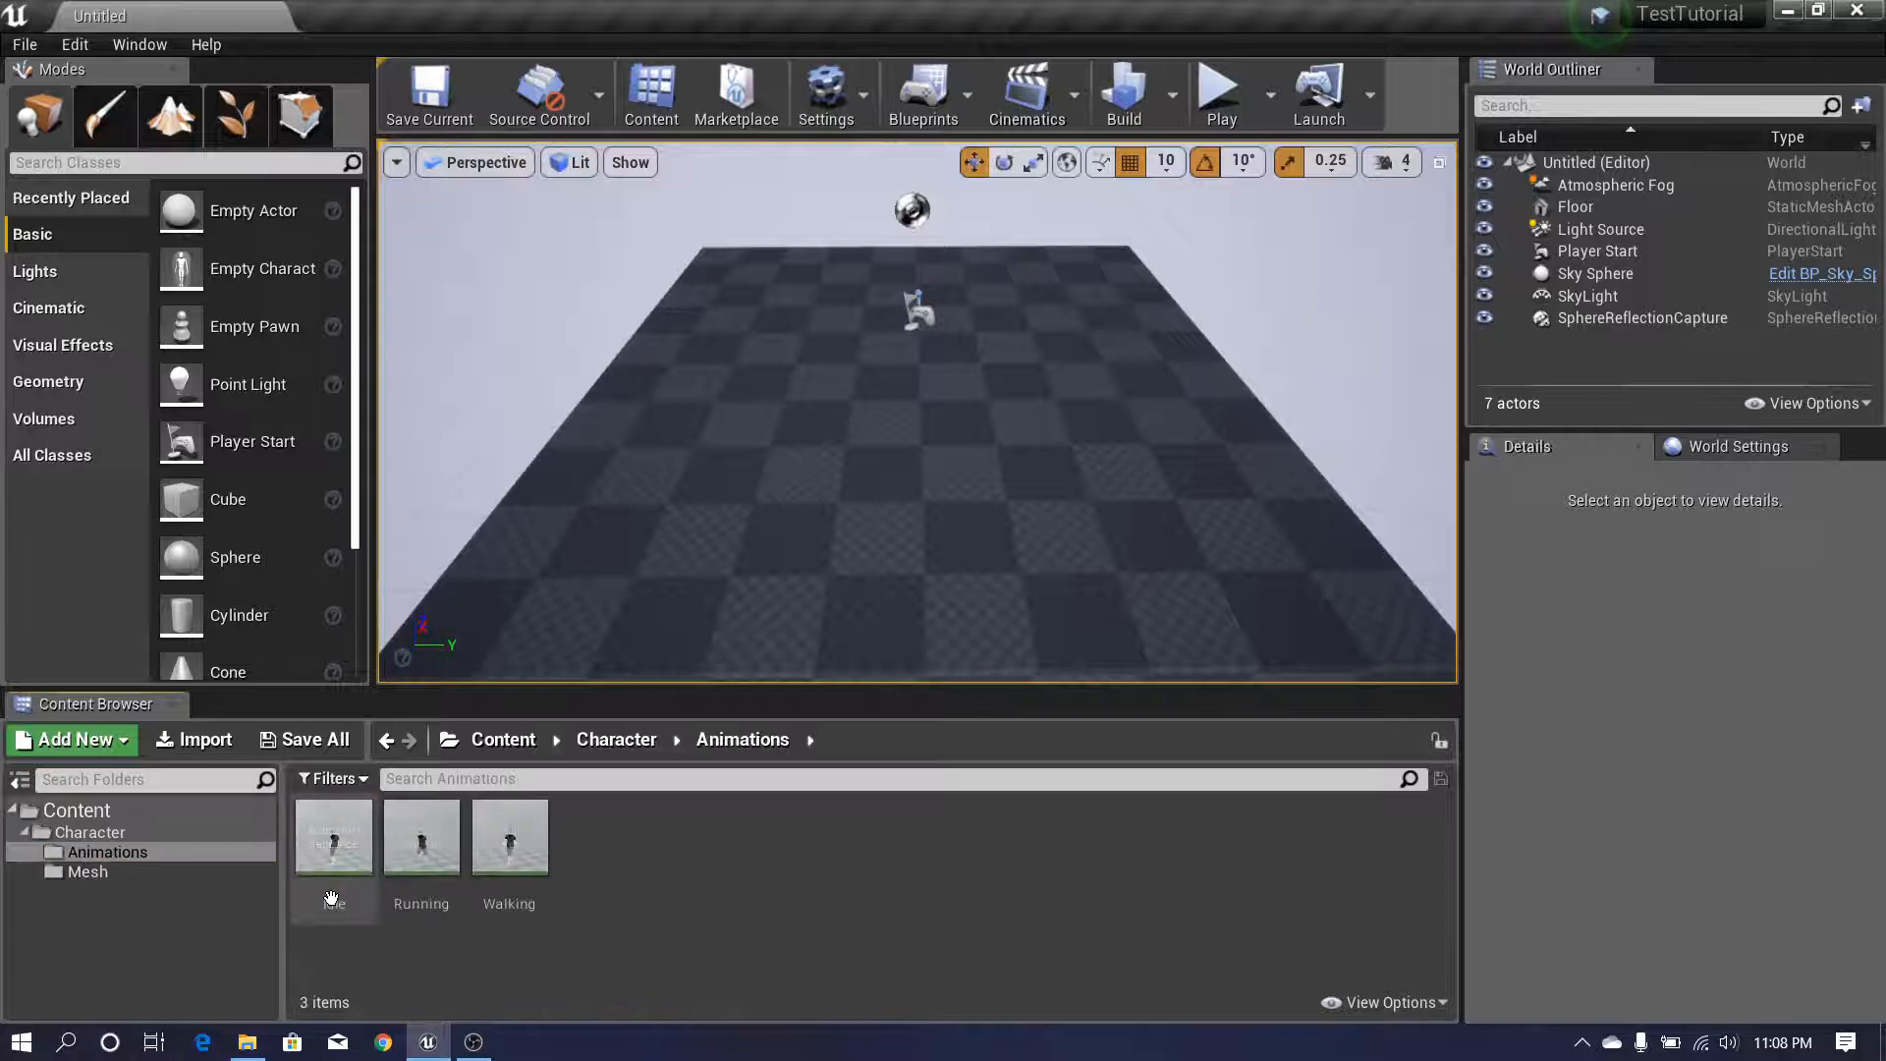
# - Review the contents of the Mesh folder and its parent Character folder
pyautogui.click(187, 872)
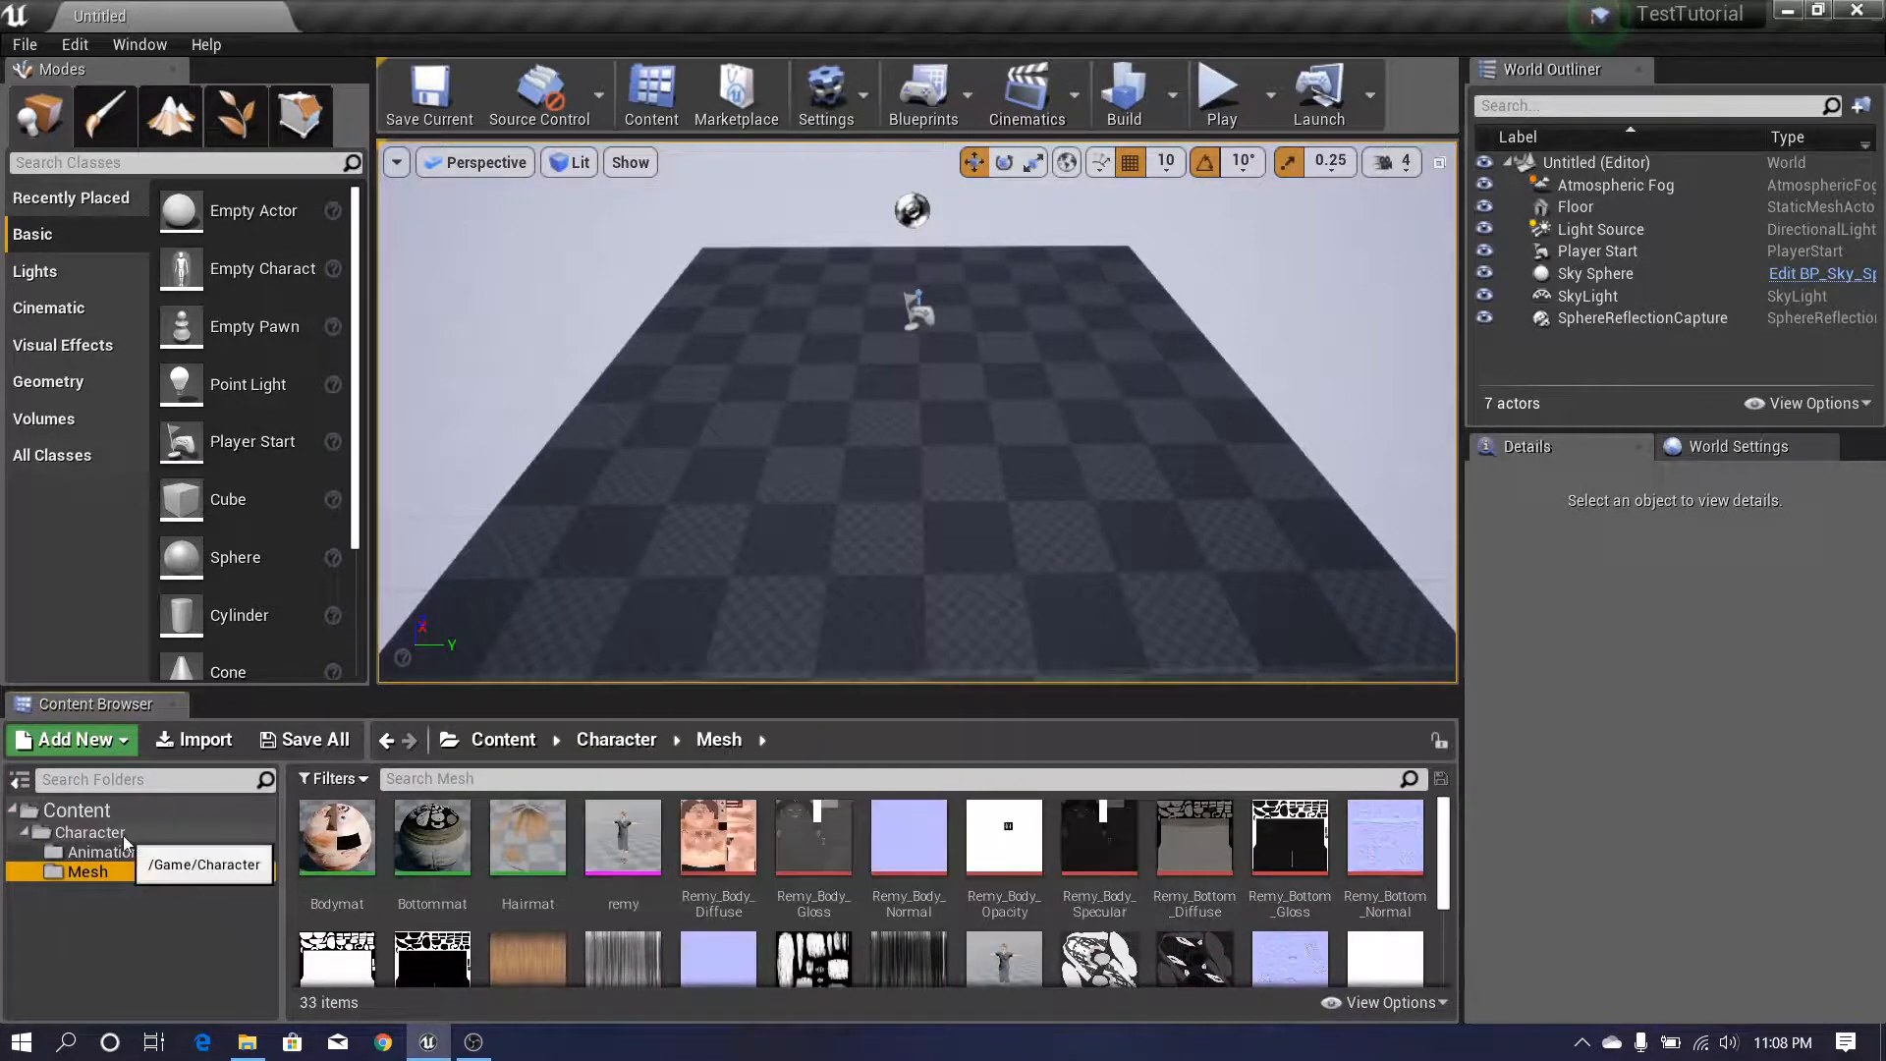
pyautogui.click(88, 832)
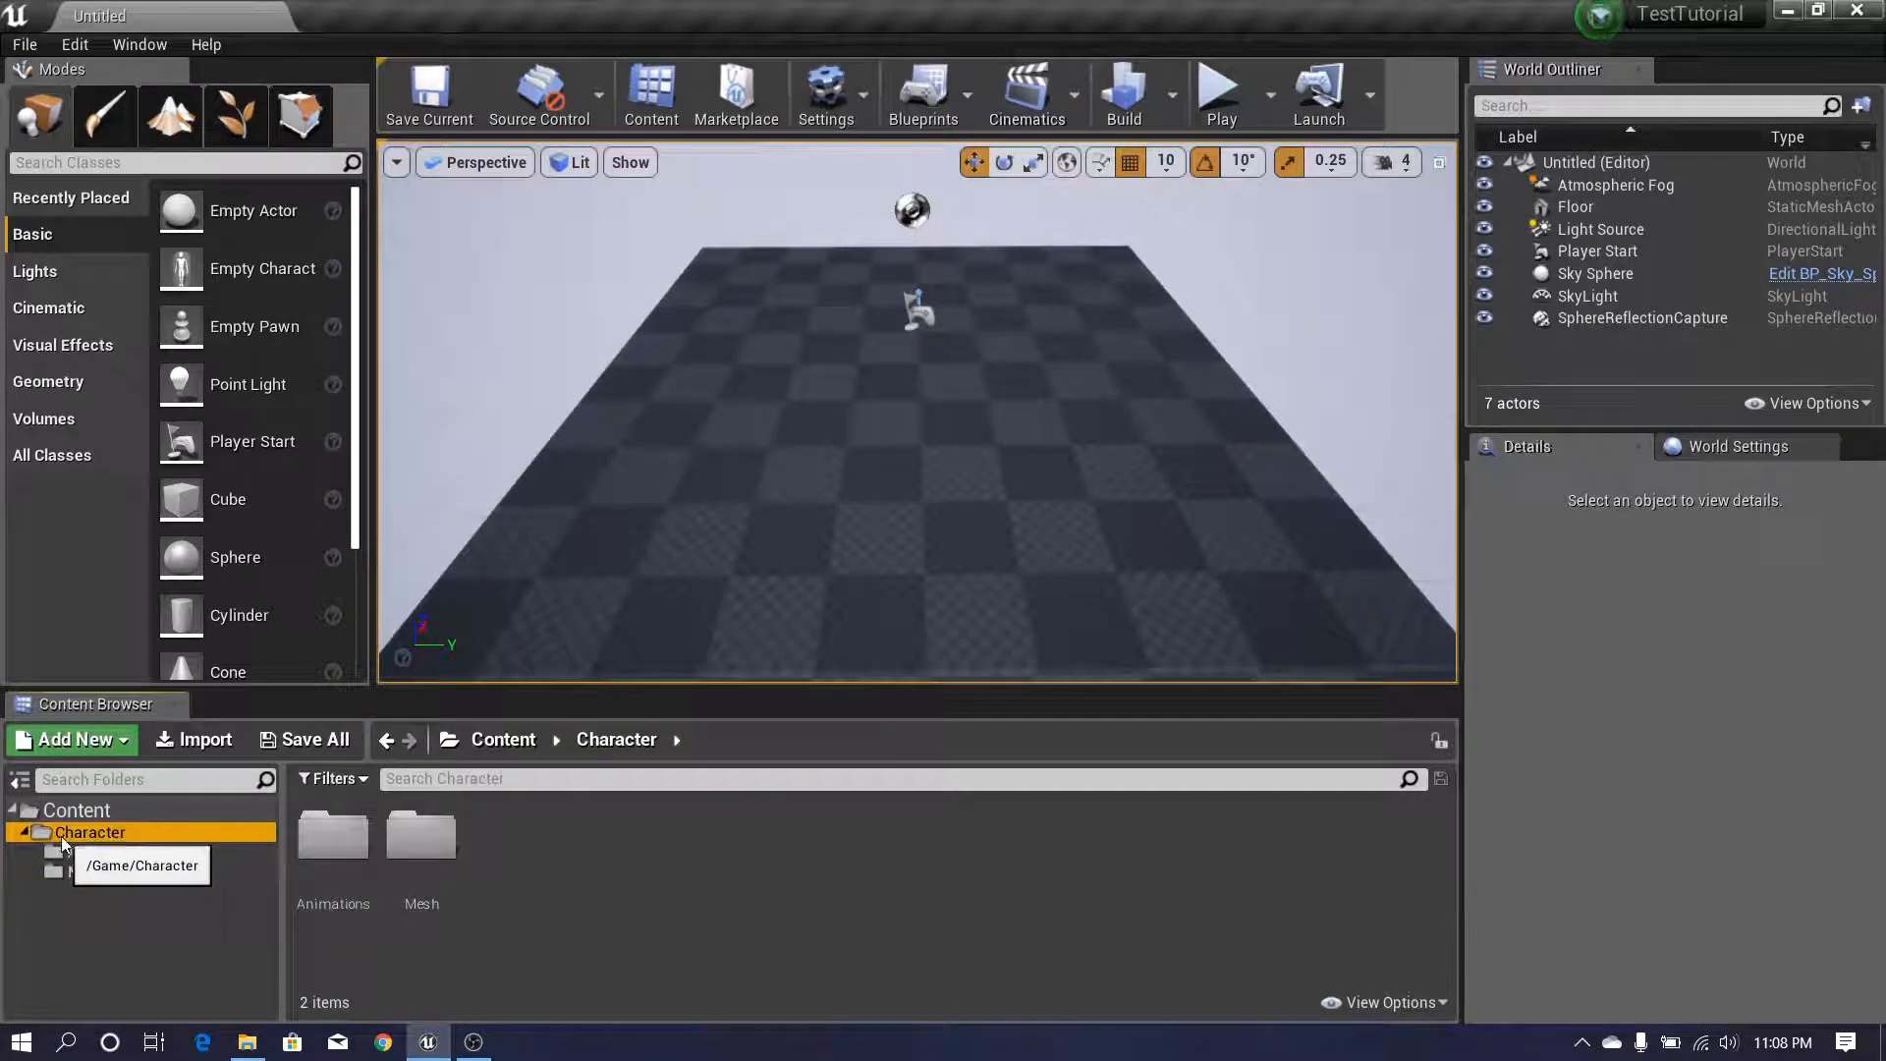
pyautogui.click(783, 845)
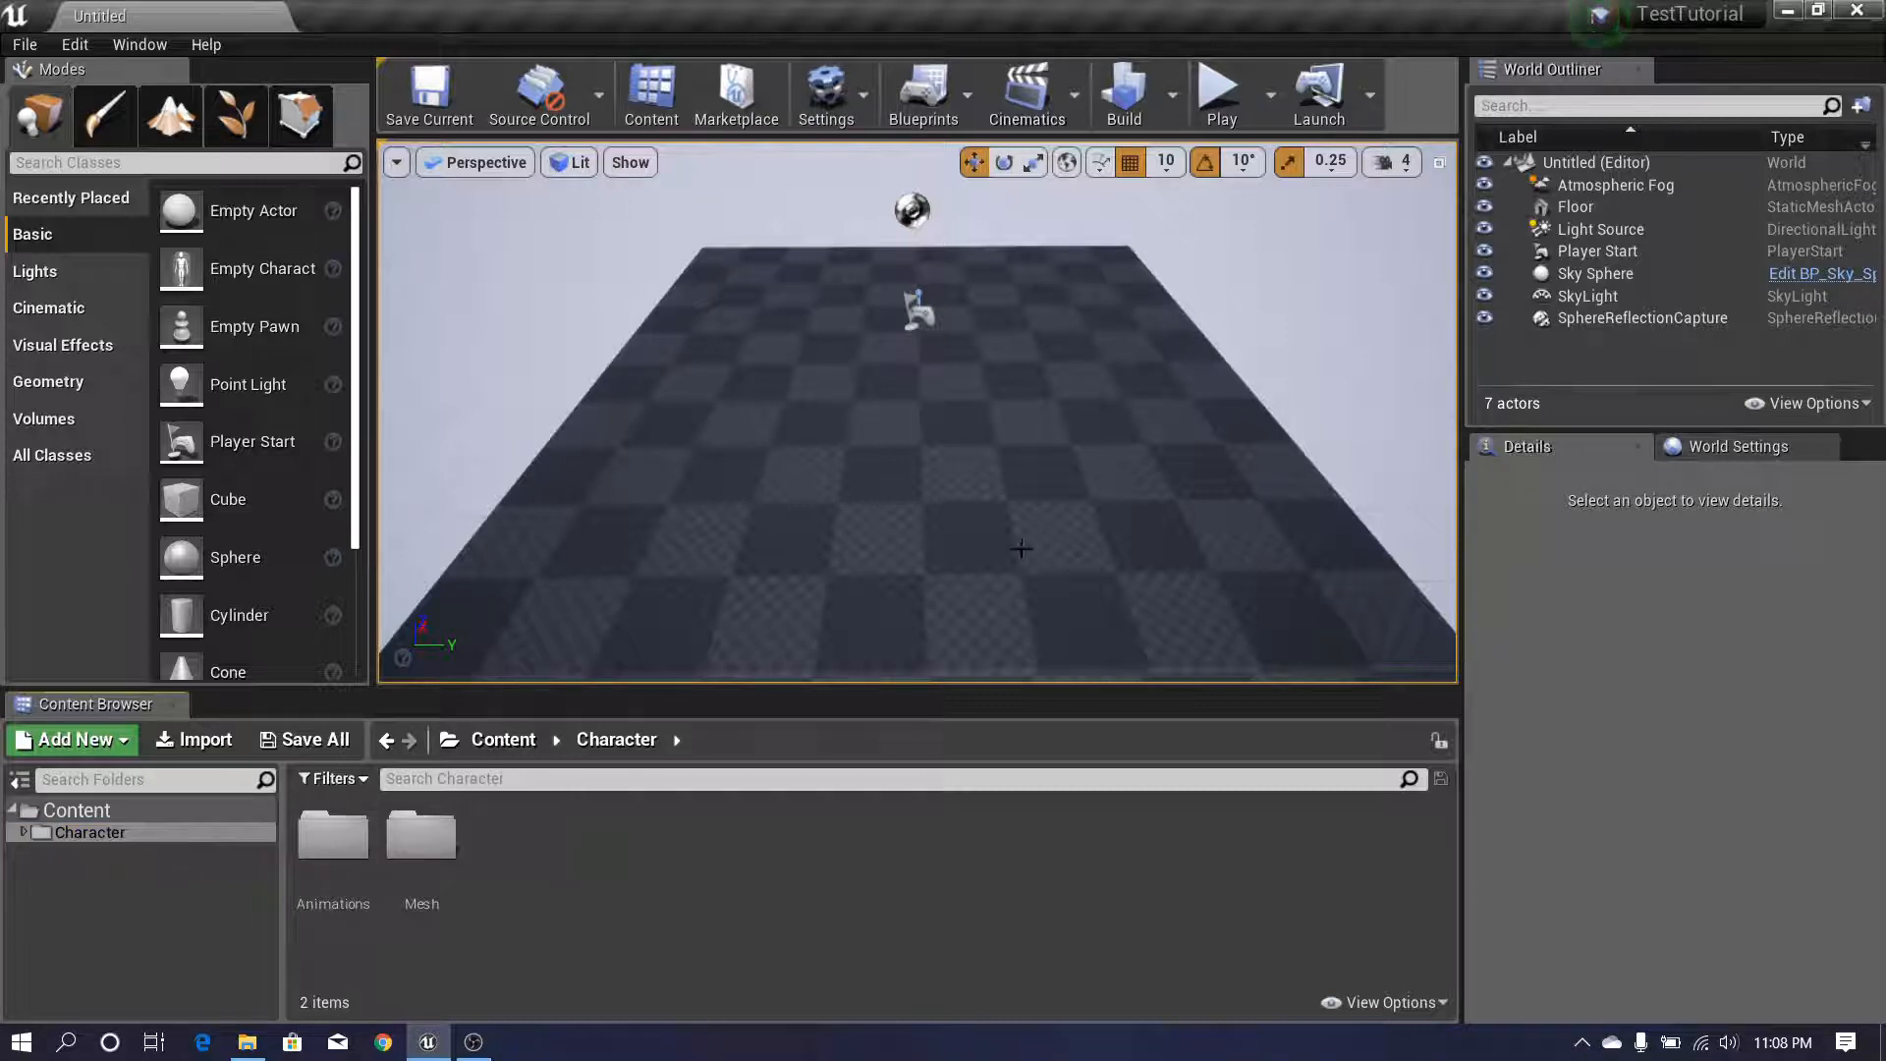
pyautogui.moveTo(961, 533)
pyautogui.mouseDown(button='right')
pyautogui.moveTo(933, 535)
pyautogui.moveTo(993, 520)
pyautogui.moveTo(948, 530)
pyautogui.mouseUp(button='right')
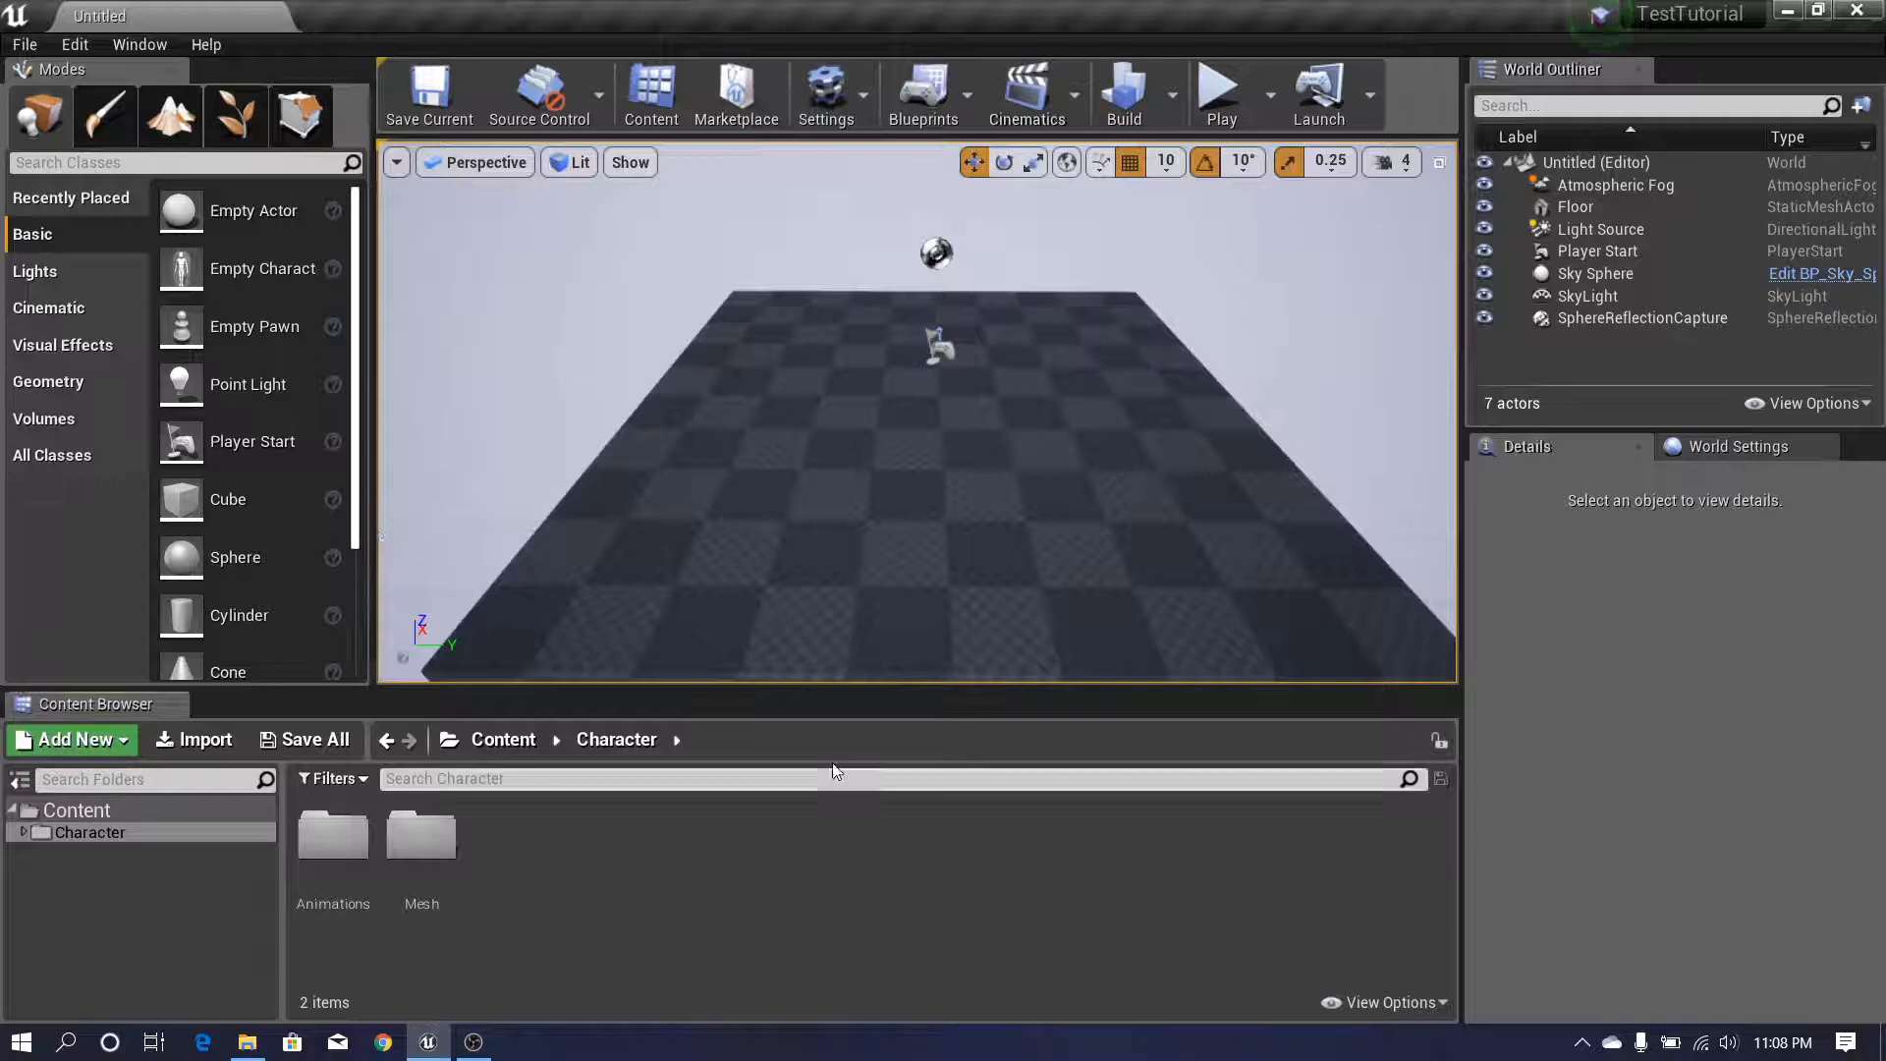
pyautogui.moveTo(851, 689); pyautogui.dragTo(852, 681)
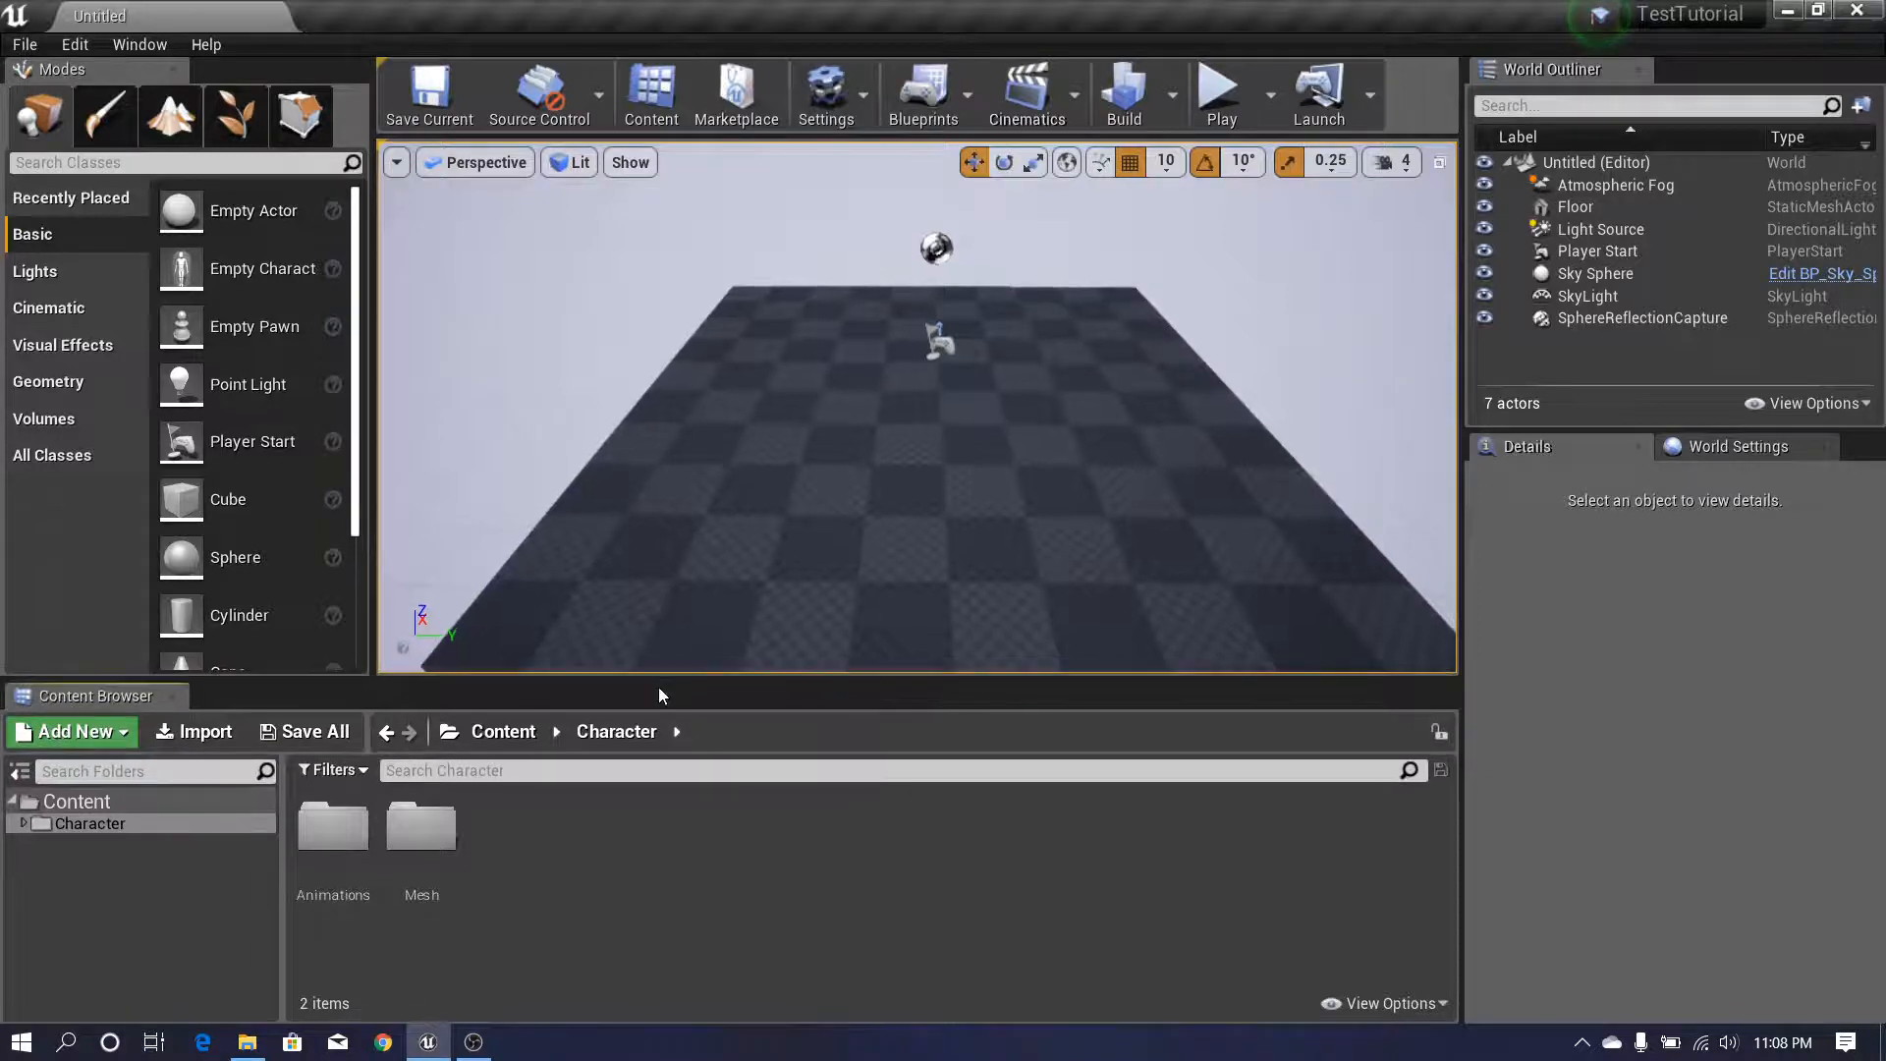
# - Create a folder named Blueprints directly inside the Content folder
pyautogui.click(76, 805)
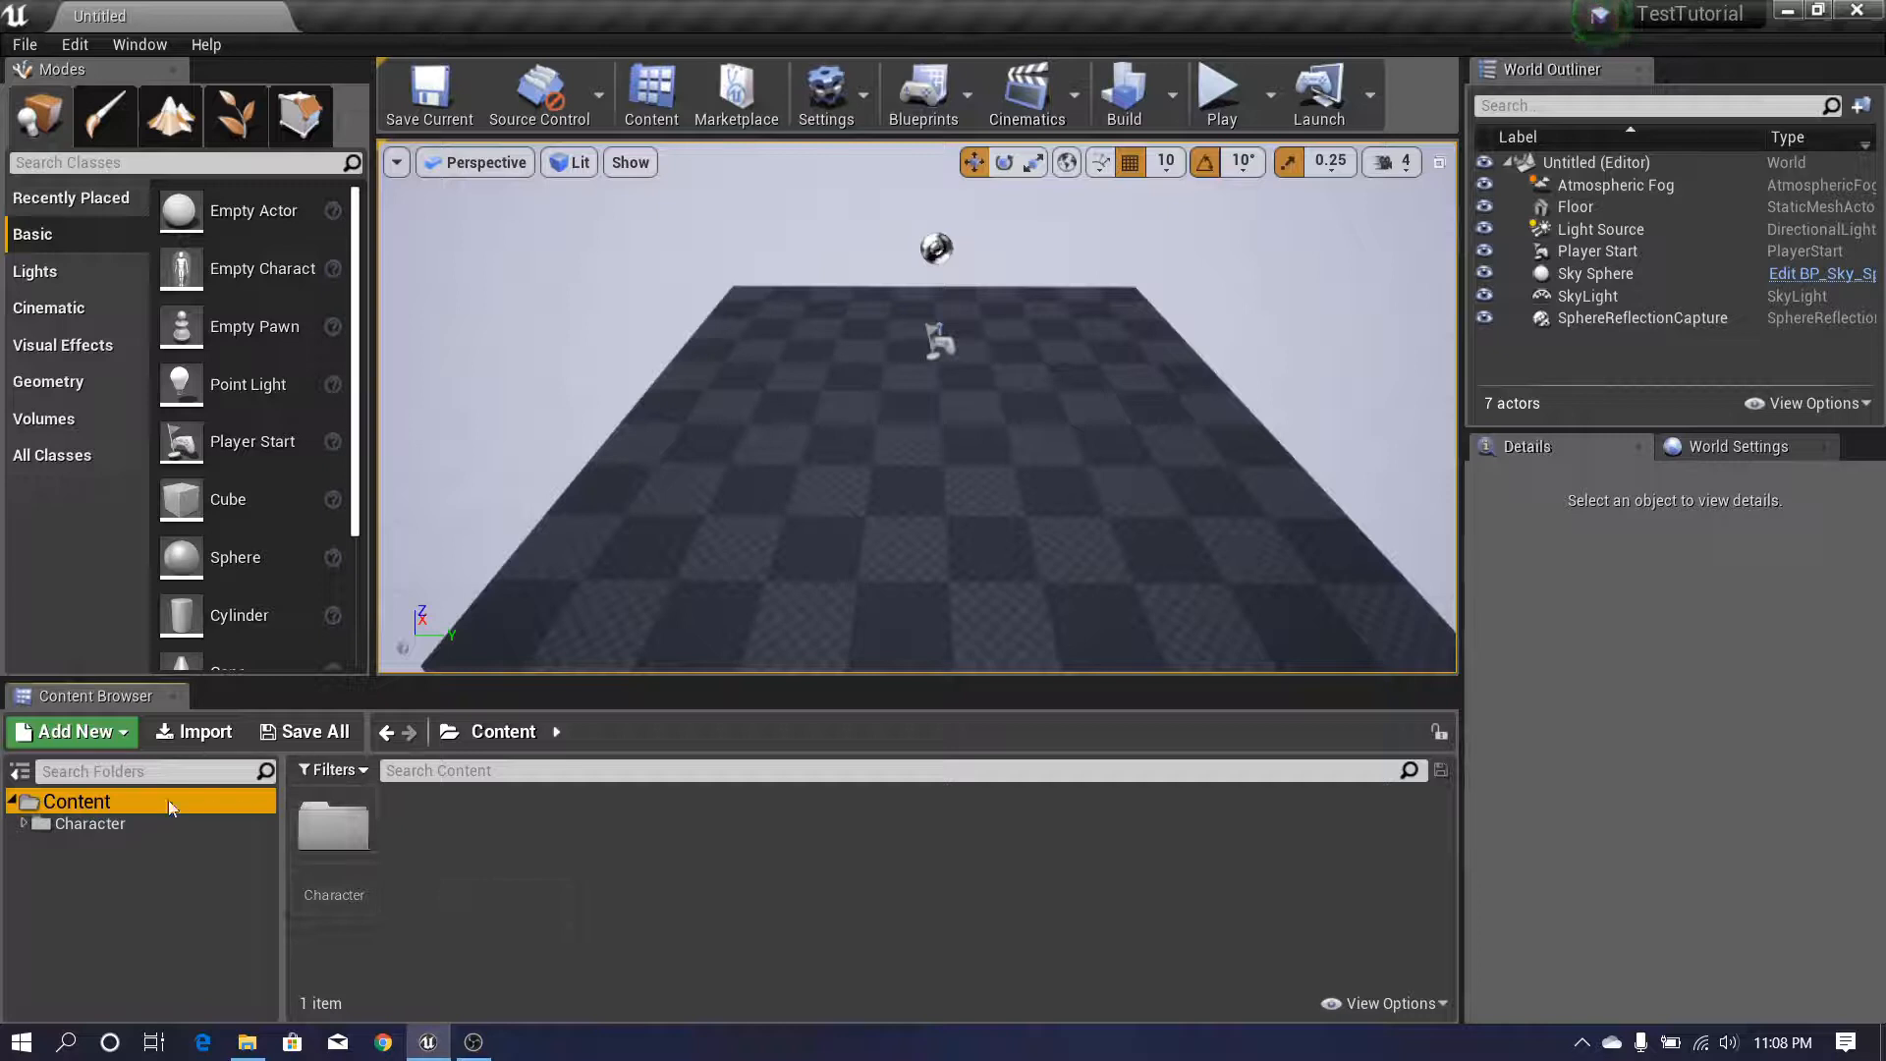
pyautogui.rightClick(469, 887)
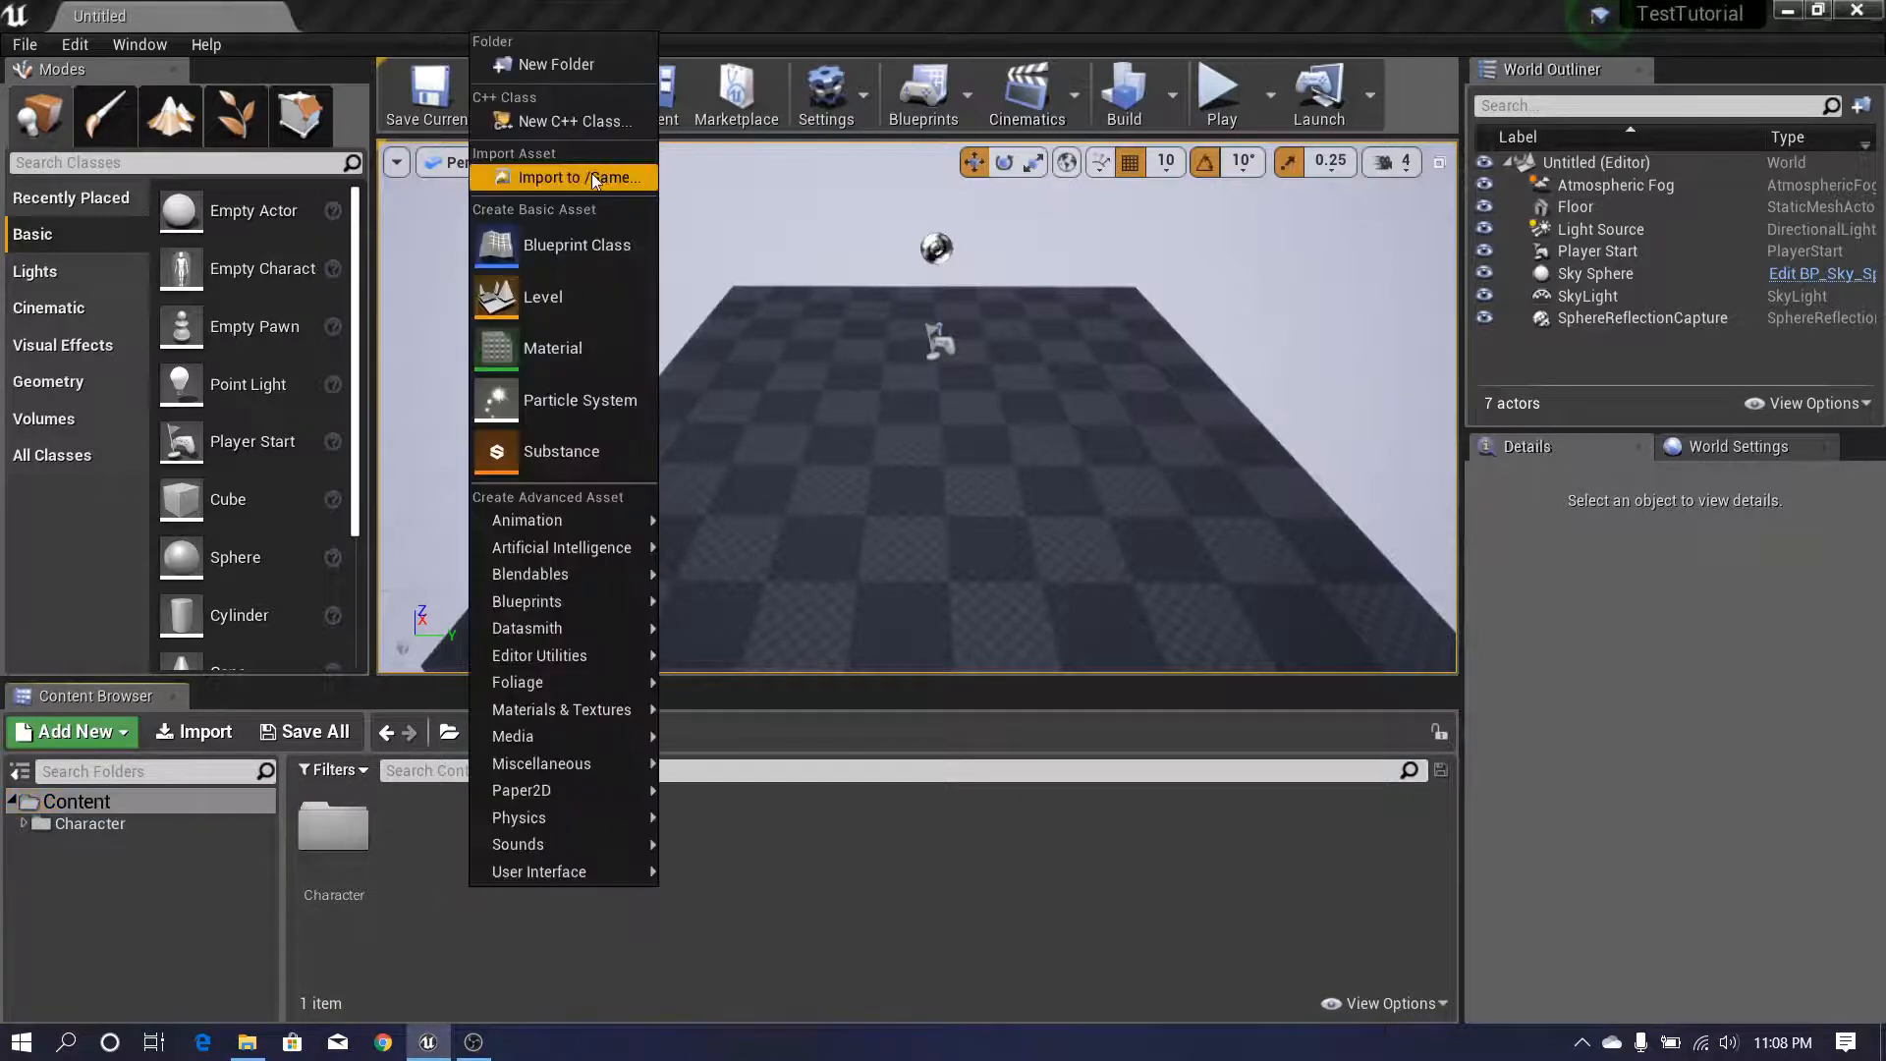
pyautogui.click(550, 65)
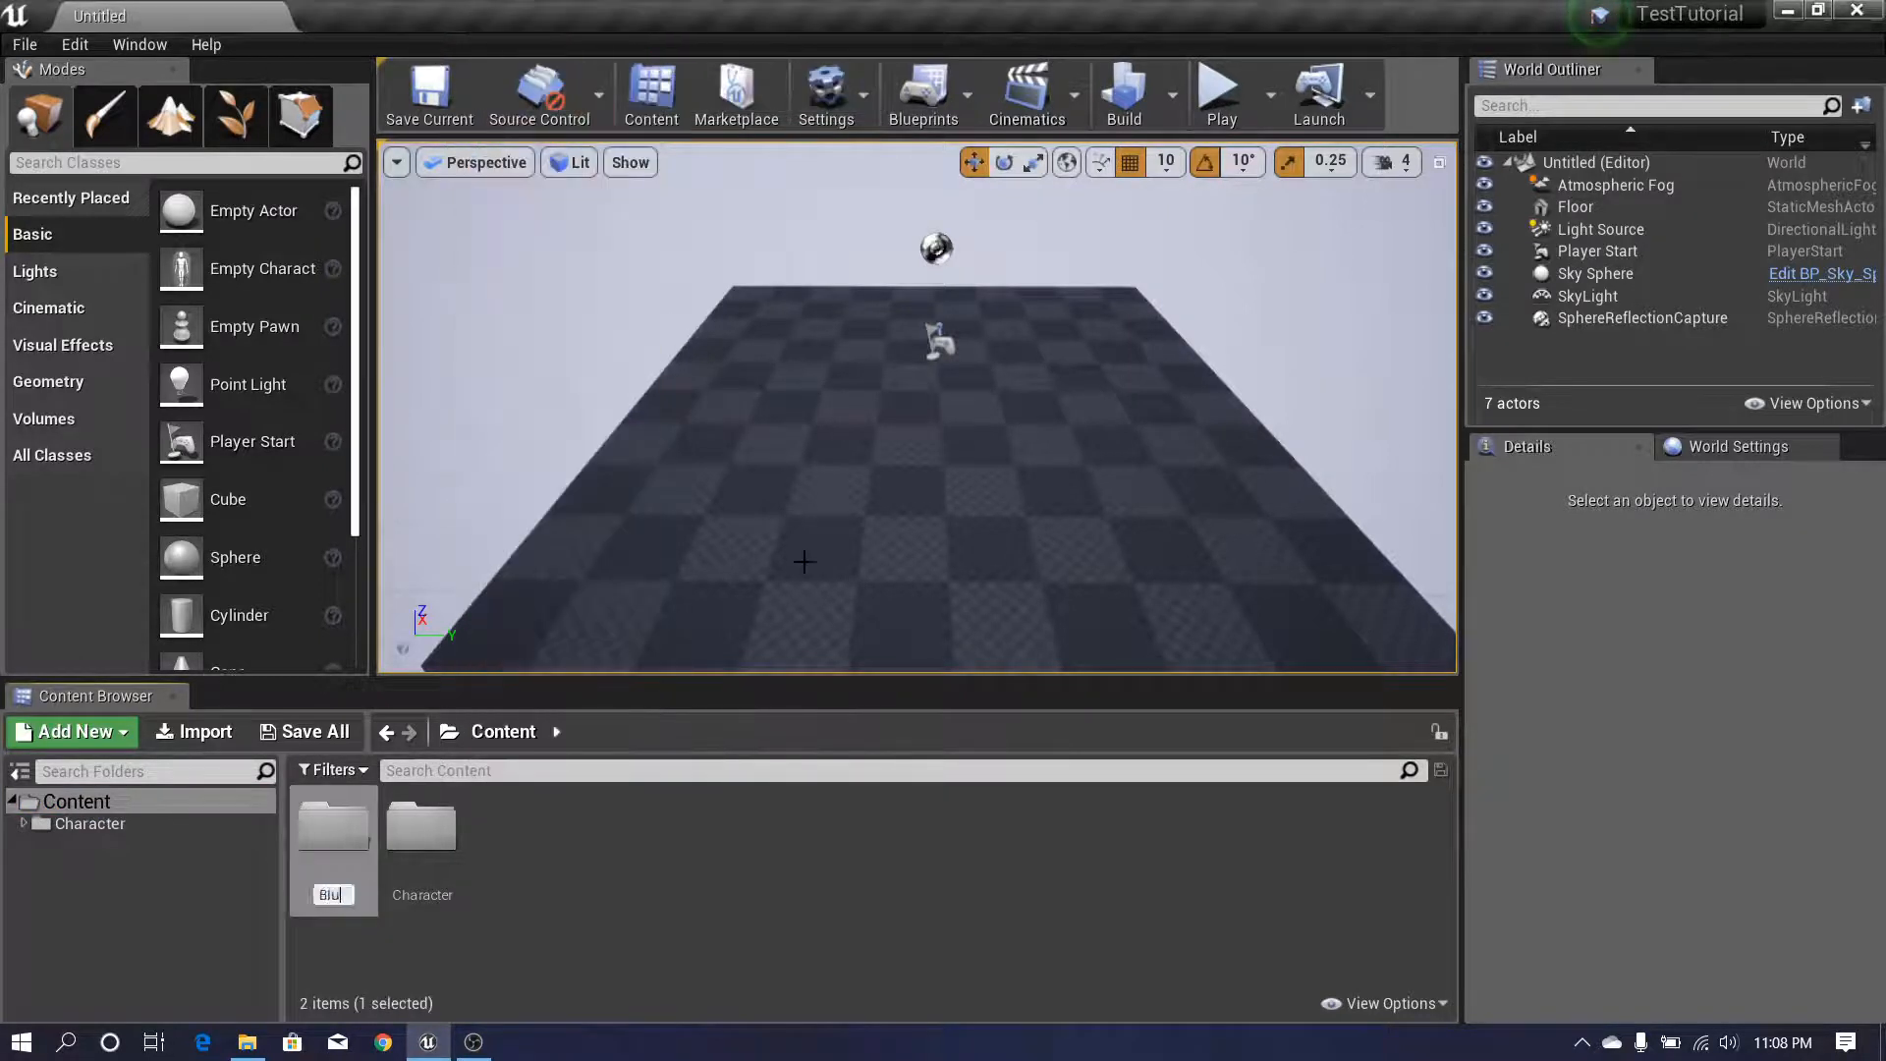
pyautogui.write('Blueprints')
pyautogui.press('Return')
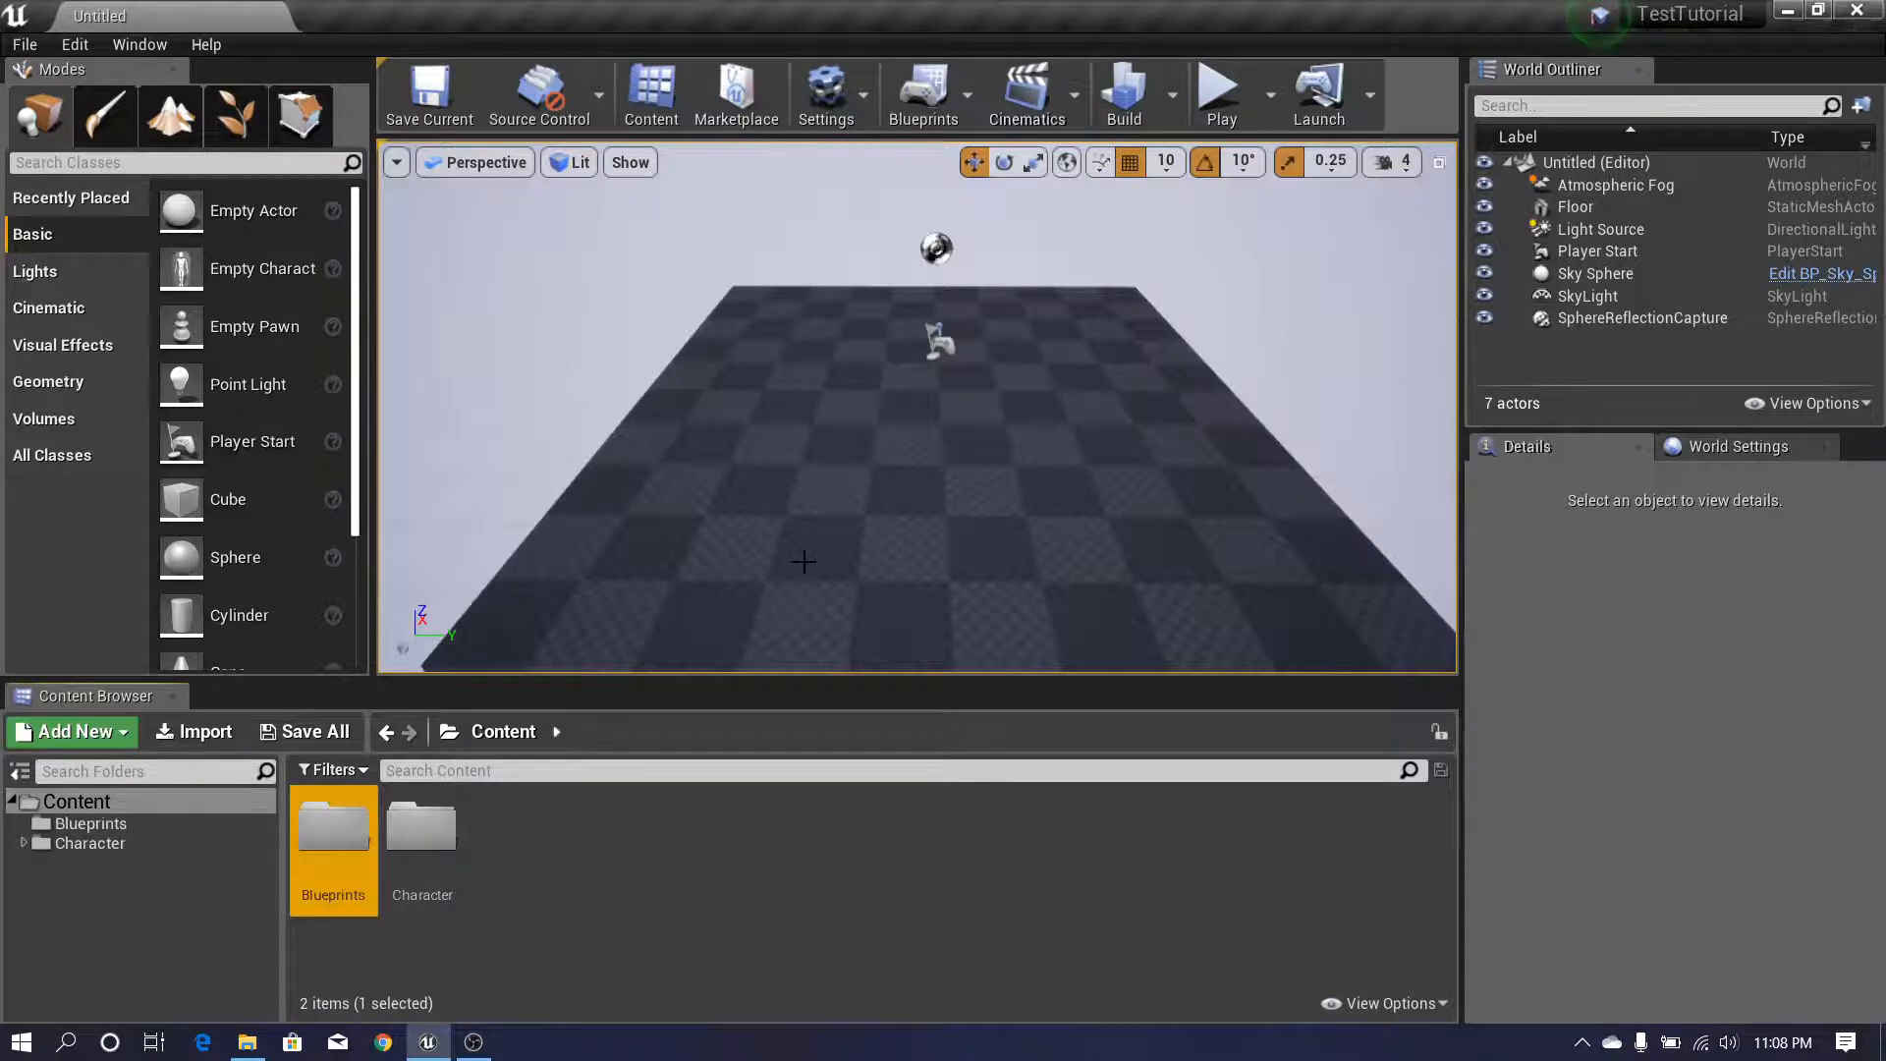
# - Create a folder named Characters inside the Blueprints folder and open it
pyautogui.doubleClick(334, 830)
pyautogui.rightClick(350, 857)
pyautogui.click(520, 36)
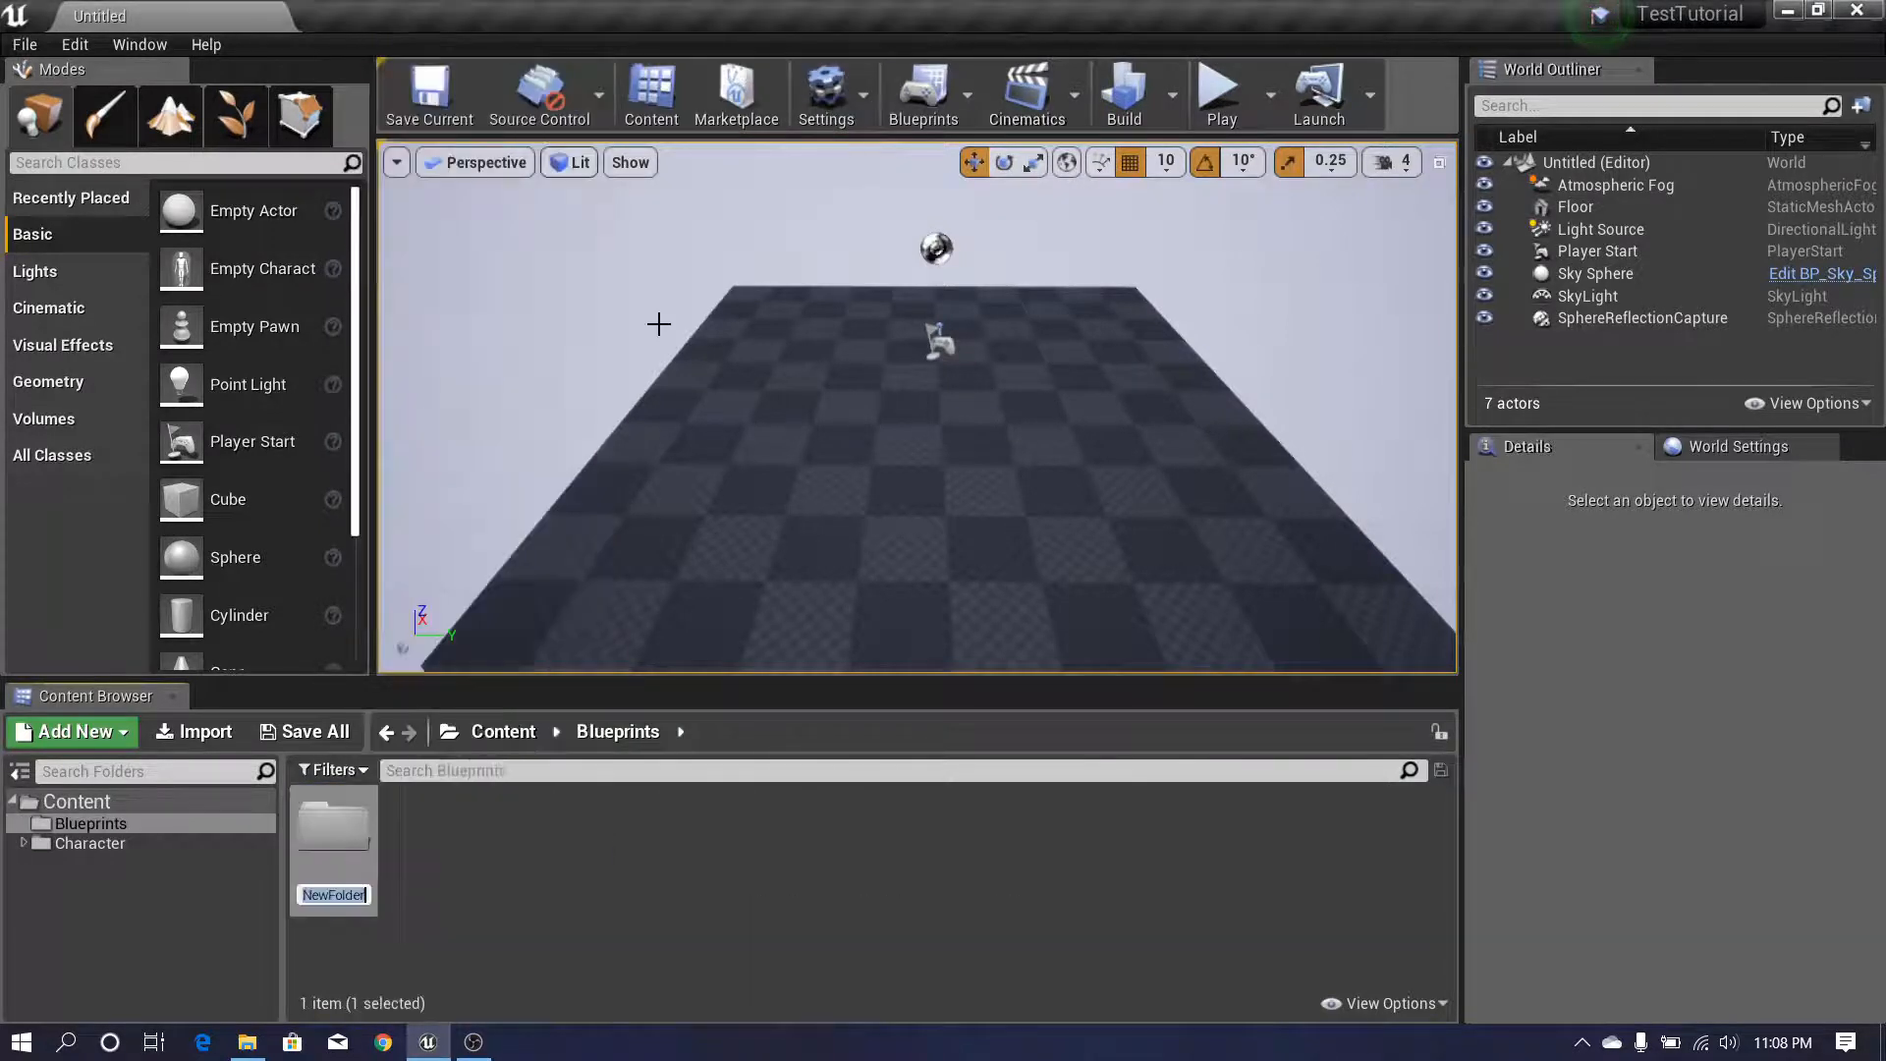
pyautogui.write('Character')
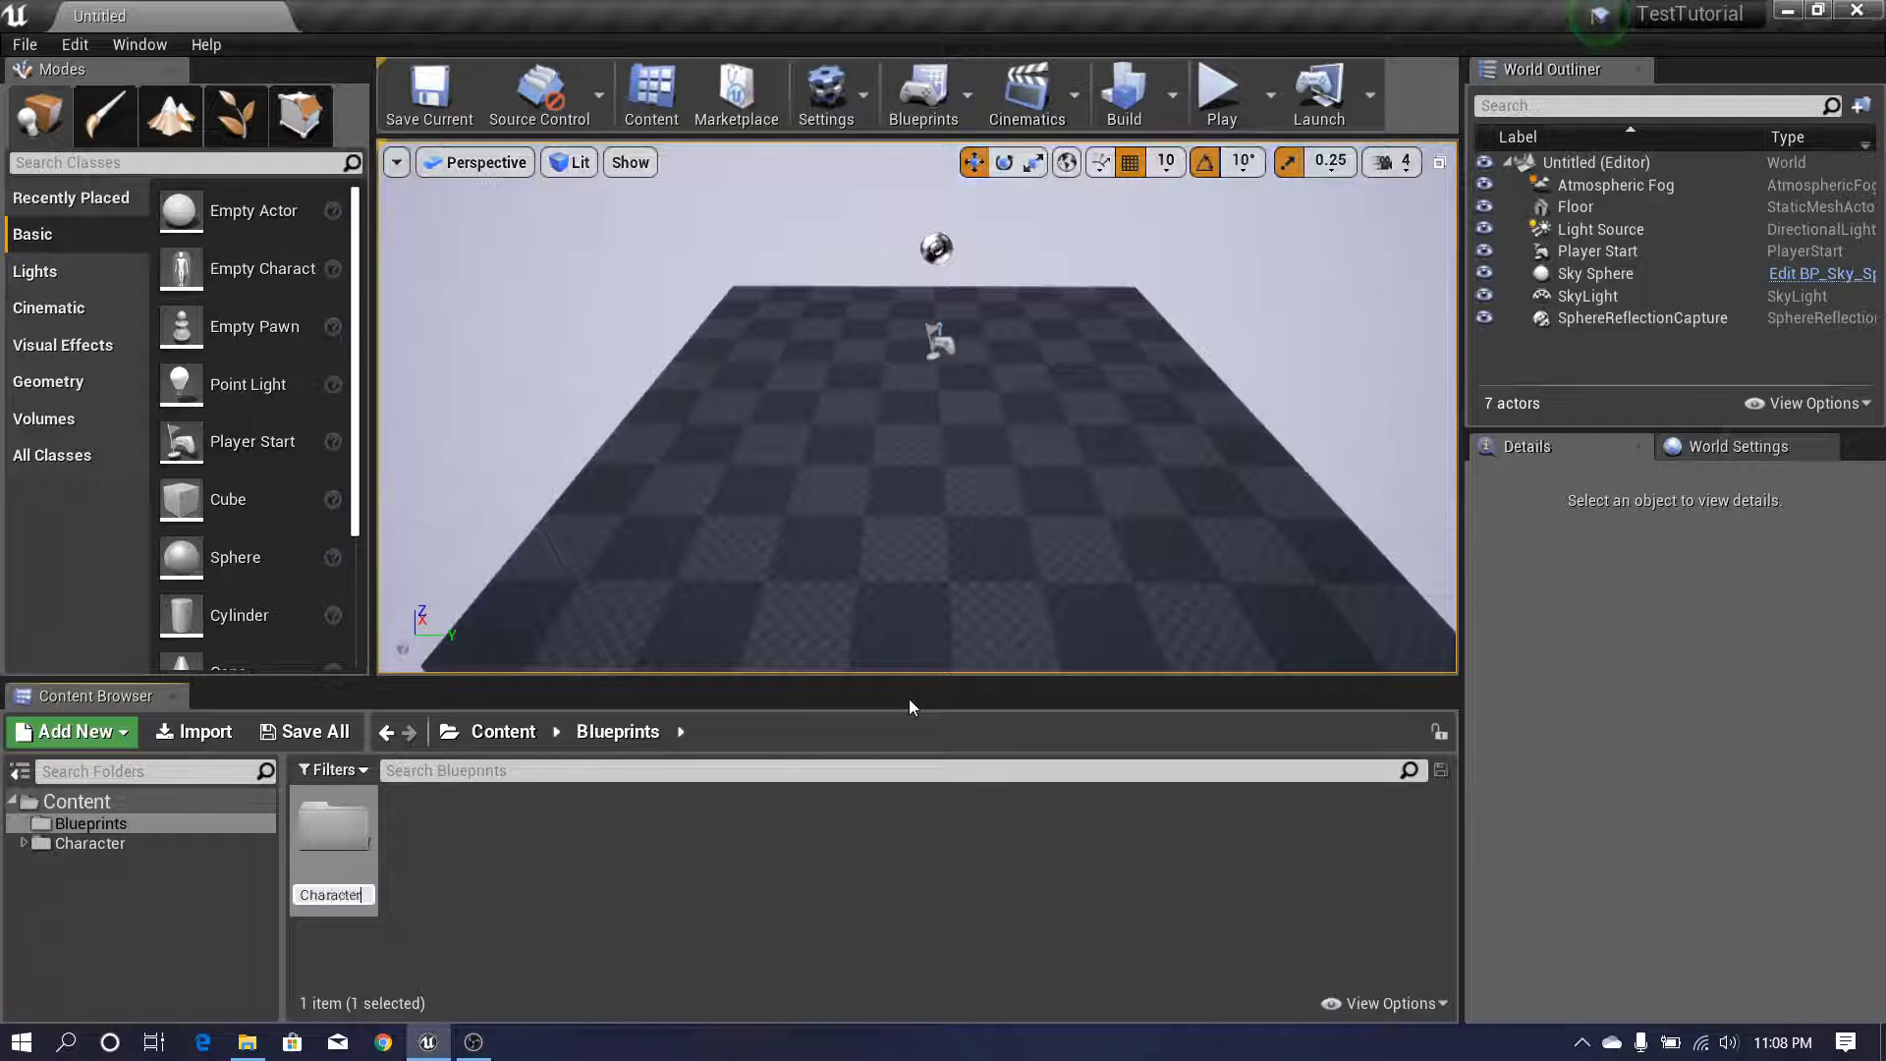
pyautogui.write('s')
pyautogui.press('Return')
pyautogui.click(841, 819)
pyautogui.click(363, 864)
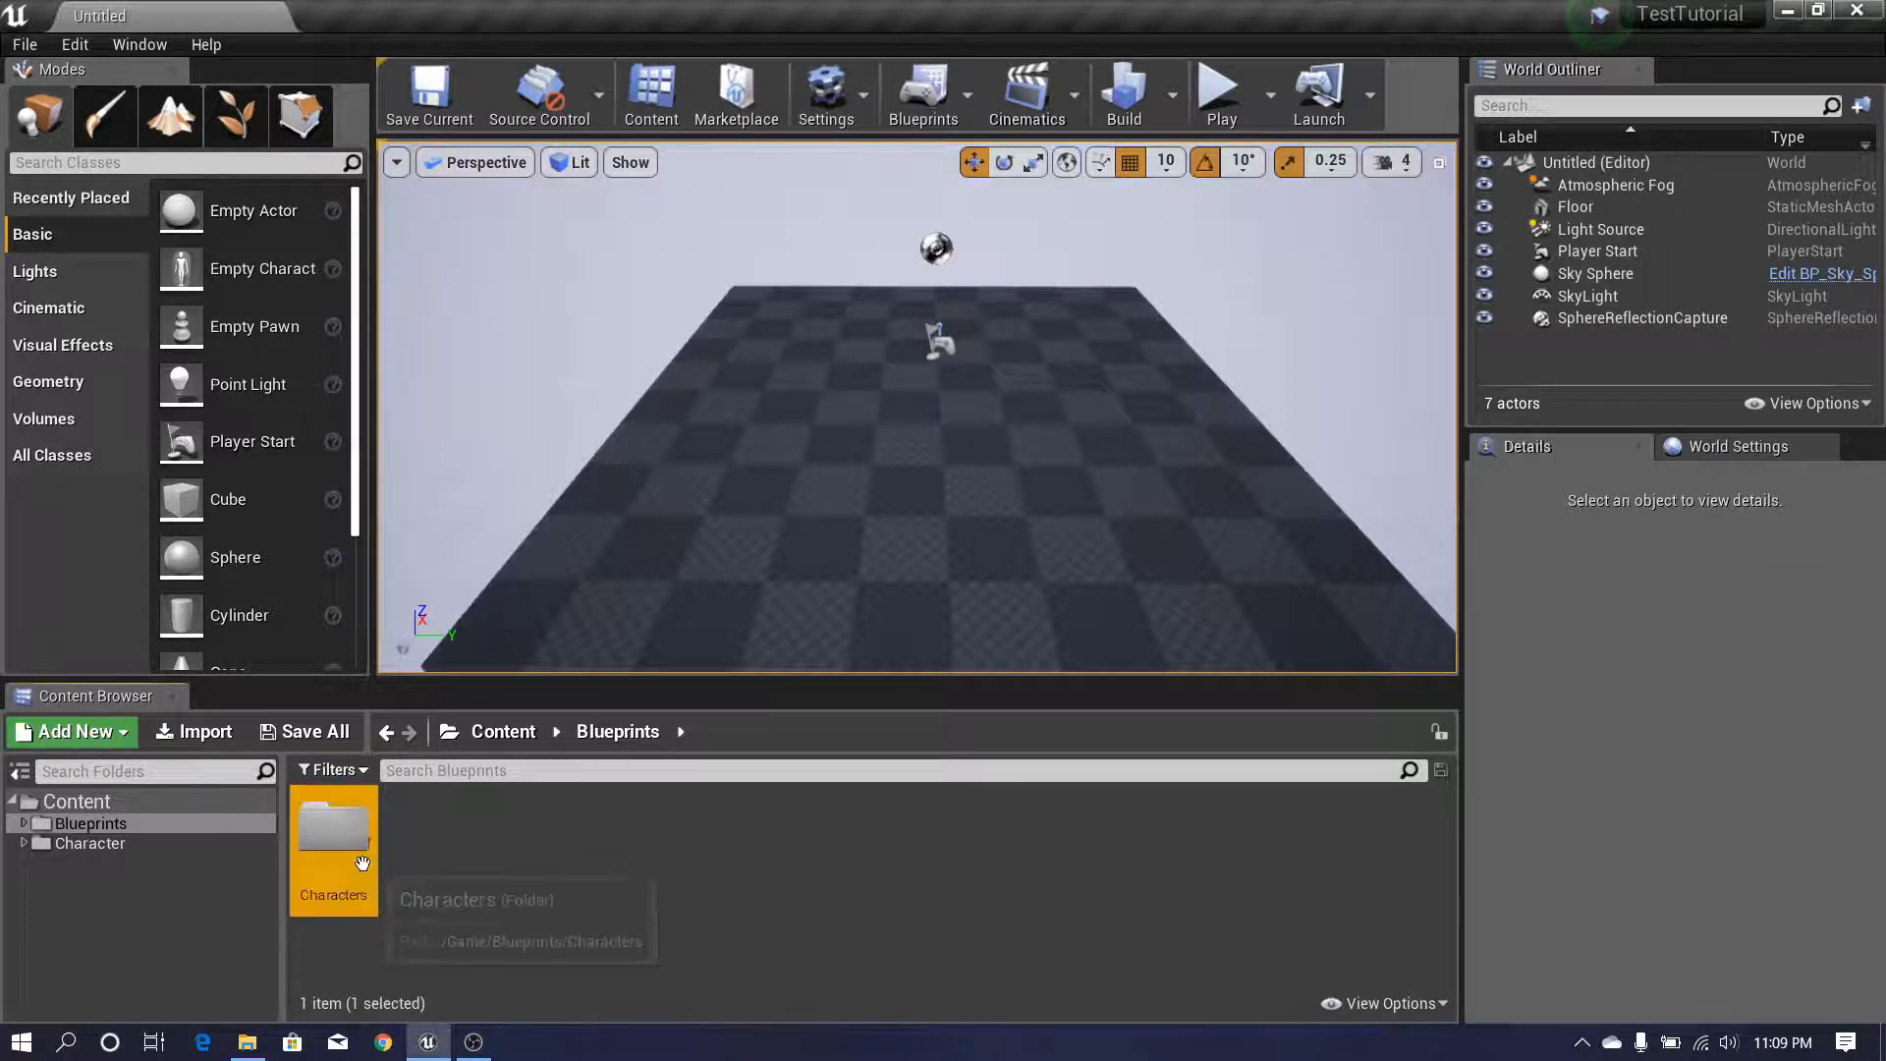
pyautogui.doubleClick(362, 863)
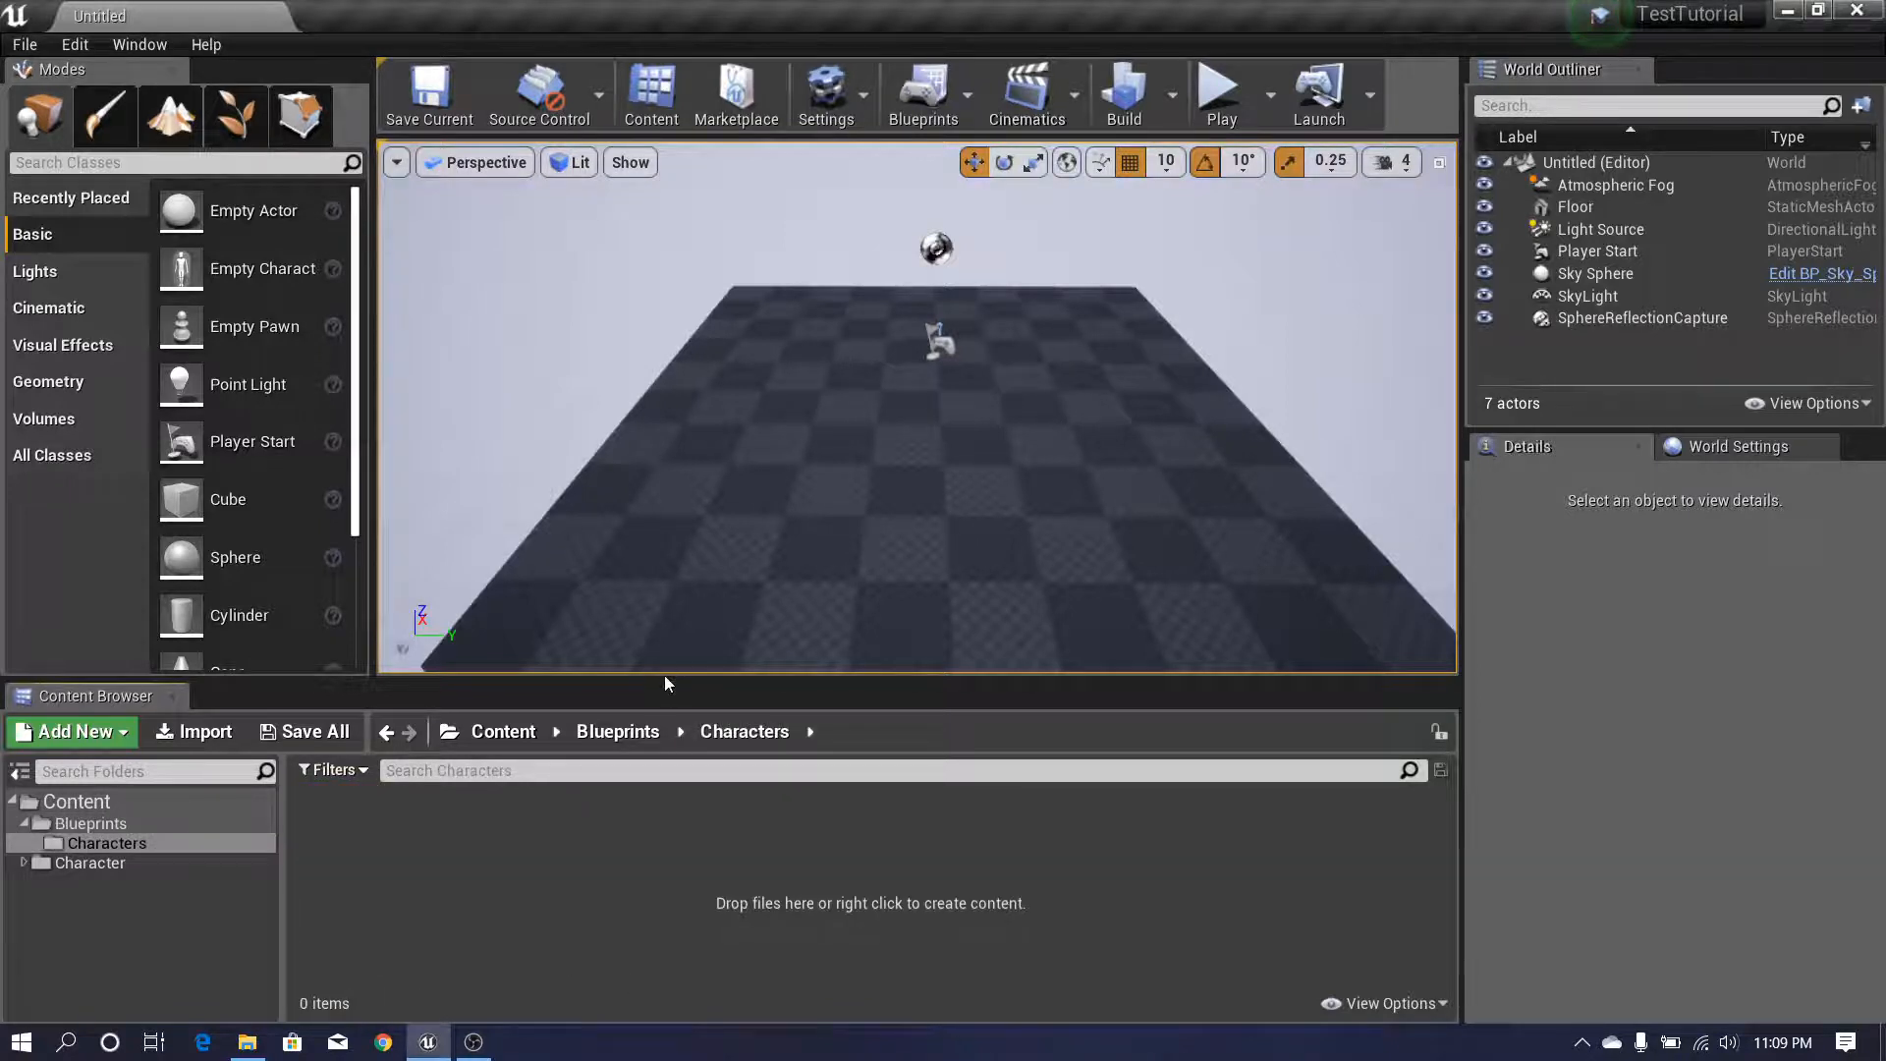
pyautogui.moveTo(662, 674); pyautogui.dragTo(662, 648)
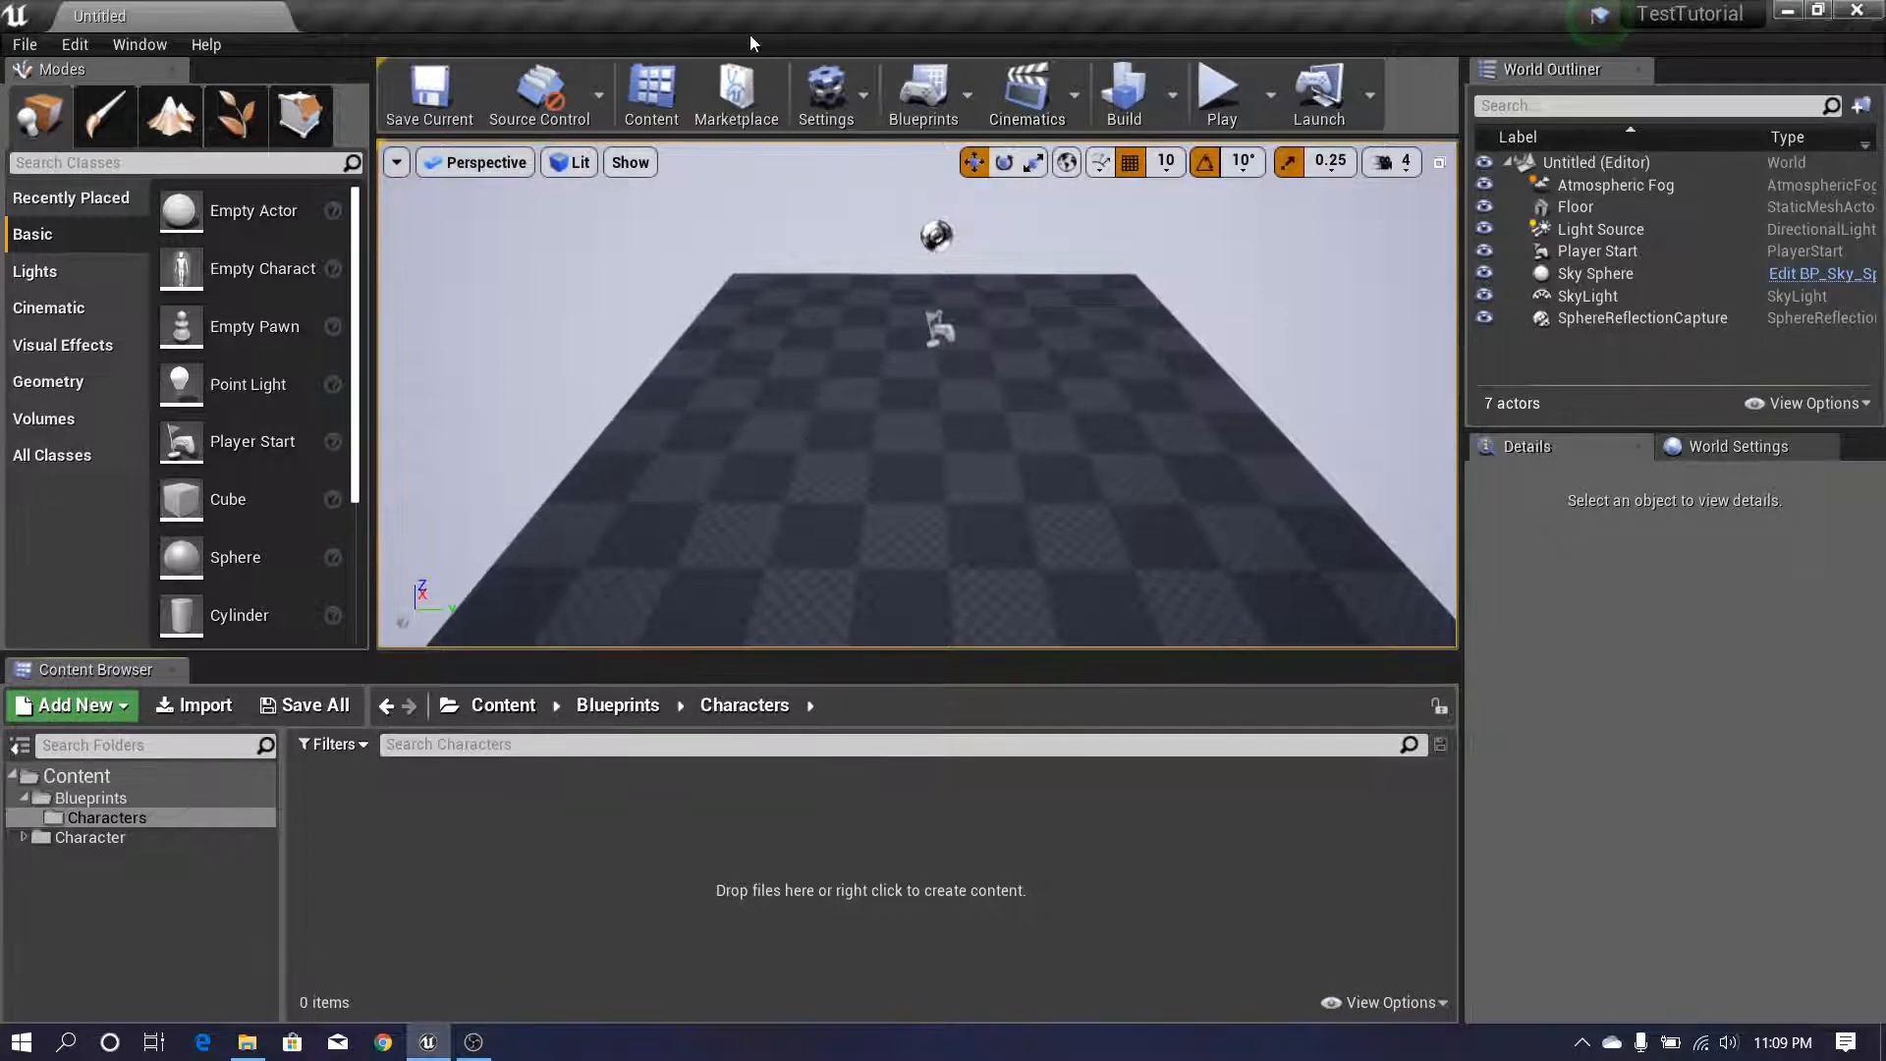
pyautogui.moveTo(948, 394); pyautogui.dragTo(987, 405, button='right')
pyautogui.moveTo(680, 482); pyautogui.dragTo(678, 481, button='right')
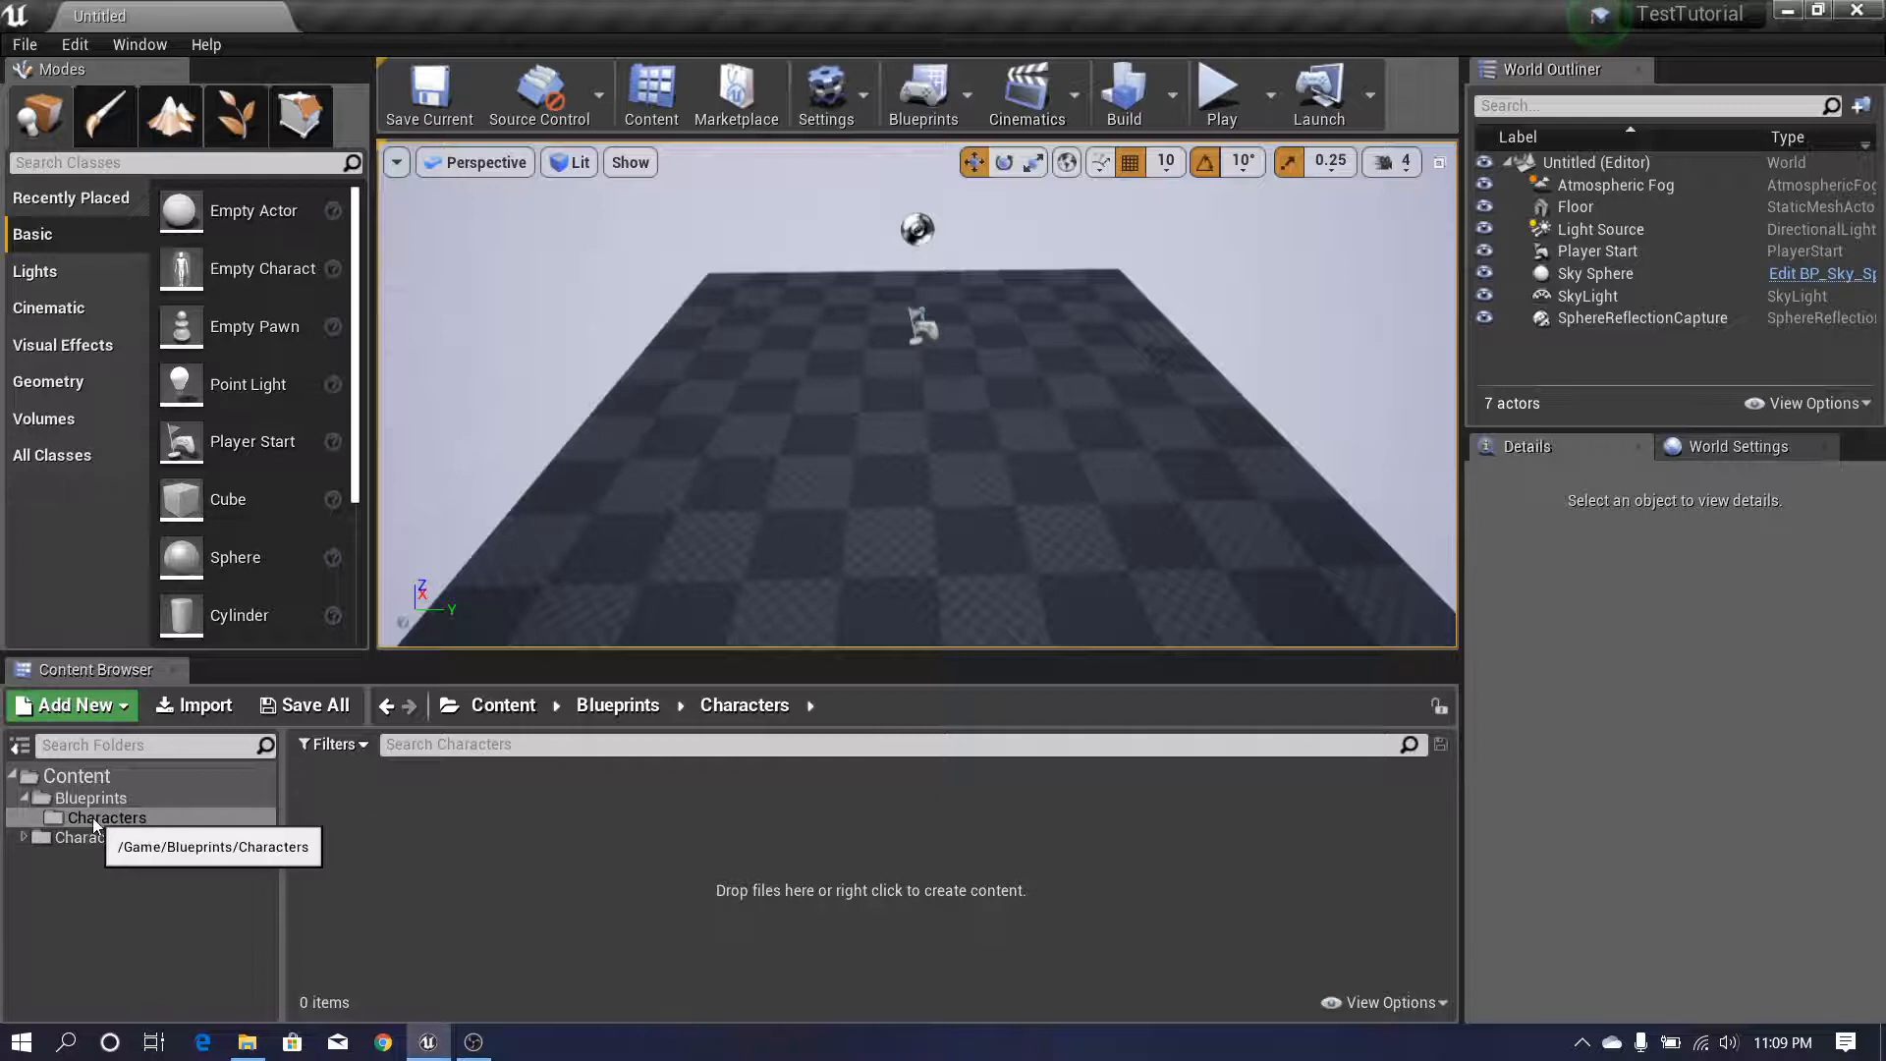
# - Create a Blueprint Class with Character as its parent class in Blueprints/Characters and name it BasePlayerCharacter
pyautogui.rightClick(391, 884)
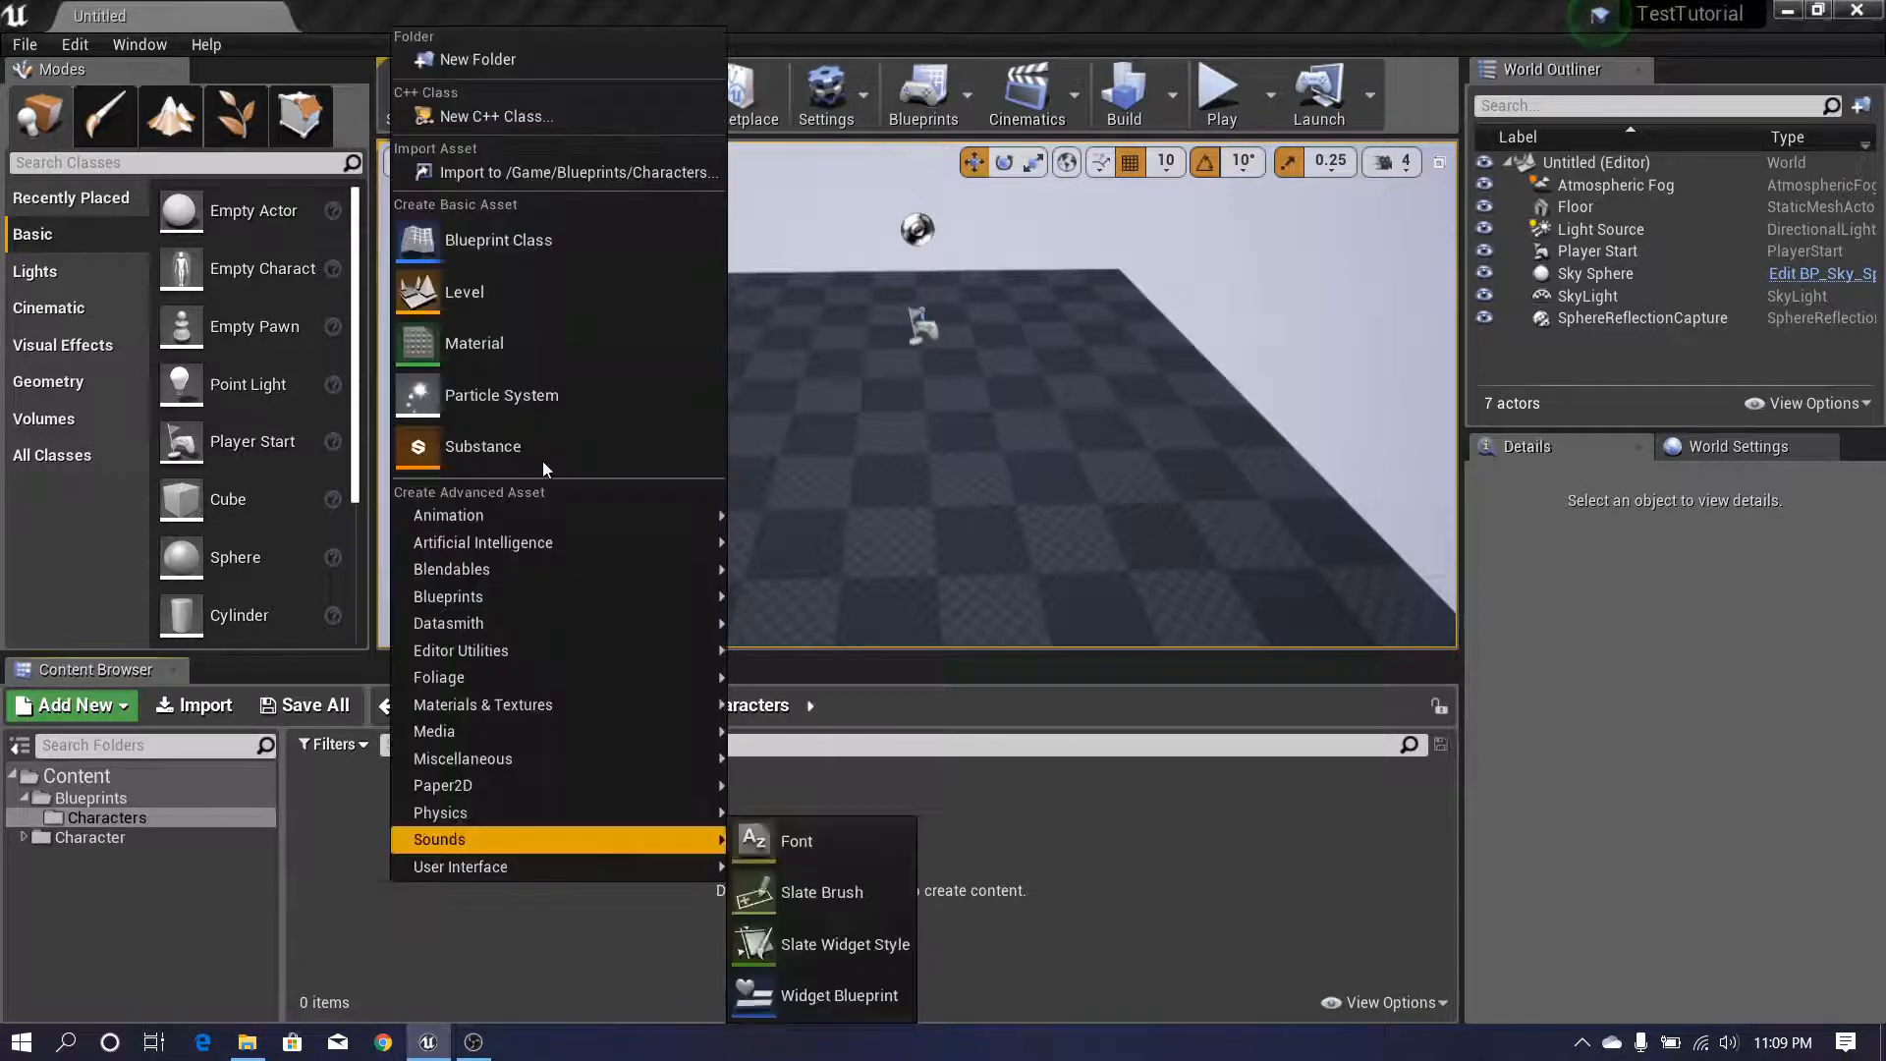
pyautogui.click(476, 239)
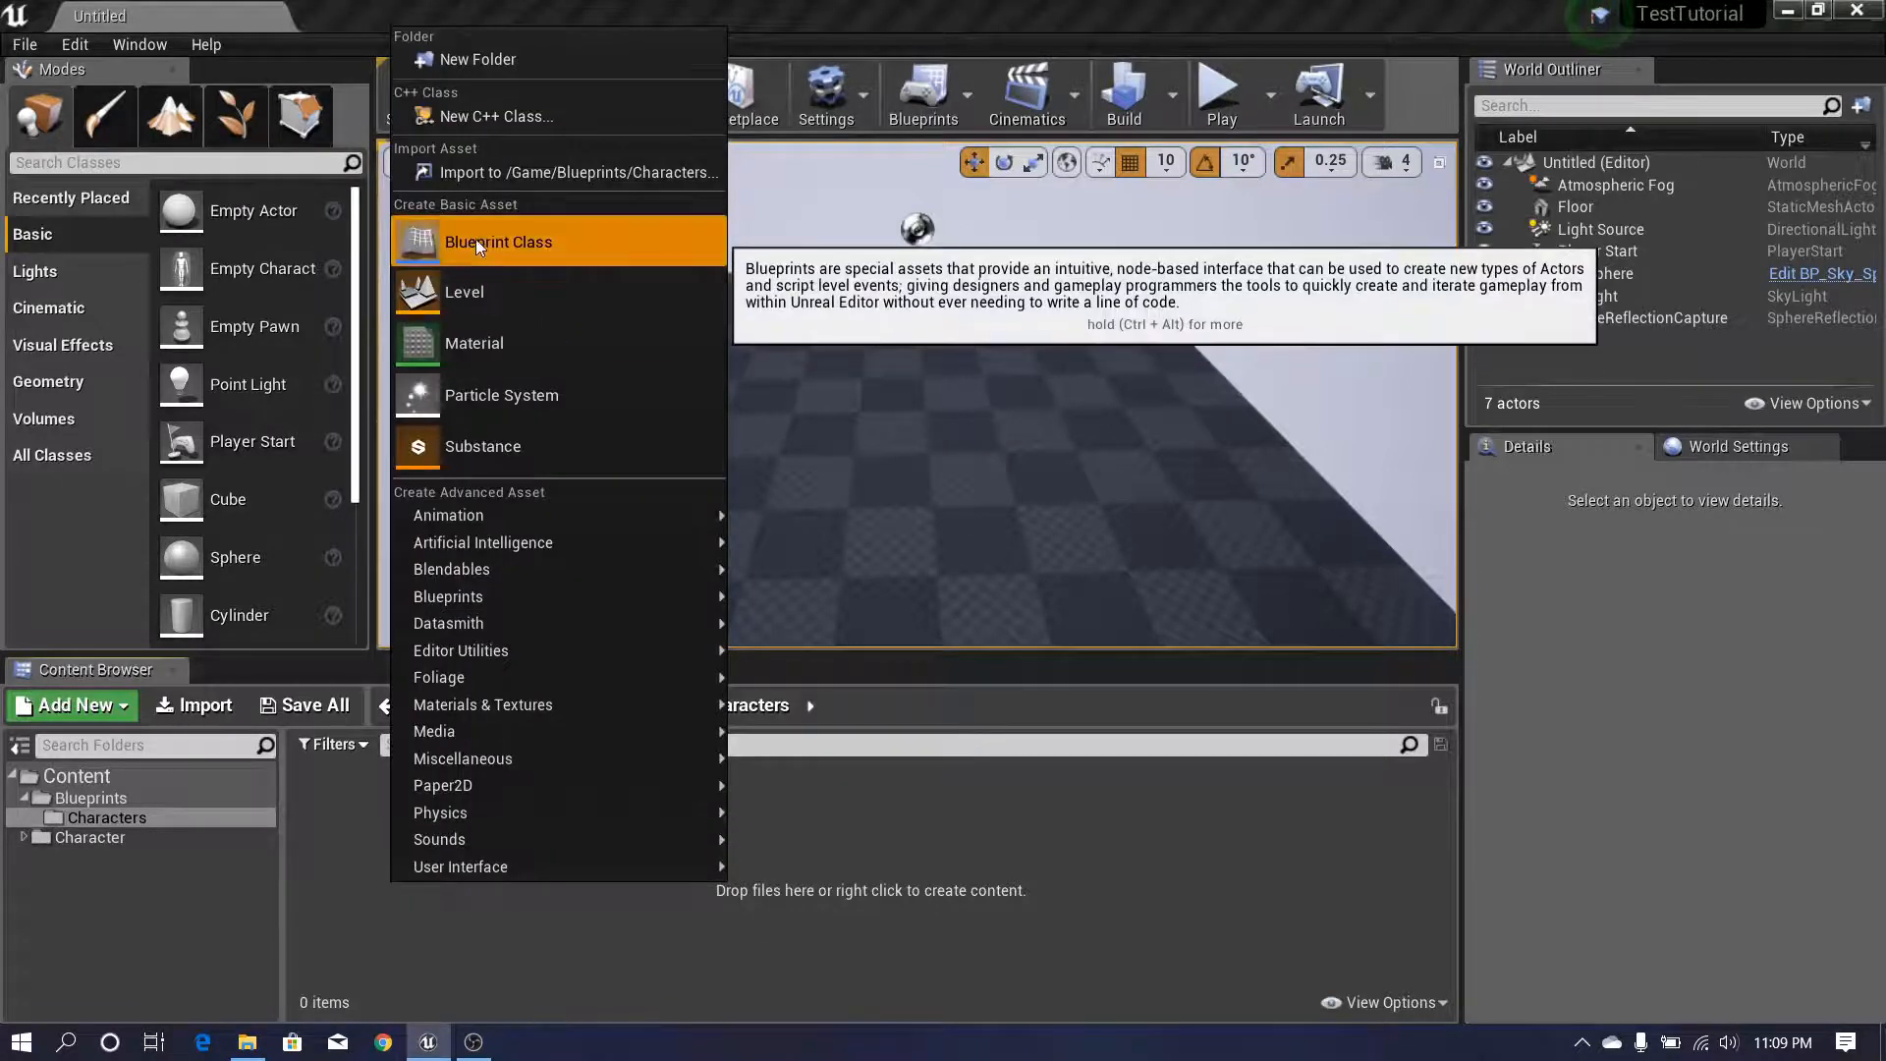
pyautogui.moveTo(710, 245); pyautogui.dragTo(499, 175)
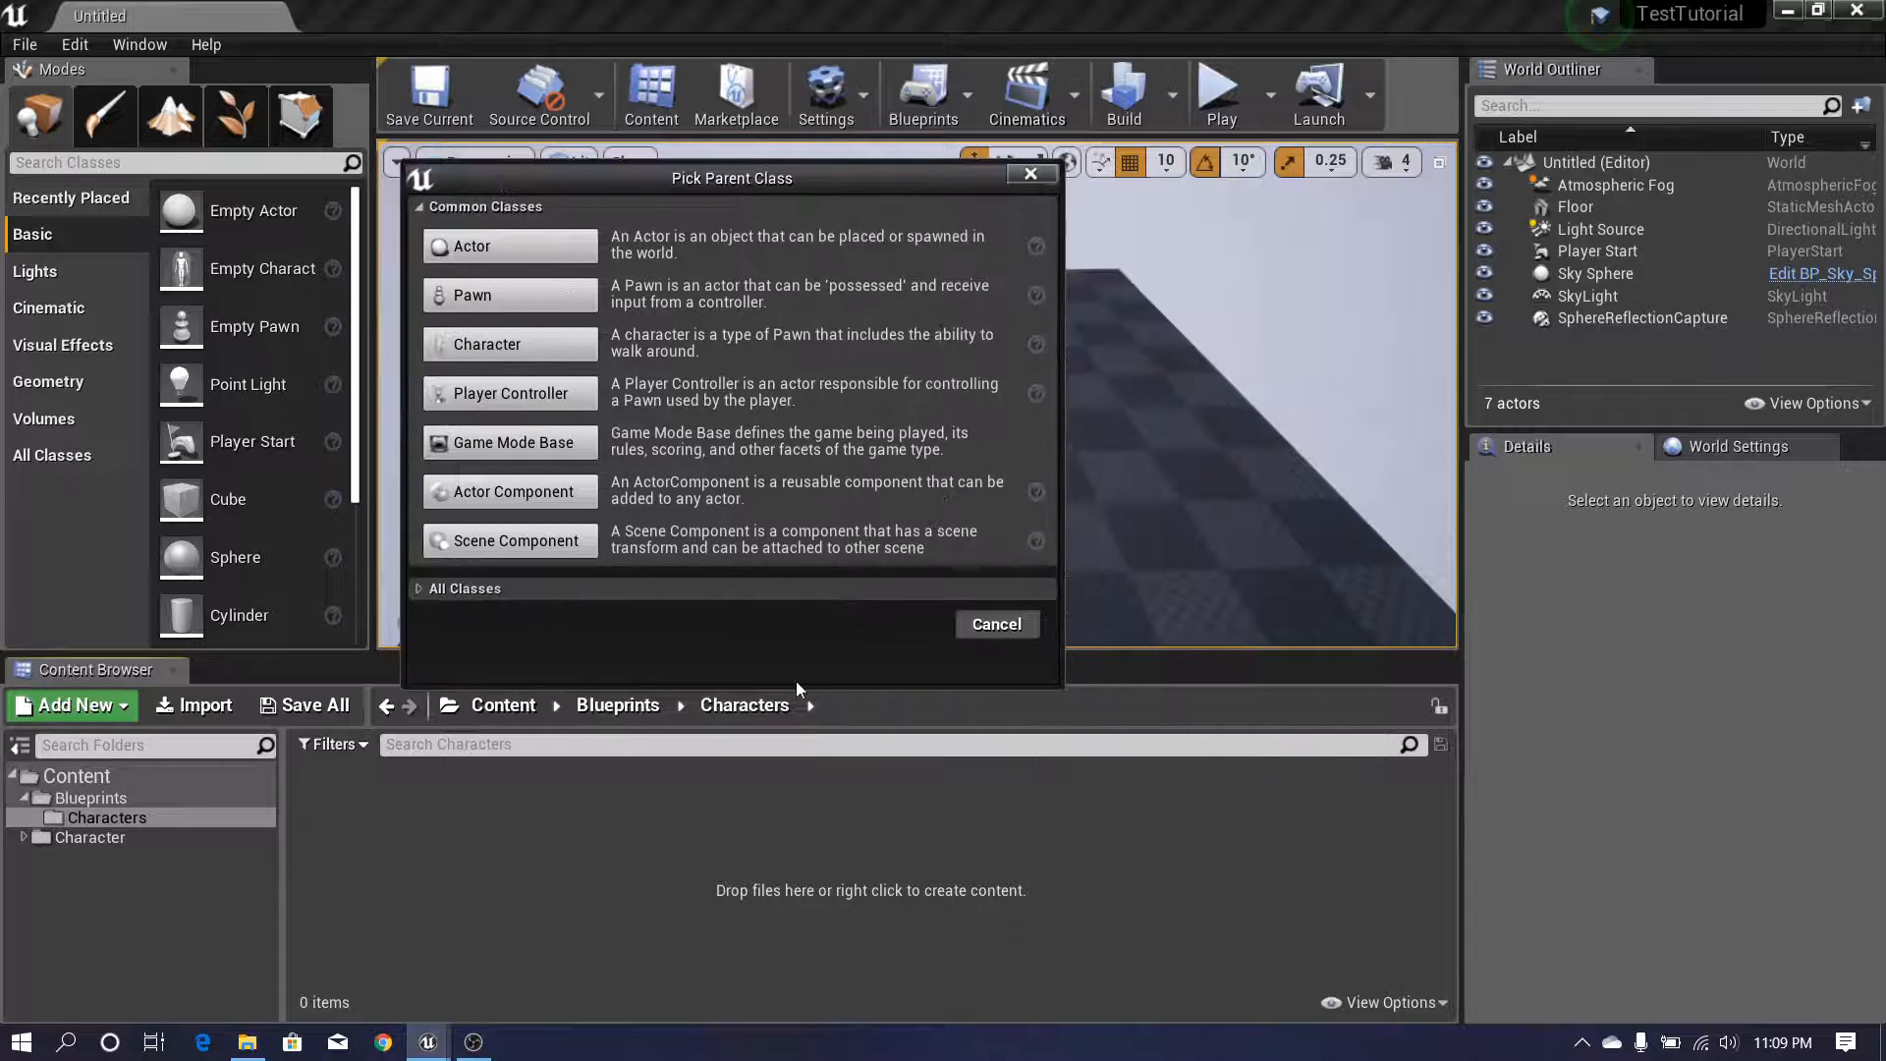
pyautogui.moveTo(749, 179); pyautogui.dragTo(817, 252)
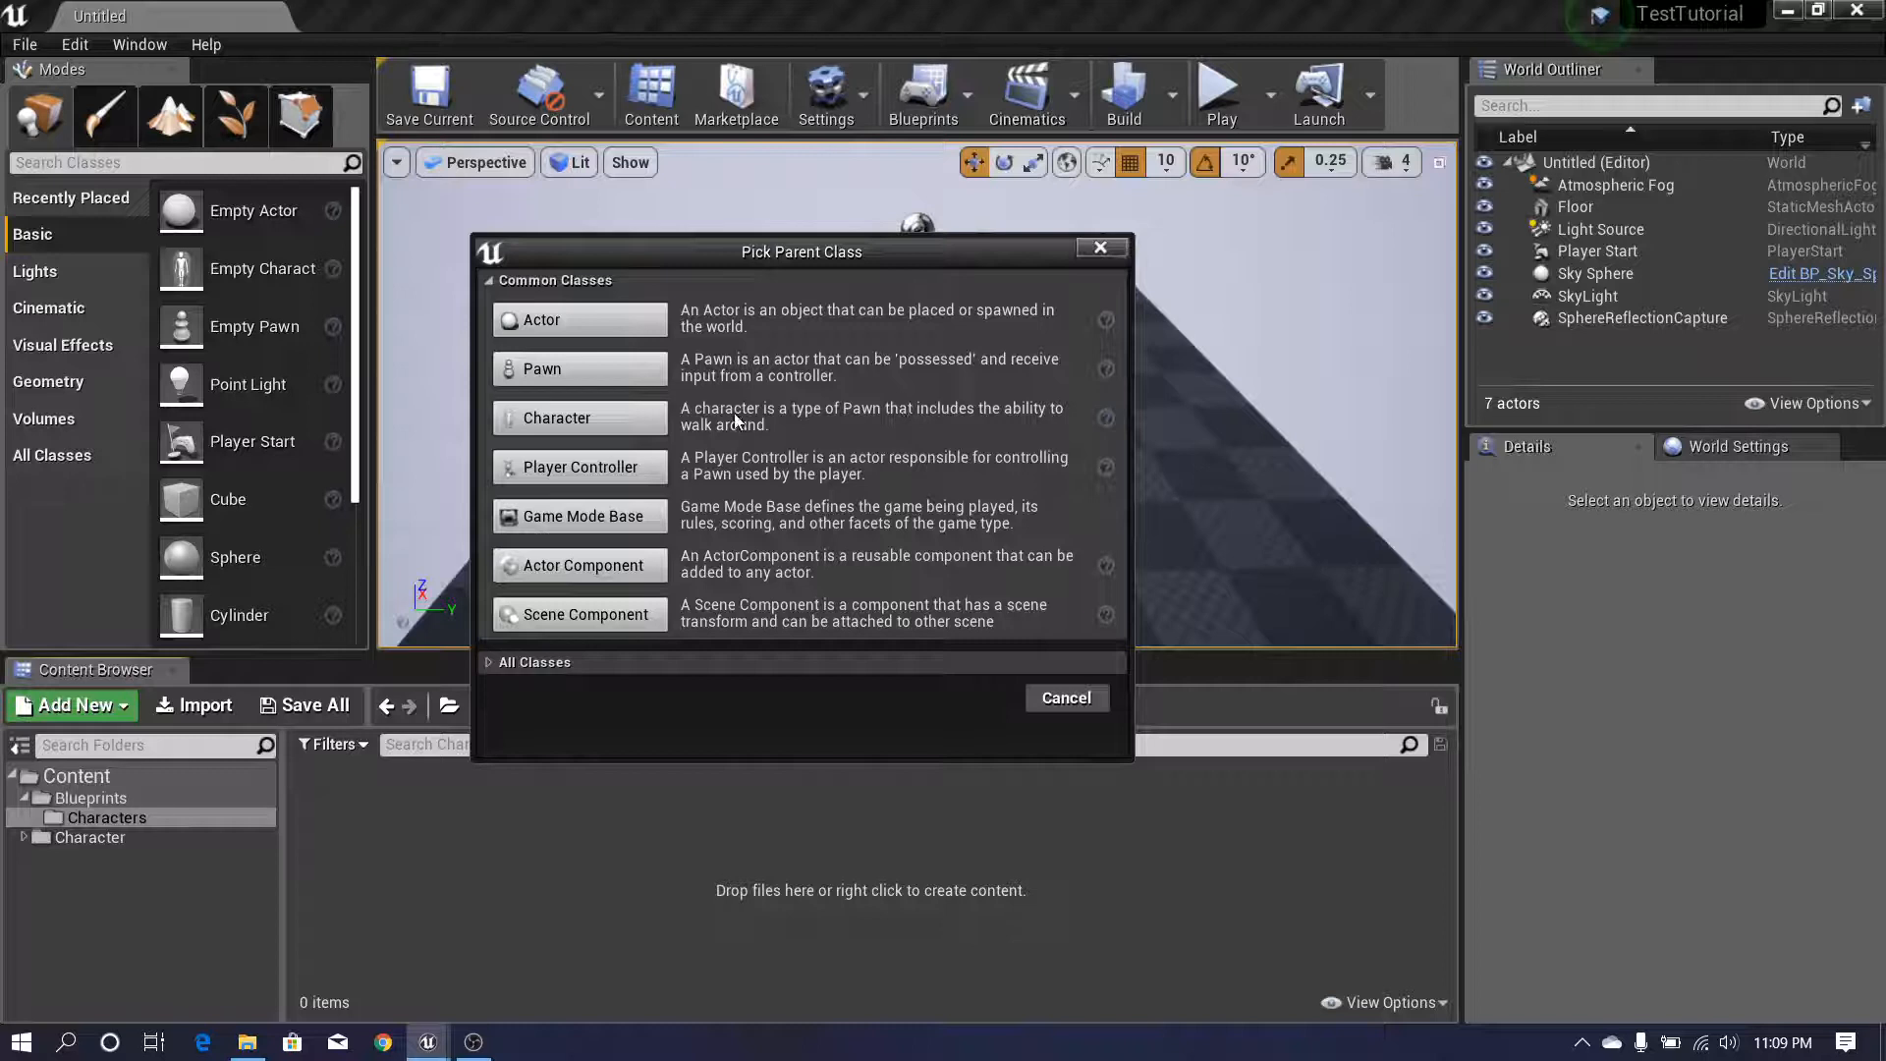
pyautogui.moveTo(709, 263); pyautogui.dragTo(699, 270)
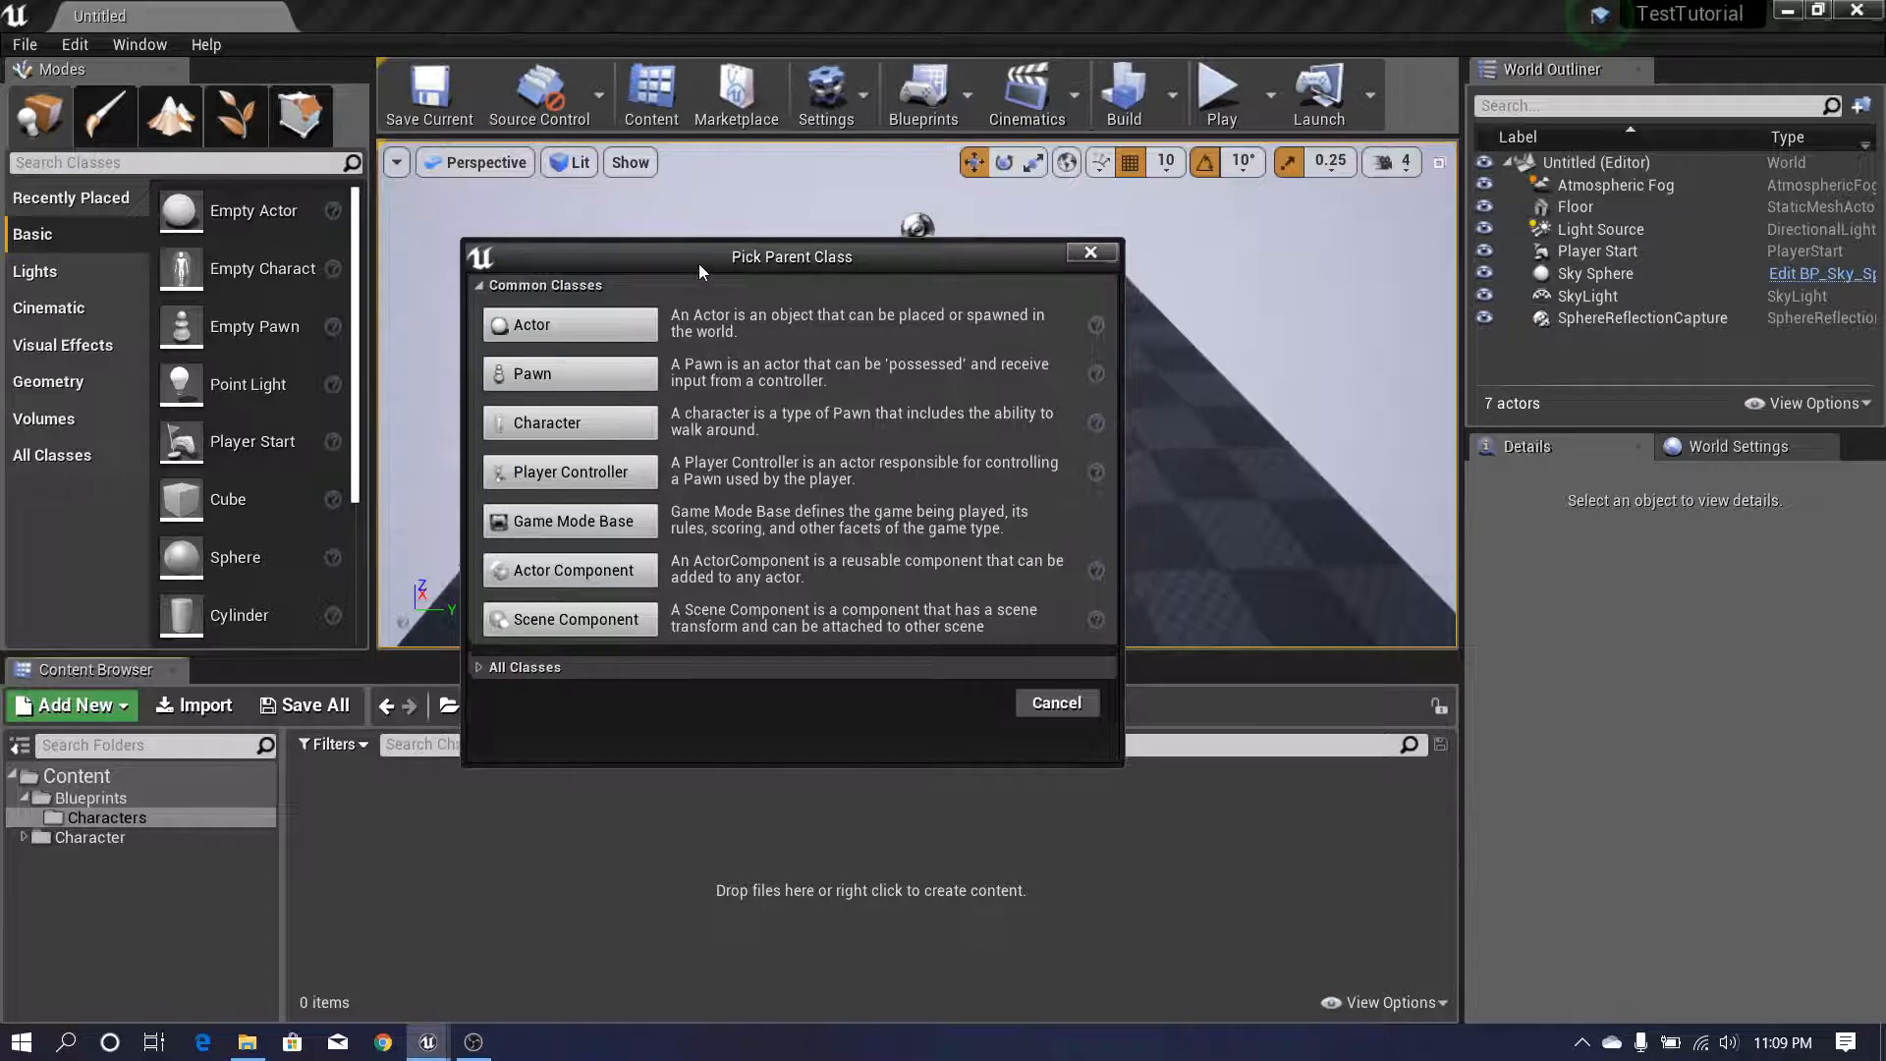
pyautogui.click(577, 420)
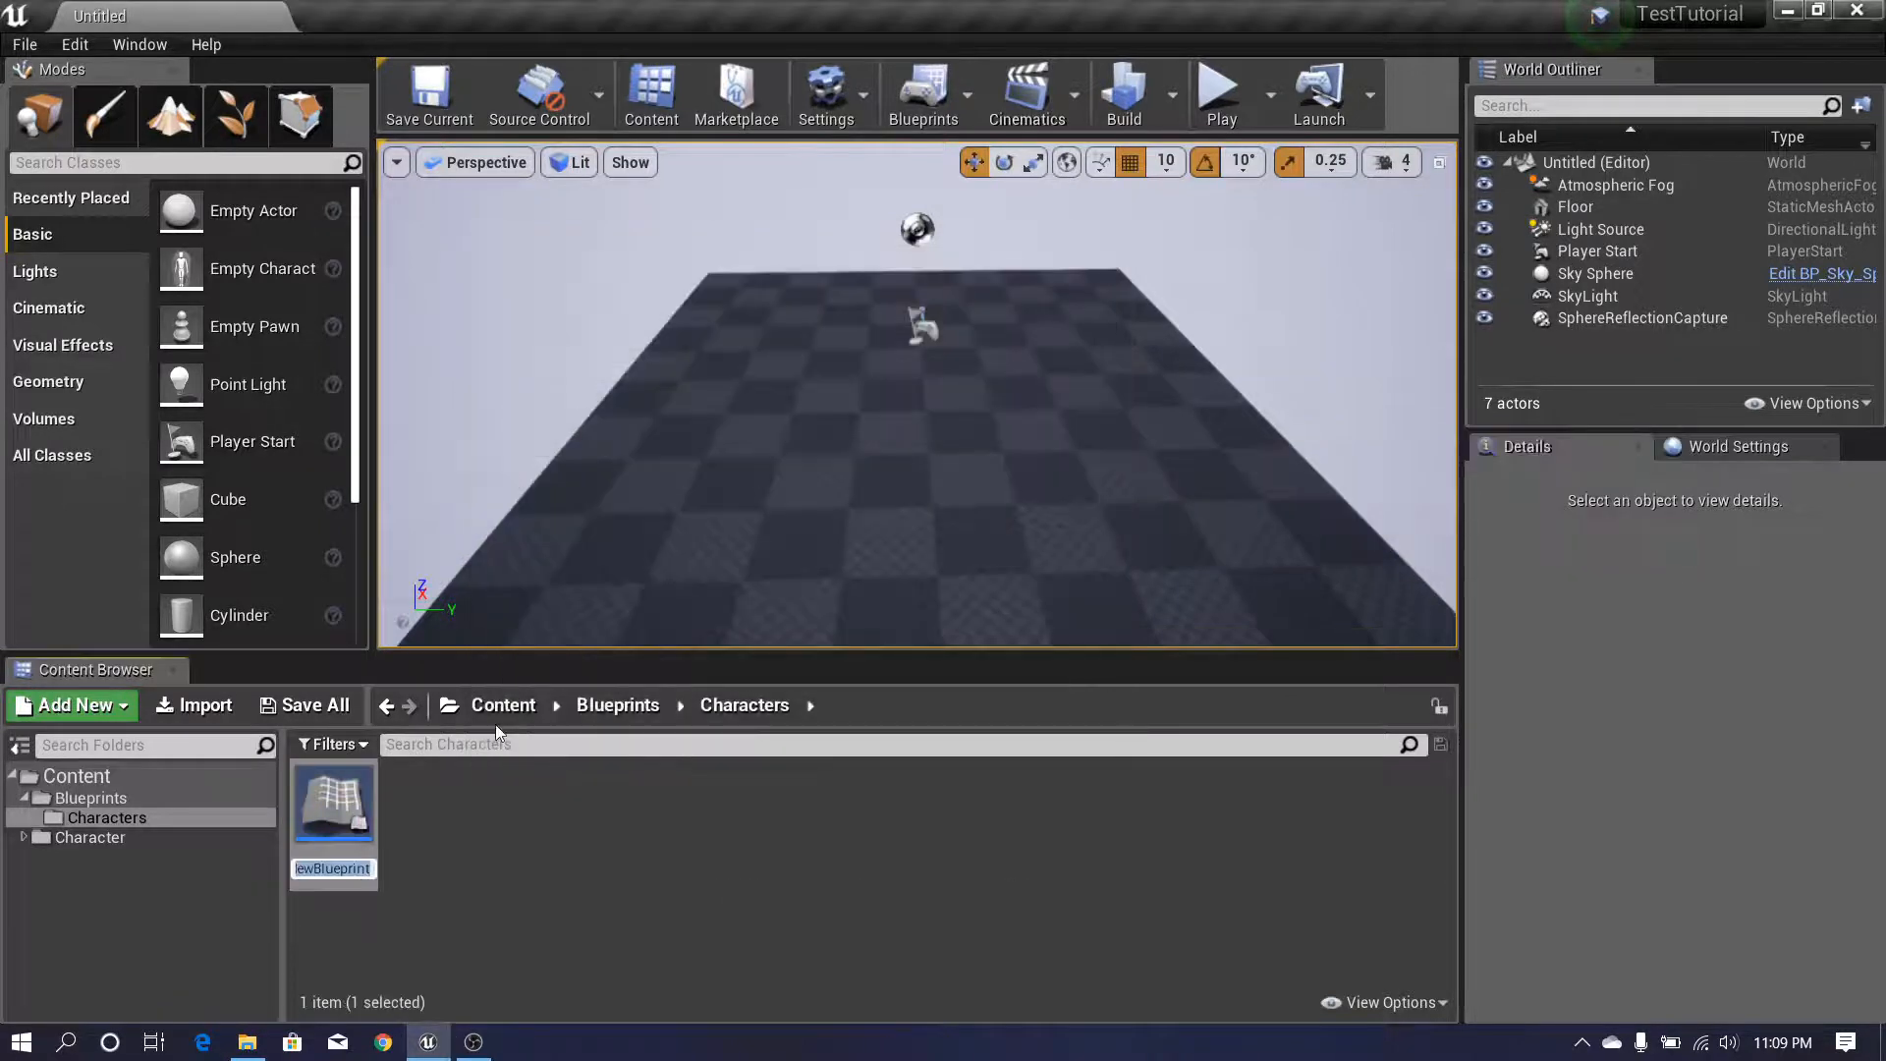
pyautogui.write('Base')
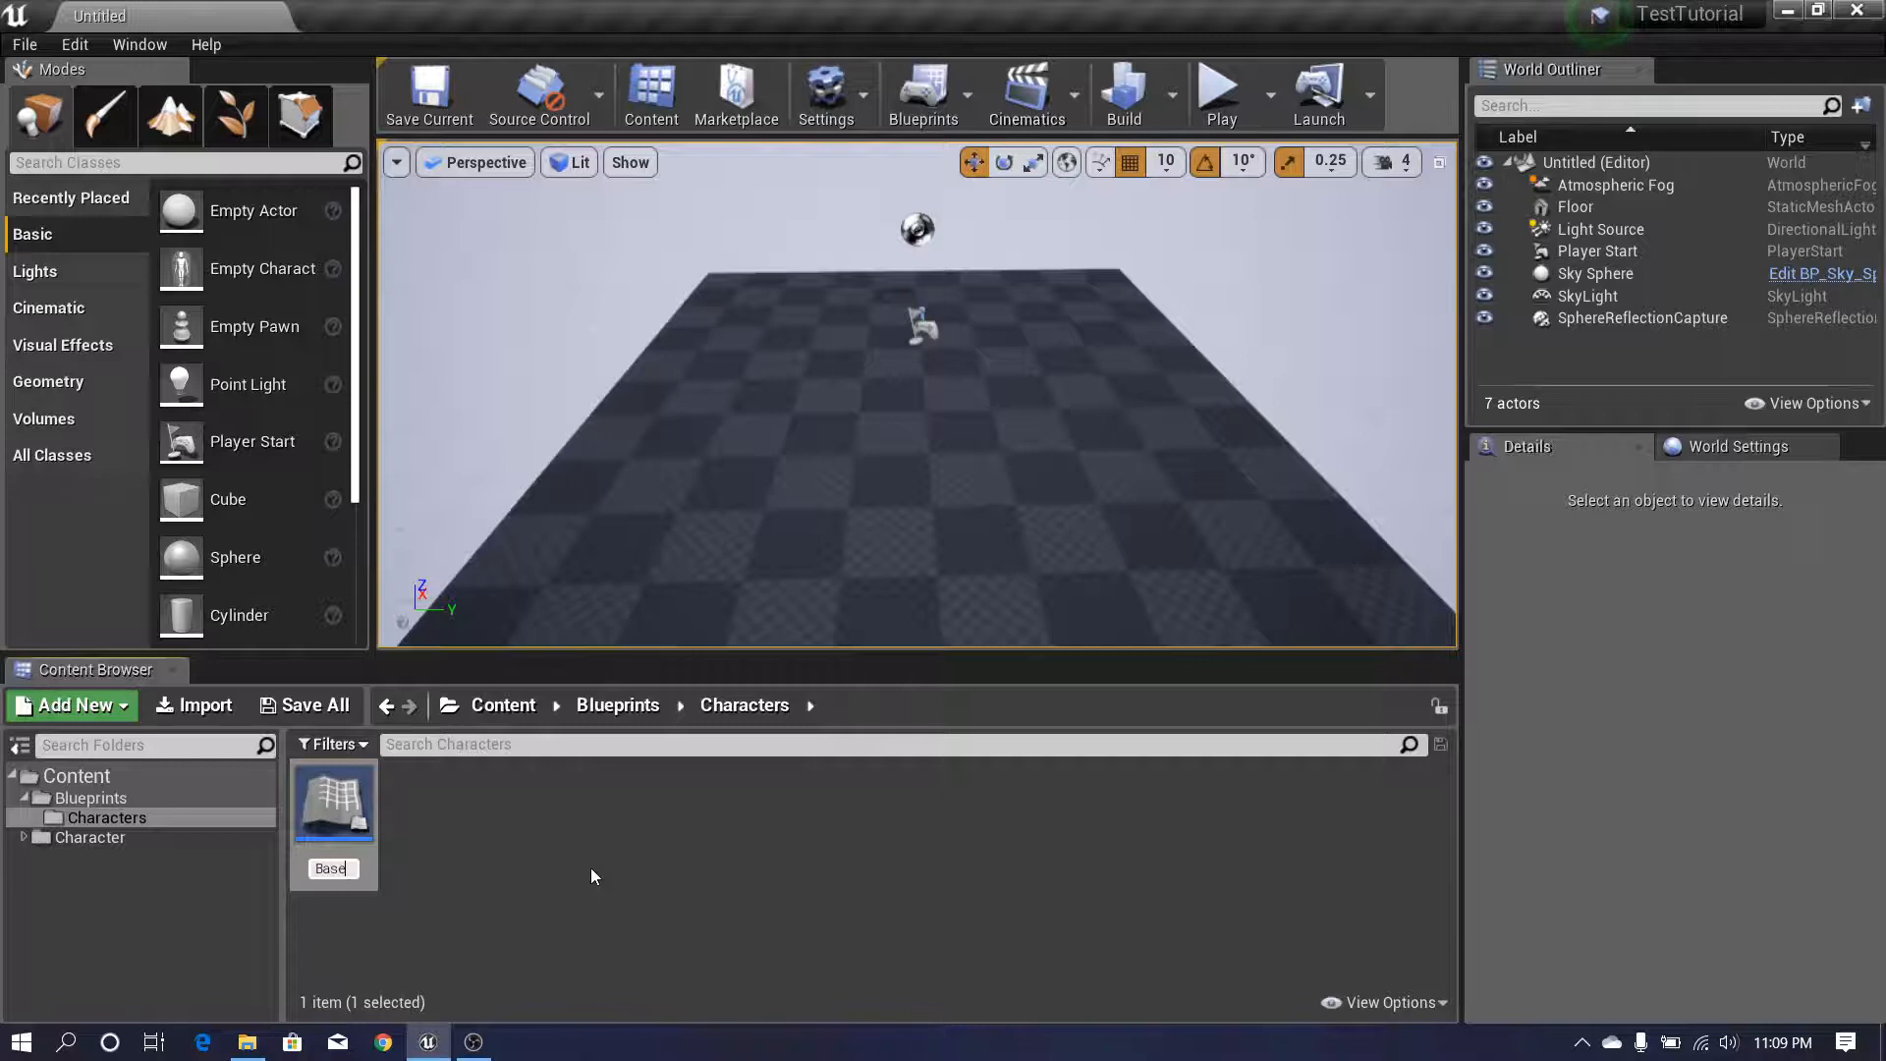
pyautogui.write('PlayerC')
pyautogui.write('haracter')
pyautogui.press('Return')
pyautogui.click(592, 868)
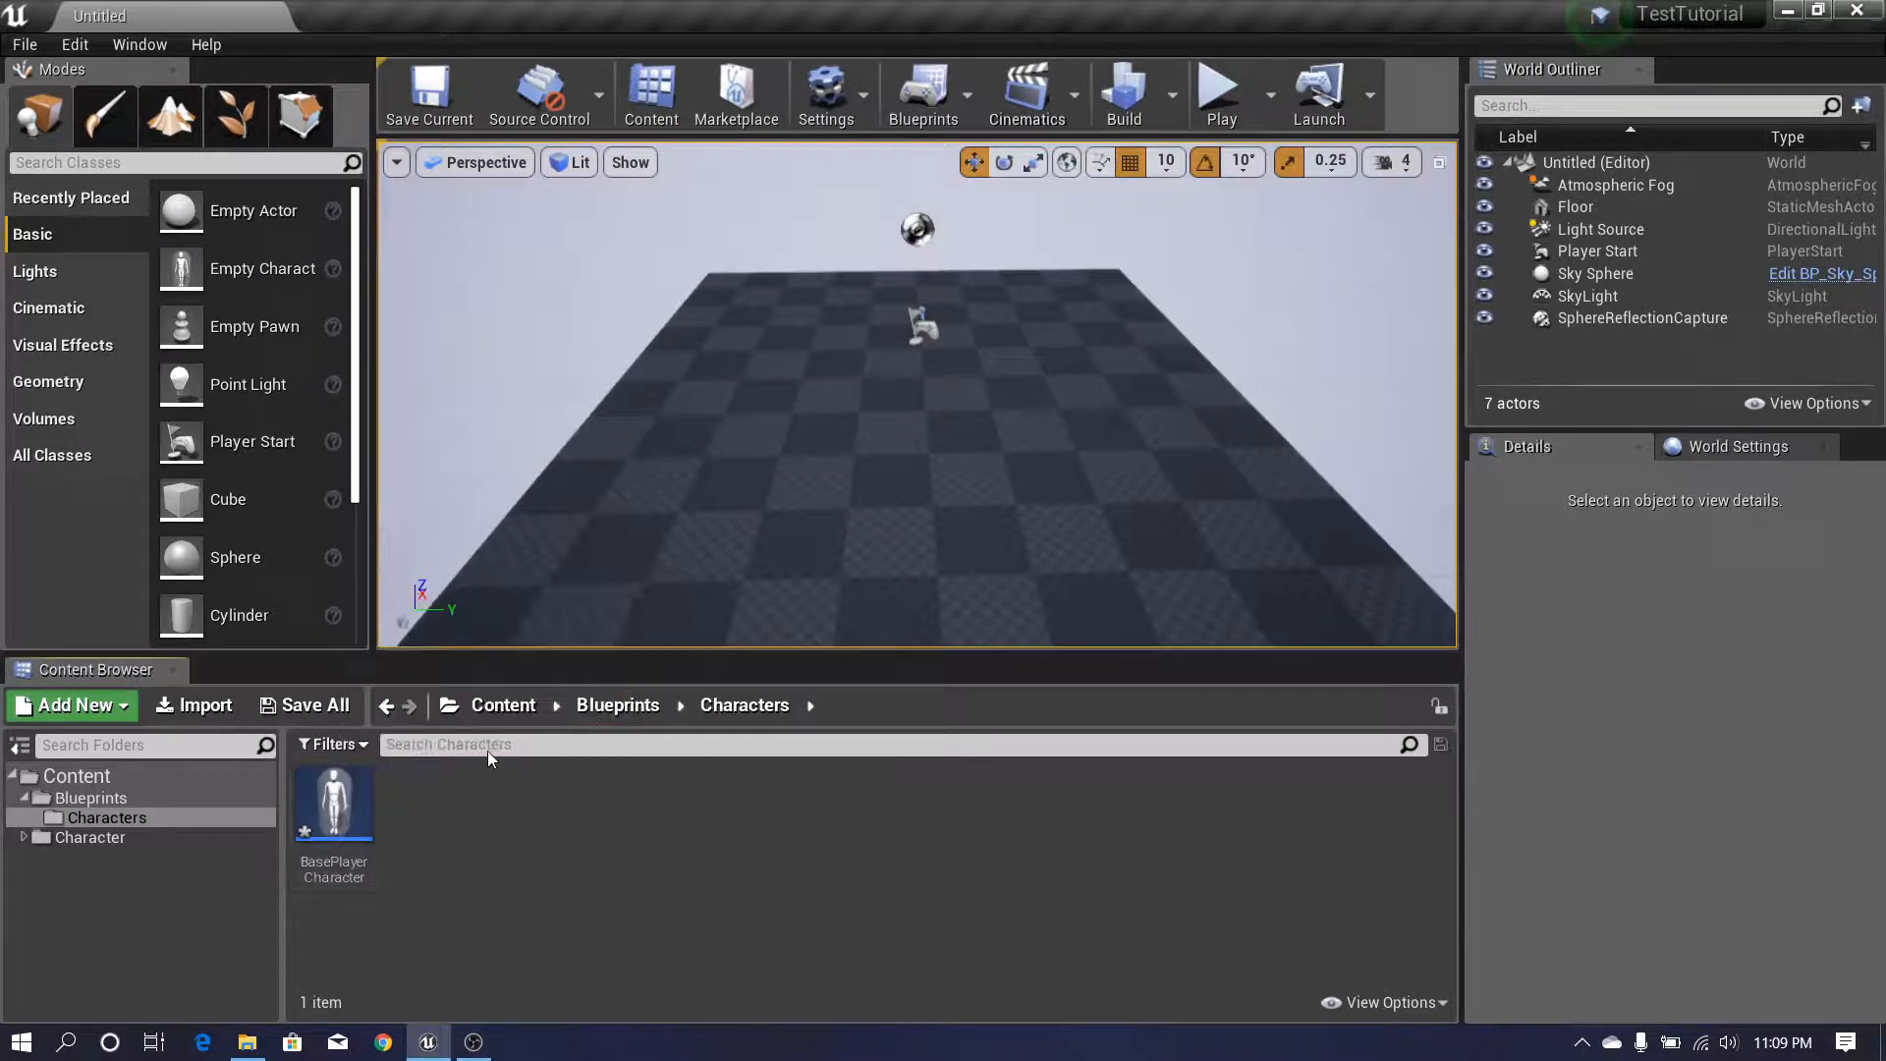
pyautogui.moveTo(660, 547); pyautogui.dragTo(590, 585, button='right')
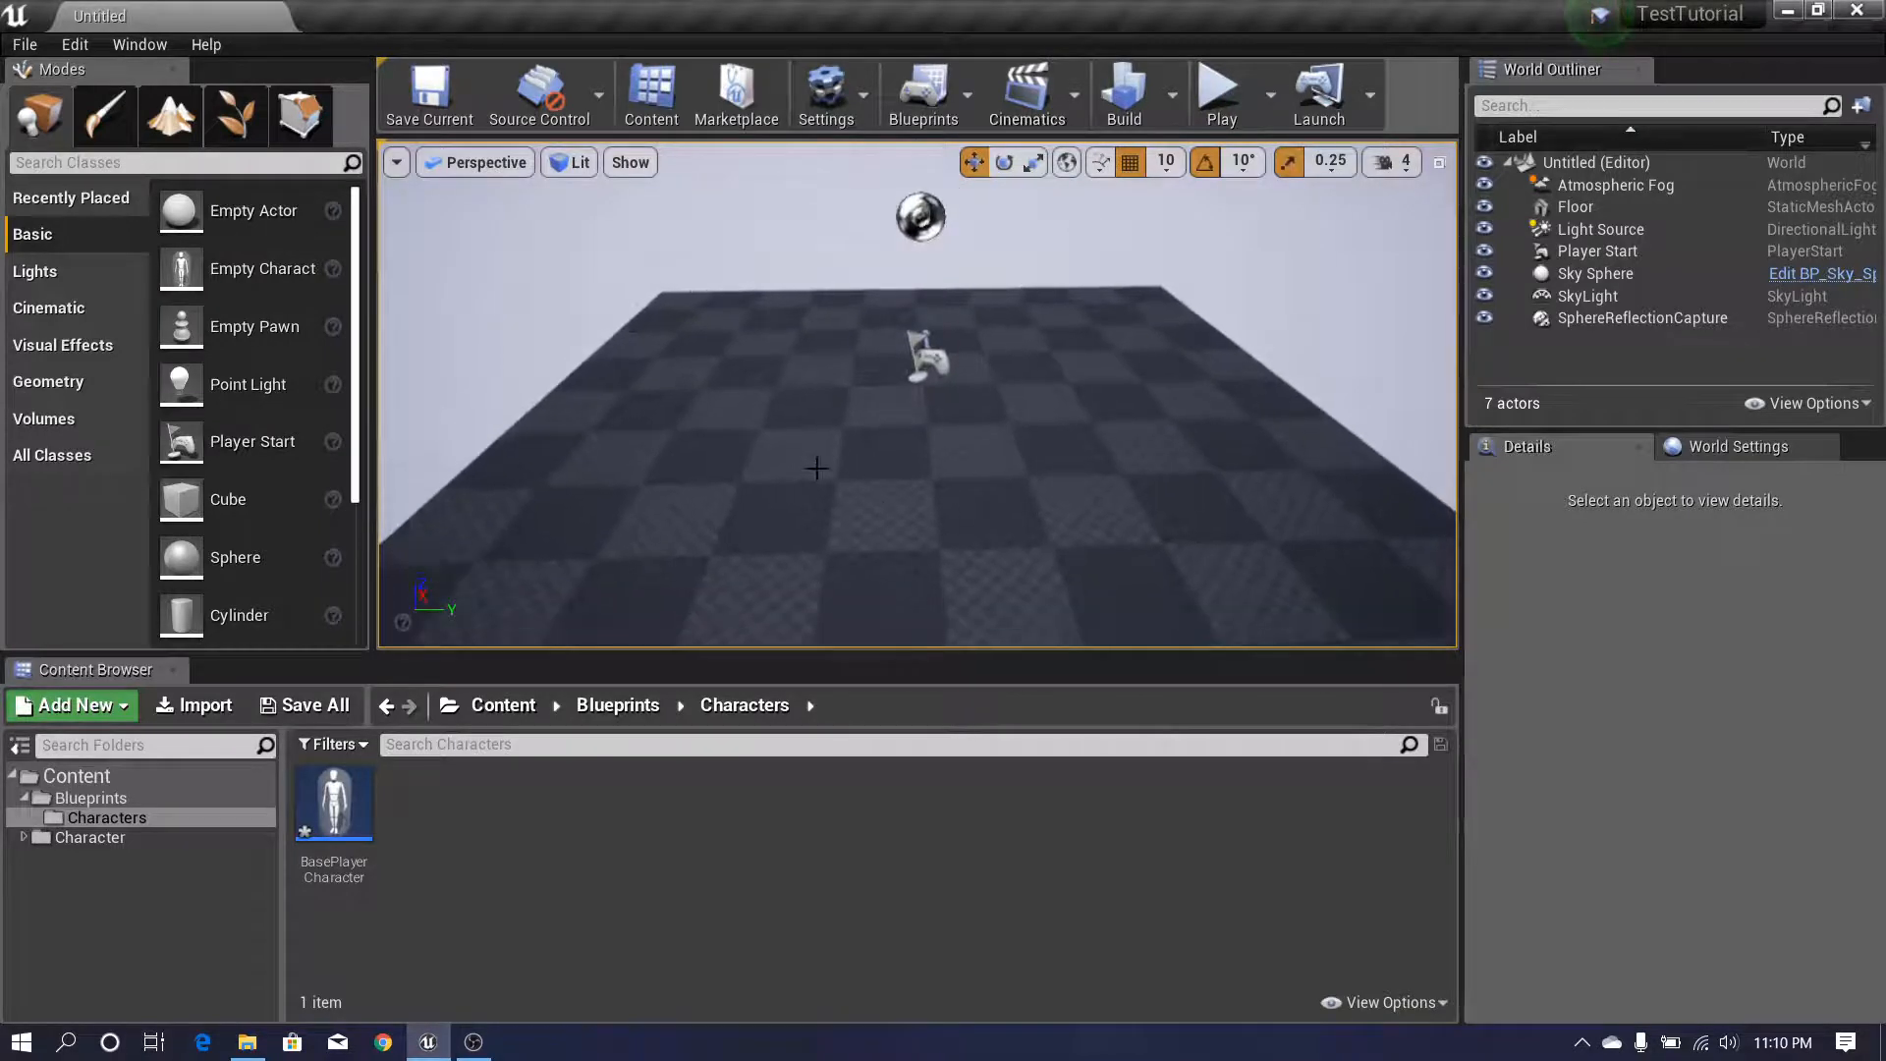
pyautogui.moveTo(817, 468); pyautogui.dragTo(739, 482, button='right')
pyautogui.press('s')
pyautogui.press('w')
pyautogui.press('s')
pyautogui.press('w')
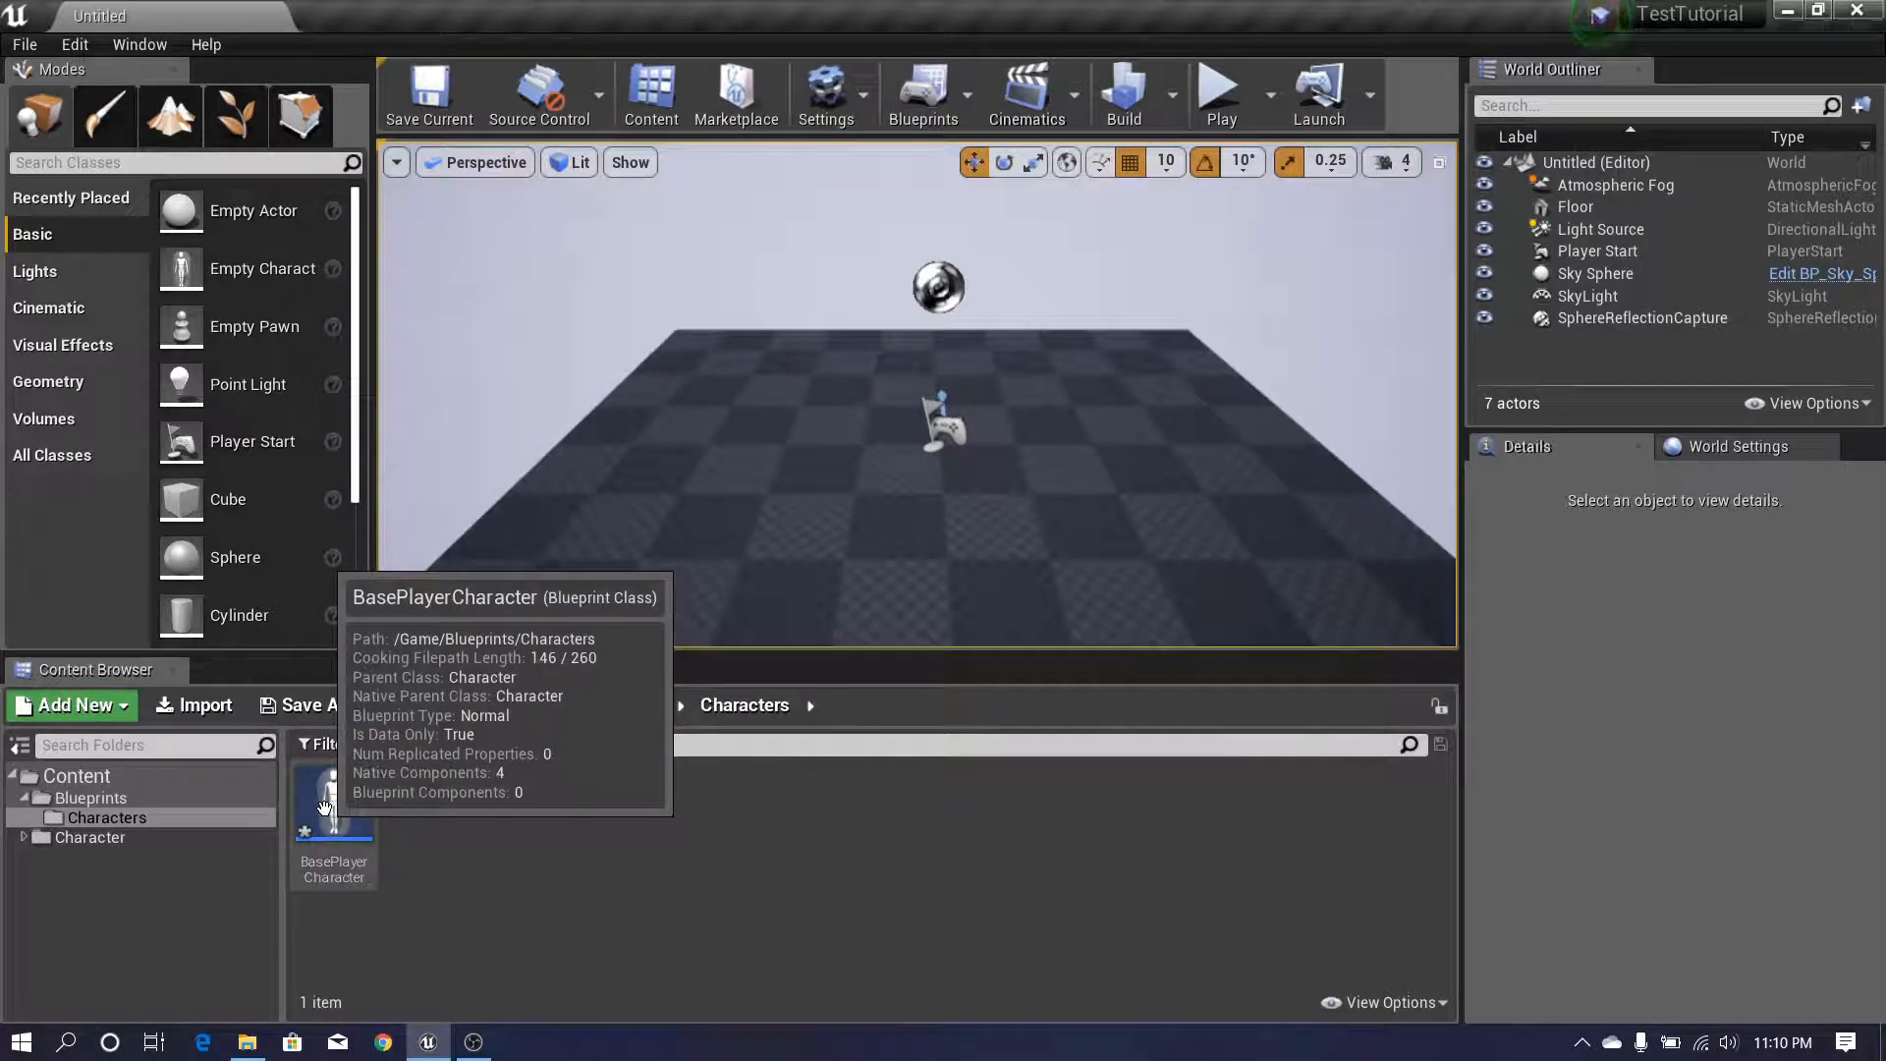
pyautogui.moveTo(623, 655); pyautogui.dragTo(623, 667)
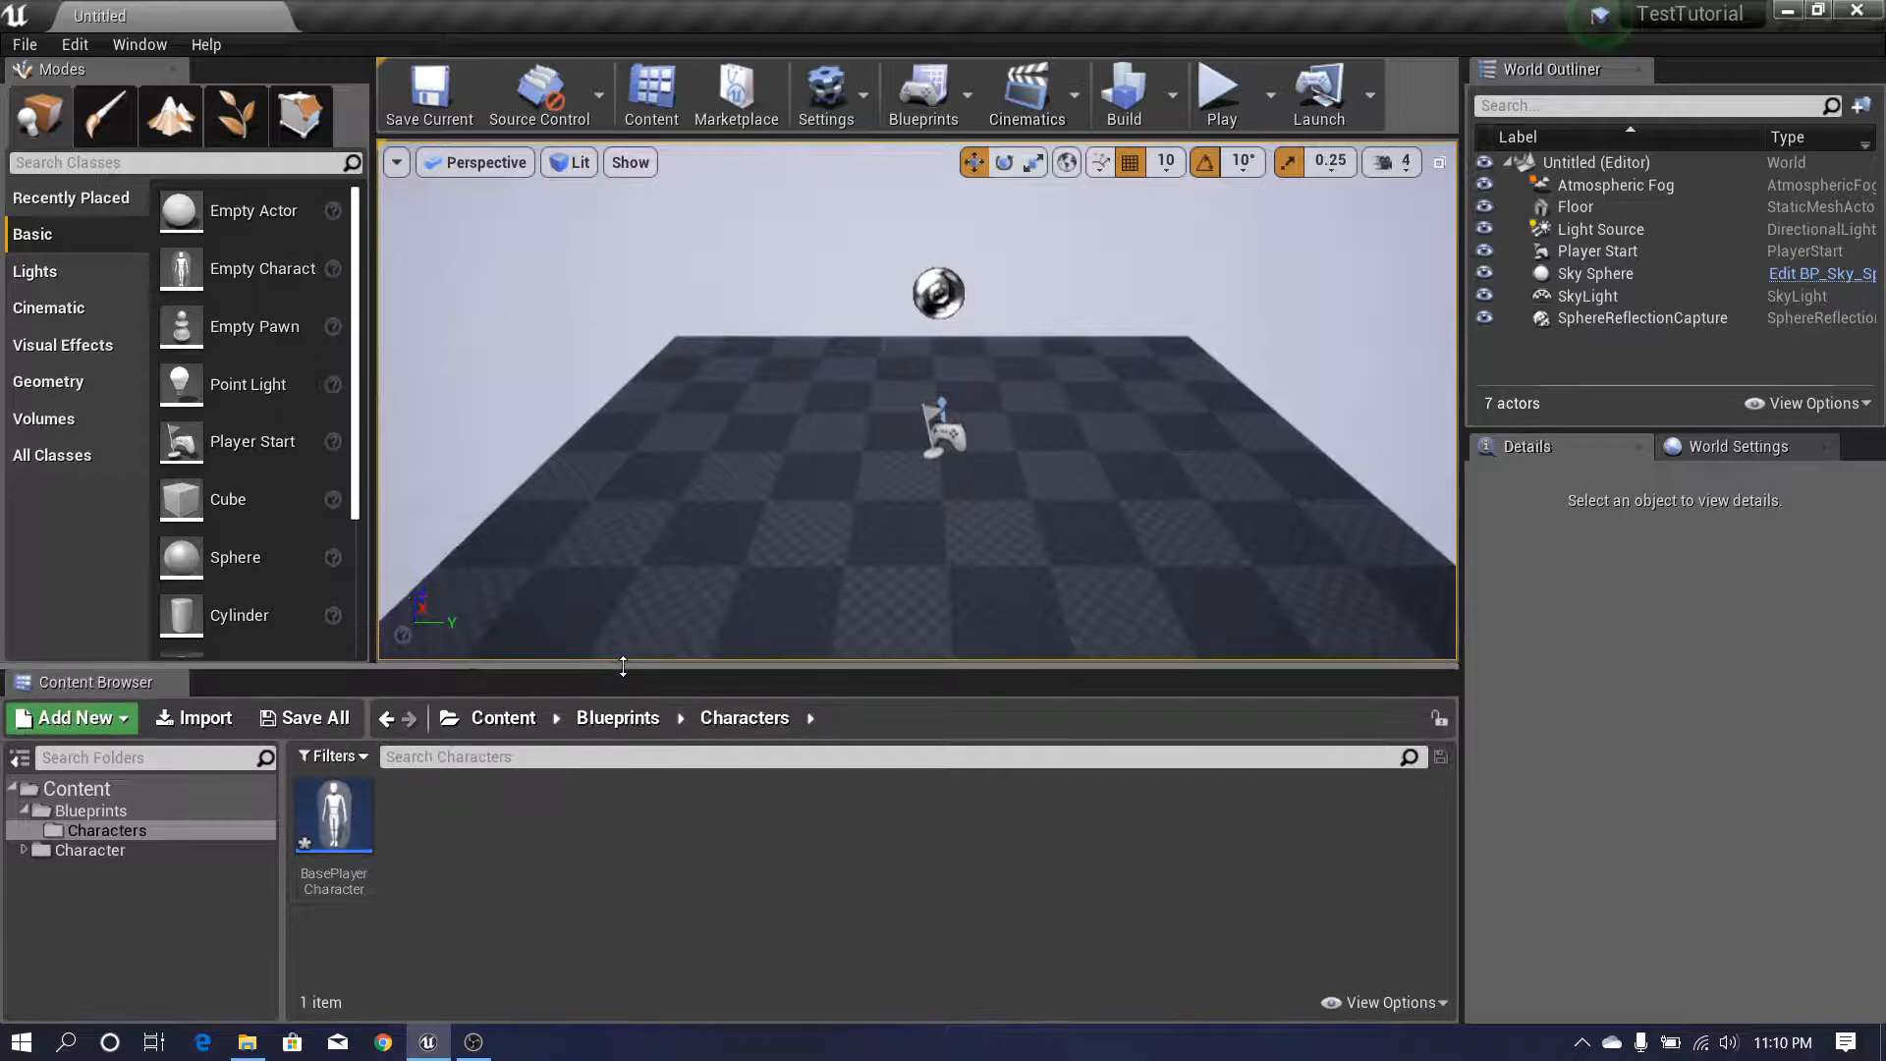
pyautogui.moveTo(617, 568); pyautogui.dragTo(641, 569, button='right')
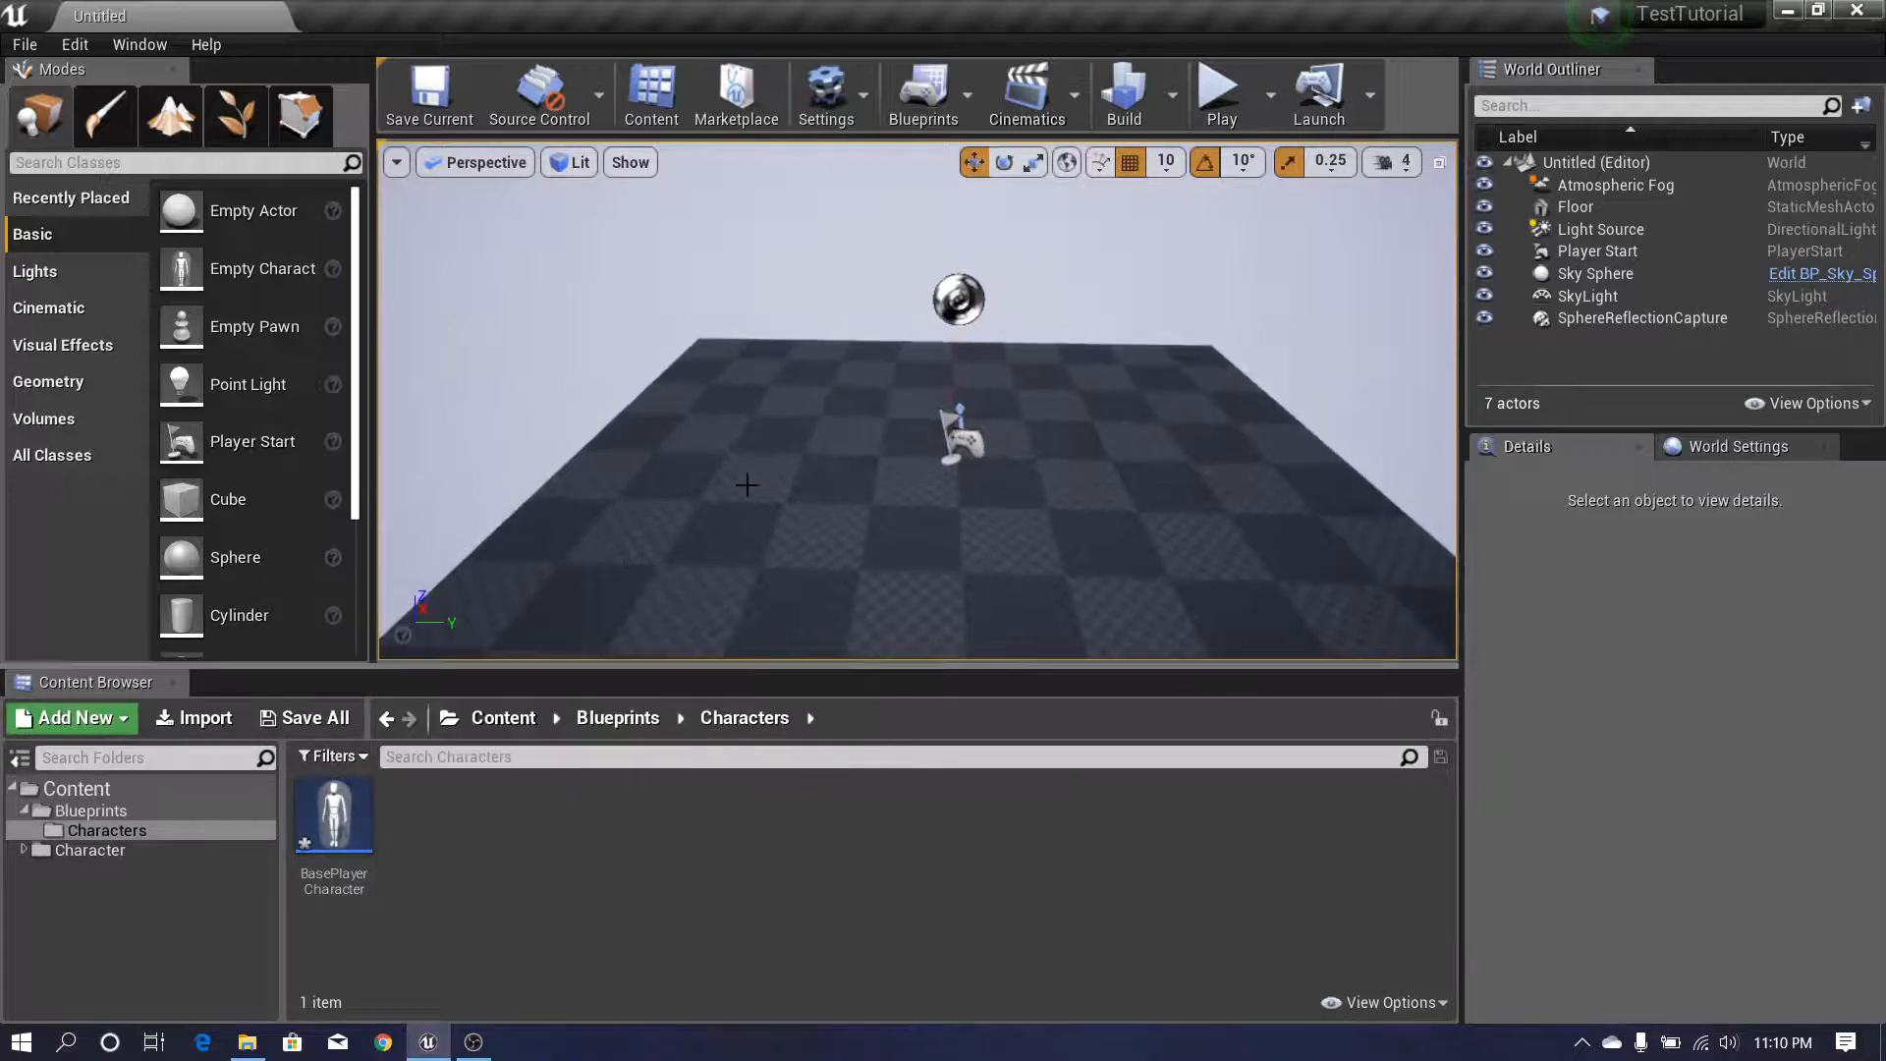
pyautogui.moveTo(749, 484); pyautogui.dragTo(772, 483, button='right')
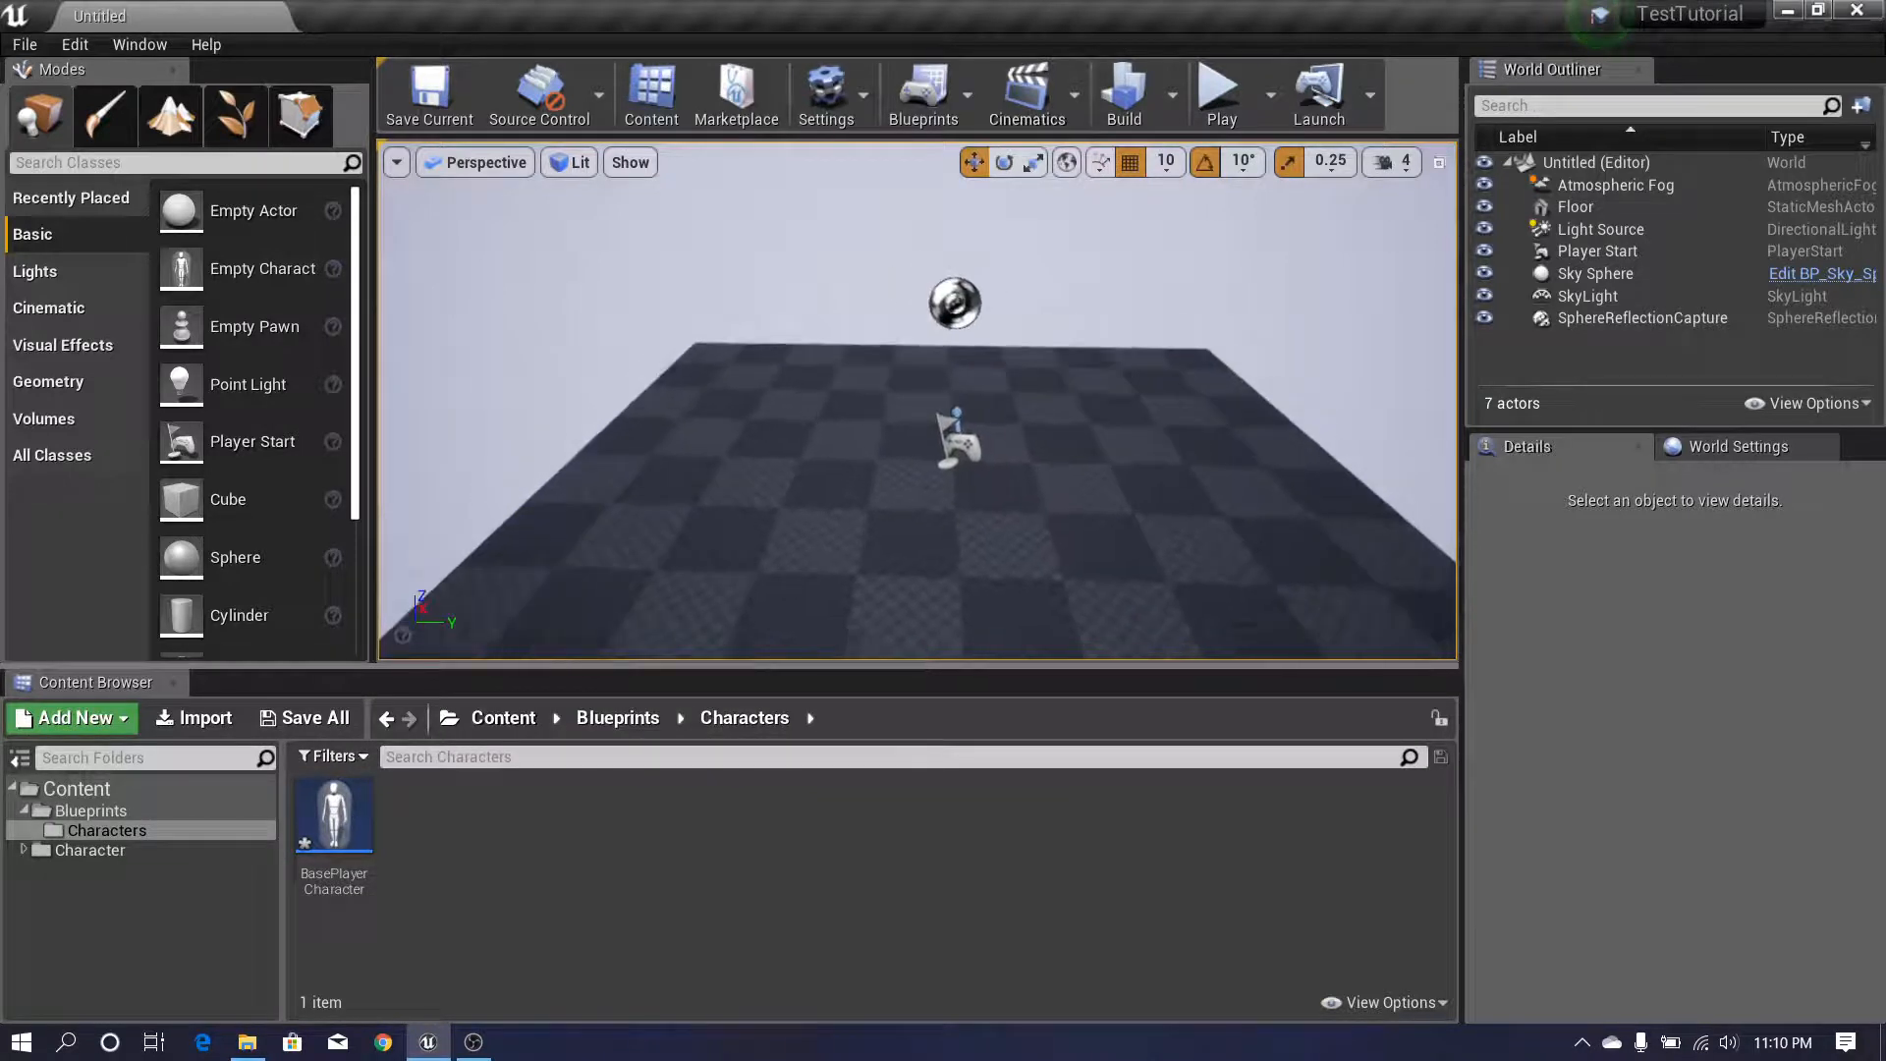
pyautogui.rightClick(771, 483)
pyautogui.write('a')
pyautogui.moveTo(647, 487); pyautogui.dragTo(689, 489, button='right')
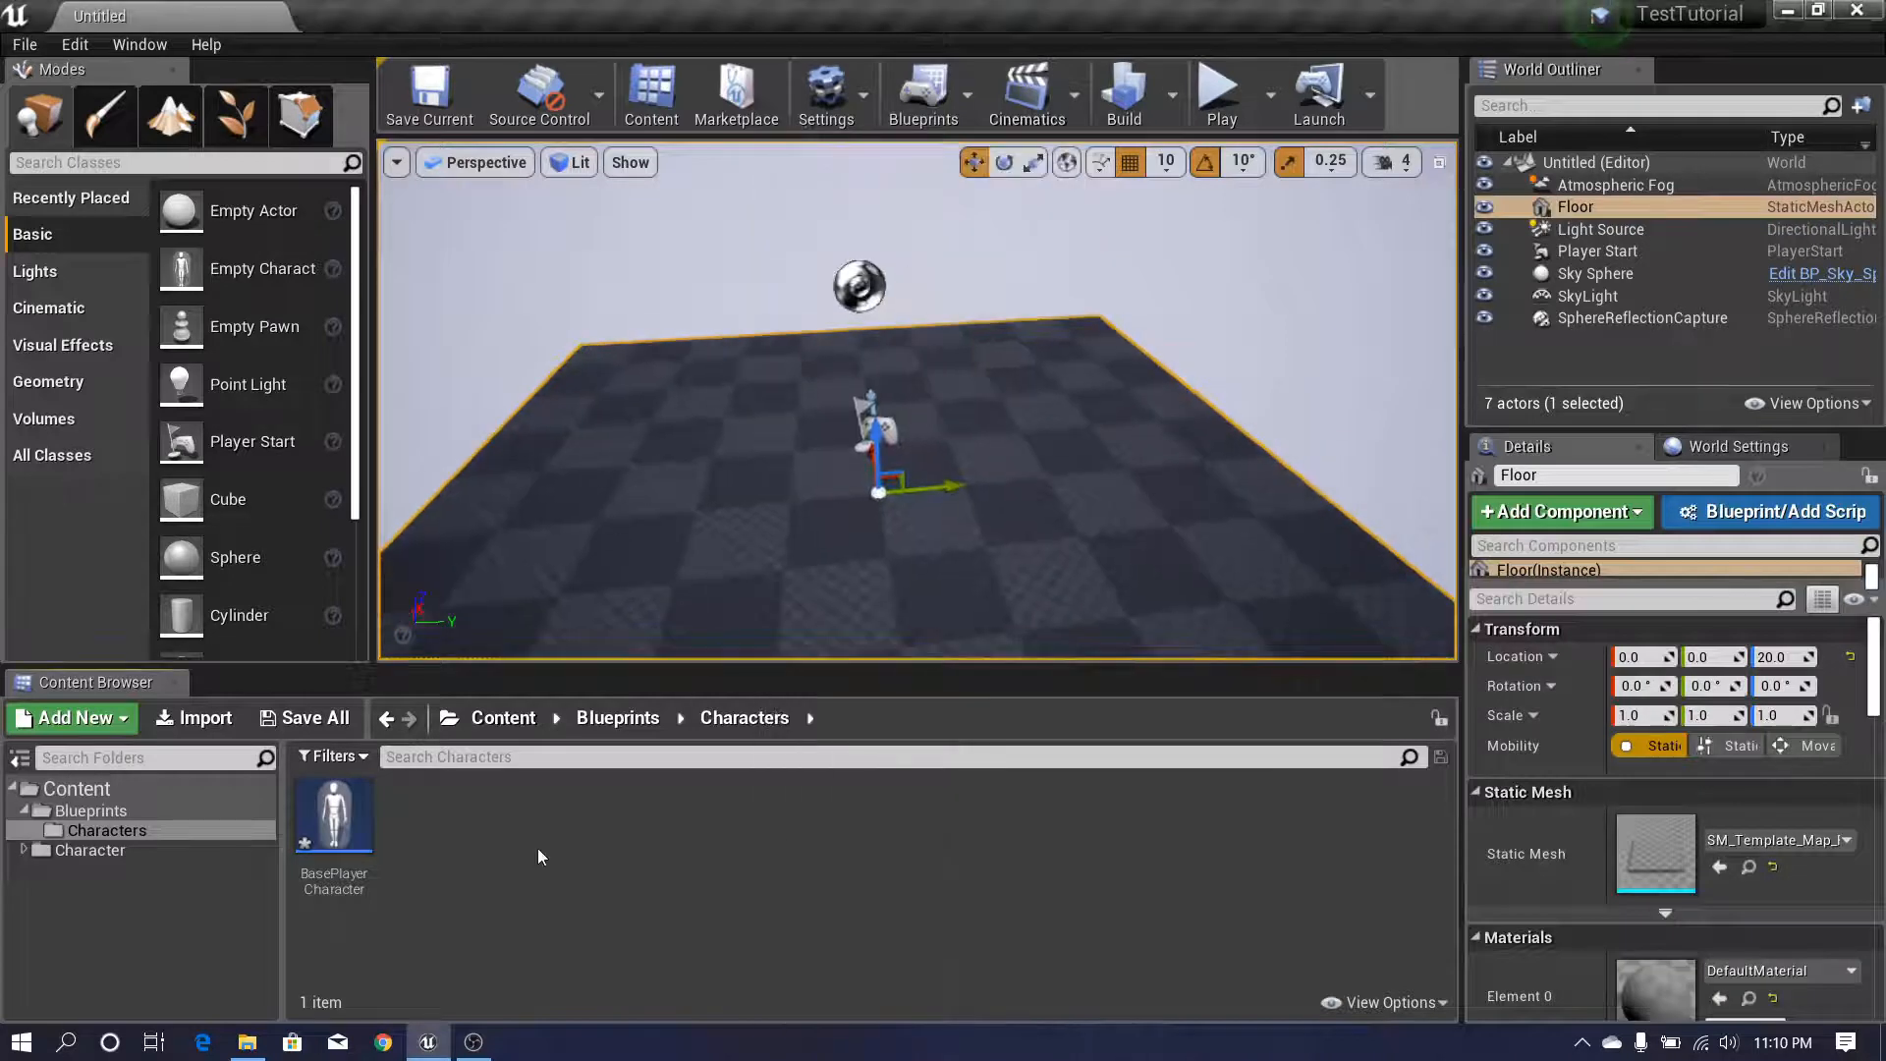
# - Open the BasePlayerCharacter blueprint for editing and dock its editor beside the untitled level
pyautogui.doubleClick(335, 818)
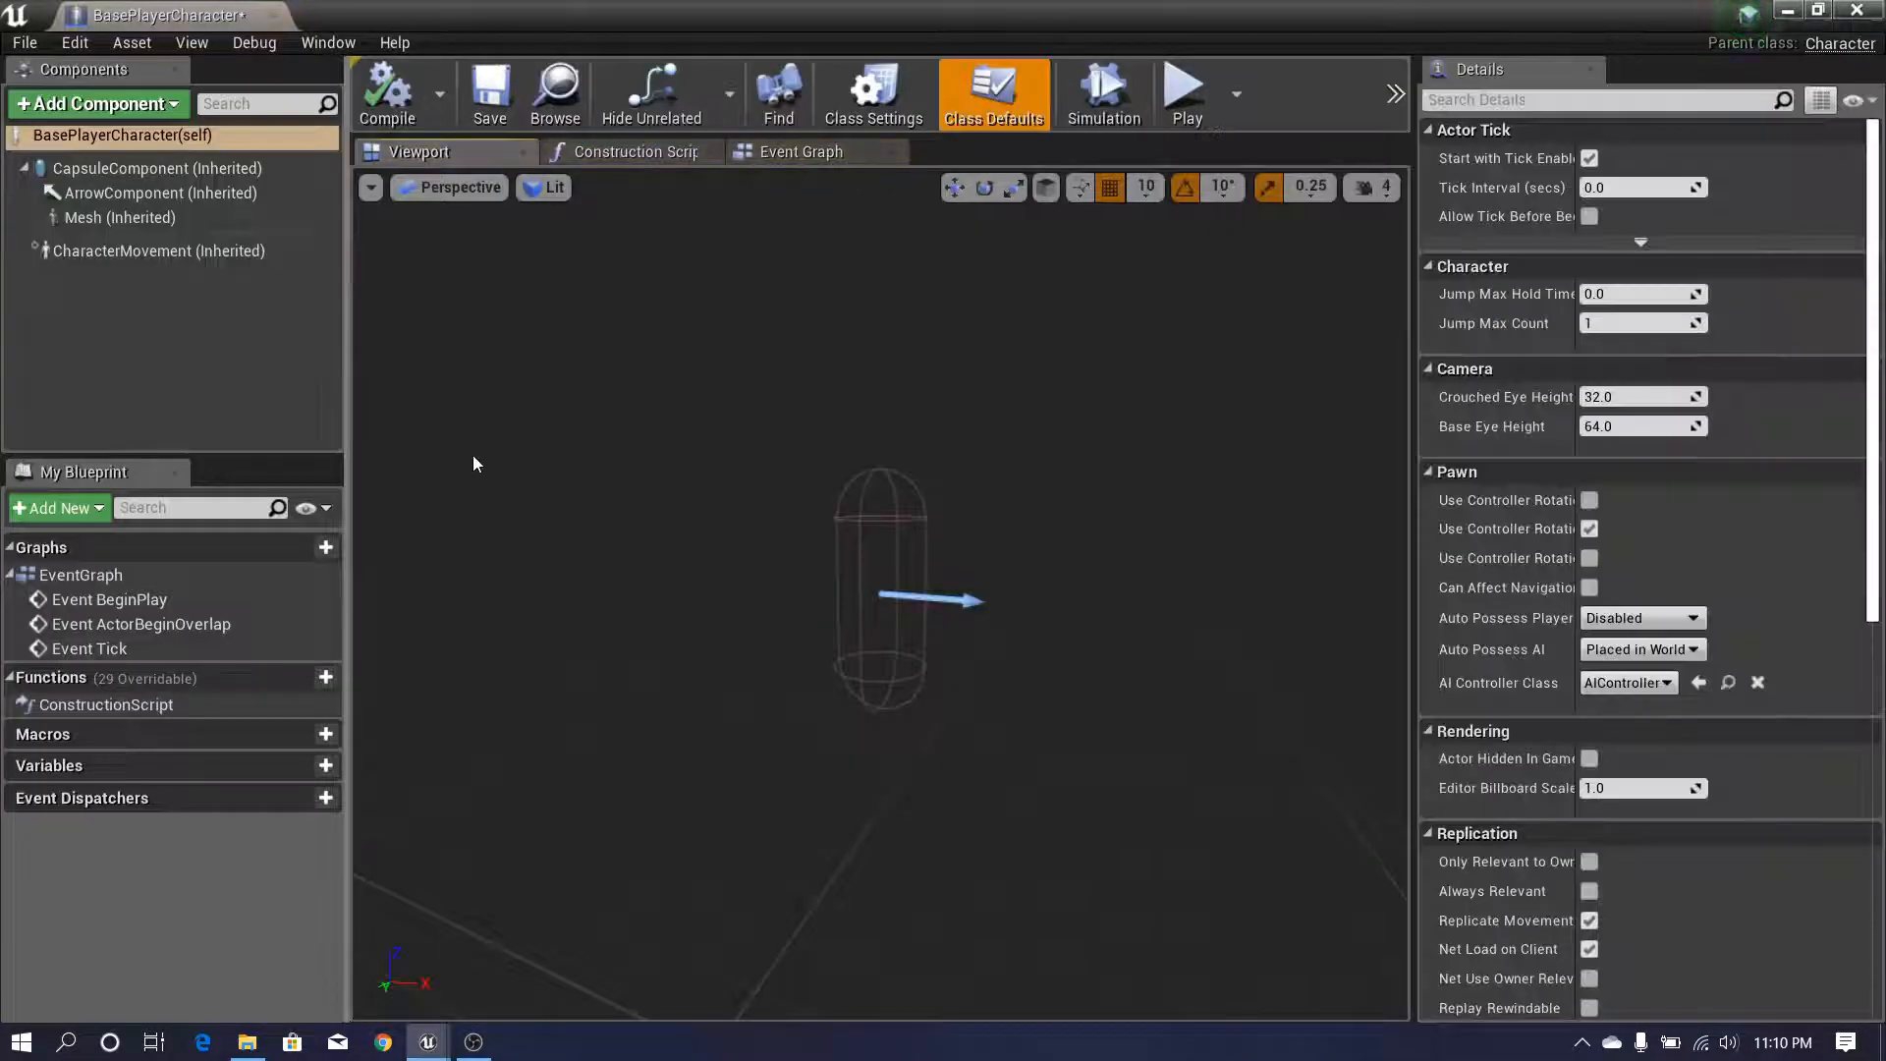
pyautogui.moveTo(167, 15); pyautogui.dragTo(403, 17)
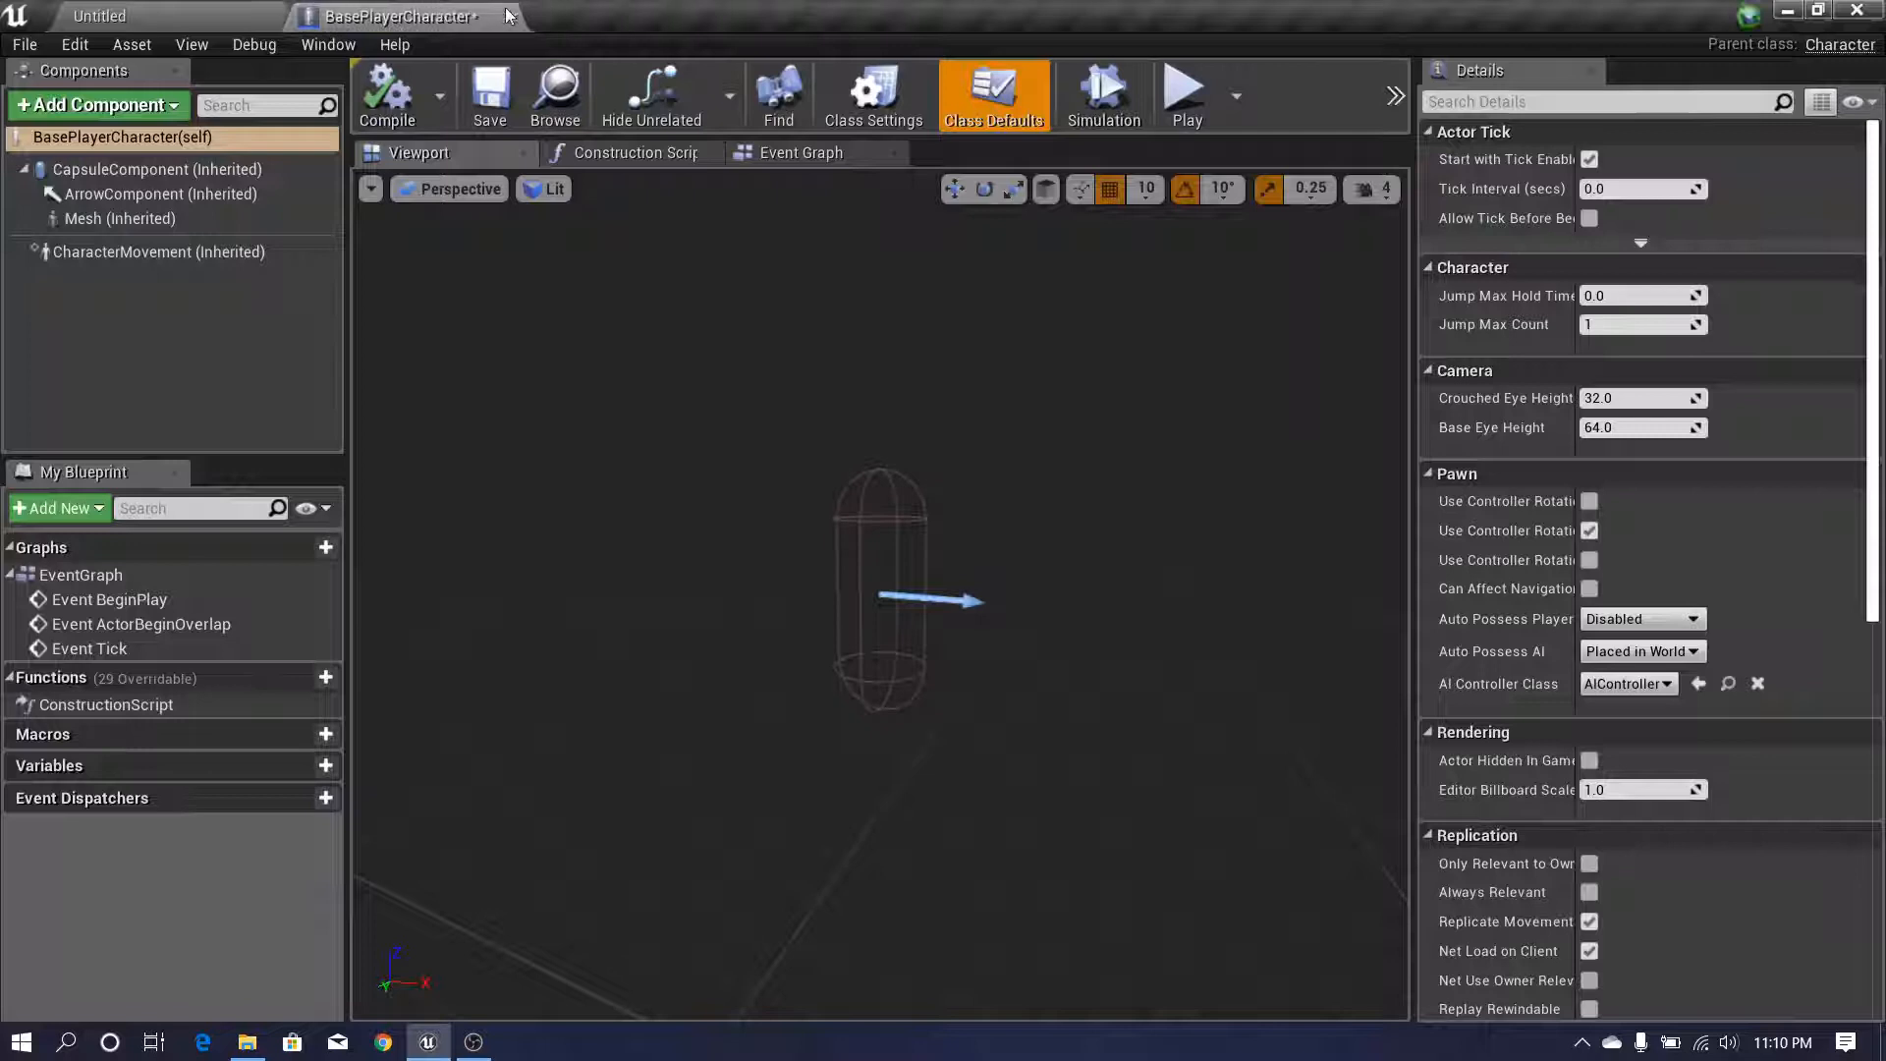
# - Examine the character blueprint's capsule from different angles and inspect the properties of its CapsuleComponent
pyautogui.click(216, 312)
pyautogui.moveTo(695, 504)
pyautogui.mouseDown(button='right')
pyautogui.moveTo(695, 550)
pyautogui.moveTo(726, 521)
pyautogui.mouseUp(button='right')
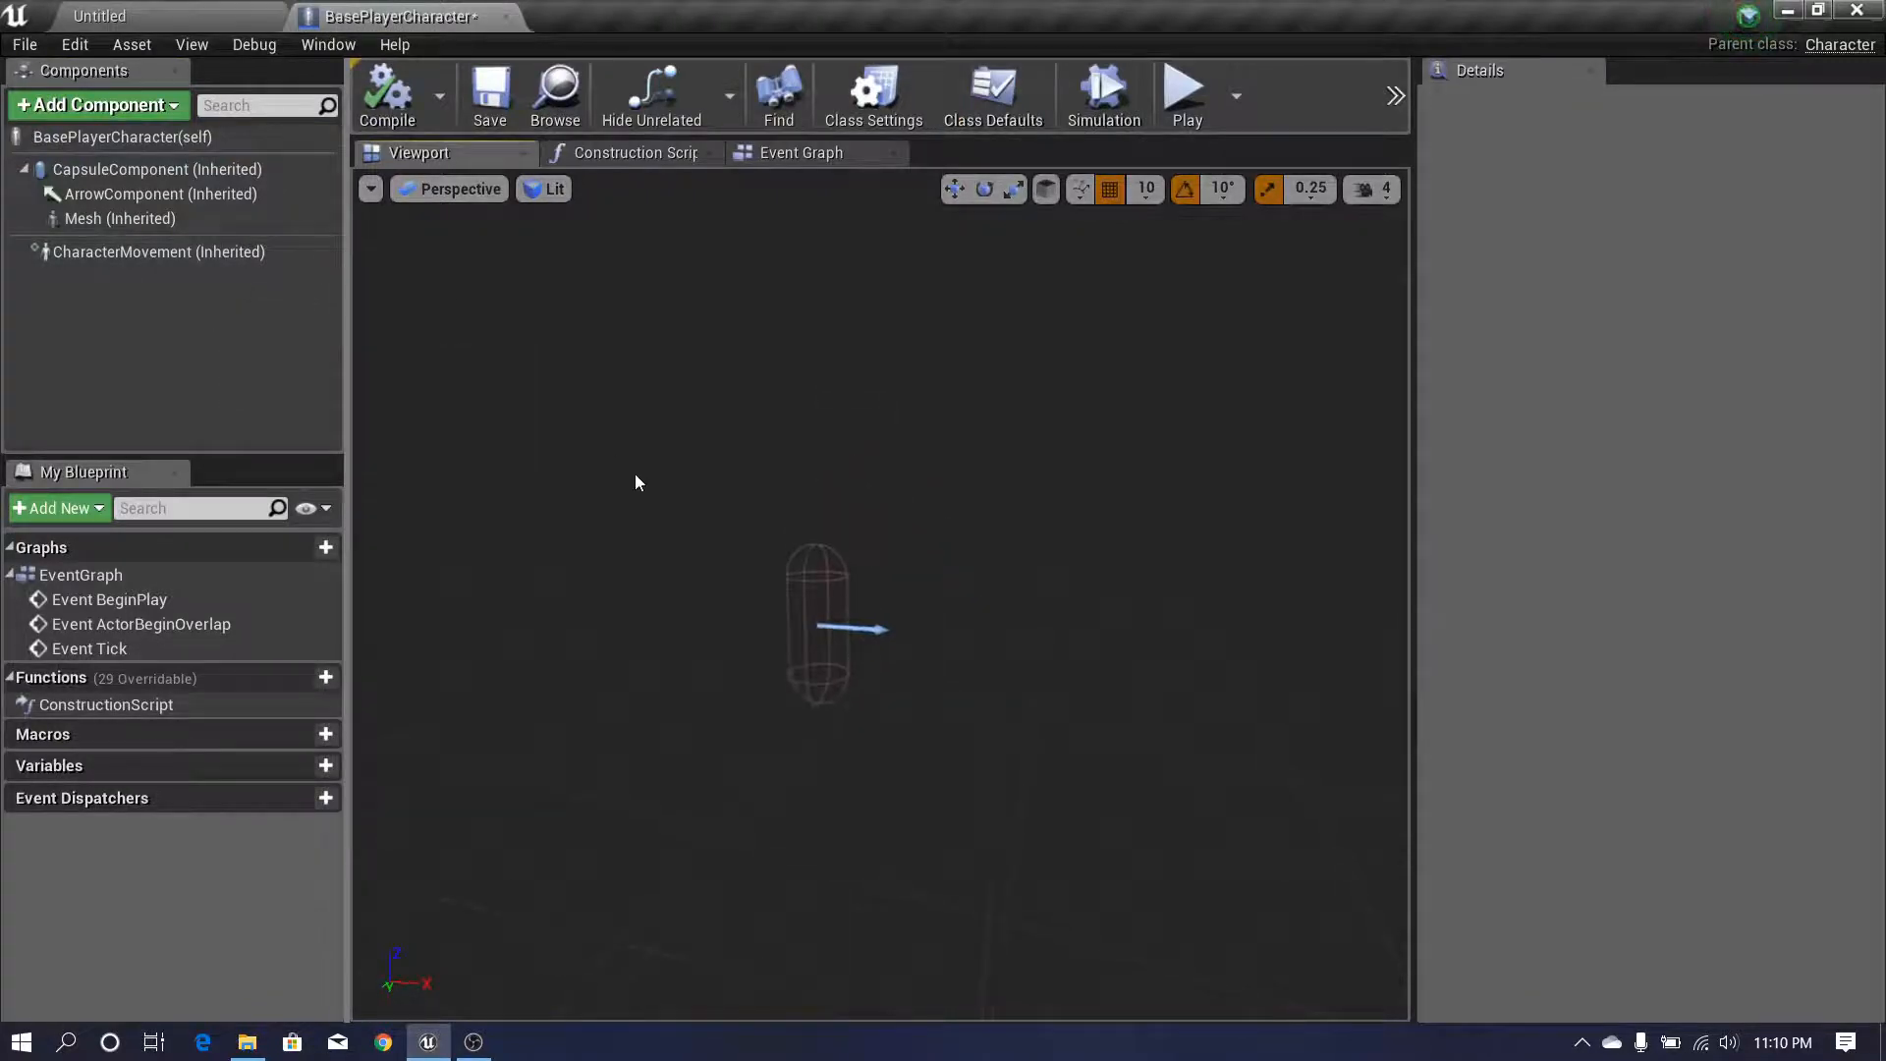
pyautogui.moveTo(635, 481)
pyautogui.mouseDown(button='right')
pyautogui.moveTo(635, 516)
pyautogui.moveTo(609, 530)
pyautogui.moveTo(639, 506)
pyautogui.moveTo(624, 489)
pyautogui.mouseUp(button='right')
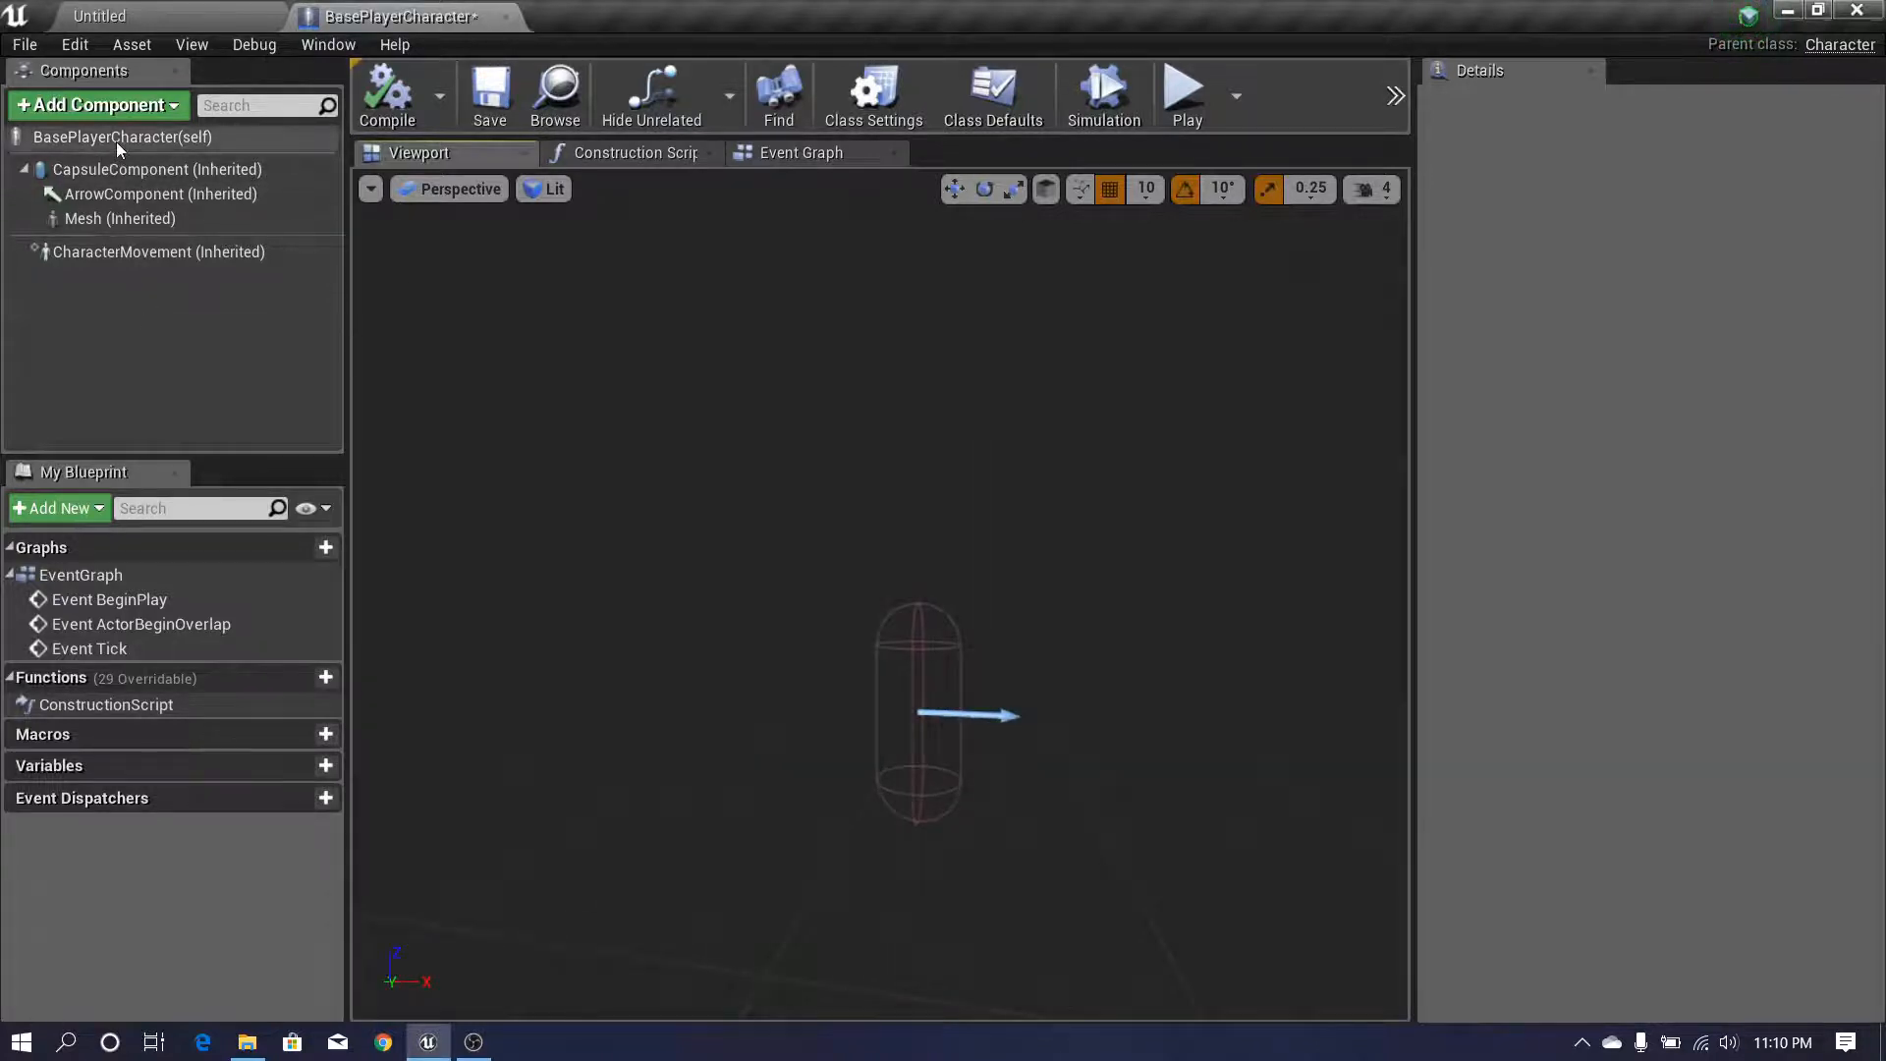
pyautogui.click(119, 169)
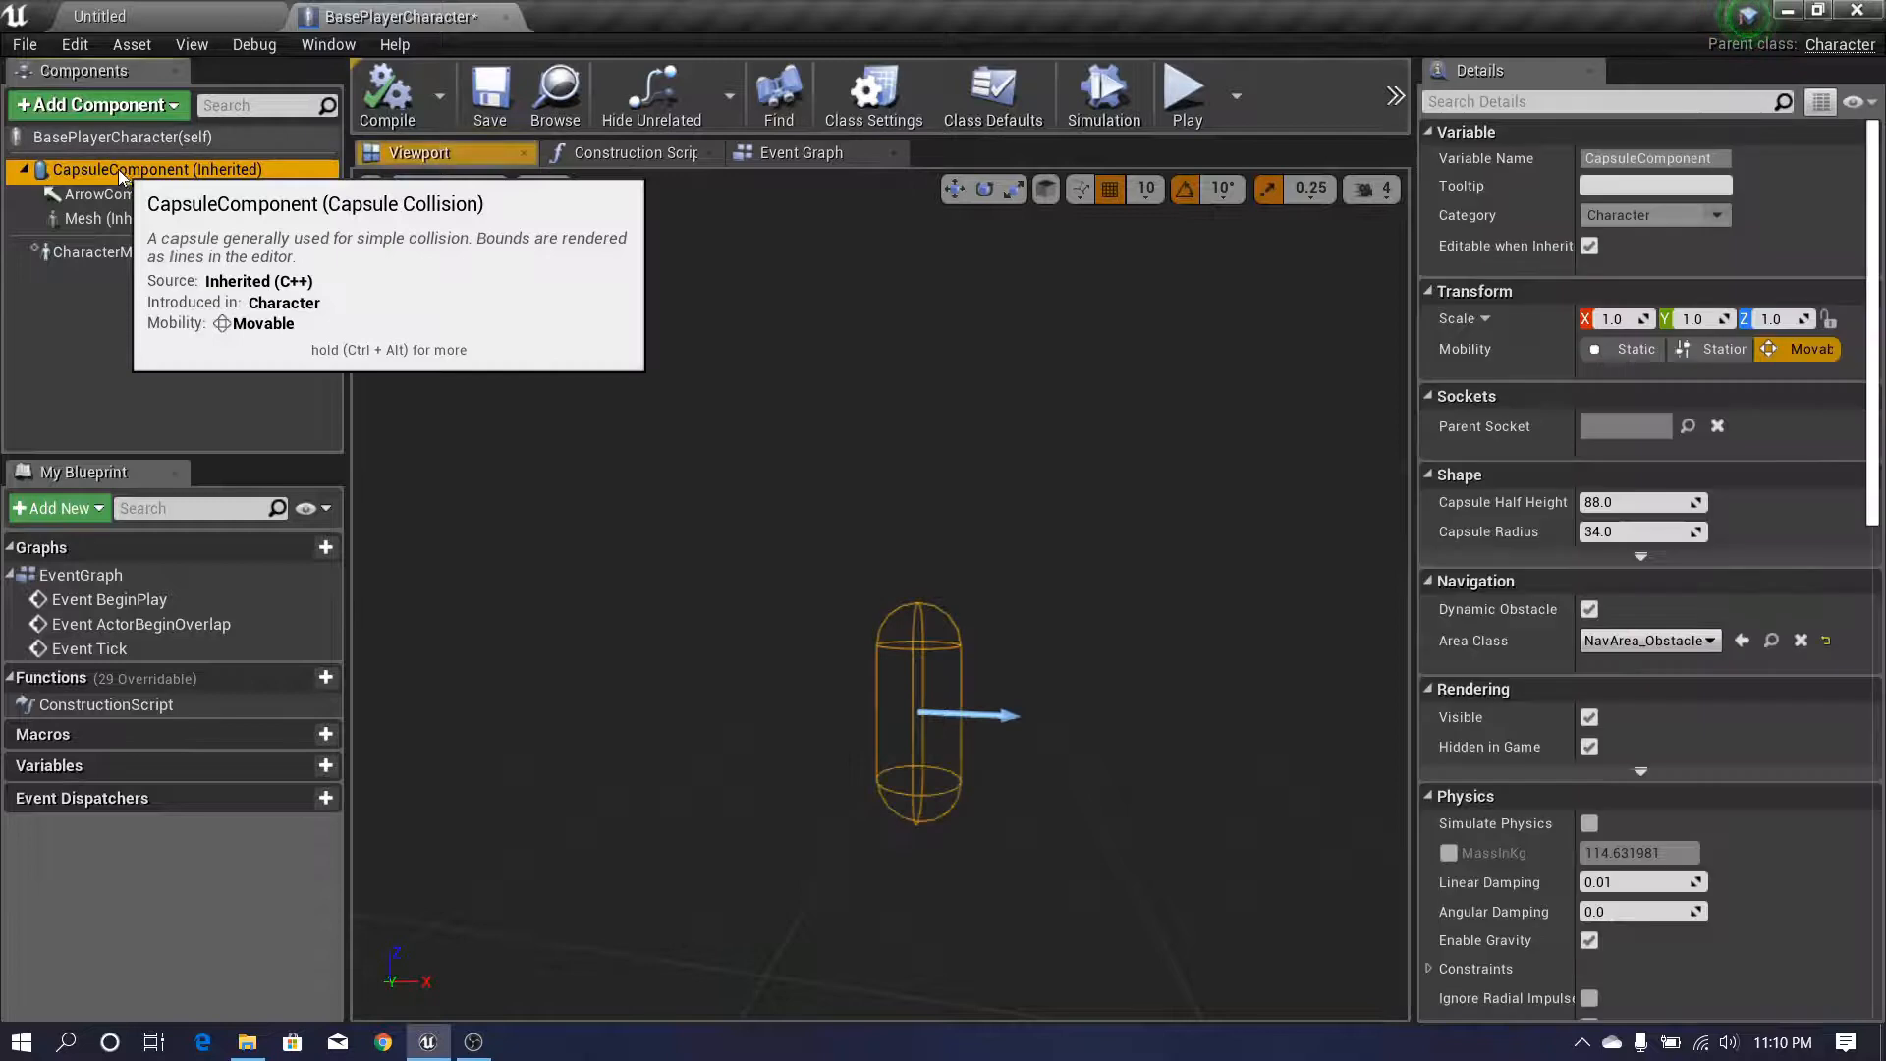
pyautogui.click(24, 170)
pyautogui.click(95, 299)
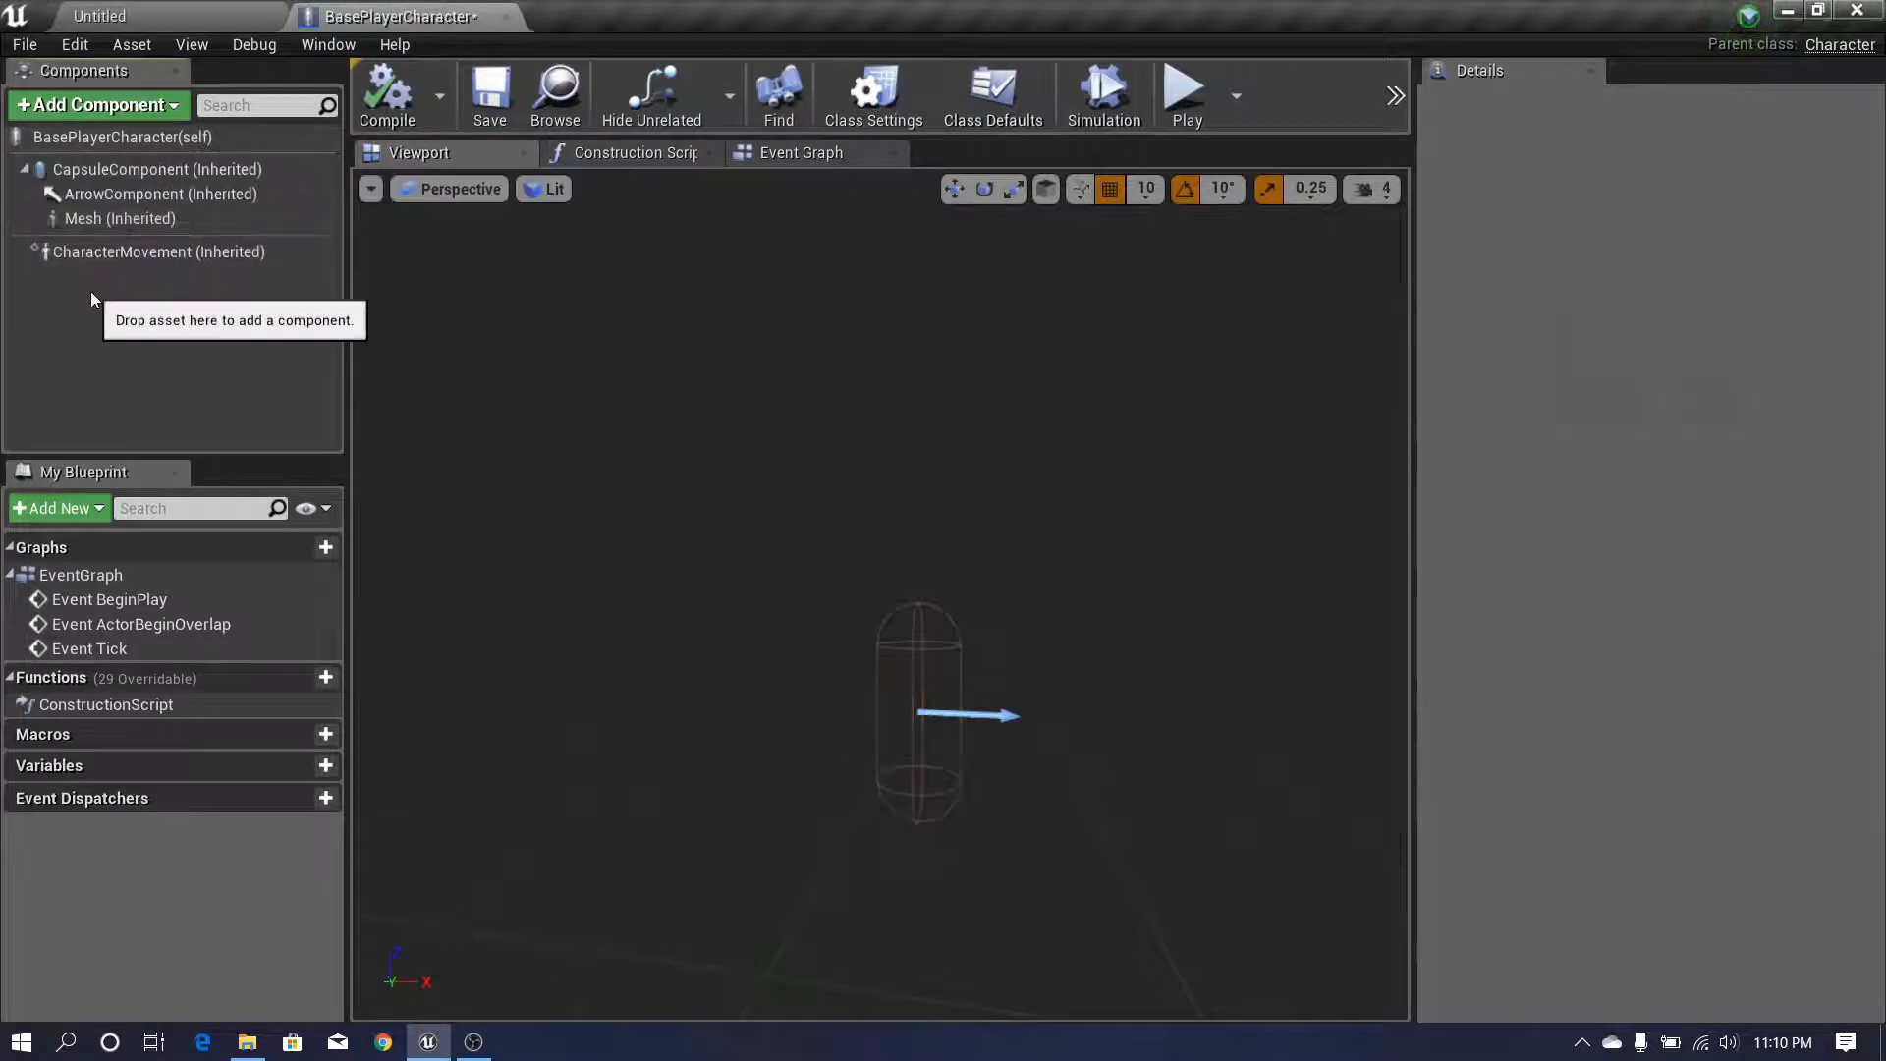
# - Look over the inherited ArrowComponent and Mesh, and inspect the CapsuleComponent's shape, navigation and physics properties
pyautogui.click(103, 218)
pyautogui.click(108, 196)
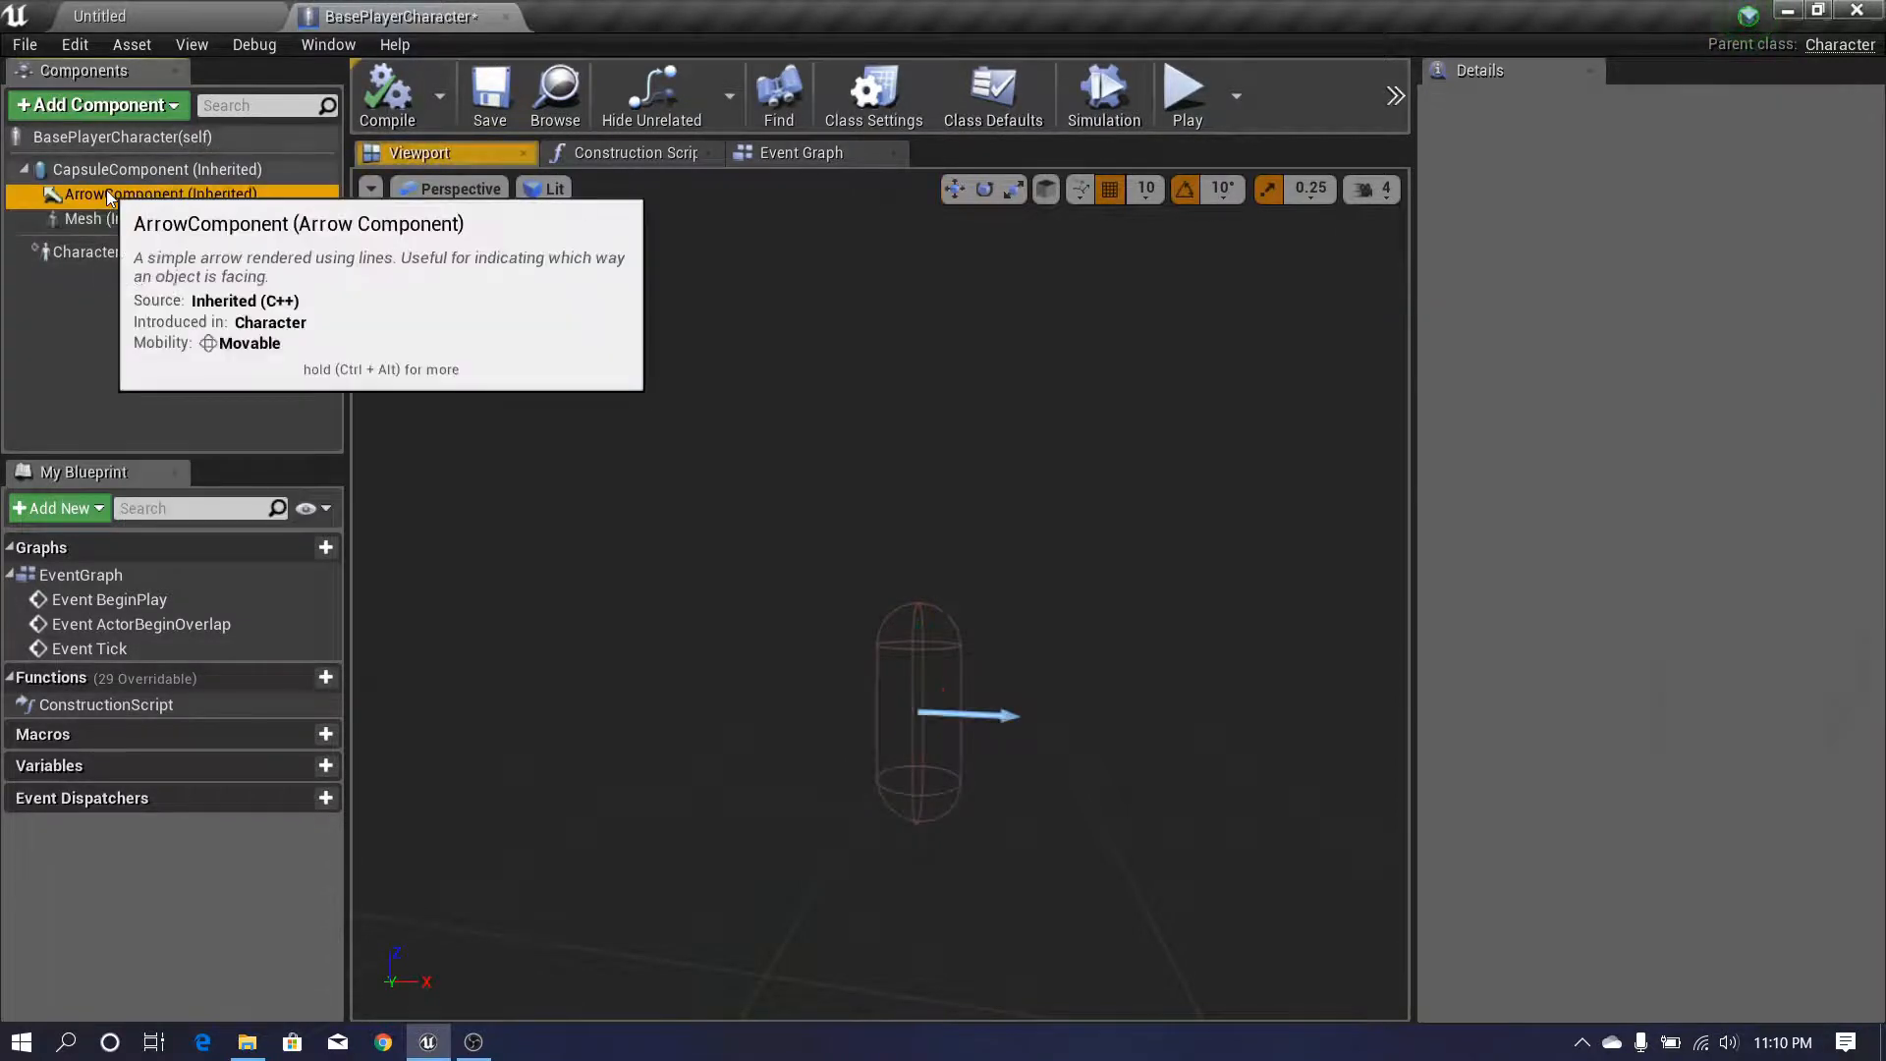
pyautogui.click(104, 218)
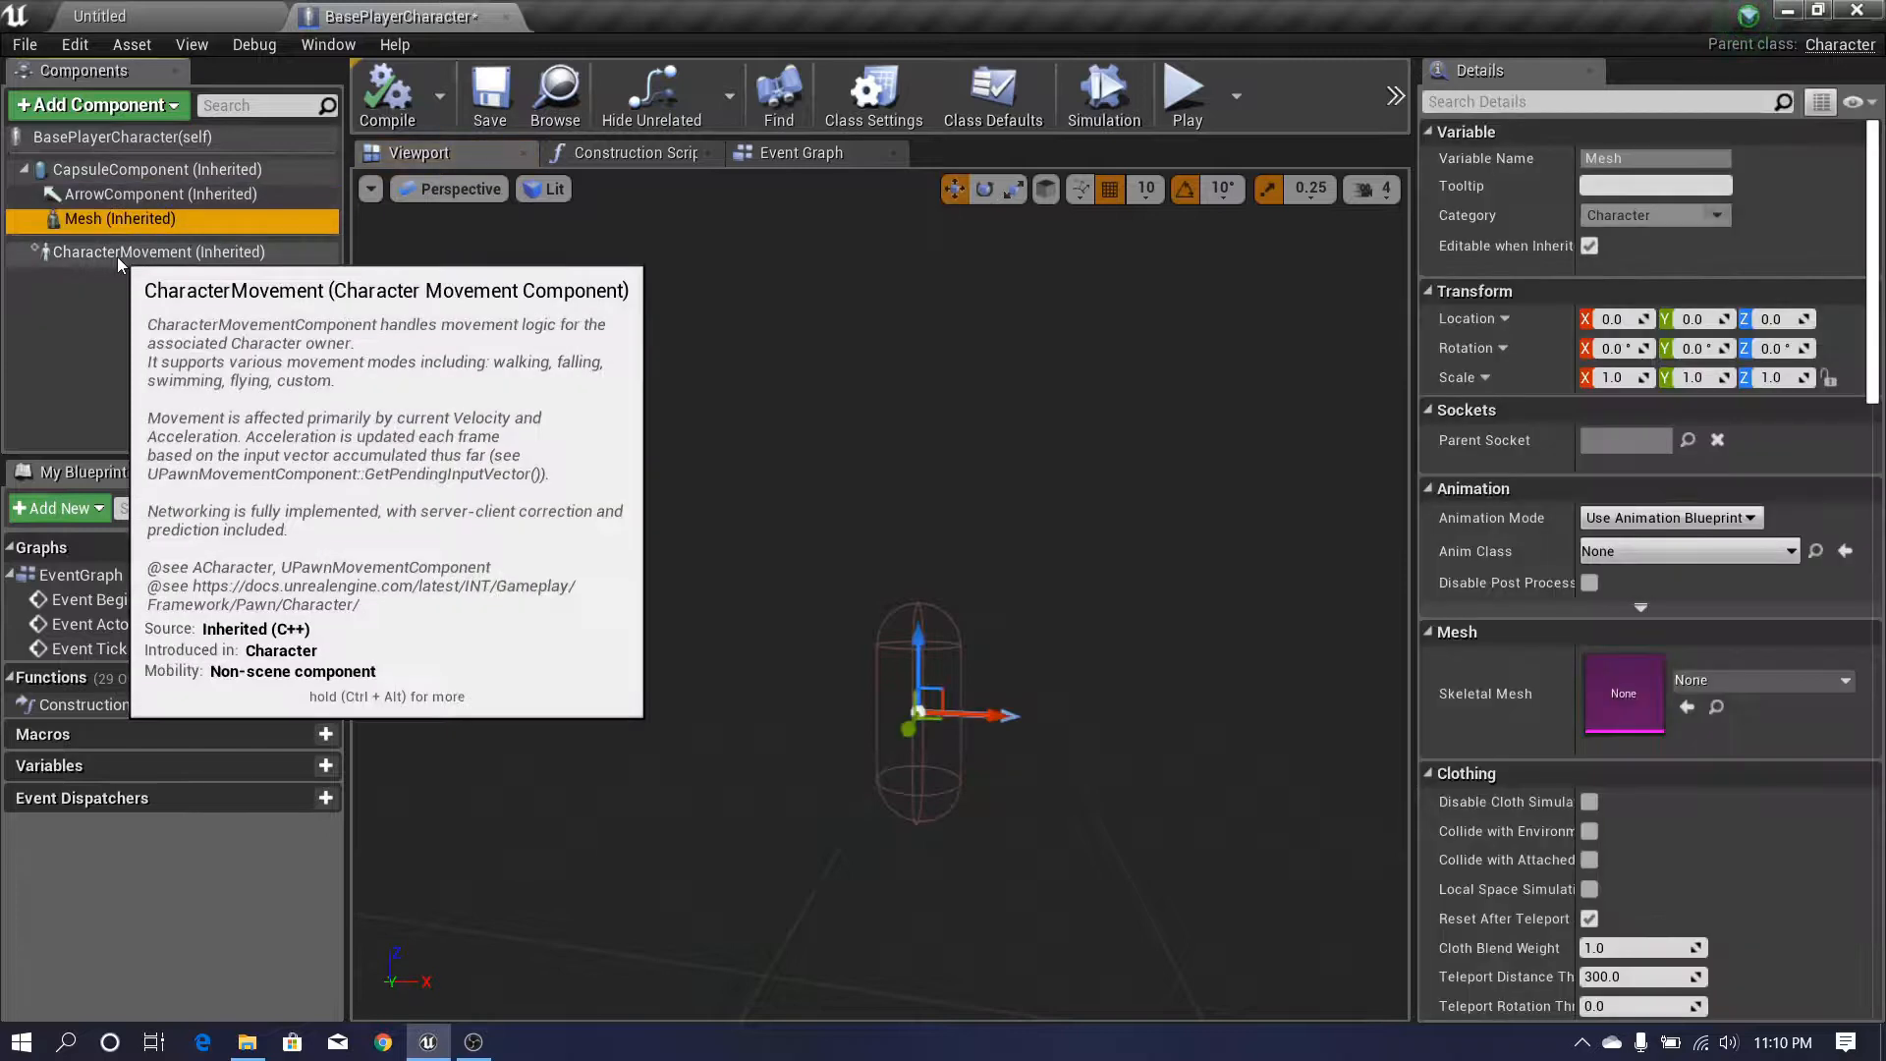
pyautogui.click(116, 303)
pyautogui.moveTo(501, 413); pyautogui.dragTo(408, 377)
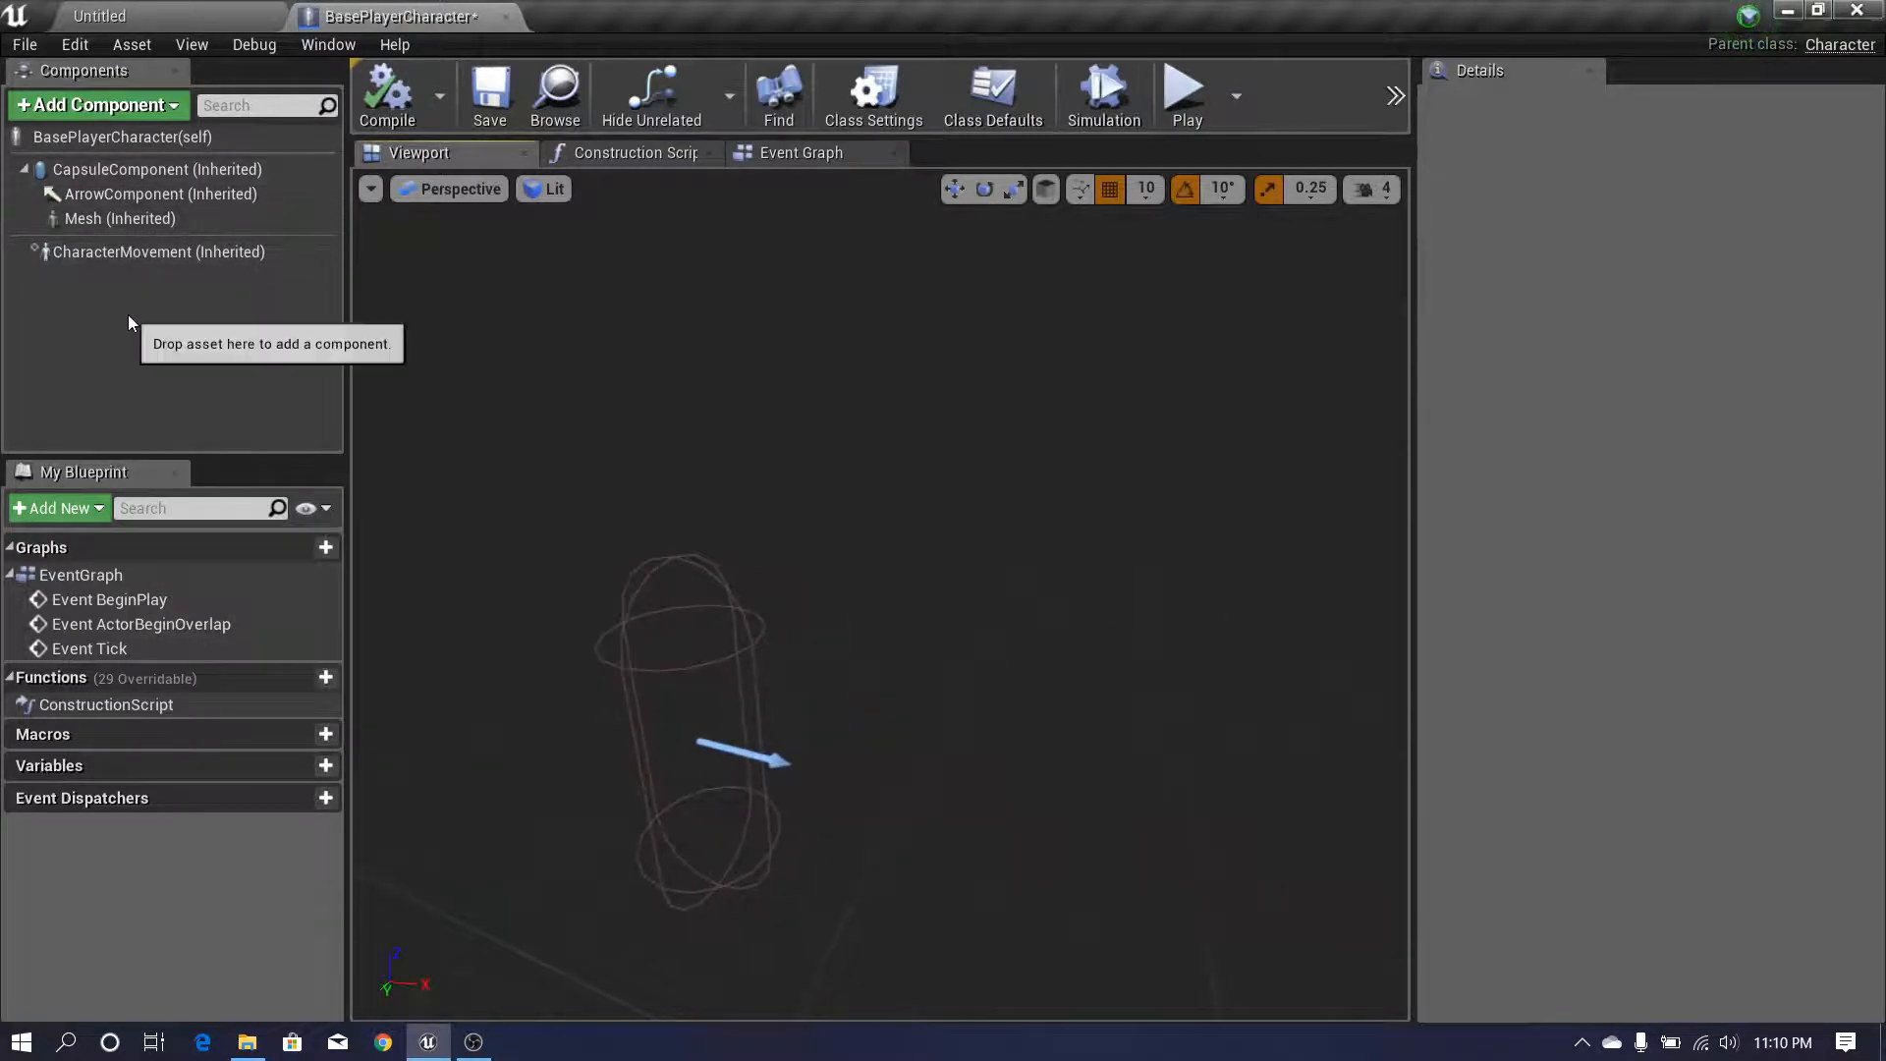
pyautogui.click(102, 171)
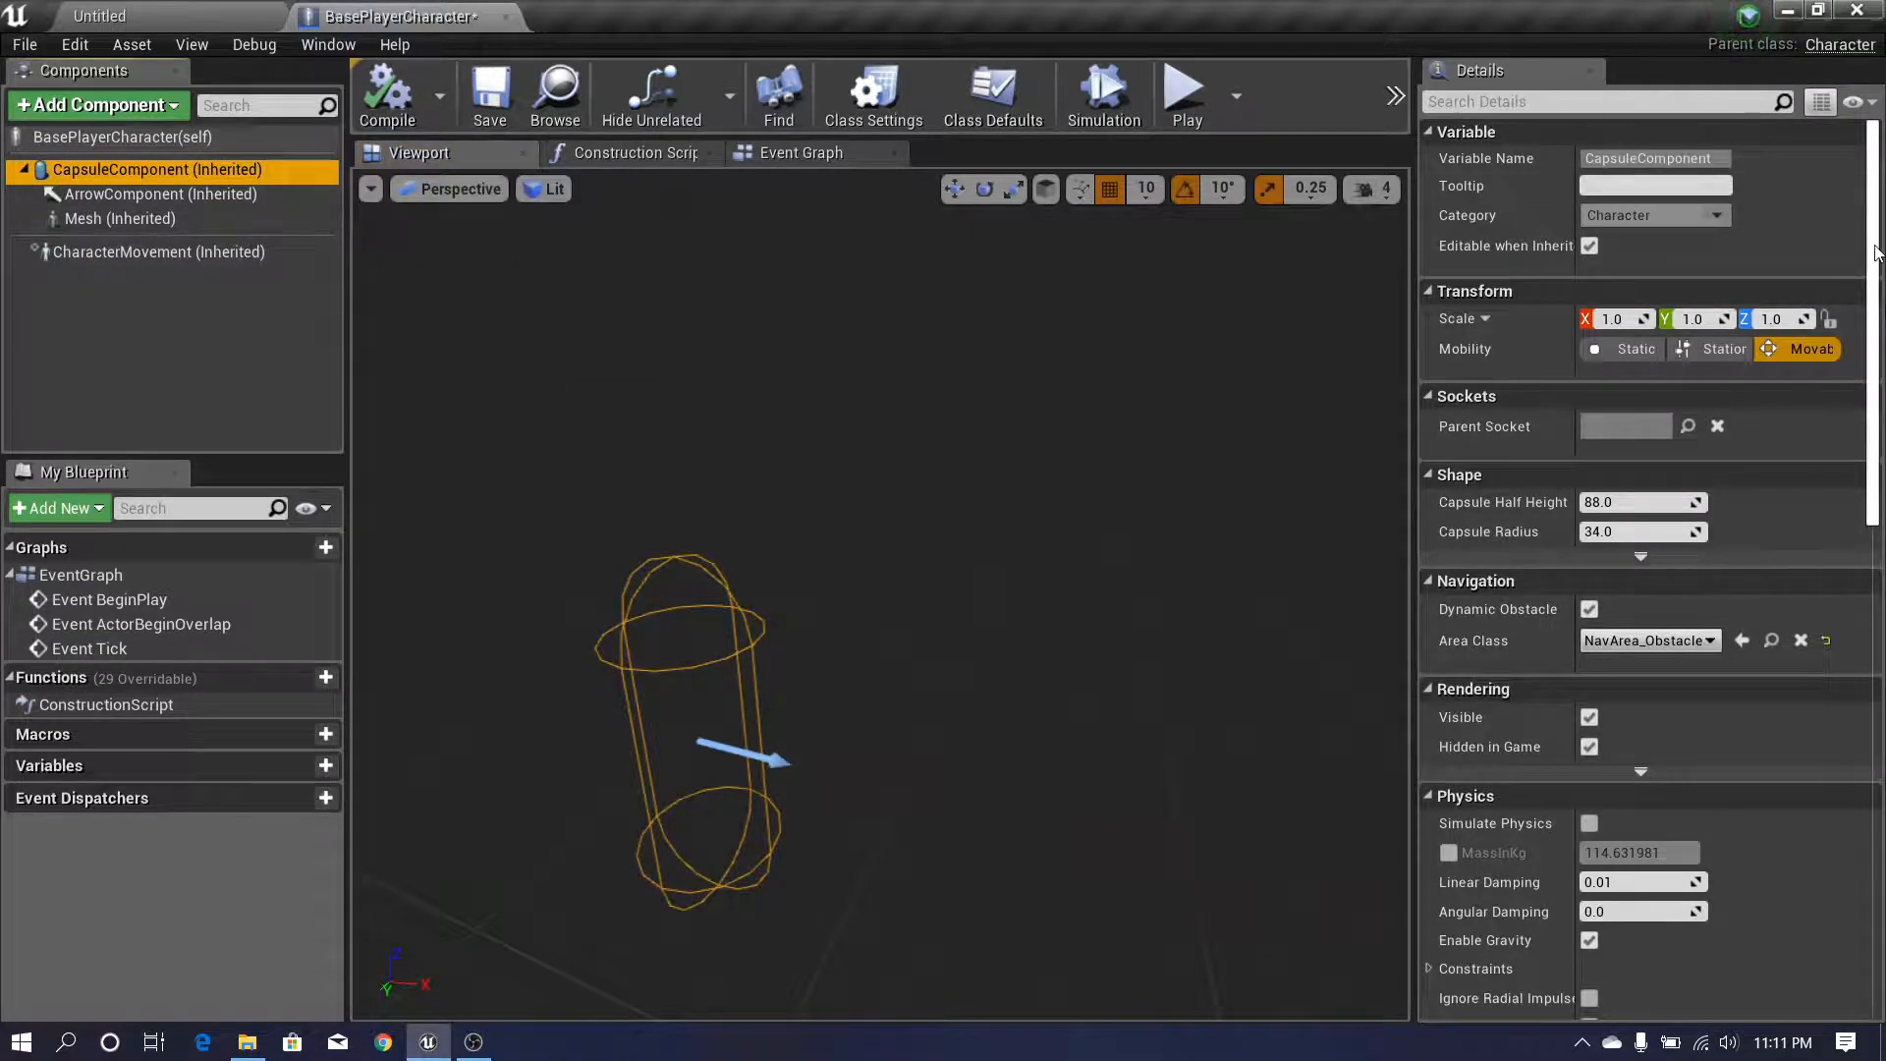
pyautogui.moveTo(1876, 253)
pyautogui.mouseDown()
pyautogui.moveTo(1876, 313)
pyautogui.moveTo(1878, 236)
pyautogui.mouseUp()
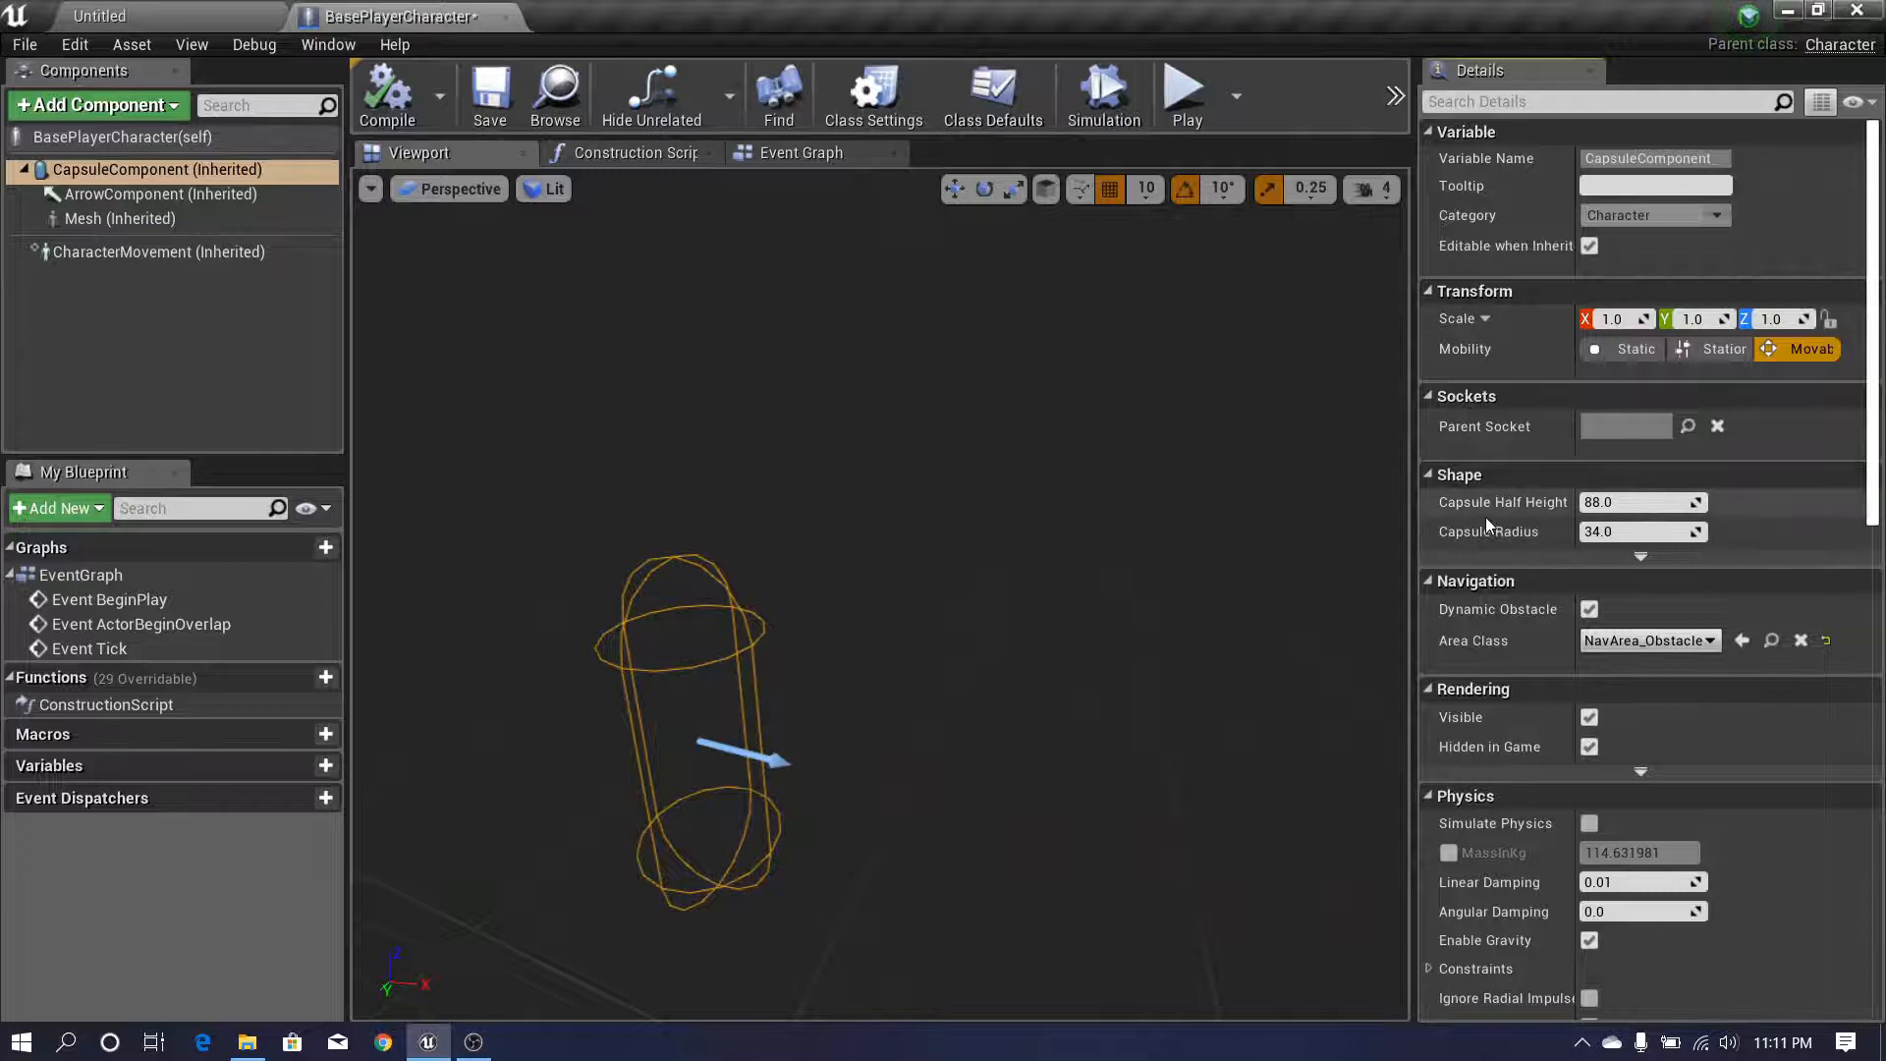
pyautogui.moveTo(1881, 403)
pyautogui.mouseDown()
pyautogui.moveTo(1883, 854)
pyautogui.moveTo(1883, 403)
pyautogui.mouseUp()
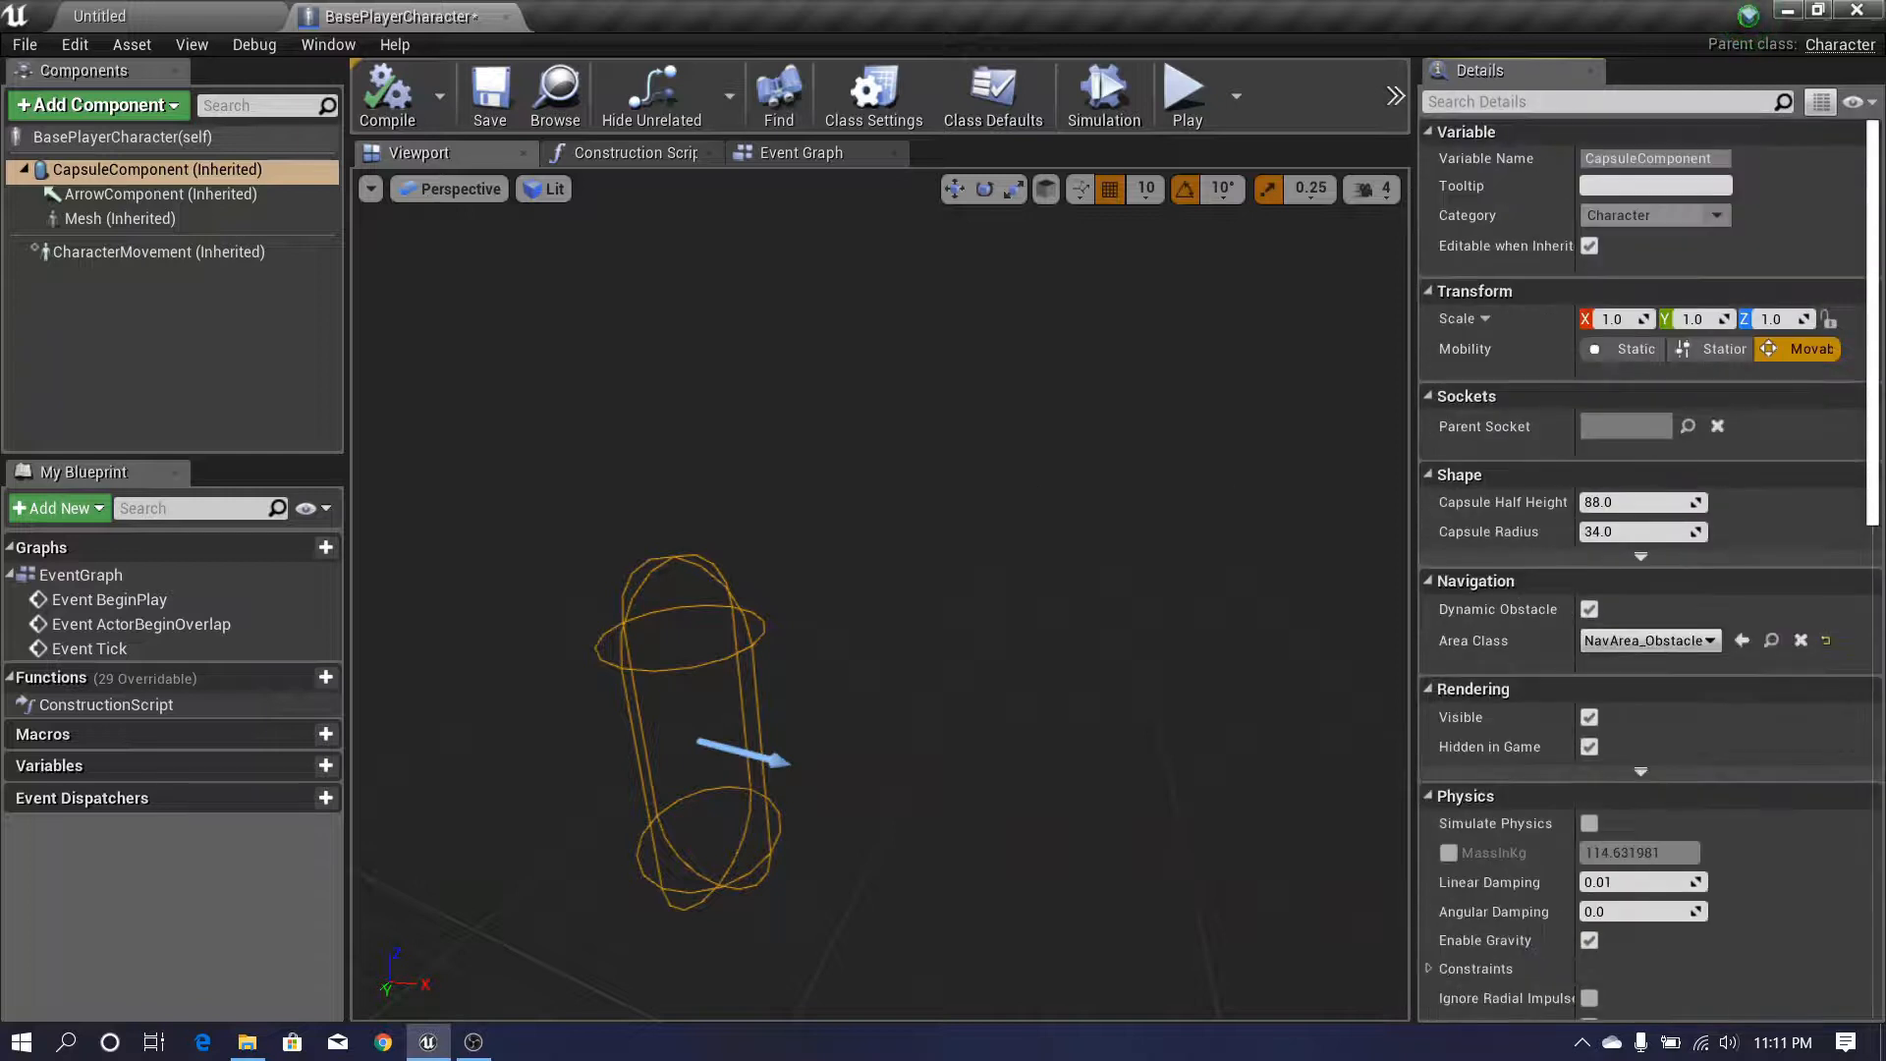
pyautogui.moveTo(1166, 475); pyautogui.dragTo(1130, 475, button='right')
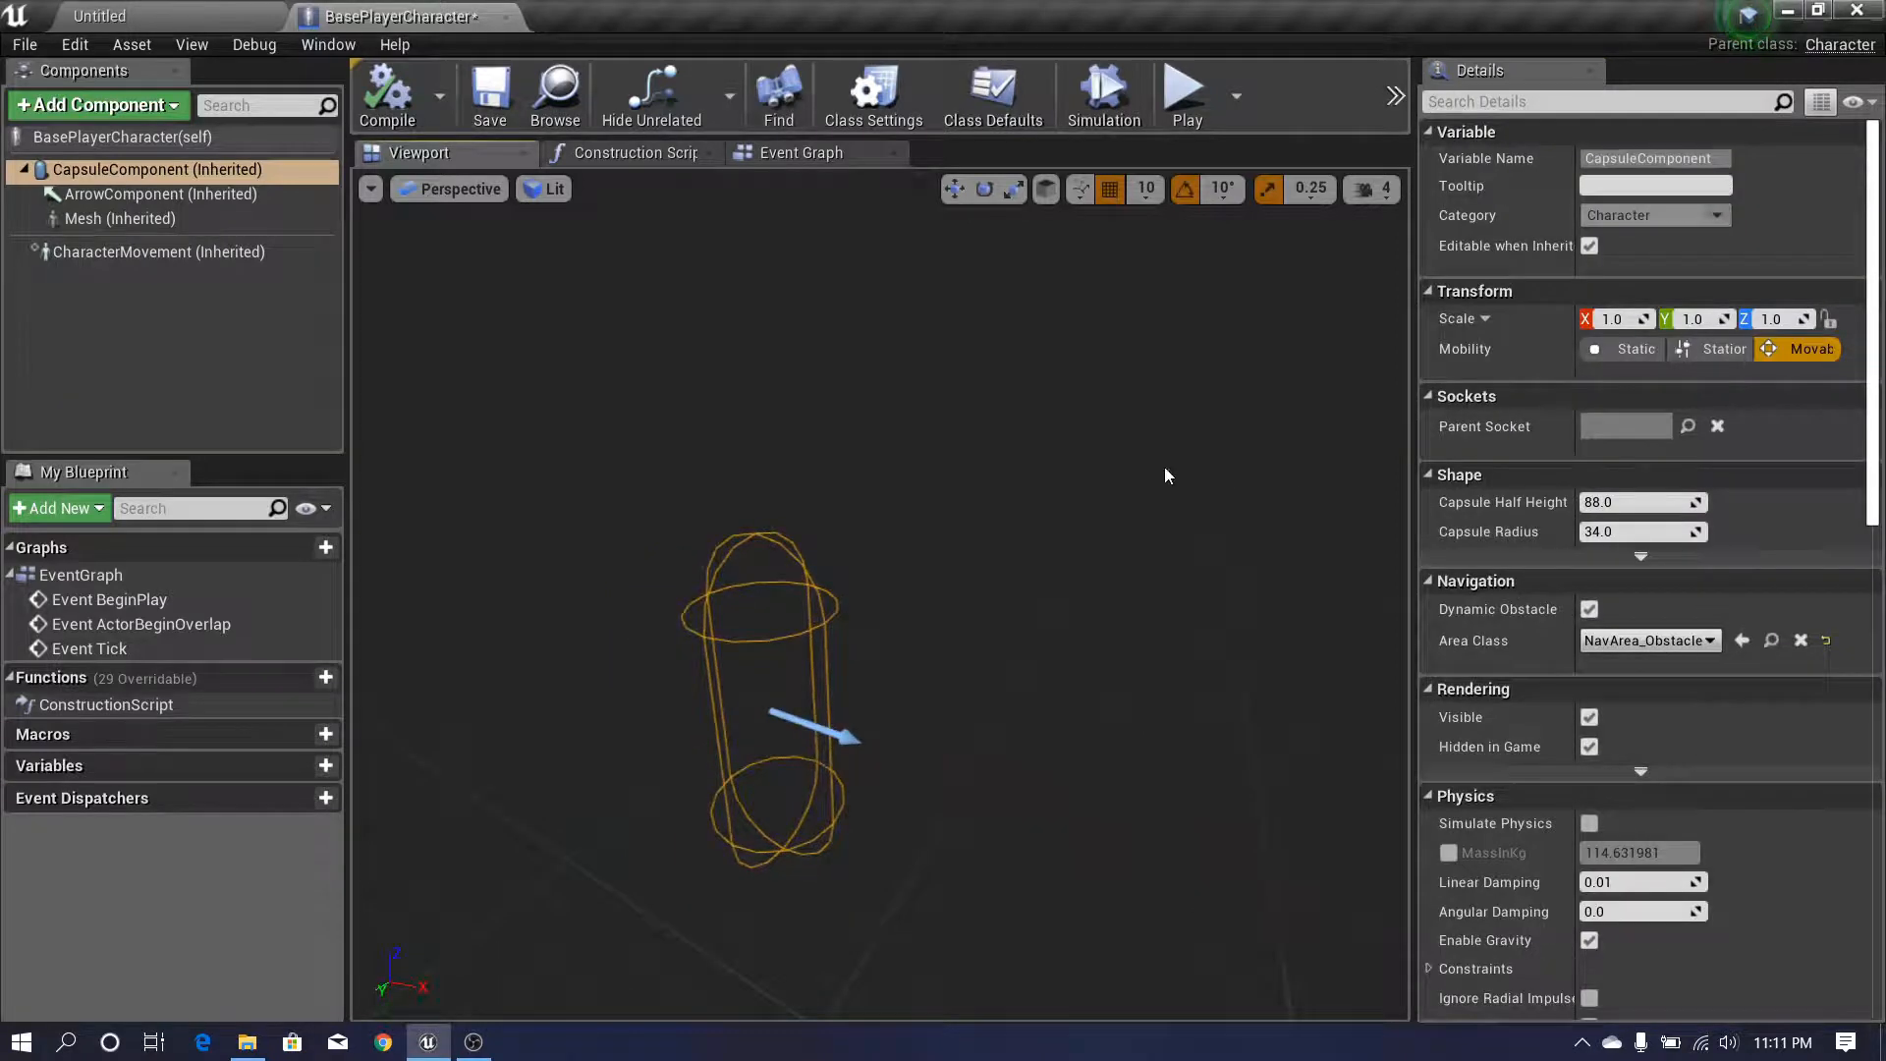
# - Examine the ArrowComponent's facing direction from several angles and inspect the Mesh component's properties and its placement inside the capsule
pyautogui.click(95, 203)
pyautogui.moveTo(560, 396); pyautogui.dragTo(491, 434, button='right')
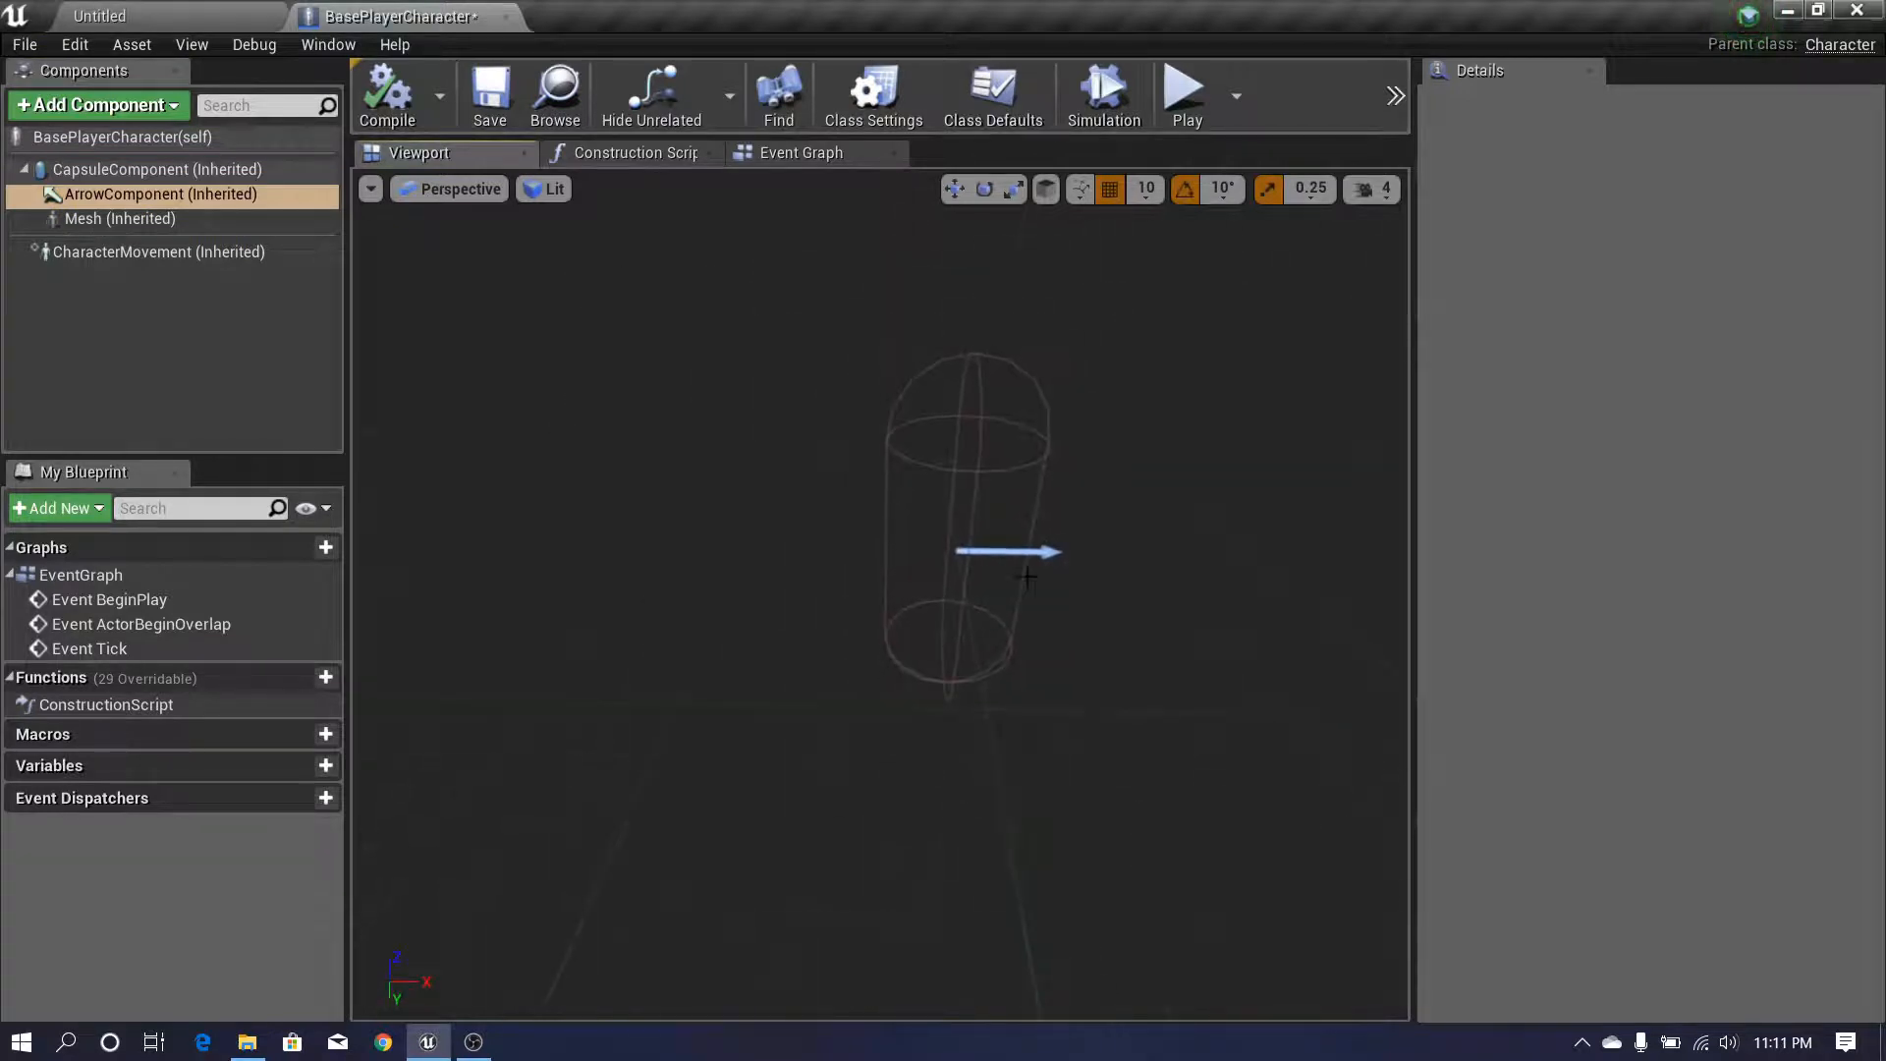
pyautogui.moveTo(1026, 578); pyautogui.dragTo(981, 568, button='right')
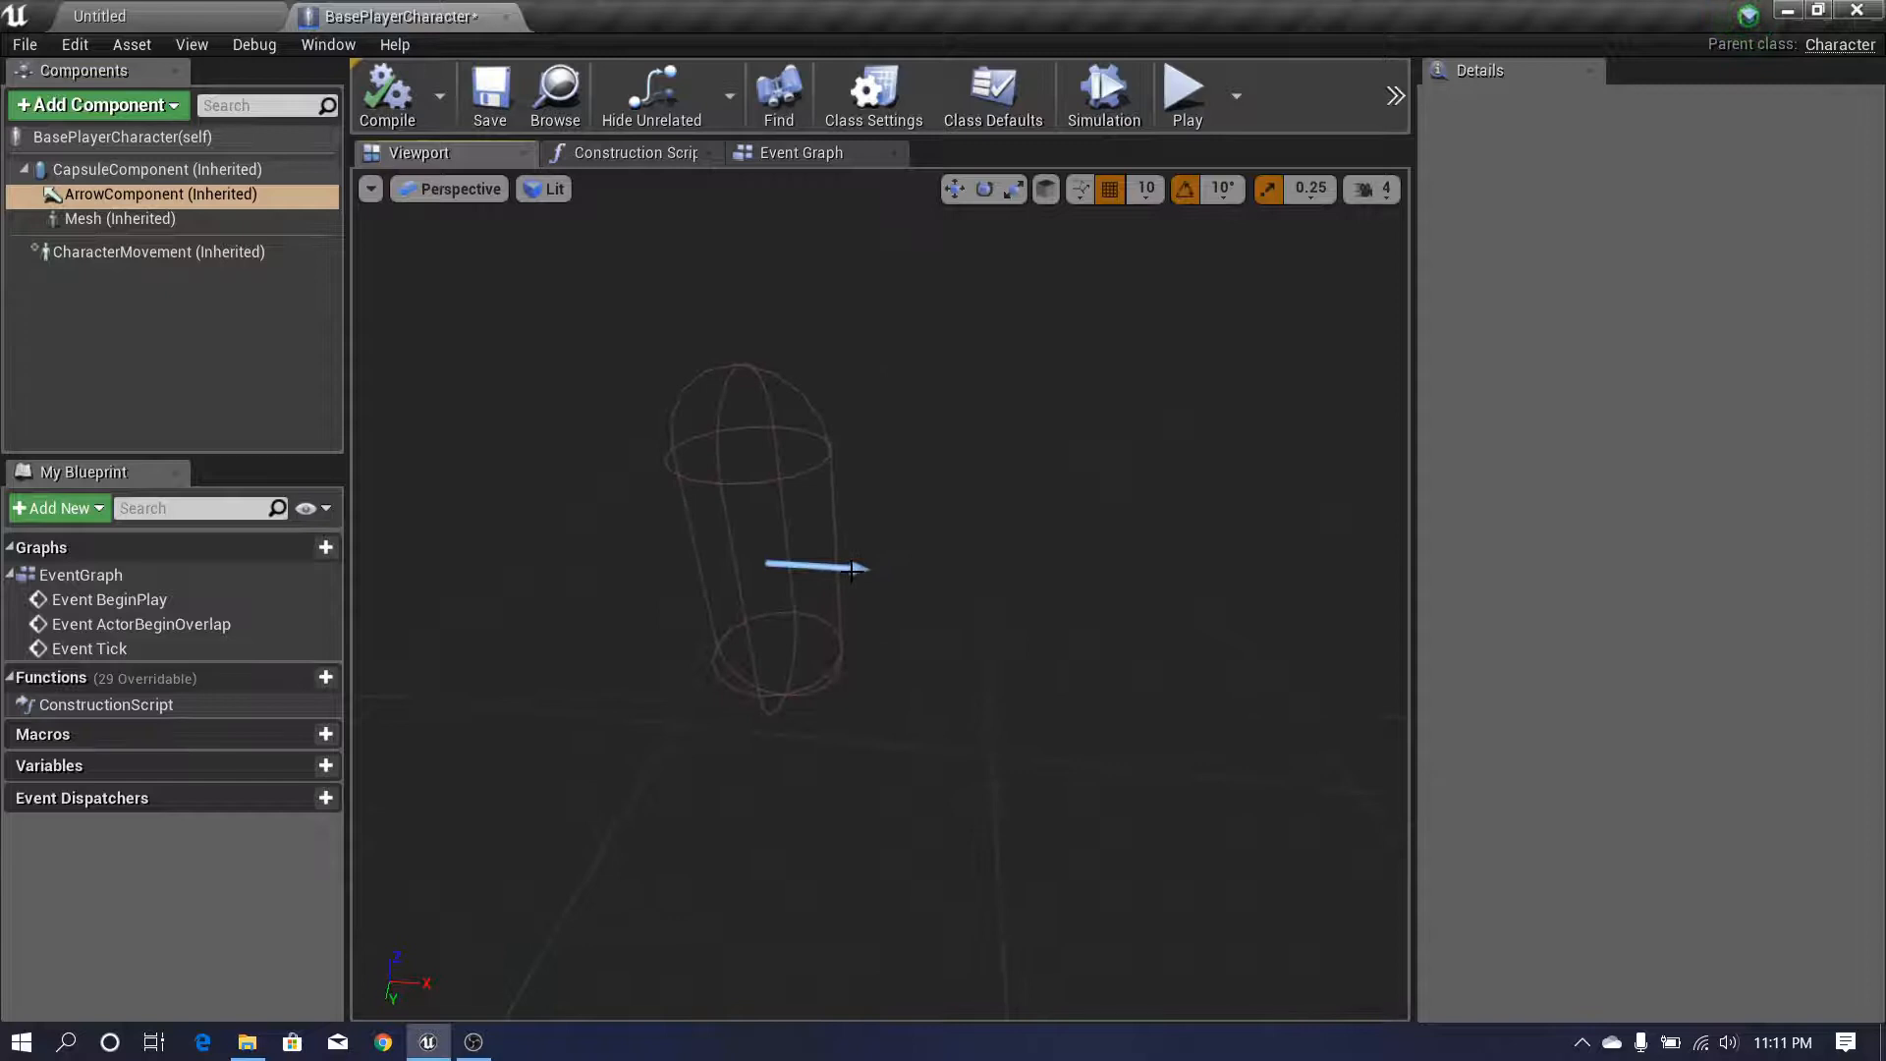
pyautogui.moveTo(851, 570); pyautogui.dragTo(864, 568, button='right')
pyautogui.click(108, 218)
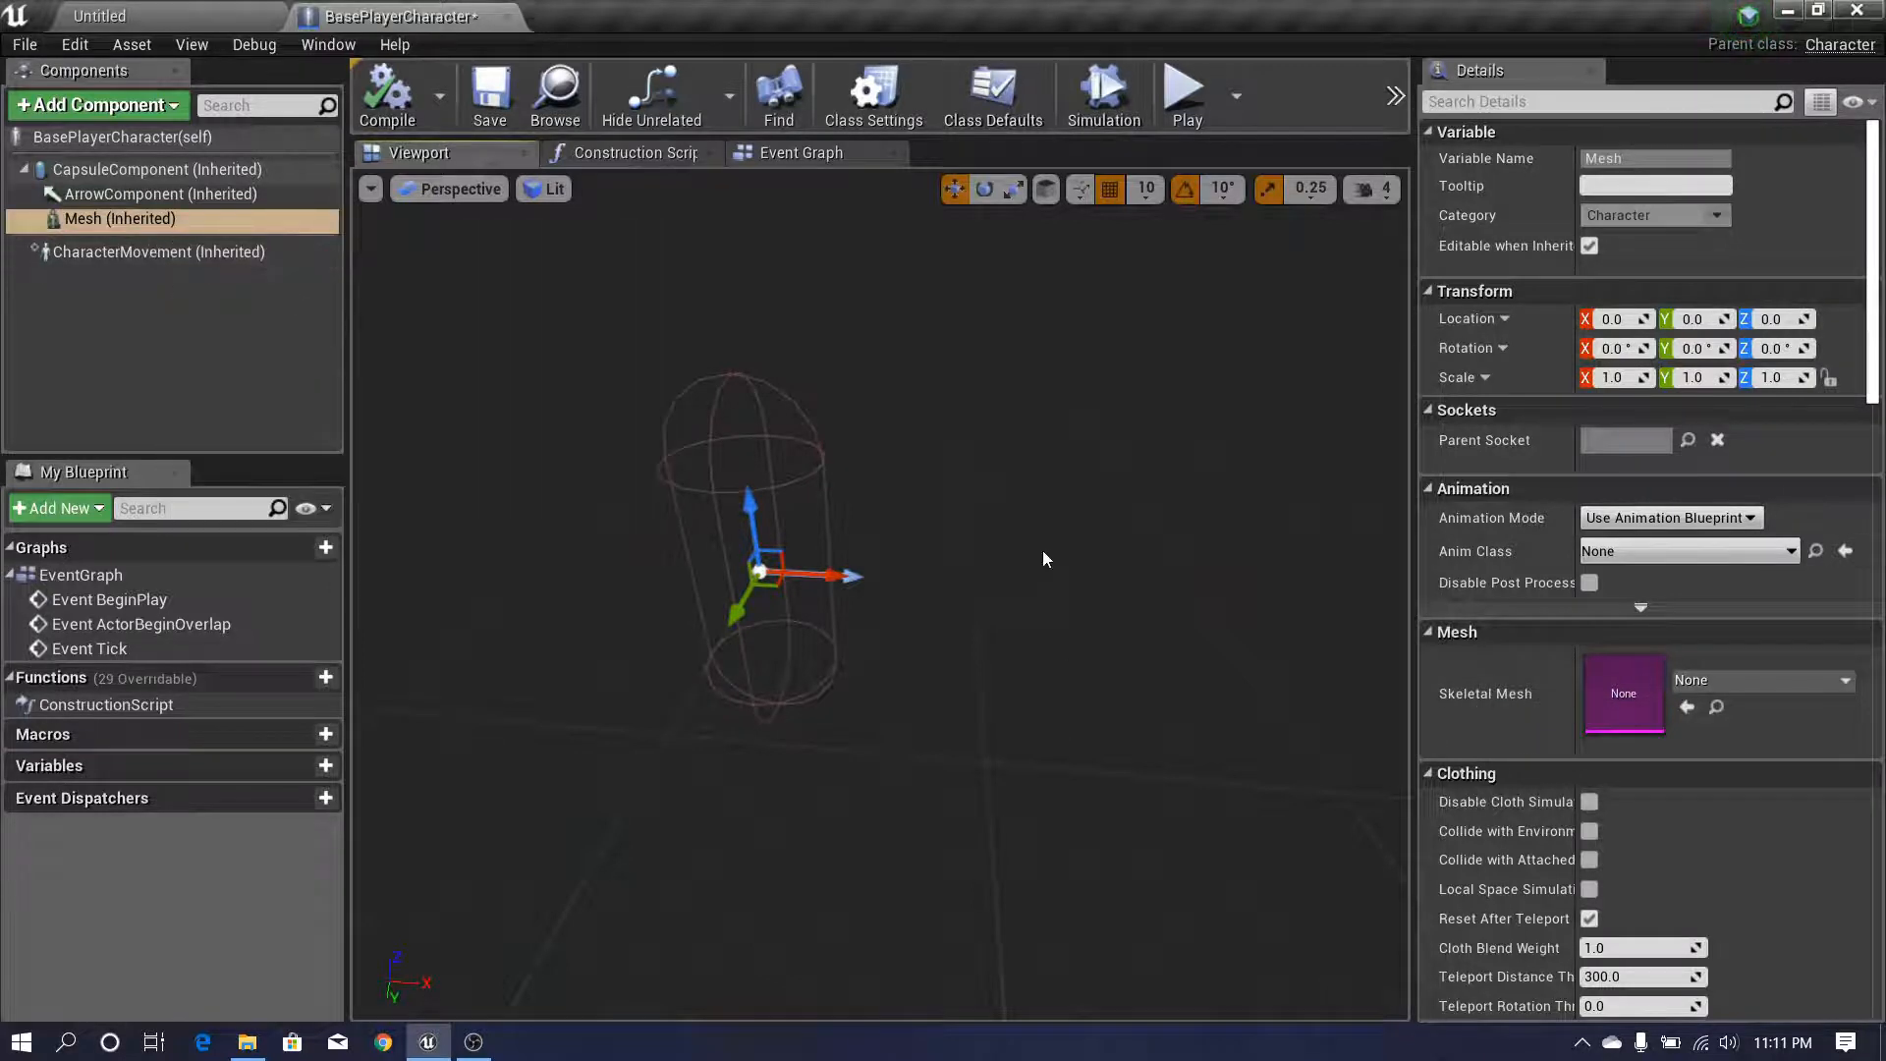
pyautogui.moveTo(1041, 550); pyautogui.dragTo(1049, 552, button='right')
pyautogui.moveTo(1038, 568); pyautogui.dragTo(1037, 548, button='right')
pyautogui.press('s')
pyautogui.press('w')
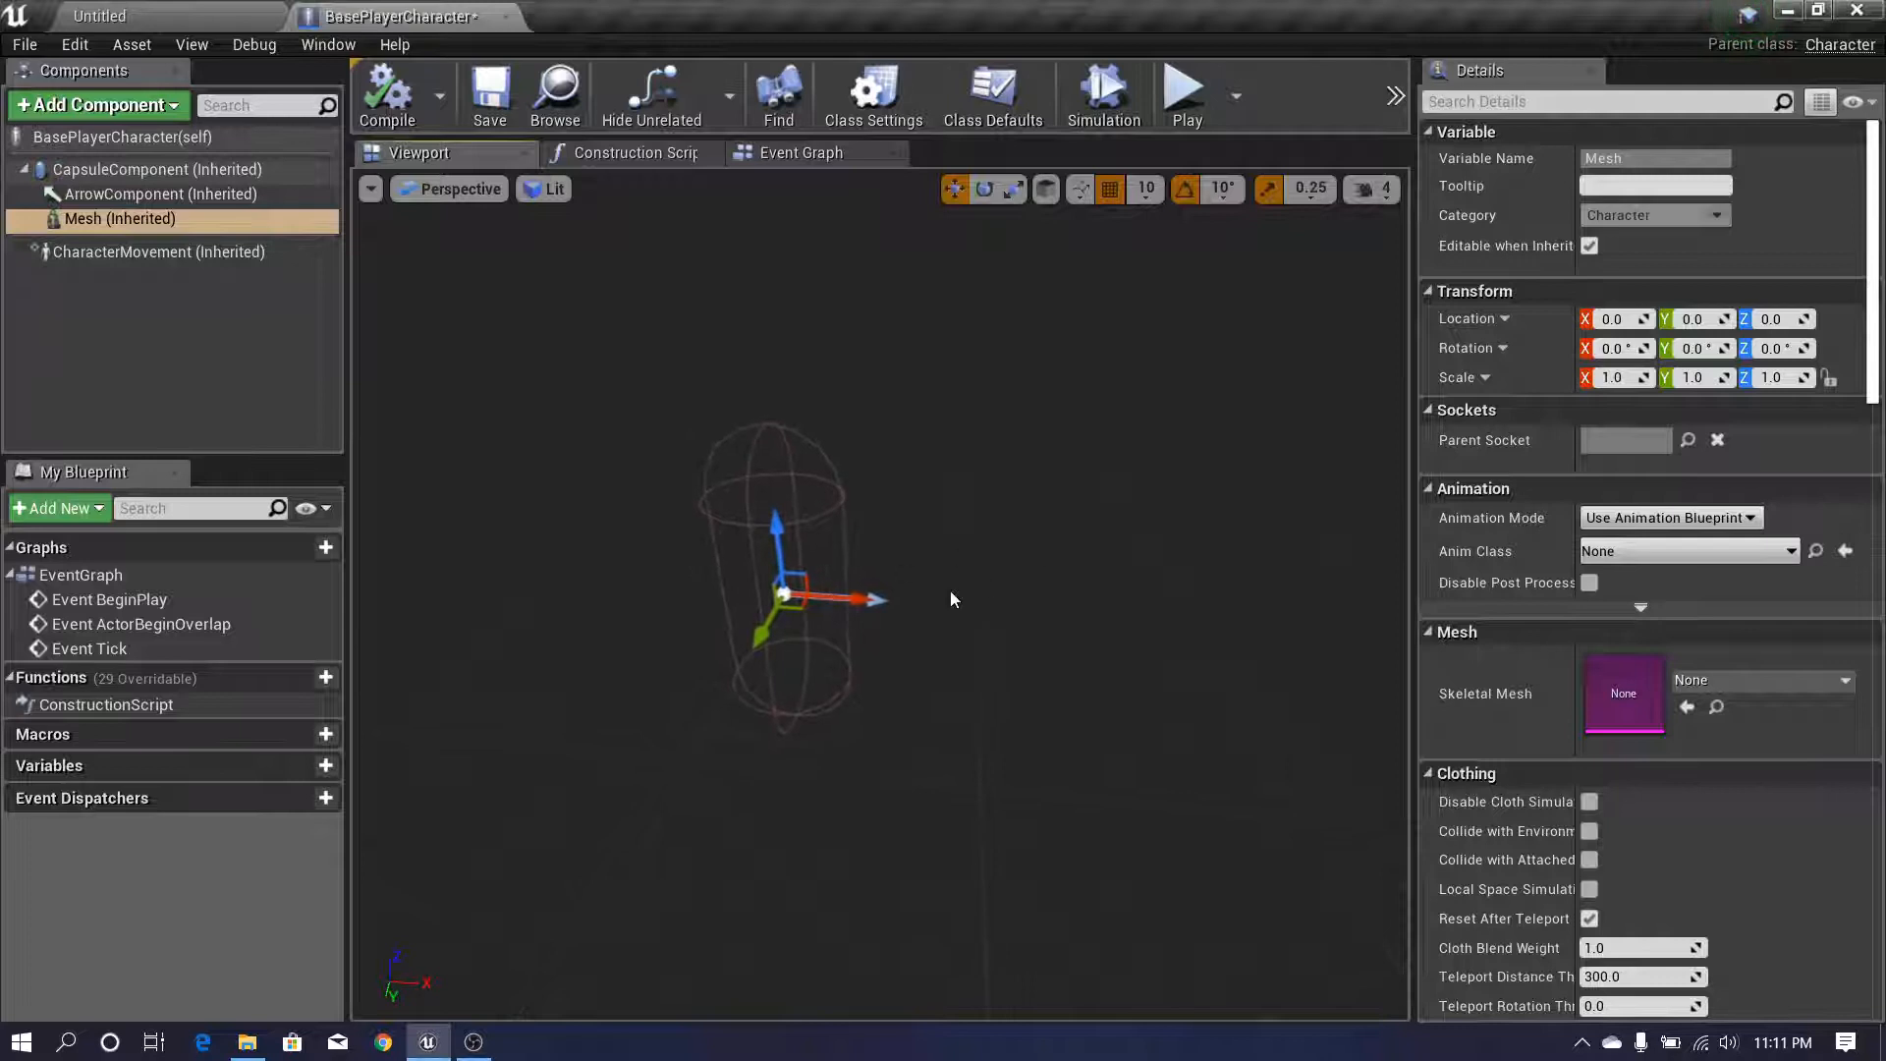
pyautogui.moveTo(913, 567); pyautogui.dragTo(967, 573, button='right')
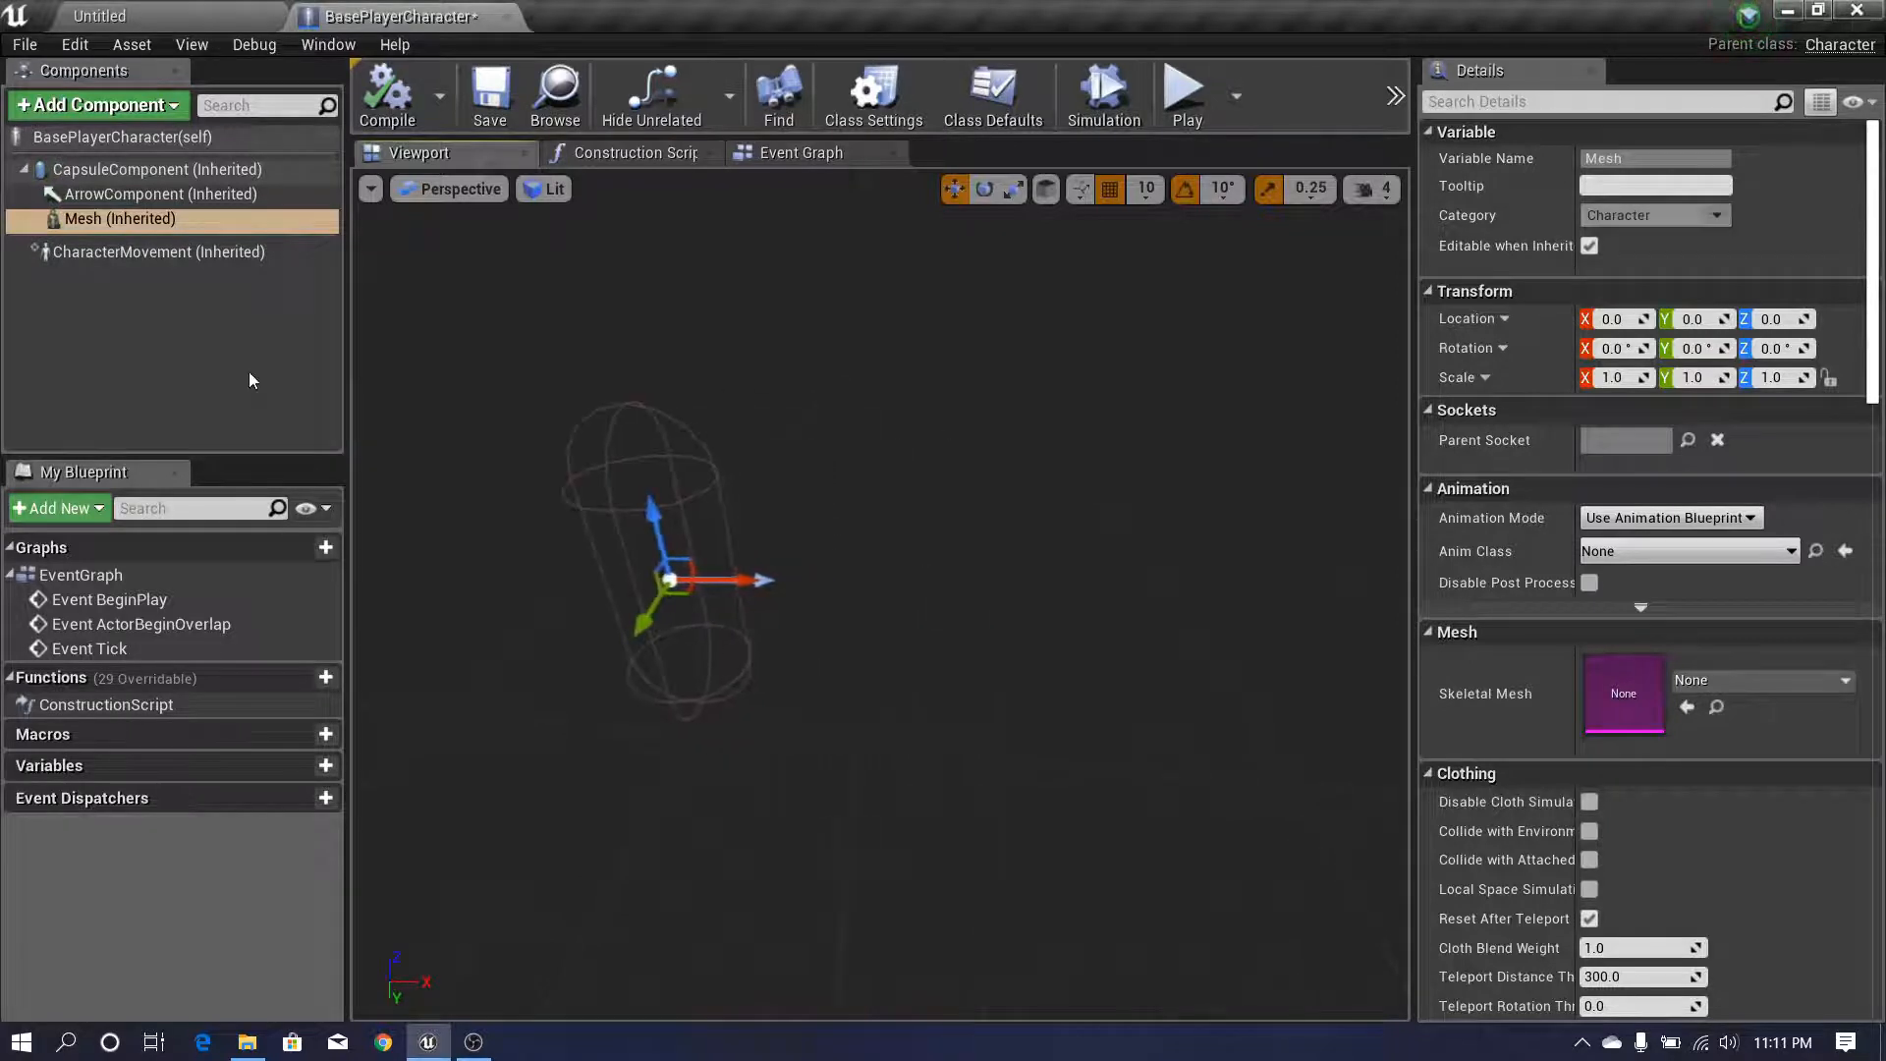
# - Review the CharacterMovement component's general, walking, jumping/falling and networking settings
pyautogui.click(249, 381)
pyautogui.click(120, 251)
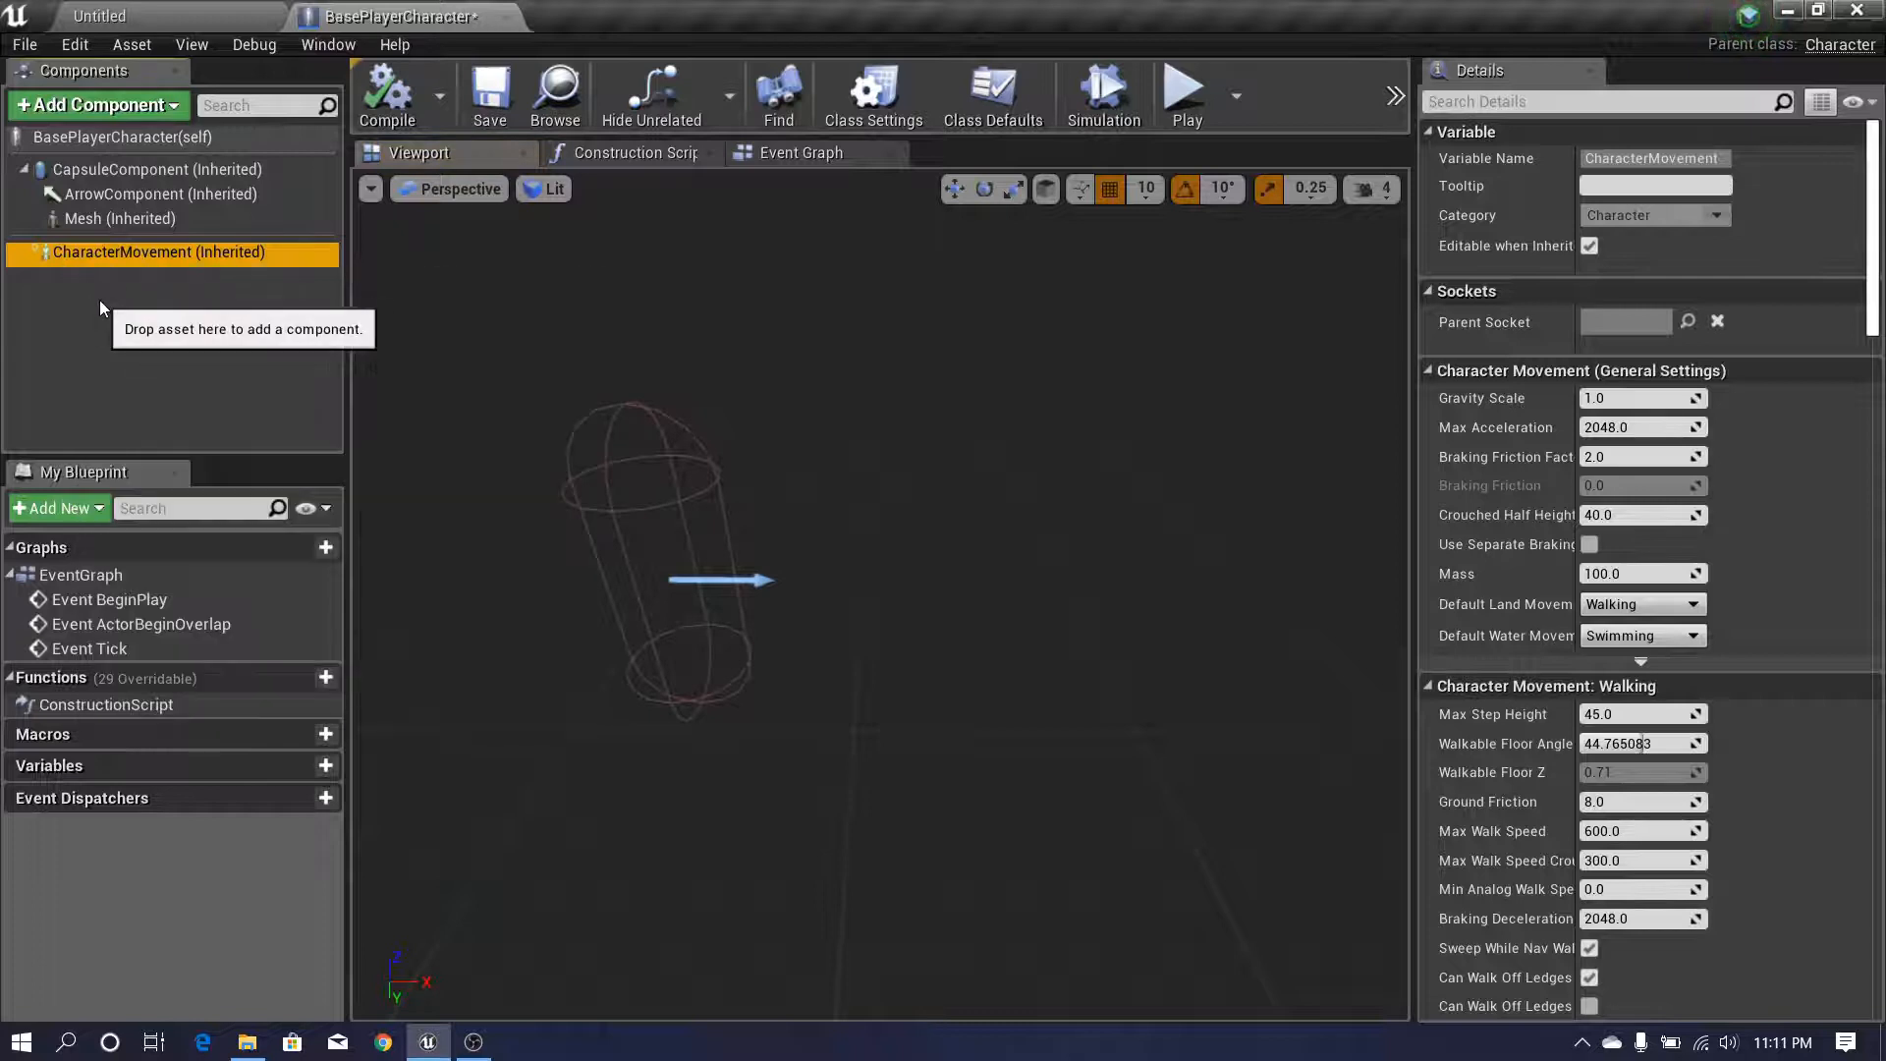
pyautogui.moveTo(1872, 278)
pyautogui.mouseDown()
pyautogui.moveTo(1872, 294)
pyautogui.moveTo(1871, 278)
pyautogui.mouseUp()
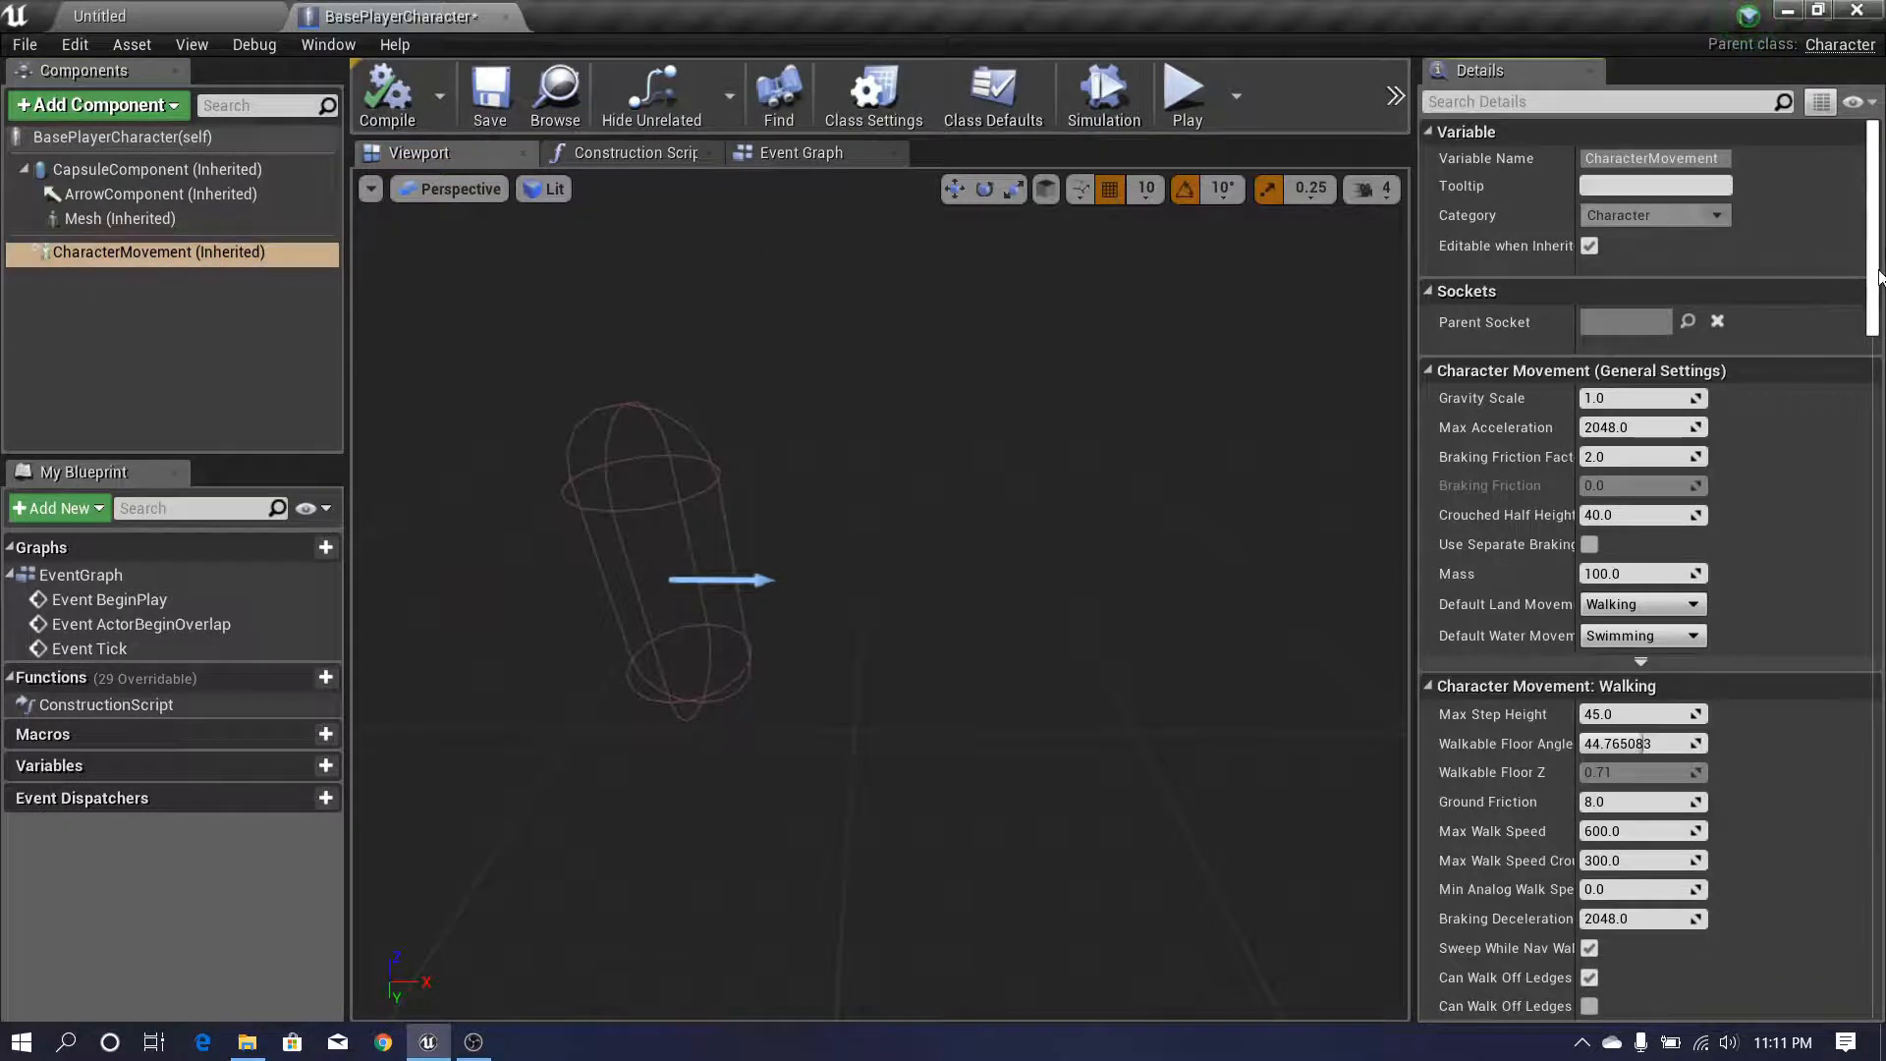
pyautogui.scroll(-3, 1878, 278)
pyautogui.scroll(3, 1878, 294)
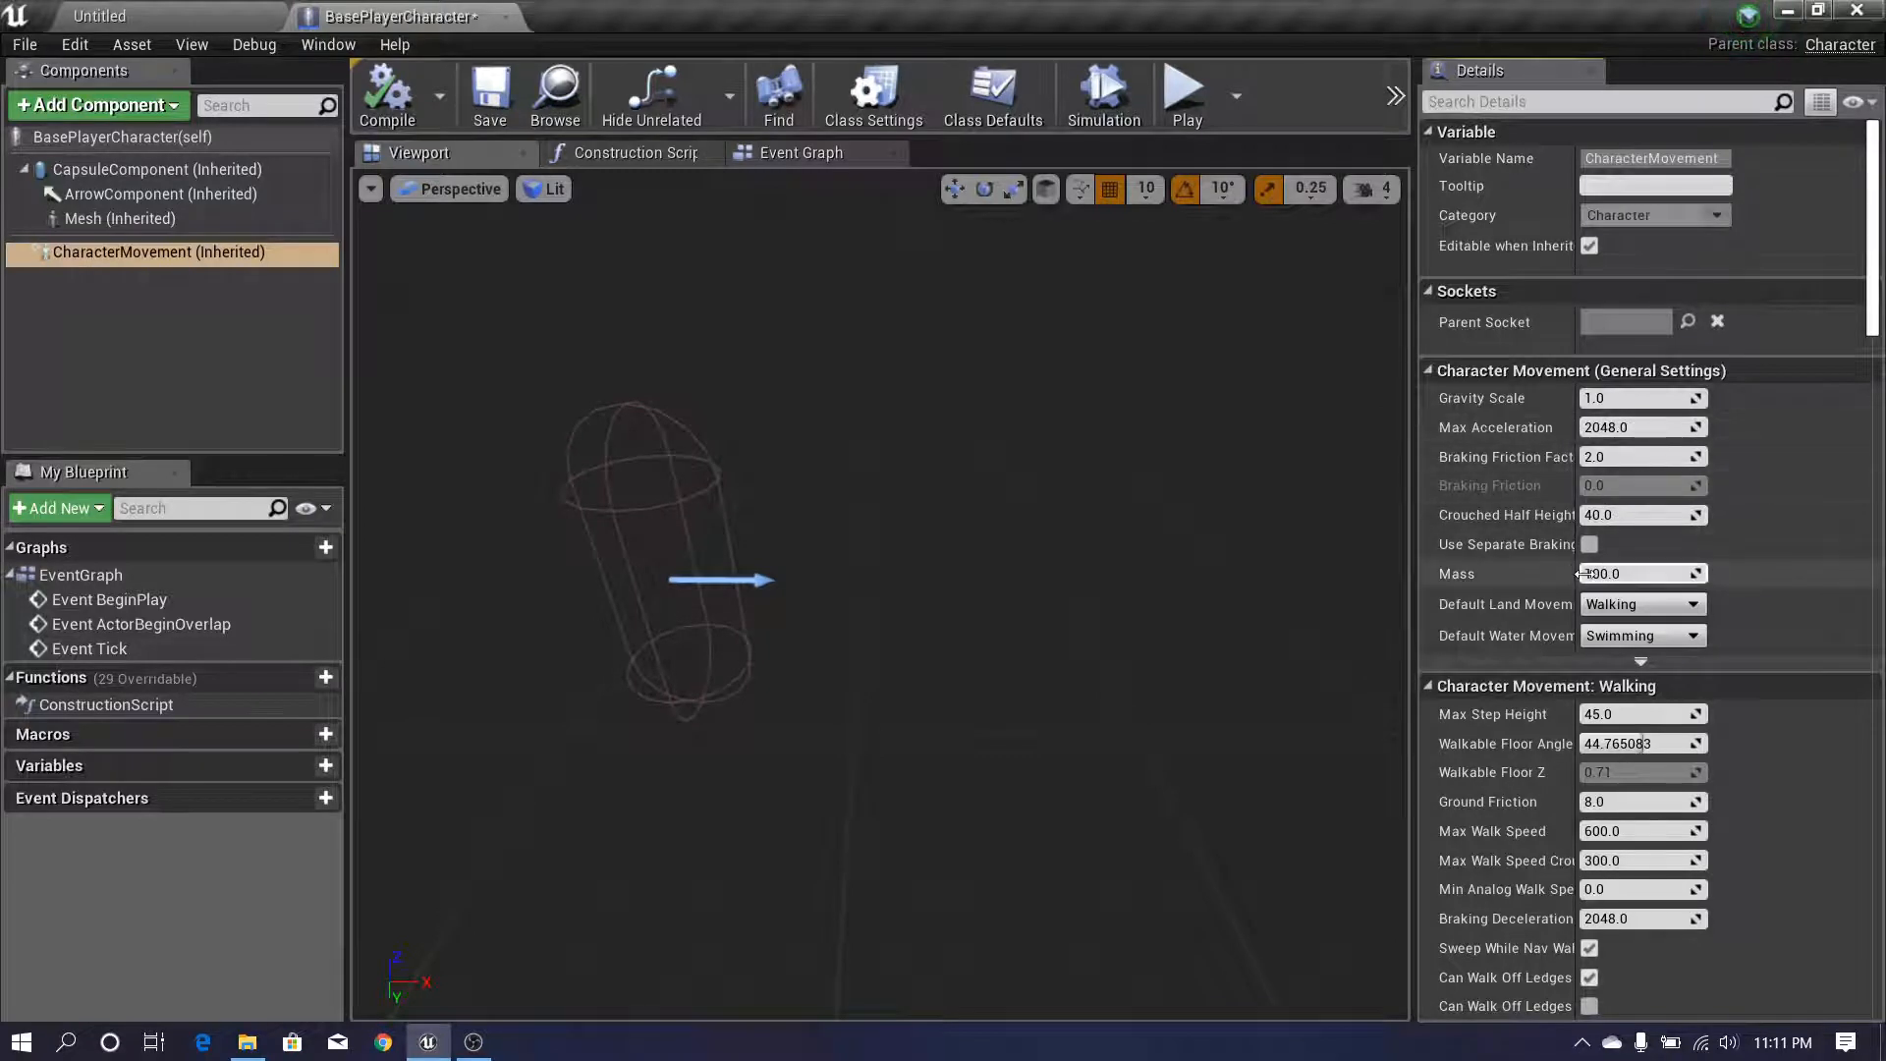
pyautogui.scroll(-5, 1876, 292)
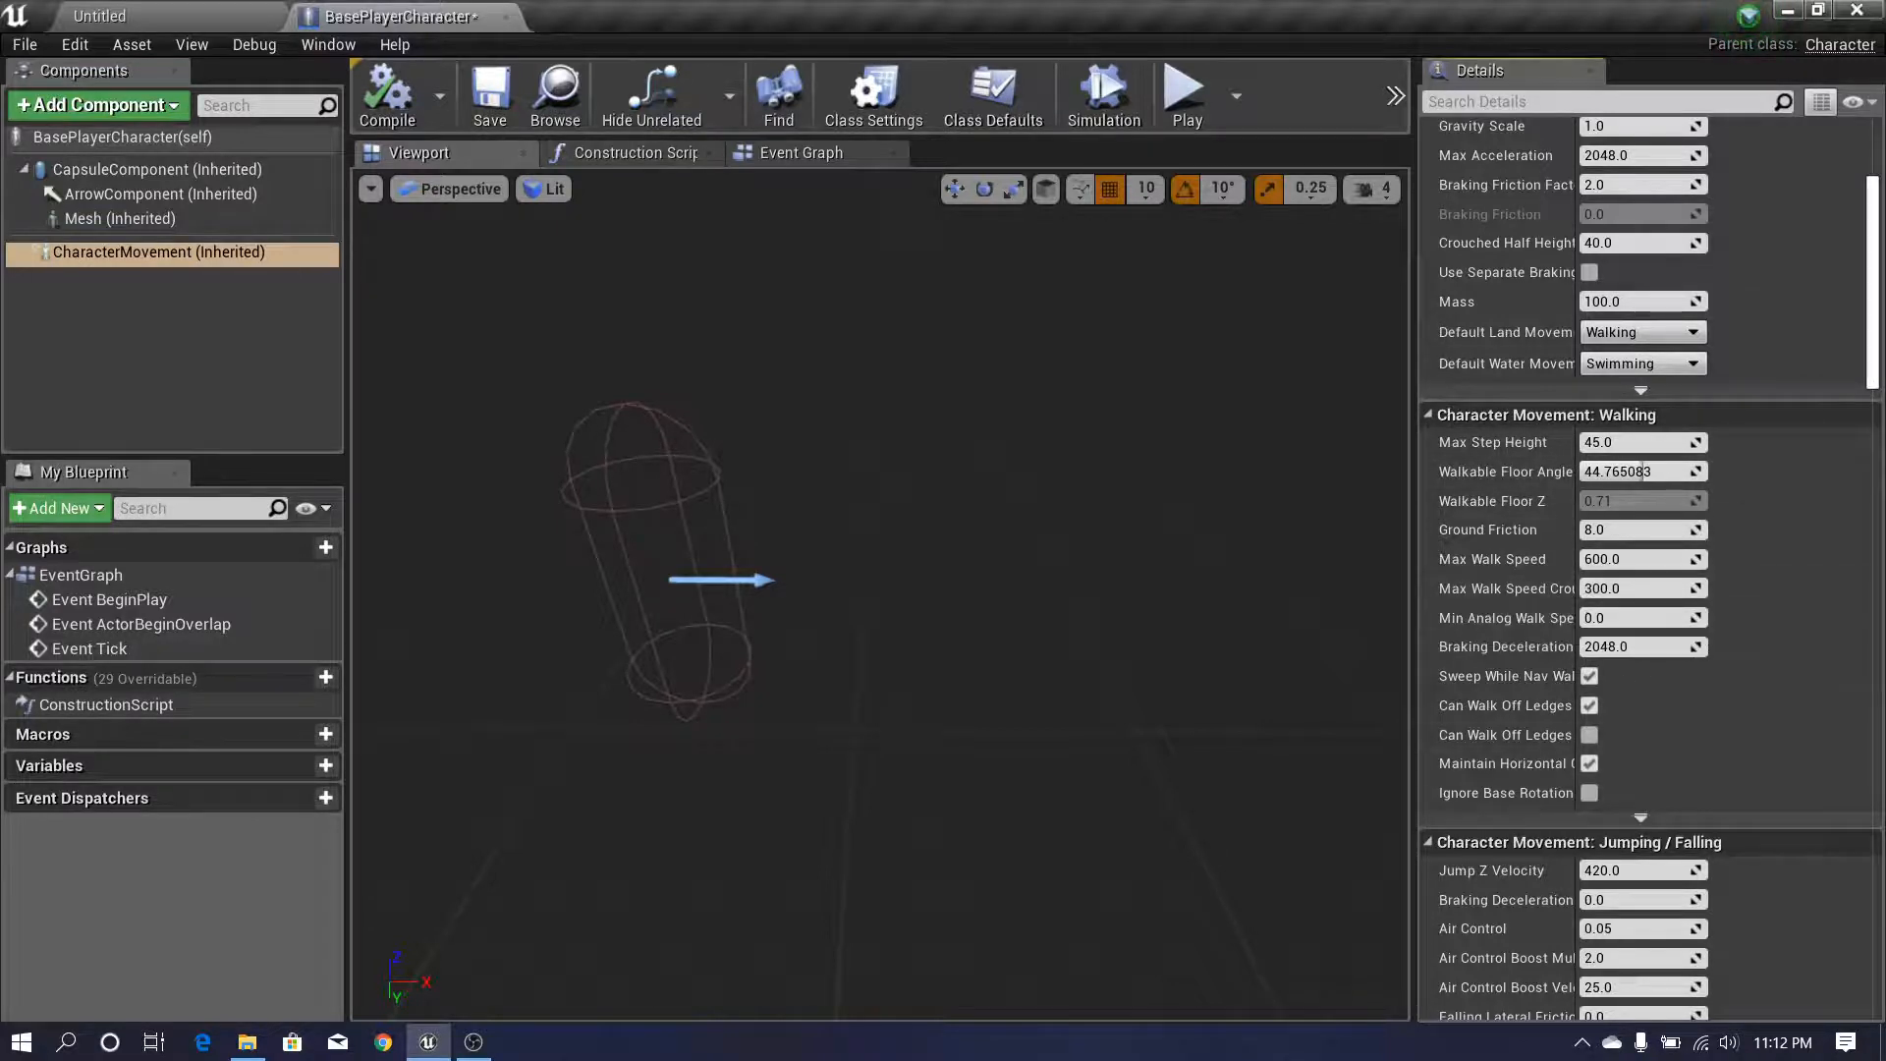
pyautogui.scroll(-3, 1880, 320)
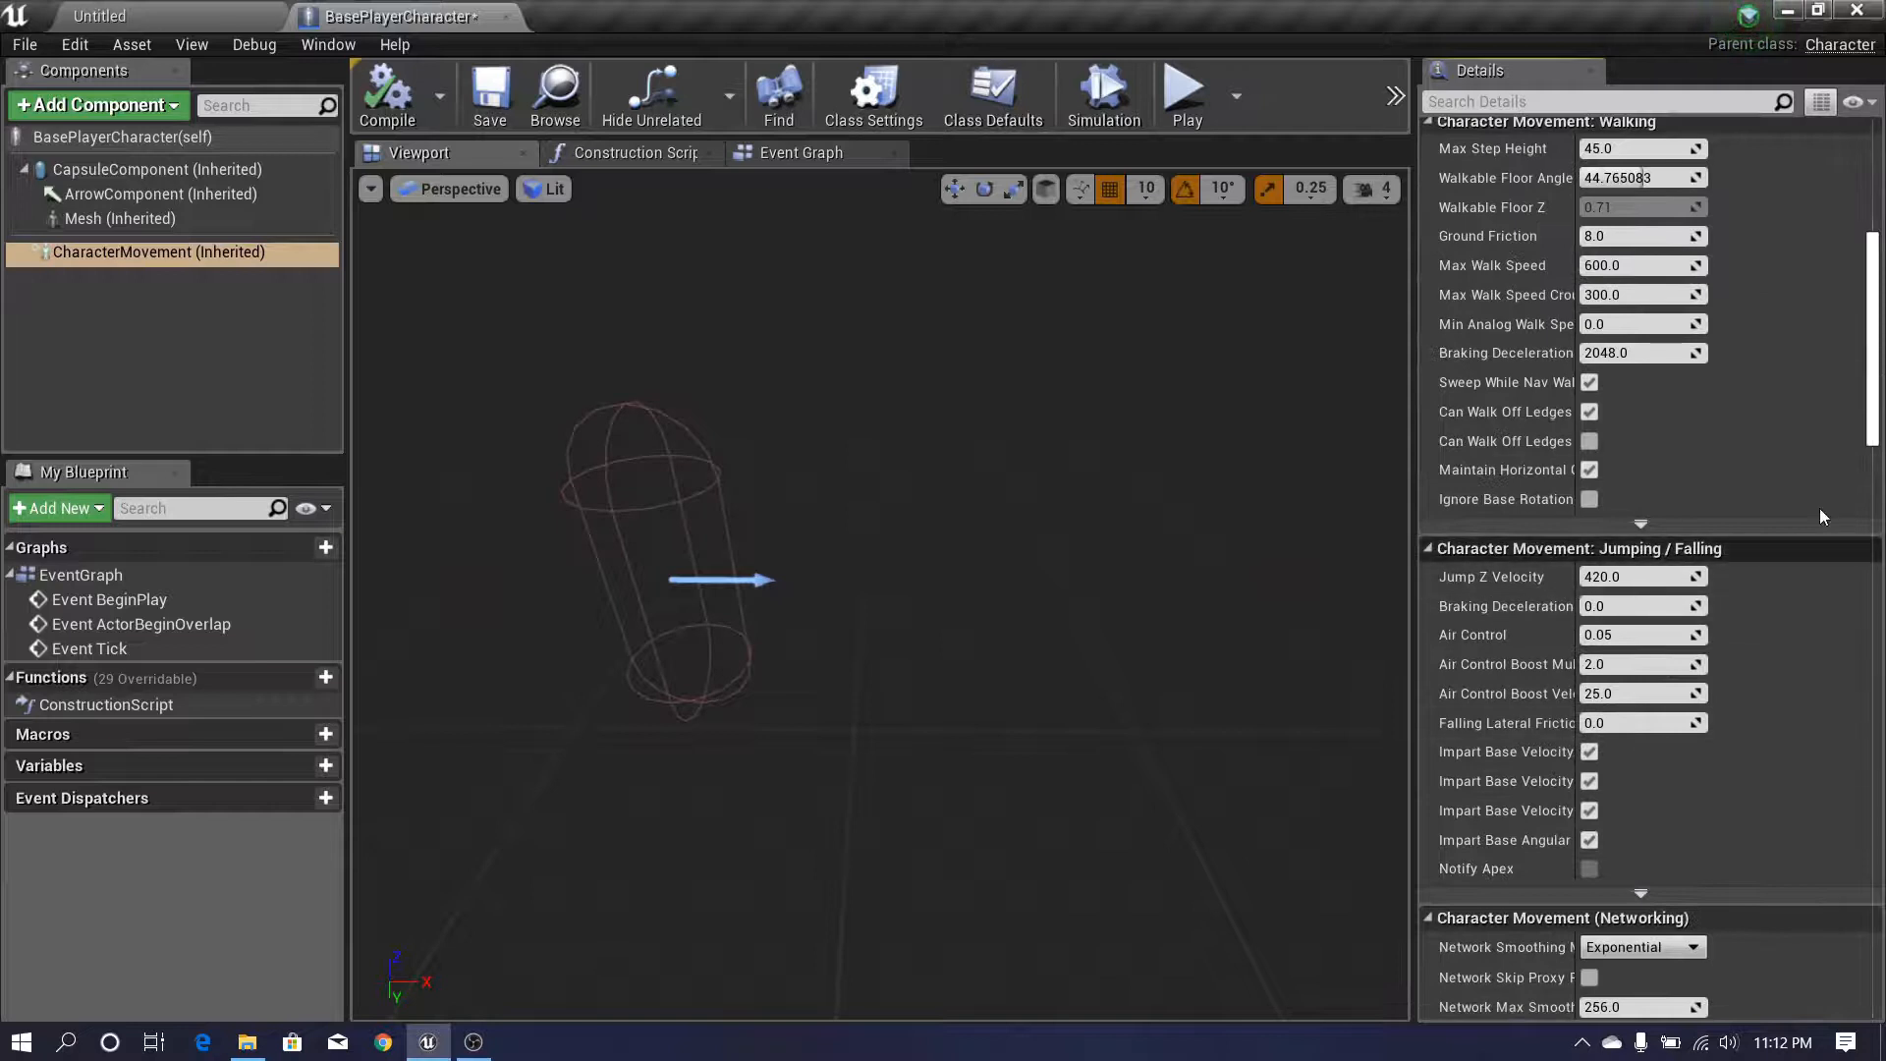
pyautogui.scroll(-5, 1874, 401)
pyautogui.scroll(12, 1874, 401)
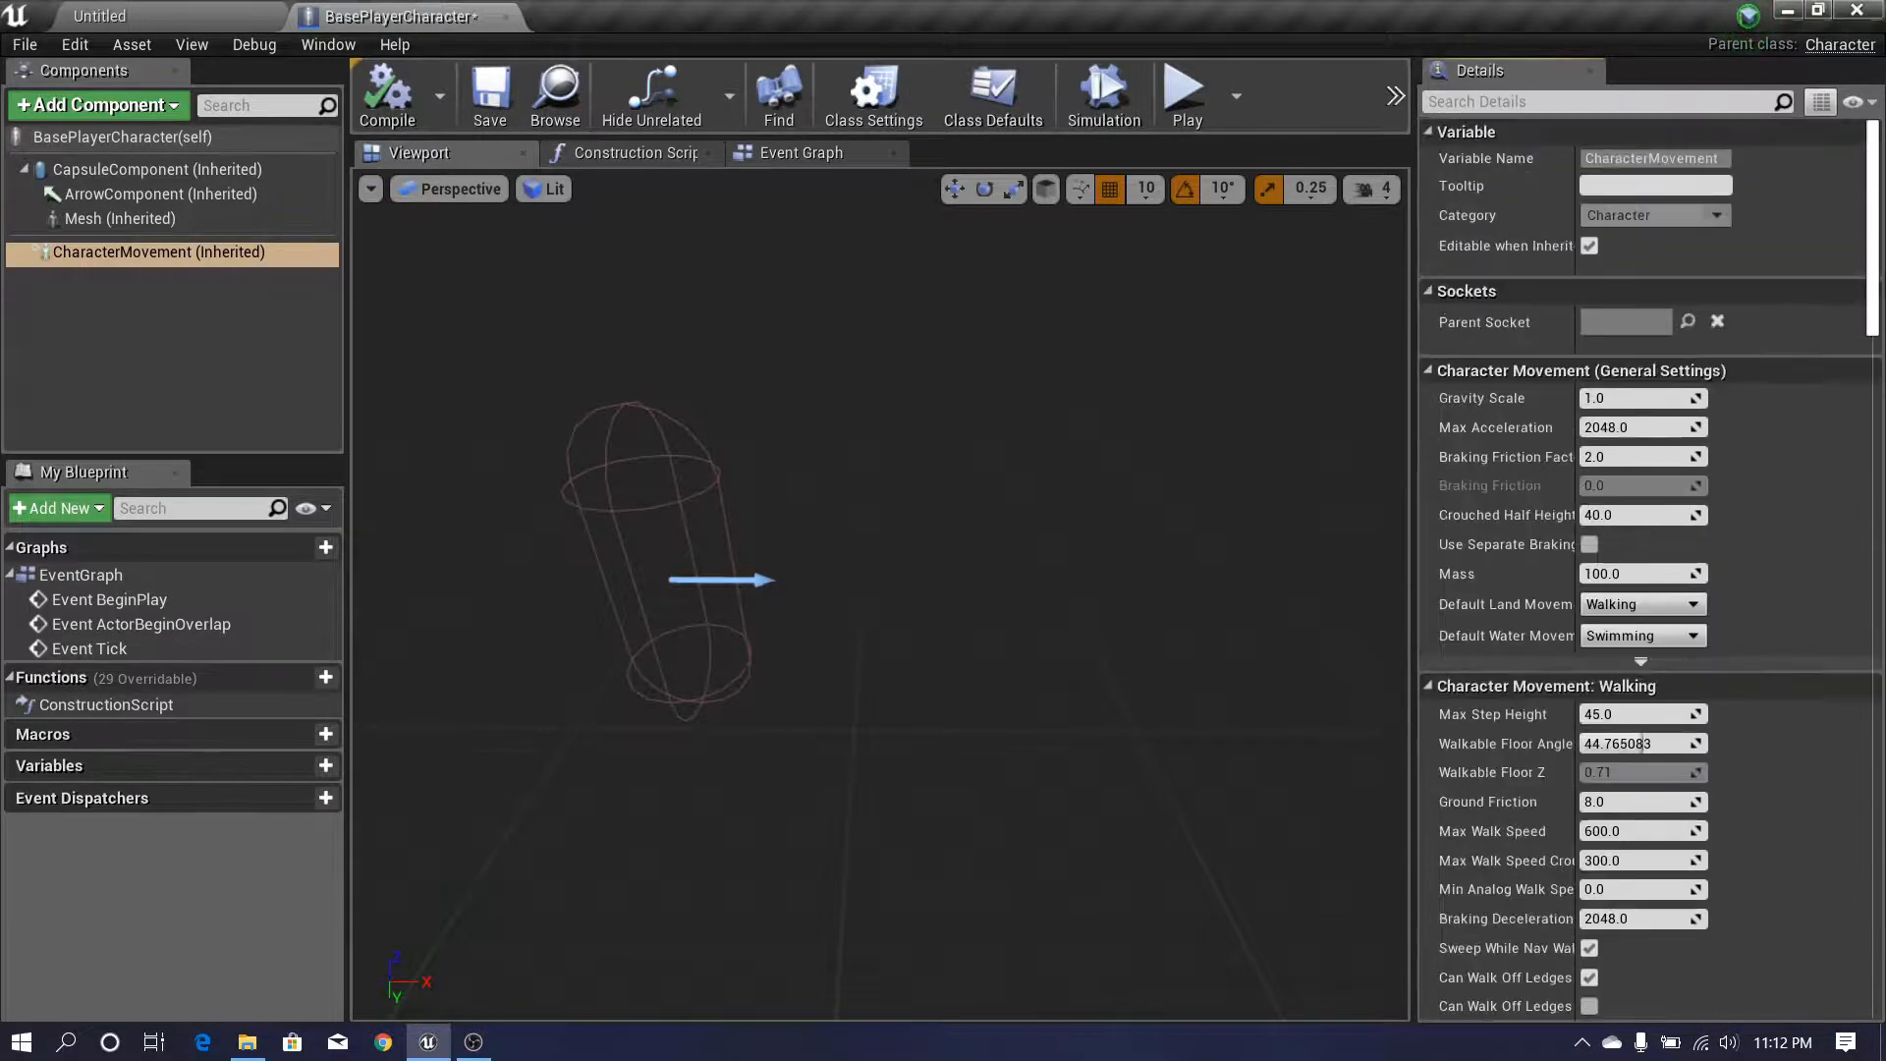
pyautogui.click(95, 300)
pyautogui.click(109, 259)
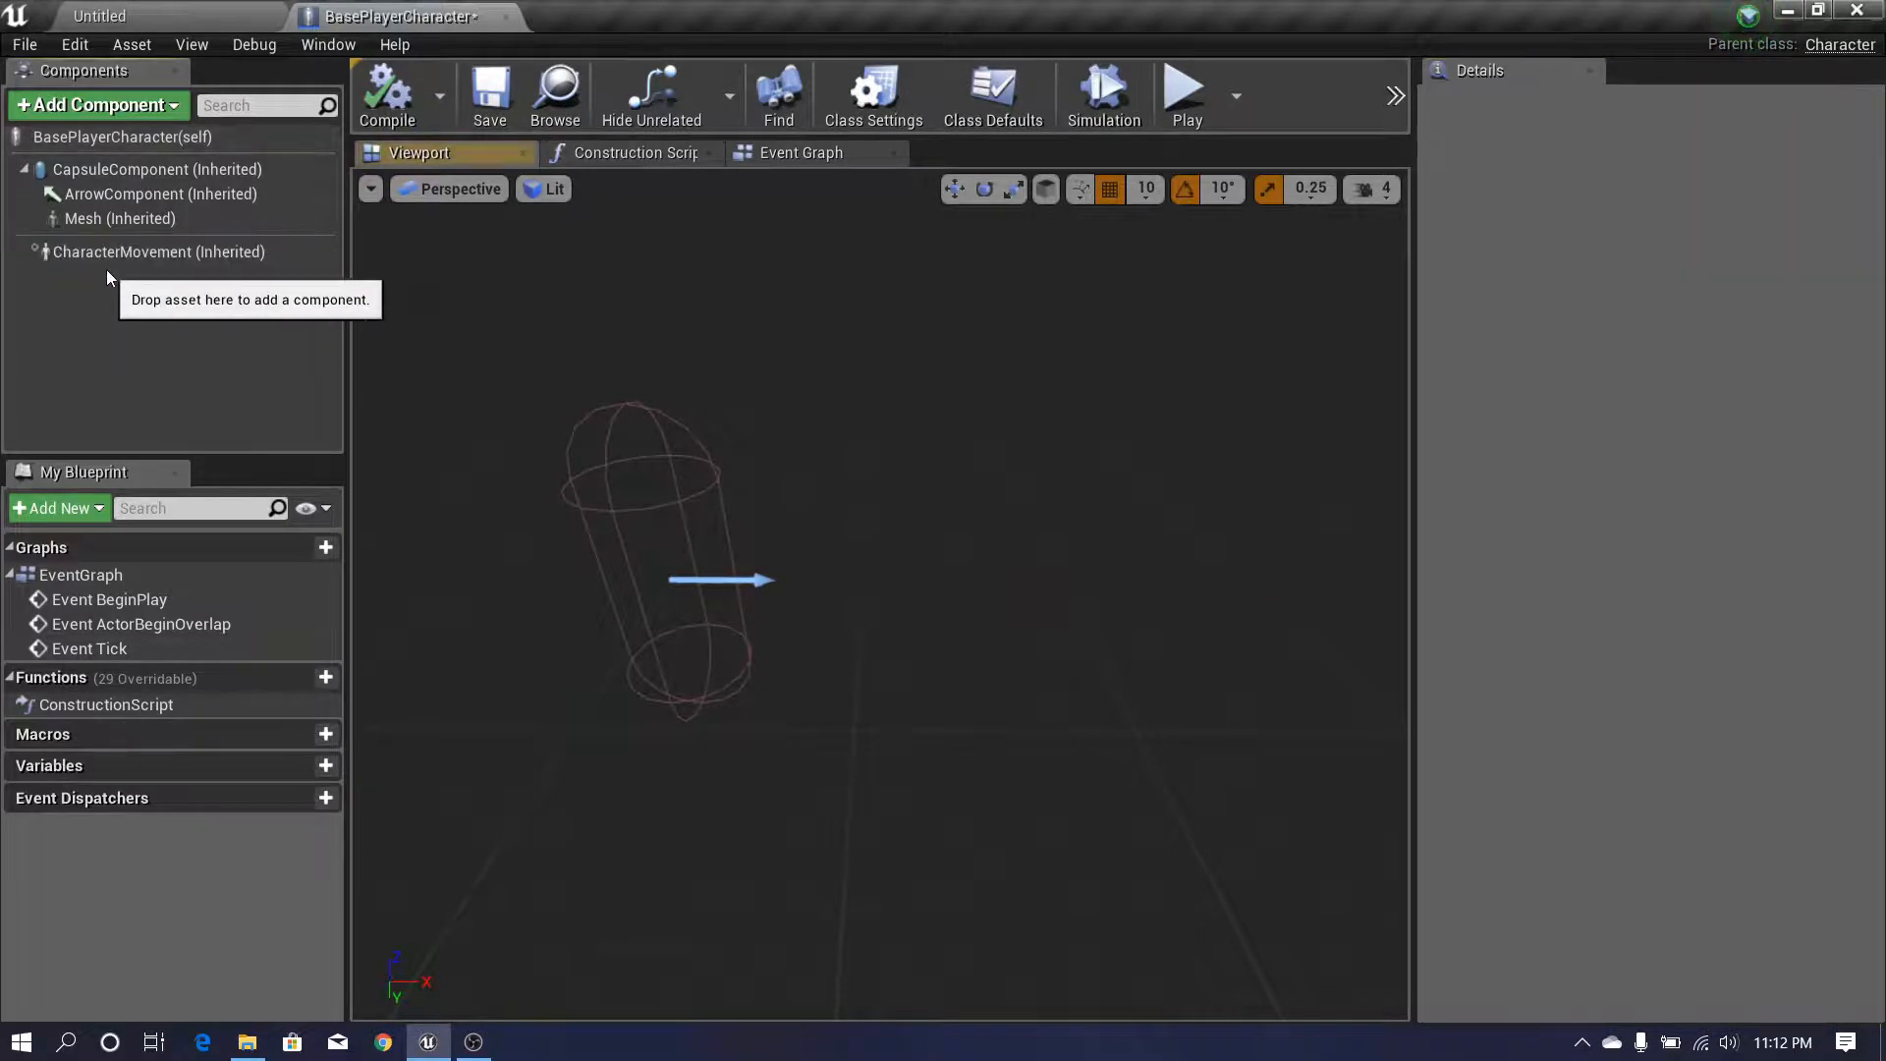
pyautogui.click(109, 310)
pyautogui.click(105, 257)
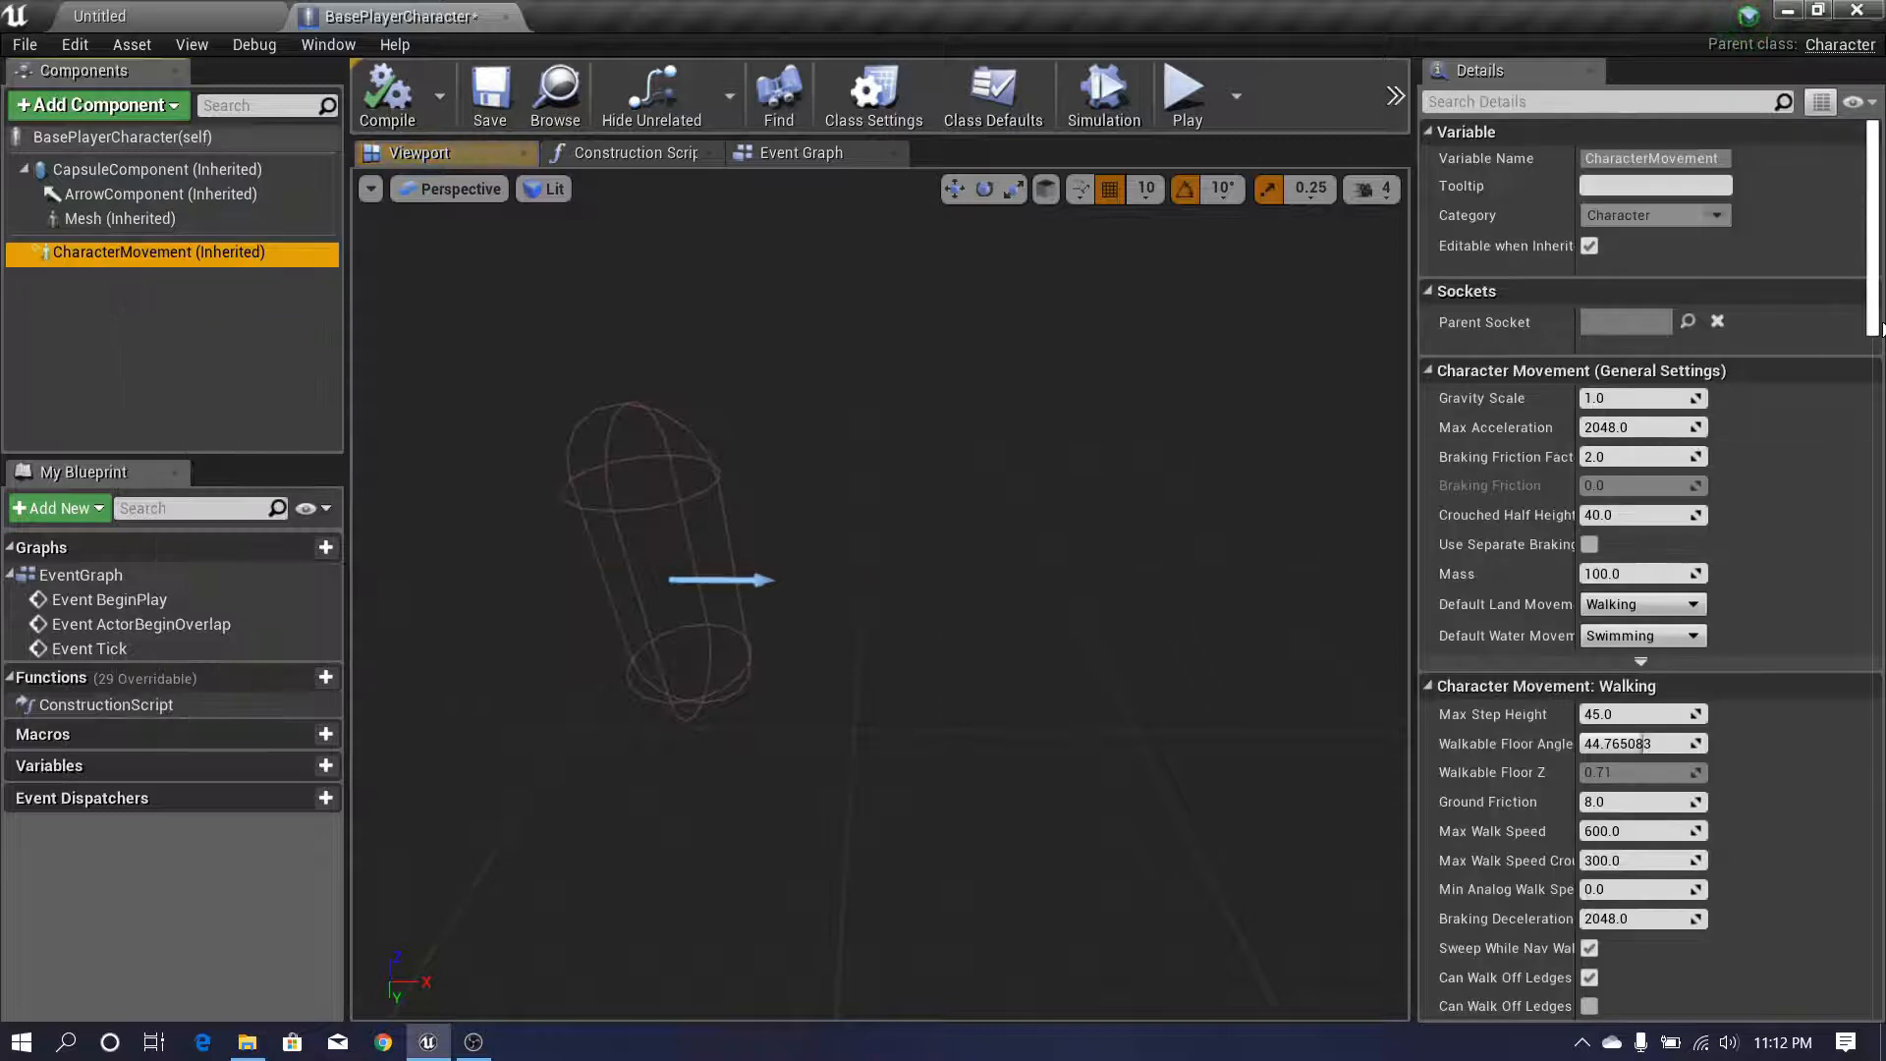
pyautogui.scroll(-5, 1881, 327)
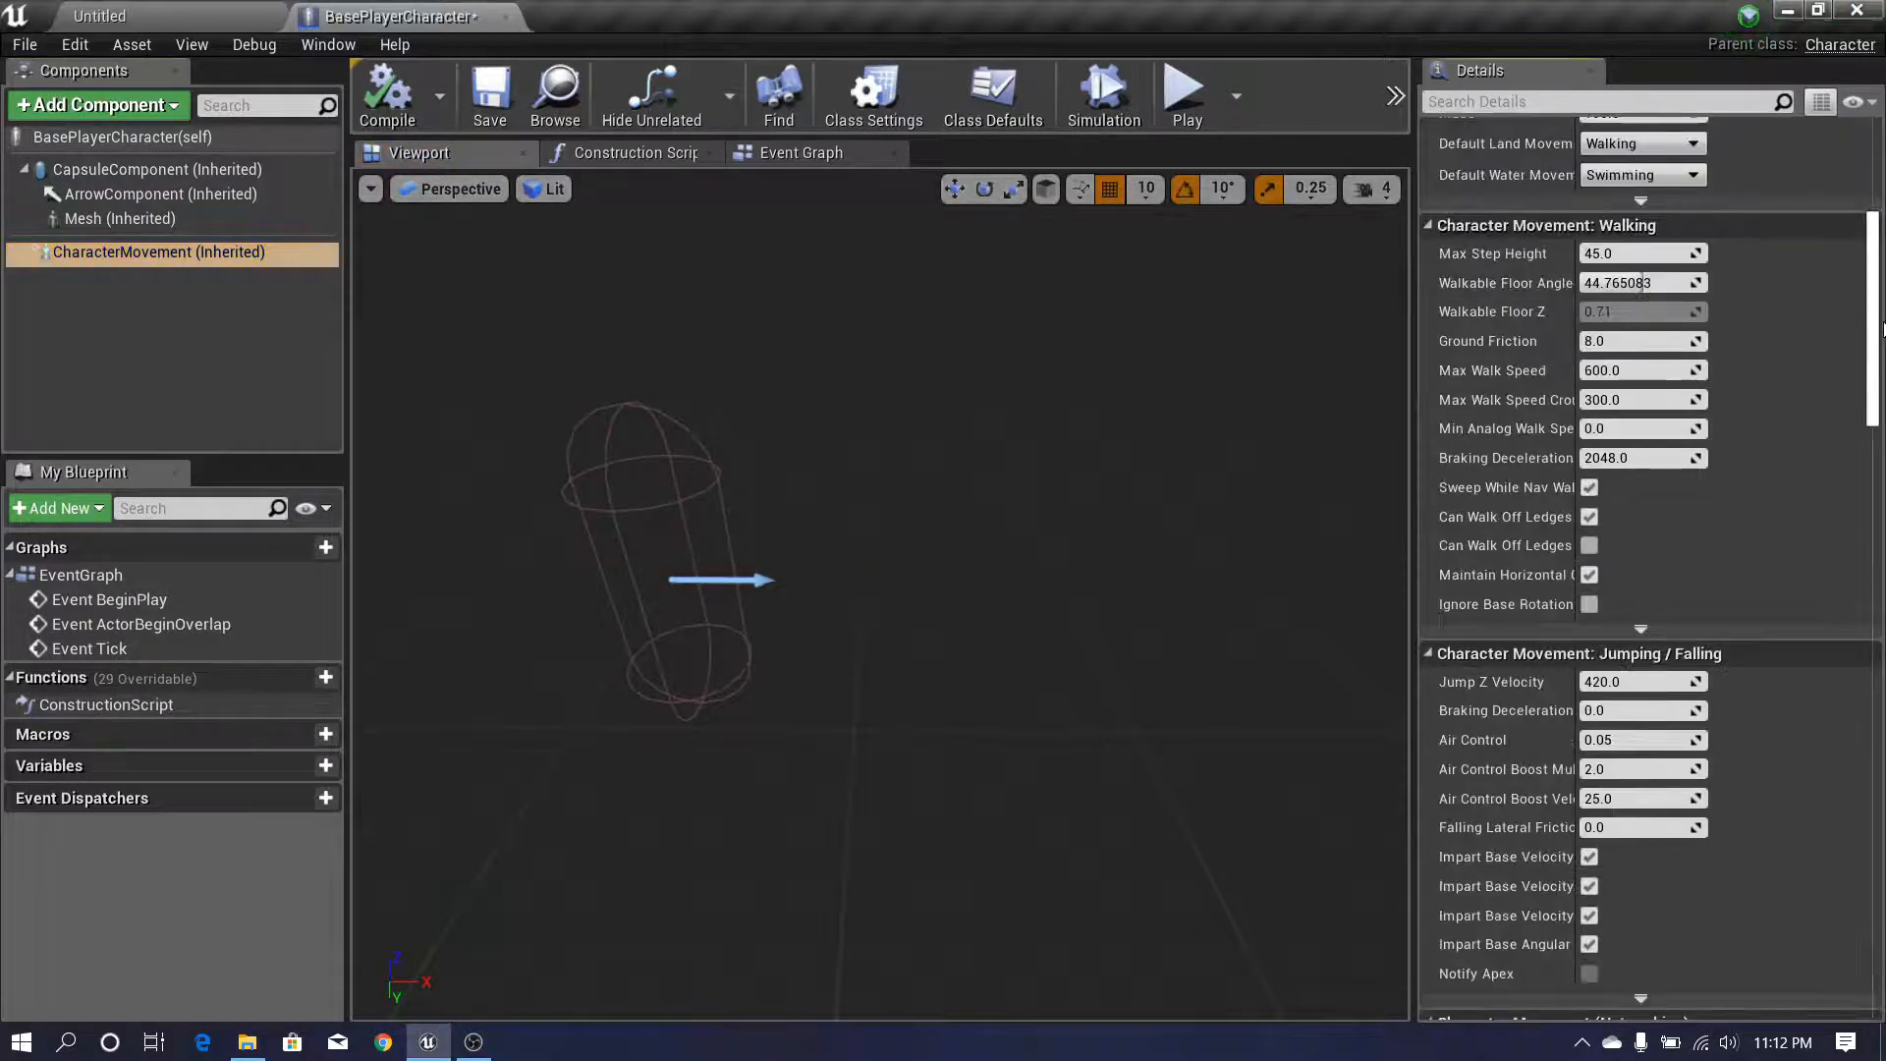
pyautogui.scroll(3, 1872, 328)
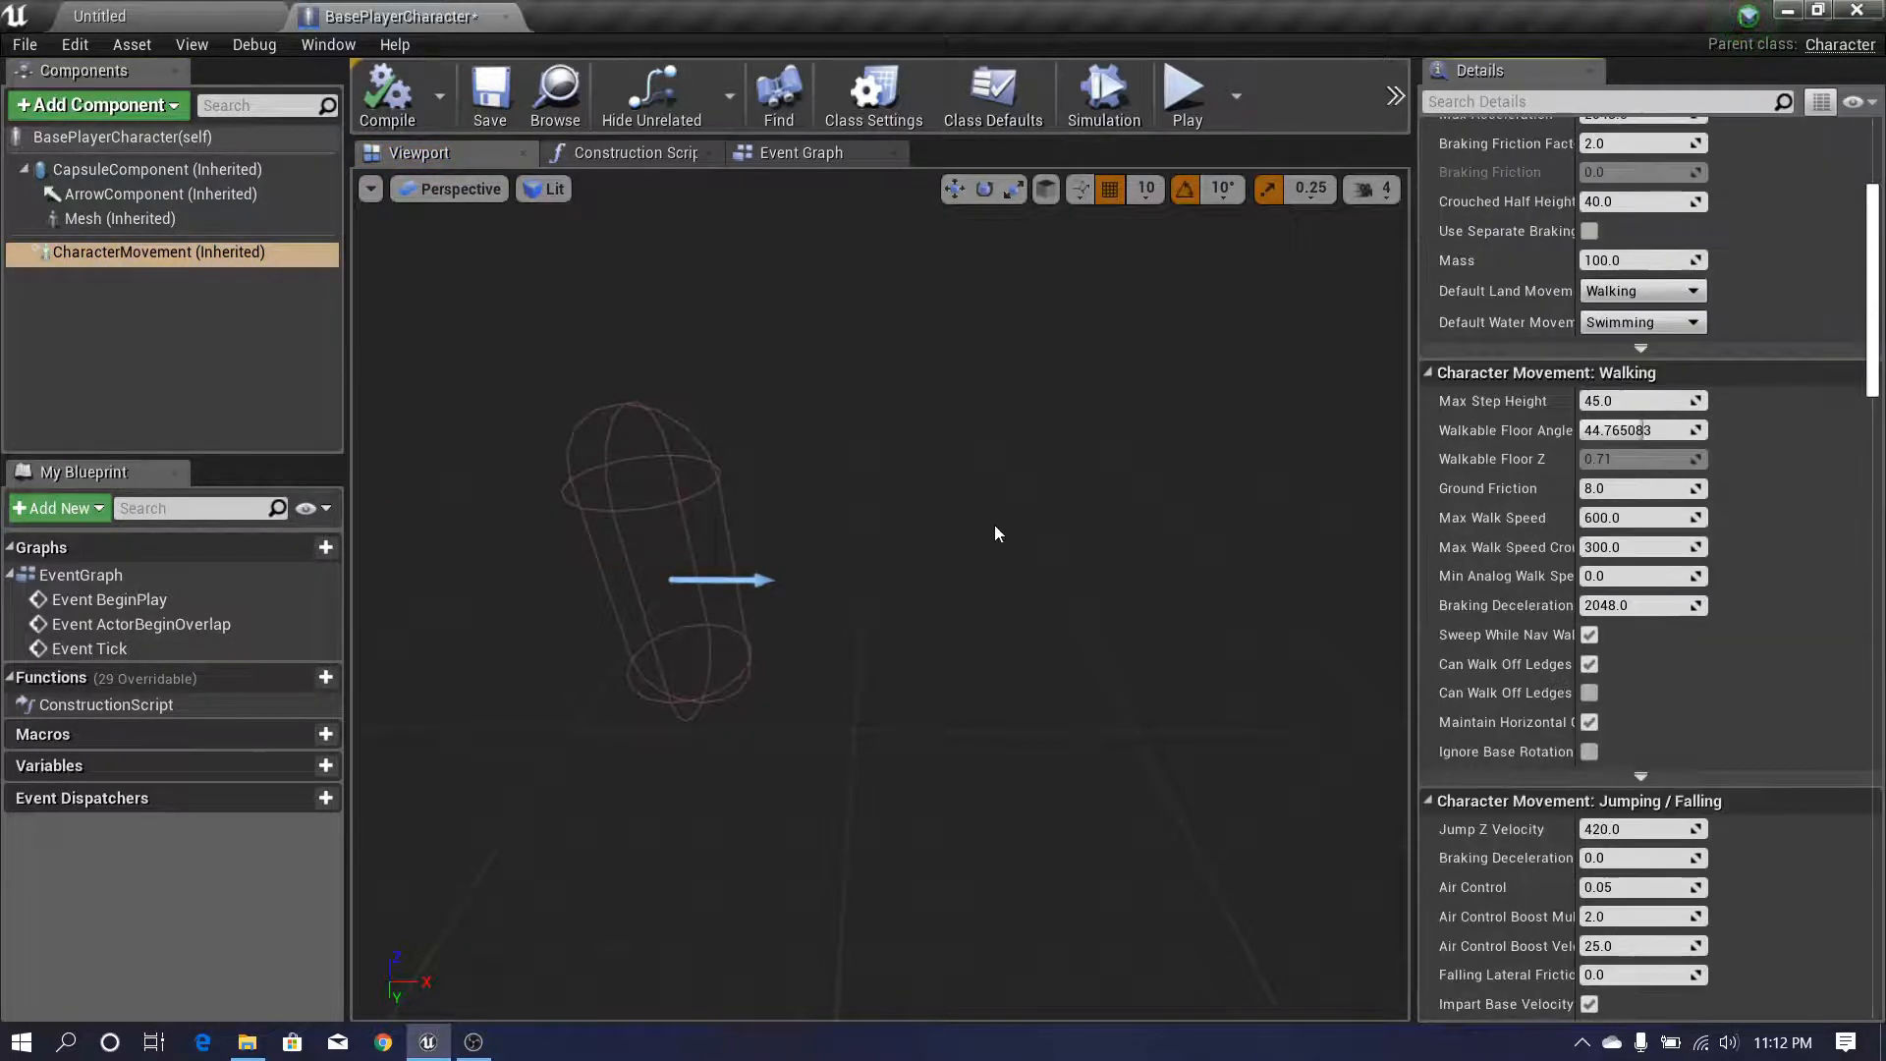
pyautogui.moveTo(998, 530); pyautogui.dragTo(964, 513)
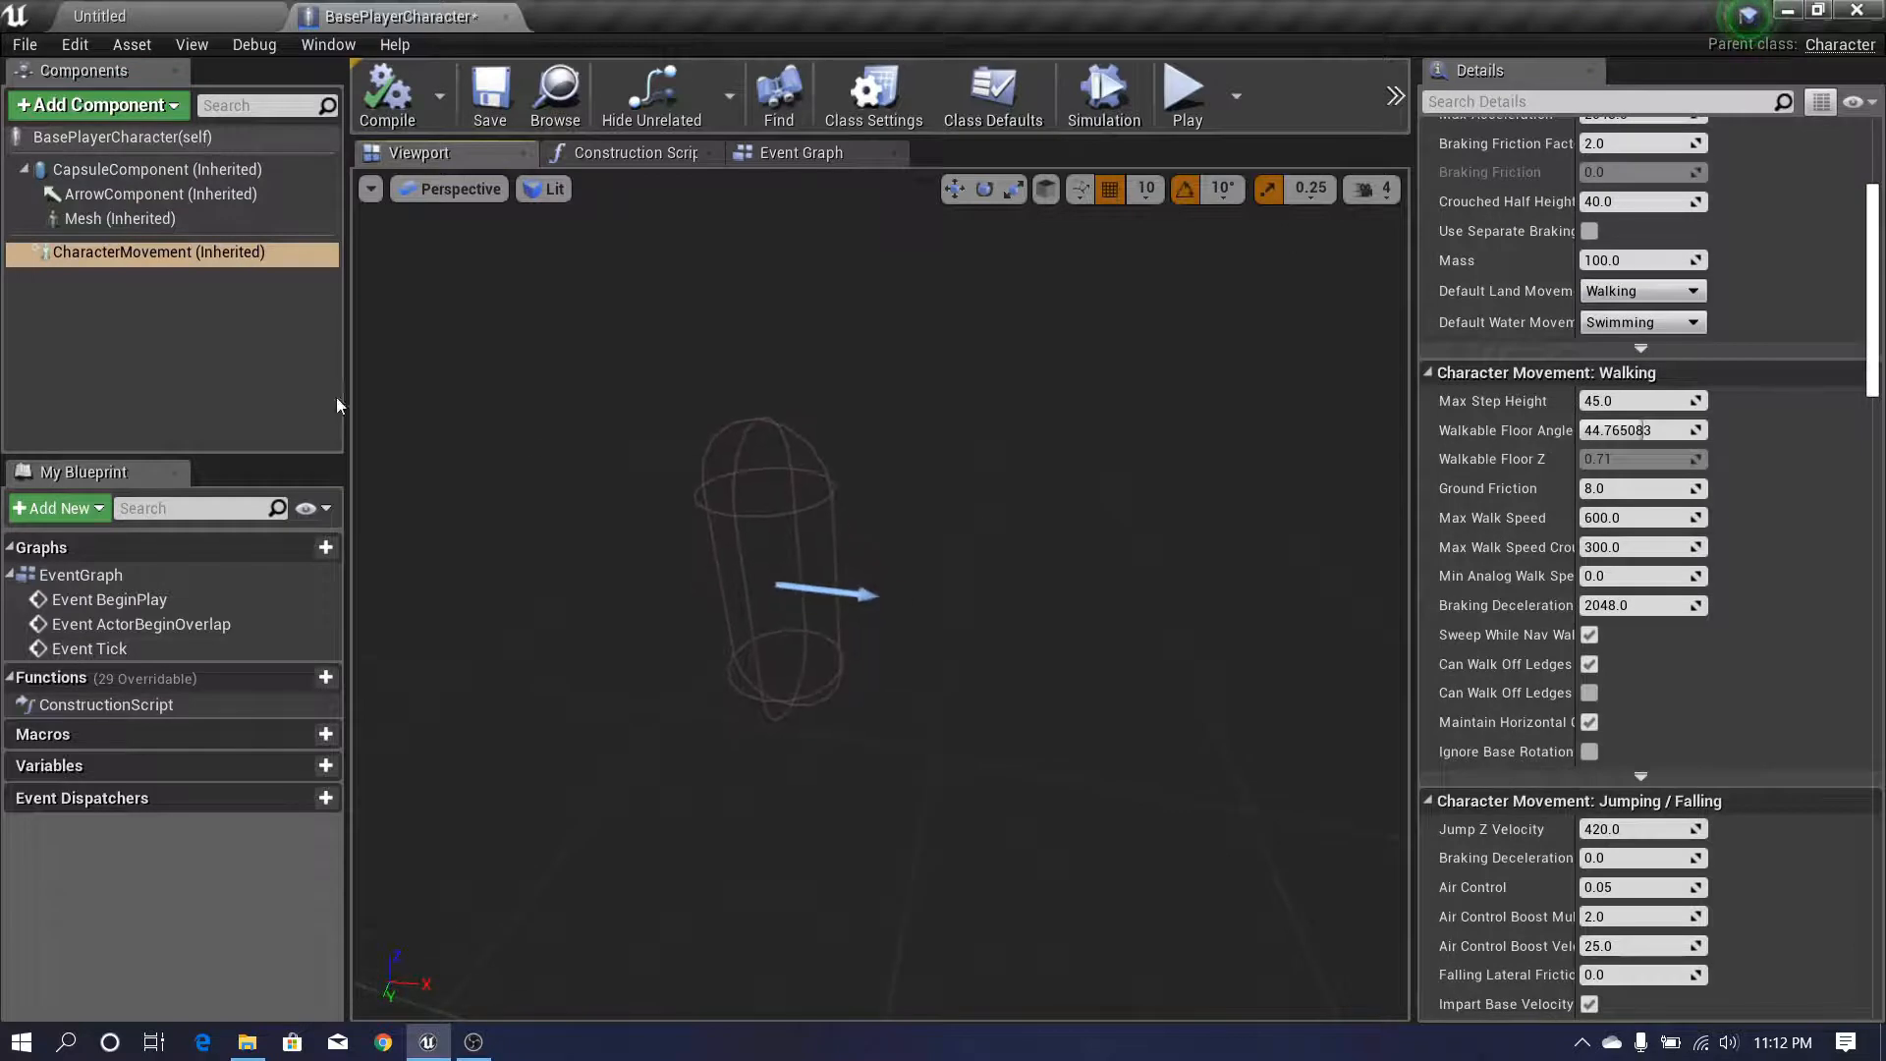
pyautogui.click(79, 260)
pyautogui.scroll(5, 1871, 329)
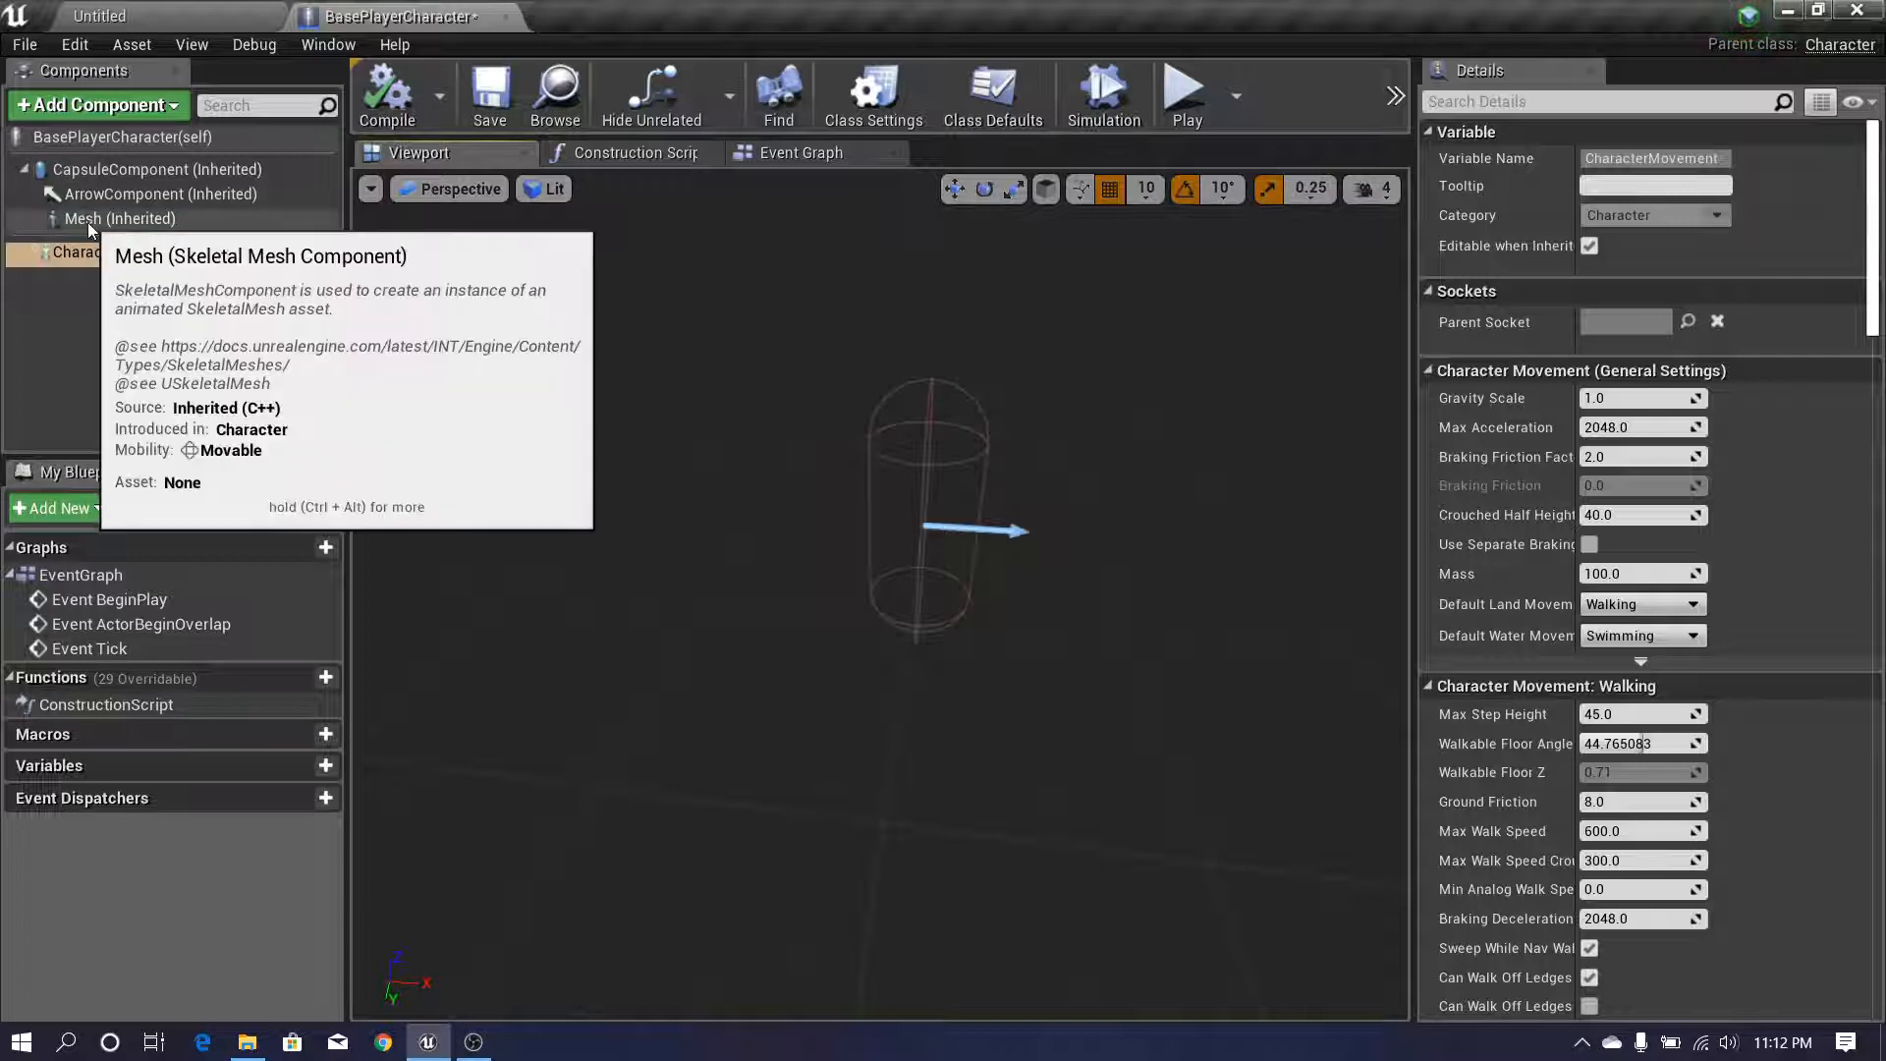
# - Assign the remy skeletal mesh to the character's inherited Mesh component
pyautogui.click(118, 220)
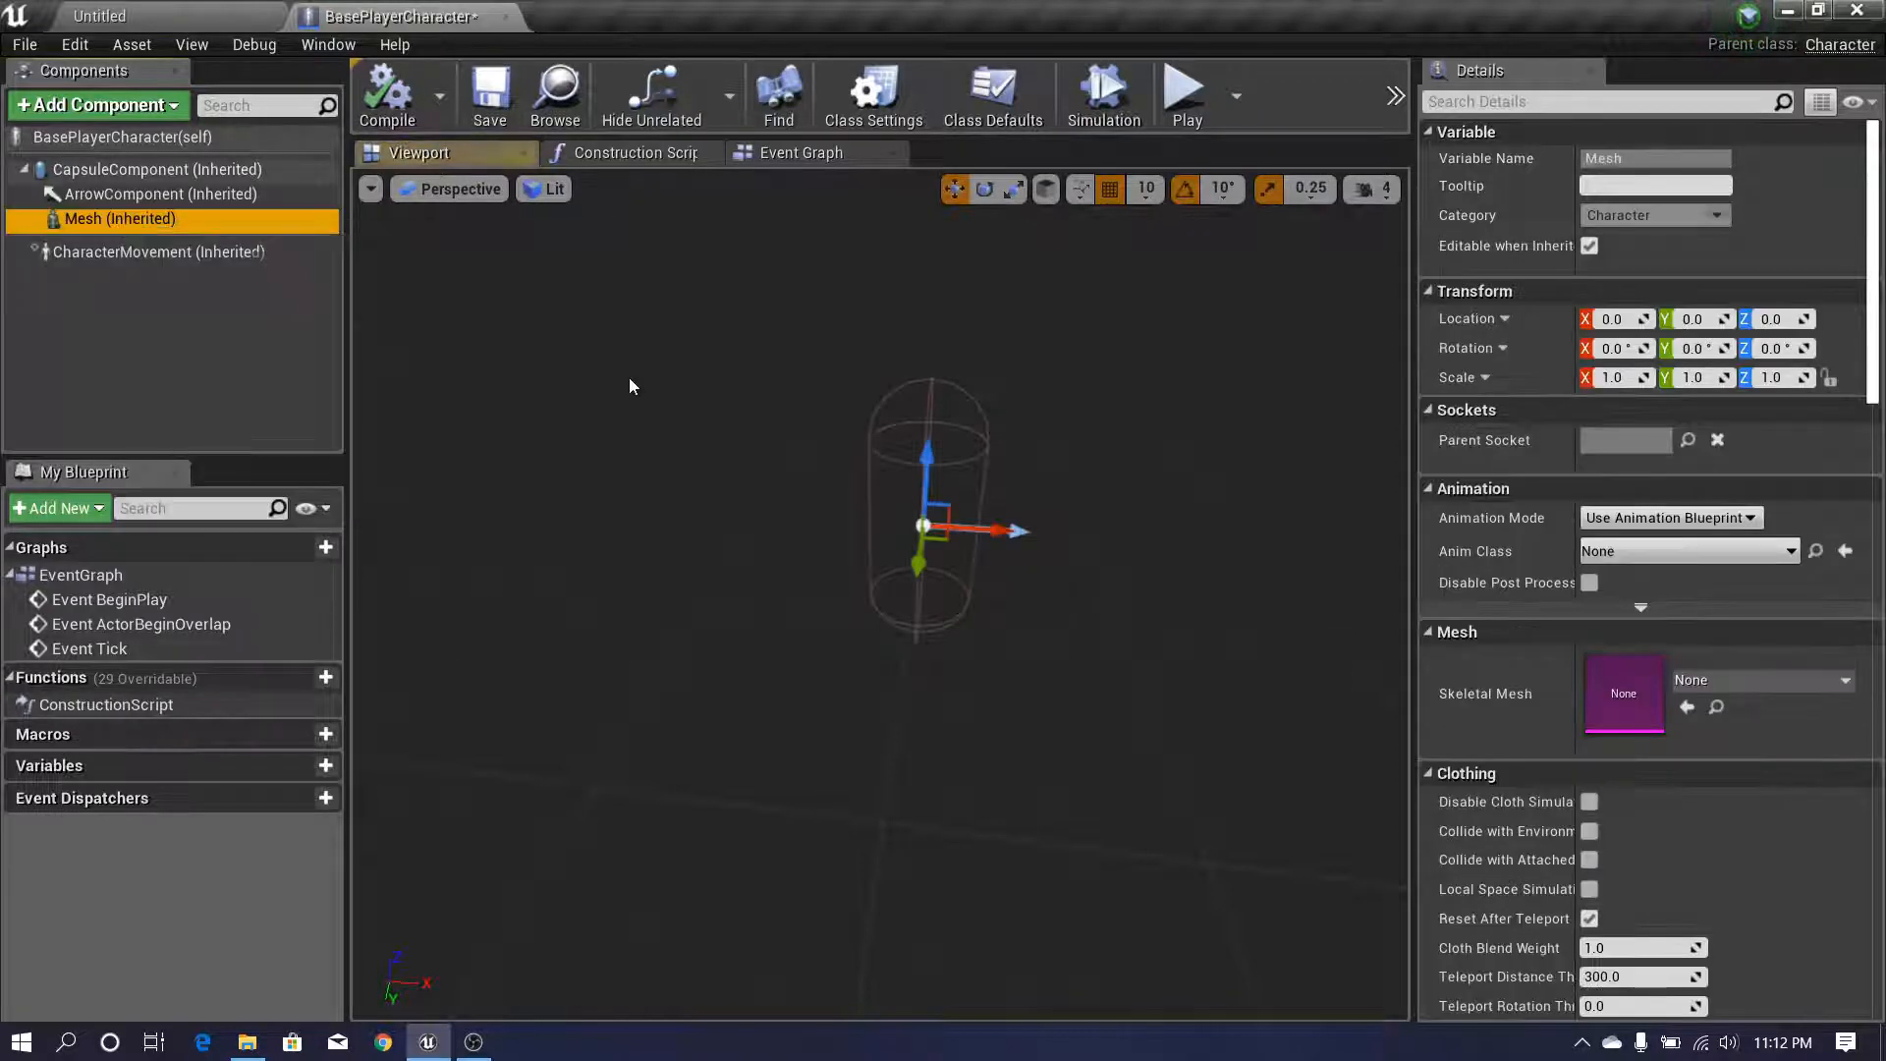
pyautogui.scroll(-2, 1877, 359)
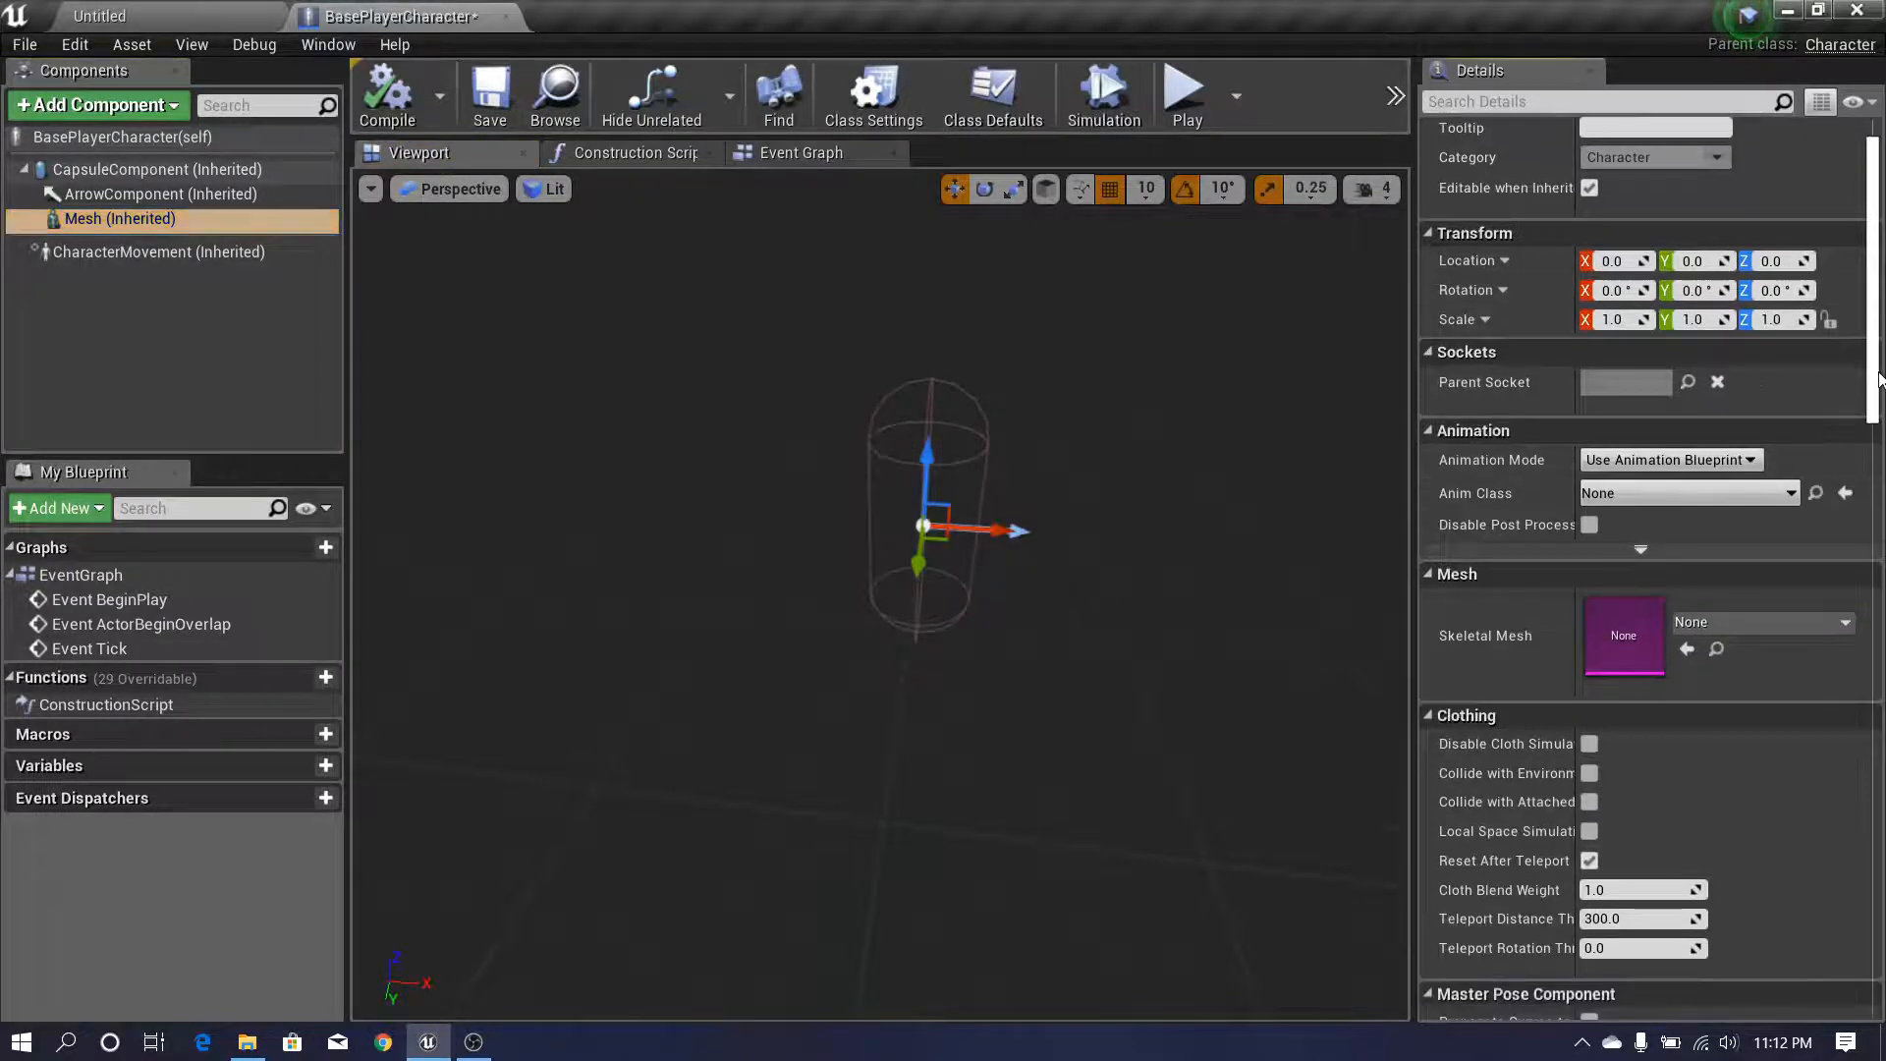
pyautogui.click(1822, 633)
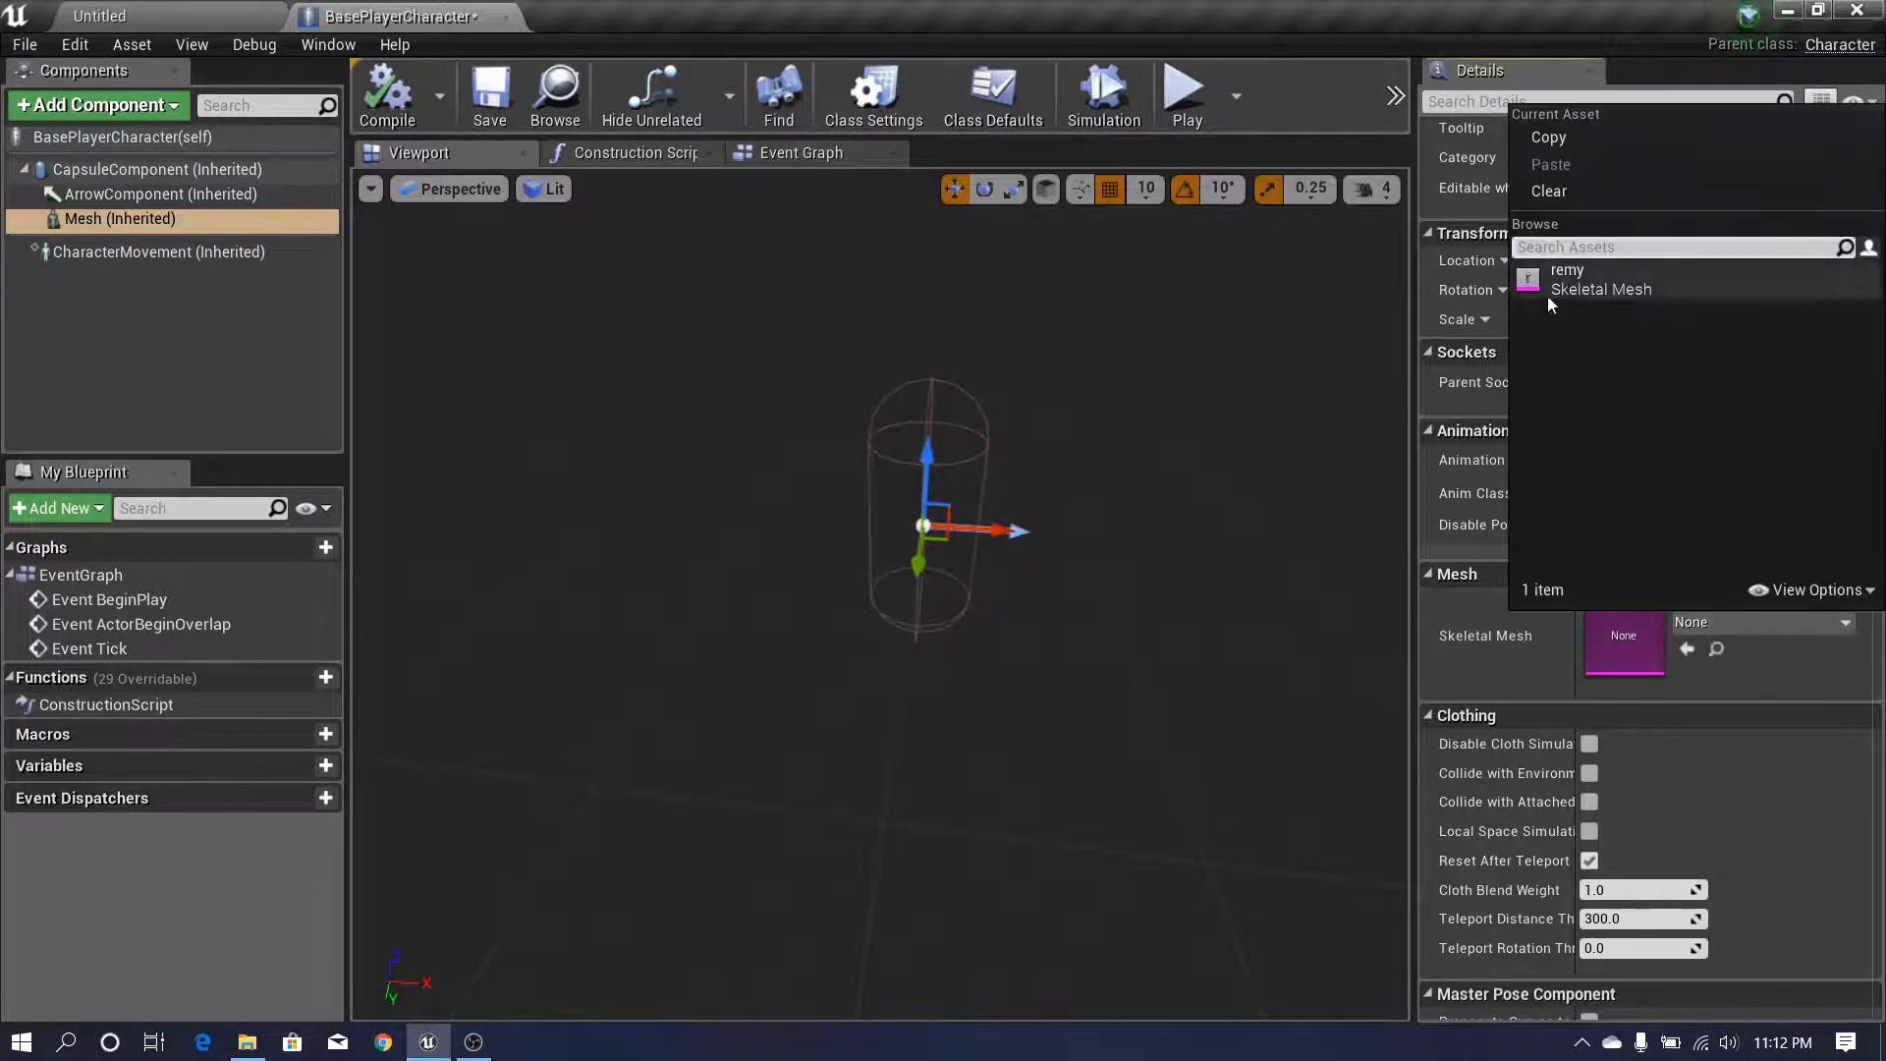
pyautogui.click(1654, 287)
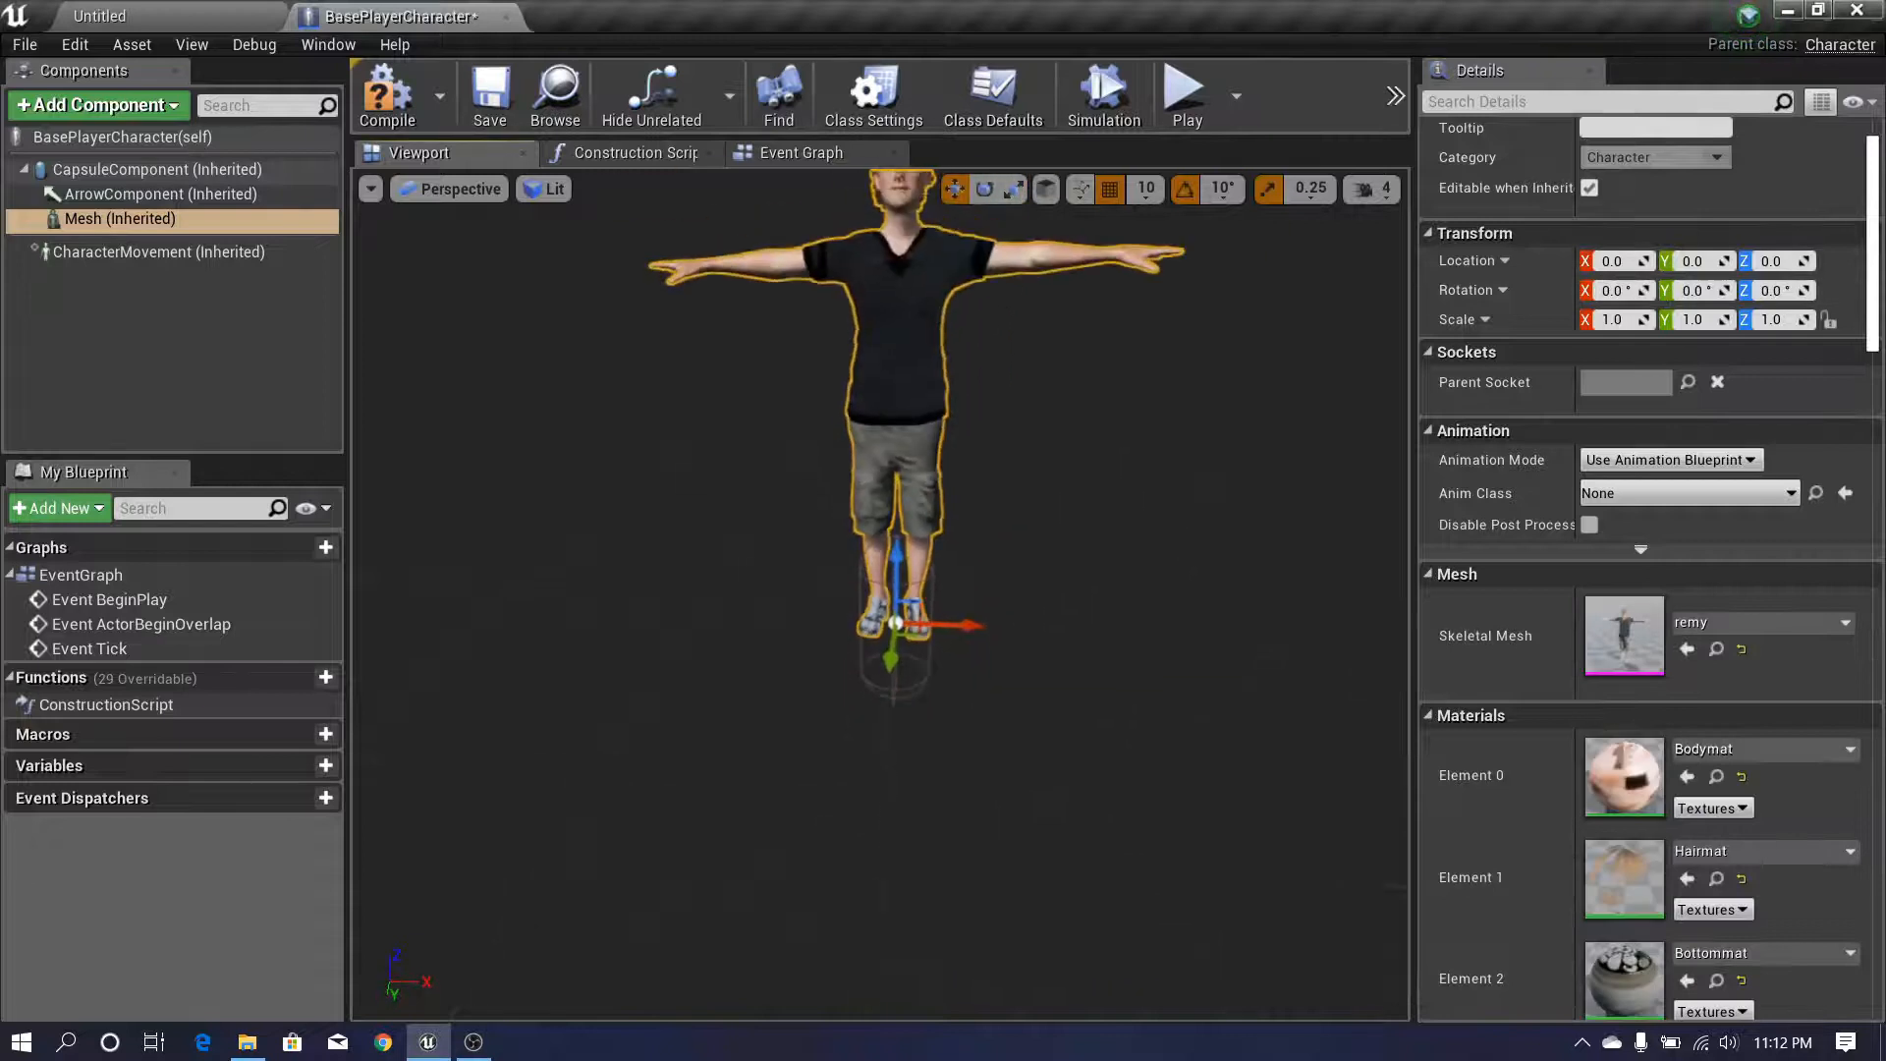
# - Examine from several angles how the remy mesh is positioned and oriented relative to the CapsuleComponent and the forward arrow
pyautogui.scroll(-3, 884, 491)
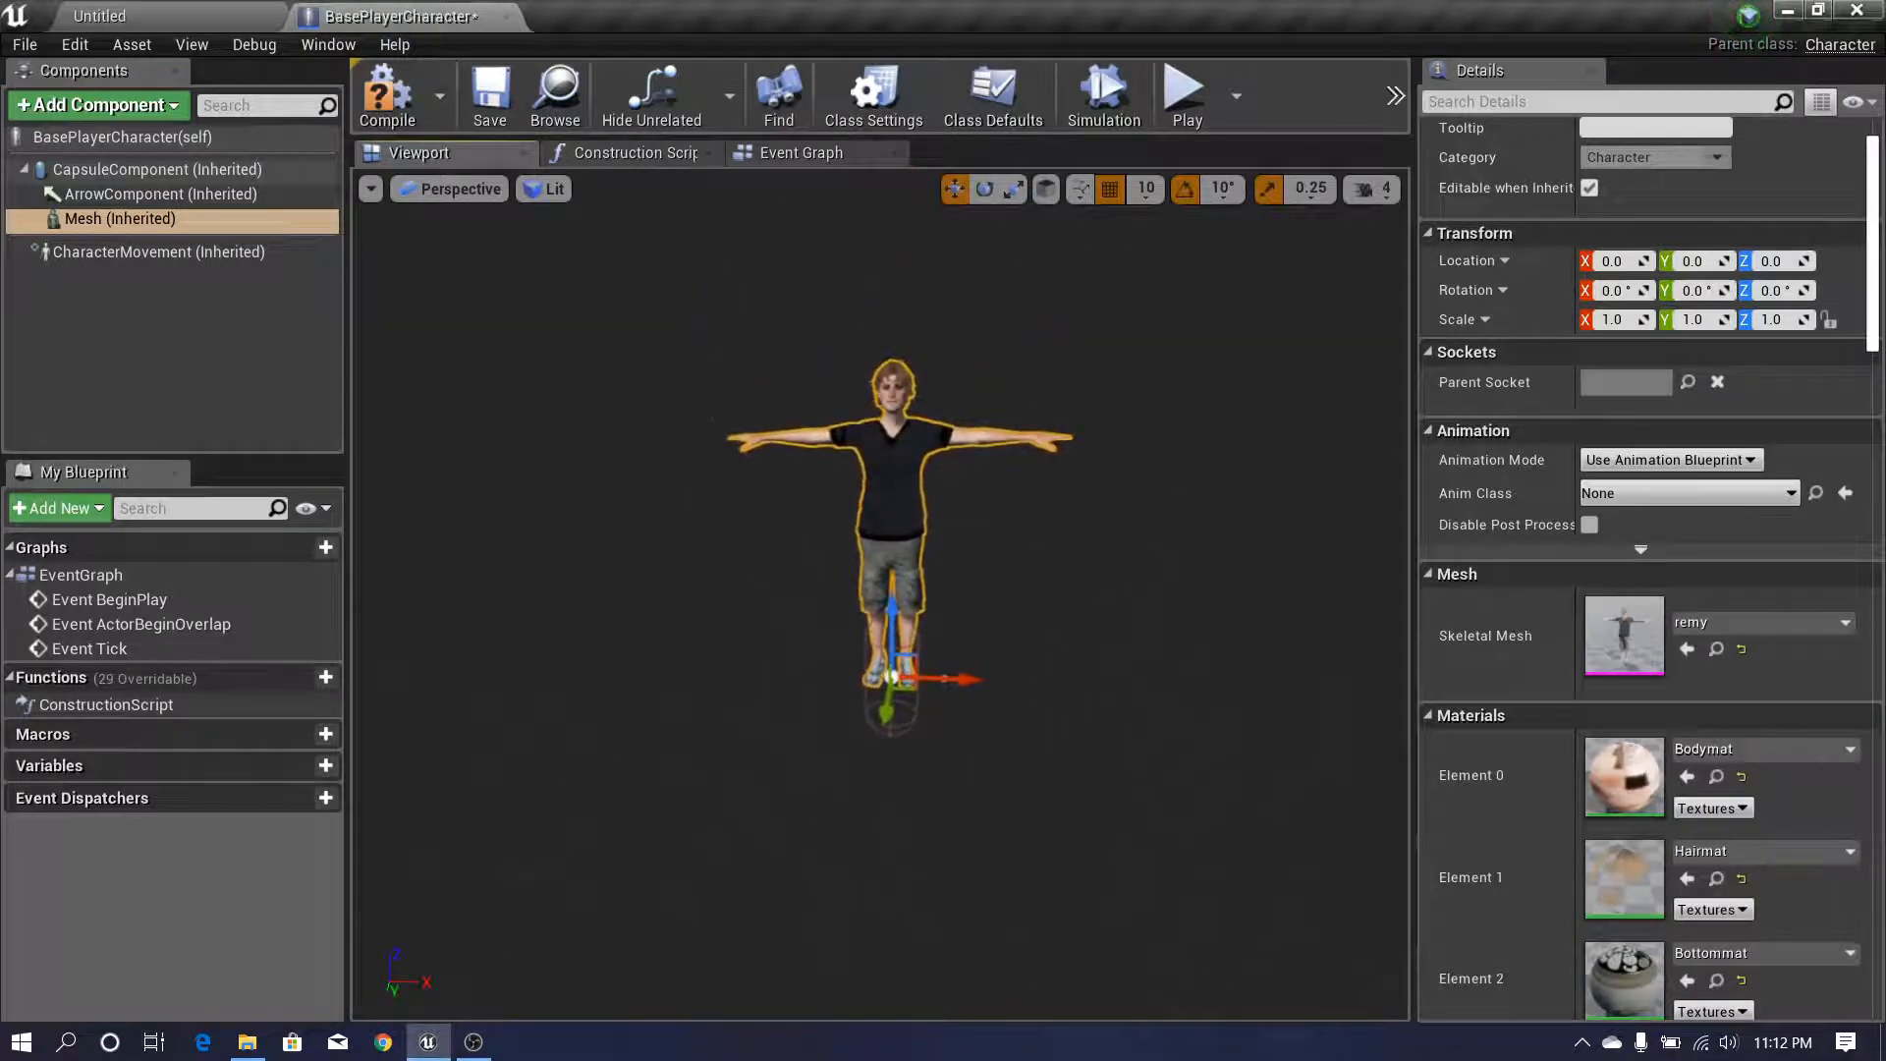
pyautogui.scroll(3, 884, 590)
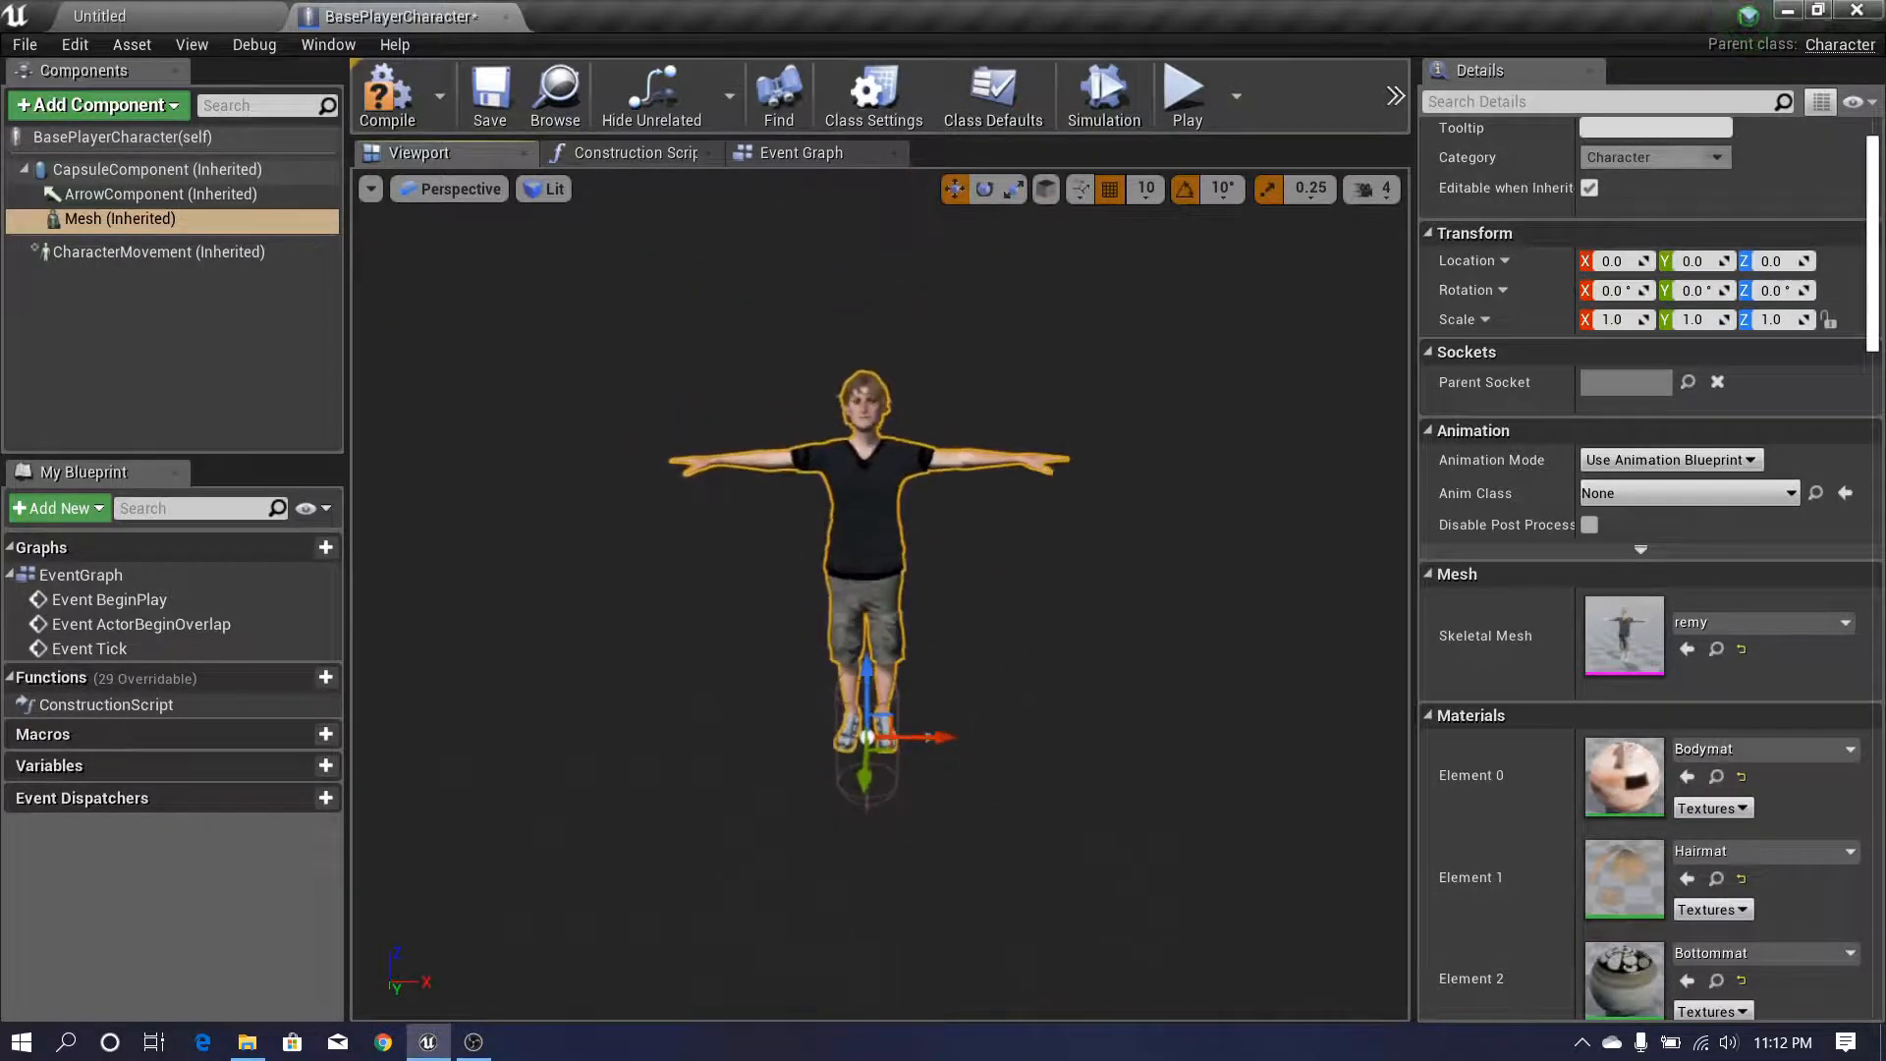
pyautogui.scroll(2, 884, 589)
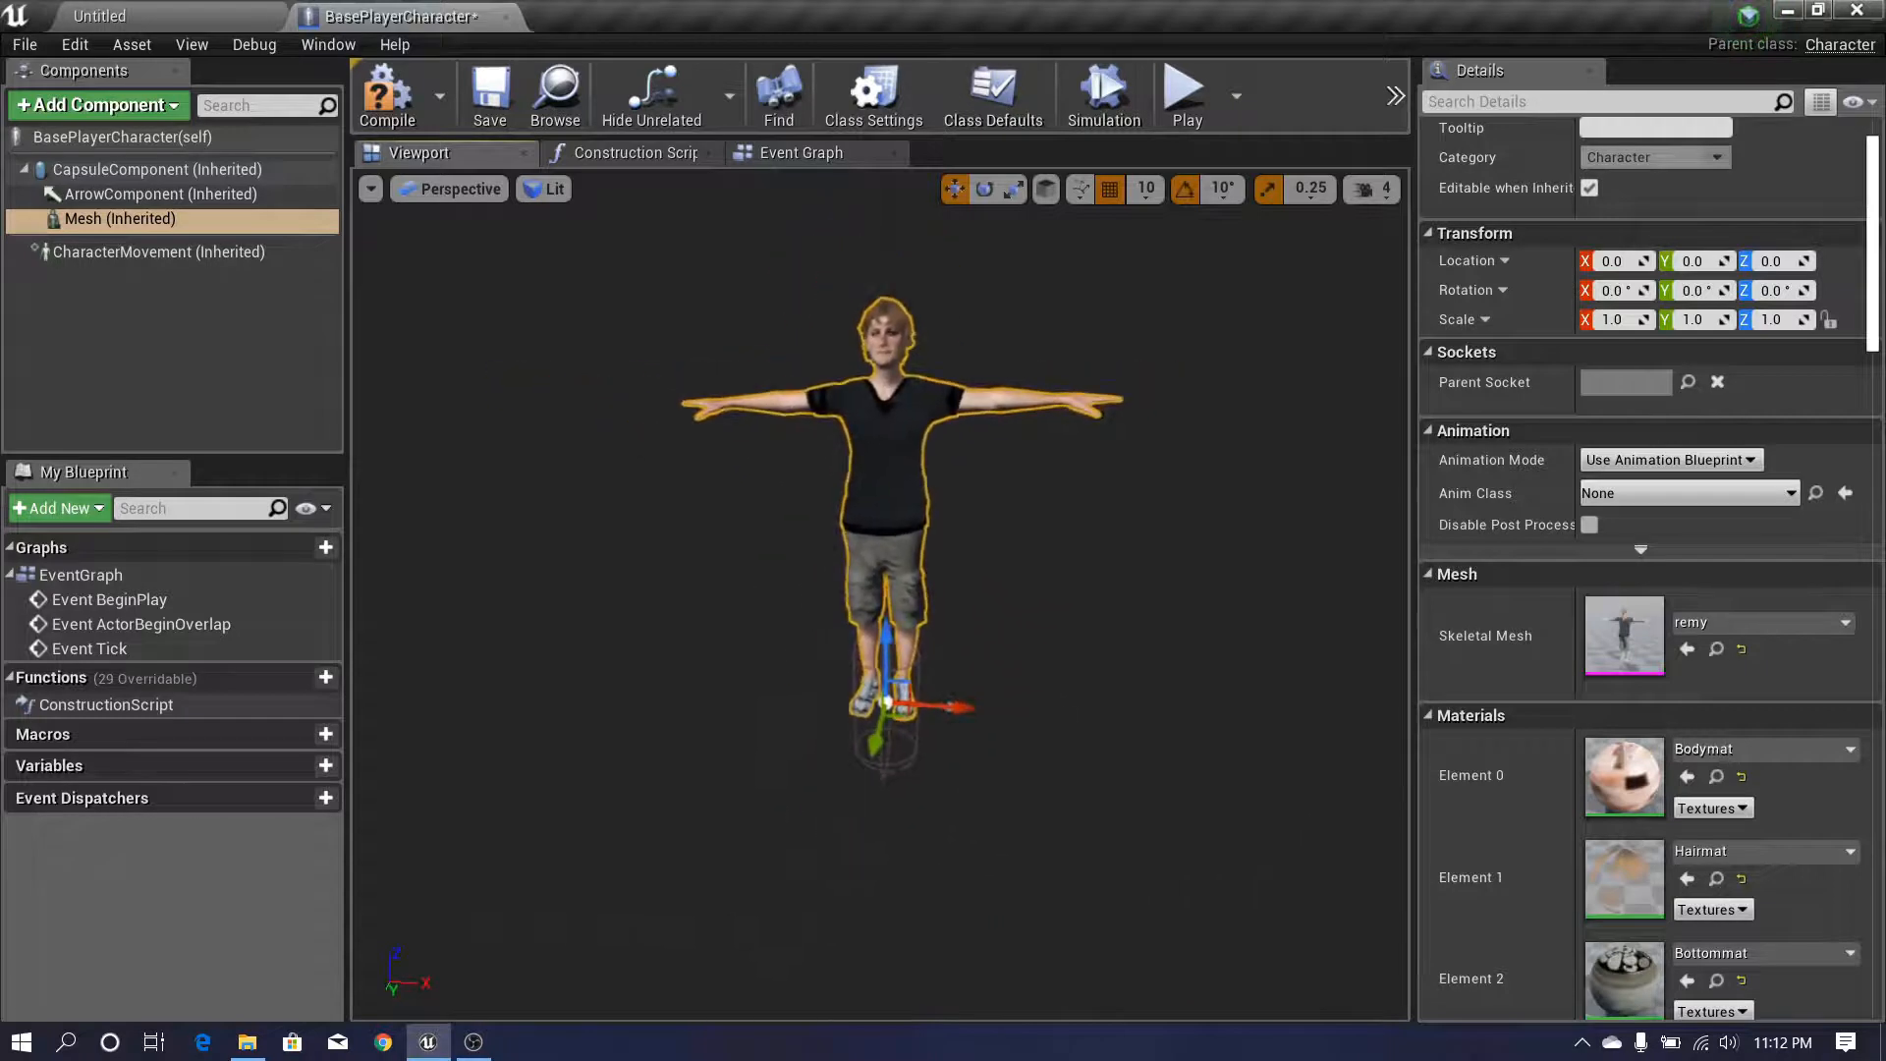
pyautogui.moveTo(884, 589); pyautogui.dragTo(864, 629, button='right')
pyautogui.scroll(3, 884, 590)
pyautogui.scroll(-2, 983, 619)
pyautogui.moveTo(1001, 650); pyautogui.dragTo(513, 553, button='right')
pyautogui.click(105, 177)
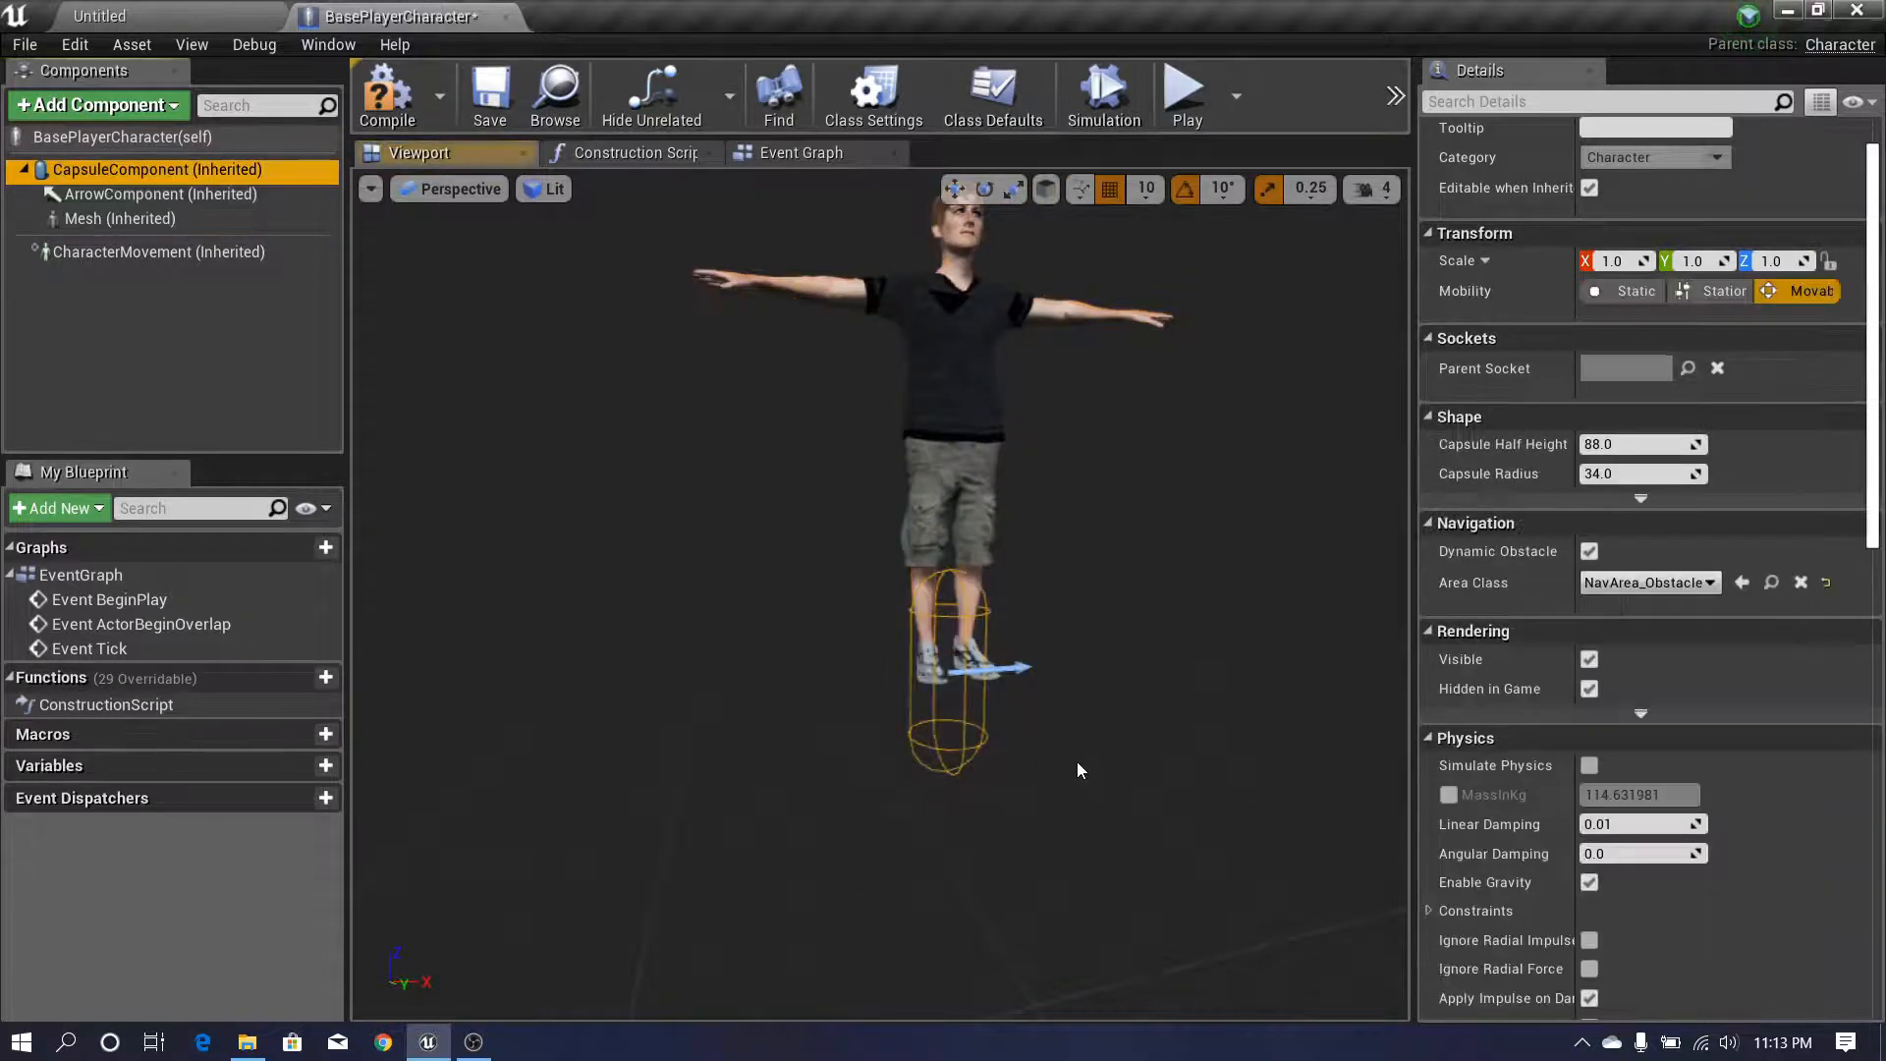
pyautogui.click(123, 220)
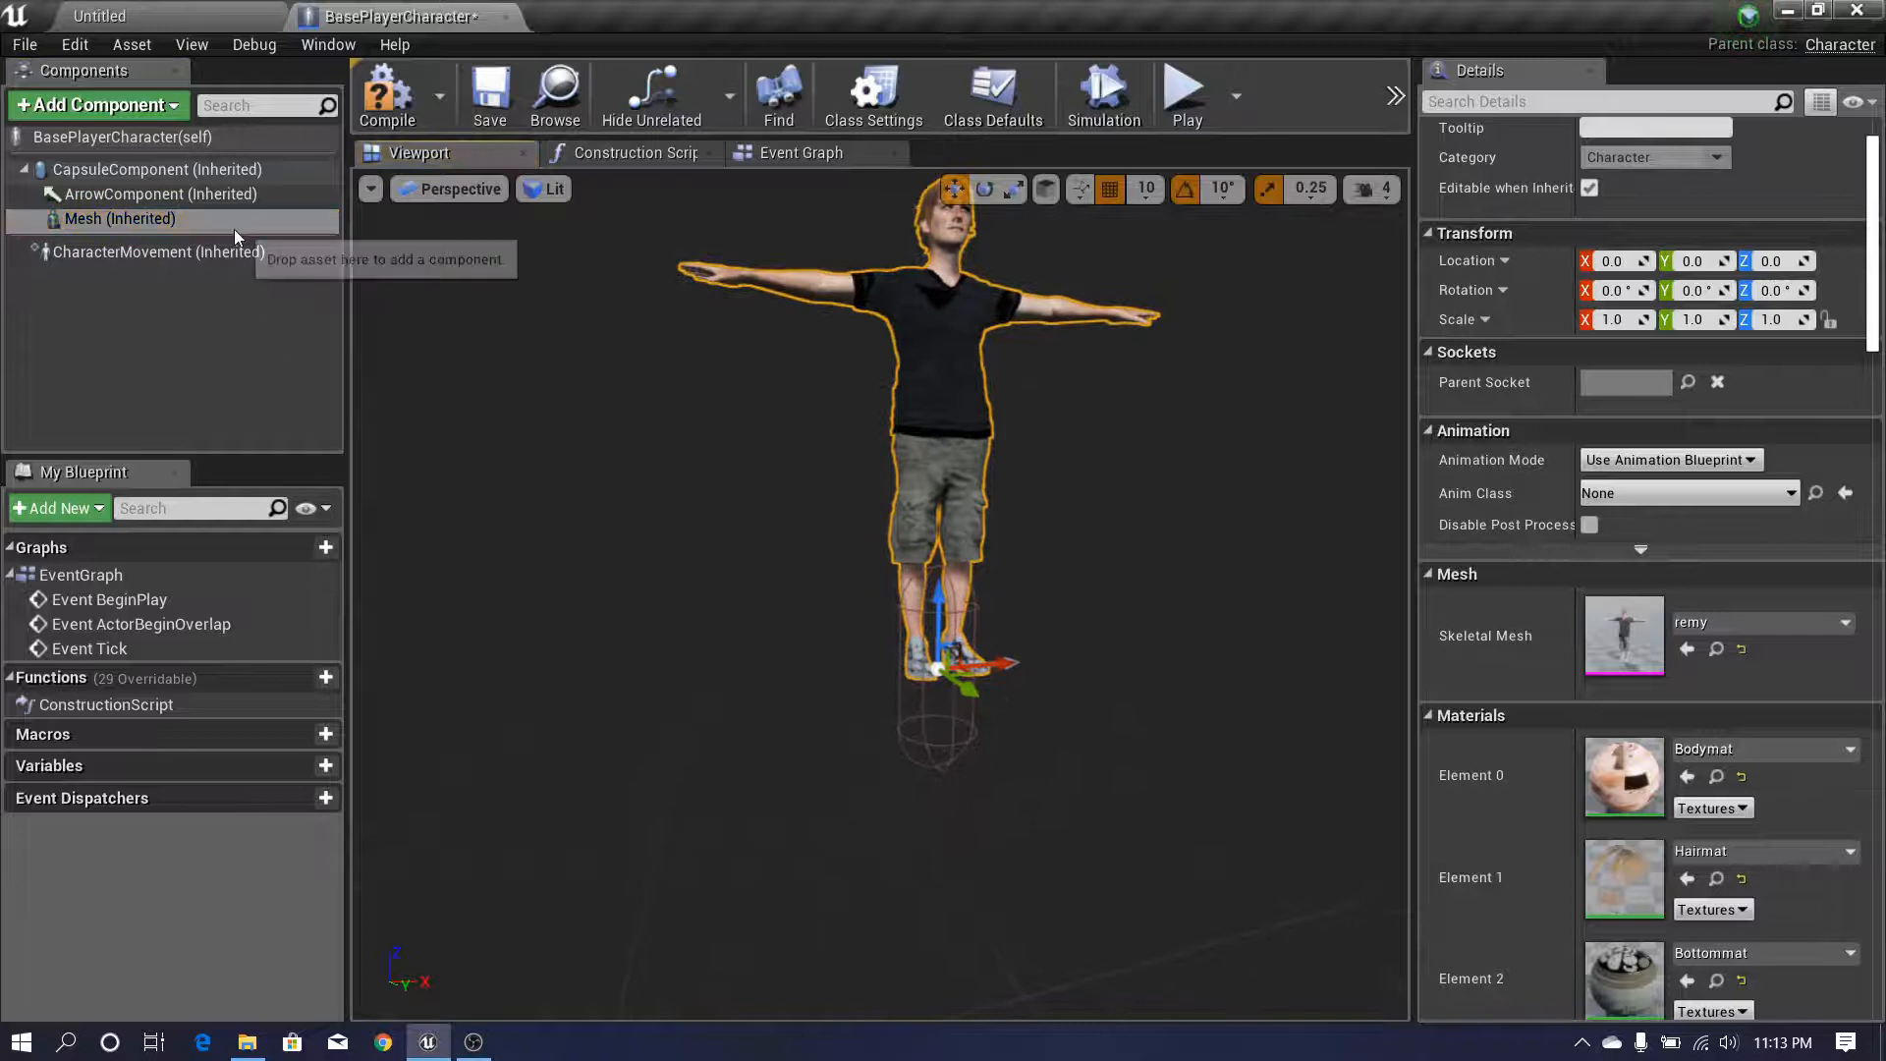
pyautogui.moveTo(704, 448); pyautogui.dragTo(711, 553, button='right')
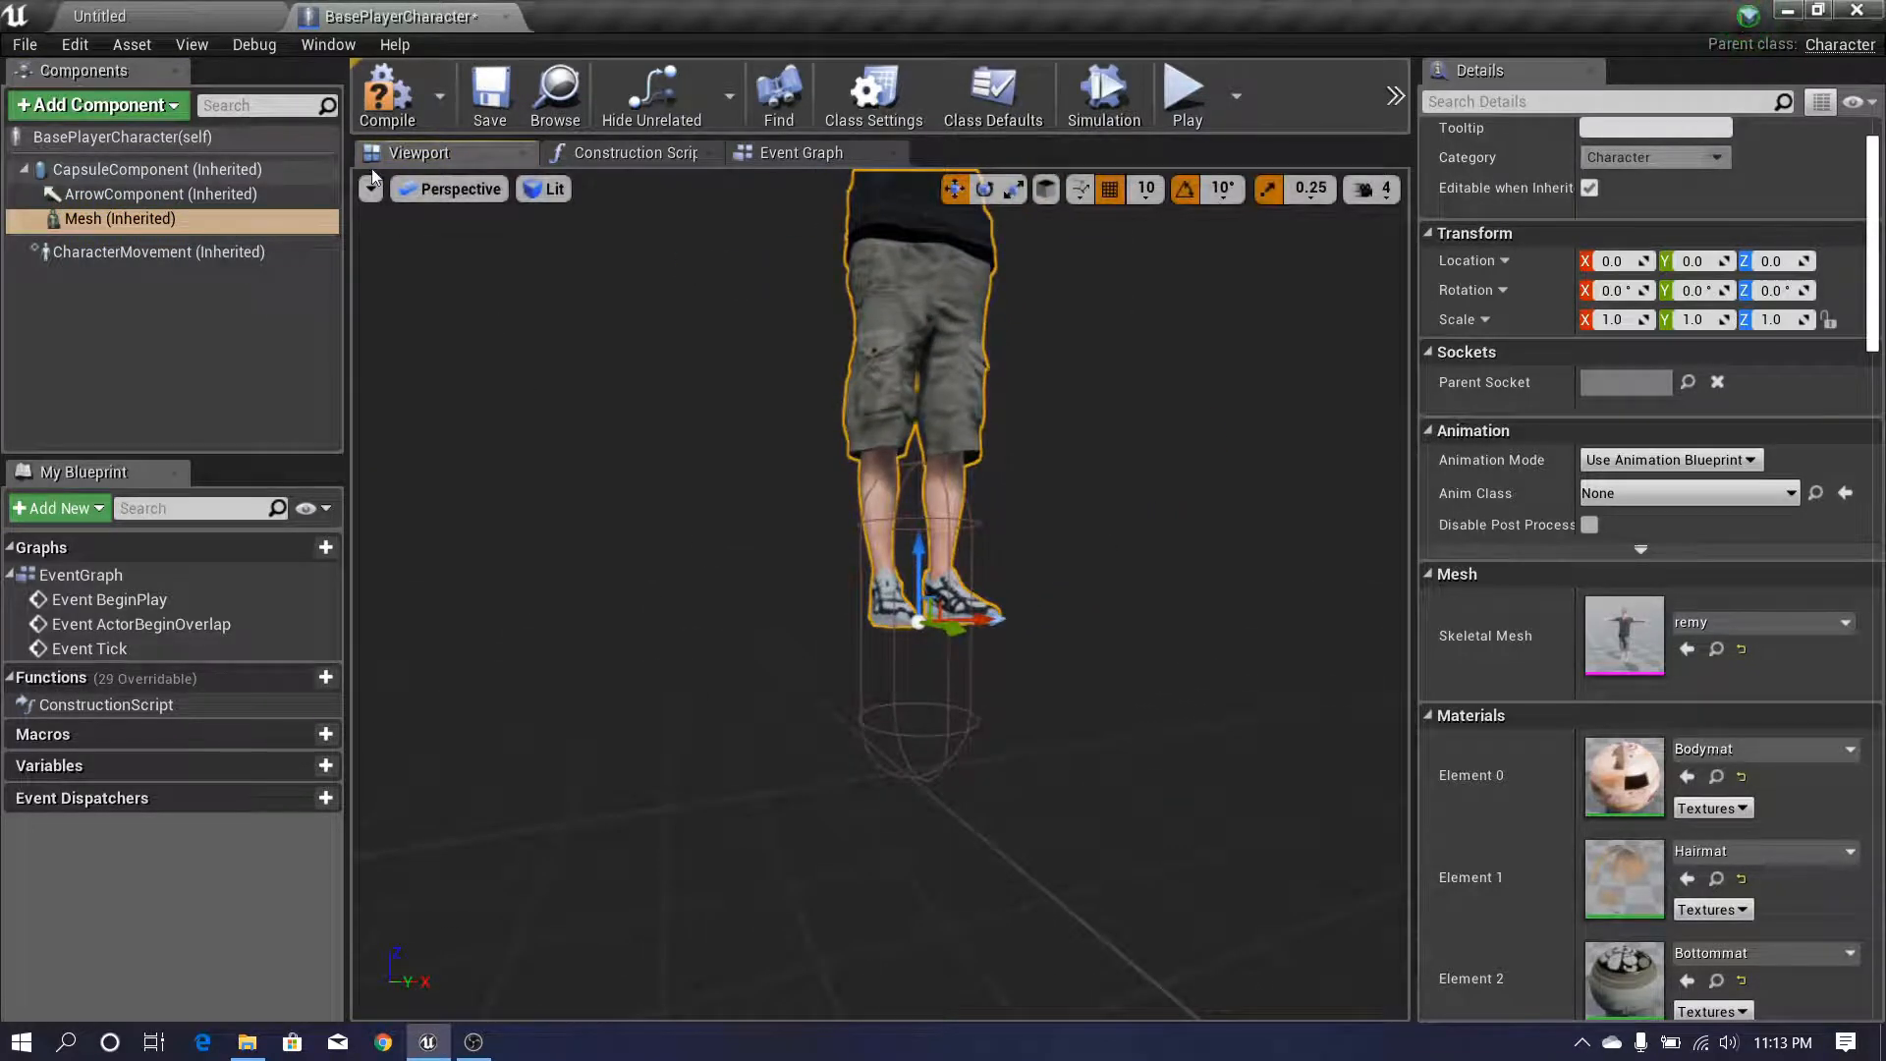
pyautogui.moveTo(761, 634); pyautogui.dragTo(762, 668, button='right')
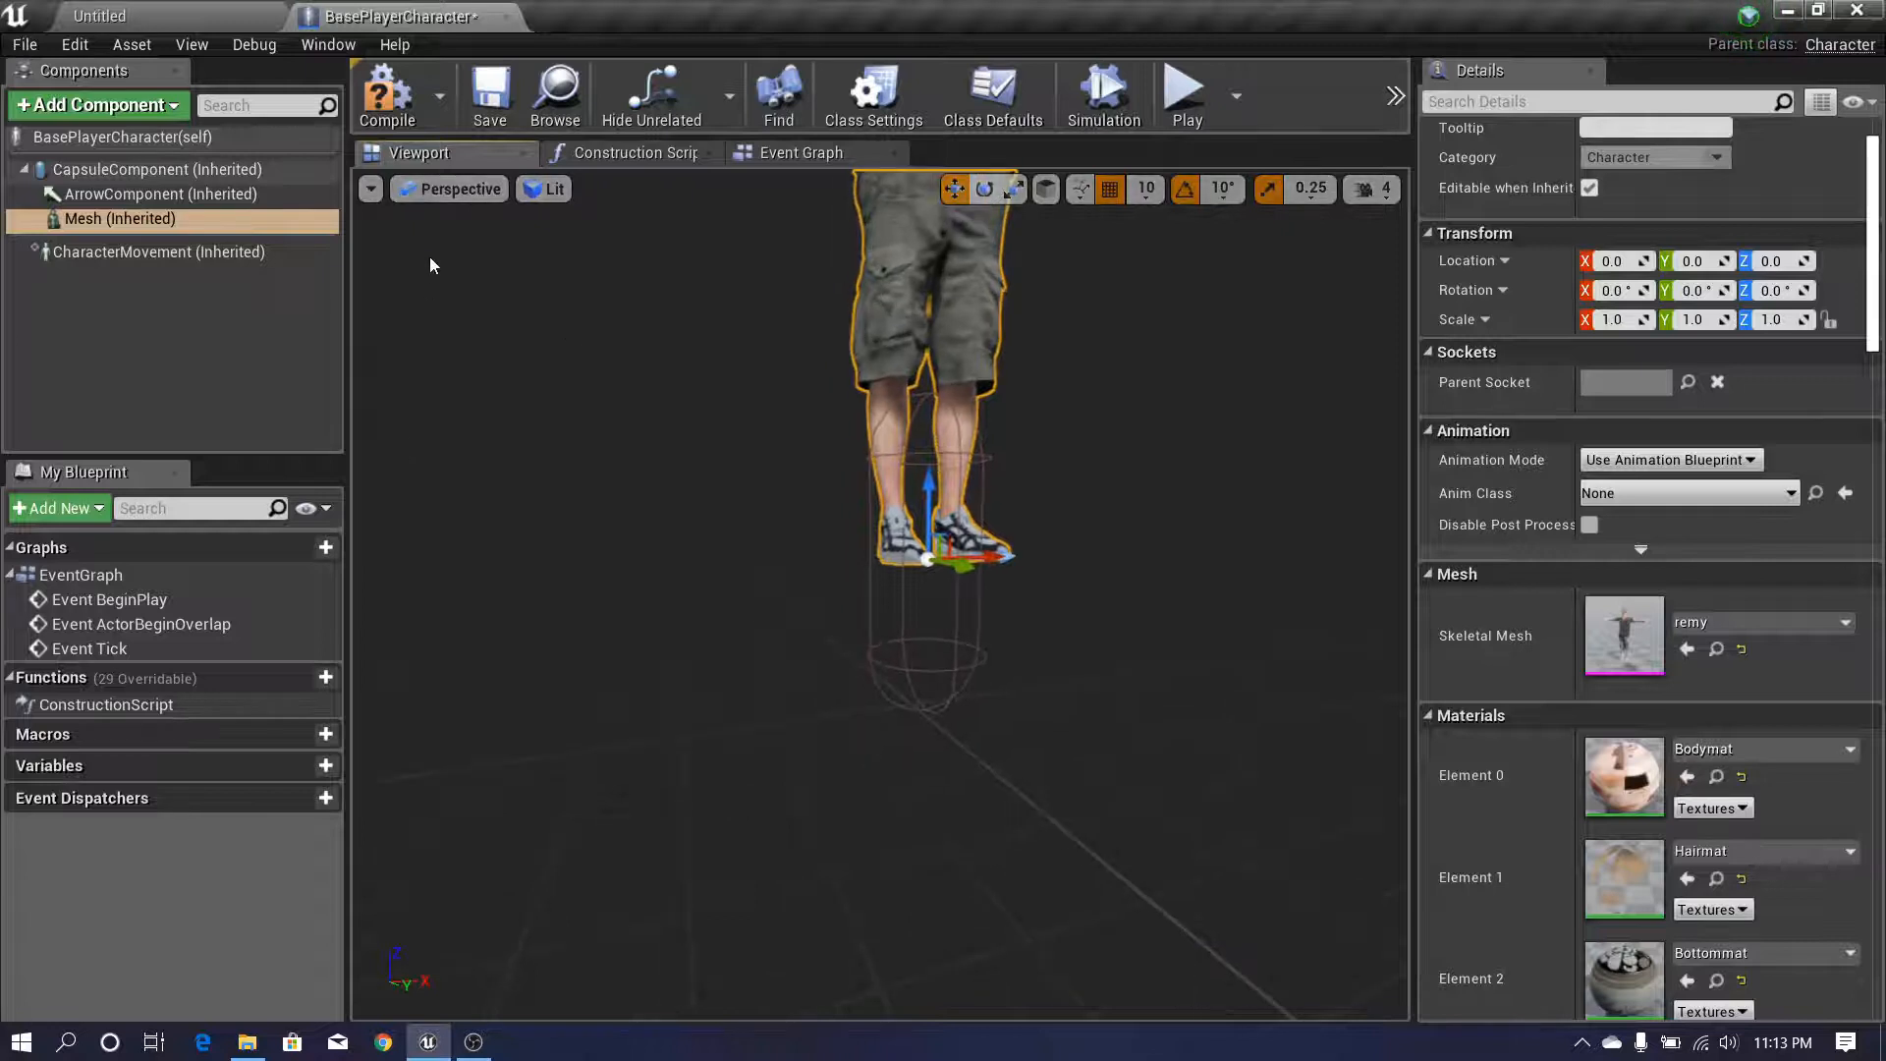
# - Switch the viewport to the Front orthographic view and move the remy mesh down to Z -90 at the capsule's base
pyautogui.click(439, 191)
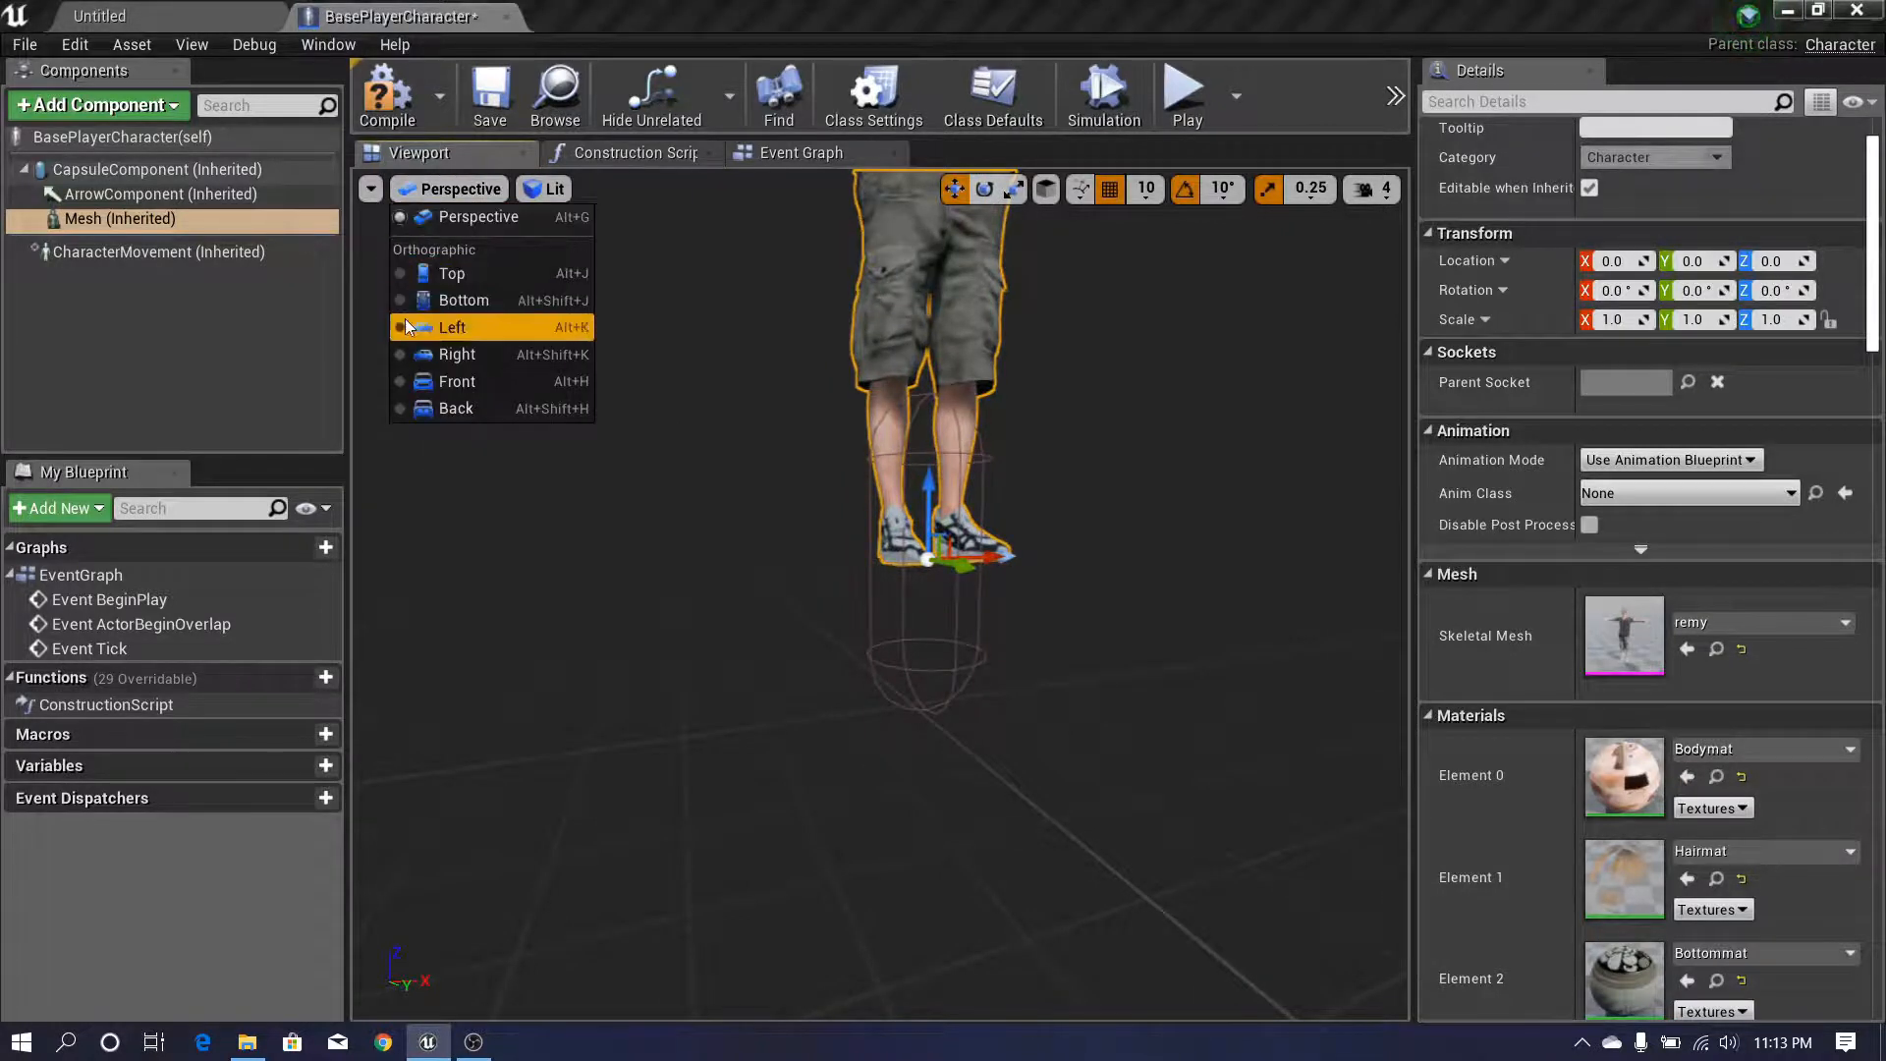
pyautogui.click(416, 380)
pyautogui.scroll(5, 924, 580)
pyautogui.scroll(4, 918, 585)
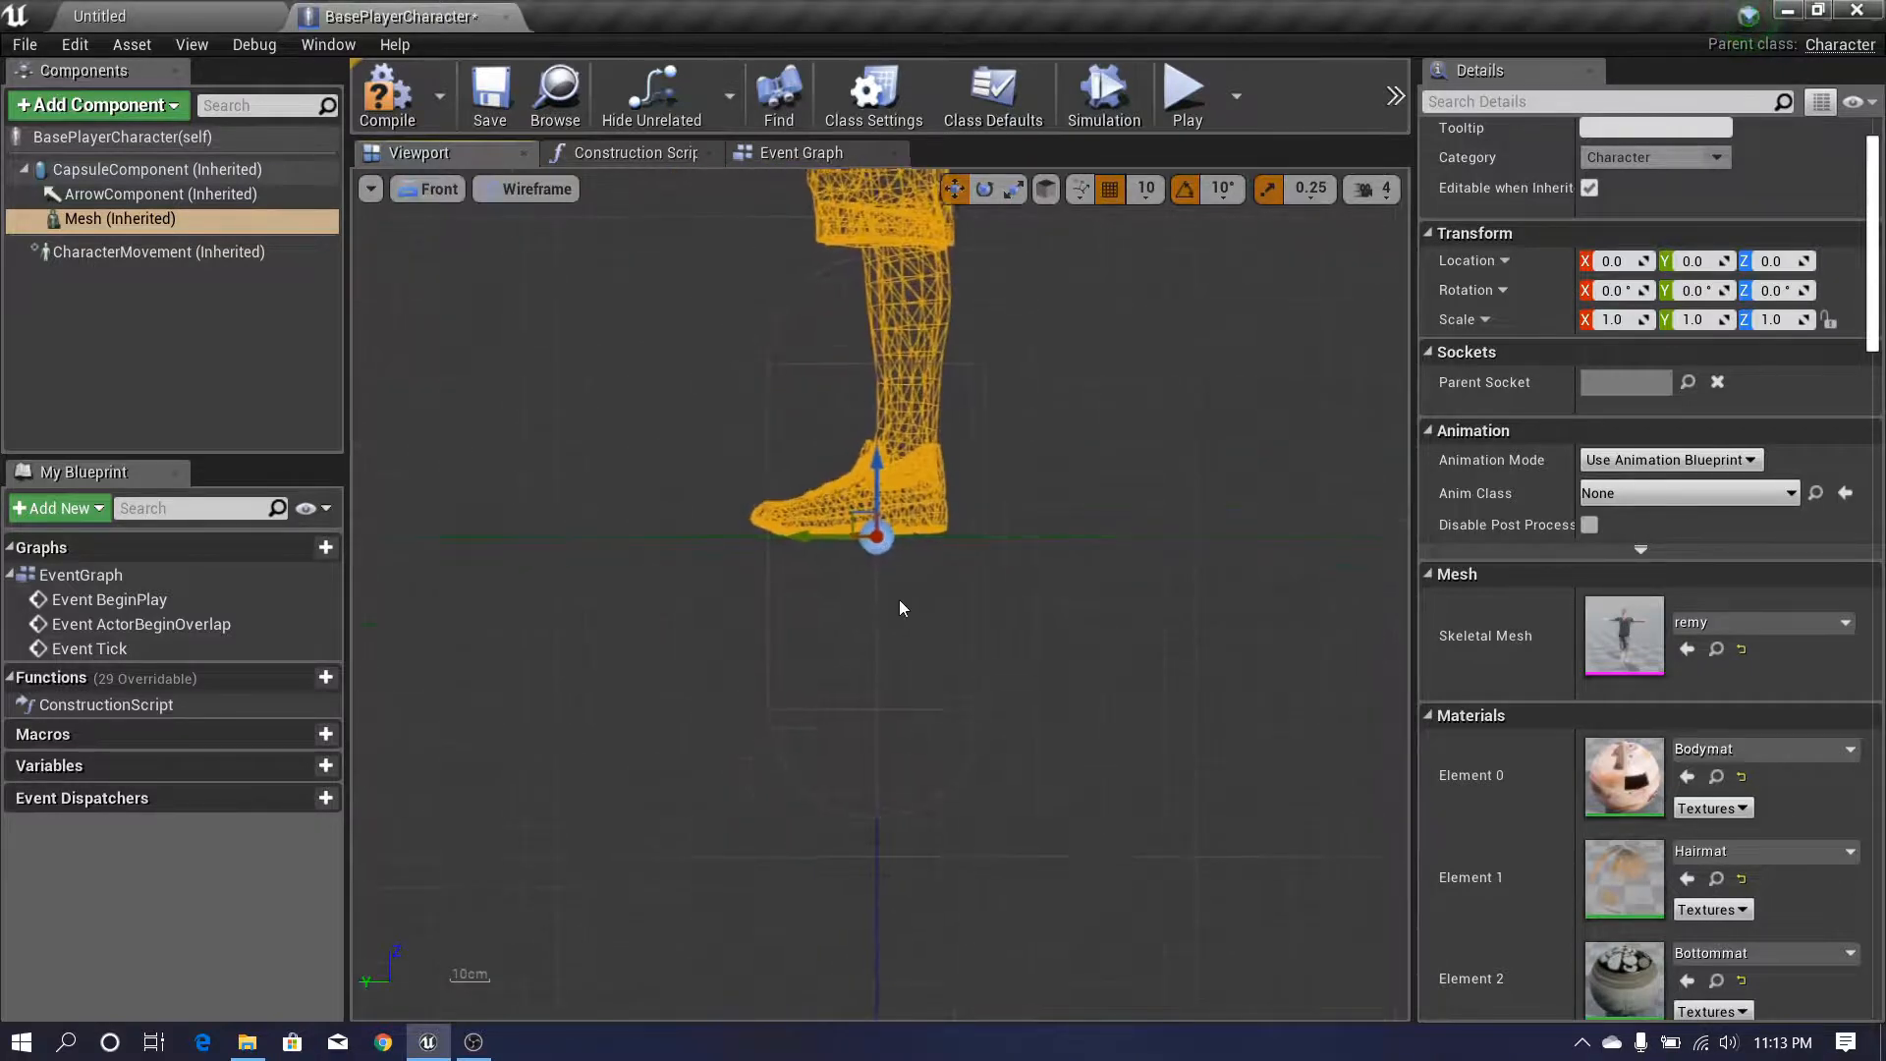
pyautogui.moveTo(899, 599); pyautogui.dragTo(928, 533, button='right')
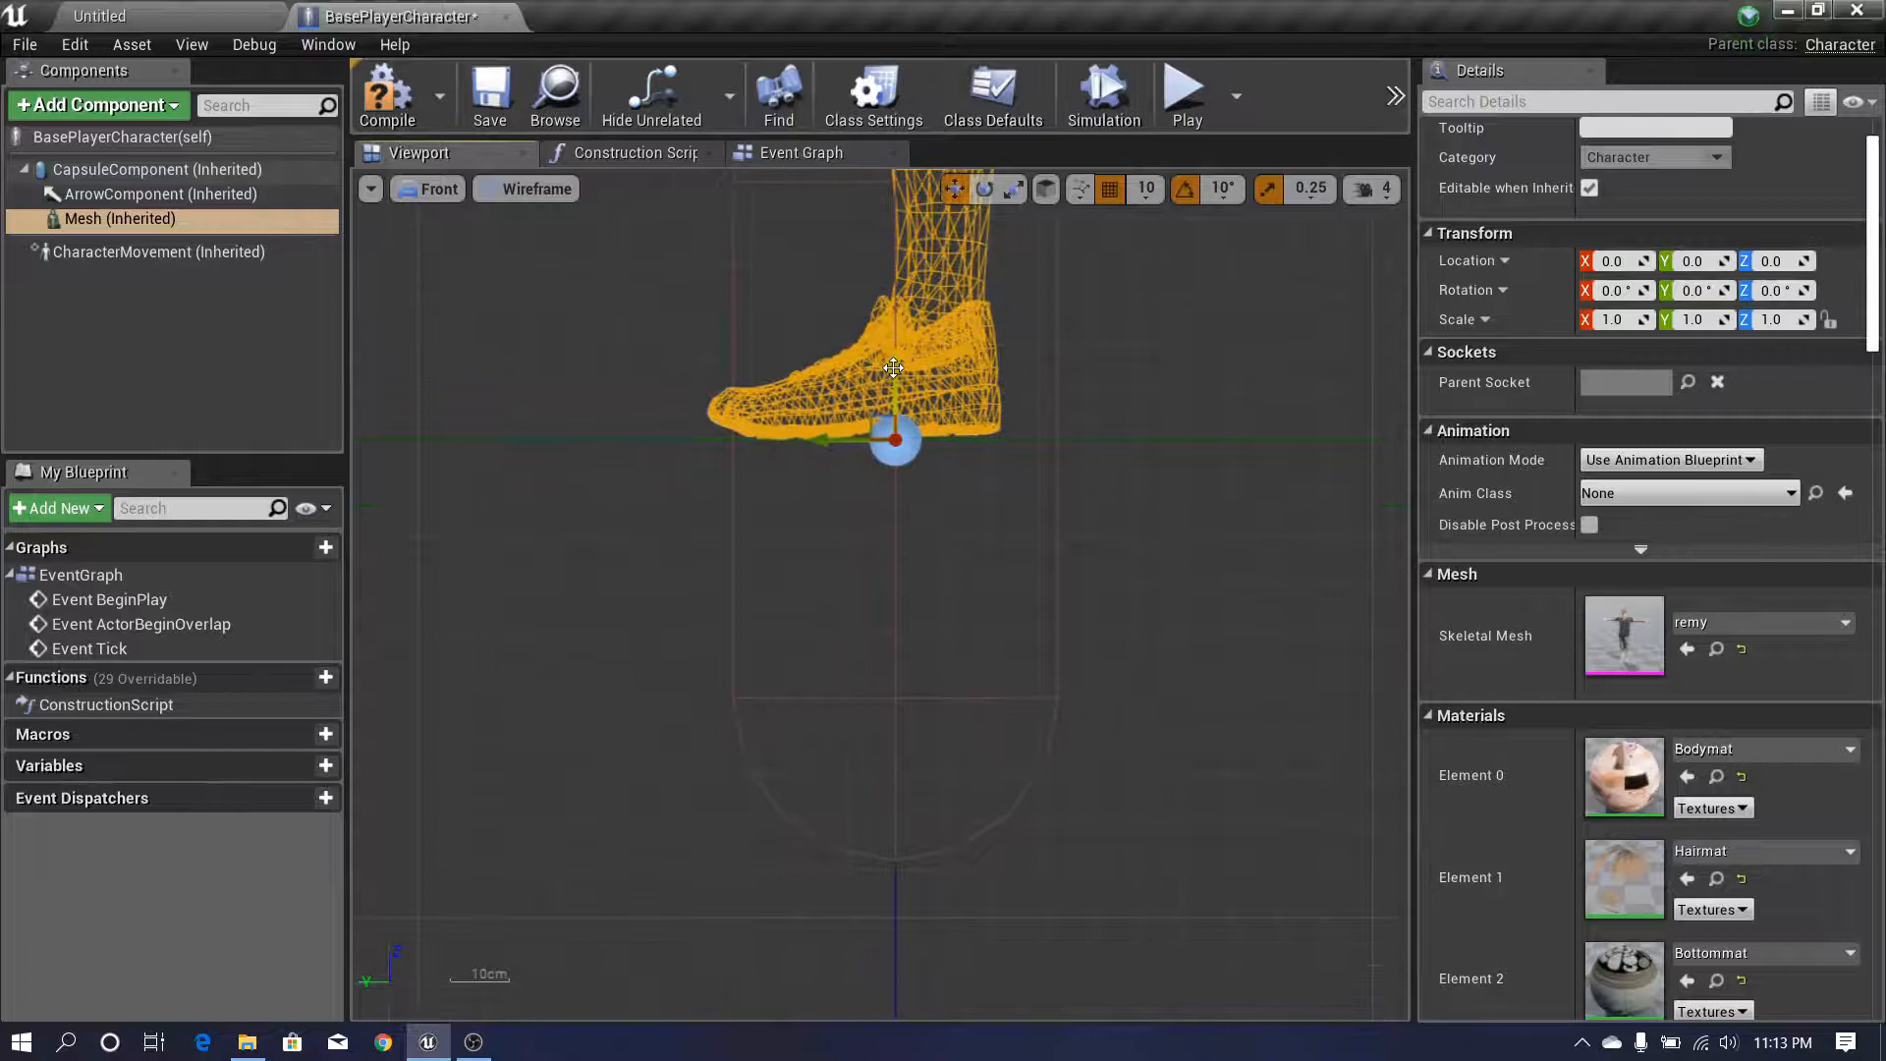
pyautogui.moveTo(891, 377); pyautogui.dragTo(874, 778)
pyautogui.scroll(-8, 869, 785)
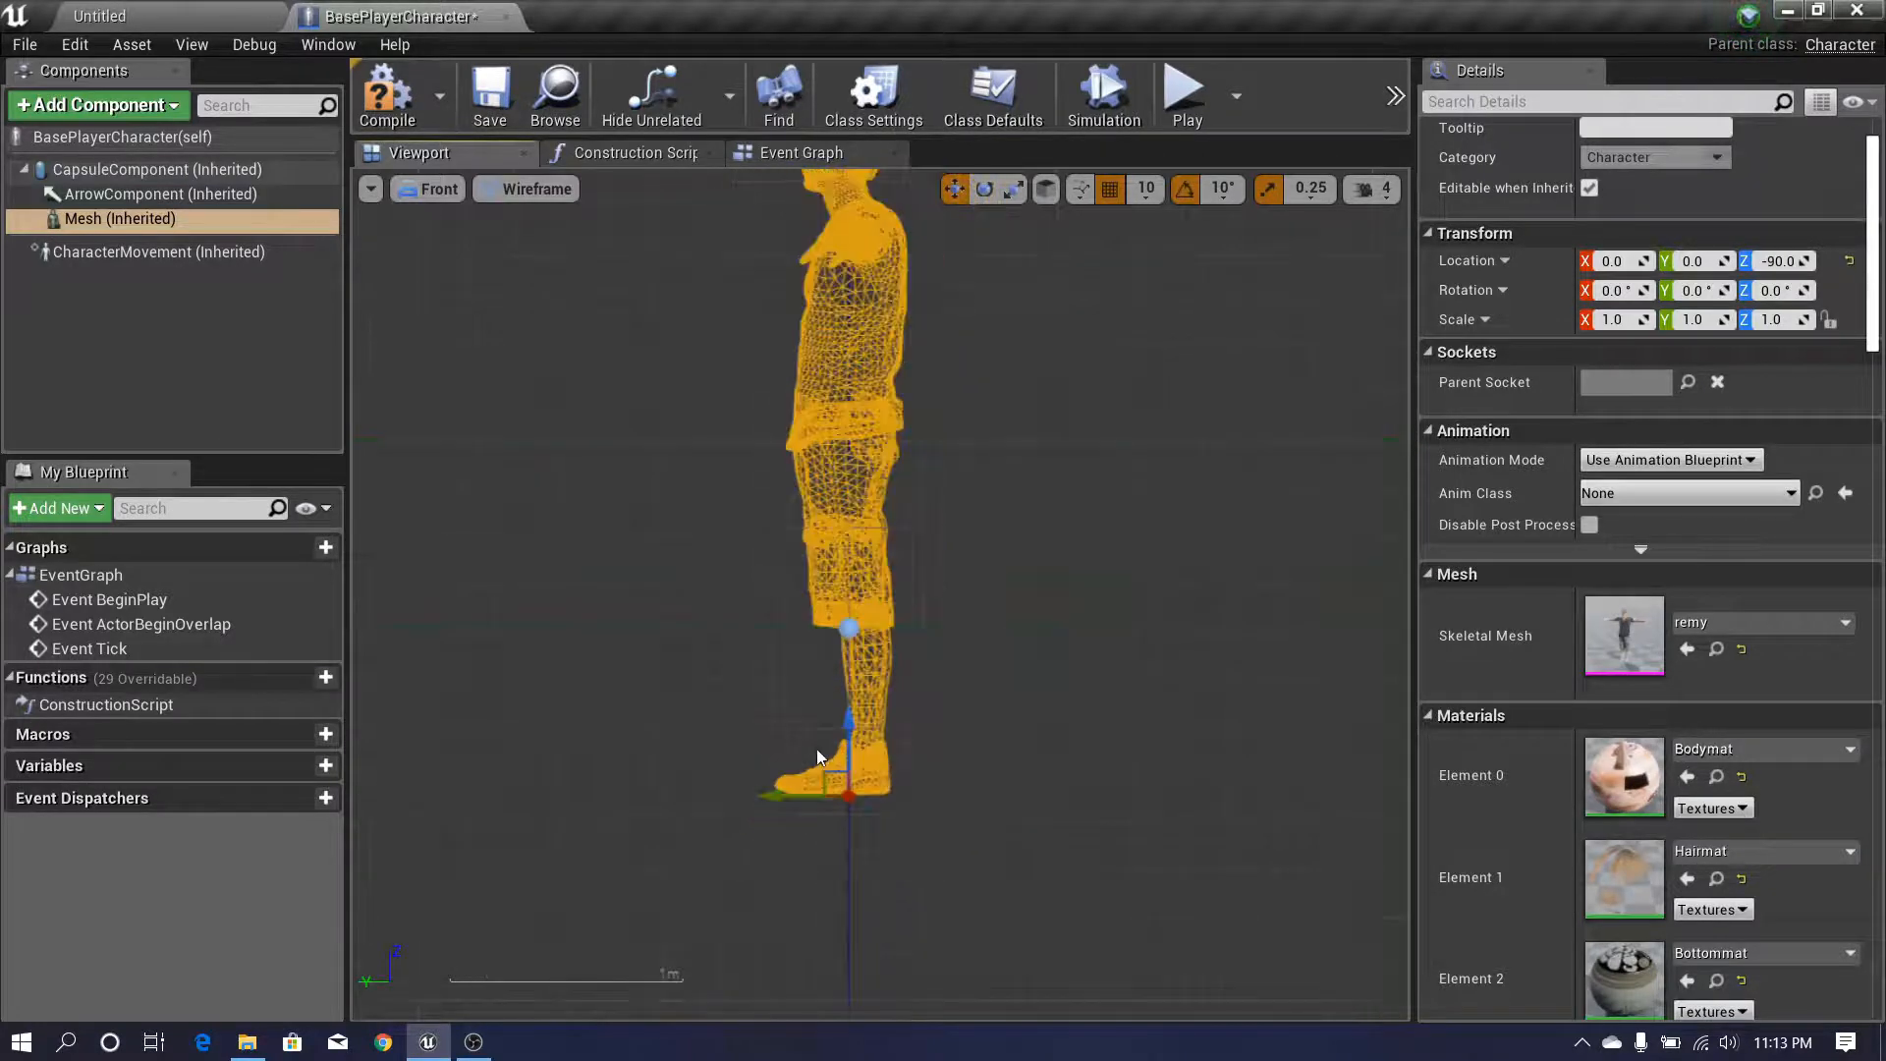
# - Examine the mesh's height and body proportions against the capsule outline in the Front wireframe view
pyautogui.scroll(3, 806, 681)
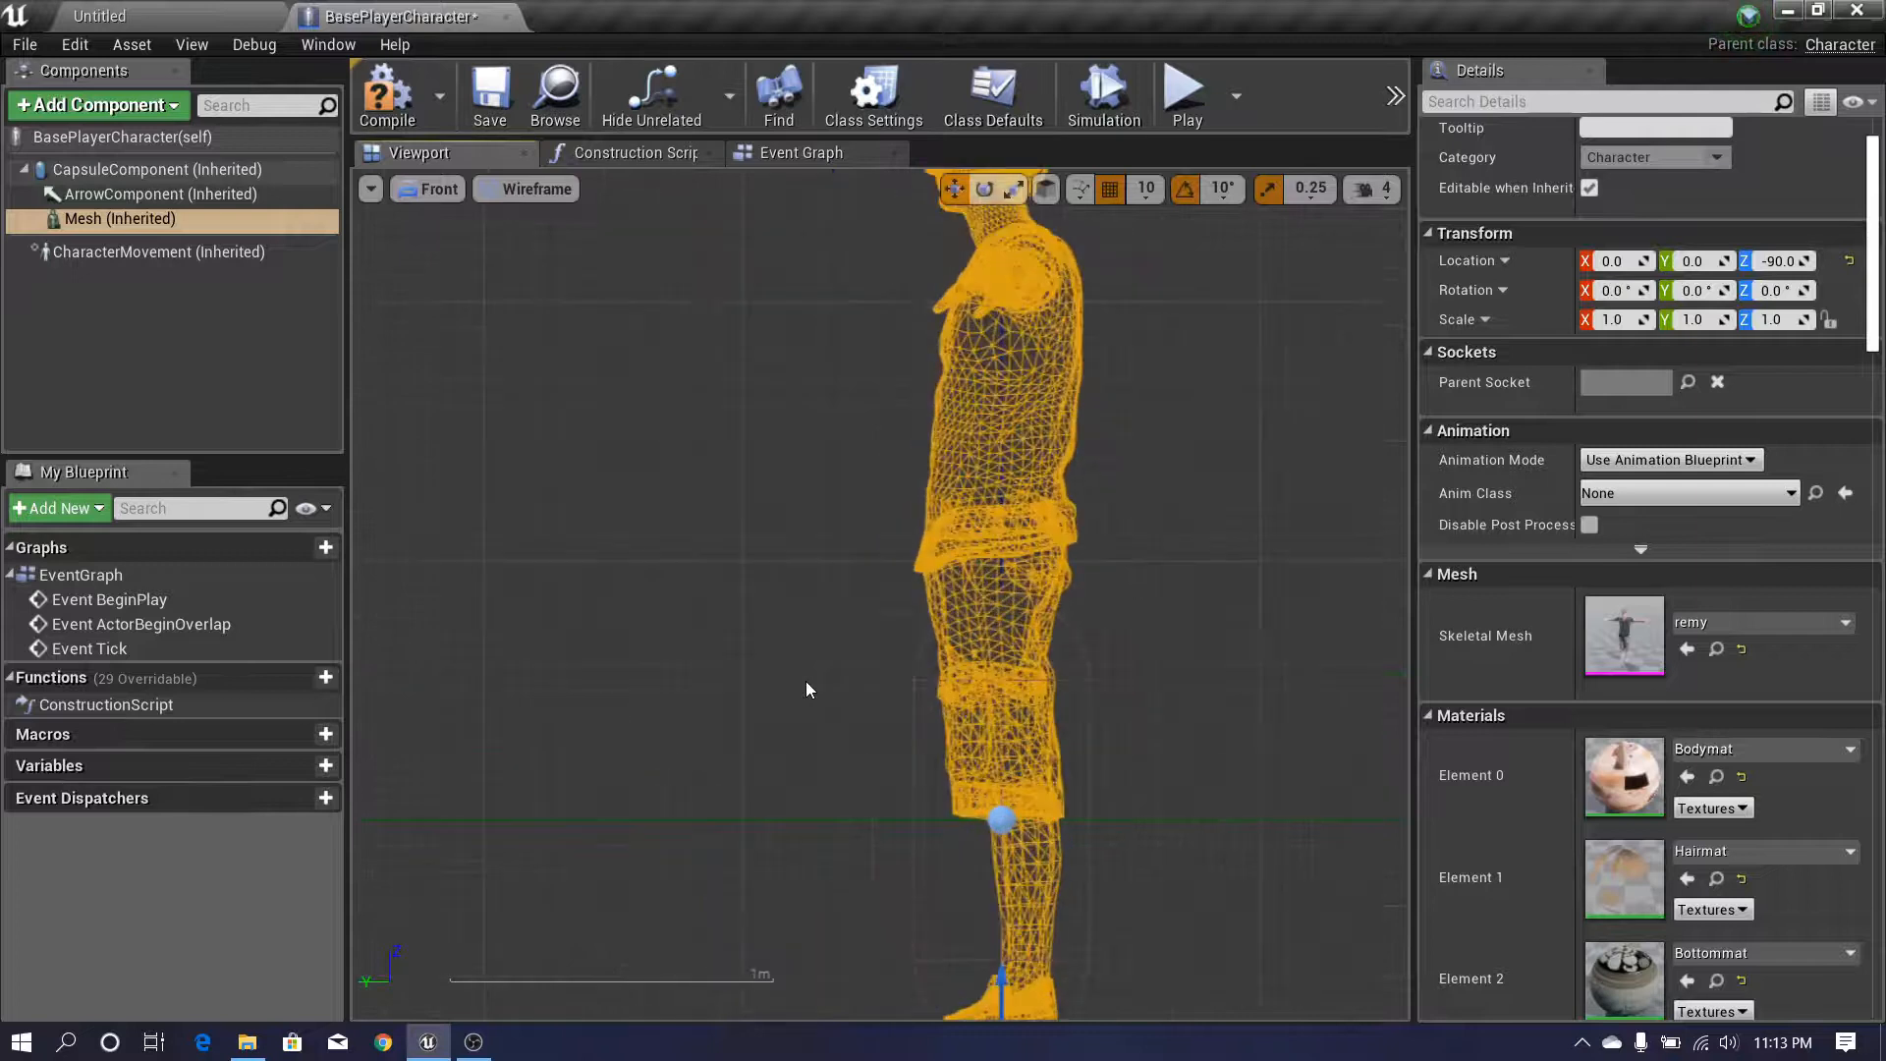
pyautogui.moveTo(805, 681); pyautogui.dragTo(764, 727, button='right')
pyautogui.scroll(-3, 763, 727)
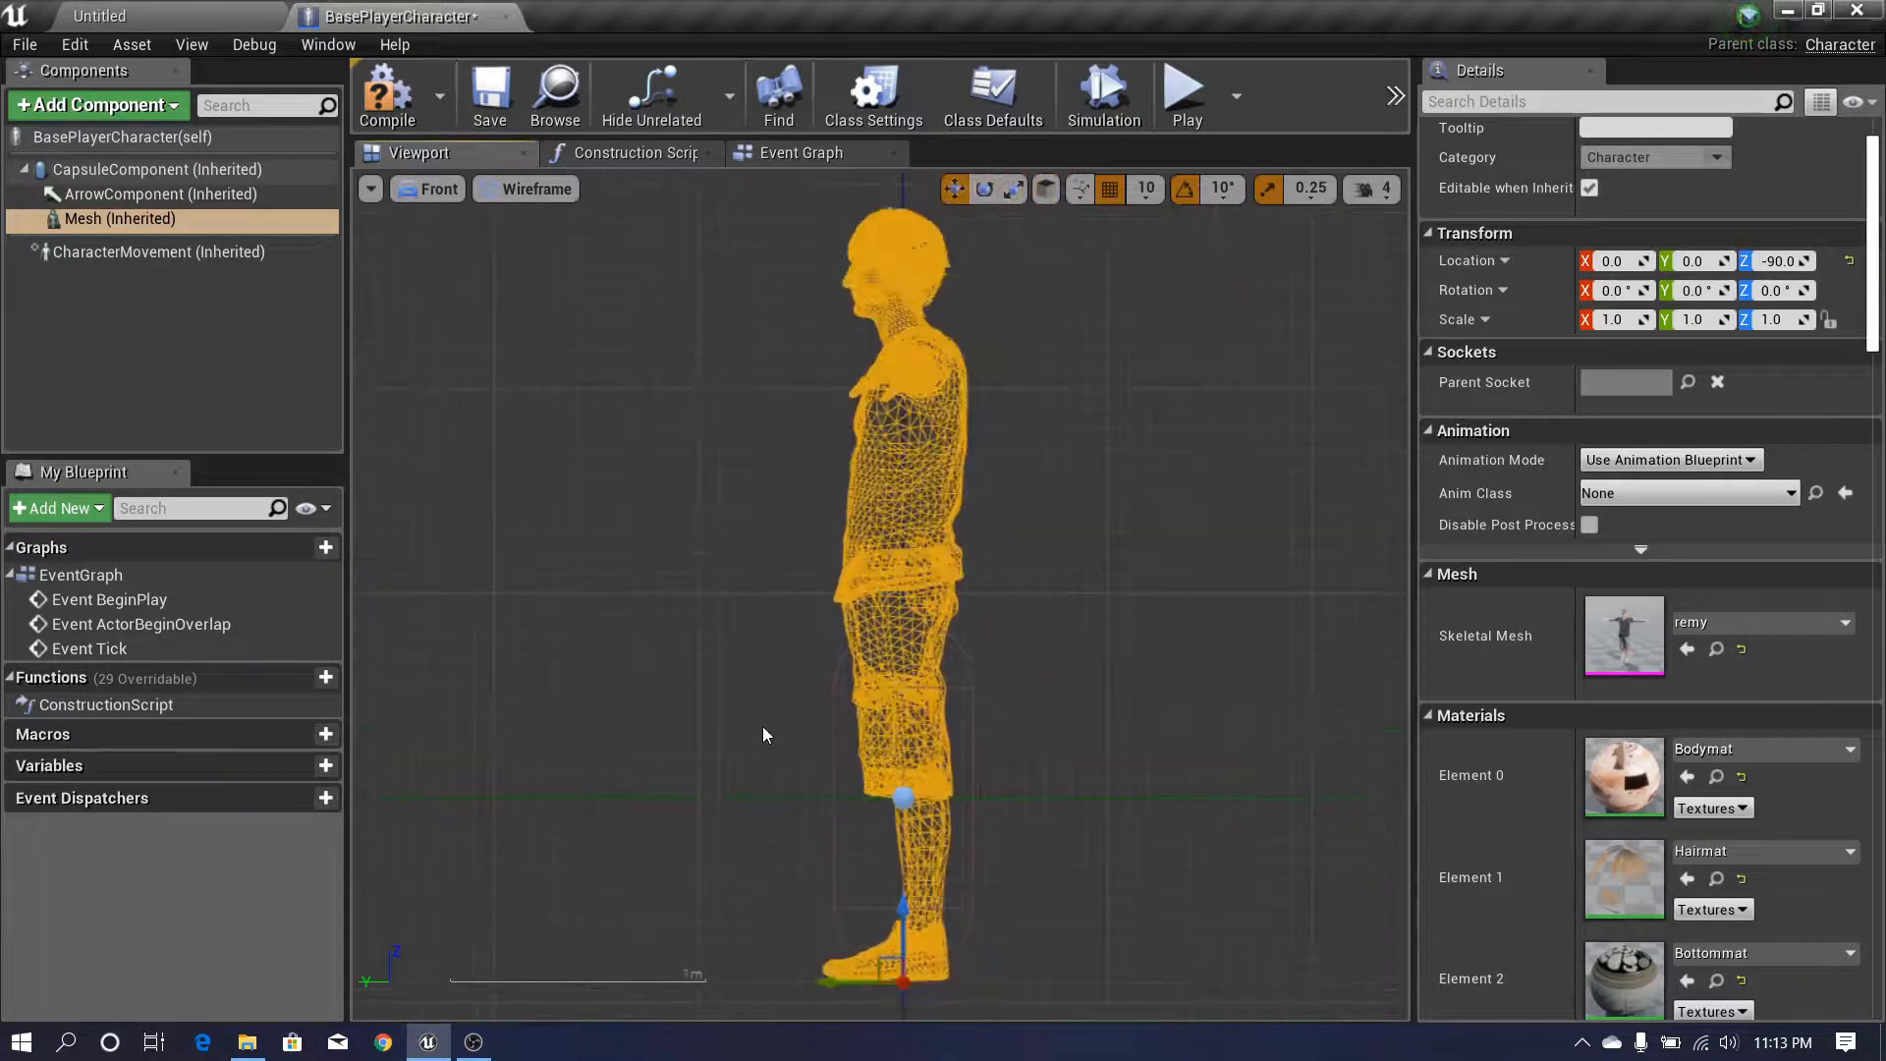
pyautogui.scroll(1, 746, 623)
pyautogui.scroll(2, 868, 550)
pyautogui.scroll(-1, 868, 550)
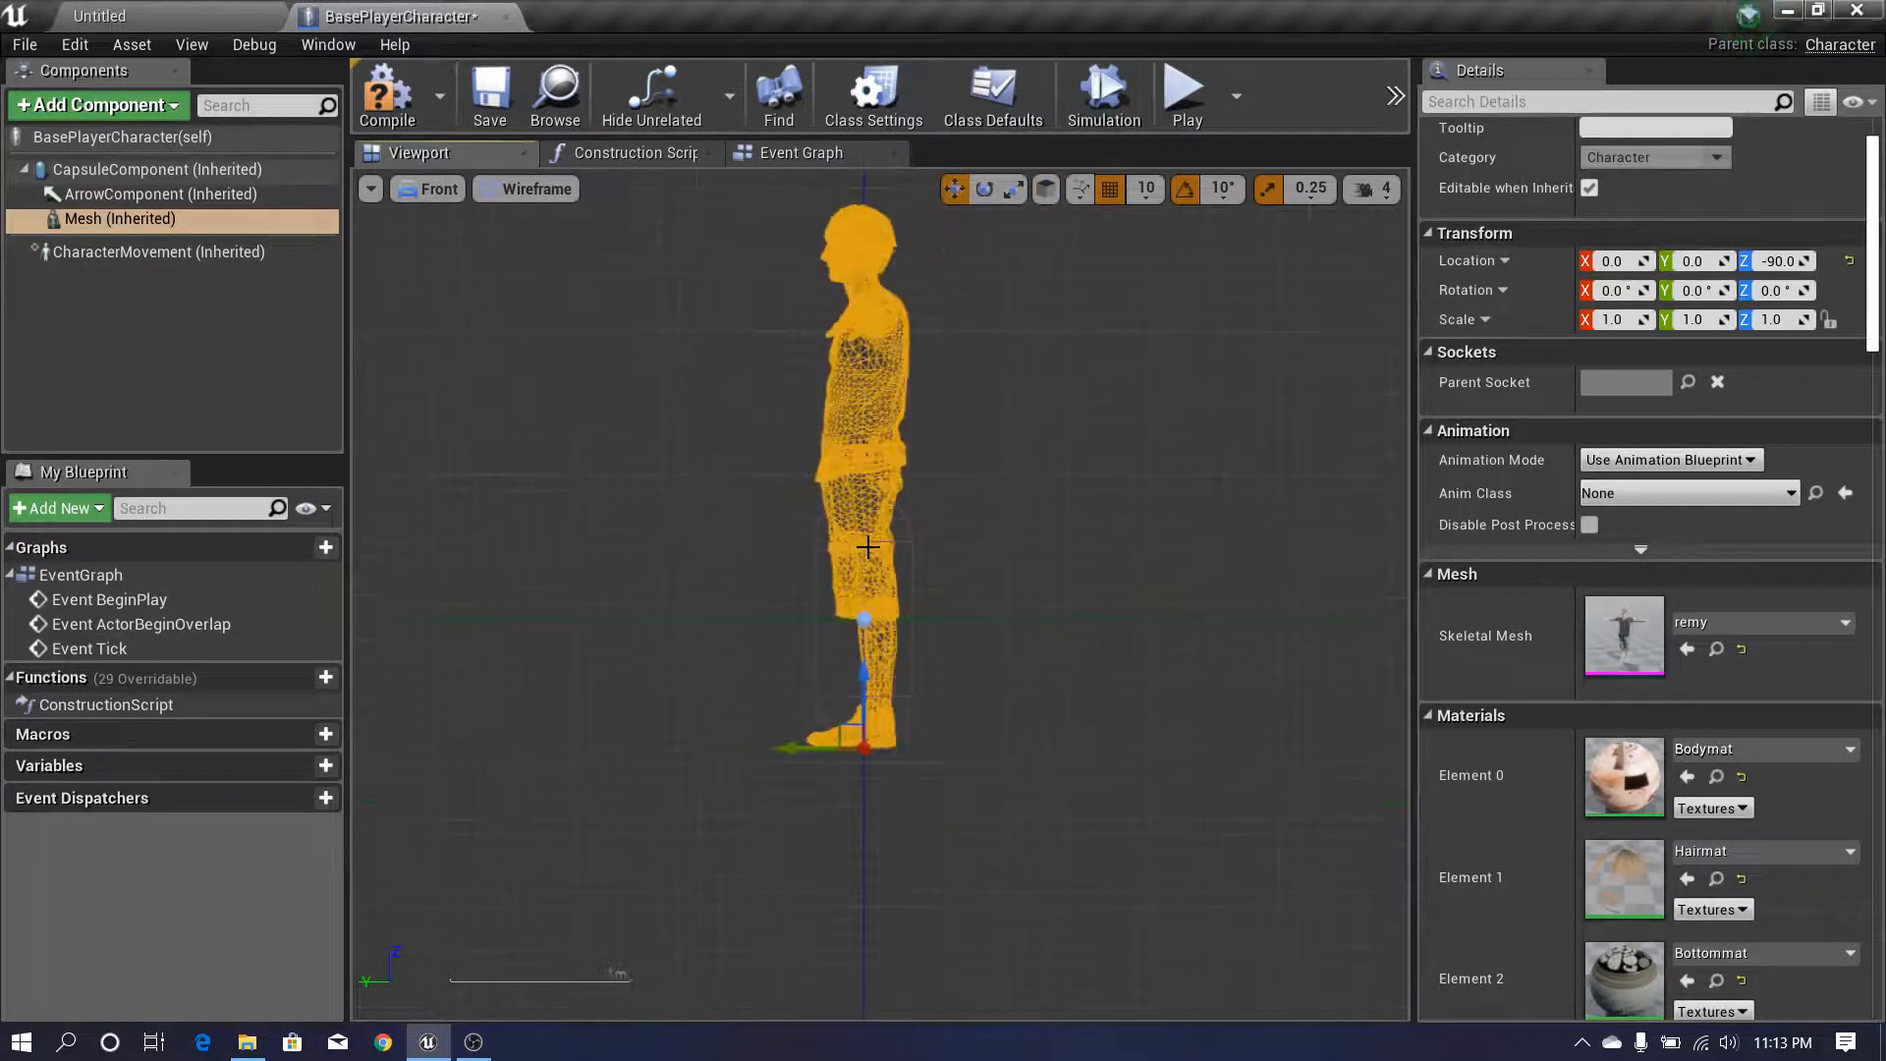
pyautogui.moveTo(891, 559); pyautogui.dragTo(835, 708, button='right')
pyautogui.scroll(2, 790, 872)
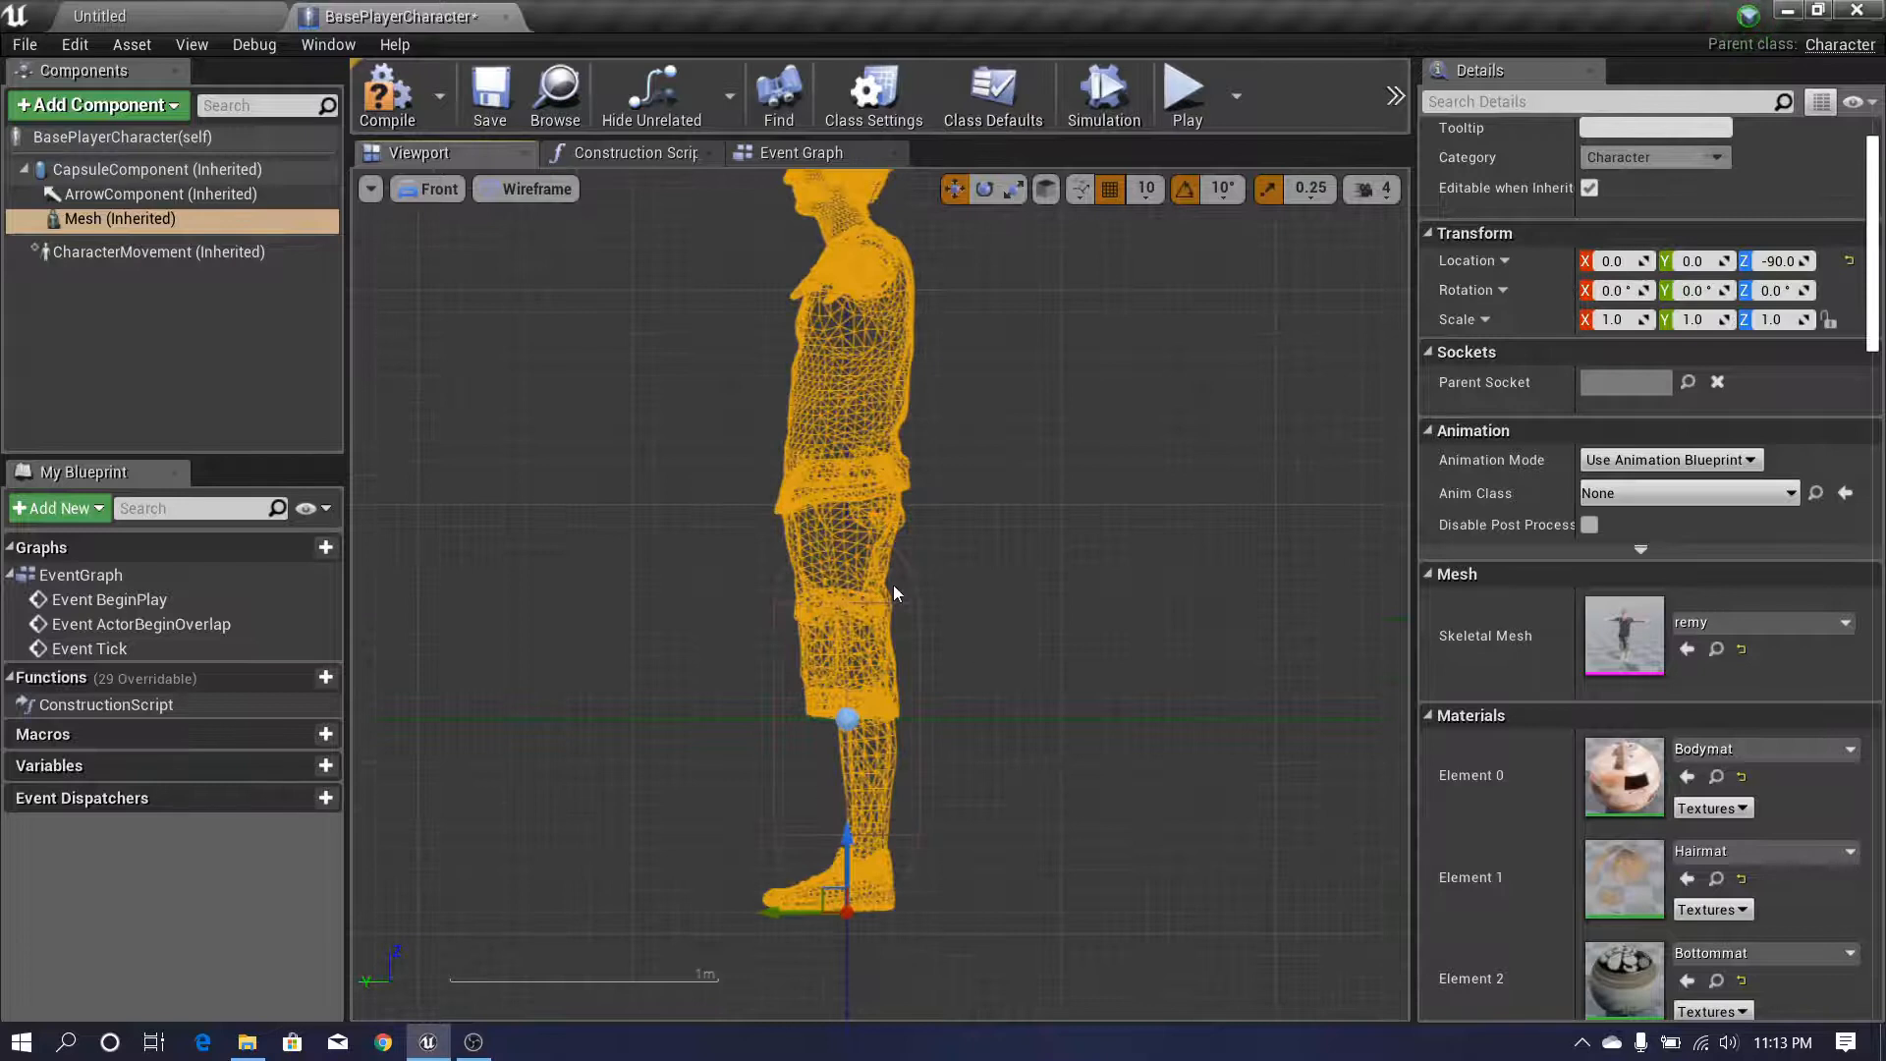
pyautogui.scroll(-1, 713, 581)
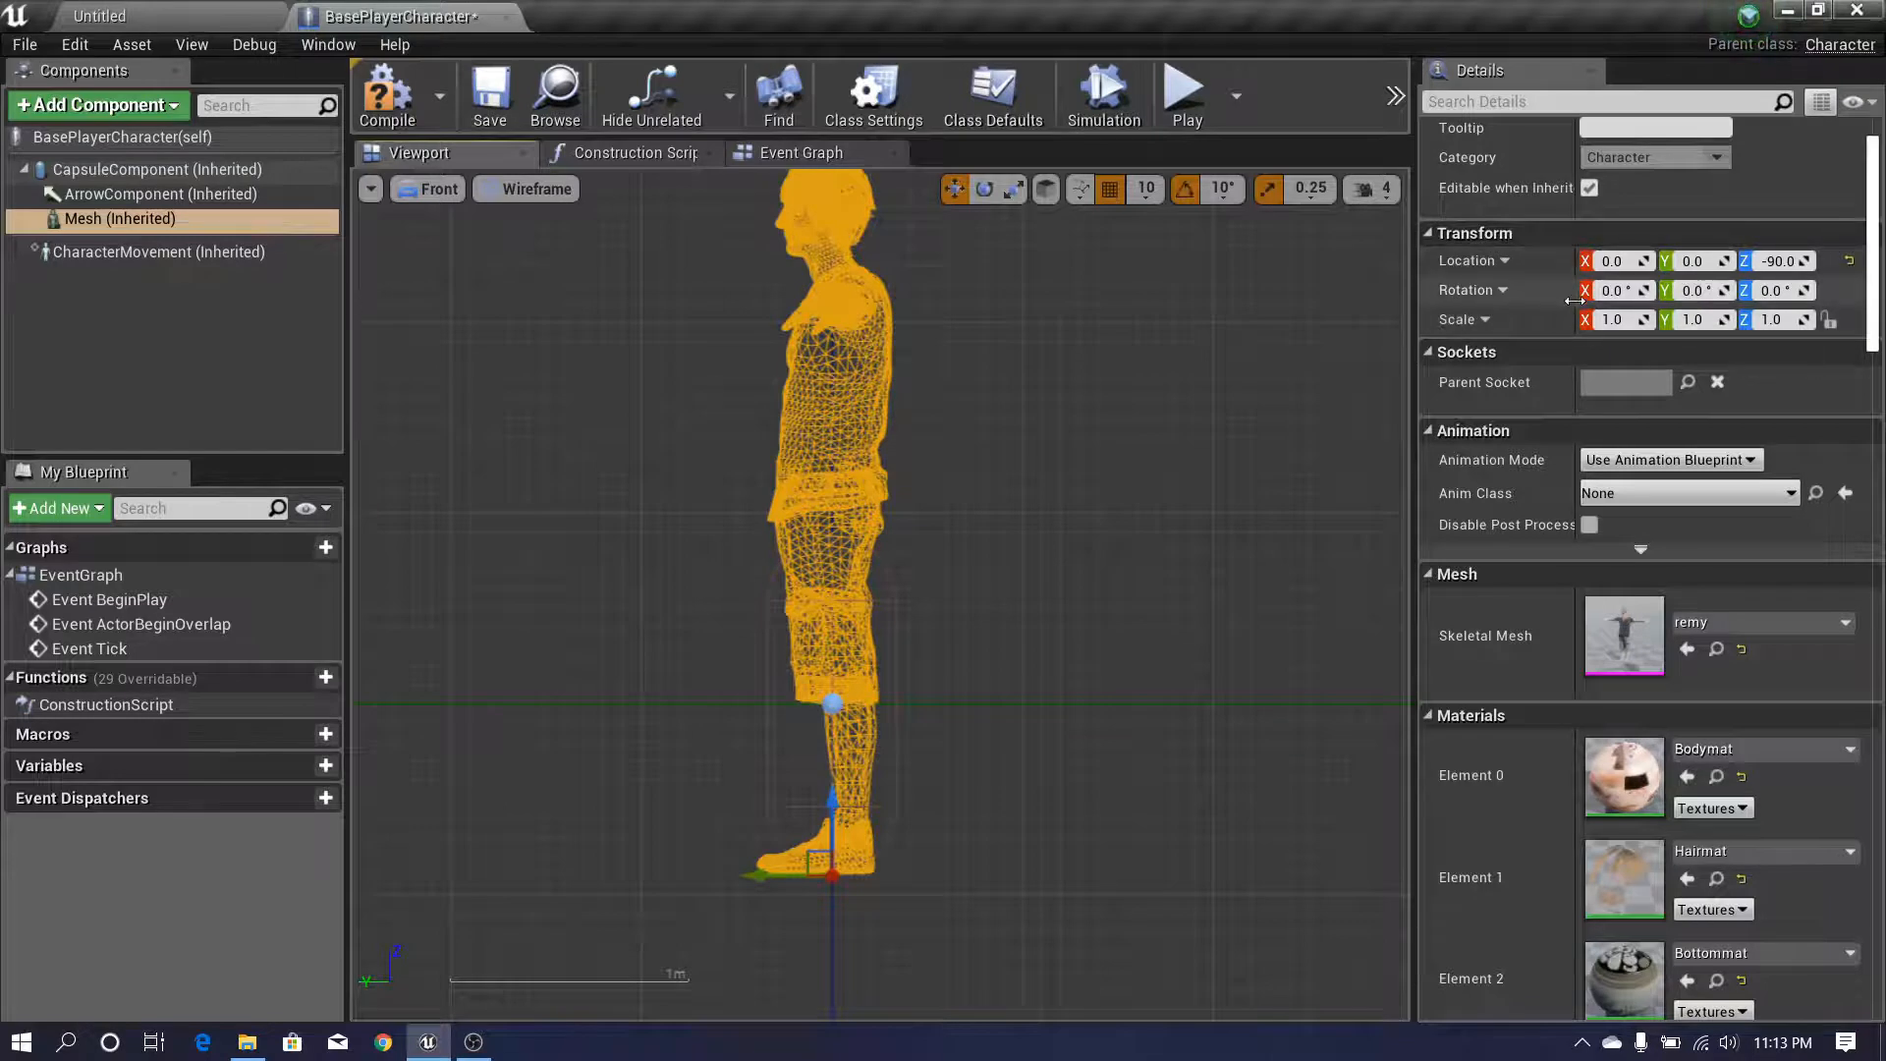
# - Set the Mesh component's scale to 0.5 on X, Y and Z
pyautogui.click(1611, 319)
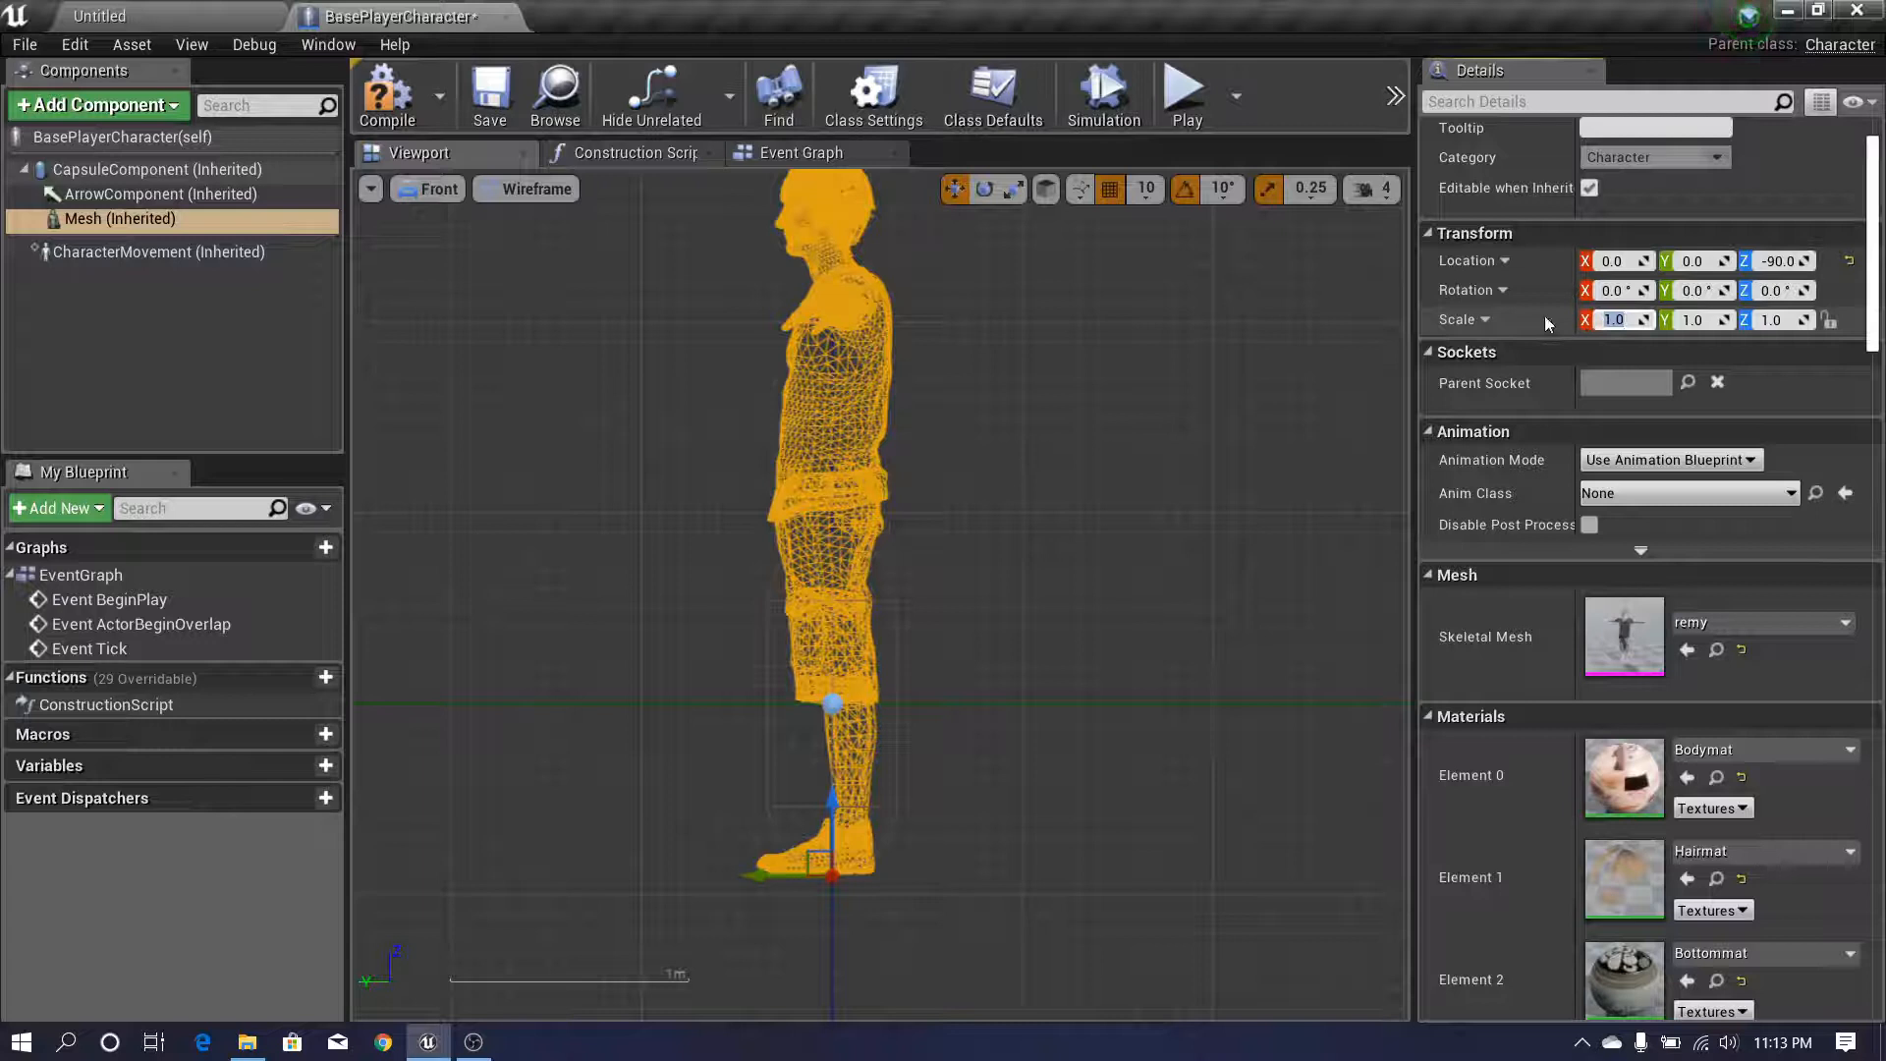
pyautogui.write('.5')
pyautogui.press('Return')
pyautogui.click(1707, 321)
pyautogui.write('.5')
pyautogui.press('Return')
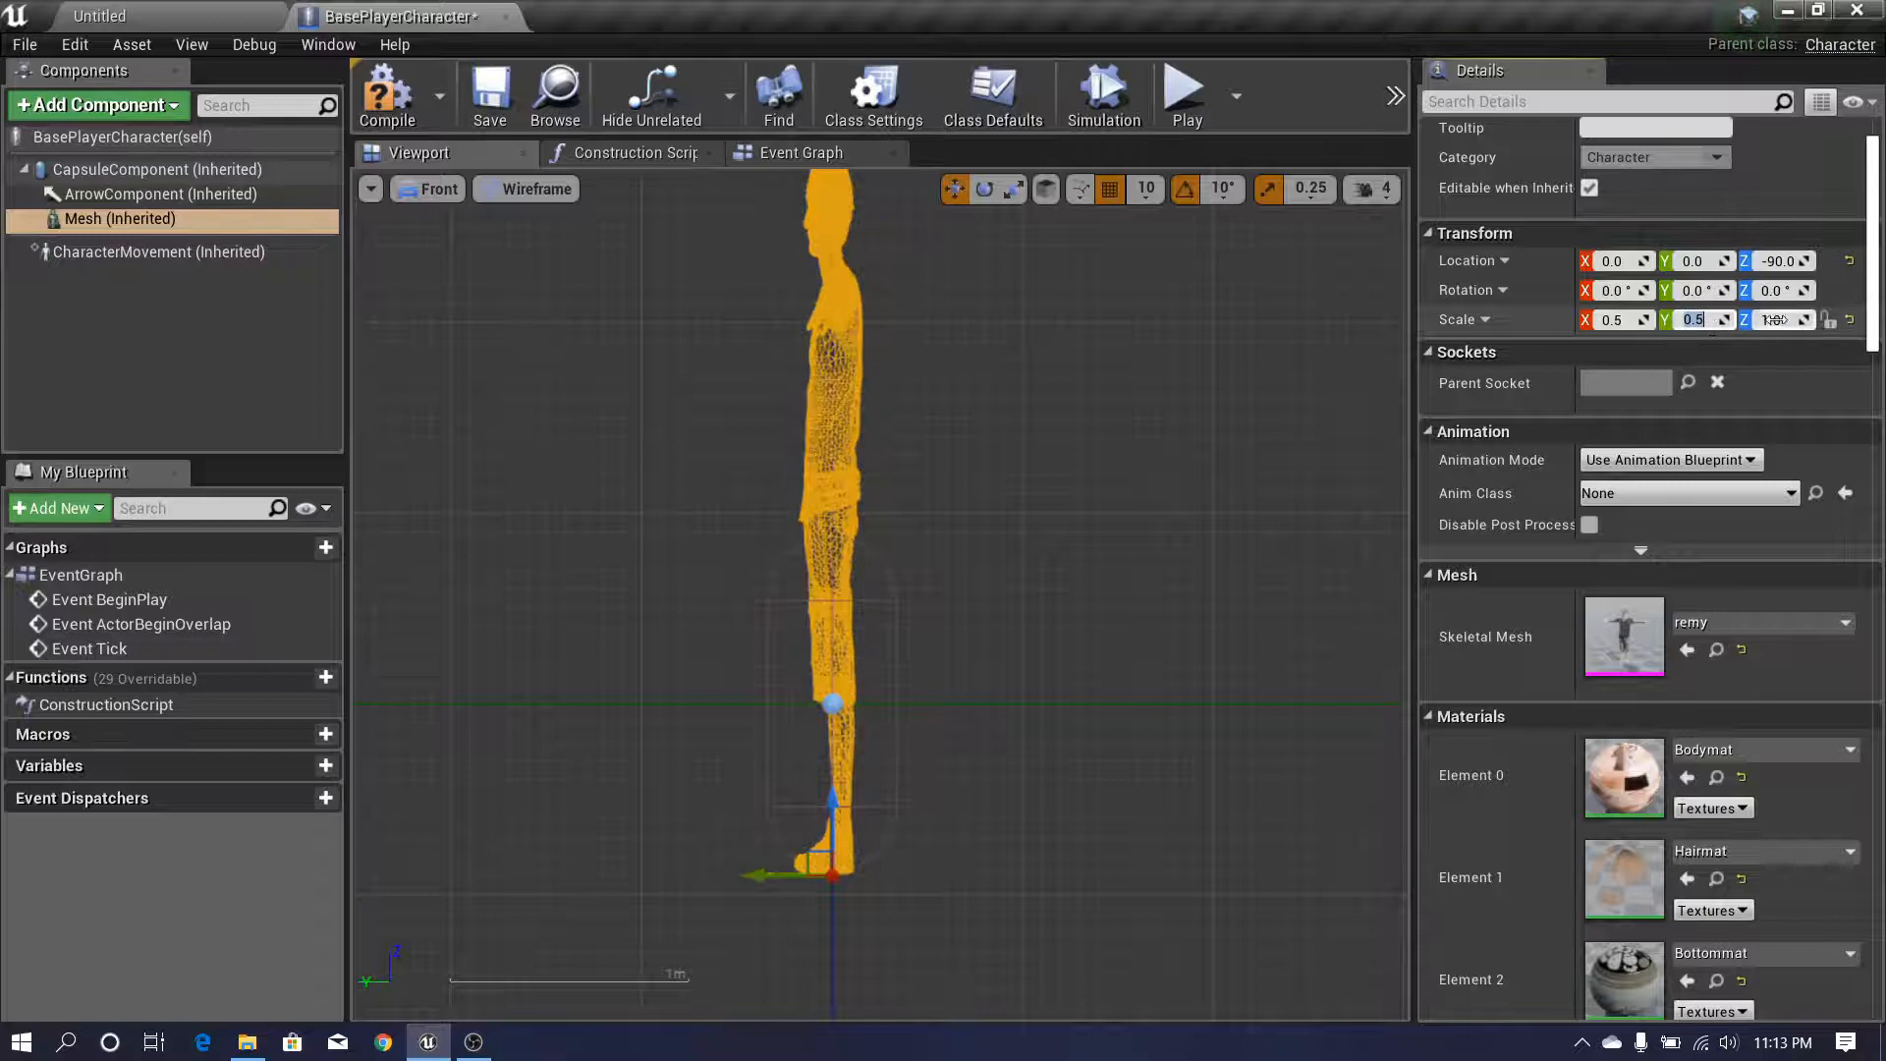
pyautogui.press('Return')
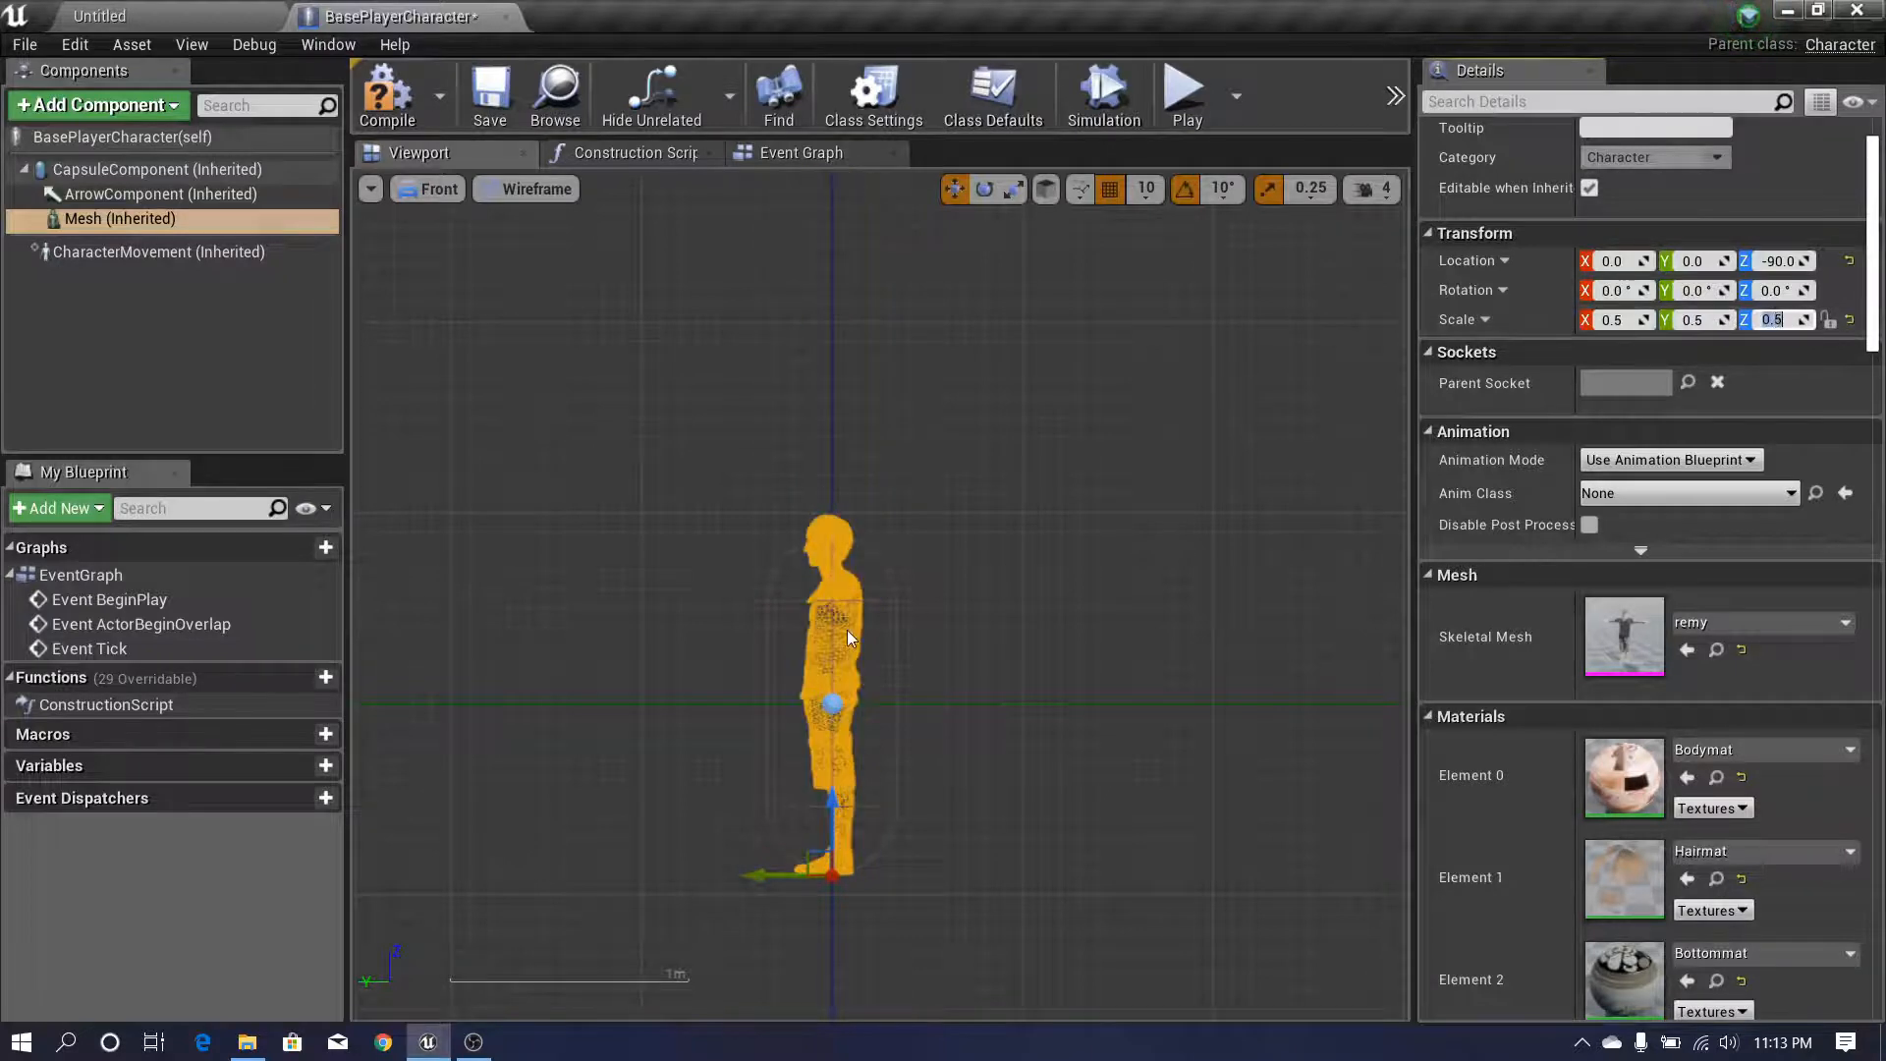
# - Check in the Front wireframe view how the head and feet of the rescaled mesh fit within the capsule
pyautogui.scroll(6, 848, 637)
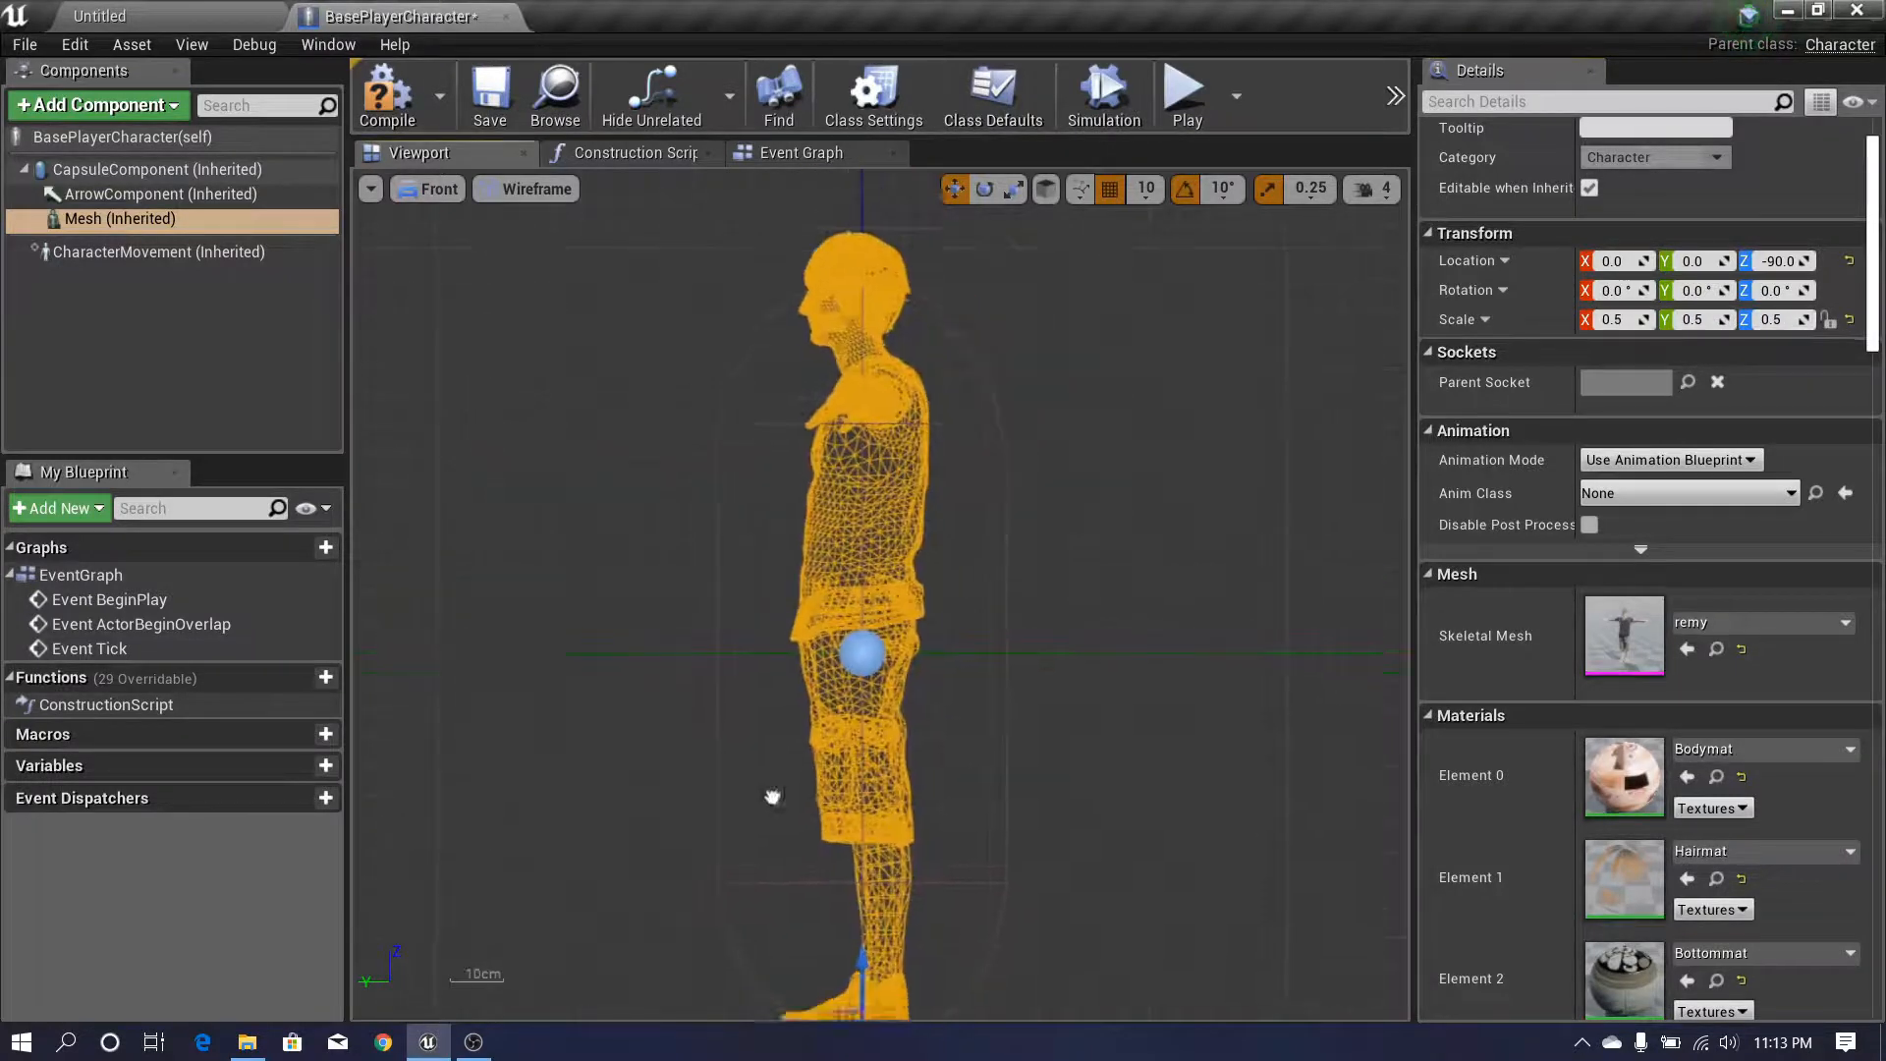
pyautogui.scroll(2, 809, 831)
pyautogui.scroll(-2, 810, 841)
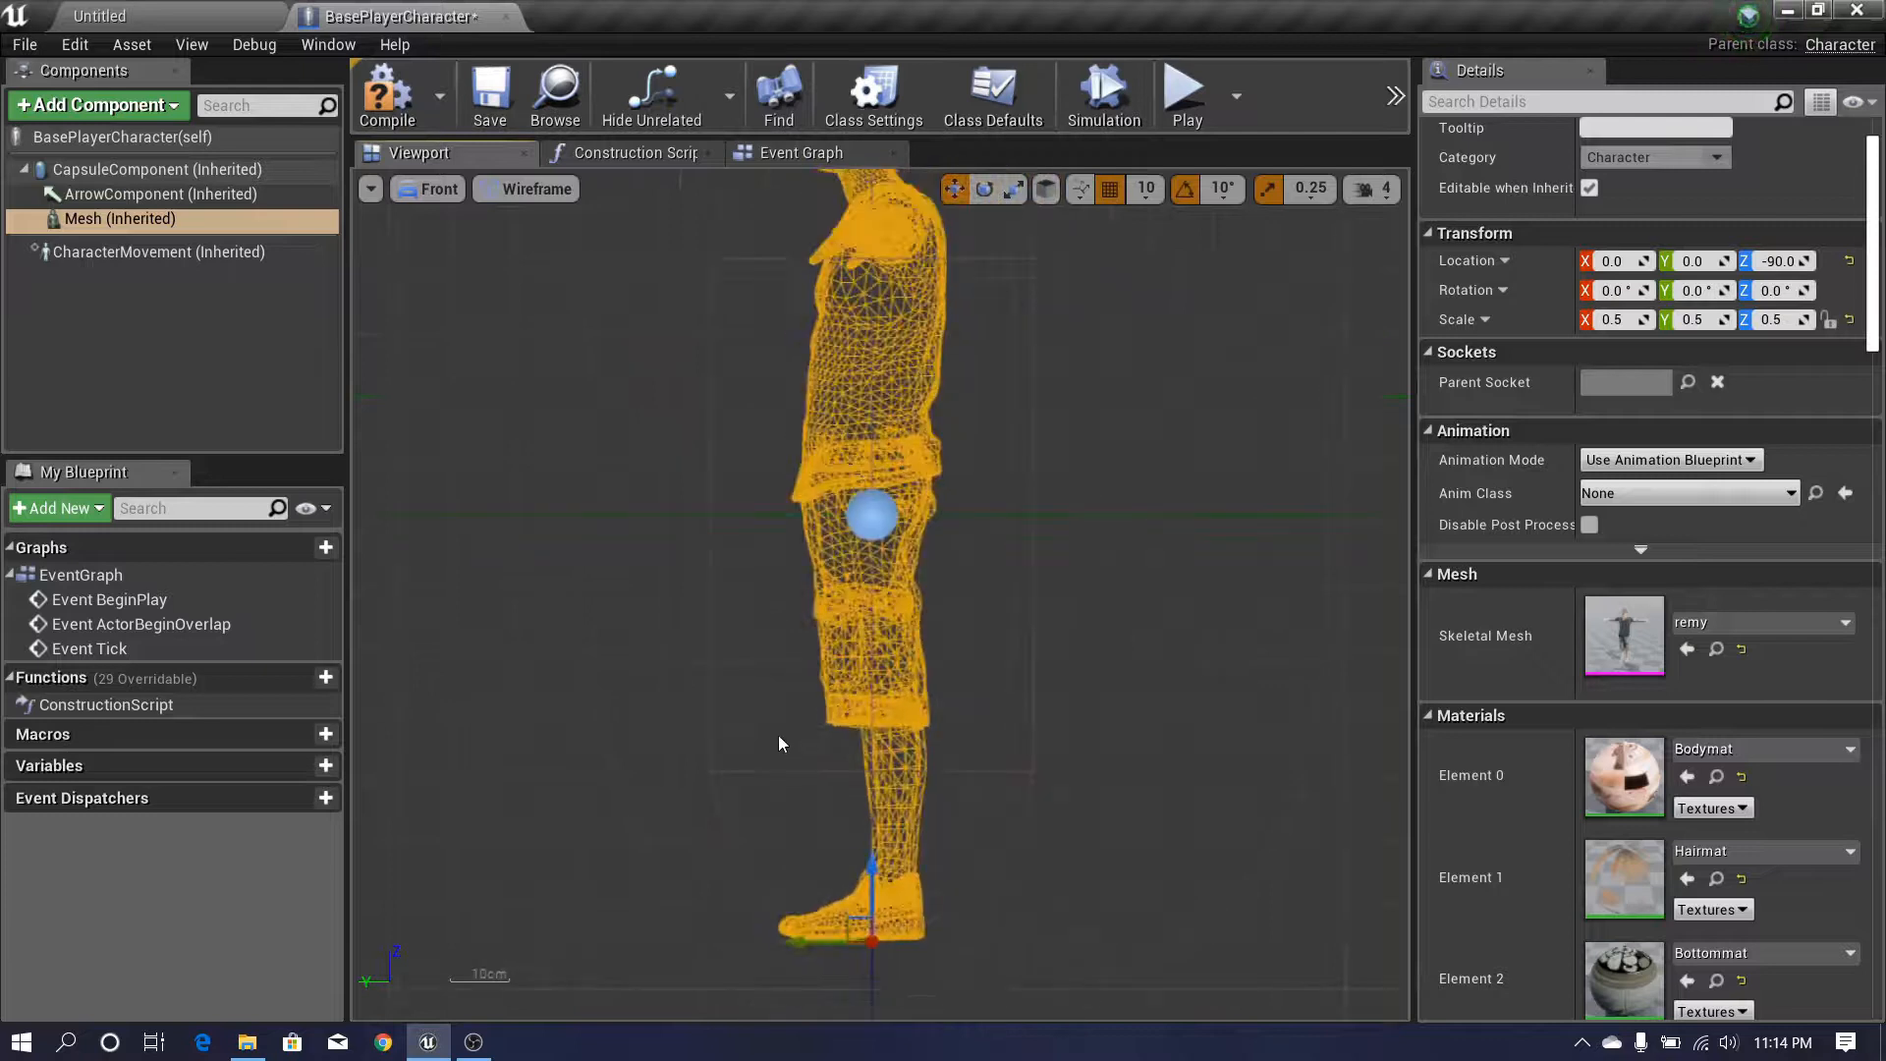
pyautogui.scroll(-1, 773, 688)
pyautogui.scroll(3, 811, 539)
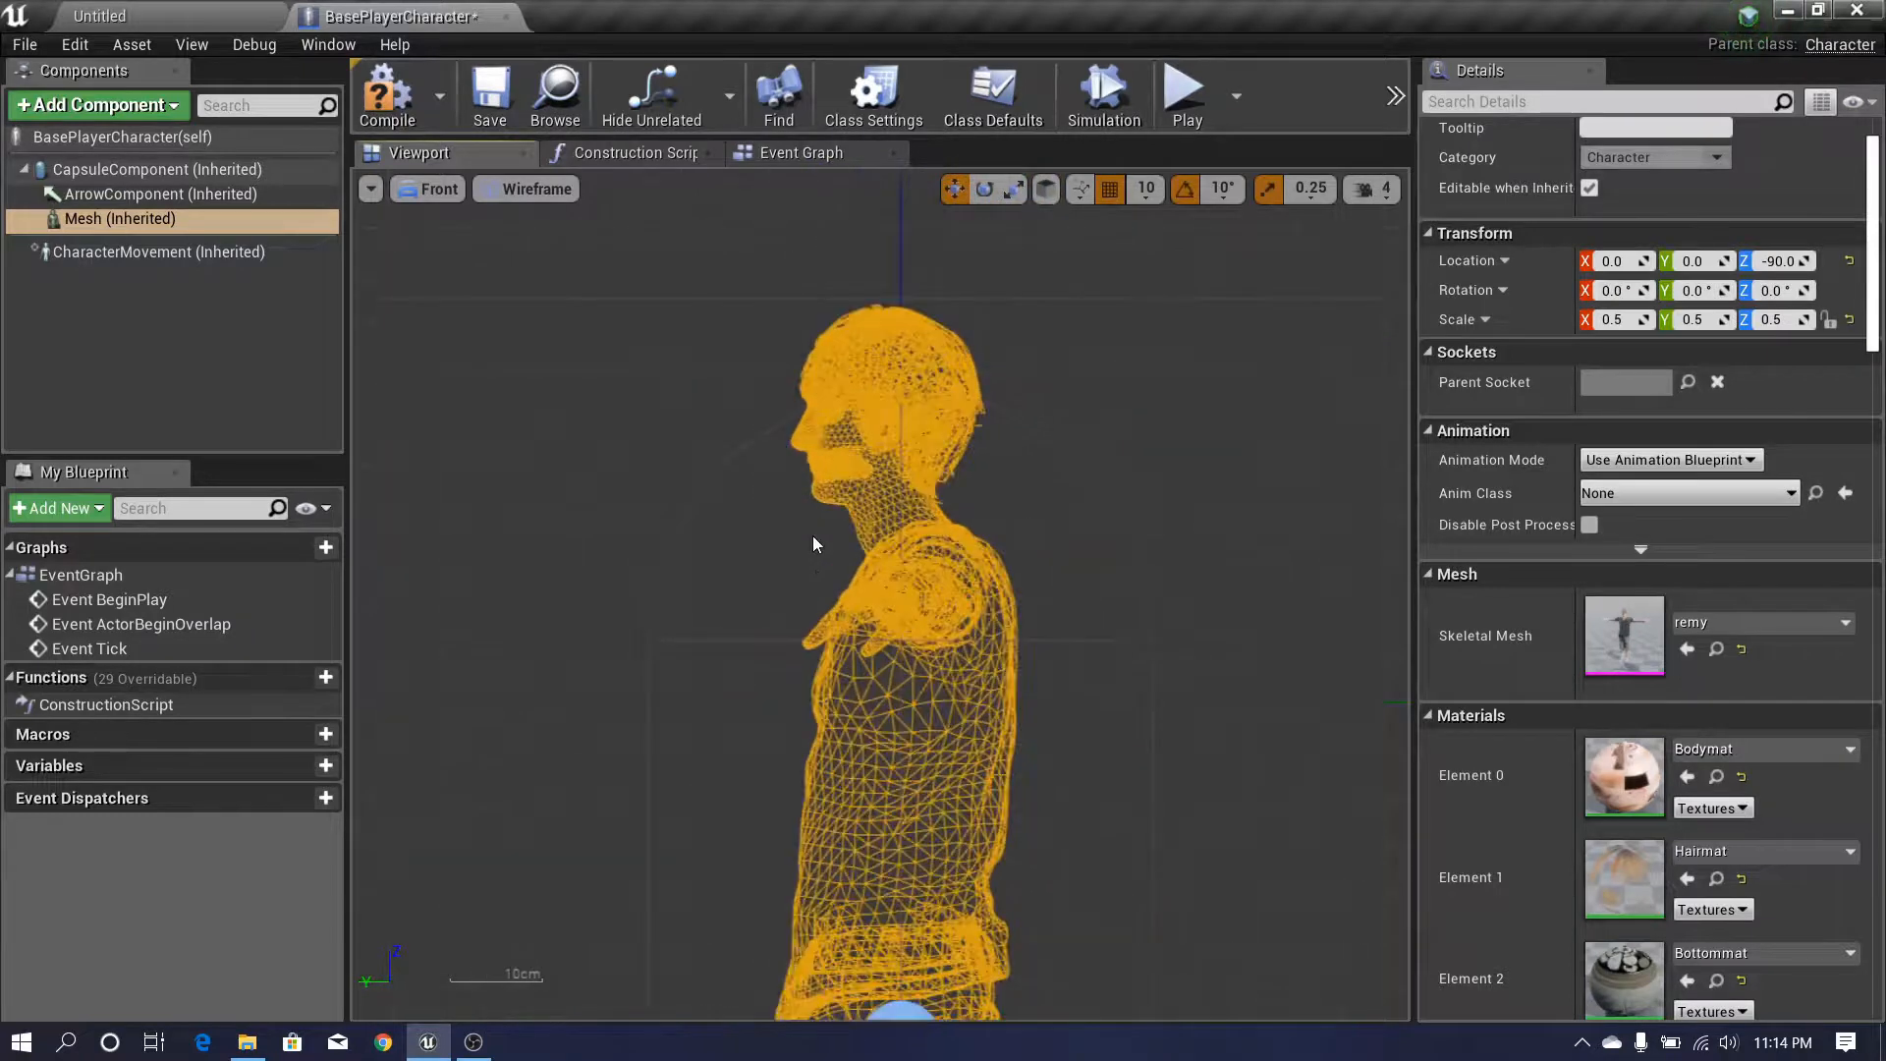
pyautogui.scroll(-4, 811, 534)
pyautogui.scroll(1, 849, 493)
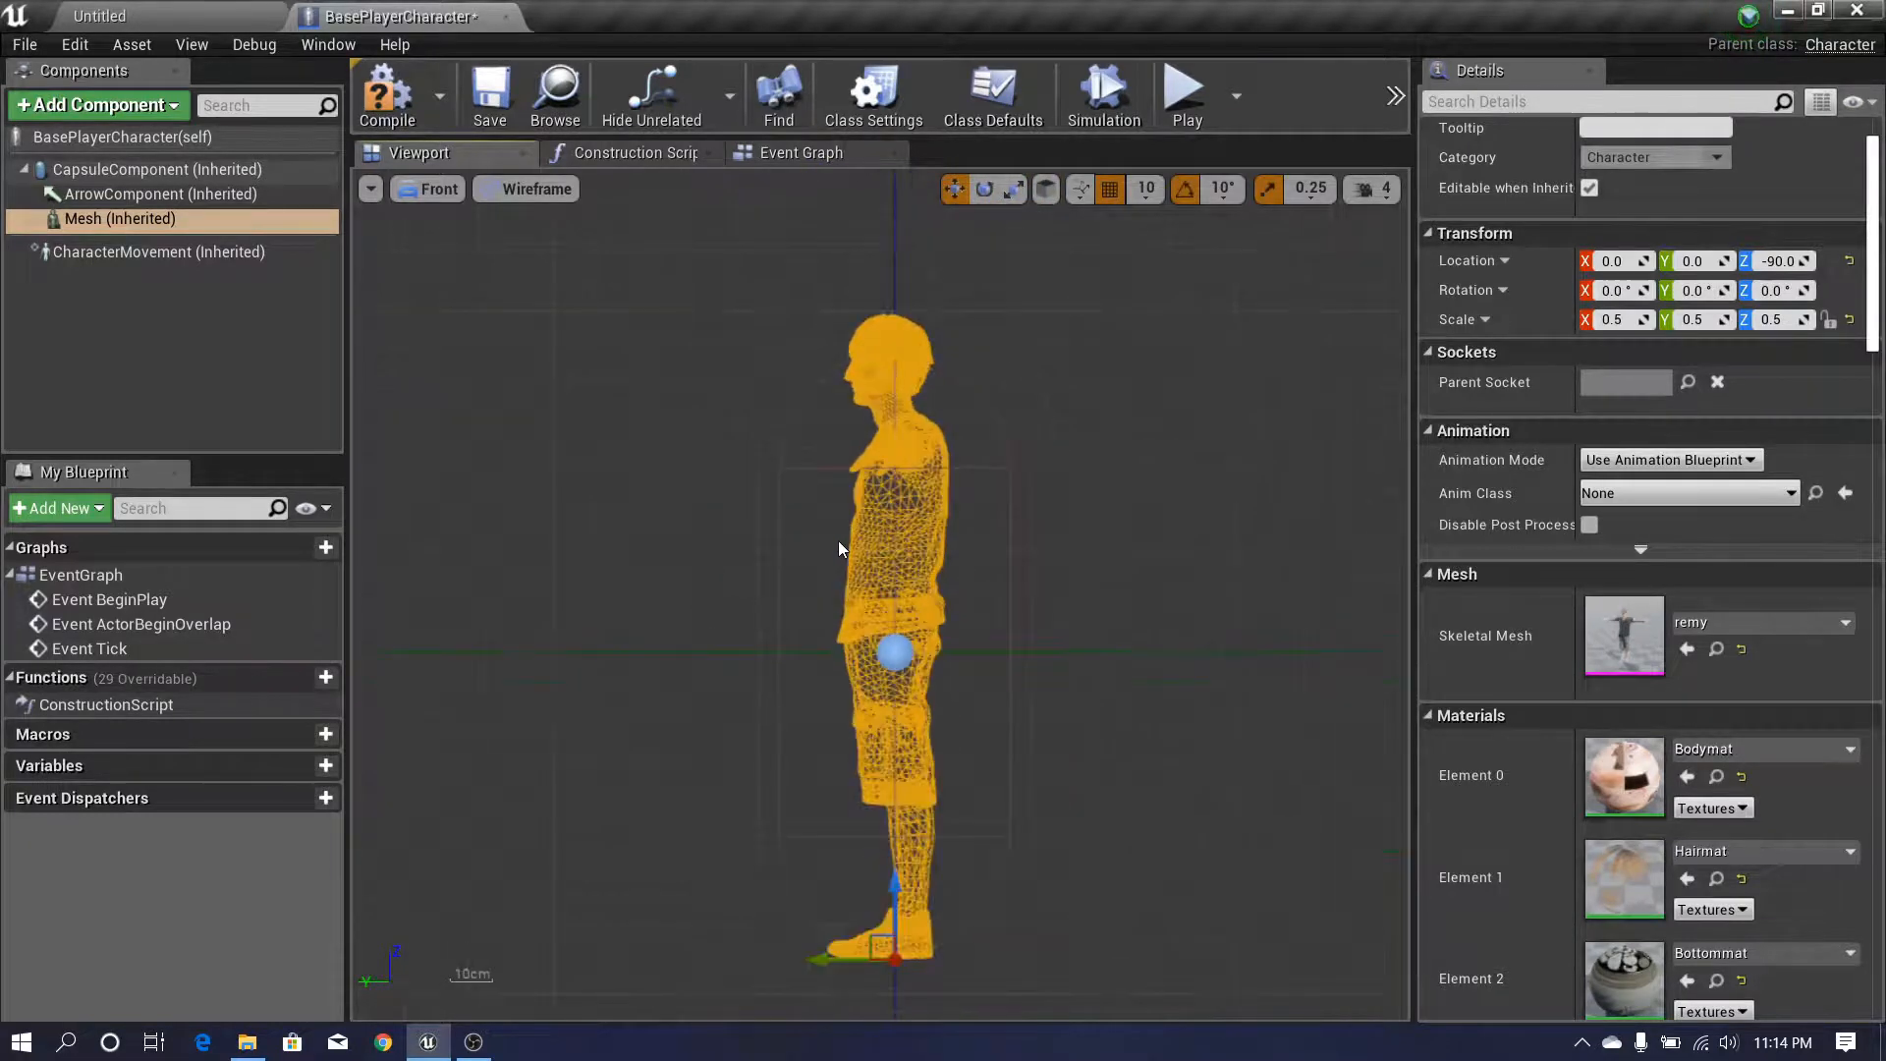
pyautogui.scroll(3, 839, 541)
pyautogui.scroll(-3, 804, 553)
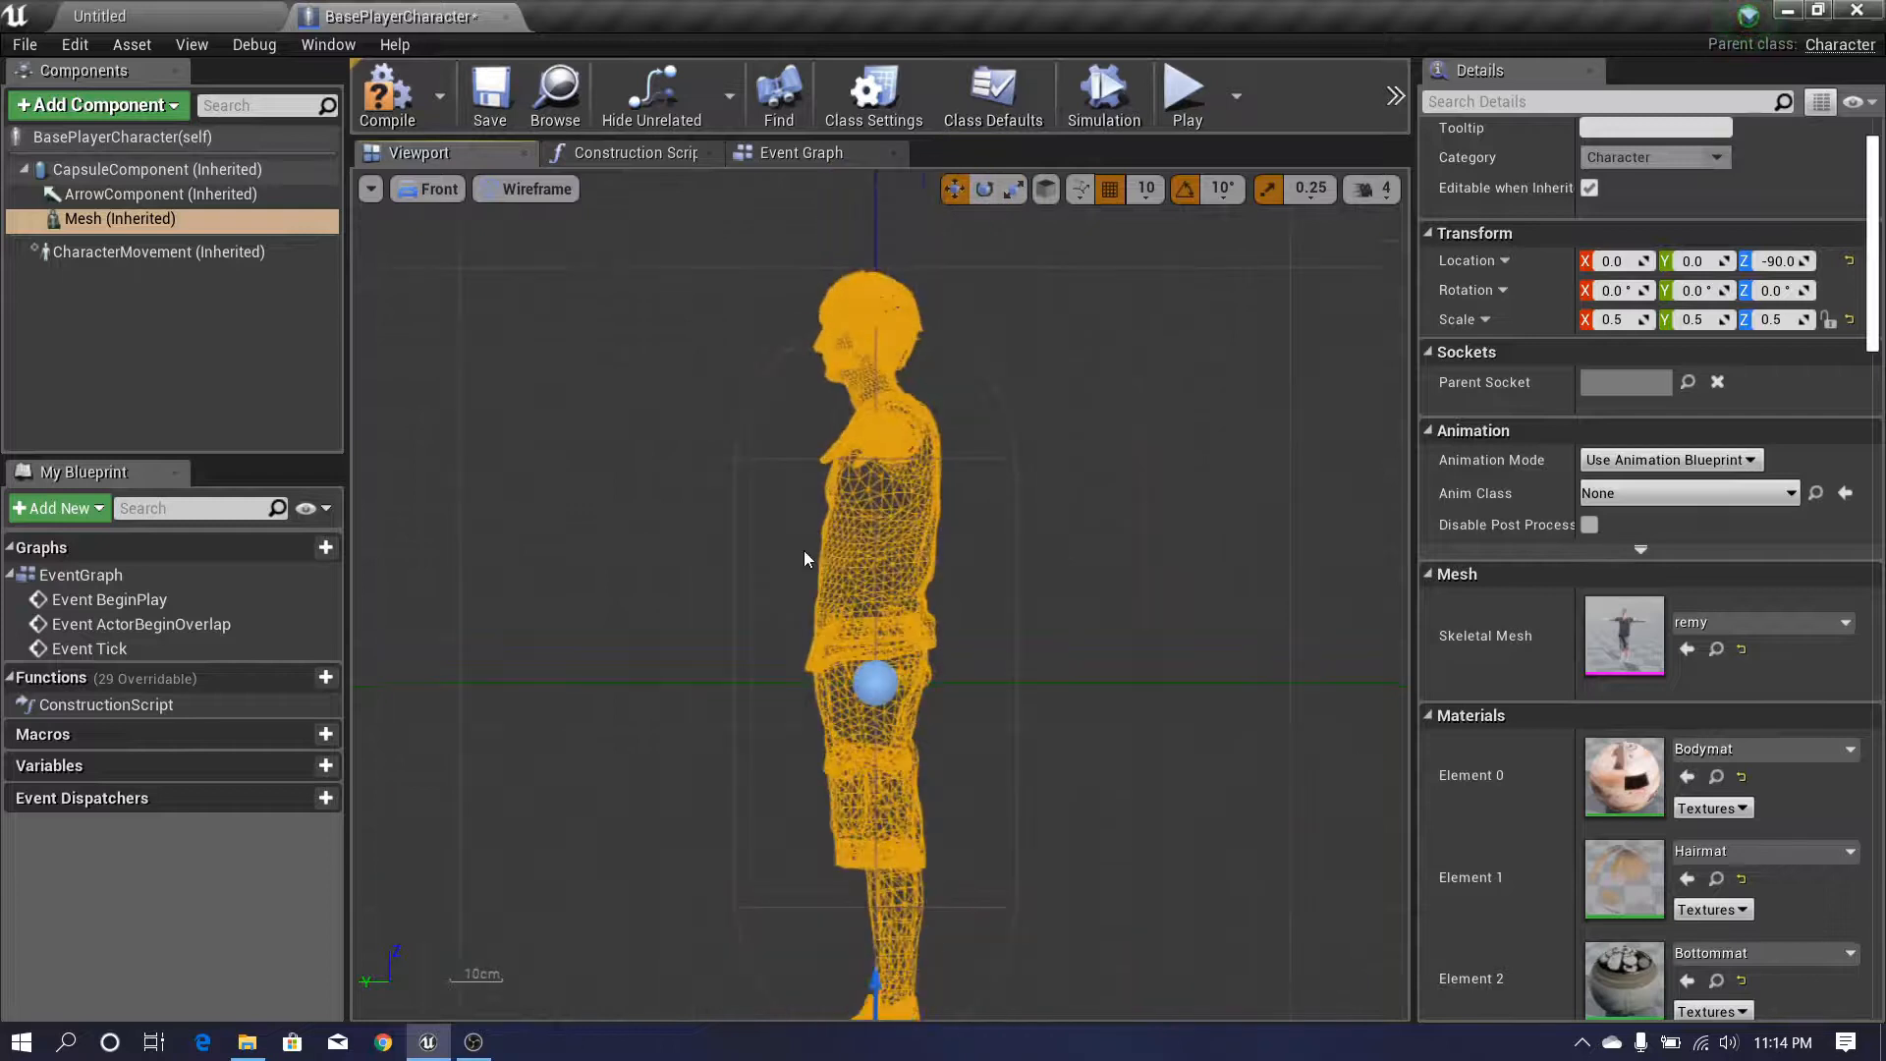
pyautogui.scroll(1, 804, 556)
pyautogui.scroll(-3, 798, 558)
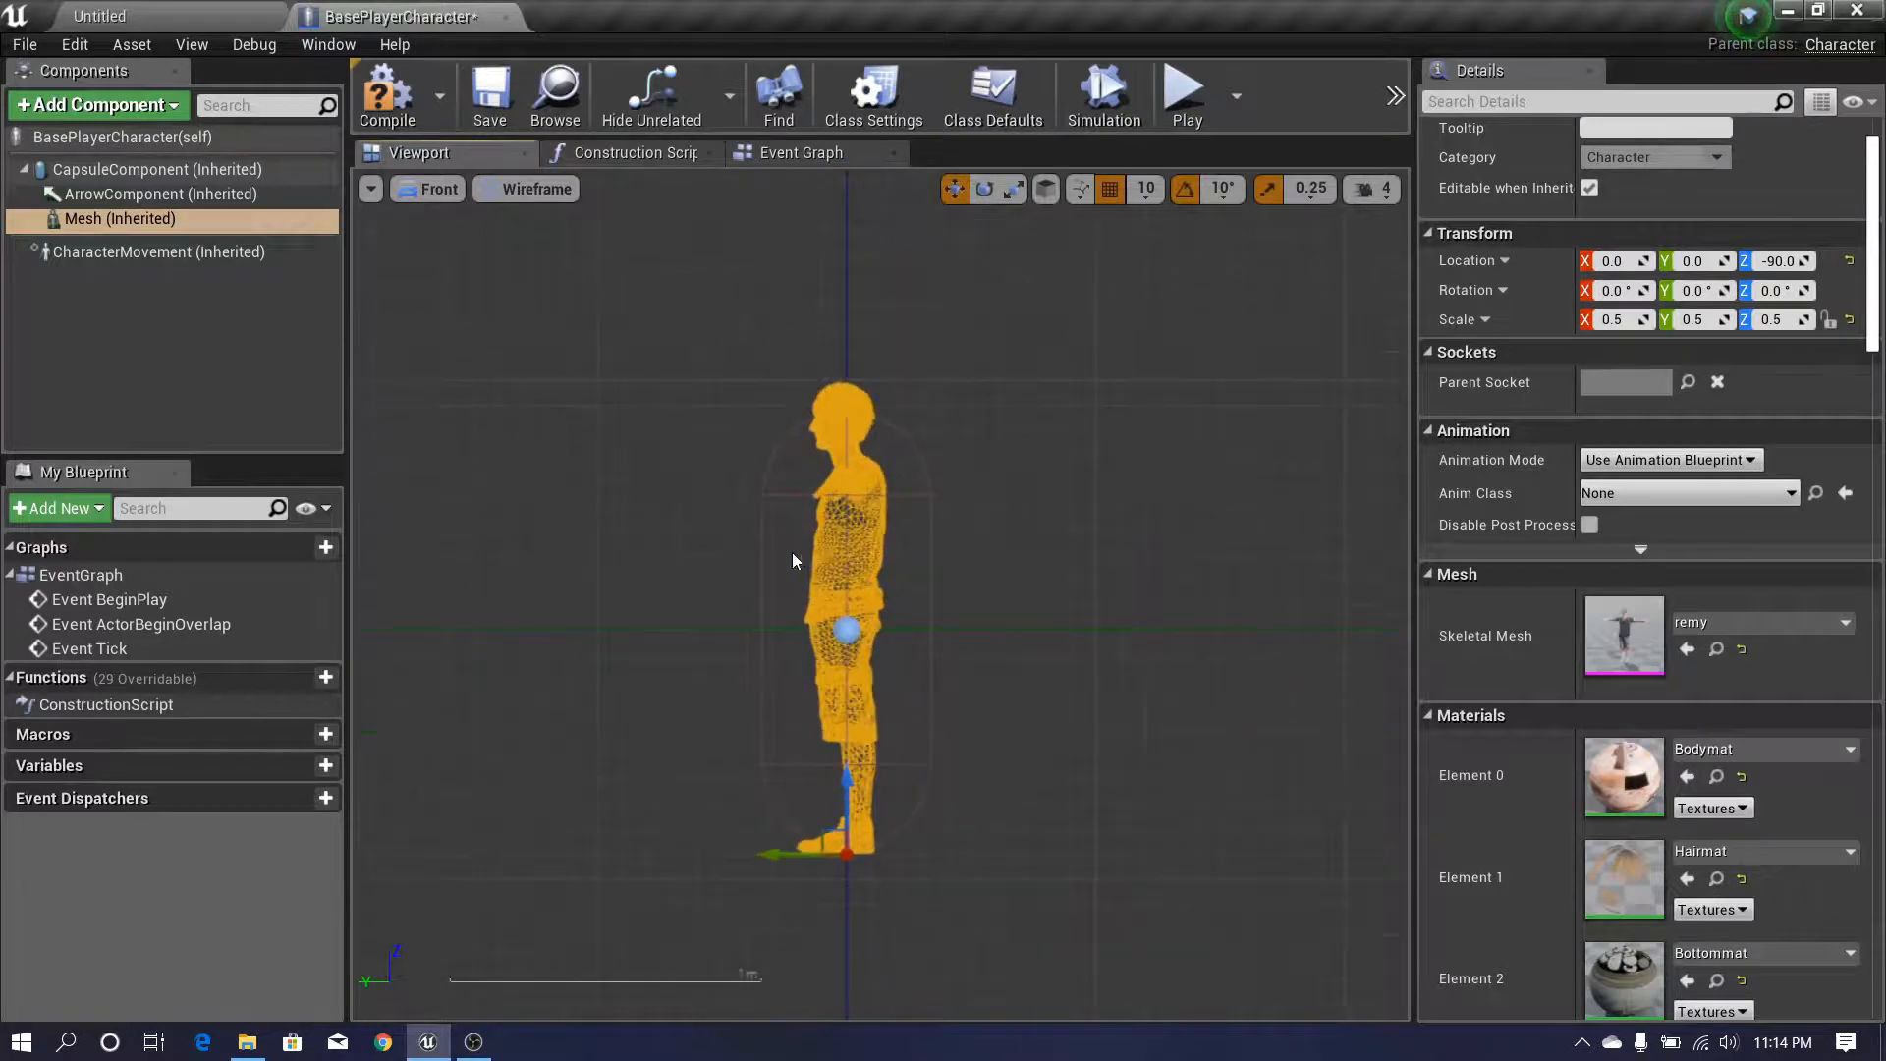
# - Return to the Perspective view and inspect how the rescaled character sits inside the capsule
pyautogui.click(416, 195)
pyautogui.click(424, 216)
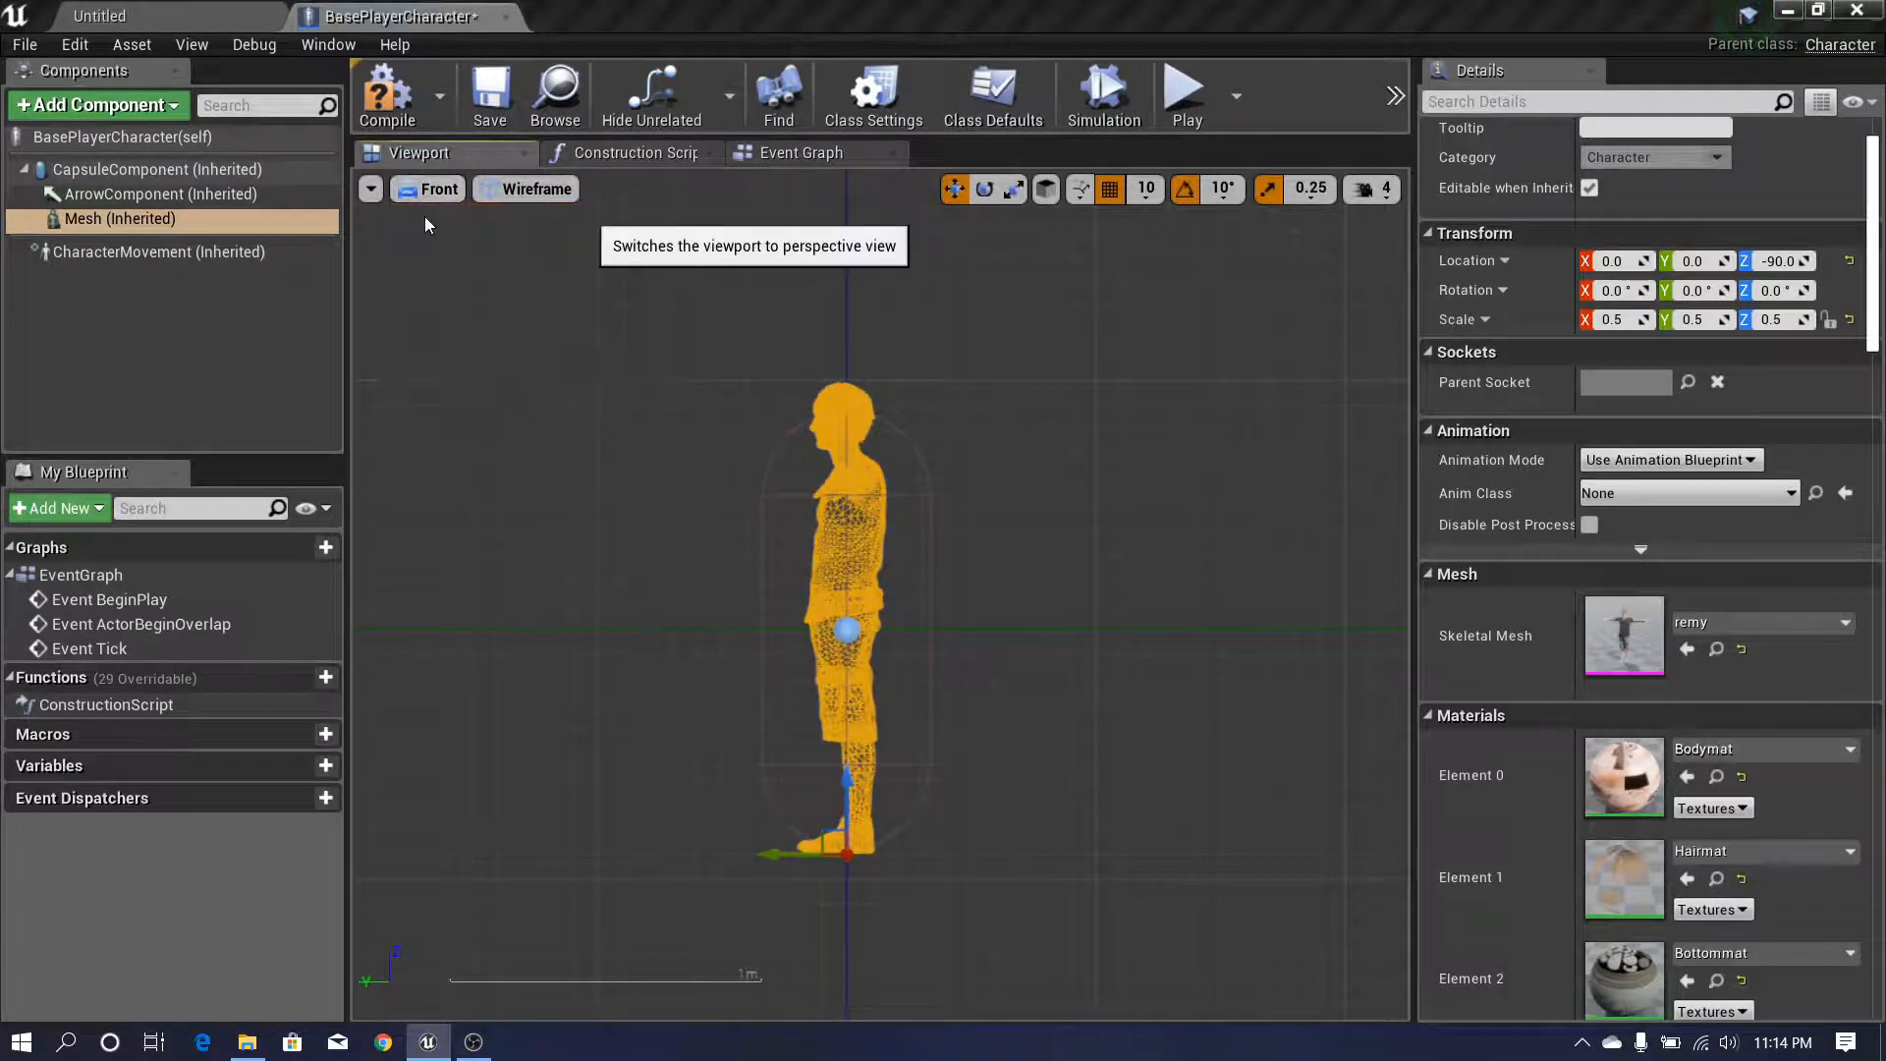
pyautogui.scroll(5, 1019, 575)
pyautogui.scroll(-4, 1020, 575)
pyautogui.scroll(3, 1017, 560)
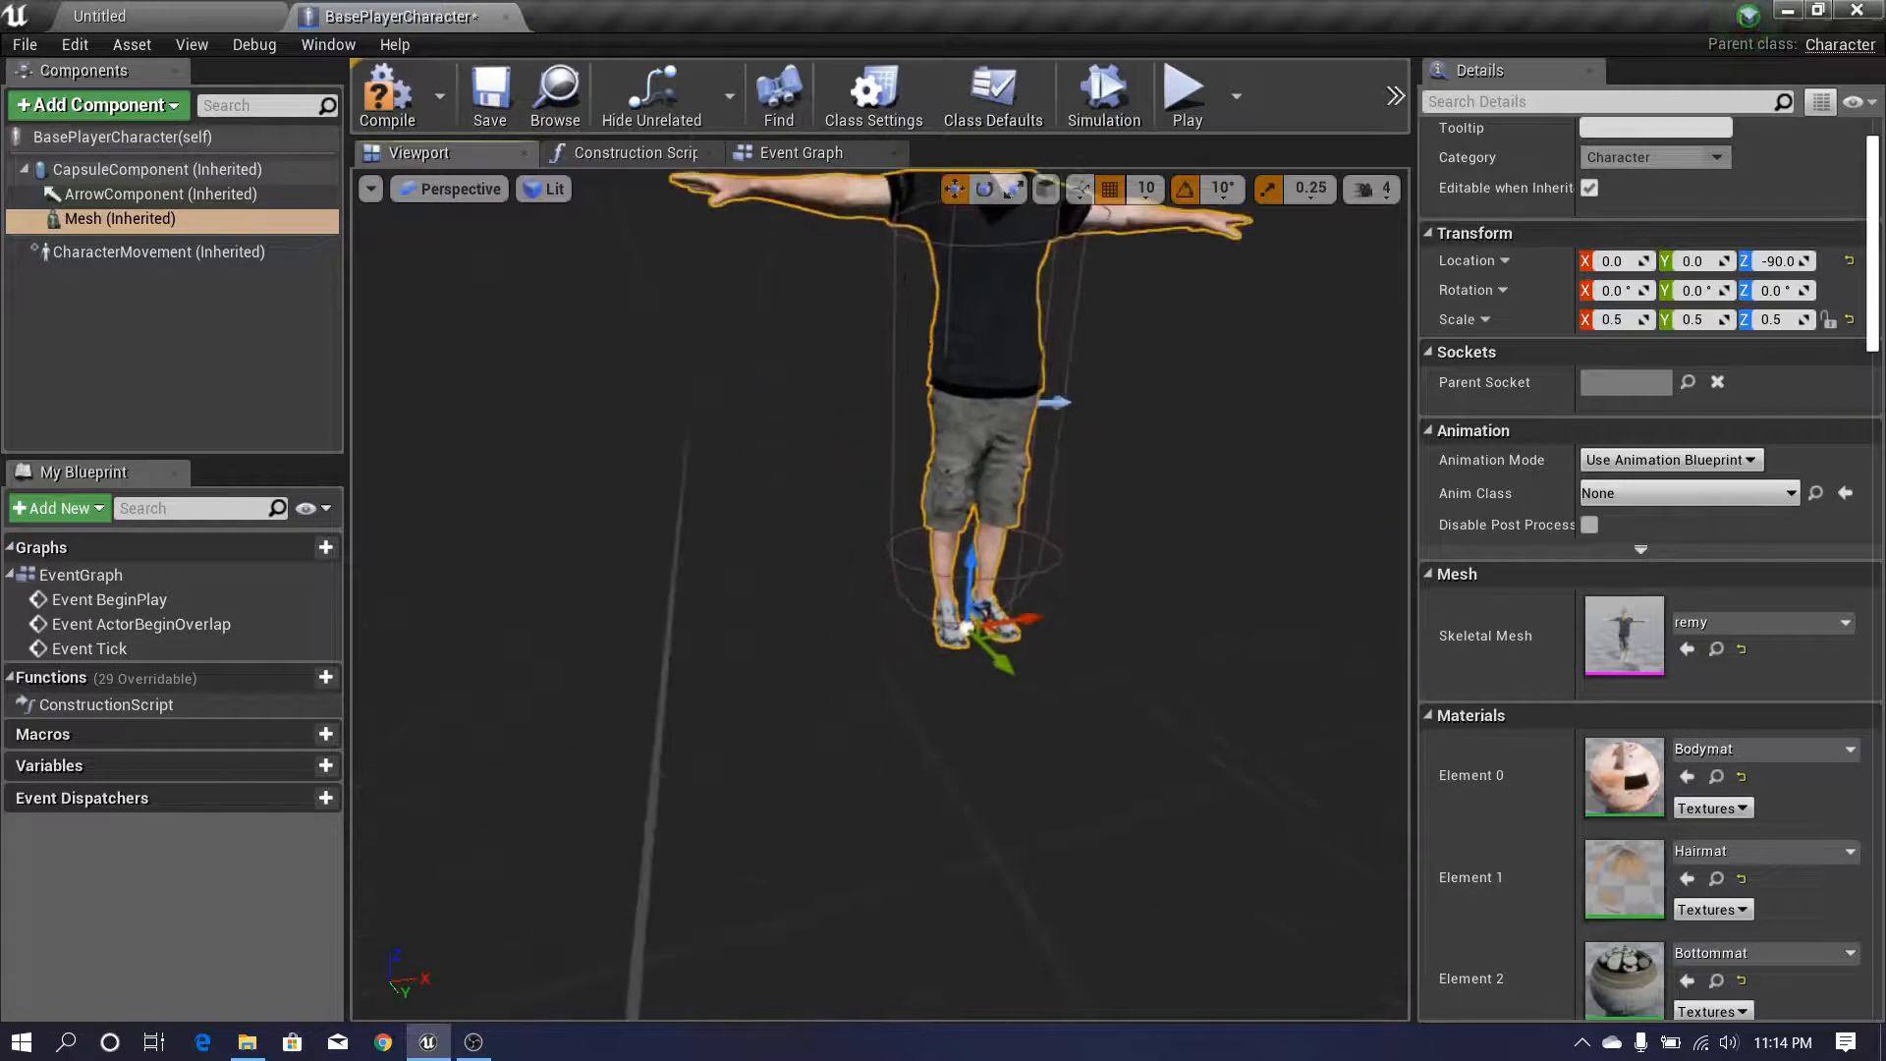
pyautogui.scroll(-3, 1017, 560)
pyautogui.scroll(2, 1017, 560)
pyautogui.moveTo(1017, 559)
pyautogui.mouseDown(button='right')
pyautogui.moveTo(1105, 560)
pyautogui.moveTo(1017, 560)
pyautogui.mouseUp(button='right')
# - Set the Mesh component's scale to 0.4 on X, Y and Z
pyautogui.click(1619, 322)
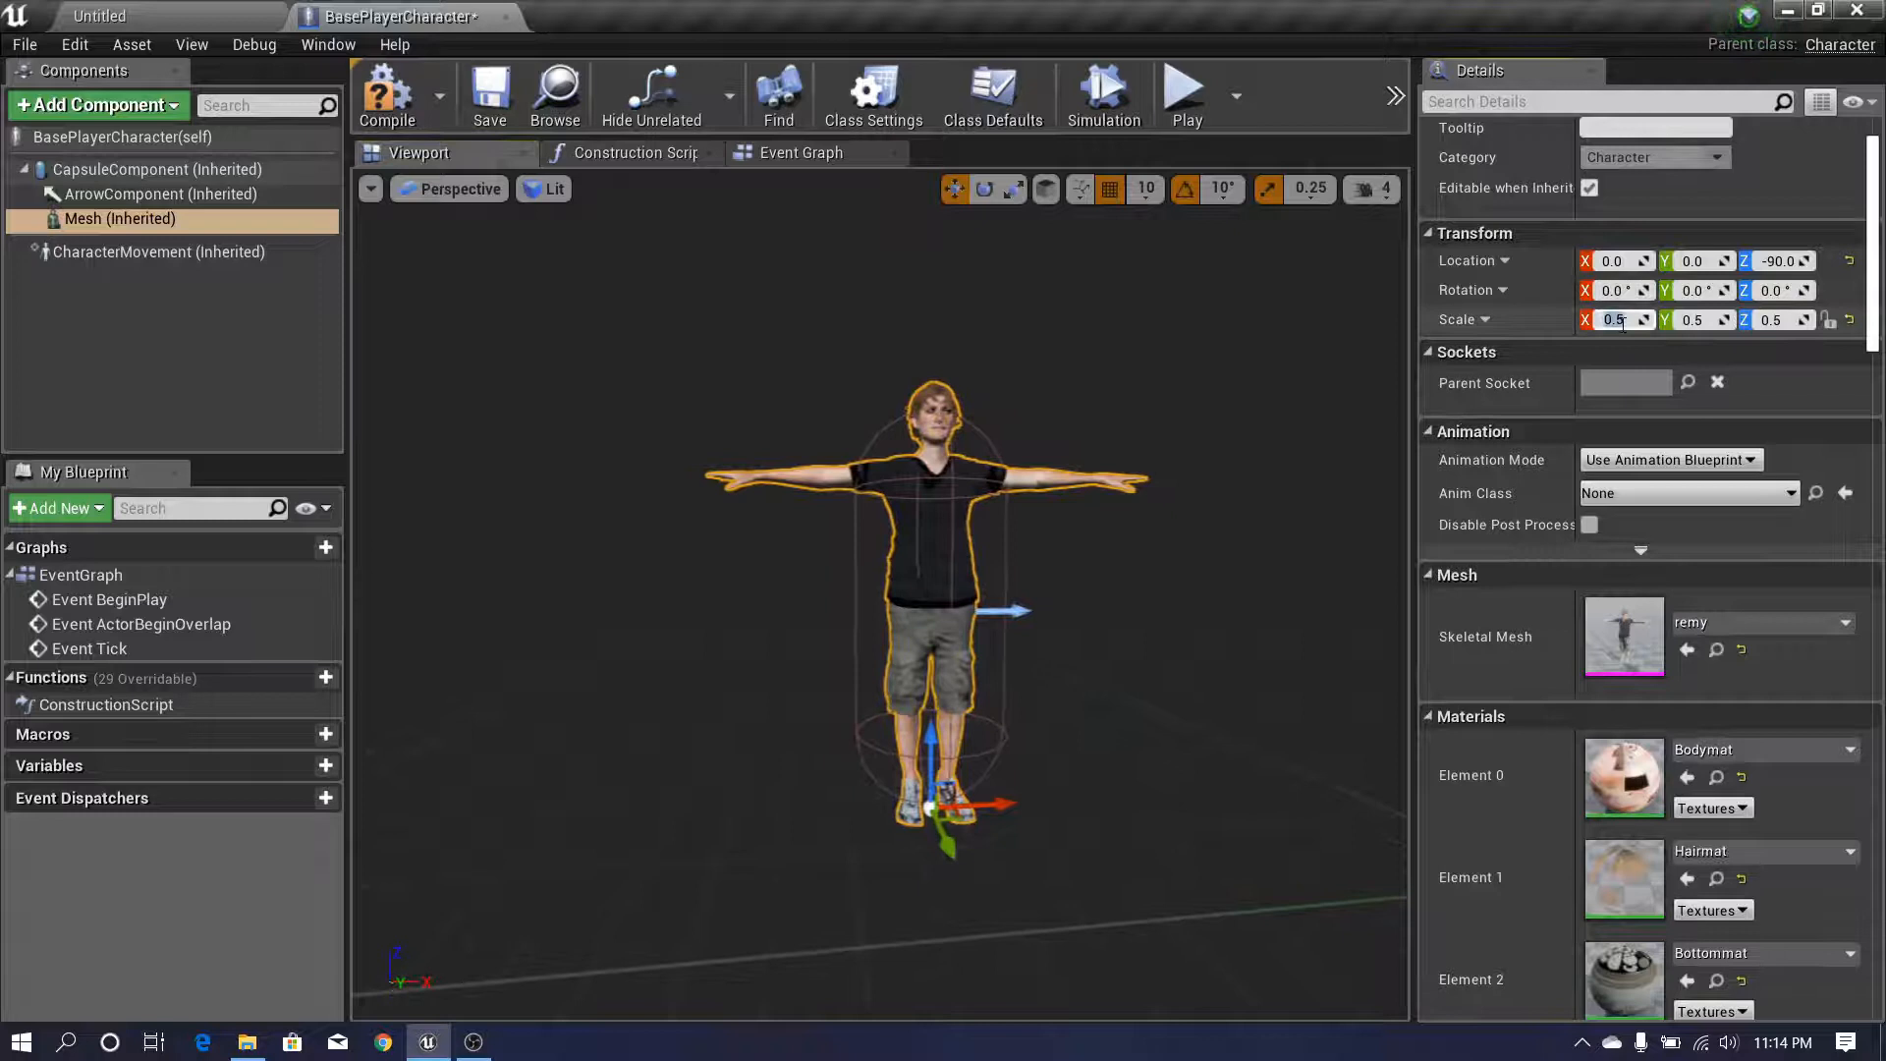
pyautogui.write('.4')
pyautogui.press('Return')
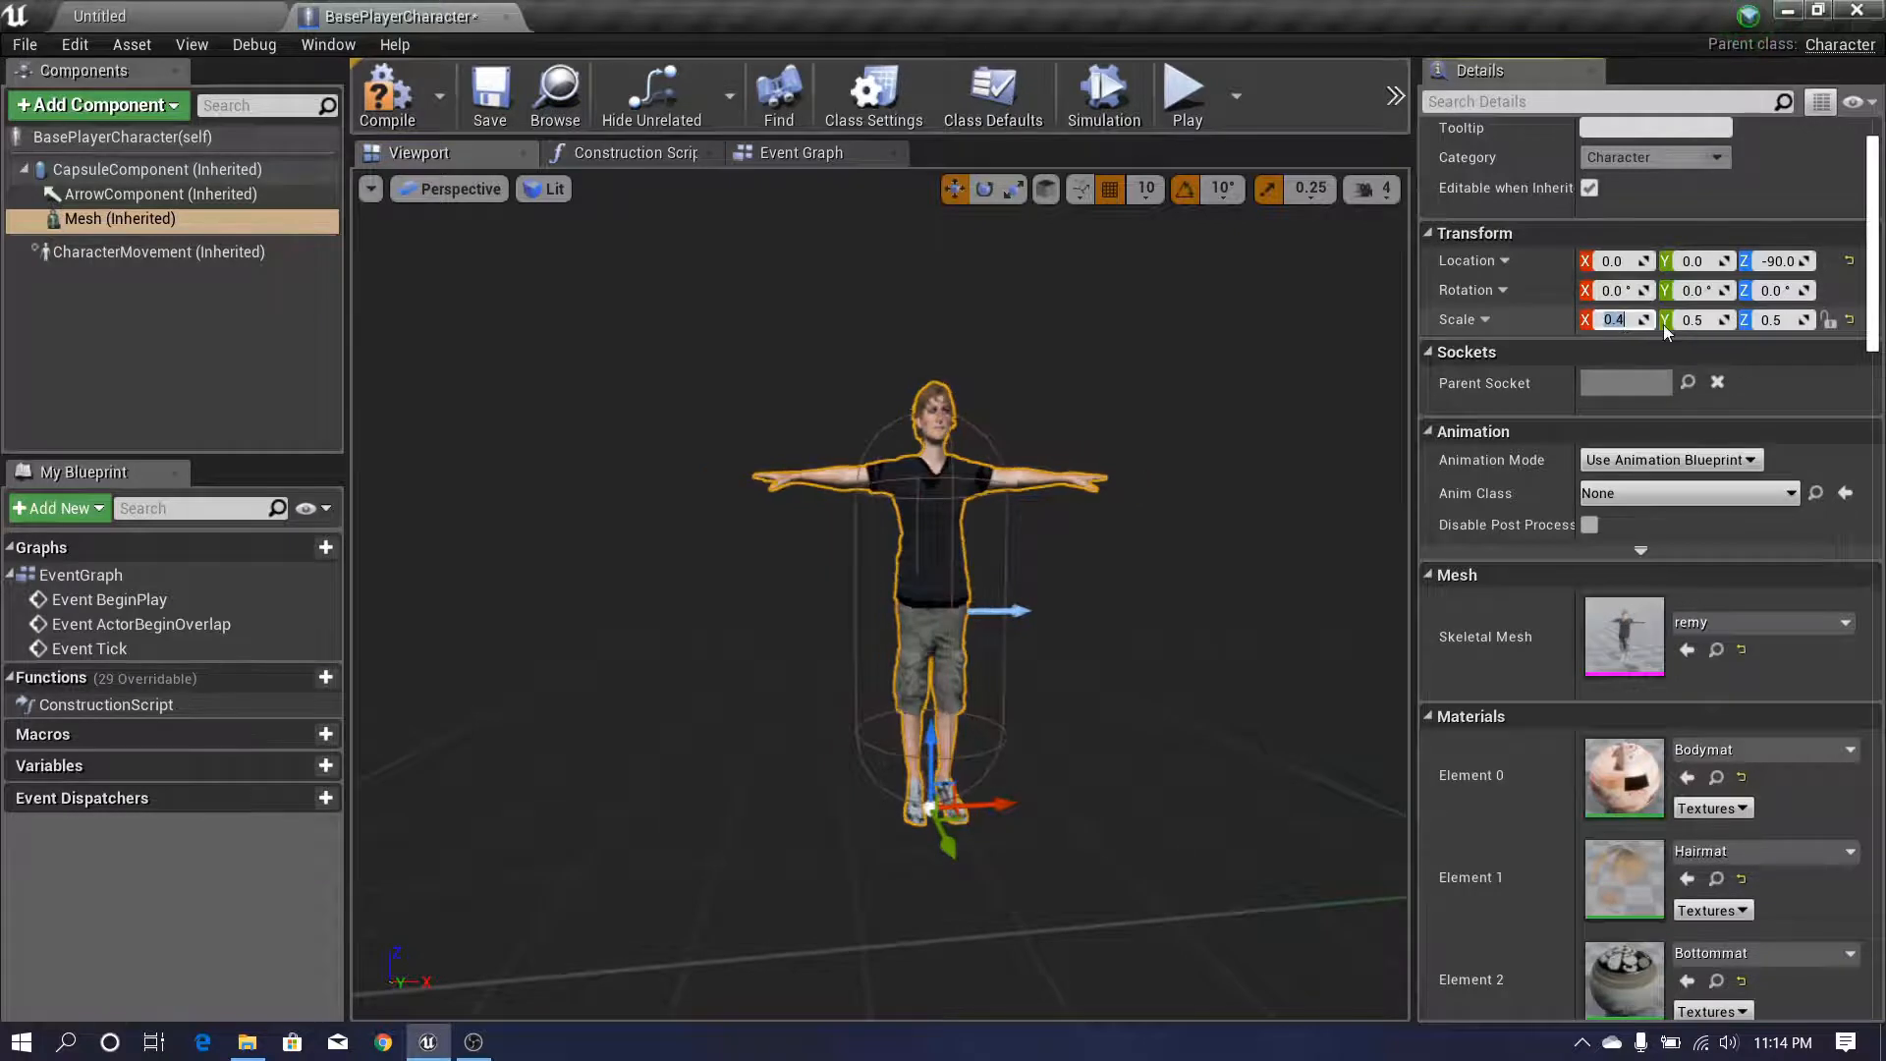
pyautogui.press('Return')
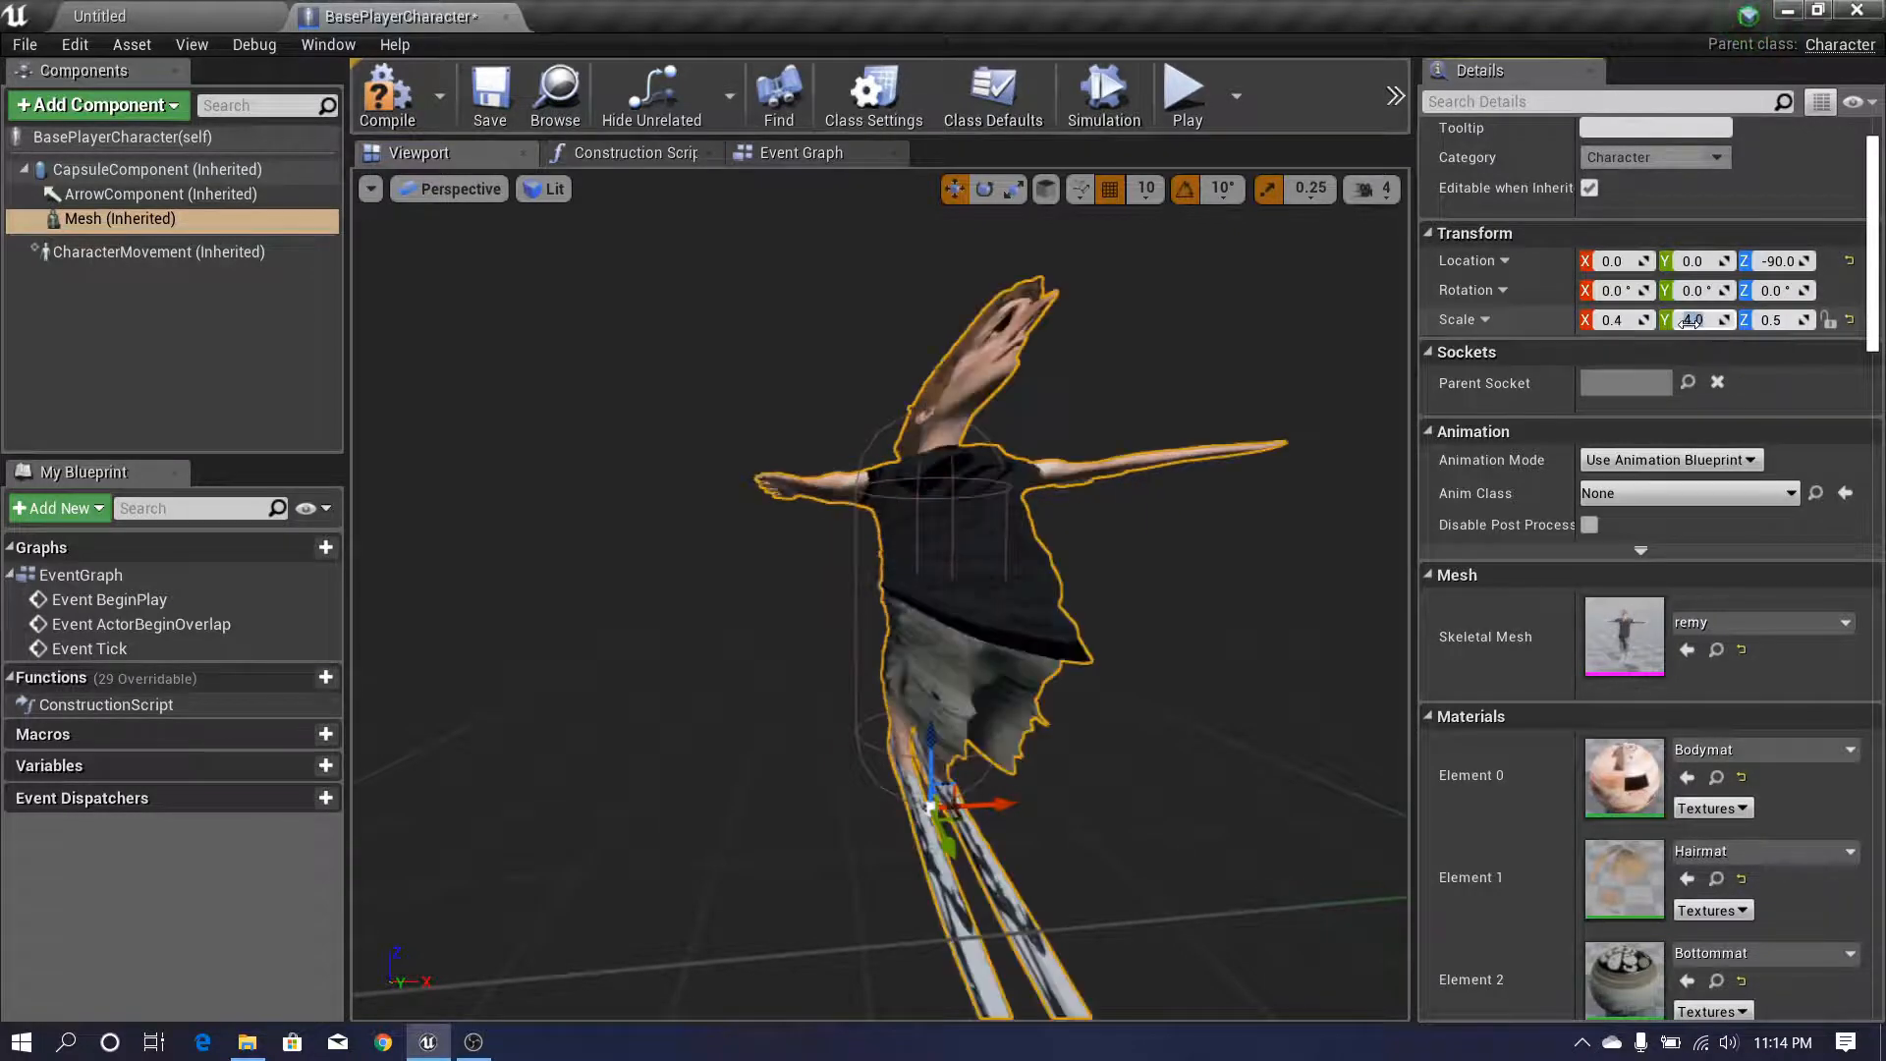
pyautogui.press('Return')
pyautogui.click(1780, 321)
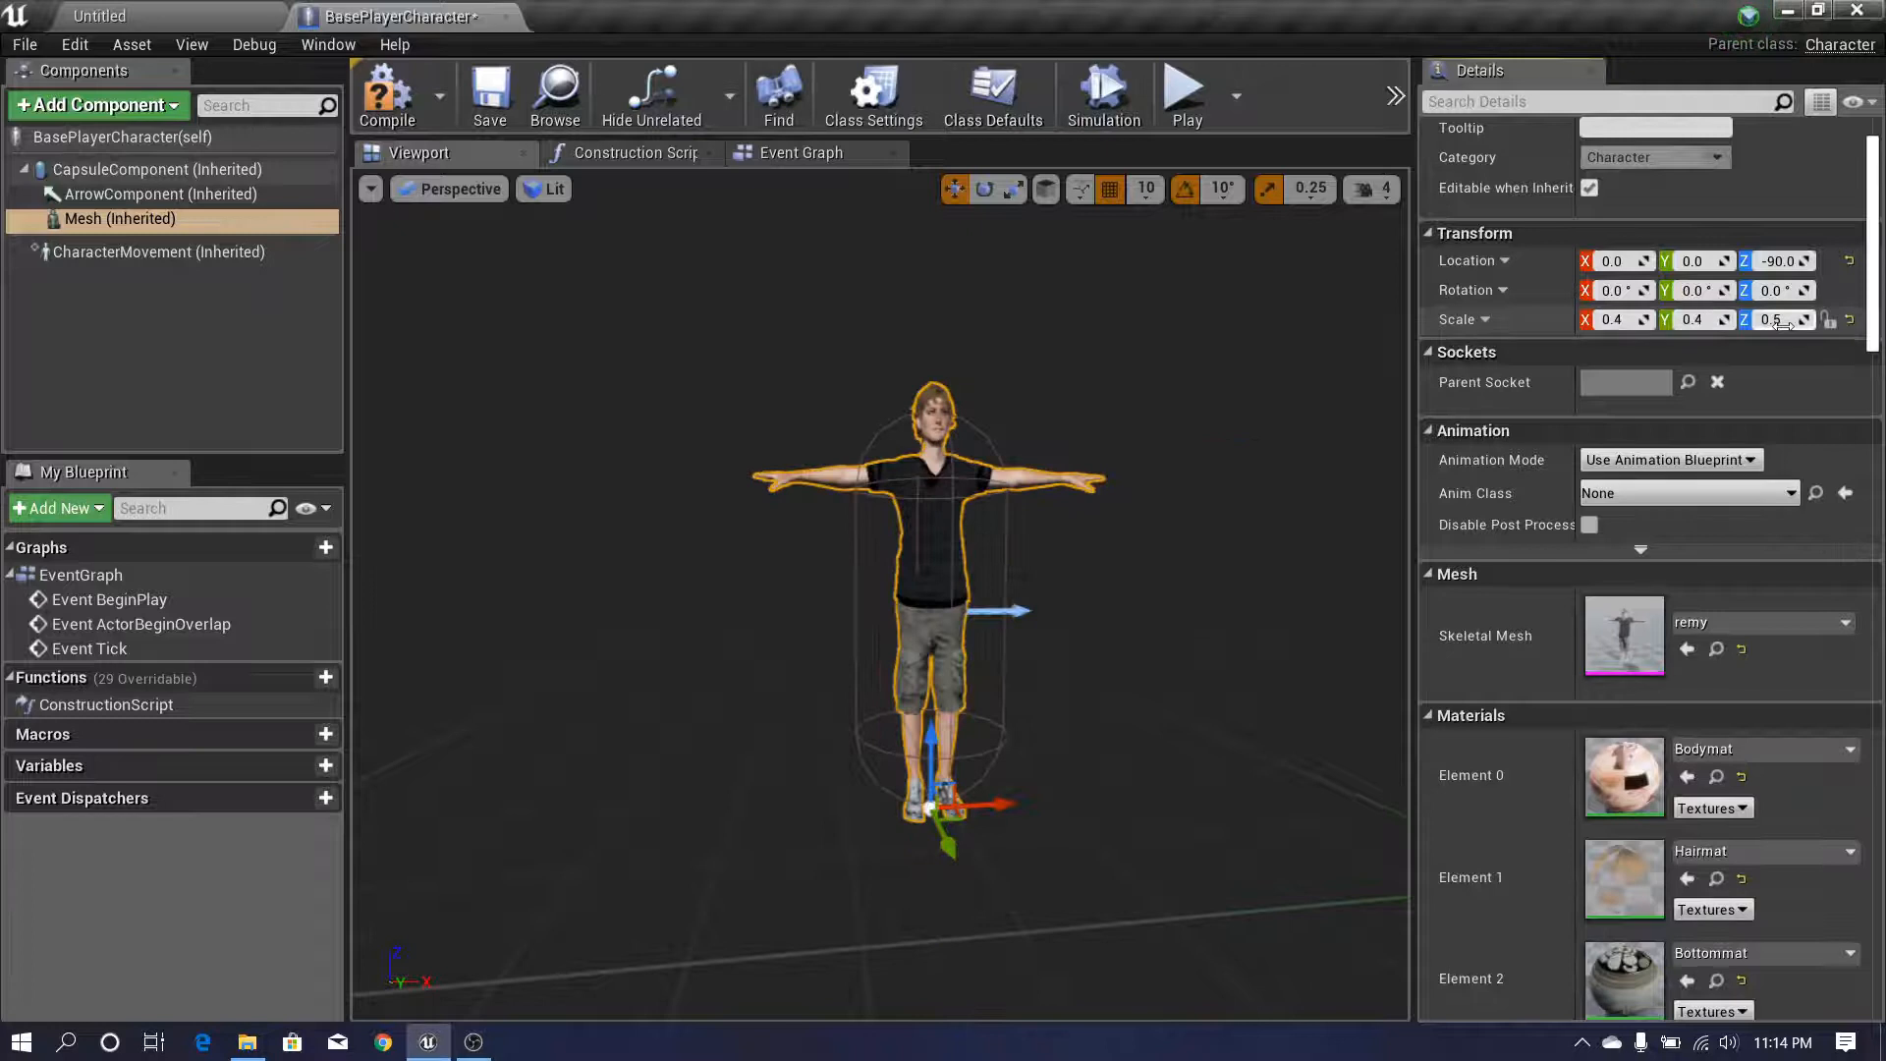
pyautogui.write('.4')
pyautogui.press('Return')
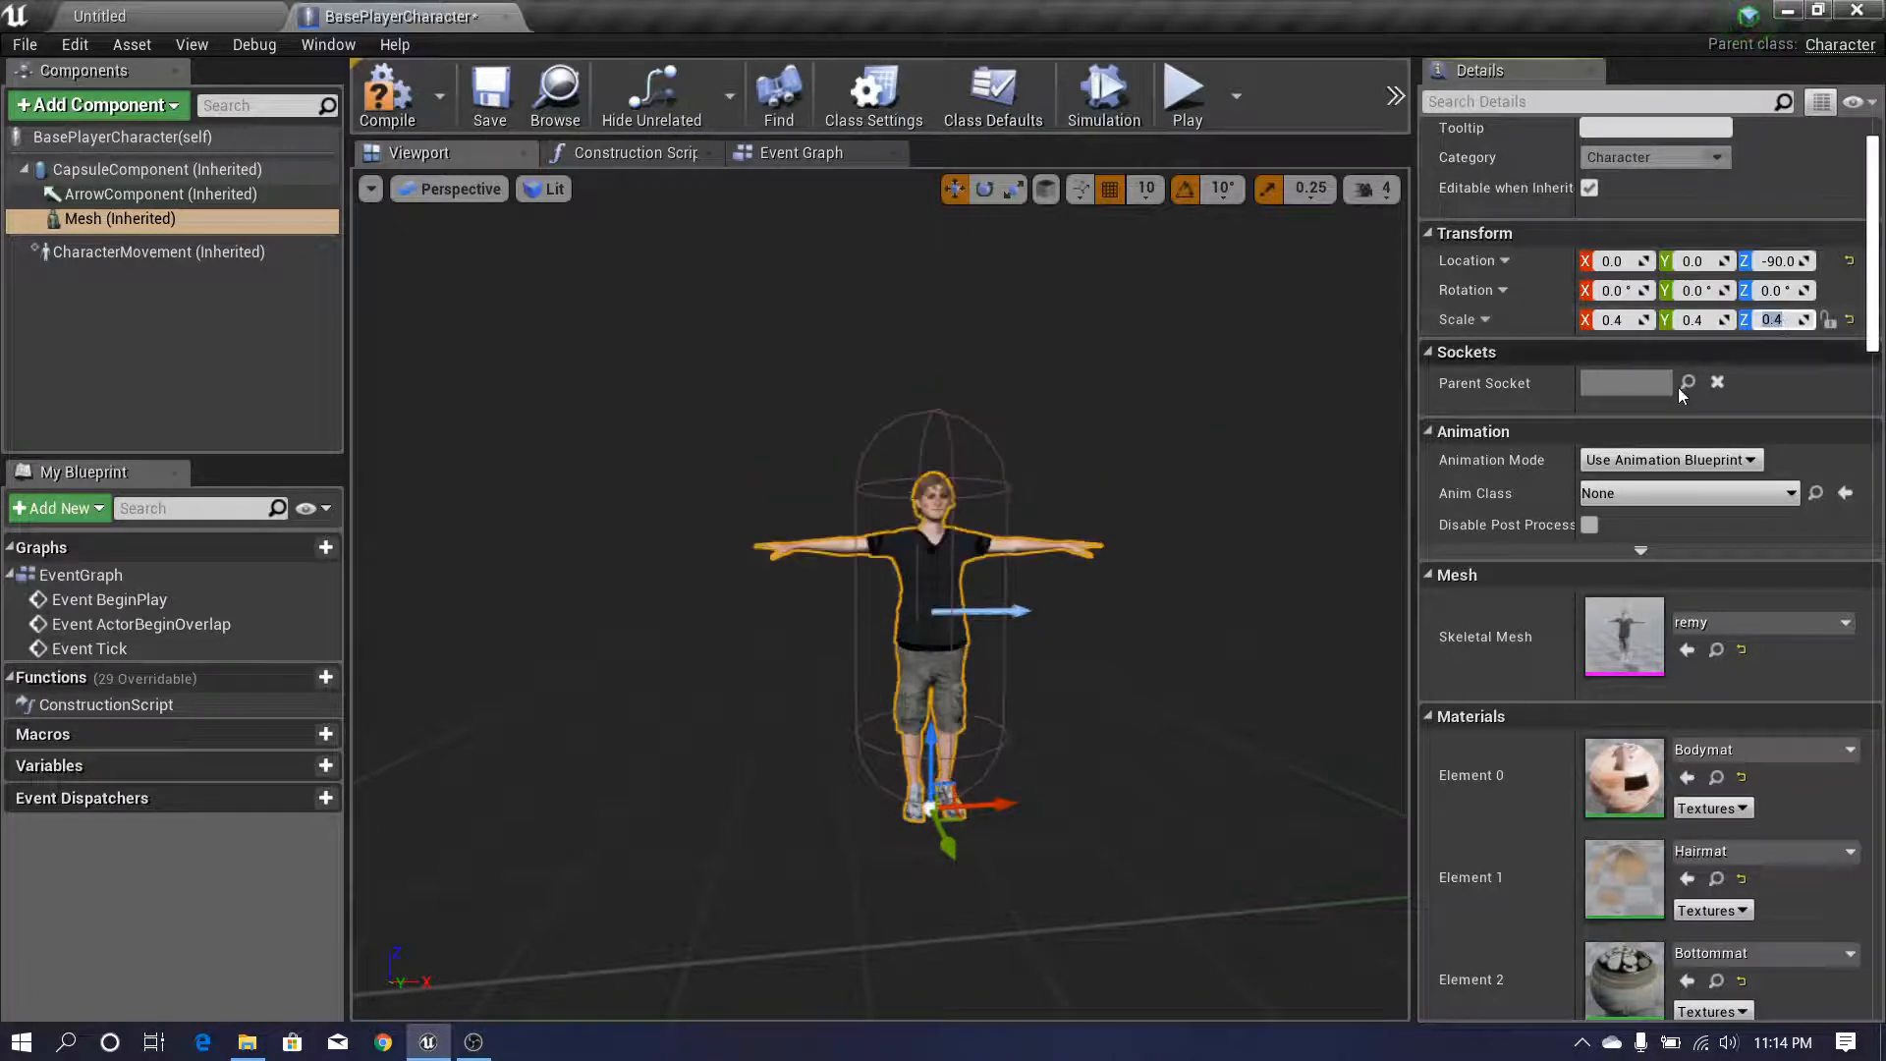
# - Set the Mesh component's scale to 0.45 on X, Y and Z
pyautogui.moveTo(884, 589); pyautogui.dragTo(855, 619)
pyautogui.moveTo(884, 609)
pyautogui.mouseDown(button='right')
pyautogui.moveTo(899, 555)
pyautogui.moveTo(913, 628)
pyautogui.mouseUp(button='right')
pyautogui.moveTo(1322, 429); pyautogui.dragTo(1322, 429, button='right')
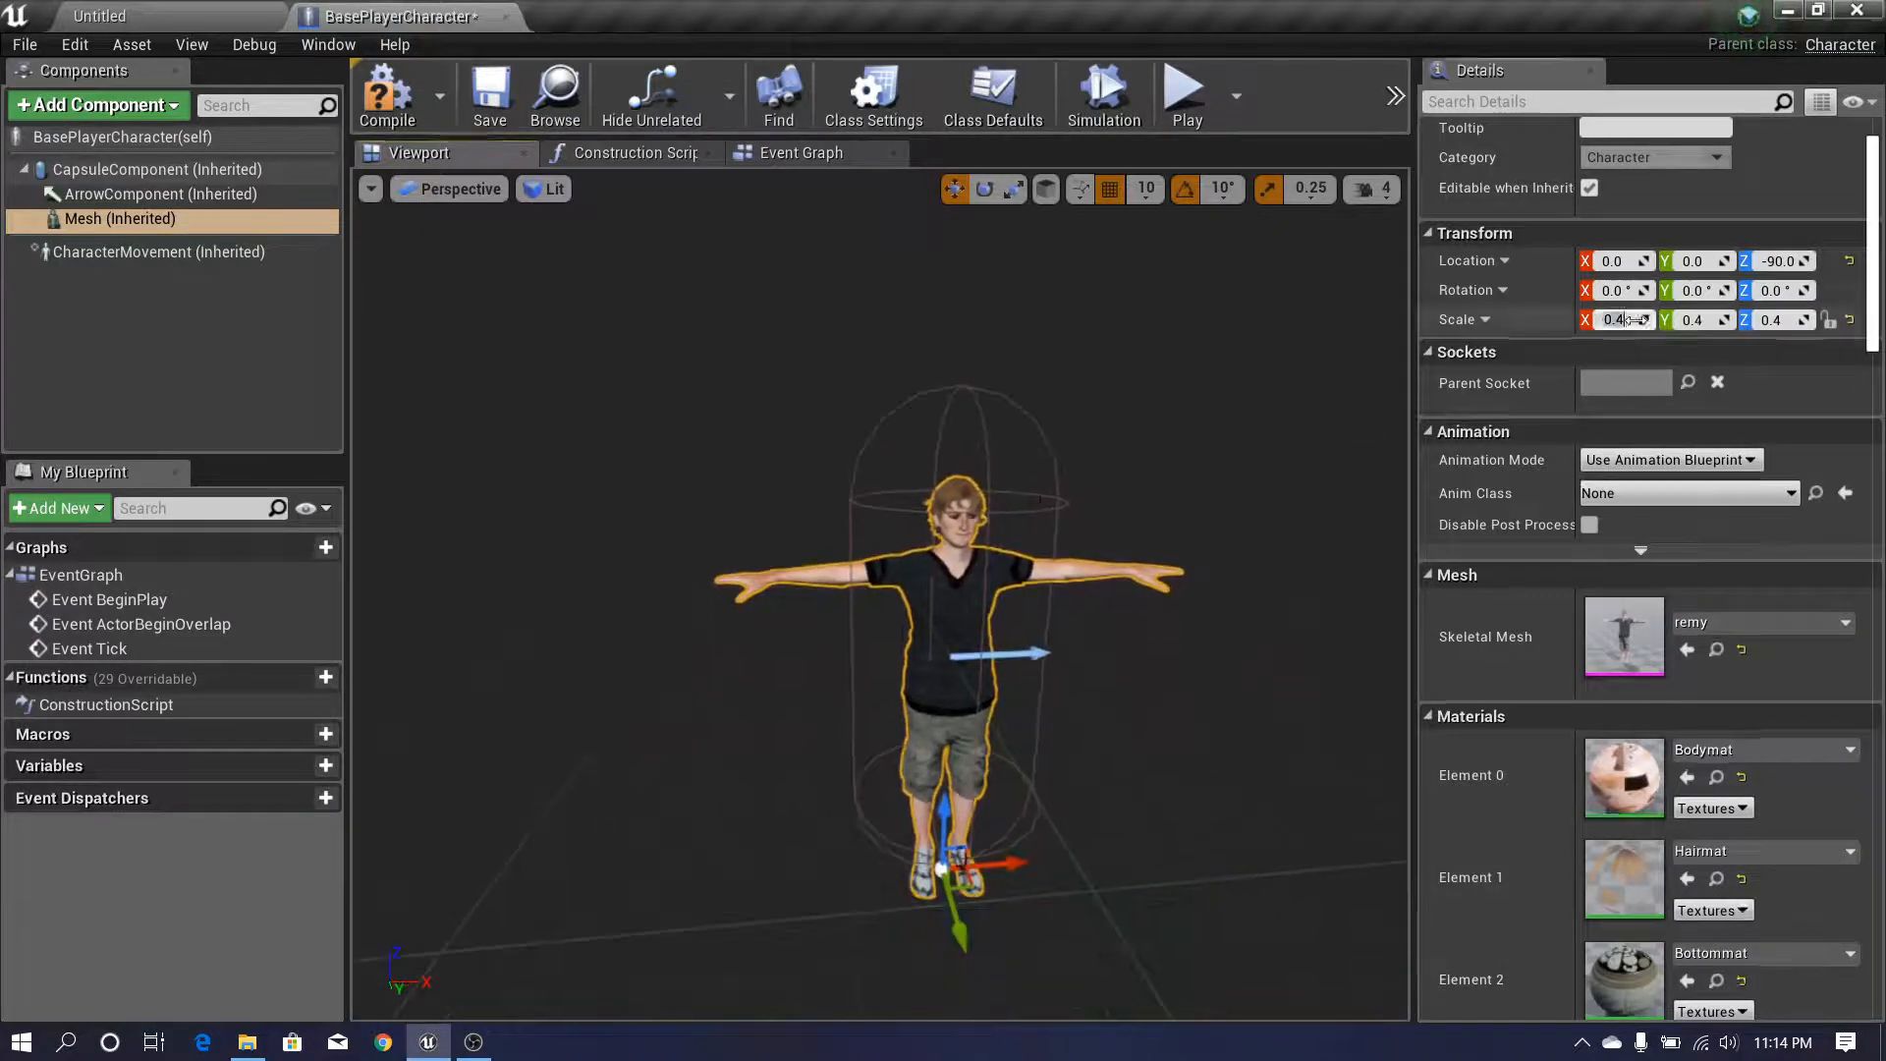
pyautogui.press('Return')
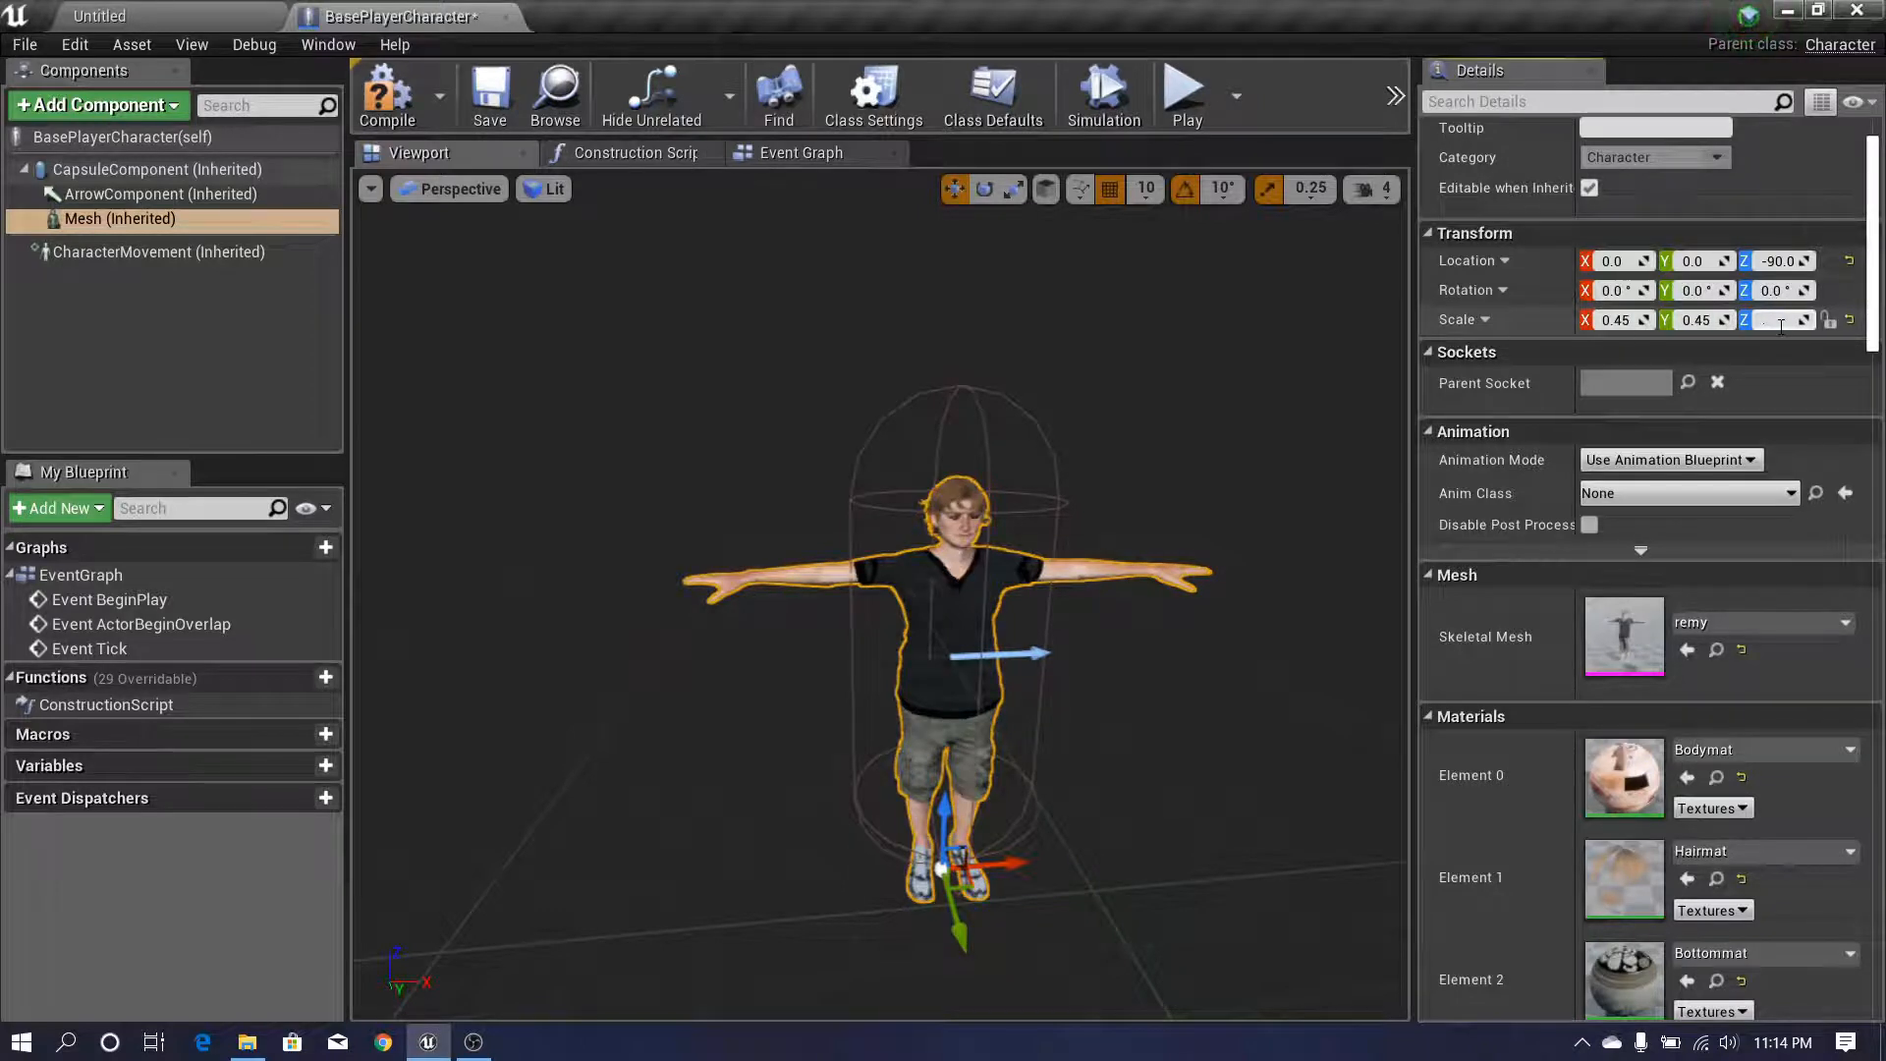
pyautogui.press('Return')
# - Switch to the Left orthographic view and examine how the mesh's feet line up with the capsule's bottom
pyautogui.moveTo(902, 405); pyautogui.dragTo(786, 314, button='middle')
pyautogui.click(479, 188)
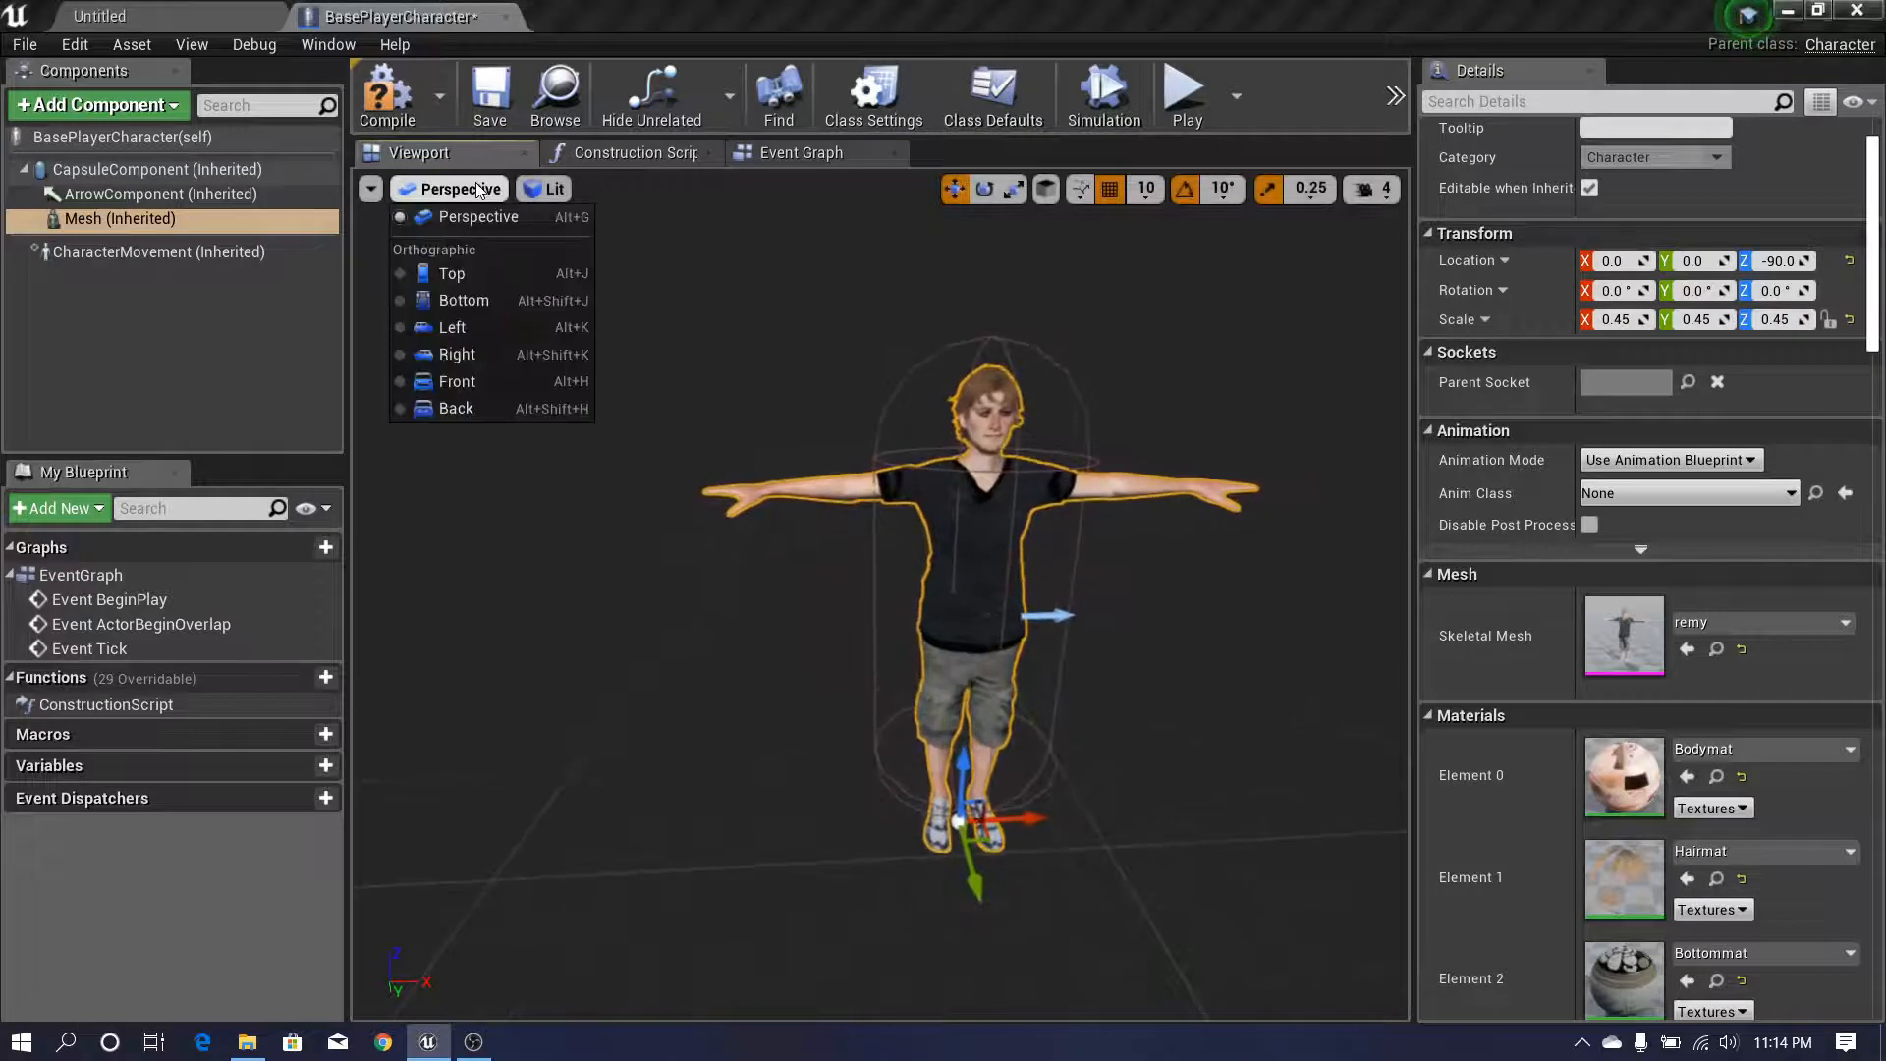
pyautogui.click(481, 327)
pyautogui.scroll(6, 900, 625)
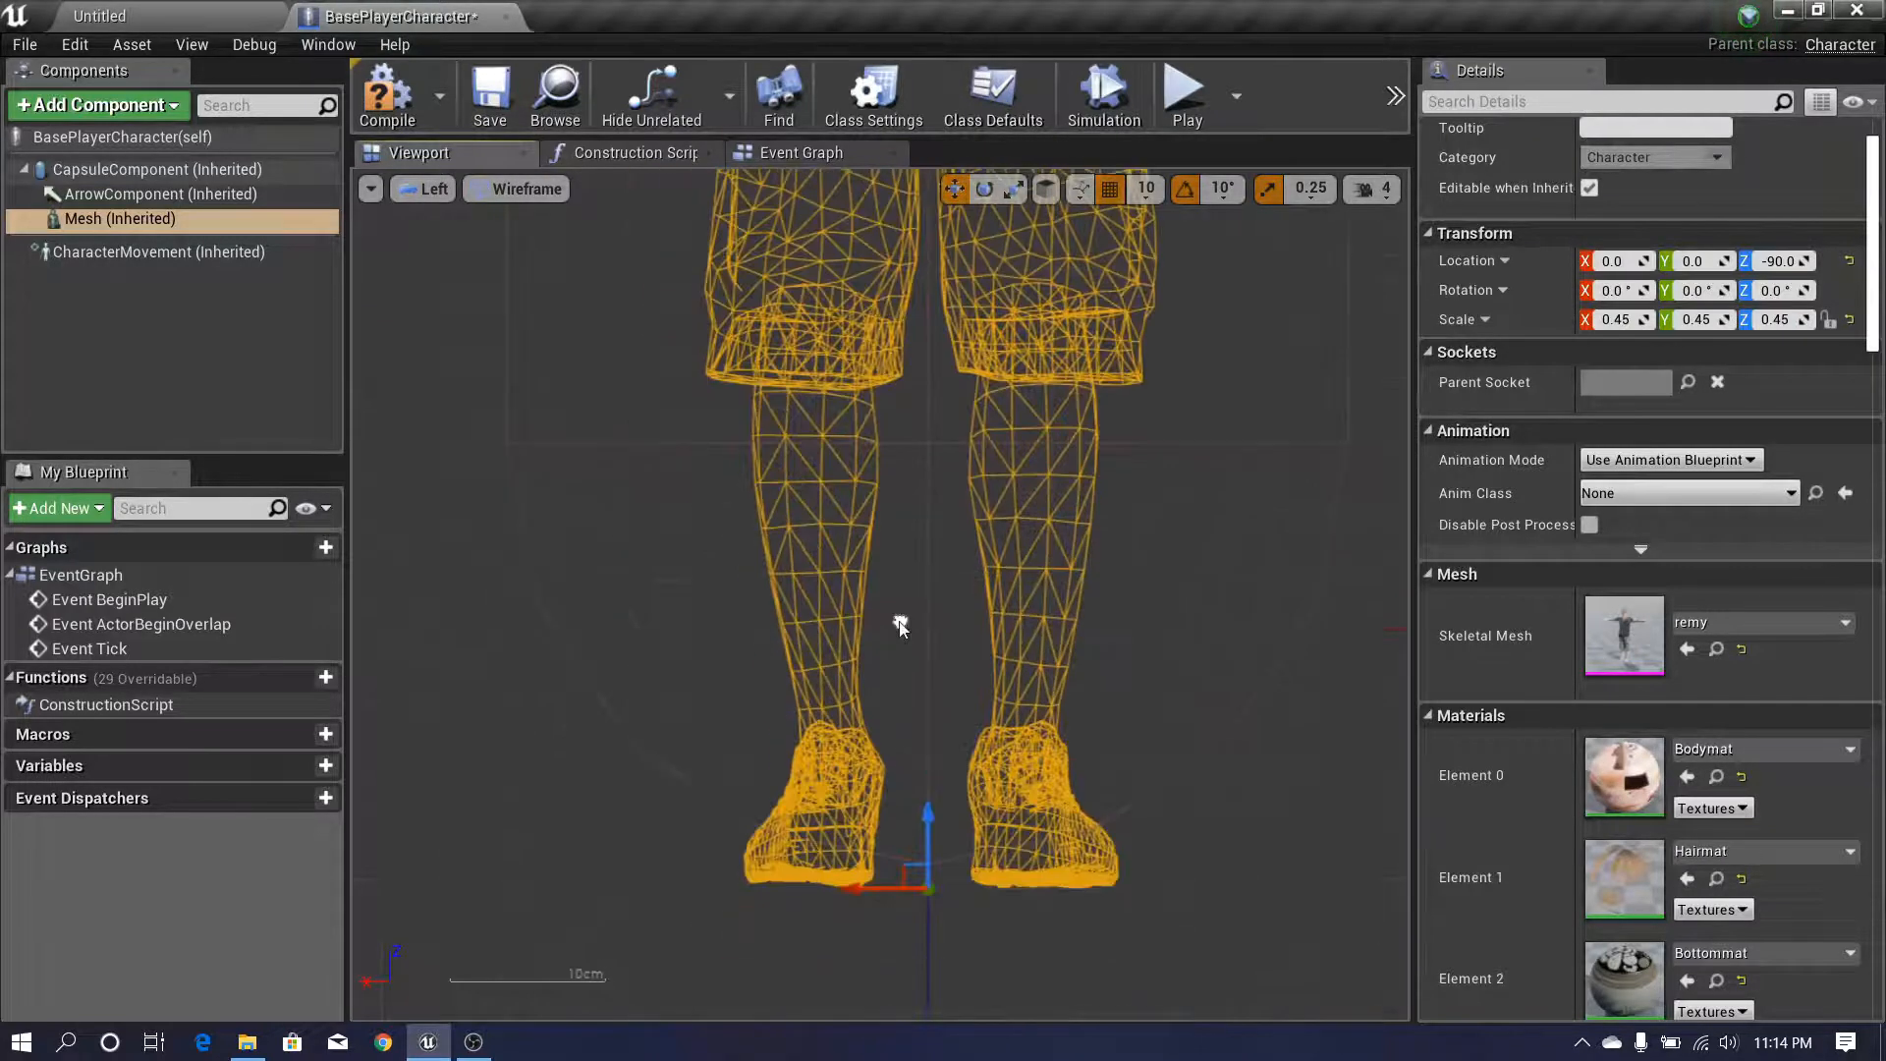
pyautogui.scroll(5, 900, 626)
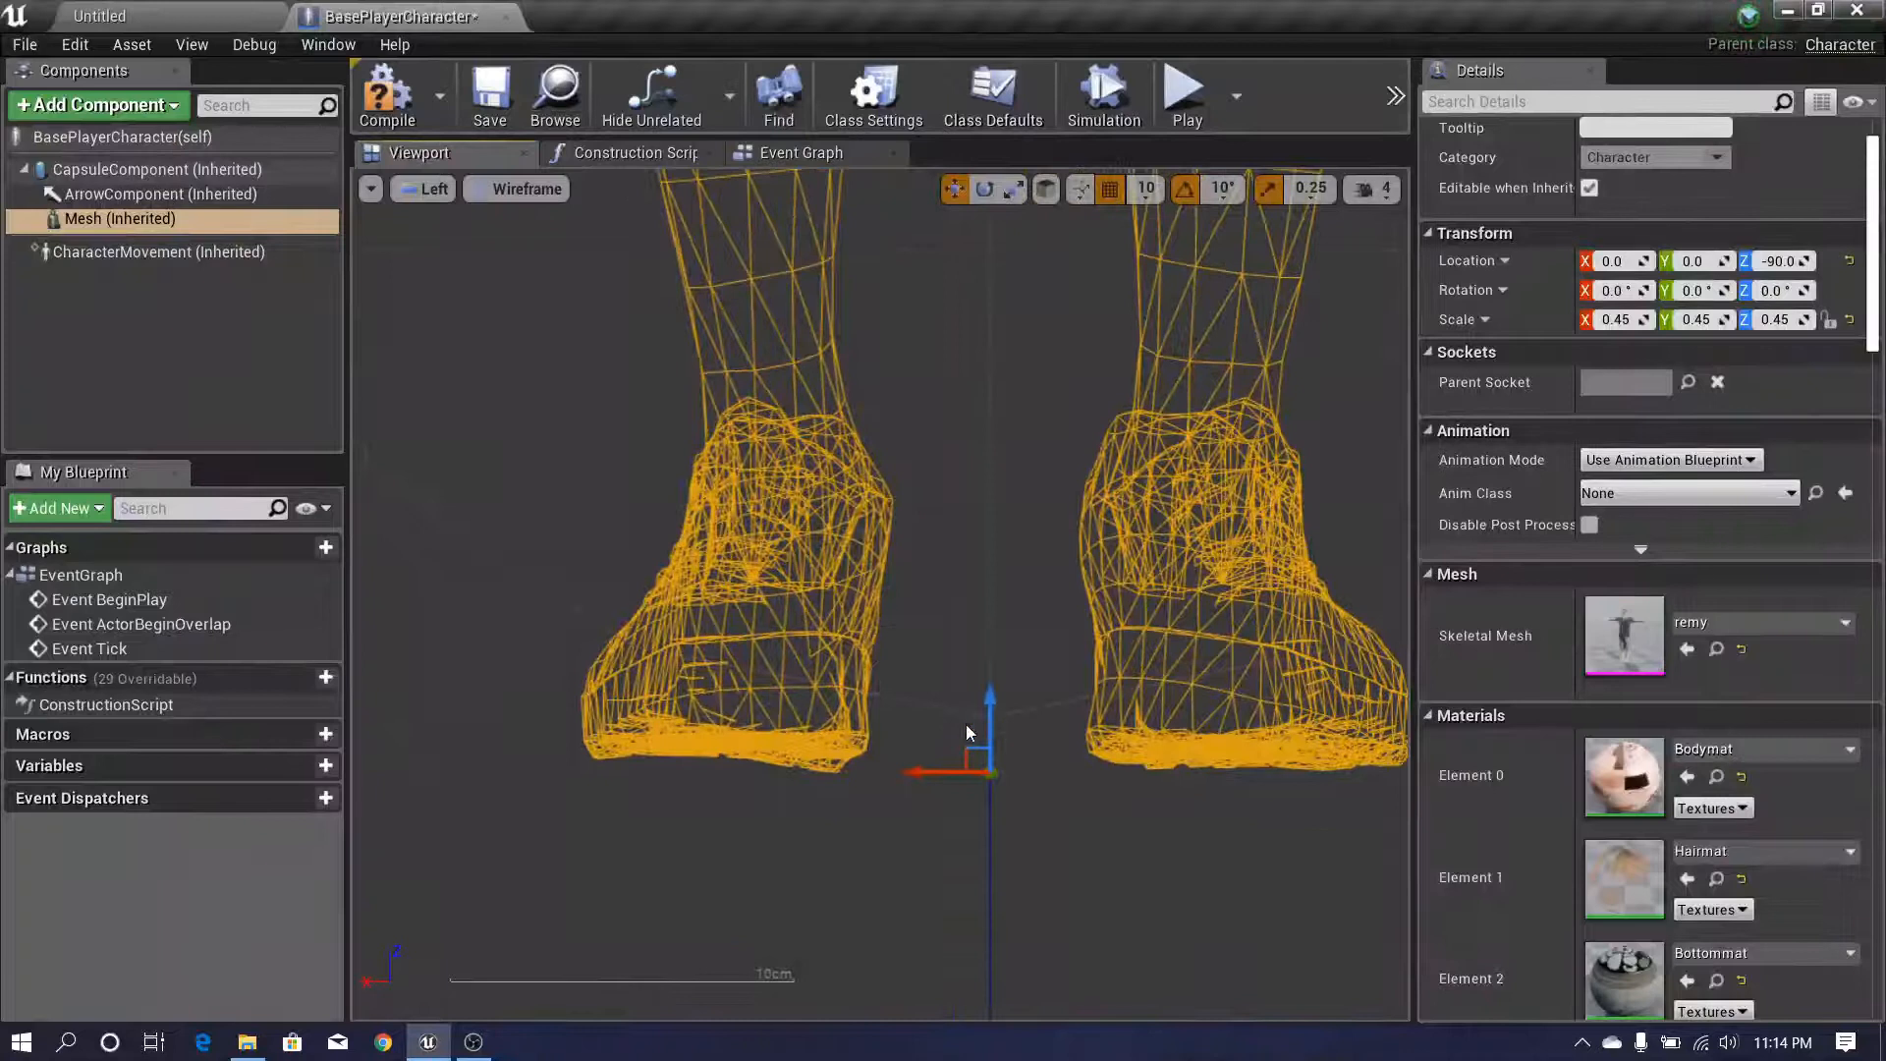
pyautogui.scroll(-2, 943, 707)
pyautogui.scroll(3, 815, 626)
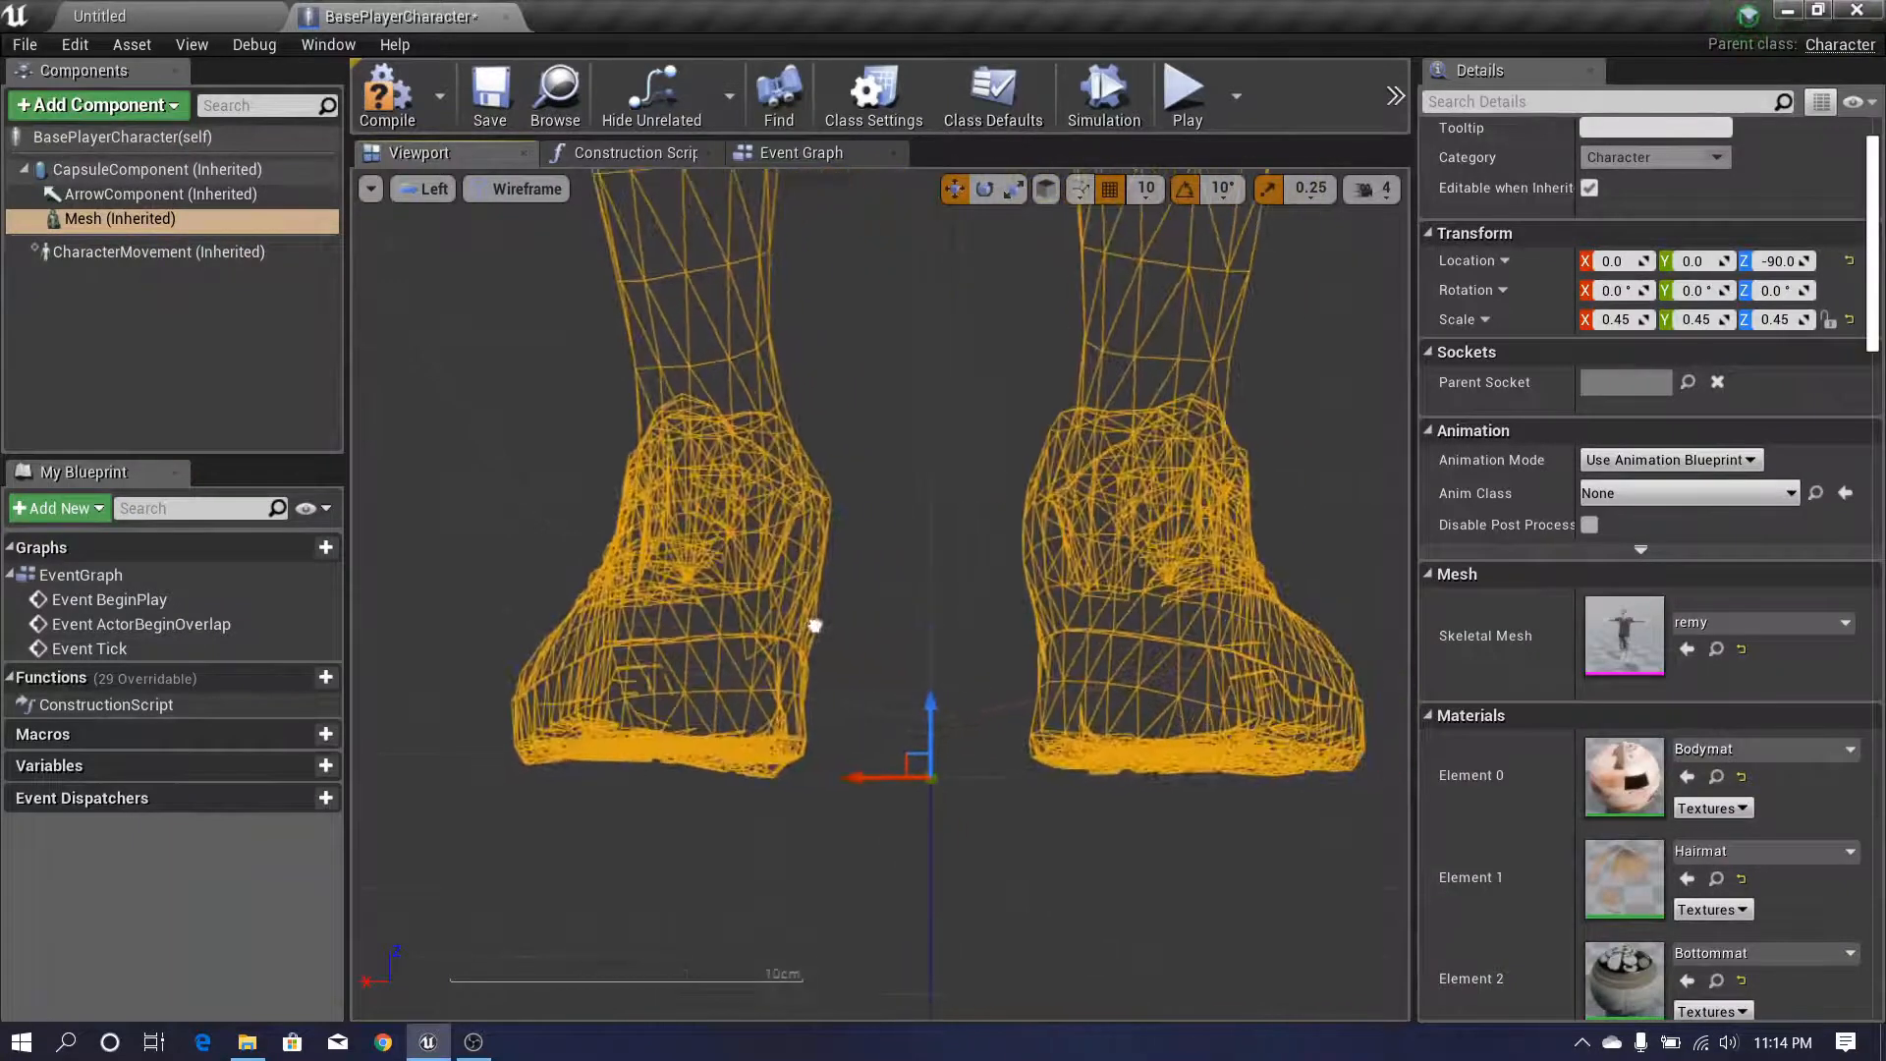
pyautogui.moveTo(702, 770); pyautogui.dragTo(657, 804, button='right')
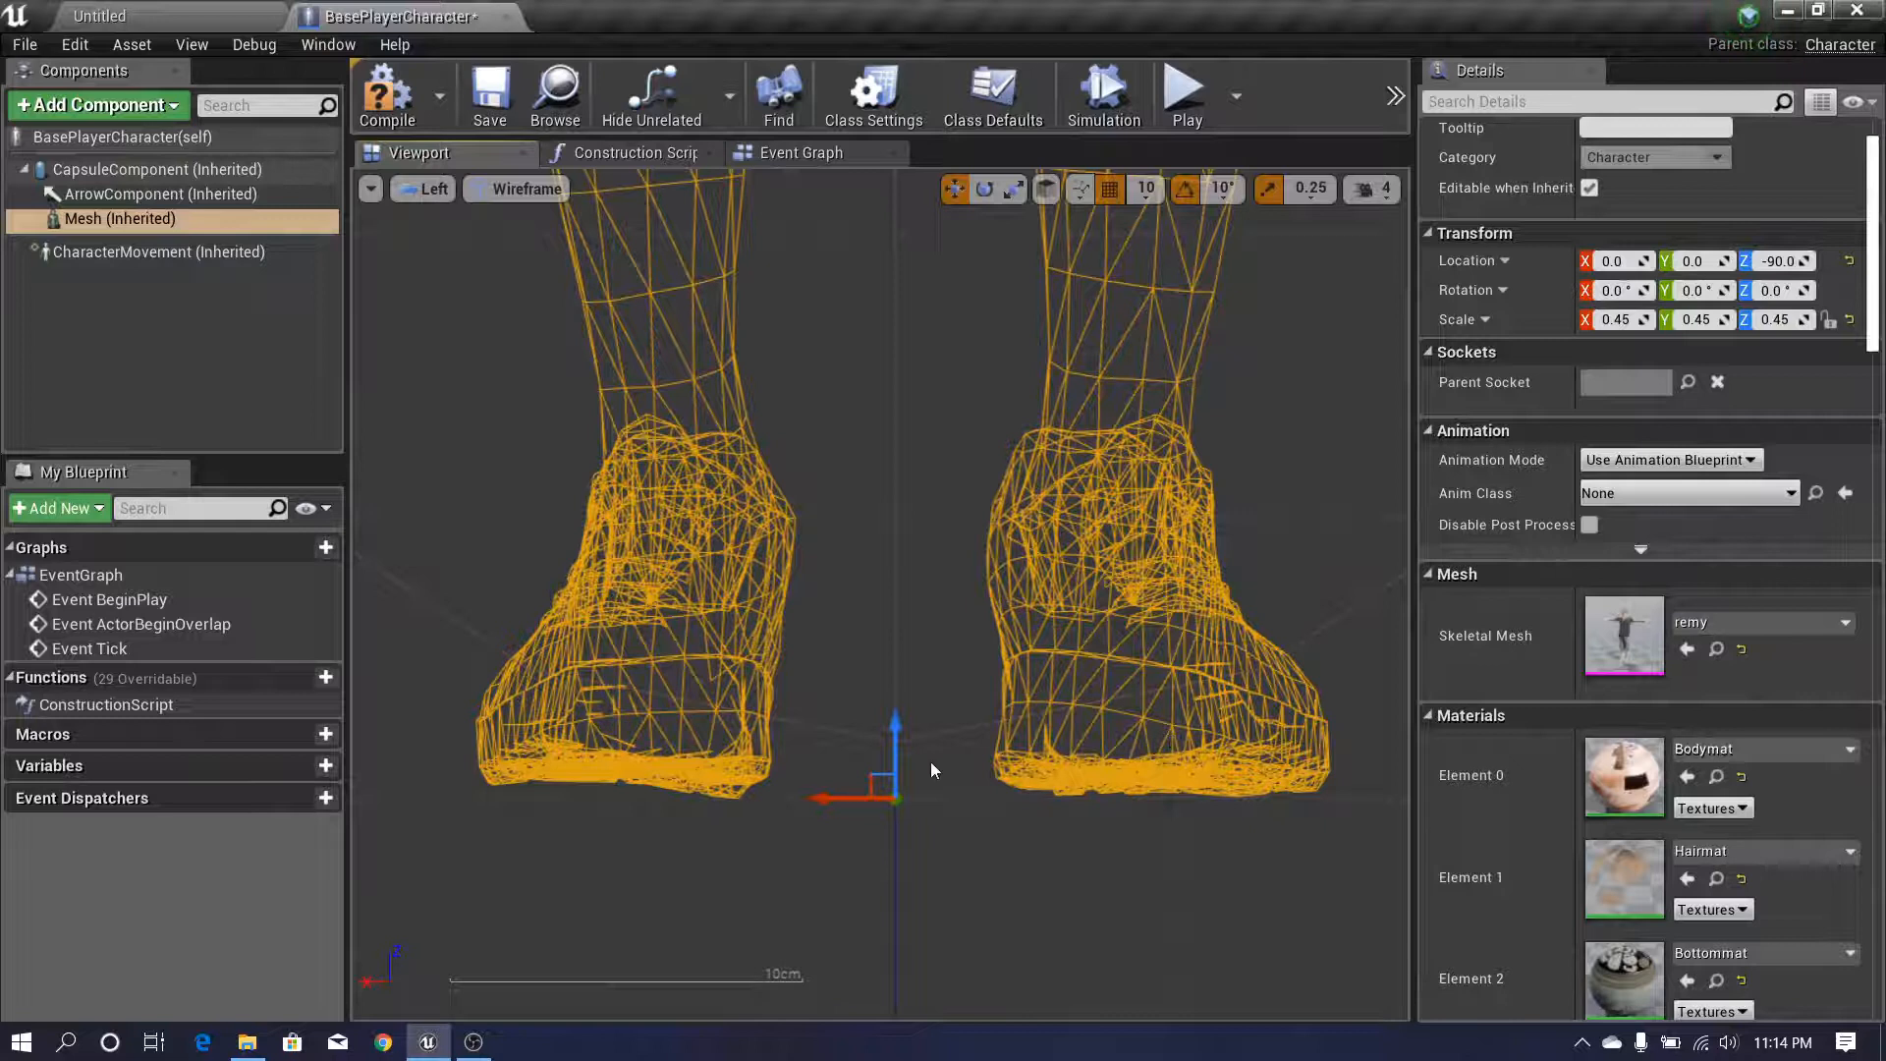
# - Move the Mesh component up to Z -80 with the 10-unit grid snap and compare its feet with the capsule's bottom
pyautogui.scroll(-2, 882, 703)
pyautogui.scroll(3, 928, 701)
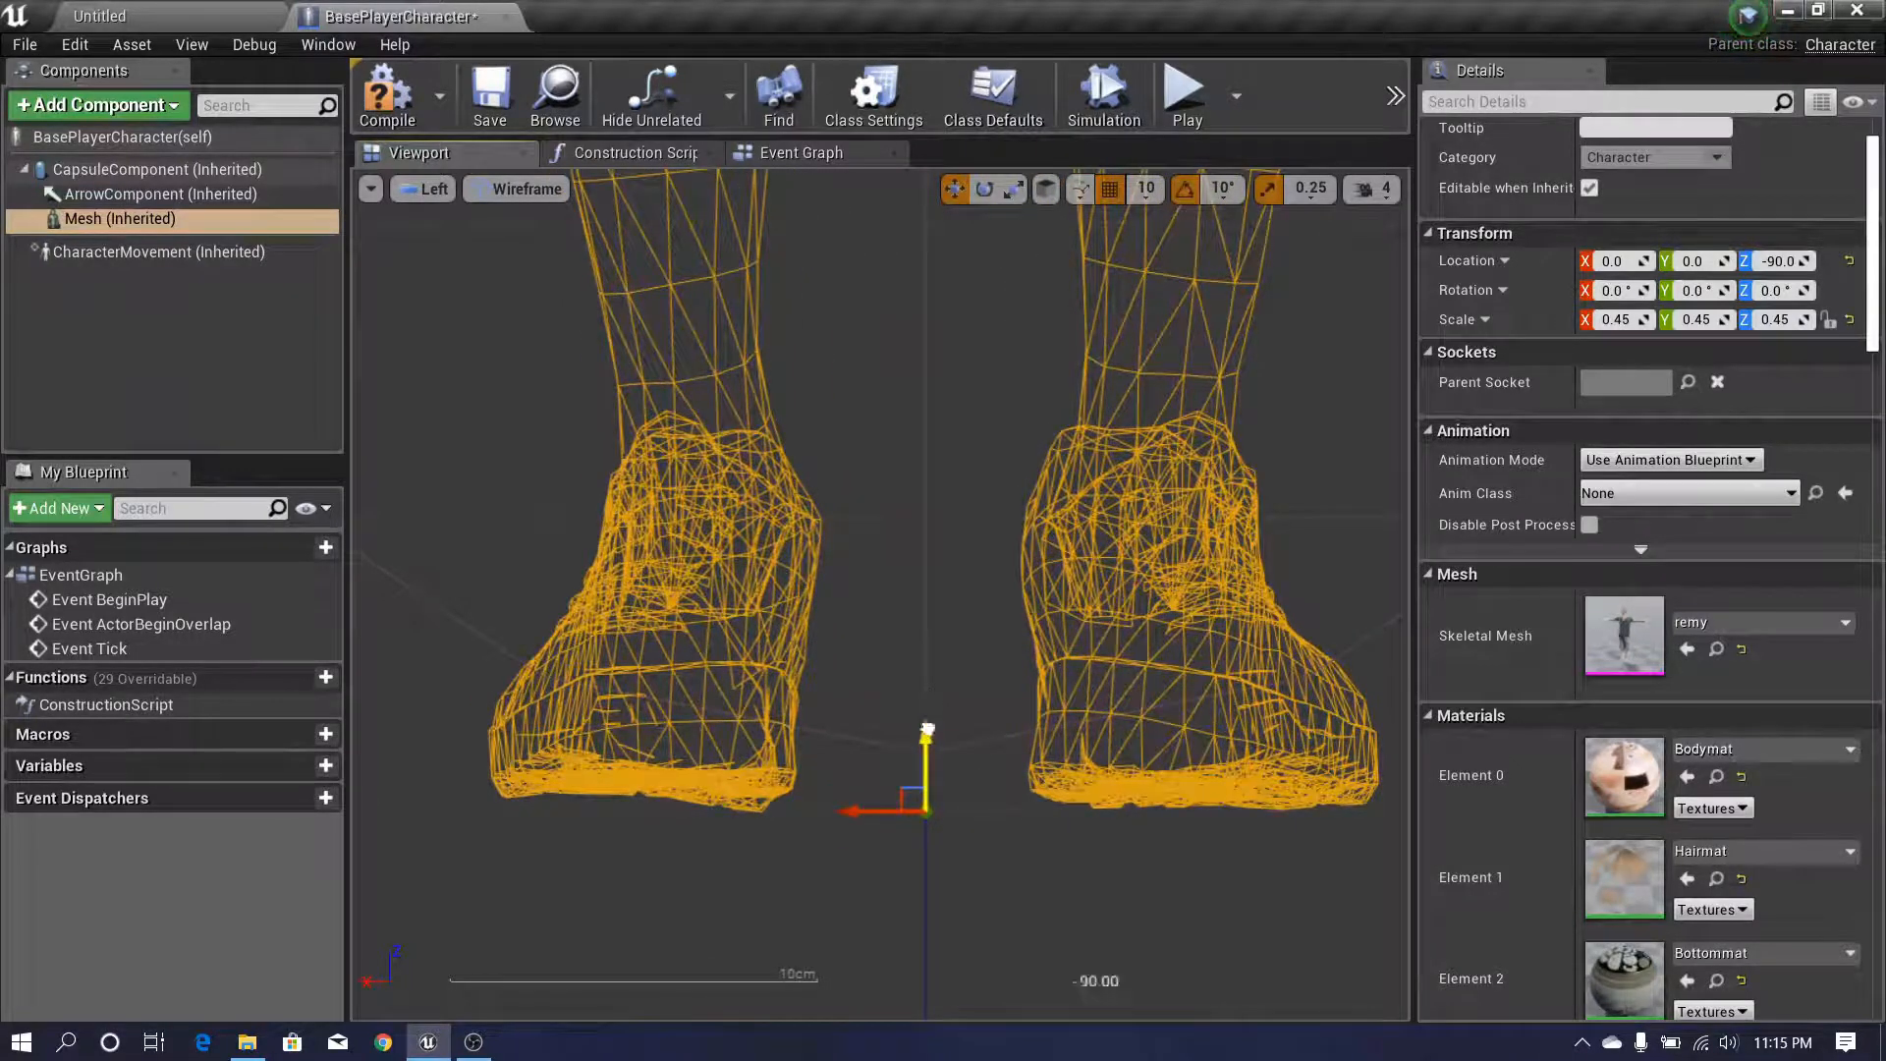
pyautogui.moveTo(931, 617); pyautogui.dragTo(931, 563)
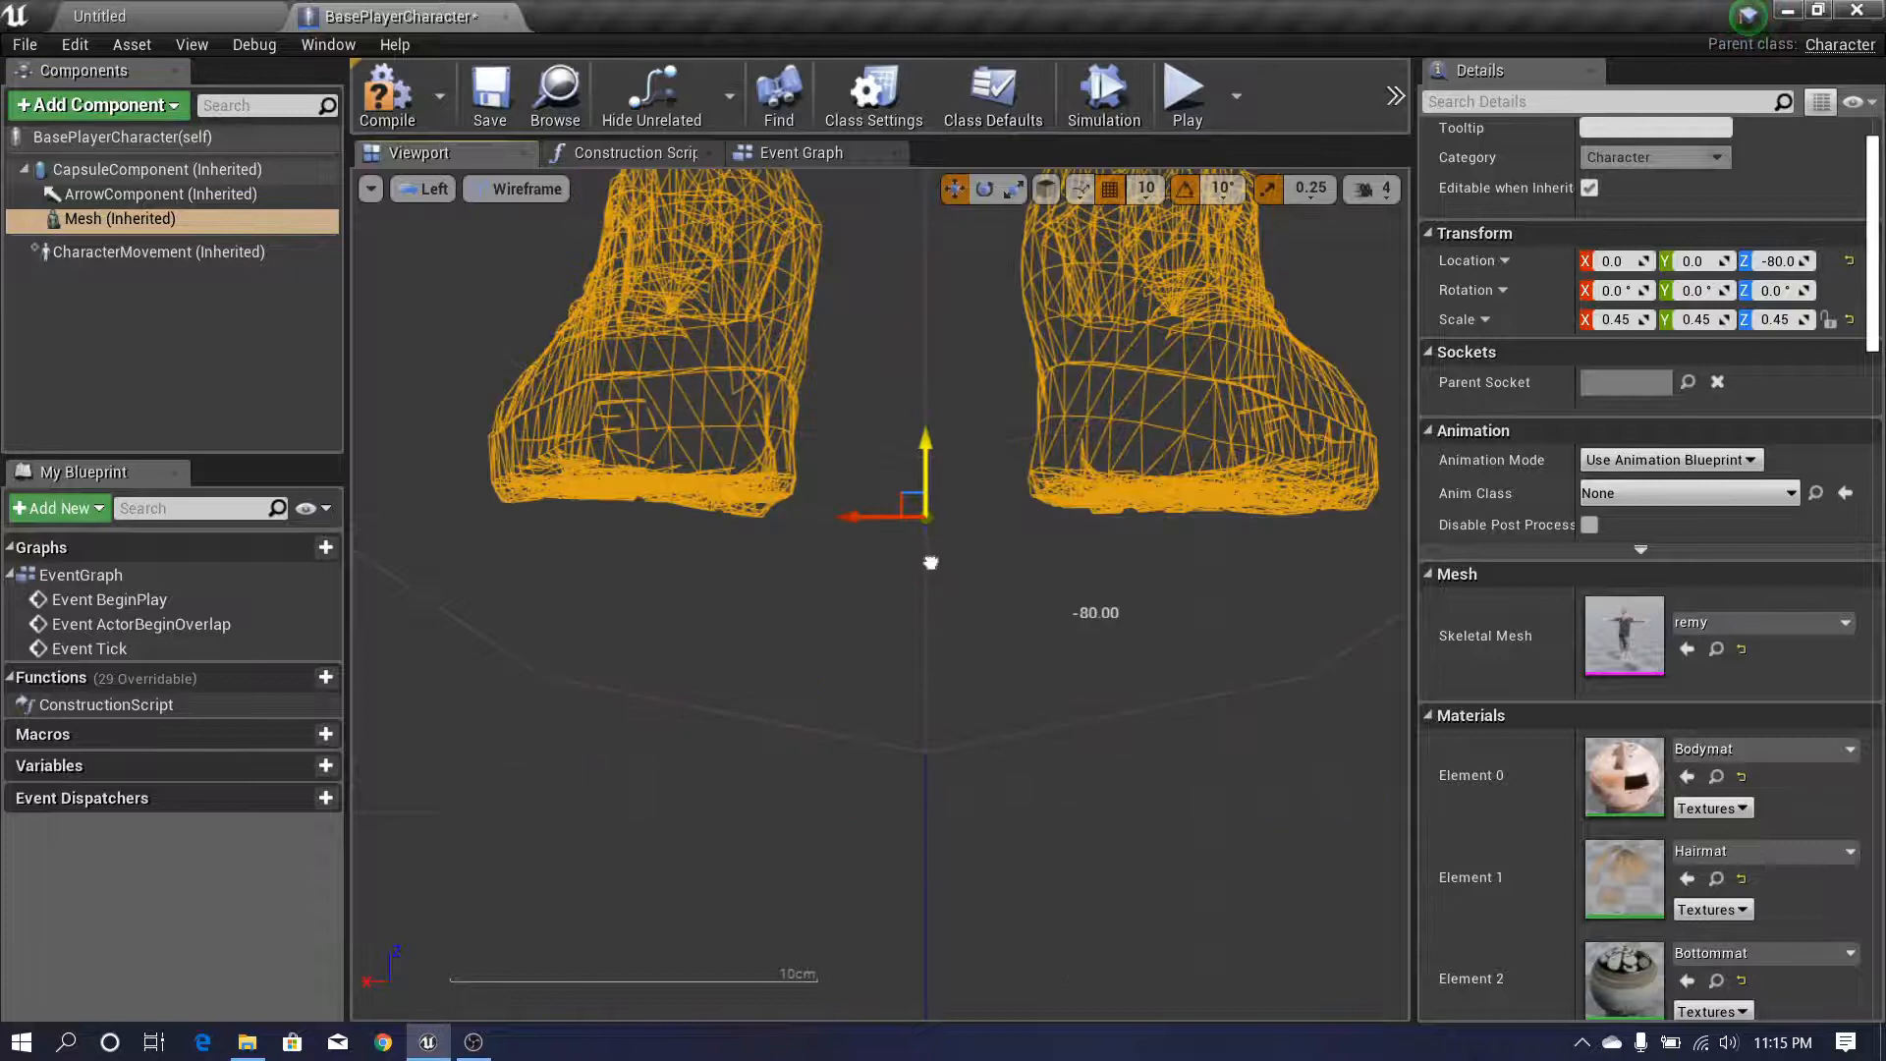
pyautogui.scroll(-2, 930, 560)
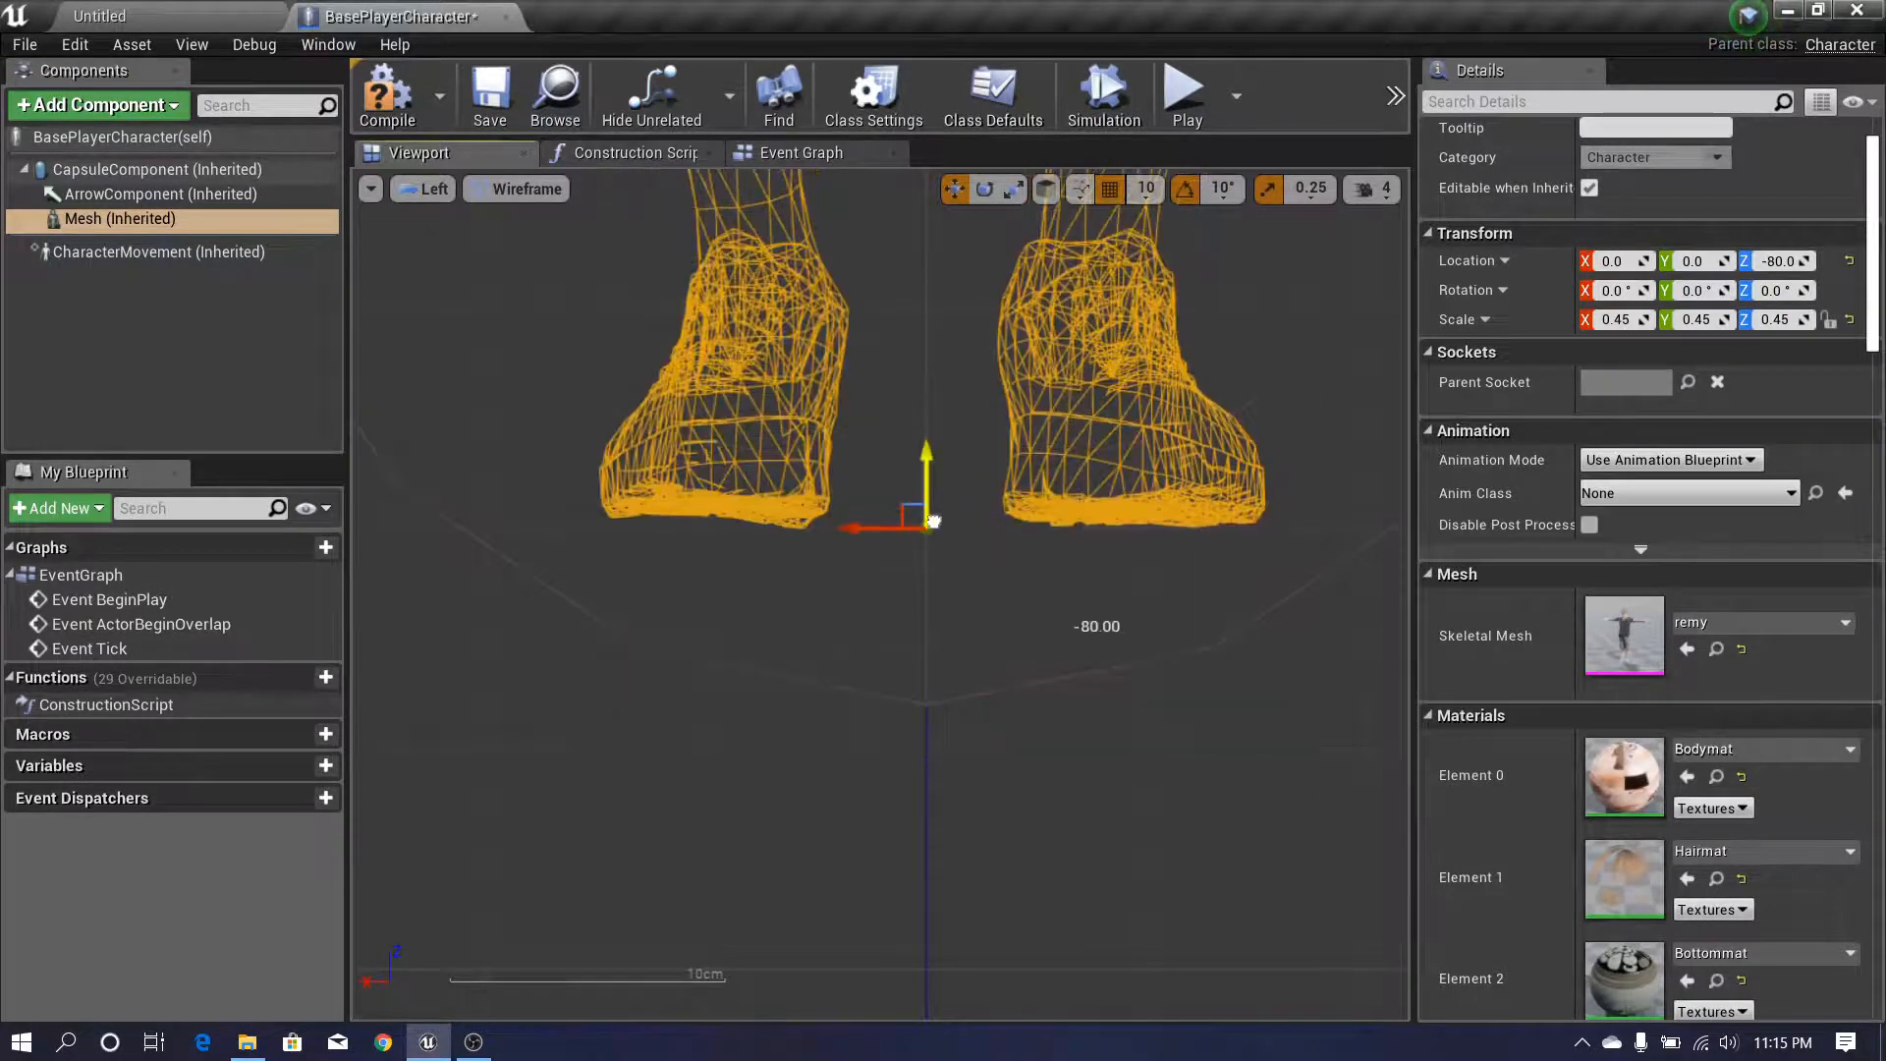
pyautogui.moveTo(933, 531); pyautogui.dragTo(787, 569)
pyautogui.moveTo(931, 543)
pyautogui.mouseDown()
pyautogui.moveTo(931, 609)
pyautogui.moveTo(939, 540)
pyautogui.mouseUp()
pyautogui.scroll(1, 924, 616)
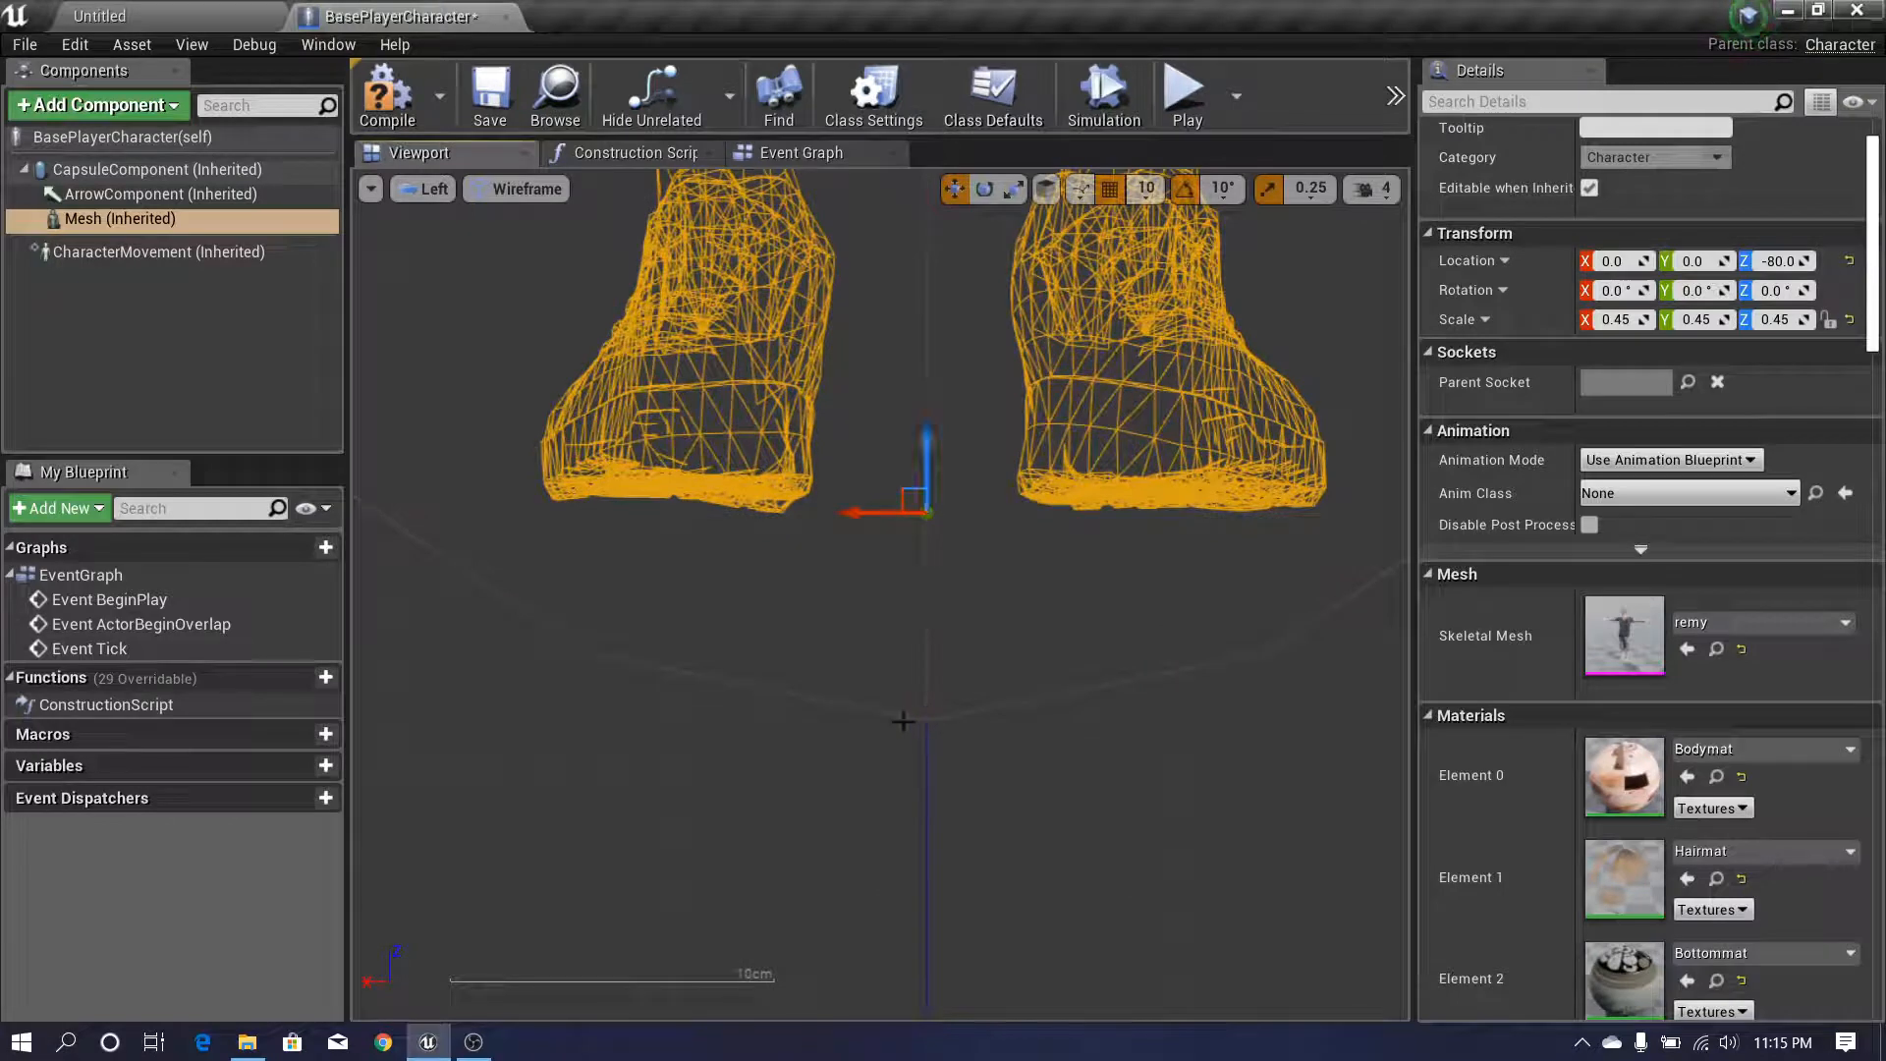
pyautogui.scroll(-2, 921, 569)
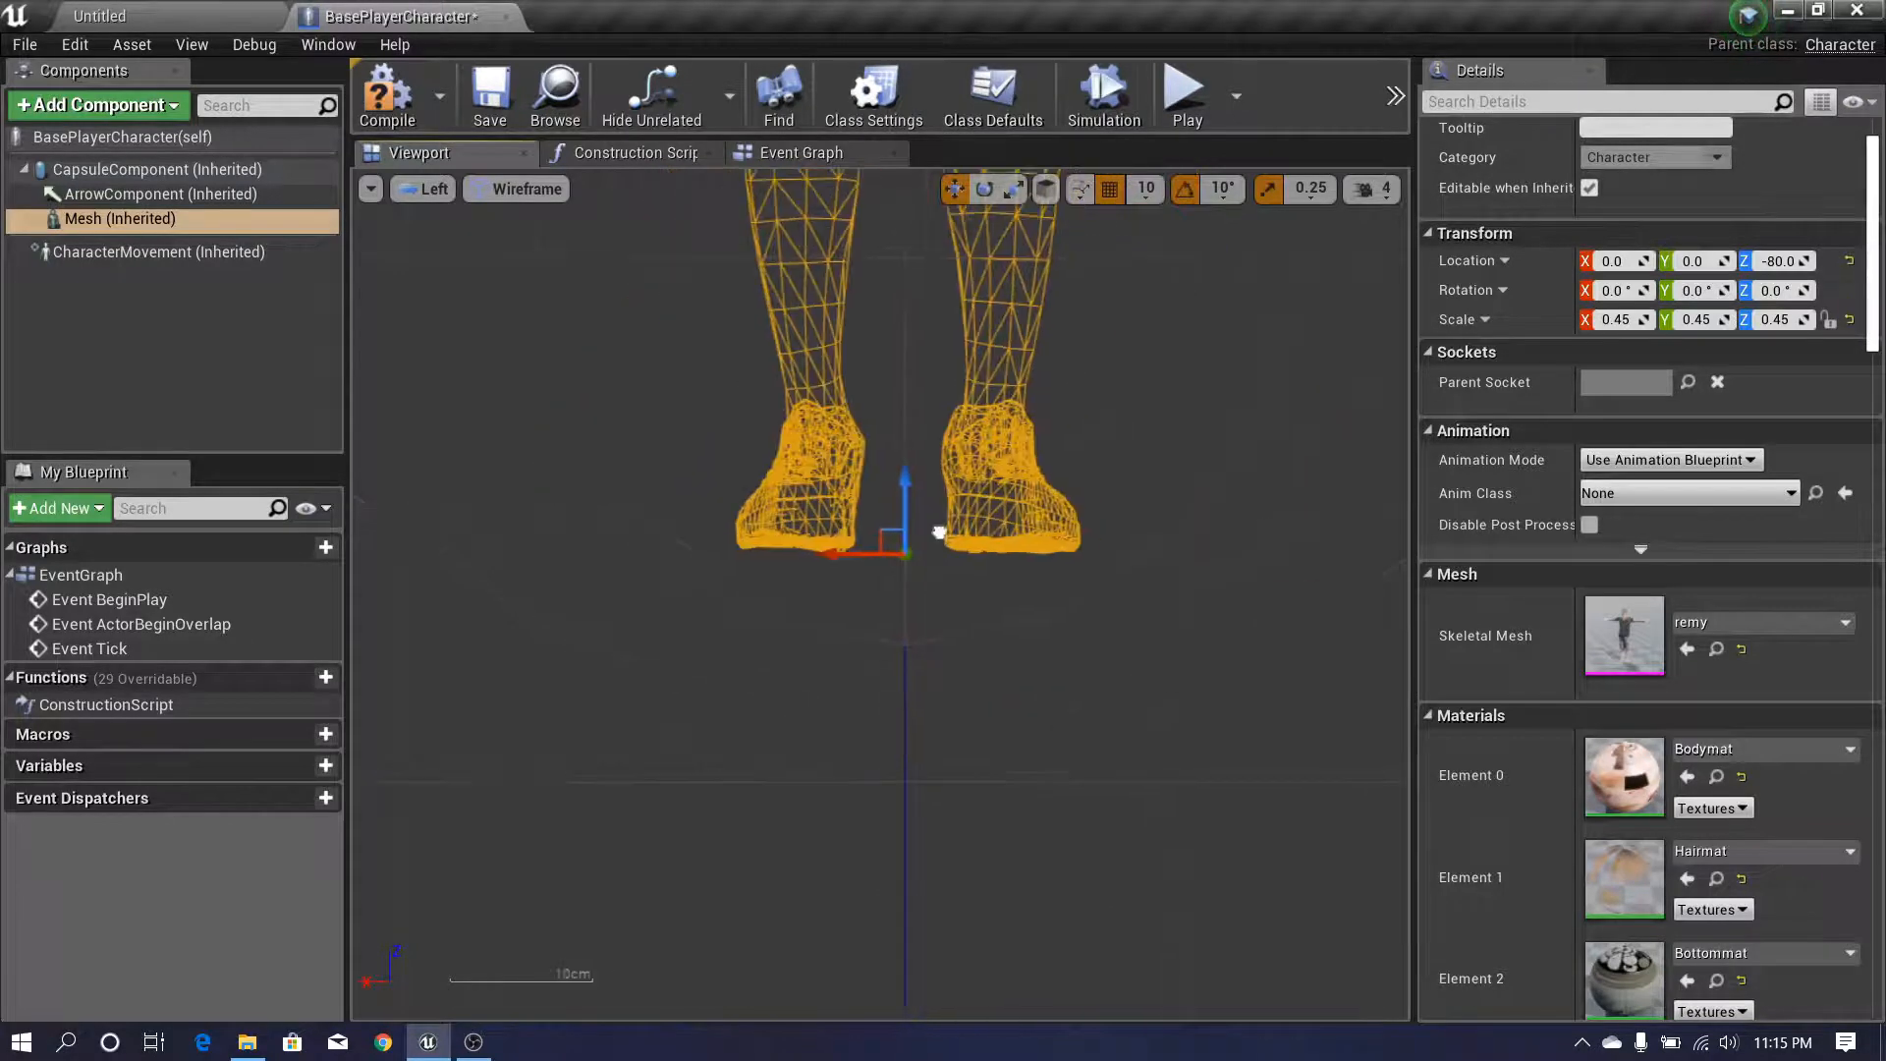
pyautogui.moveTo(889, 515); pyautogui.dragTo(670, 665, button='right')
pyautogui.moveTo(725, 565); pyautogui.dragTo(758, 609, button='right')
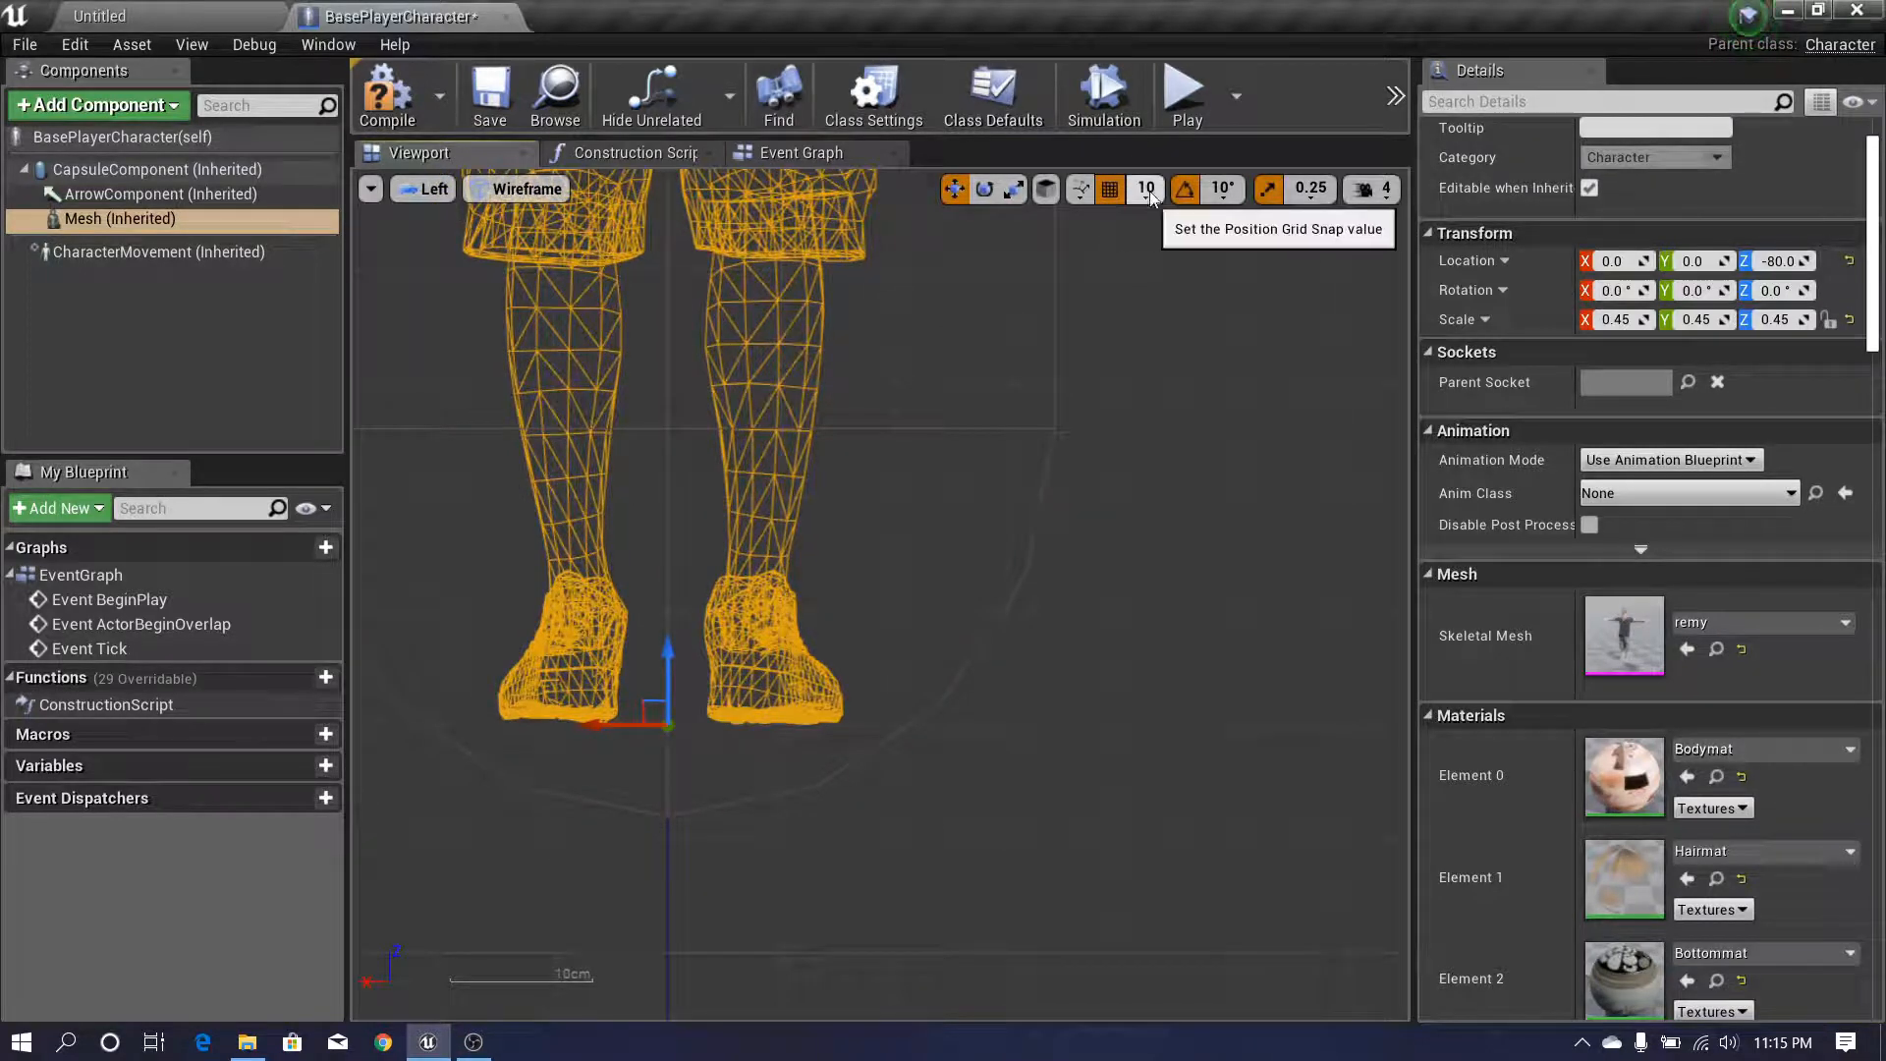
# - Set the position grid snap to 1 and lower the Mesh component to Z -89 to meet the capsule's bottom
pyautogui.click(1148, 189)
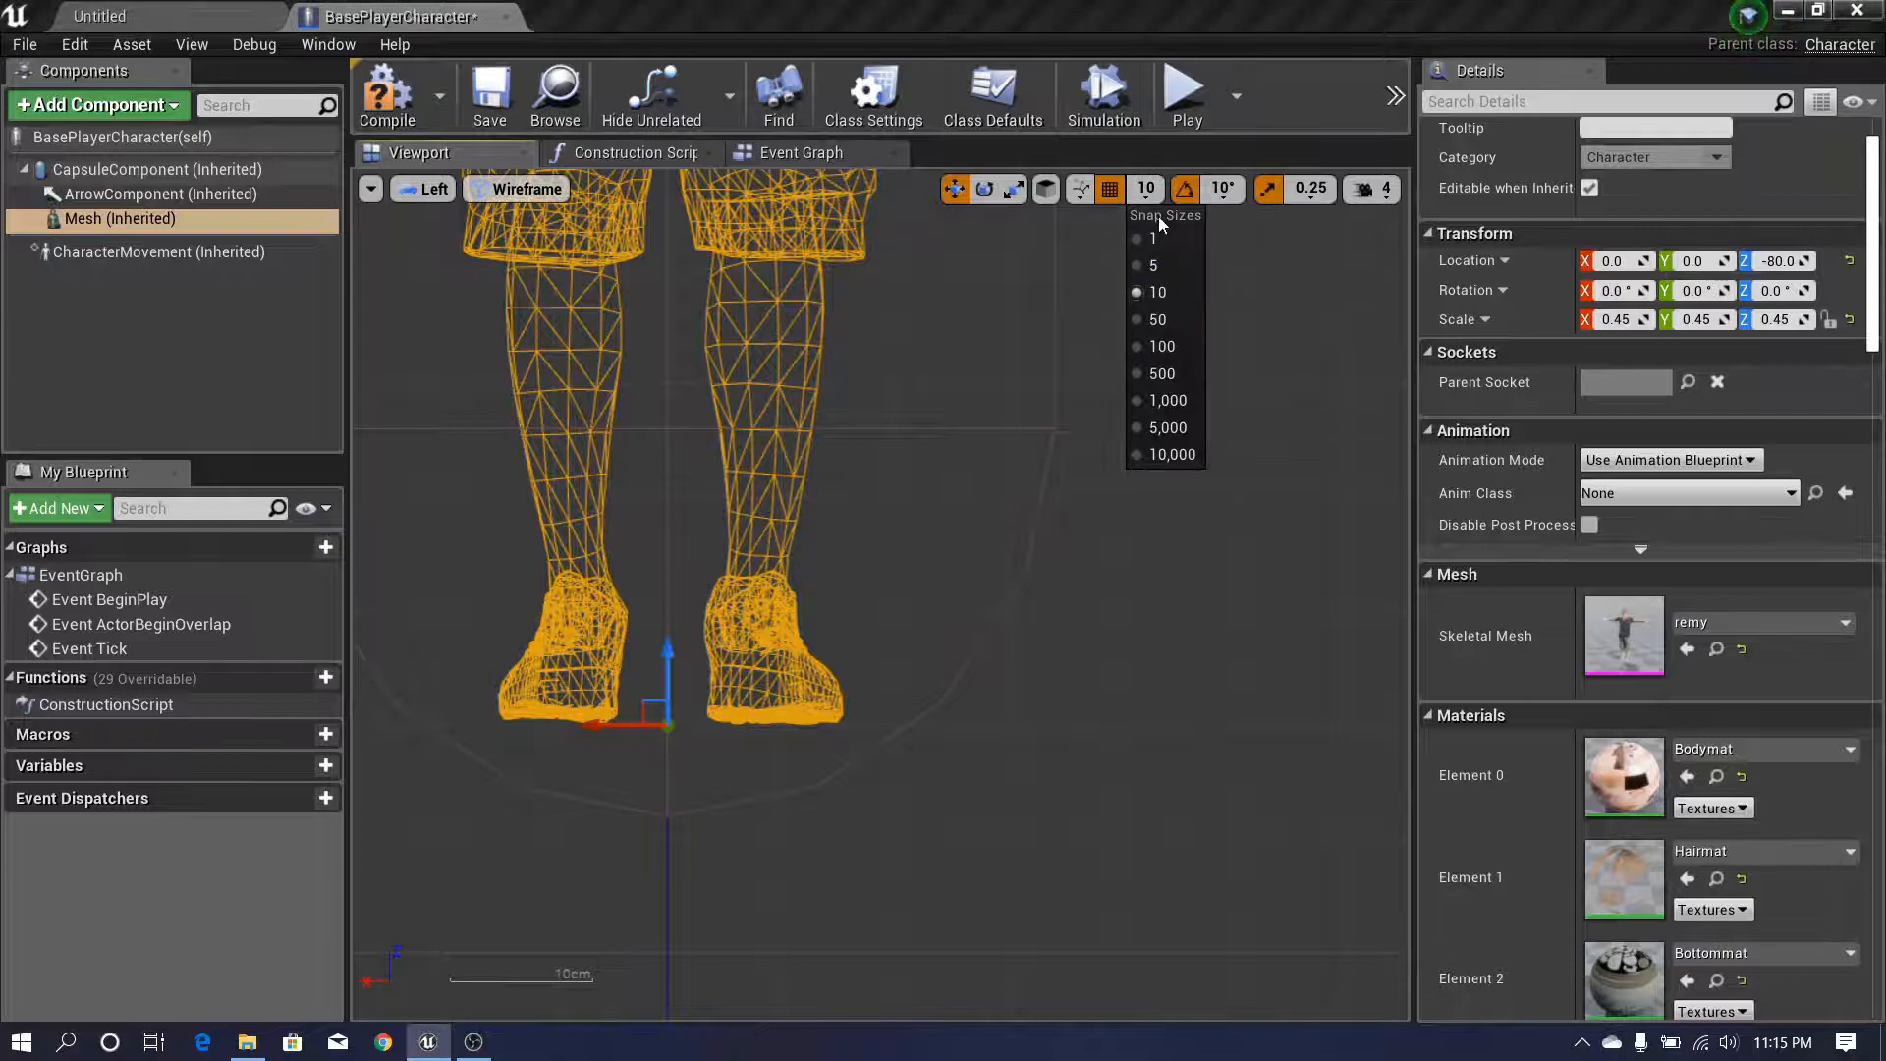
pyautogui.click(1146, 236)
pyautogui.scroll(5, 808, 642)
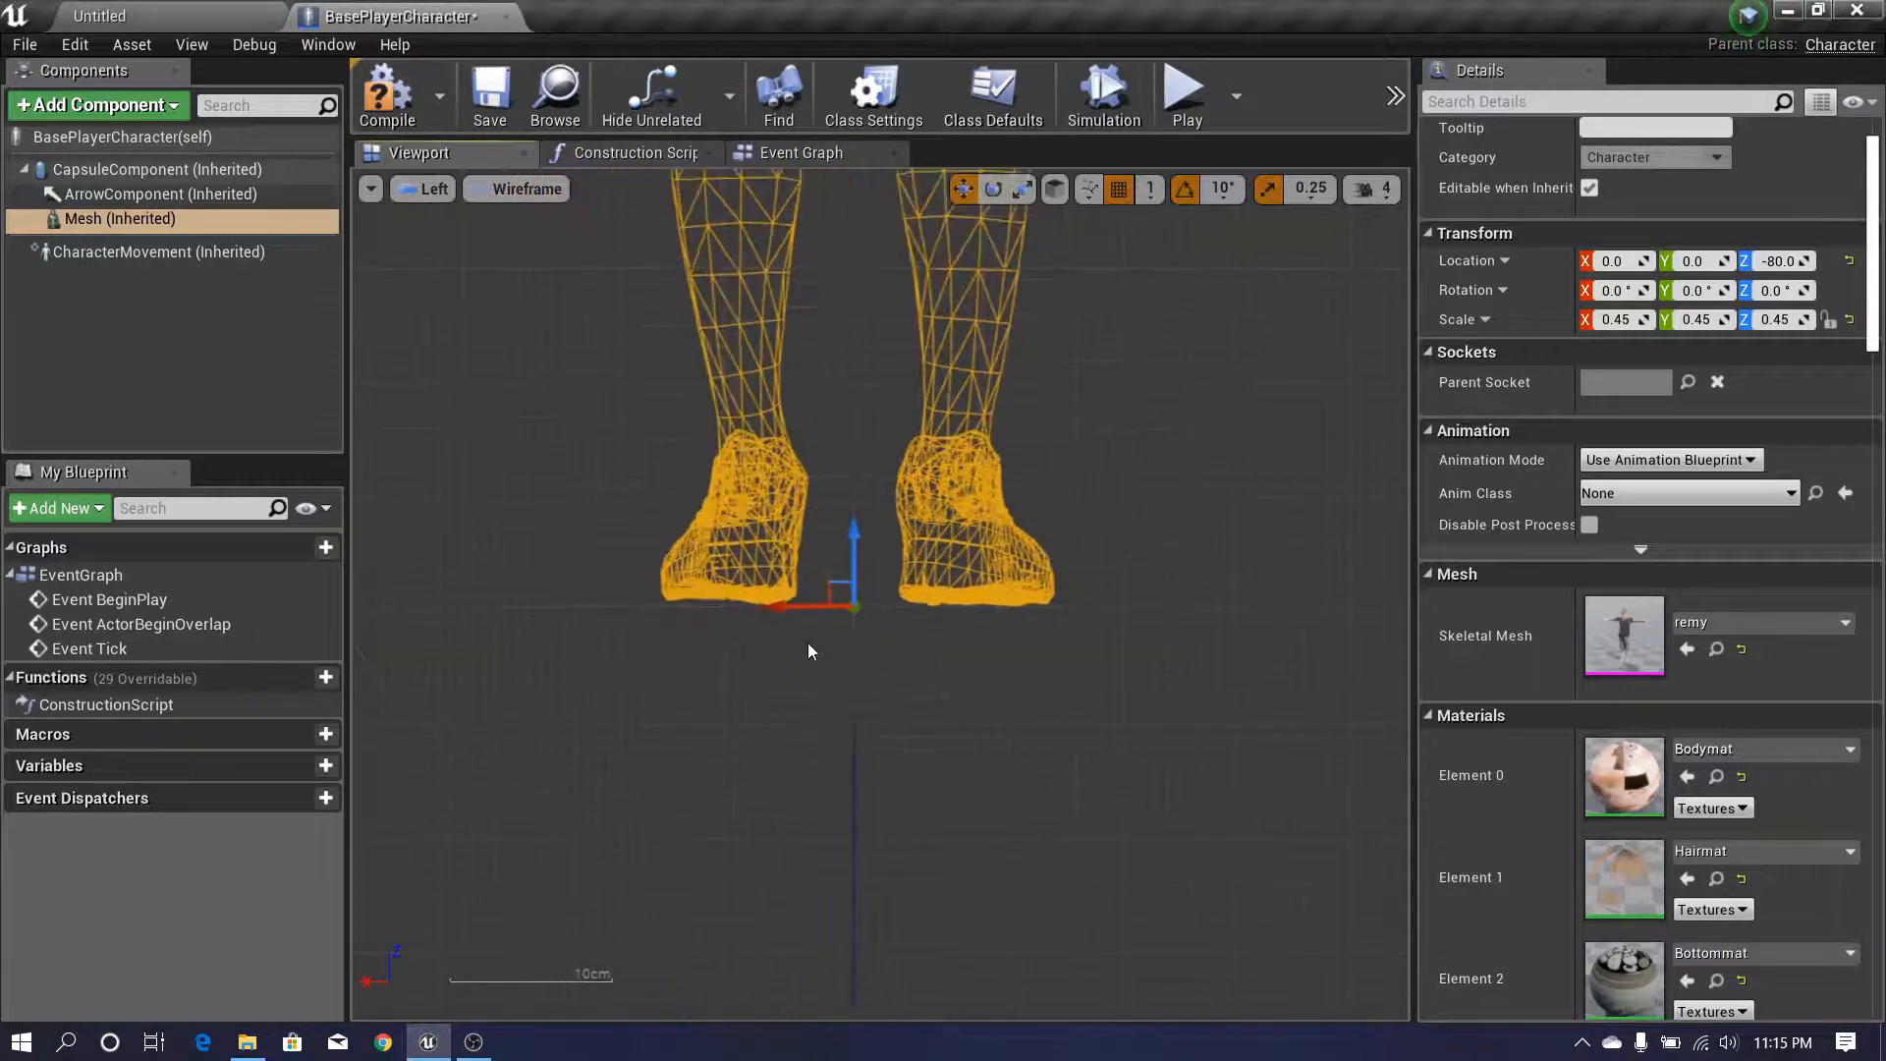
pyautogui.moveTo(911, 507); pyautogui.dragTo(909, 749)
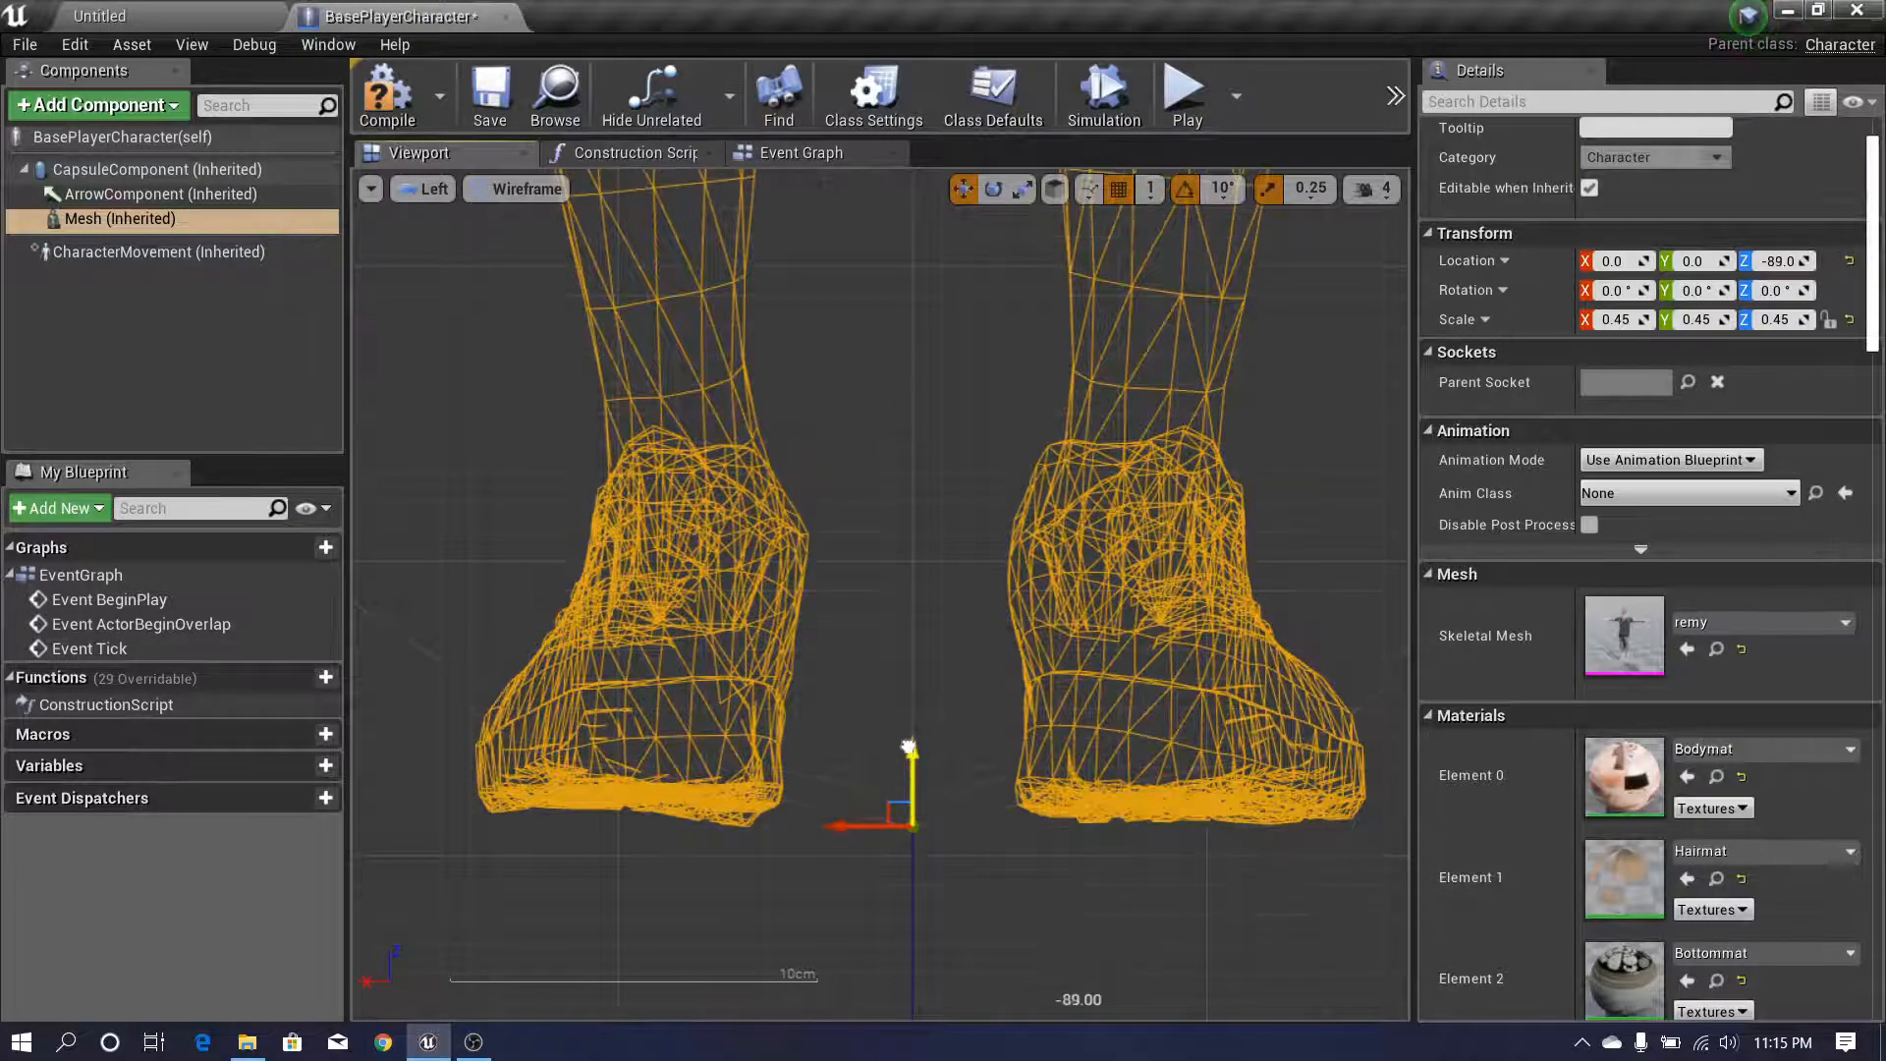
# - Return to the Perspective view, and compile and save the BasePlayerCharacter blueprint
pyautogui.scroll(-5, 908, 749)
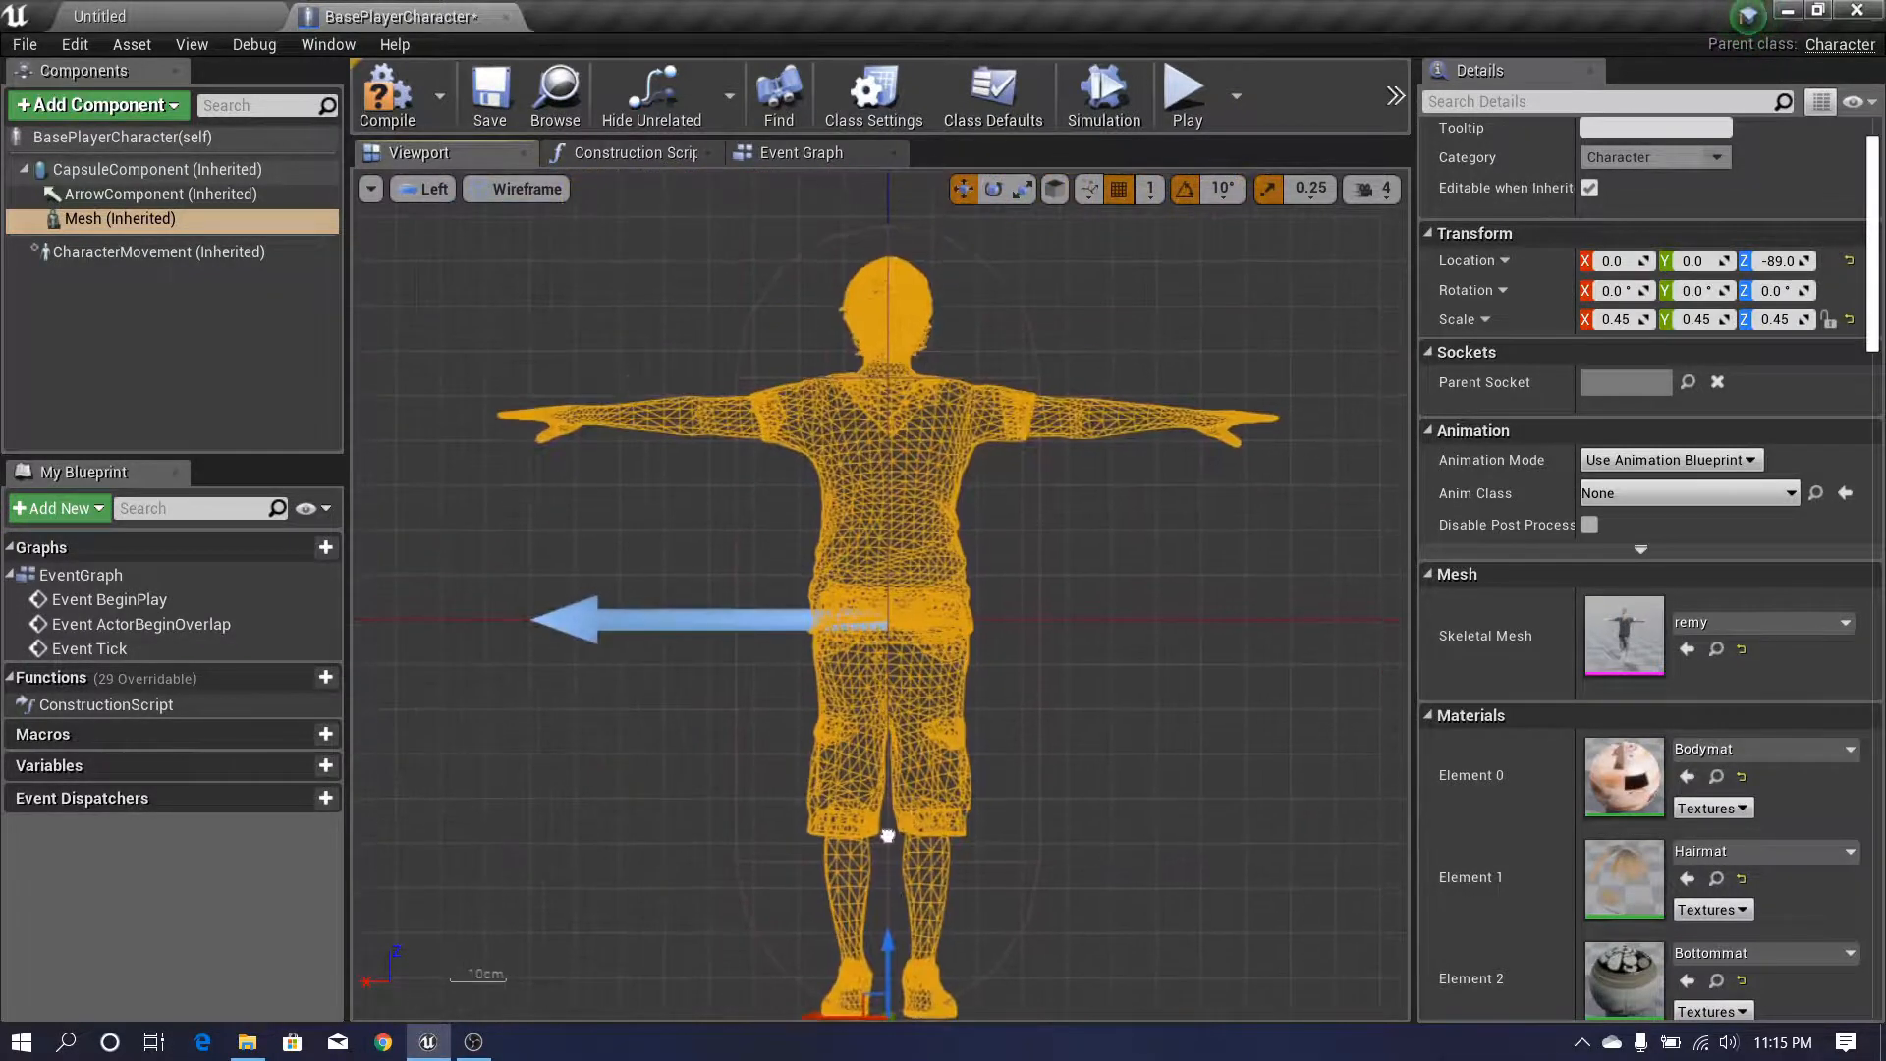
pyautogui.click(424, 189)
pyautogui.click(437, 204)
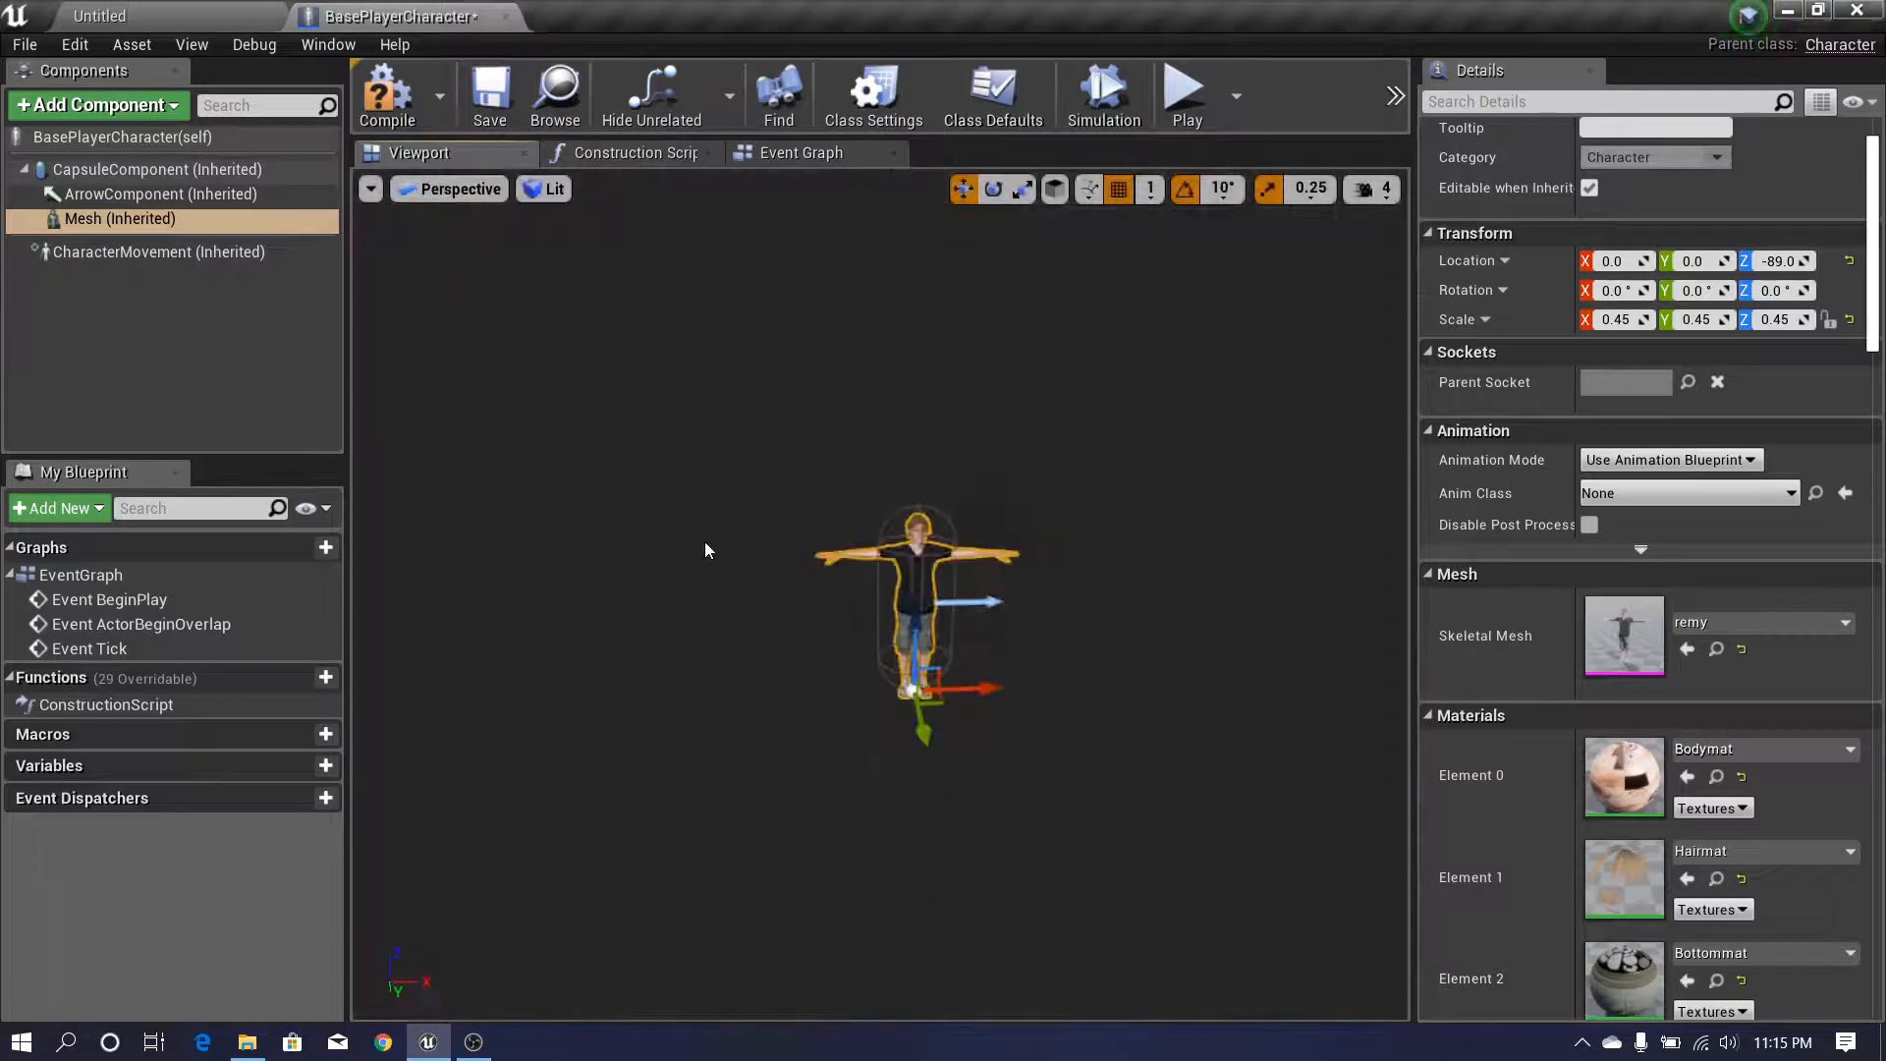
pyautogui.scroll(-5, 834, 574)
pyautogui.moveTo(834, 574); pyautogui.dragTo(451, 246)
pyautogui.click(389, 94)
pyautogui.click(489, 95)
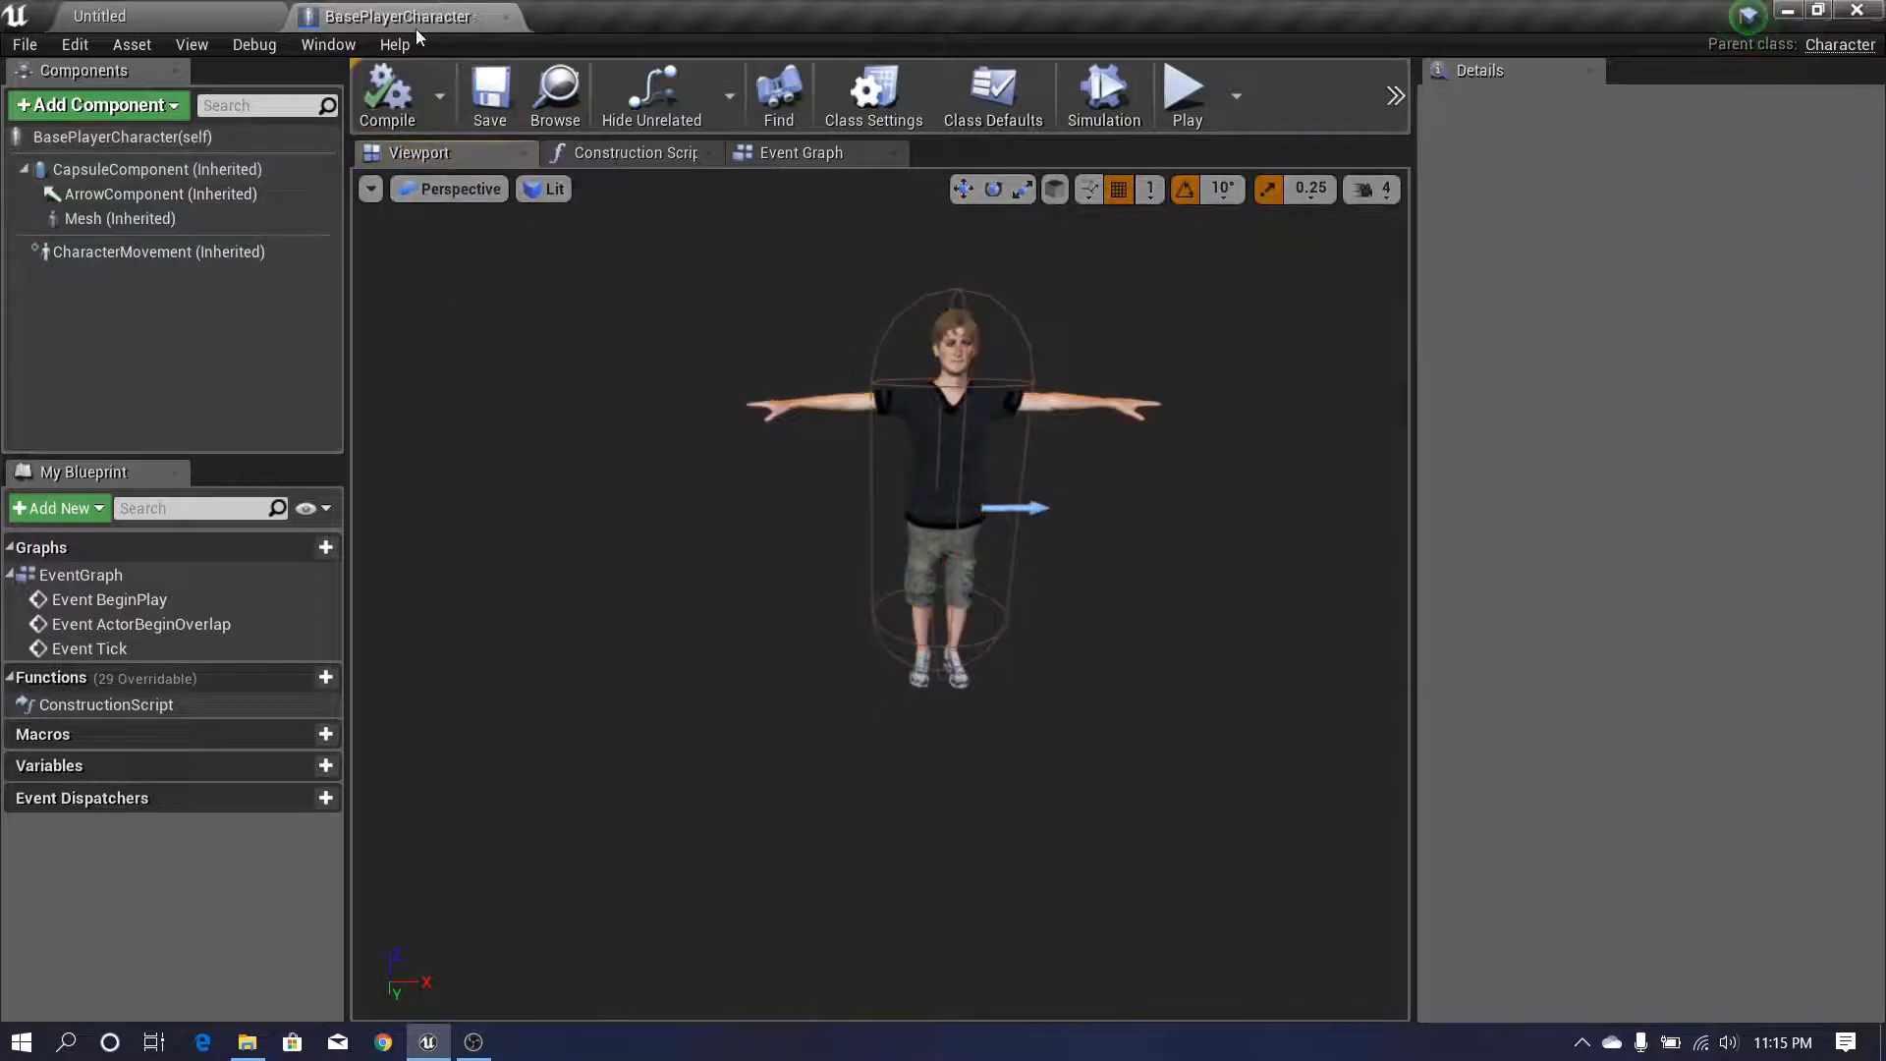
# - Place a BasePlayerCharacter instance on the level's floor at about X -164, Y -201
pyautogui.click(200, 10)
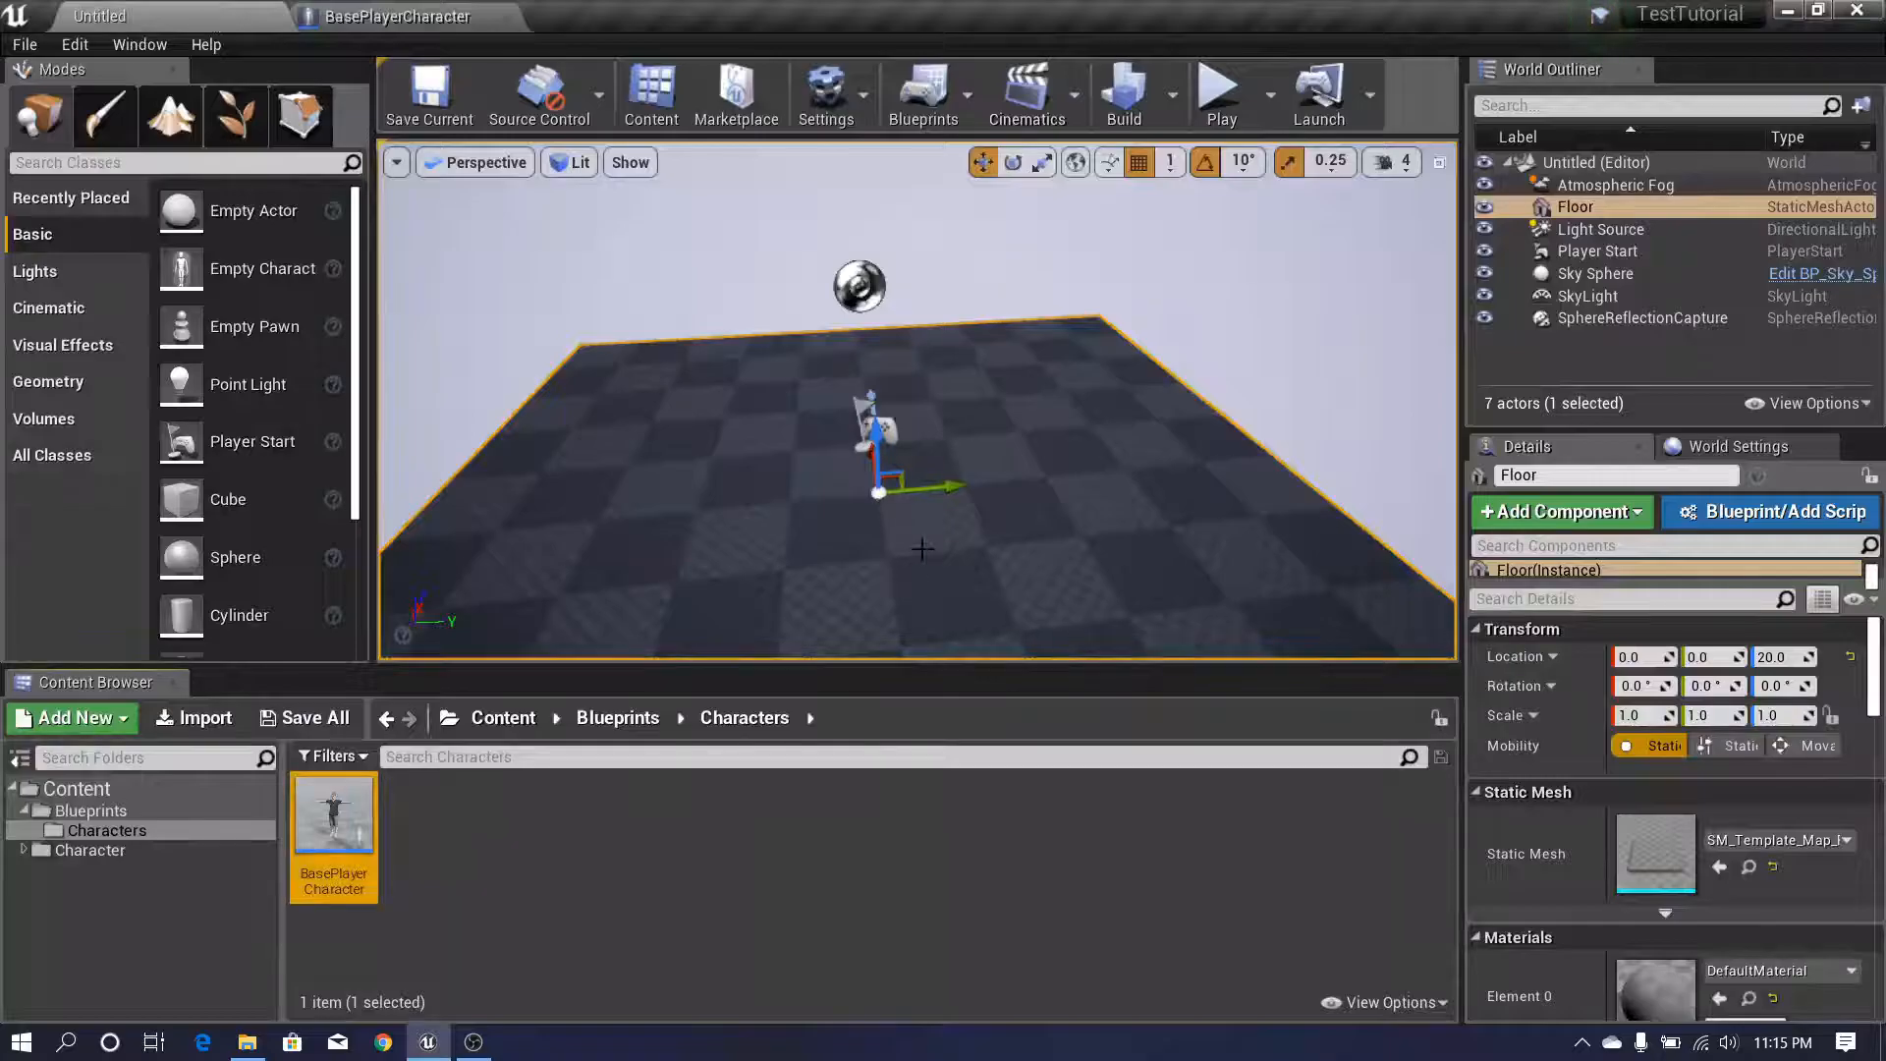
pyautogui.moveTo(922, 548); pyautogui.dragTo(879, 609)
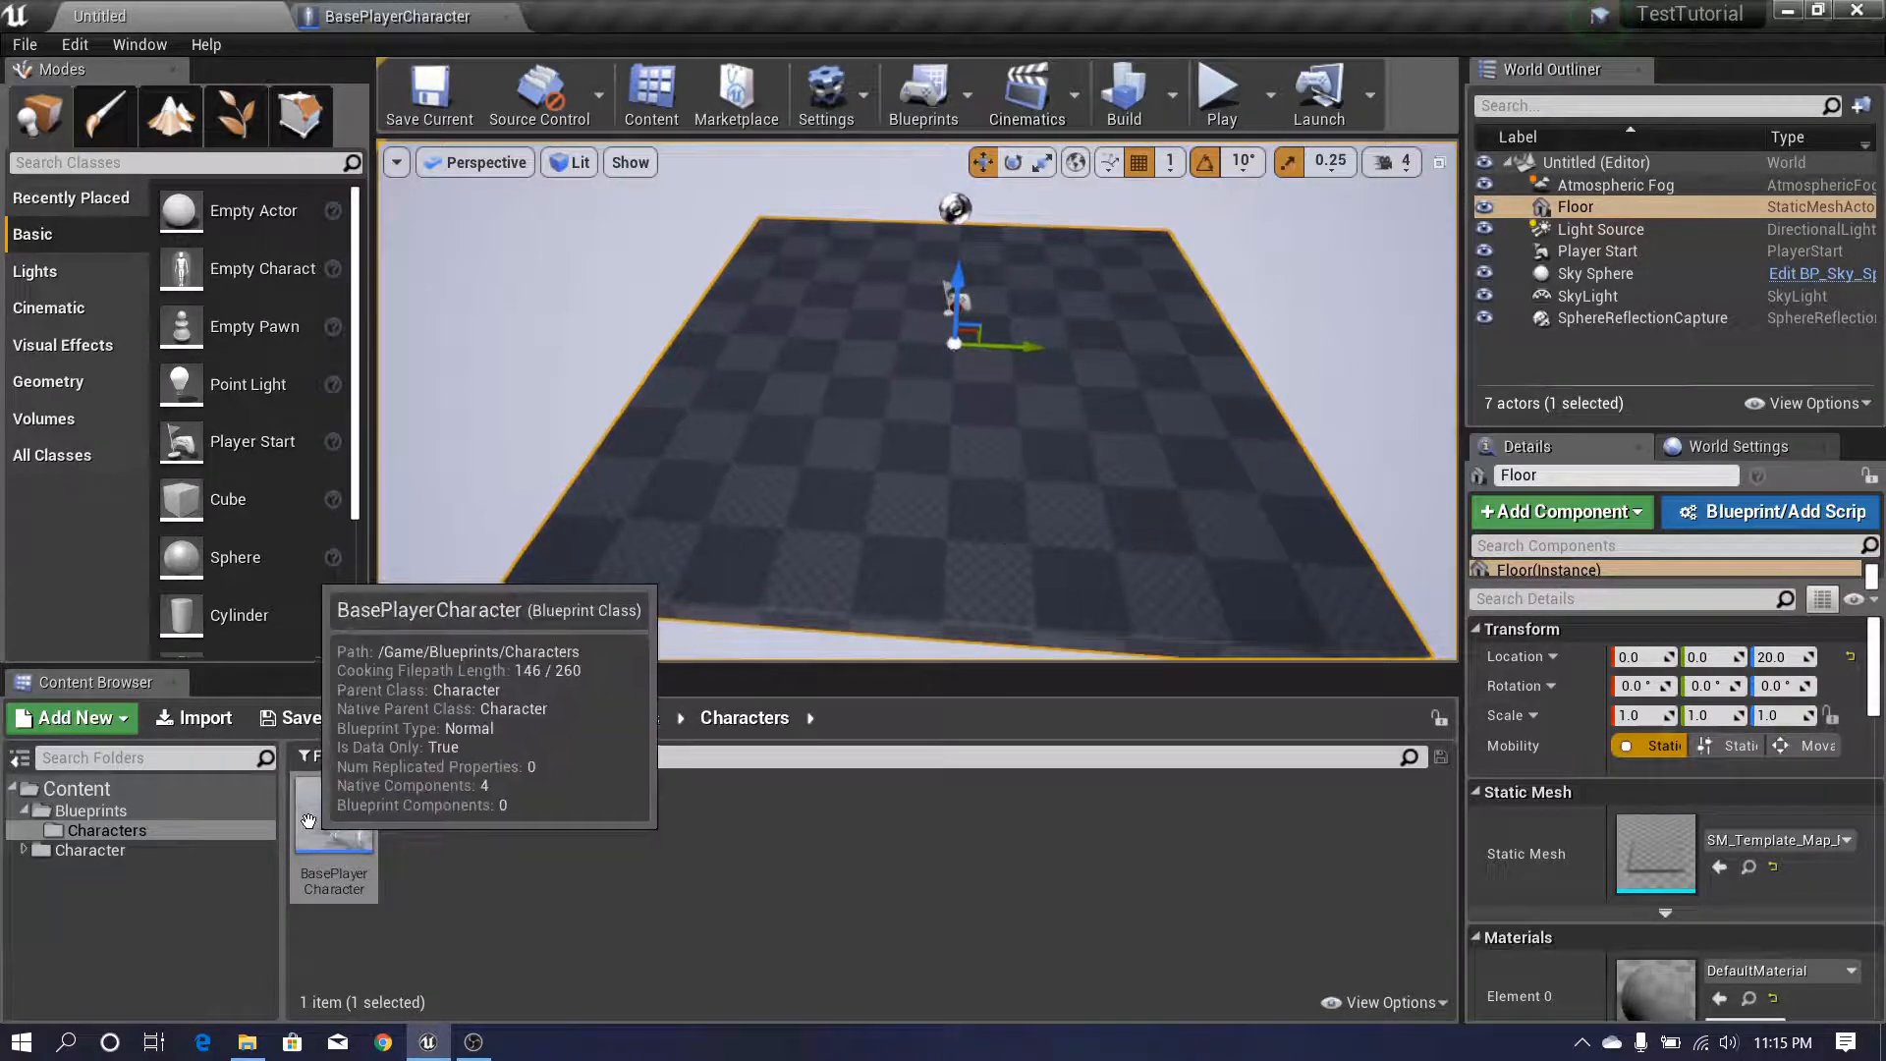
pyautogui.moveTo(334, 816); pyautogui.dragTo(786, 412)
pyautogui.moveTo(806, 511); pyautogui.dragTo(785, 452)
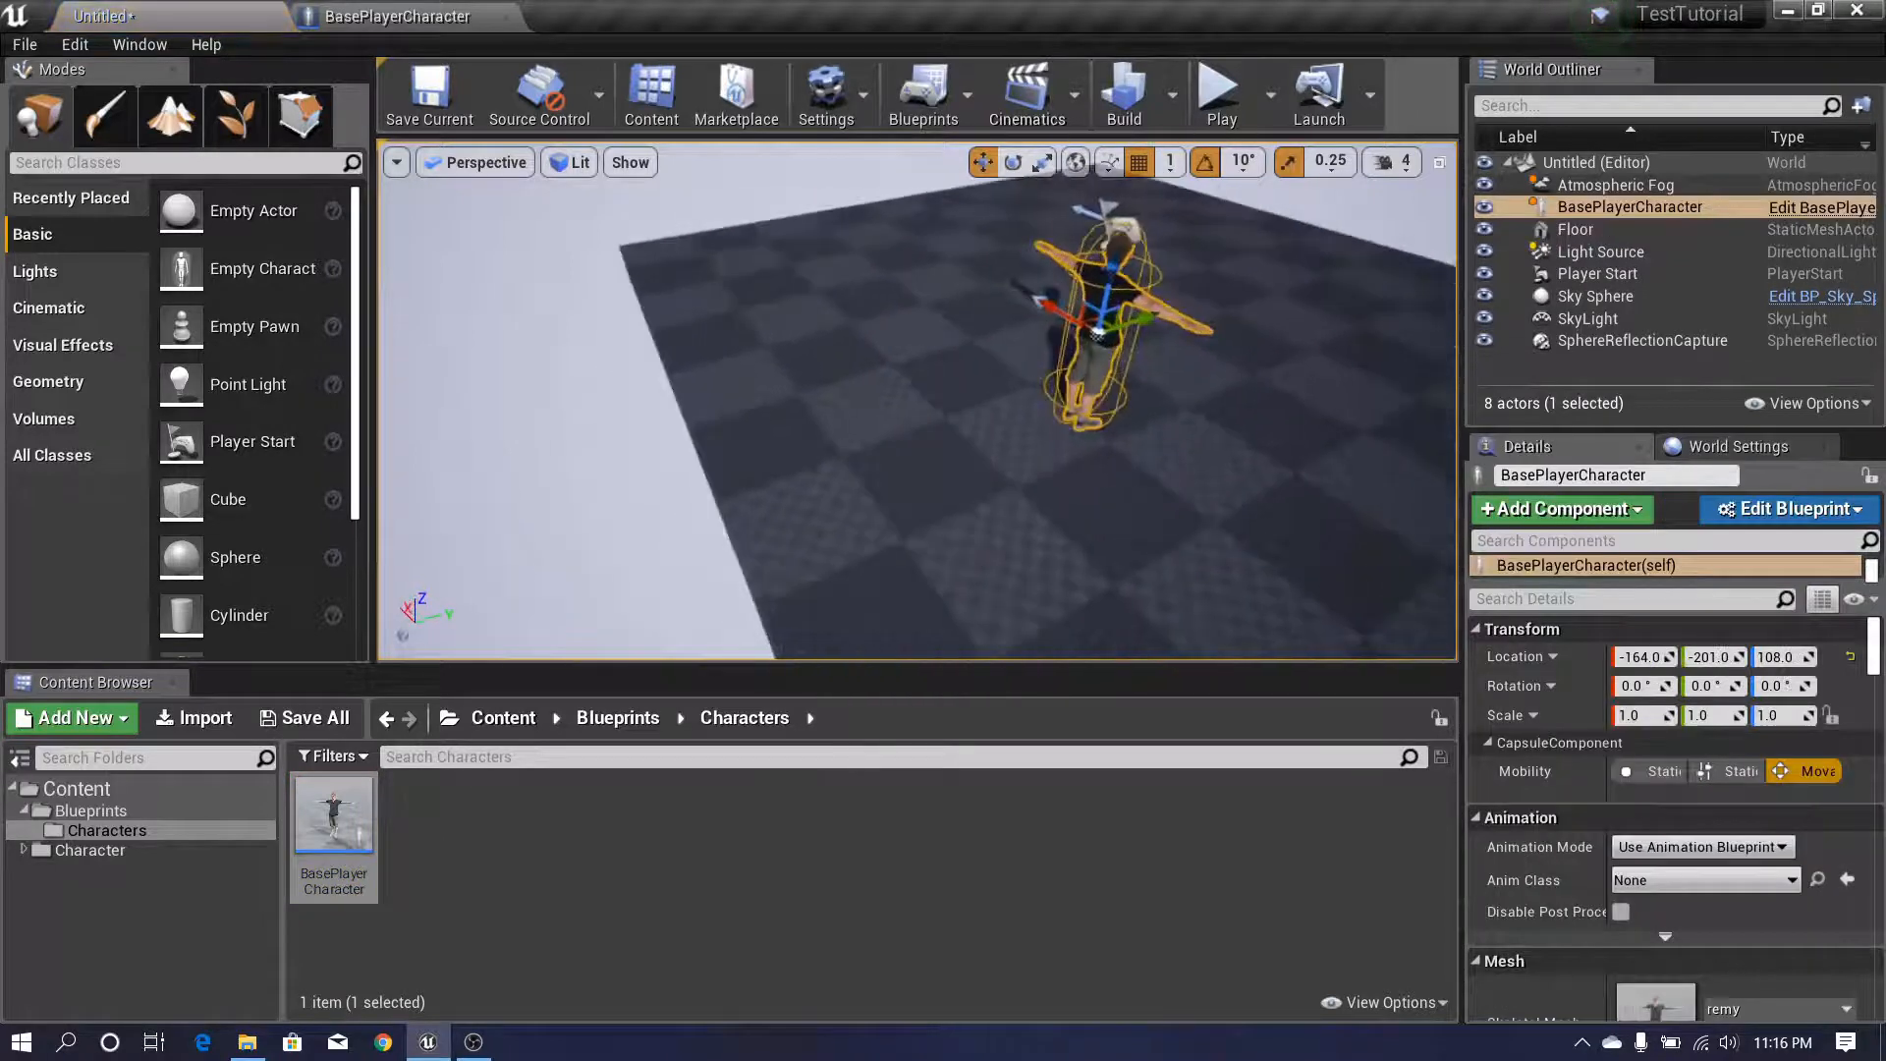
pyautogui.moveTo(786, 452); pyautogui.dragTo(854, 427, button='right')
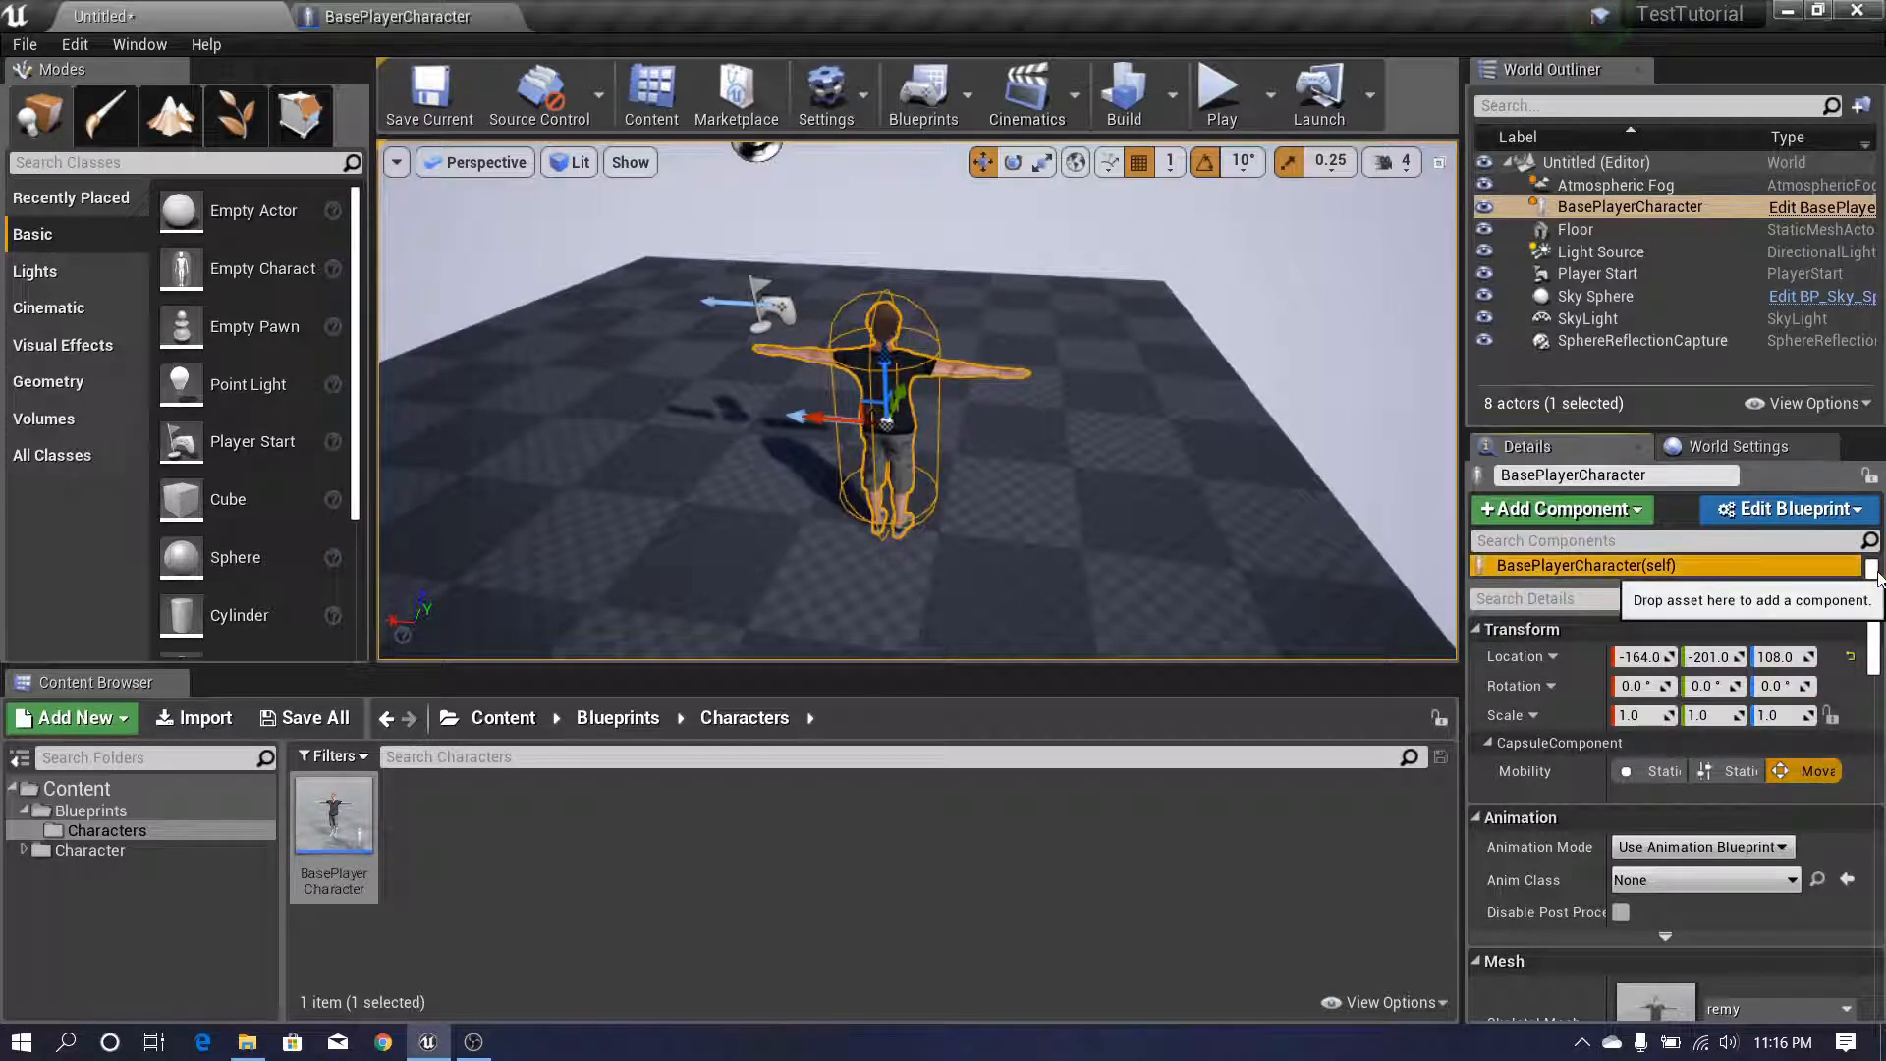
# - Set the placed BasePlayerCharacter's Auto Possess Player option to Player 0
pyautogui.click(1579, 601)
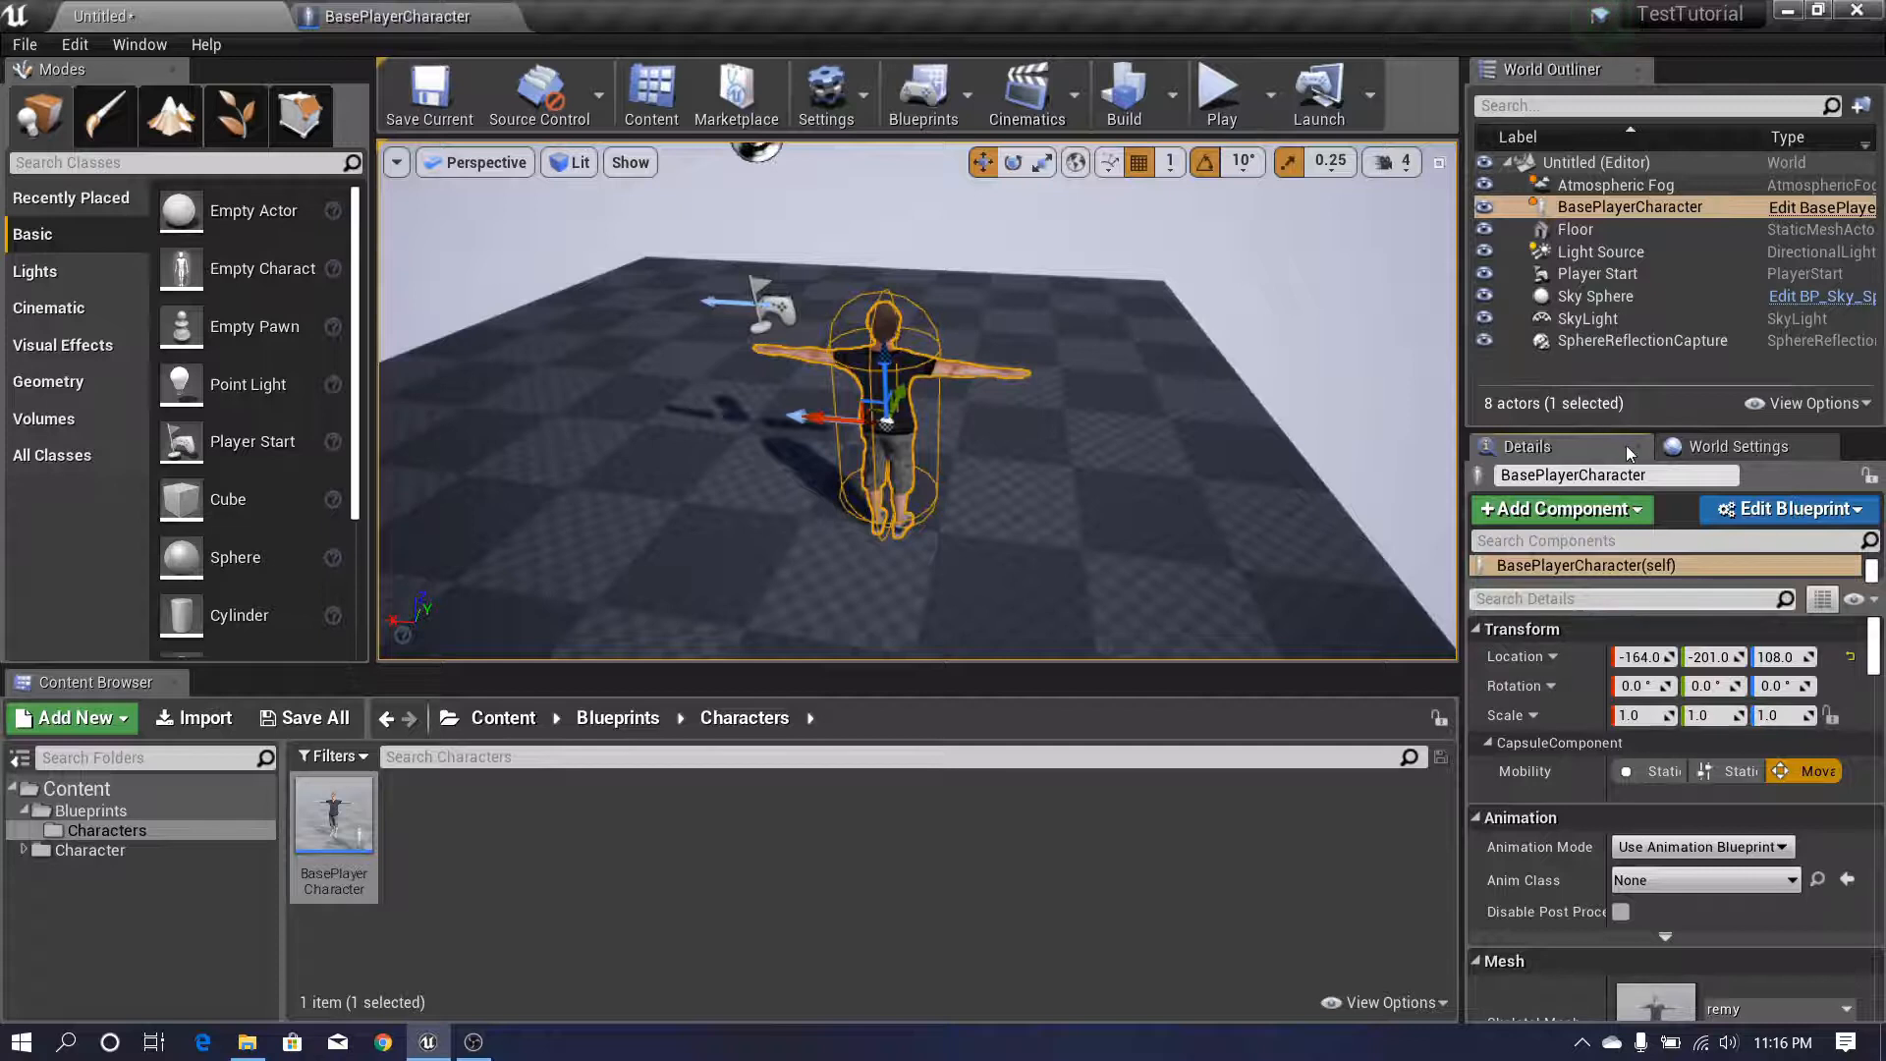
pyautogui.moveTo(1635, 428); pyautogui.dragTo(1634, 215)
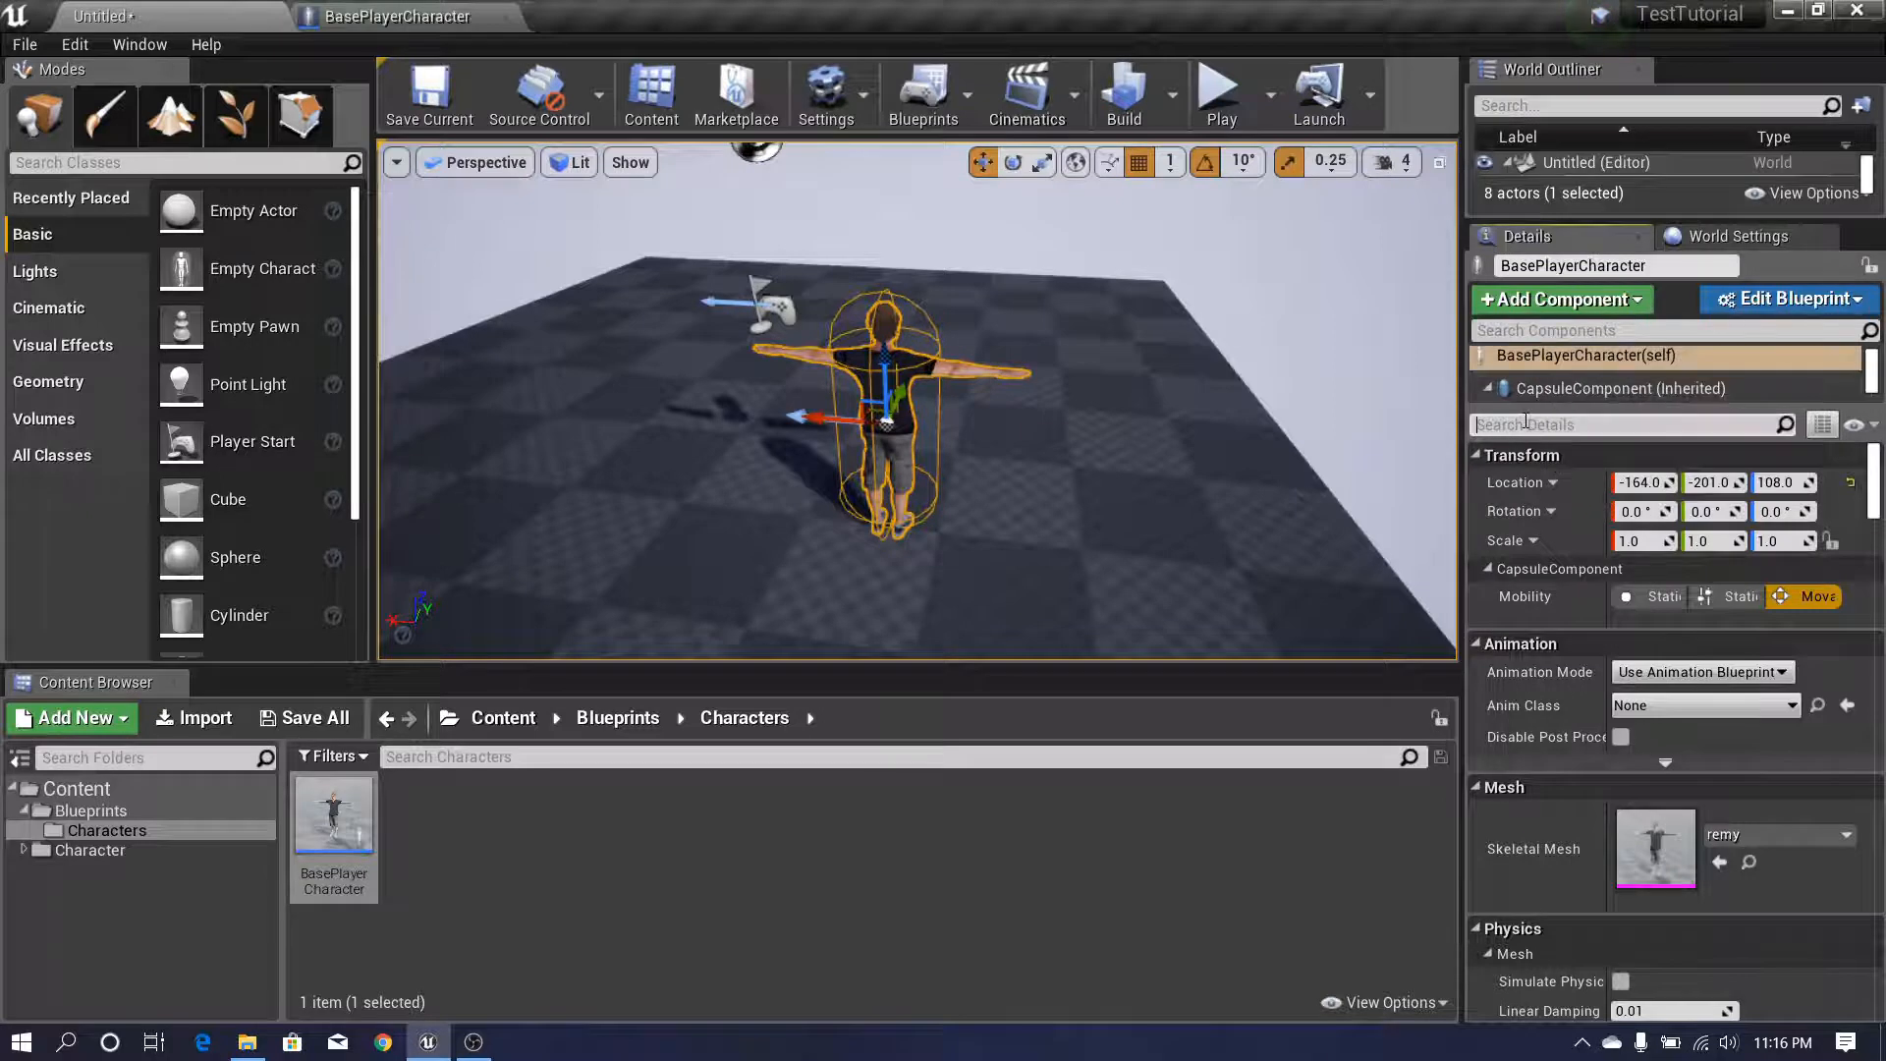
pyautogui.write('poss')
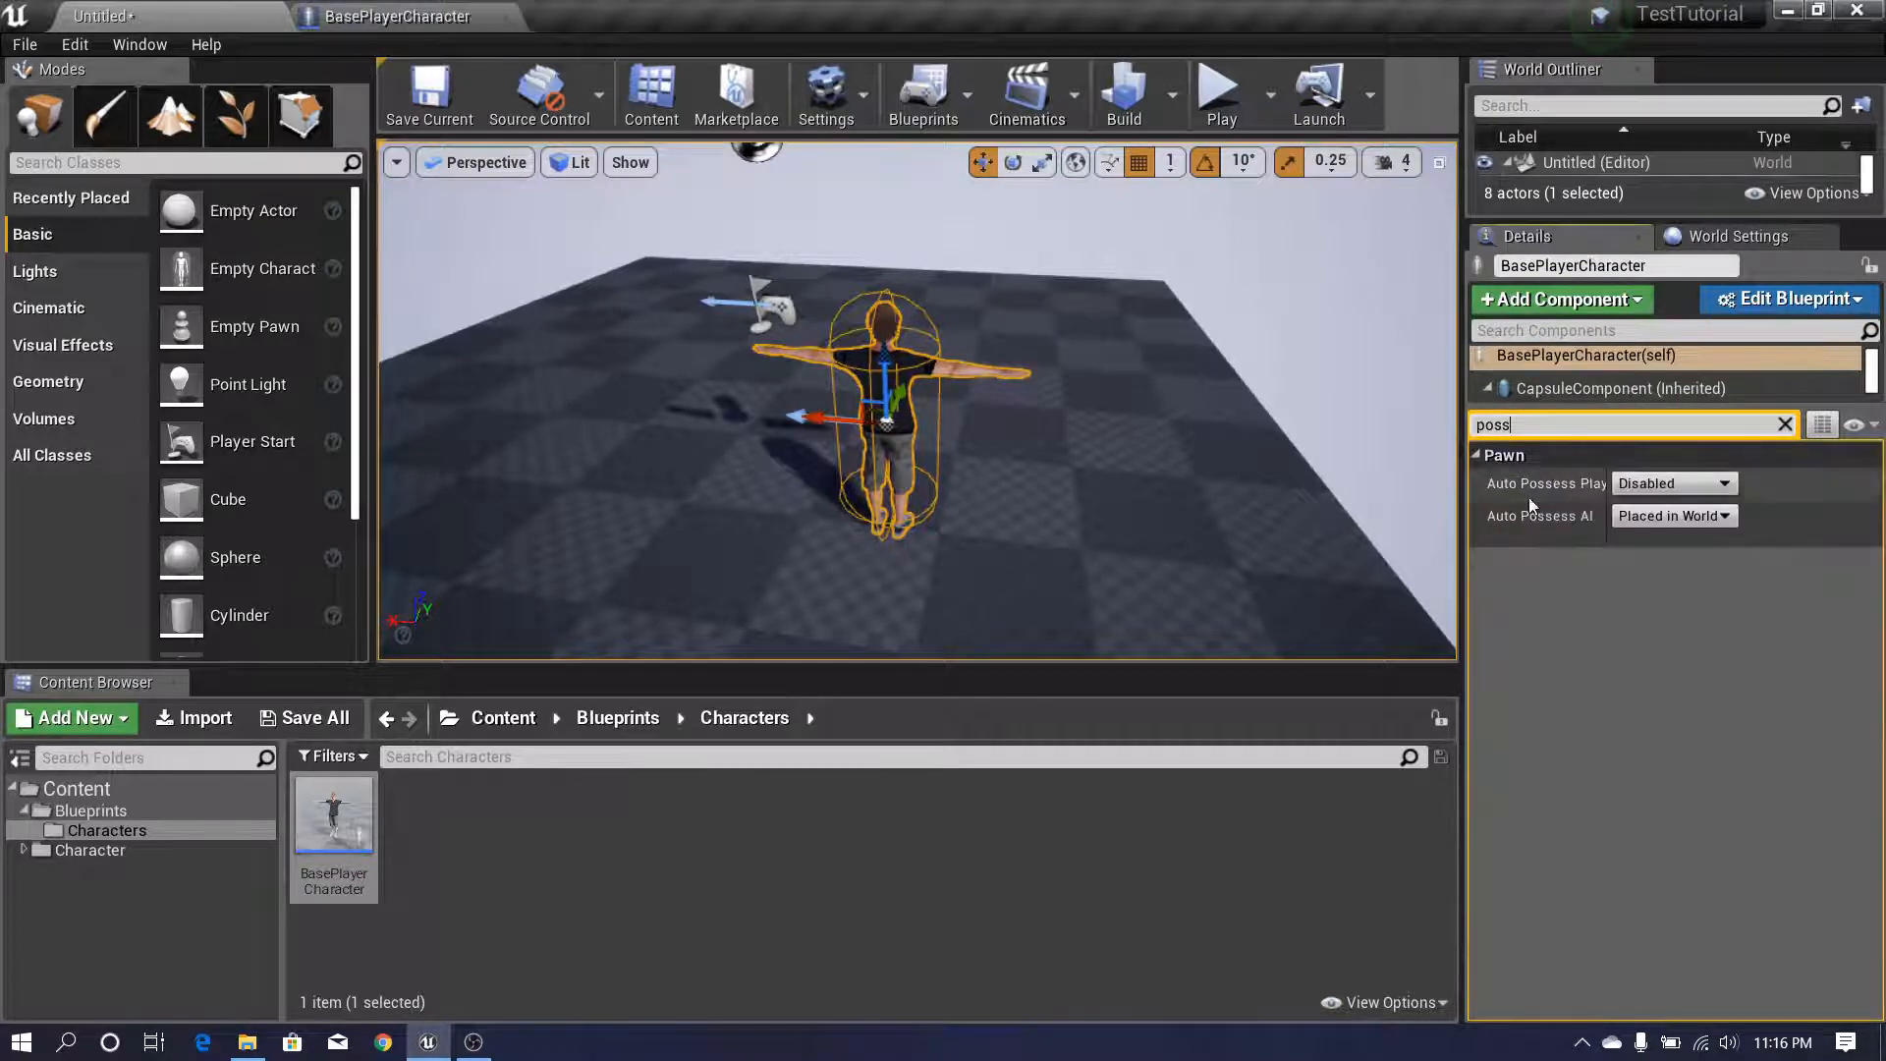
pyautogui.moveTo(1516, 483)
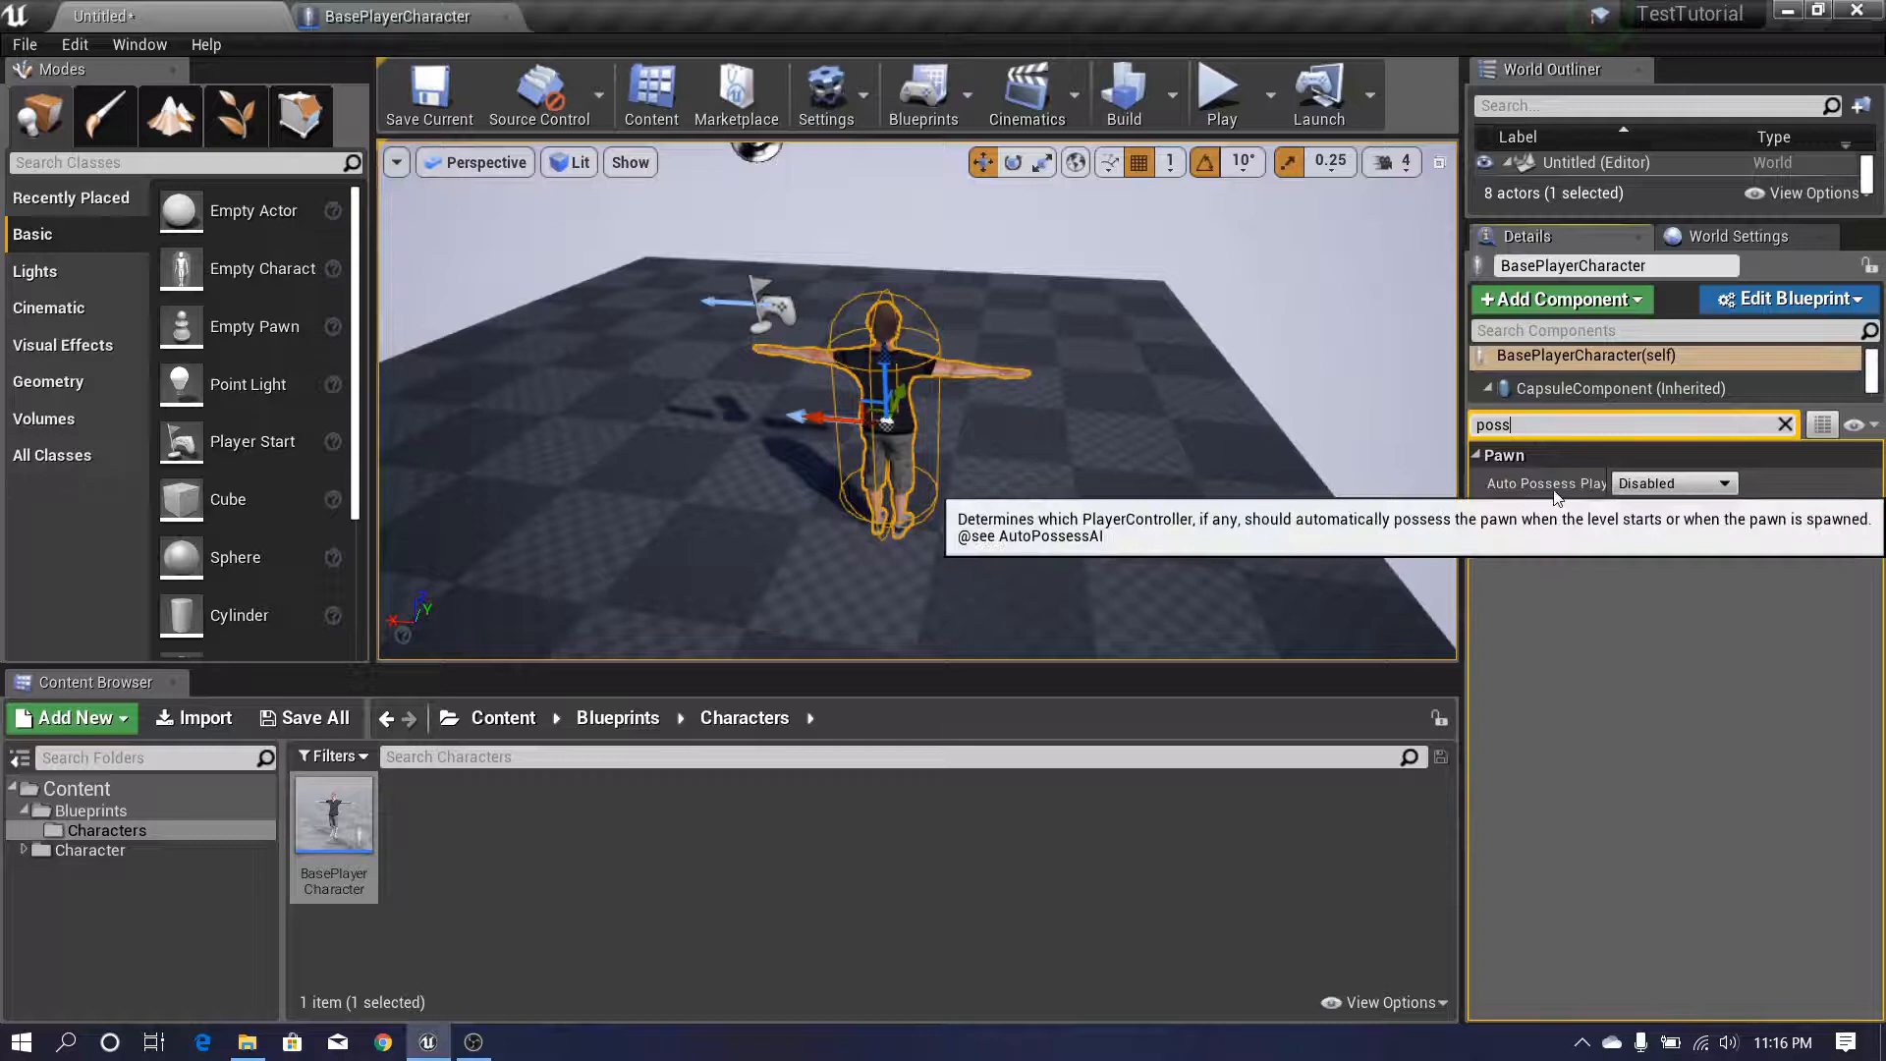
pyautogui.click(1701, 485)
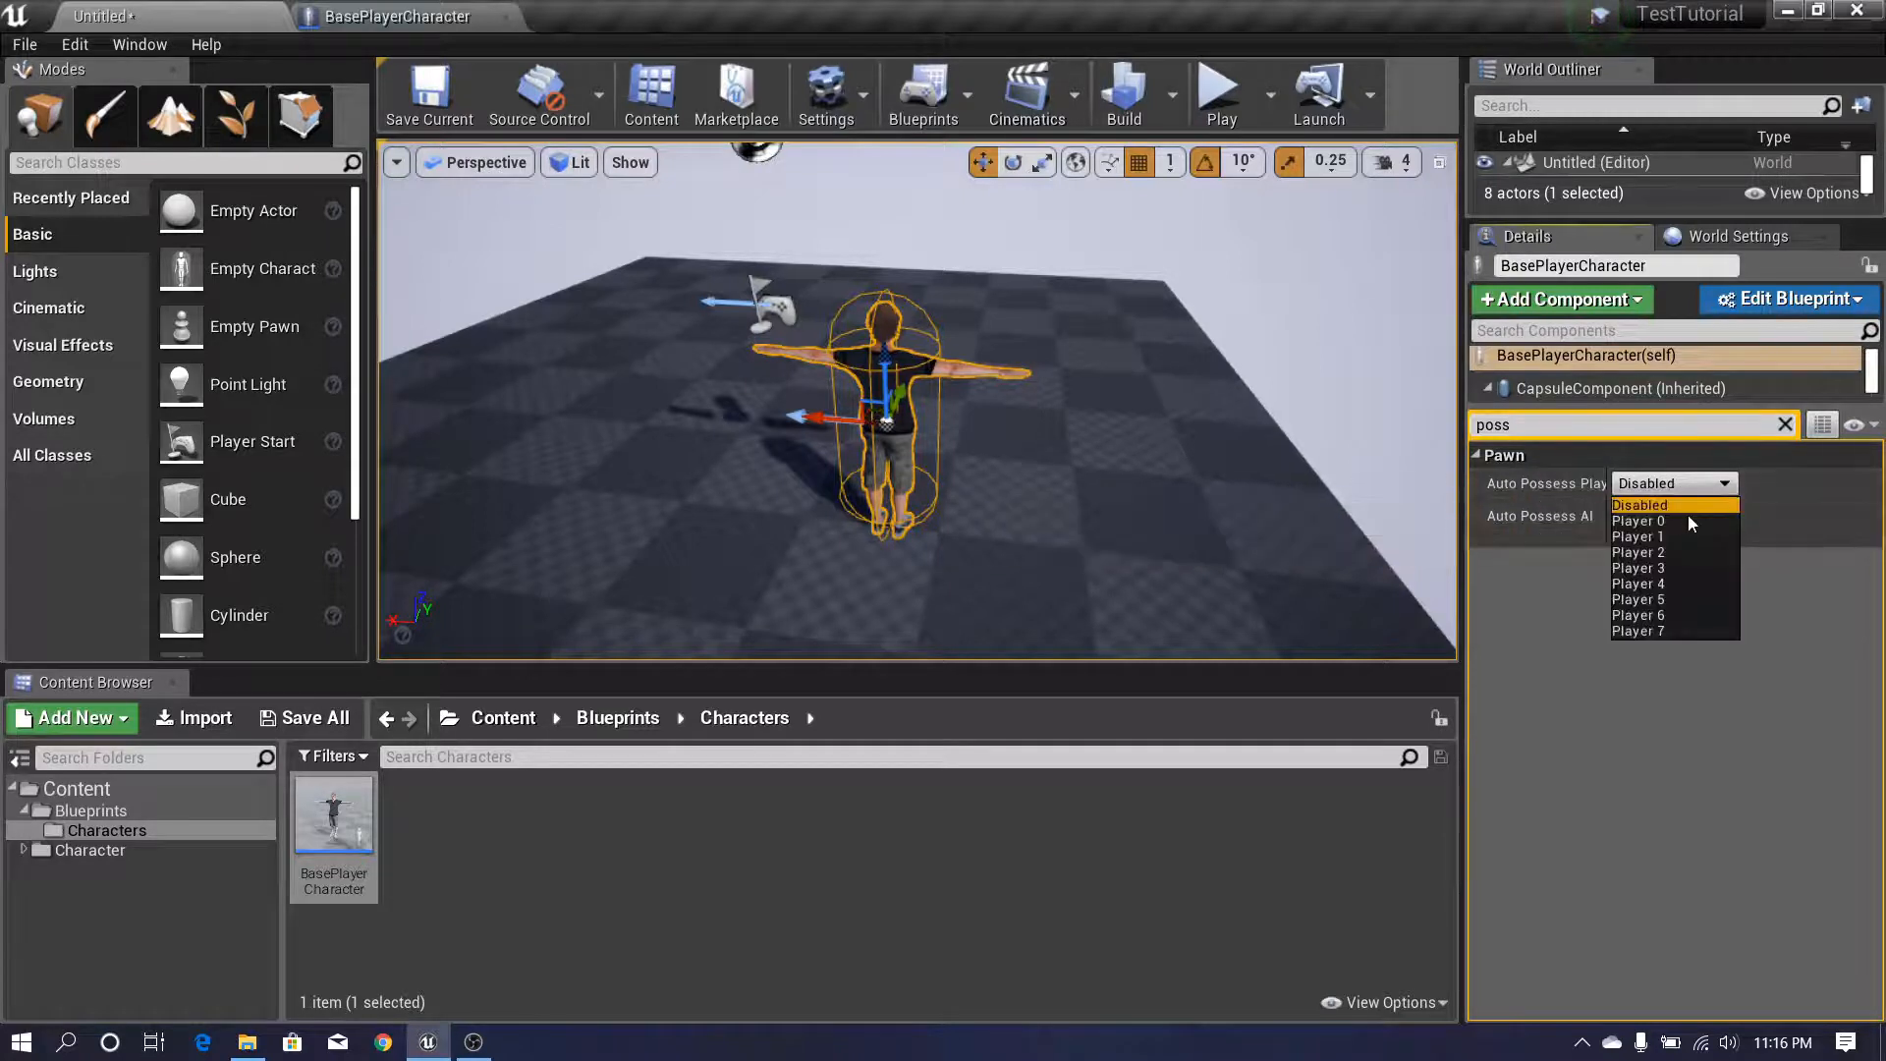
pyautogui.click(1668, 521)
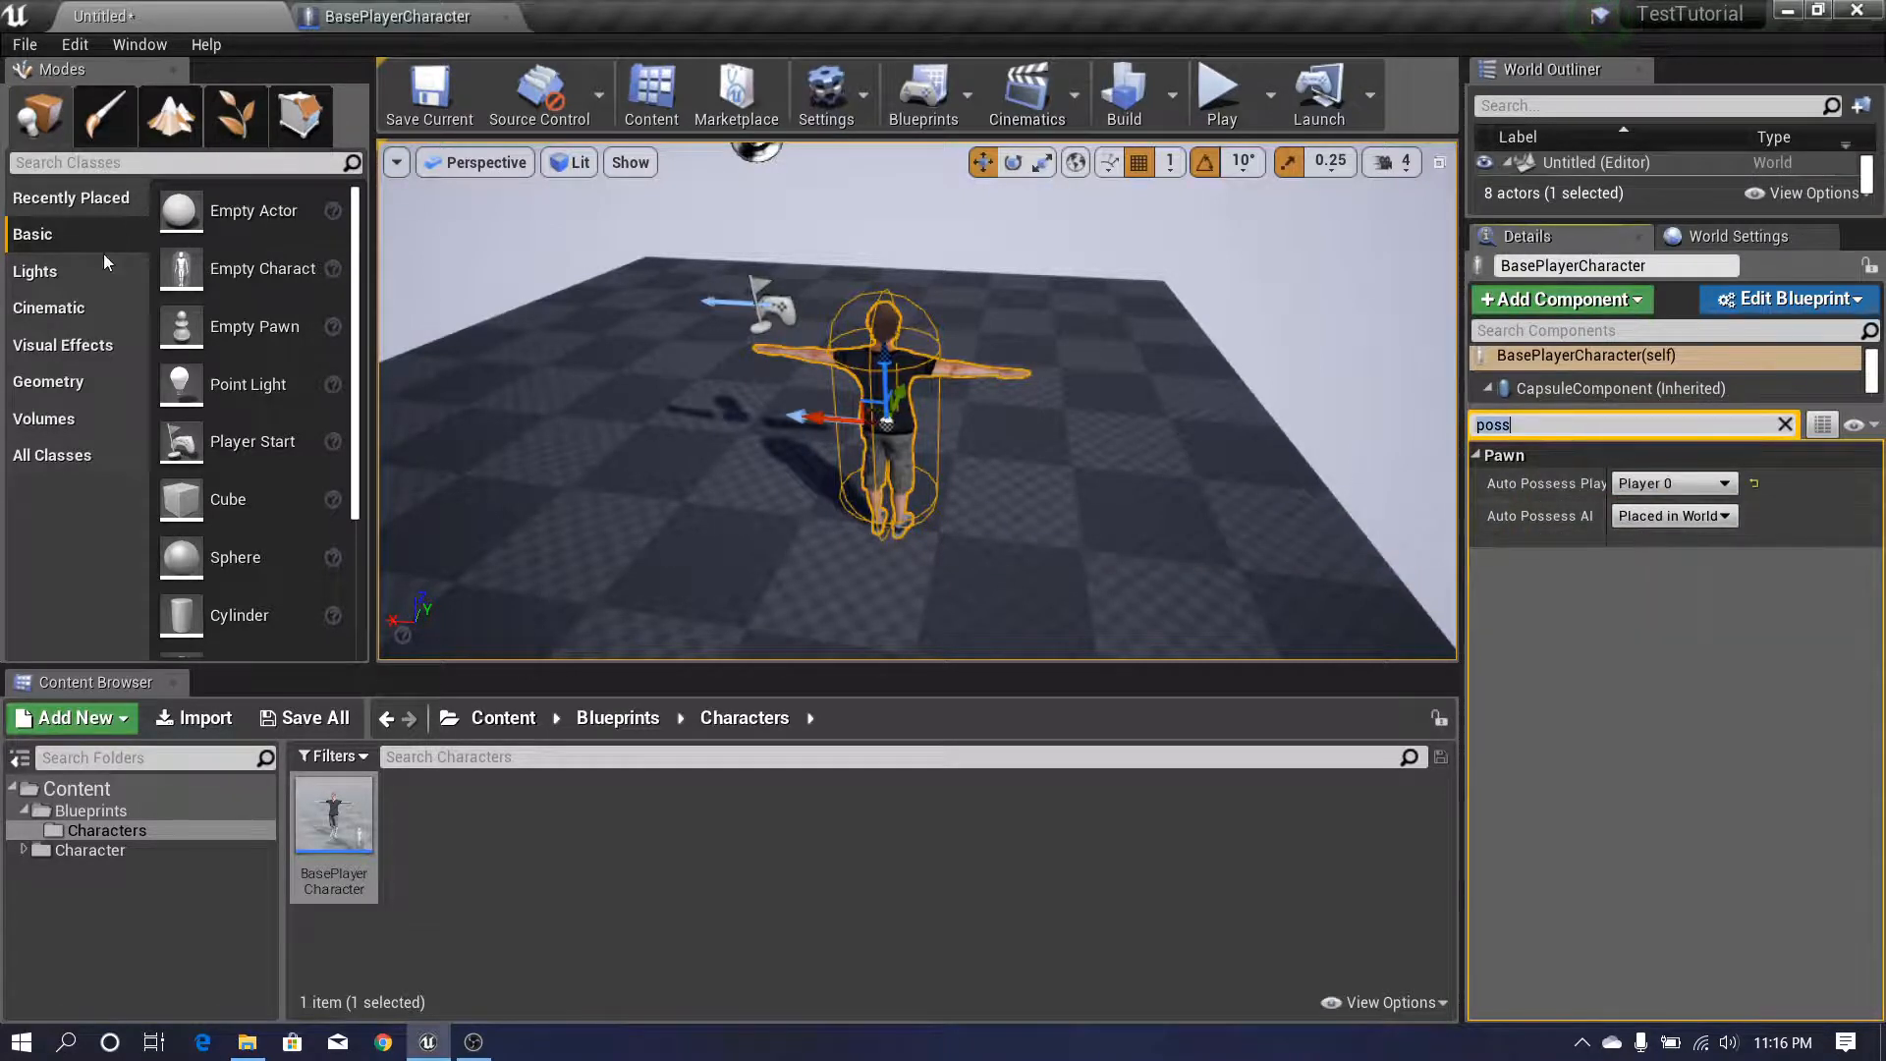
# - Play-test the level, end the session, and examine which way the placed character's mesh faces relative to its arrow
pyautogui.click(1214, 108)
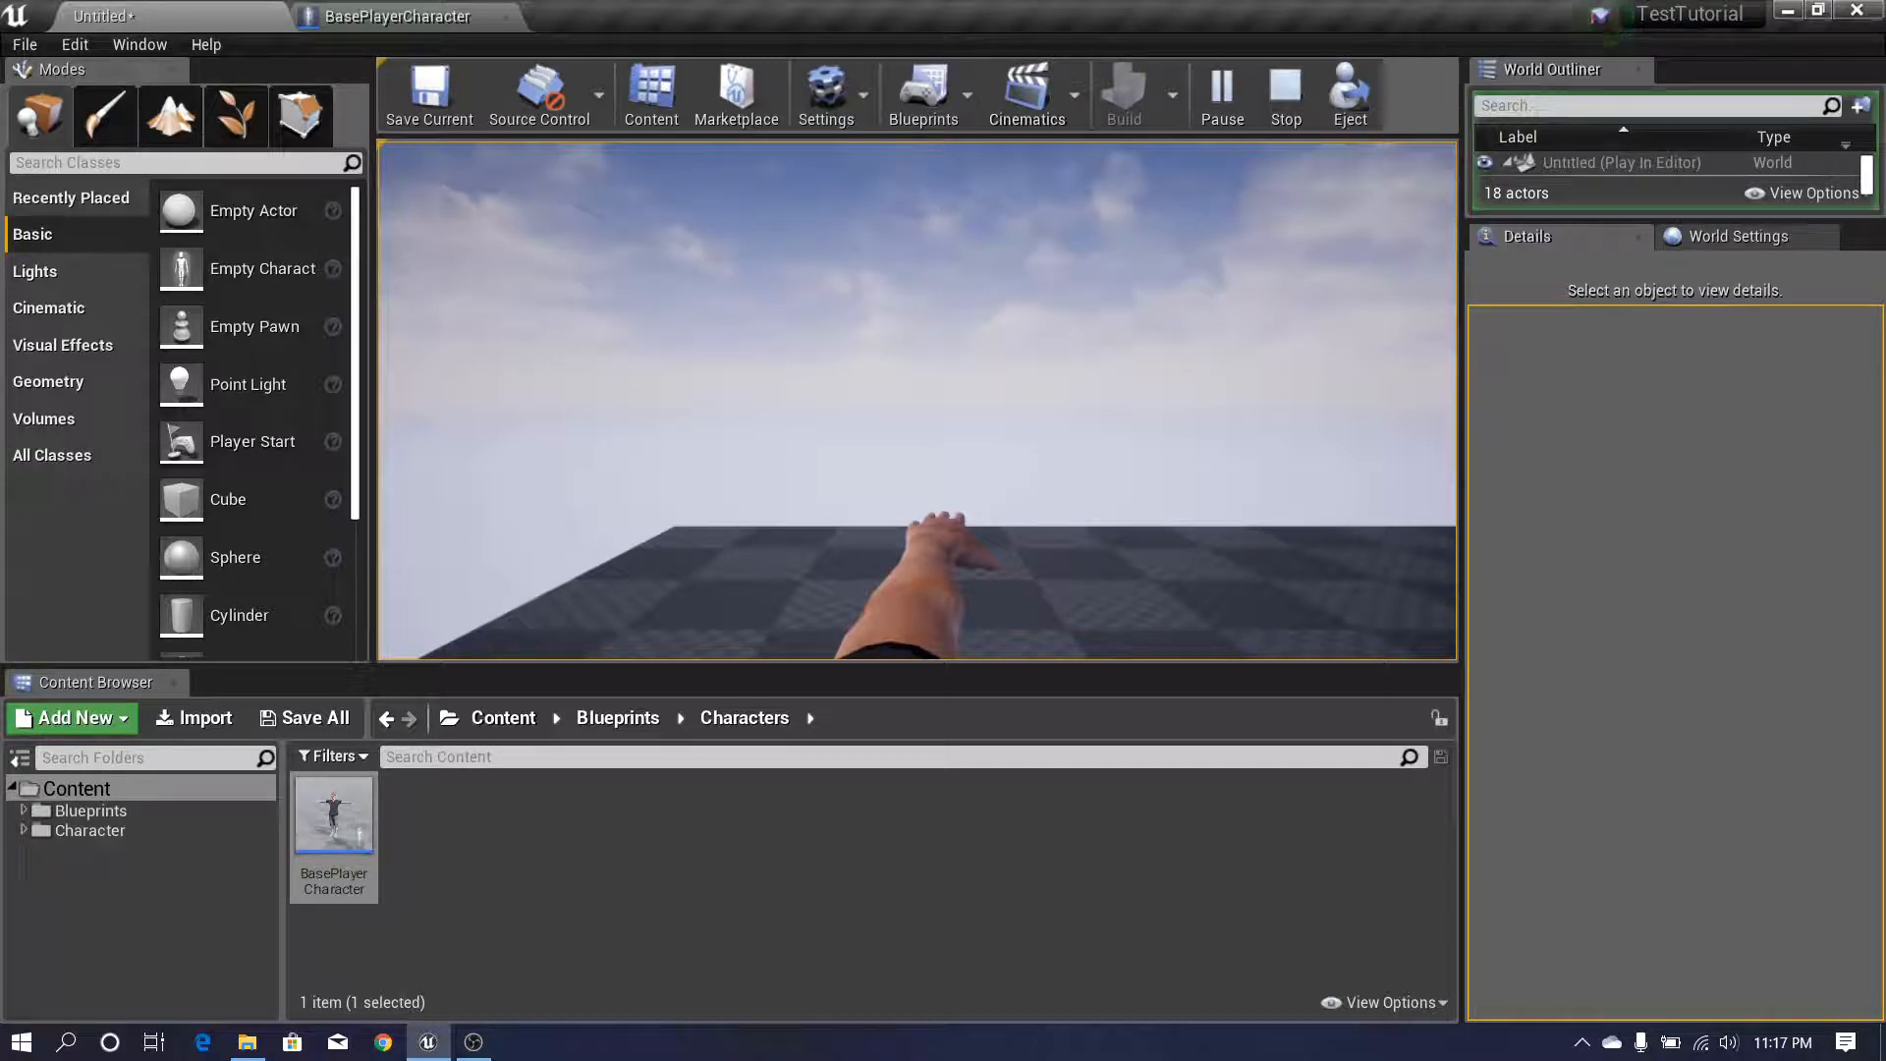
pyautogui.press('Escape')
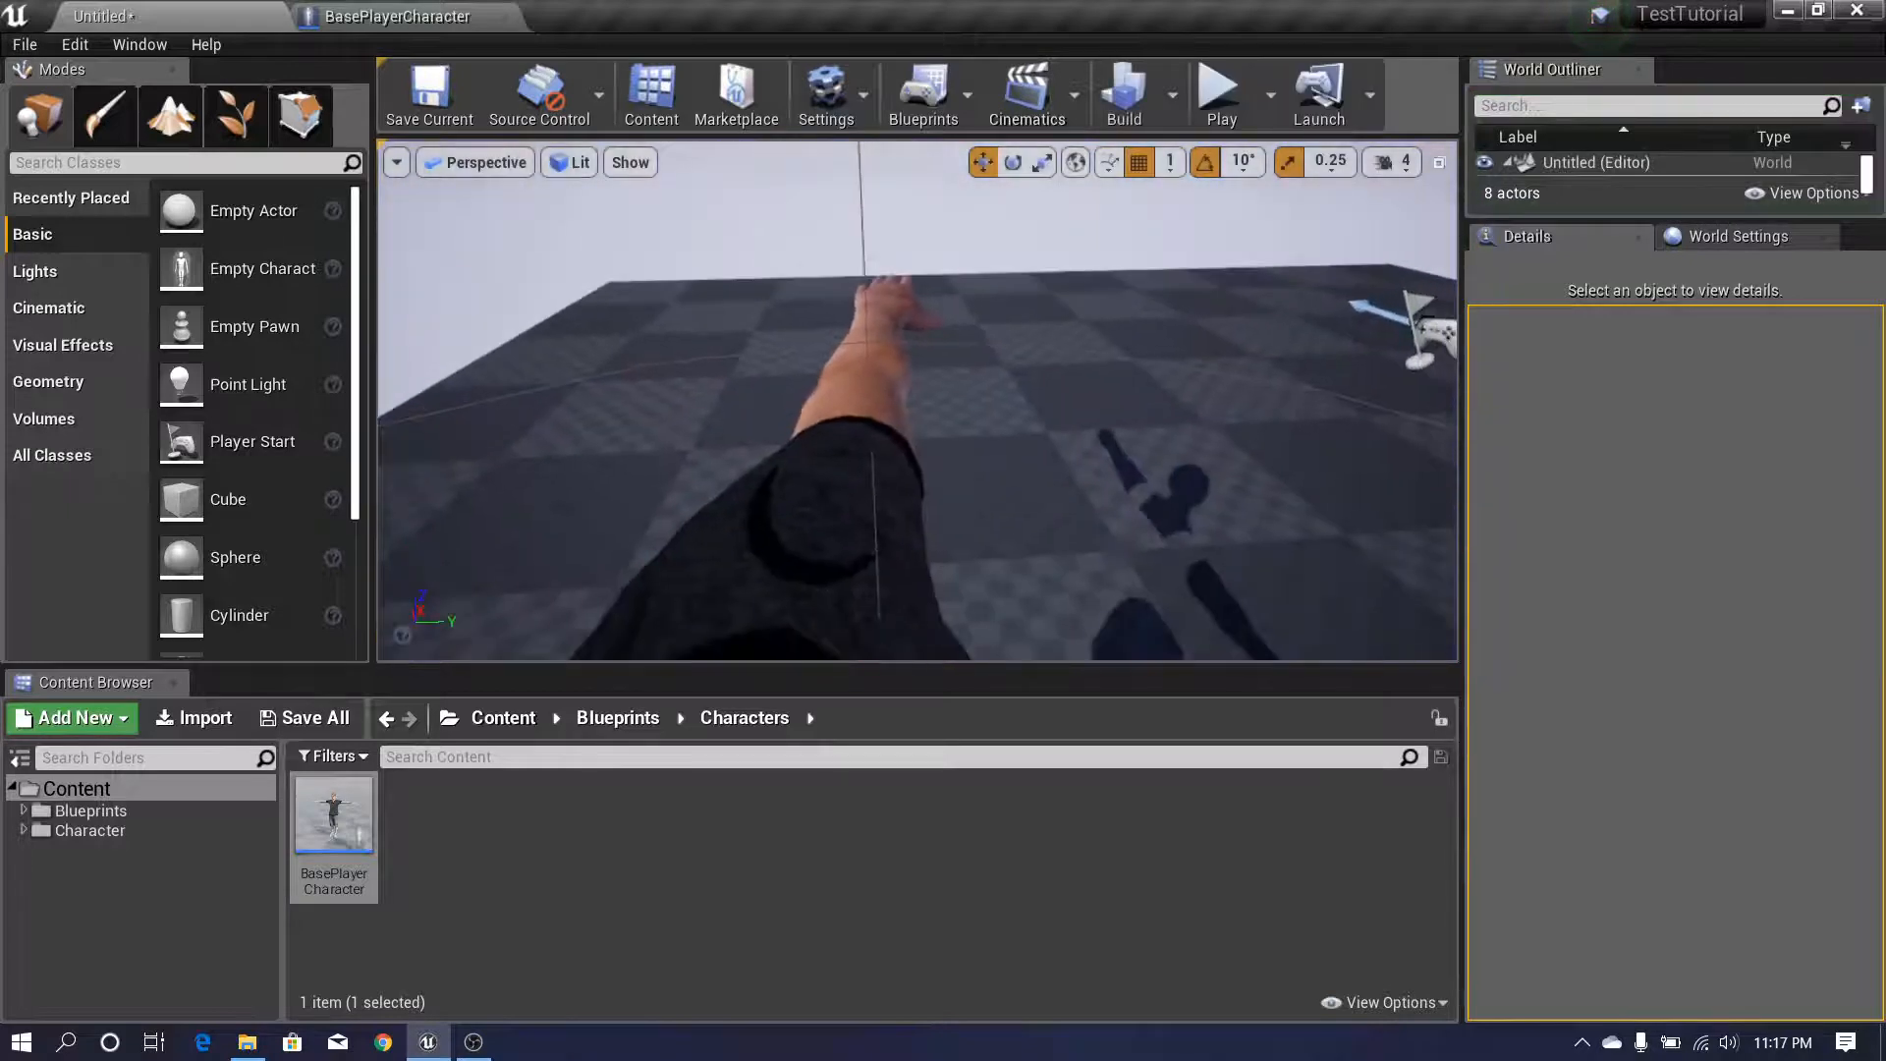
pyautogui.moveTo(917, 400)
pyautogui.mouseDown(button='right')
pyautogui.moveTo(933, 366)
pyautogui.moveTo(835, 401)
pyautogui.moveTo(952, 395)
pyautogui.moveTo(889, 388)
pyautogui.mouseUp(button='right')
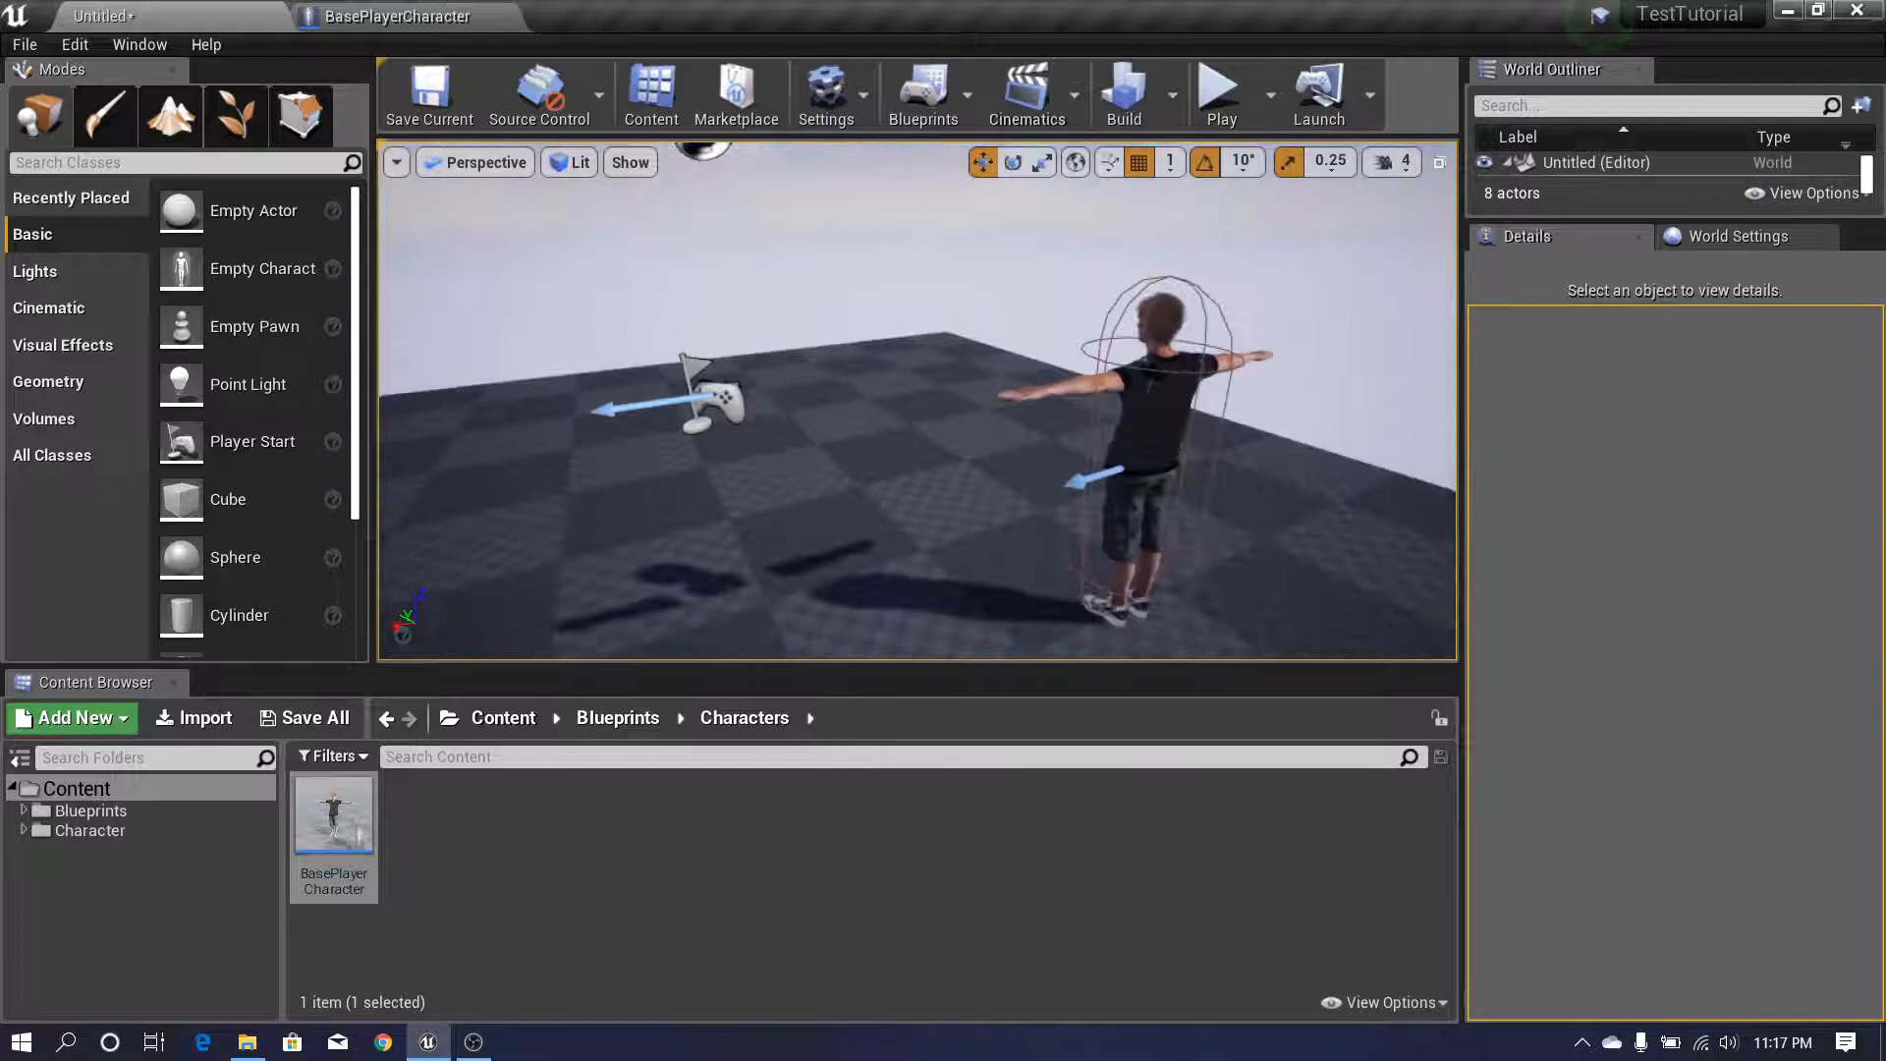
pyautogui.moveTo(1196, 423)
pyautogui.mouseDown(button='right')
pyautogui.moveTo(1228, 420)
pyautogui.moveTo(1192, 417)
pyautogui.mouseUp(button='right')
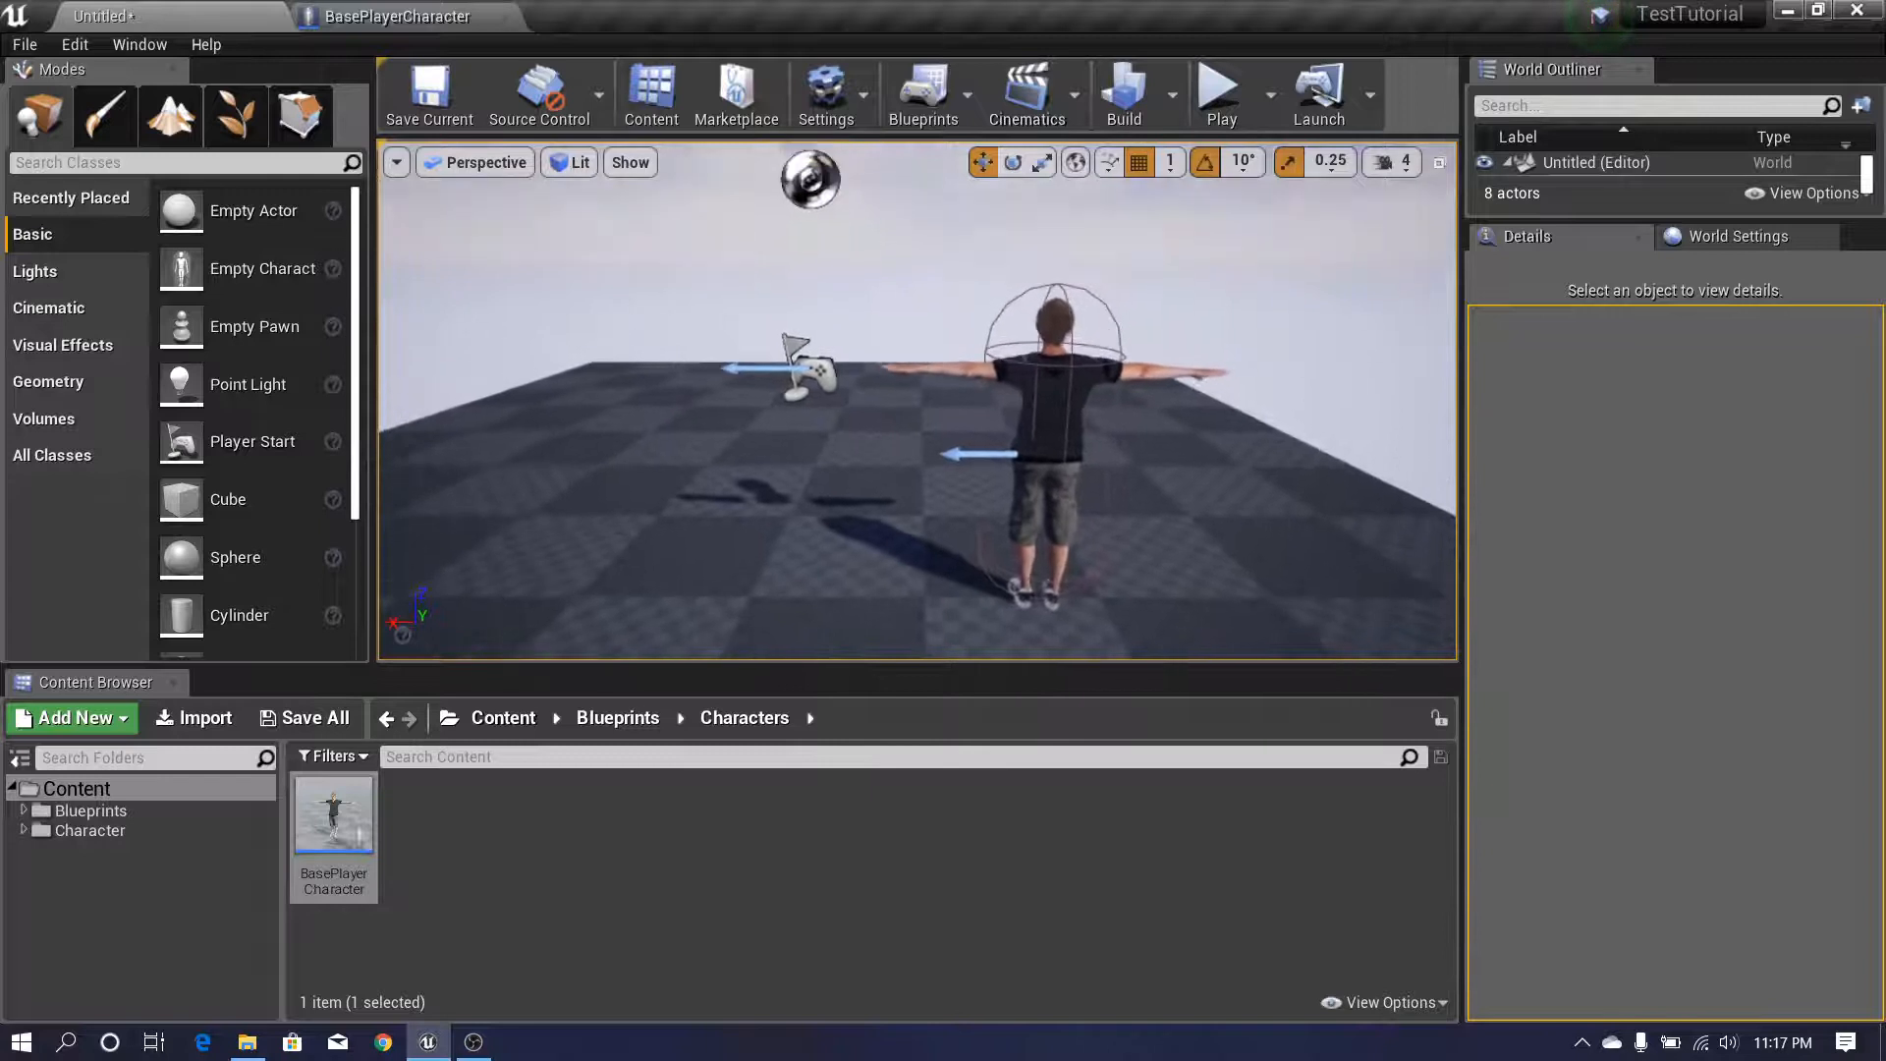
# - Set the Mesh component's Z rotation to -90° in the BasePlayerCharacter blueprint, and compile and save it
pyautogui.click(368, 18)
pyautogui.moveTo(1060, 372); pyautogui.dragTo(1120, 363, button='right')
pyautogui.click(160, 228)
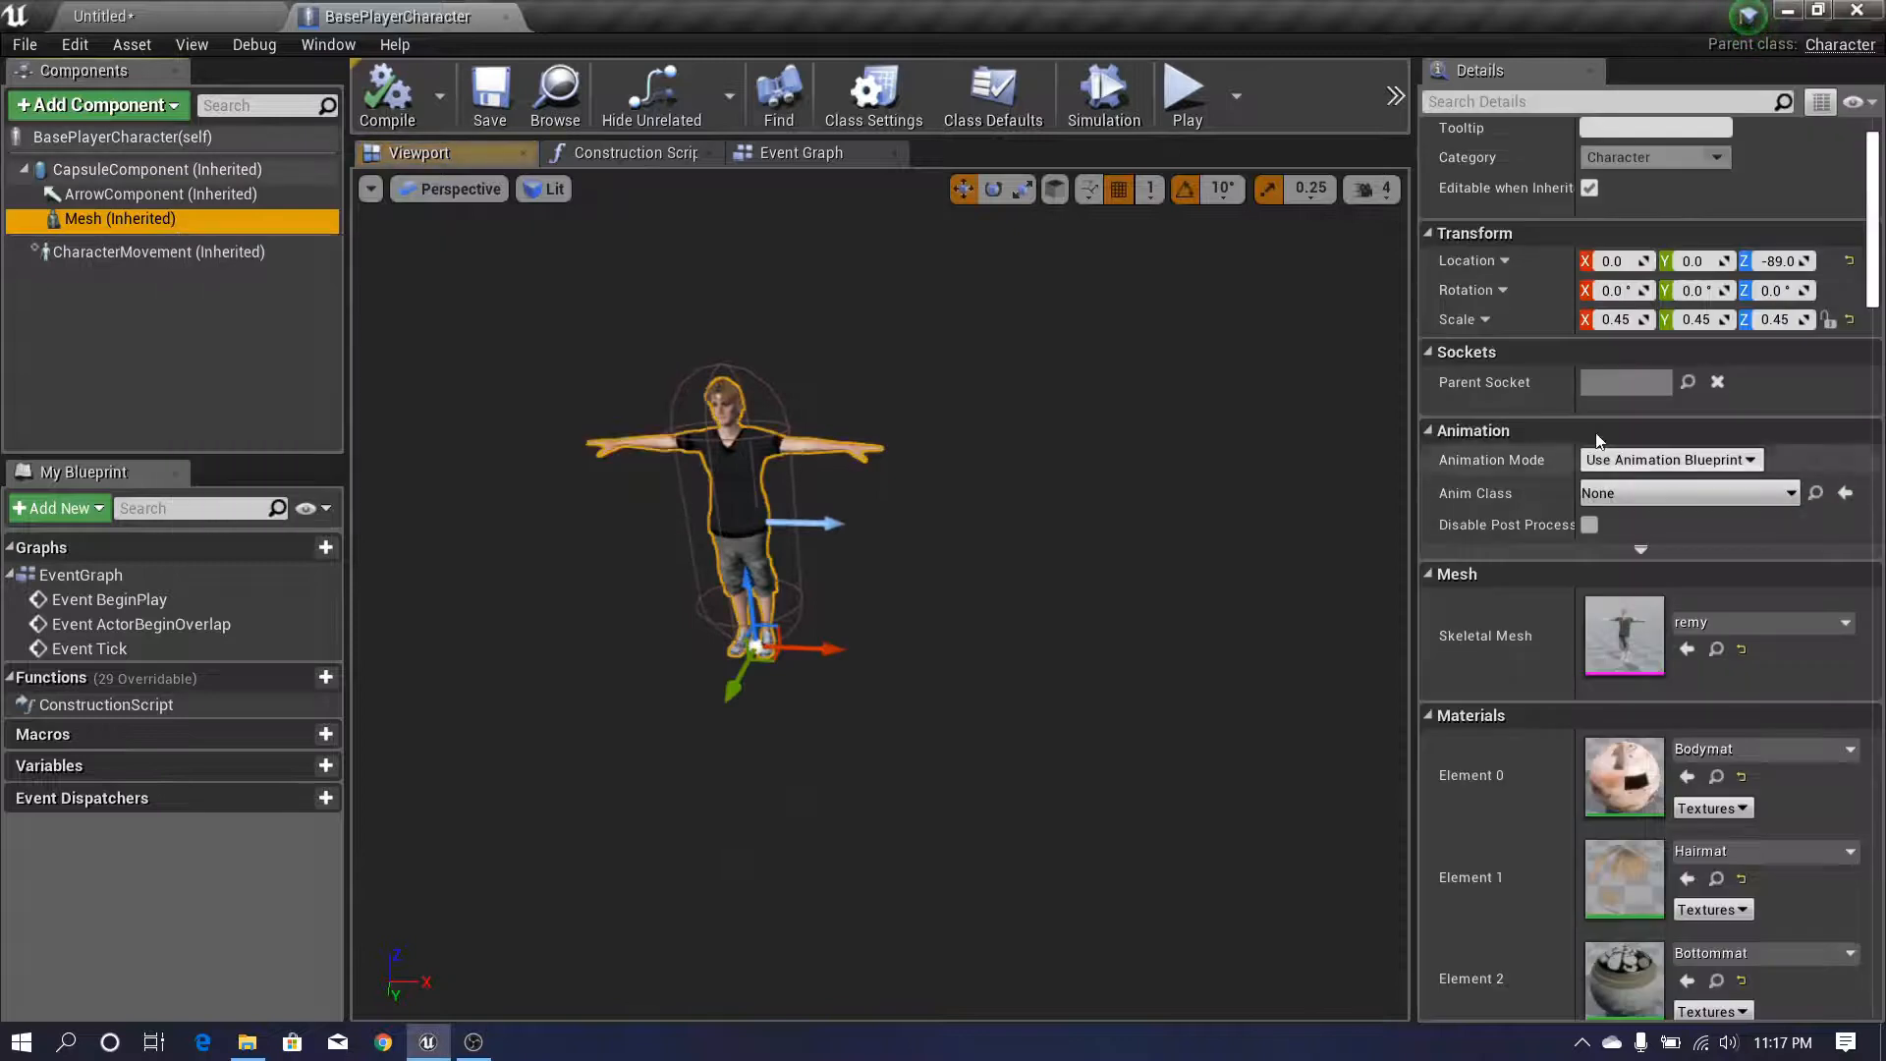
pyautogui.click(1776, 291)
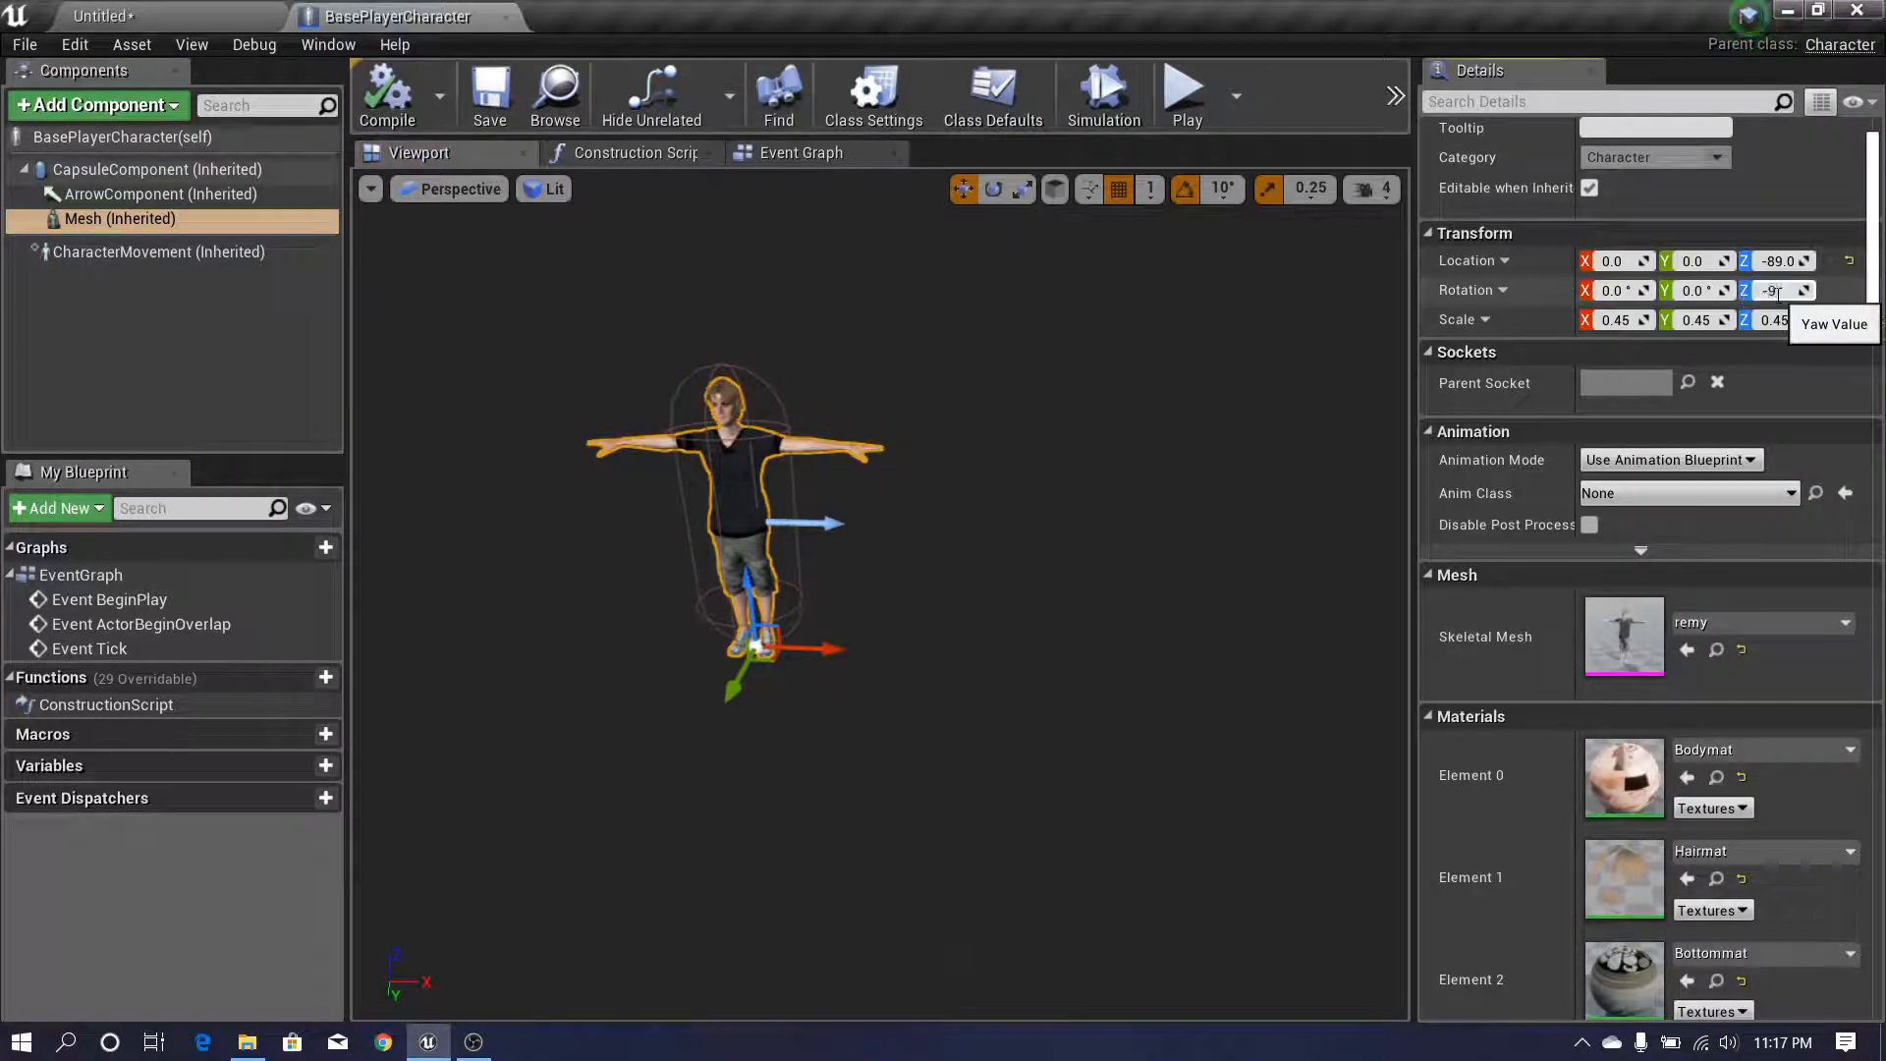
pyautogui.press('Return')
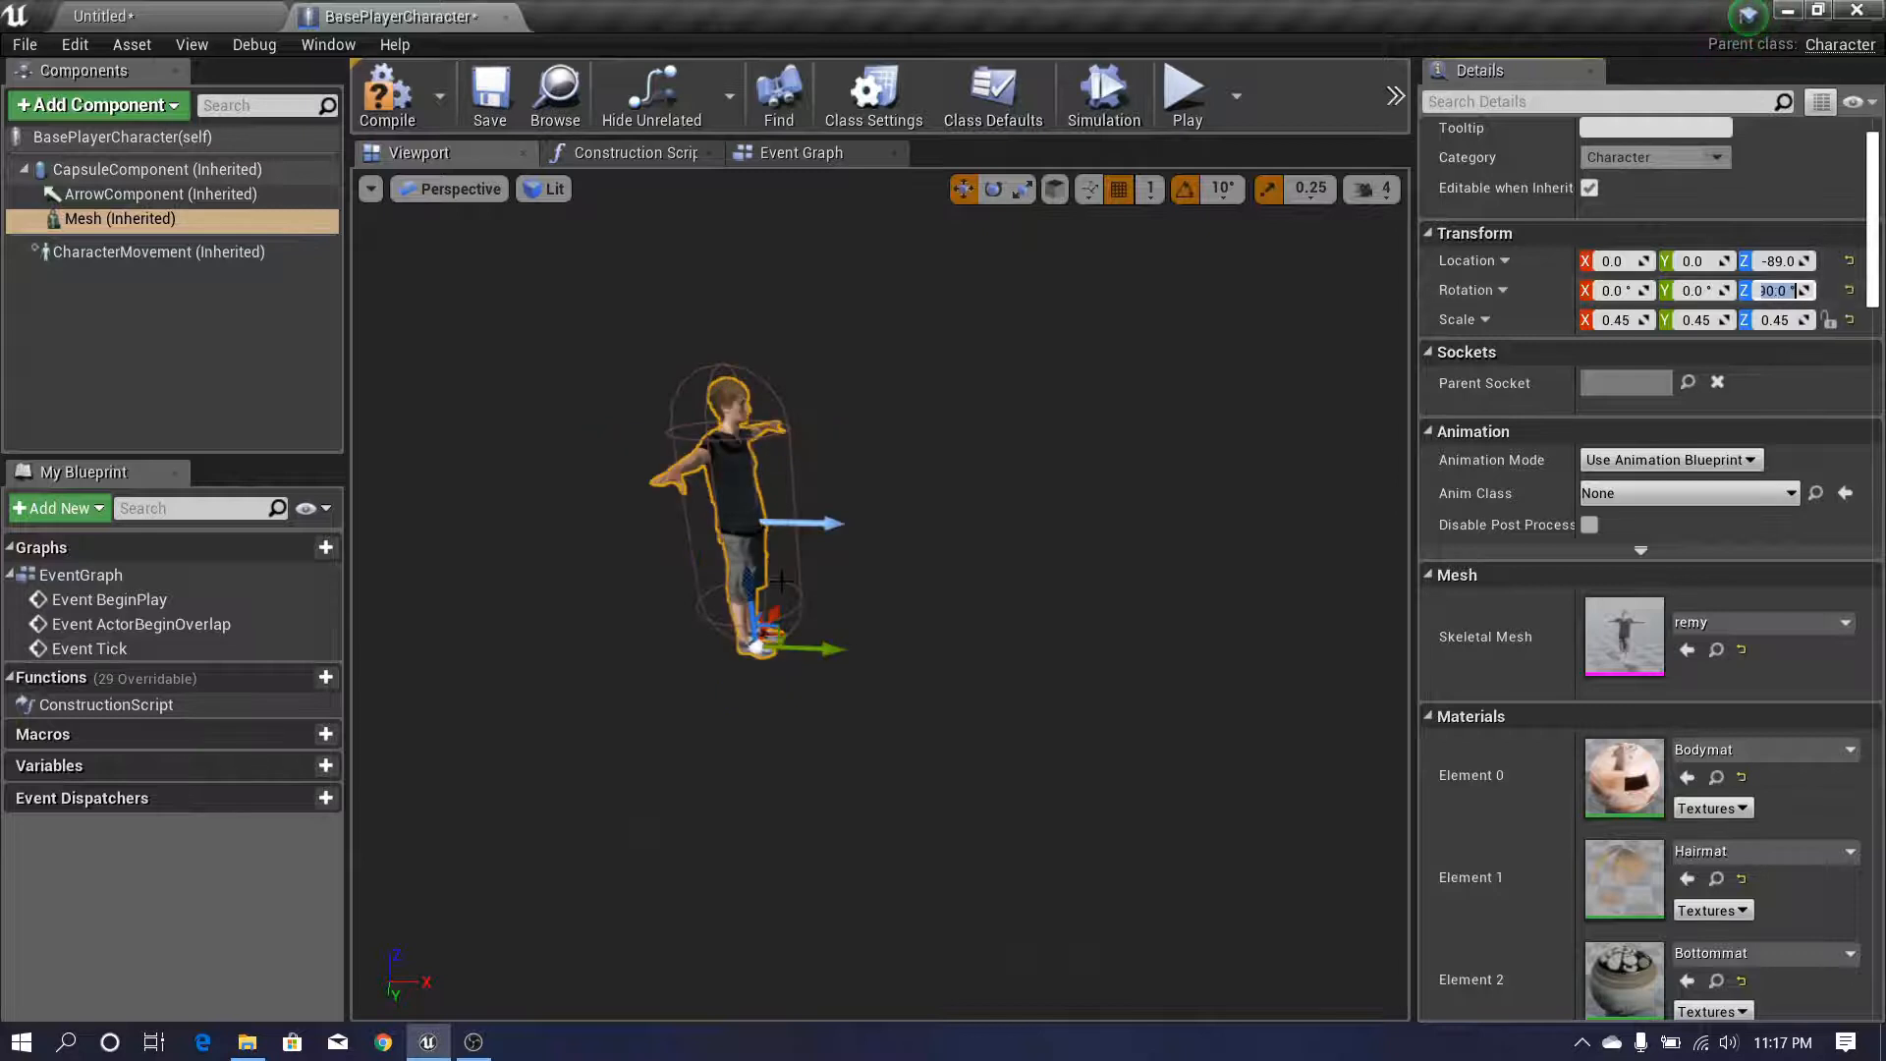
pyautogui.click(387, 95)
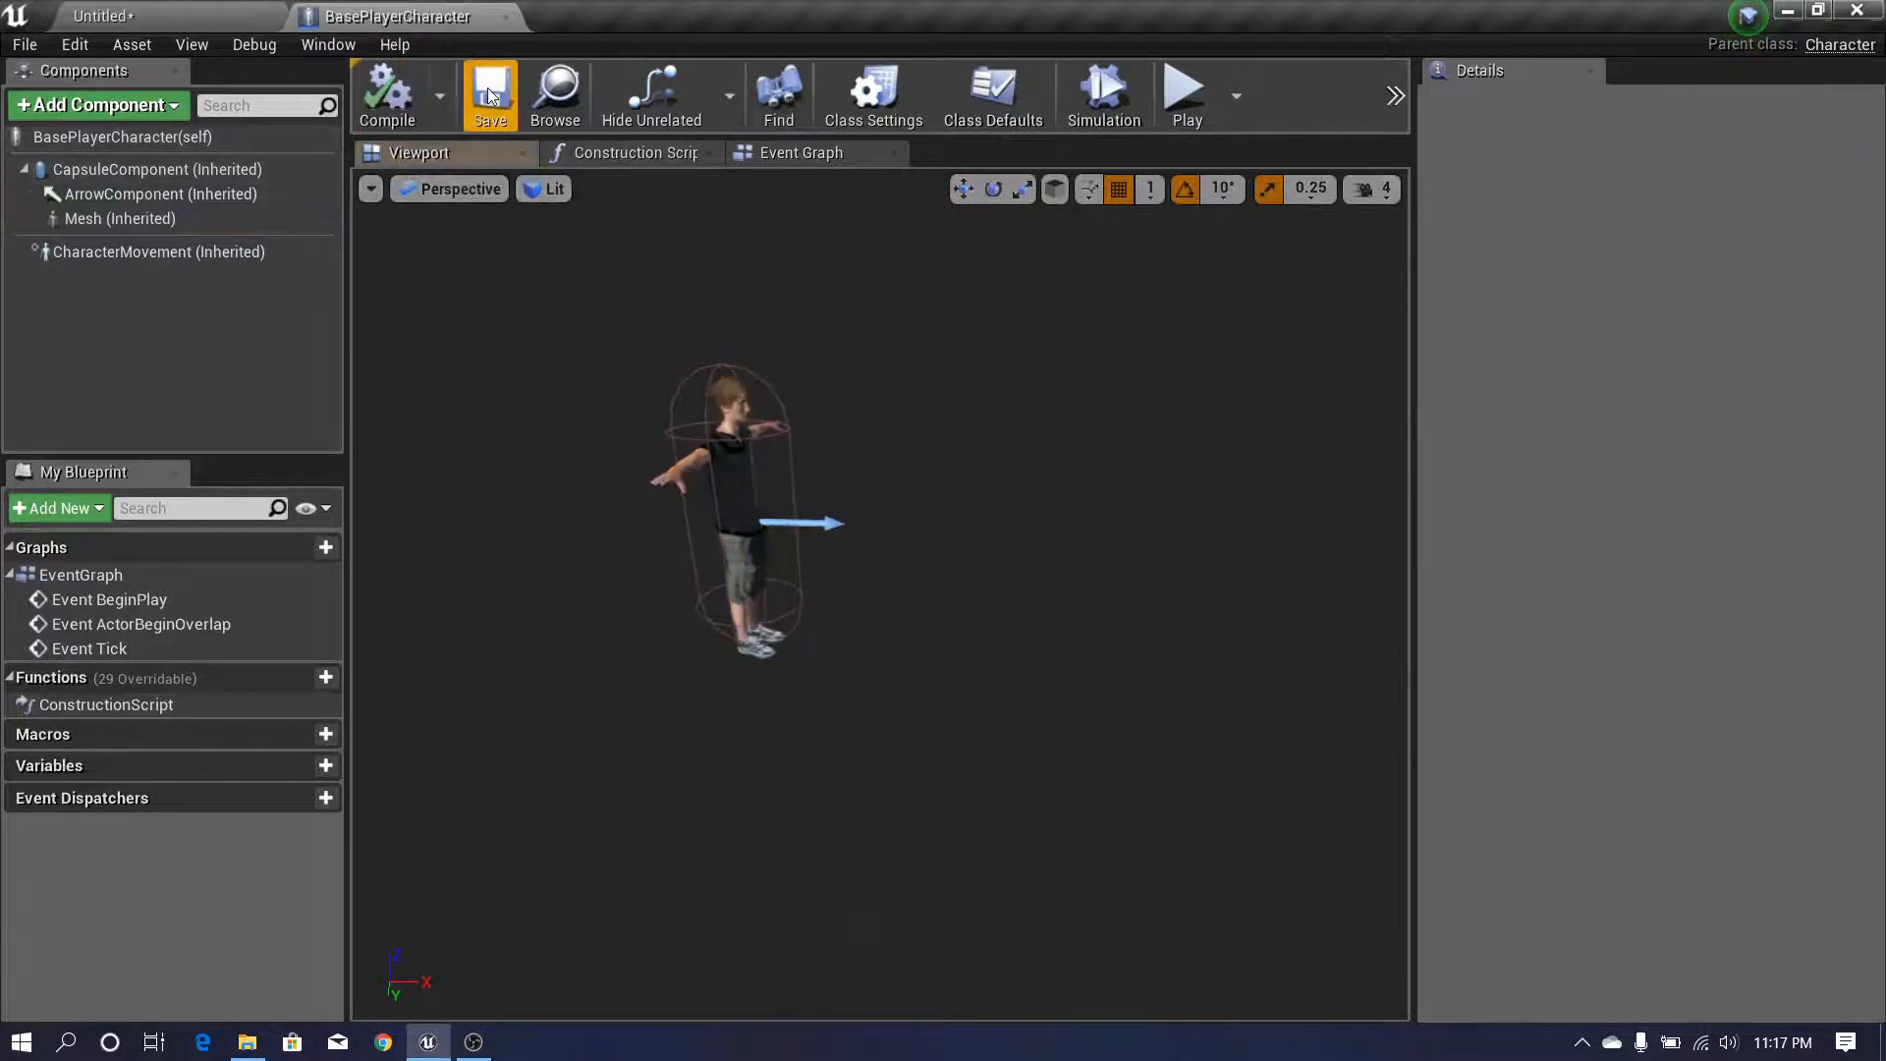
pyautogui.click(490, 95)
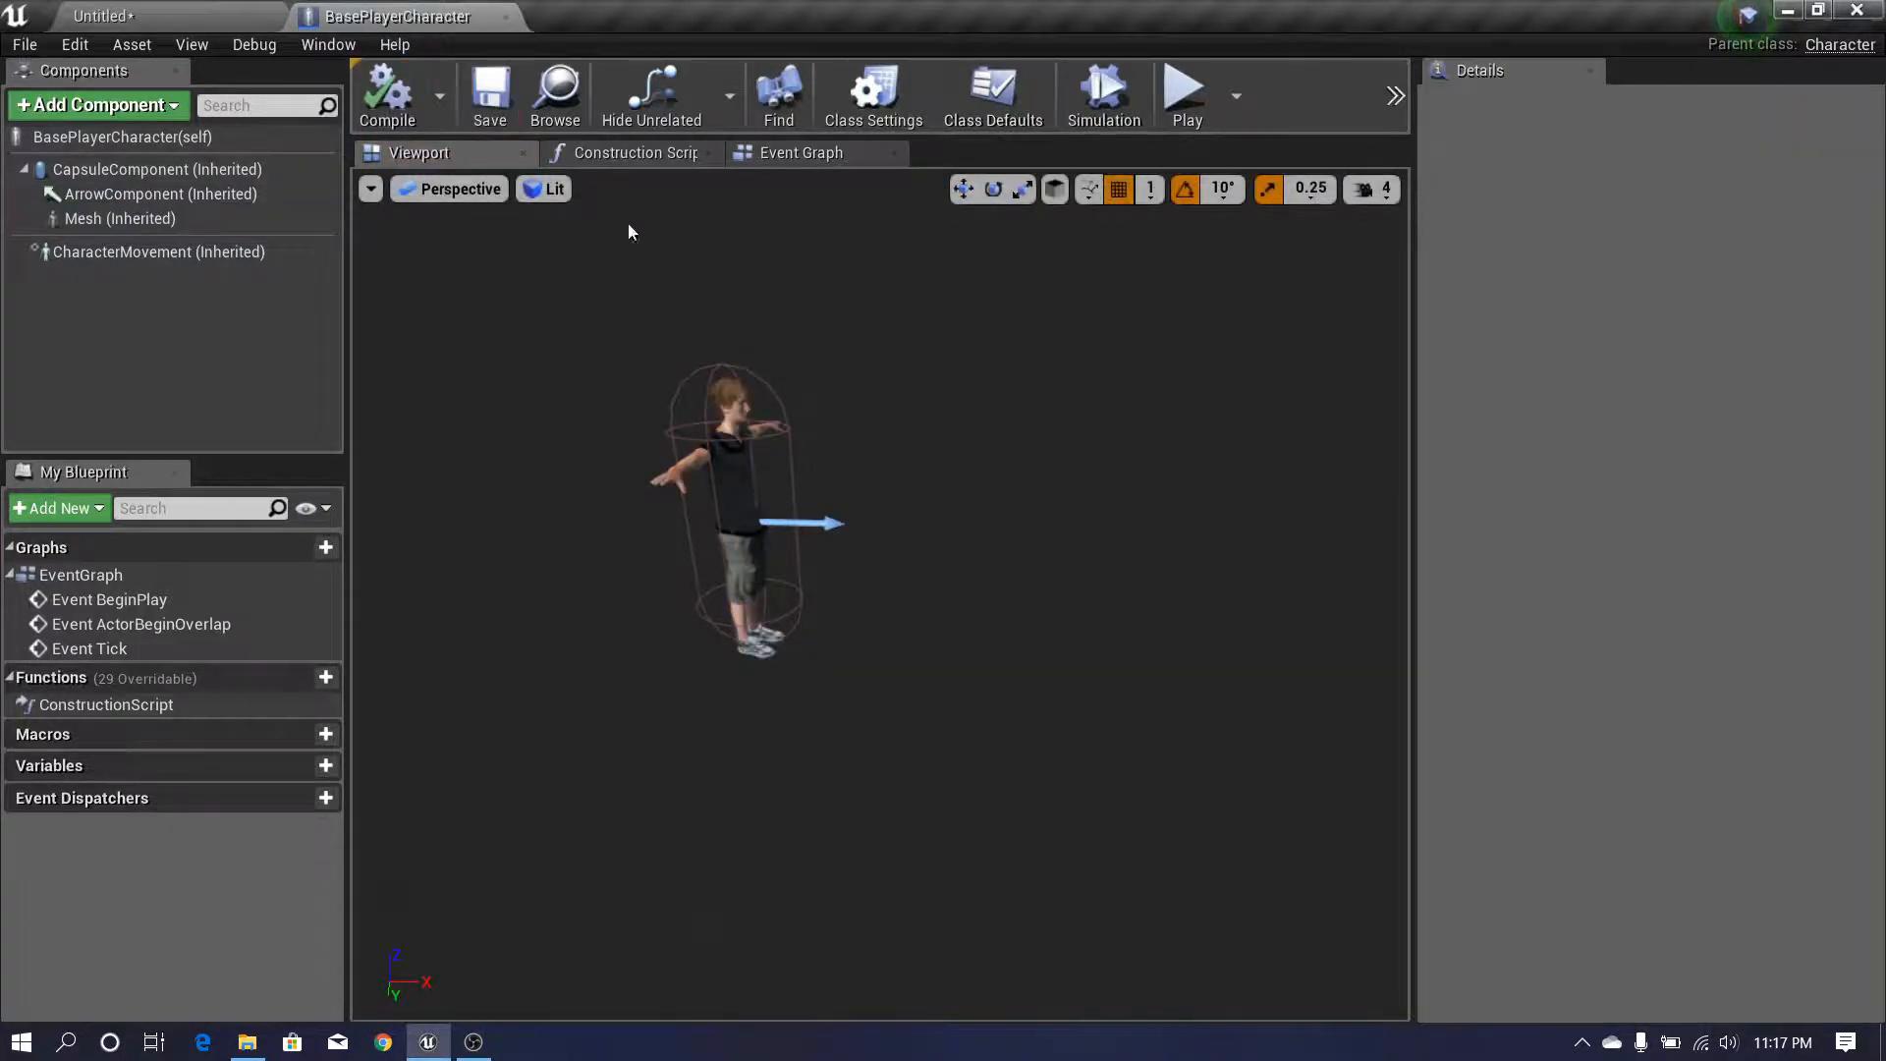
# - Open the blueprint's Event Graph, and return to the level to play-test the rotated character
pyautogui.click(780, 162)
pyautogui.click(197, 12)
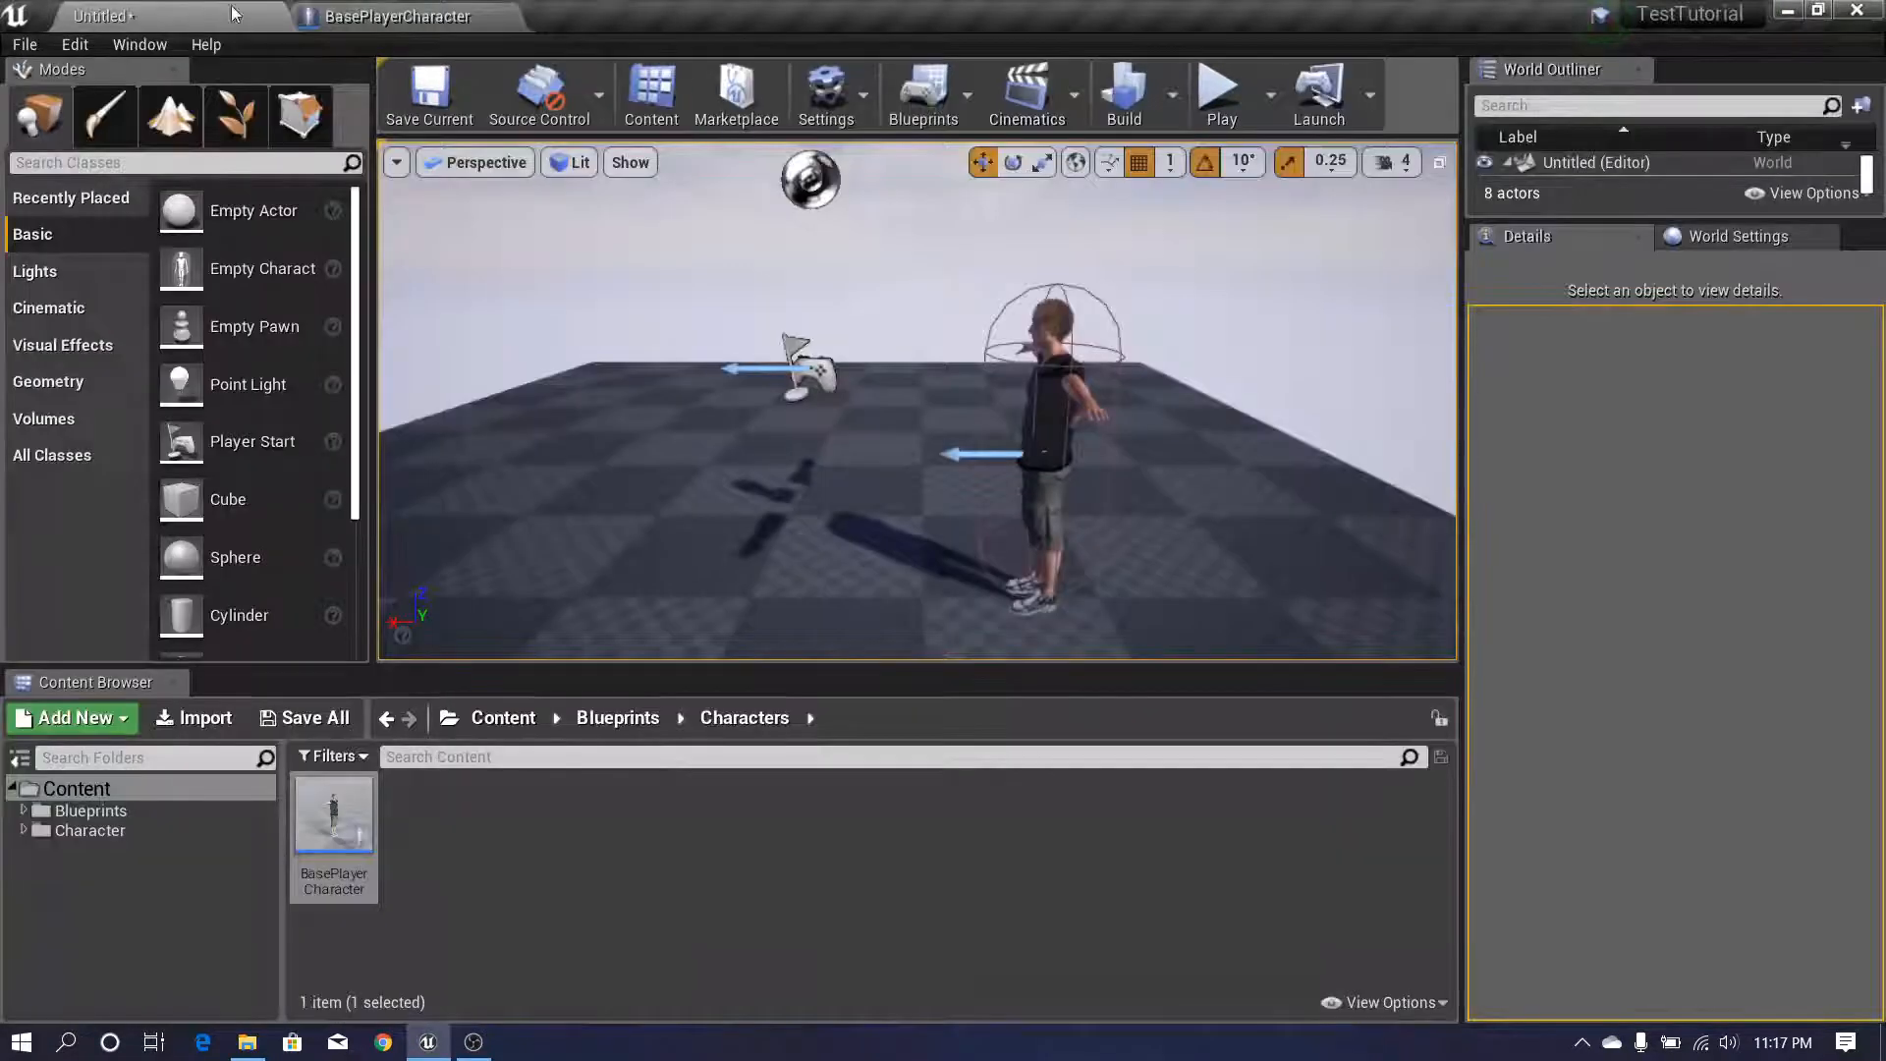
pyautogui.click(455, 14)
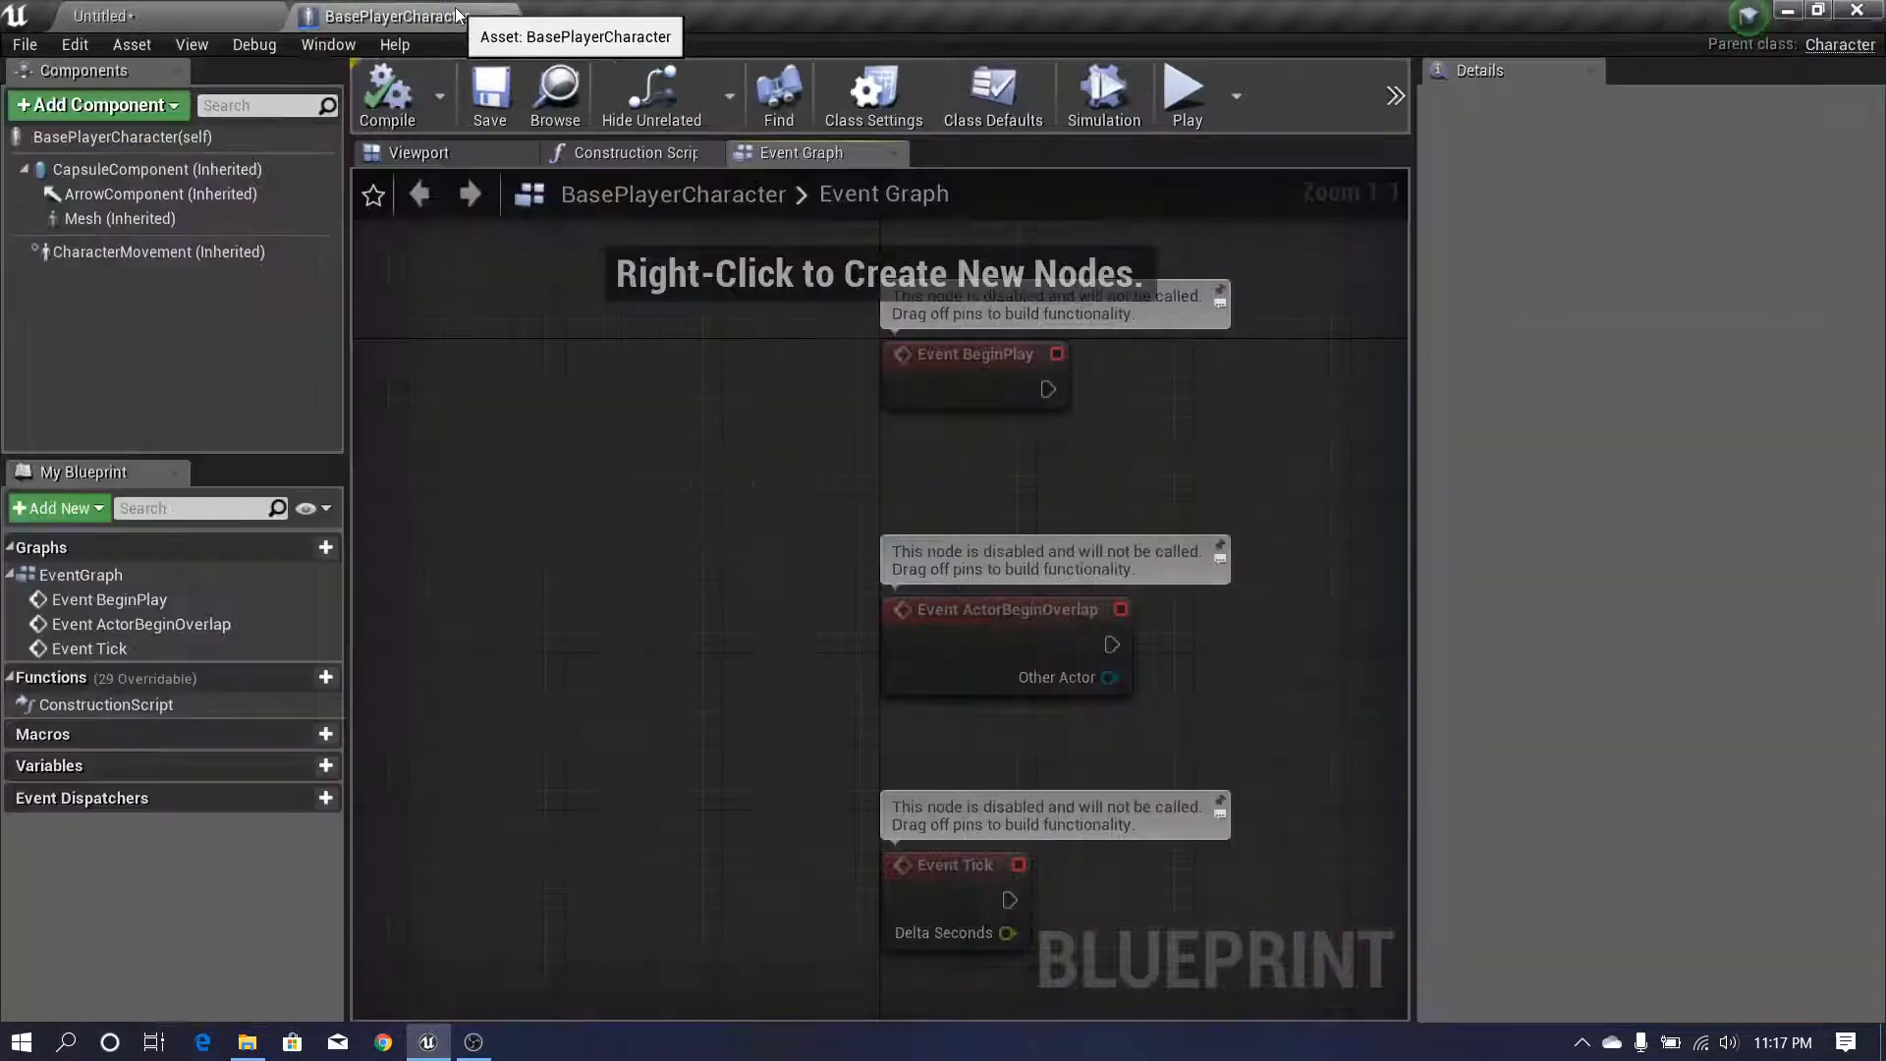
pyautogui.click(179, 9)
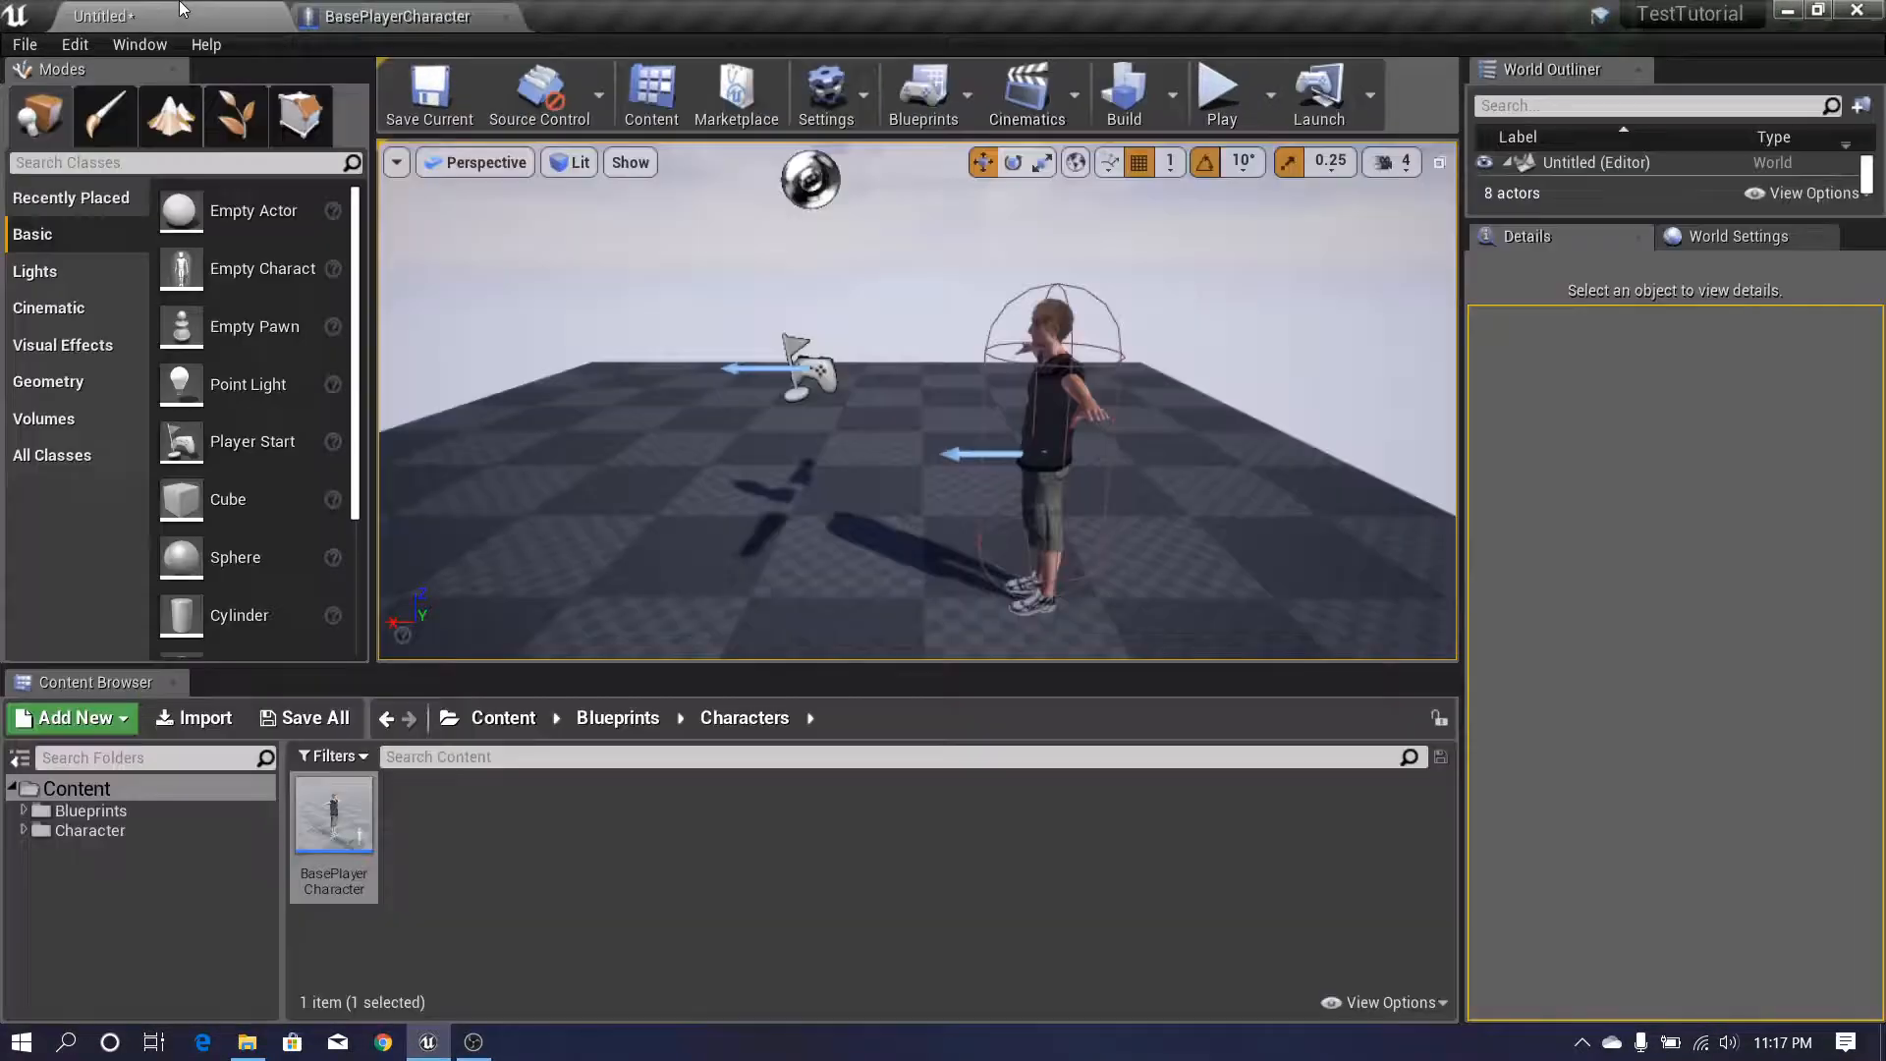
pyautogui.click(1206, 100)
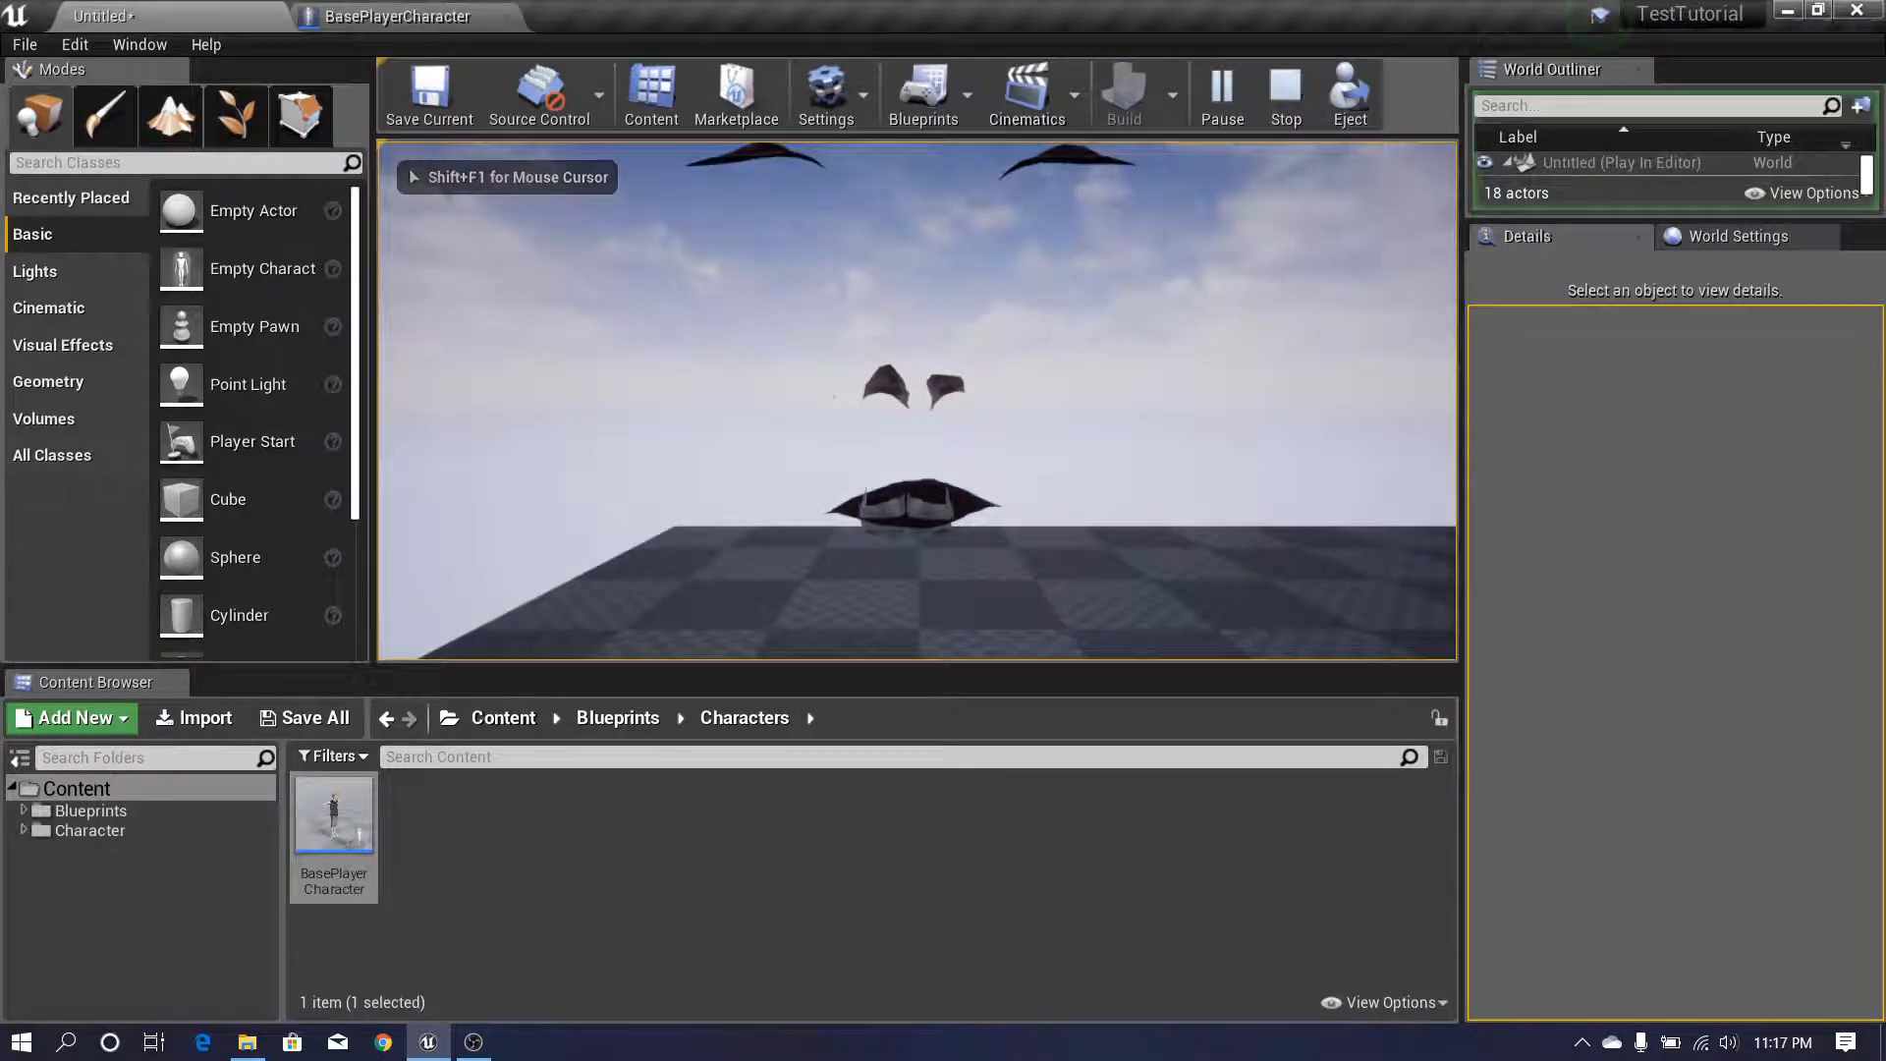
# - End the play session and return to the 3D viewport of the BasePlayerCharacter blueprint
pyautogui.hotkey('shift', 'F1')
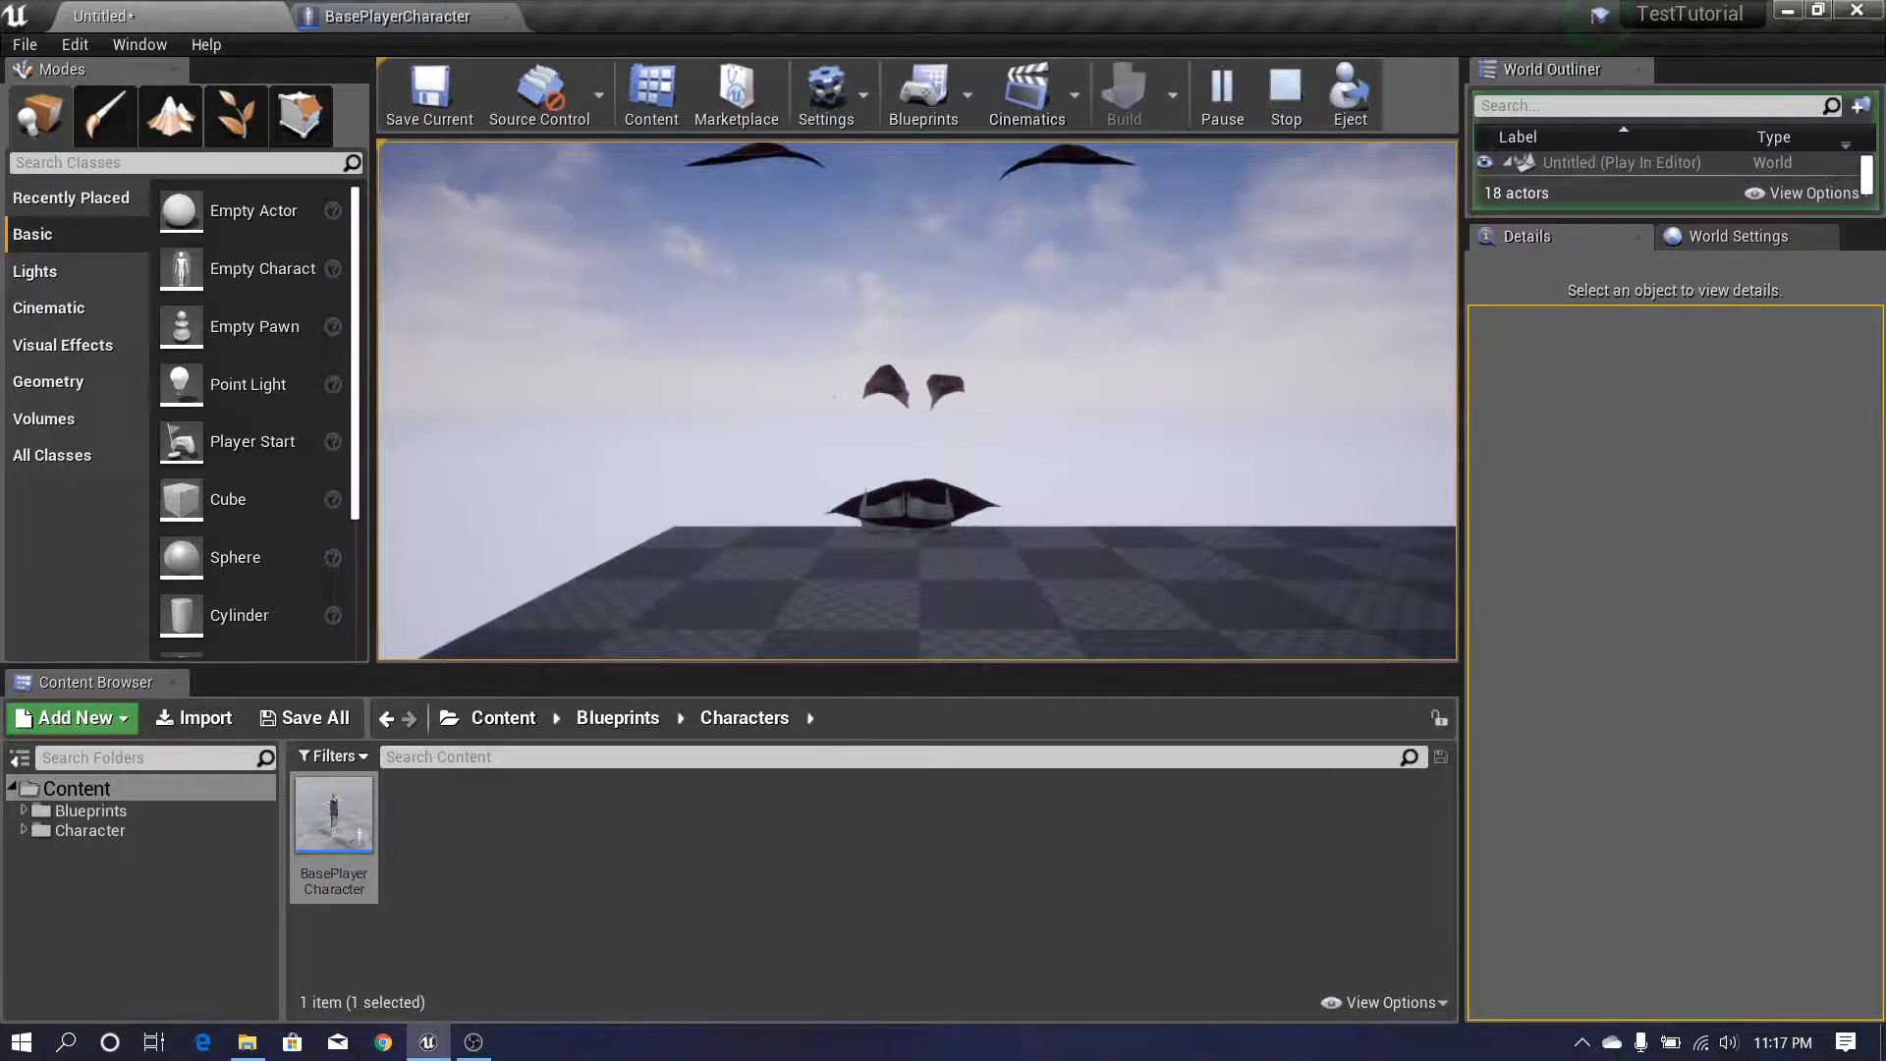
pyautogui.press('Escape')
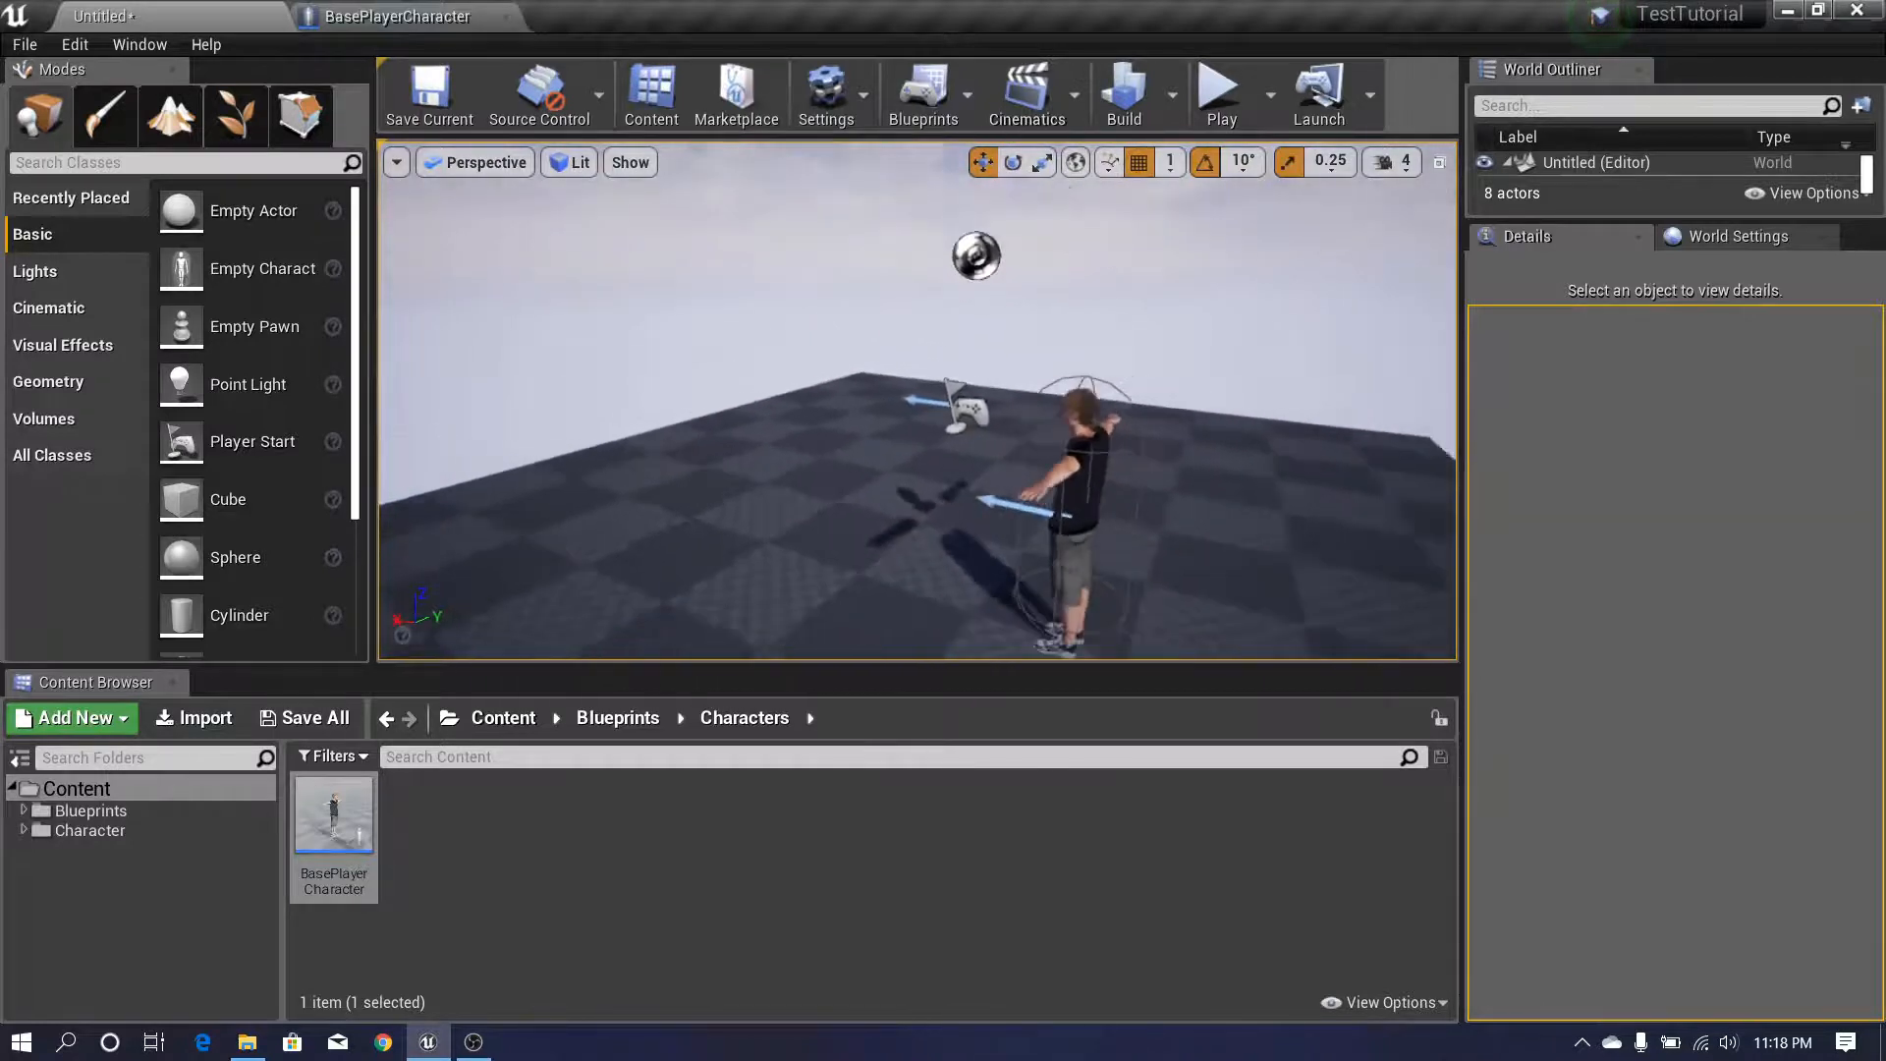
pyautogui.click(398, 16)
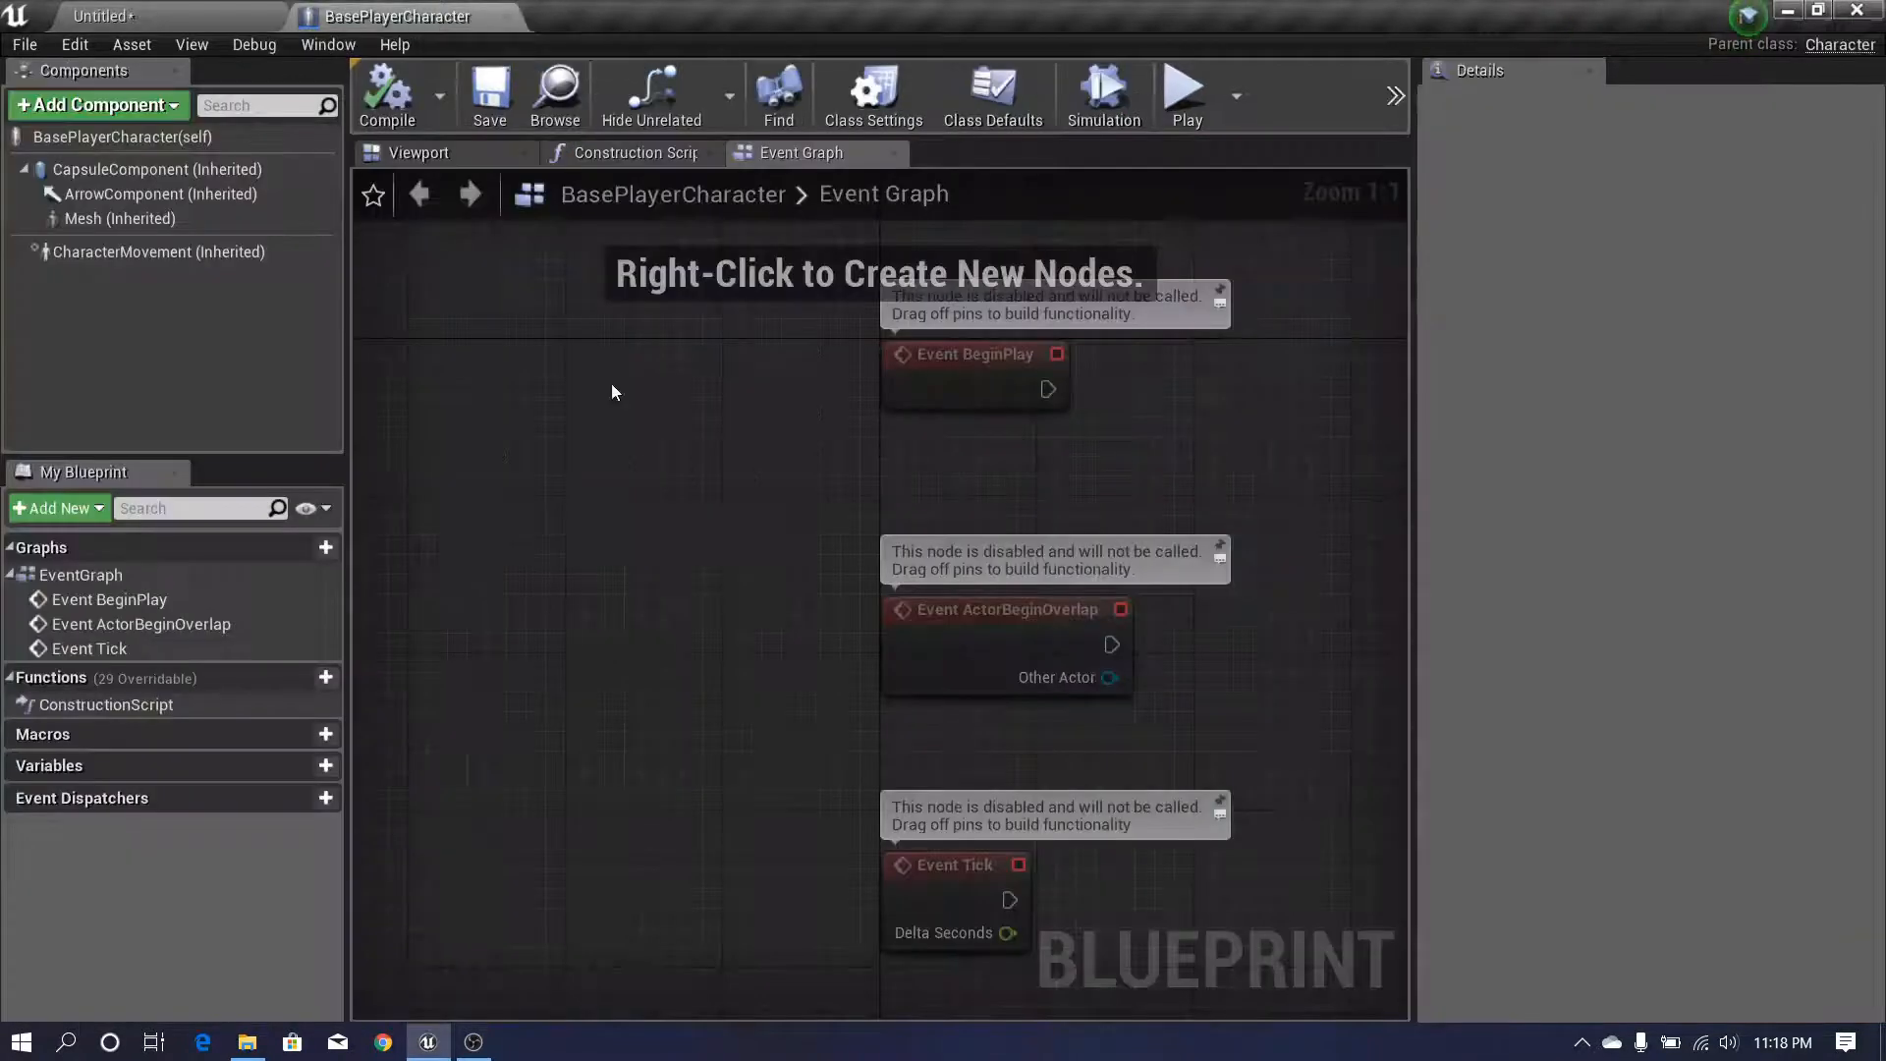
pyautogui.click(462, 158)
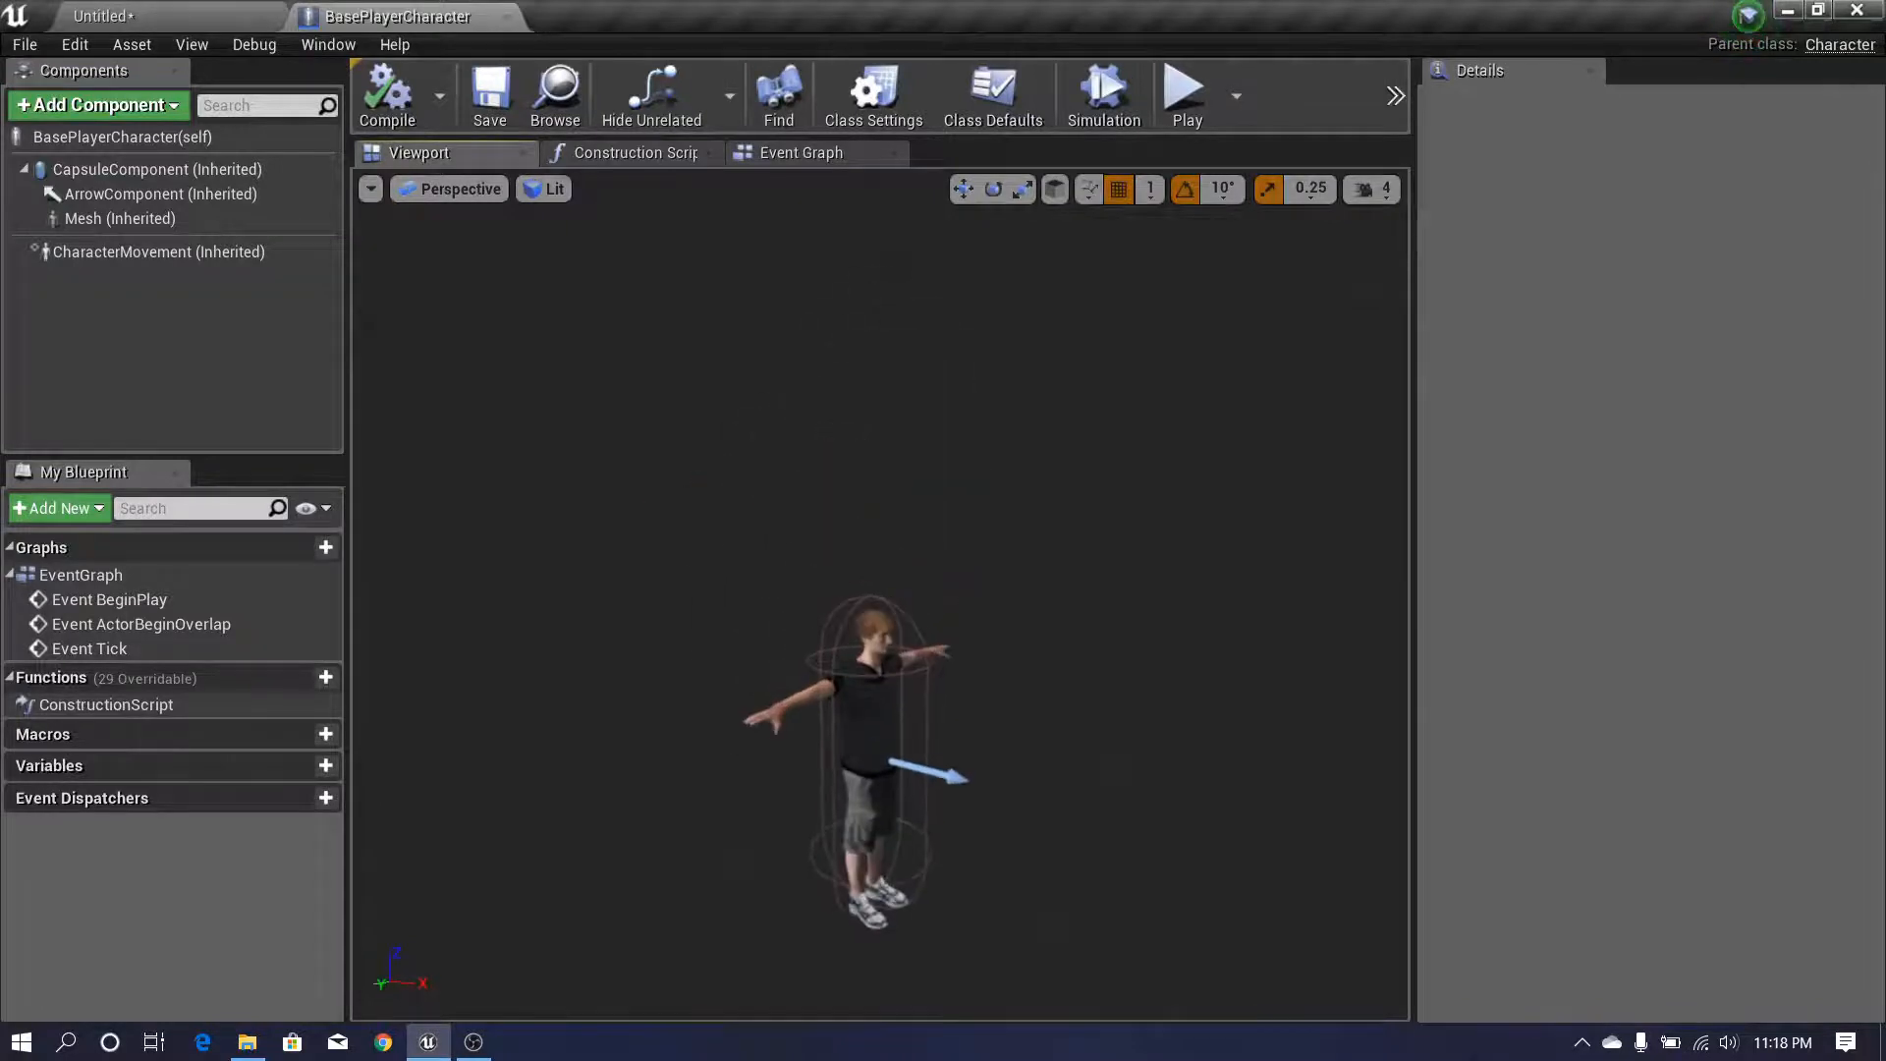
# - Add a Spring Arm component under the CapsuleComponent, keeping its default name SpringArm
pyautogui.click(67, 173)
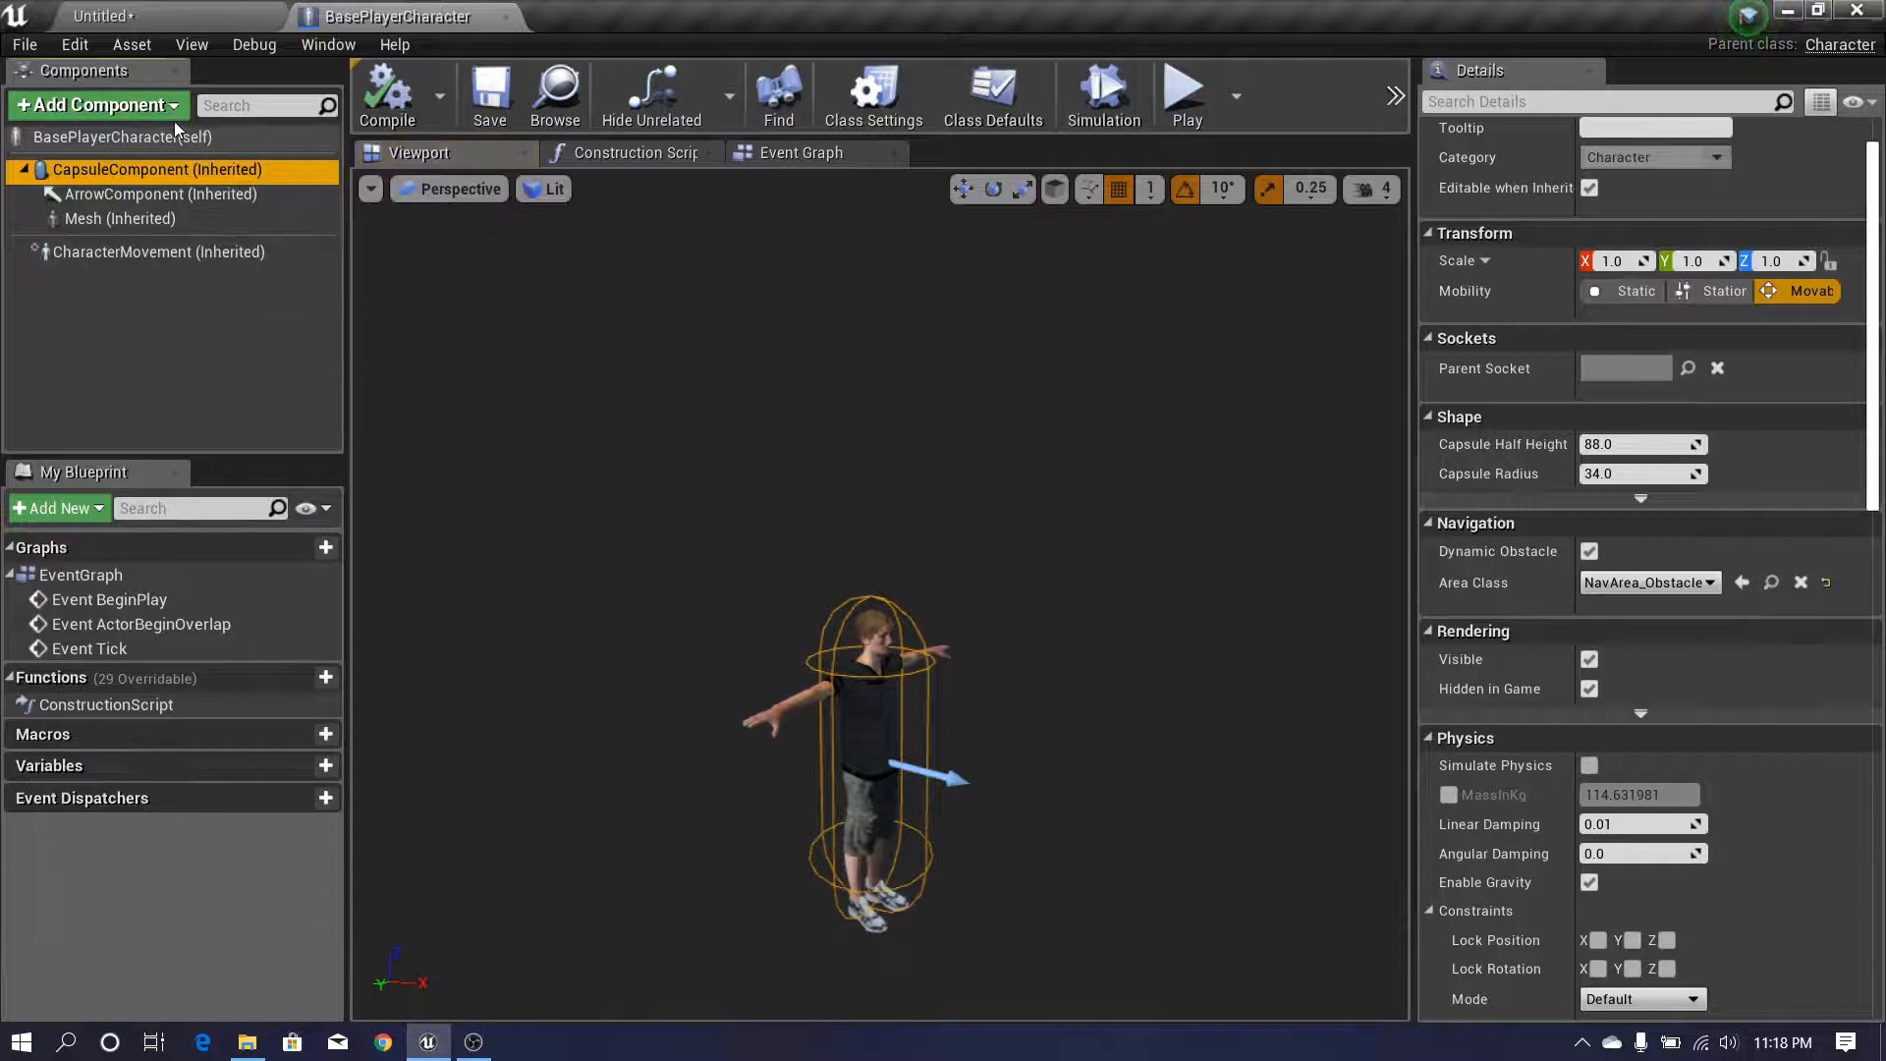
pyautogui.click(161, 106)
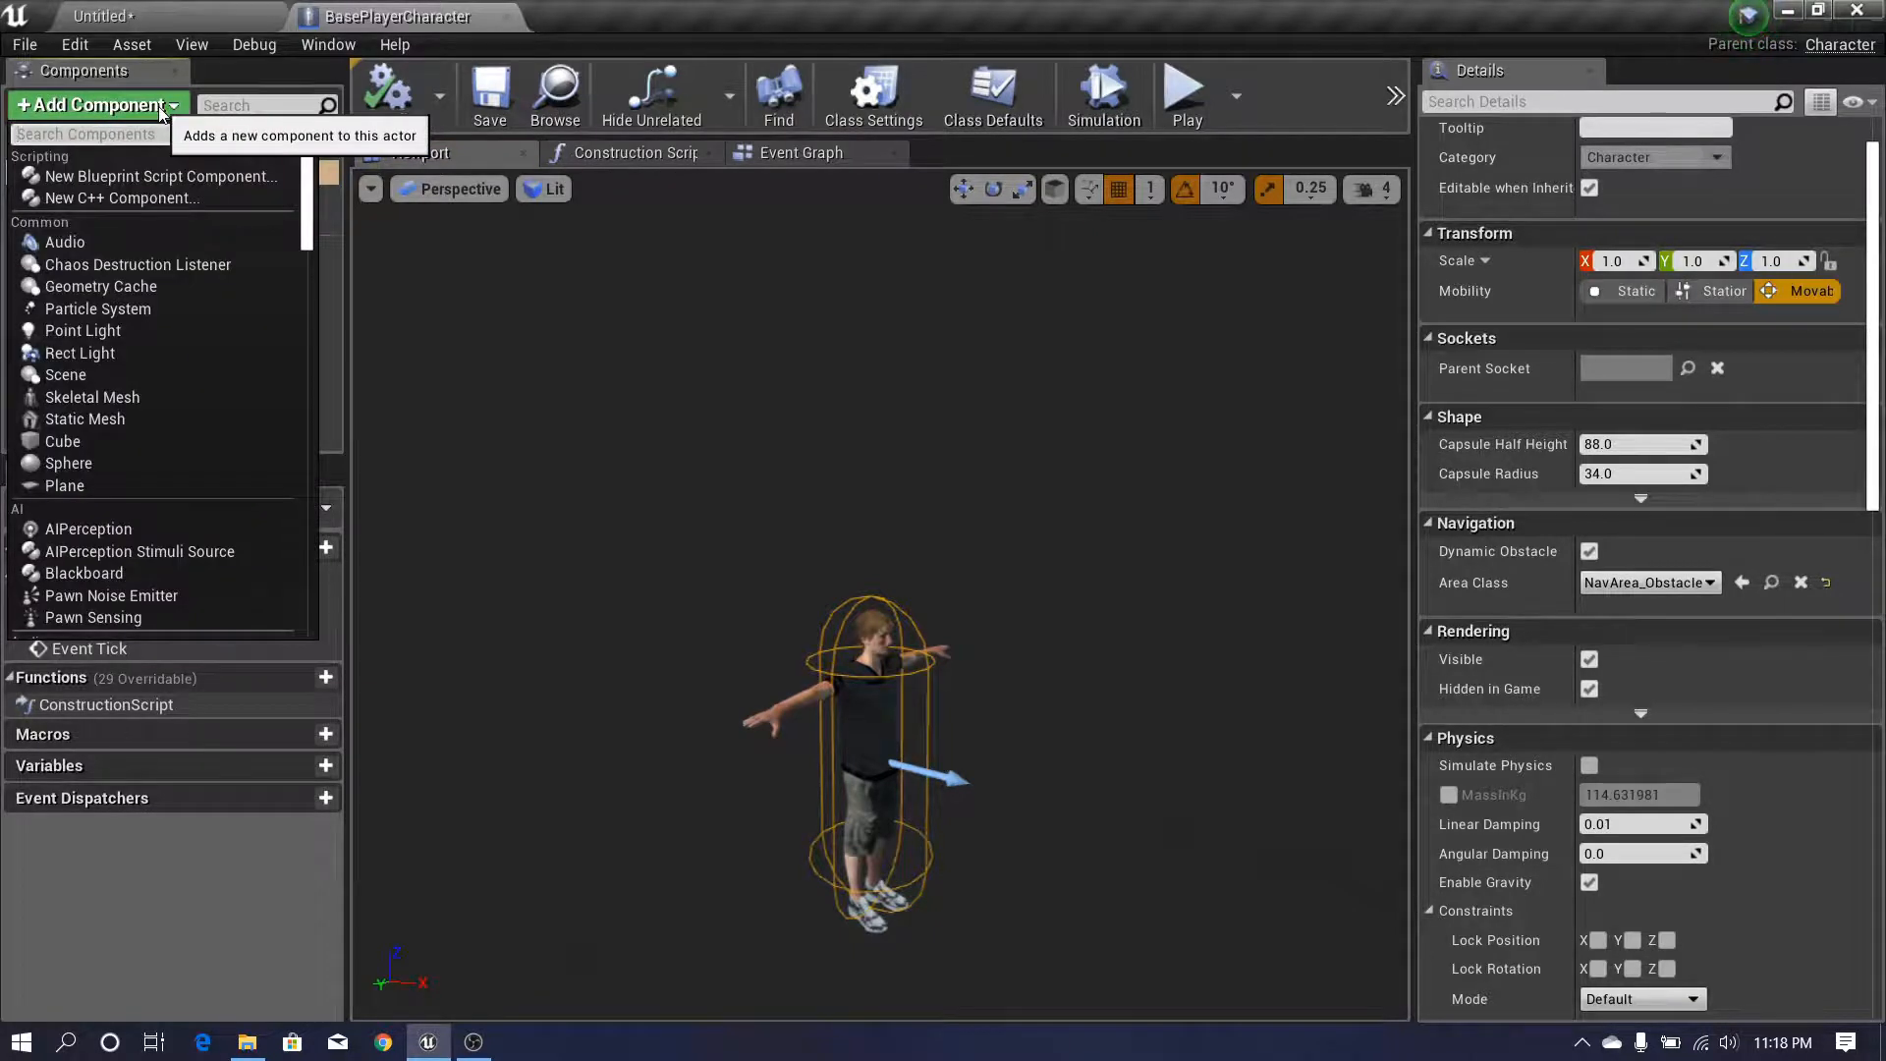
pyautogui.write('sprint')
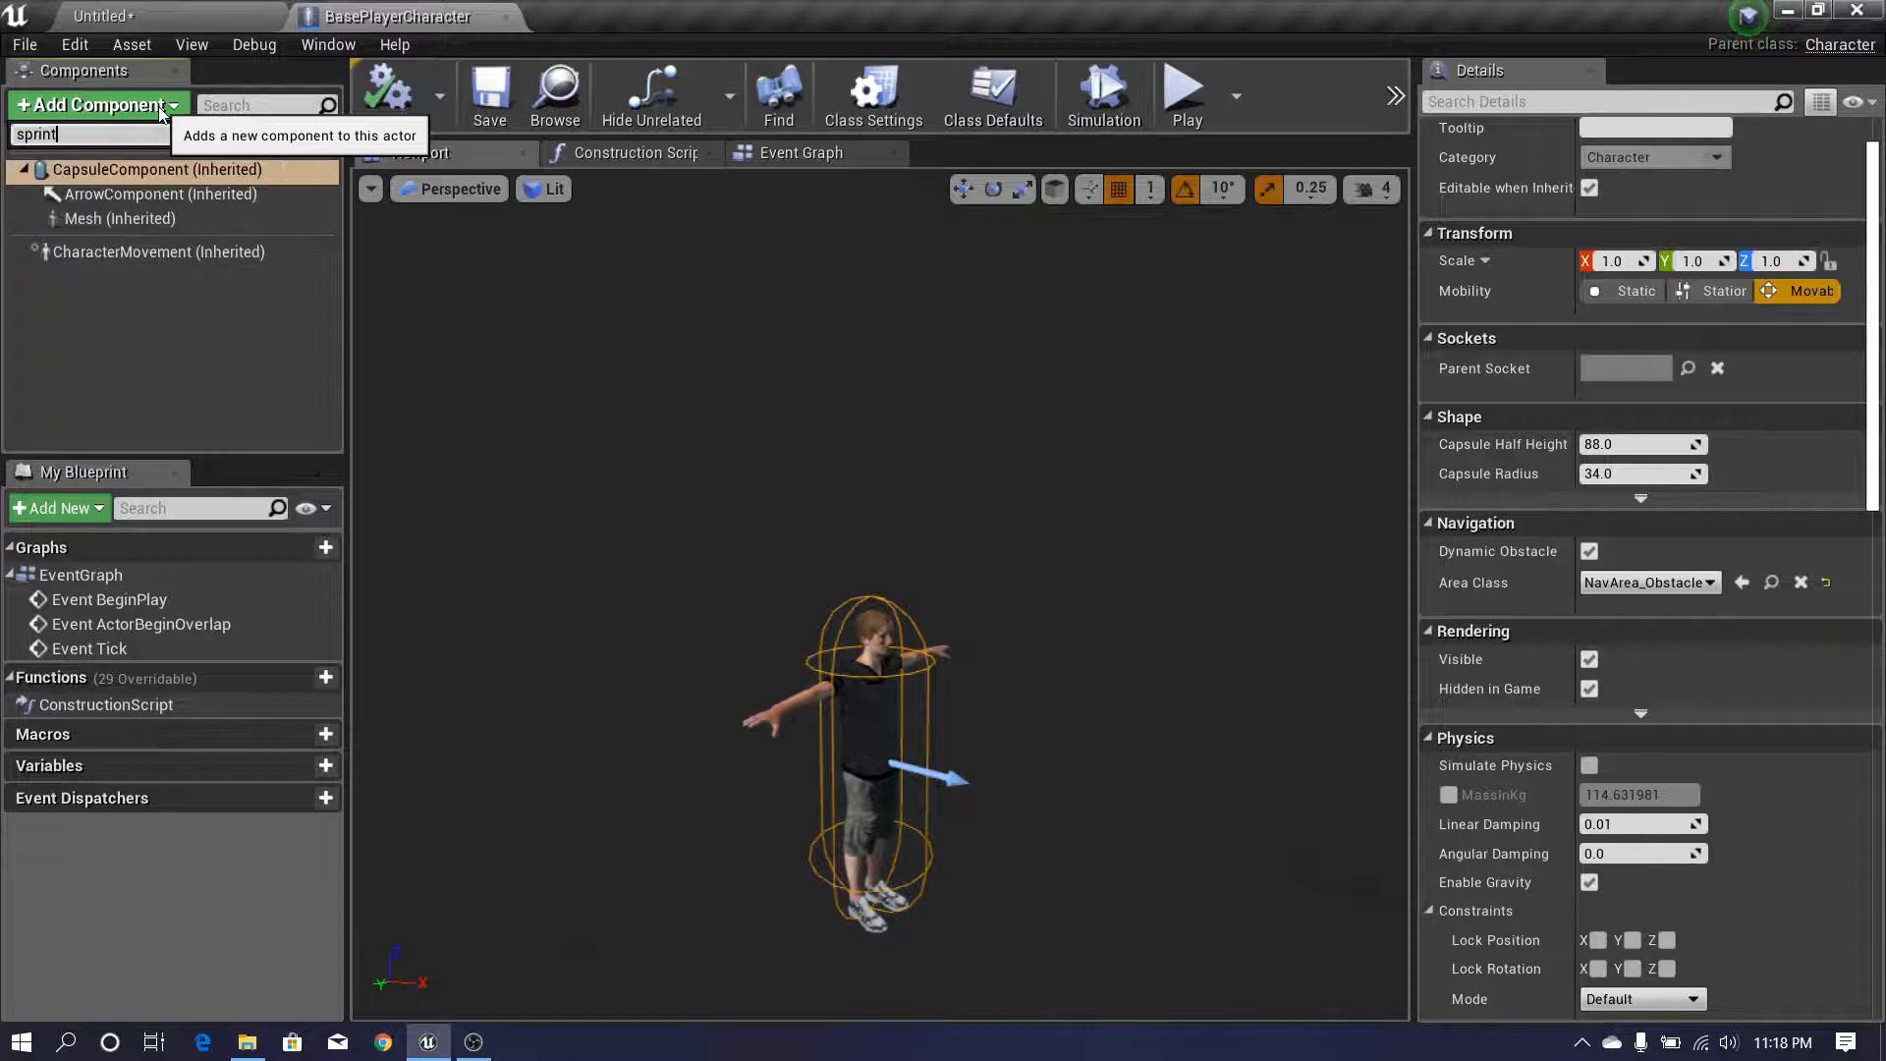
pyautogui.press('BackSpace')
pyautogui.write('g')
pyautogui.click(161, 179)
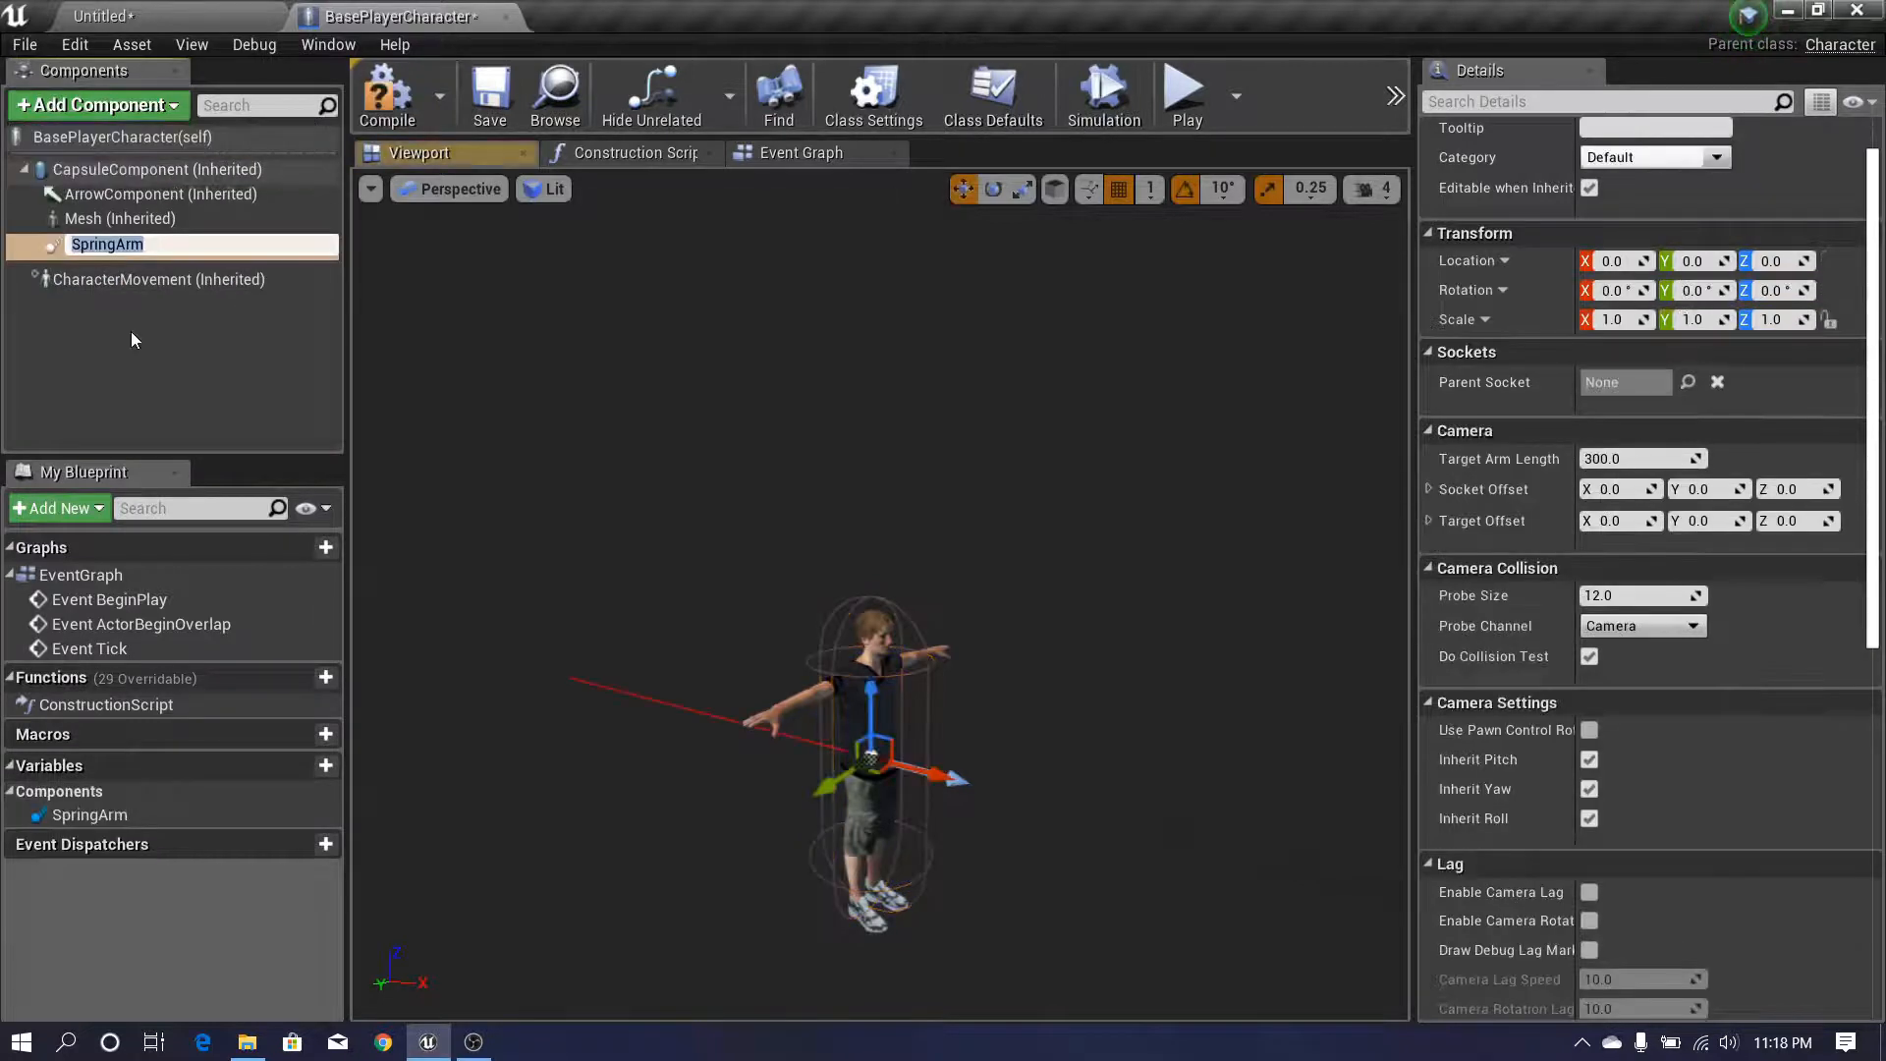
pyautogui.click(131, 334)
# - Add a Camera component as a child of the SpringArm, and compile the blueprint
pyautogui.click(65, 246)
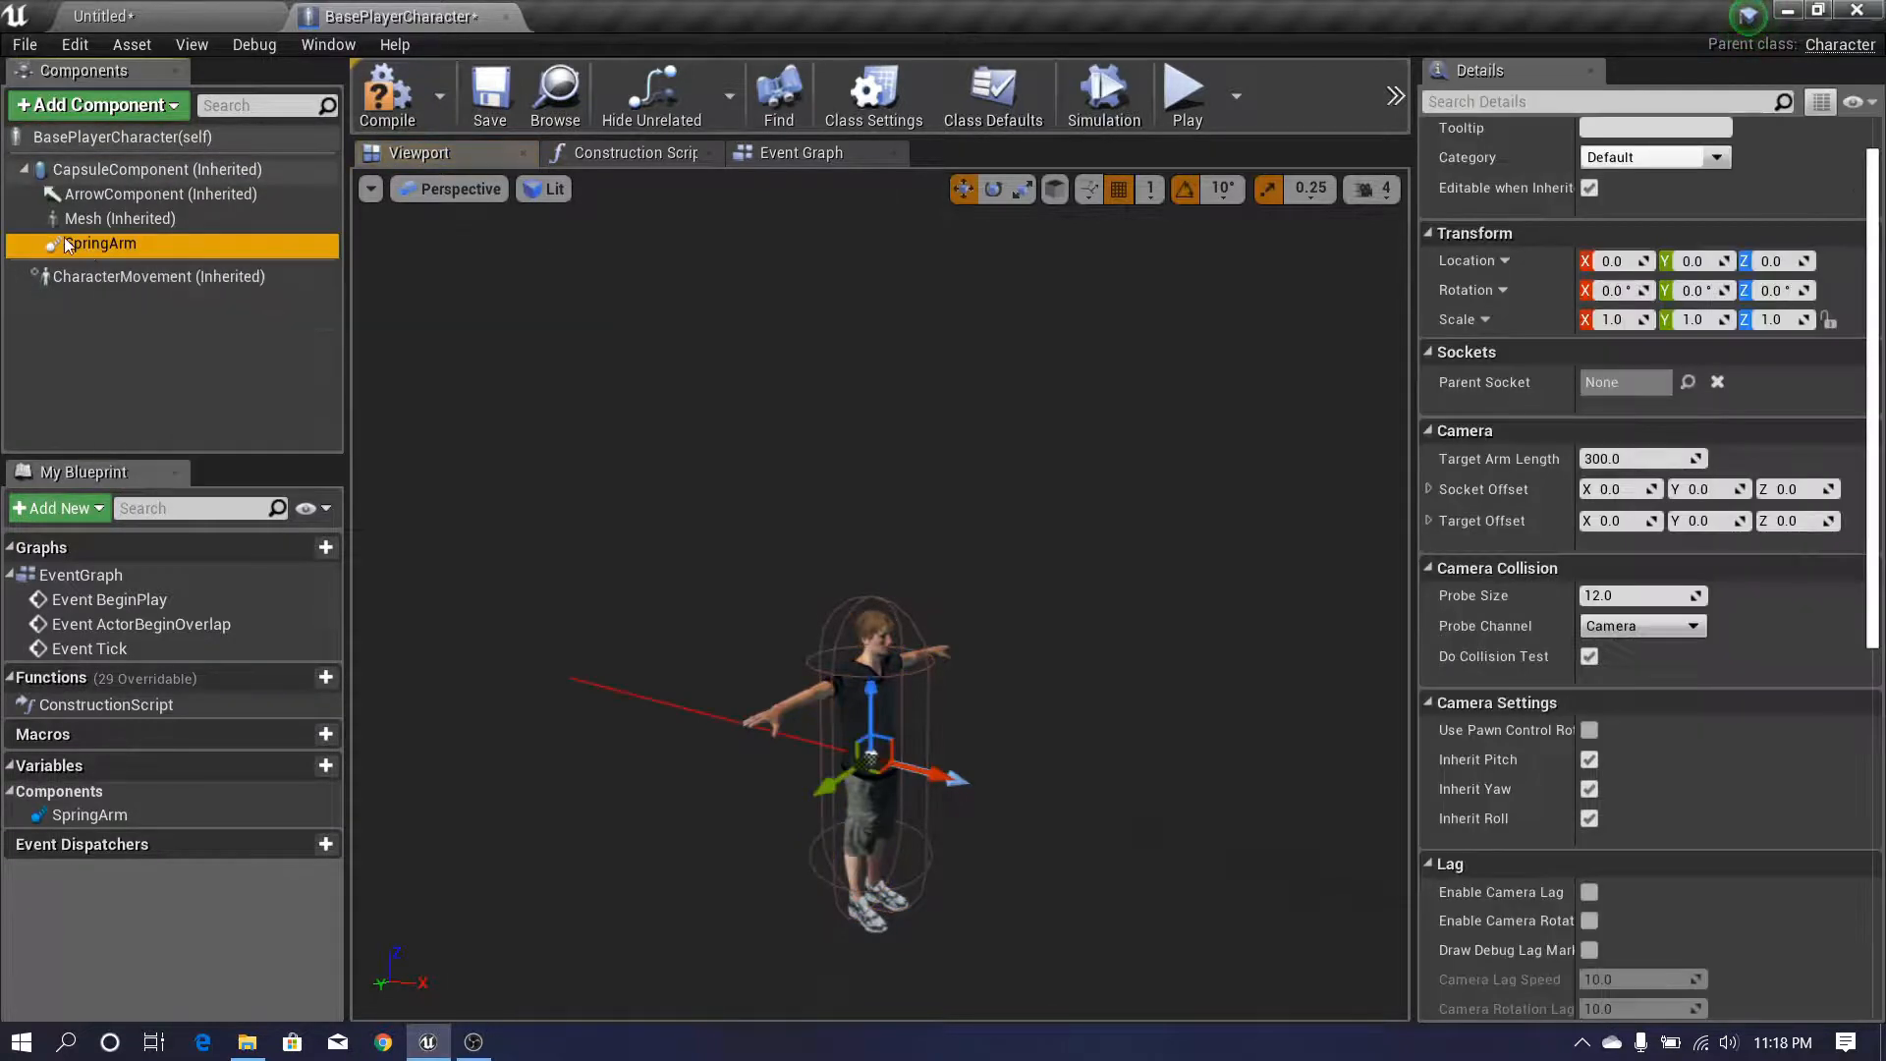
pyautogui.click(102, 108)
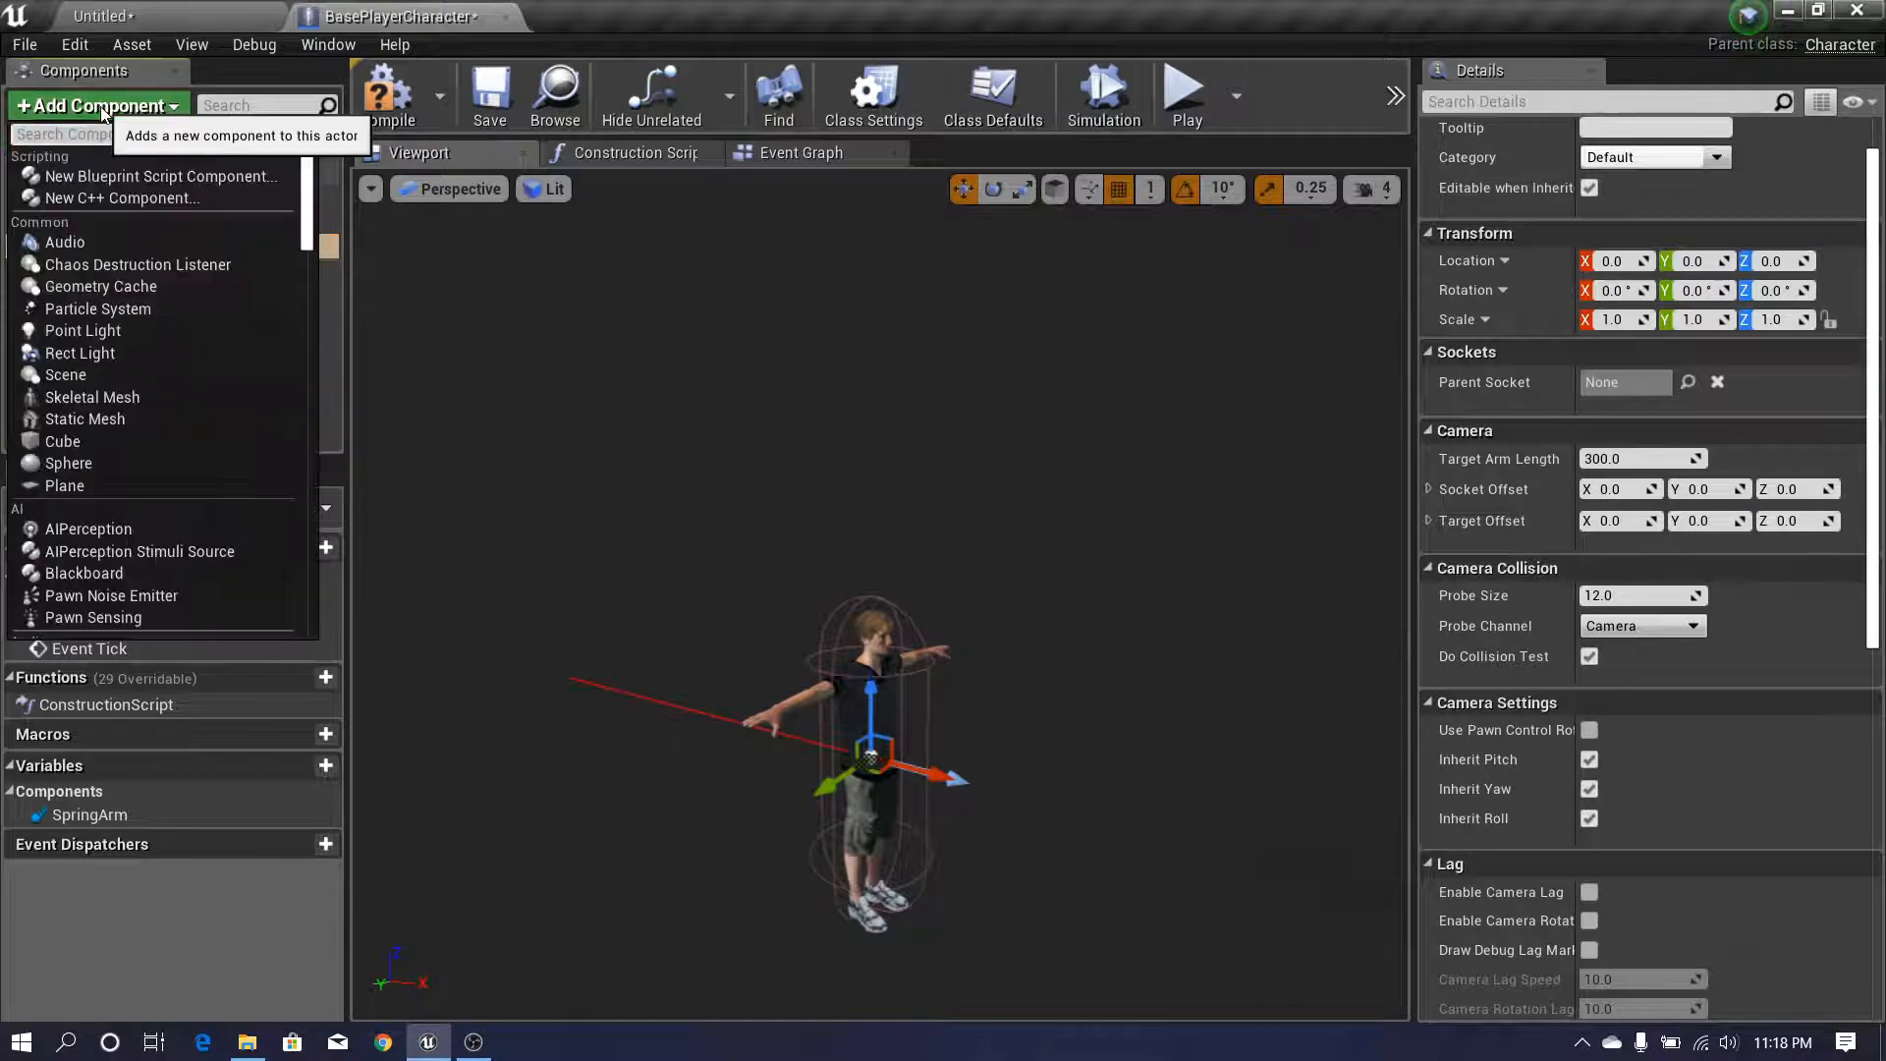
pyautogui.write('cam')
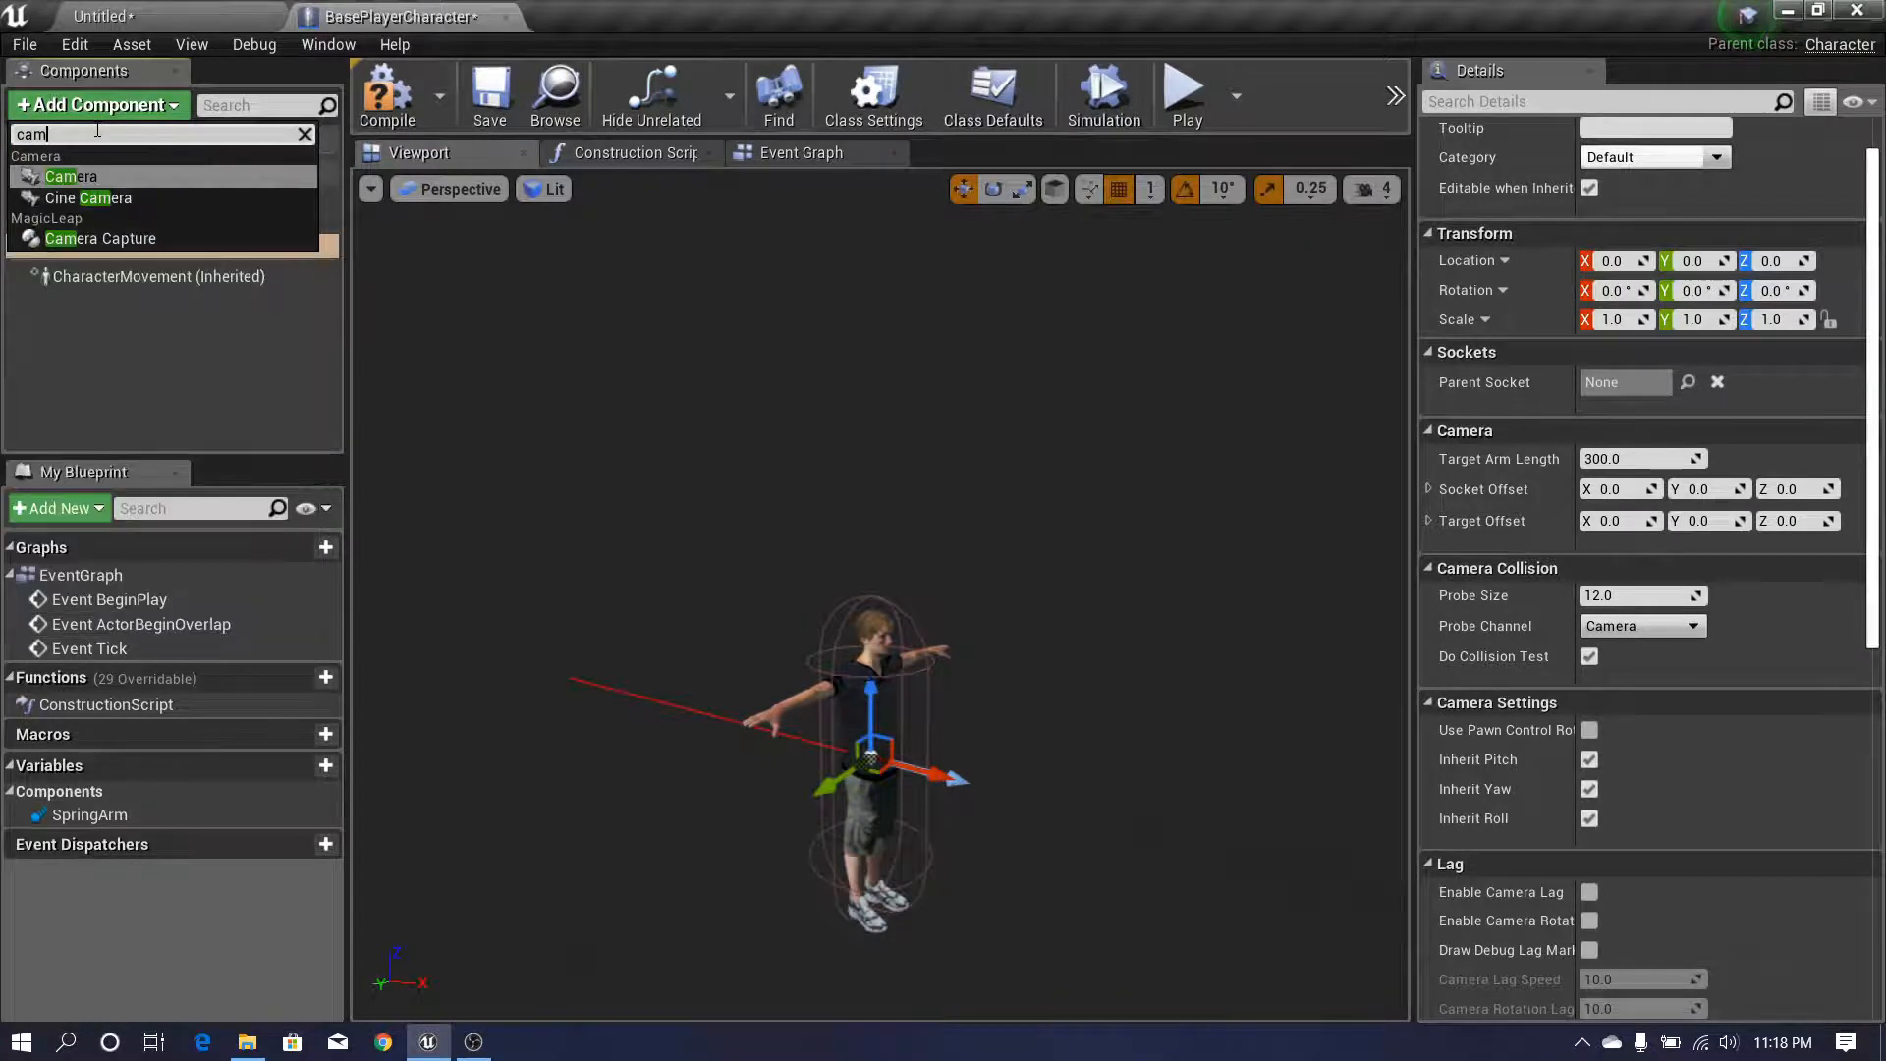
pyautogui.click(99, 179)
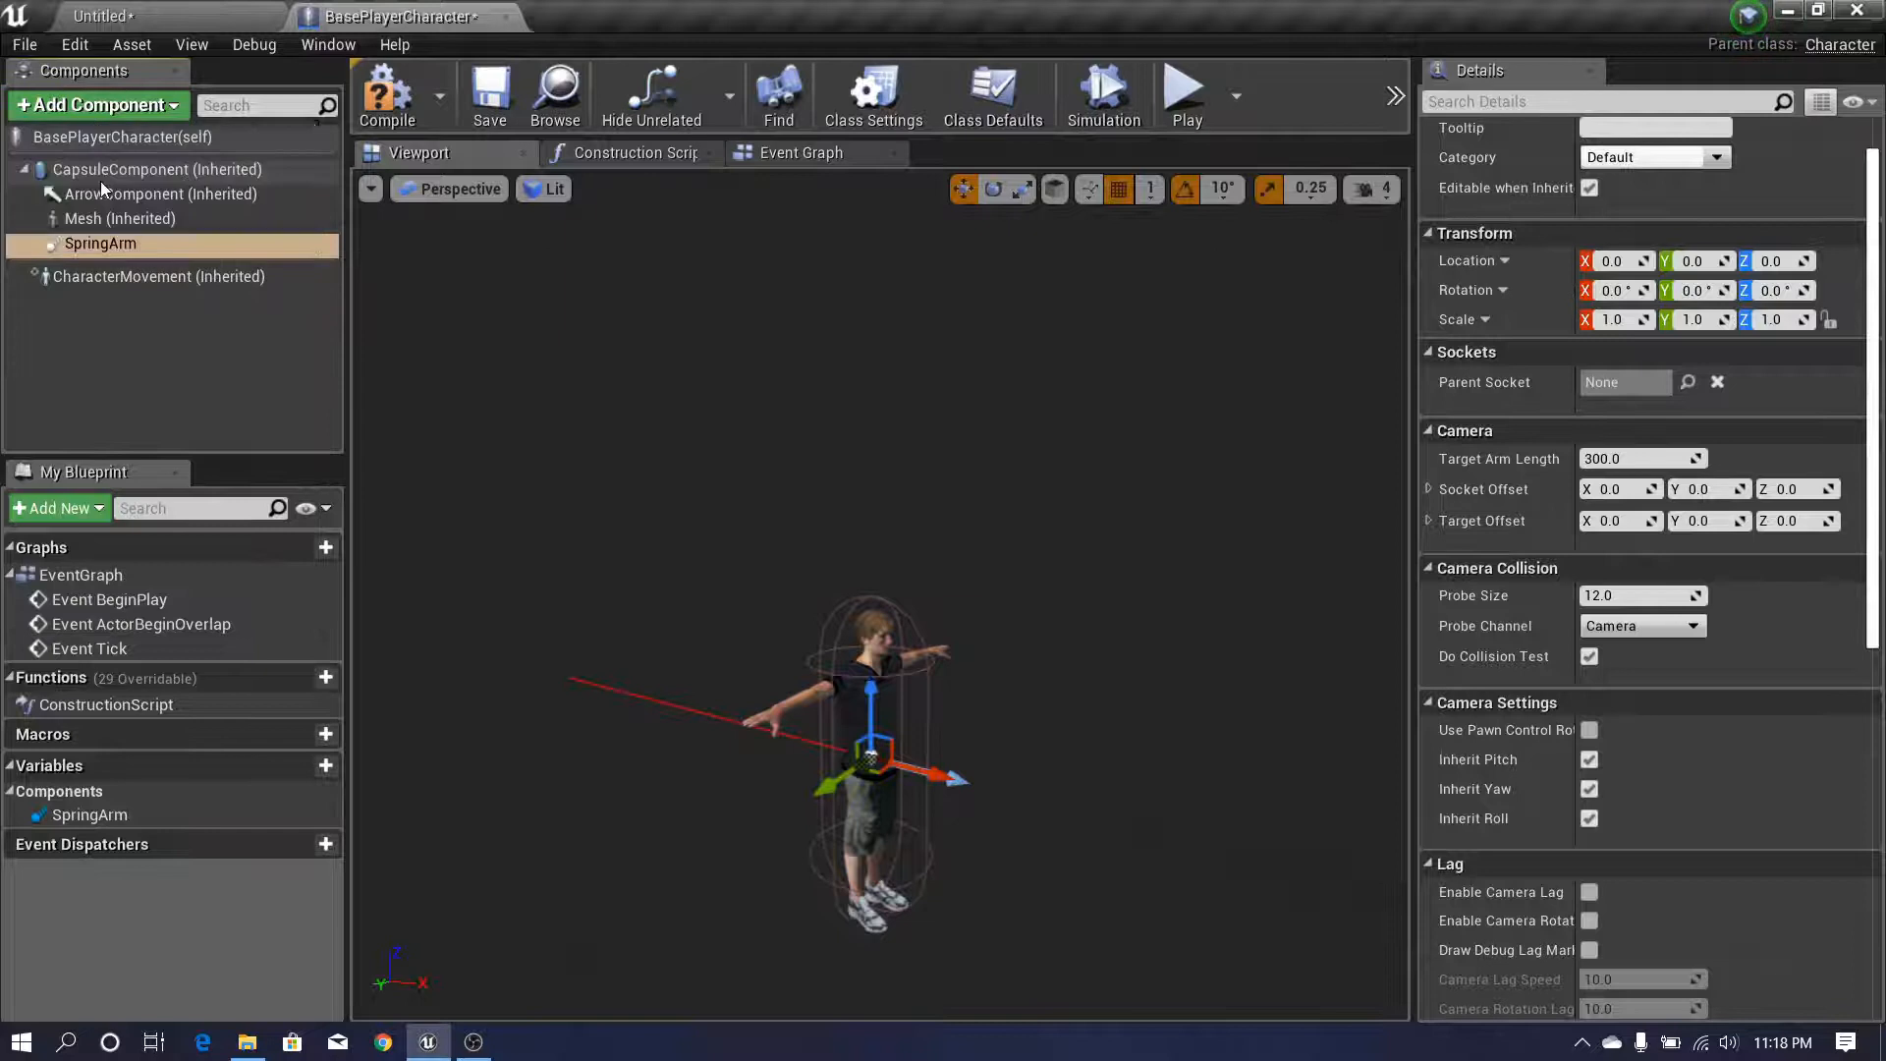
pyautogui.click(142, 272)
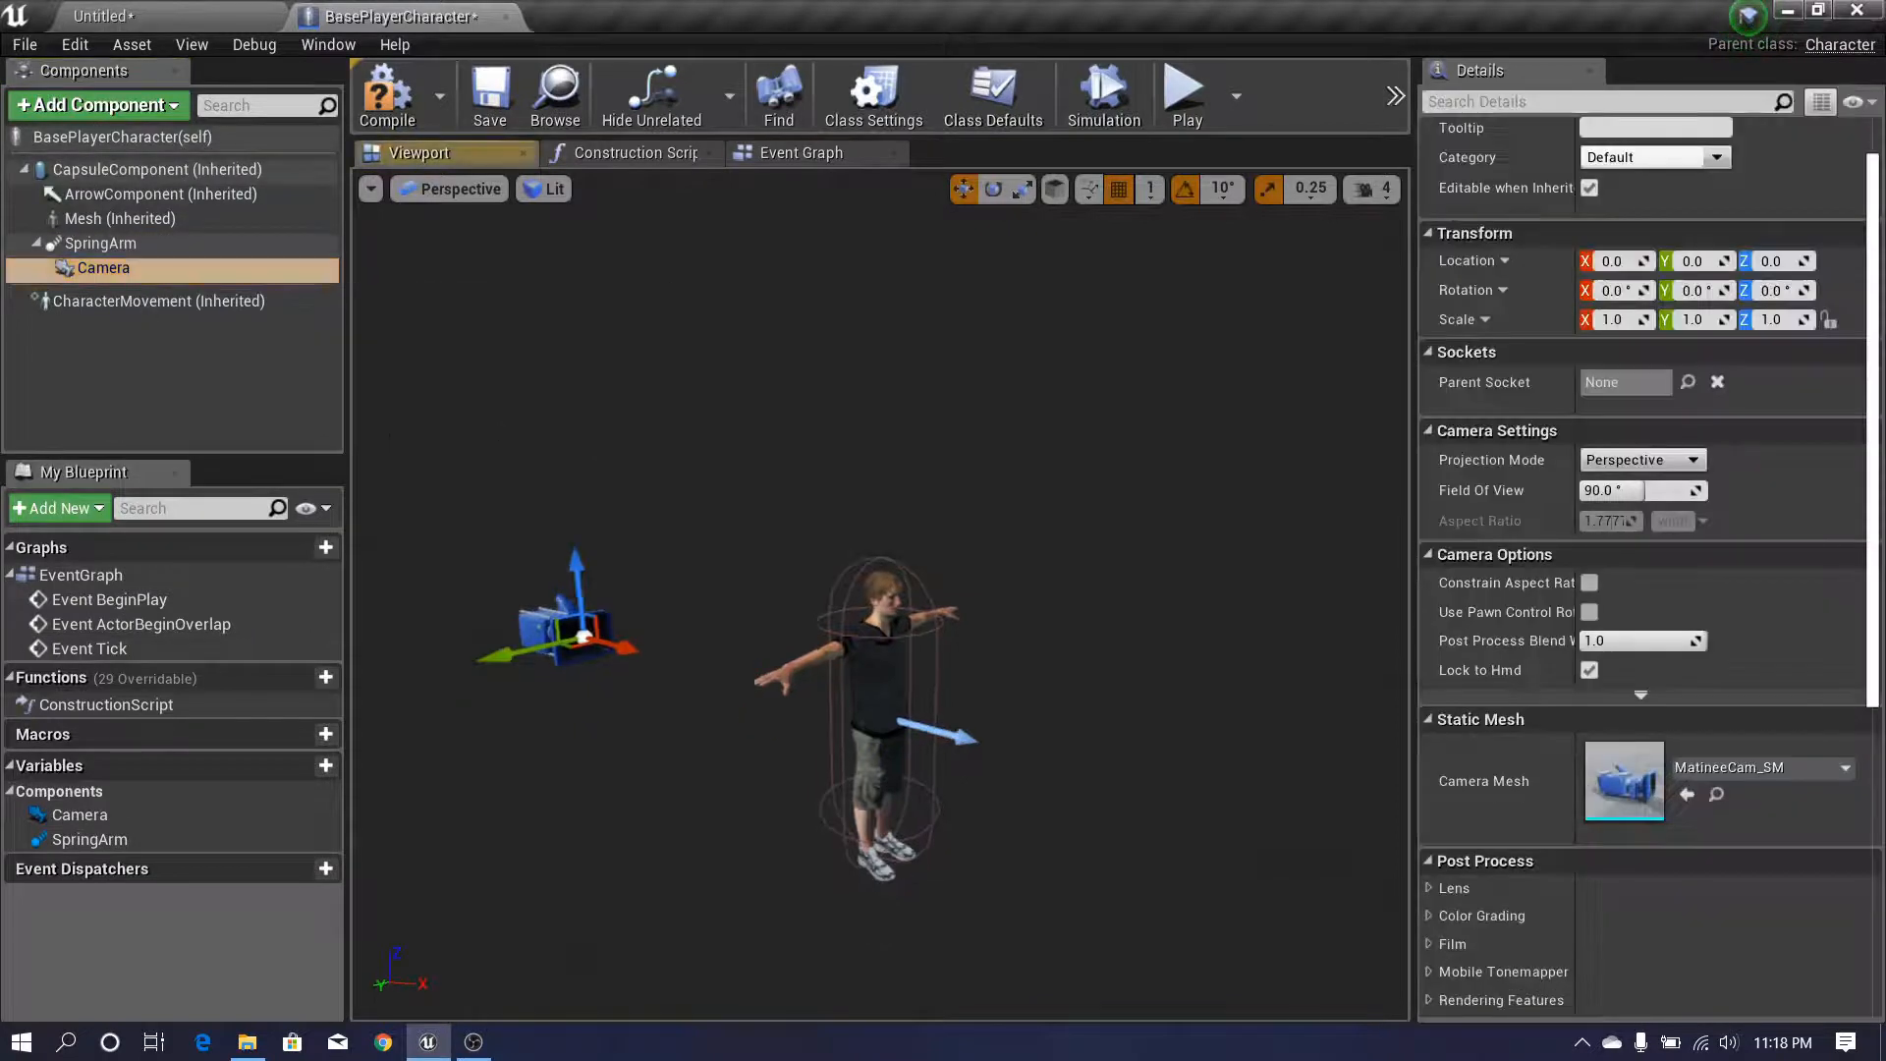
pyautogui.moveTo(880, 609); pyautogui.dragTo(943, 609, button='right')
pyautogui.moveTo(541, 316)
pyautogui.mouseDown(button='right')
pyautogui.moveTo(658, 317)
pyautogui.moveTo(541, 317)
pyautogui.mouseUp(button='right')
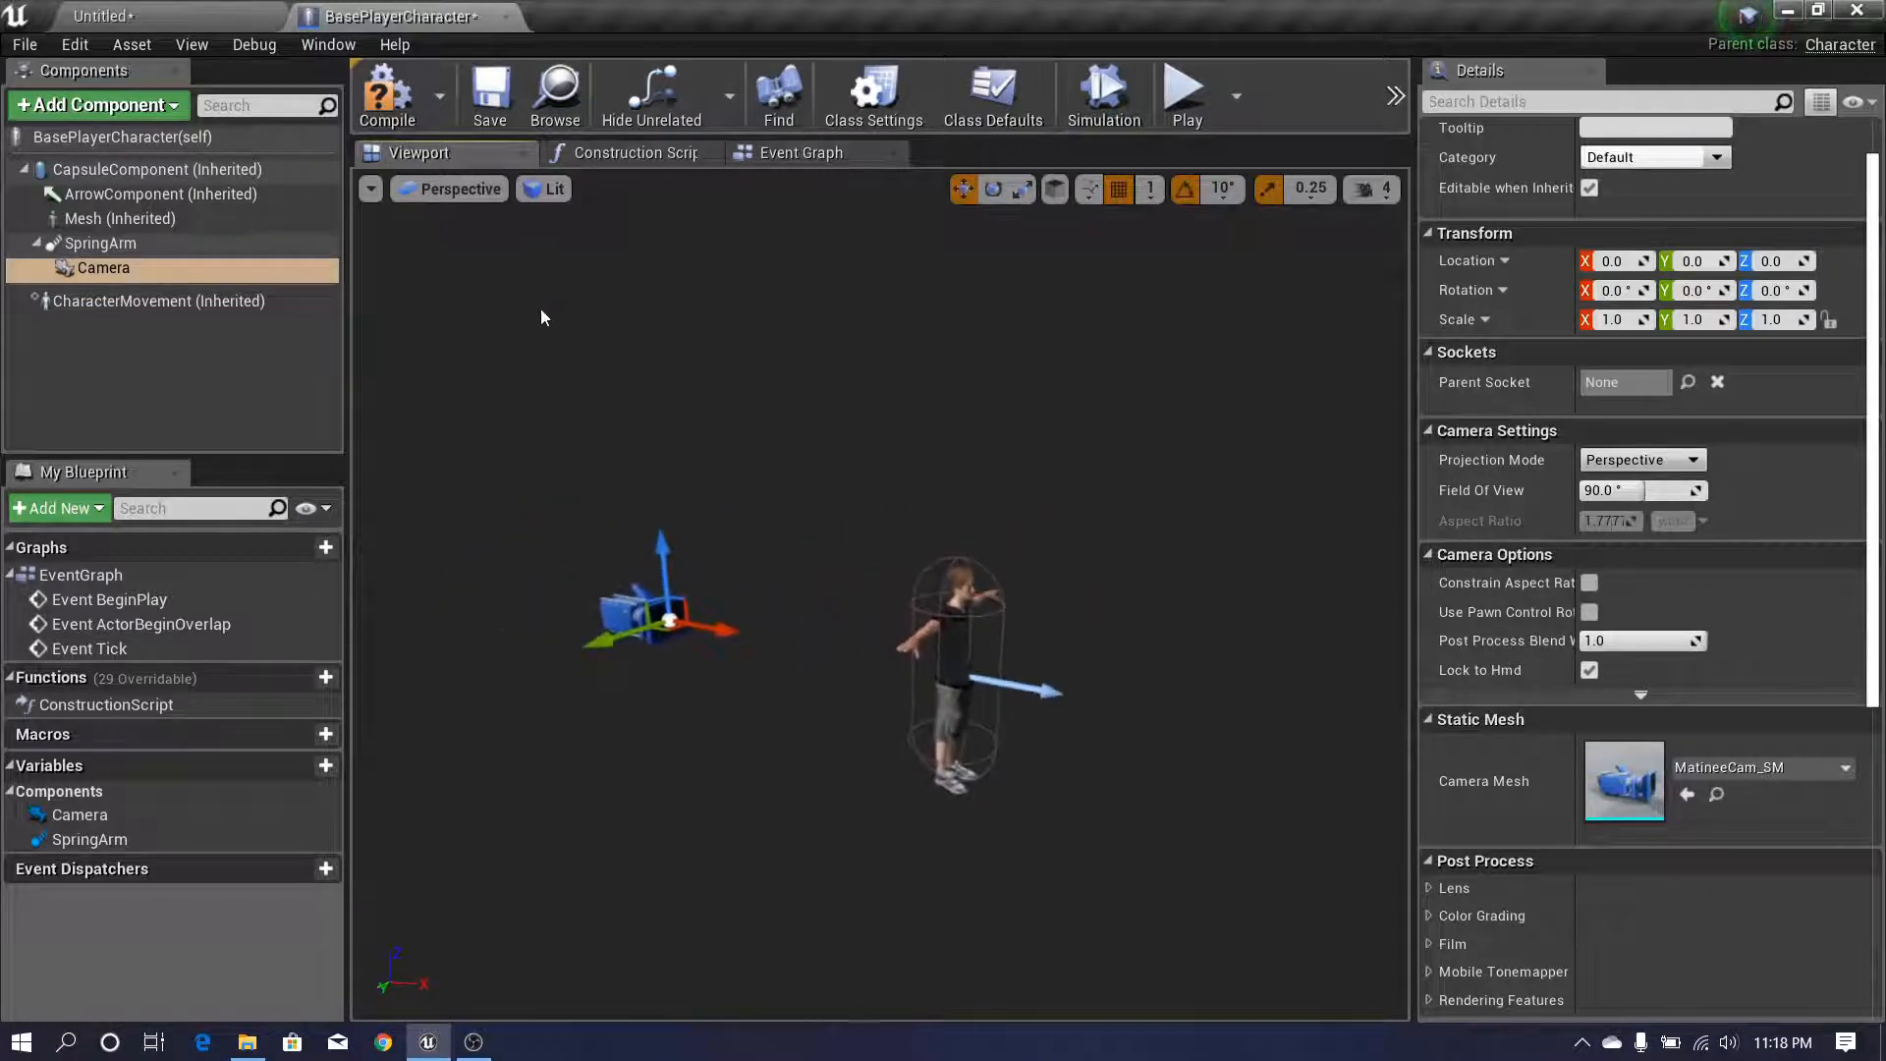
pyautogui.click(387, 95)
# - Play-test the level in full screen to check the third-person camera behind the character, and end the session
pyautogui.click(118, 16)
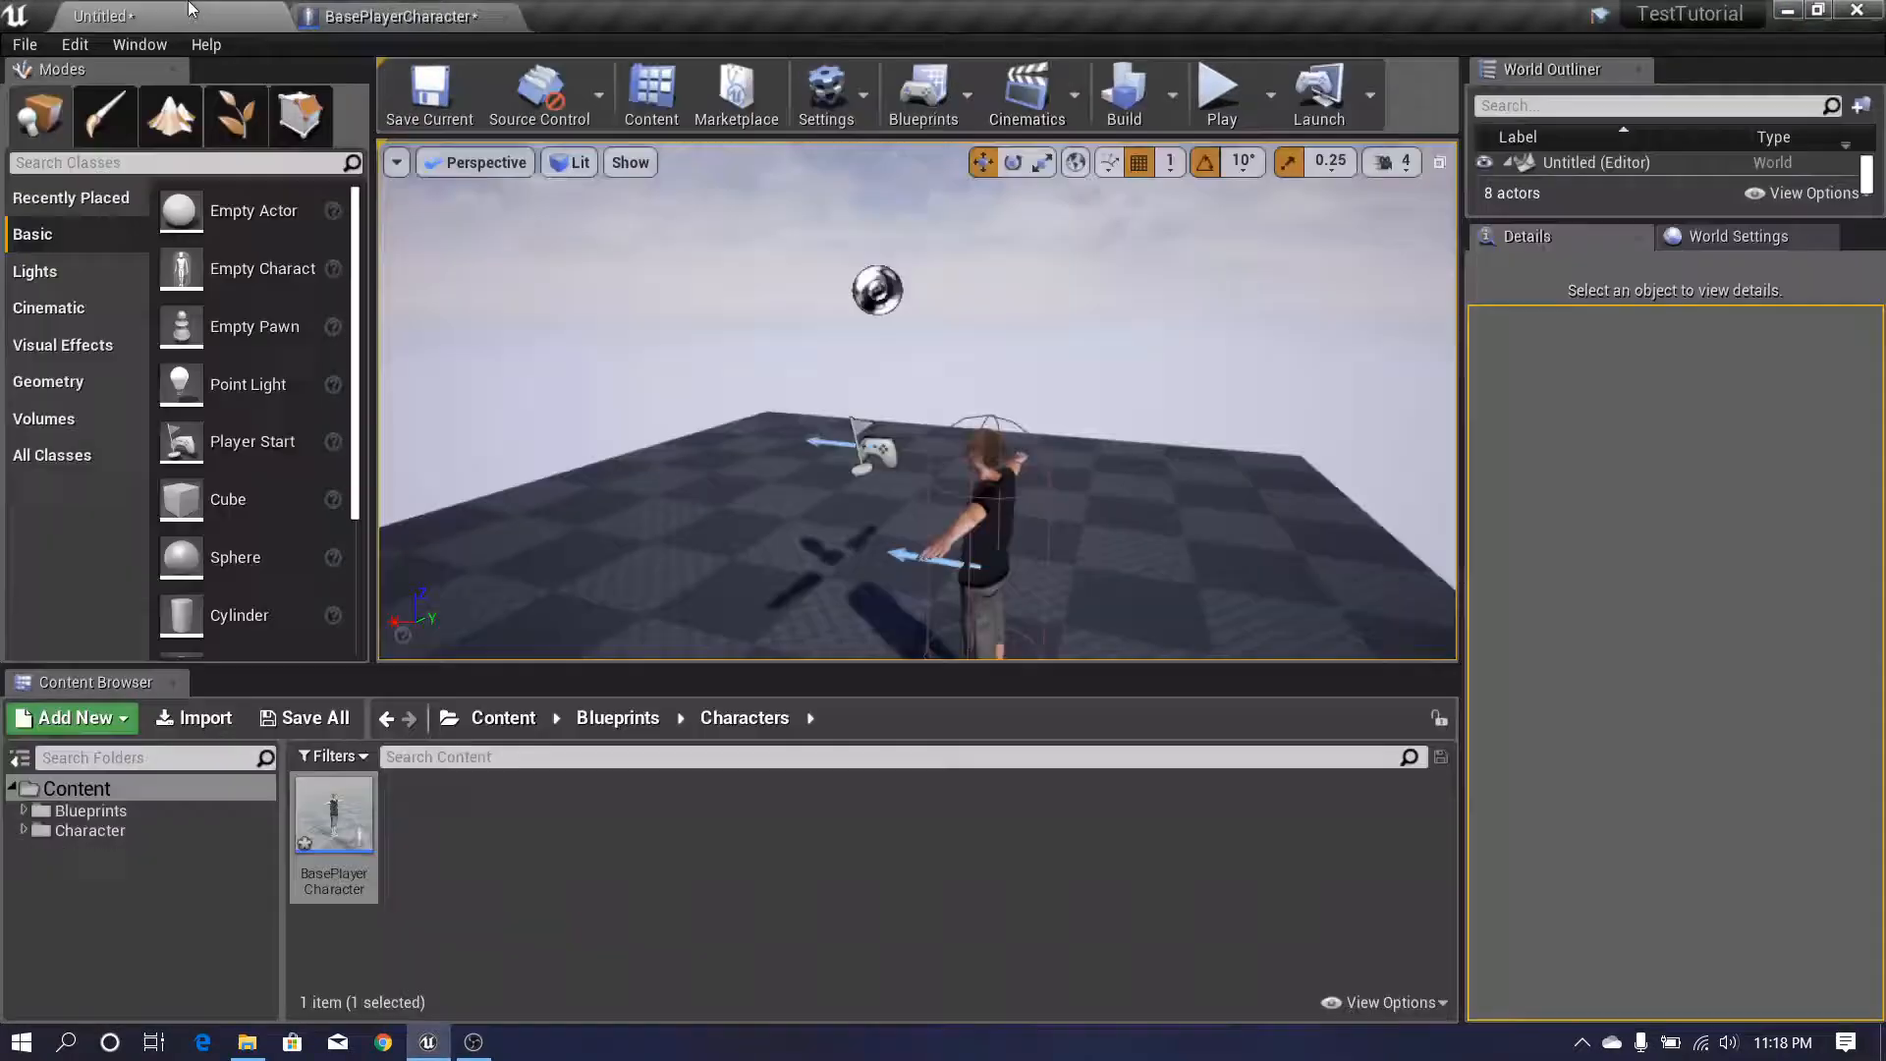
pyautogui.click(1219, 94)
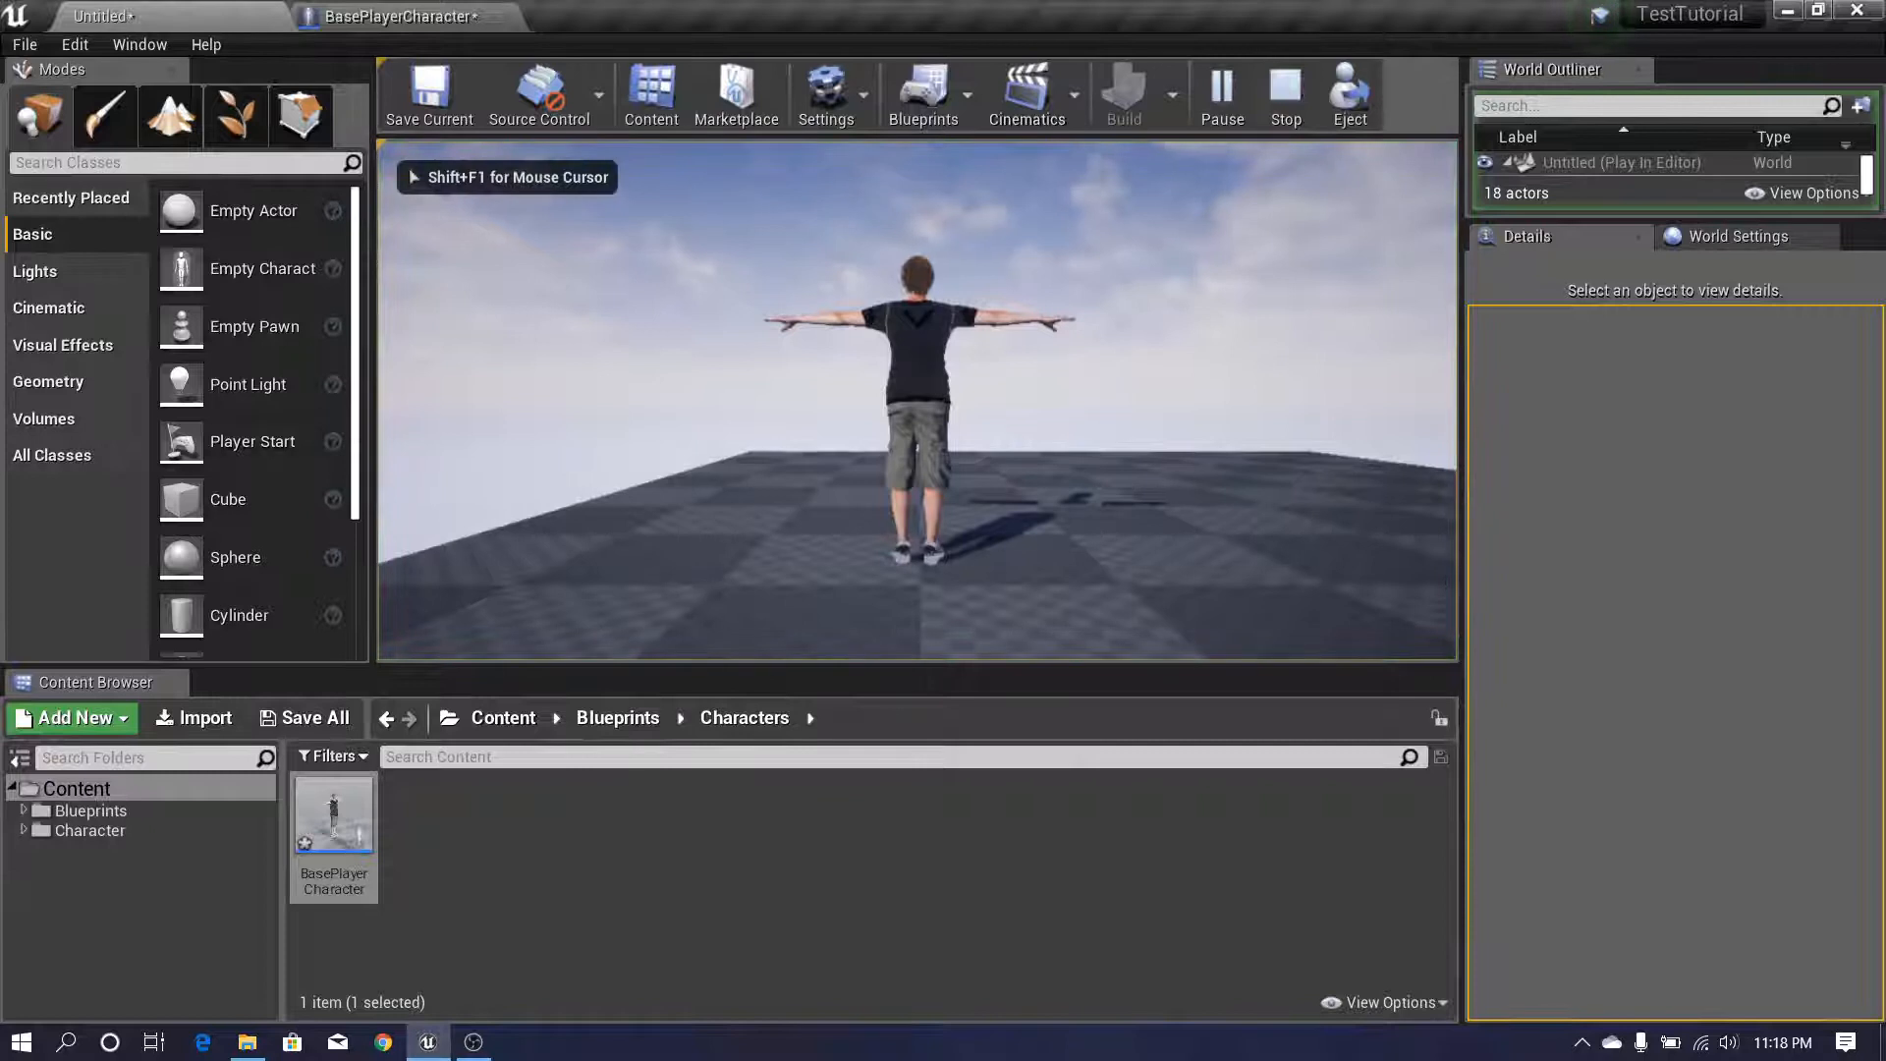
pyautogui.hotkey('shift', 'F1')
pyautogui.press('F11')
pyautogui.click(1144, 321)
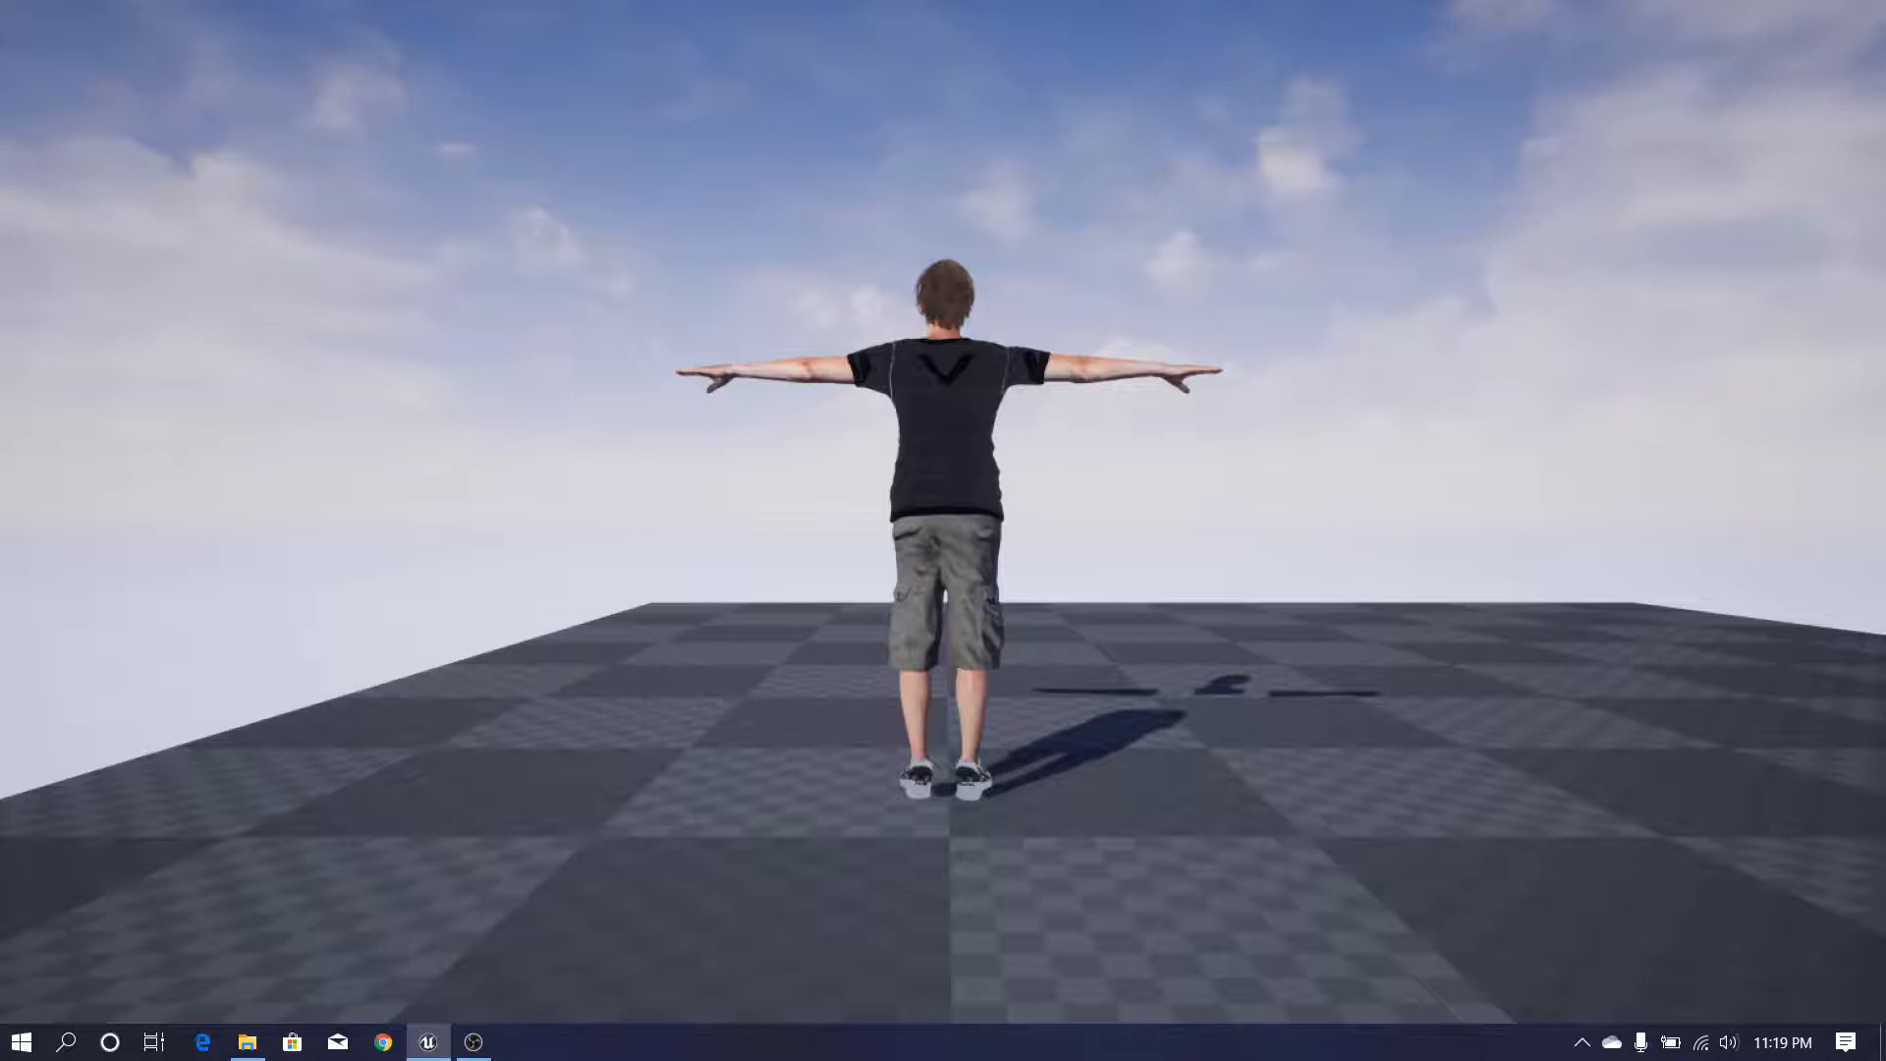
pyautogui.press('F11')
pyautogui.press('Escape')
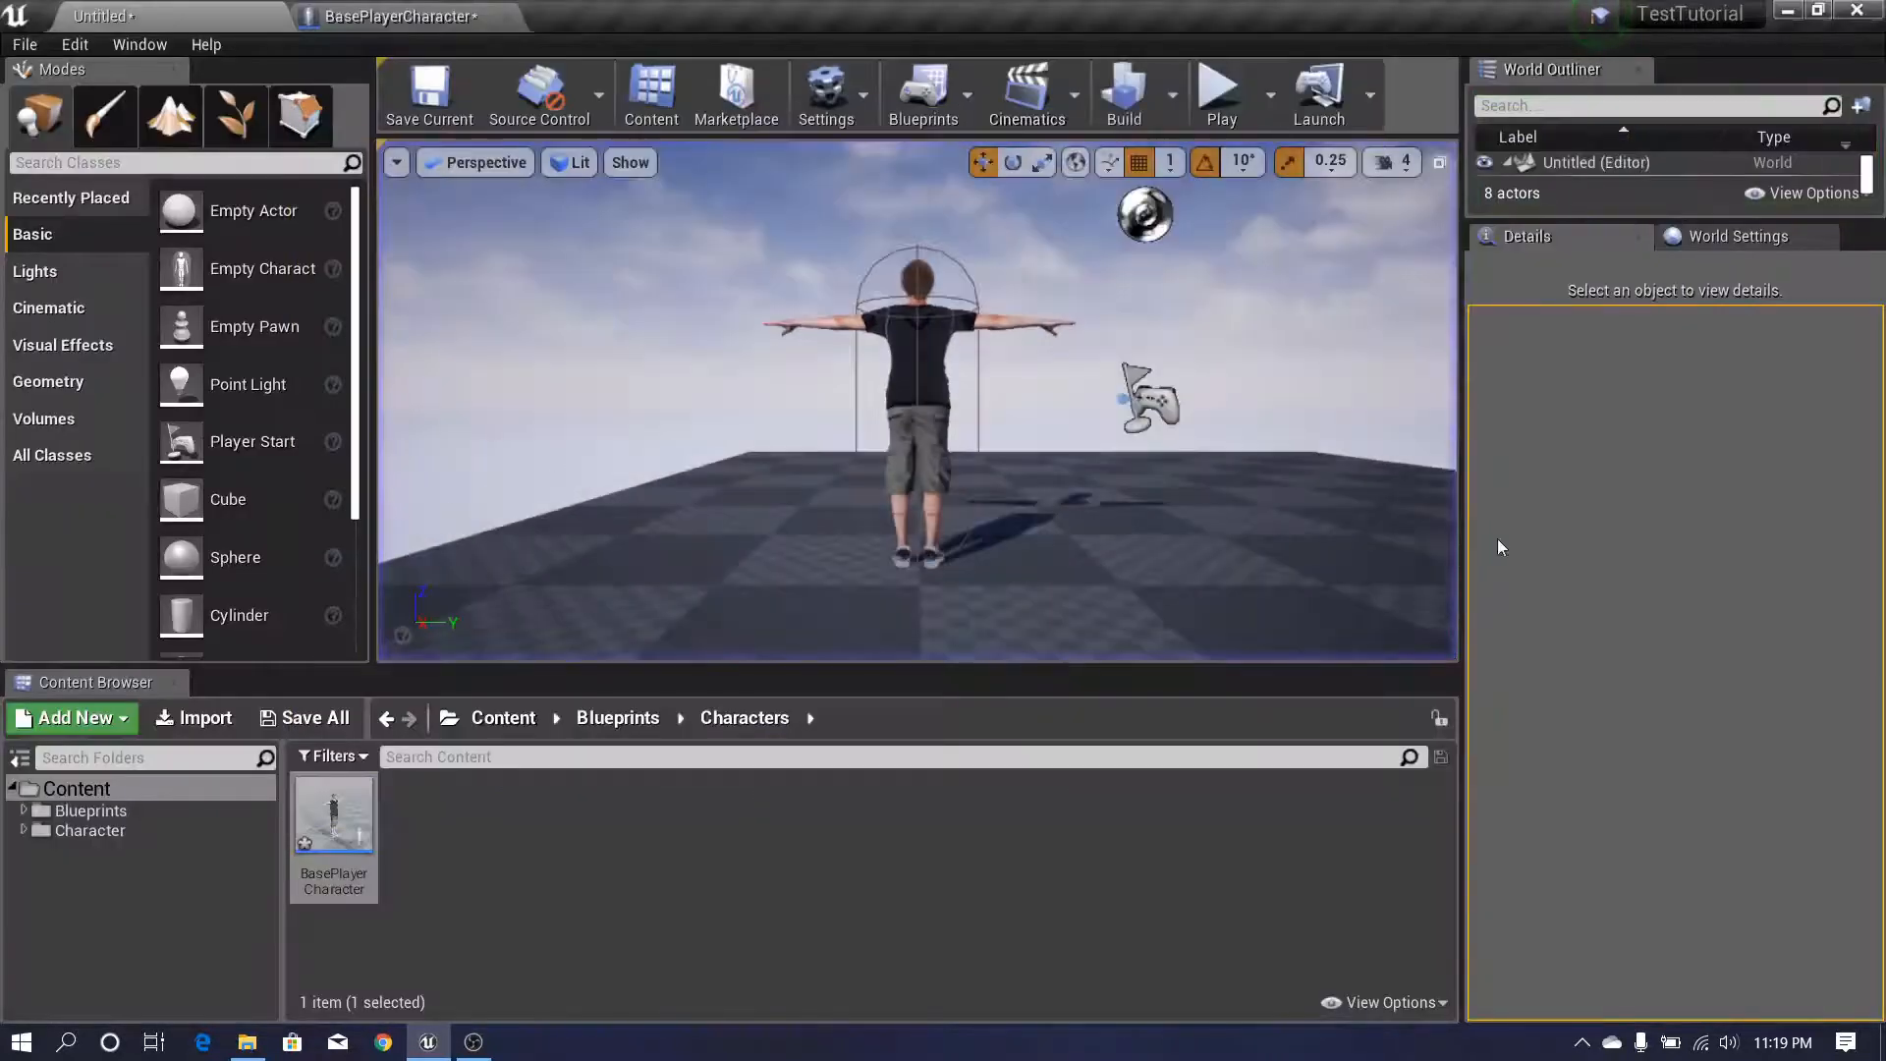
# - Filter the BasePlayerCharacter root's details by "use con", disable Use Controller Rotation Yaw, and compile the blueprint
pyautogui.click(393, 15)
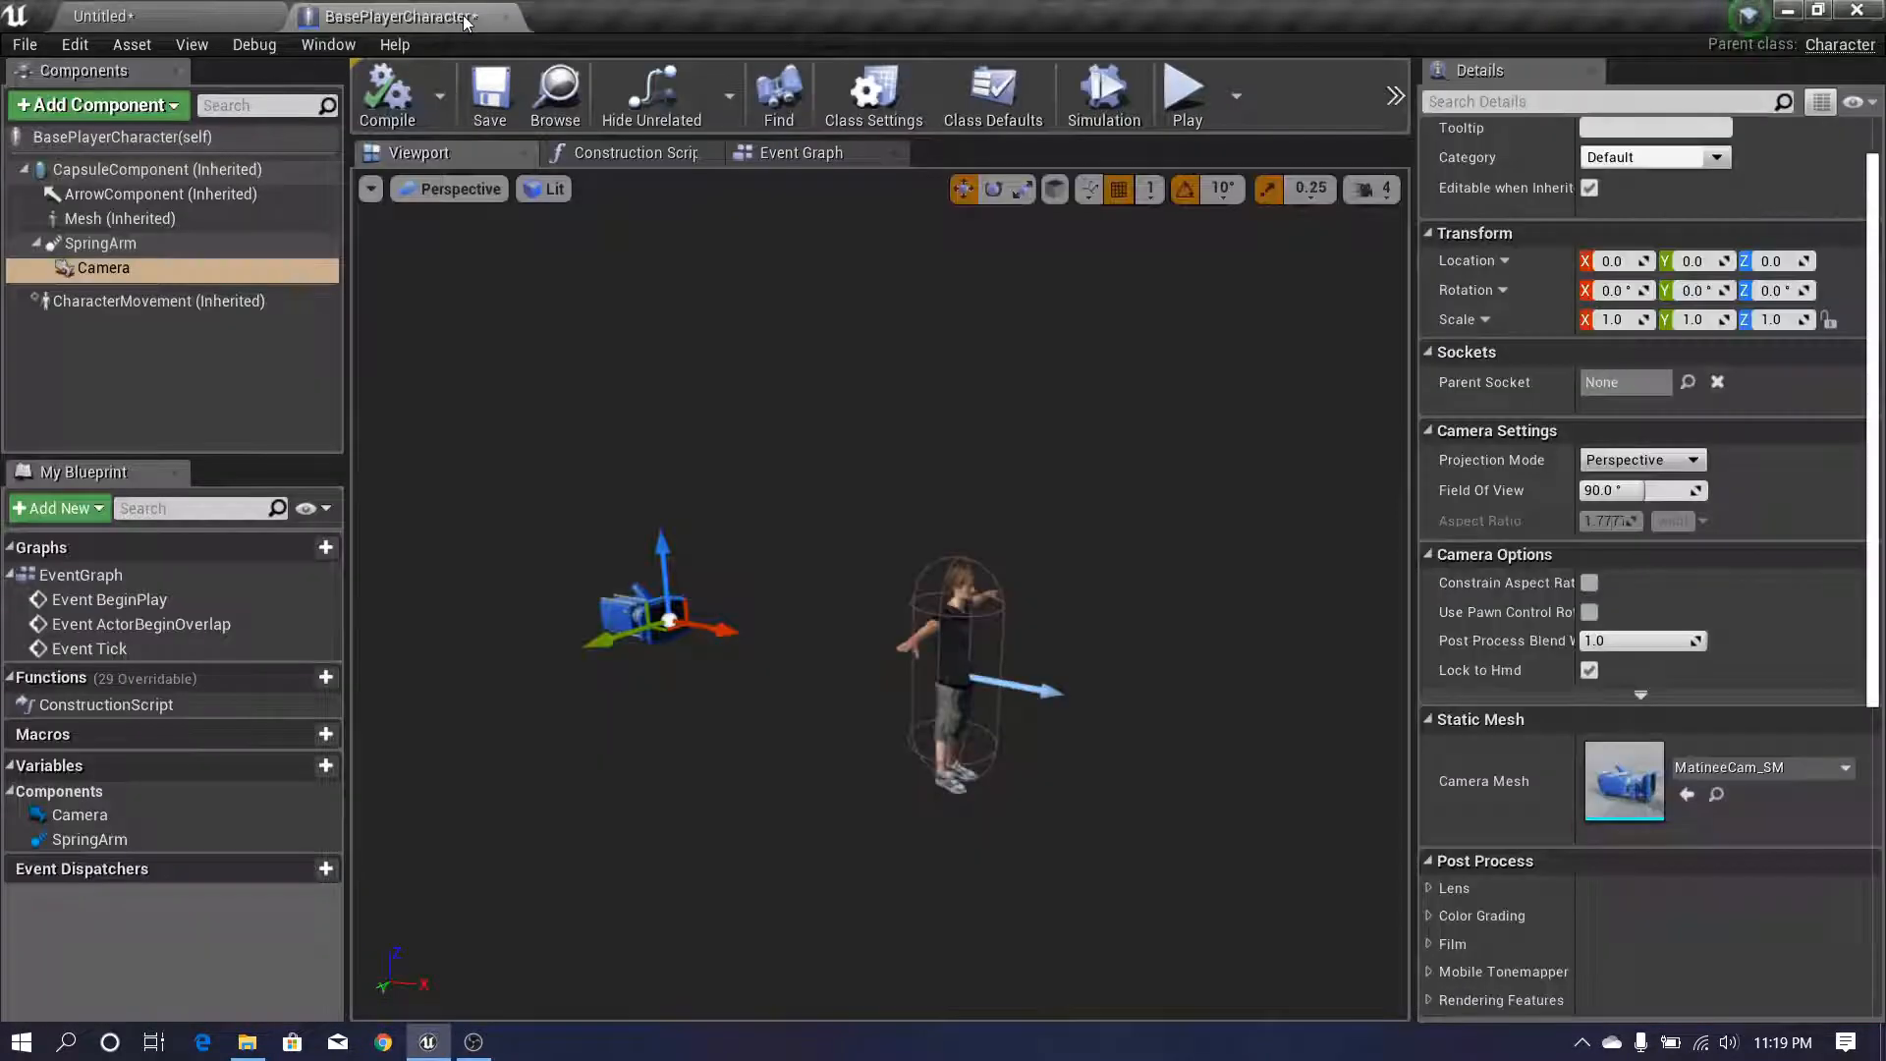
pyautogui.moveTo(632, 432); pyautogui.dragTo(648, 434, button='right')
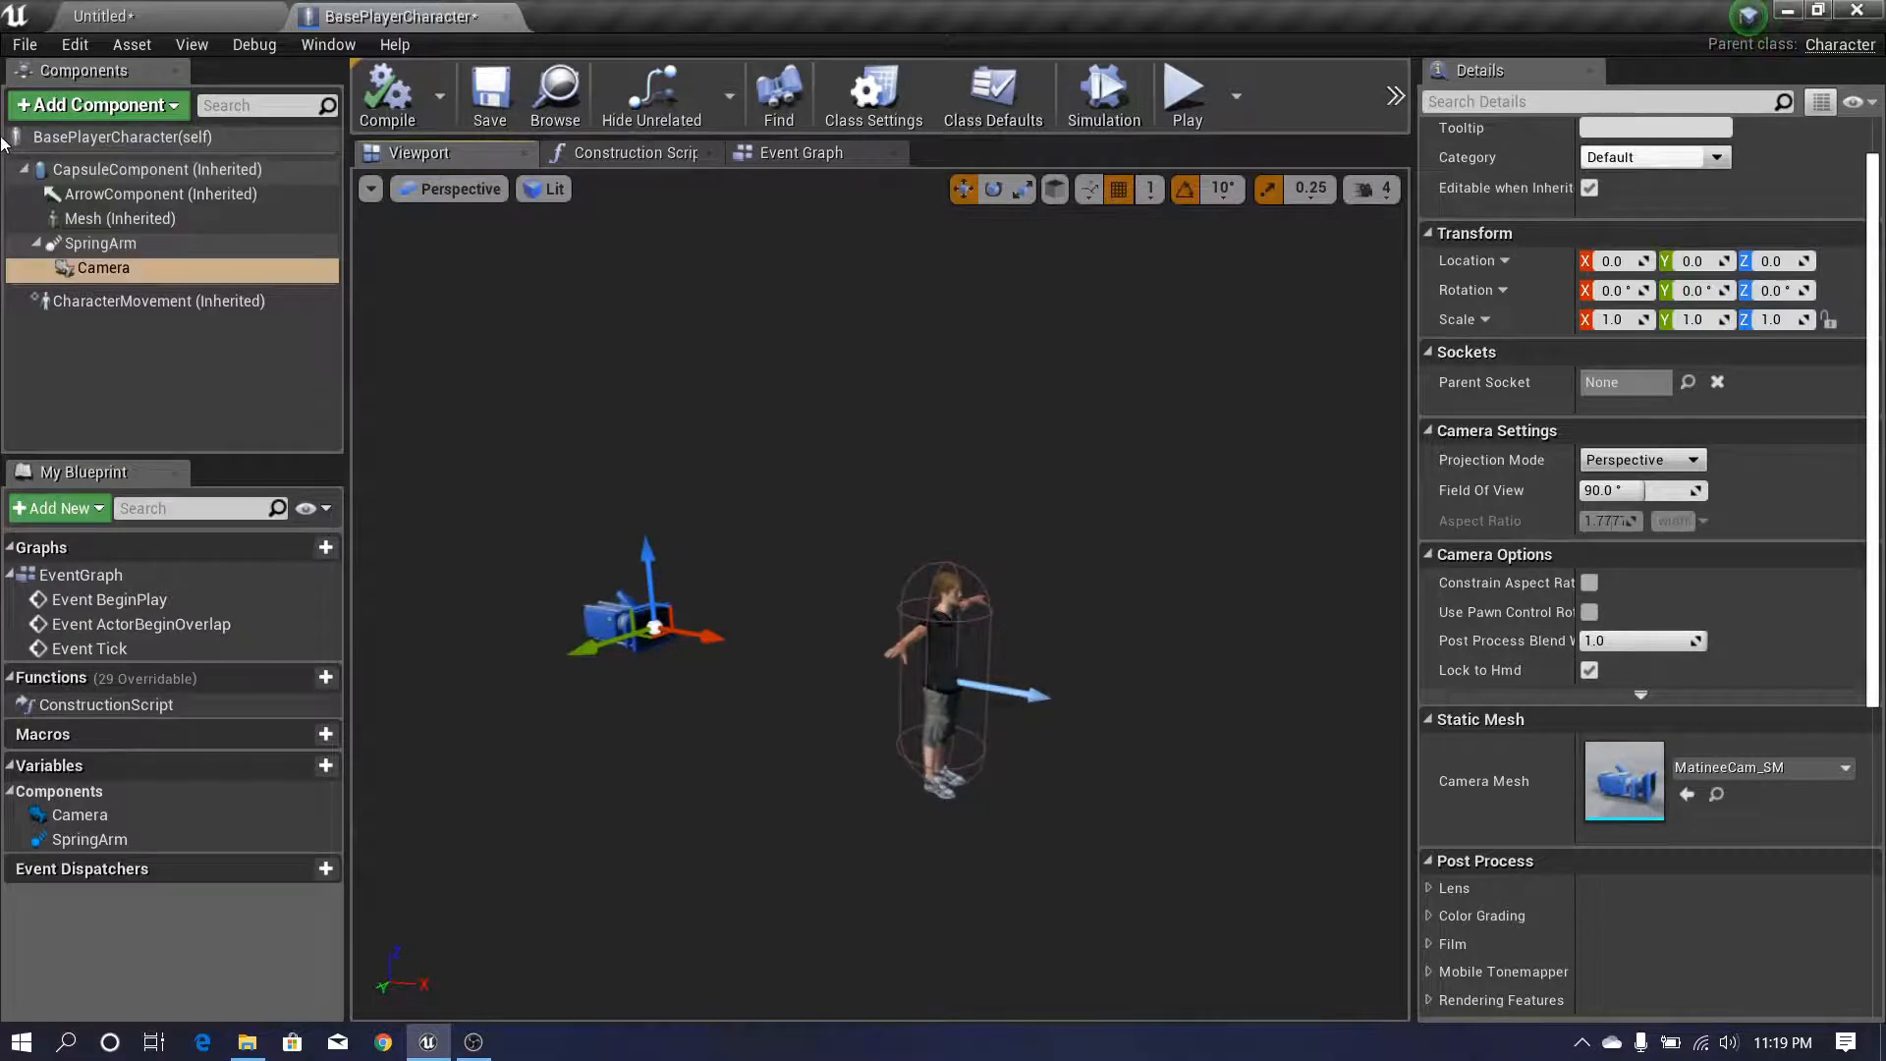
pyautogui.click(169, 137)
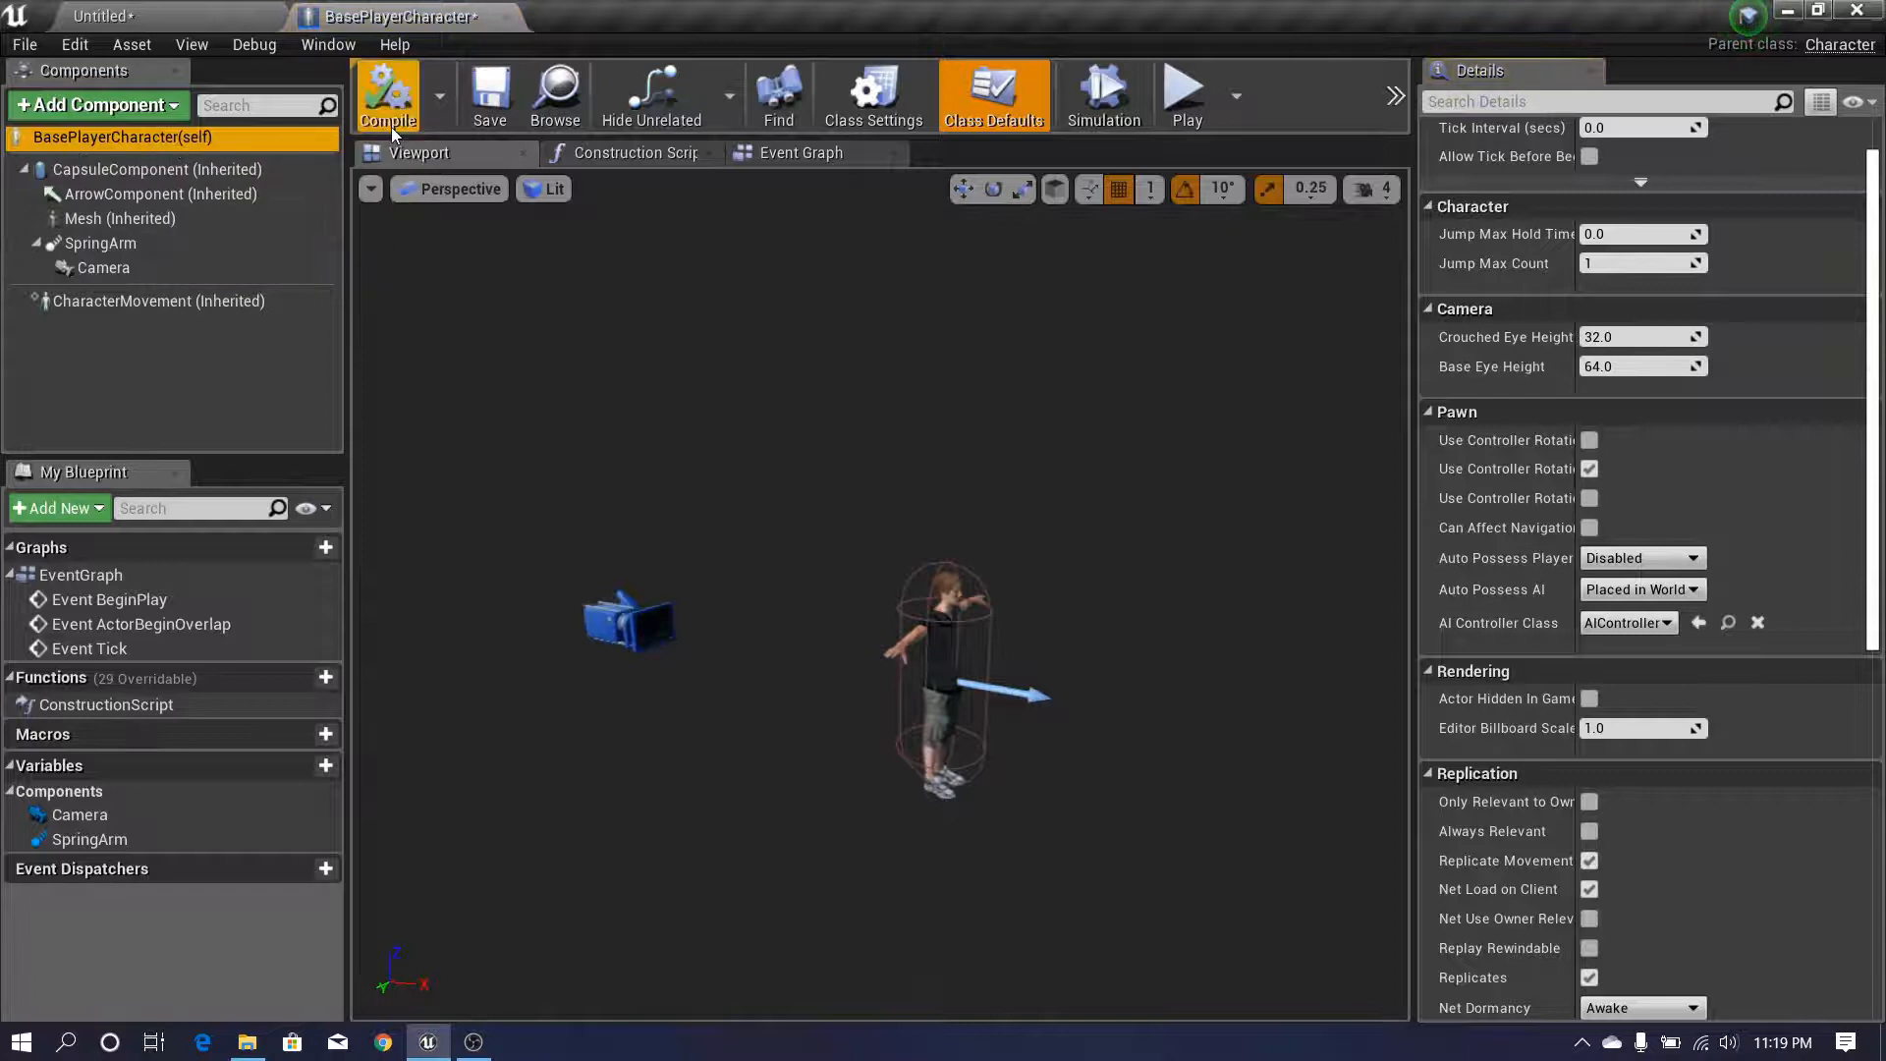
pyautogui.moveTo(1876, 204); pyautogui.dragTo(1881, 164)
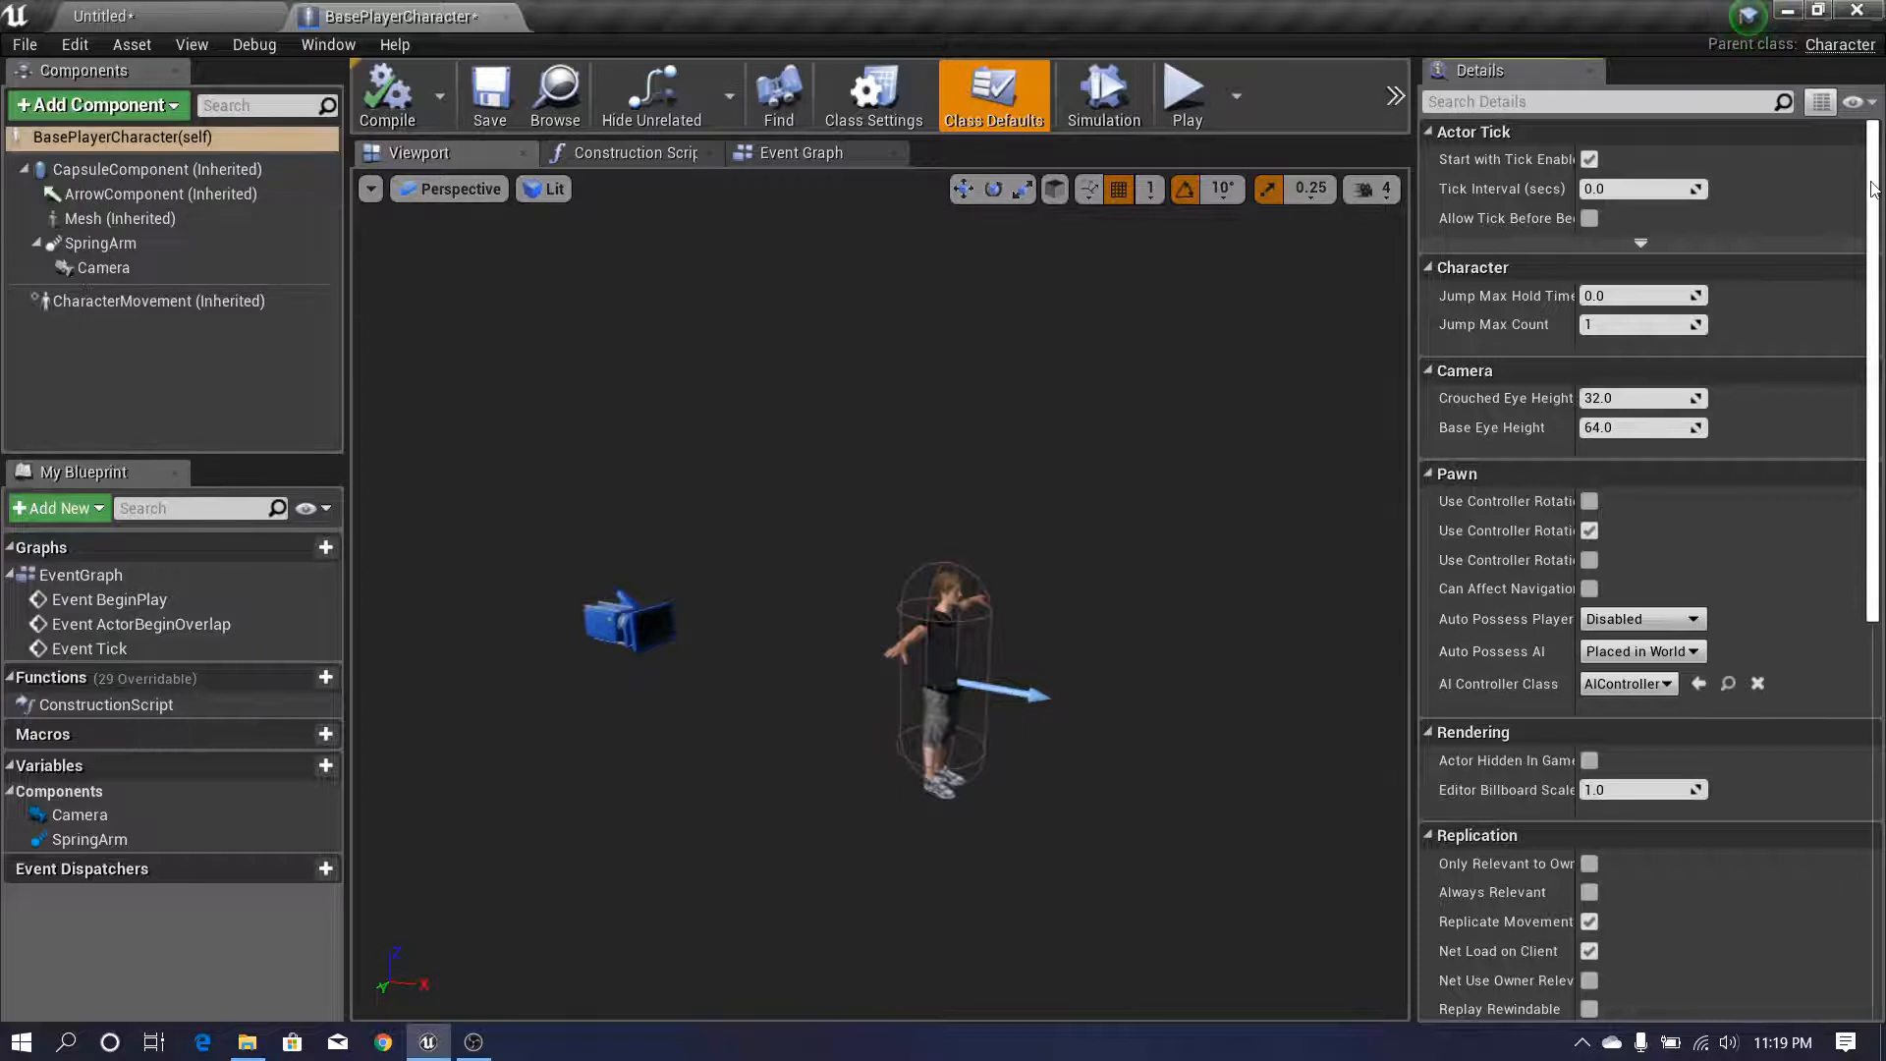
pyautogui.click(1576, 102)
pyautogui.write('us')
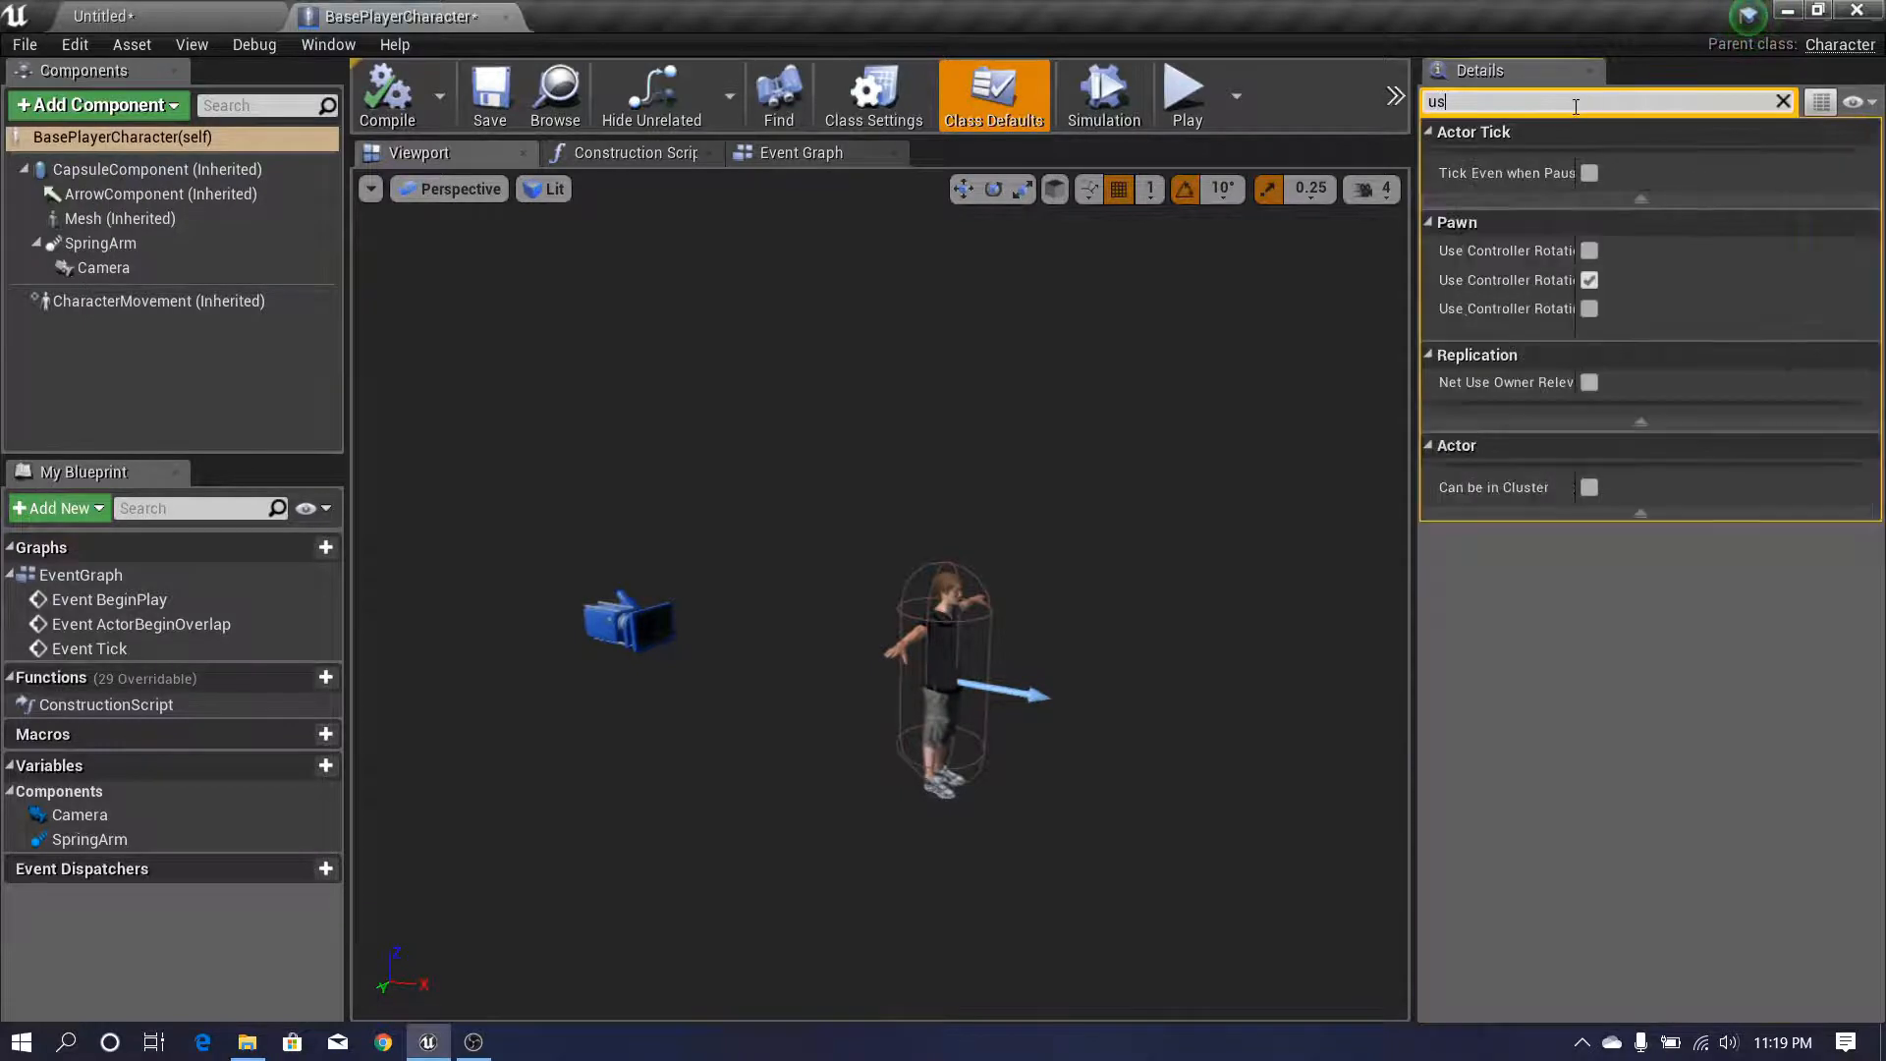
pyautogui.write('e con')
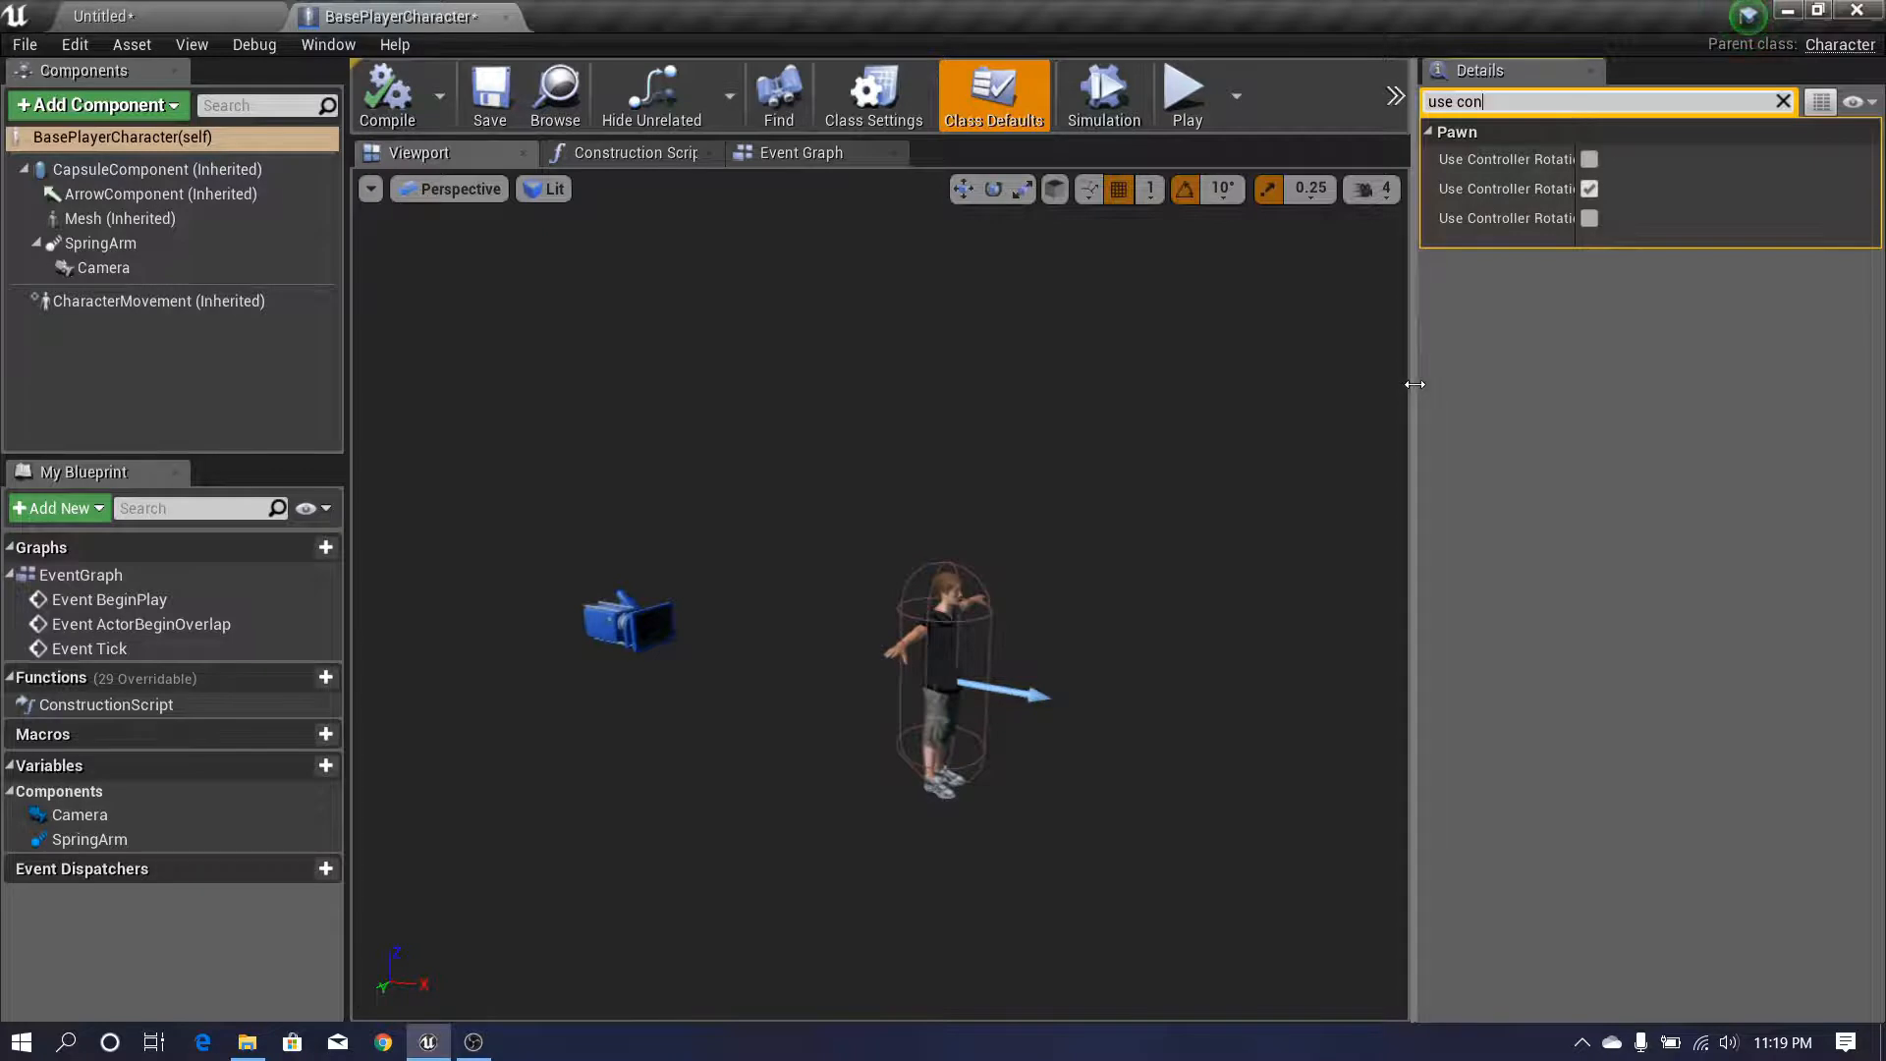
pyautogui.moveTo(1412, 393); pyautogui.dragTo(1113, 383)
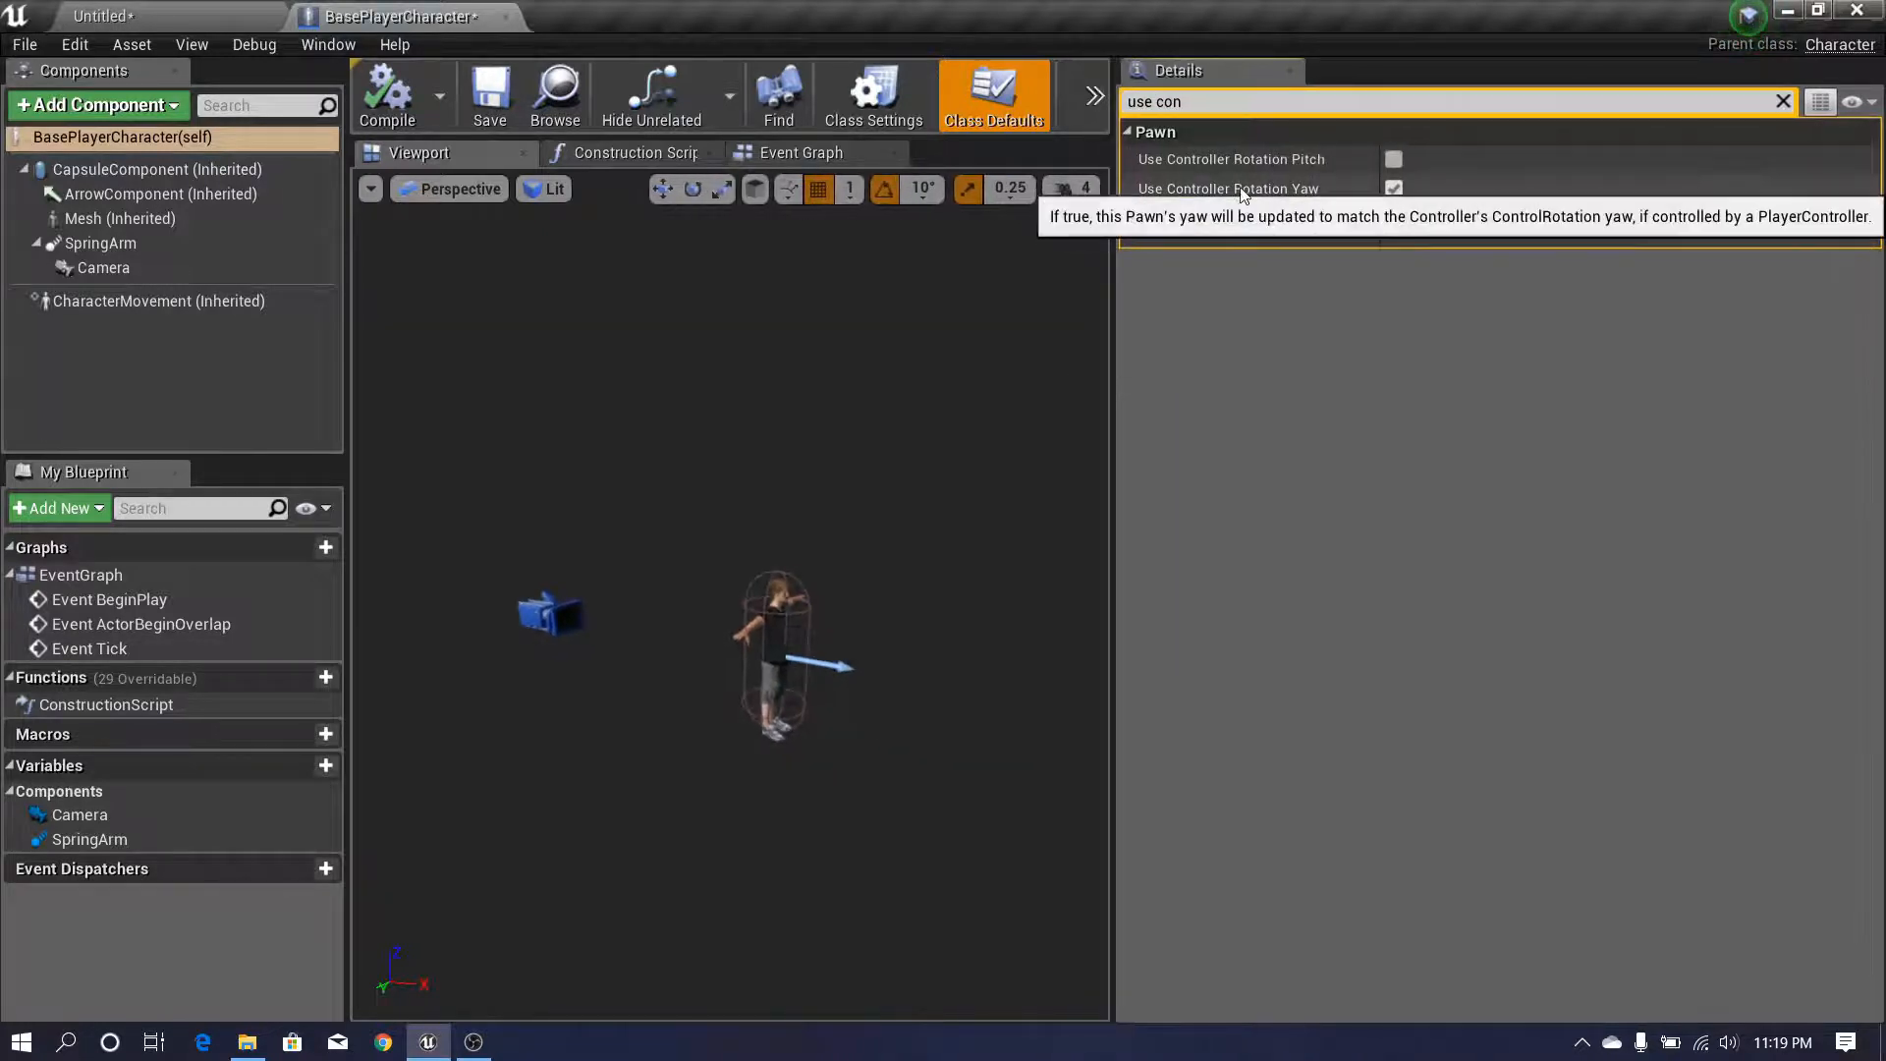
pyautogui.click(1393, 189)
pyautogui.moveTo(1117, 534); pyautogui.dragTo(1257, 442)
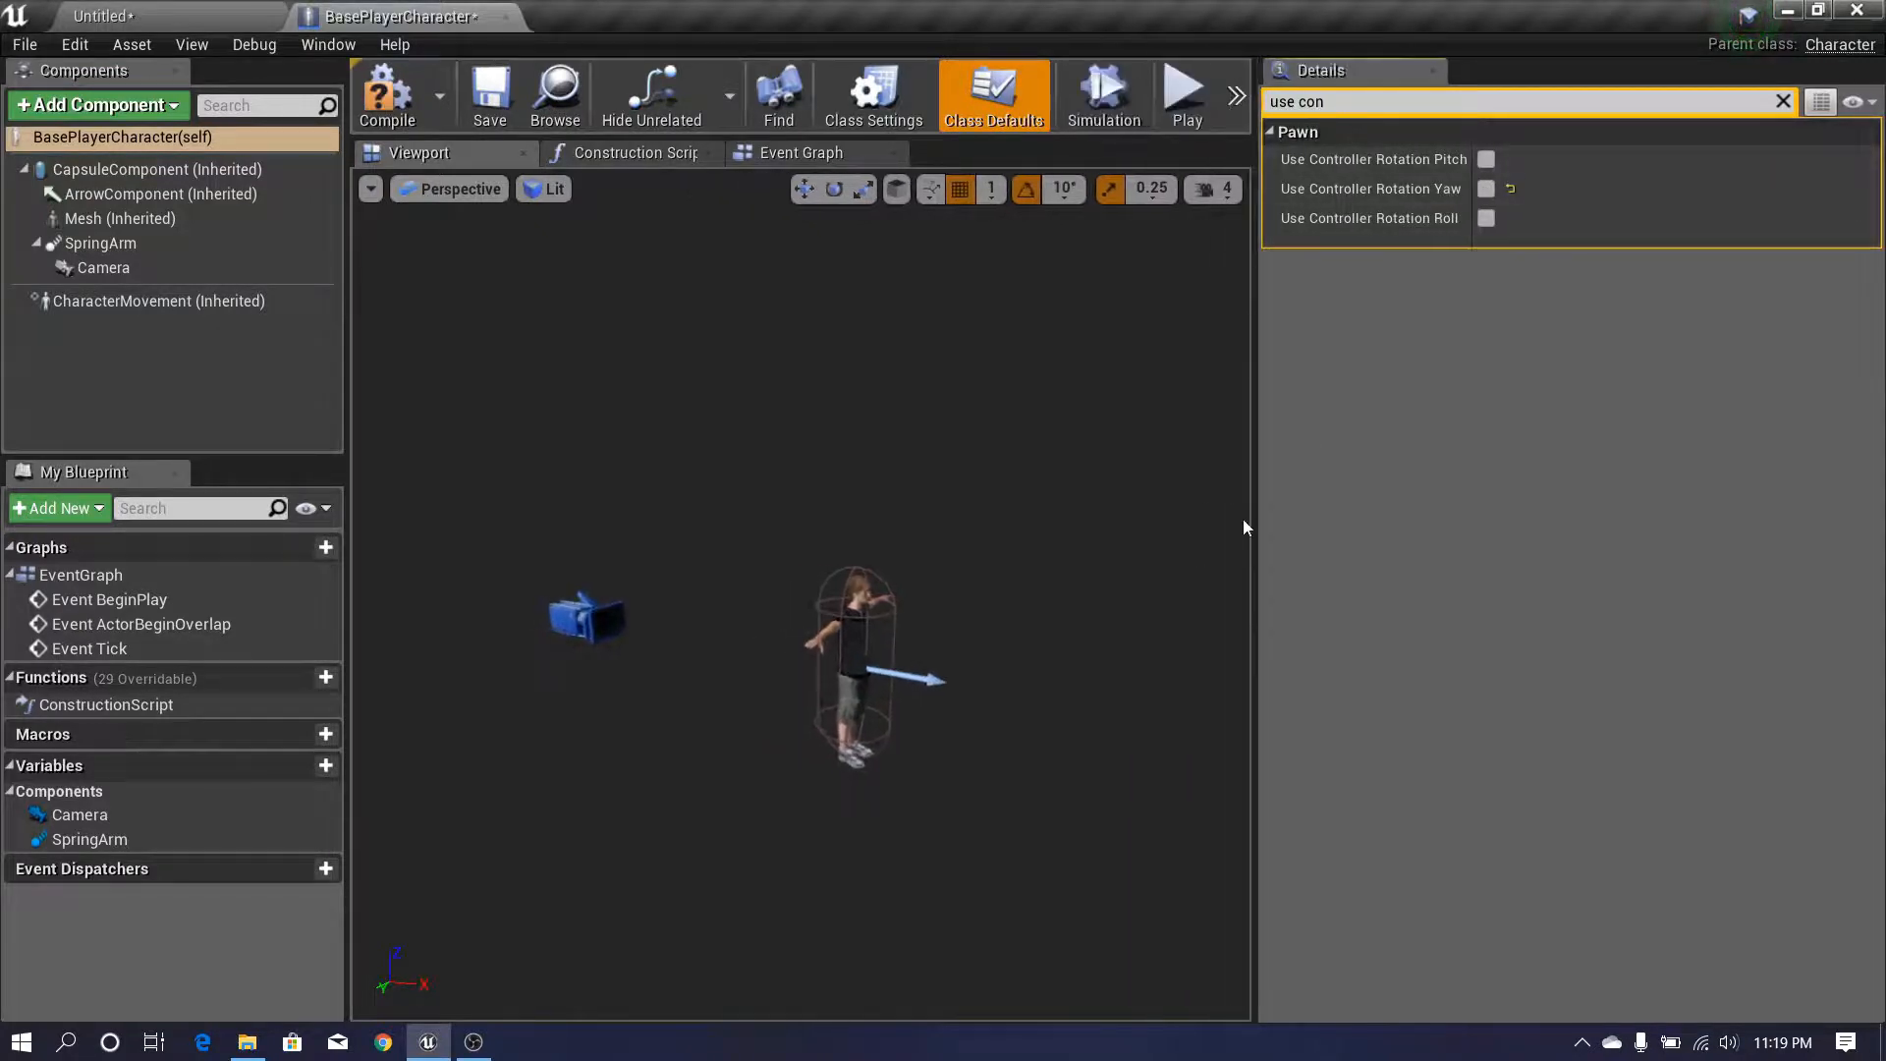
pyautogui.moveTo(1252, 529); pyautogui.dragTo(1284, 524)
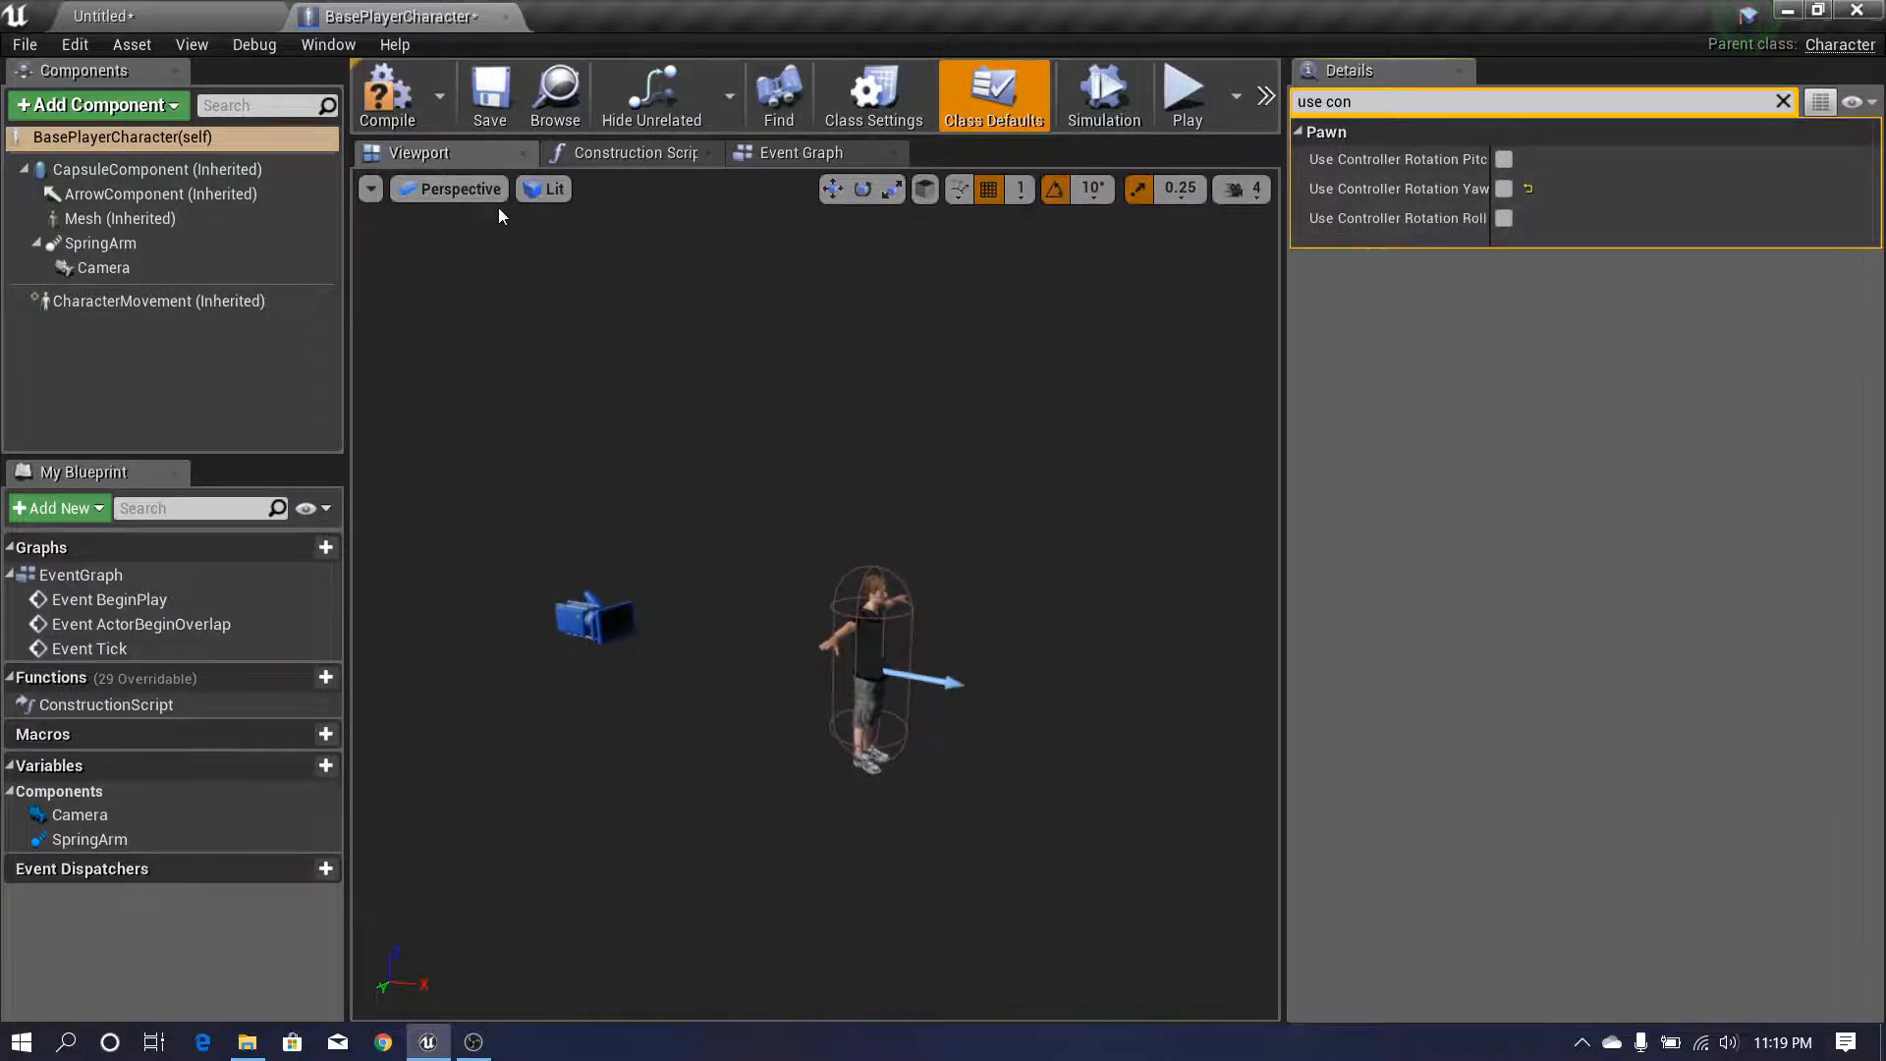
pyautogui.click(387, 93)
# - Play-test the level in full screen to check the character with controller yaw rotation off, and end the session
pyautogui.click(241, 18)
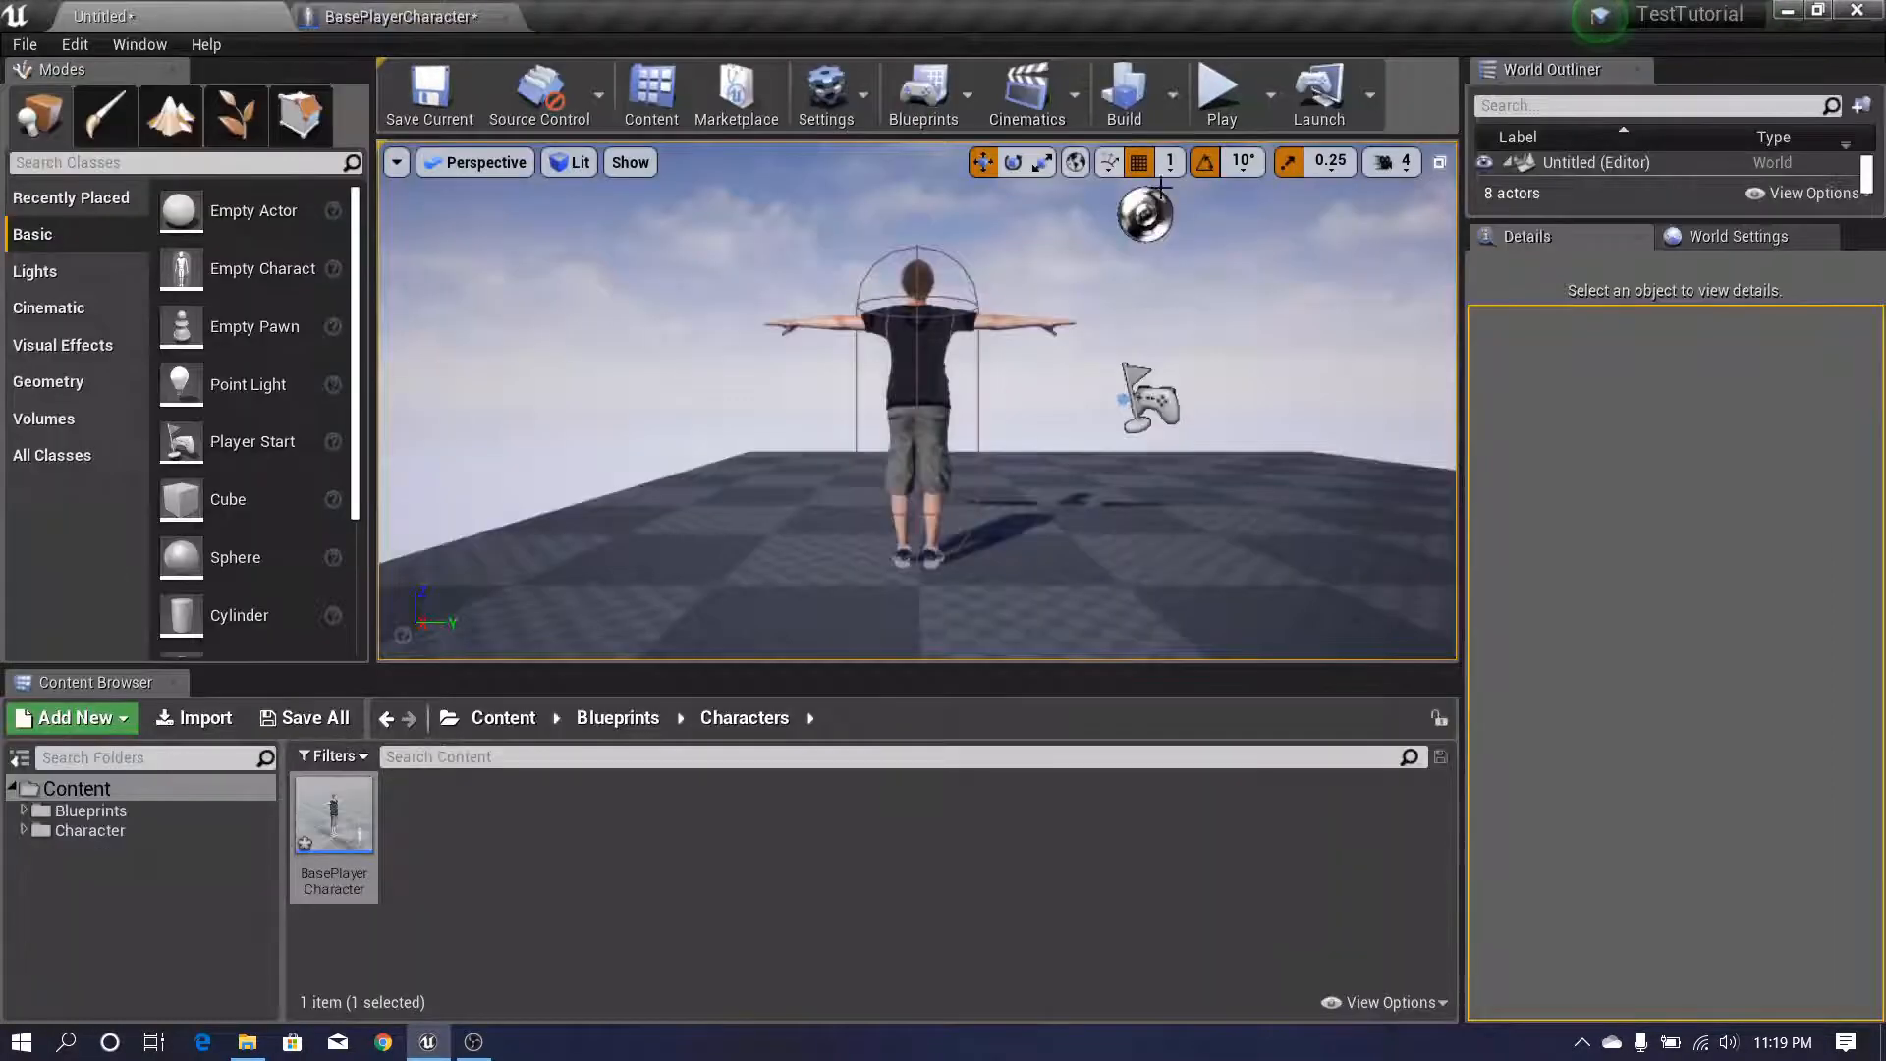
pyautogui.click(1218, 94)
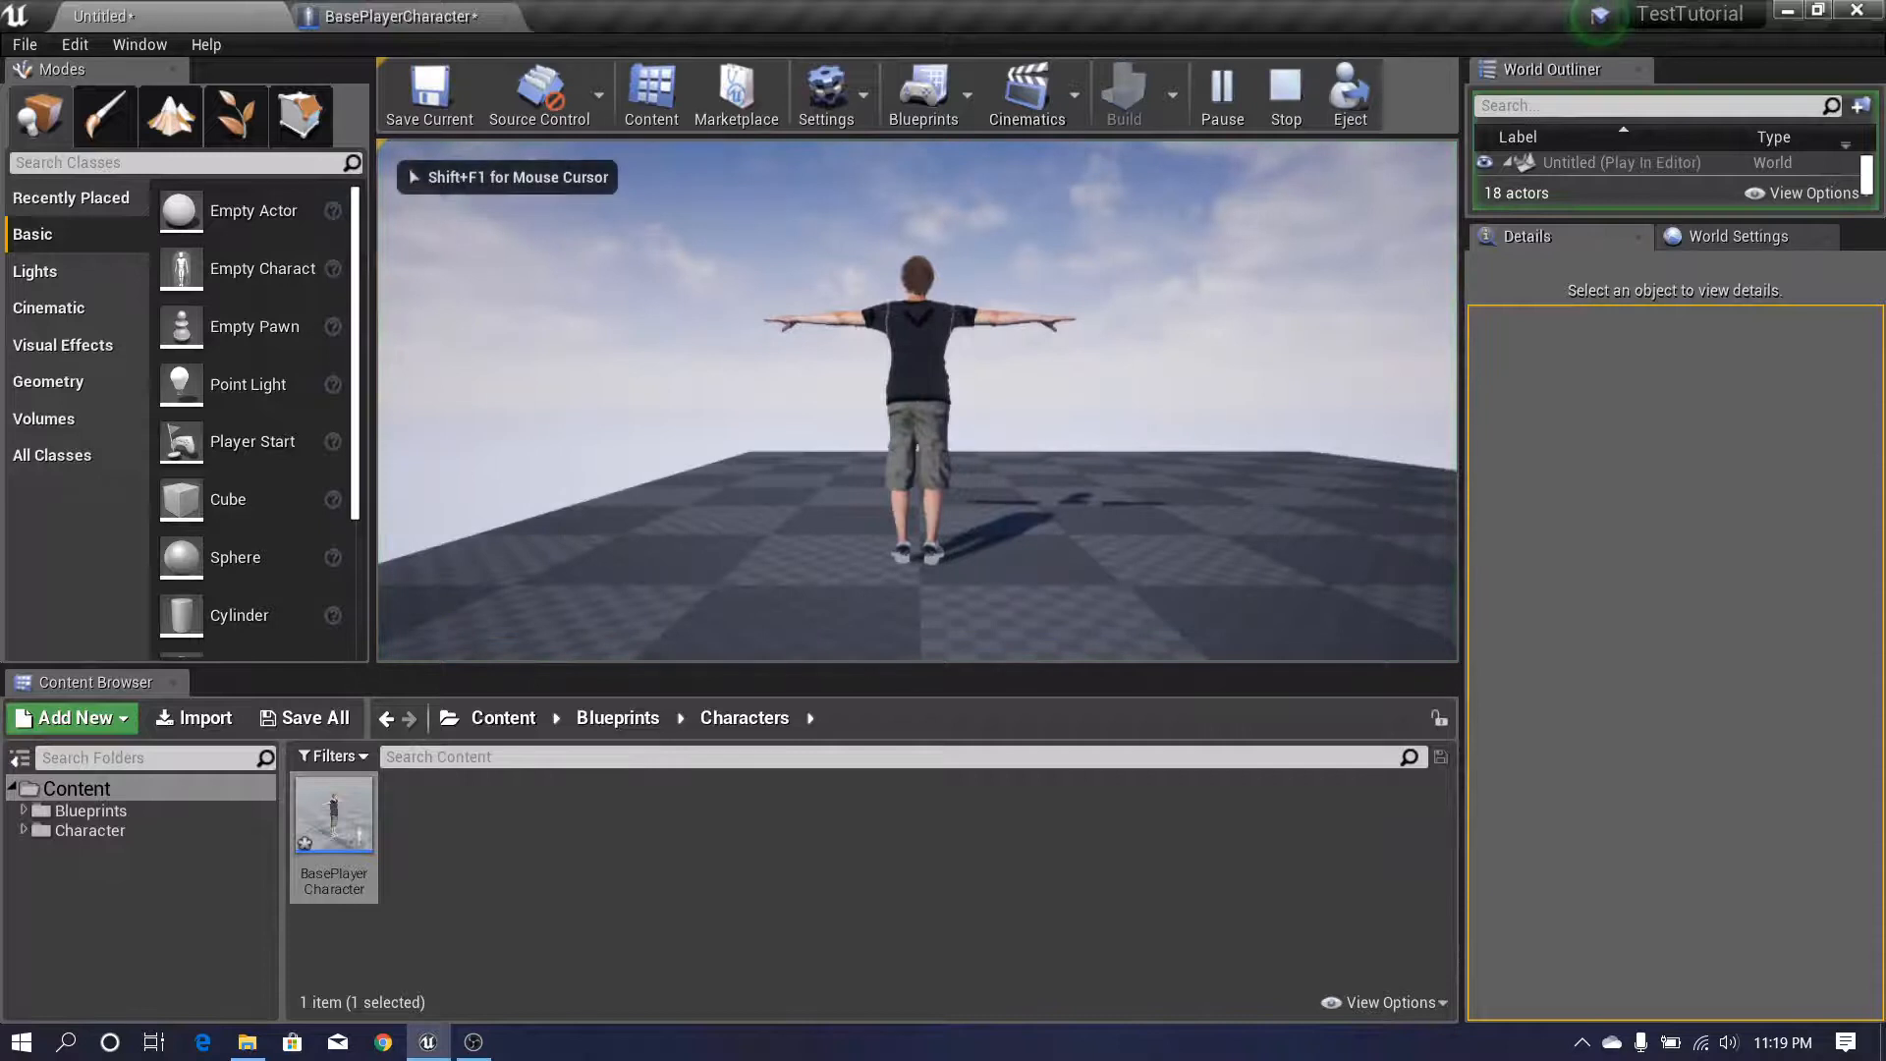
pyautogui.press('F11')
pyautogui.click(1159, 387)
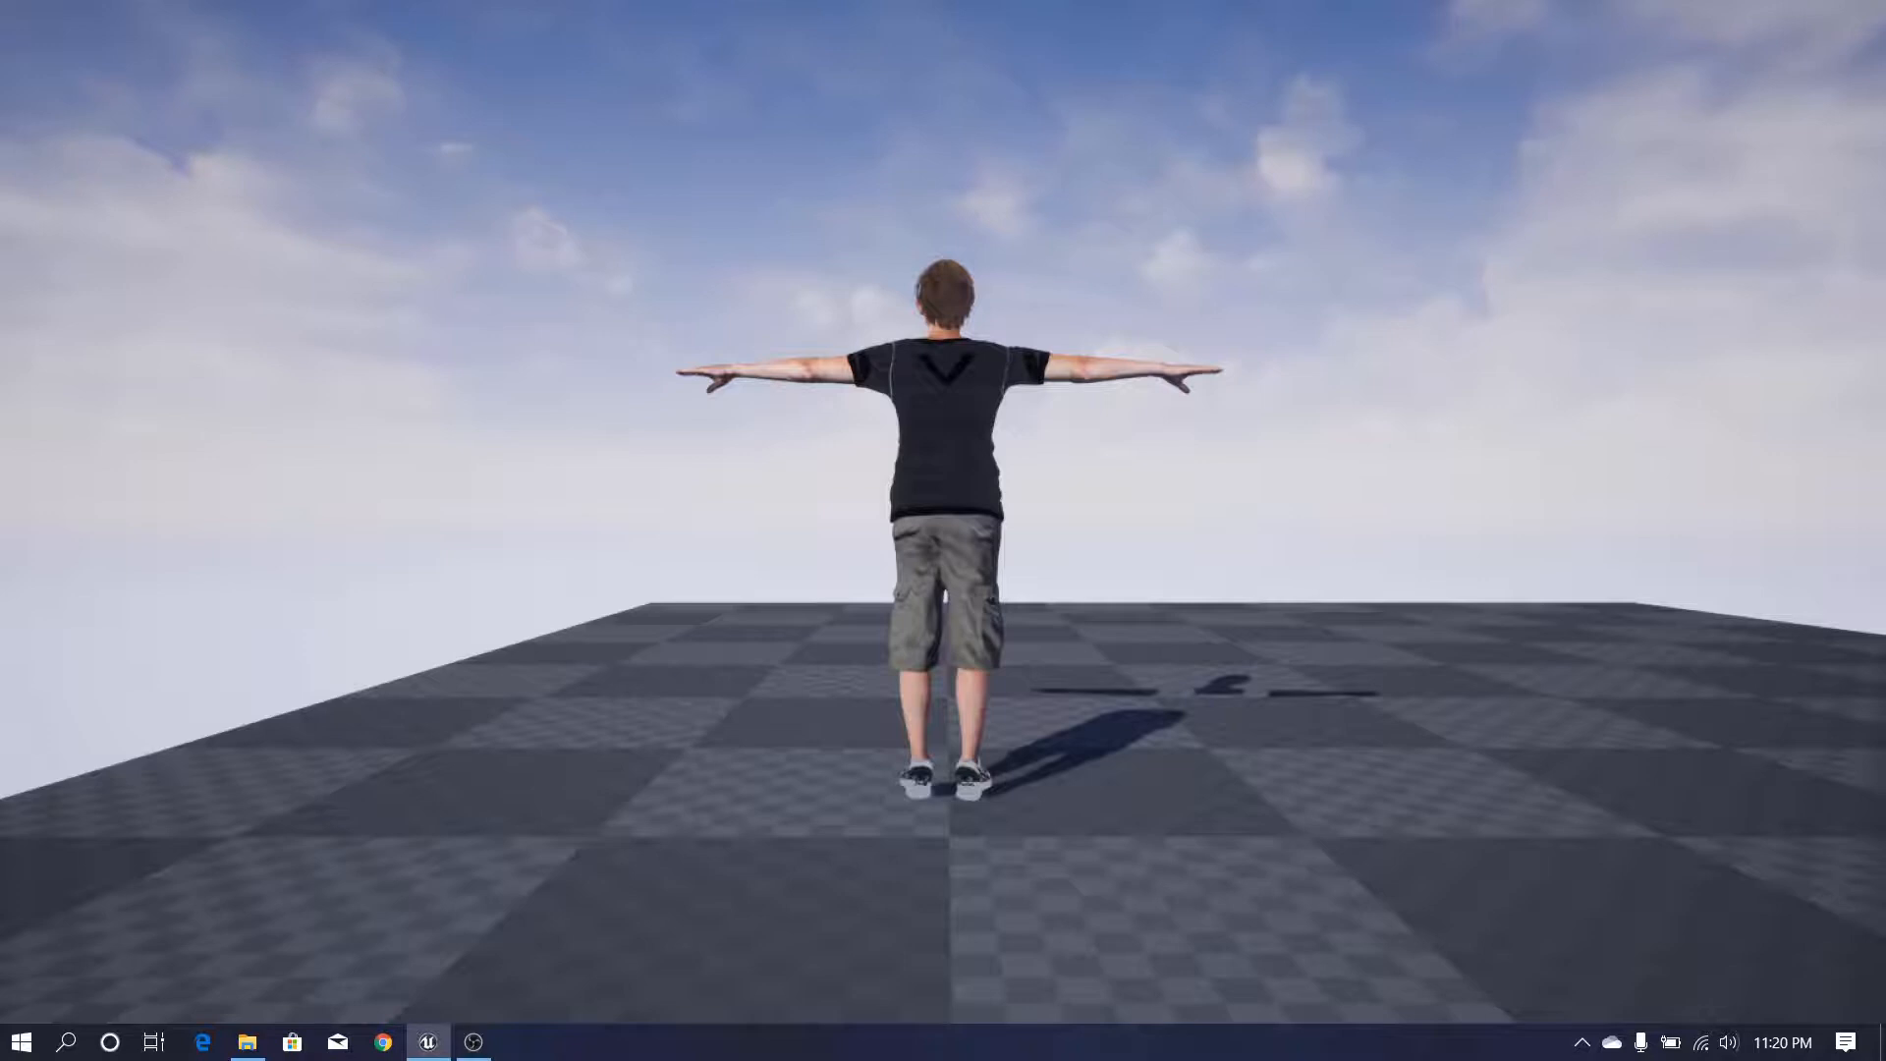
pyautogui.press('Escape')
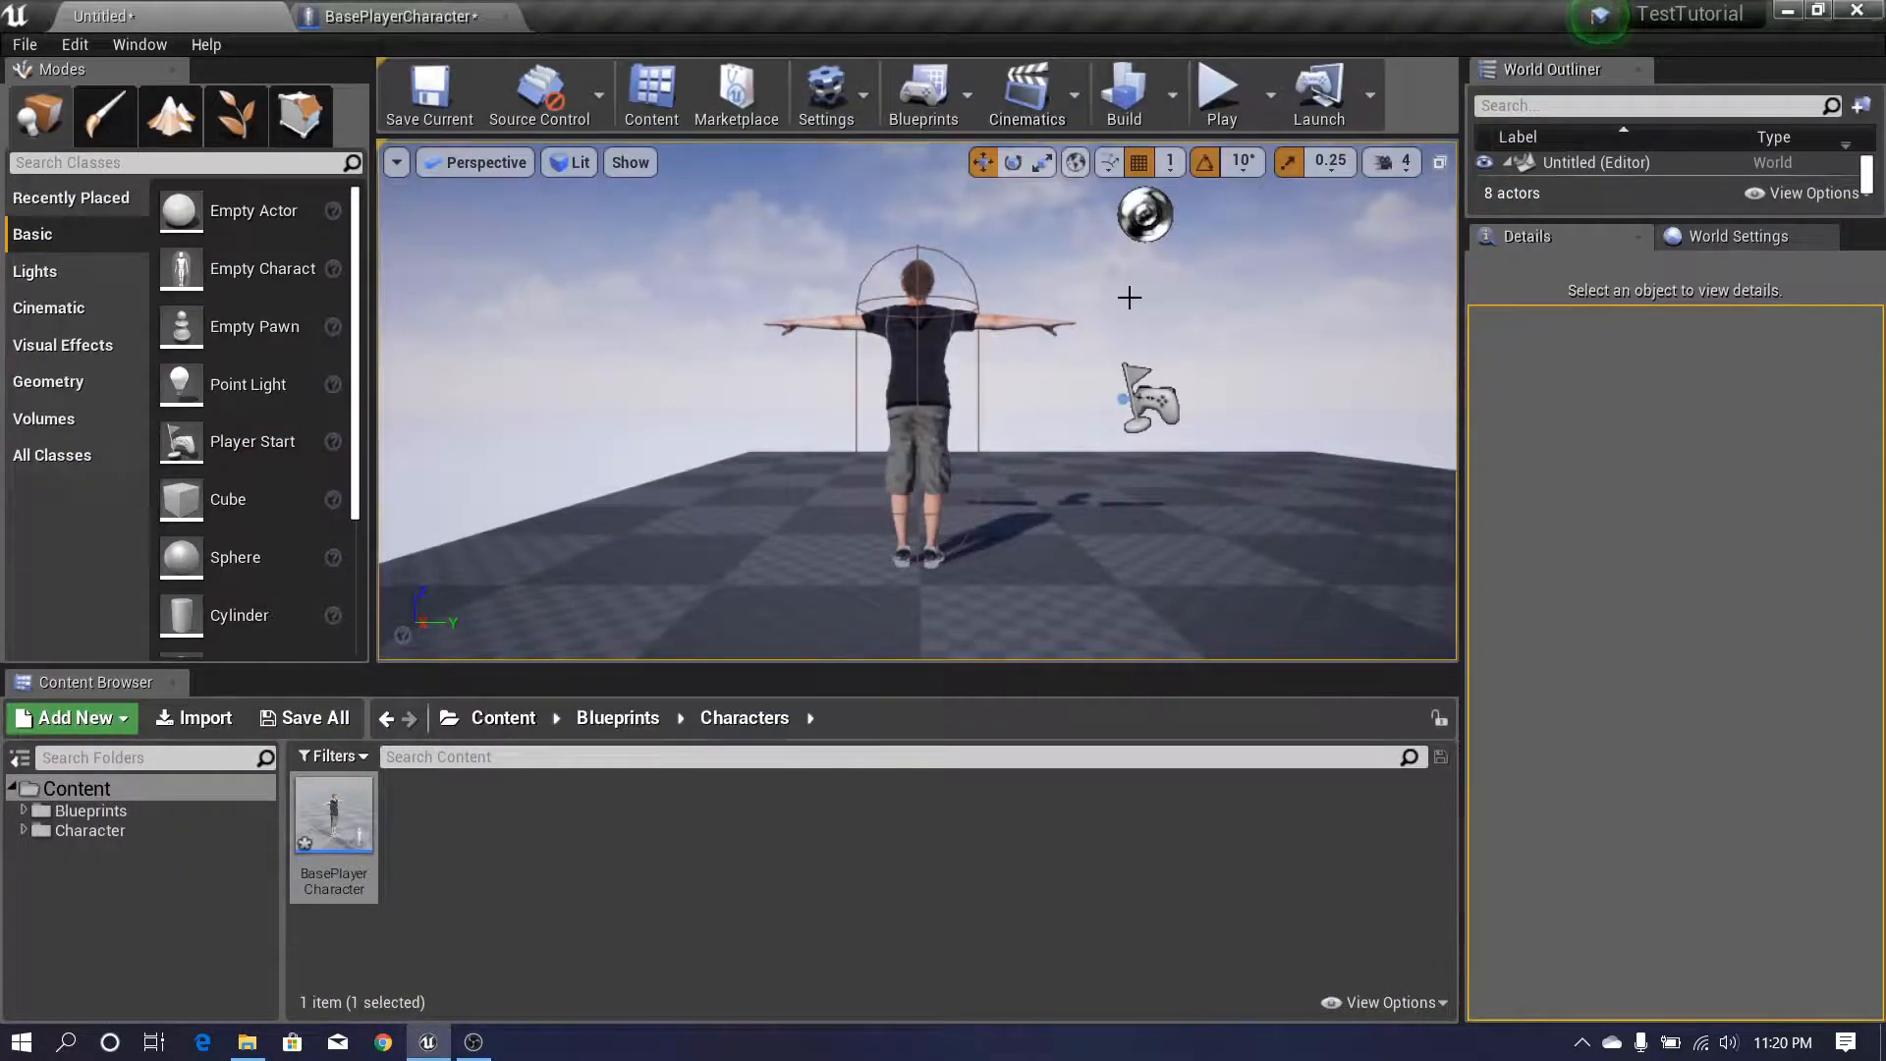
# - Widen the level viewport and narrow the blueprint's Details area, and return to the level
pyautogui.moveTo(374, 275); pyautogui.dragTo(366, 275)
pyautogui.moveTo(1479, 429); pyautogui.dragTo(1504, 429)
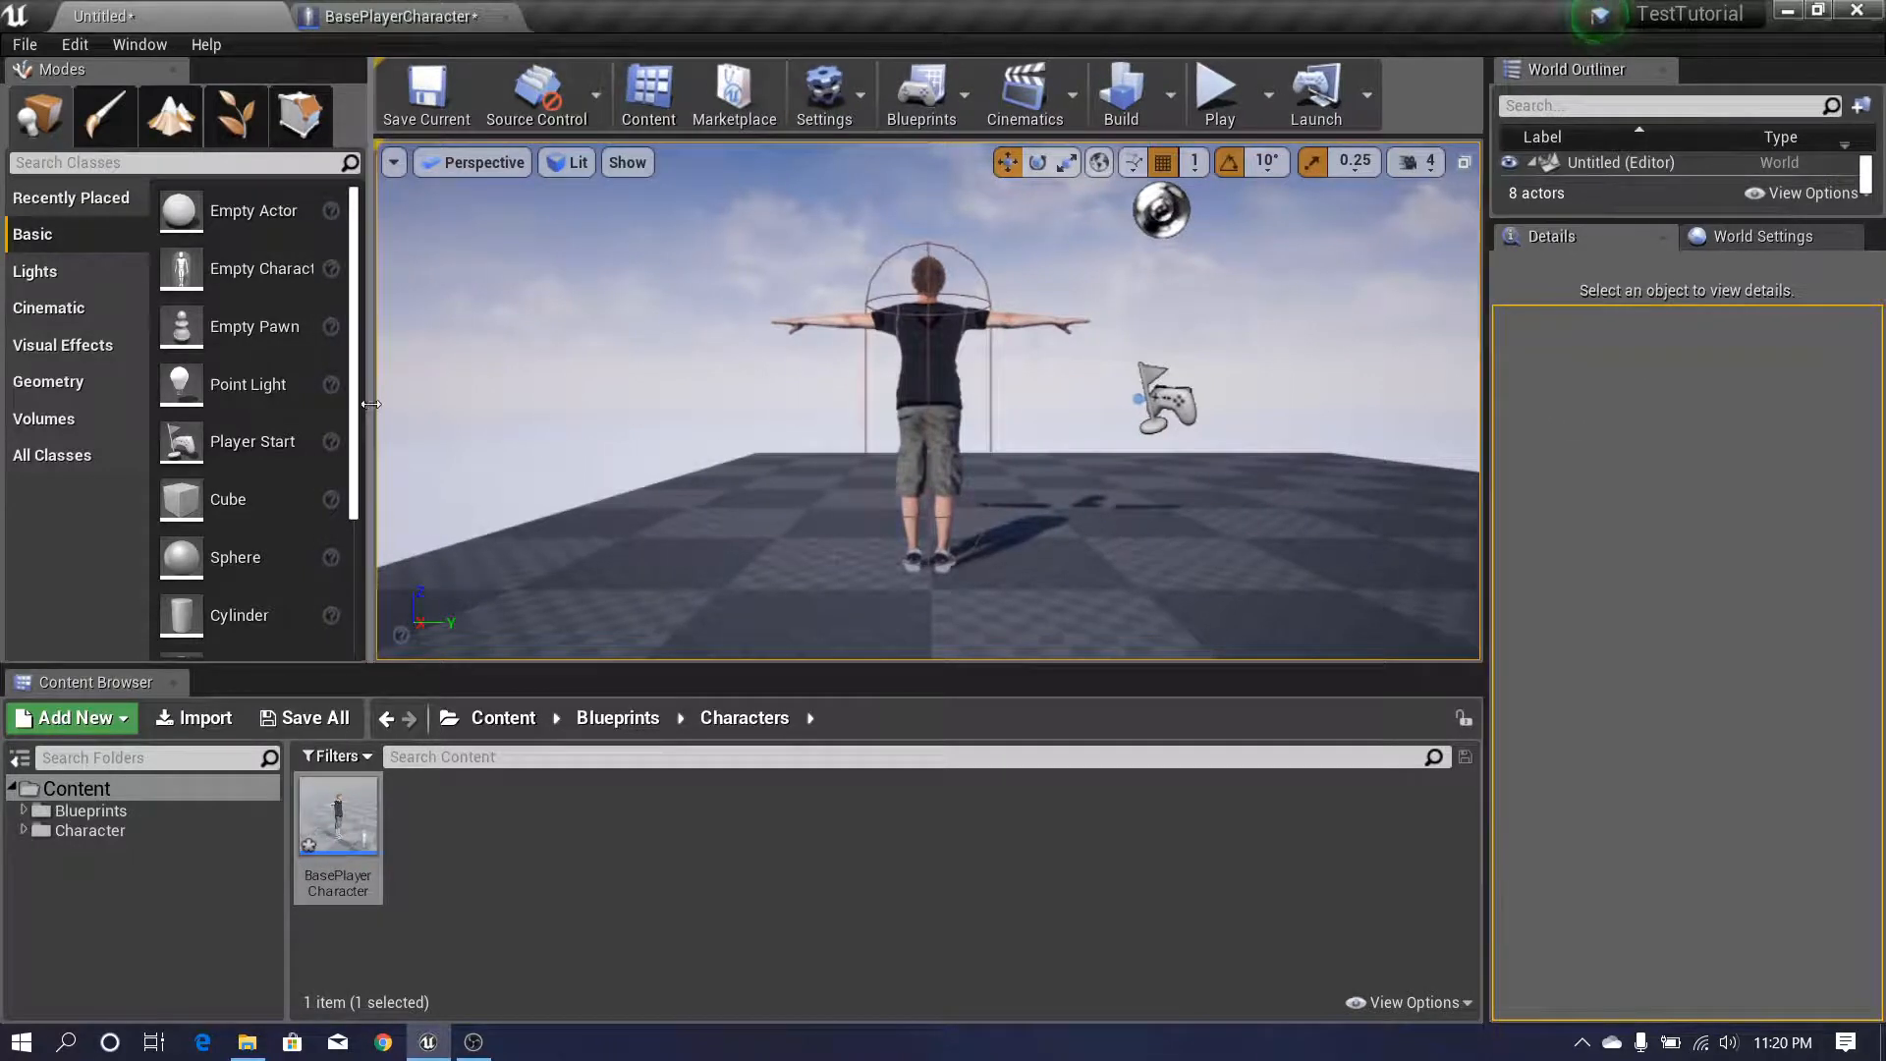
pyautogui.moveTo(371, 404); pyautogui.dragTo(350, 423)
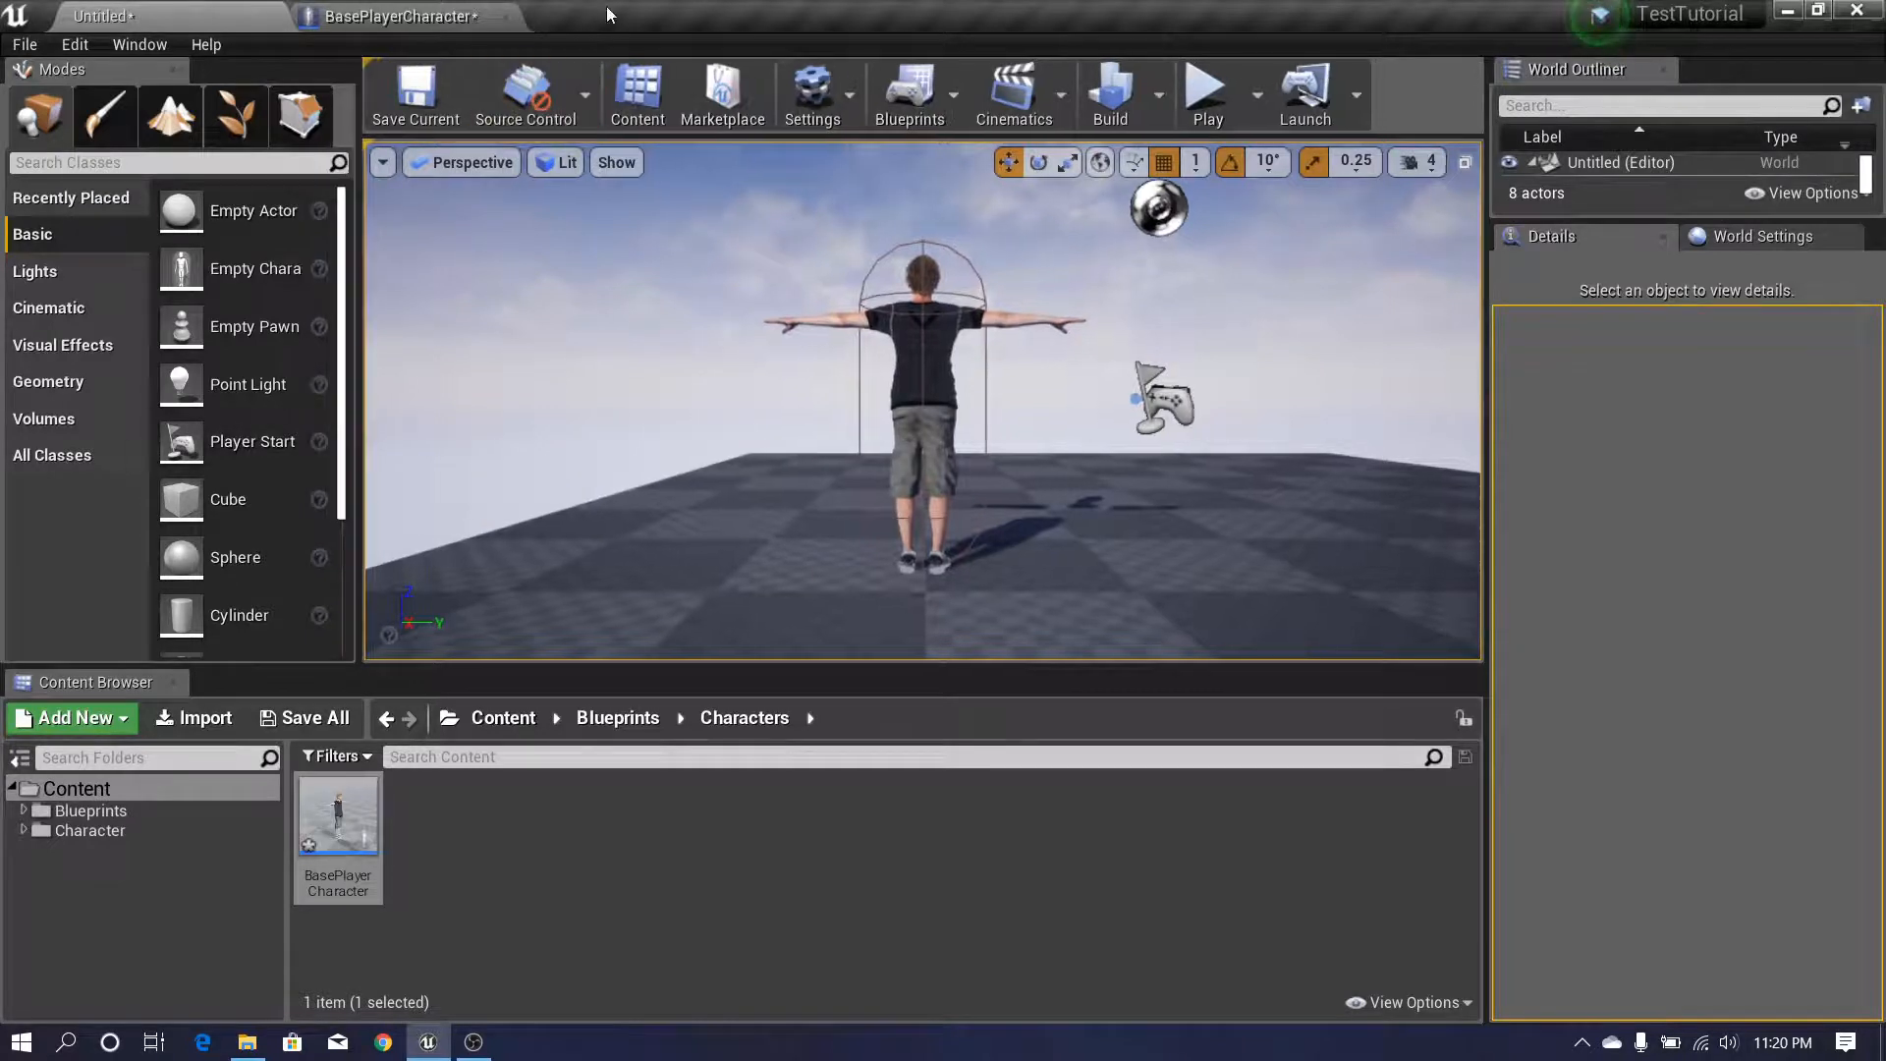
pyautogui.click(432, 16)
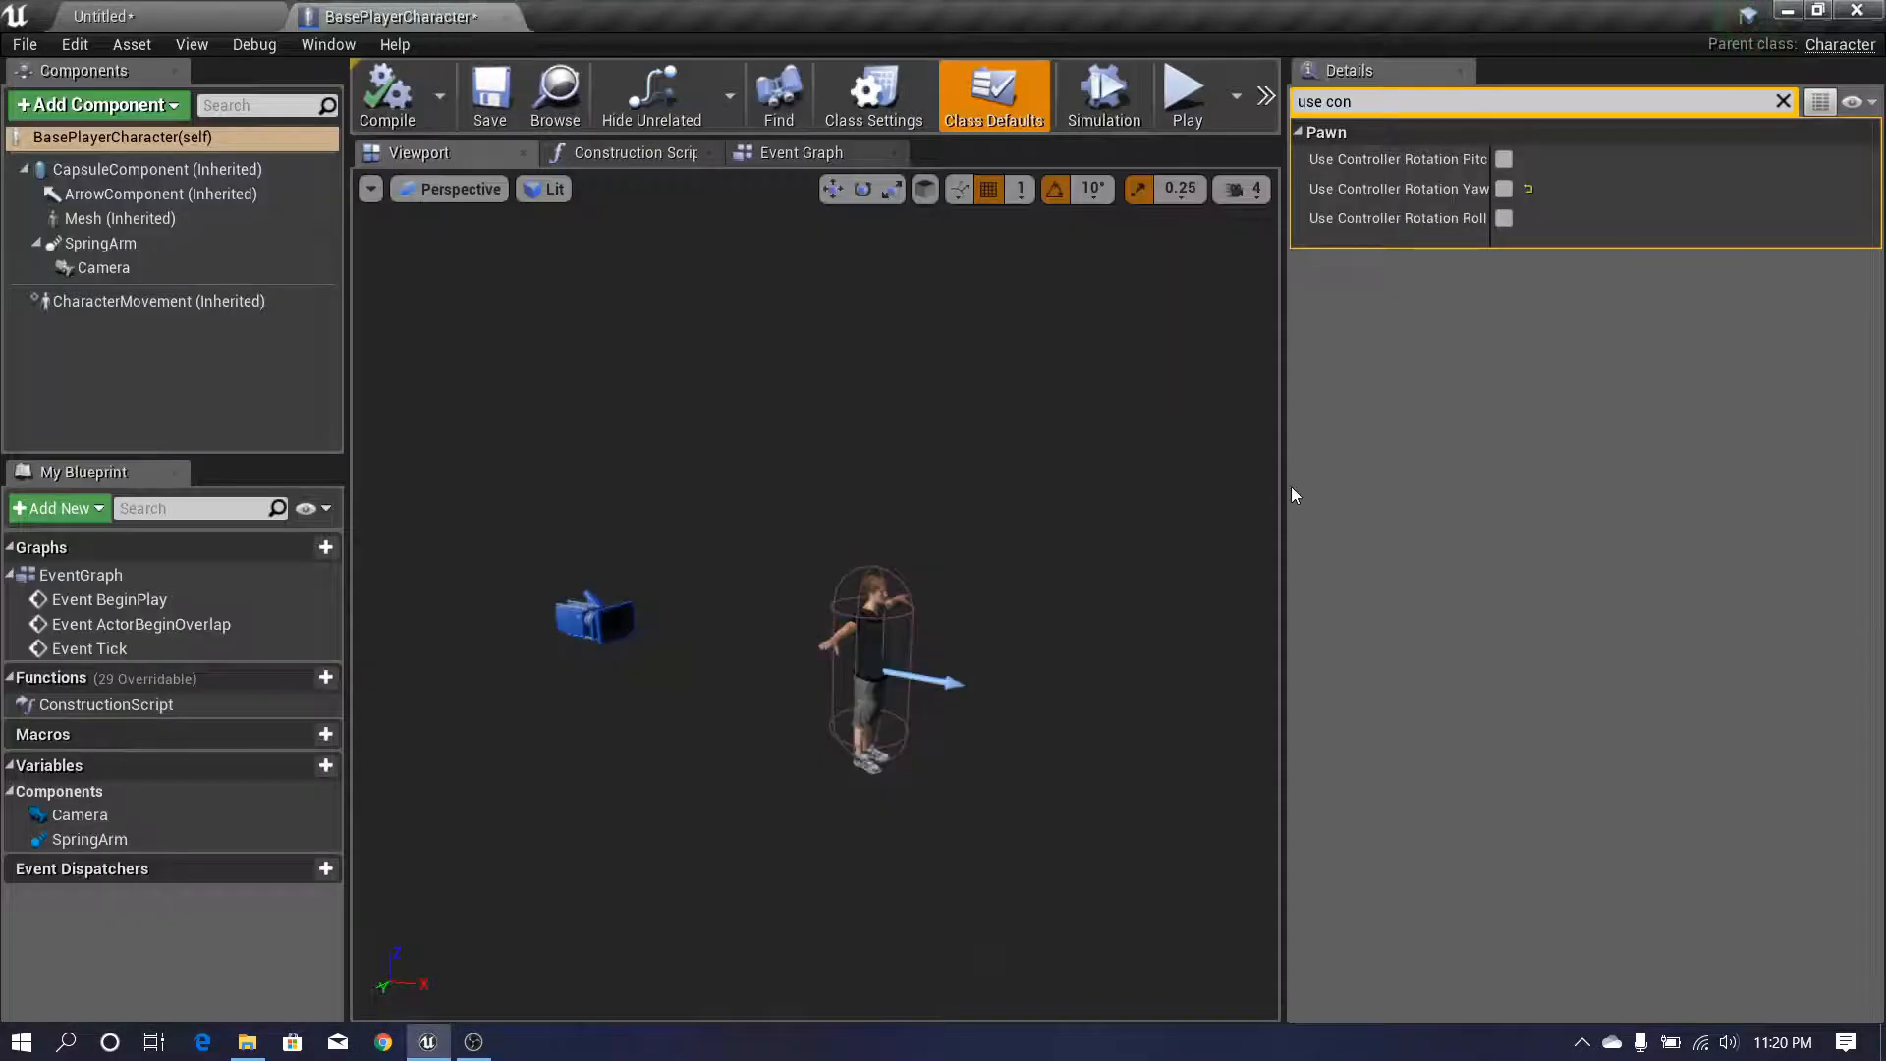
pyautogui.moveTo(1288, 492); pyautogui.dragTo(1488, 492)
pyautogui.click(145, 9)
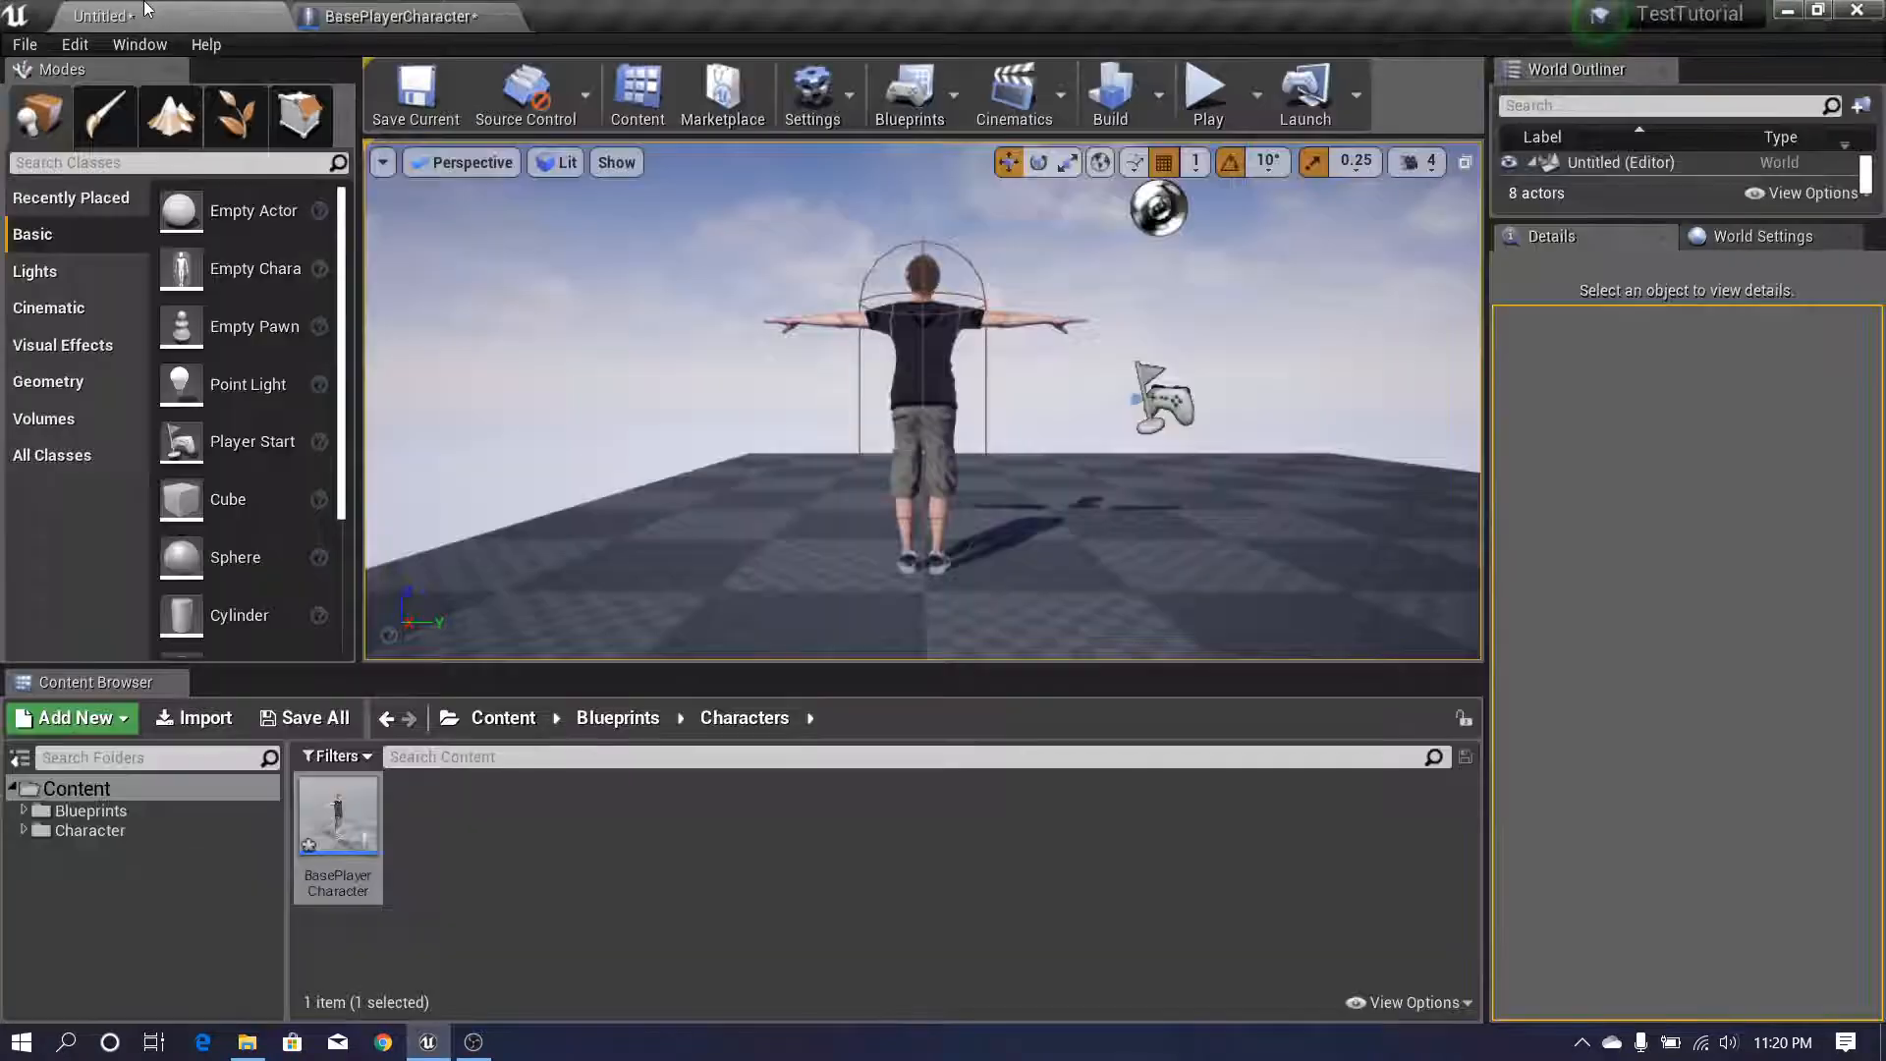
# - Open the Engine Input page of the Project Settings
pyautogui.click(14, 47)
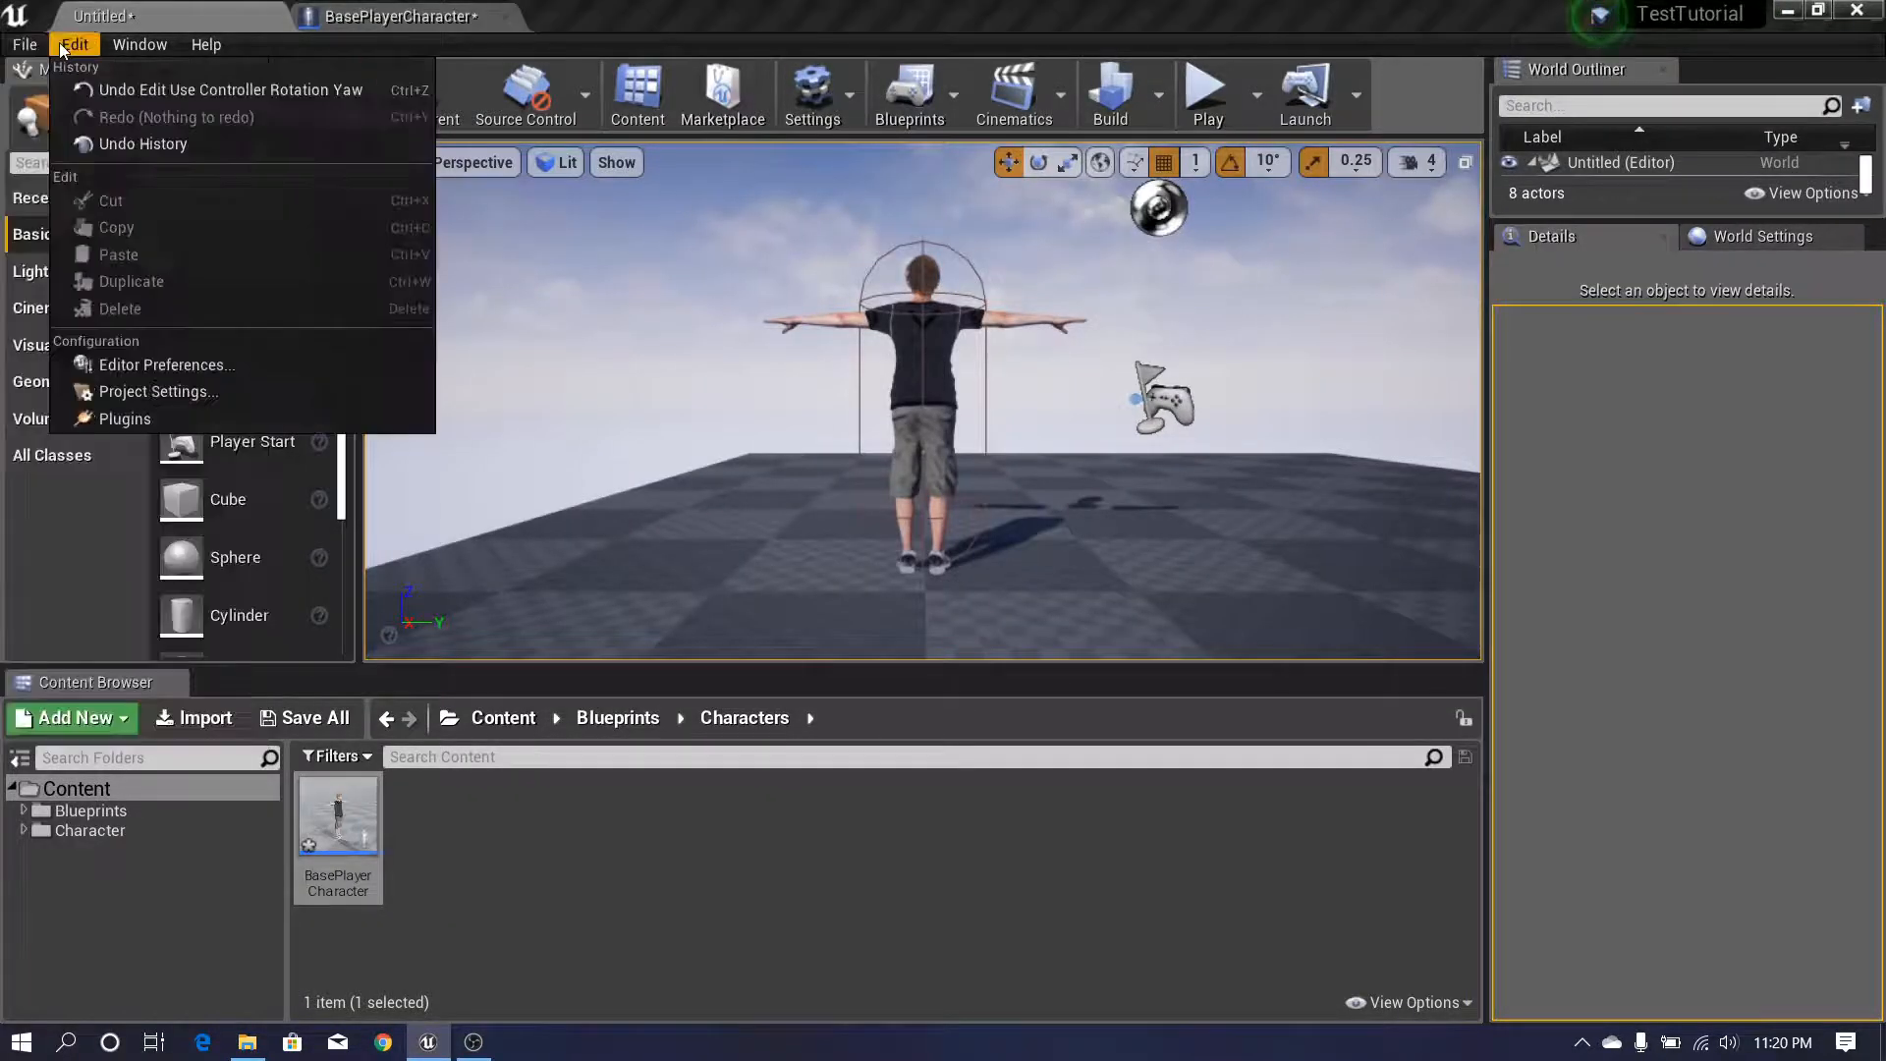
pyautogui.click(59, 43)
pyautogui.click(59, 44)
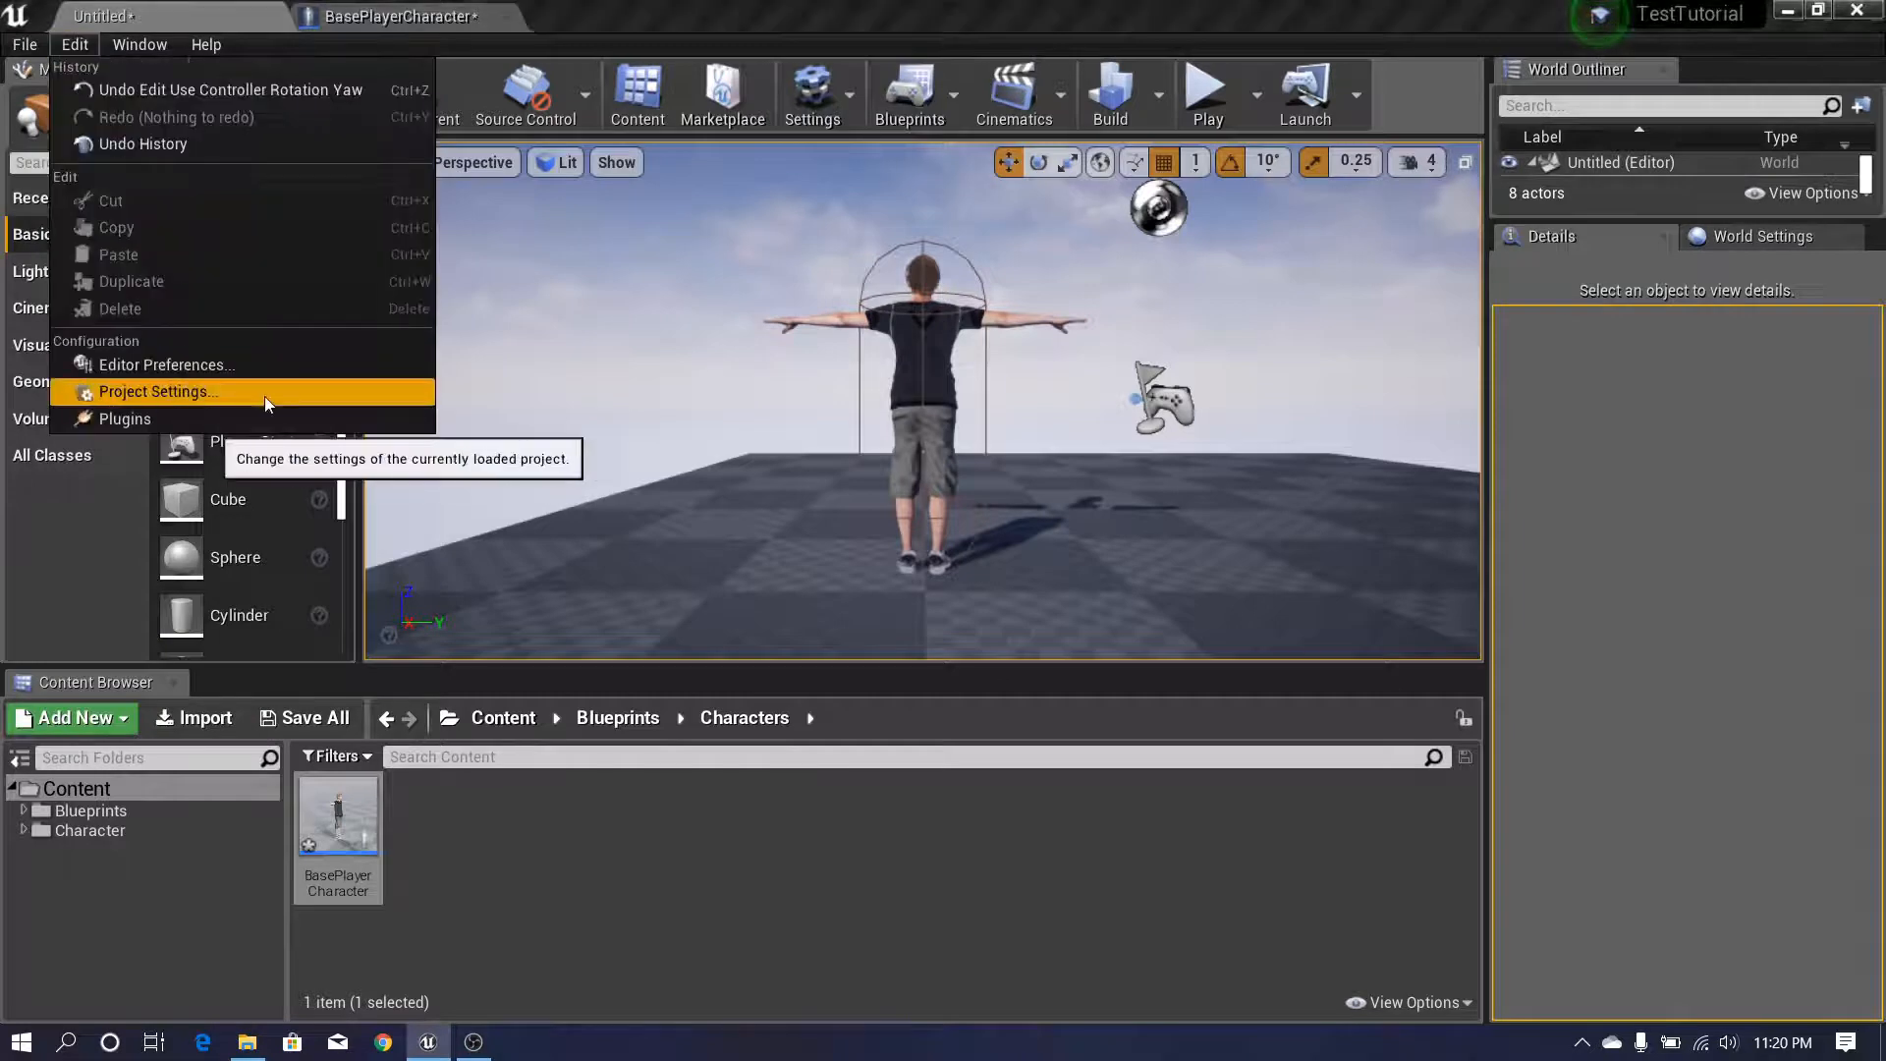
pyautogui.click(227, 395)
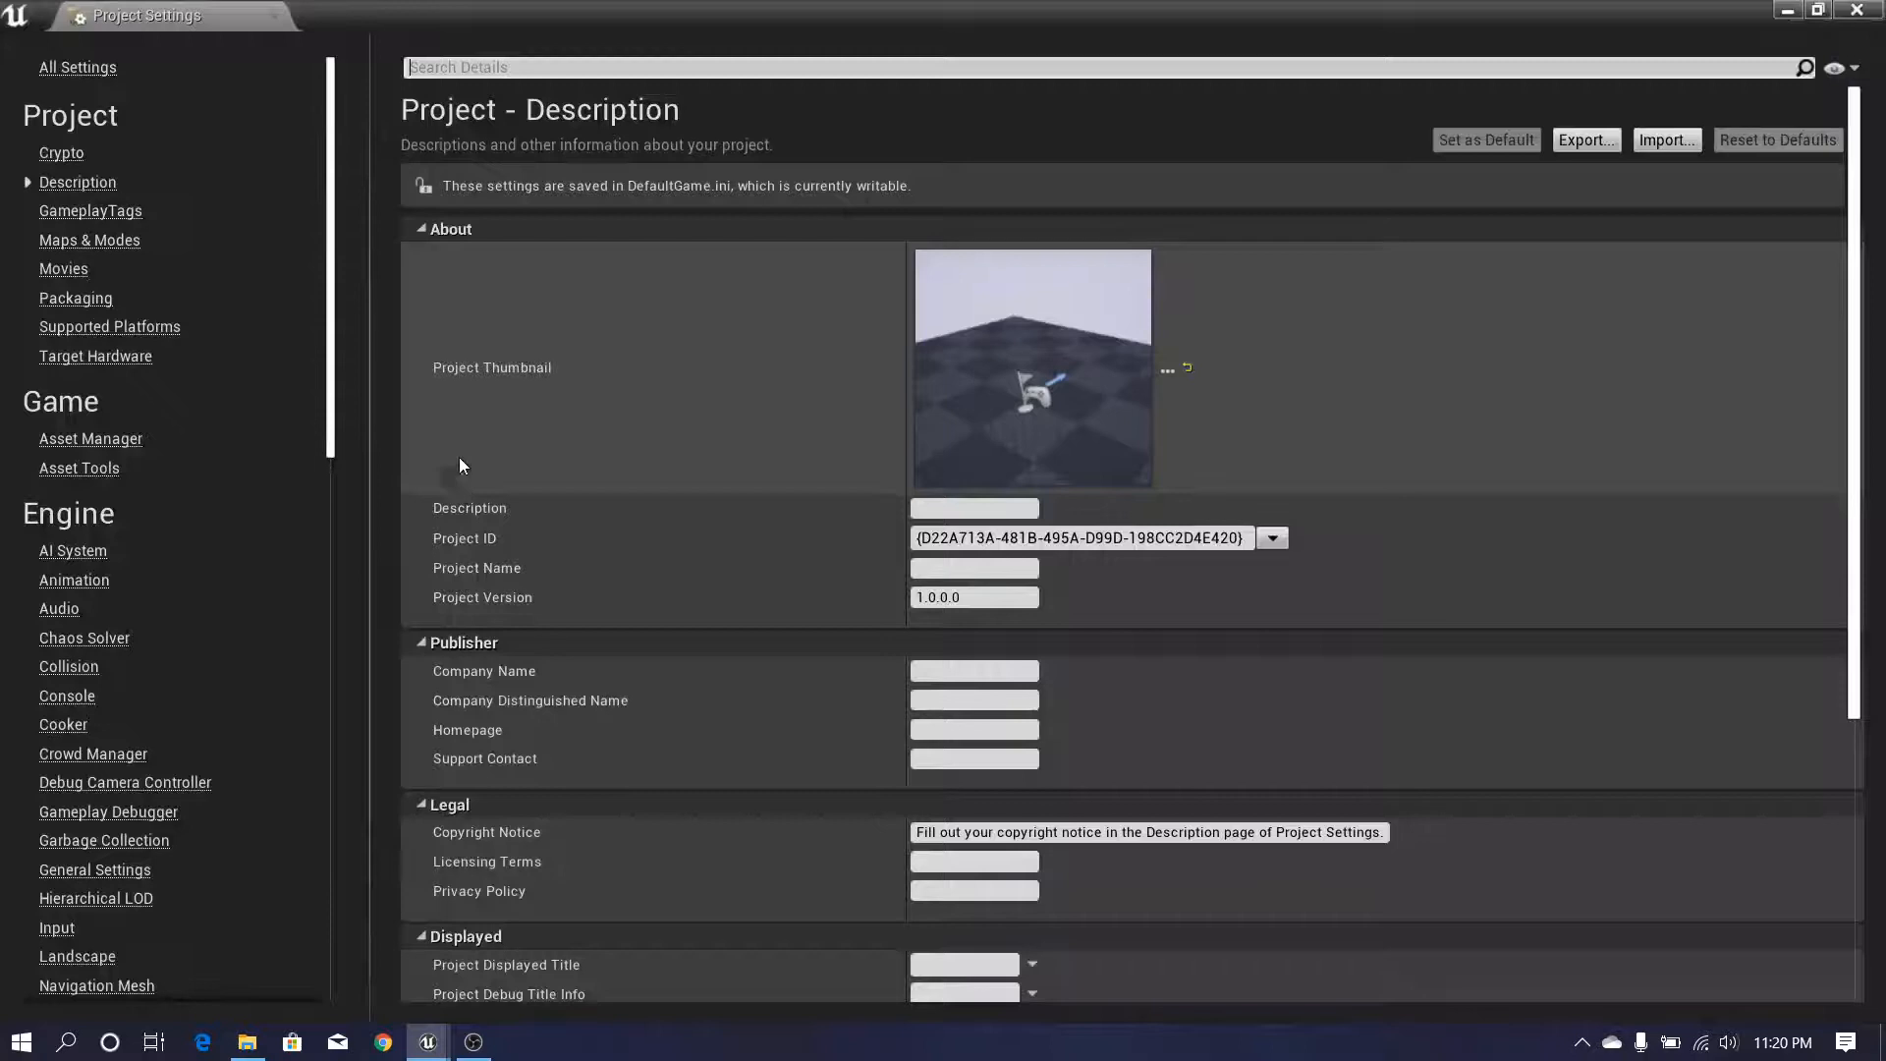
pyautogui.moveTo(332, 346); pyautogui.dragTo(339, 511)
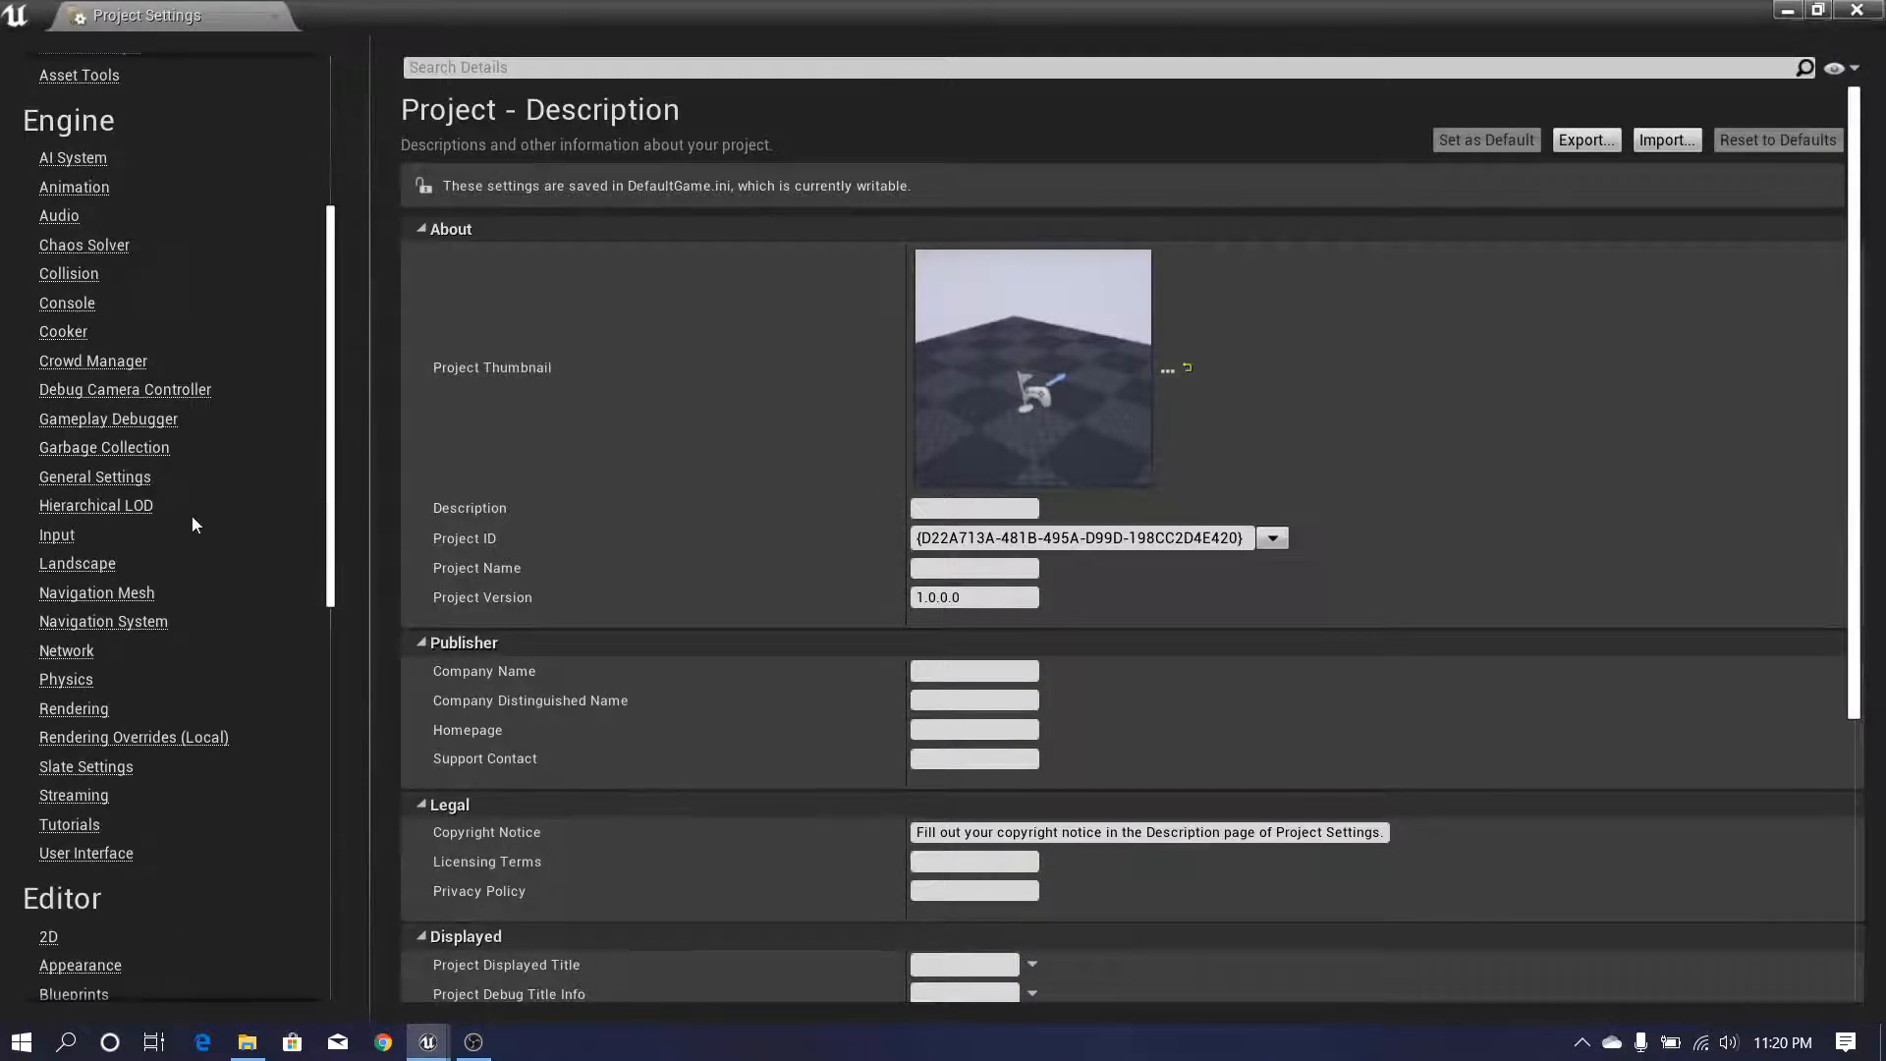
pyautogui.click(57, 534)
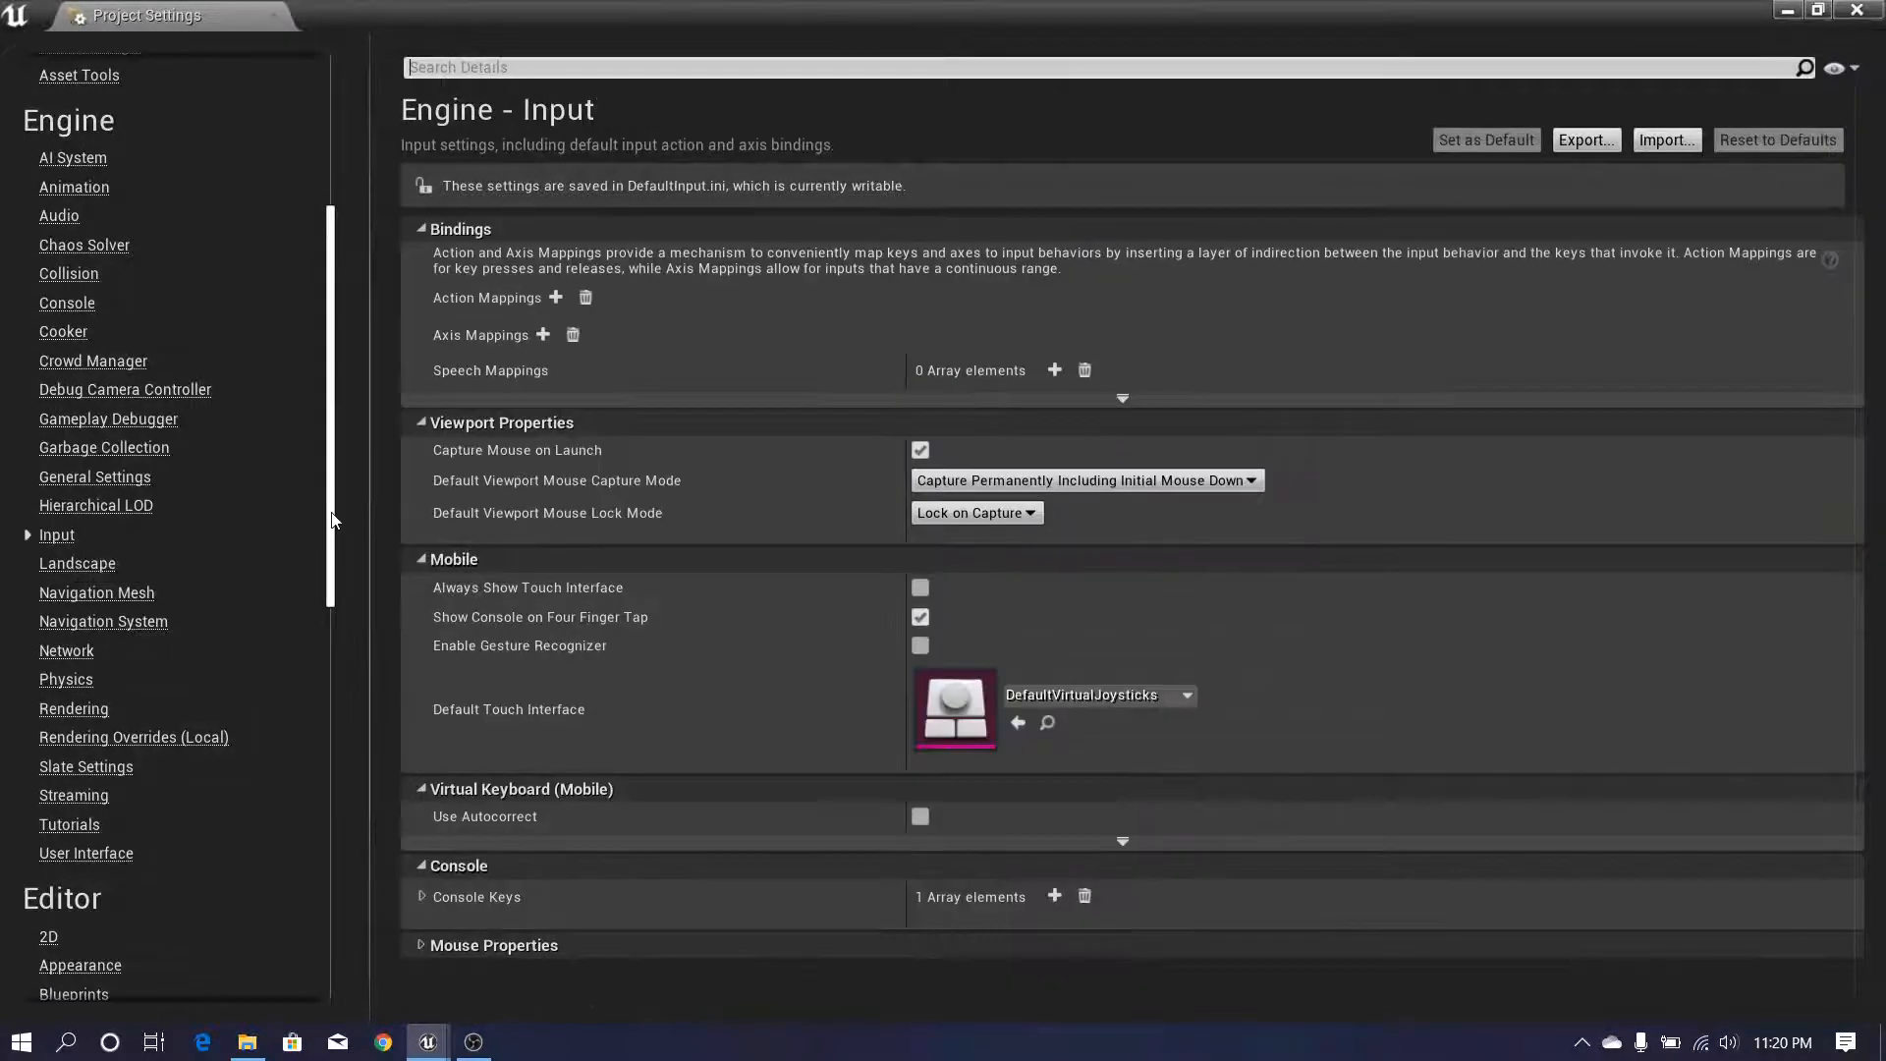
pyautogui.moveTo(332, 521); pyautogui.dragTo(332, 437)
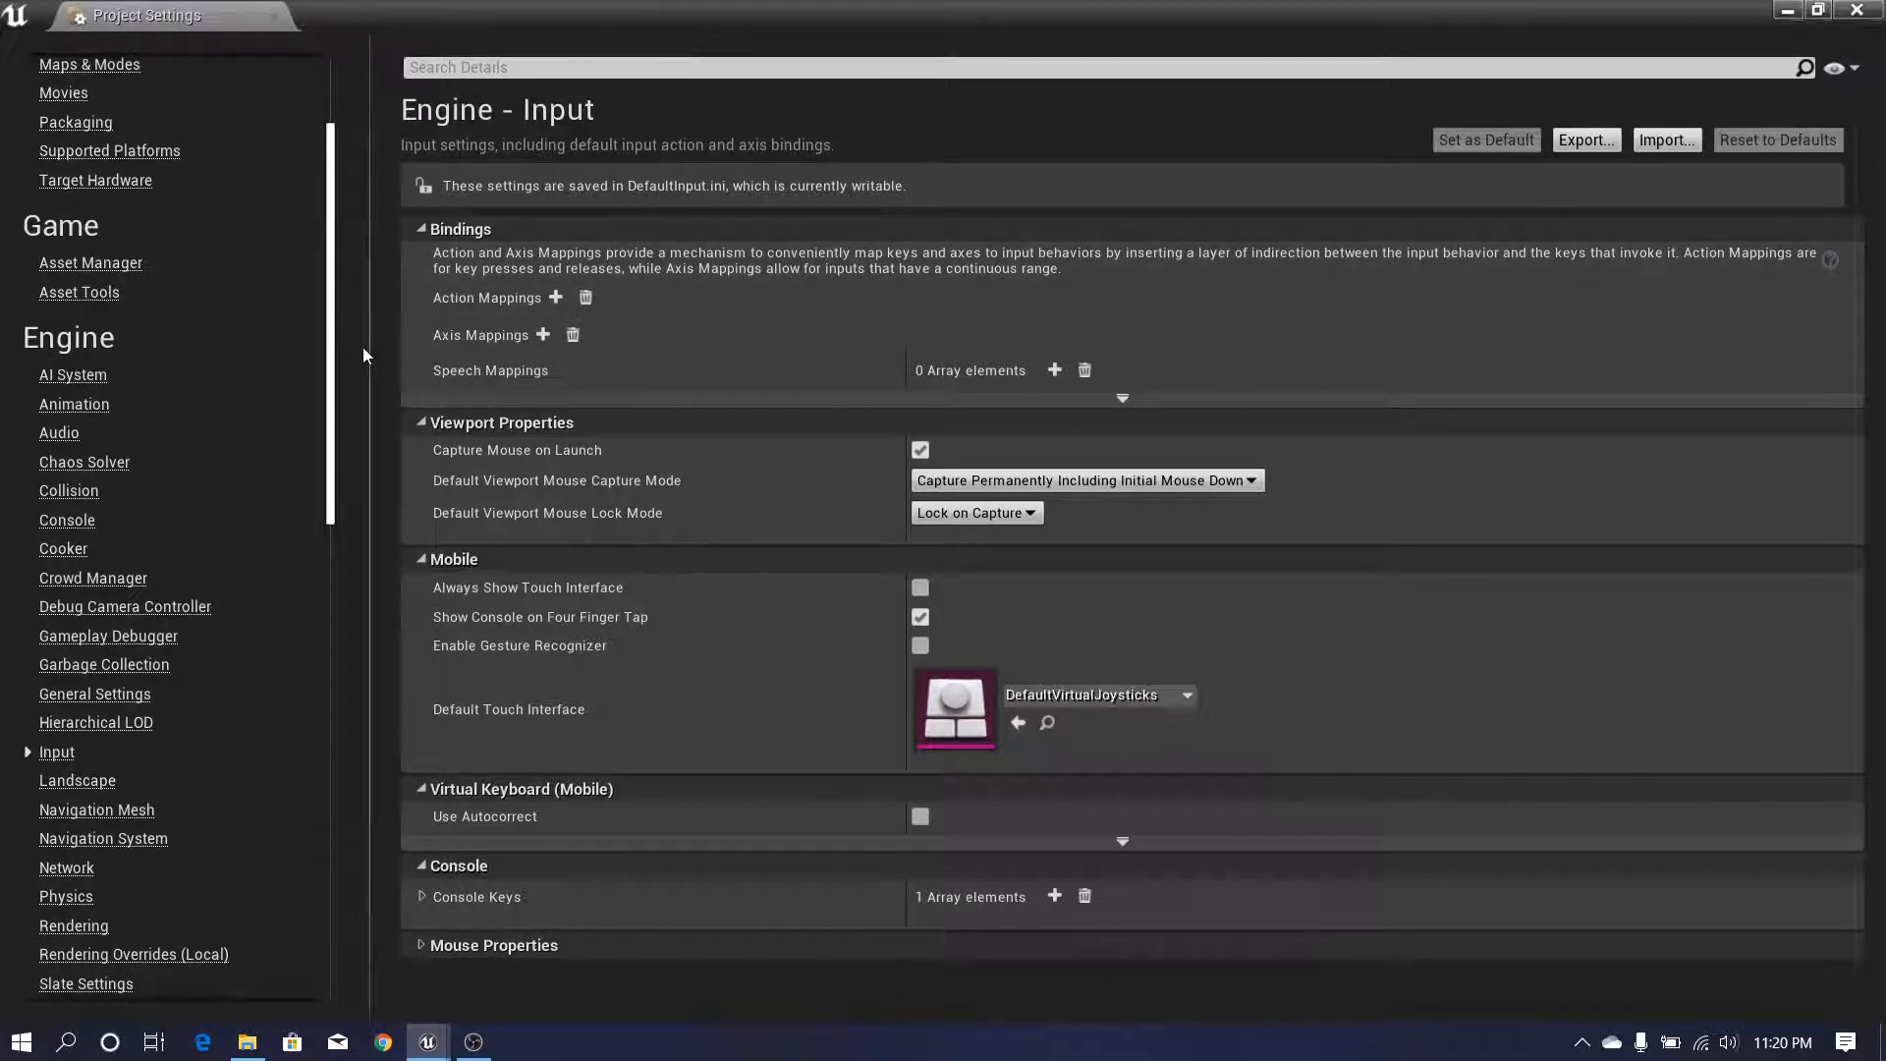
pyautogui.click(421, 228)
pyautogui.click(421, 230)
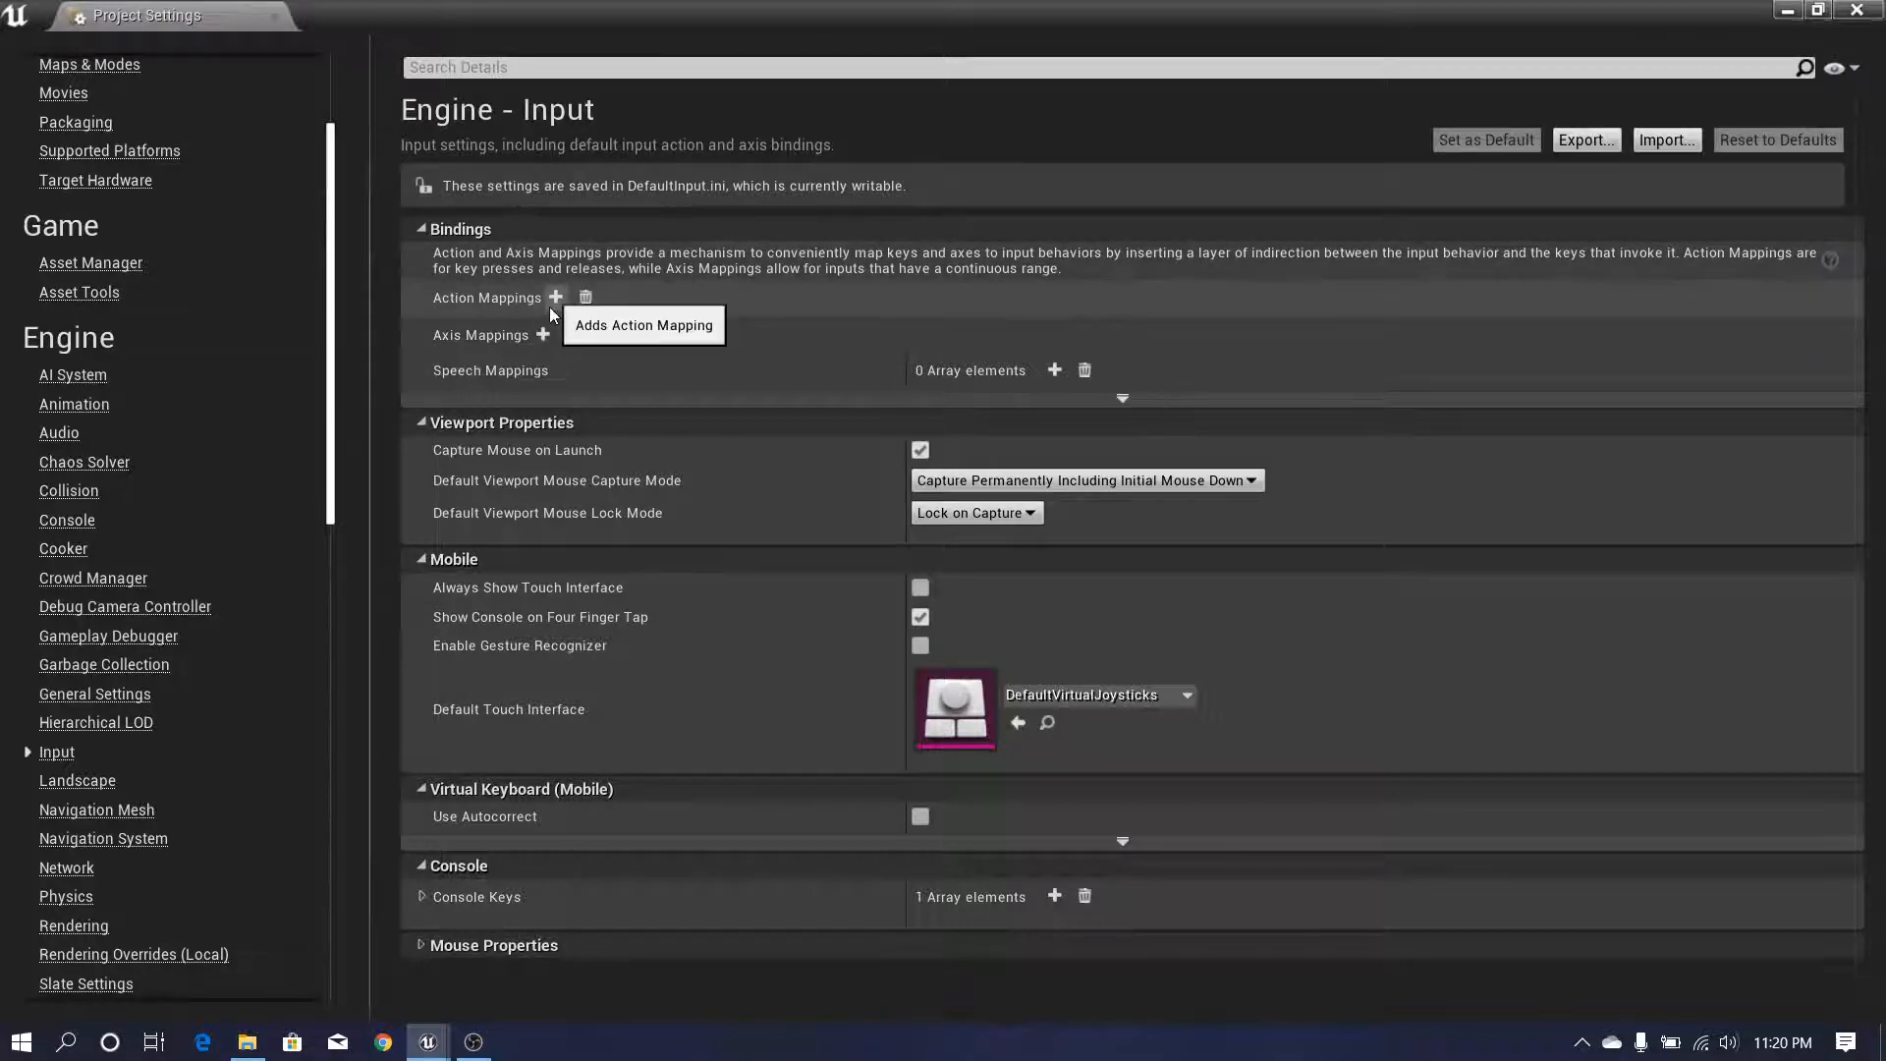
pyautogui.scroll(3, 380, 332)
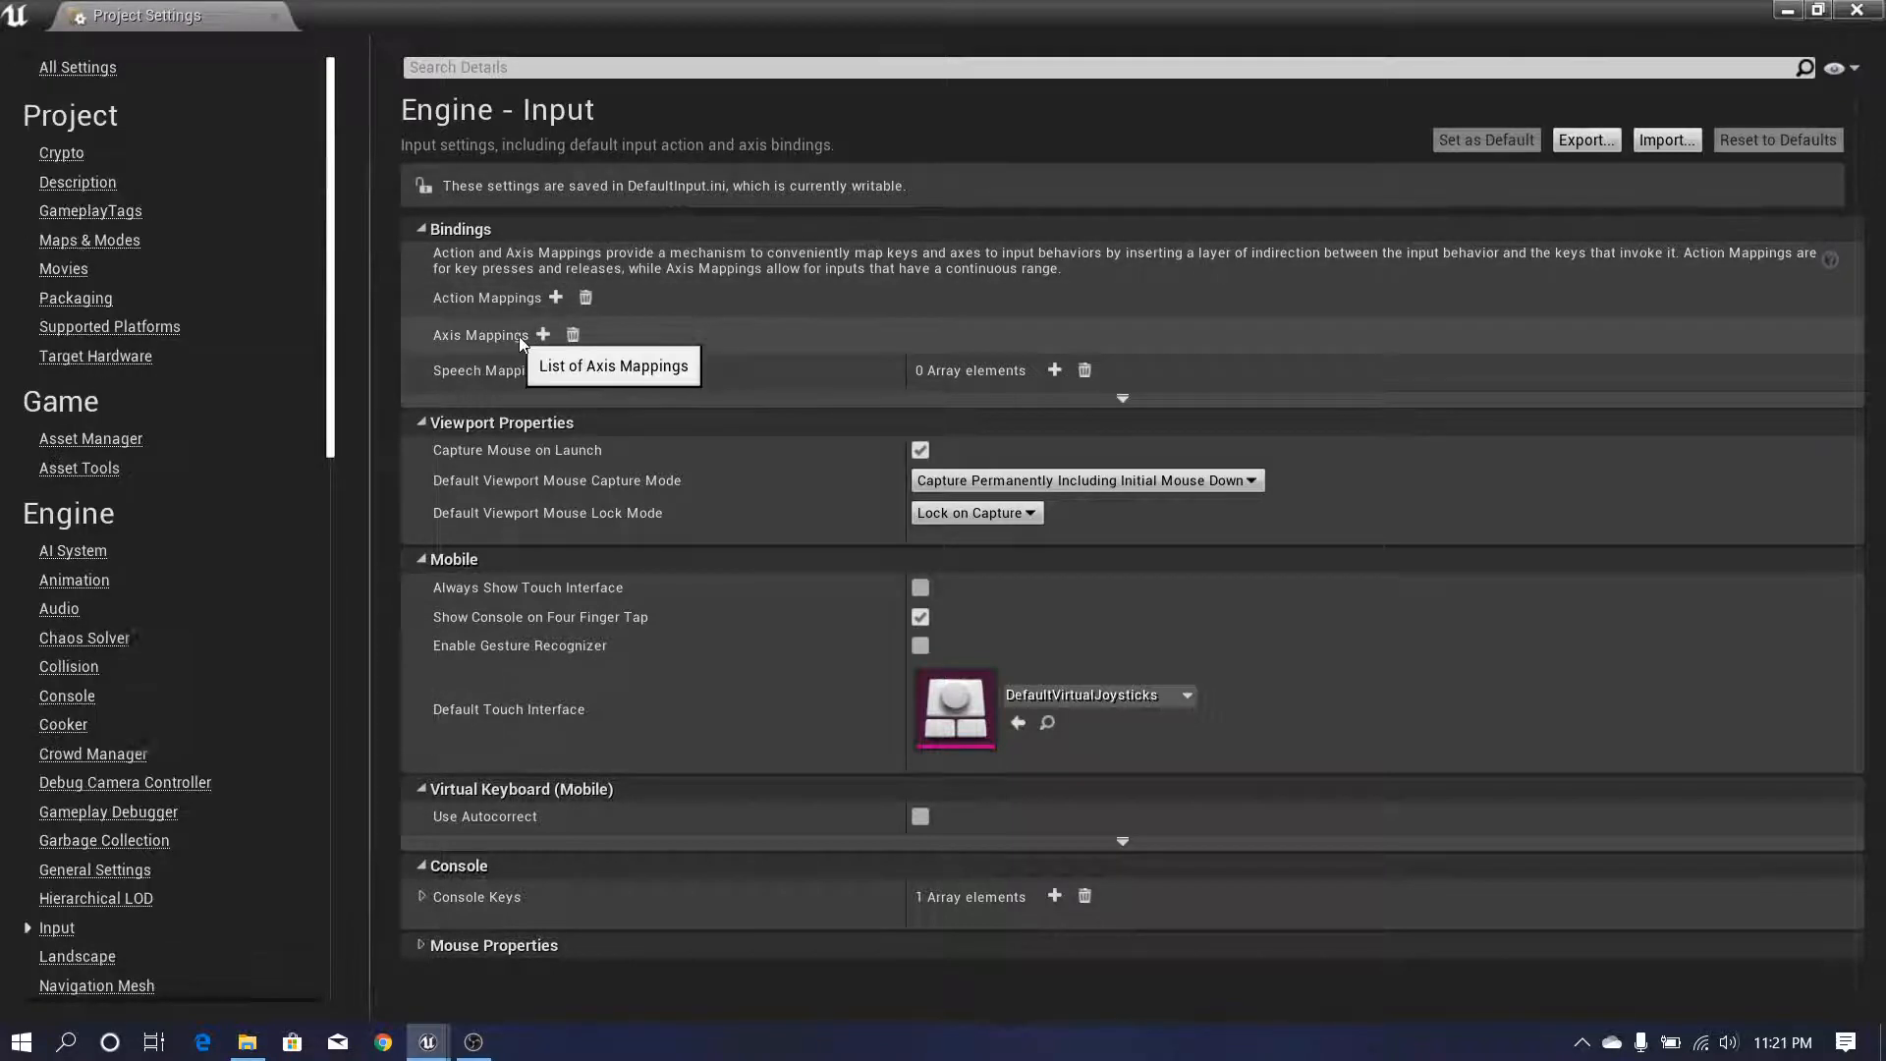
pyautogui.scroll(-3, 336, 344)
pyautogui.scroll(3, 340, 336)
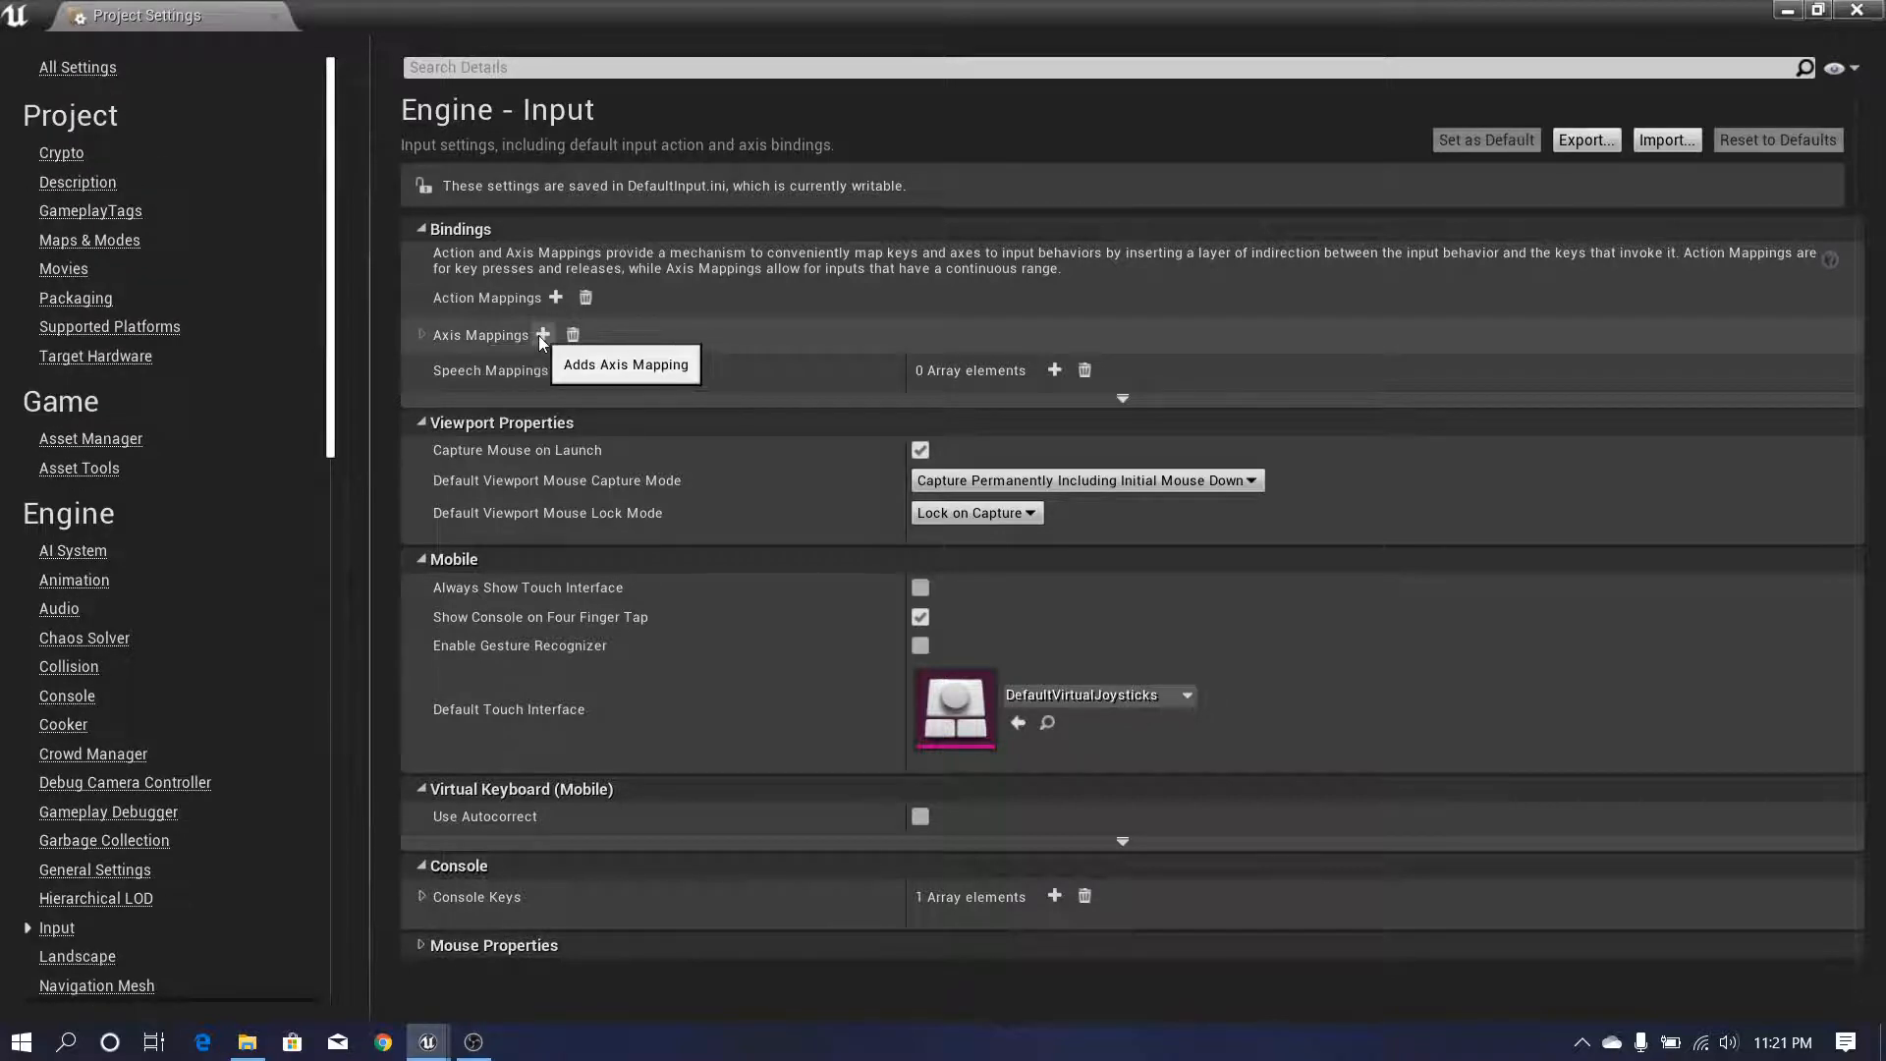
# - Add an axis mapping named MoveForward and bind it to the W key
pyautogui.click(422, 335)
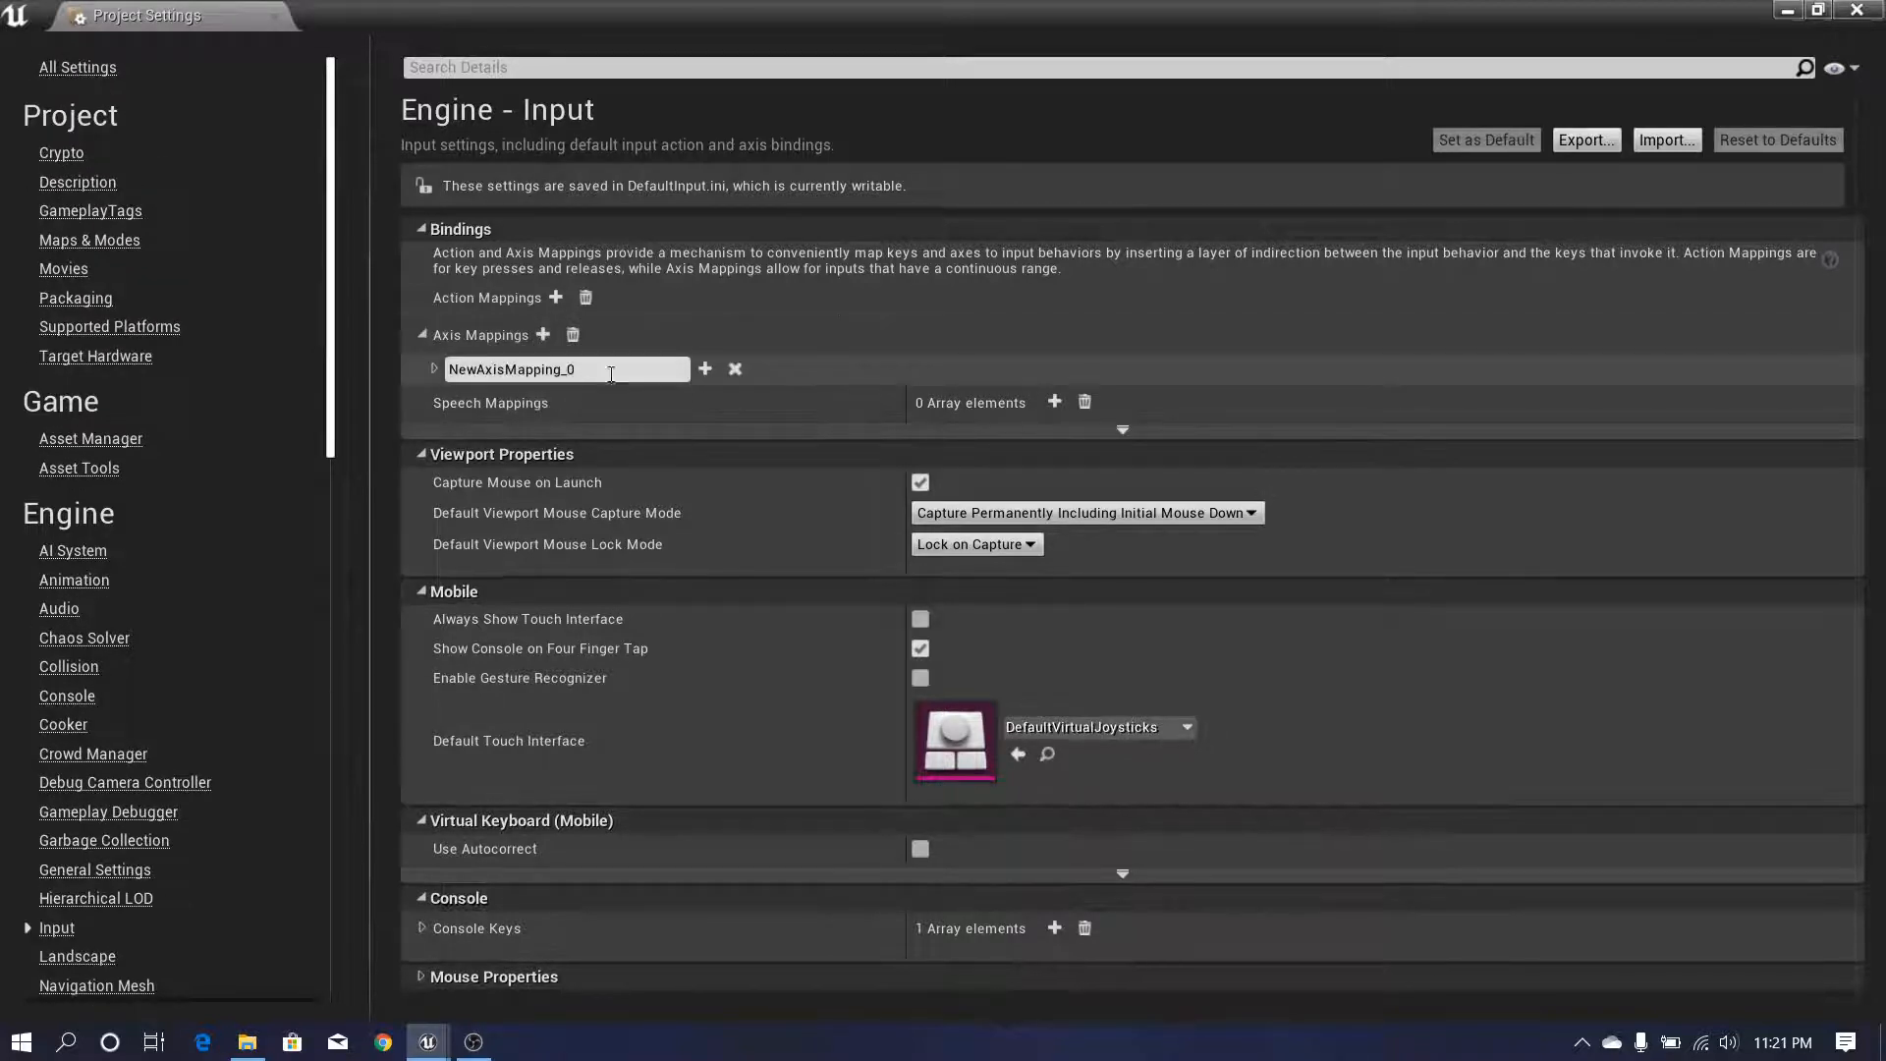
pyautogui.write('MoveF')
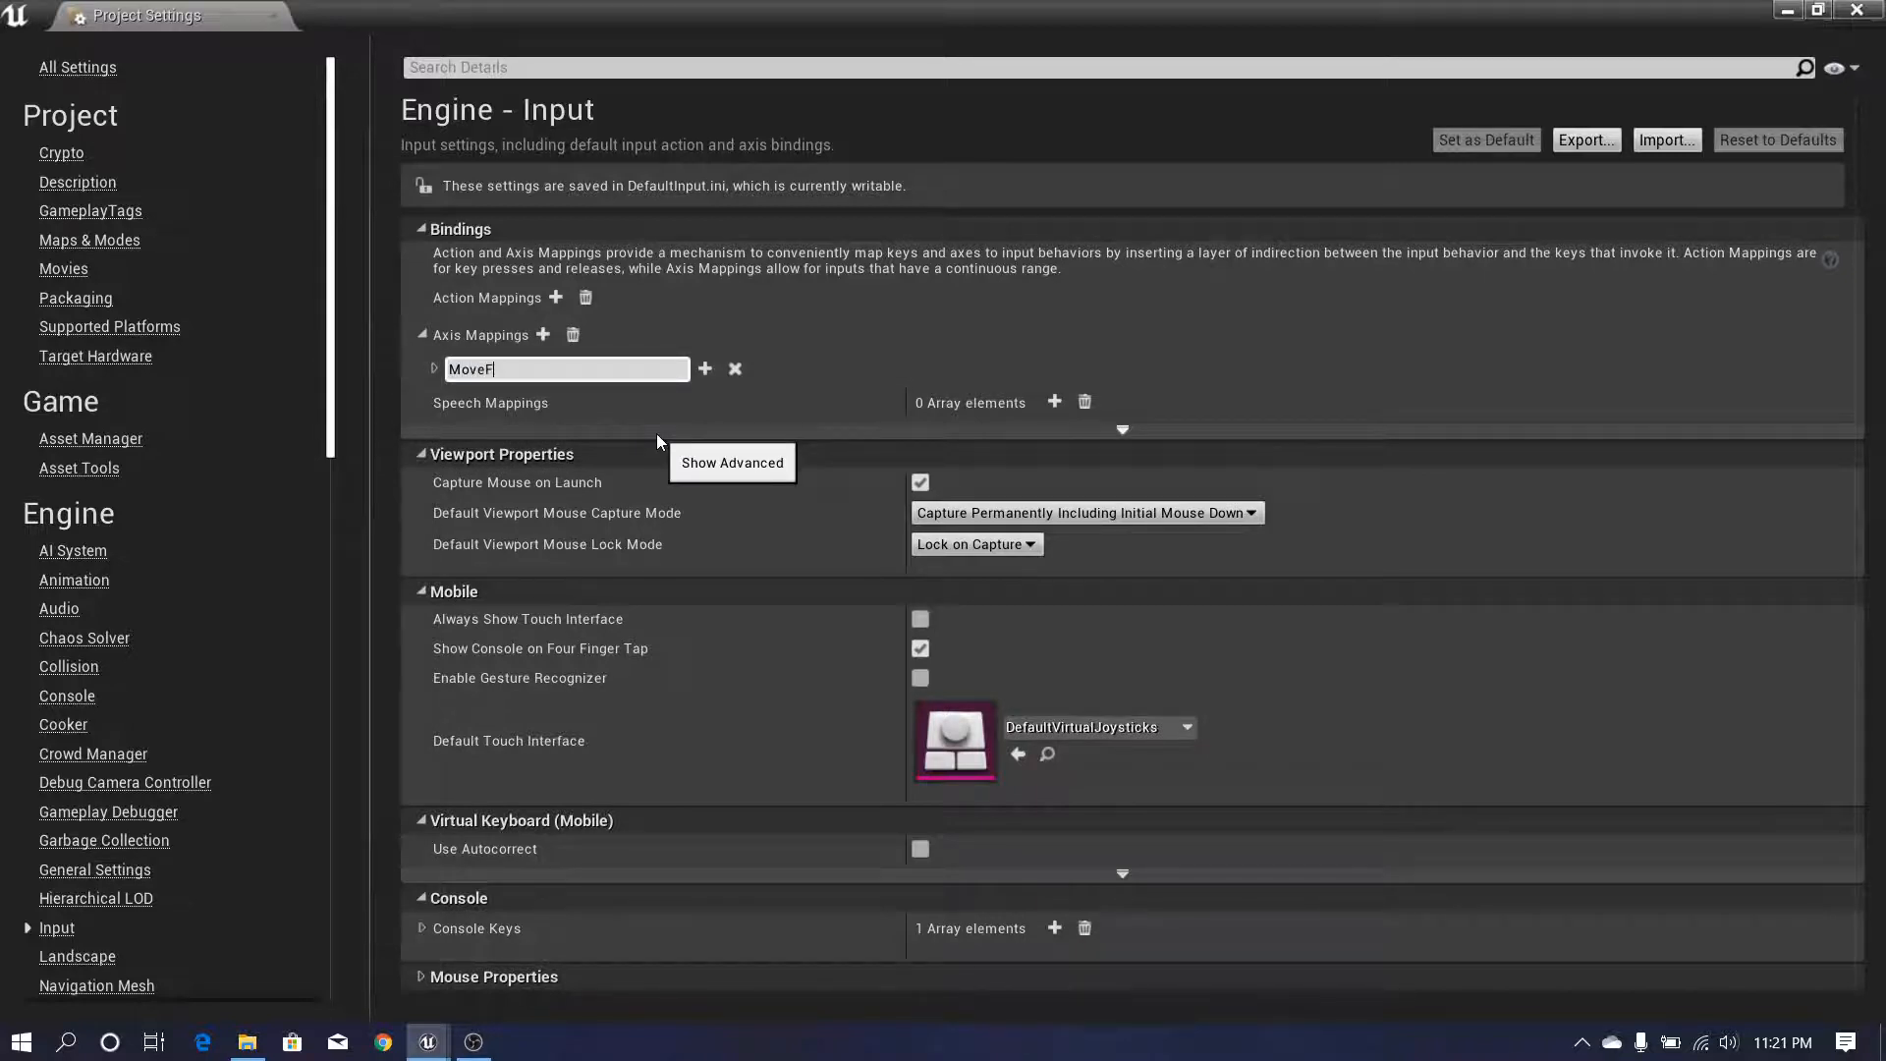
pyautogui.press('BackSpace')
pyautogui.write('Forward')
pyautogui.press('Return')
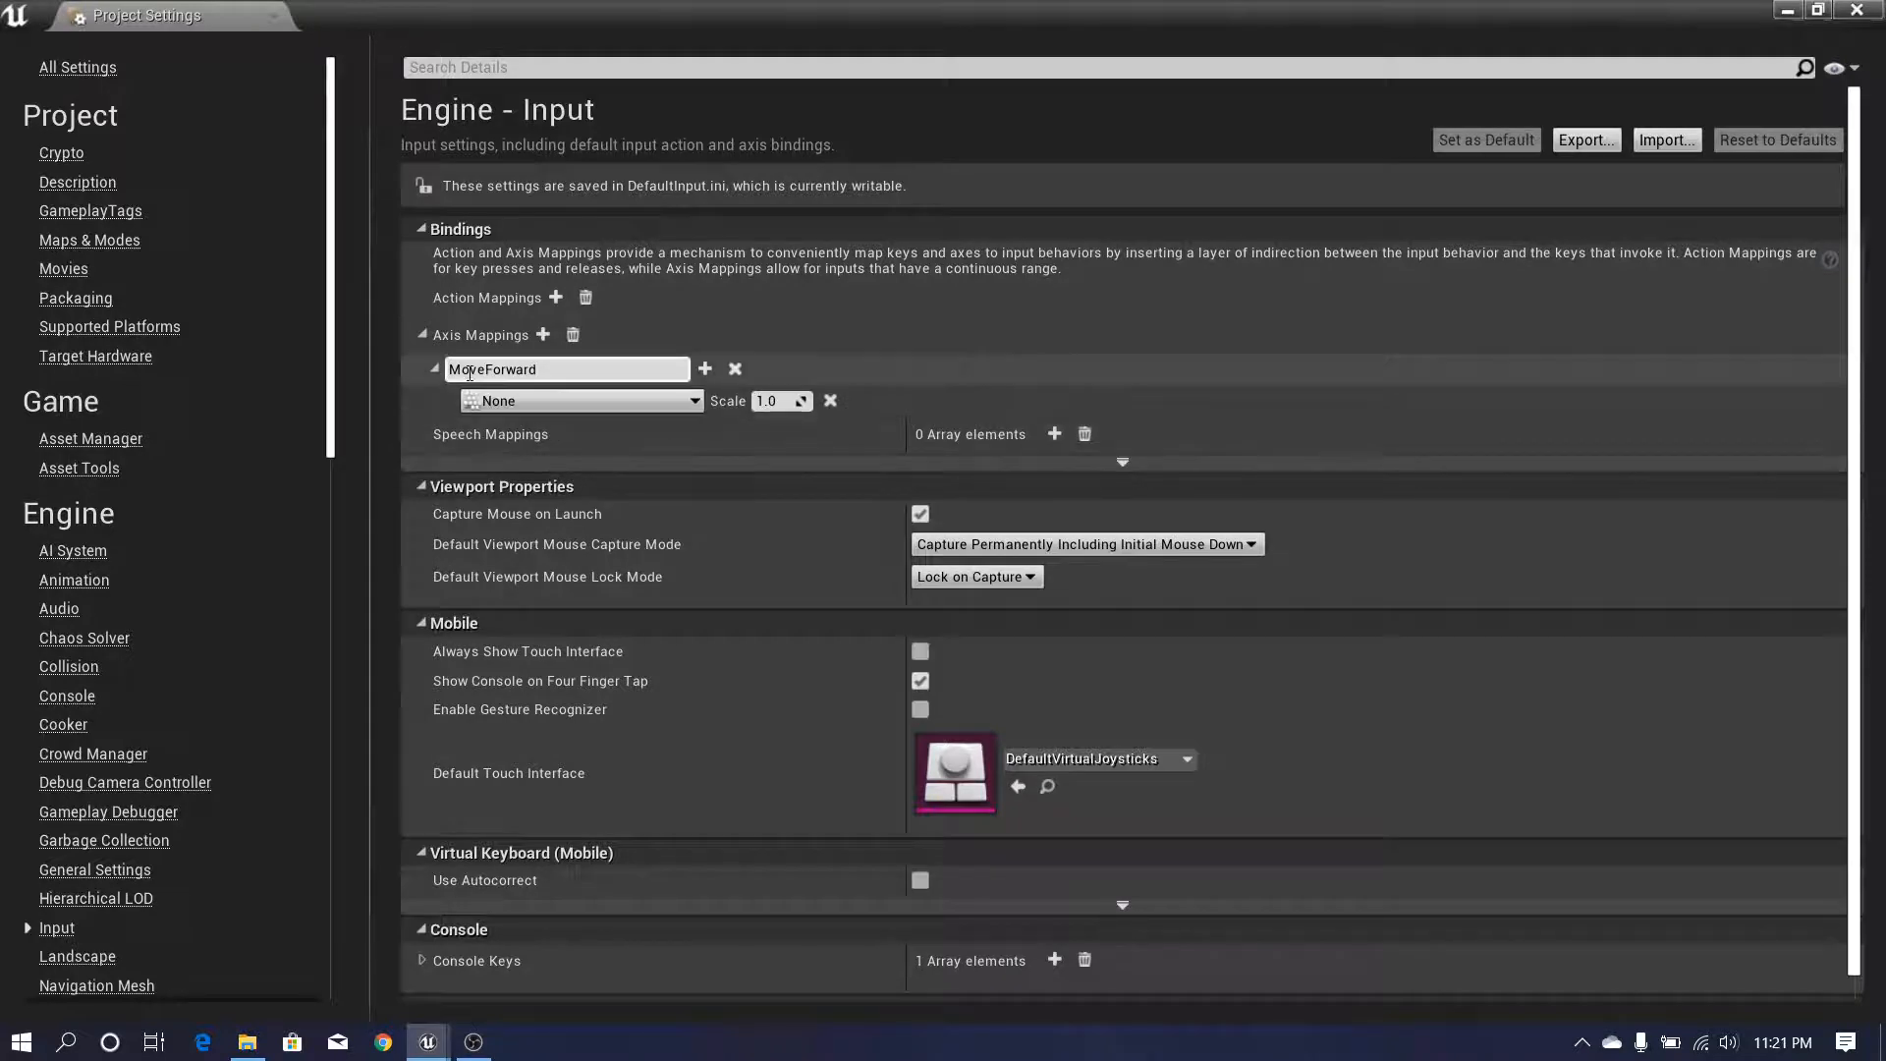
pyautogui.click(592, 405)
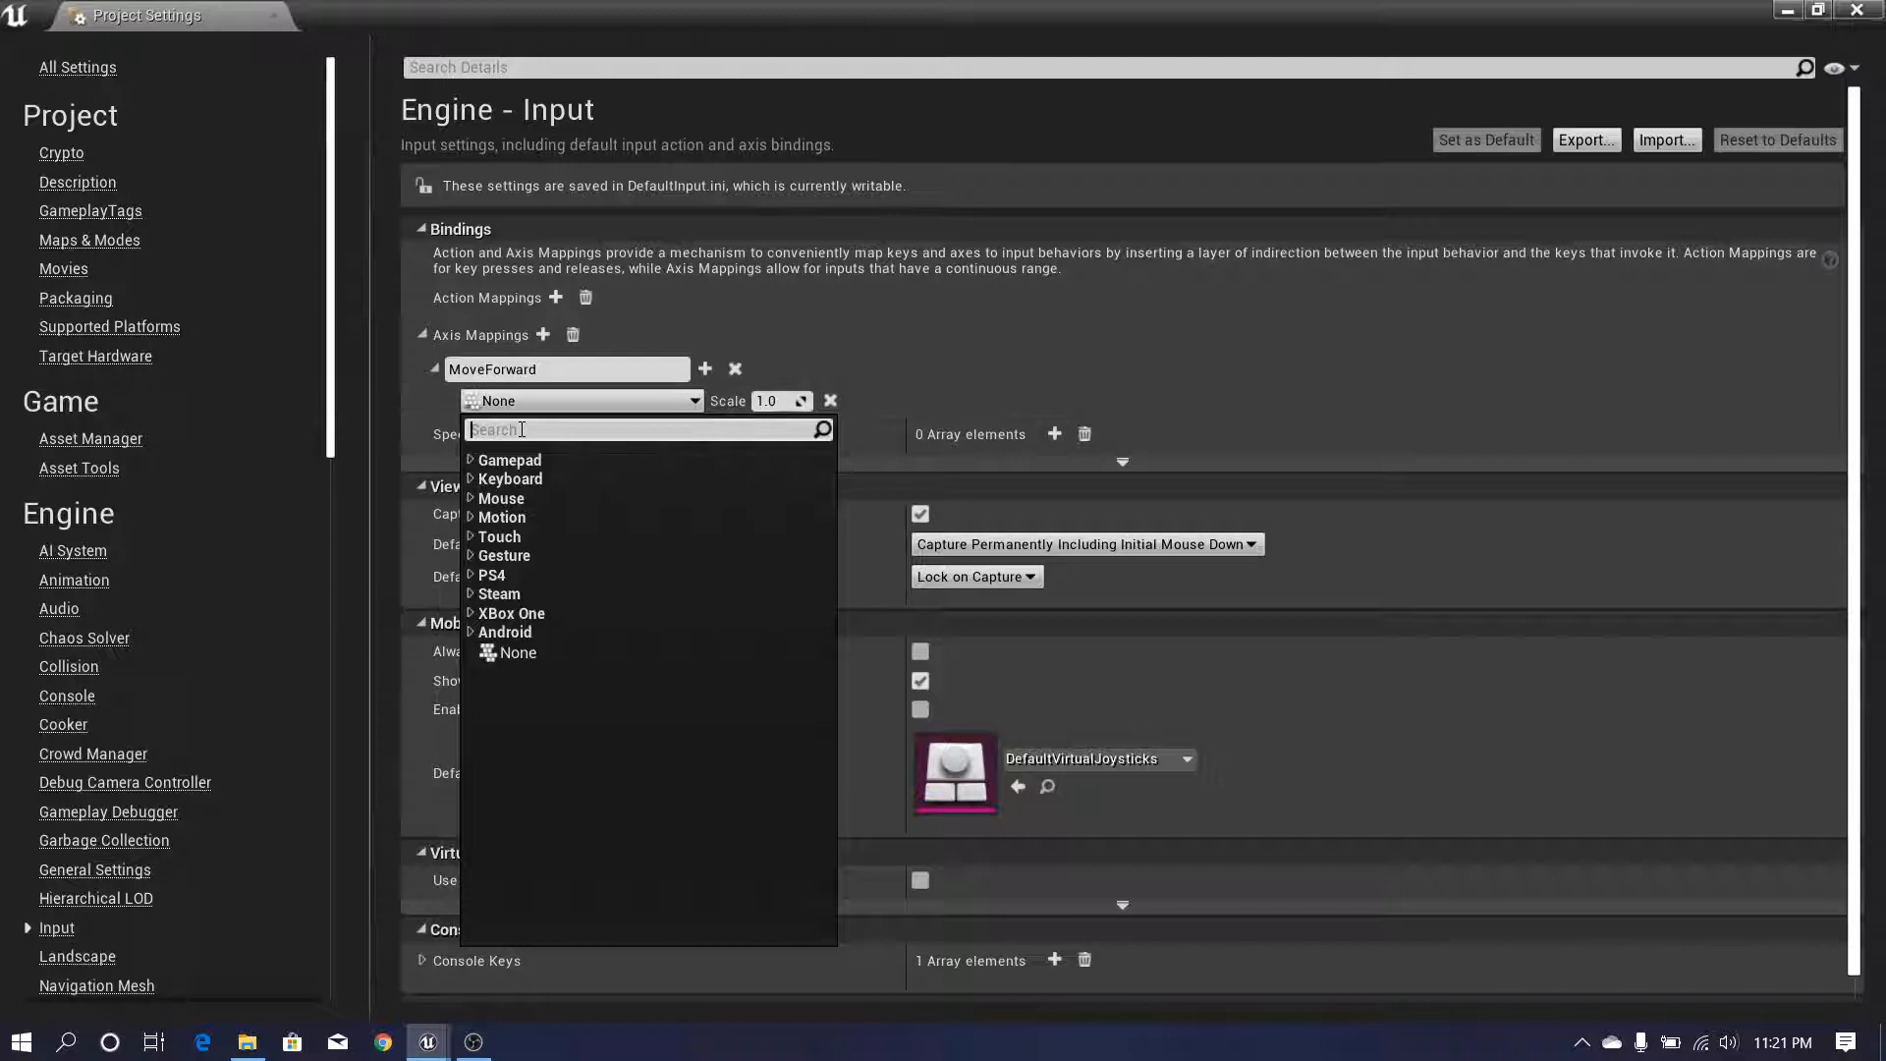
pyautogui.write('w')
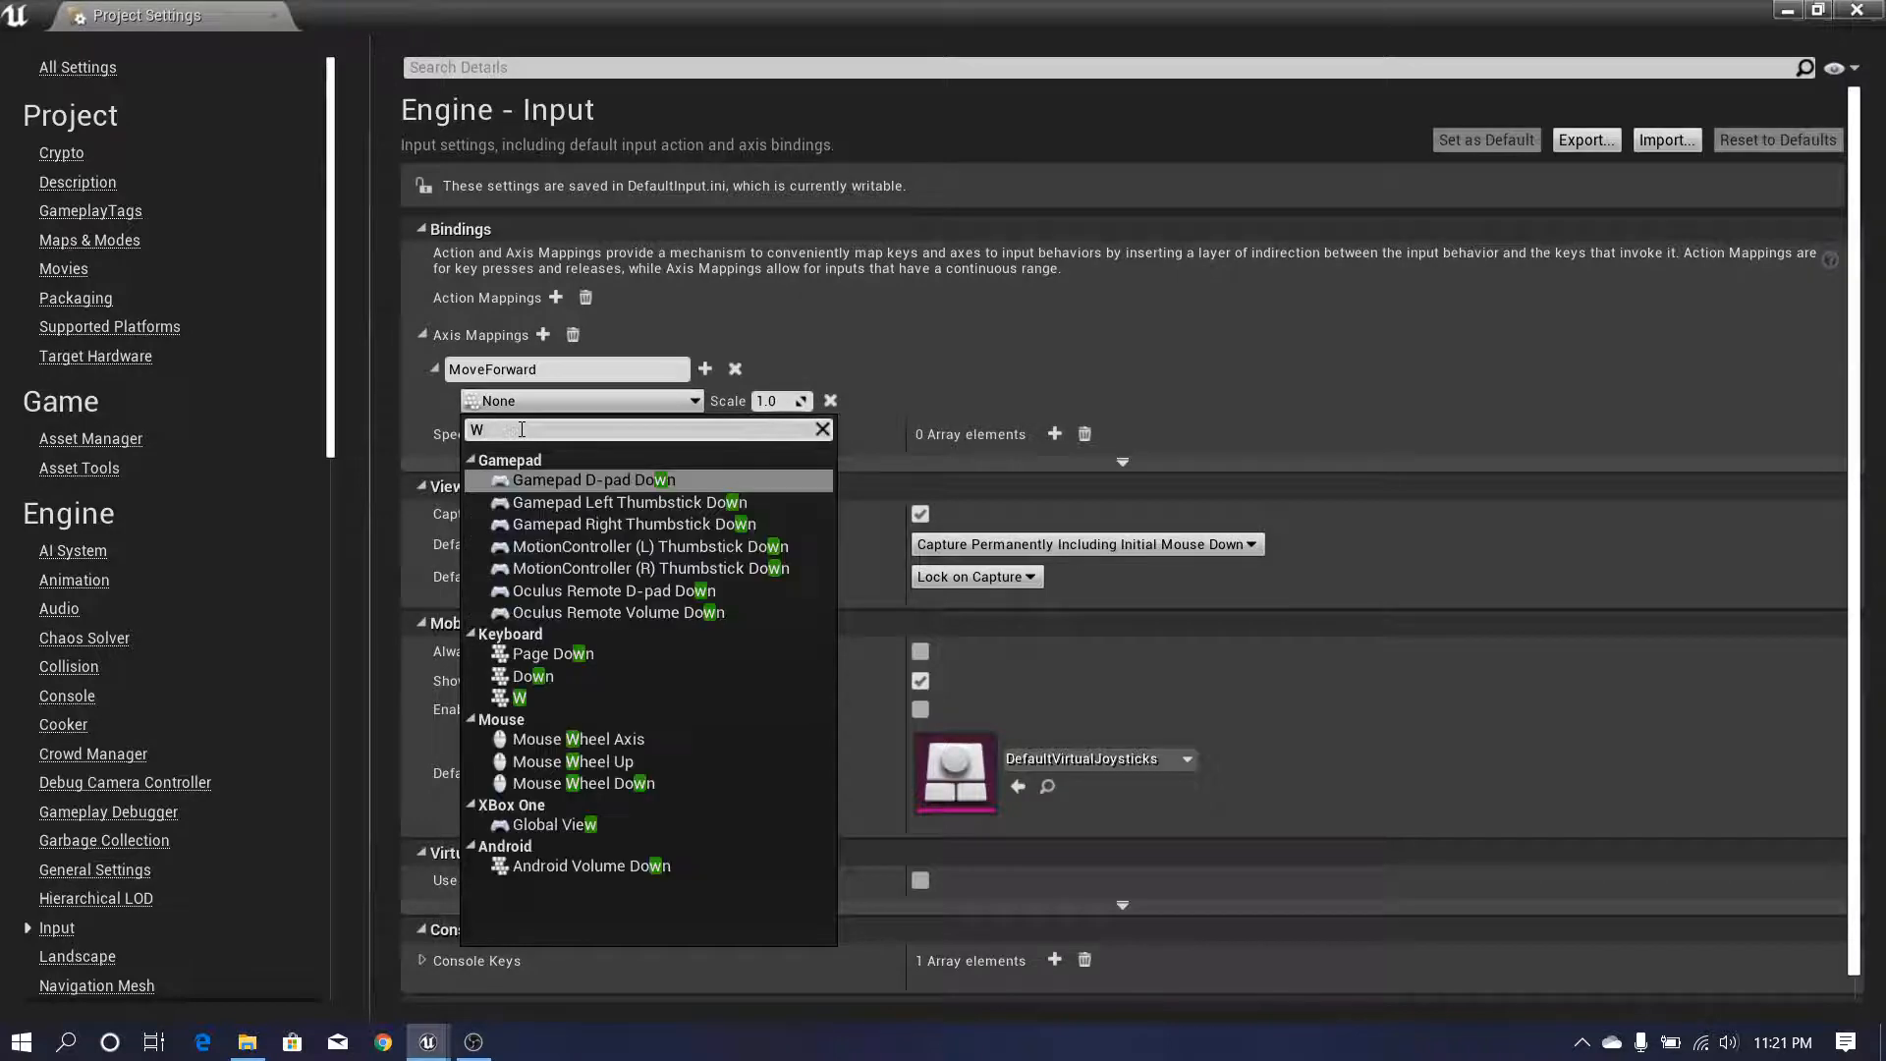
pyautogui.click(520, 682)
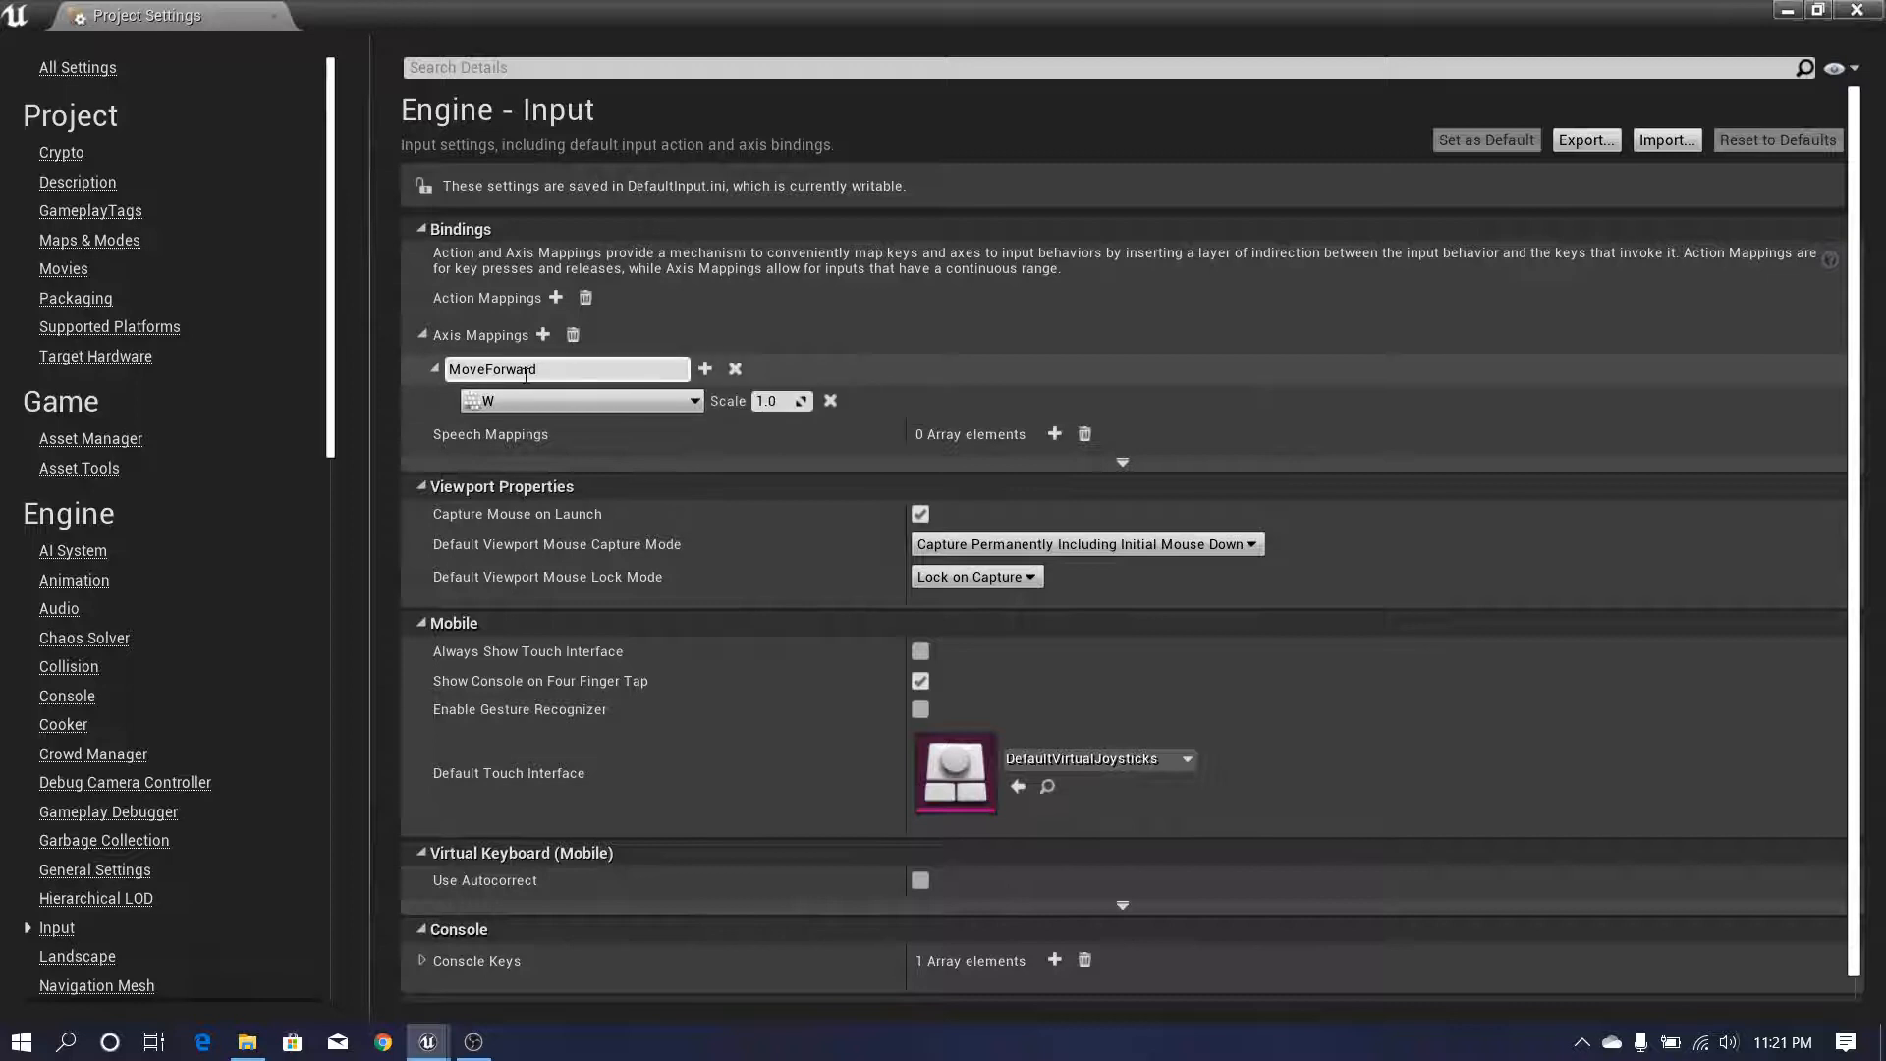
pyautogui.moveTo(536, 370); pyautogui.dragTo(474, 372)
pyautogui.click(550, 371)
pyautogui.moveTo(594, 367); pyautogui.dragTo(450, 368)
pyautogui.click(543, 370)
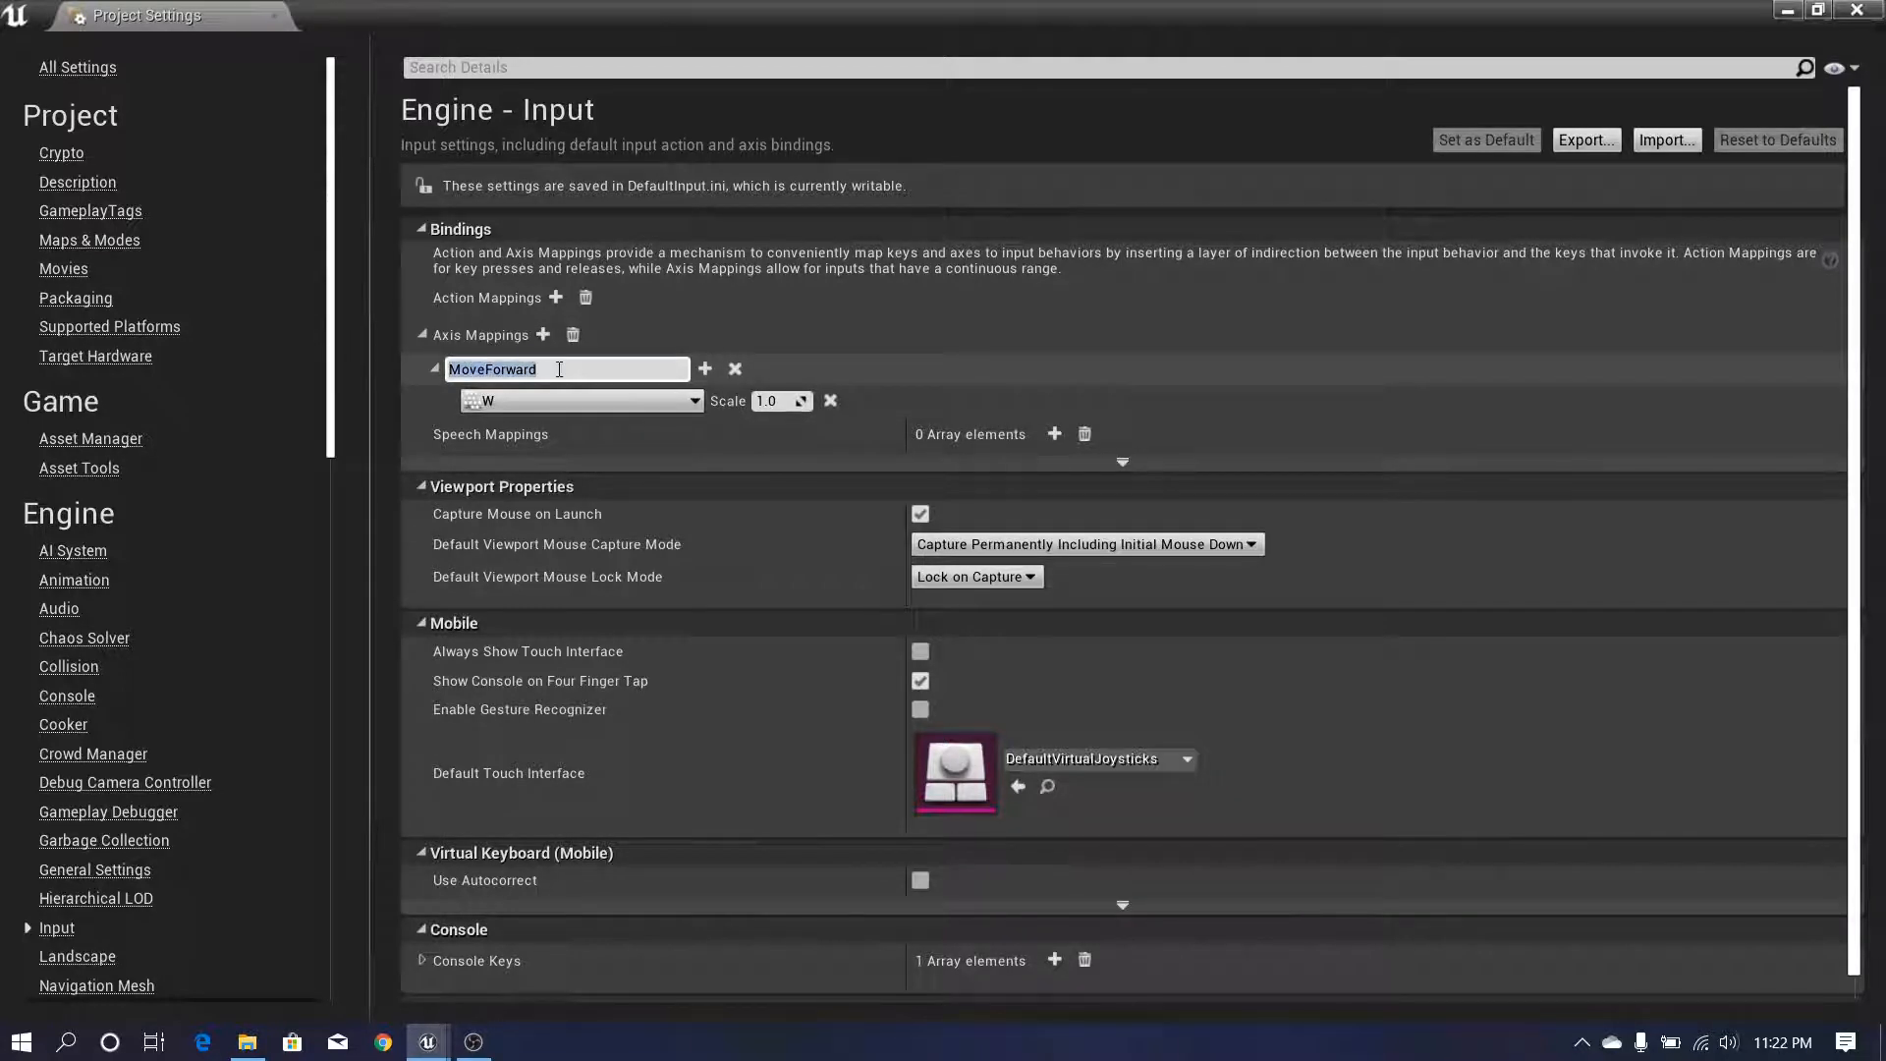
pyautogui.click(559, 369)
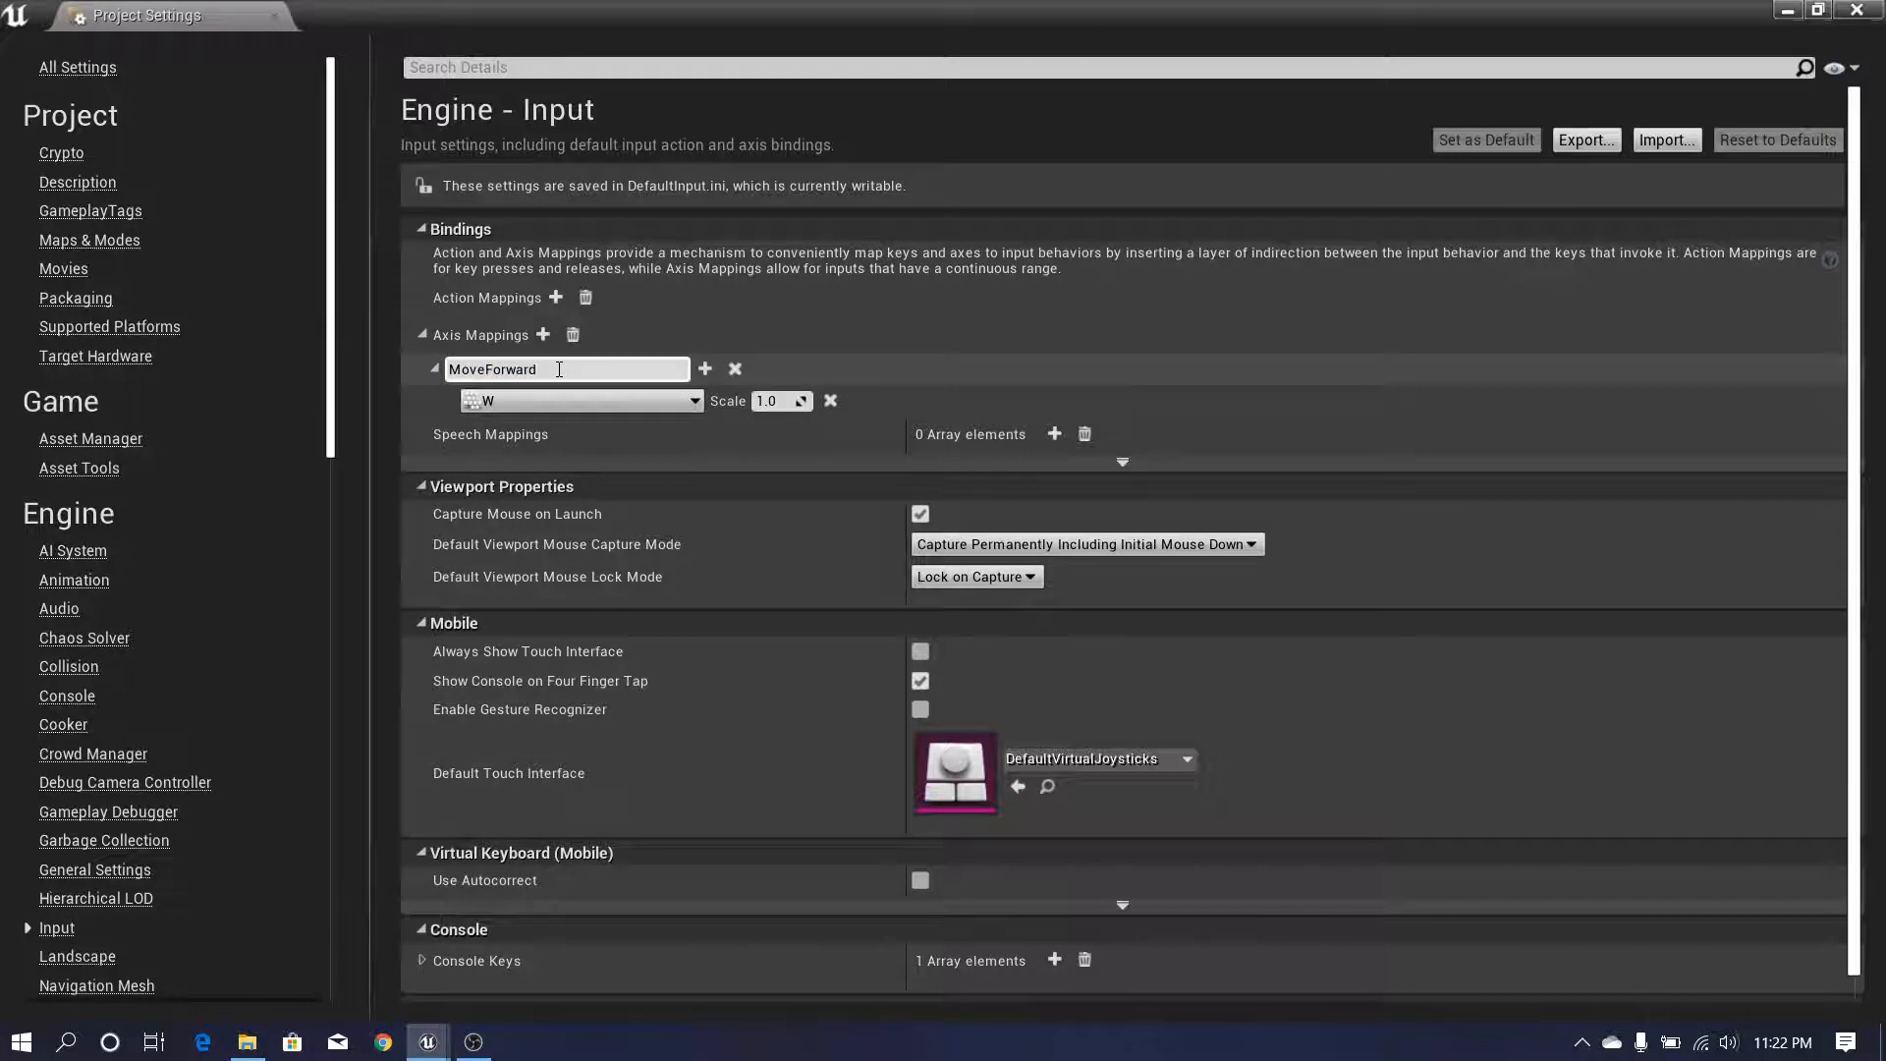
# - Add the S key to the MoveForward axis mapping with a scale of -1.0
pyautogui.click(704, 372)
pyautogui.click(548, 438)
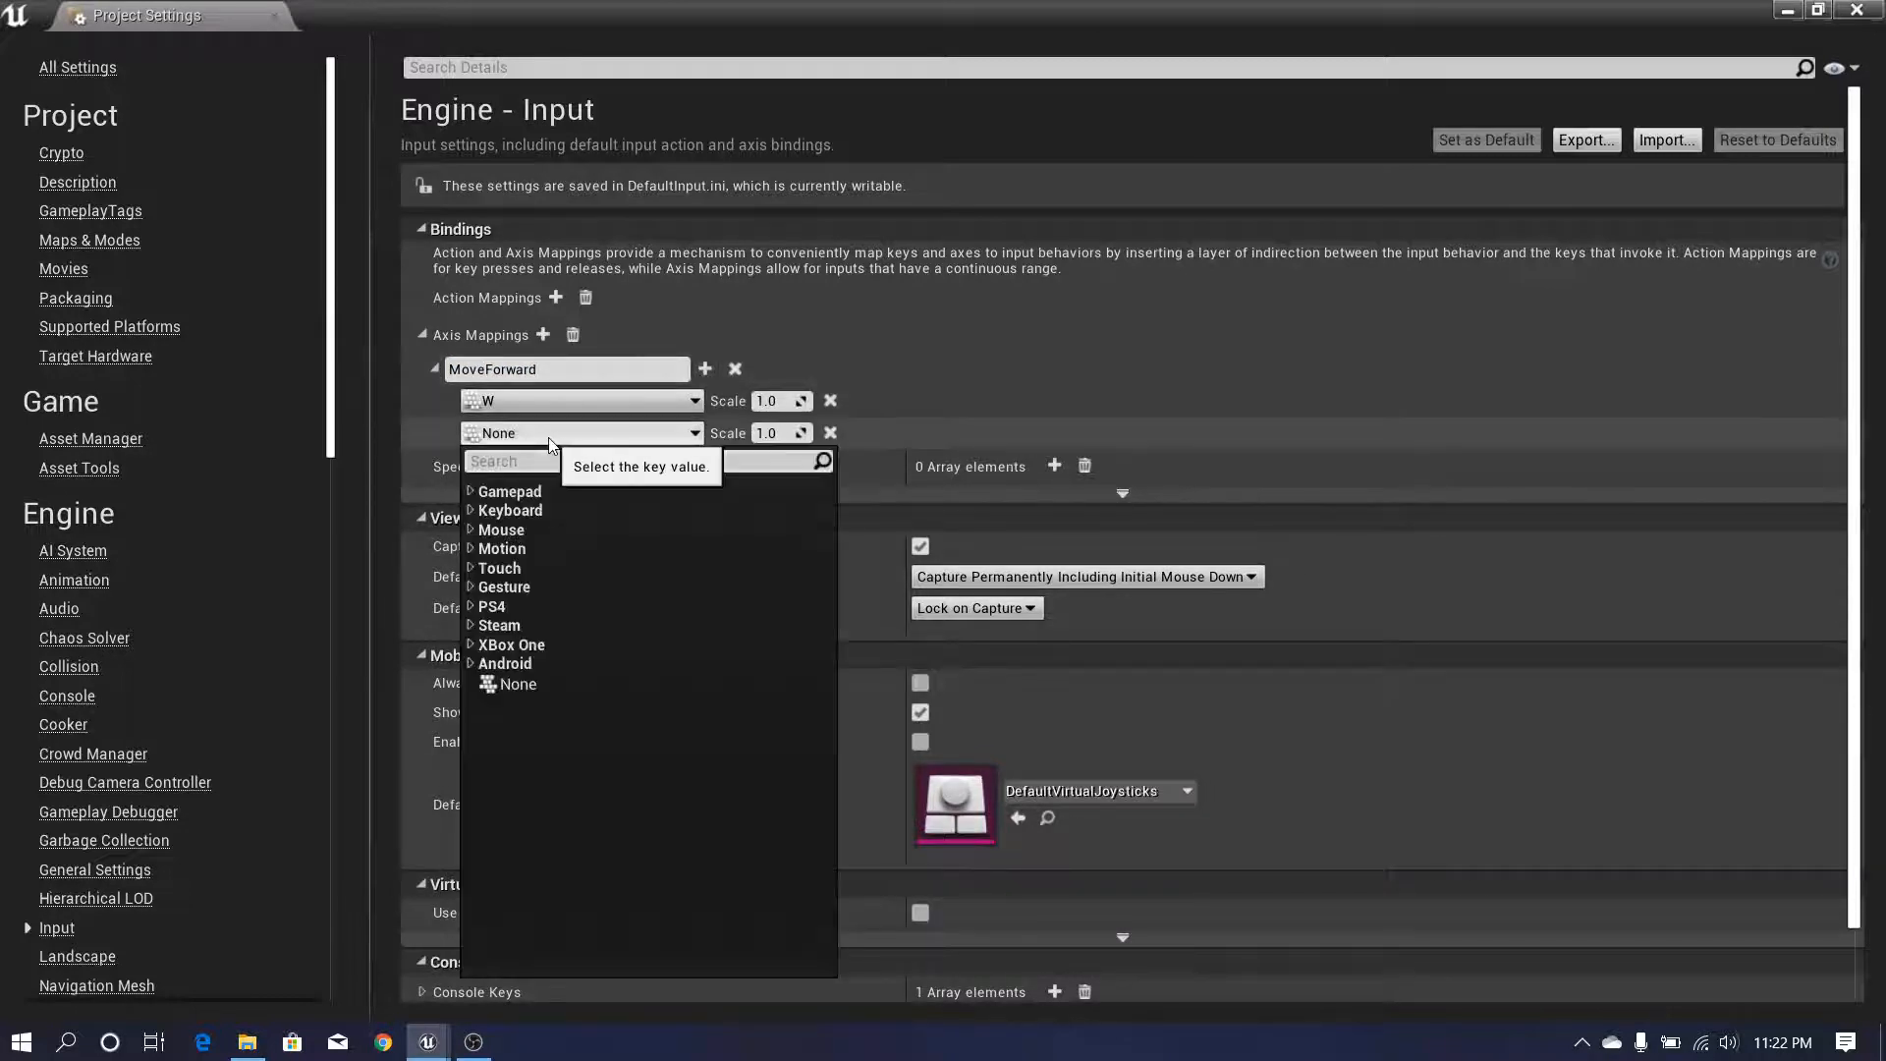
pyautogui.write('S')
pyautogui.scroll(-15, 566, 638)
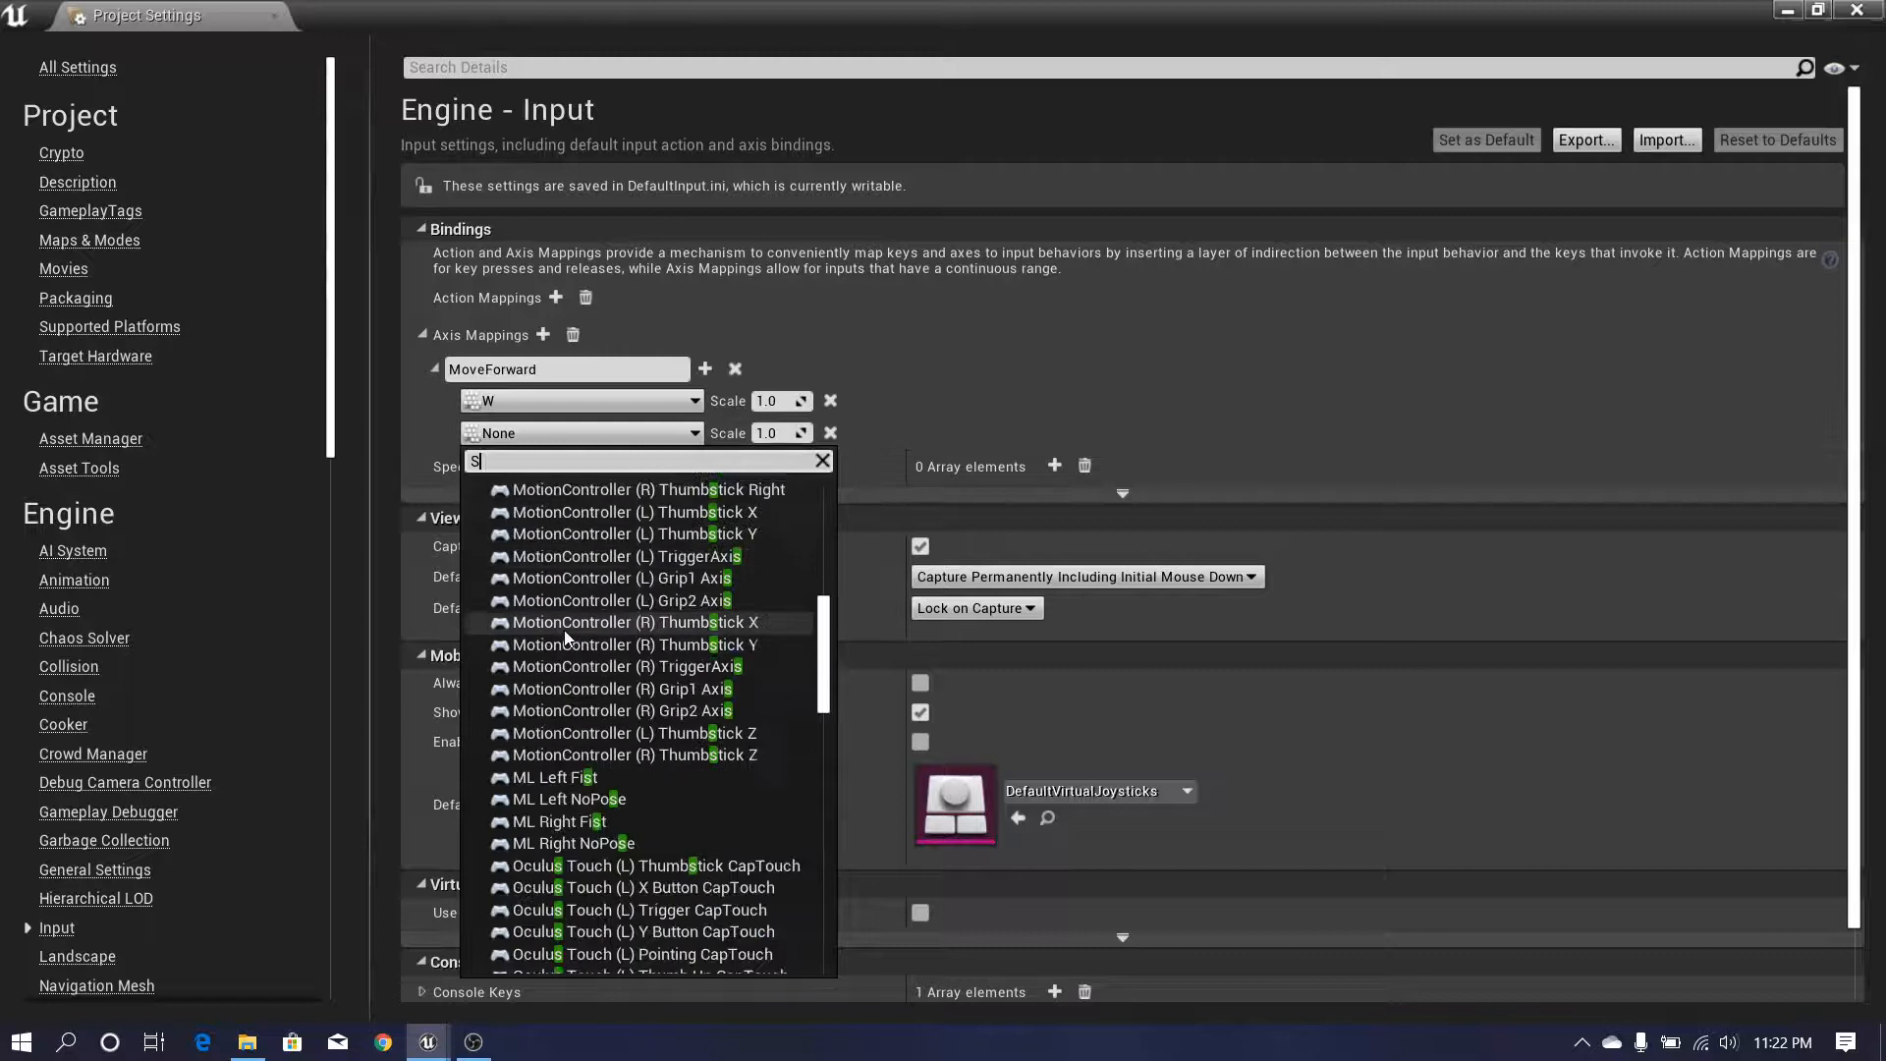
pyautogui.scroll(-10, 566, 639)
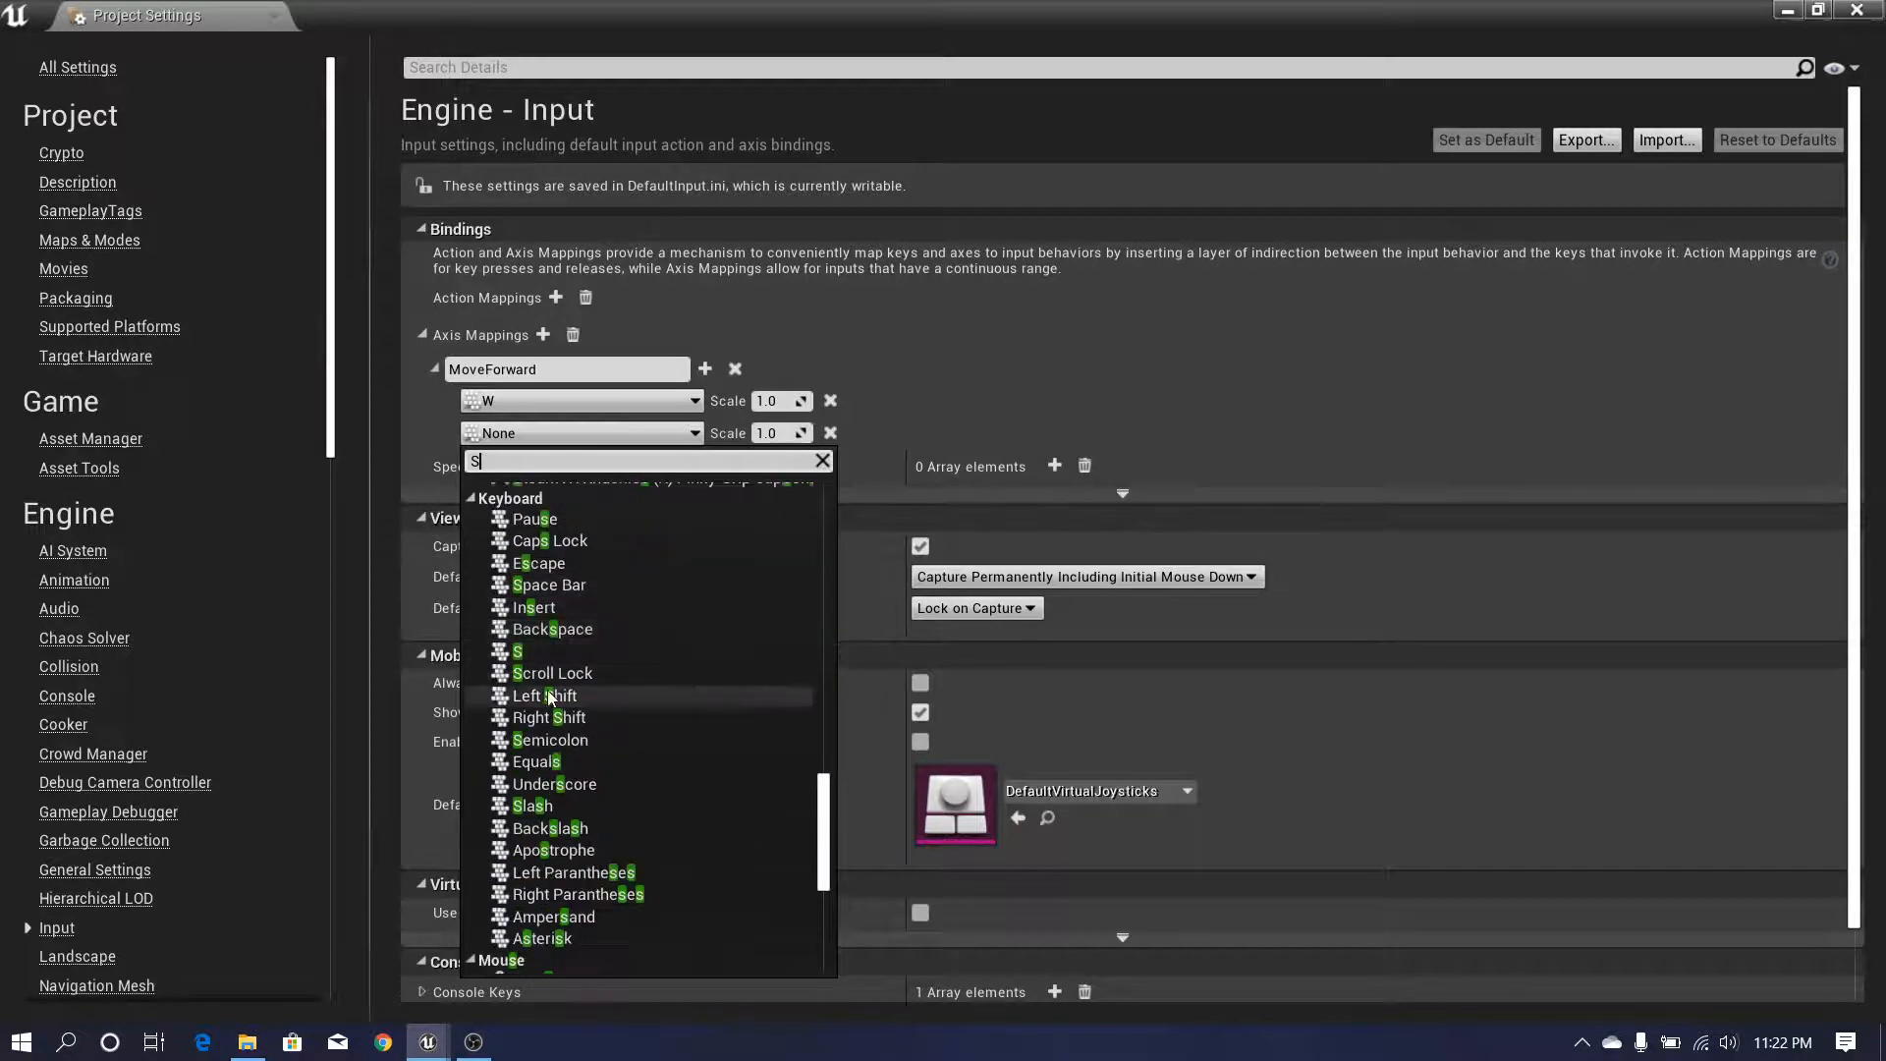
pyautogui.click(515, 654)
pyautogui.click(772, 433)
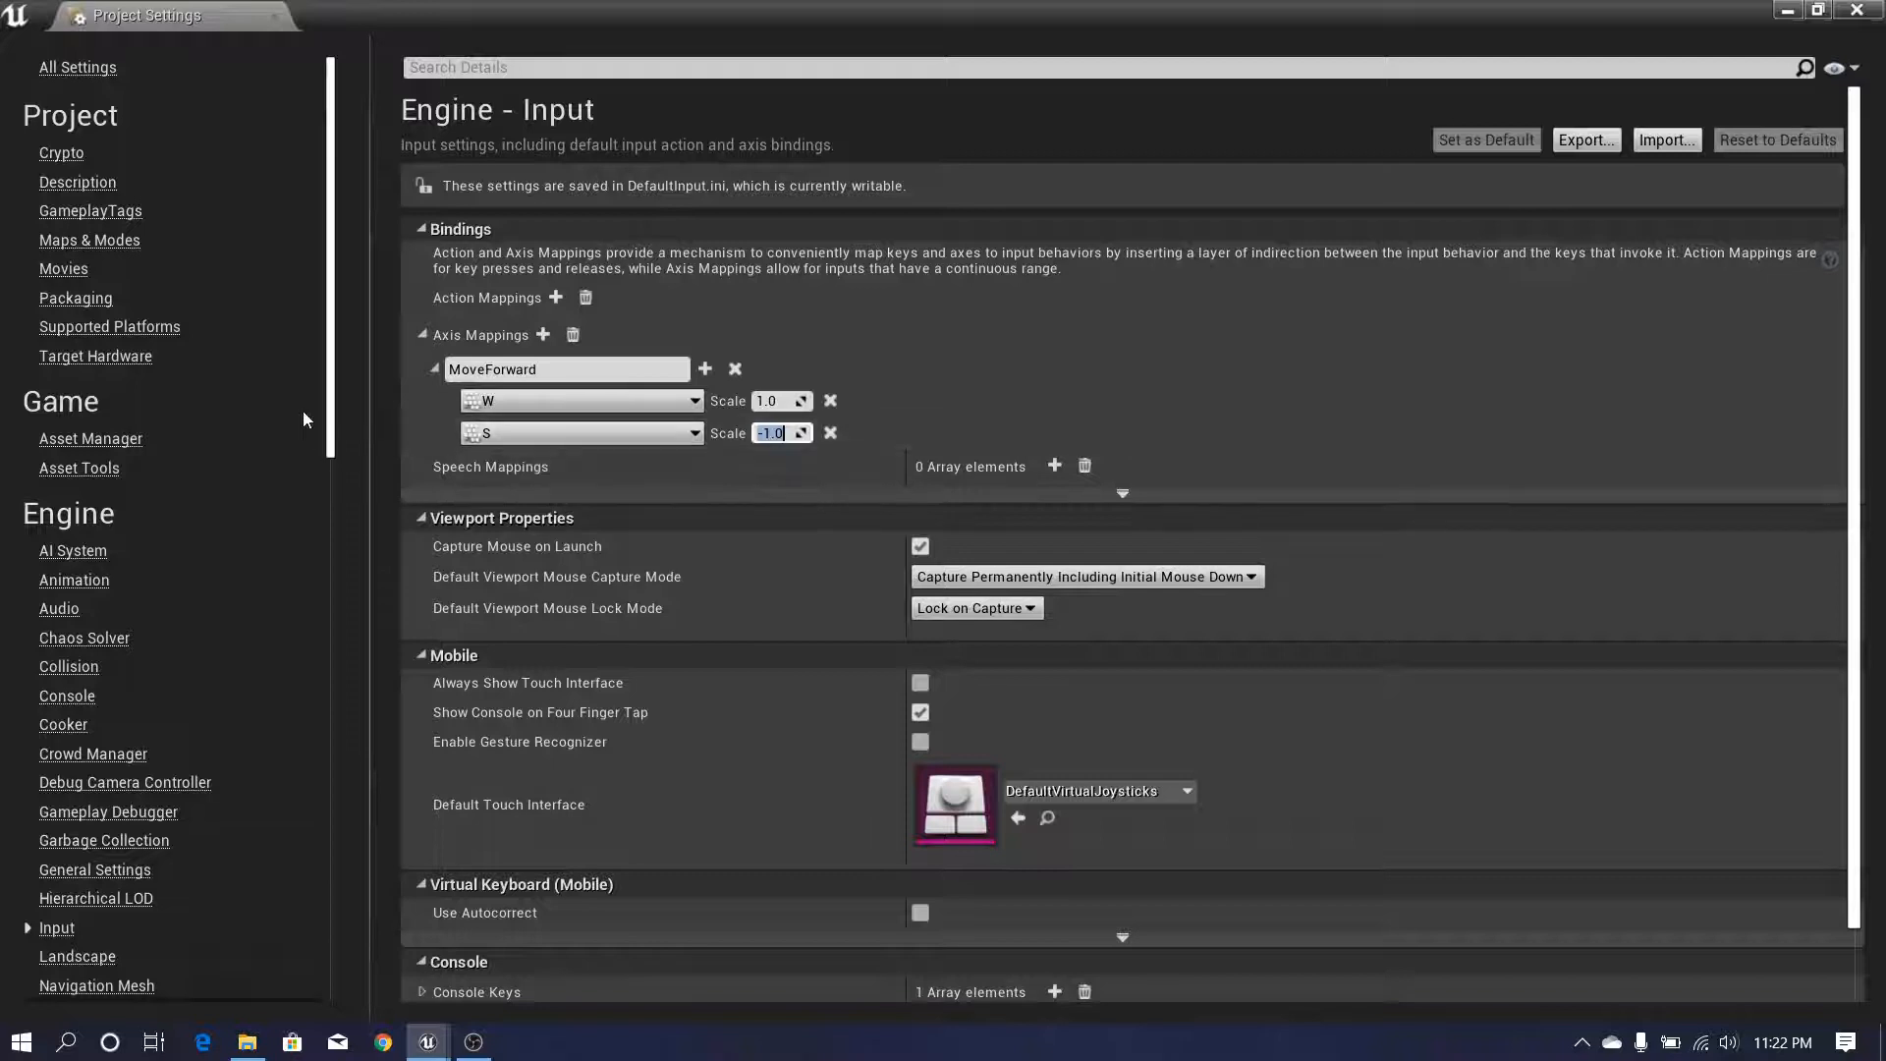
# - Add a second axis mapping named MoveRight and bind it to the D key
pyautogui.click(543, 335)
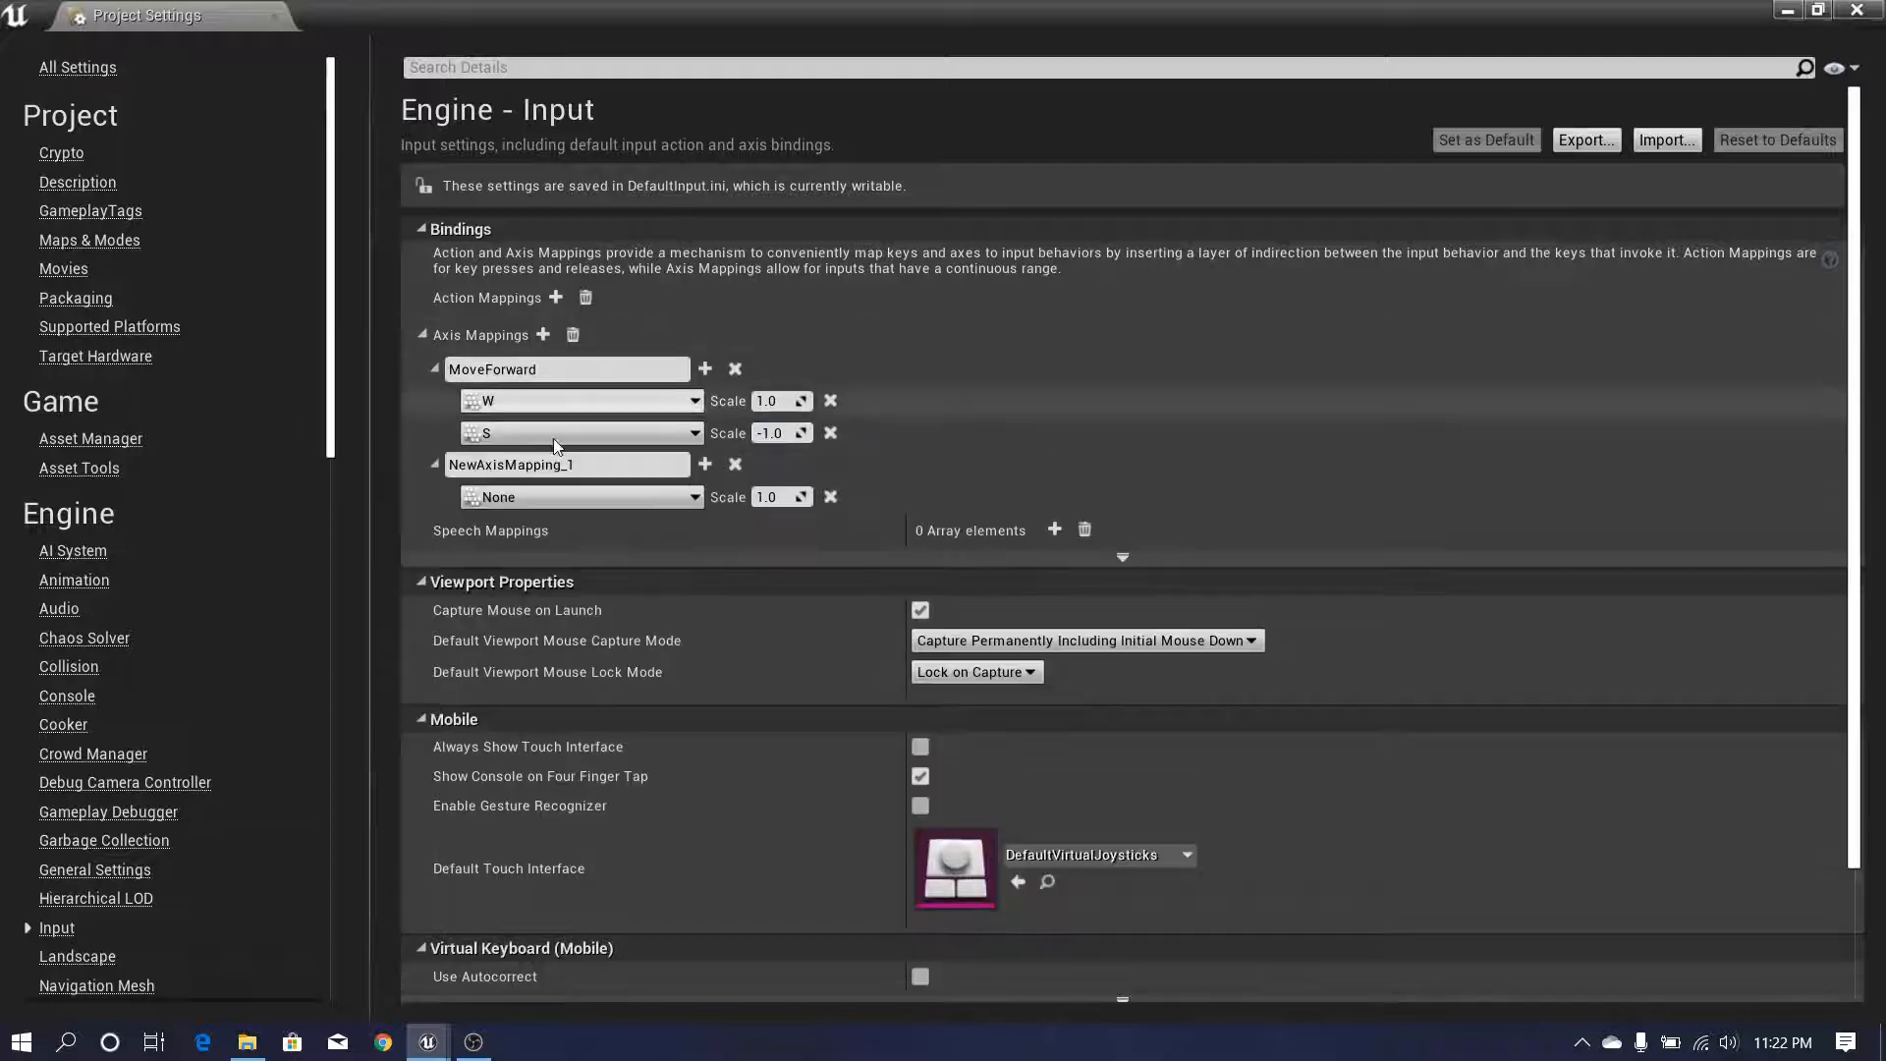
pyautogui.write('Mo')
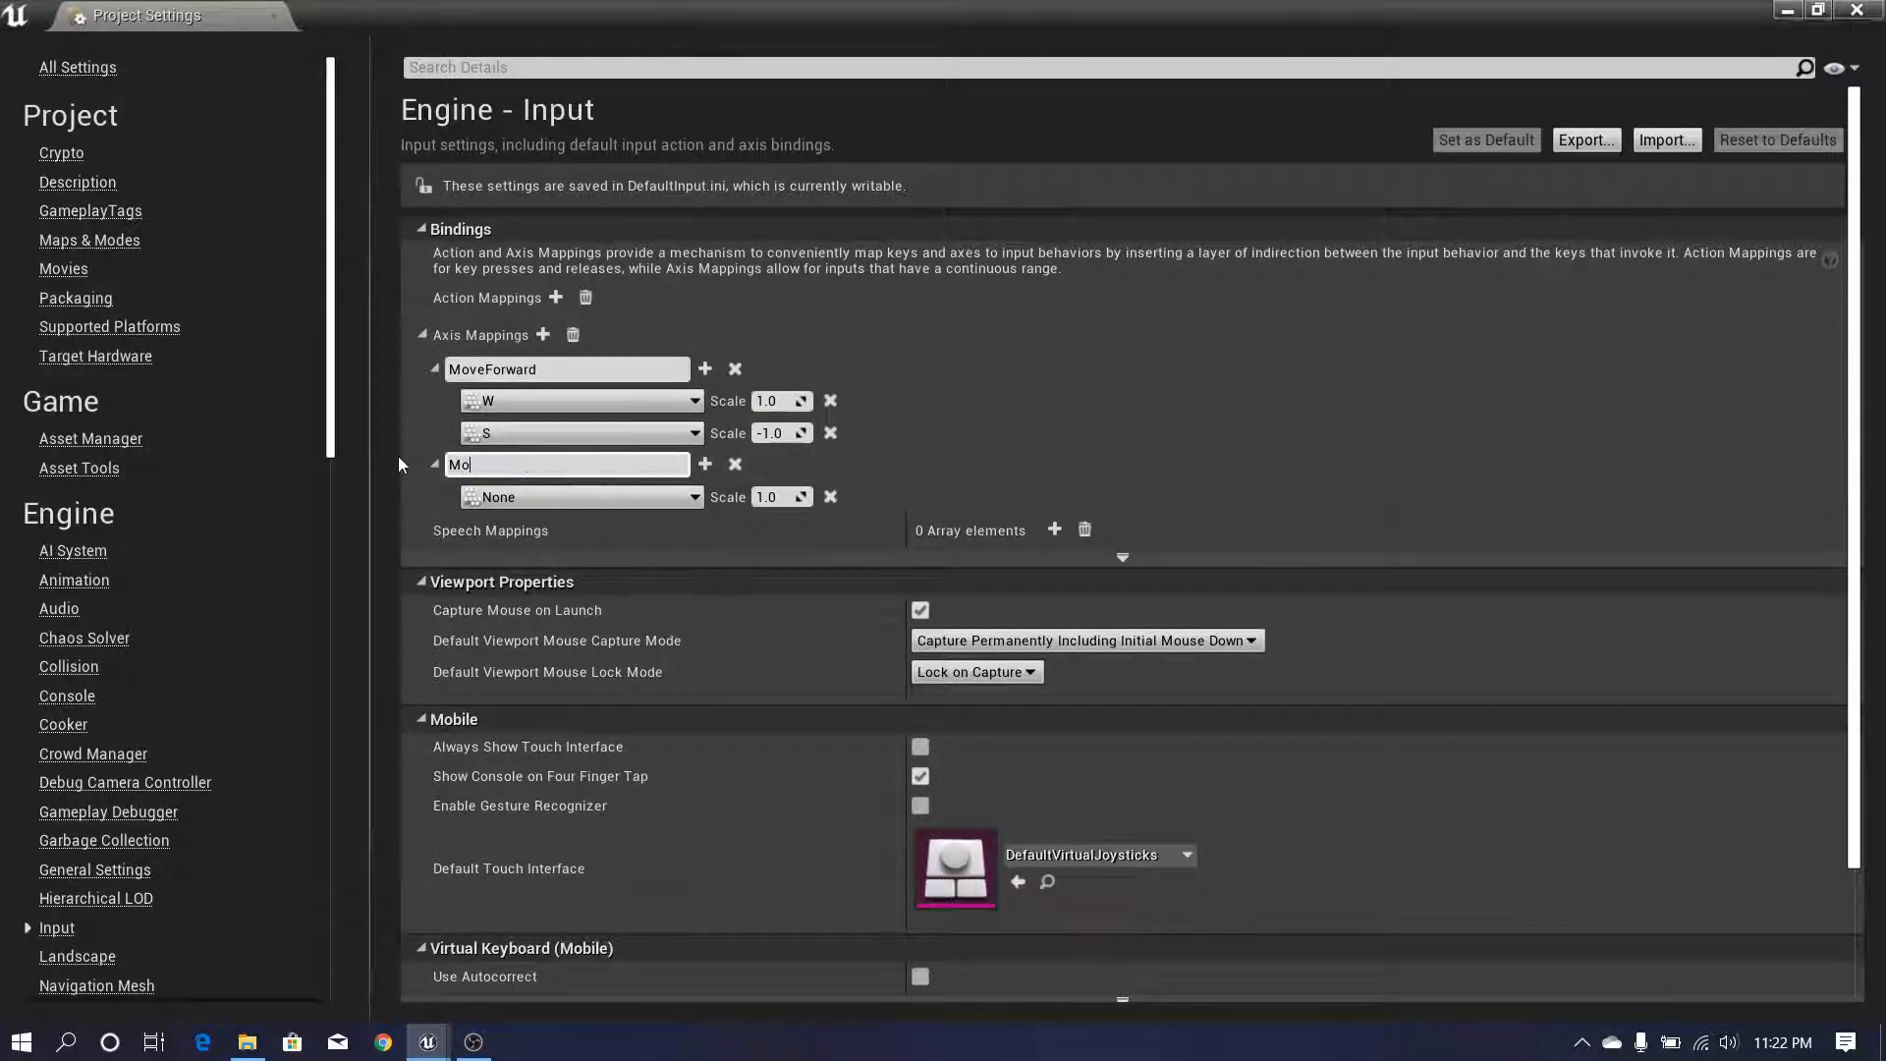
pyautogui.write('veRight')
pyautogui.press('Return')
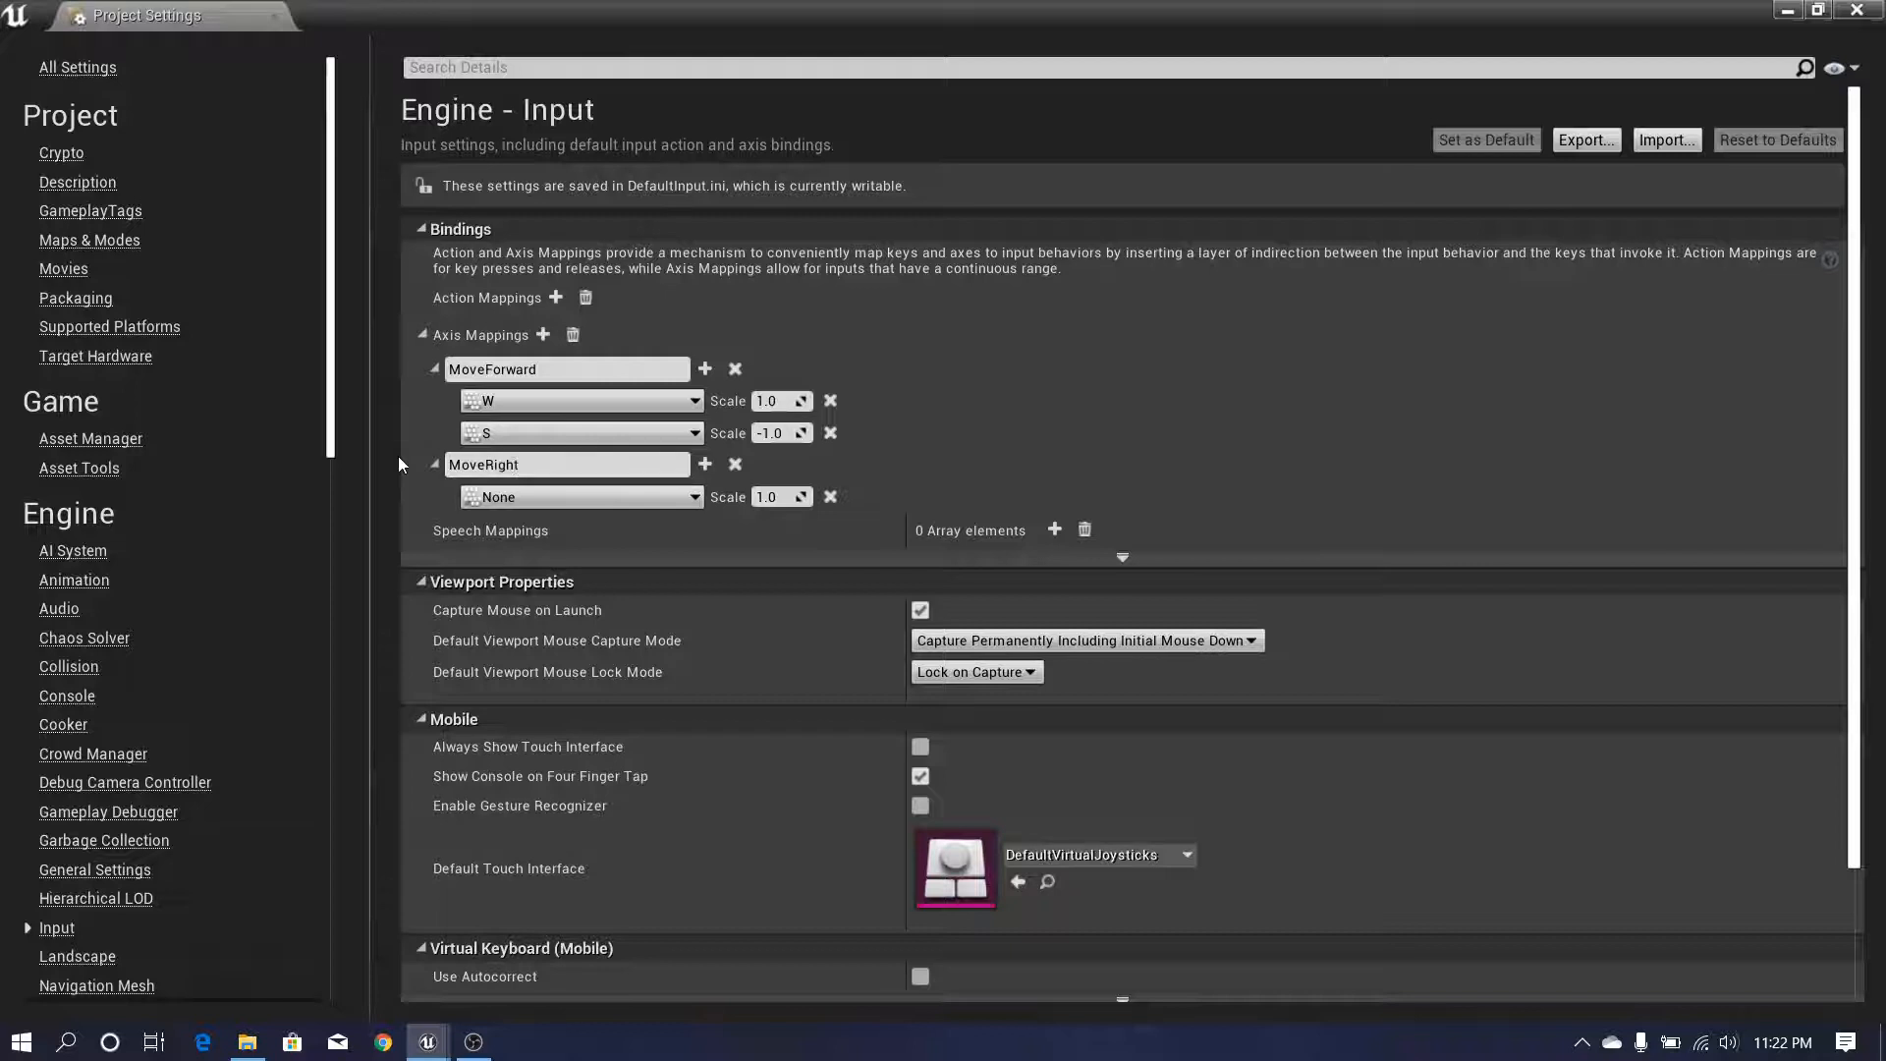
pyautogui.click(501, 498)
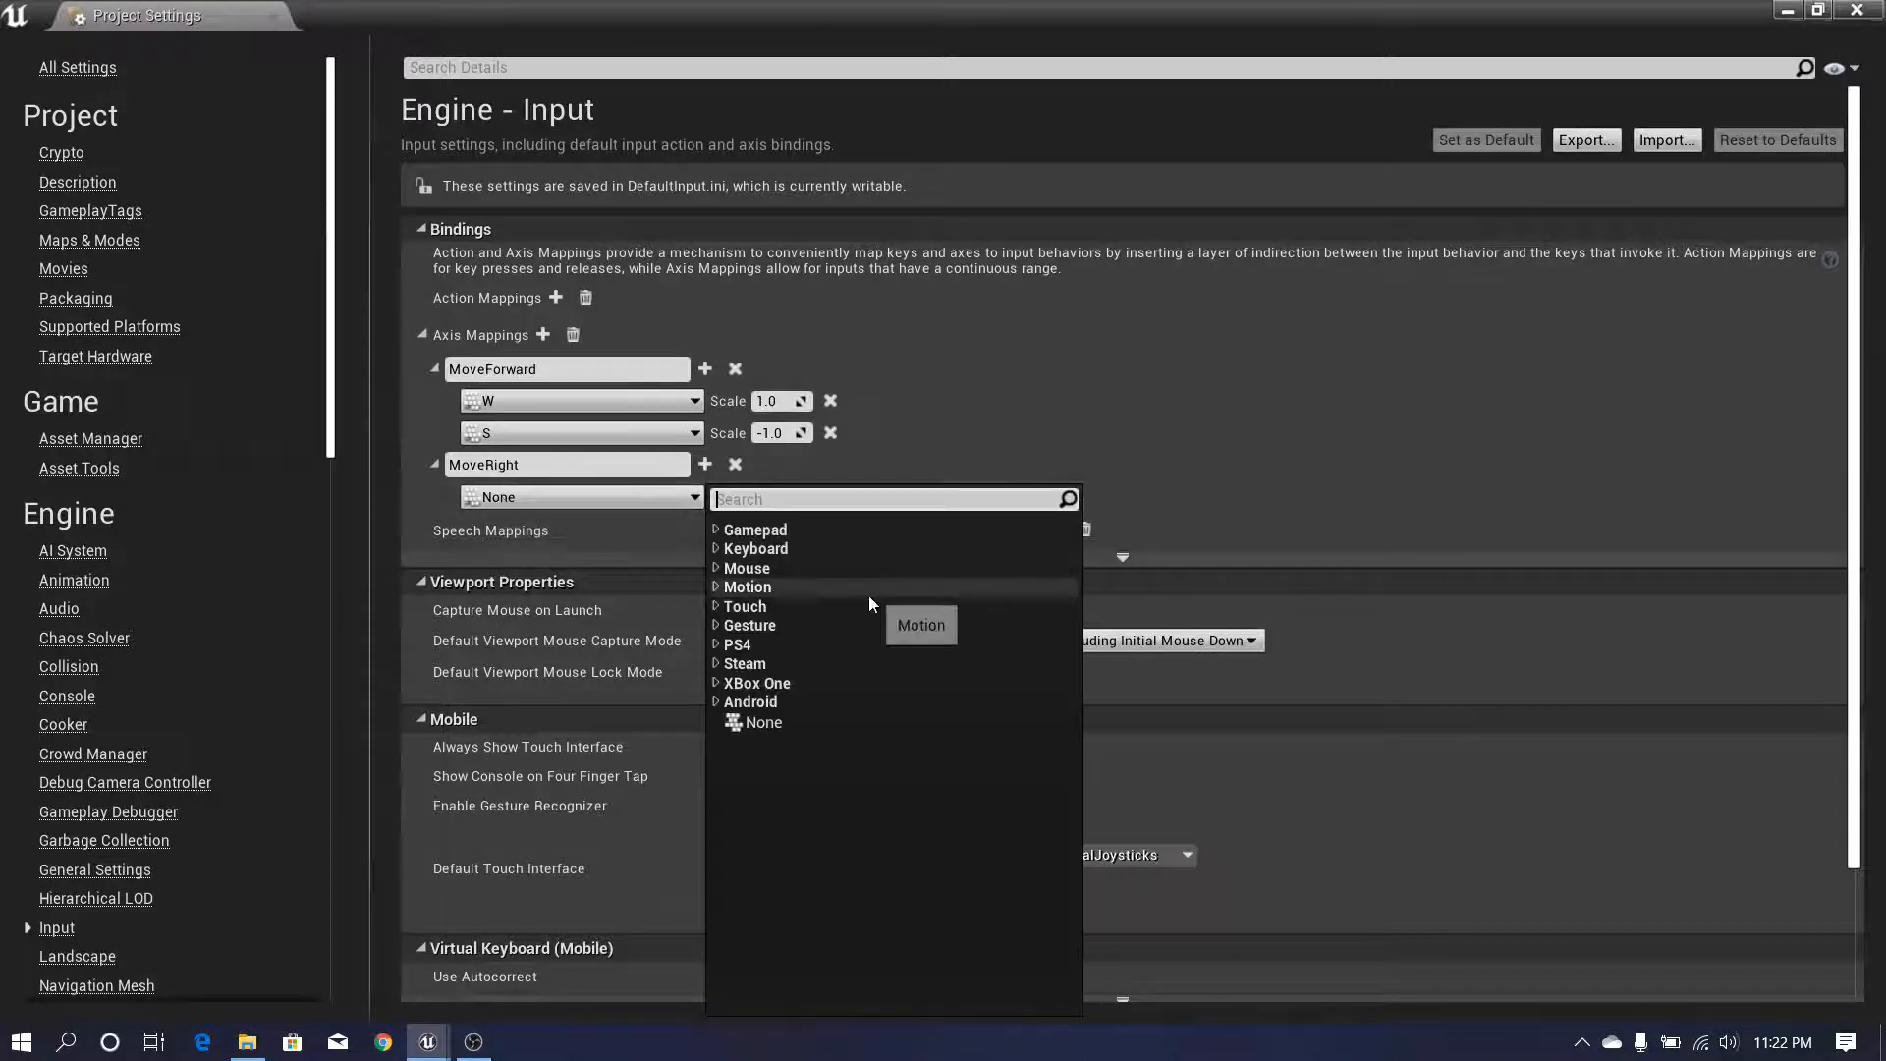
pyautogui.write('D')
pyautogui.scroll(-10, 820, 722)
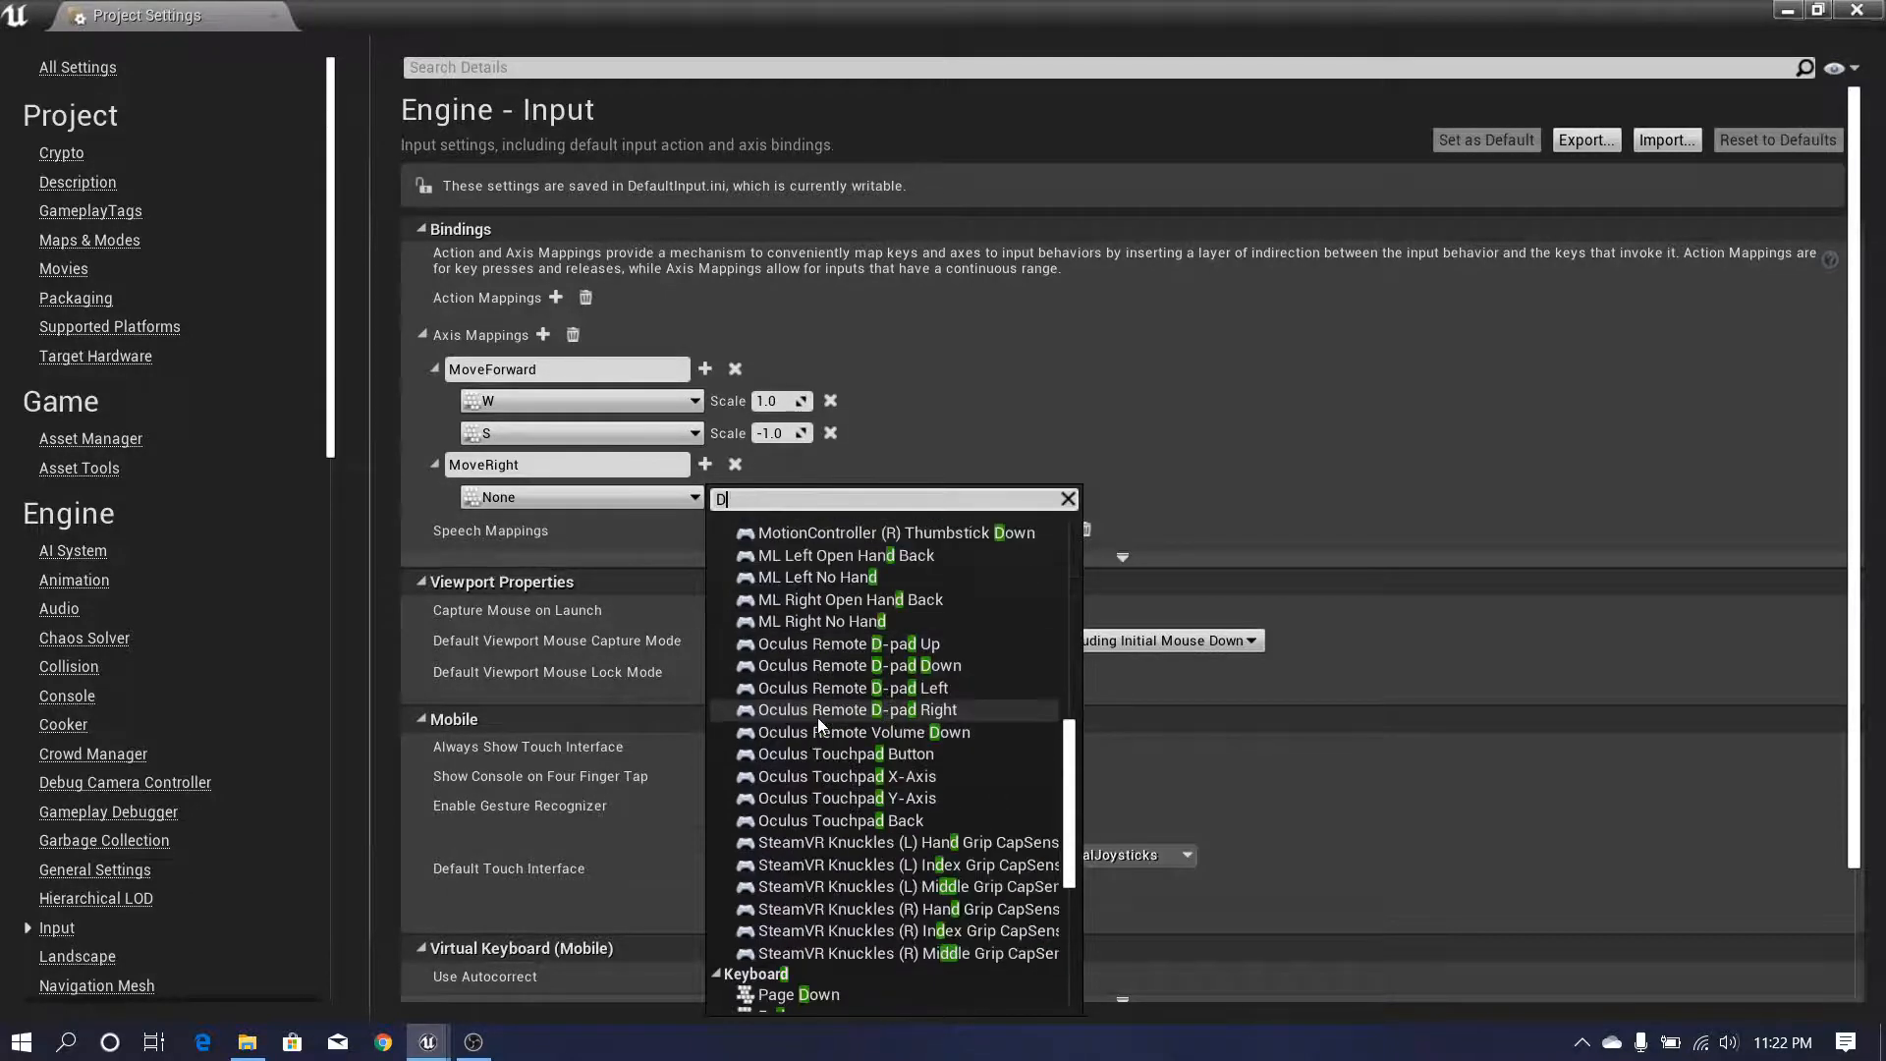
pyautogui.click(771, 634)
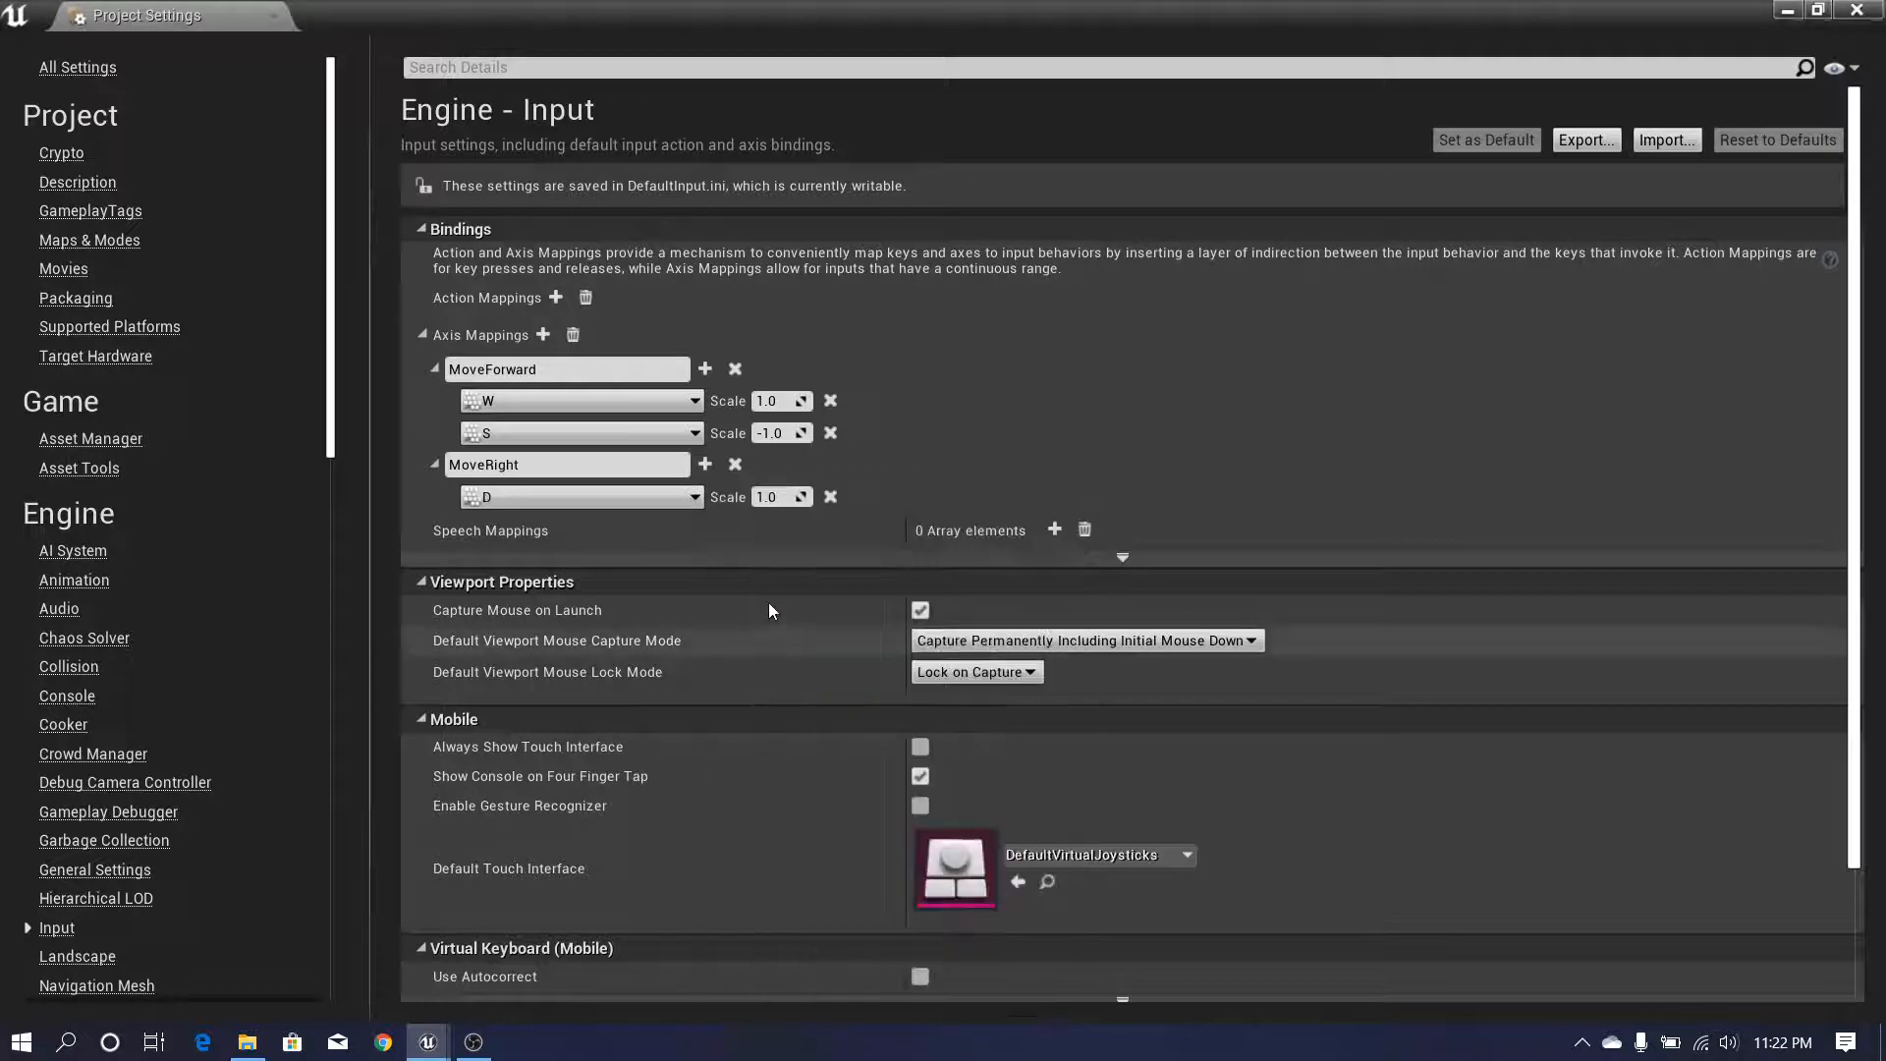
# - Add the A key to the MoveRight axis mapping with a scale of -1.0
pyautogui.click(704, 464)
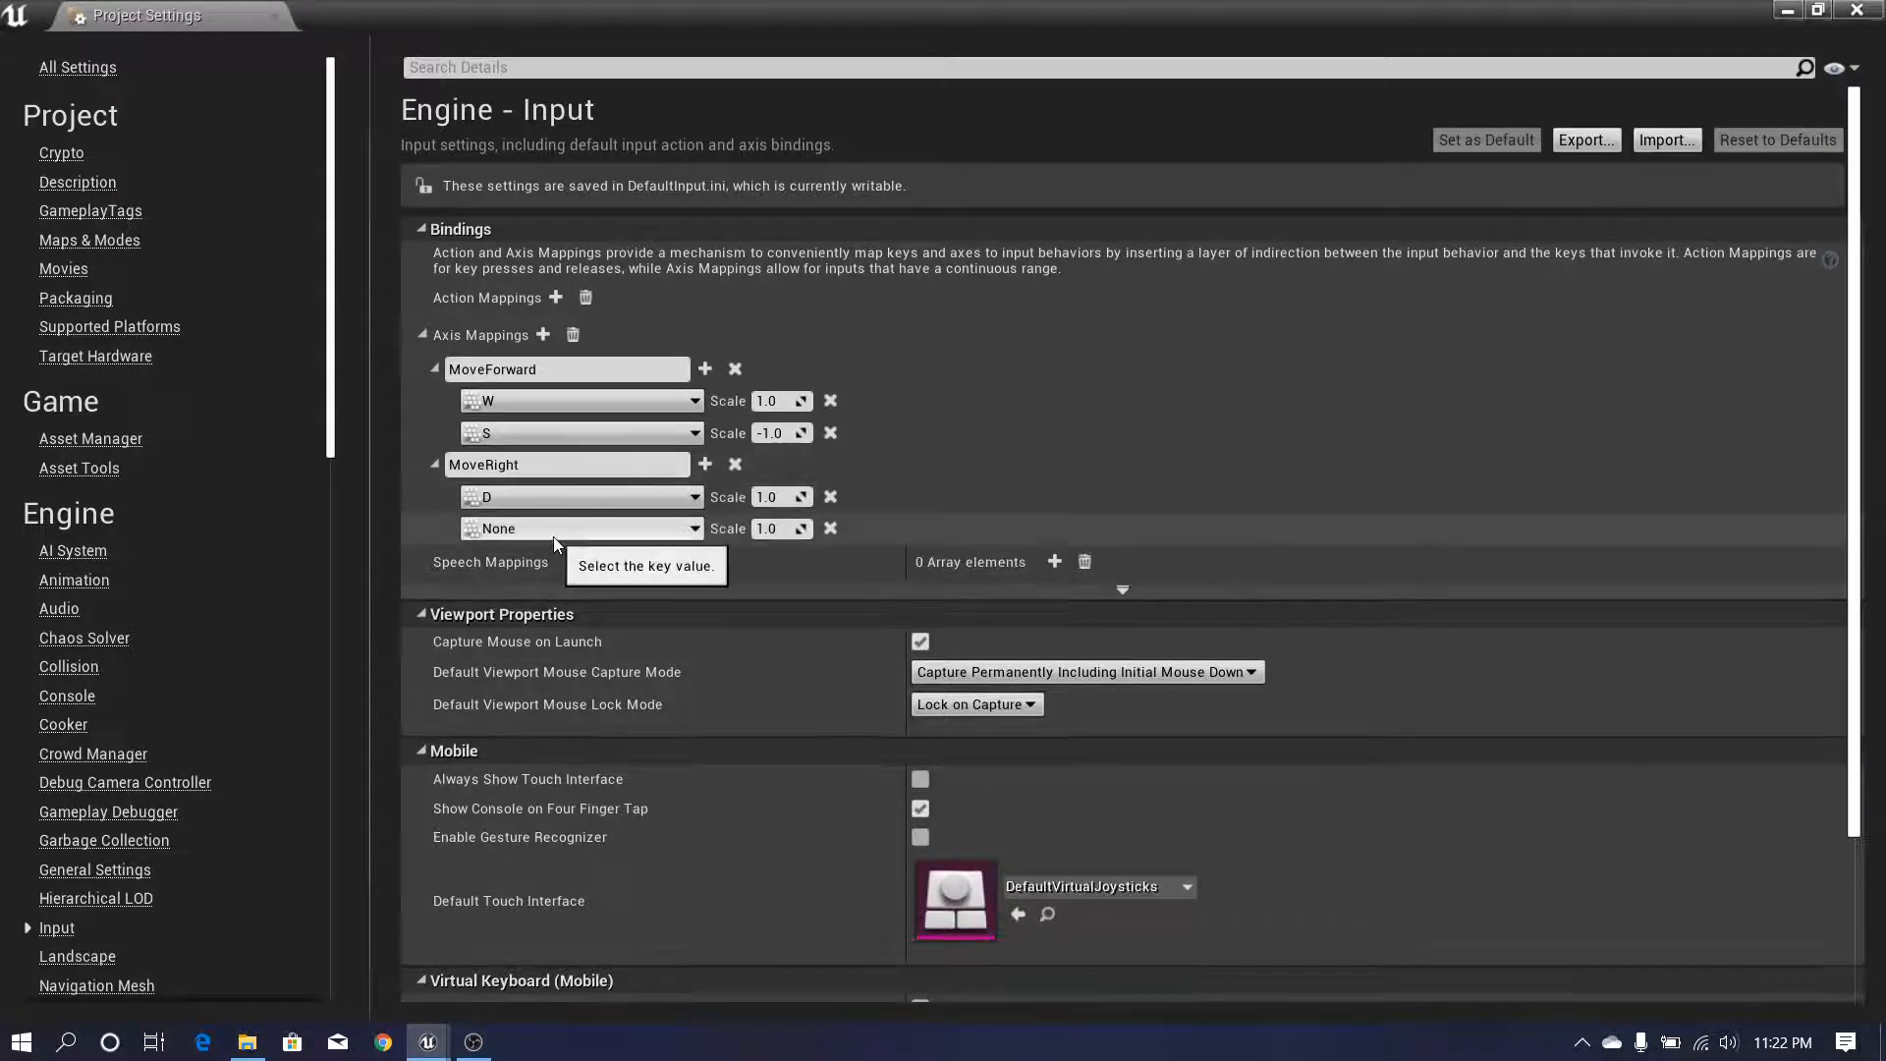
pyautogui.click(552, 530)
pyautogui.write('A')
pyautogui.scroll(-15, 852, 751)
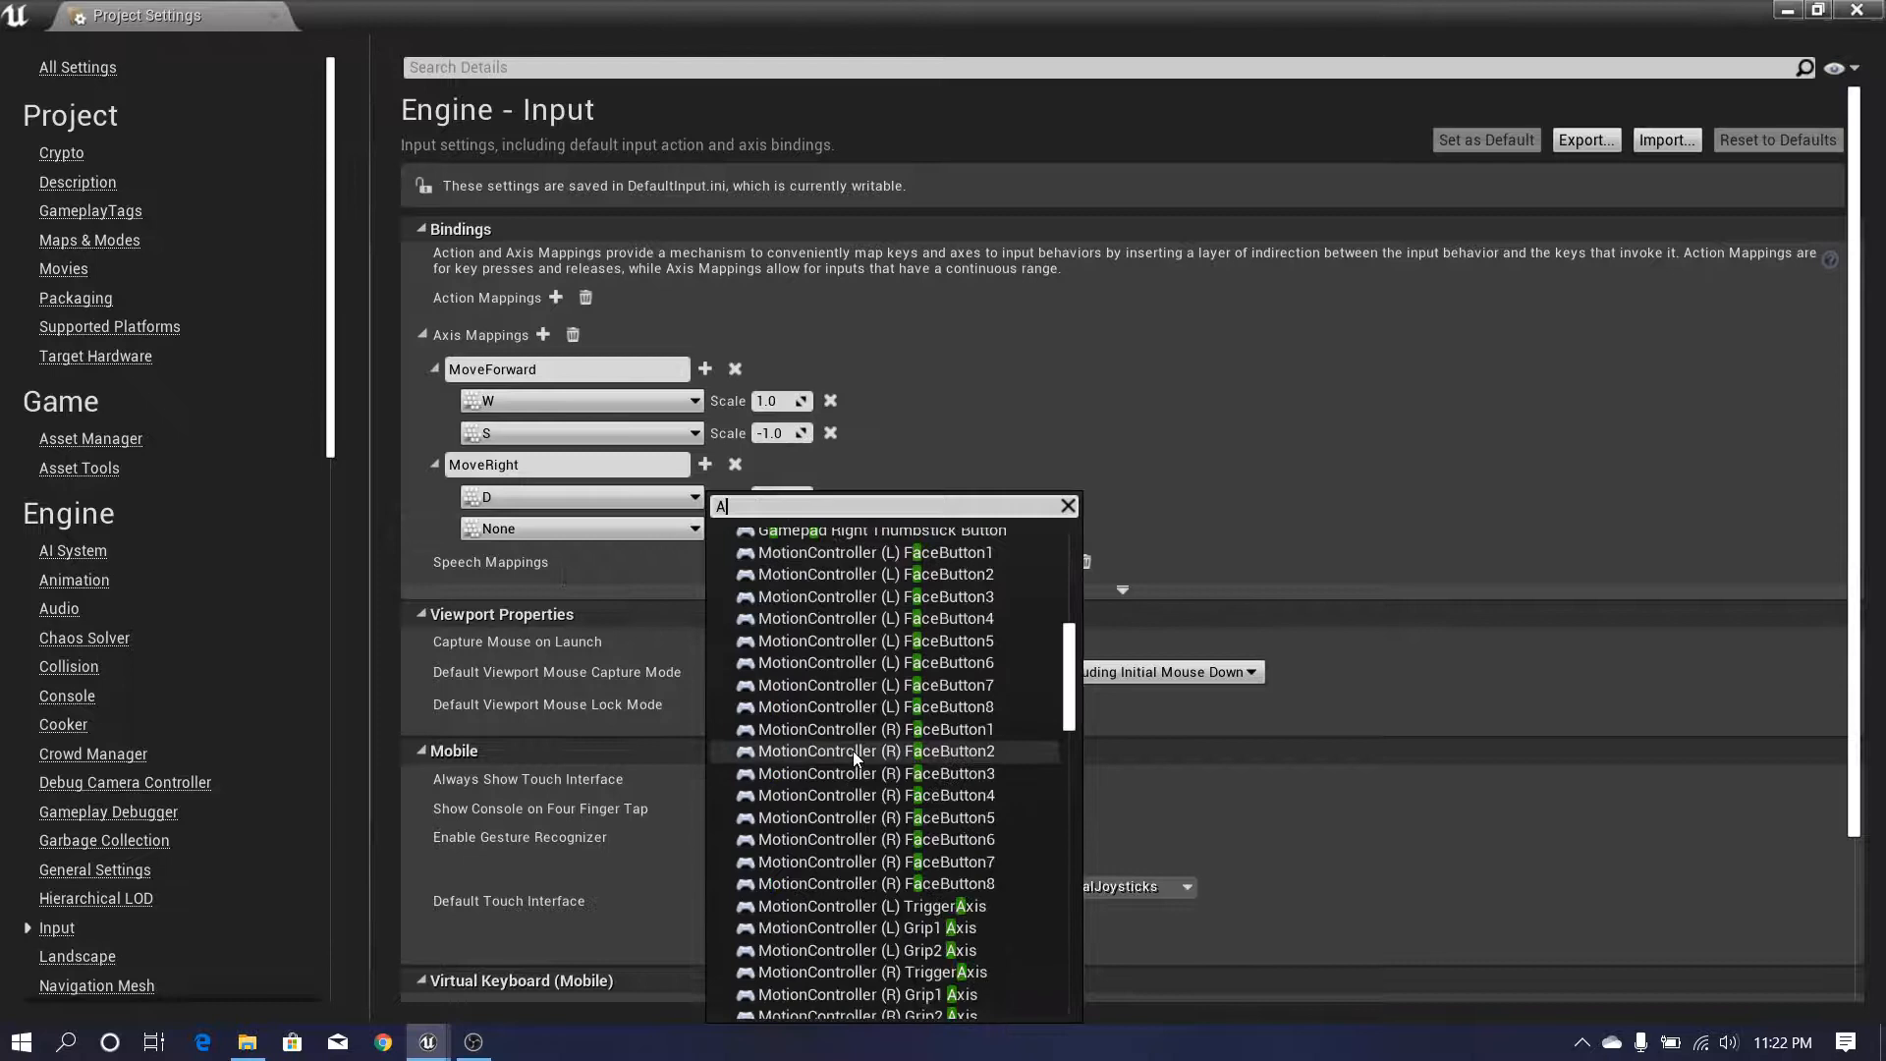
pyautogui.click(834, 737)
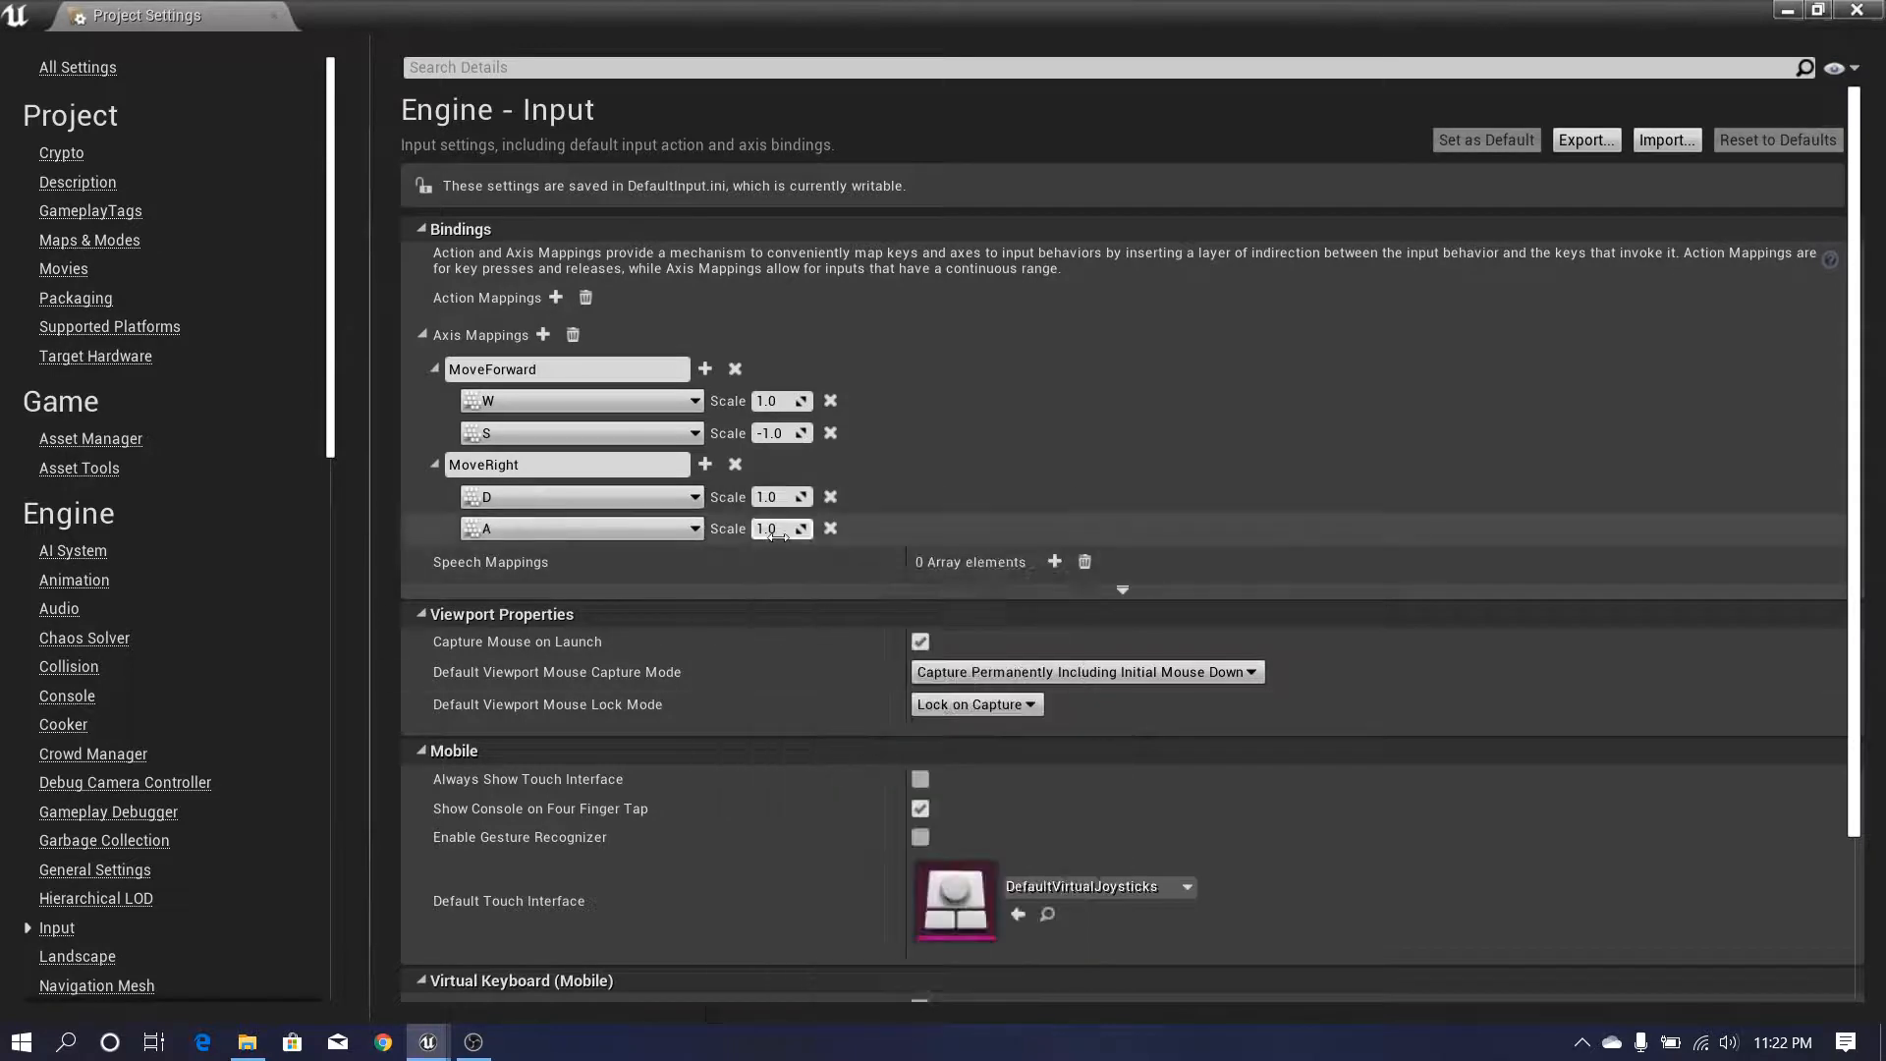
pyautogui.click(782, 527)
# - Add a third axis mapping named LookUp
pyautogui.click(543, 335)
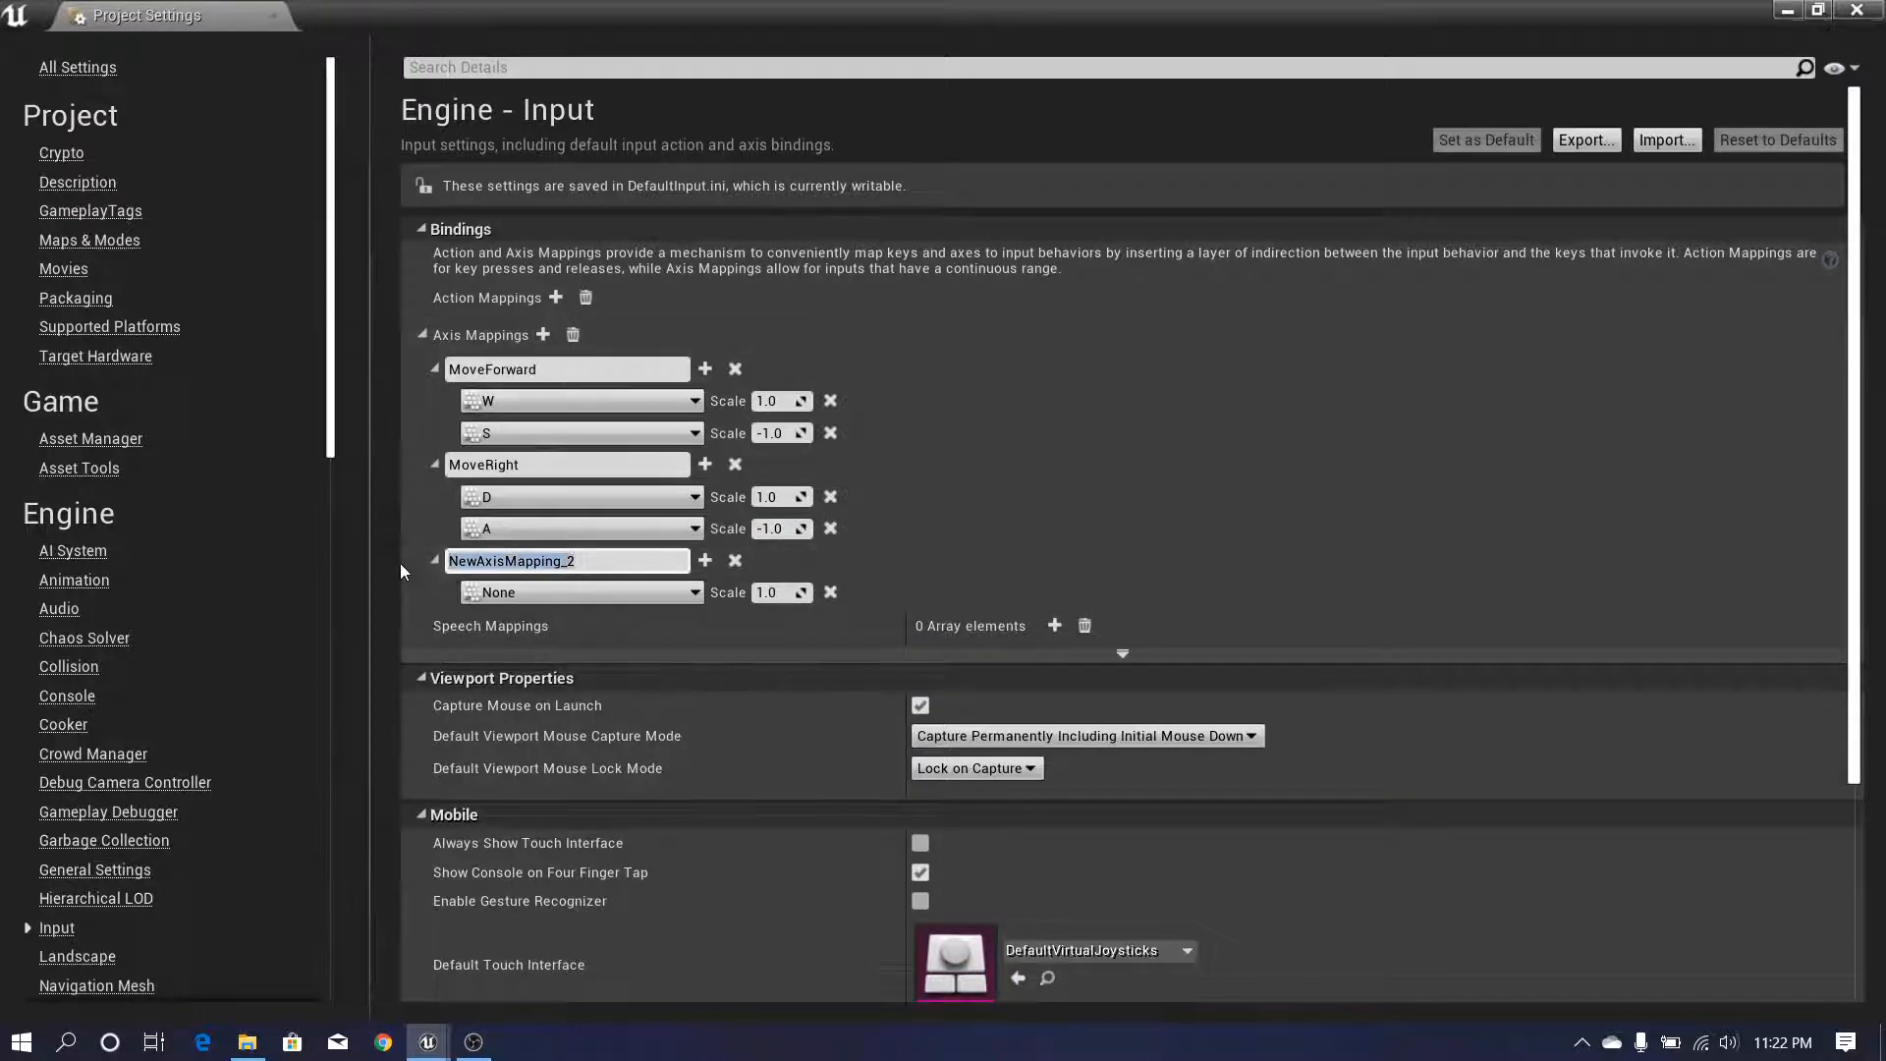
pyautogui.write('Looku')
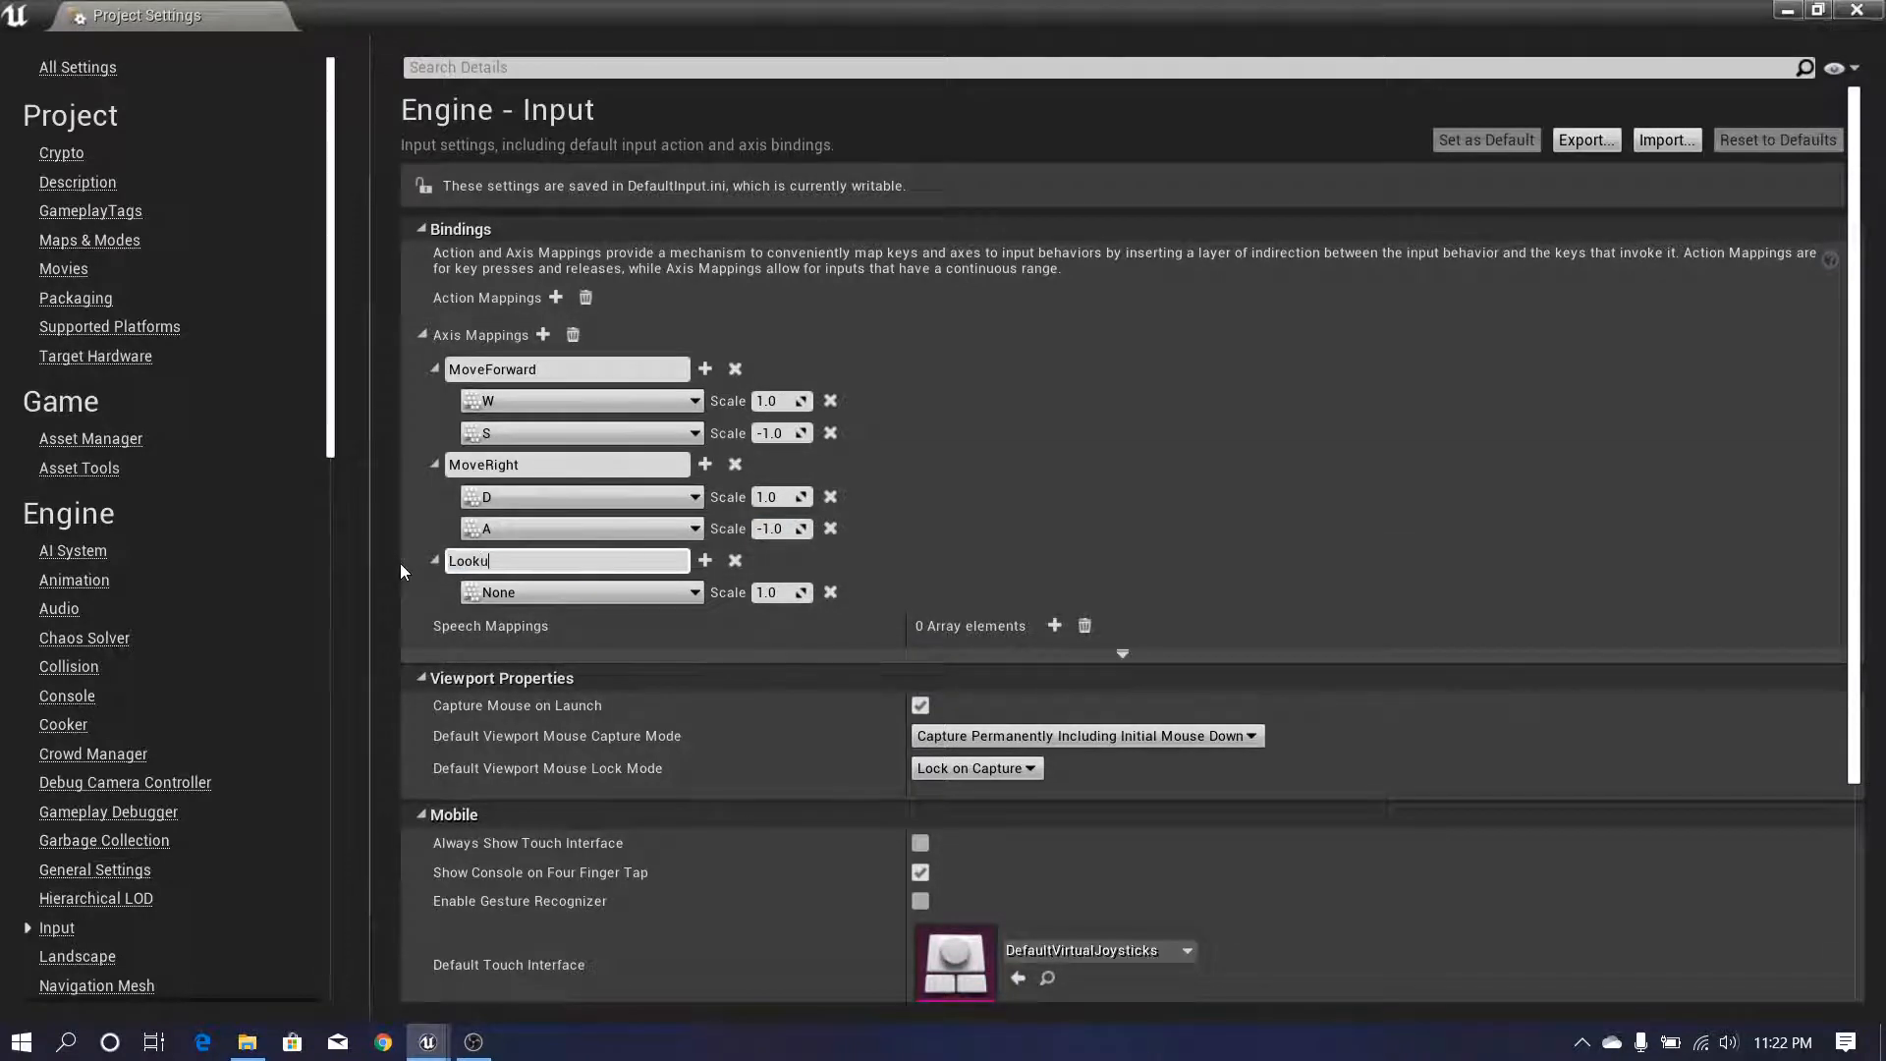
pyautogui.press('BackSpace')
pyautogui.write('Up')
pyautogui.press('Return')
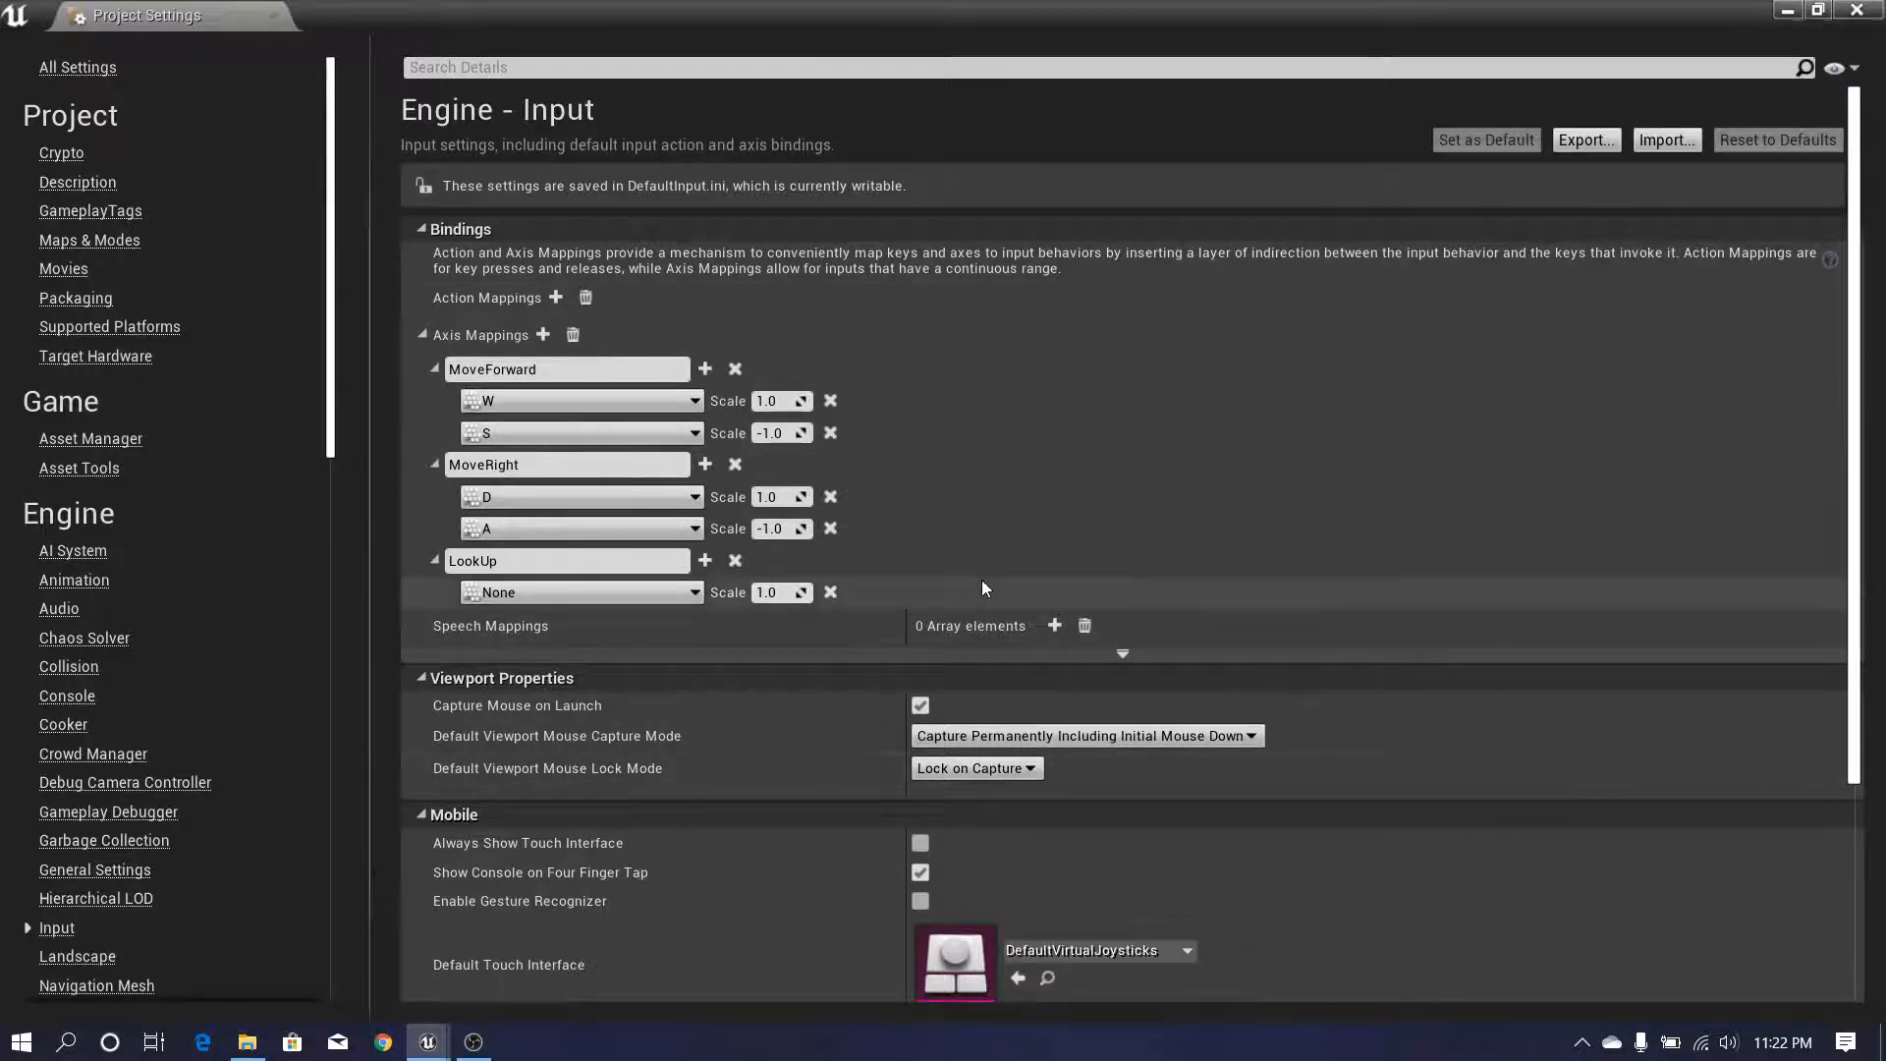
# - Bind the LookUp axis mapping to Mouse Y
pyautogui.click(615, 601)
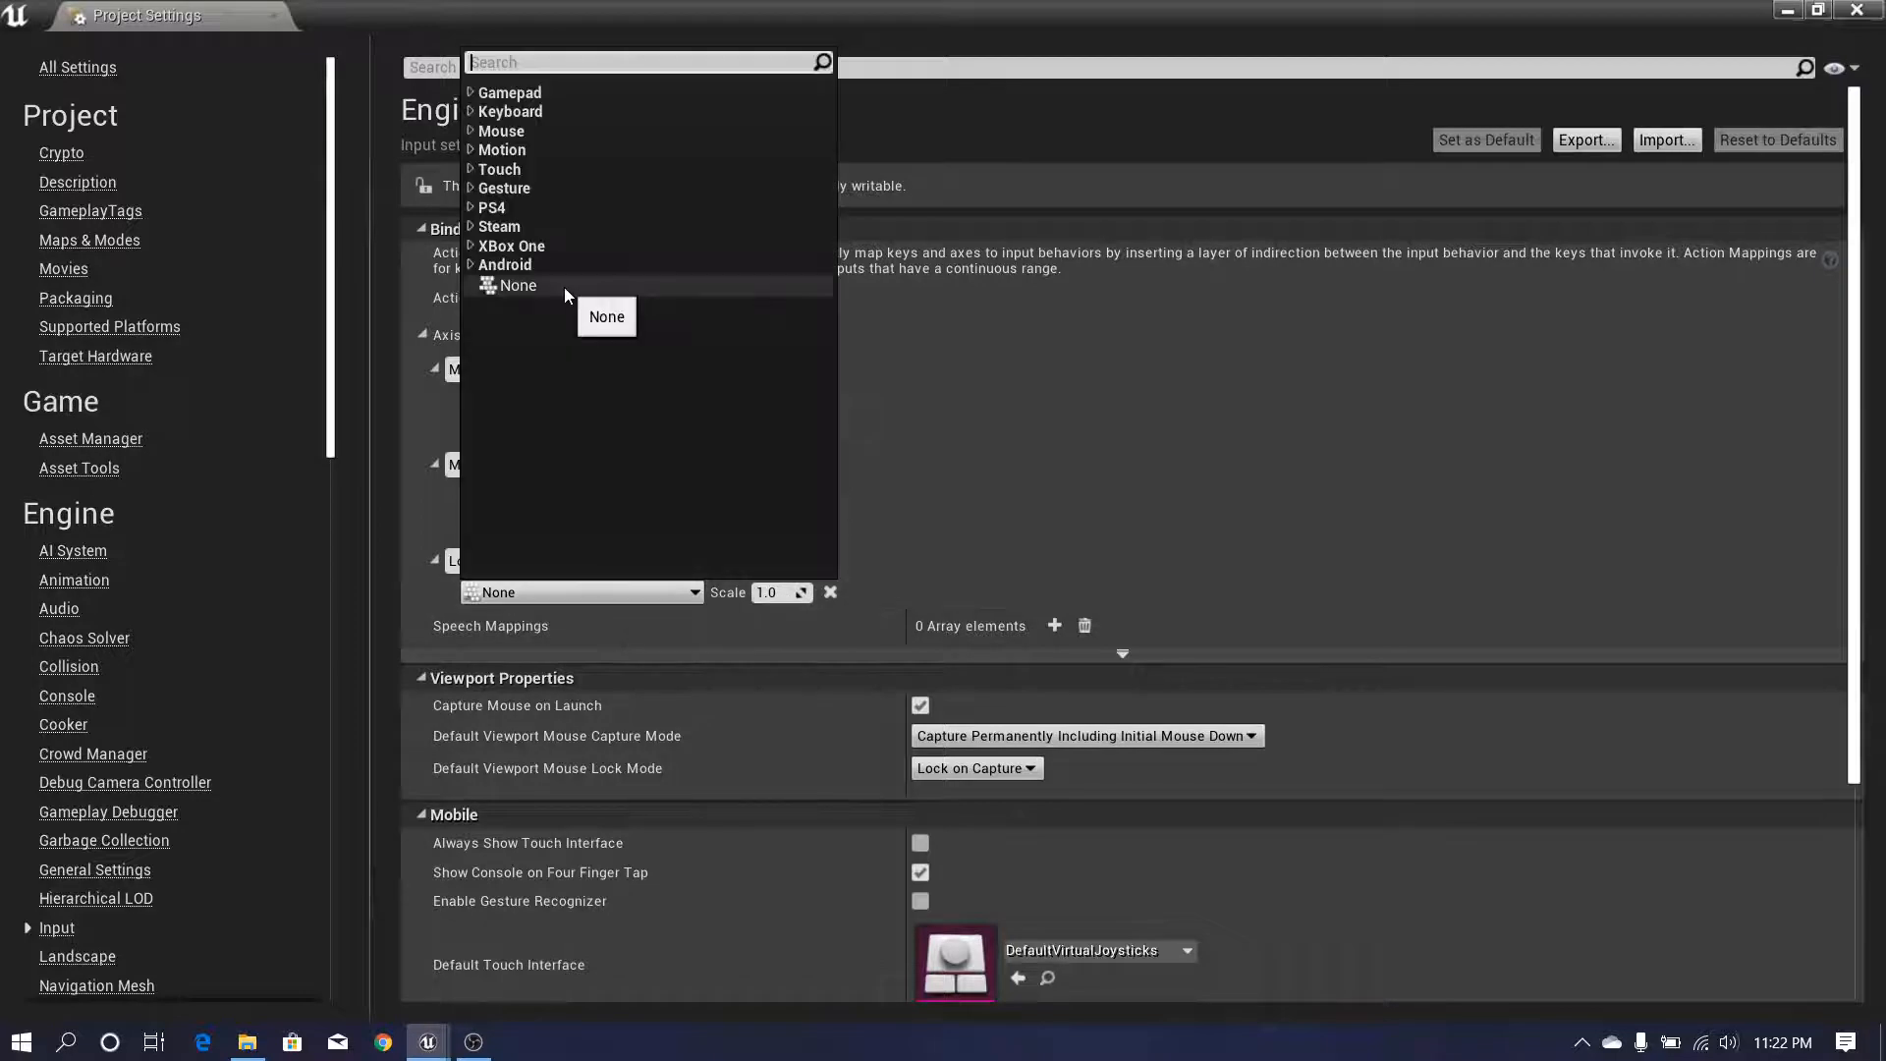
pyautogui.write('mouse')
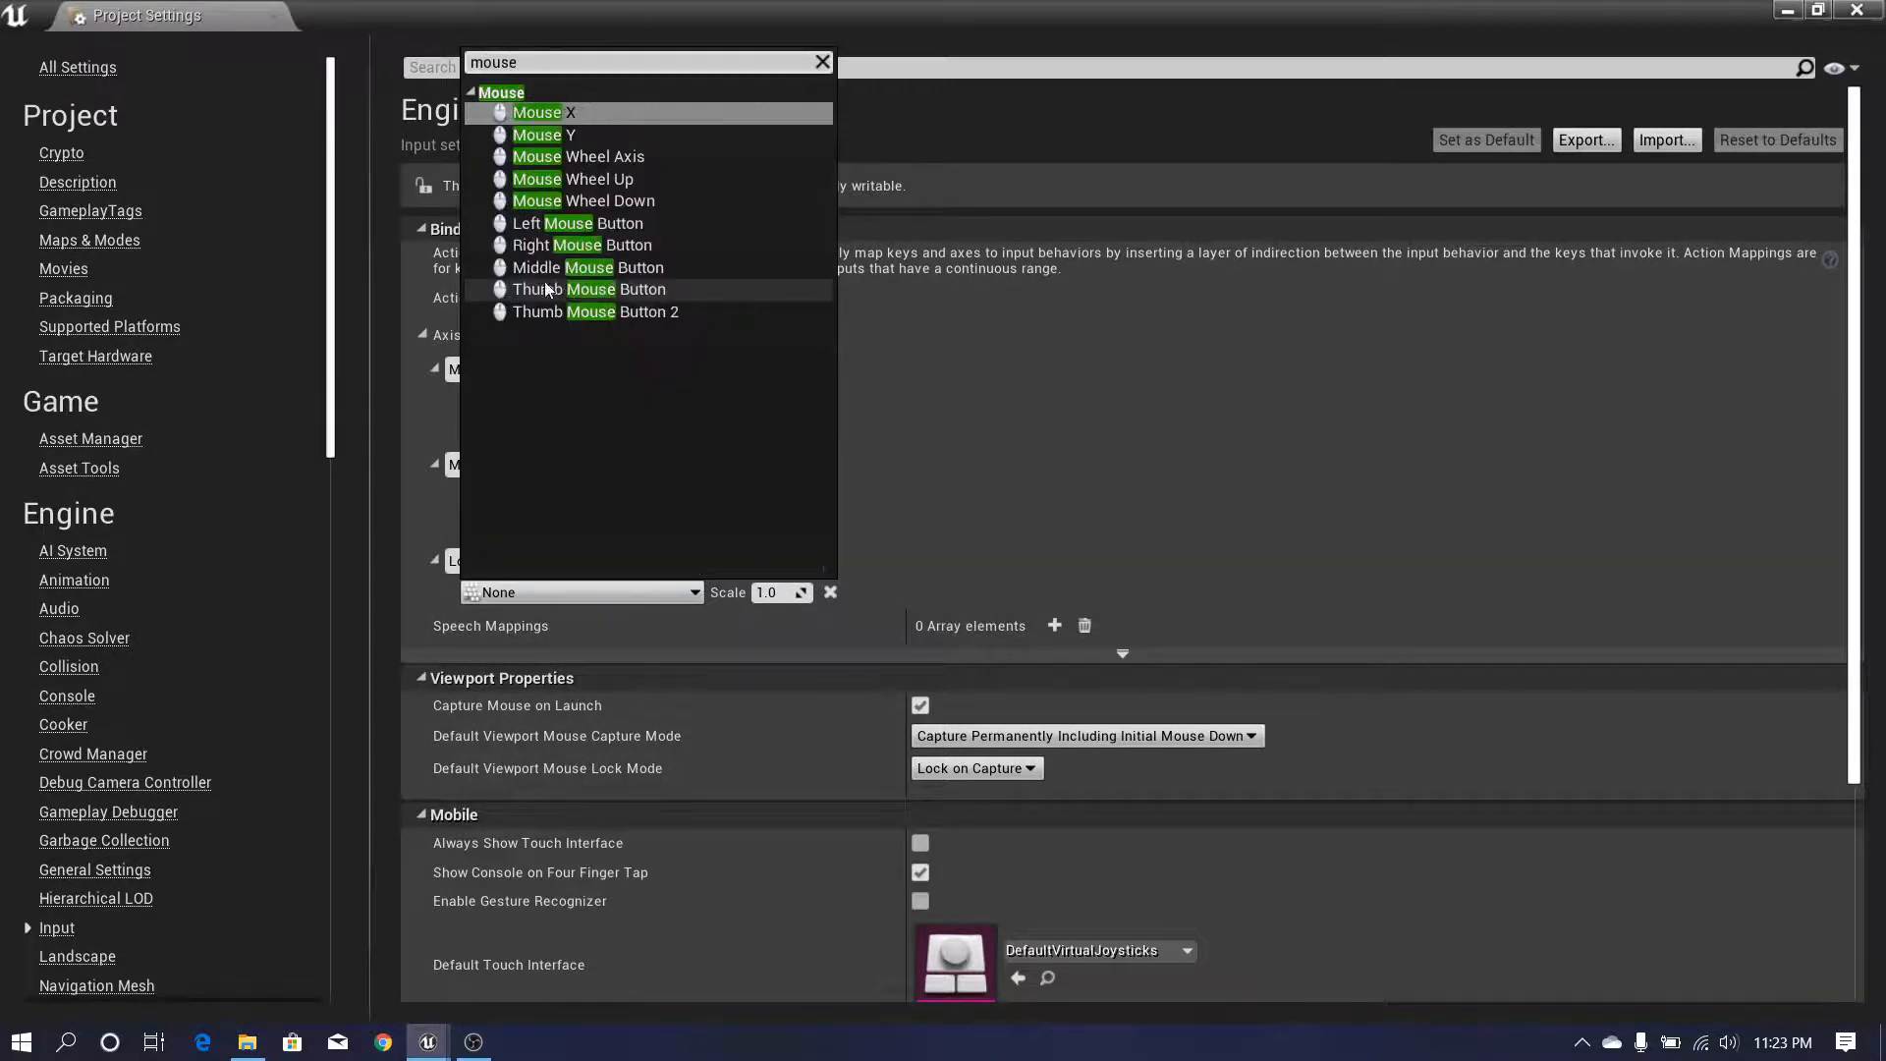
pyautogui.click(562, 144)
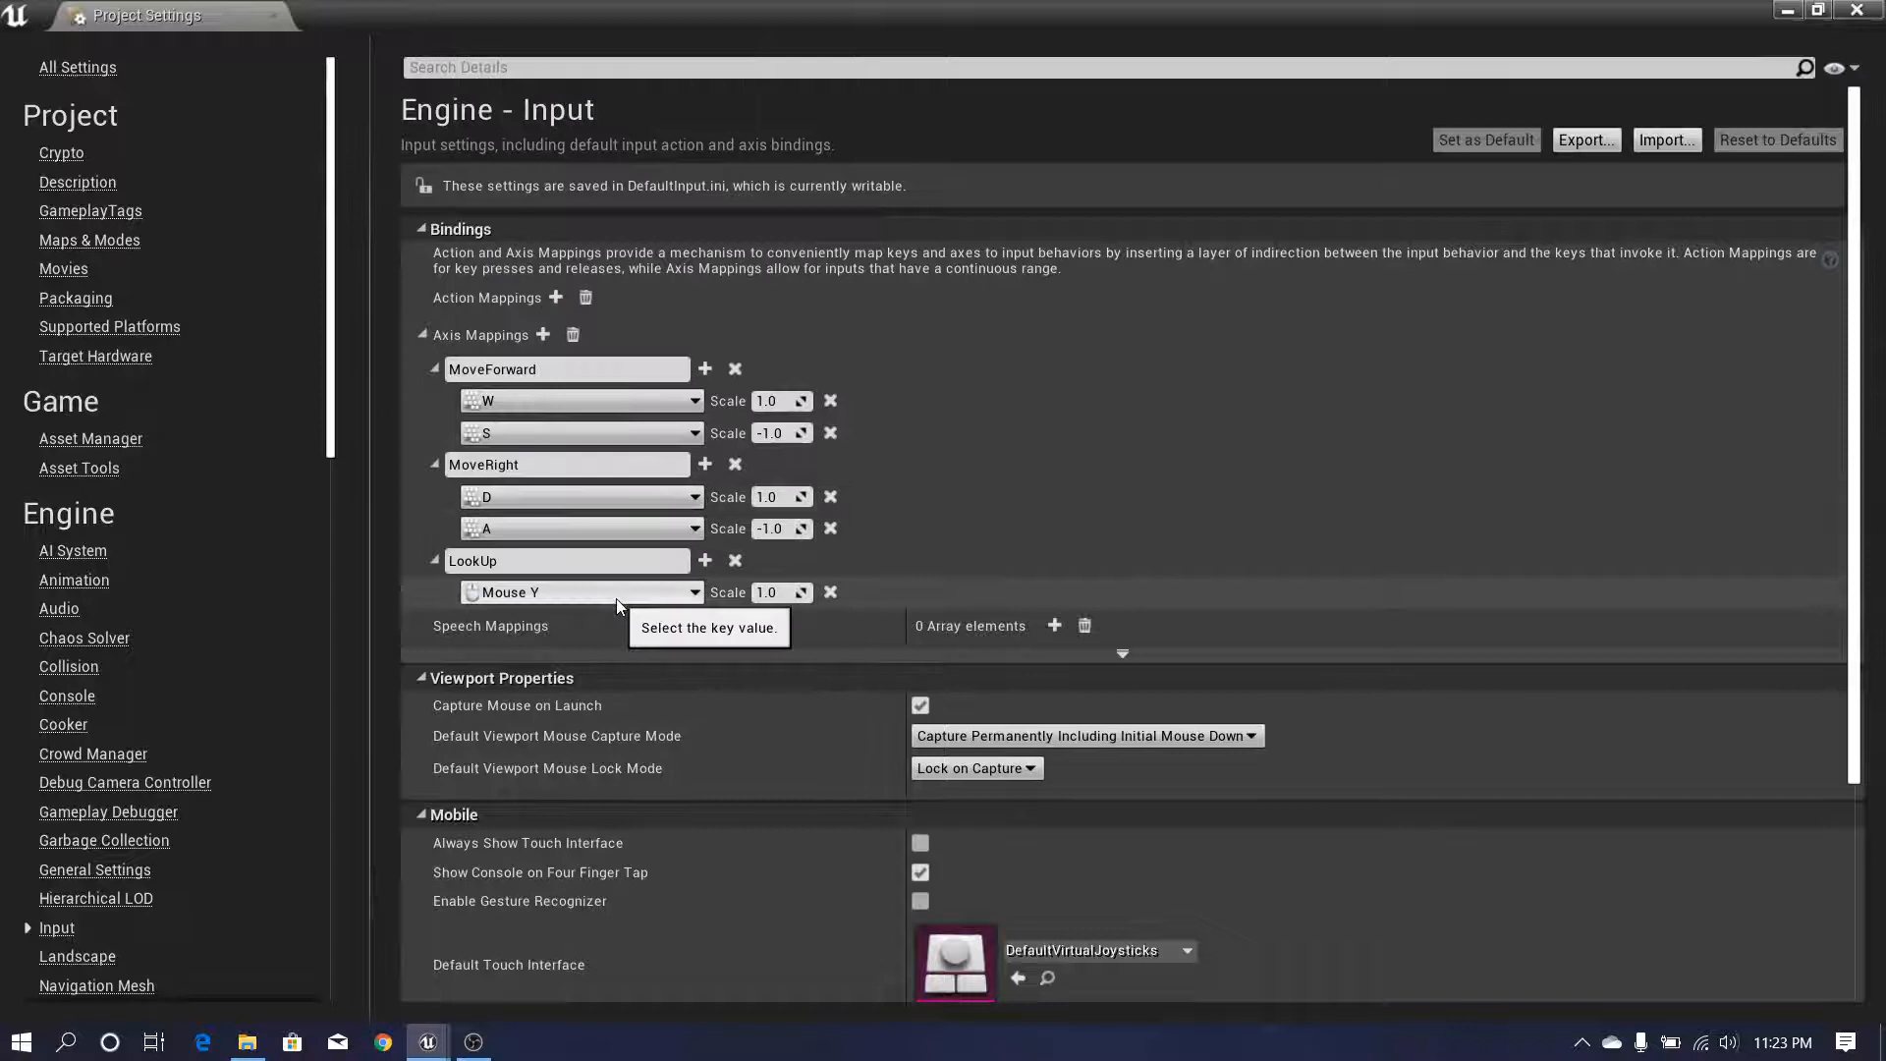
# - Add a fourth axis mapping named Turn and bind it to Mouse X
pyautogui.click(546, 335)
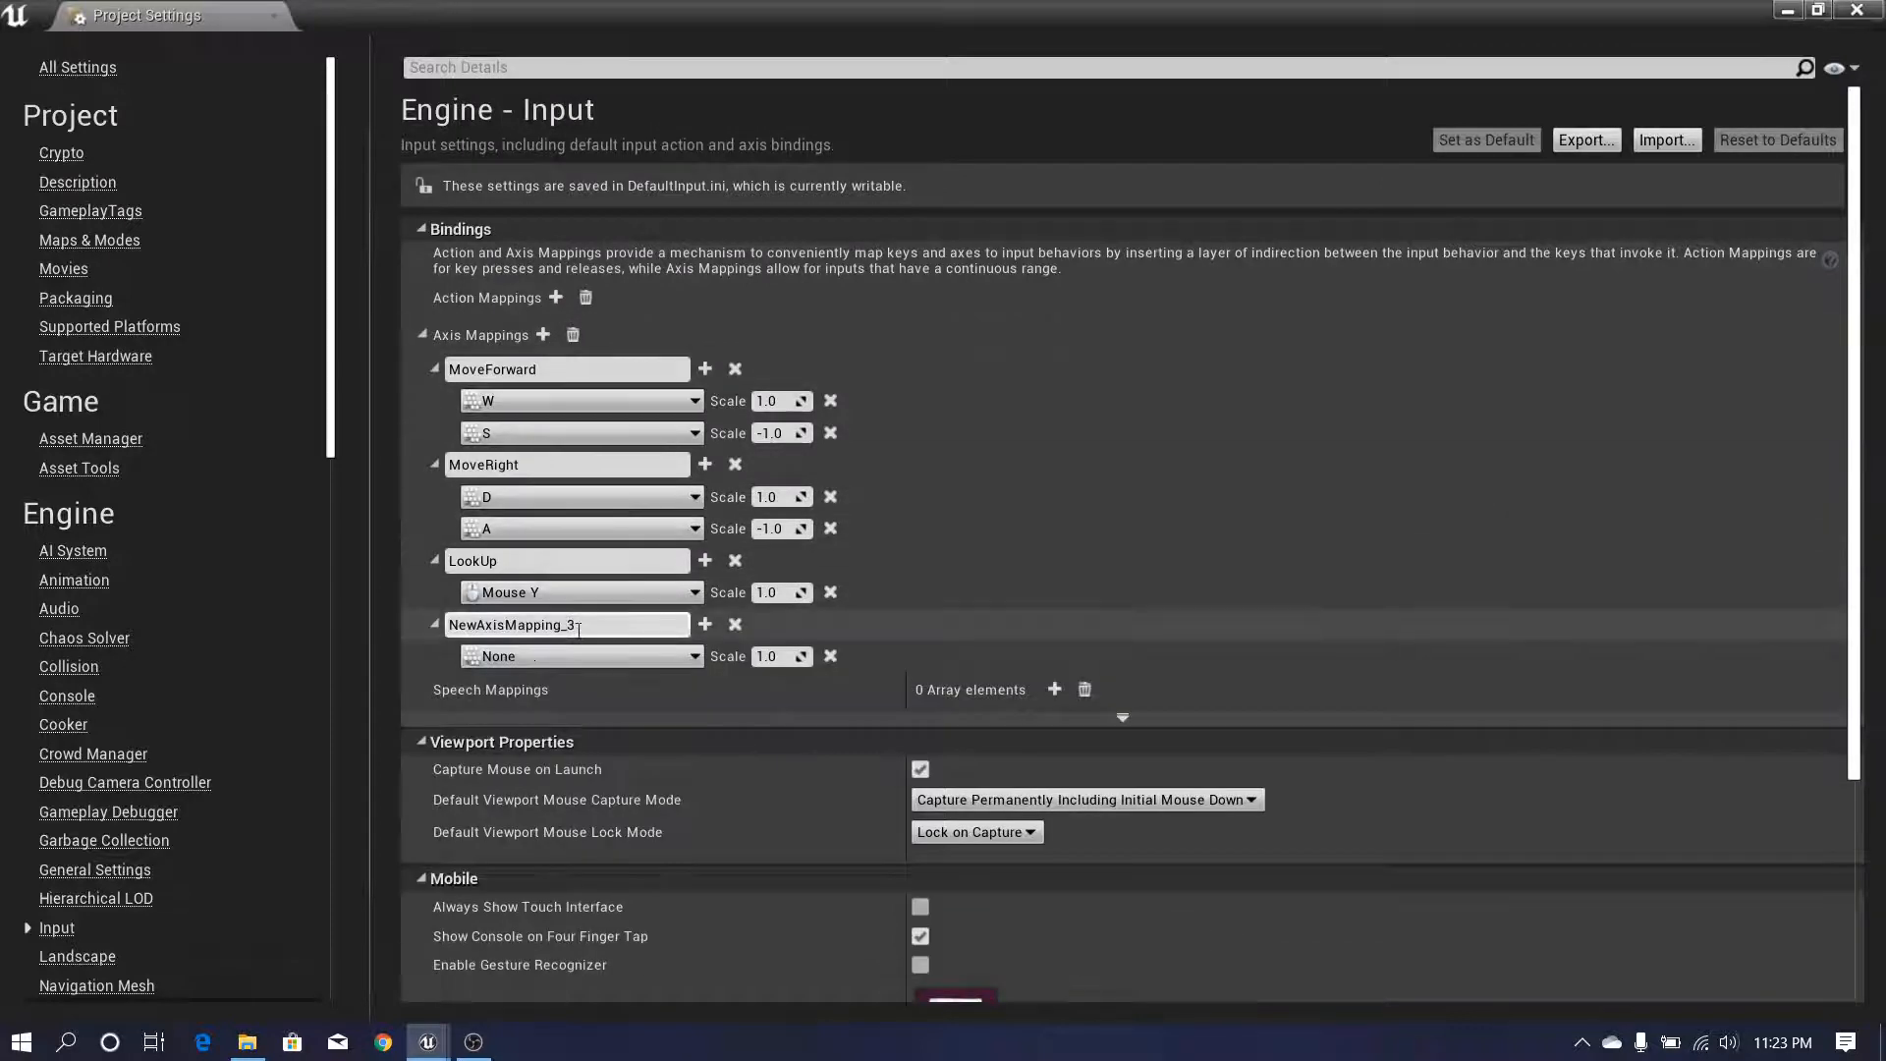
pyautogui.write('Turn')
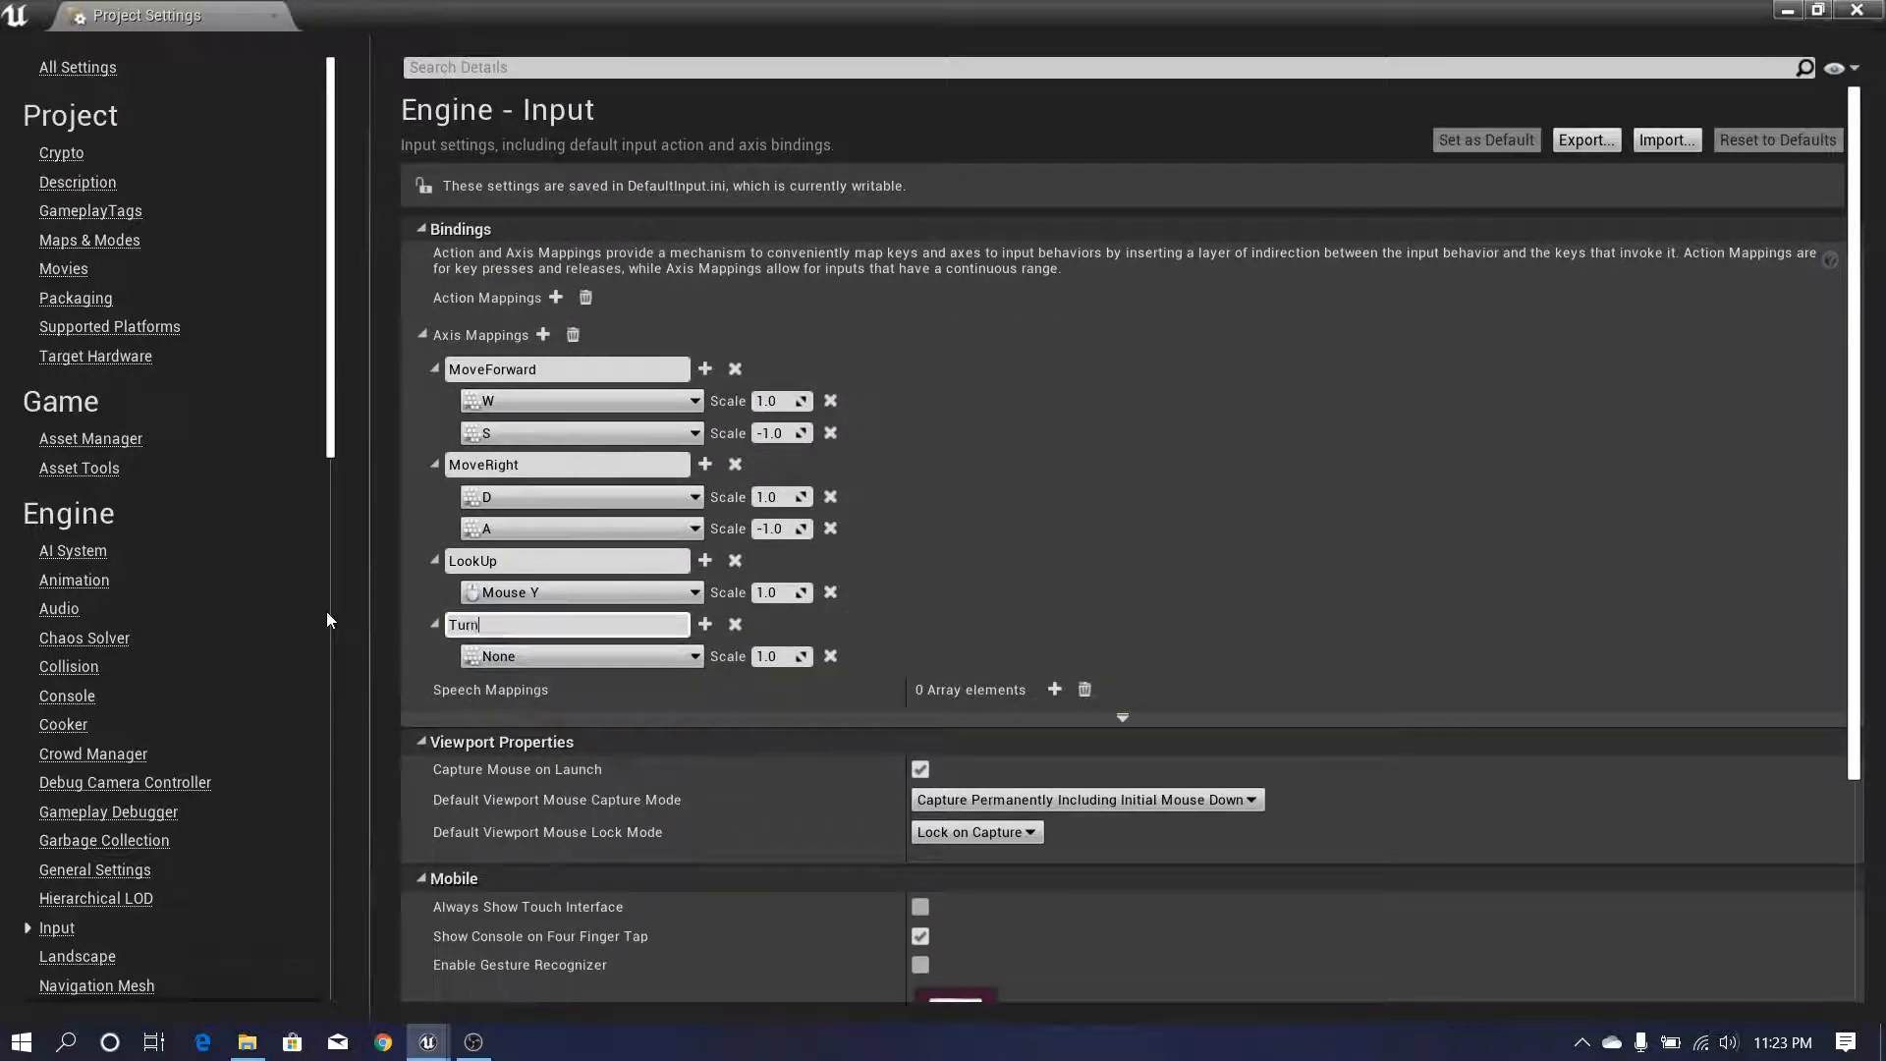
pyautogui.press('Return')
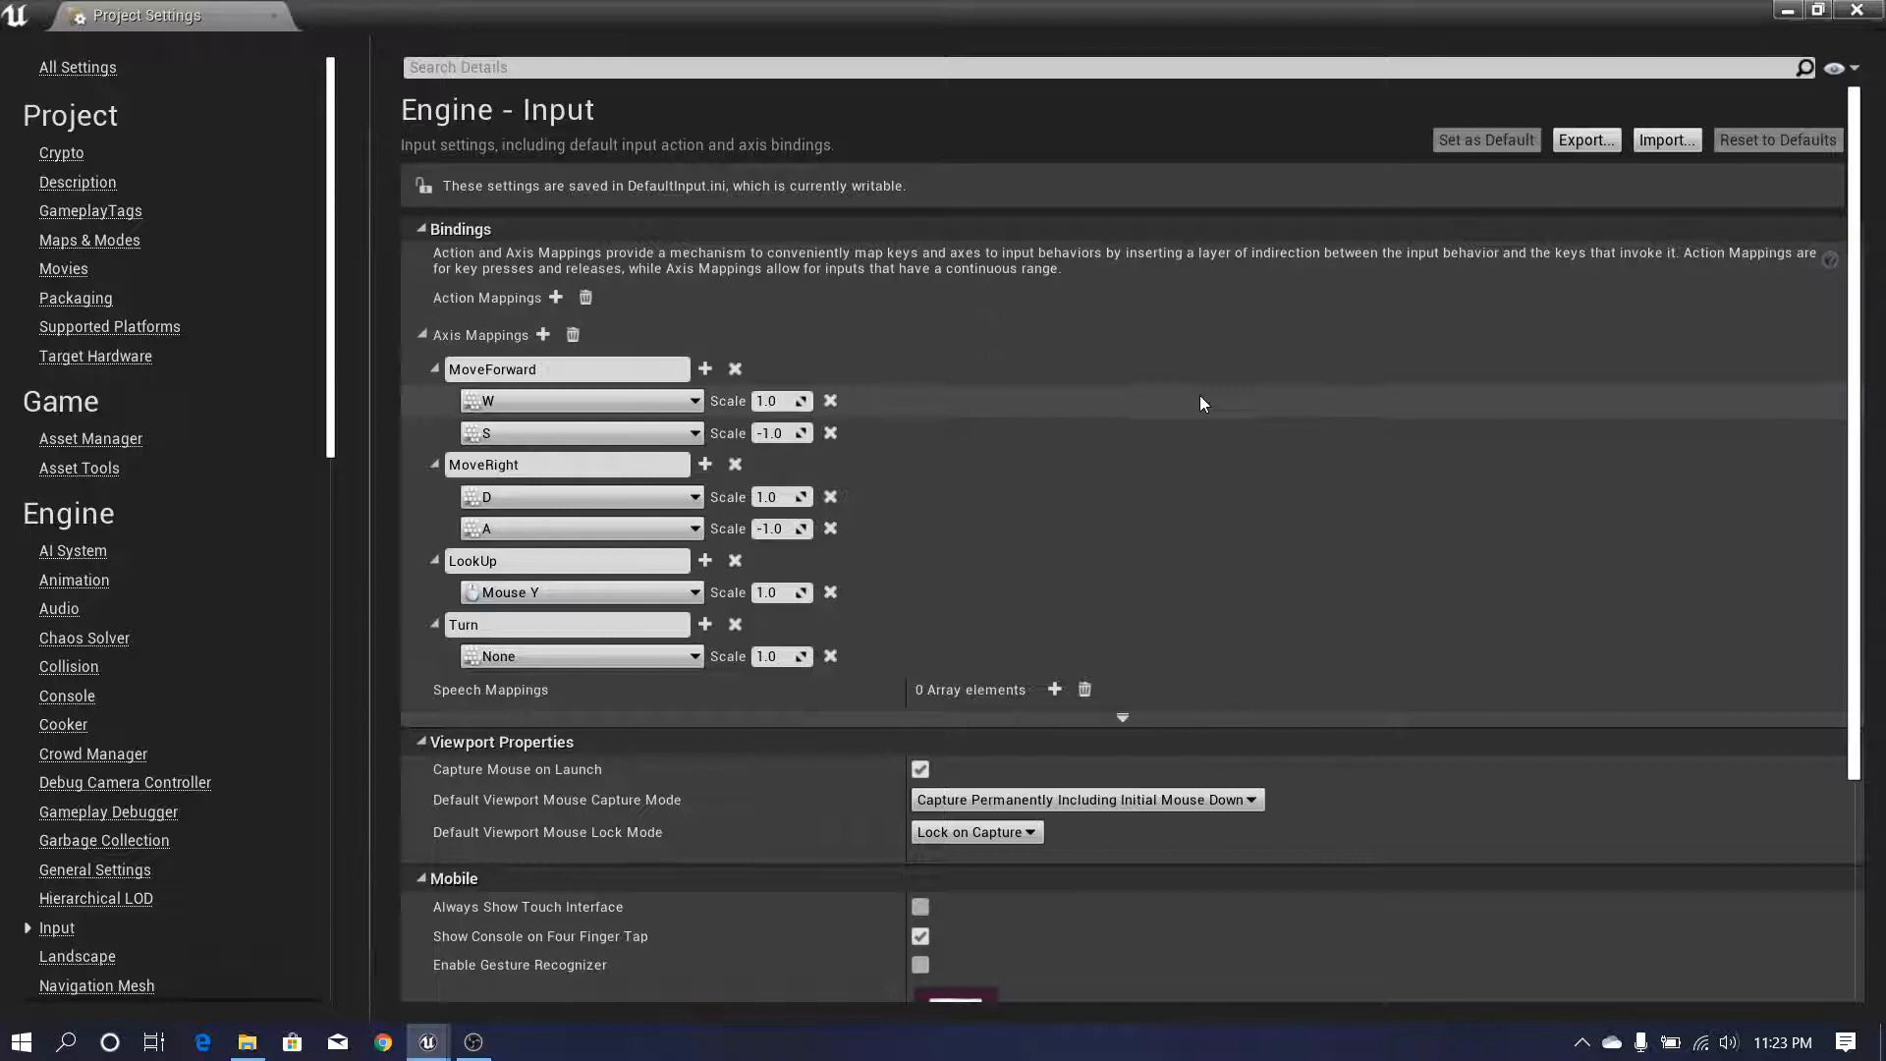
pyautogui.click(611, 658)
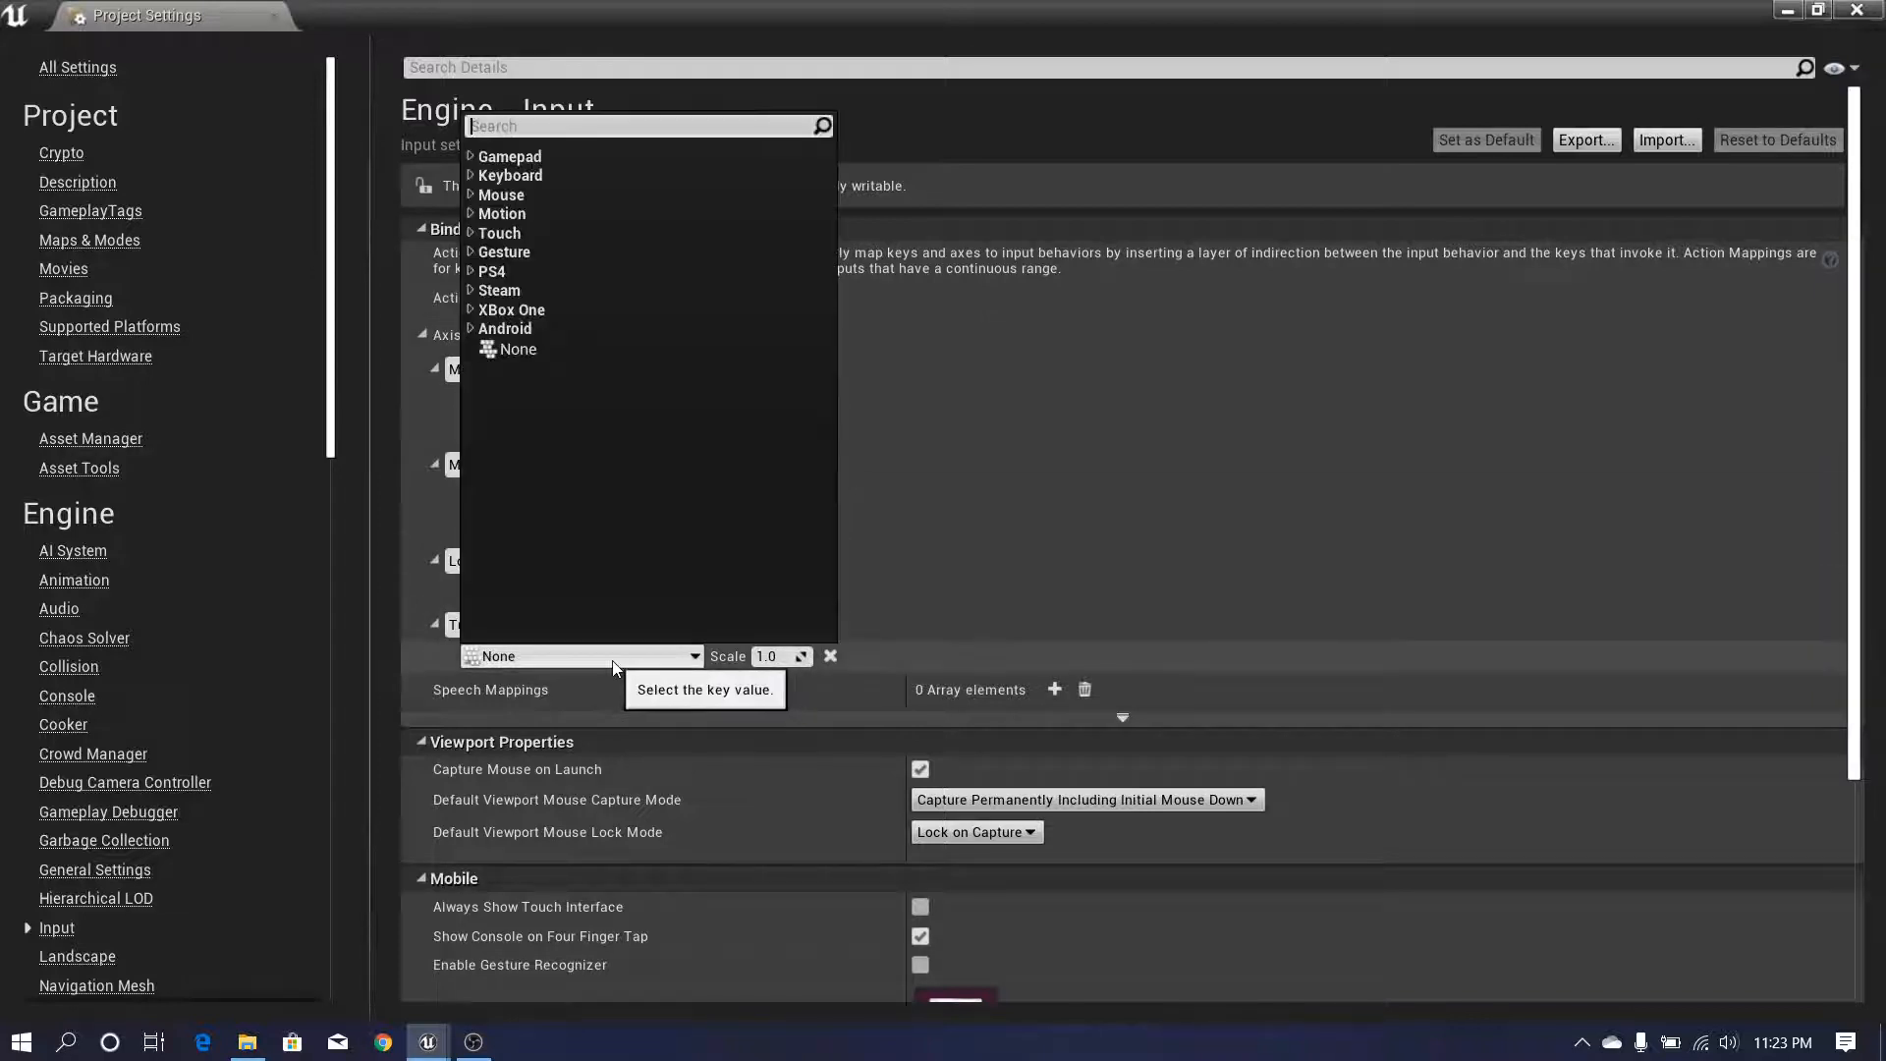
pyautogui.write('mouse')
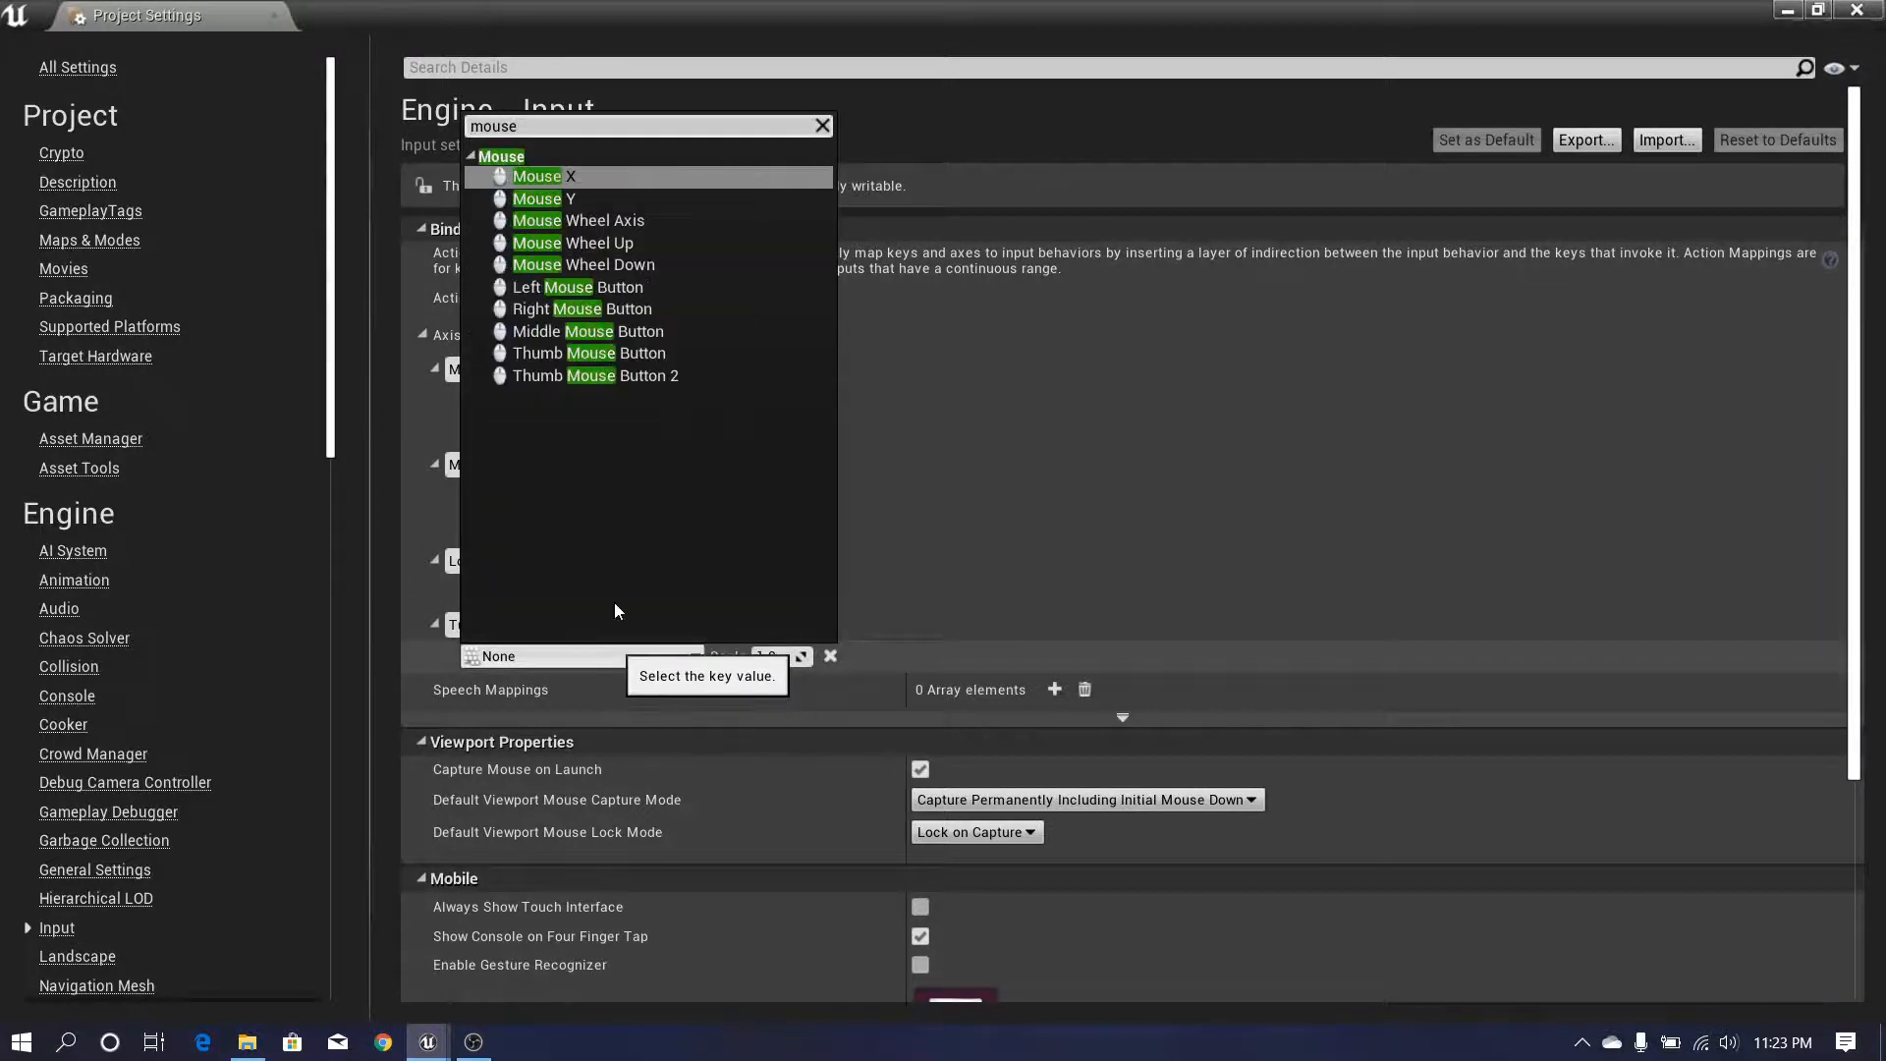
pyautogui.click(595, 177)
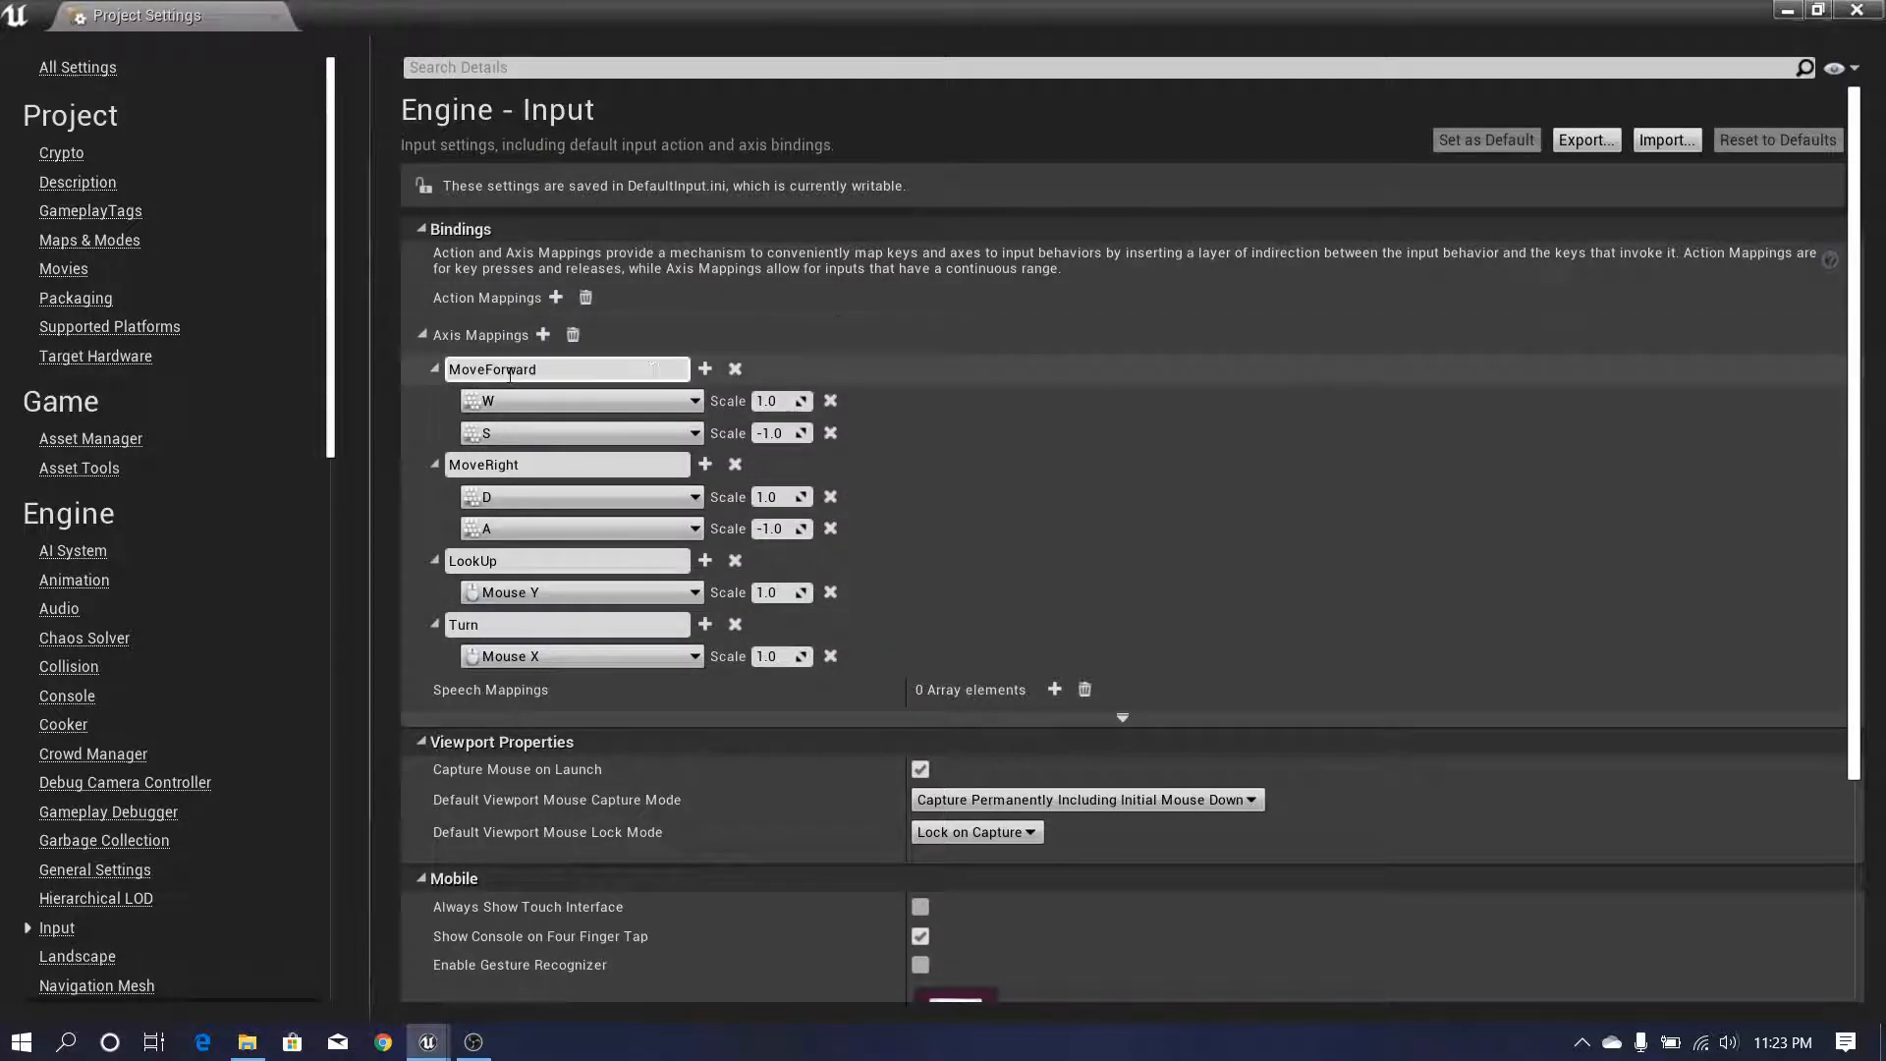
# - Close the project settings and open the Event Graph of the BasePlayerCharacter blueprint
pyautogui.click(277, 20)
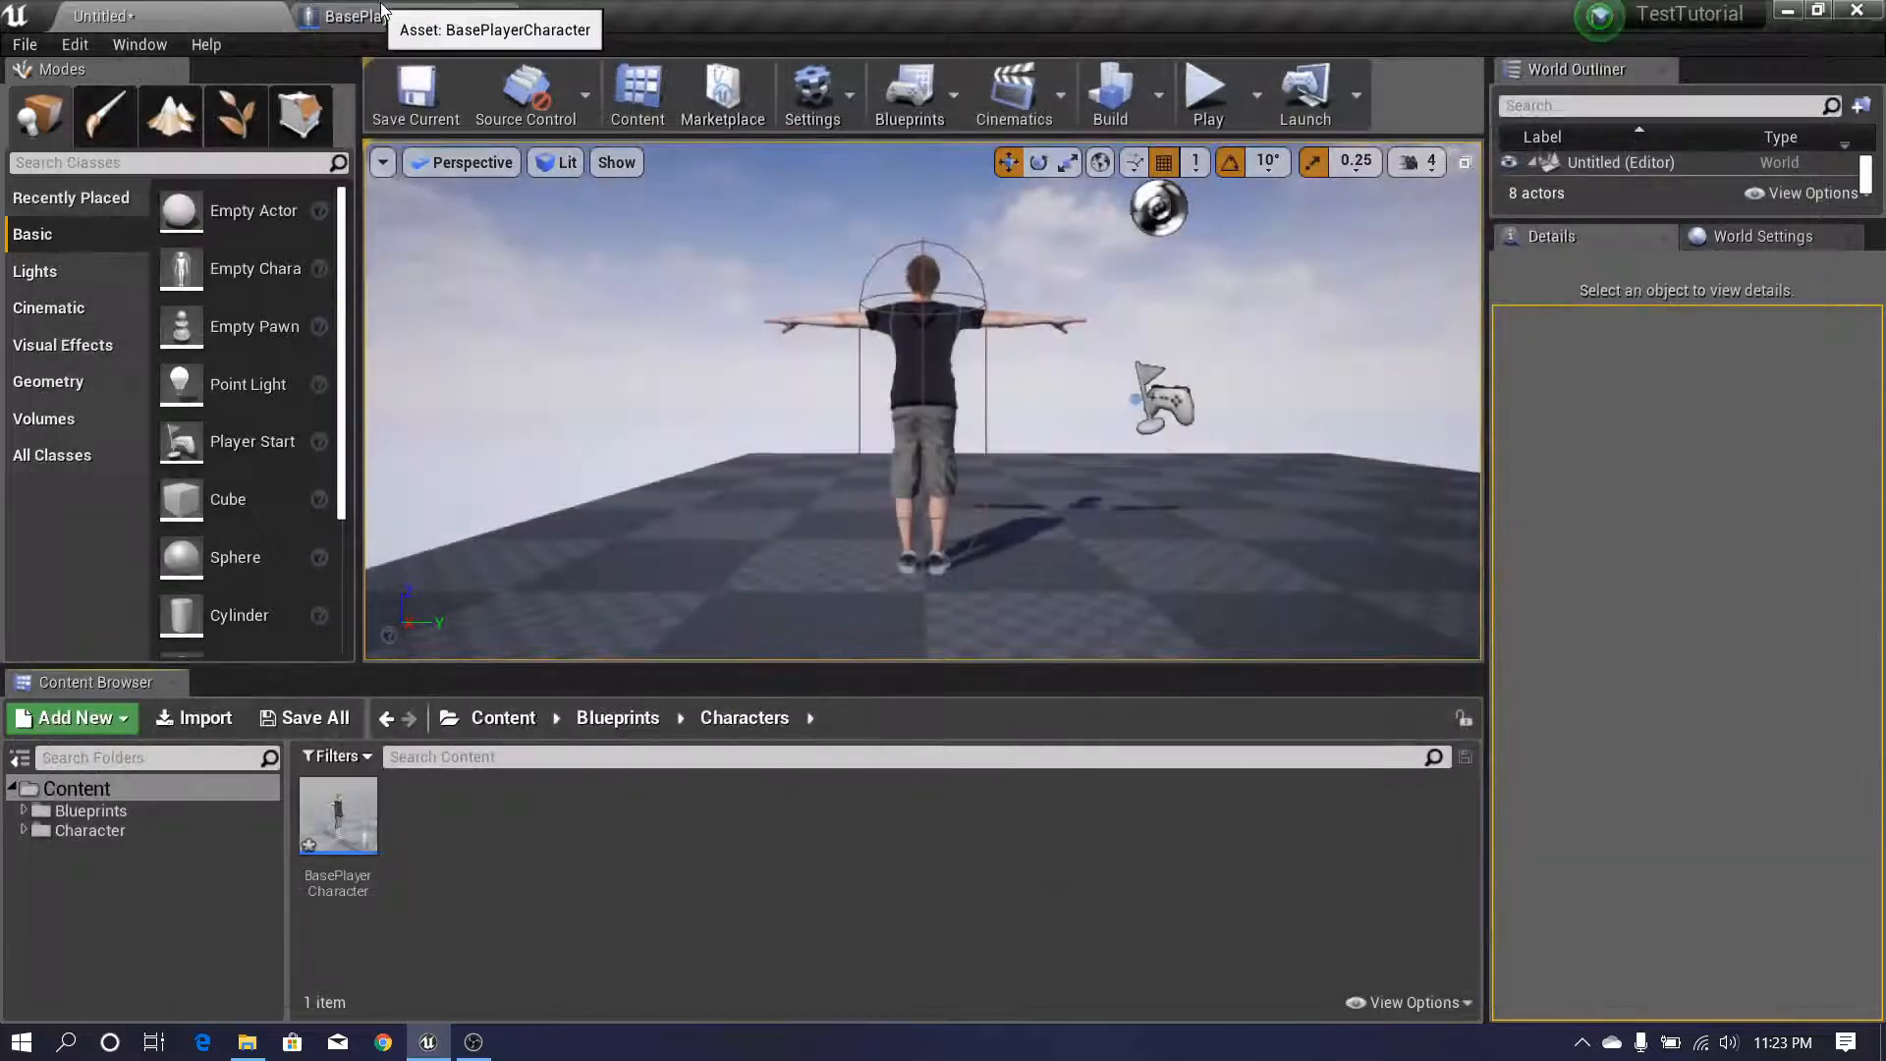
pyautogui.click(381, 12)
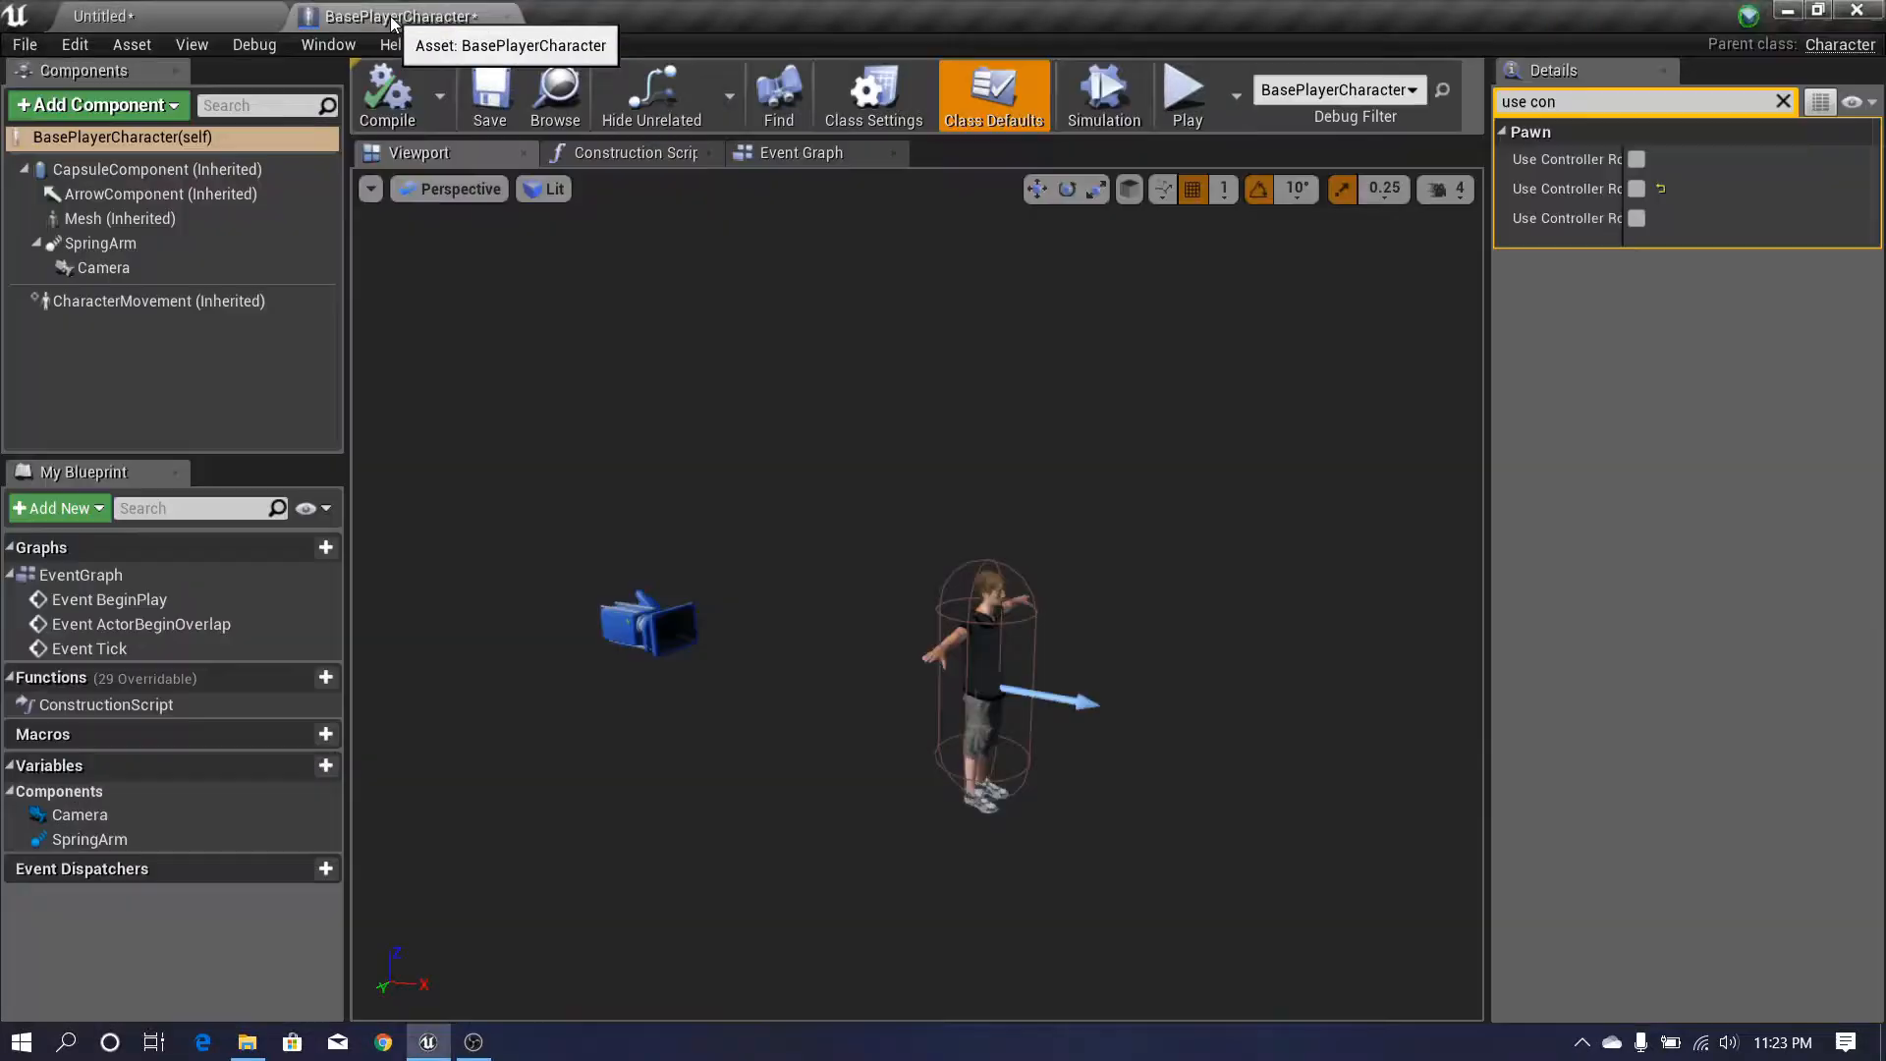
pyautogui.click(797, 157)
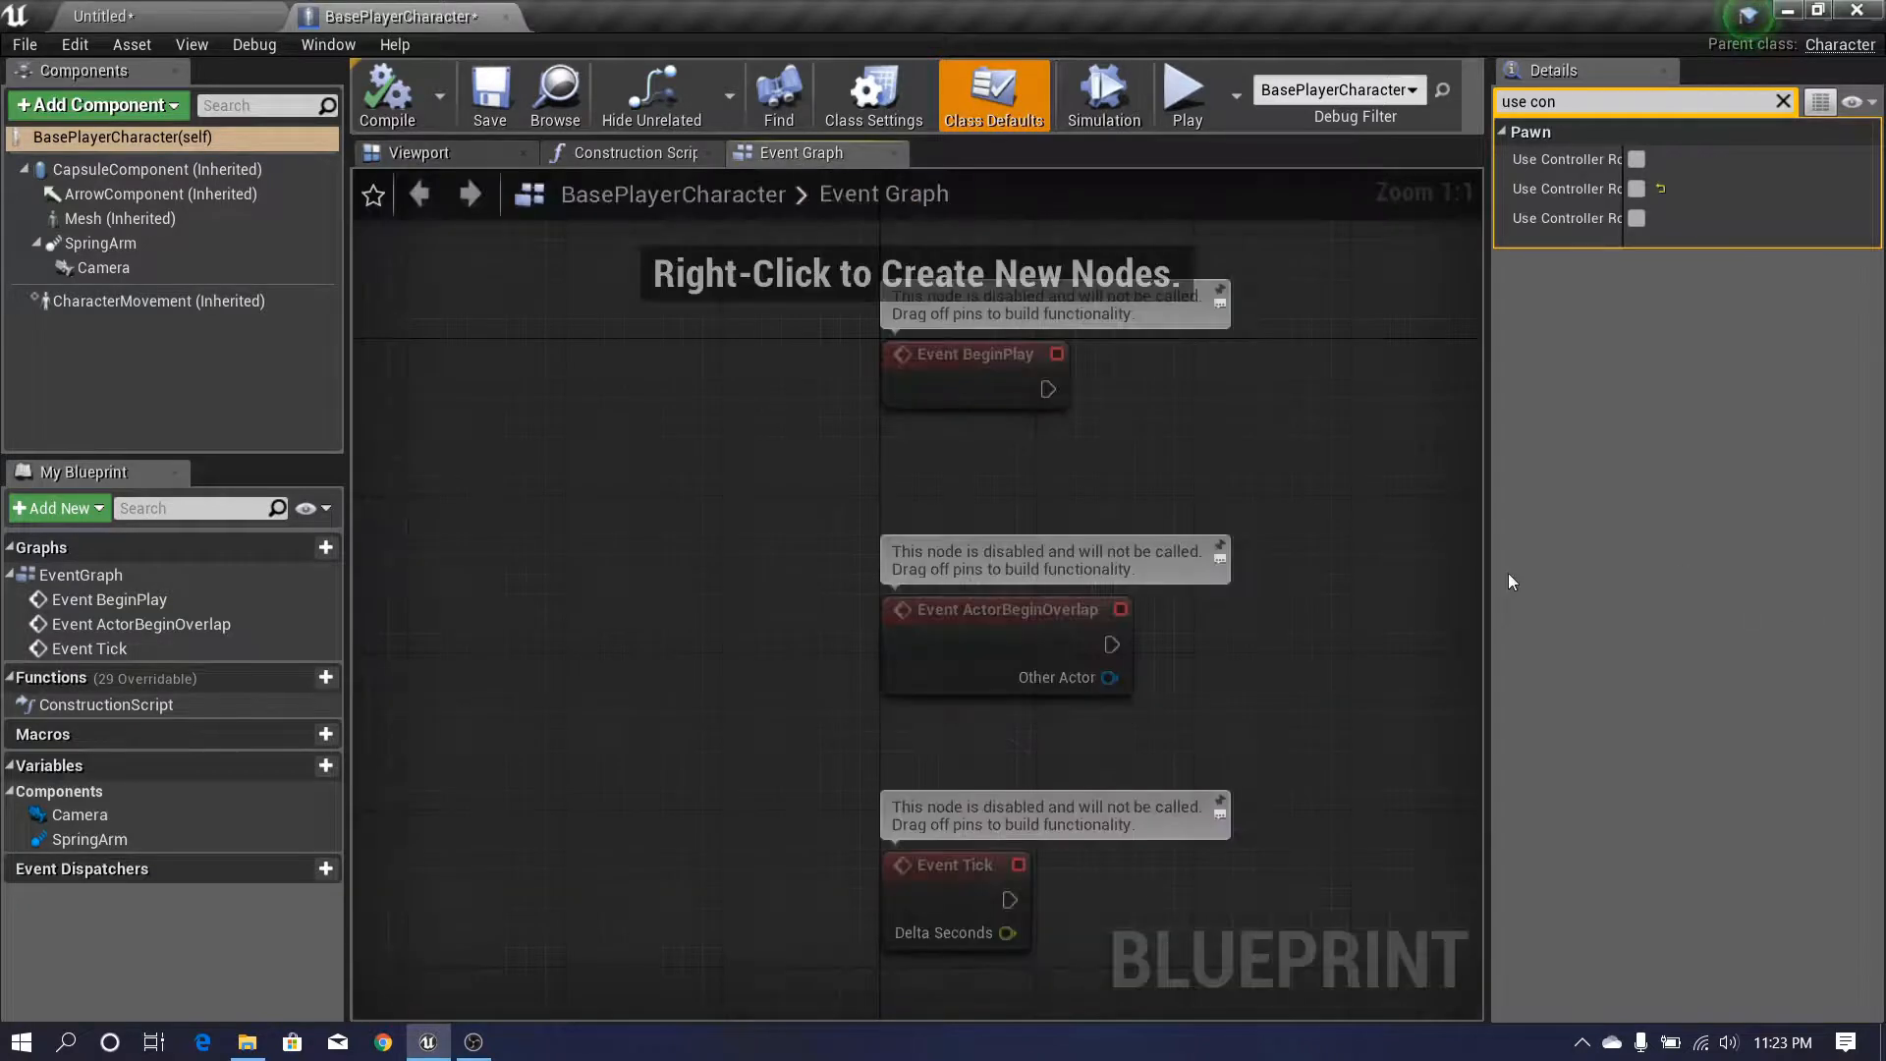
# - Add the LookUp axis event to an empty area of the BasePlayerCharacter Event Graph
pyautogui.moveTo(1490, 575); pyautogui.dragTo(1529, 579)
pyautogui.moveTo(1423, 724); pyautogui.dragTo(664, 577, button='right')
pyautogui.rightClick(669, 563)
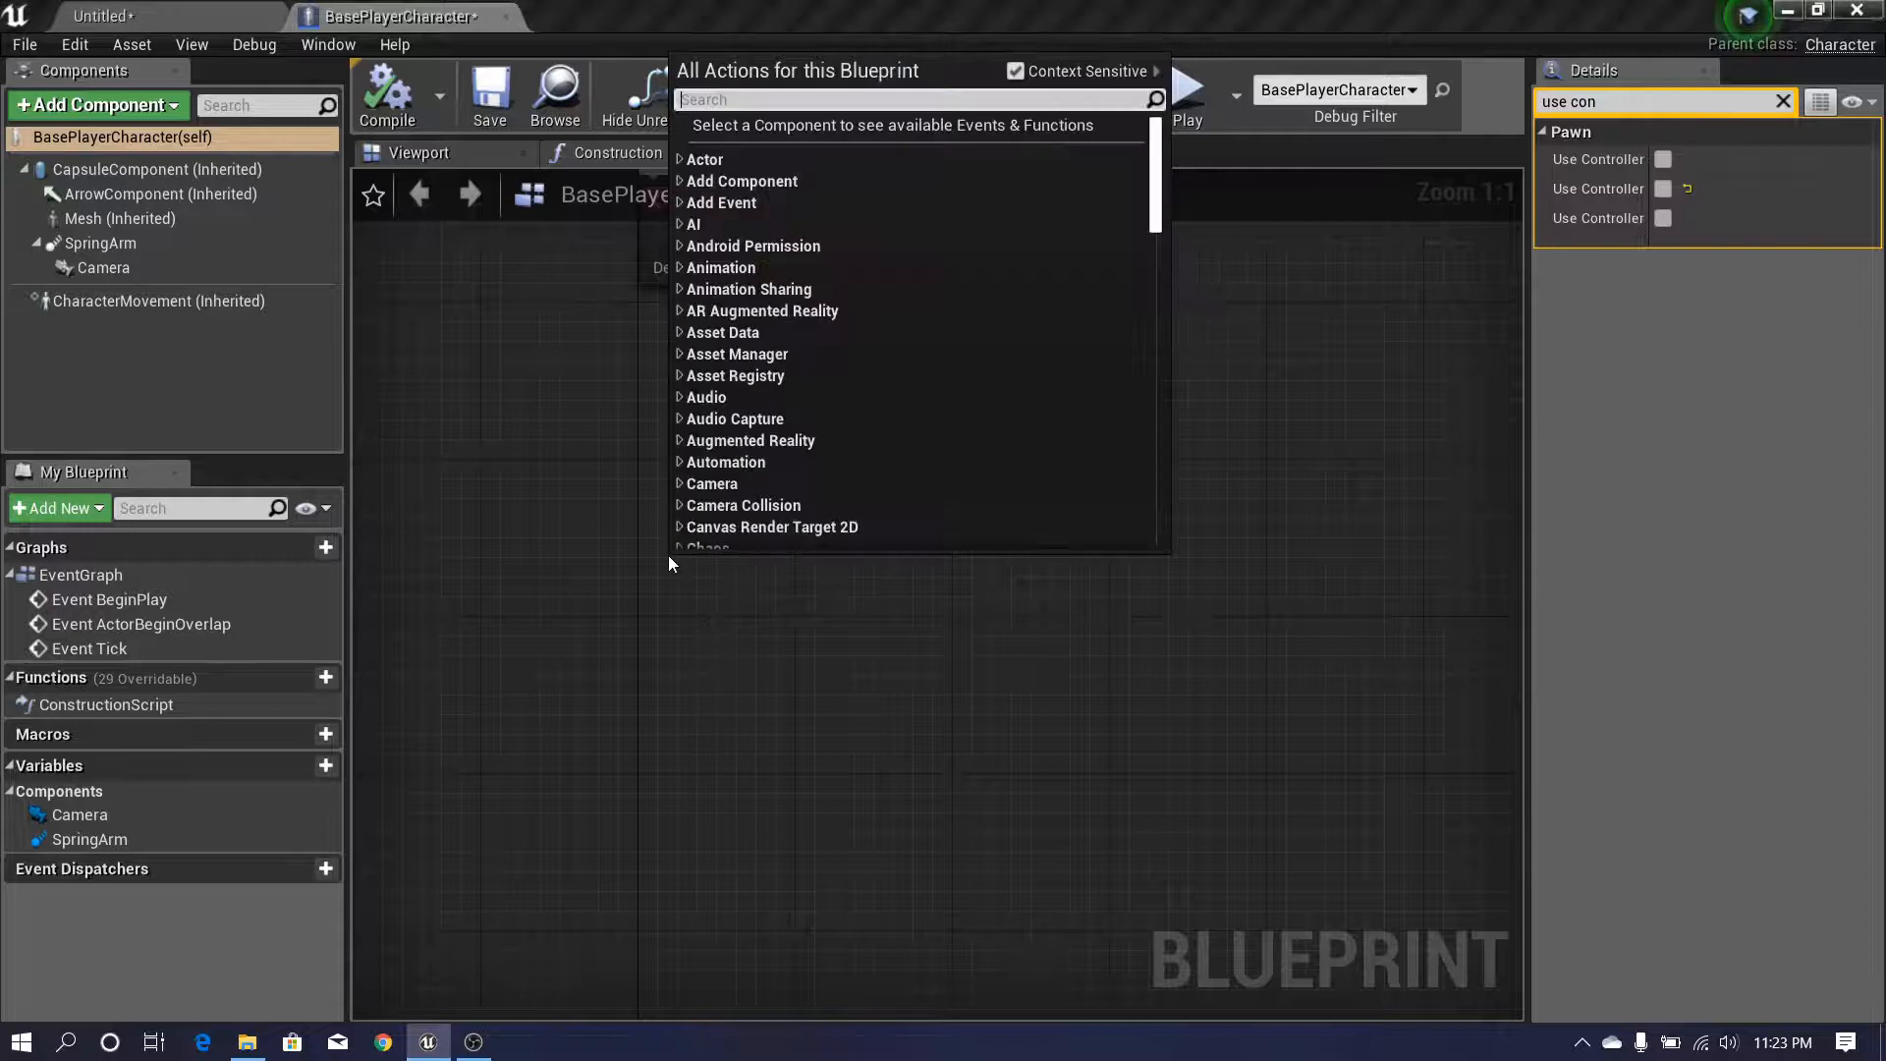
pyautogui.write('lookup')
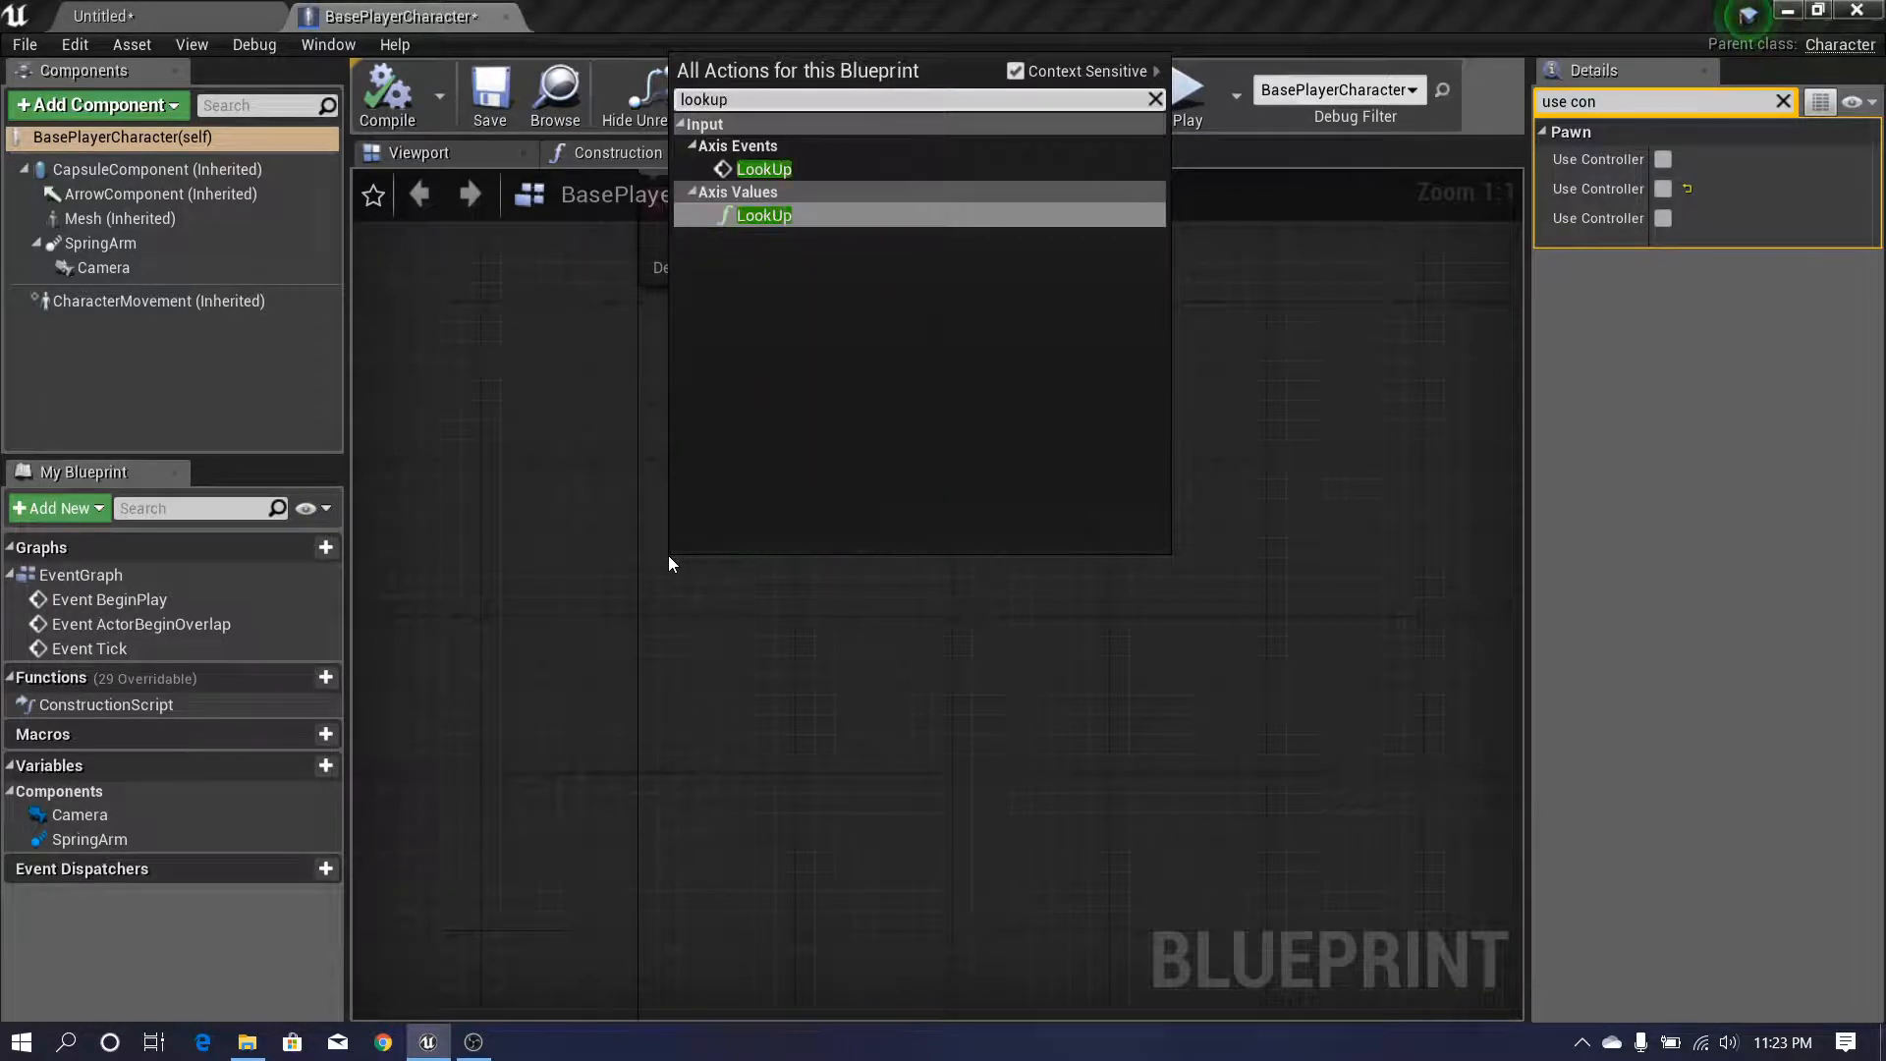
pyautogui.click(771, 168)
pyautogui.moveTo(712, 578); pyautogui.dragTo(699, 639)
pyautogui.click(1002, 674)
pyautogui.moveTo(993, 744); pyautogui.dragTo(724, 590, button='right')
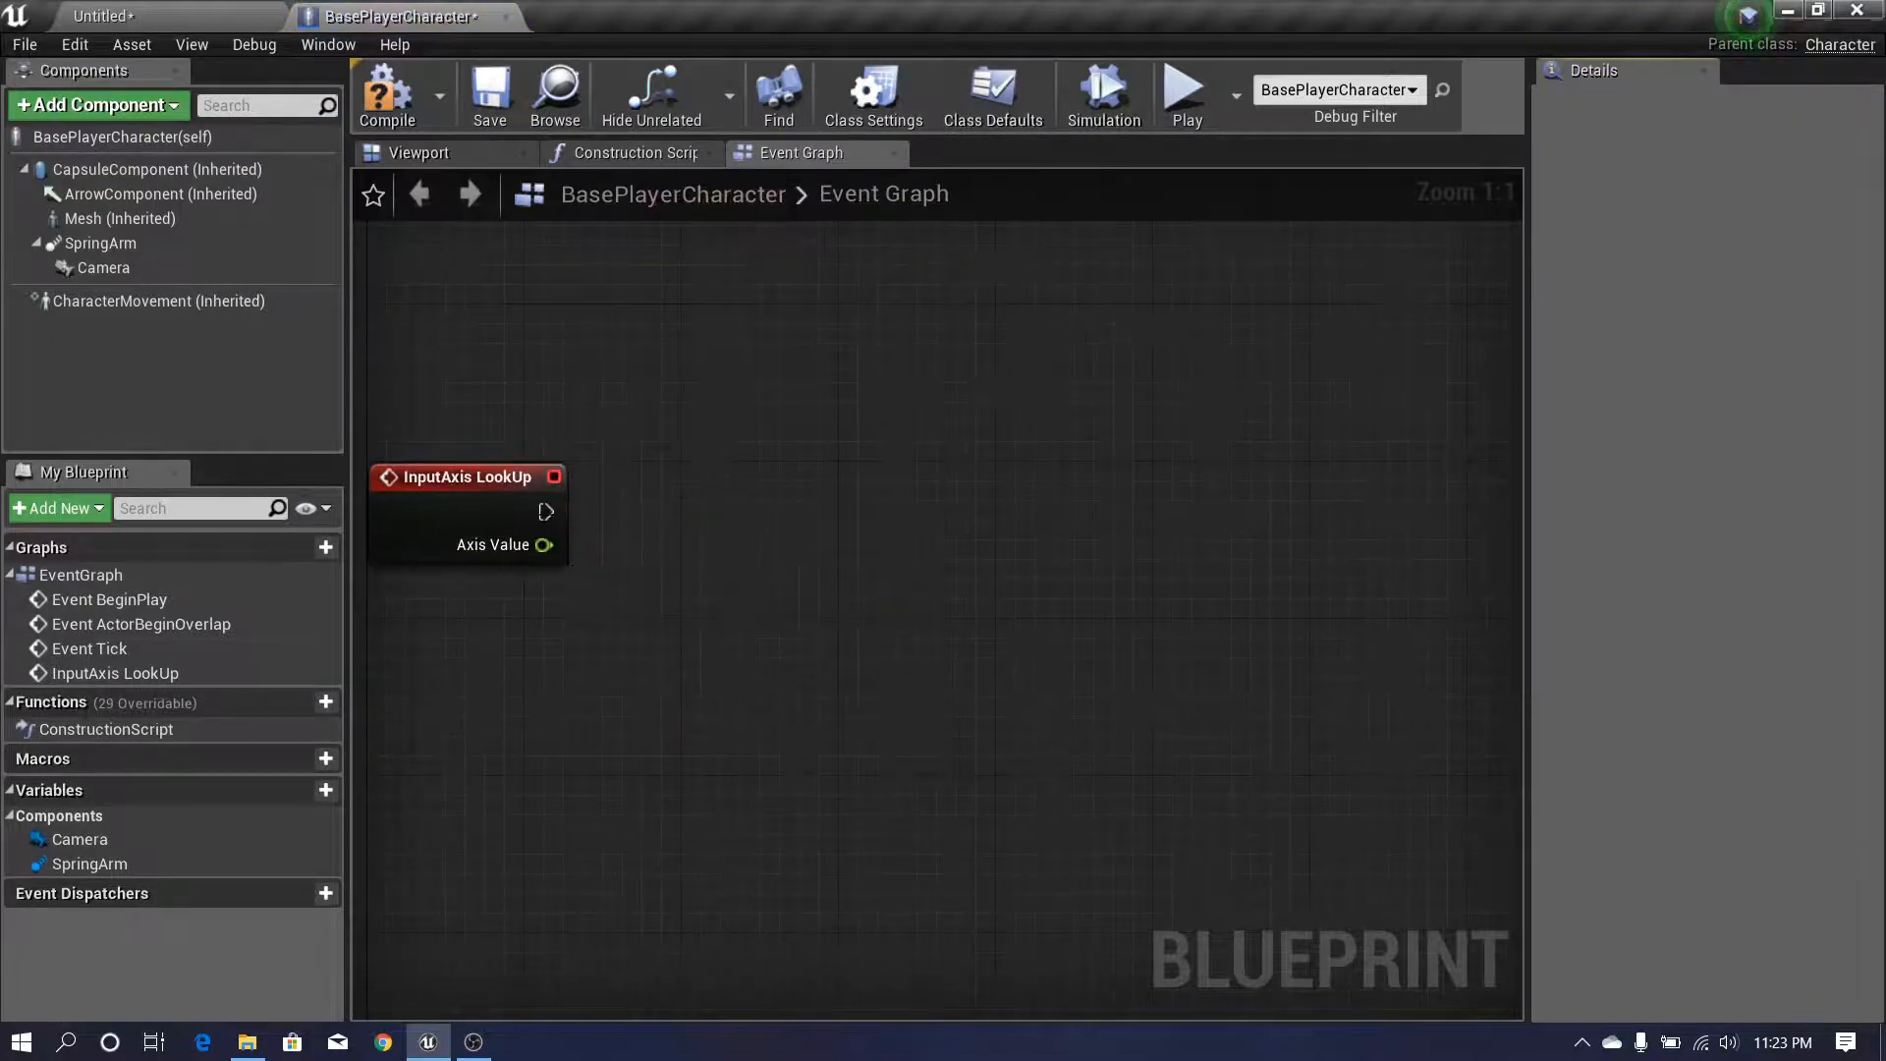
# - Connect an Add Controller Pitch Input node to the InputAxis LookUp event, feeding its Axis Value into Val
pyautogui.moveTo(855, 515); pyautogui.dragTo(884, 509)
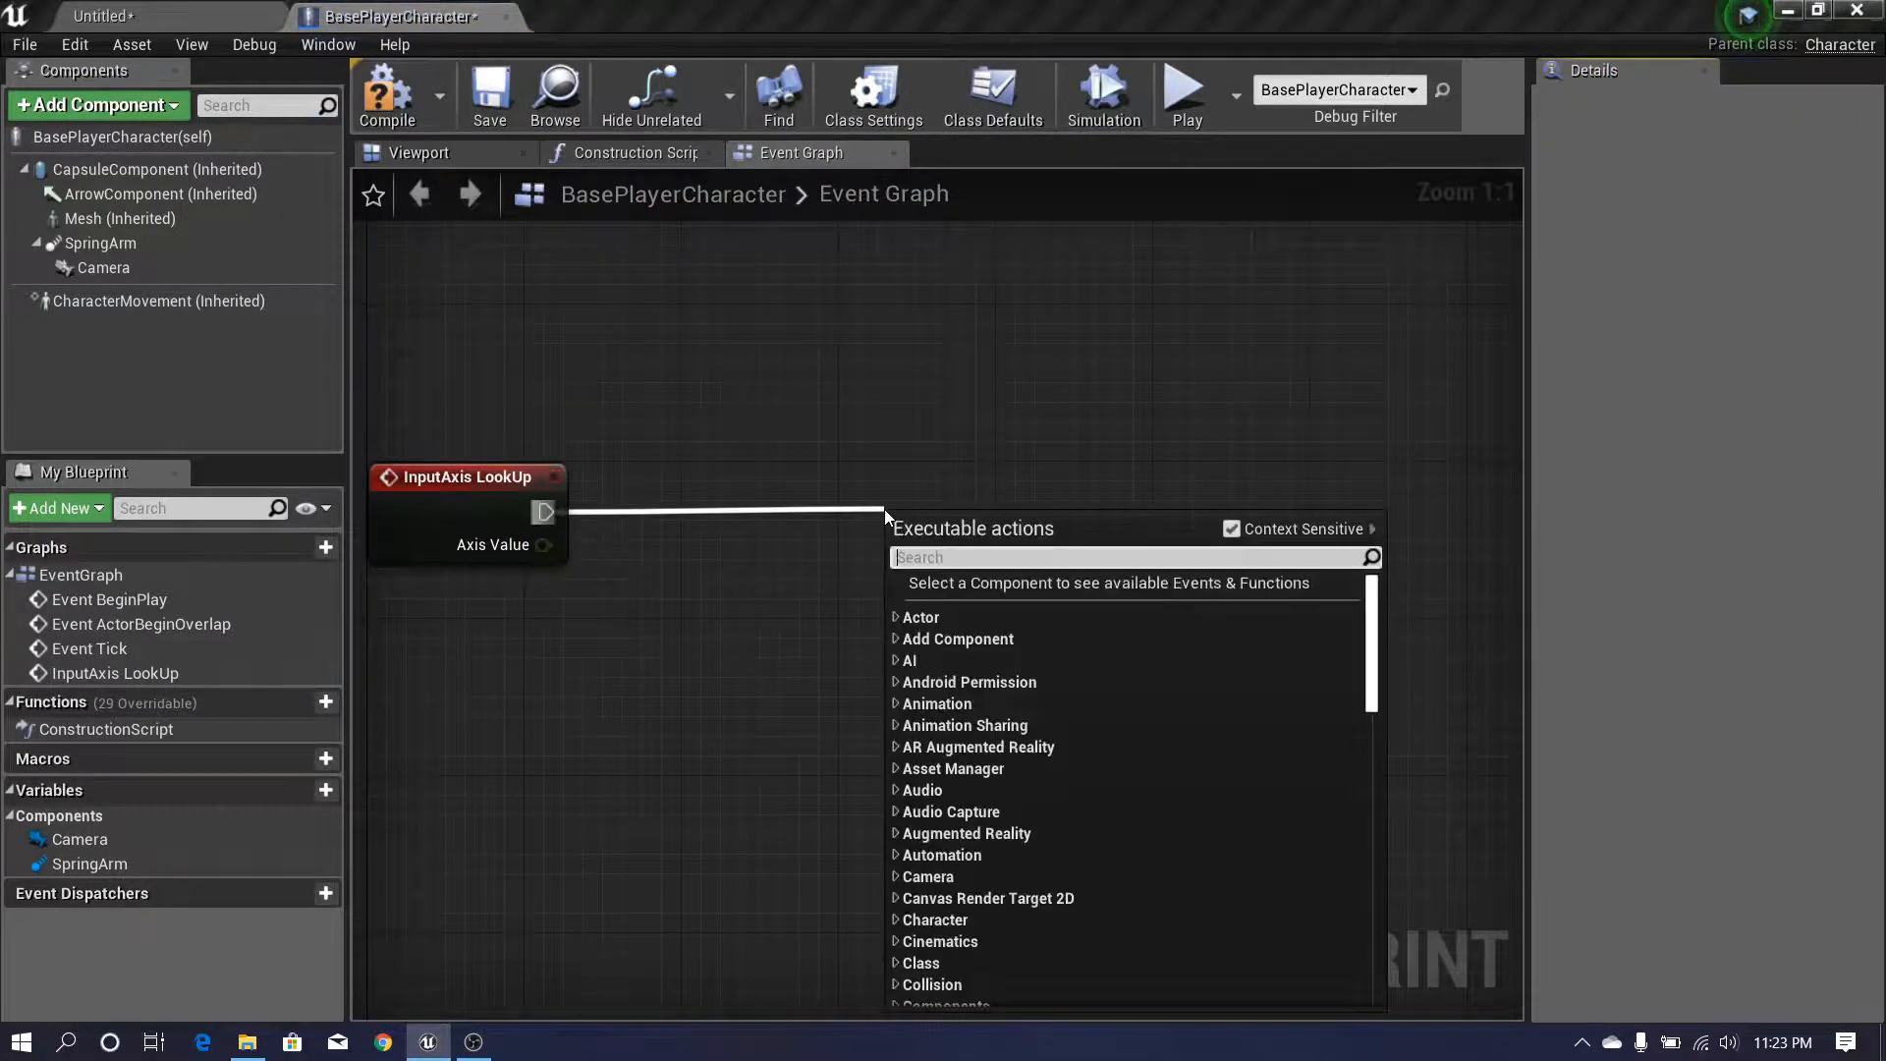
pyautogui.write('add controll')
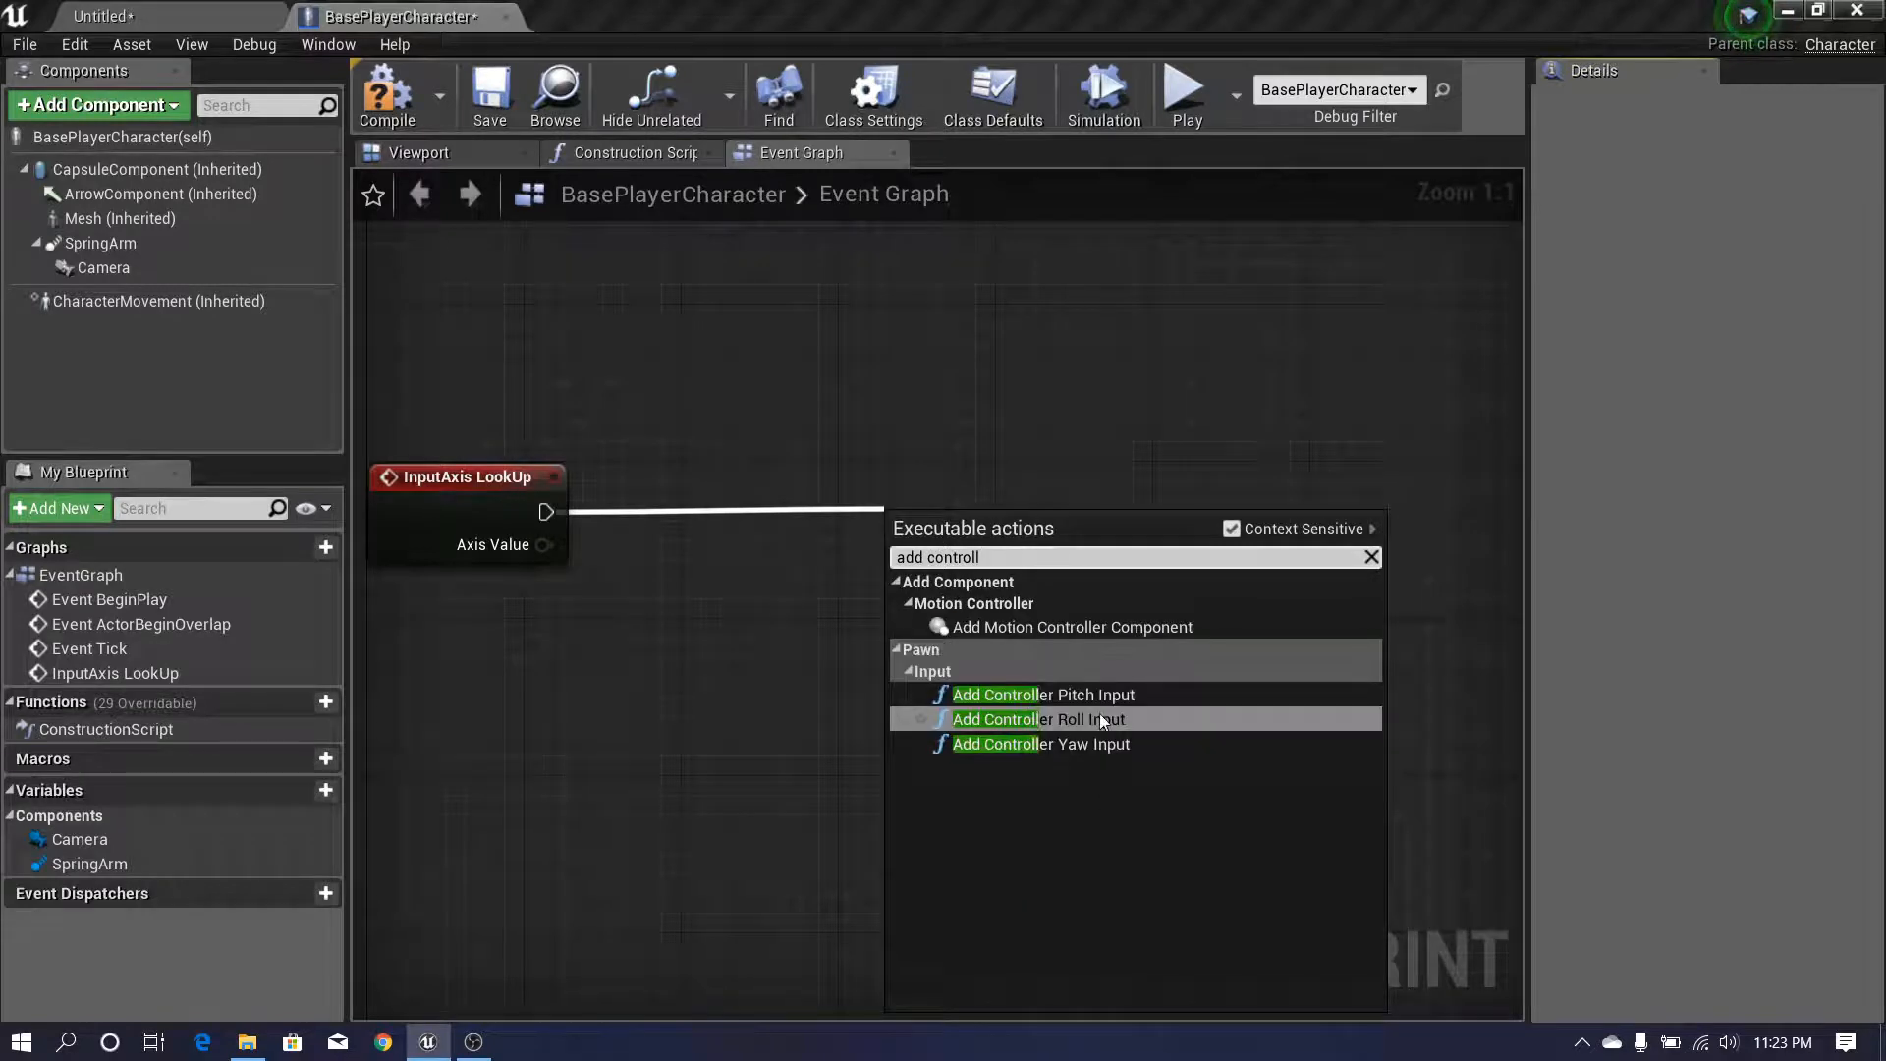
pyautogui.click(1104, 697)
pyautogui.moveTo(1041, 550); pyautogui.dragTo(1112, 489)
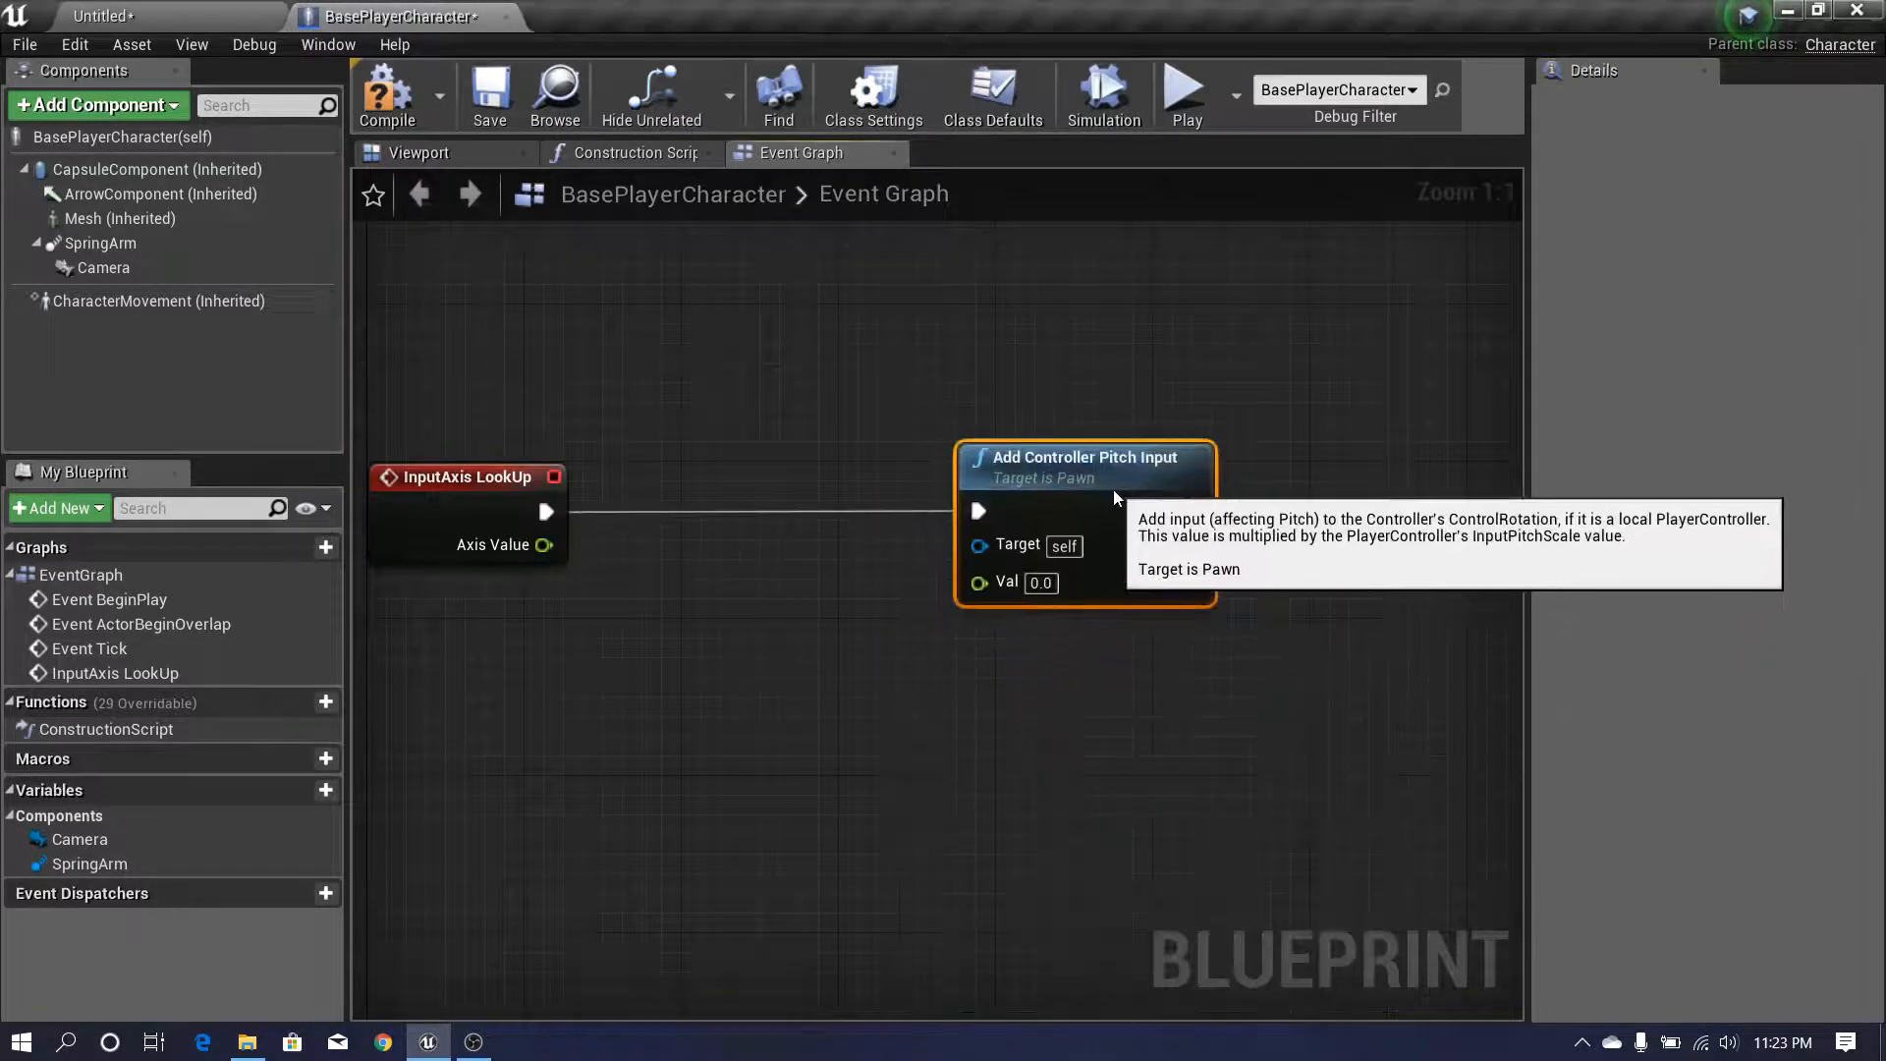
pyautogui.moveTo(543, 544); pyautogui.dragTo(979, 581)
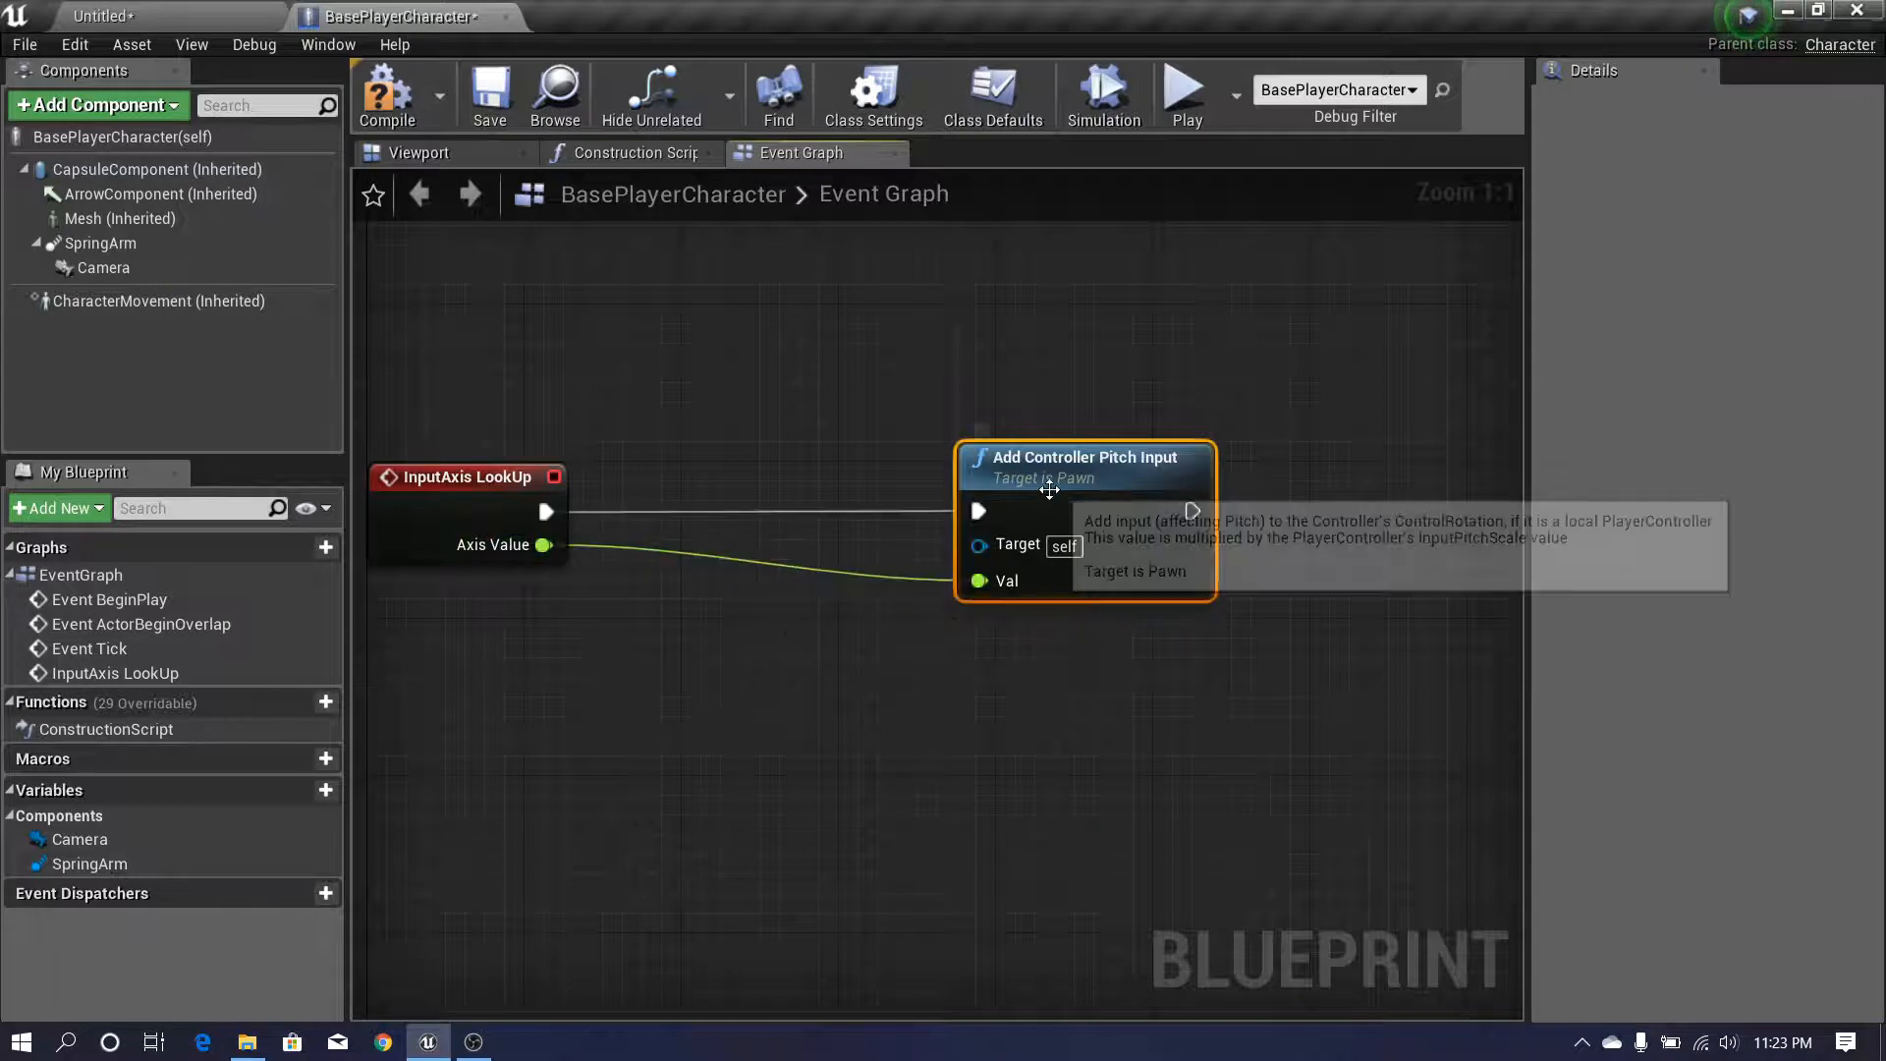
pyautogui.moveTo(1049, 489); pyautogui.dragTo(757, 486)
pyautogui.click(661, 716)
# - Add the Turn axis event to the Event Graph below the LookUp nodes
pyautogui.moveTo(661, 716); pyautogui.dragTo(610, 654, button='right')
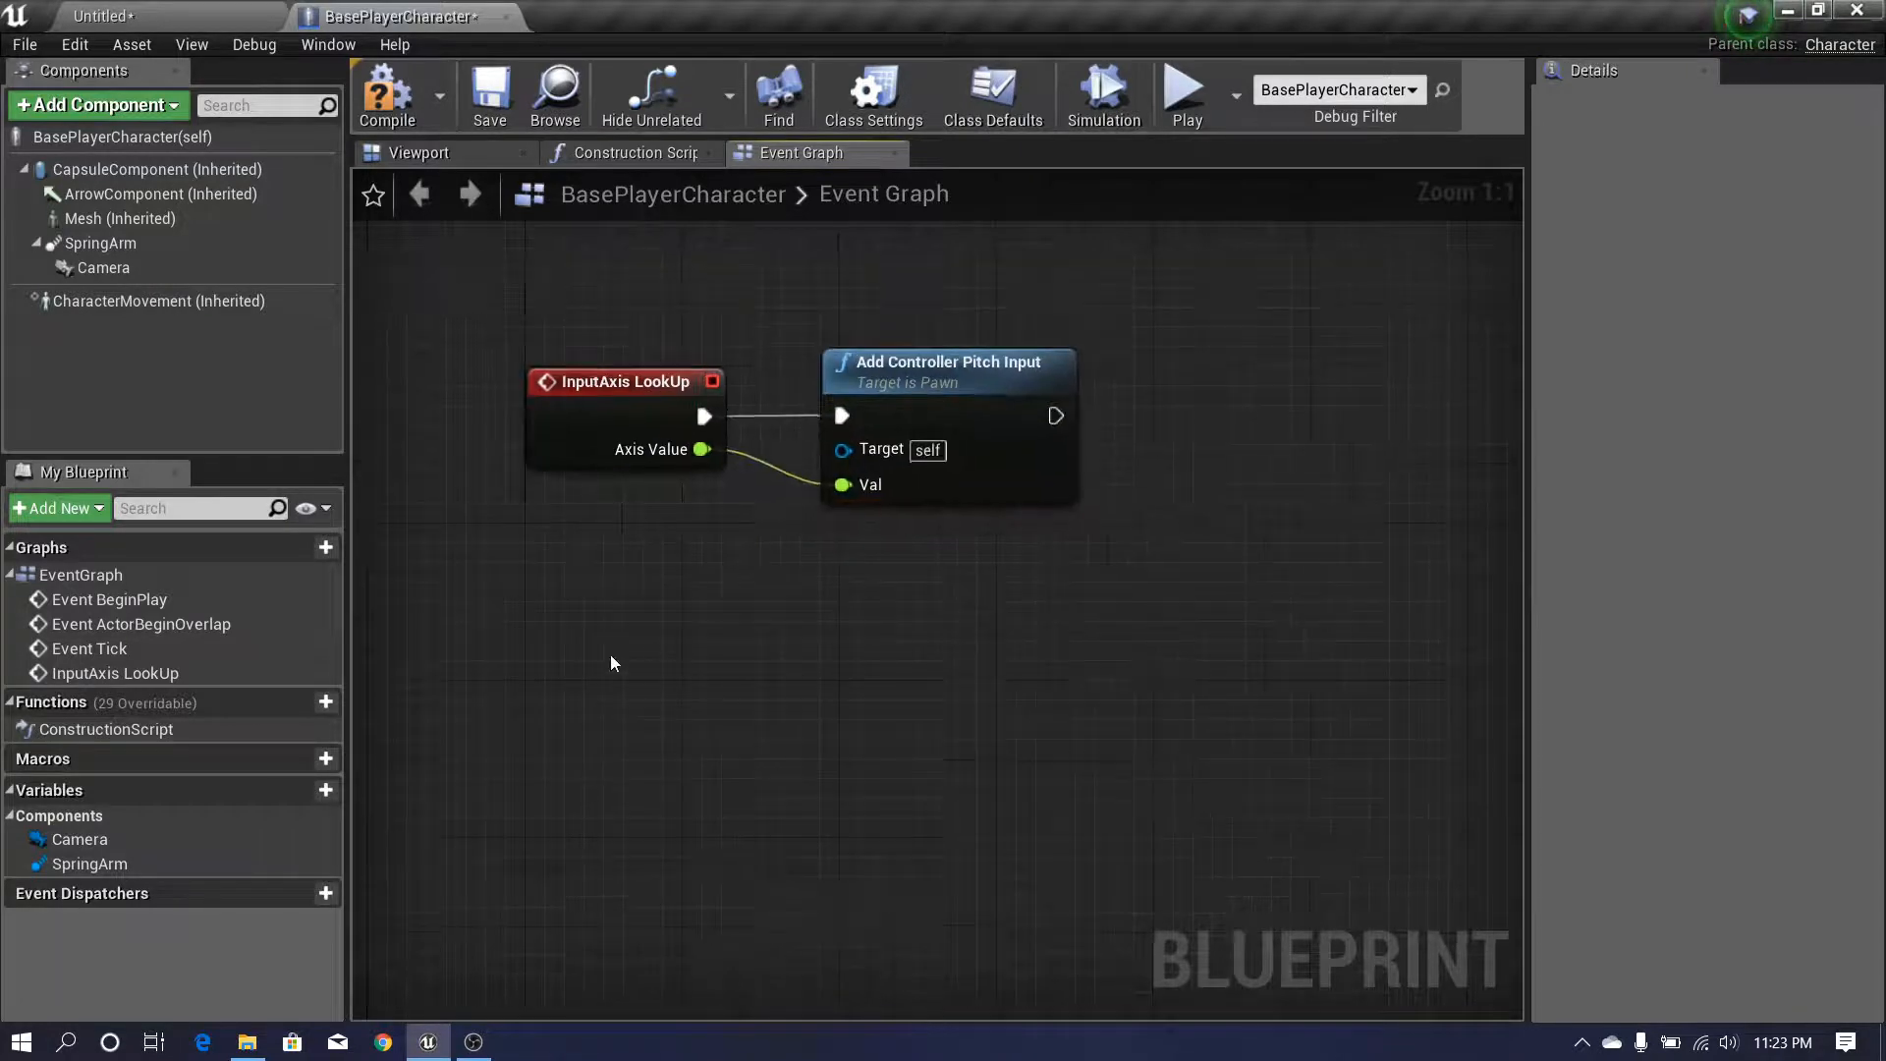
pyautogui.rightClick(574, 675)
pyautogui.write('turn')
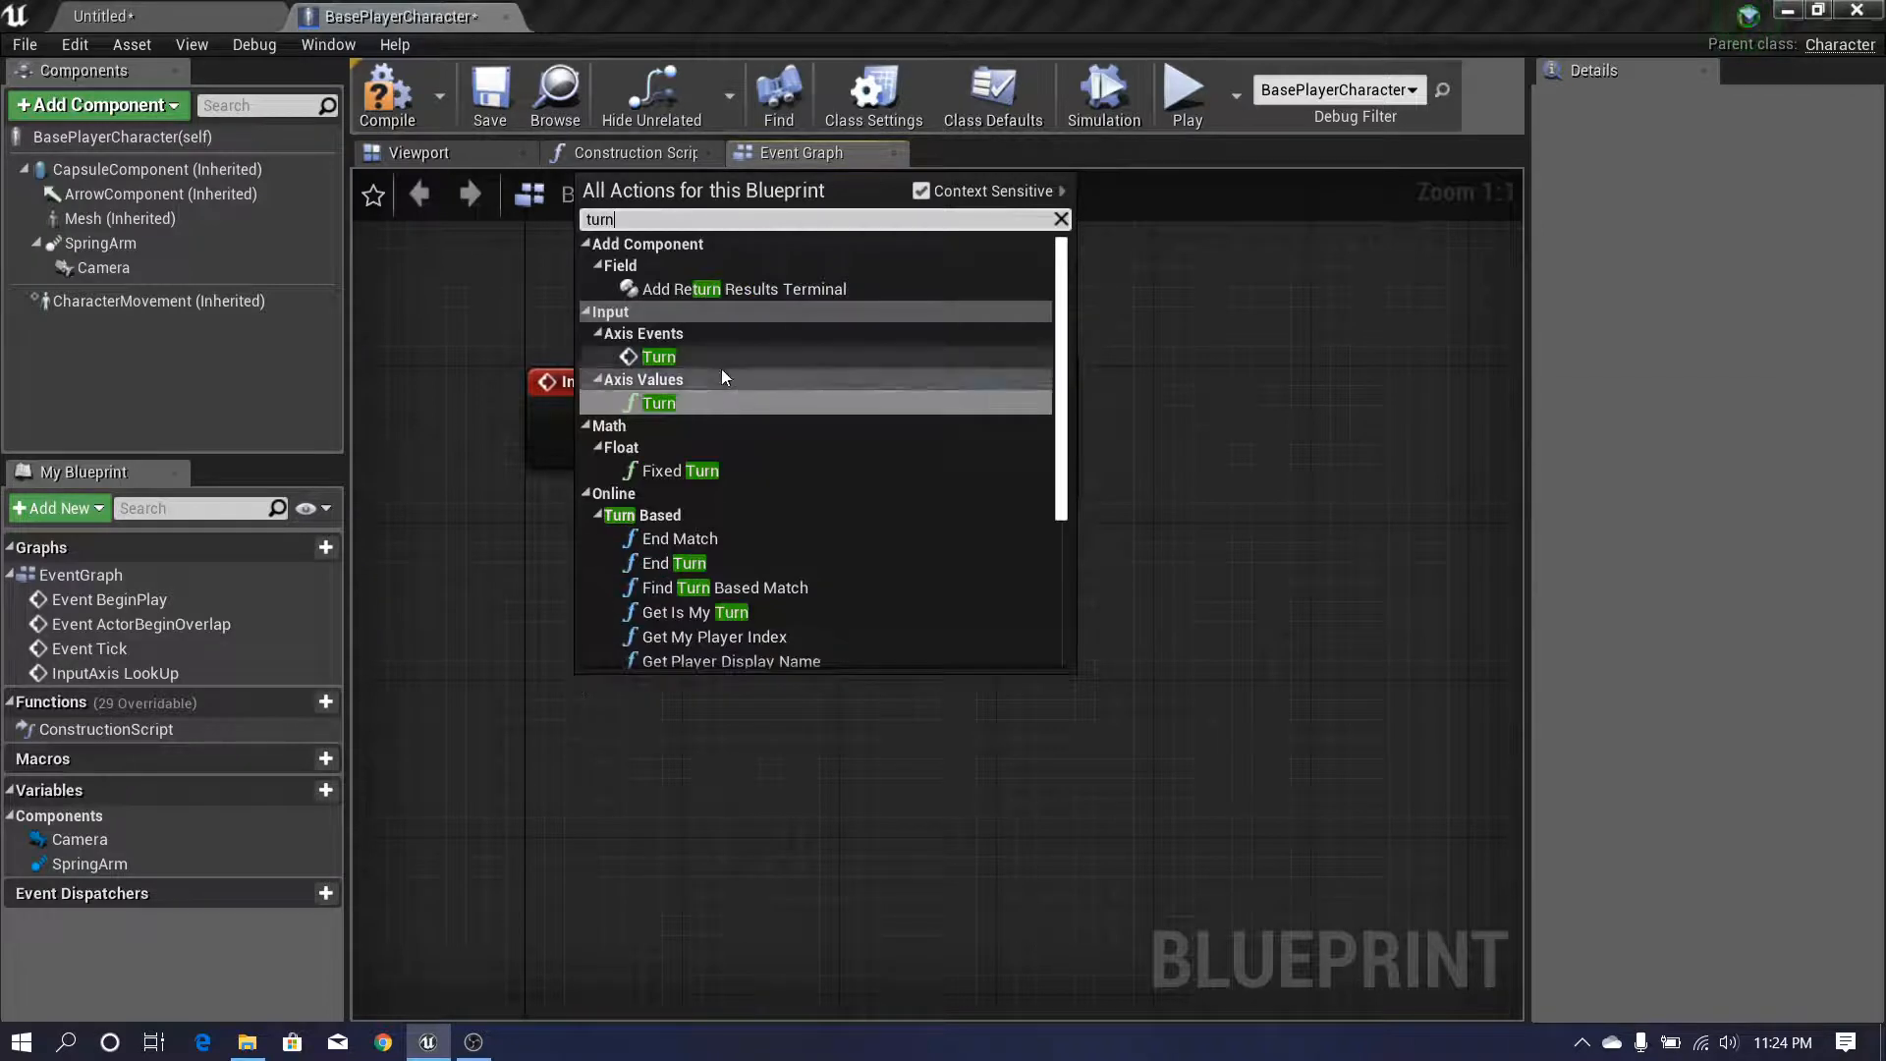
pyautogui.click(721, 359)
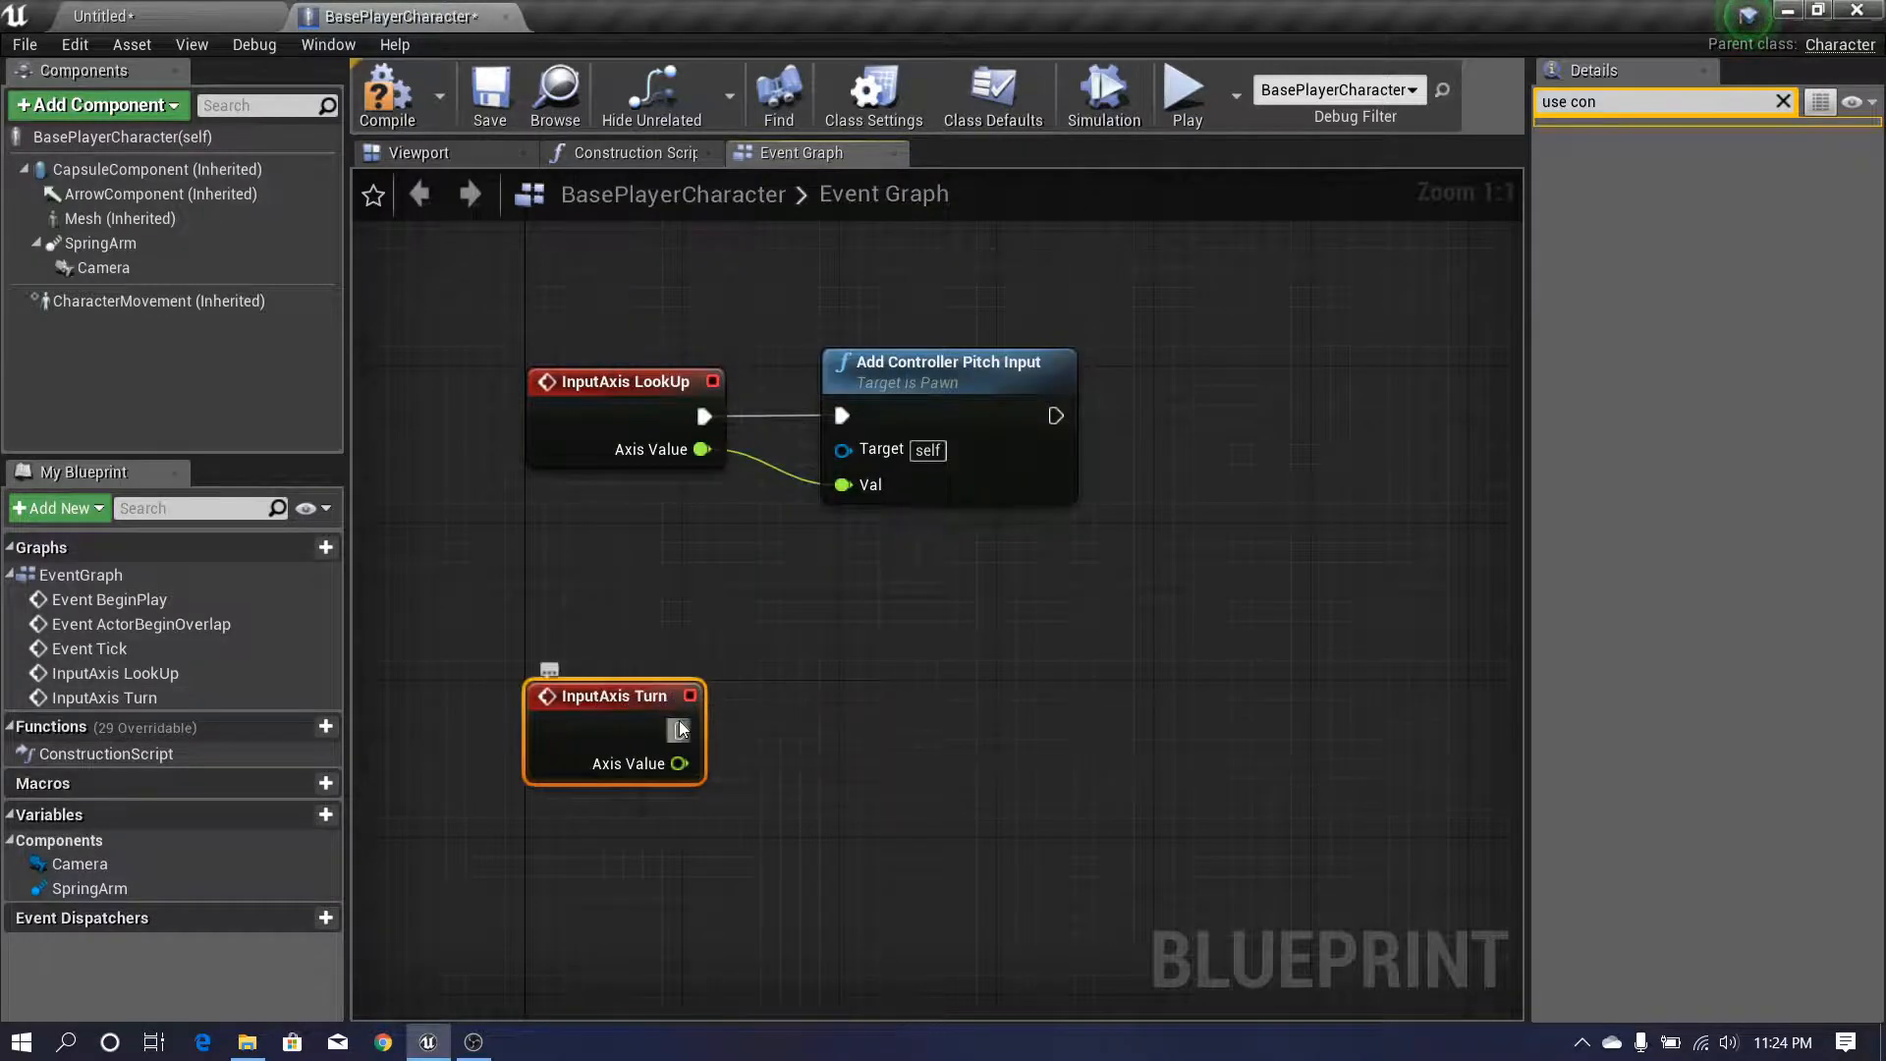
# - Connect an Add Controller Yaw Input node to the InputAxis Turn event, with Axis Value feeding Val, and compile the blueprint
pyautogui.moveTo(804, 722); pyautogui.dragTo(814, 723)
pyautogui.write('add controll')
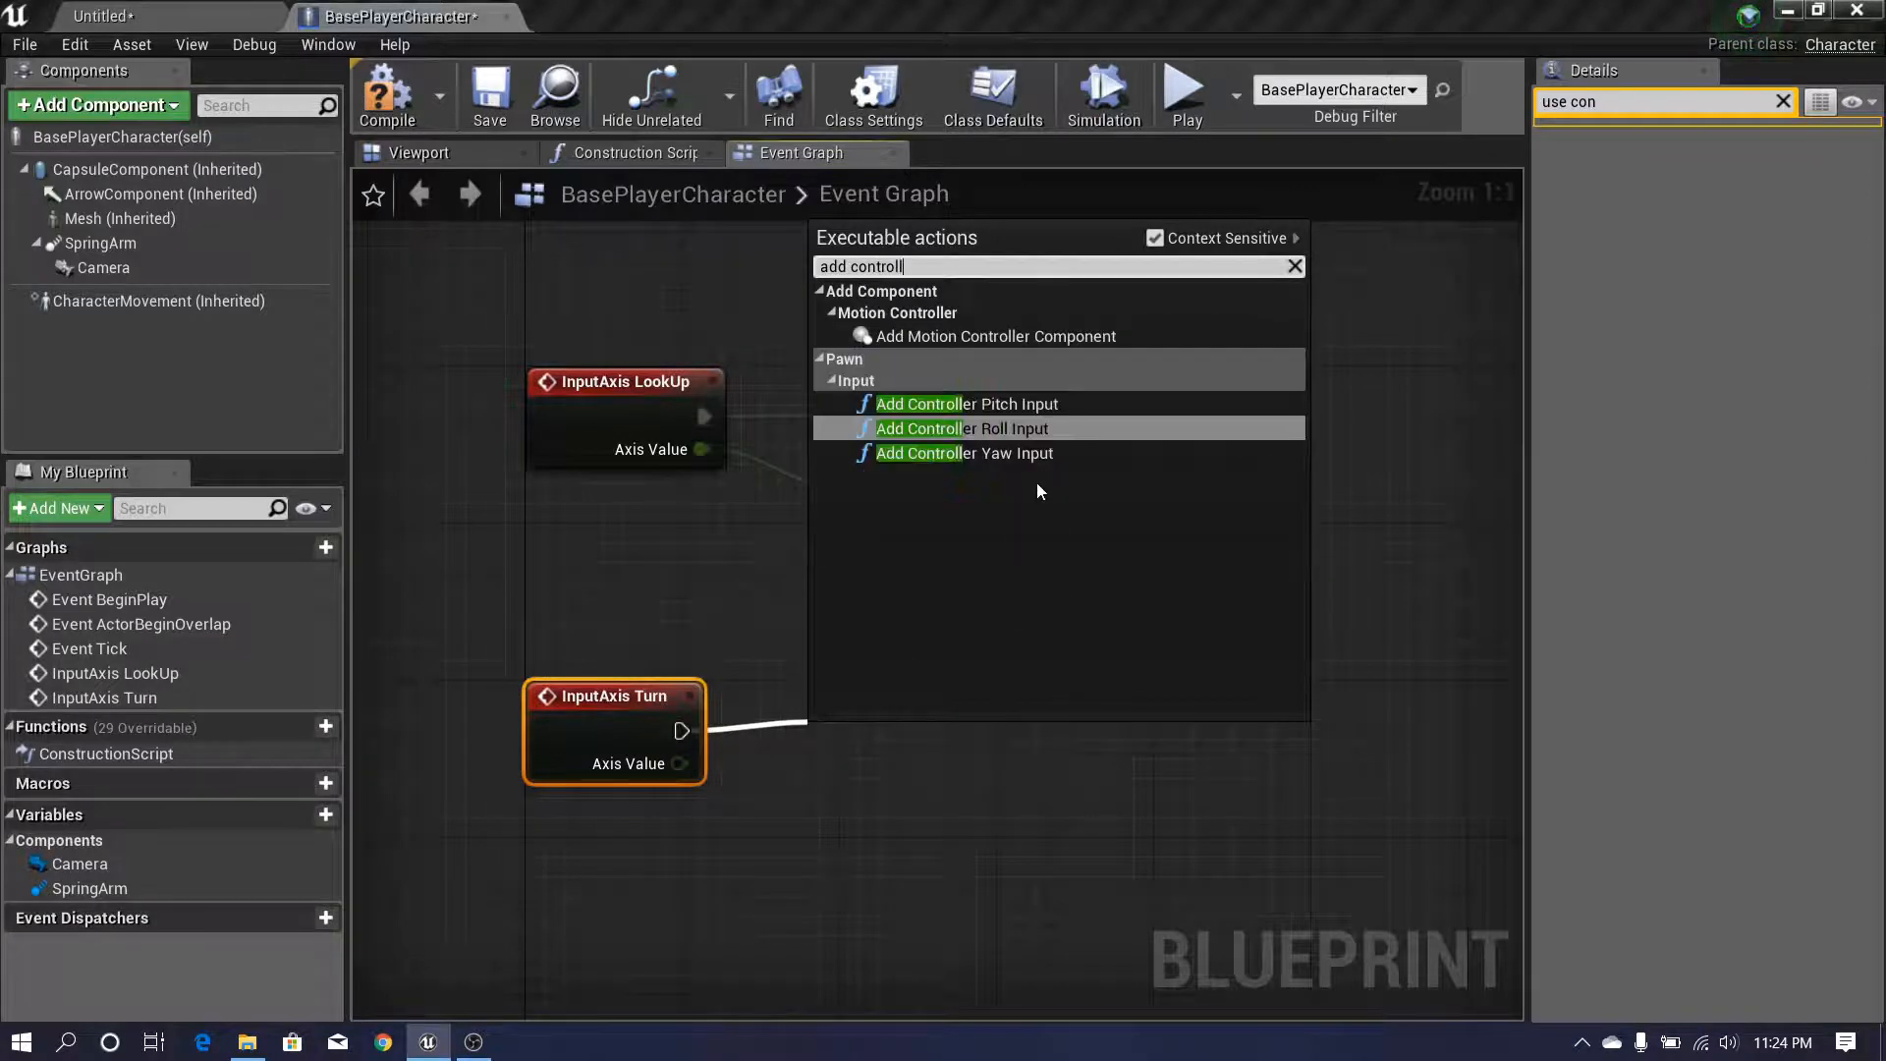
pyautogui.click(982, 452)
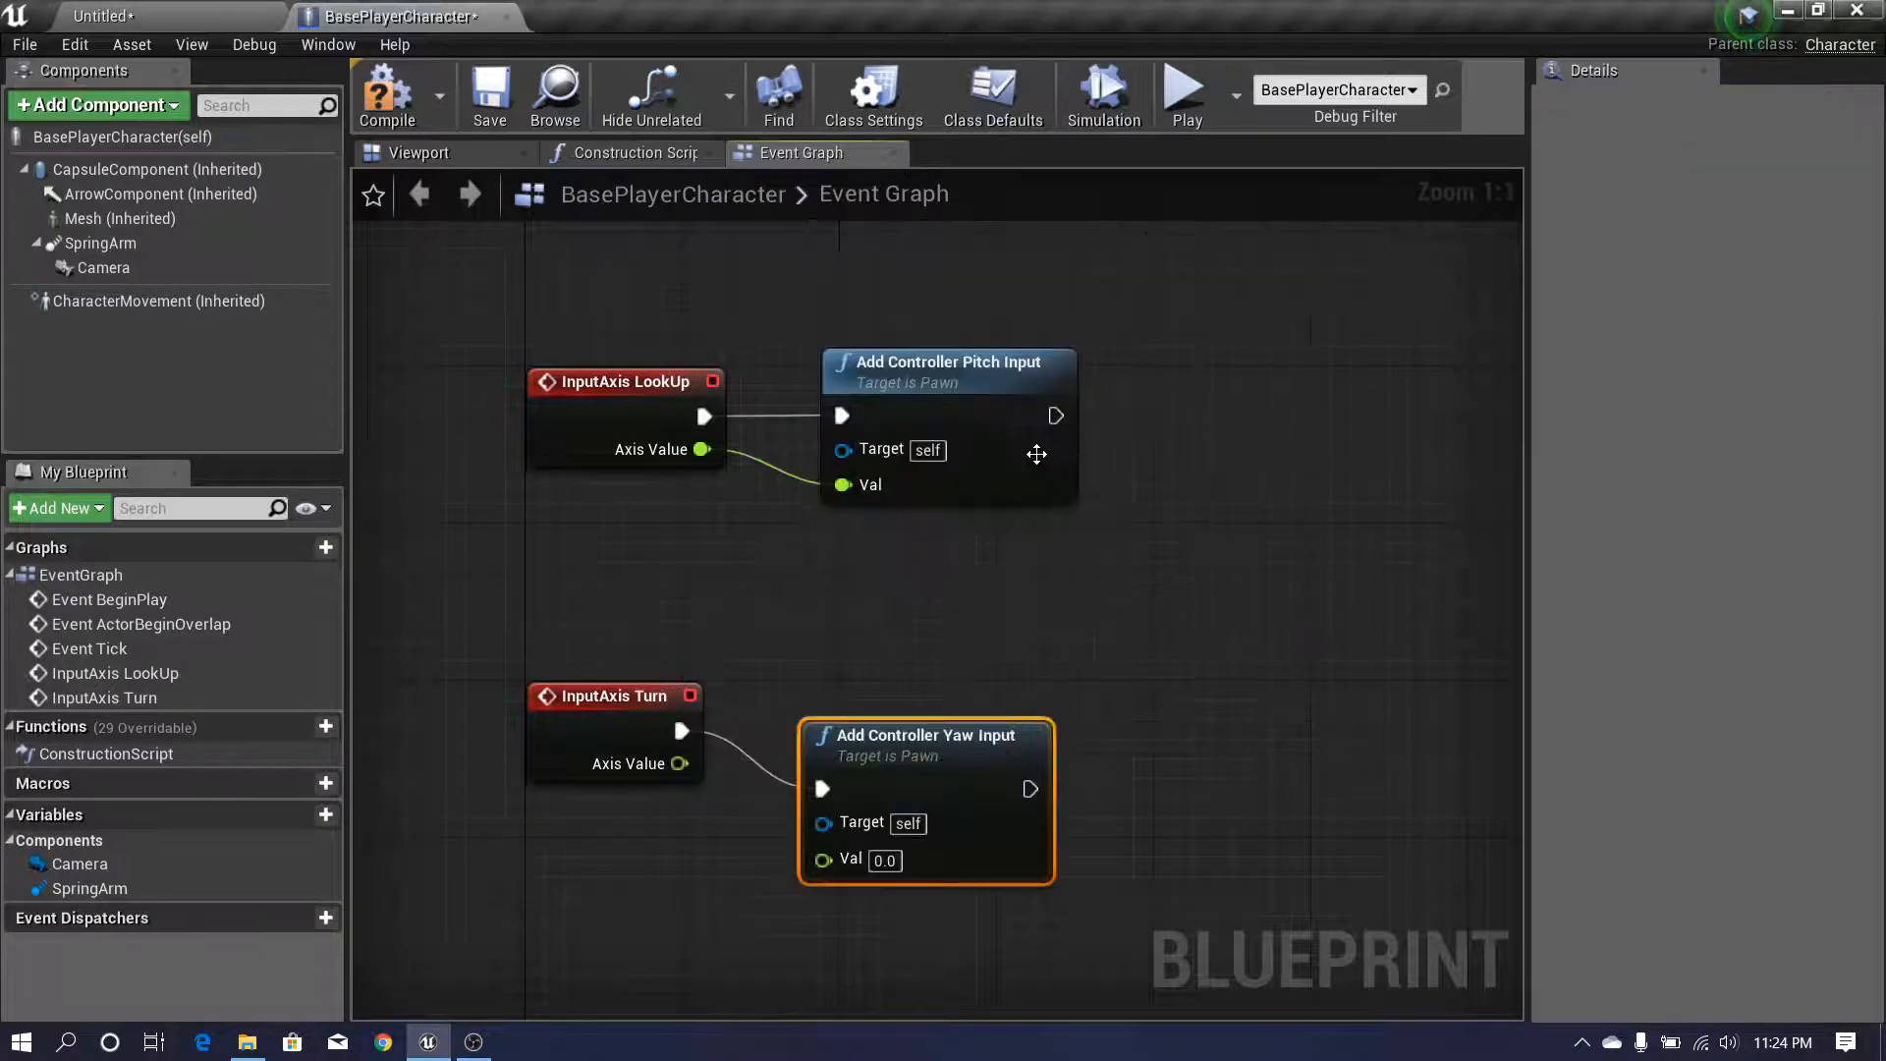
pyautogui.moveTo(983, 812); pyautogui.dragTo(982, 753)
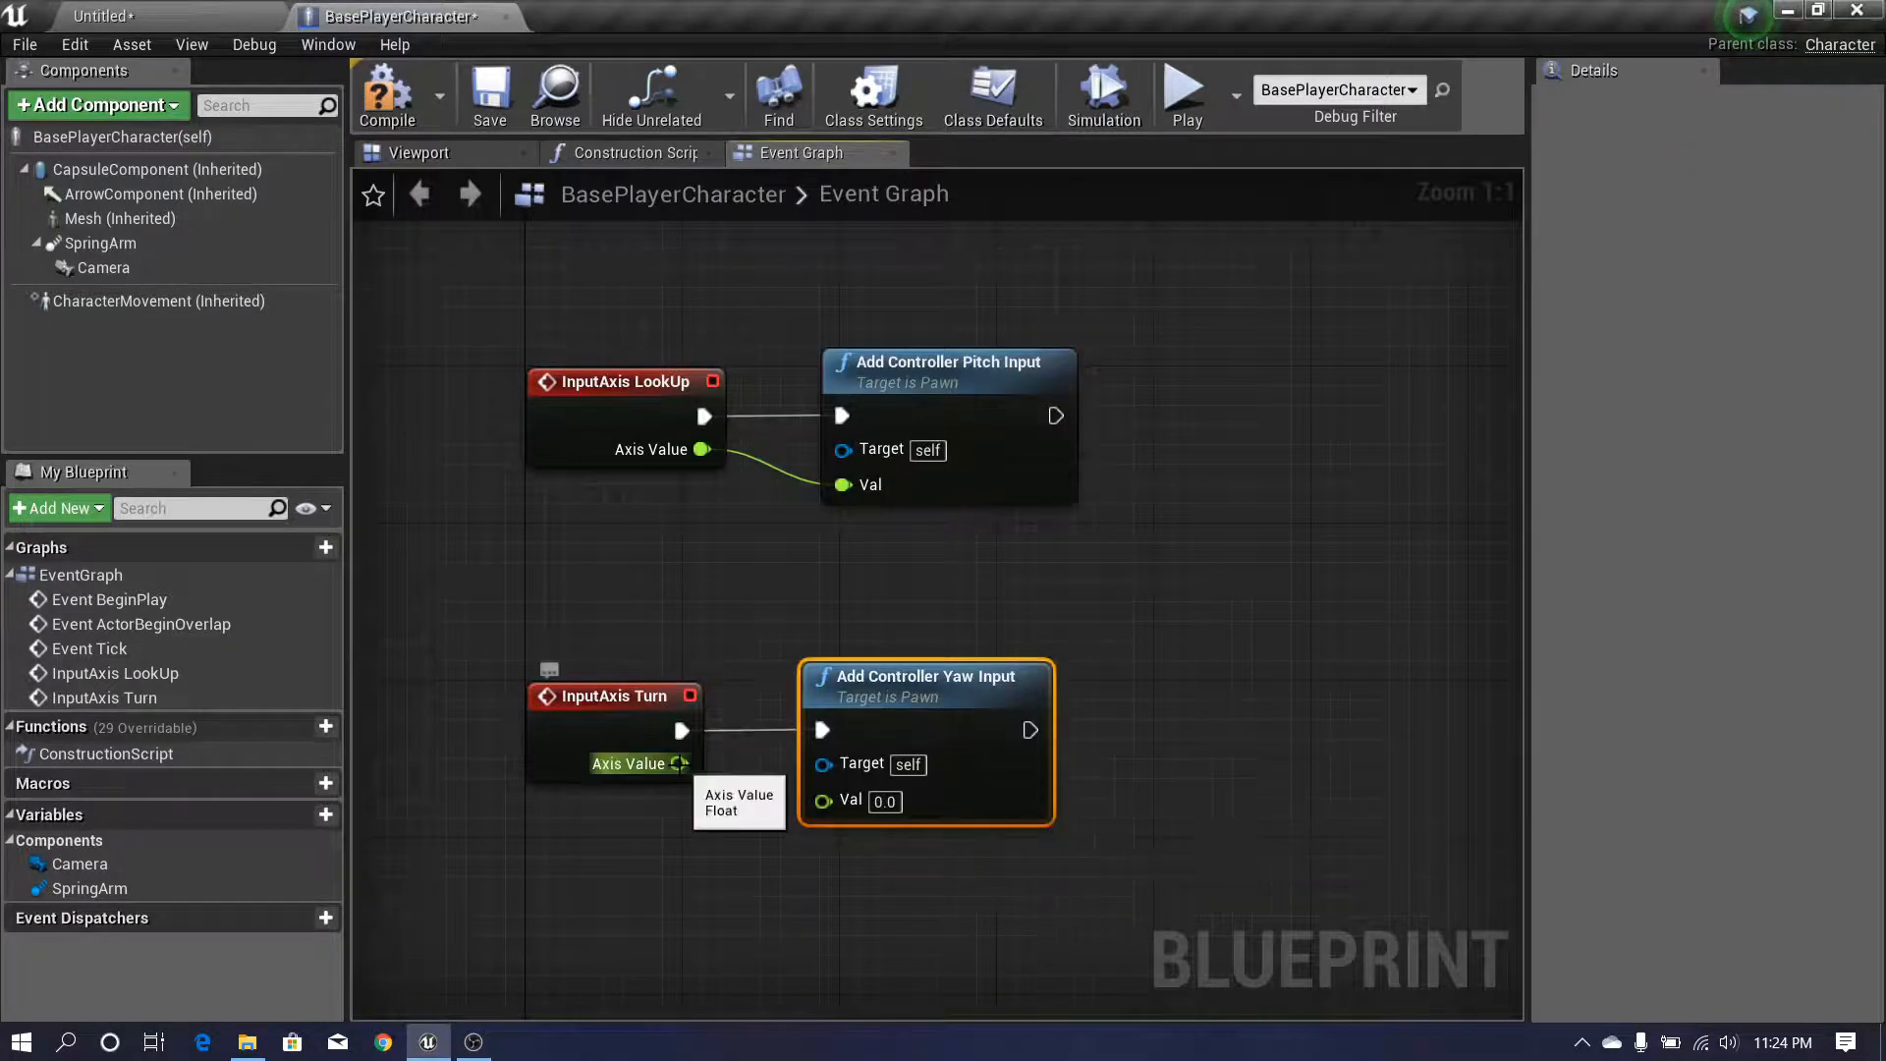
pyautogui.moveTo(679, 763); pyautogui.dragTo(864, 809)
pyautogui.click(727, 481)
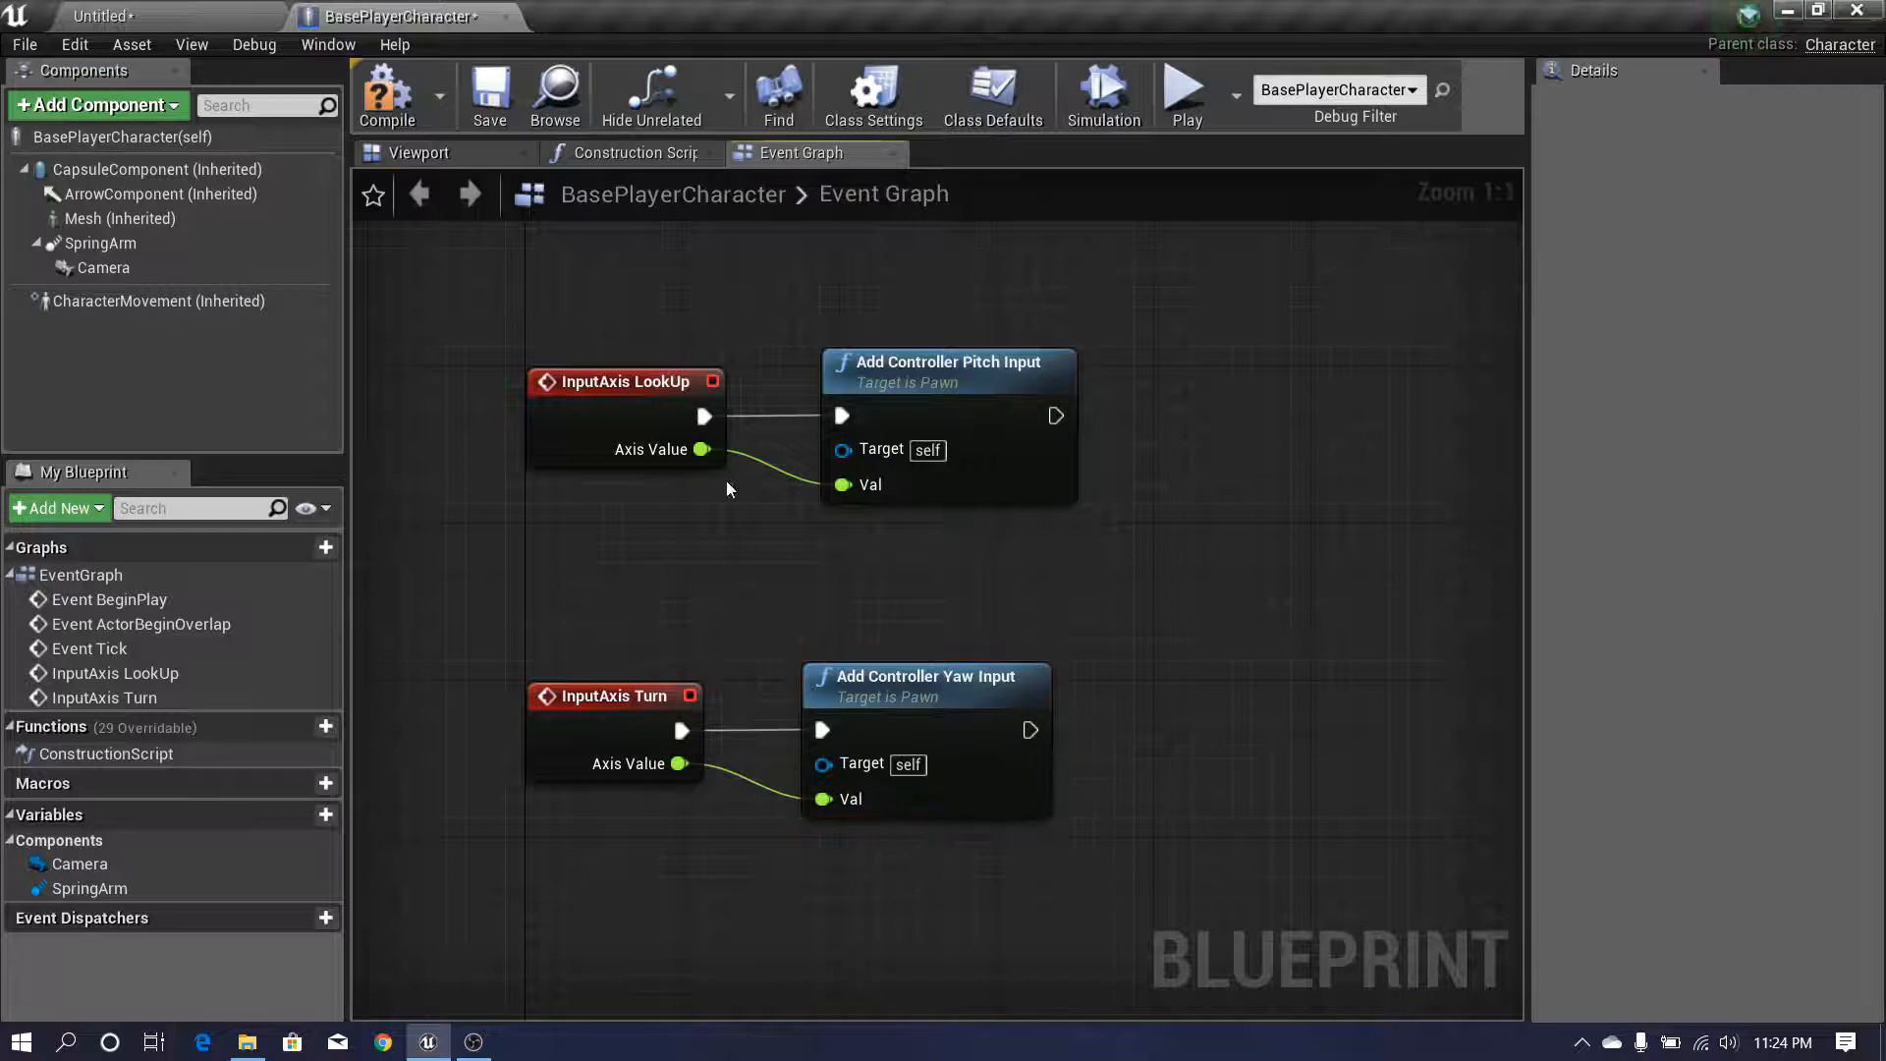
pyautogui.click(387, 116)
# - Play the level in full screen to test the mouse look, and end the play session
pyautogui.click(196, 16)
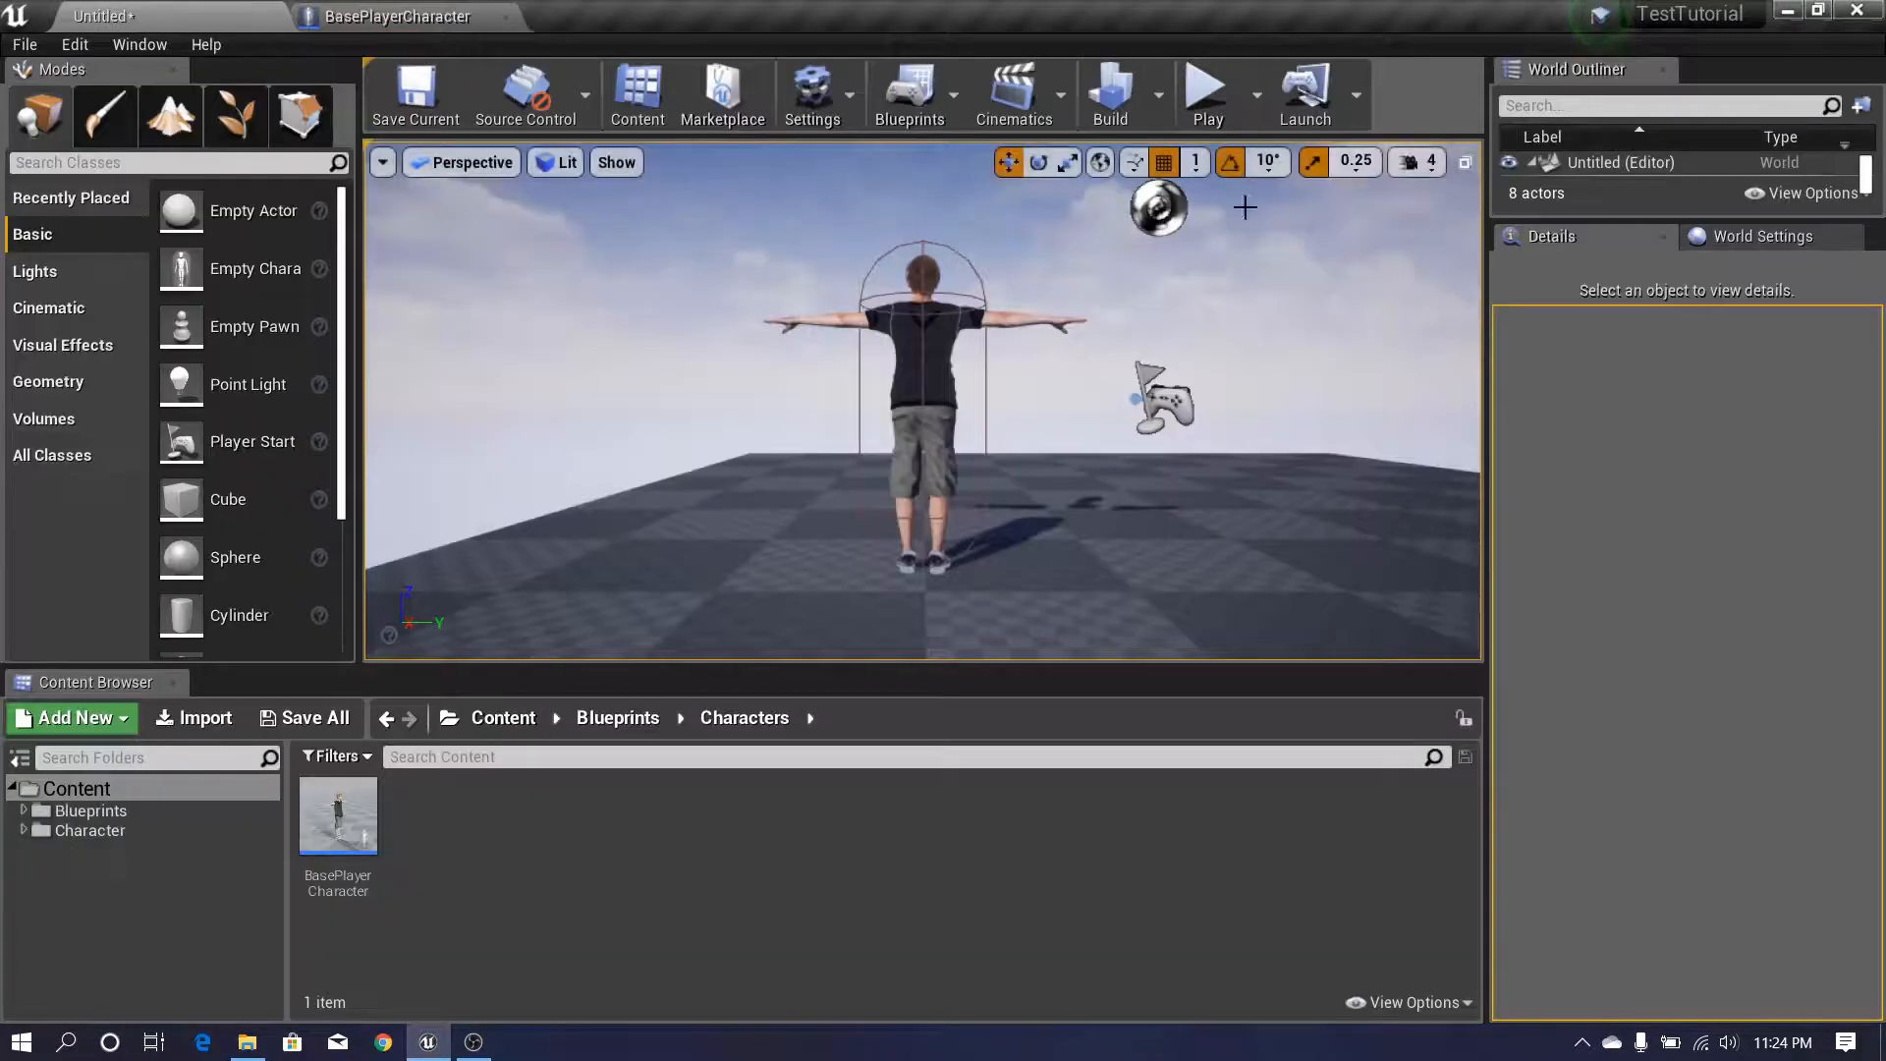
pyautogui.click(1215, 105)
pyautogui.click(1089, 358)
pyautogui.press('F11')
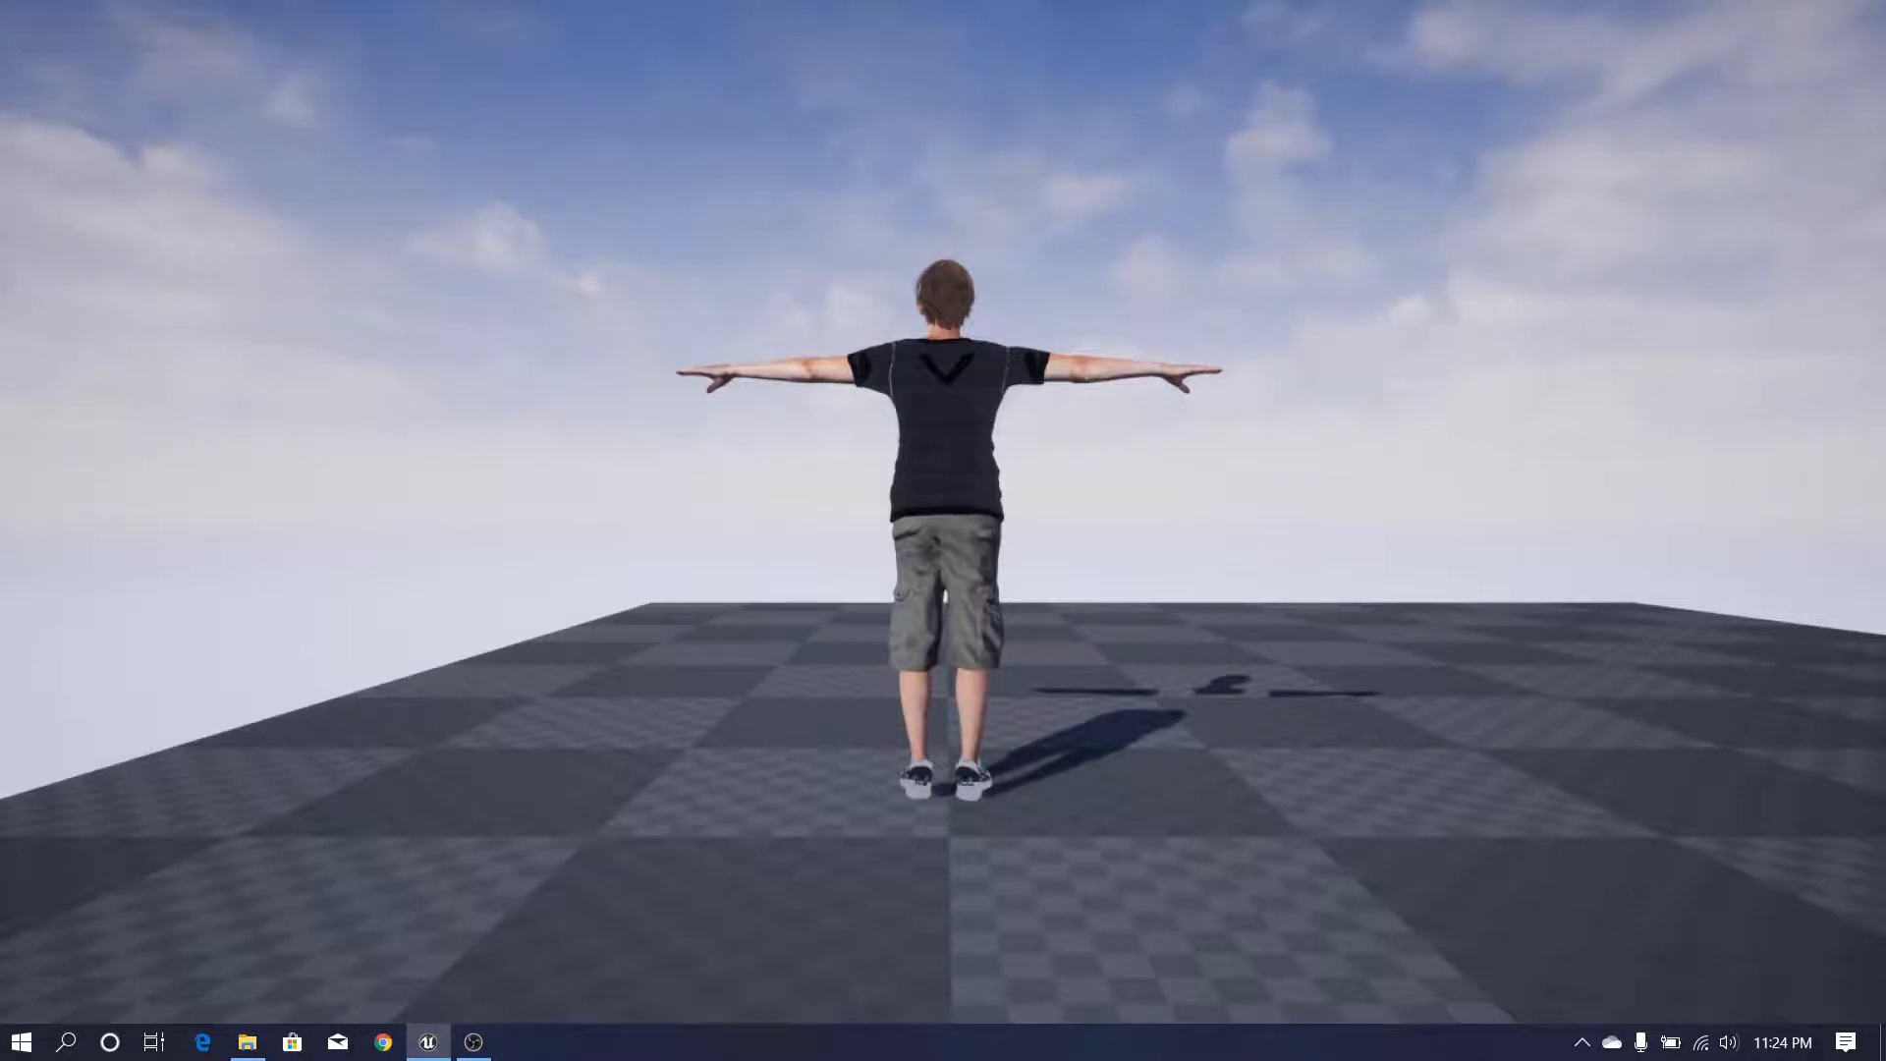
pyautogui.press('Escape')
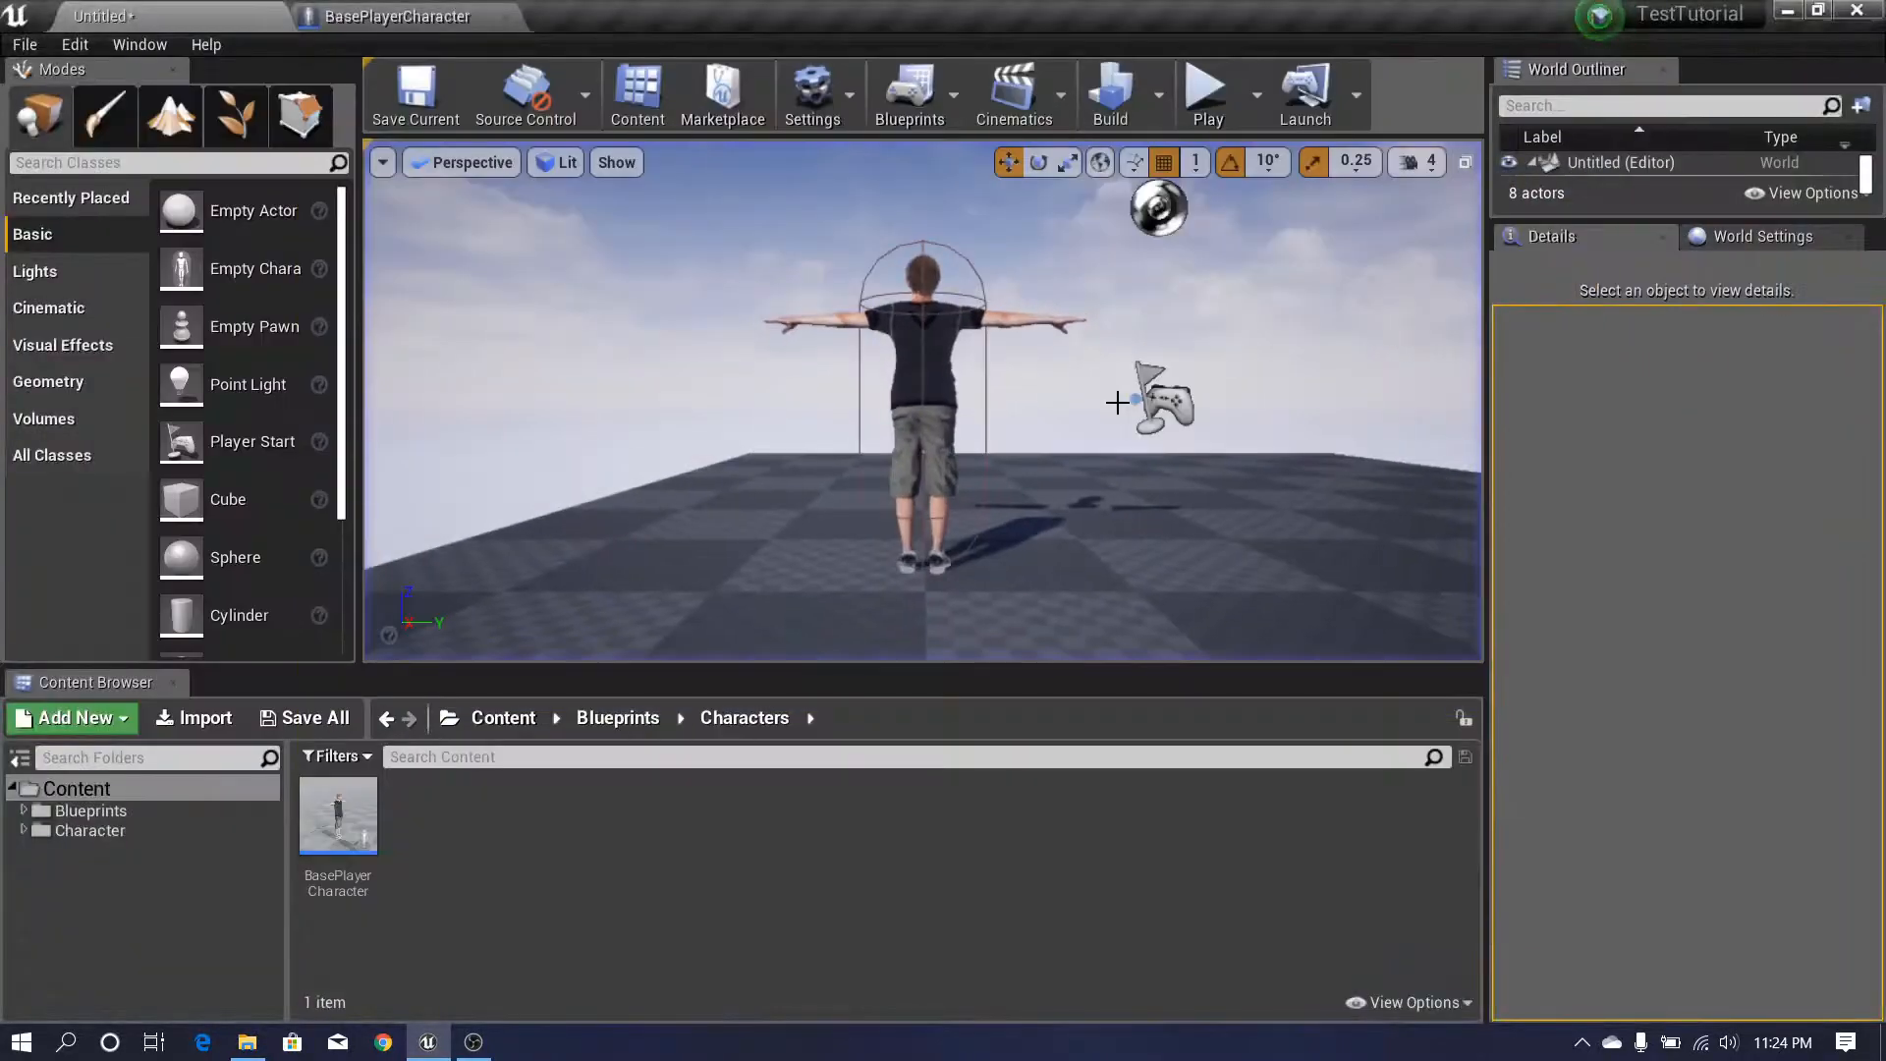
# - Enable Use Pawn Control Rotation in the camera settings of the BasePlayerCharacter's SpringArm component
pyautogui.click(451, 10)
pyautogui.moveTo(468, 320); pyautogui.dragTo(540, 354, button='right')
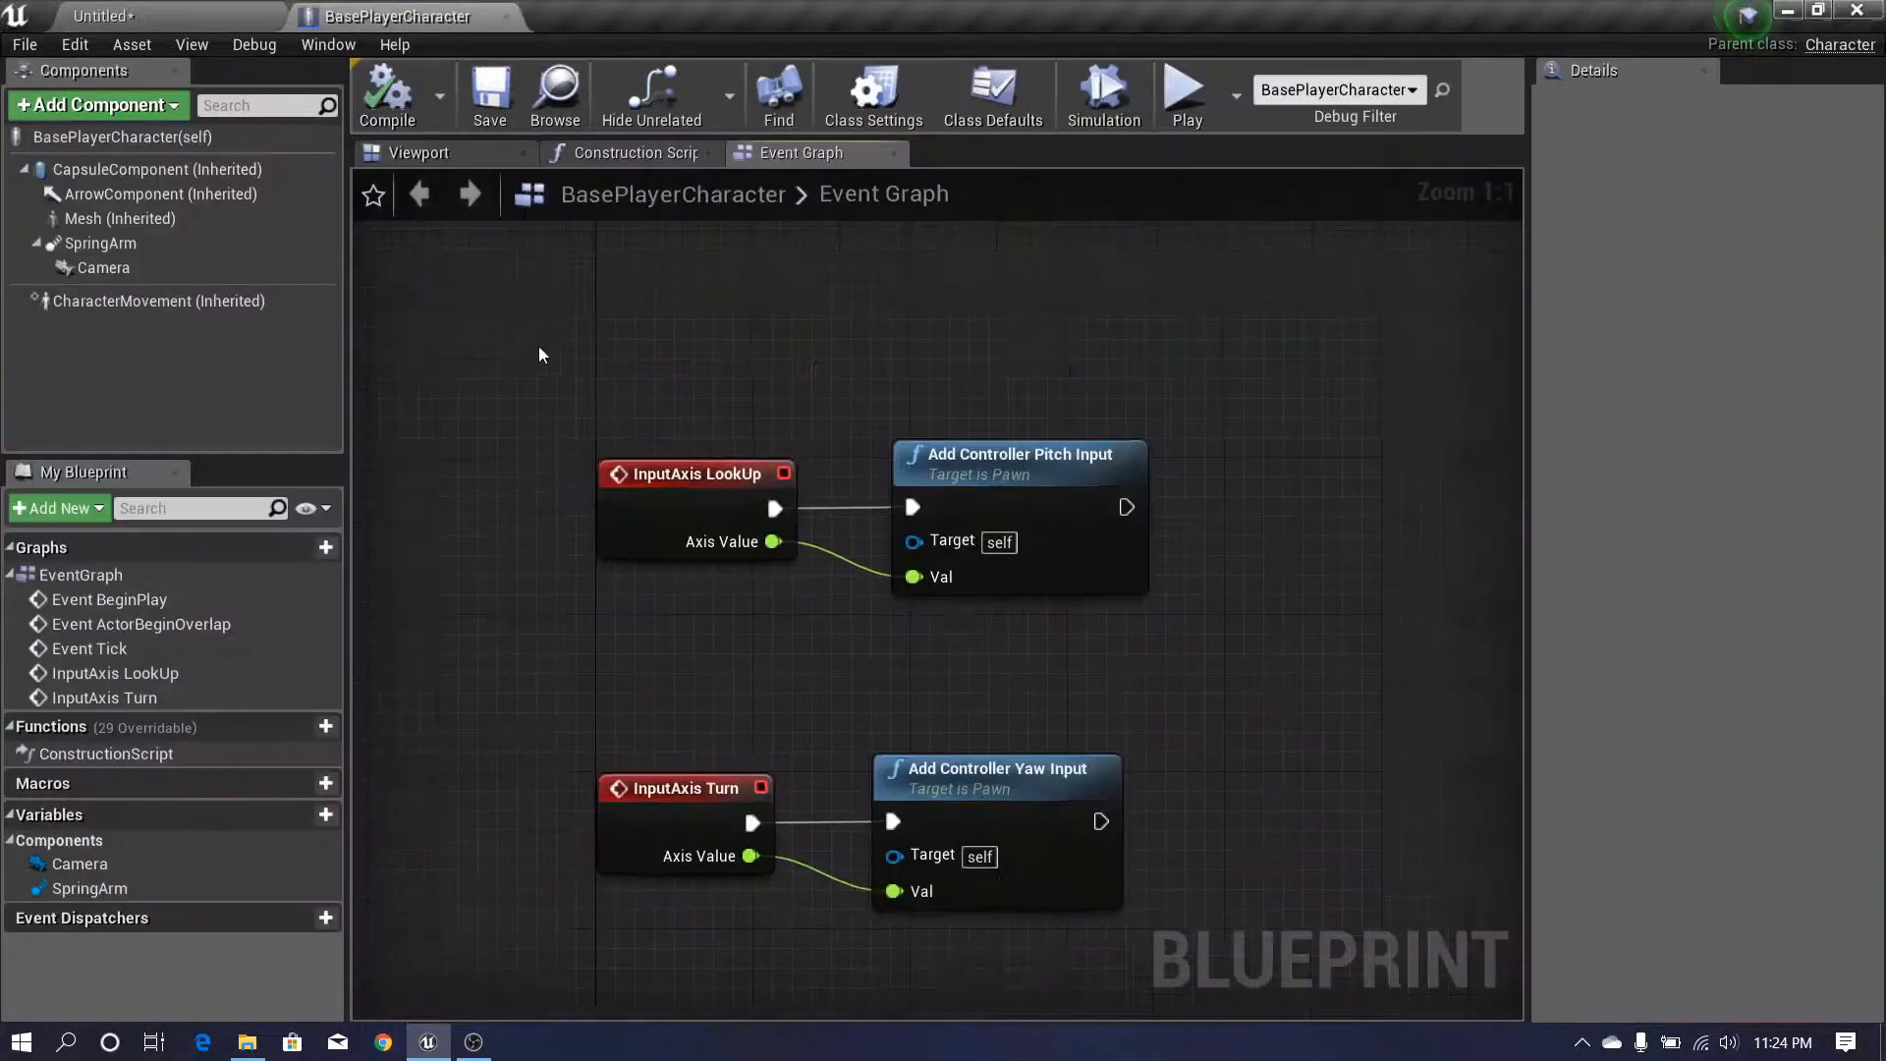
pyautogui.click(458, 161)
pyautogui.click(190, 243)
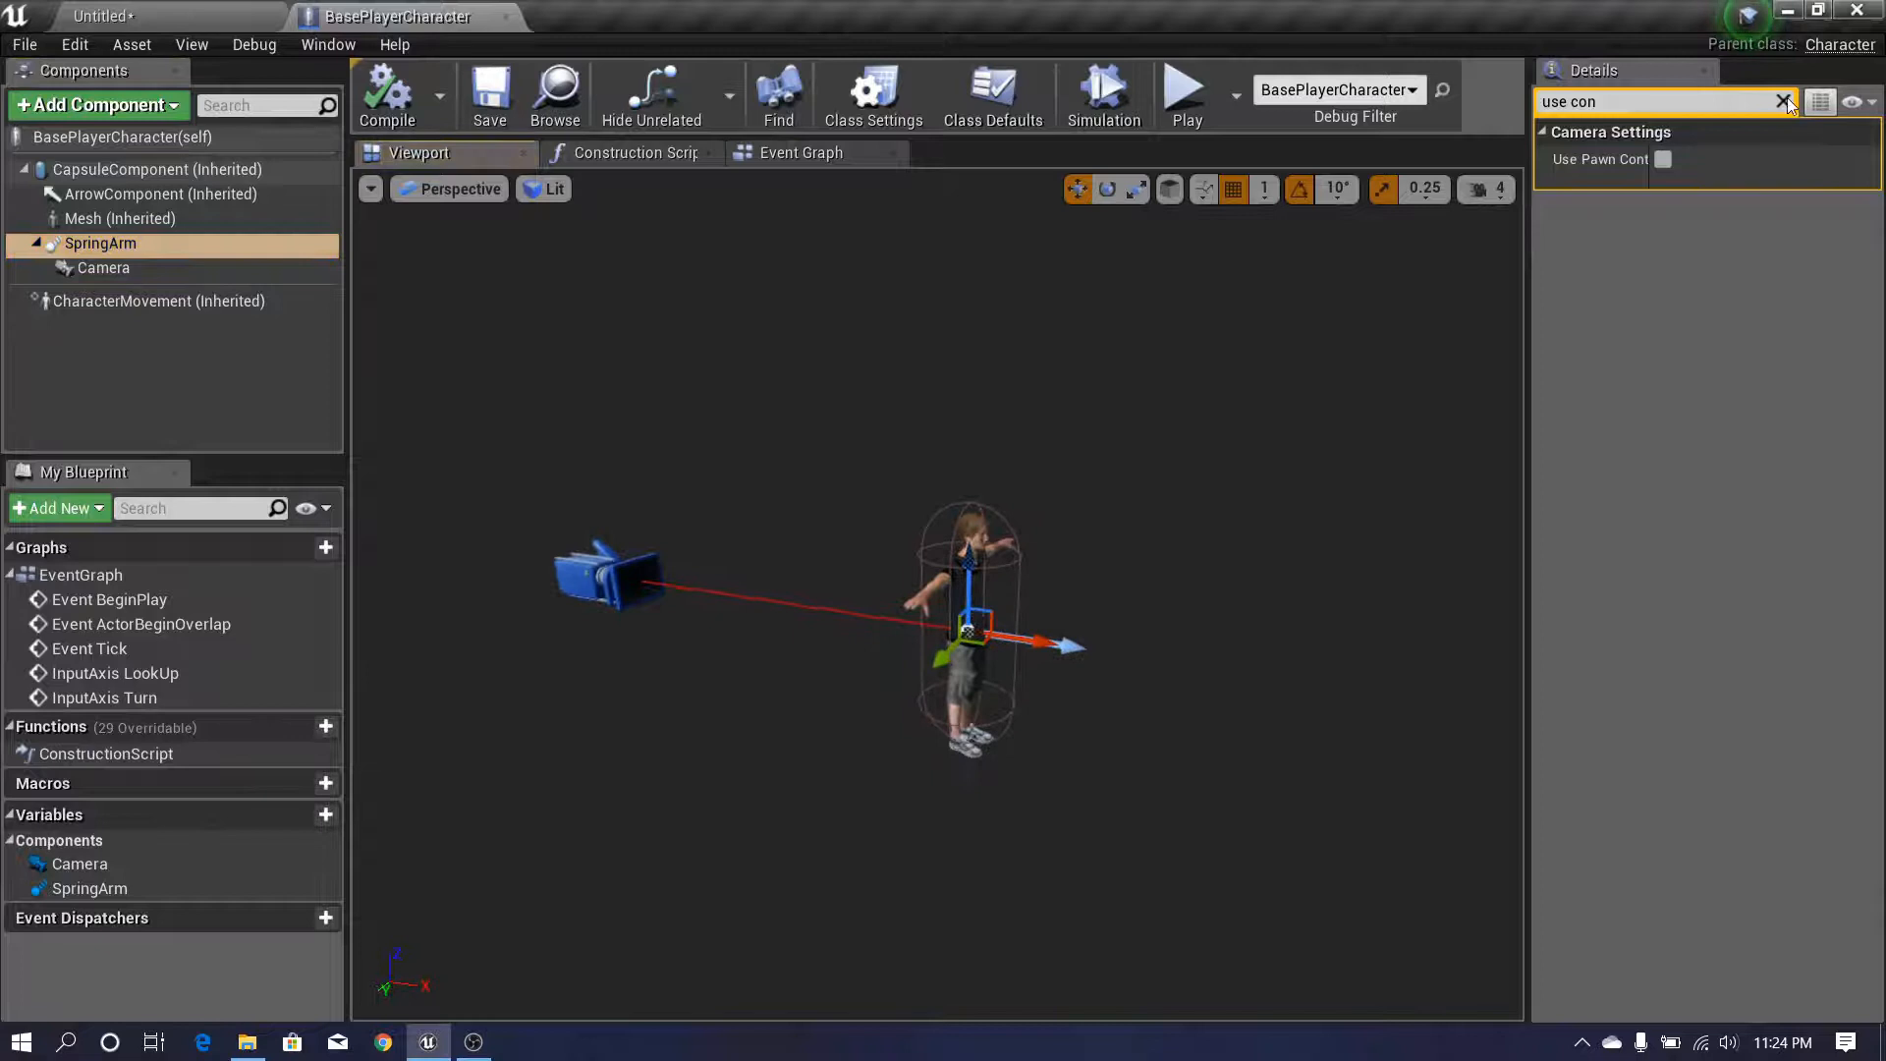
pyautogui.click(1782, 102)
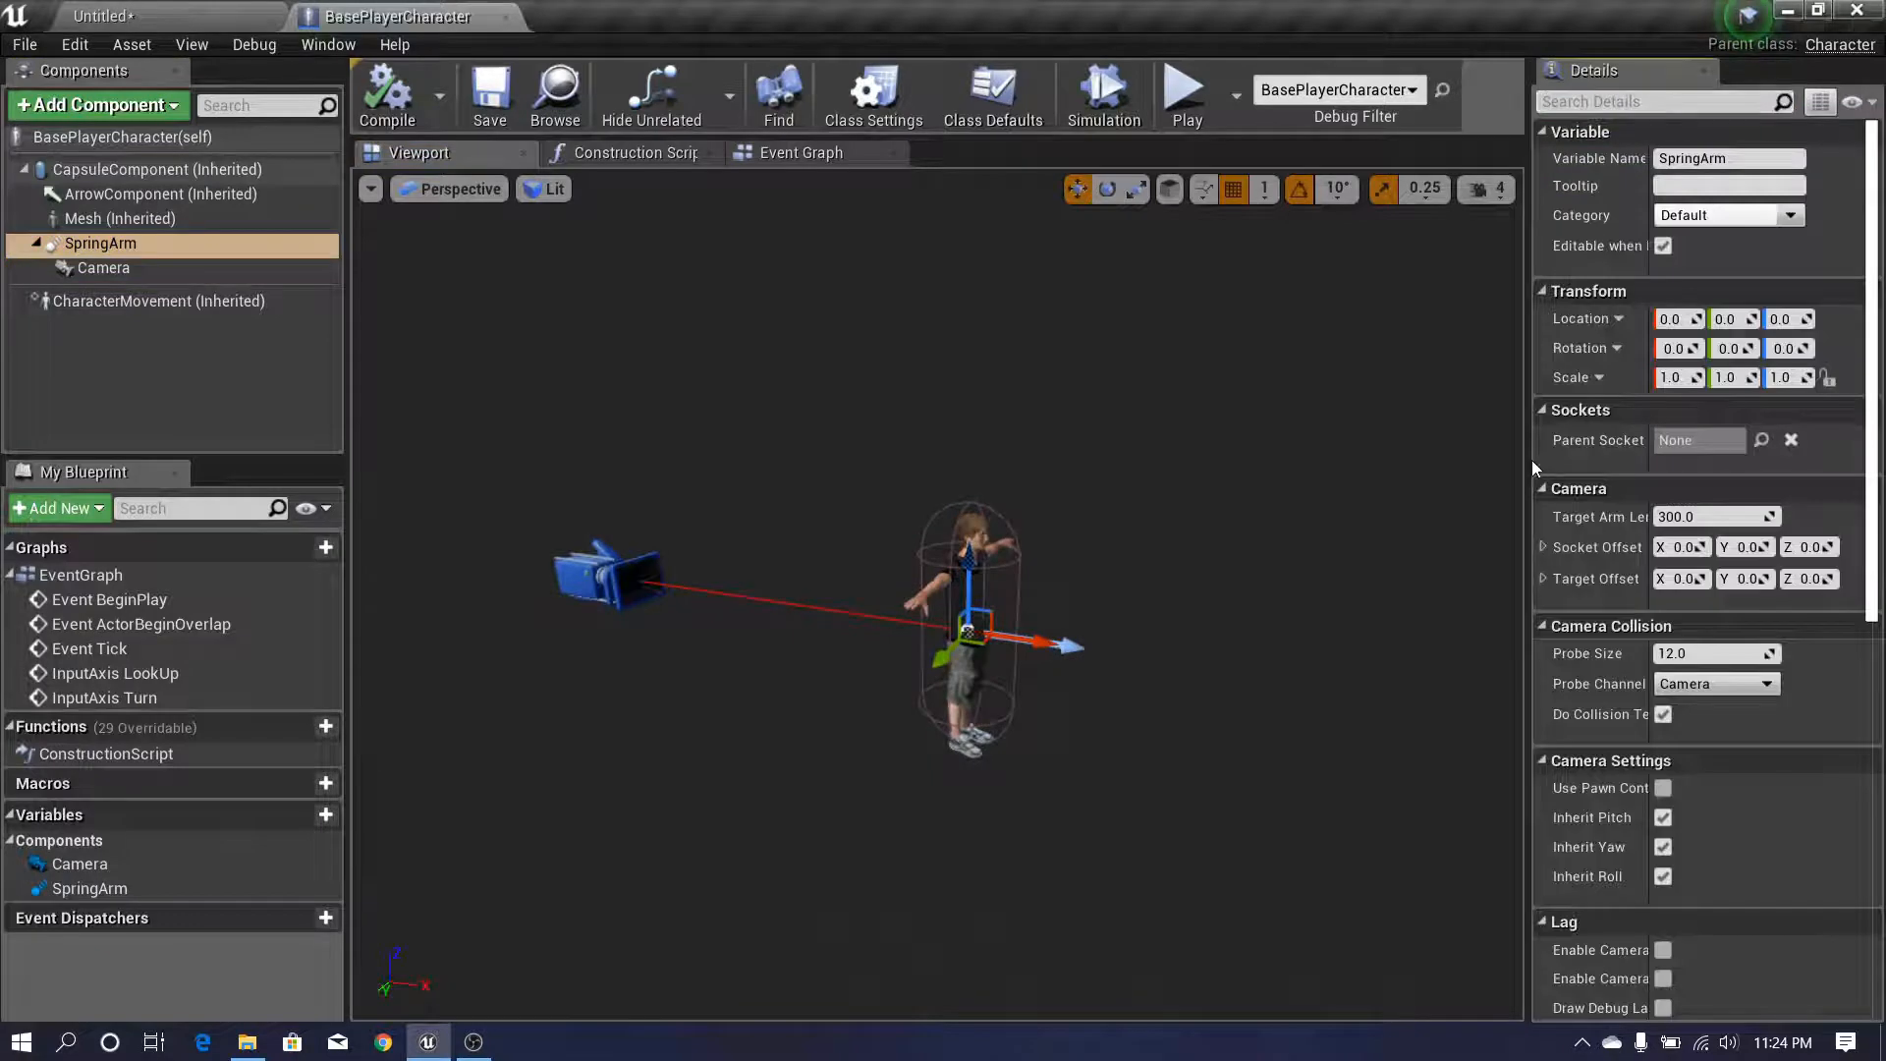
pyautogui.moveTo(1529, 457); pyautogui.dragTo(1473, 457)
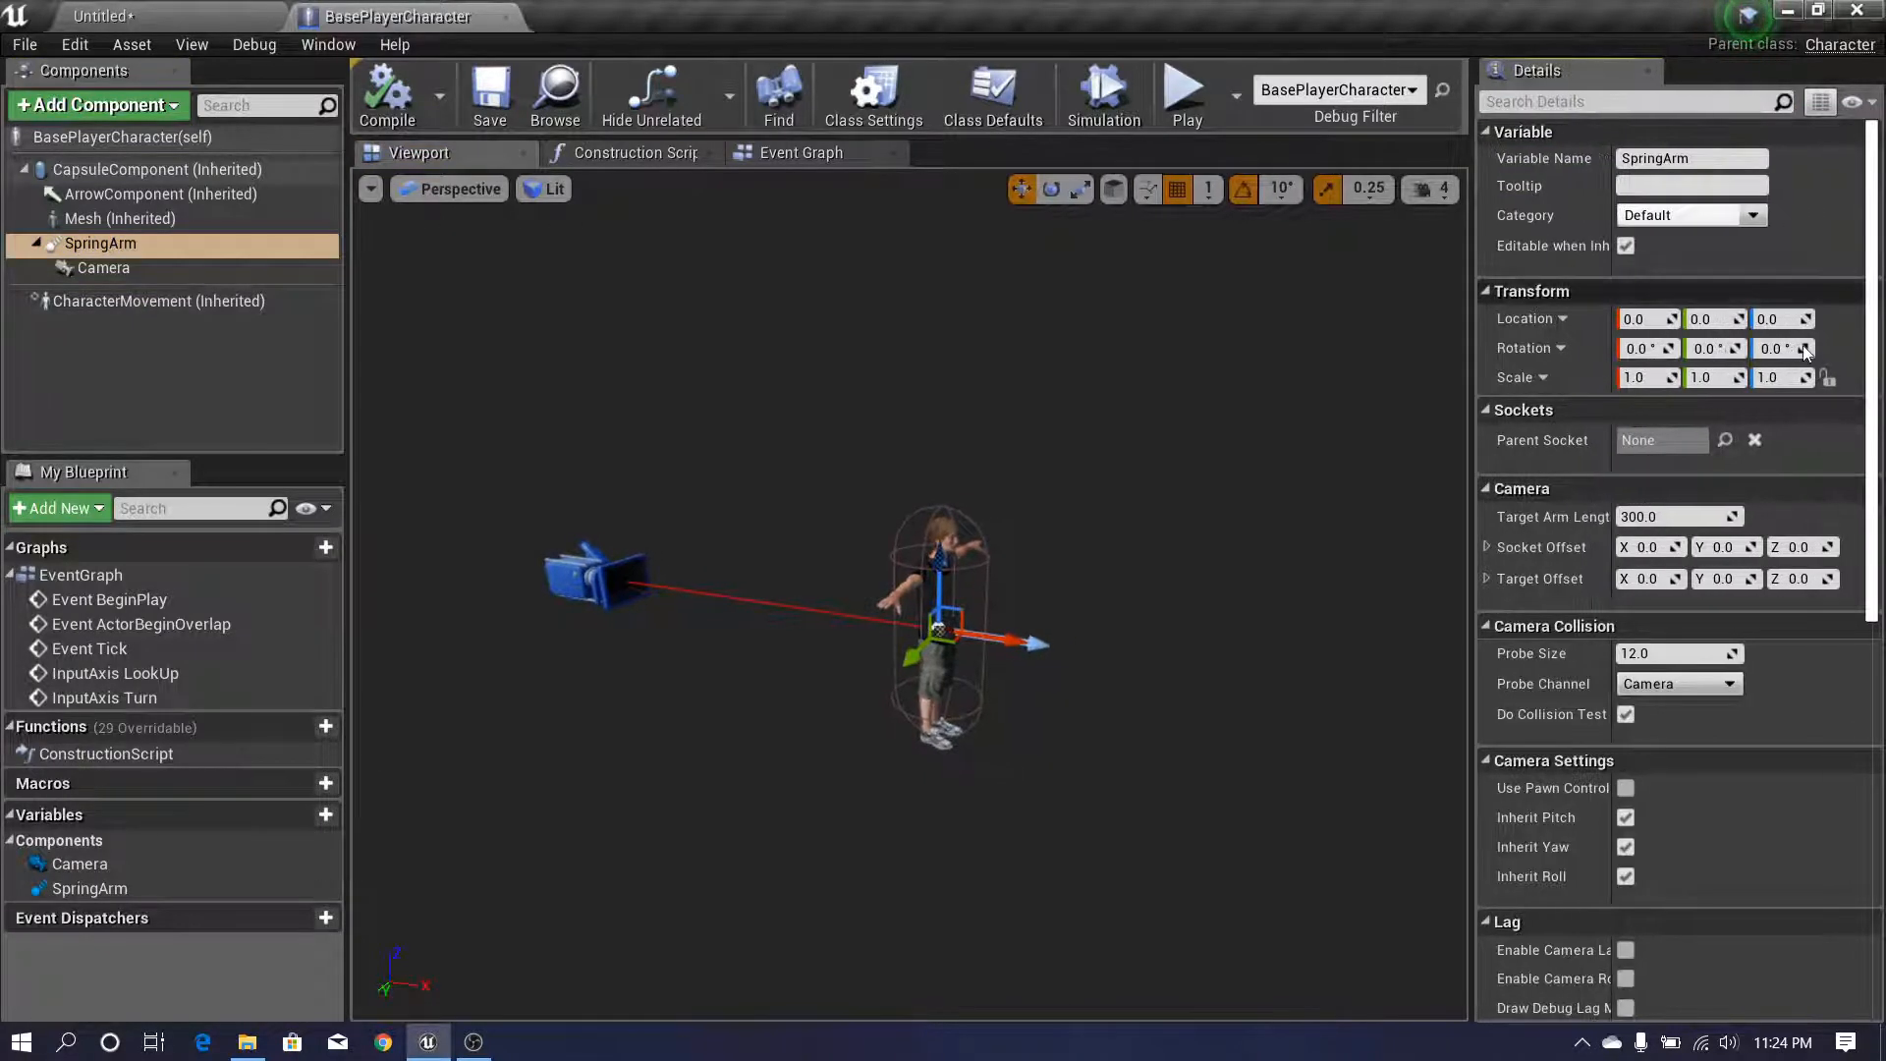
pyautogui.scroll(-3, 1714, 589)
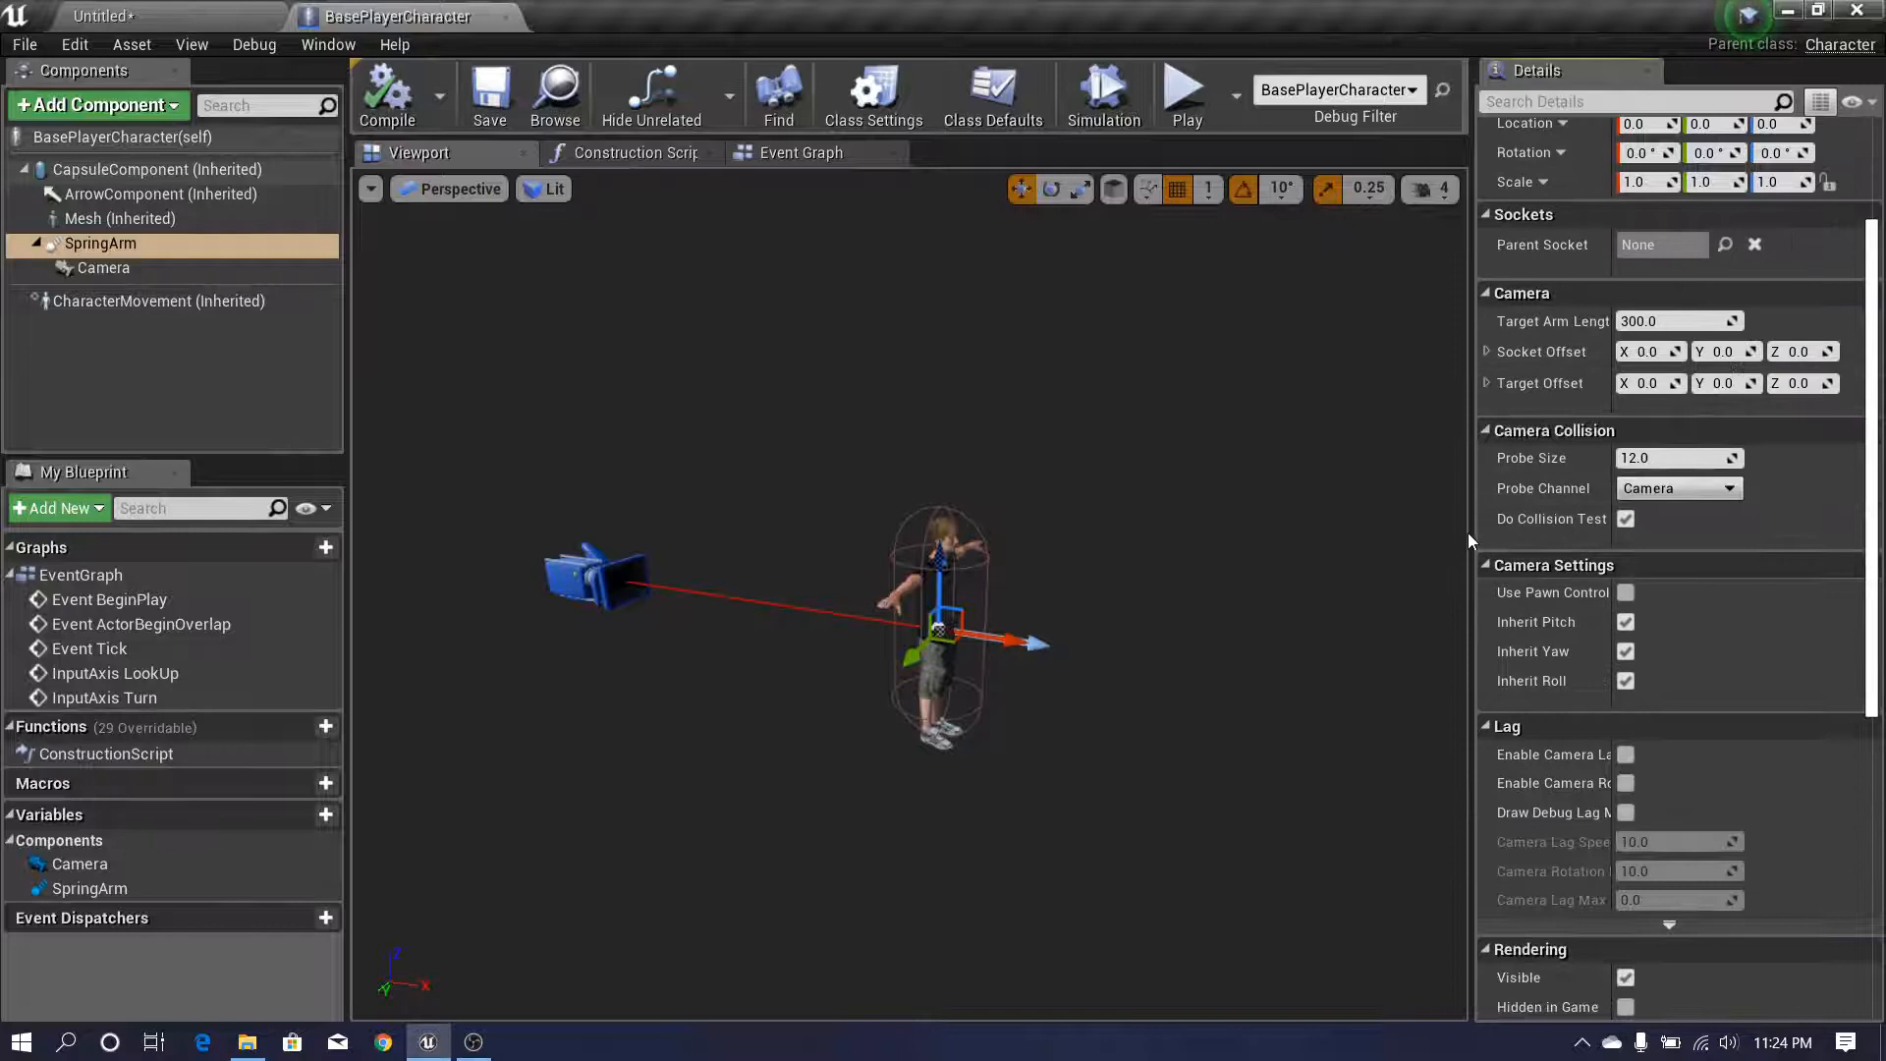
pyautogui.moveTo(1470, 540); pyautogui.dragTo(1322, 543)
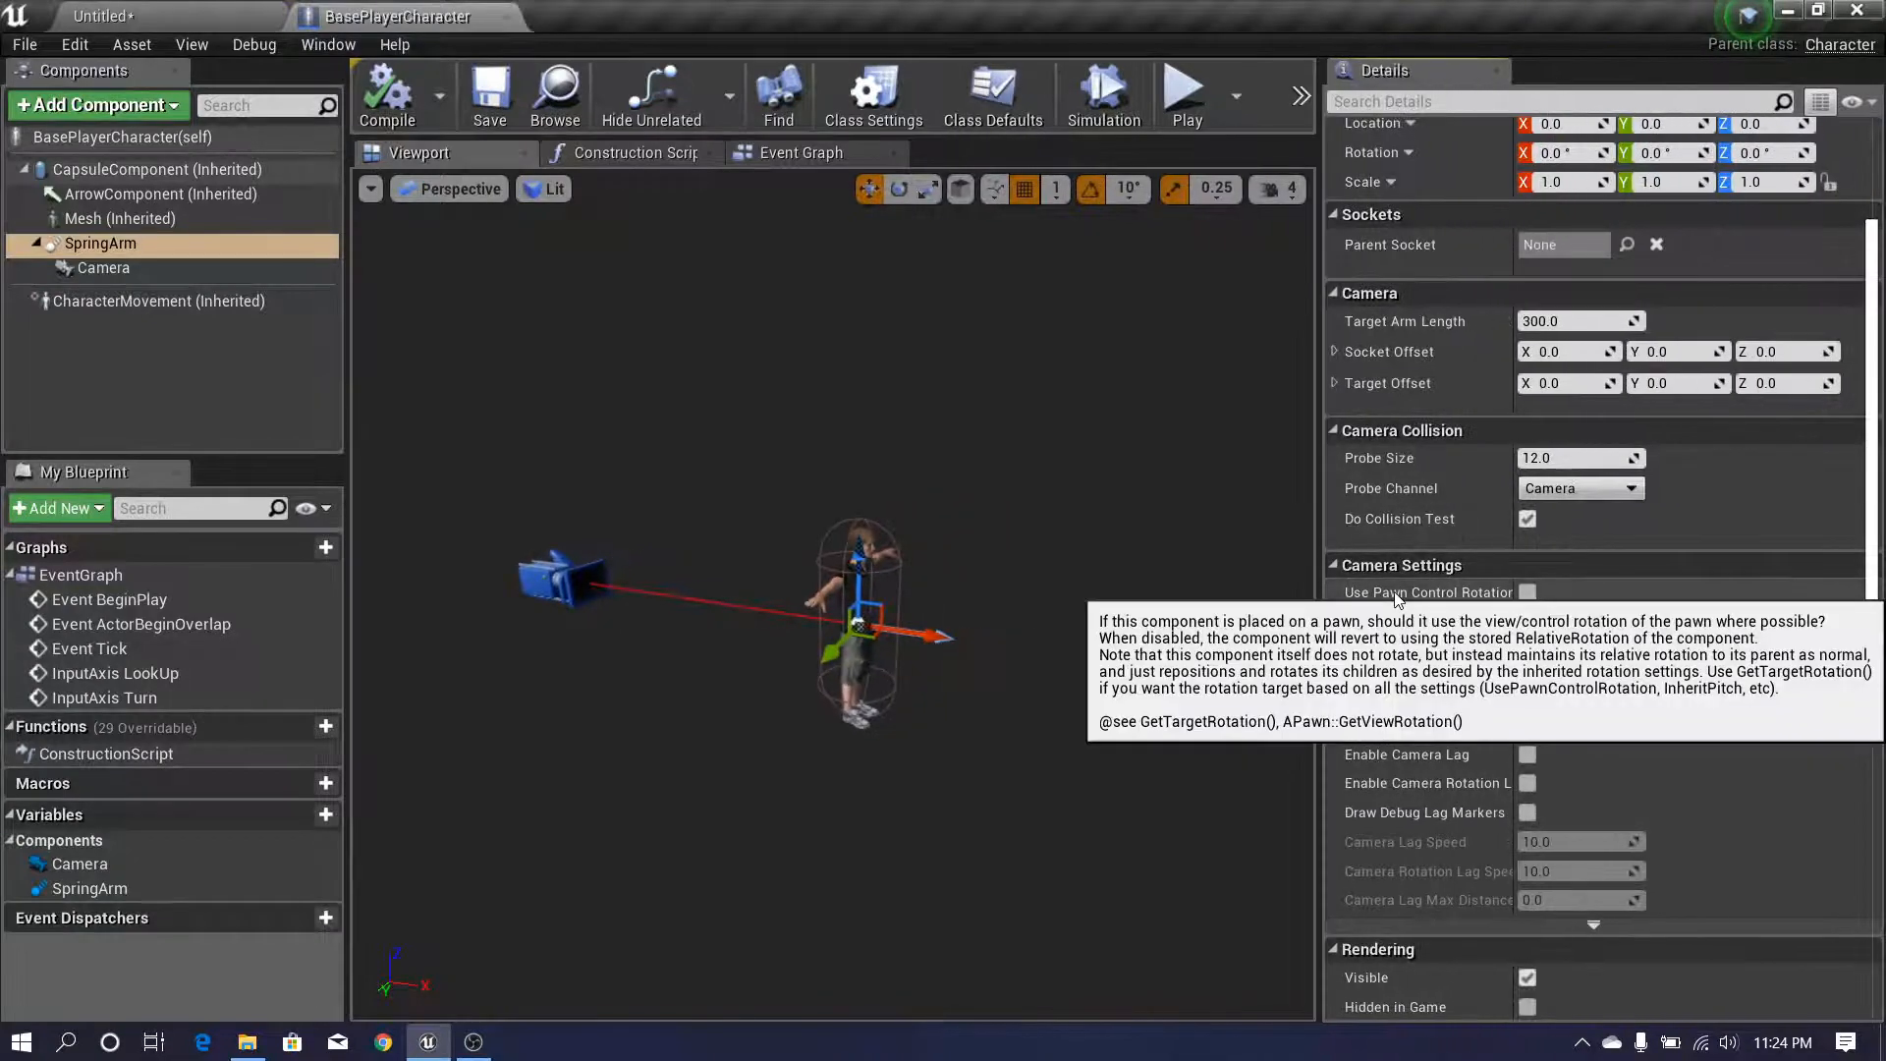
pyautogui.click(1526, 593)
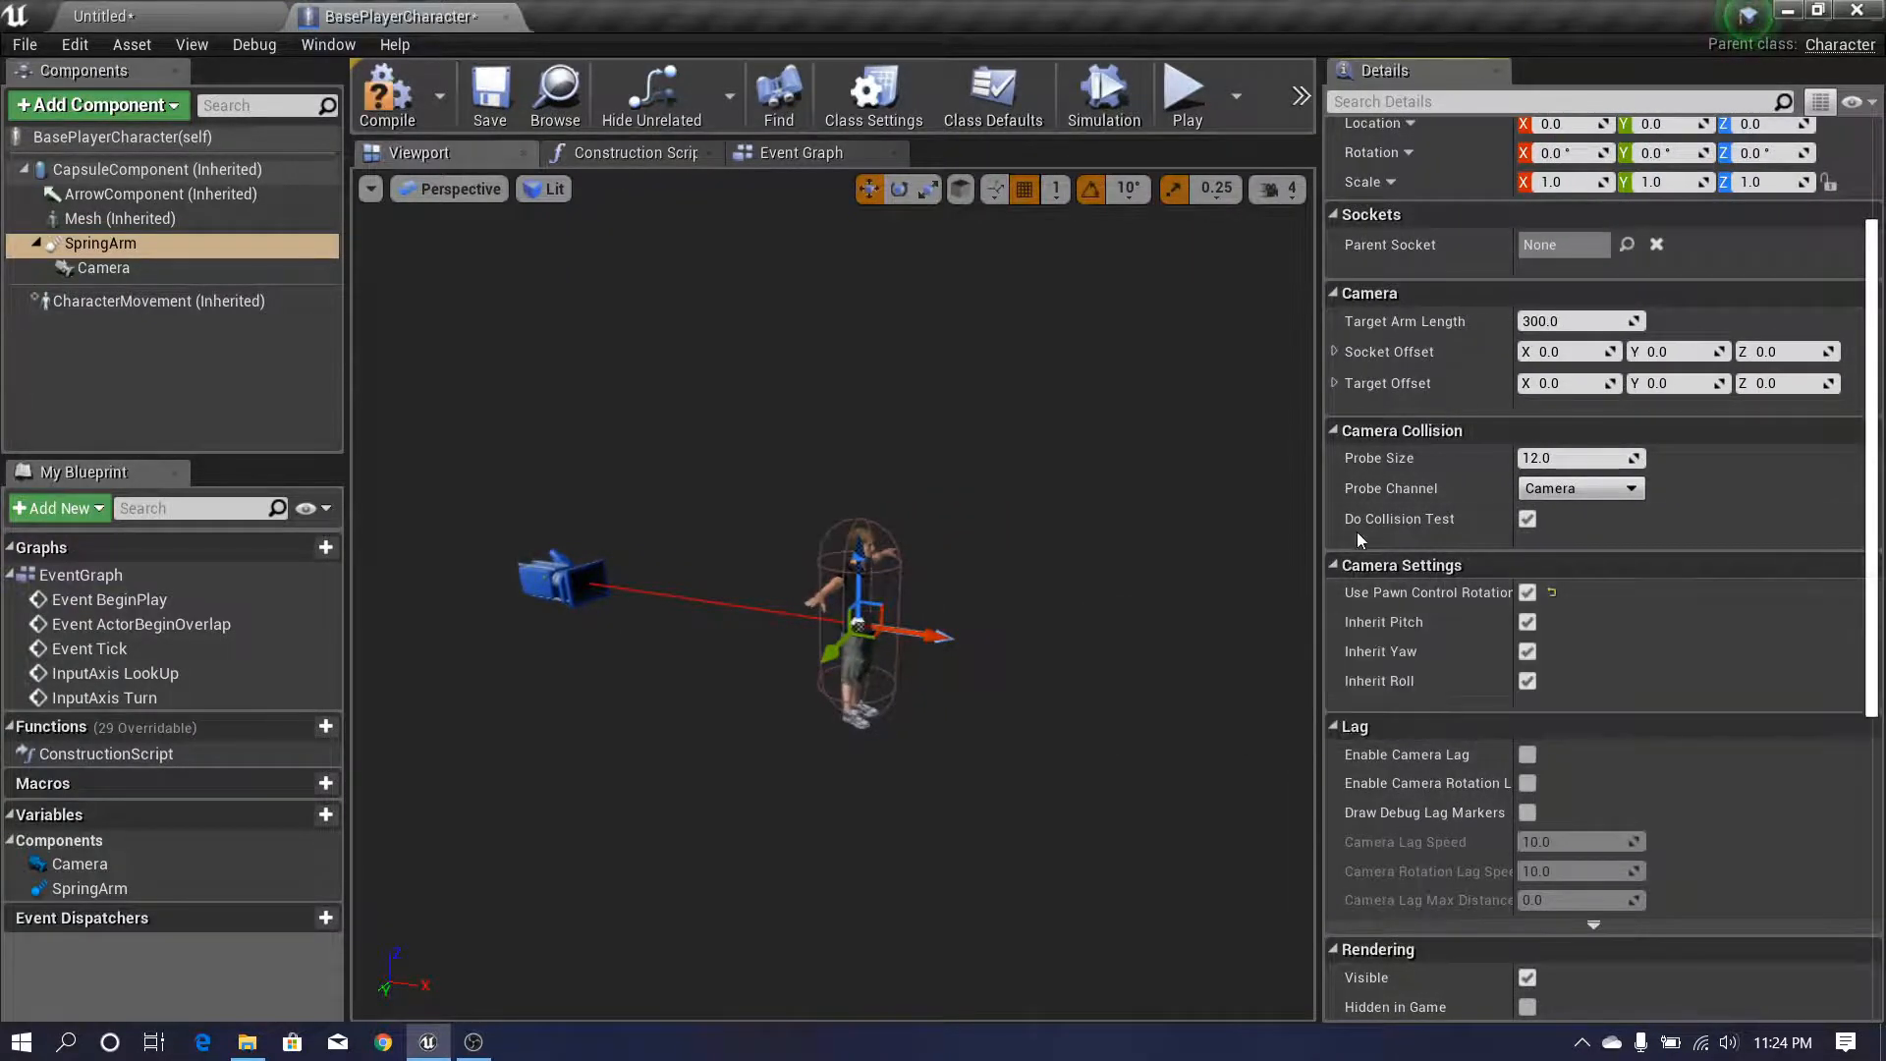
pyautogui.moveTo(1320, 515); pyautogui.dragTo(1428, 519)
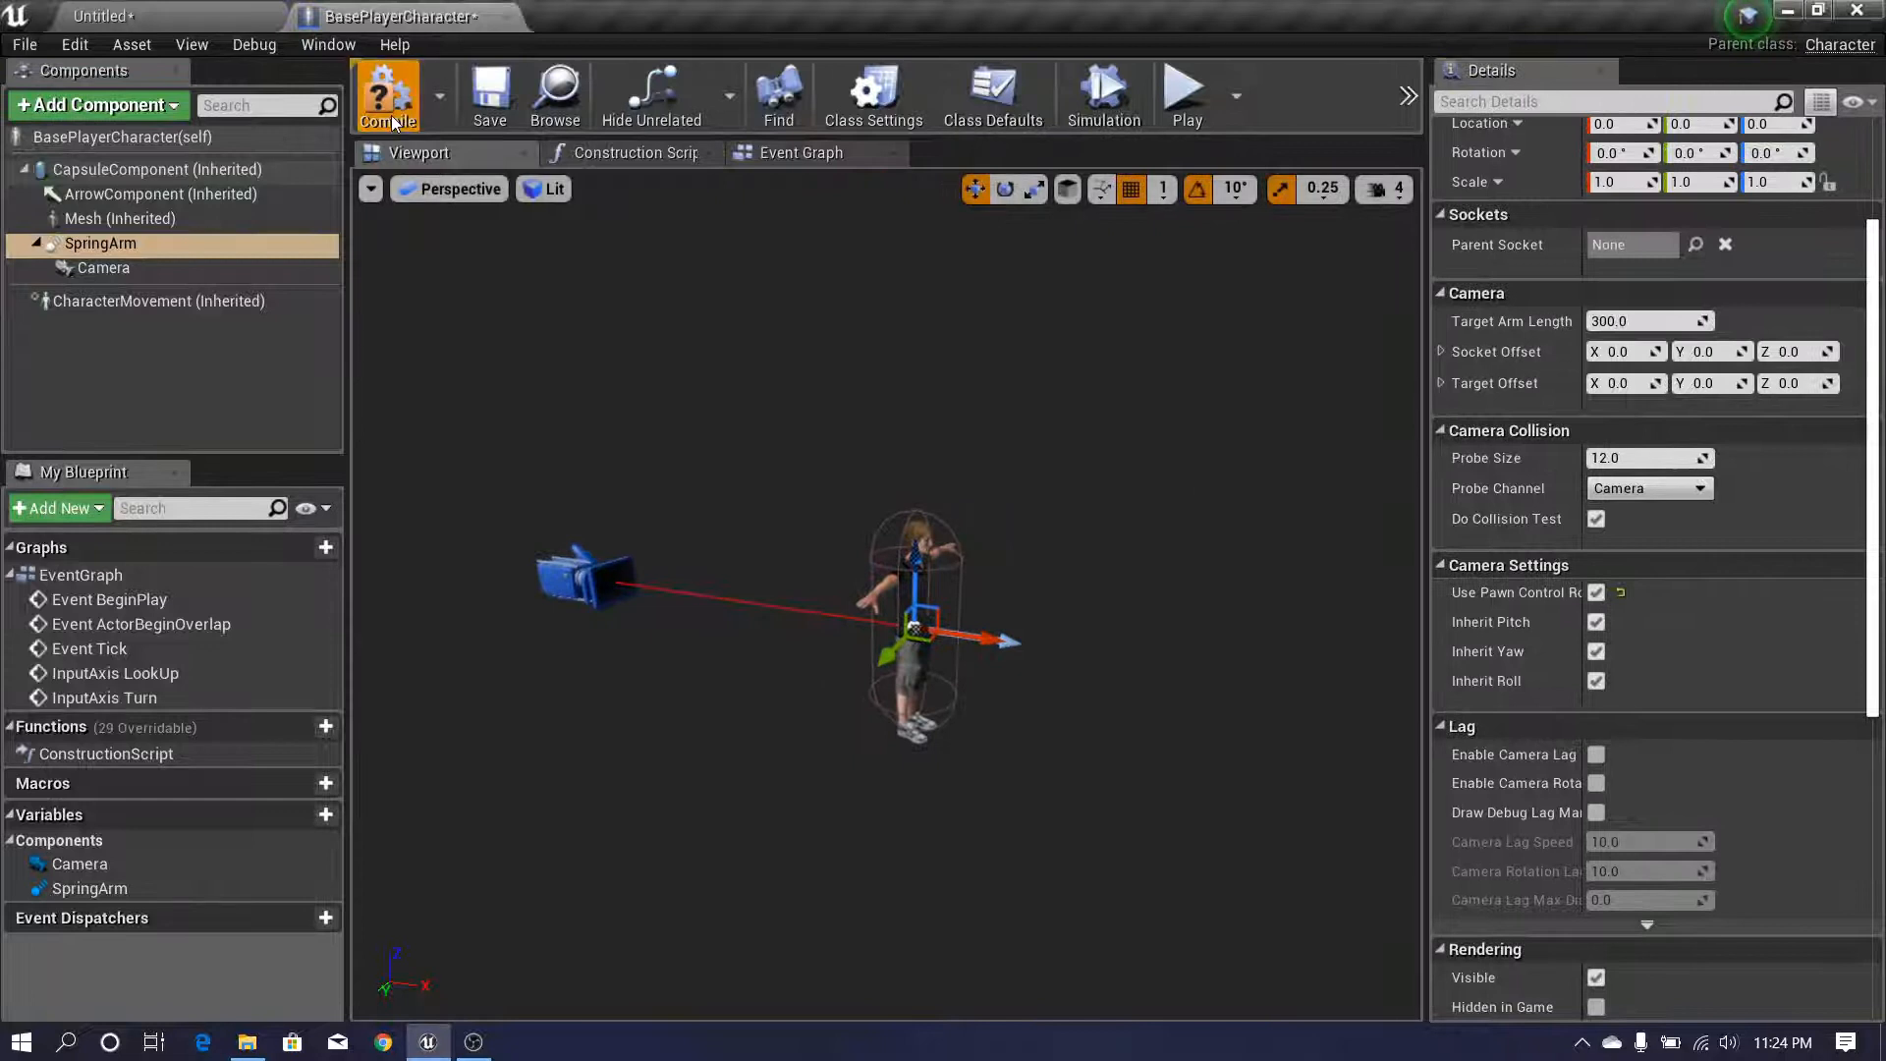
# - Compile and save the BasePlayerCharacter blueprint and test the camera rotation in a full-screen play session of the level
pyautogui.click(387, 95)
pyautogui.click(490, 95)
pyautogui.click(147, 16)
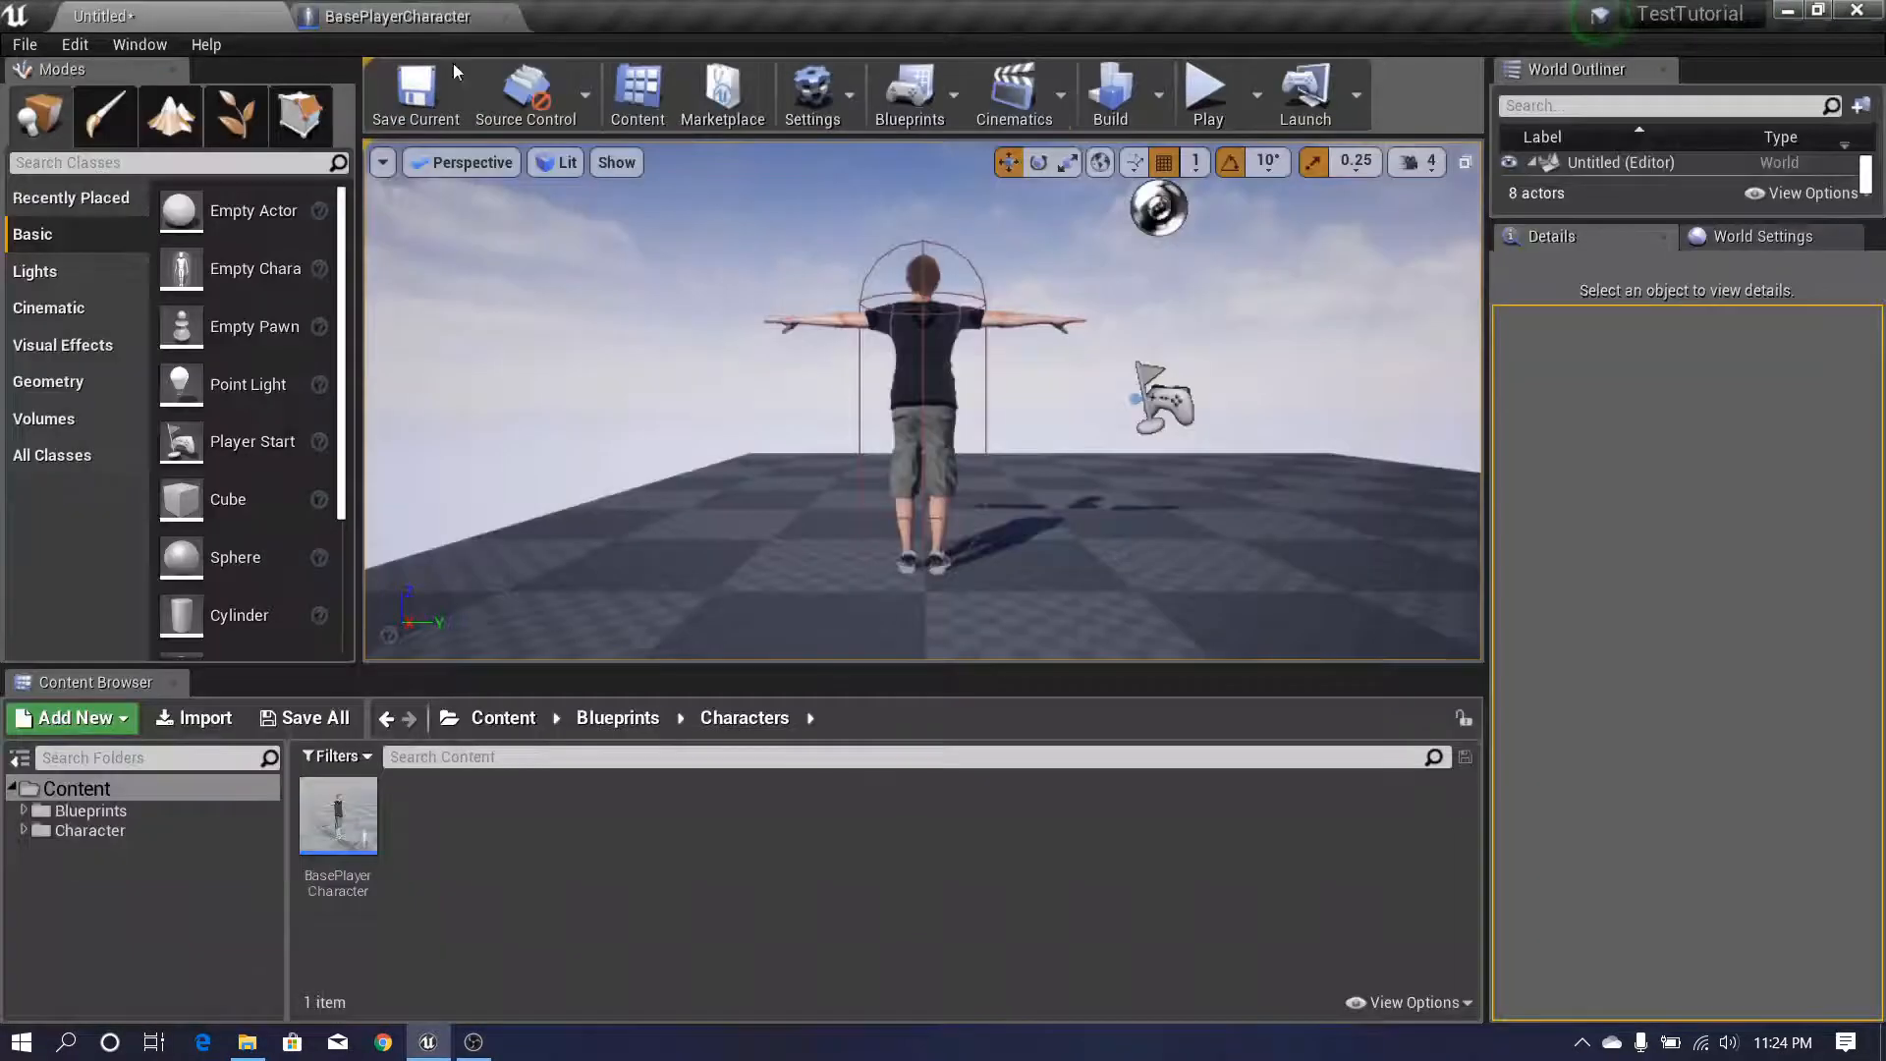
pyautogui.click(1208, 96)
pyautogui.press('F11')
pyautogui.click(1080, 328)
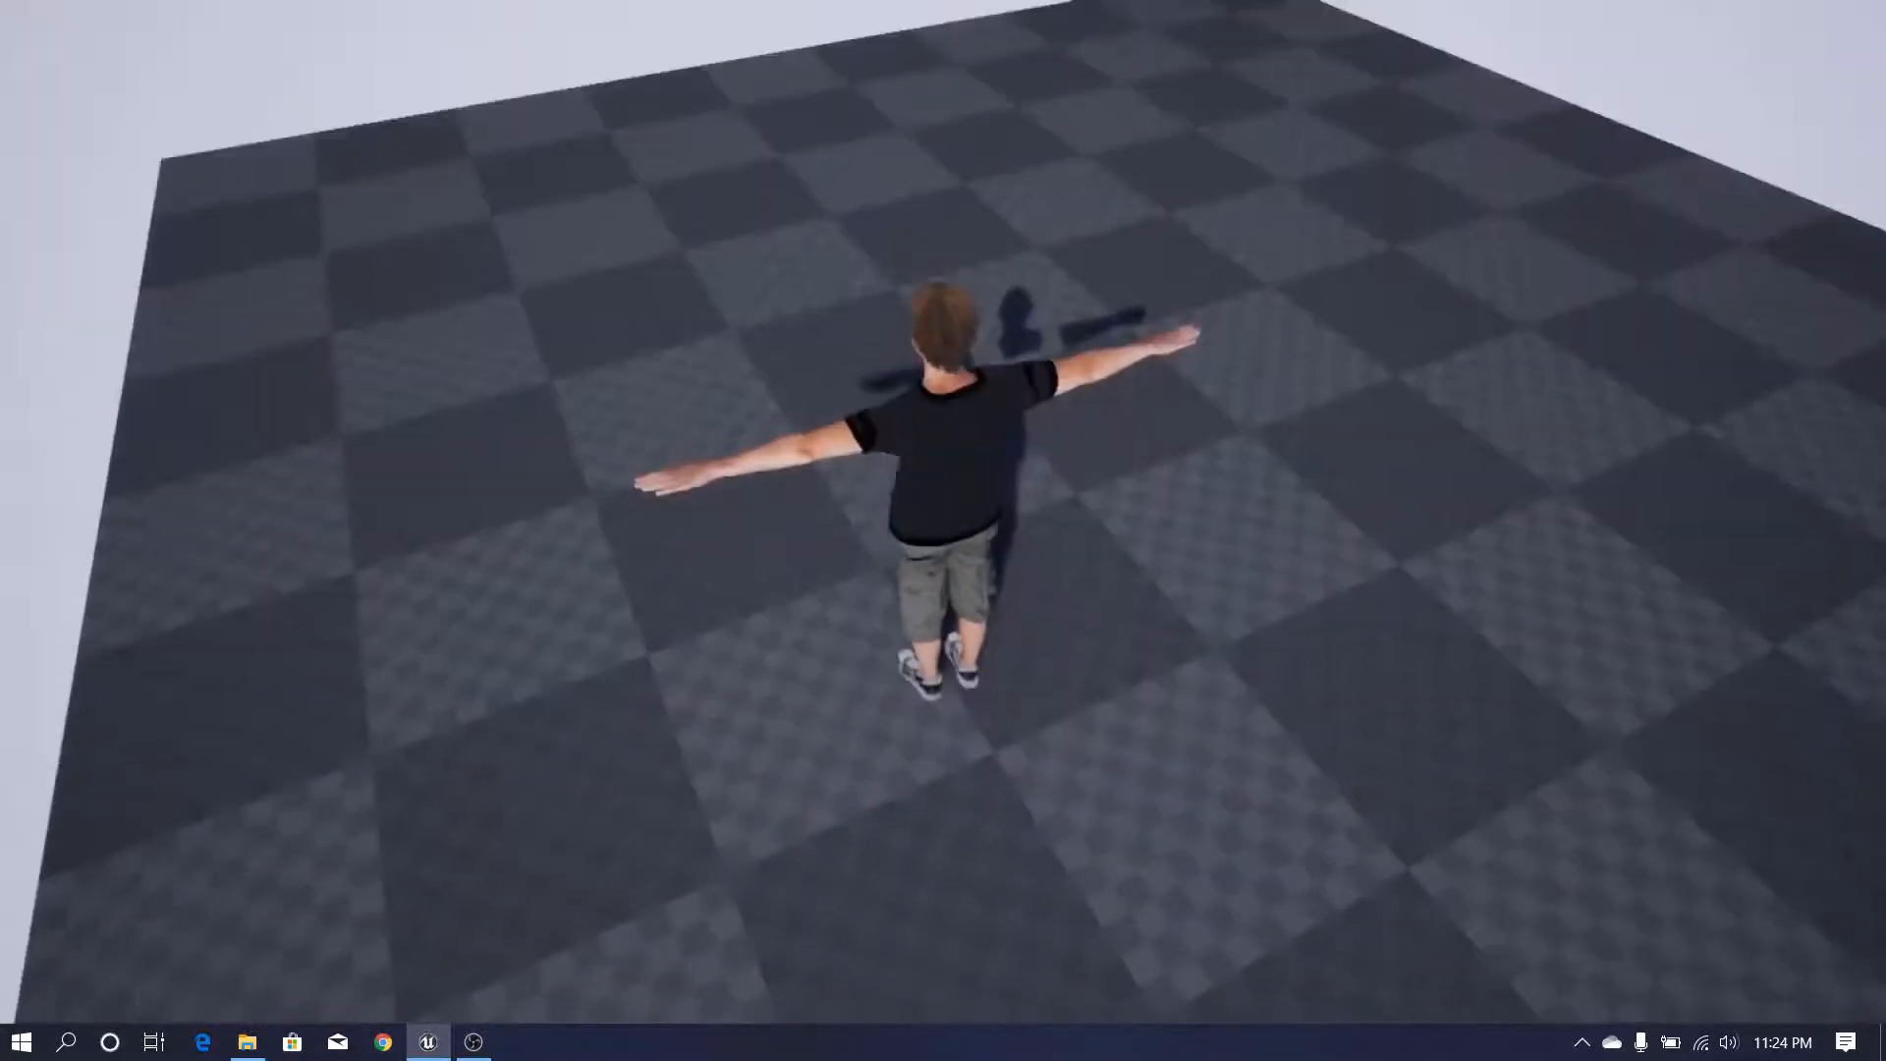
pyautogui.press('Escape')
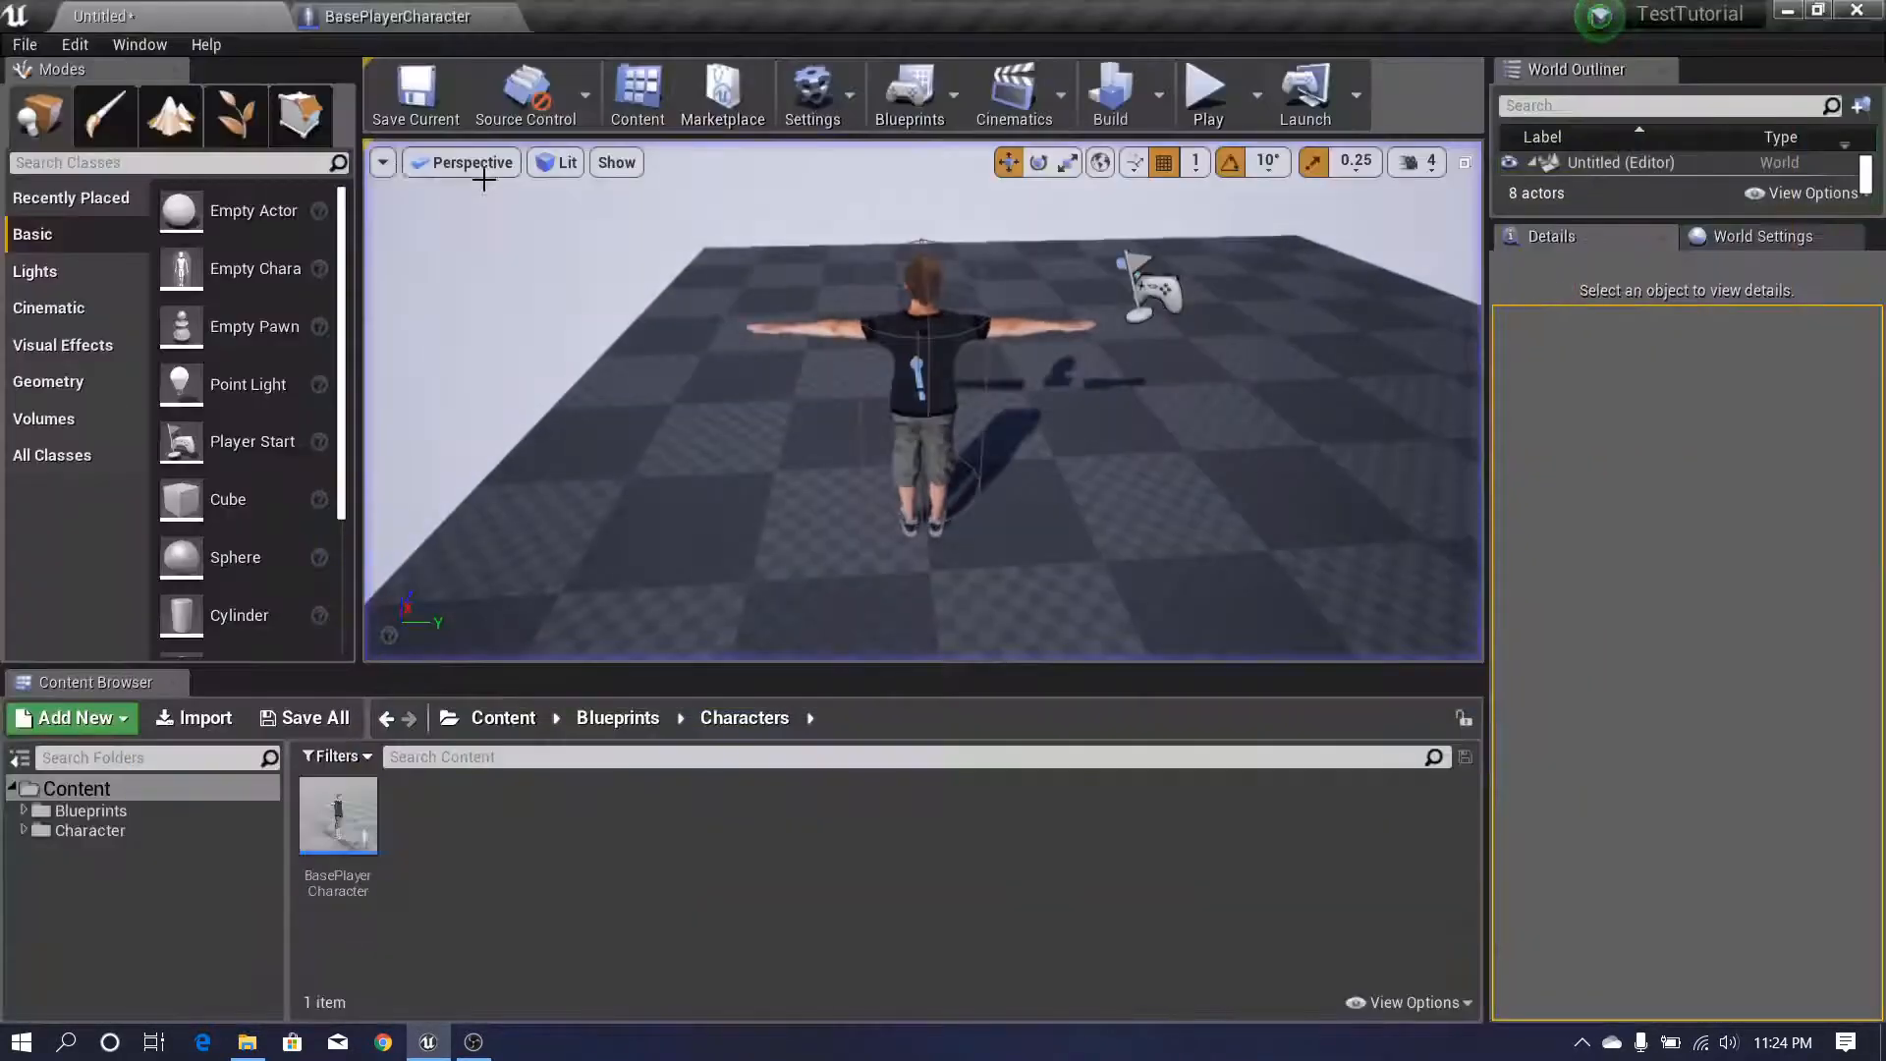
# - Show the BasePlayerCharacter class defaults filtered by "use con", with the property names wide enough to read
pyautogui.click(411, 13)
pyautogui.click(216, 383)
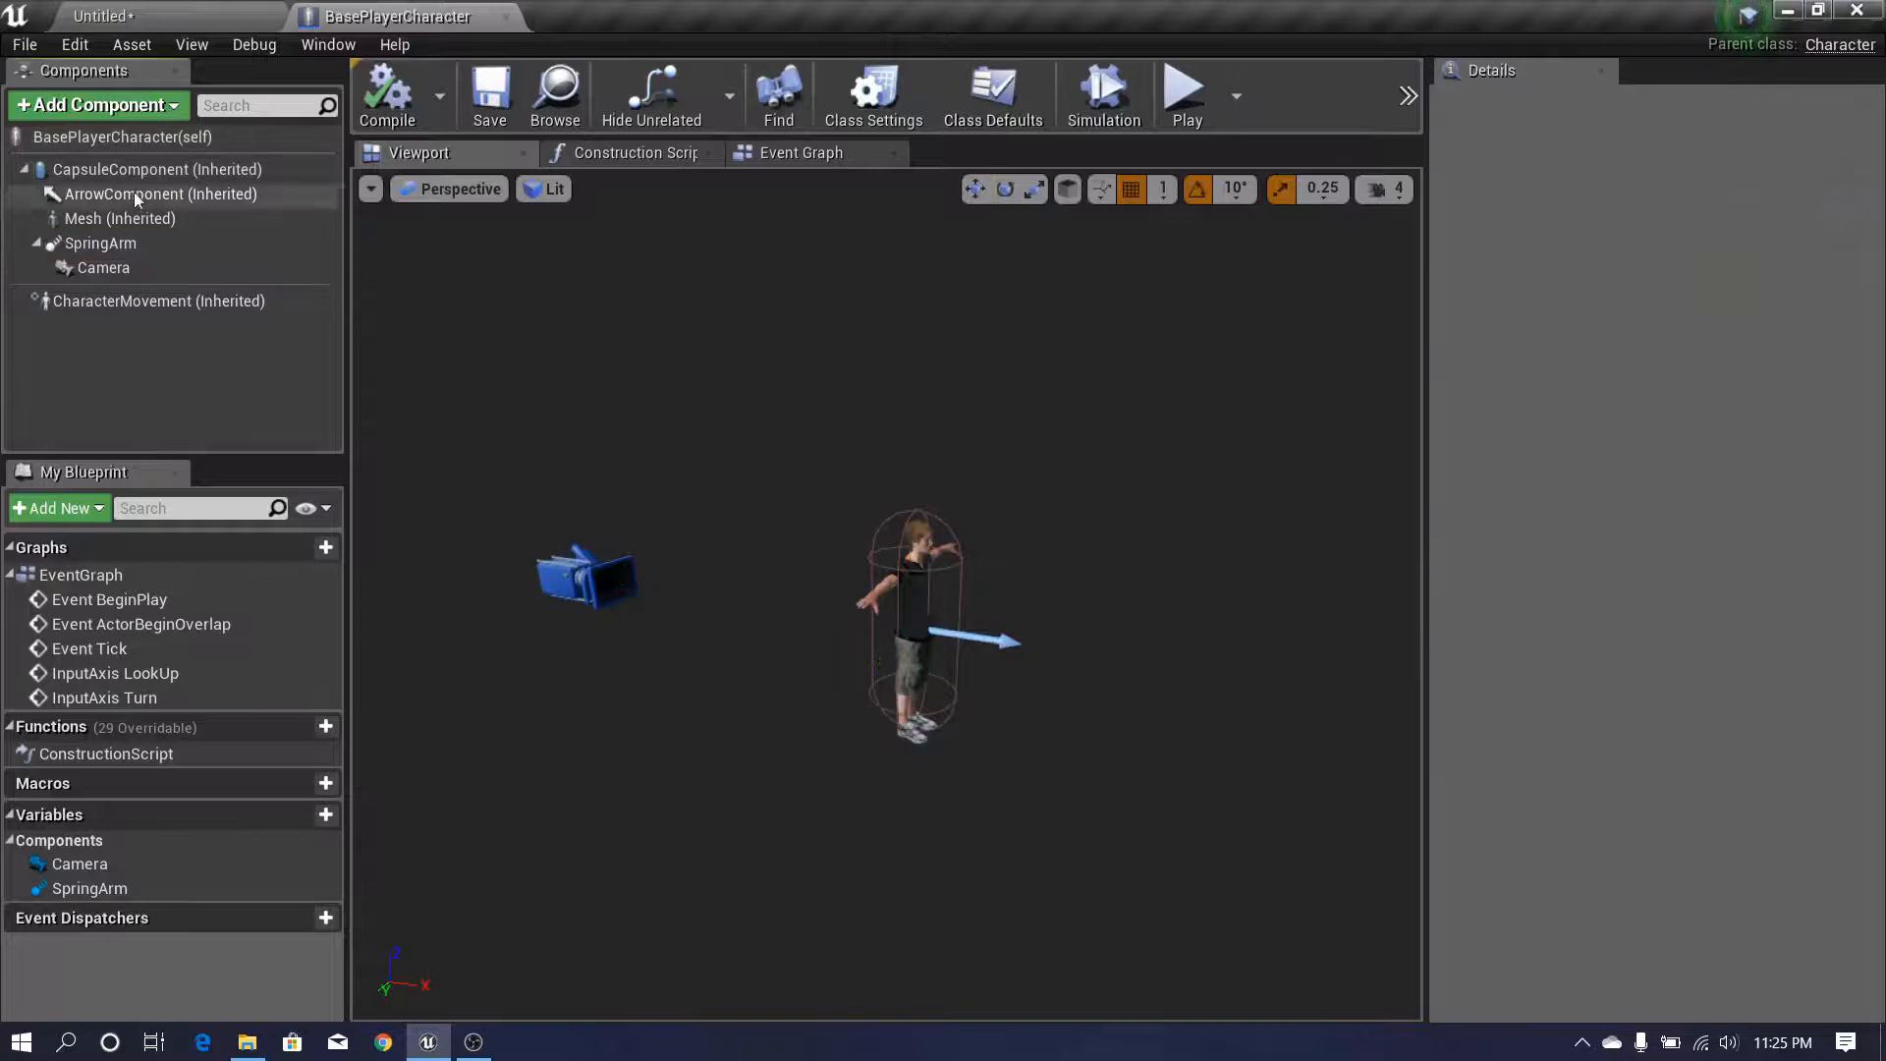
pyautogui.click(115, 138)
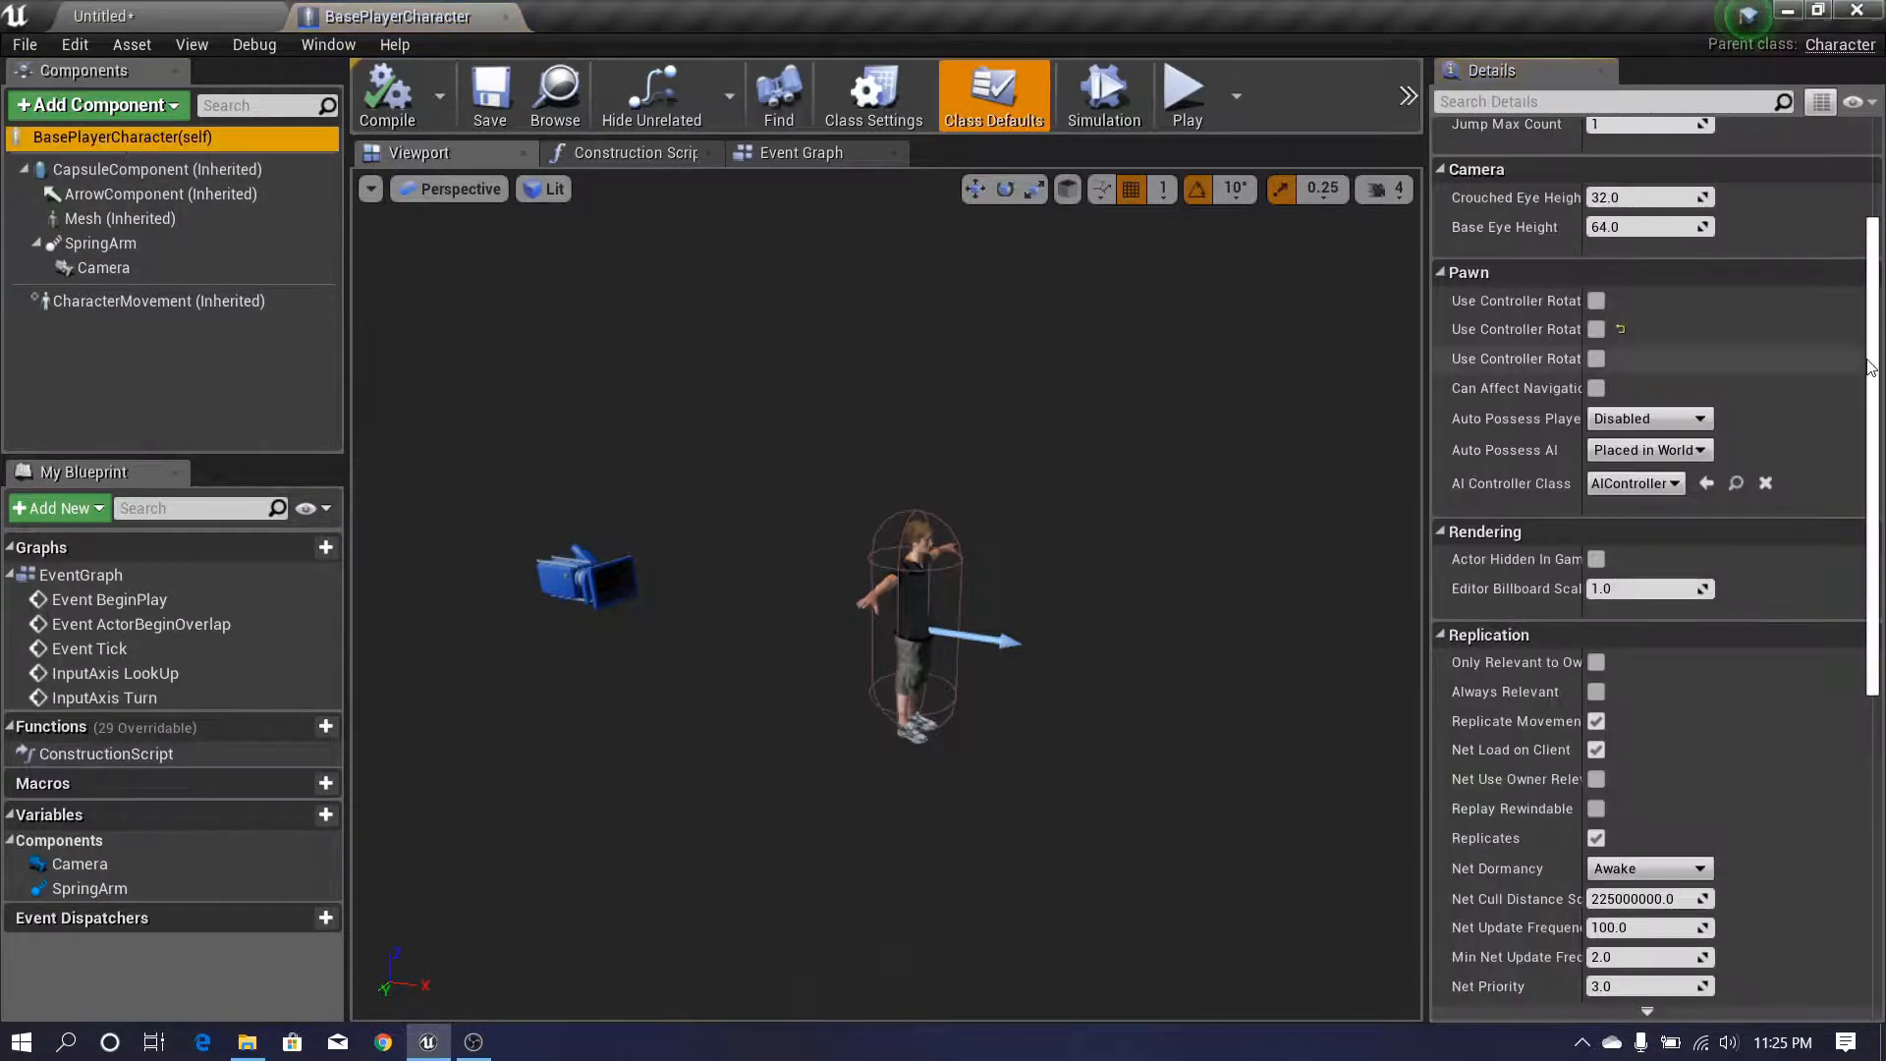
pyautogui.scroll(3, 1879, 365)
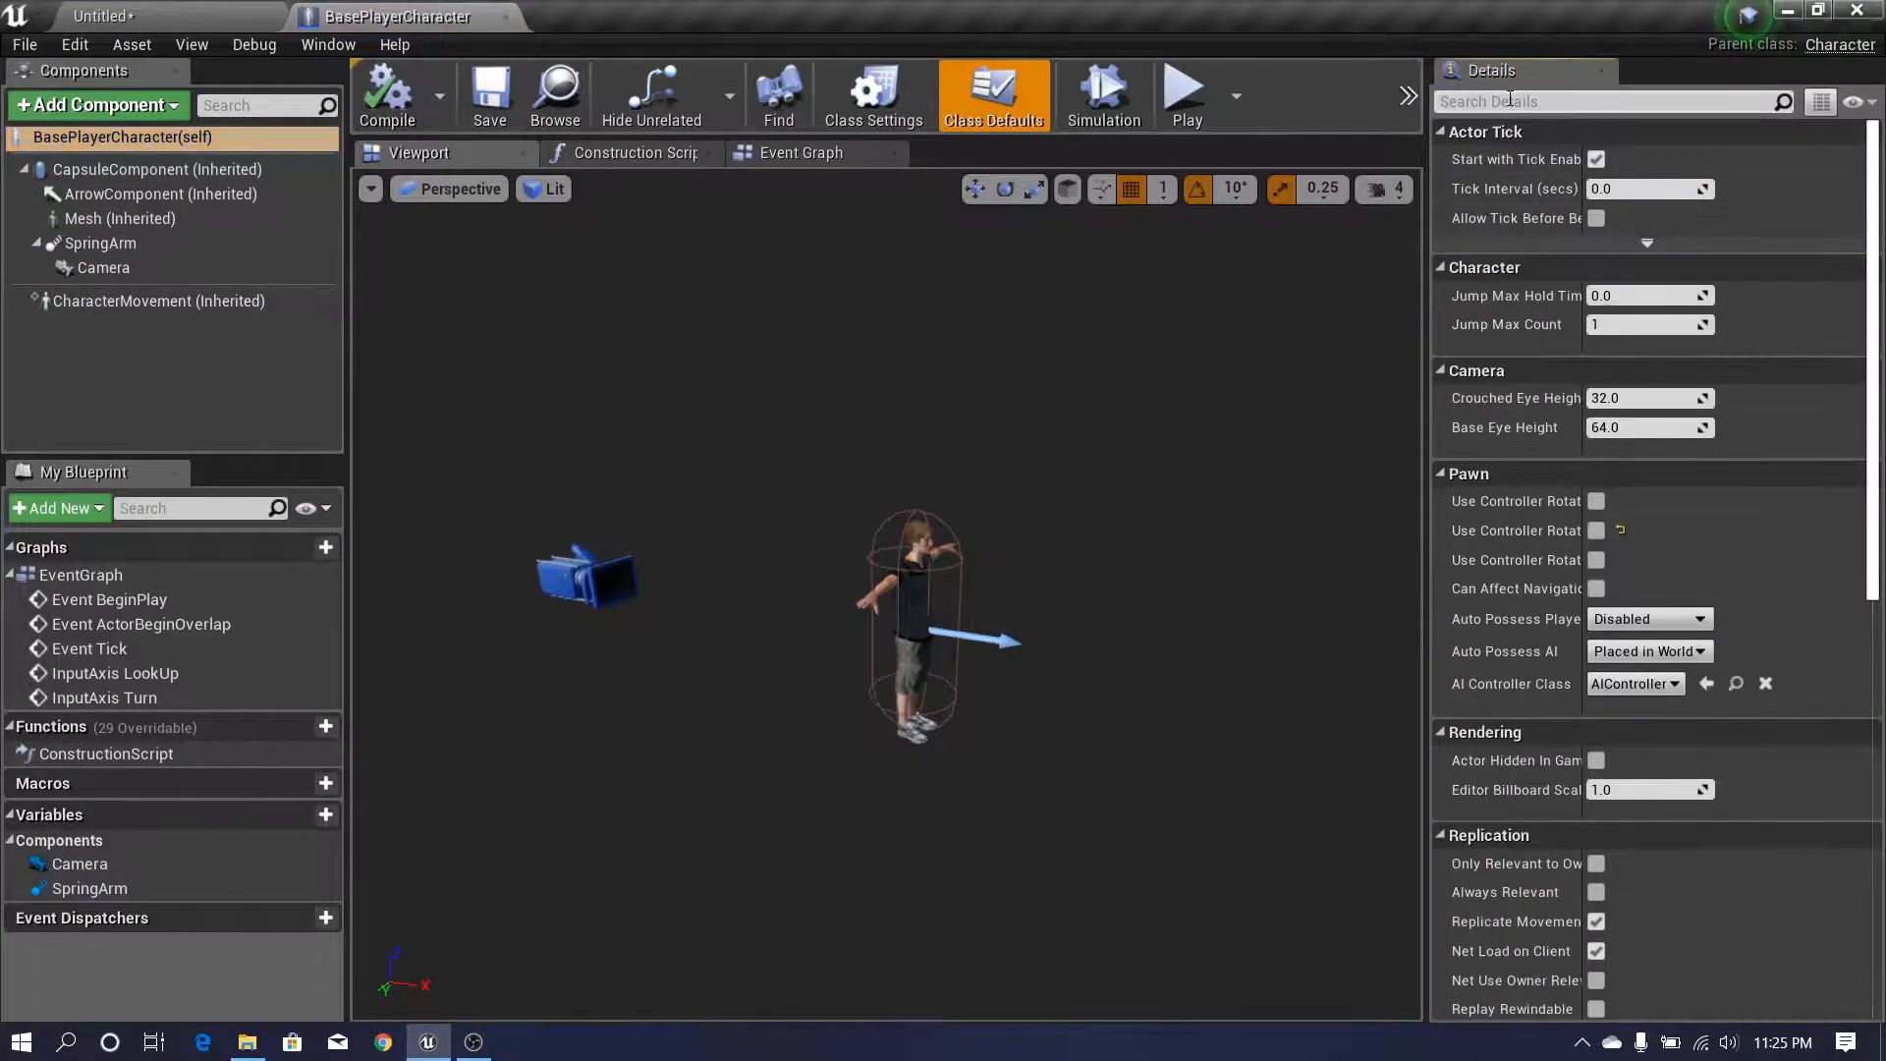
pyautogui.click(169, 139)
pyautogui.click(1509, 102)
pyautogui.write('u')
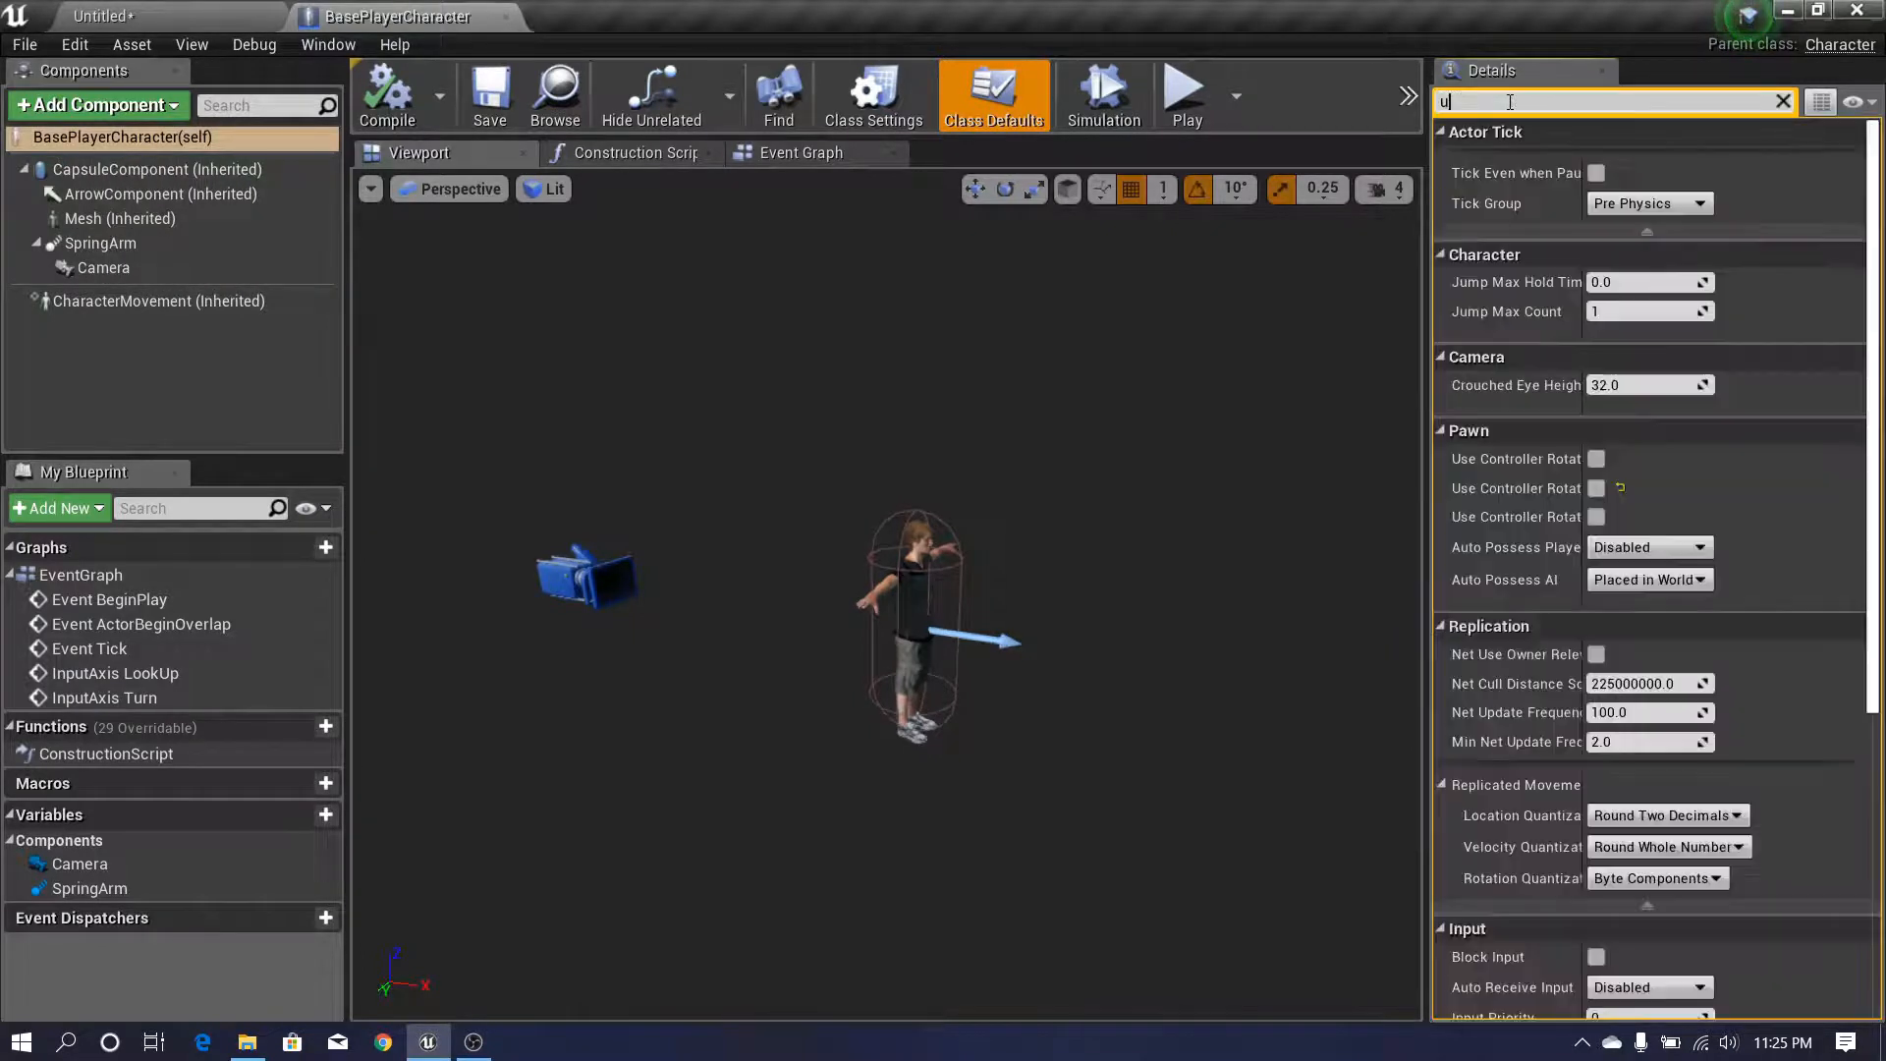
pyautogui.write('se con')
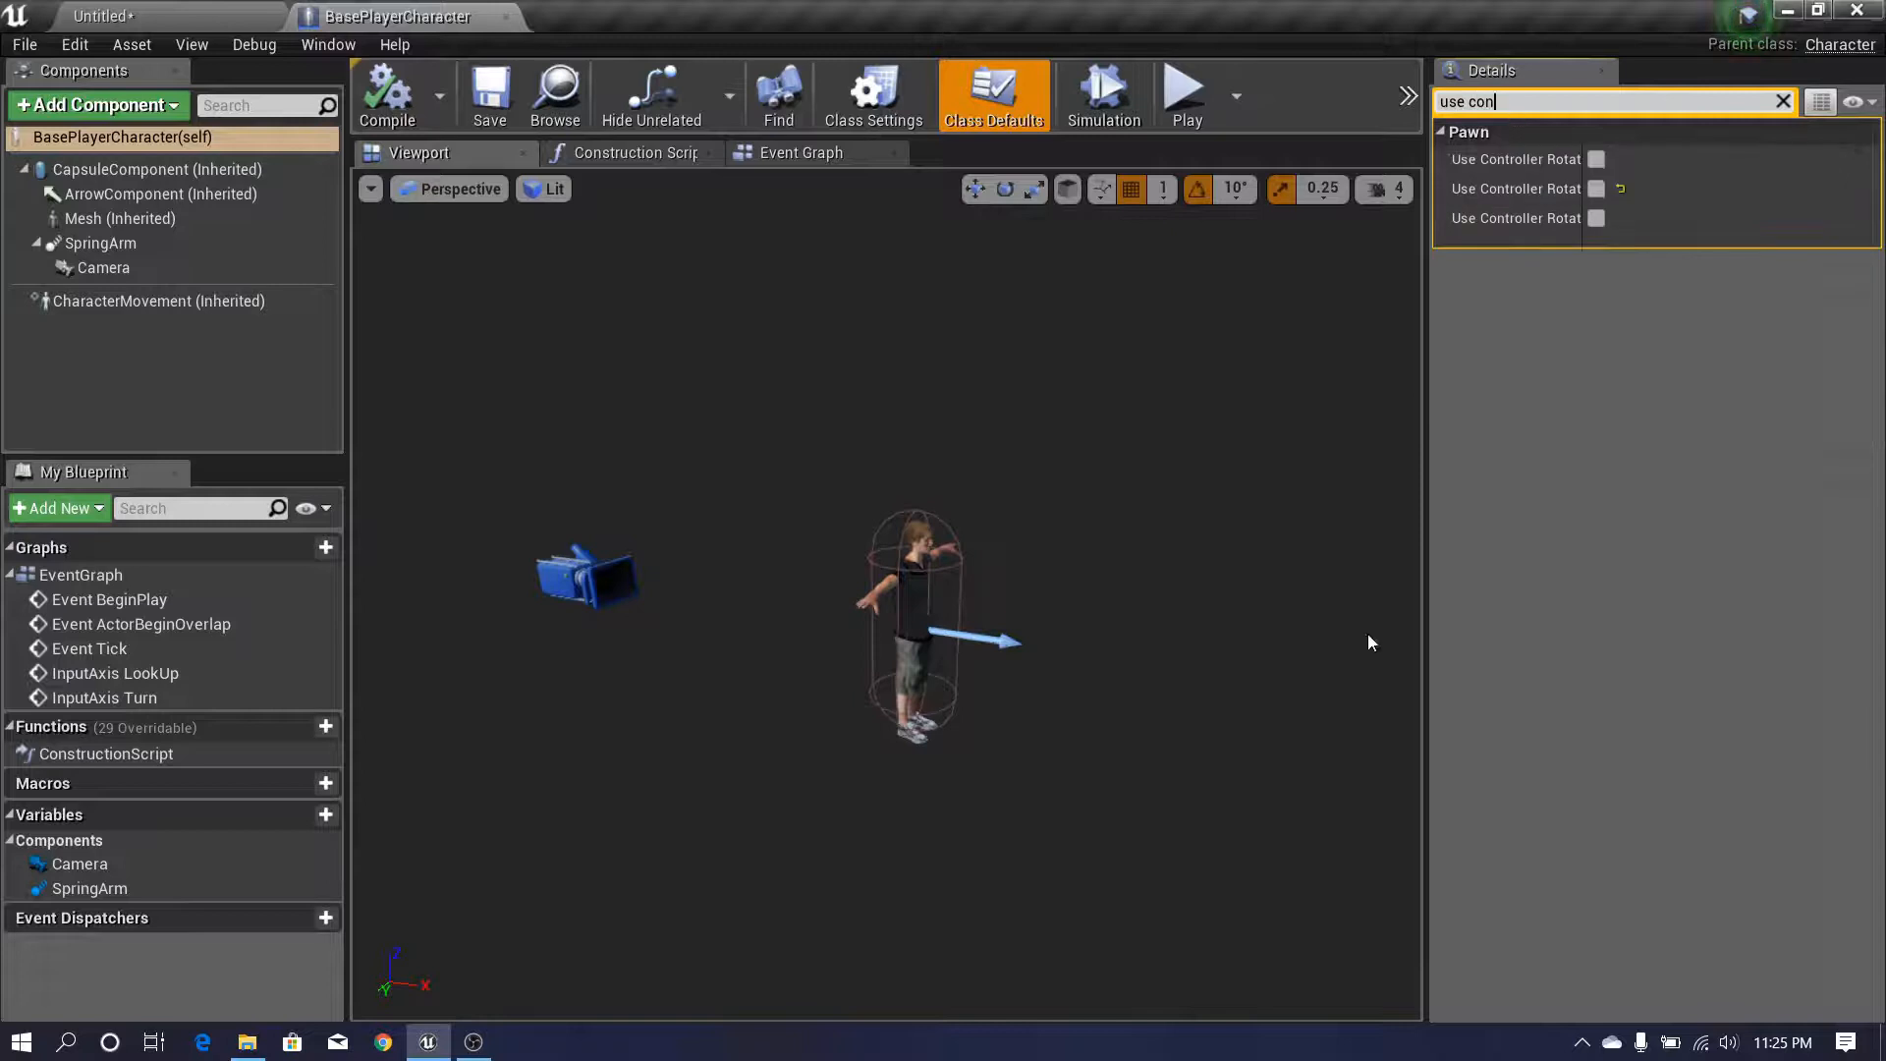
pyautogui.moveTo(1424, 608); pyautogui.dragTo(1310, 609)
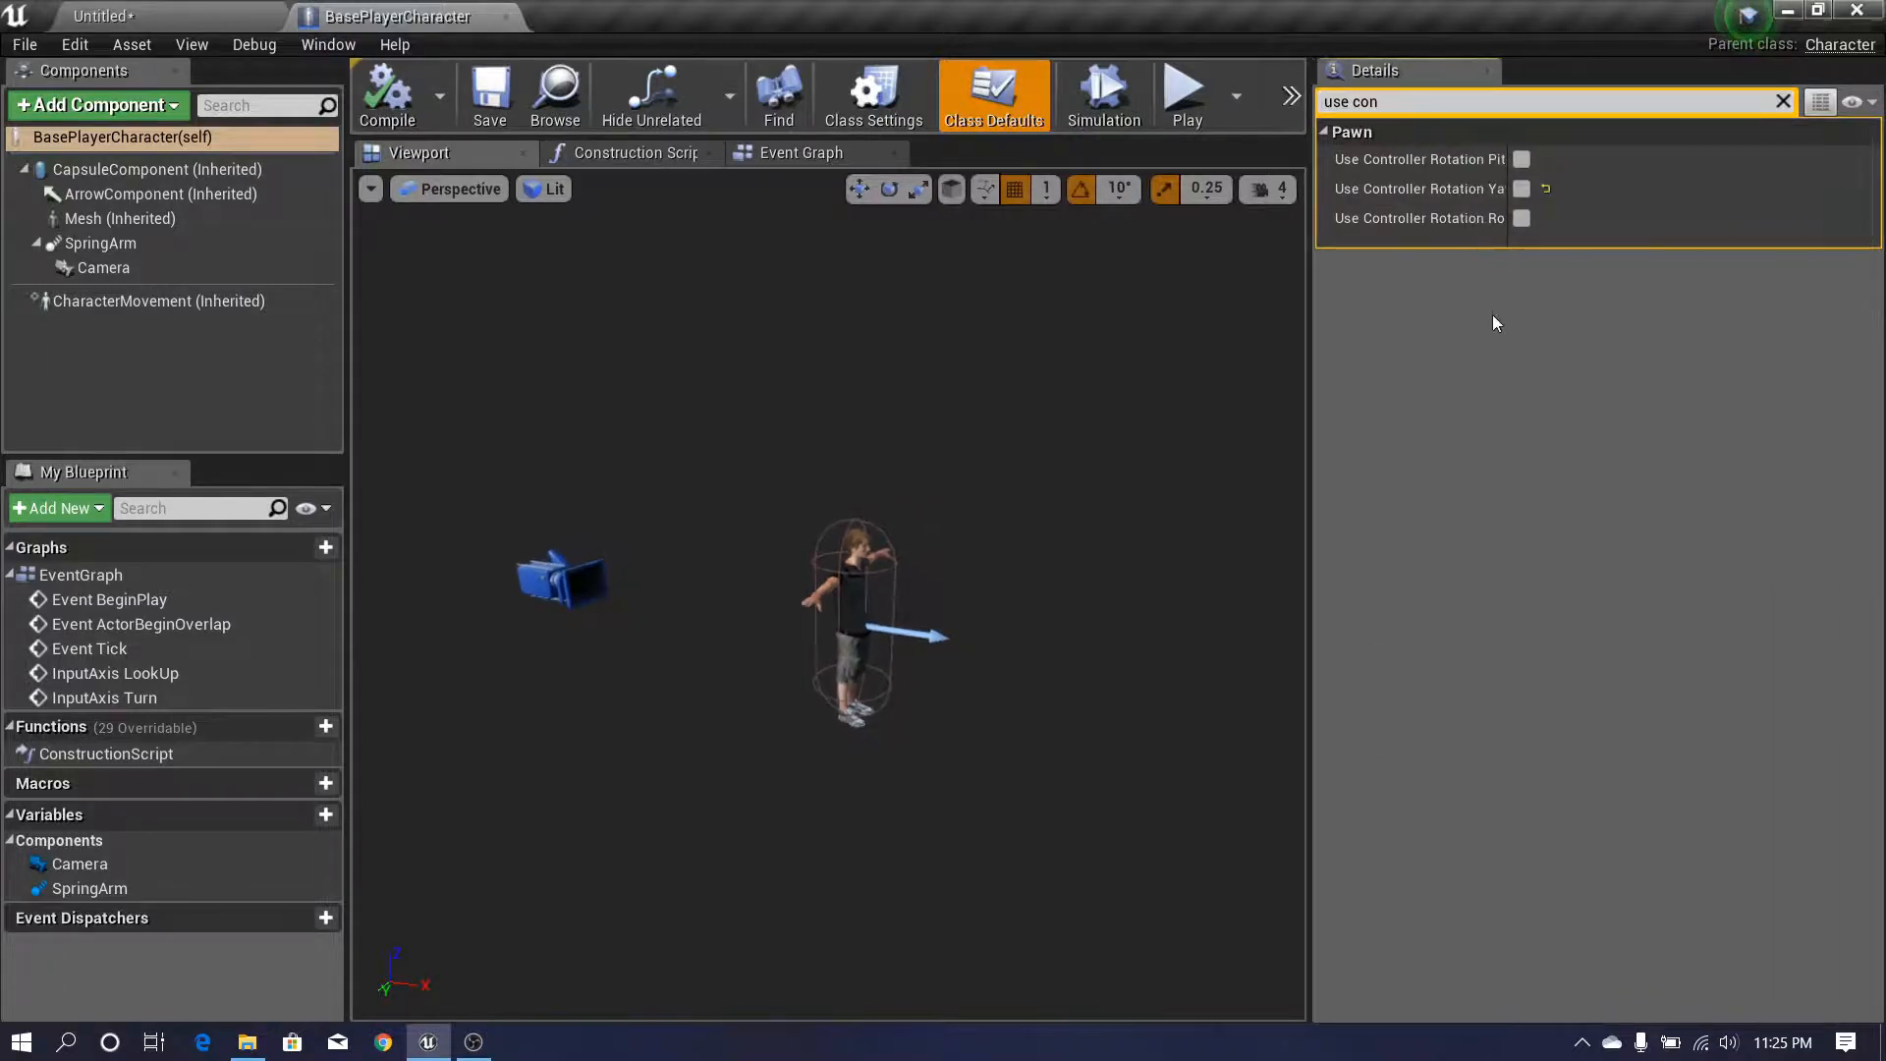
pyautogui.moveTo(1306, 360); pyautogui.dragTo(1281, 361)
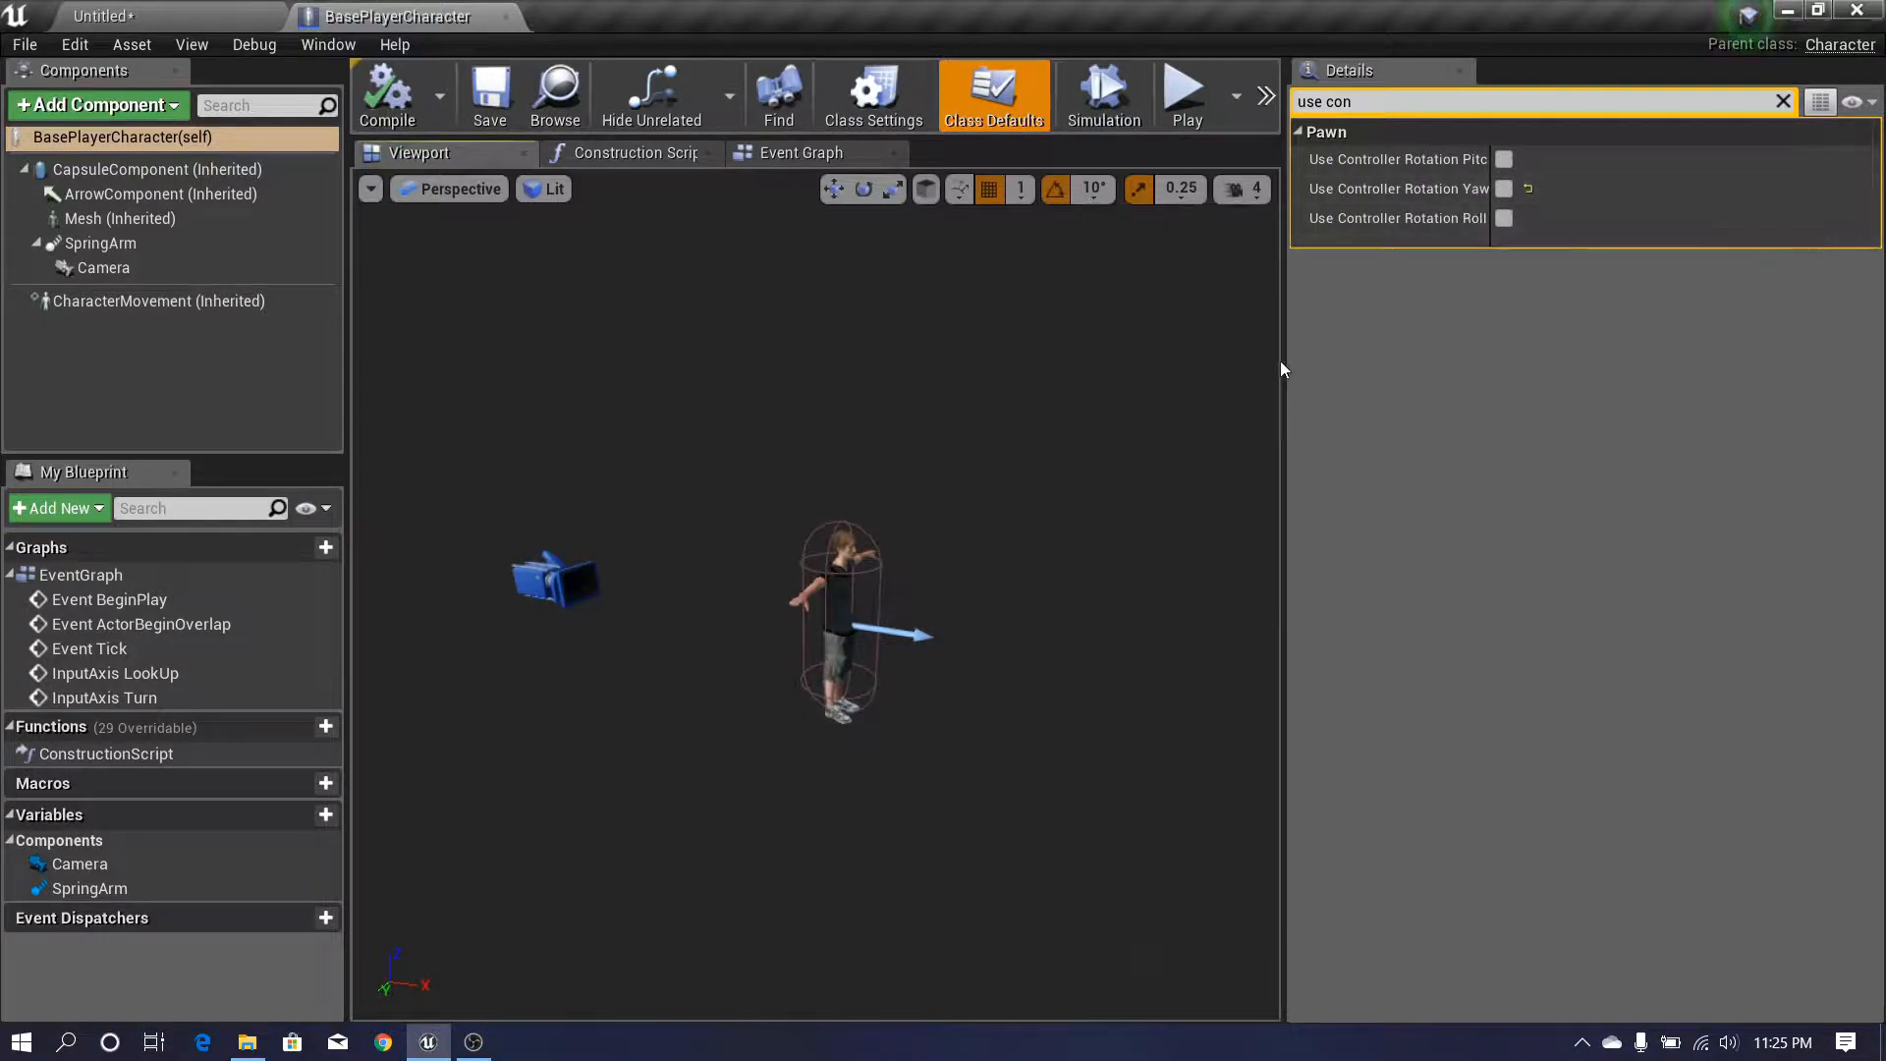
pyautogui.moveTo(1281, 369); pyautogui.dragTo(1291, 360)
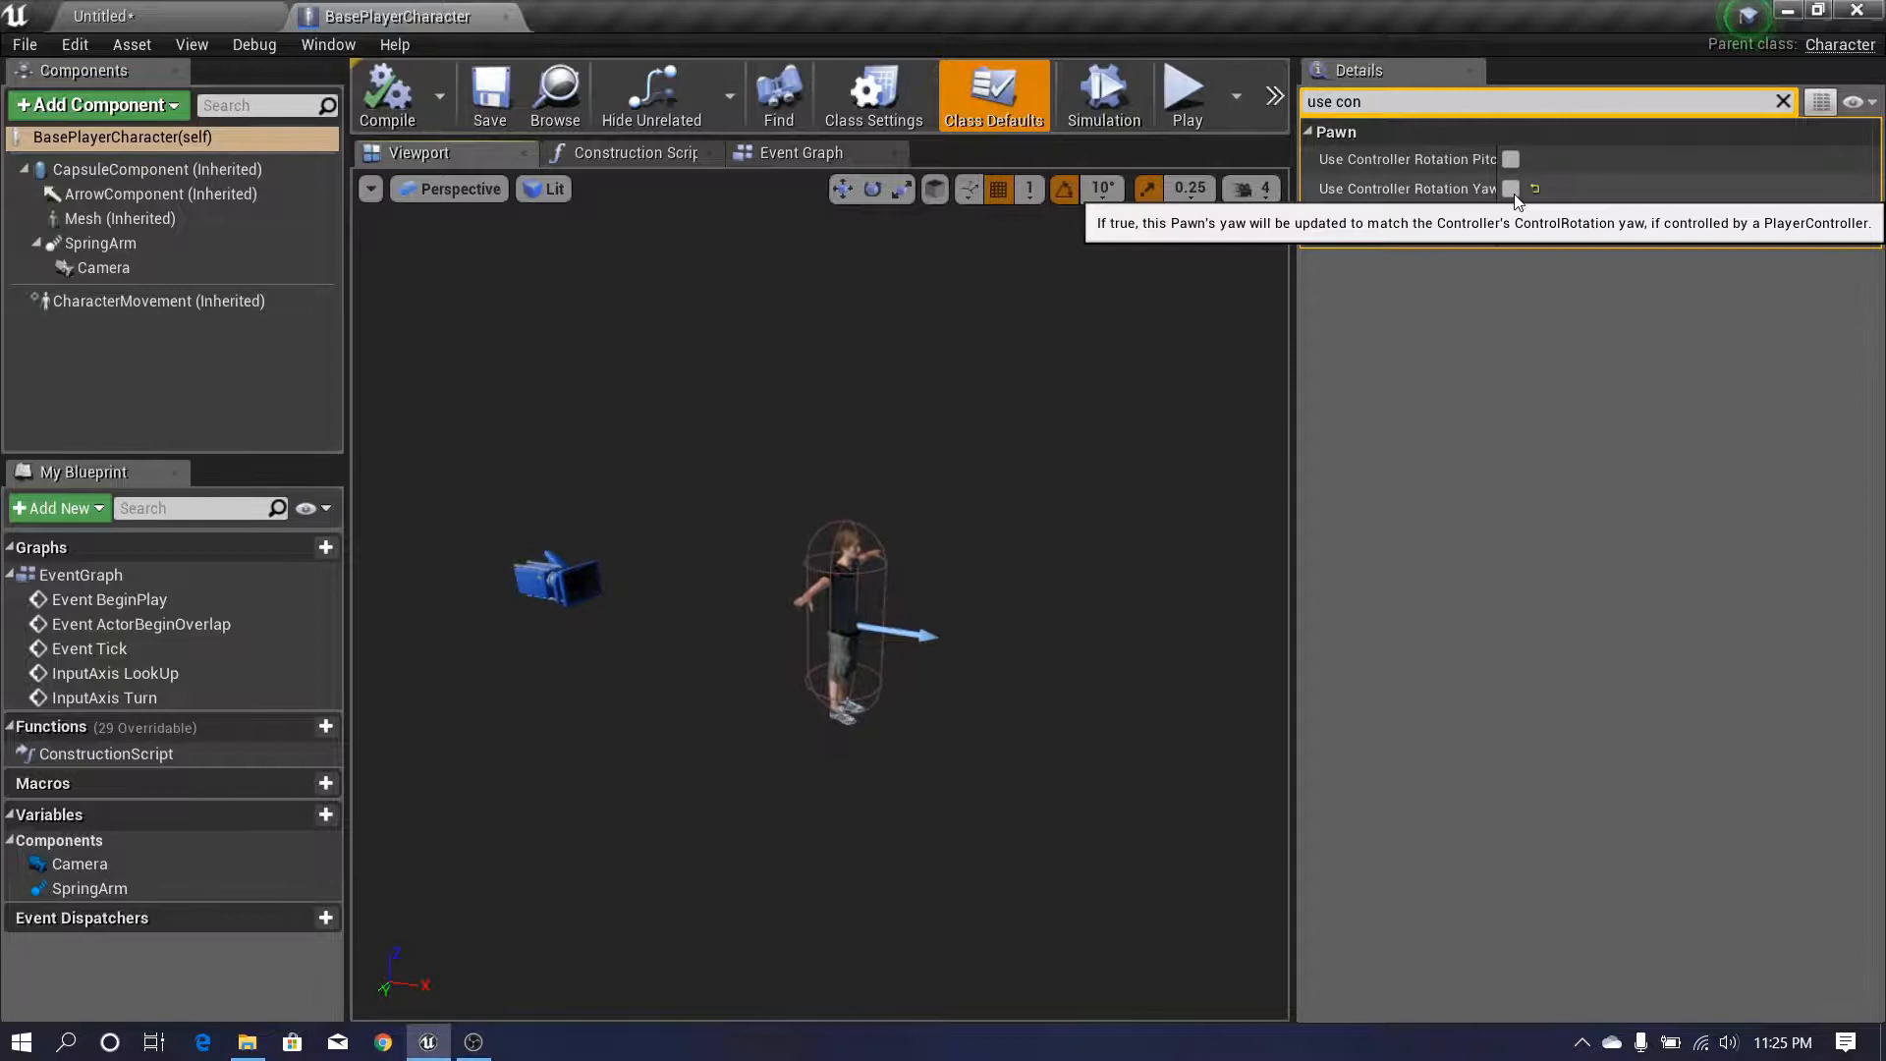
# - Enable Use Controller Rotation Yaw, save the blueprint and test the character's turning in a full-screen play session
pyautogui.click(1511, 190)
pyautogui.click(490, 94)
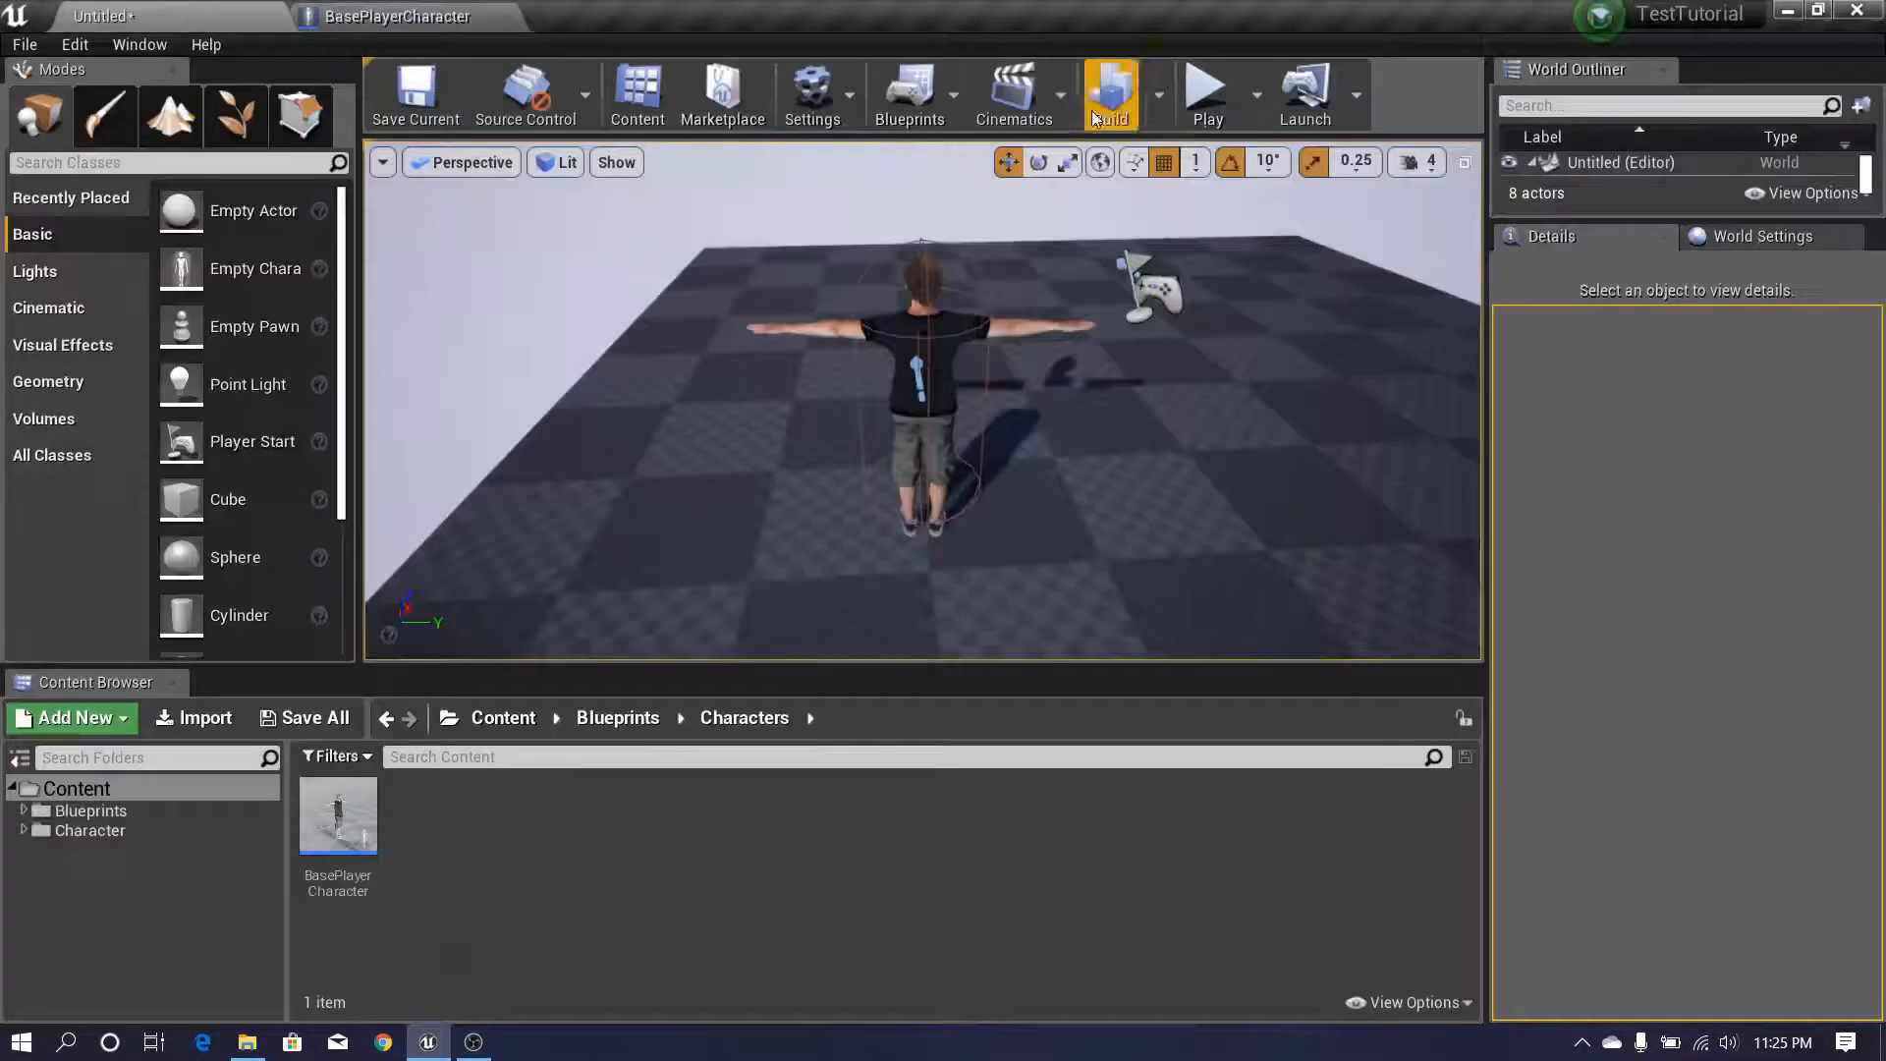
pyautogui.click(1206, 90)
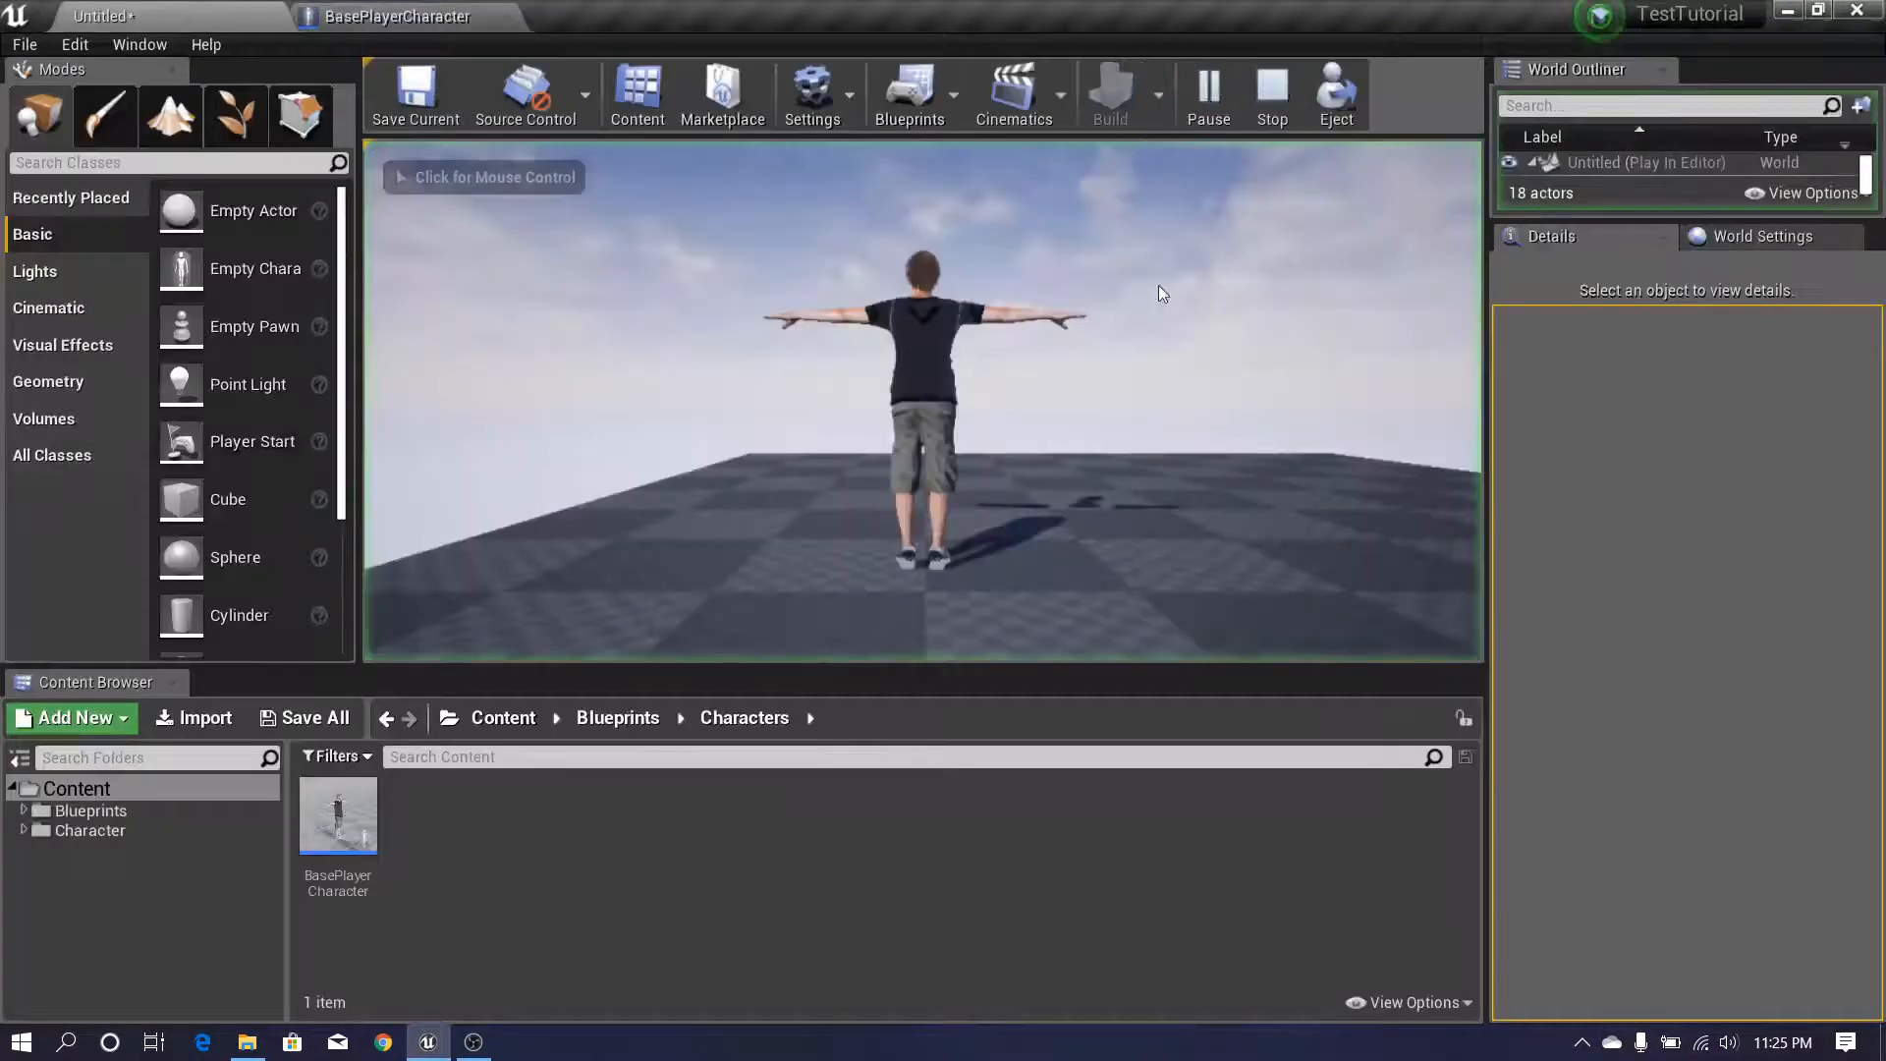
pyautogui.press('F11')
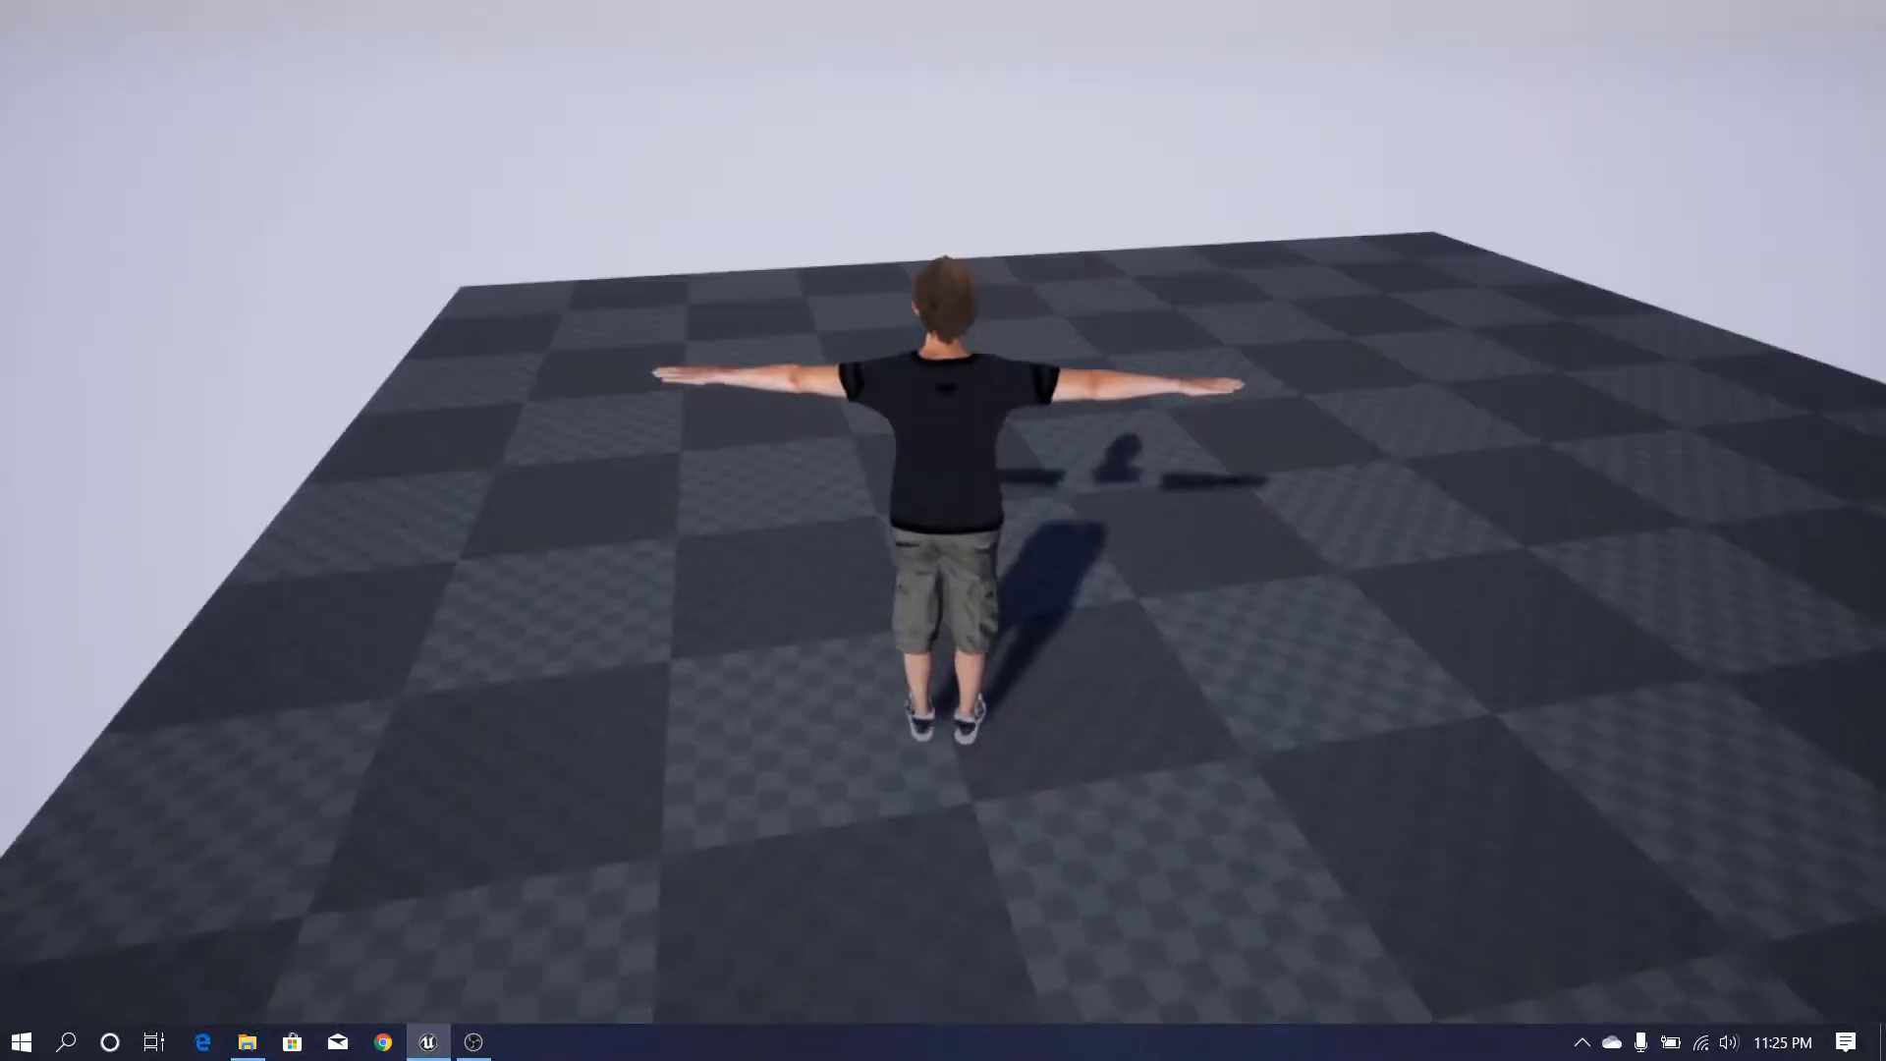
pyautogui.press('Escape')
# - Disable Use Controller Rotation Yaw in the BasePlayerCharacter class defaults and save the blueprint
pyautogui.click(344, 12)
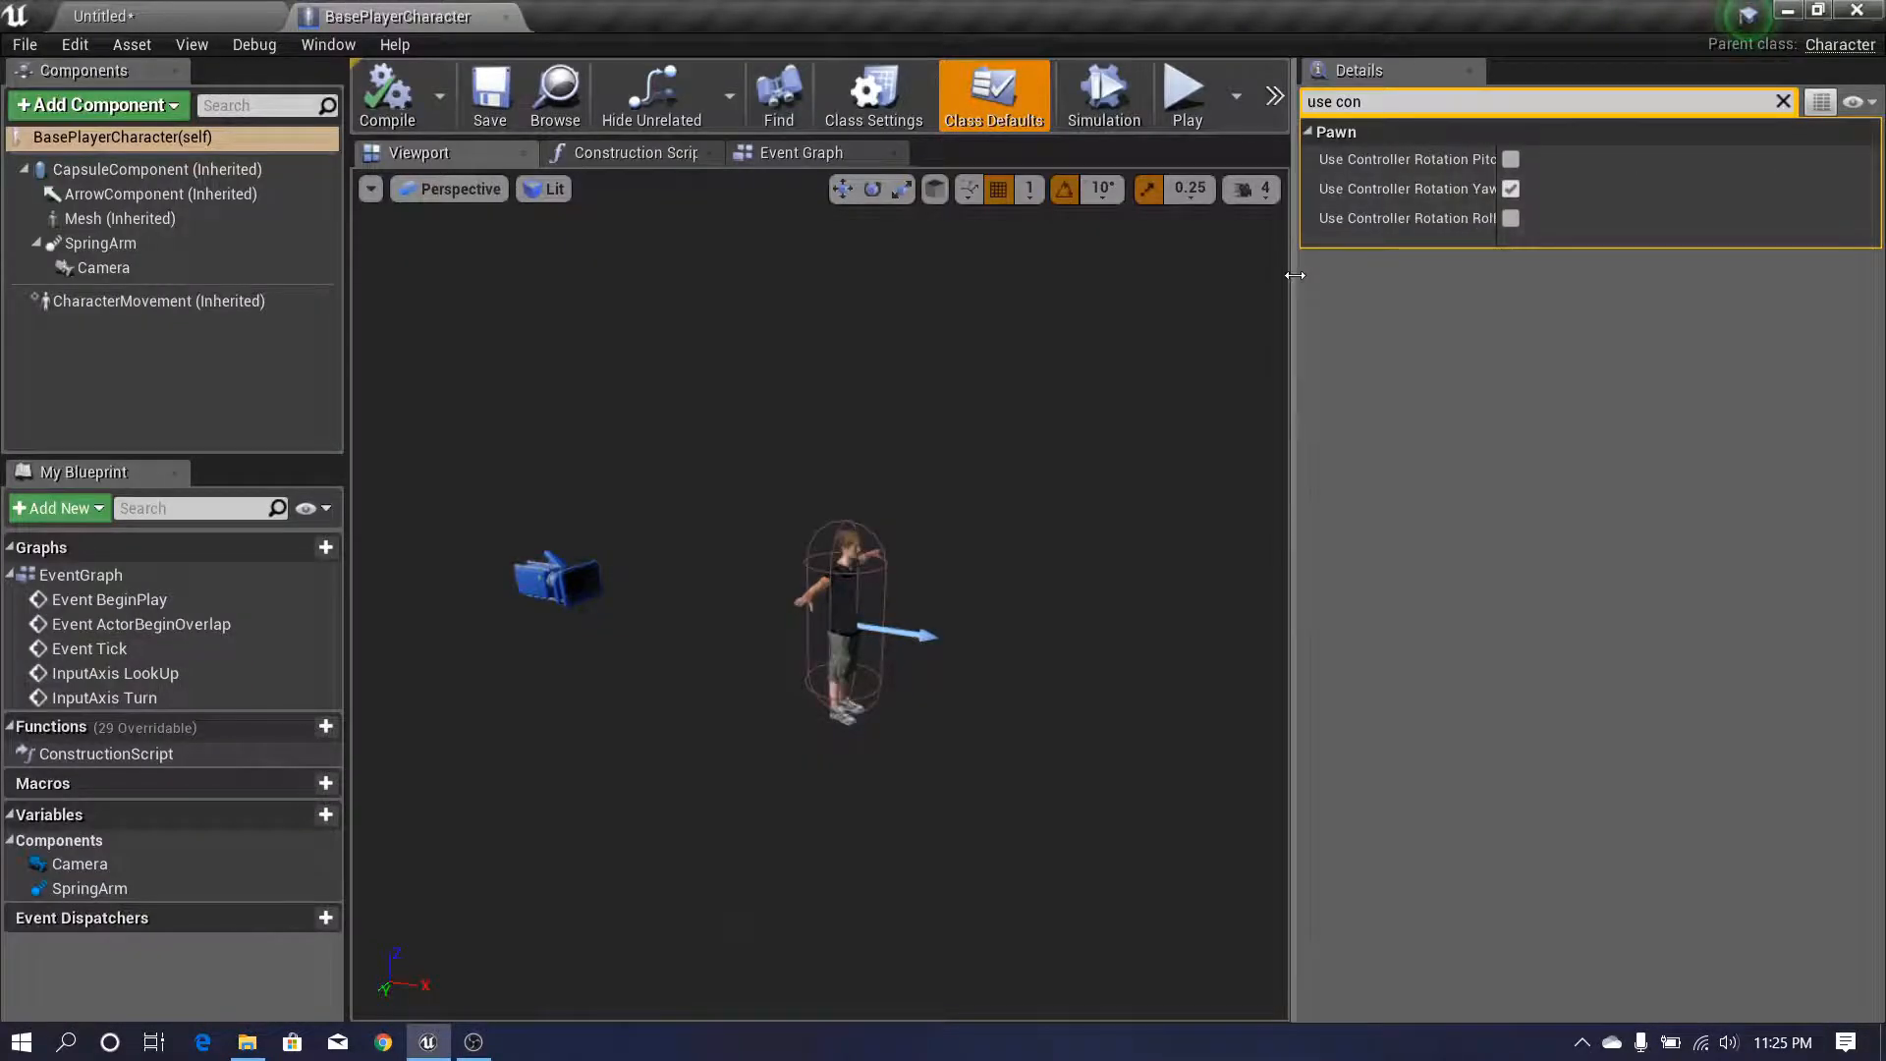
pyautogui.moveTo(1297, 275); pyautogui.dragTo(1277, 275)
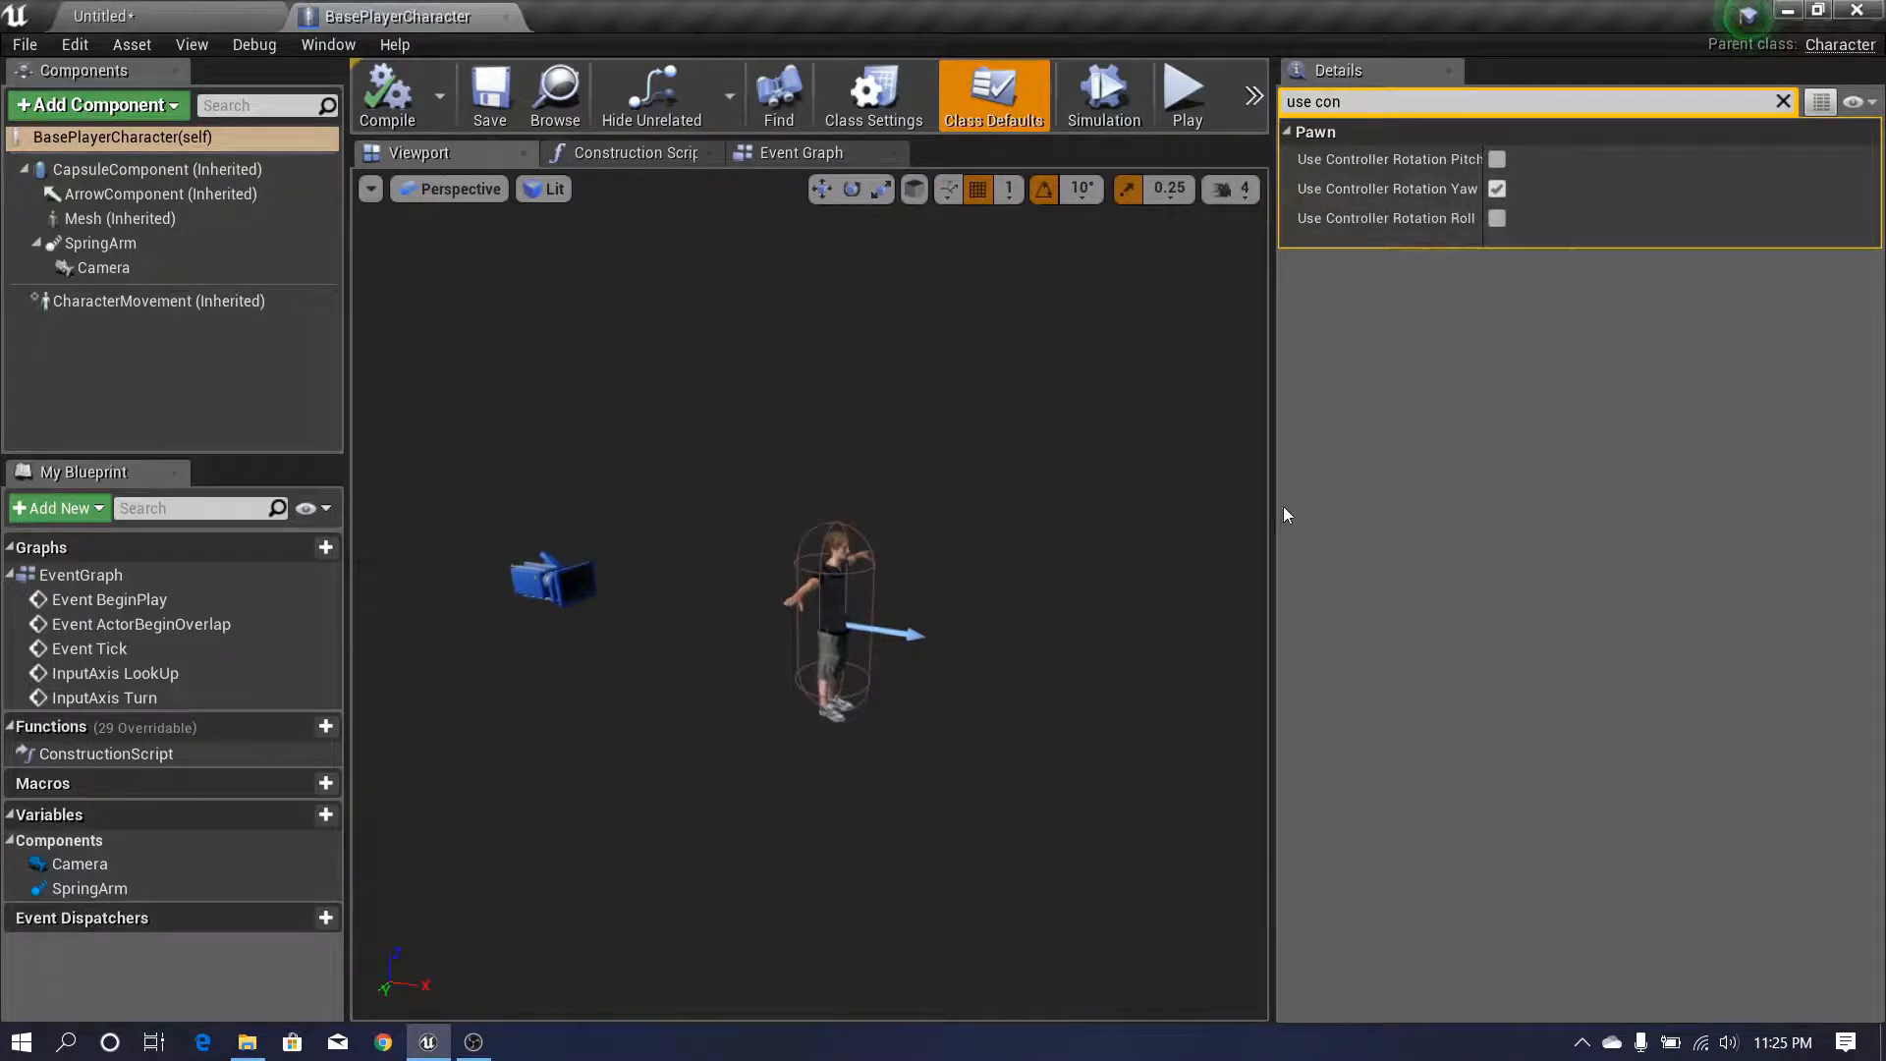
pyautogui.moveTo(1273, 506); pyautogui.dragTo(1279, 505)
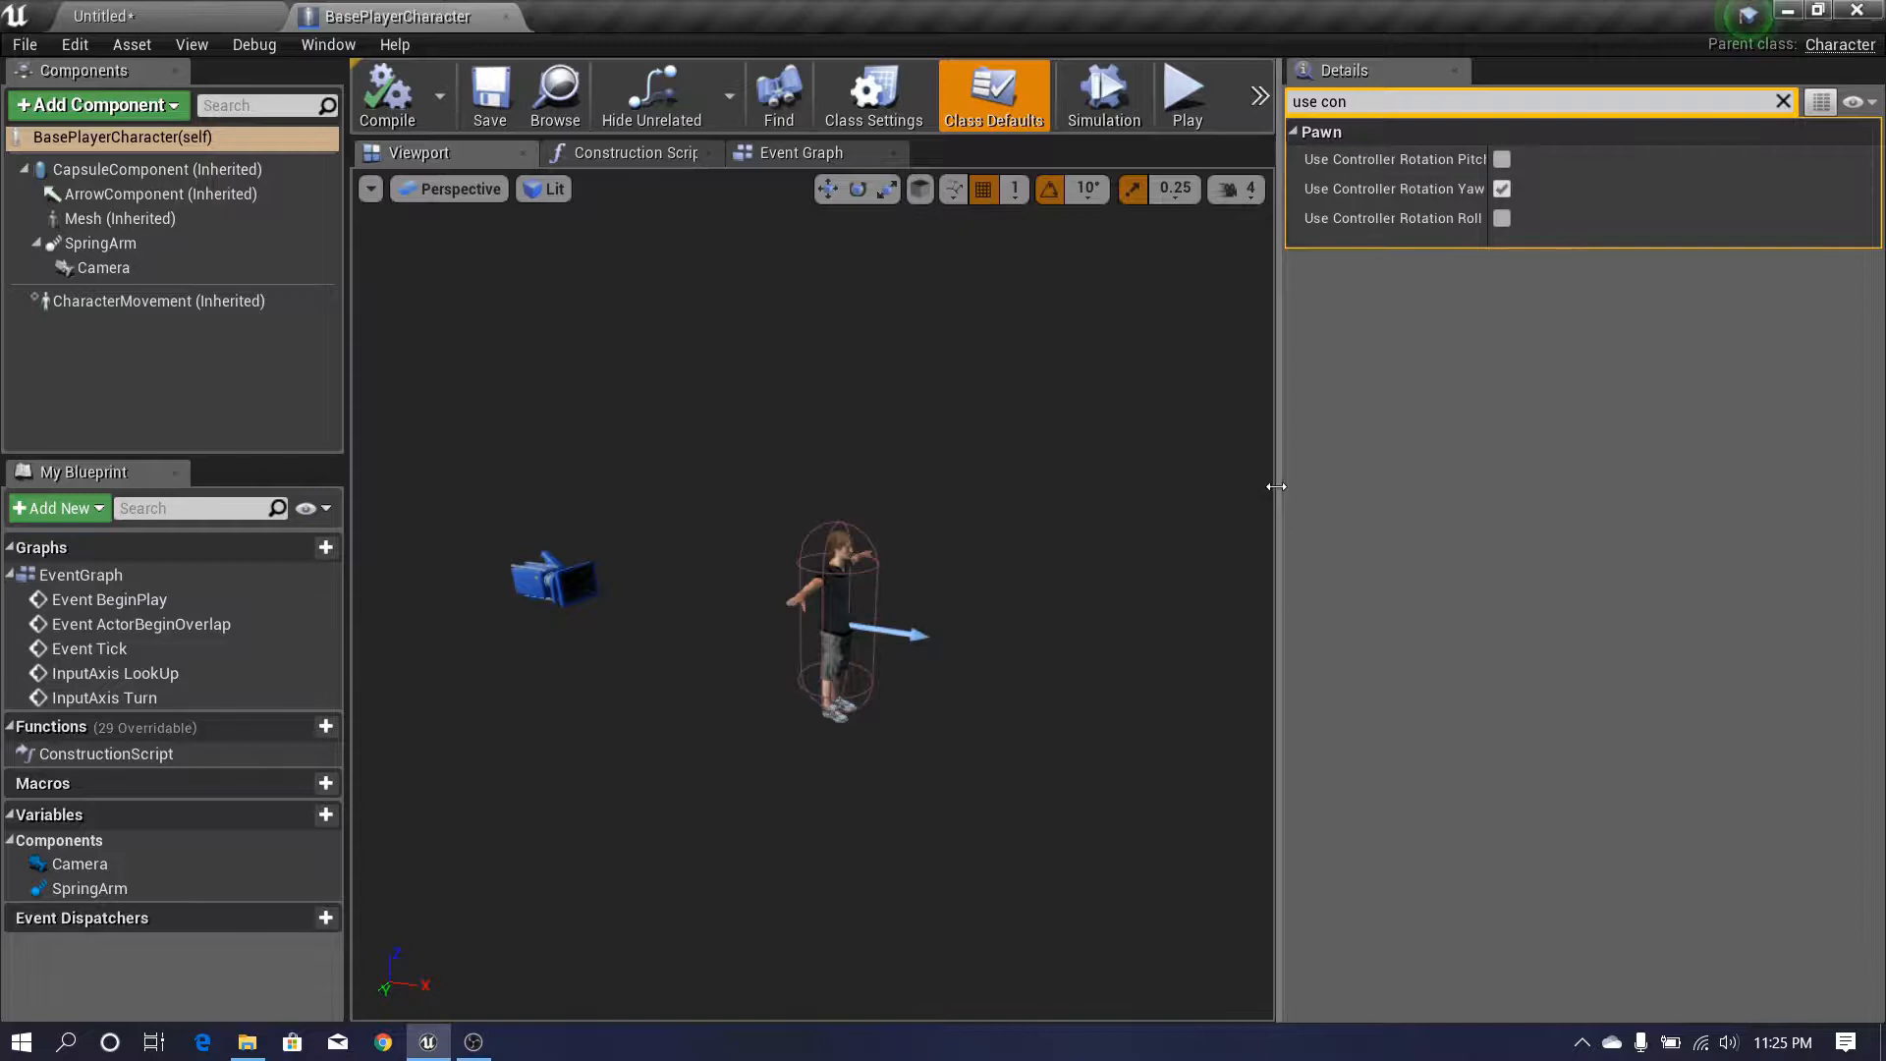
pyautogui.moveTo(1276, 486); pyautogui.dragTo(1285, 487)
pyautogui.click(234, 12)
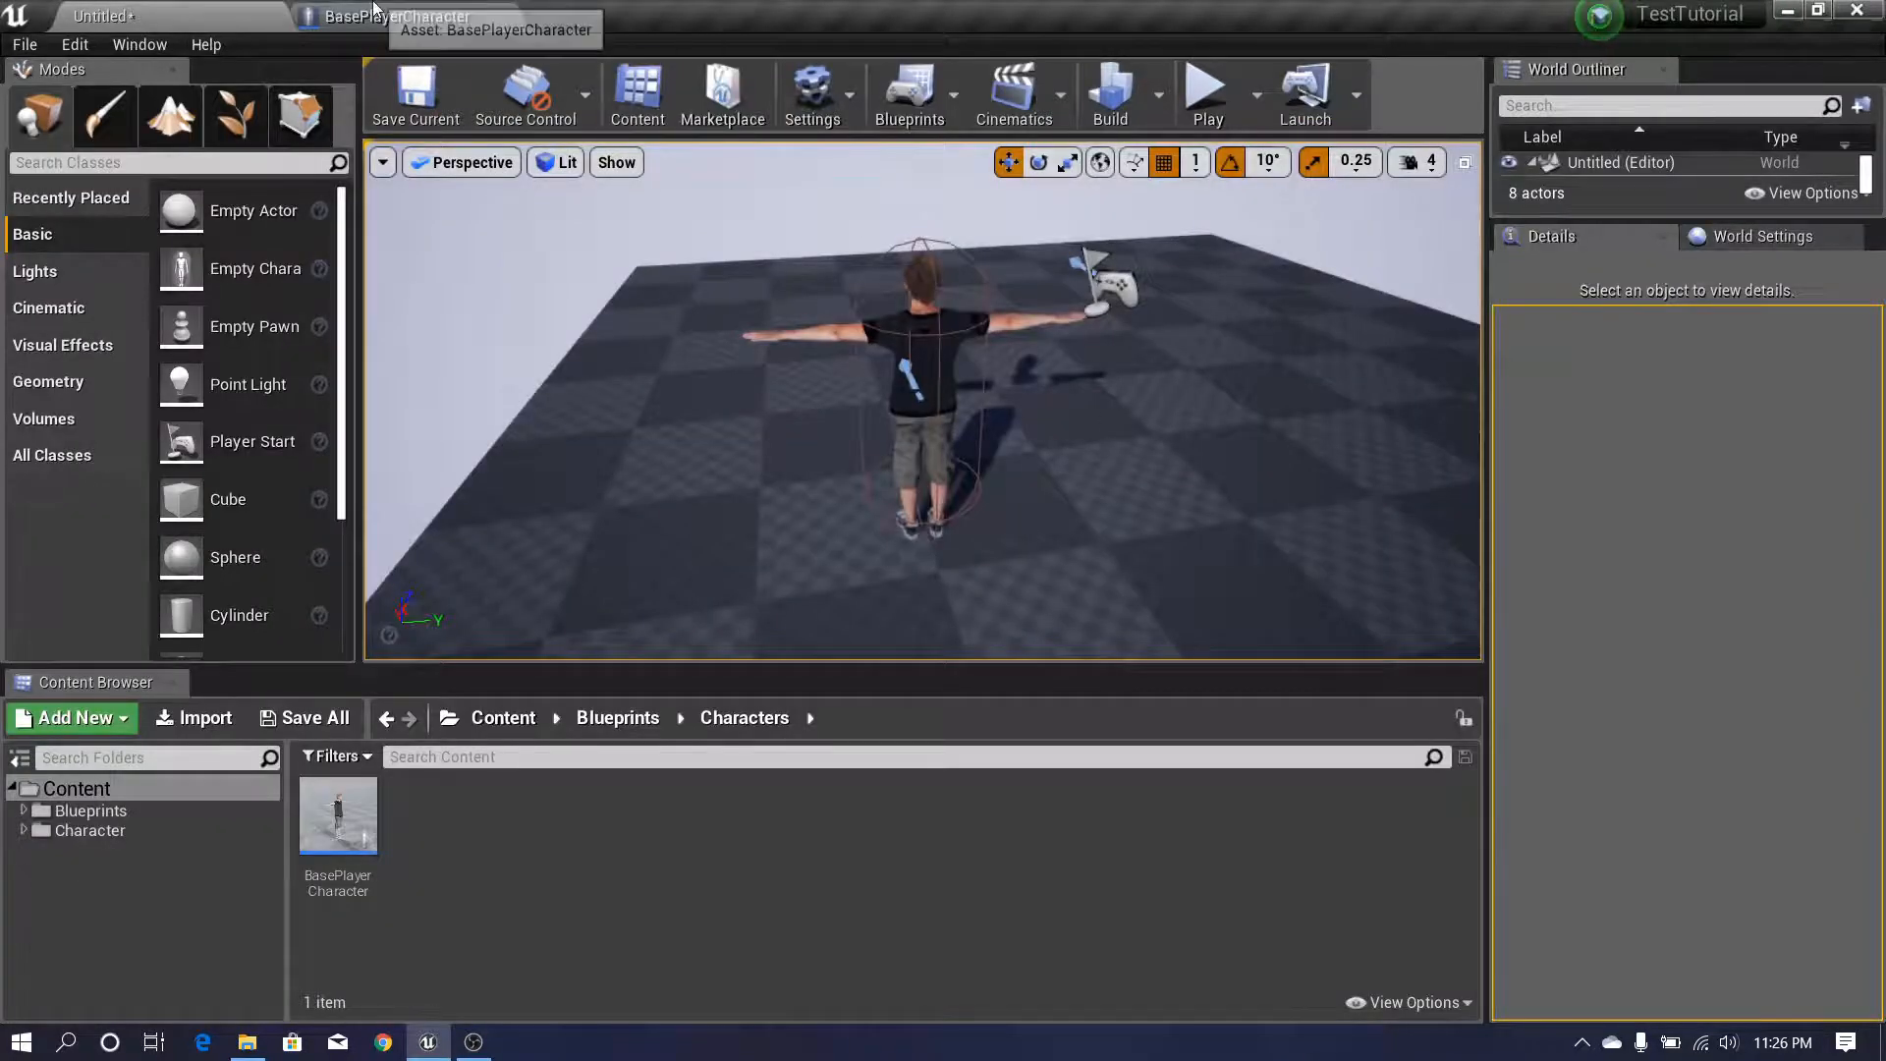
pyautogui.click(398, 15)
pyautogui.click(1510, 190)
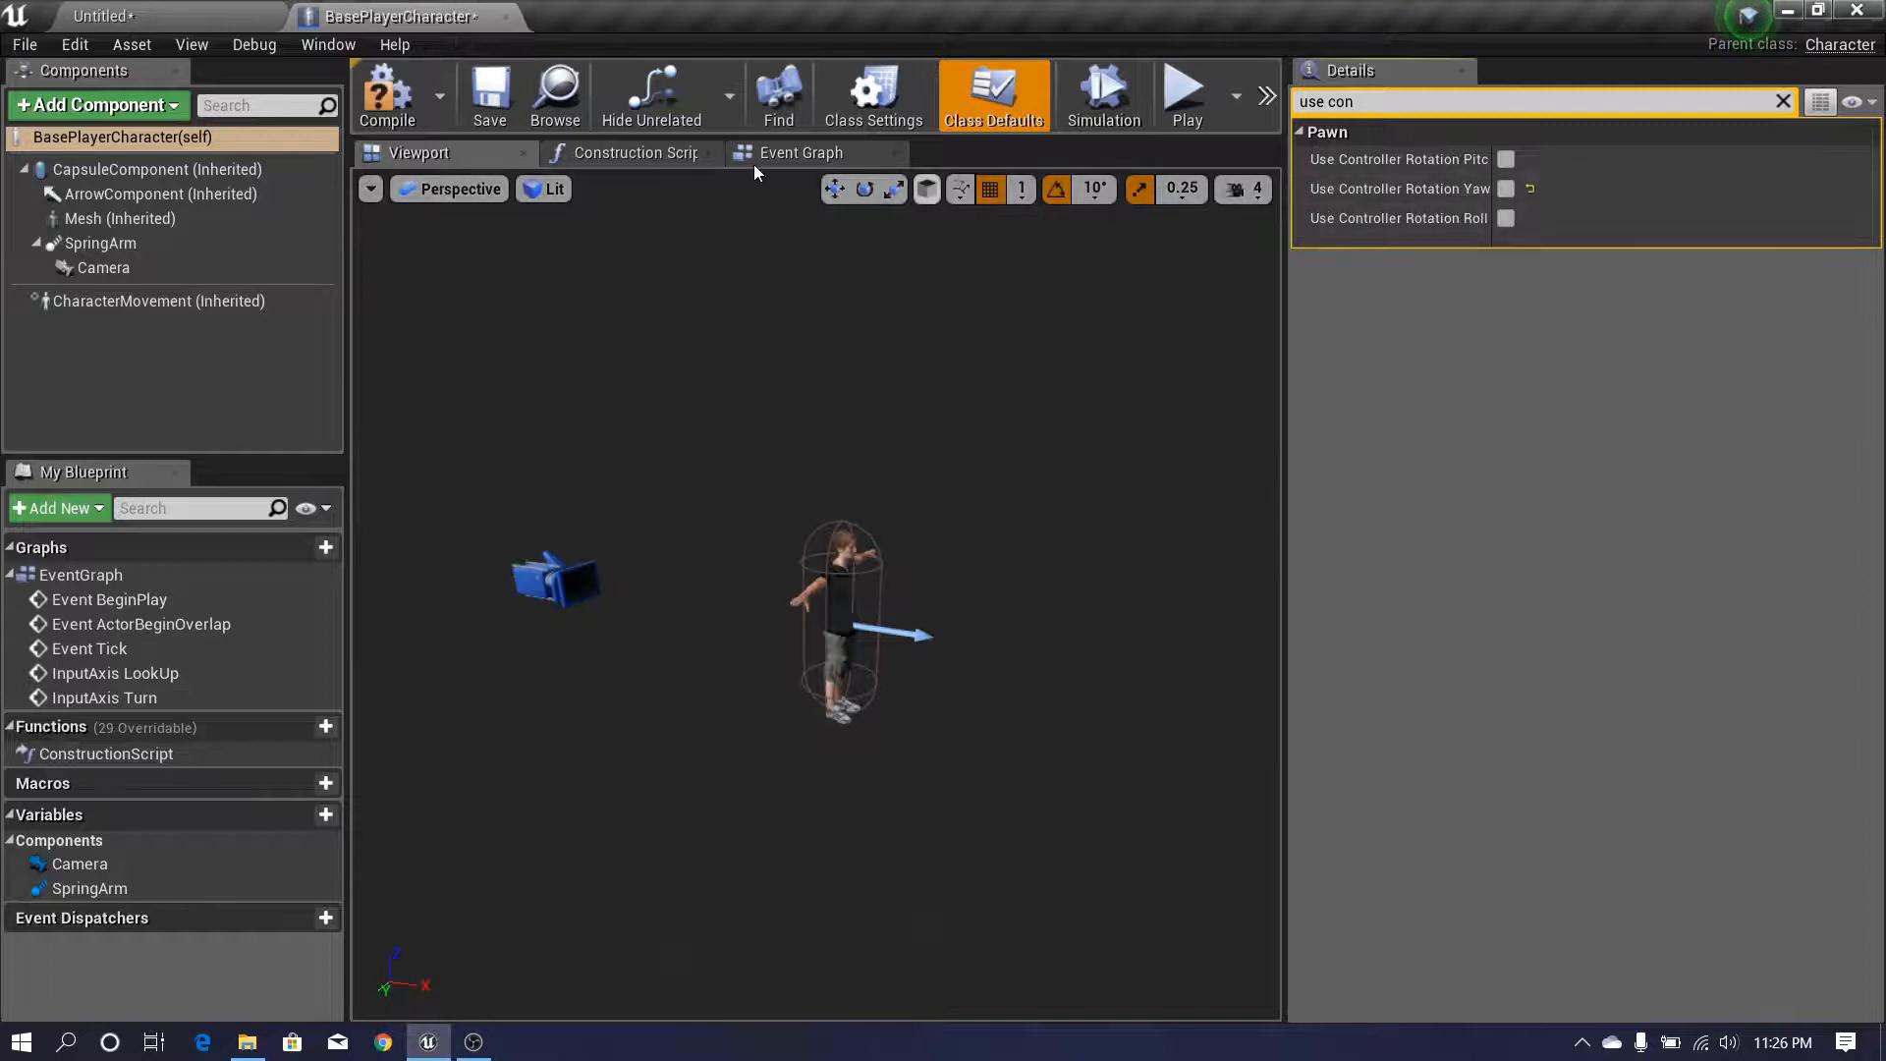
pyautogui.click(489, 98)
# - Play the level in full screen, orbit the camera around the character to check its rotation, and stop the session
pyautogui.click(196, 15)
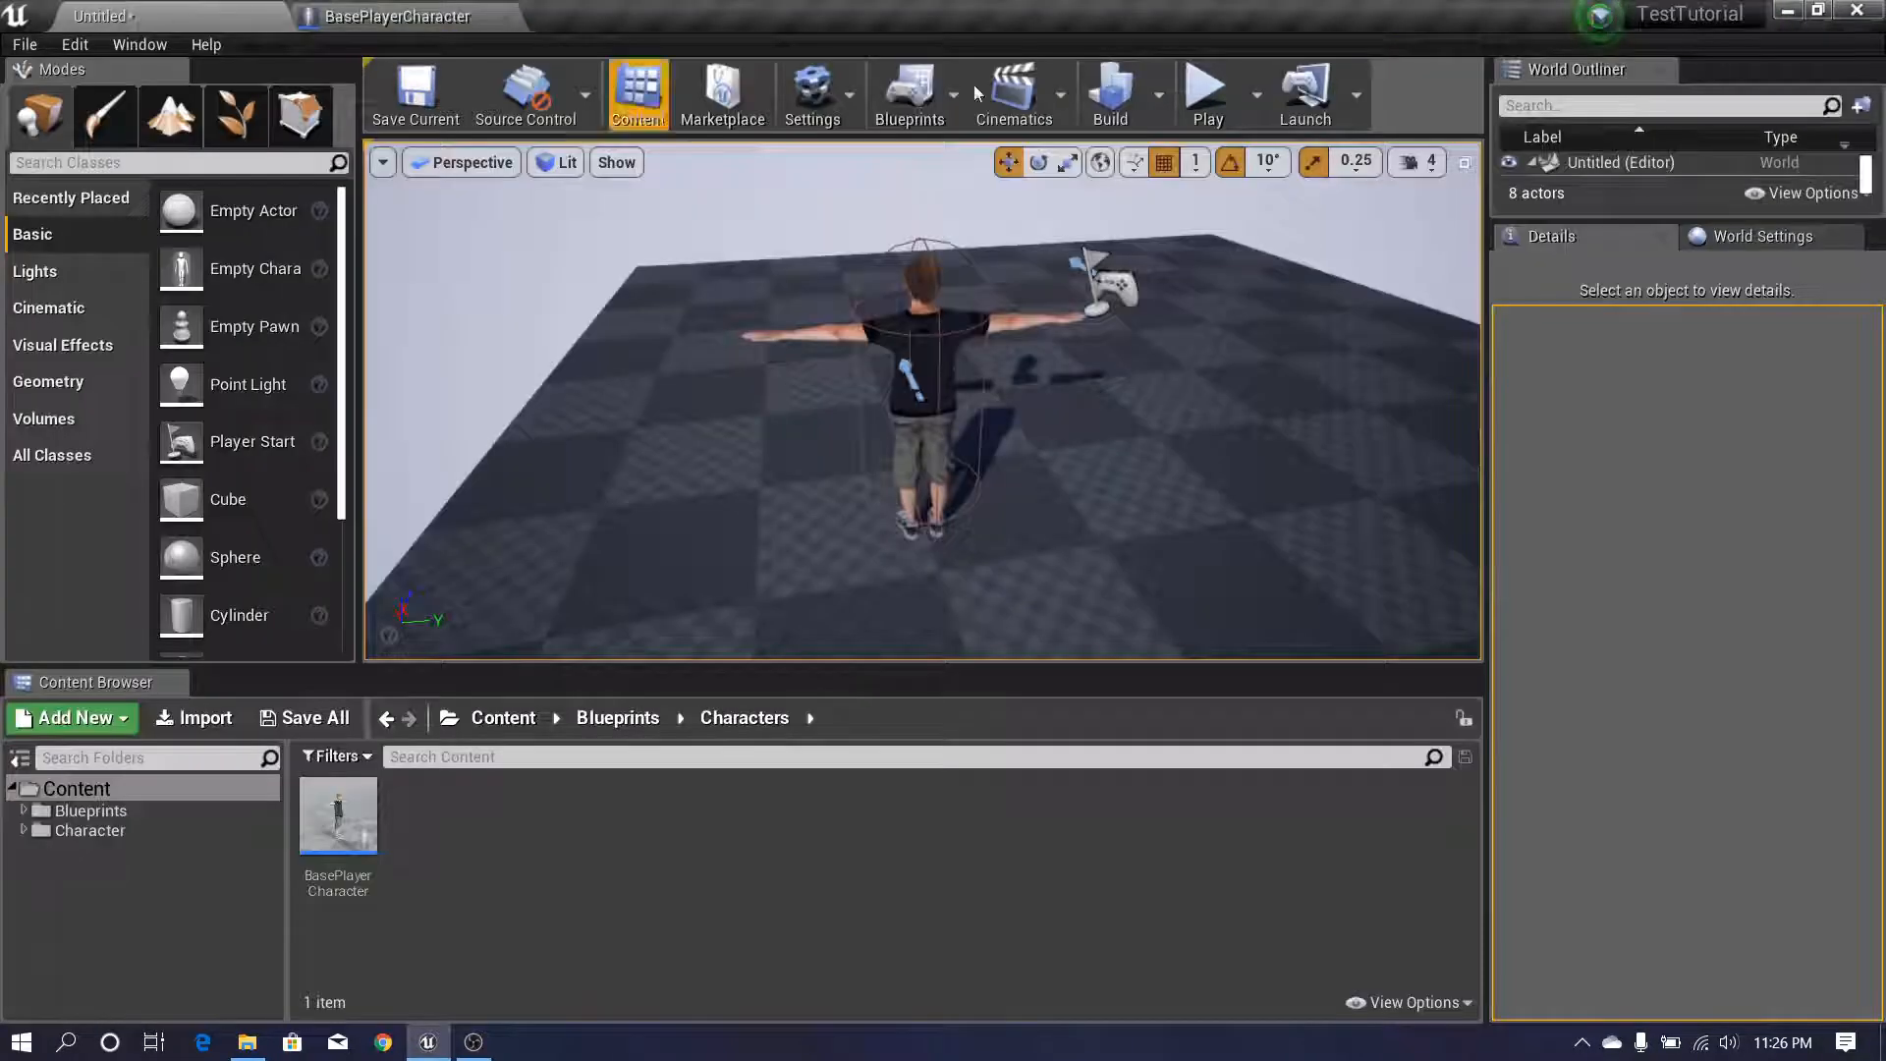
pyautogui.click(1207, 94)
pyautogui.press('F11')
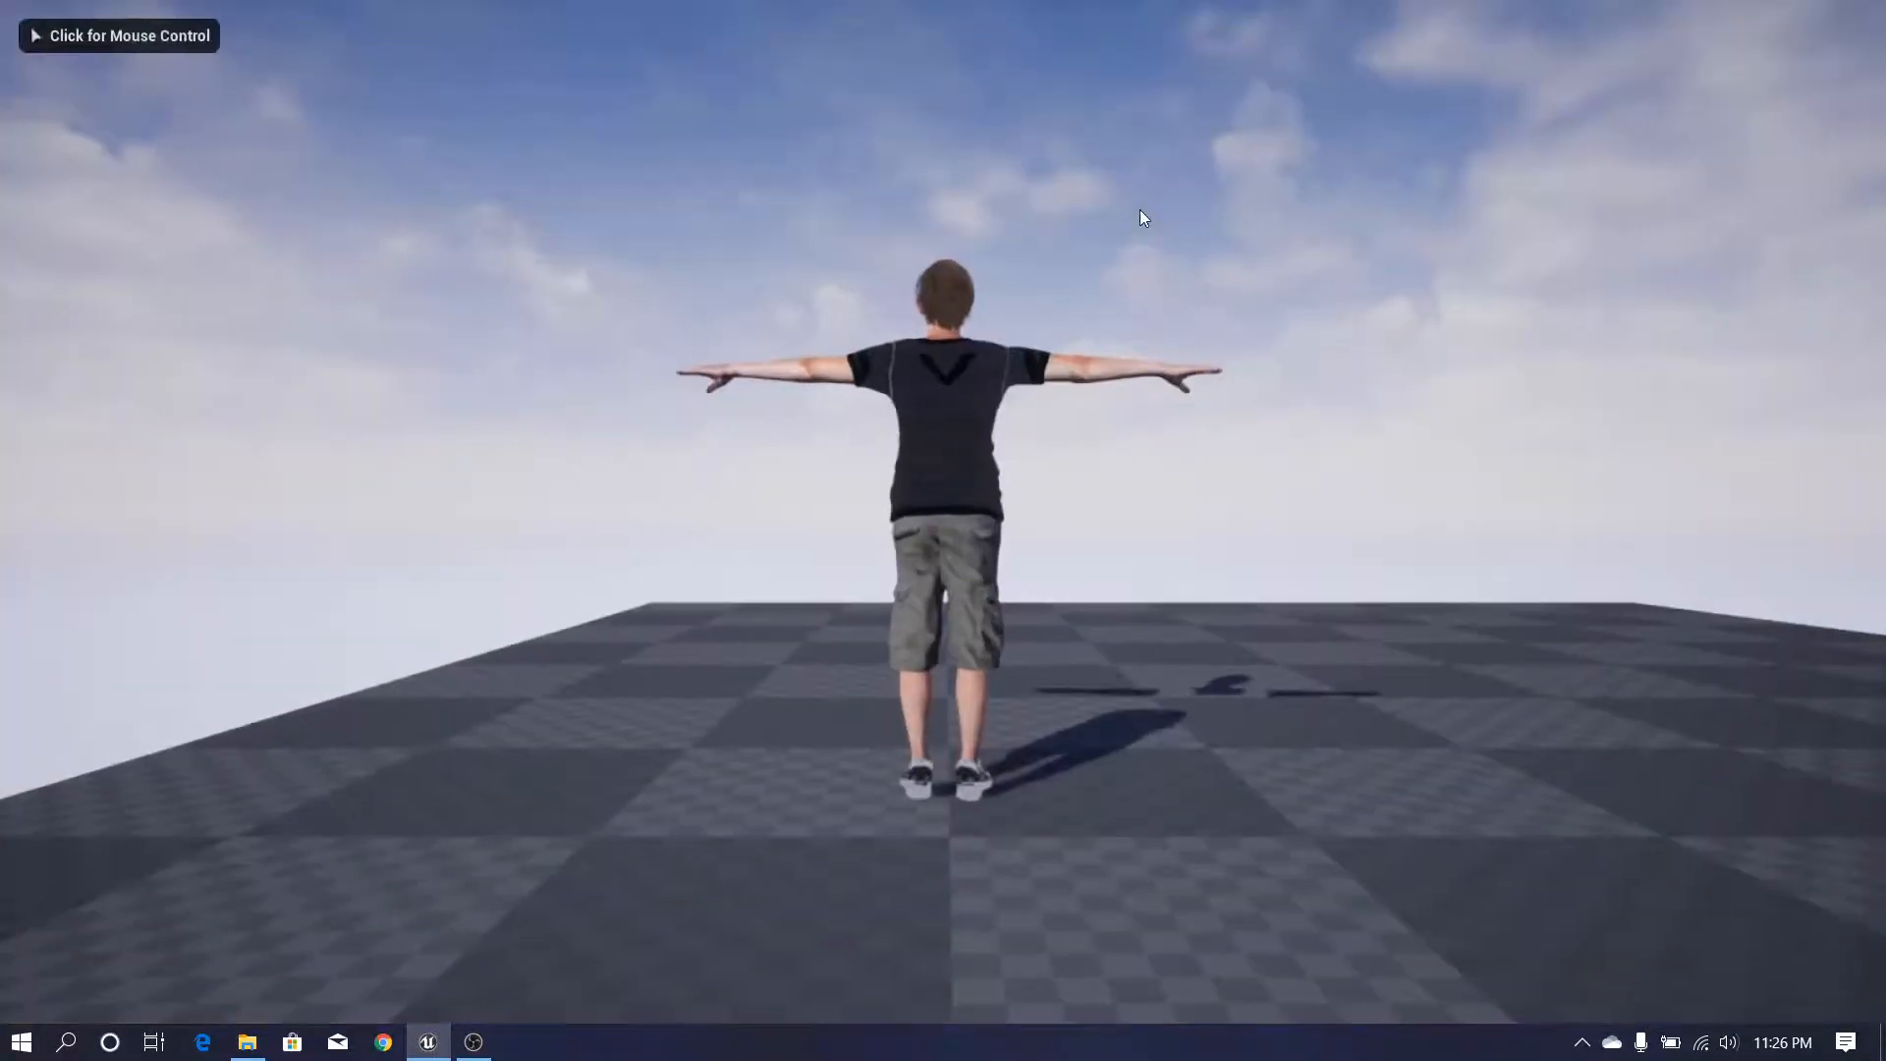
pyautogui.click(1140, 209)
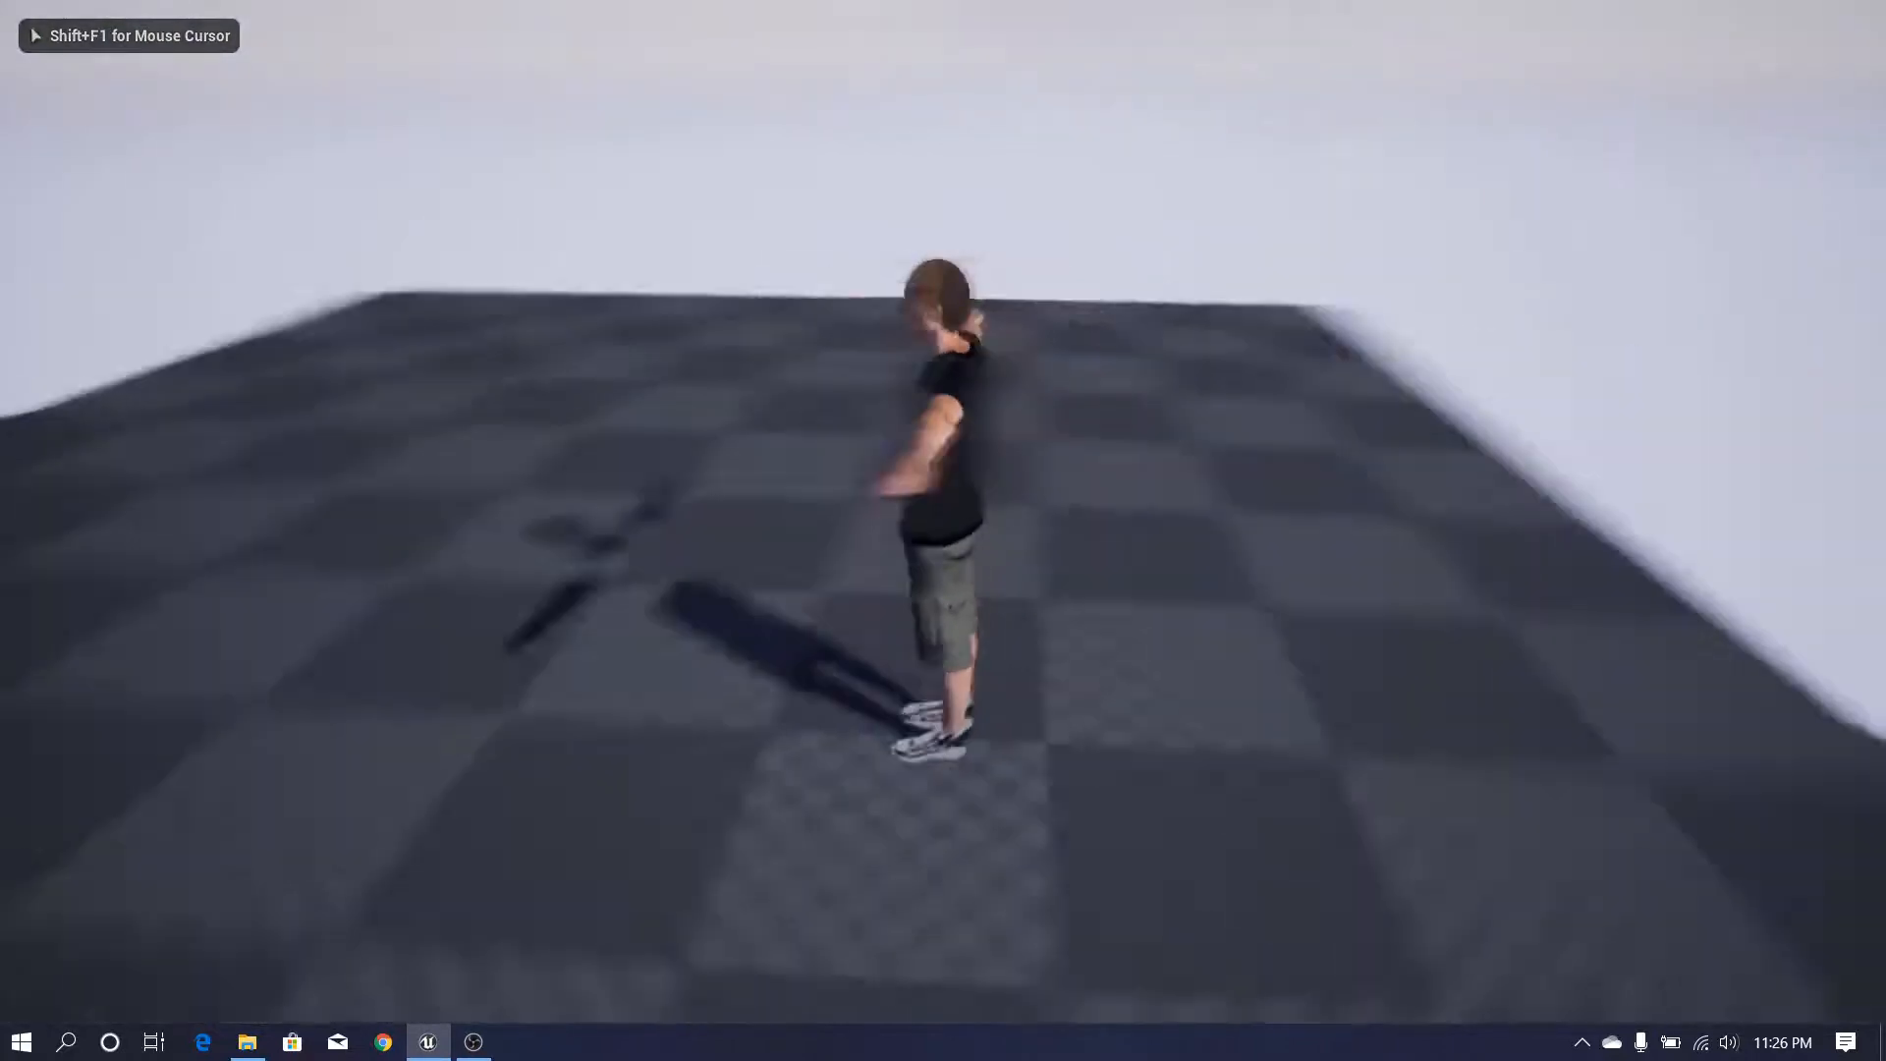
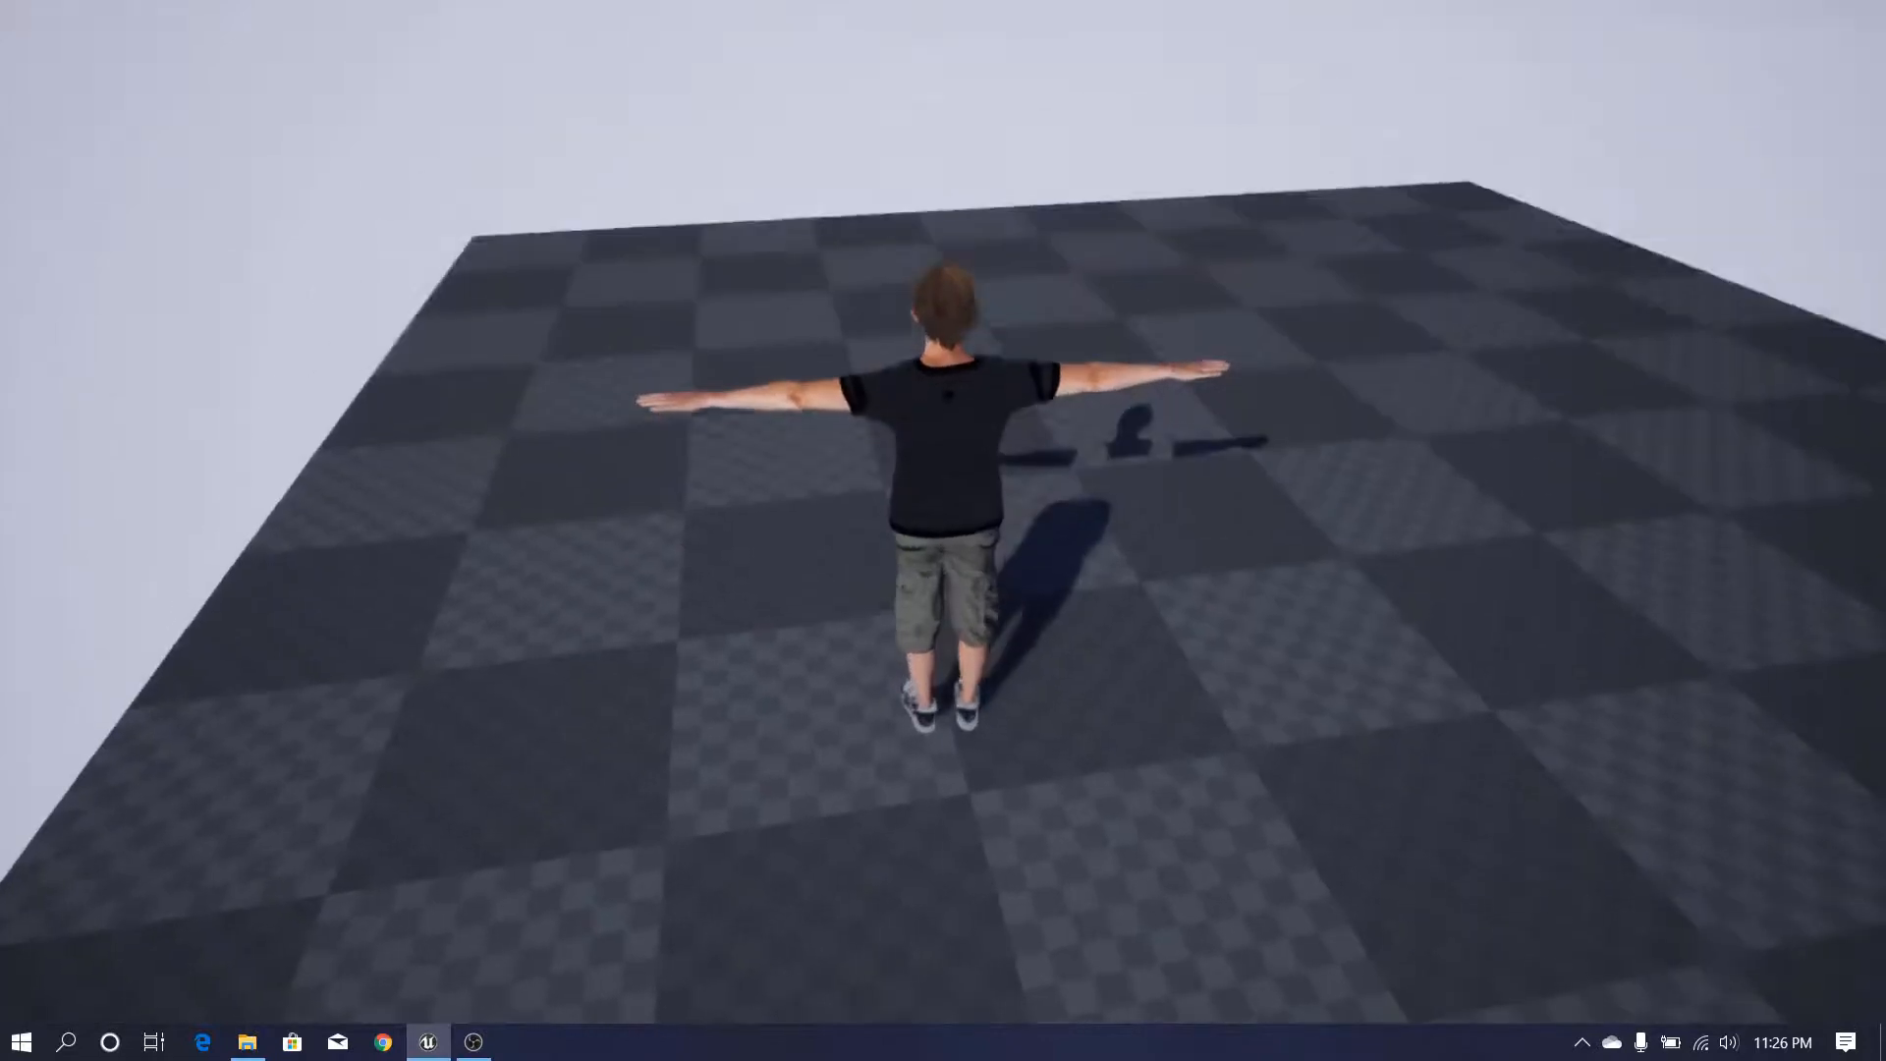
pyautogui.hotkey('shift', 'F1')
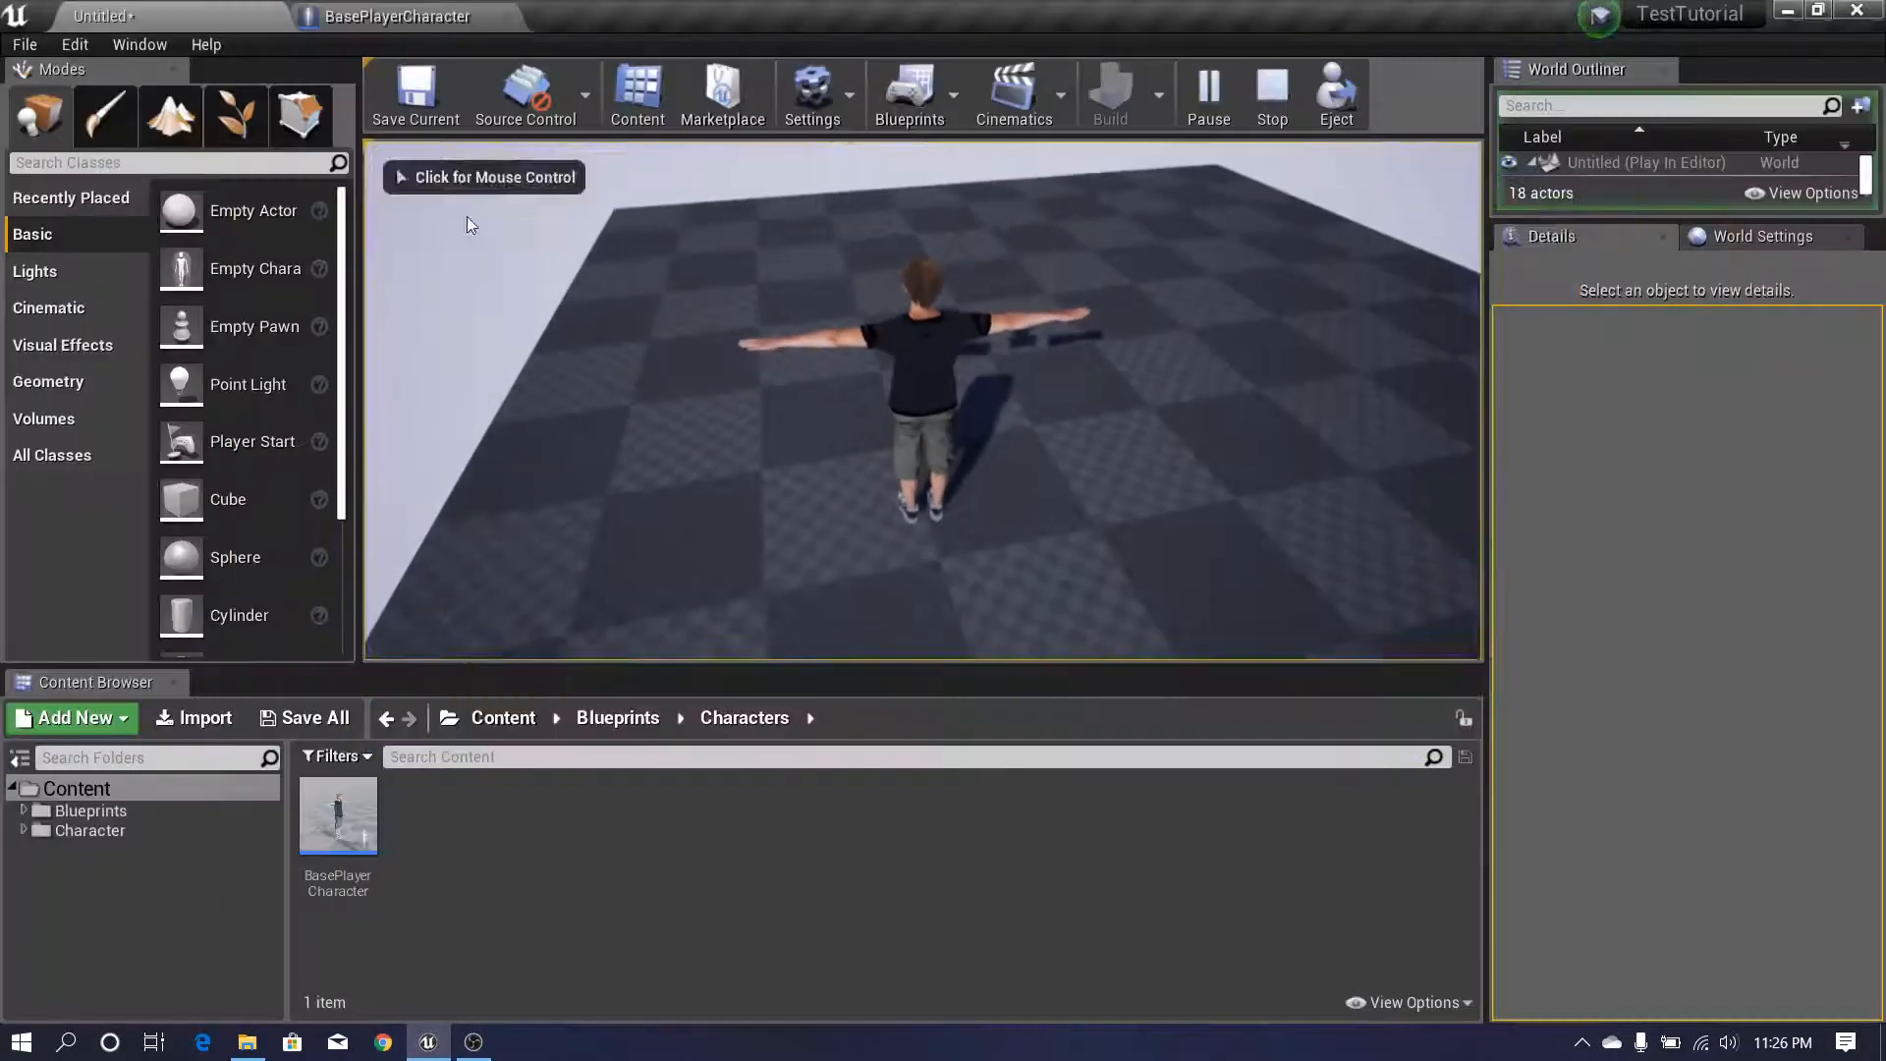
pyautogui.press('Escape')
# - Add an InputAxis MoveForward axis event below the Turn nodes in the BasePlayerCharacter event graph
pyautogui.click(355, 10)
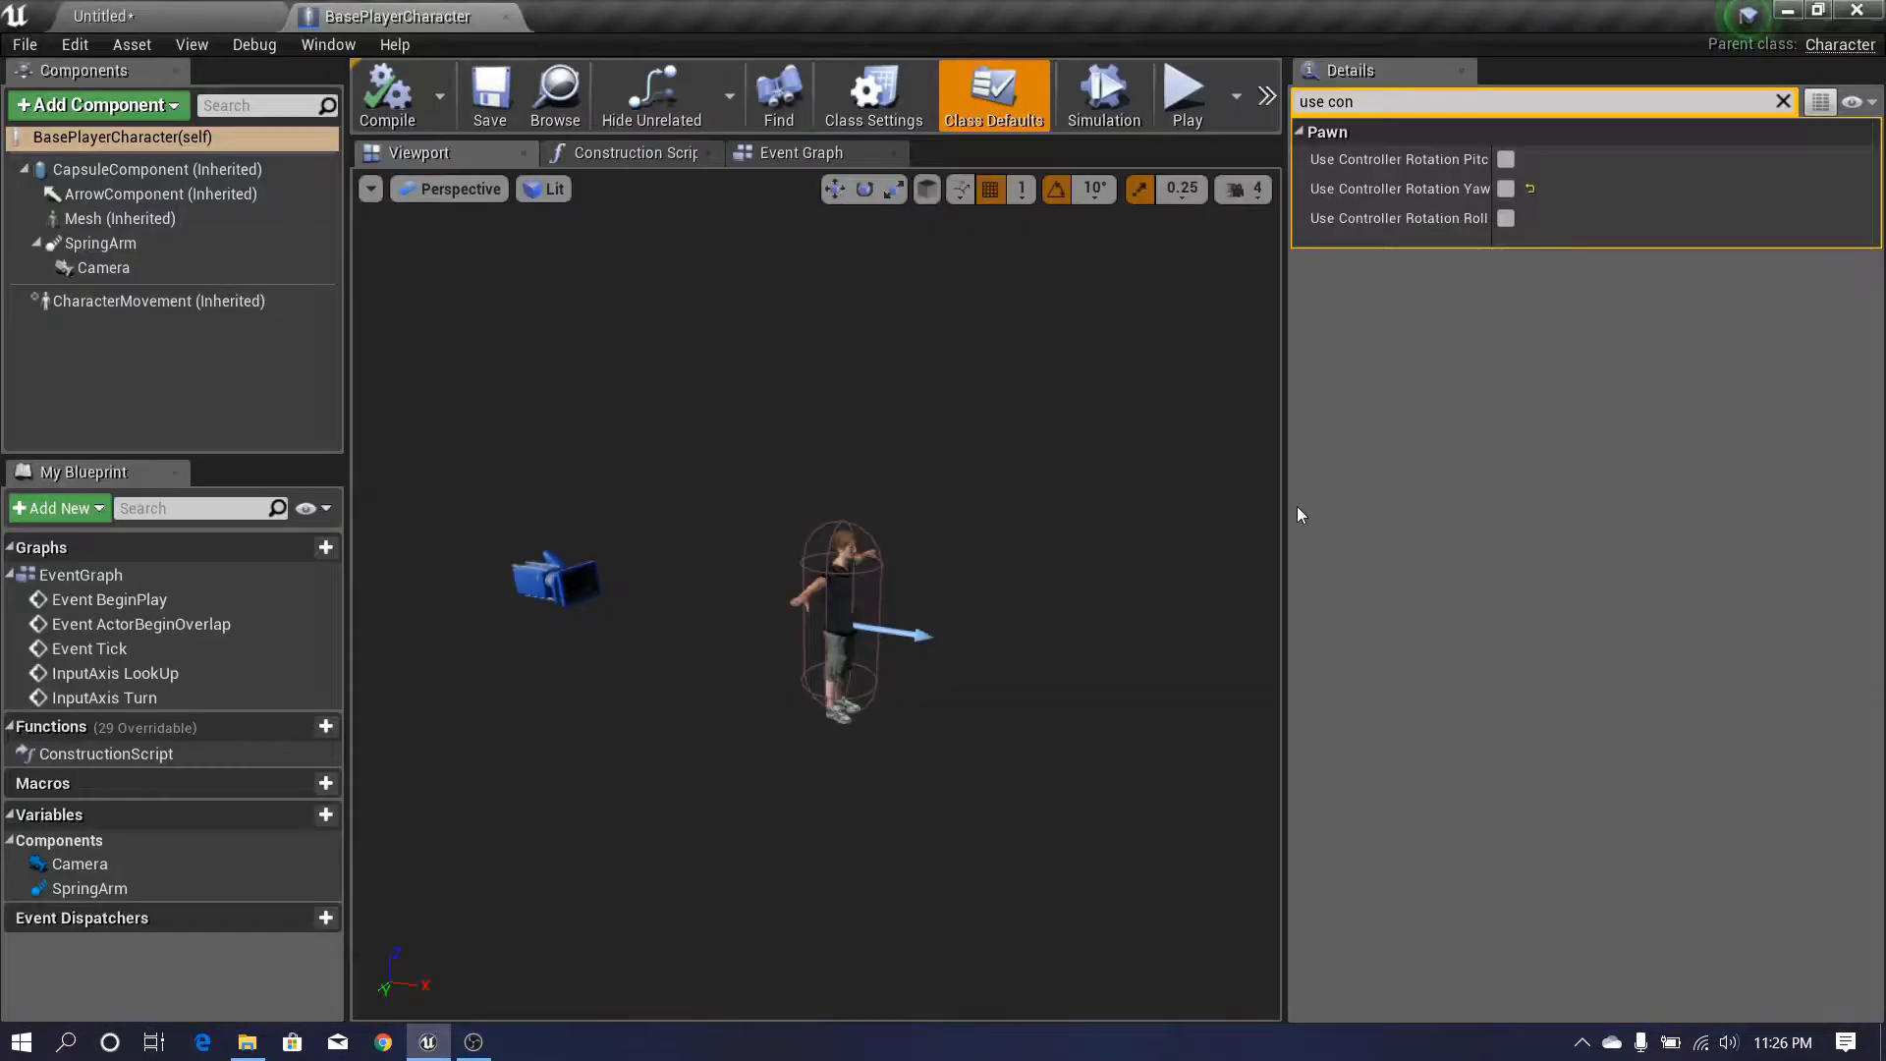
pyautogui.moveTo(1287, 505); pyautogui.dragTo(1484, 503)
pyautogui.click(800, 157)
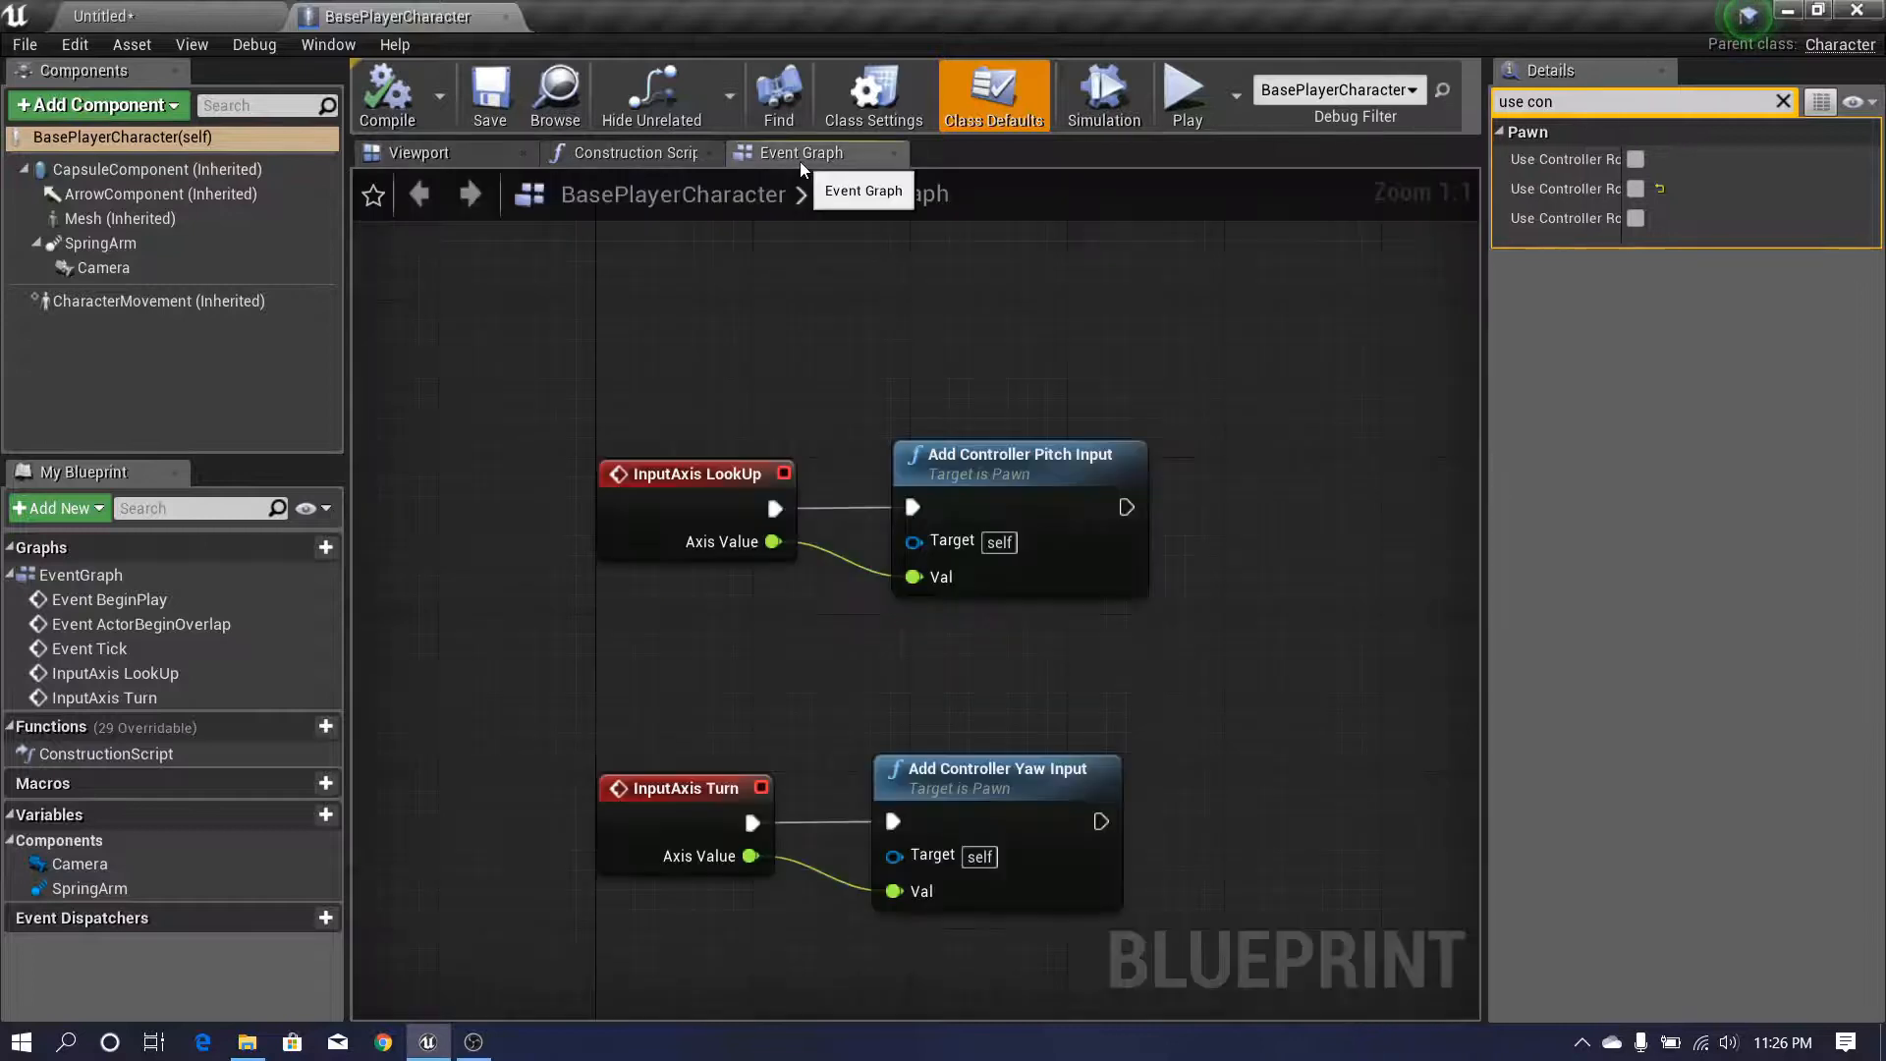
pyautogui.moveTo(759, 680); pyautogui.dragTo(785, 622, button='right')
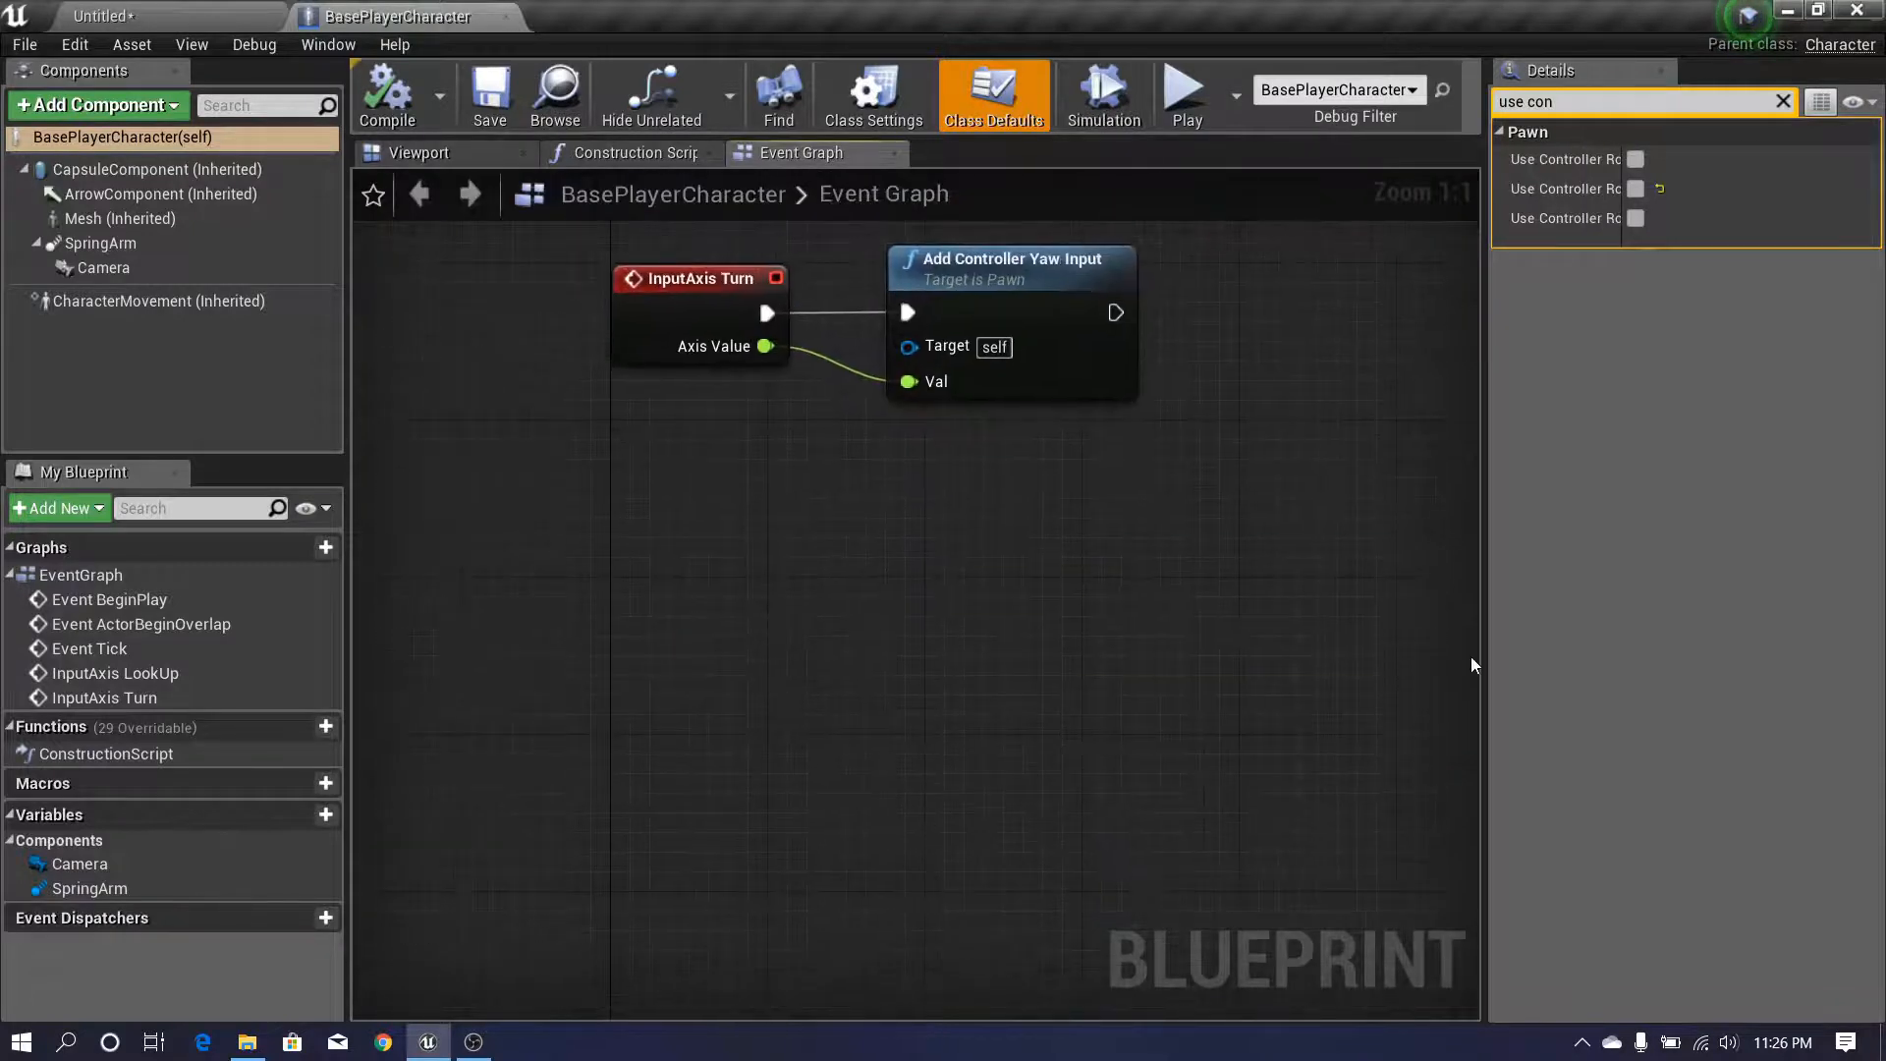
pyautogui.moveTo(1488, 663); pyautogui.dragTo(1510, 663)
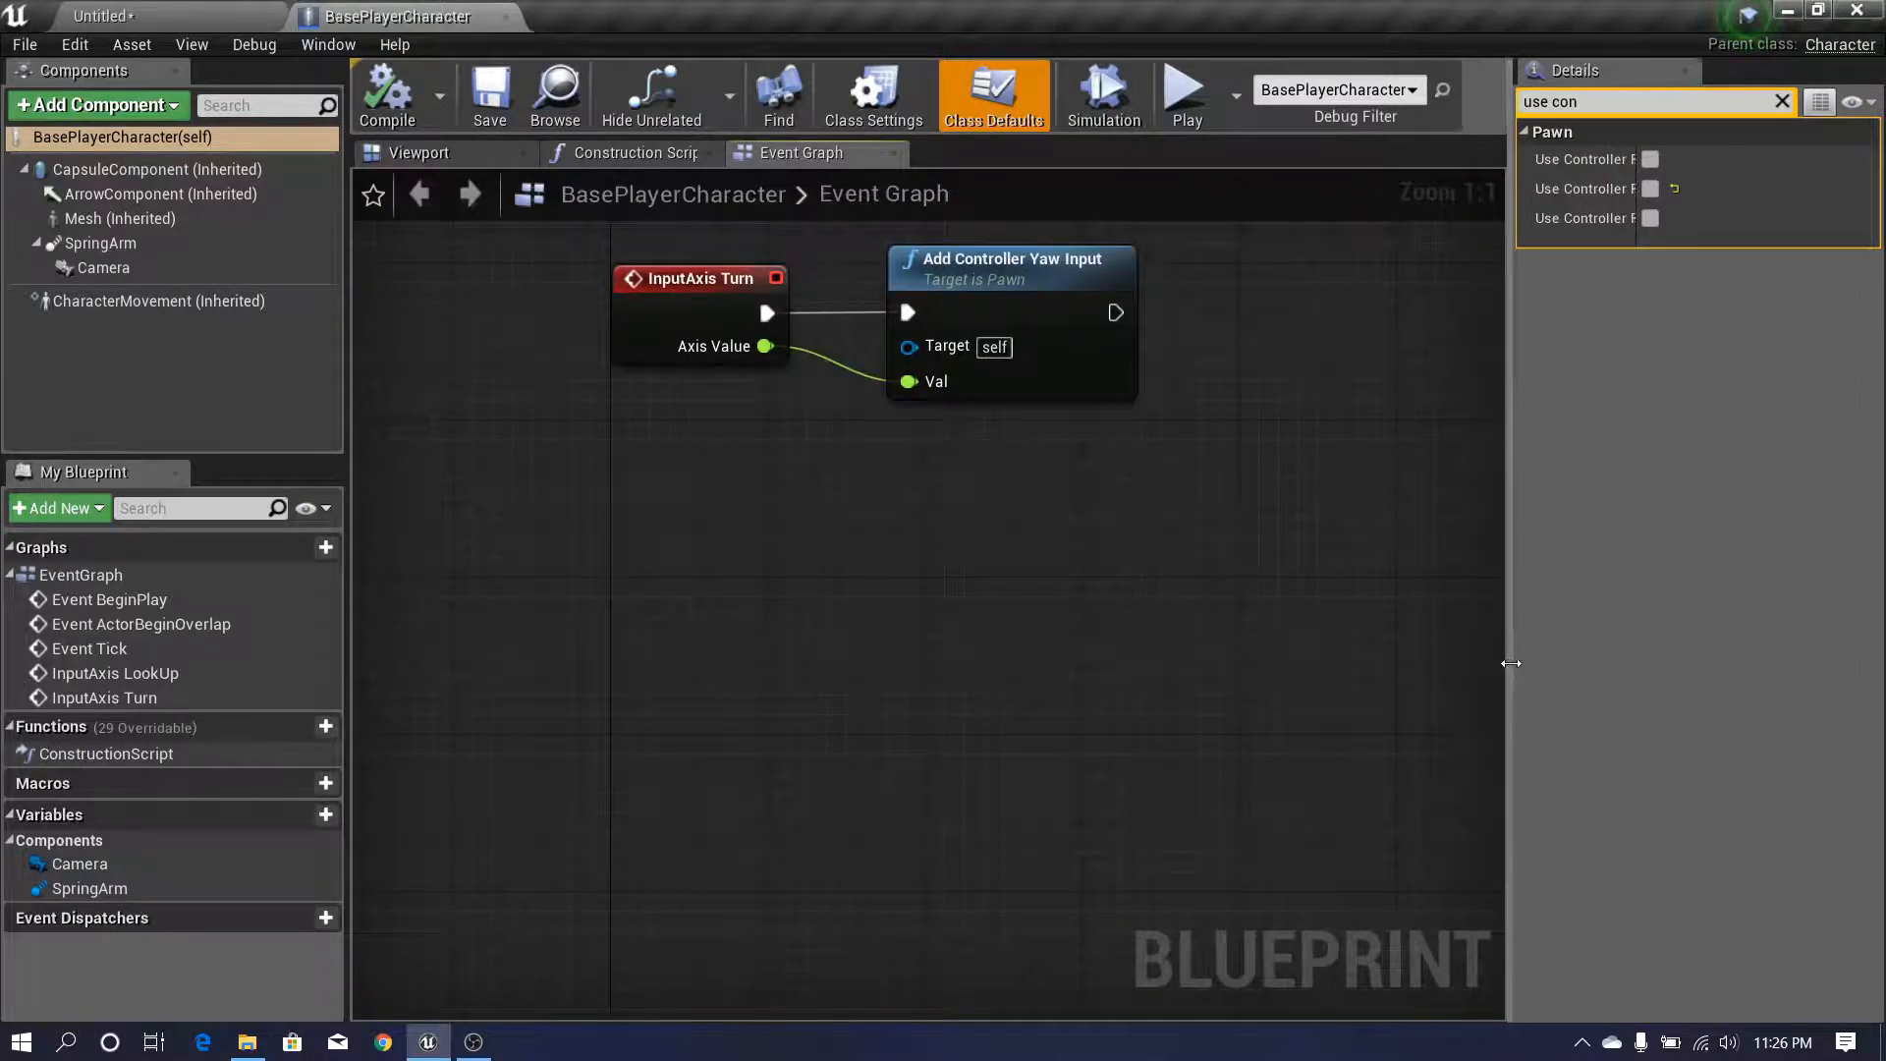
pyautogui.rightClick(638, 573)
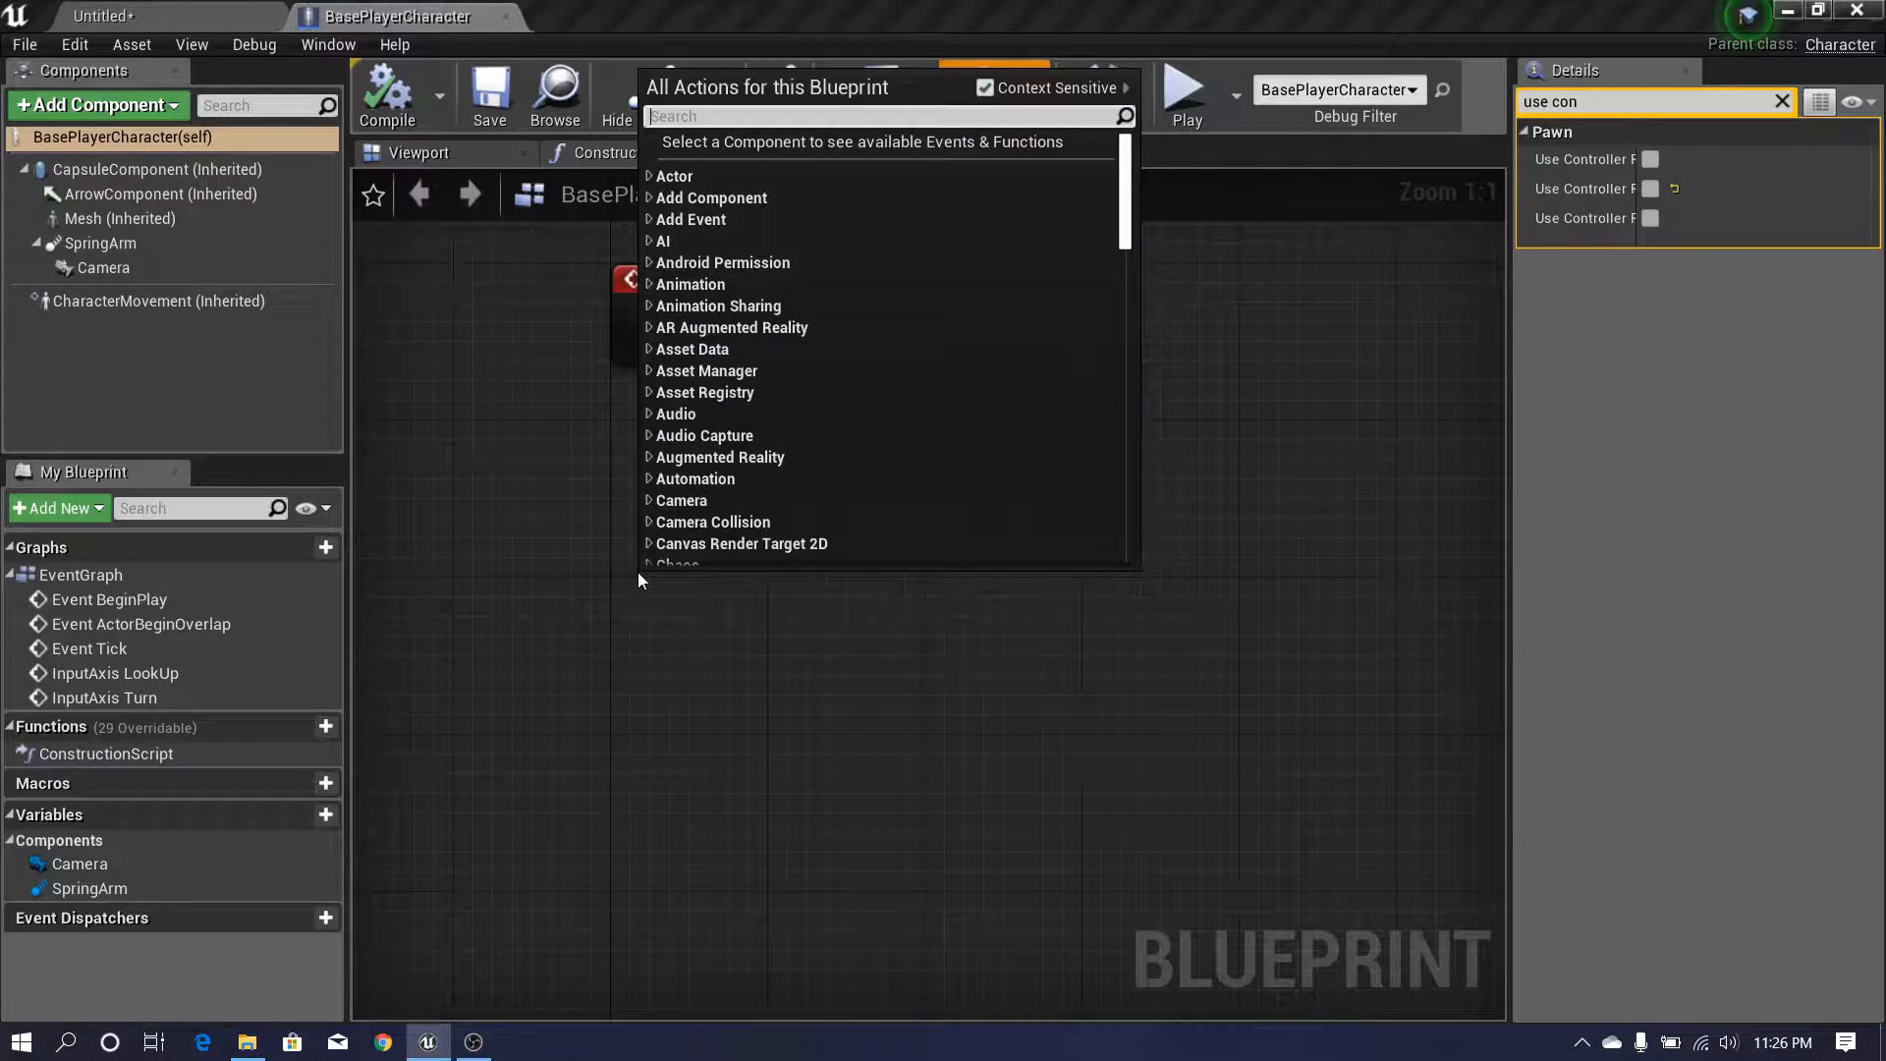
pyautogui.write('movefor')
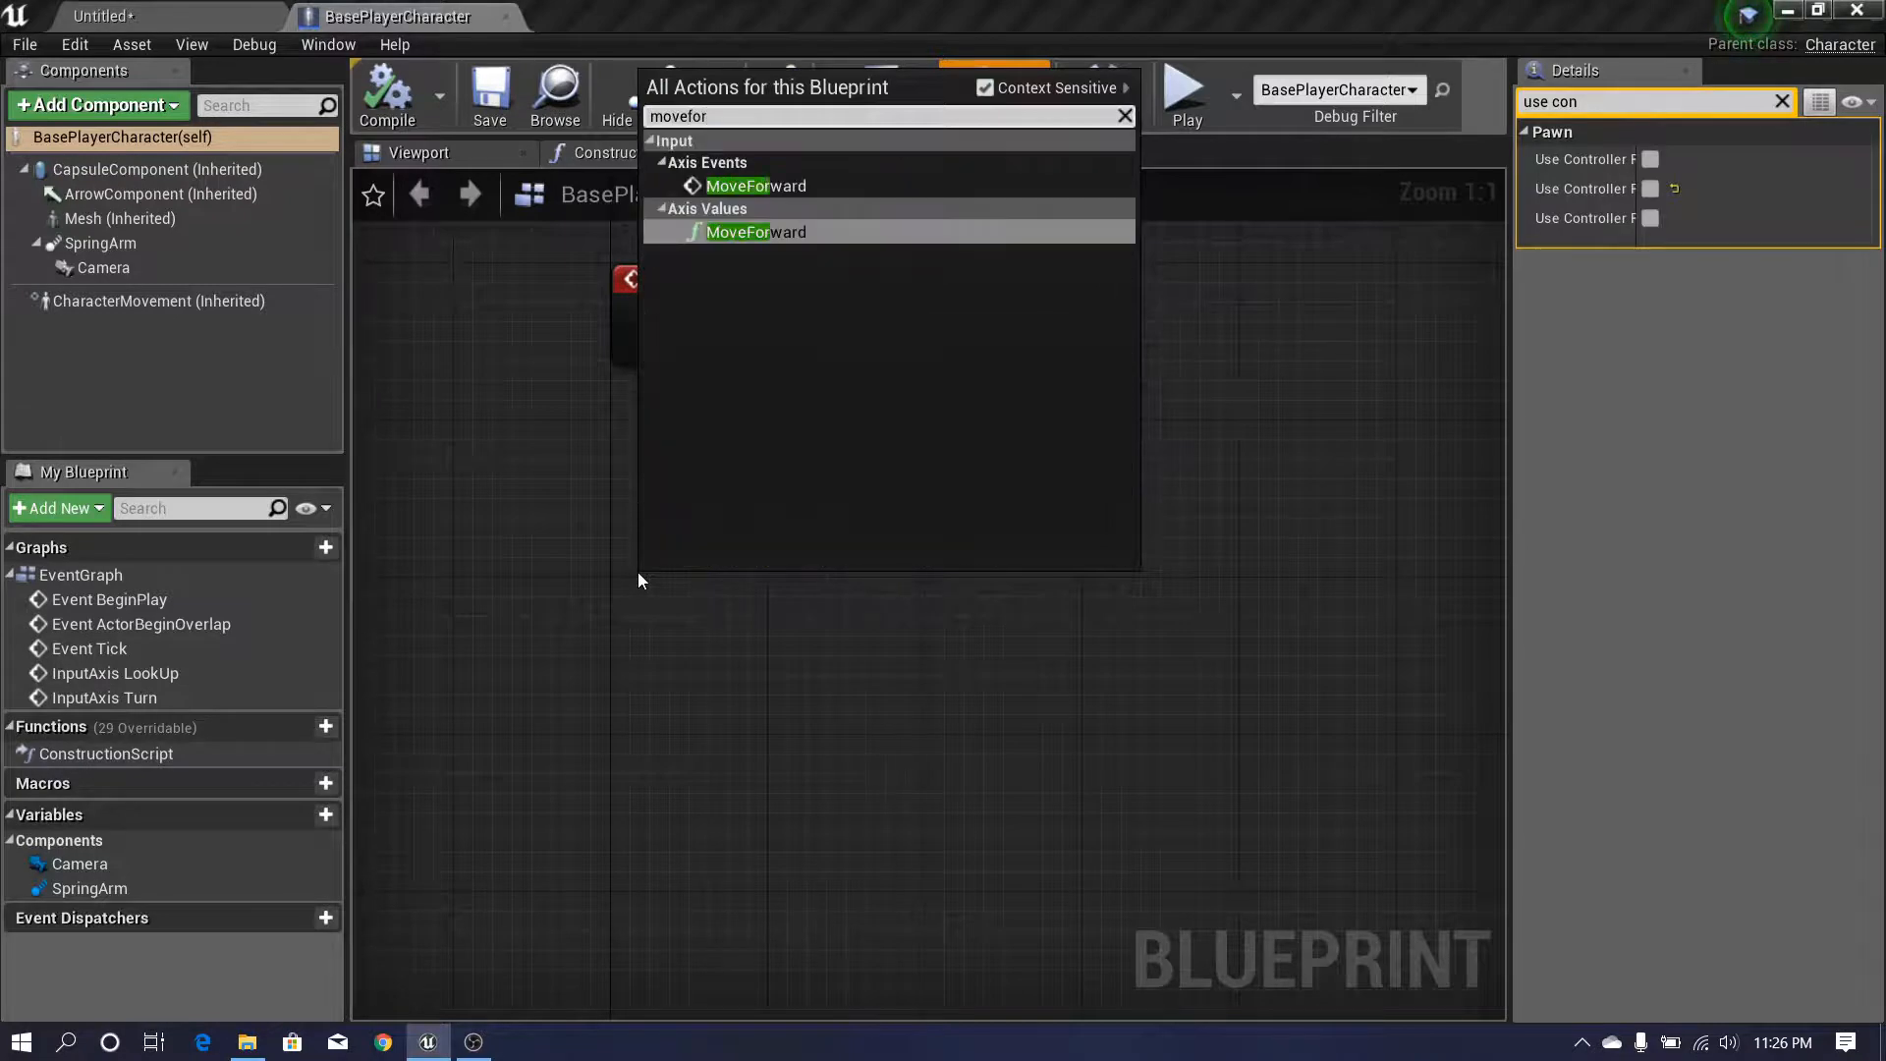
pyautogui.click(778, 187)
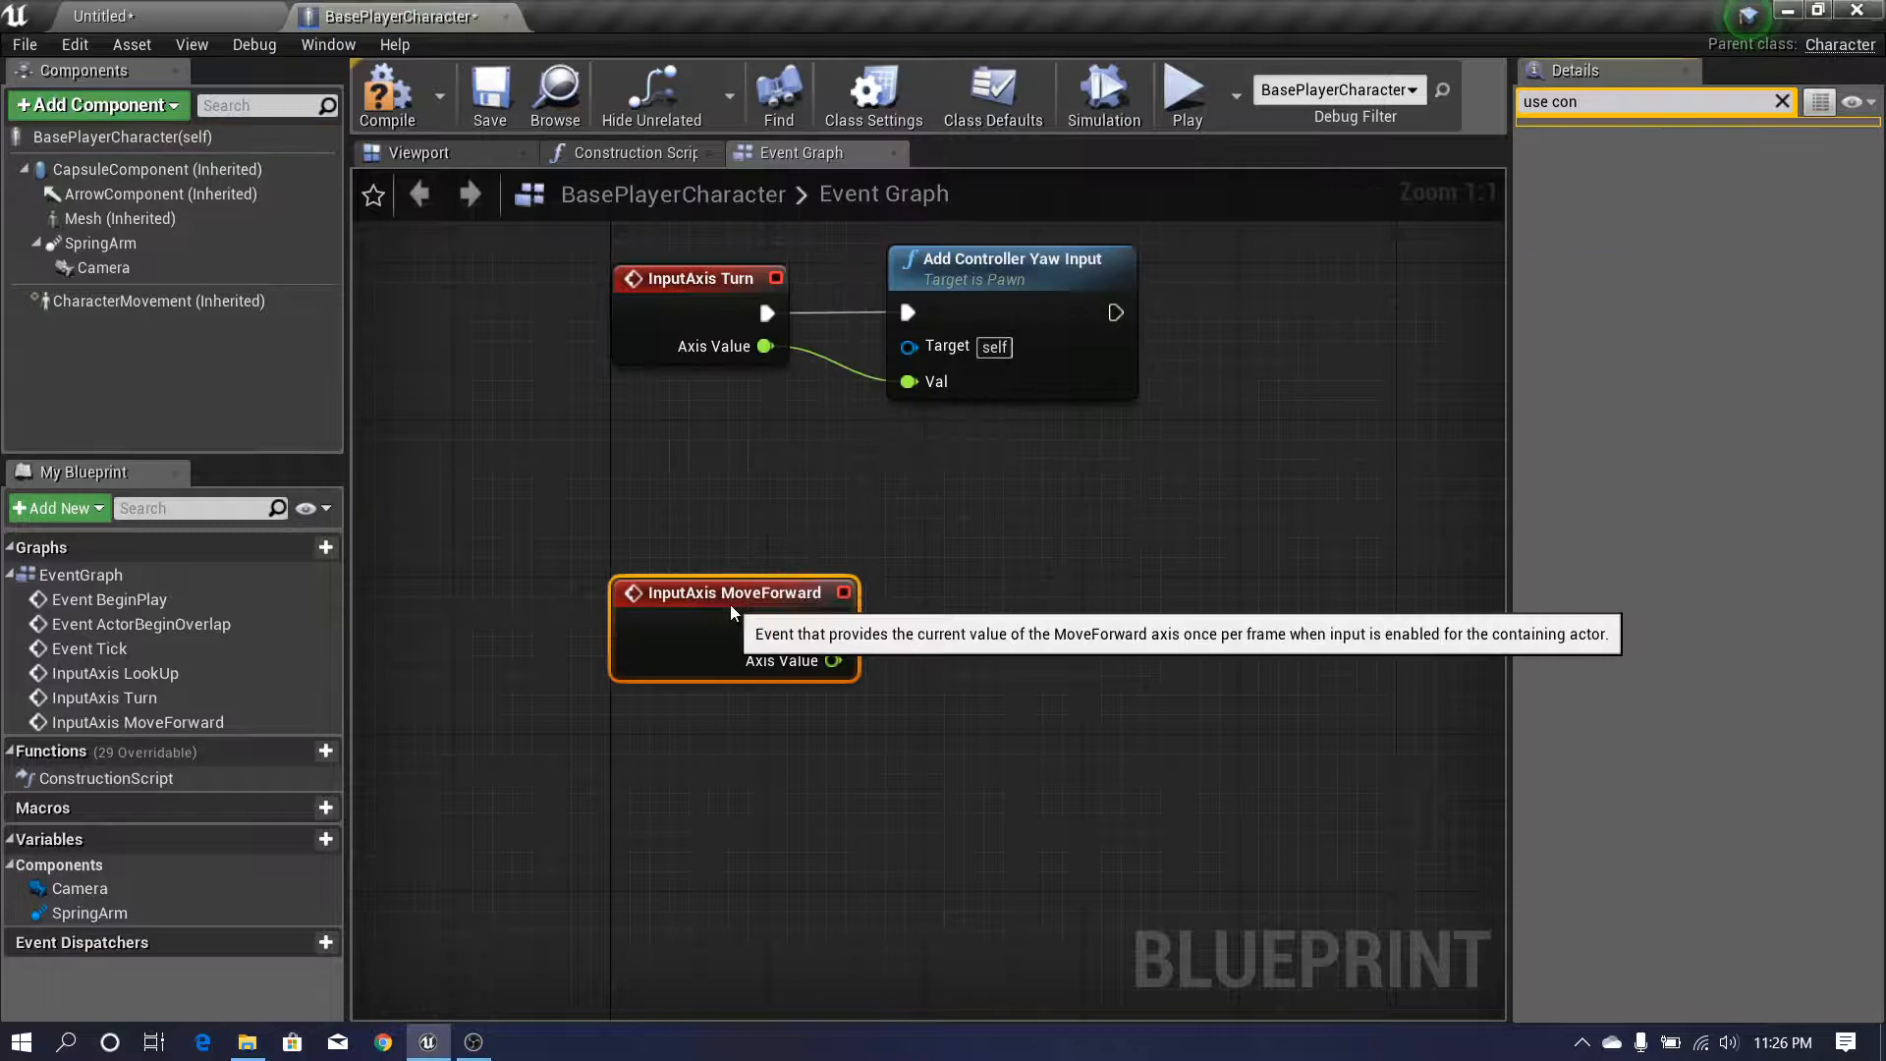
# - Add an InputAxis MoveRight axis event below the MoveForward event in the event graph
pyautogui.rightClick(682, 782)
pyautogui.write('mo')
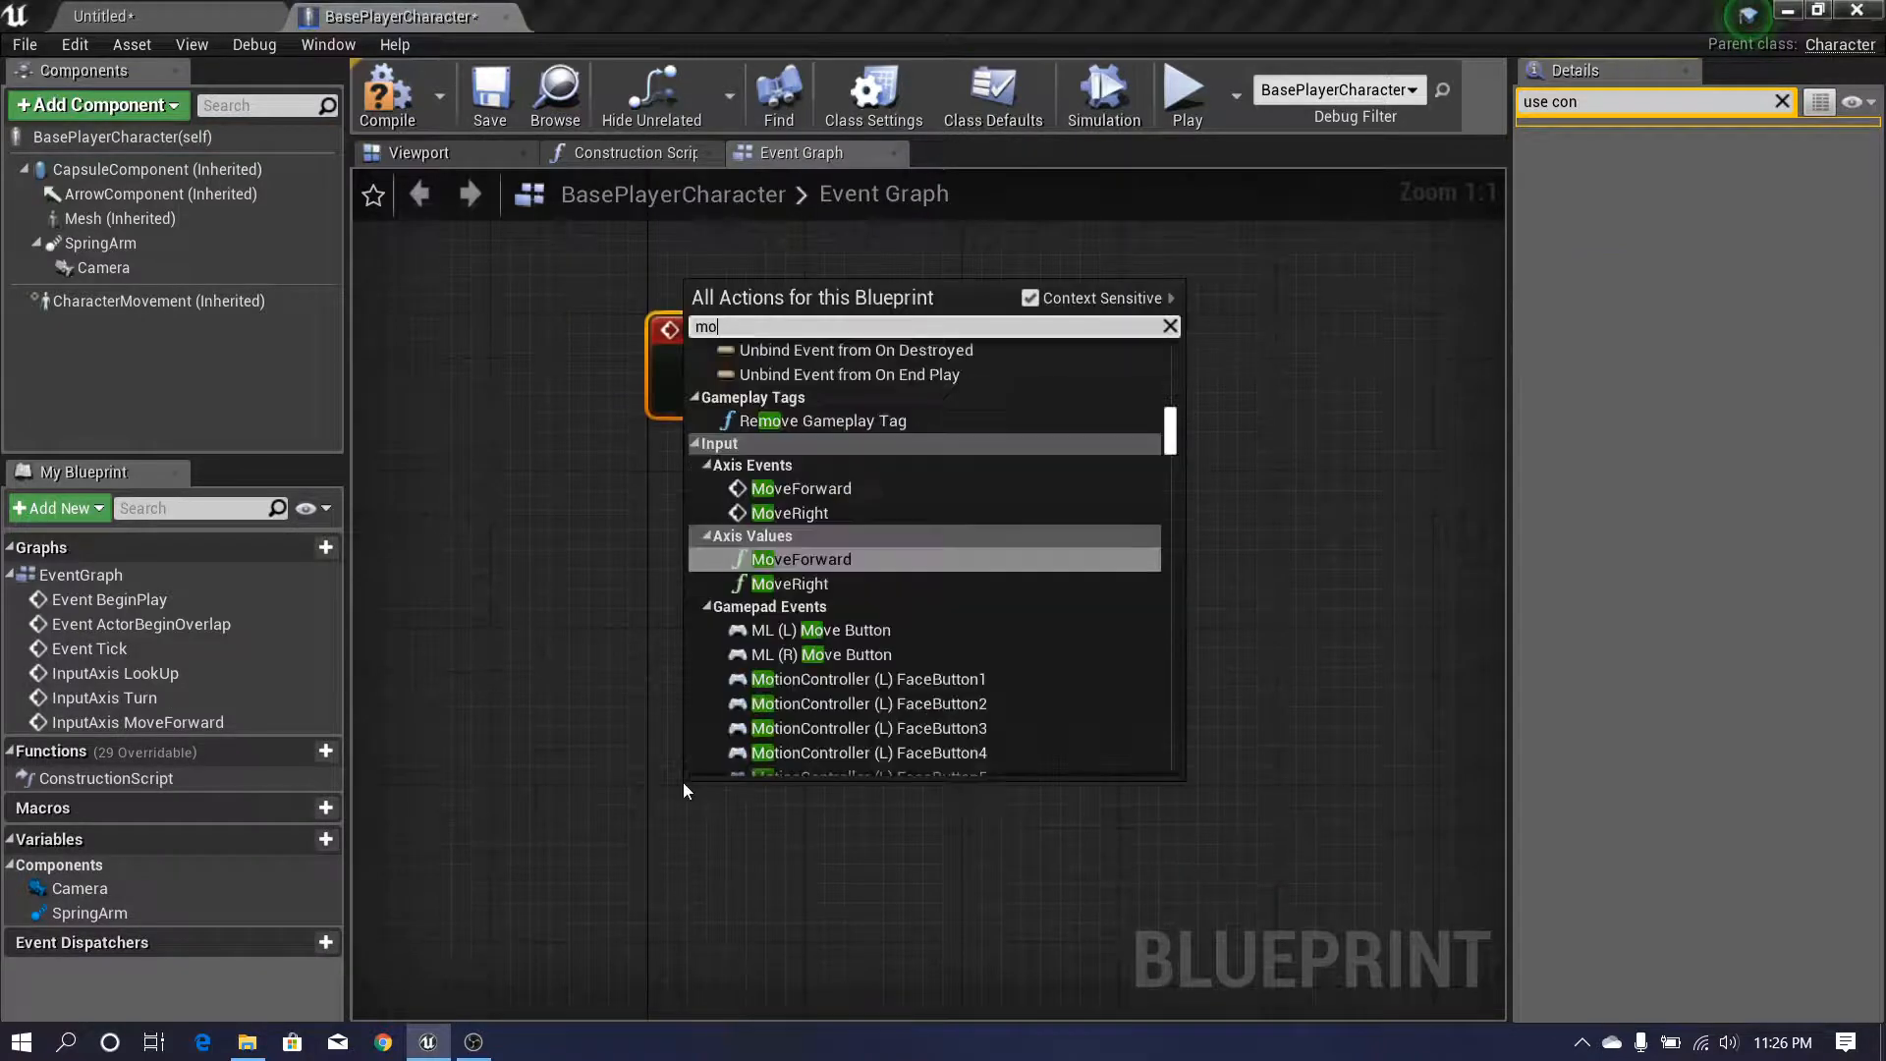
pyautogui.write('ve right')
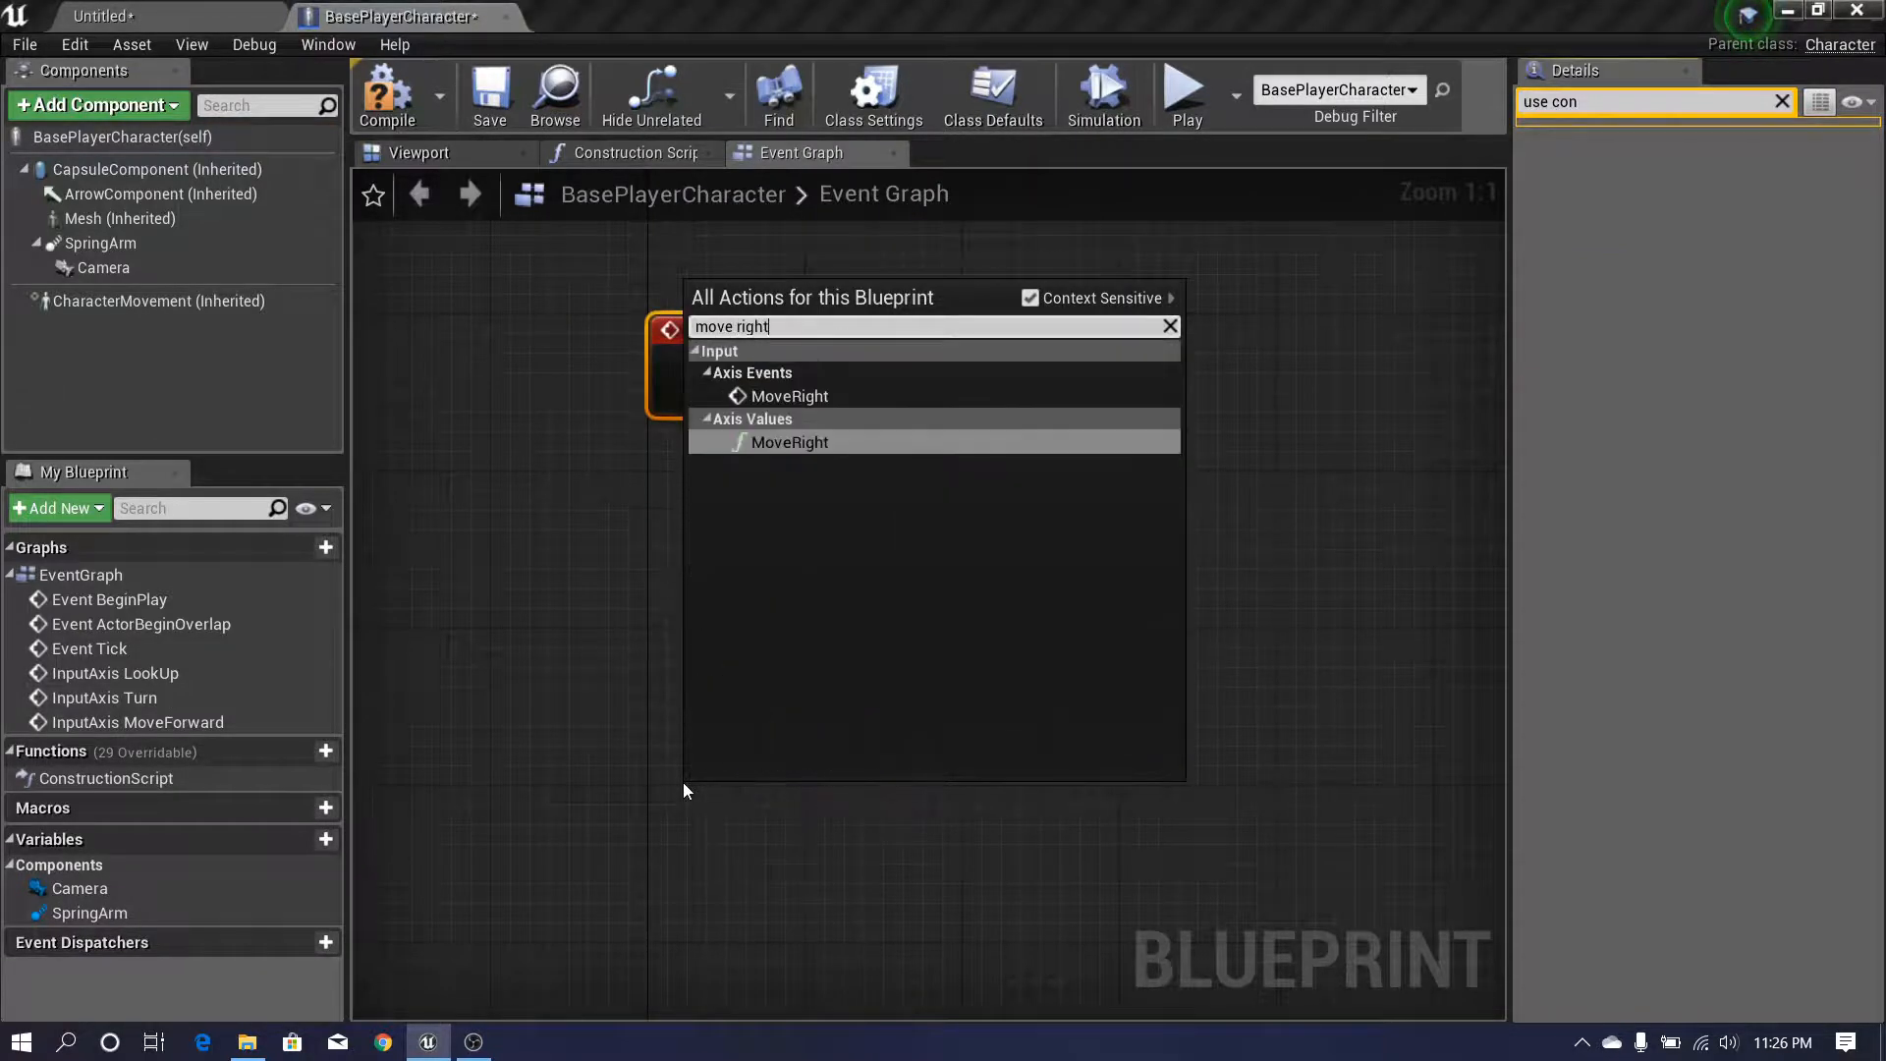
pyautogui.press('Up')
pyautogui.press('Return')
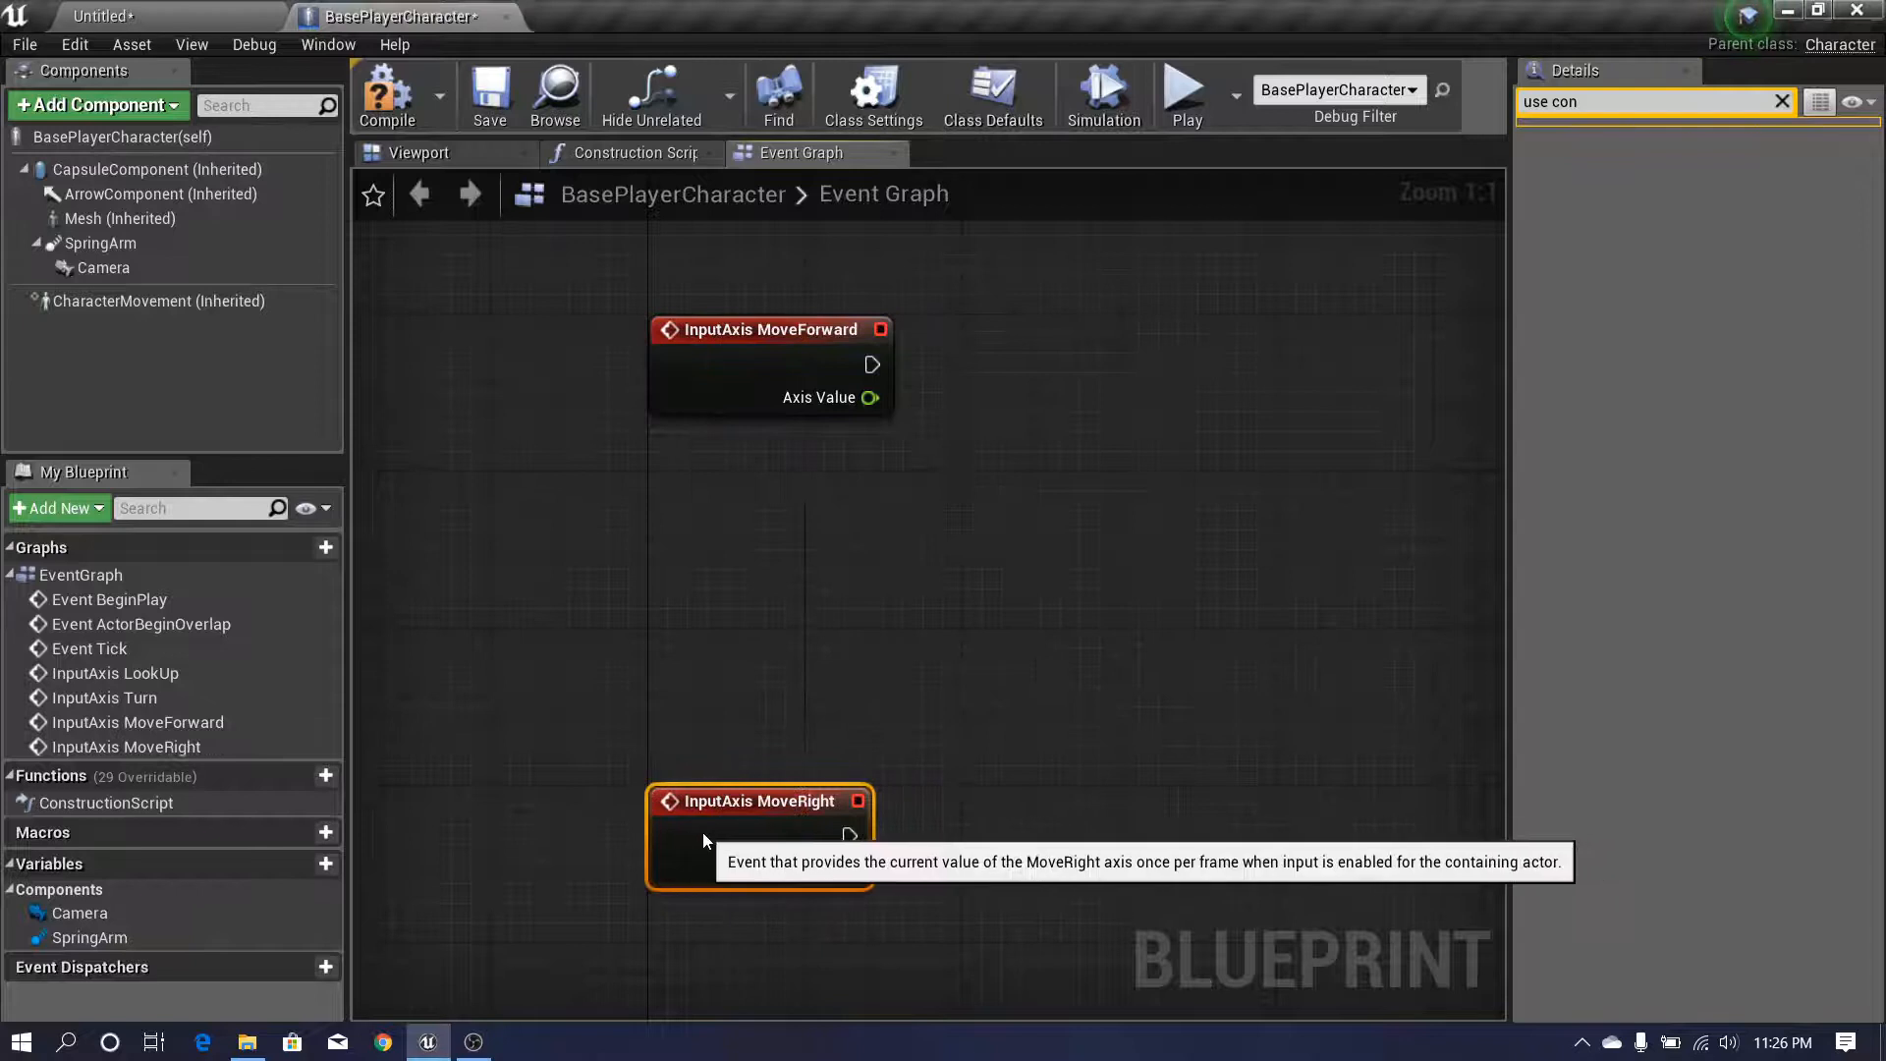
pyautogui.click(812, 593)
pyautogui.moveTo(812, 593); pyautogui.dragTo(750, 605, button='right')
pyautogui.scroll(-4, 732, 547)
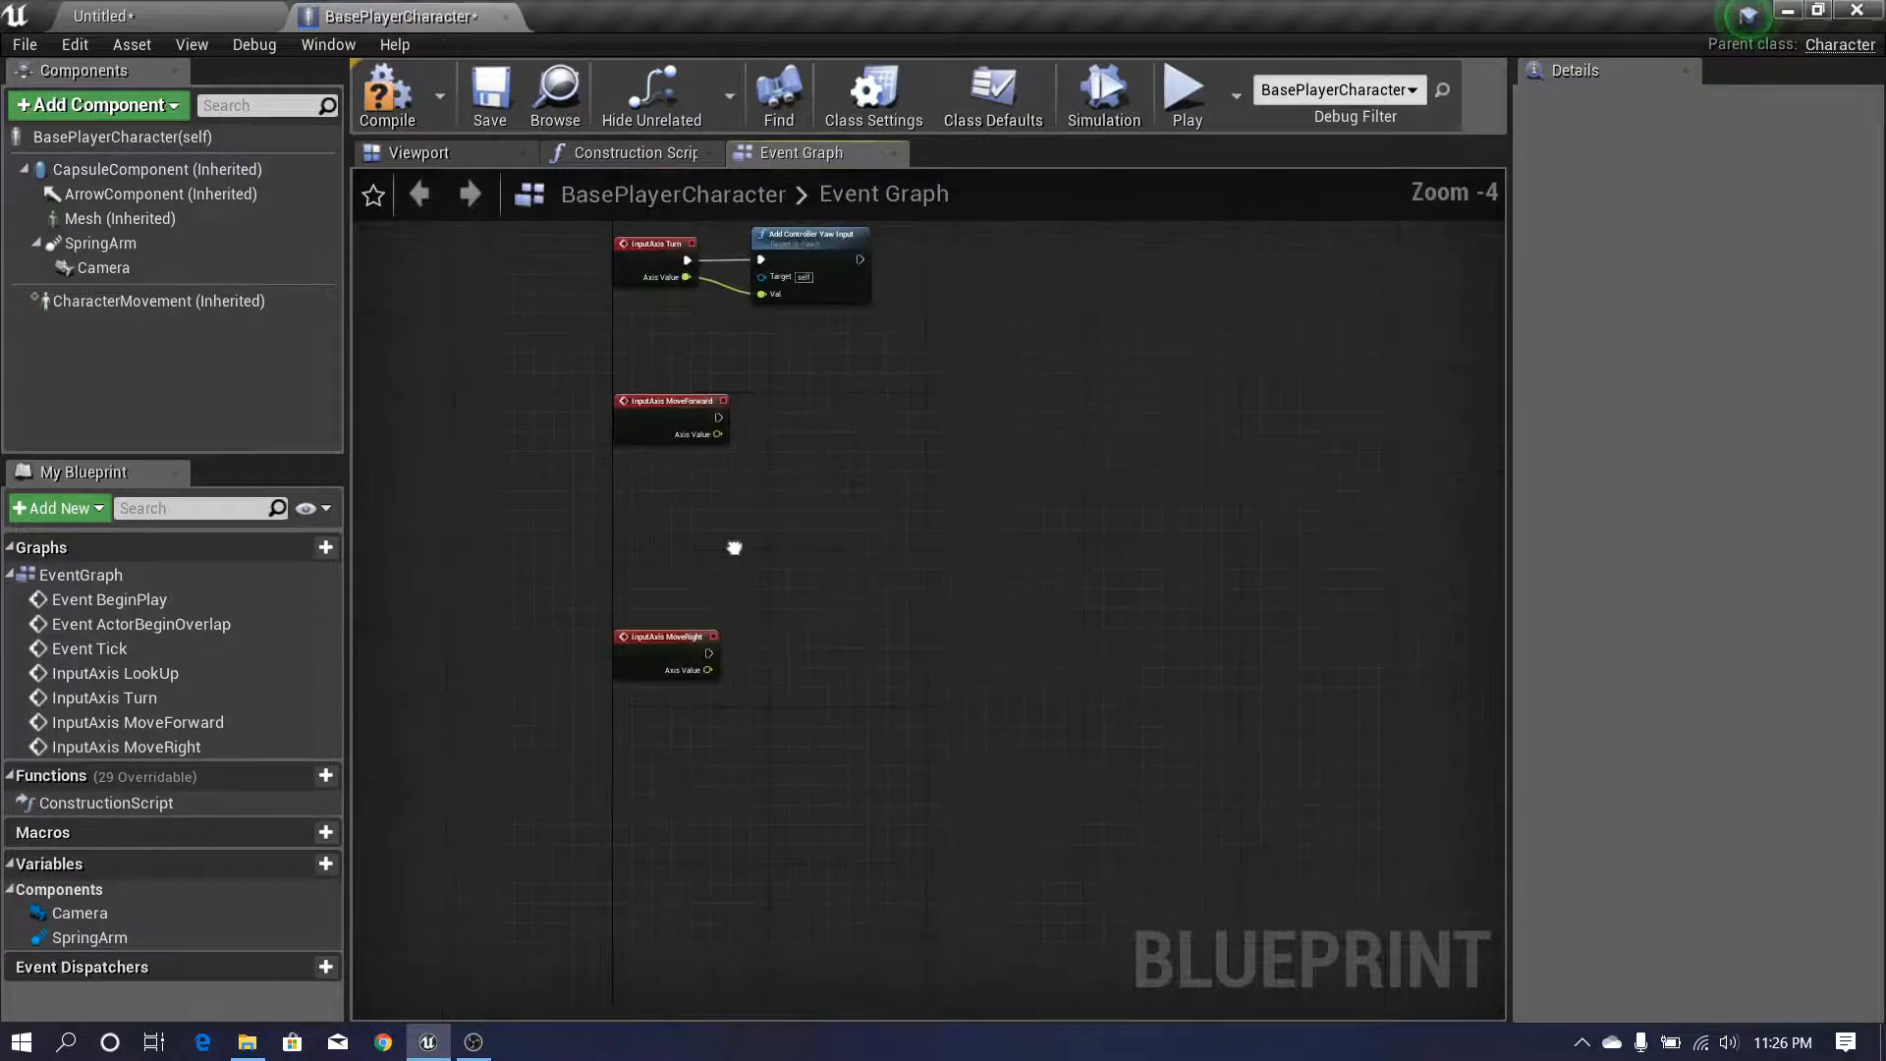
# - Add an Add Movement Input node driven by the MoveForward event's execution output and place it well to the event's right
pyautogui.scroll(2, 655, 631)
pyautogui.click(654, 632)
pyautogui.click(733, 694)
pyautogui.moveTo(733, 462); pyautogui.dragTo(733, 695, button='right')
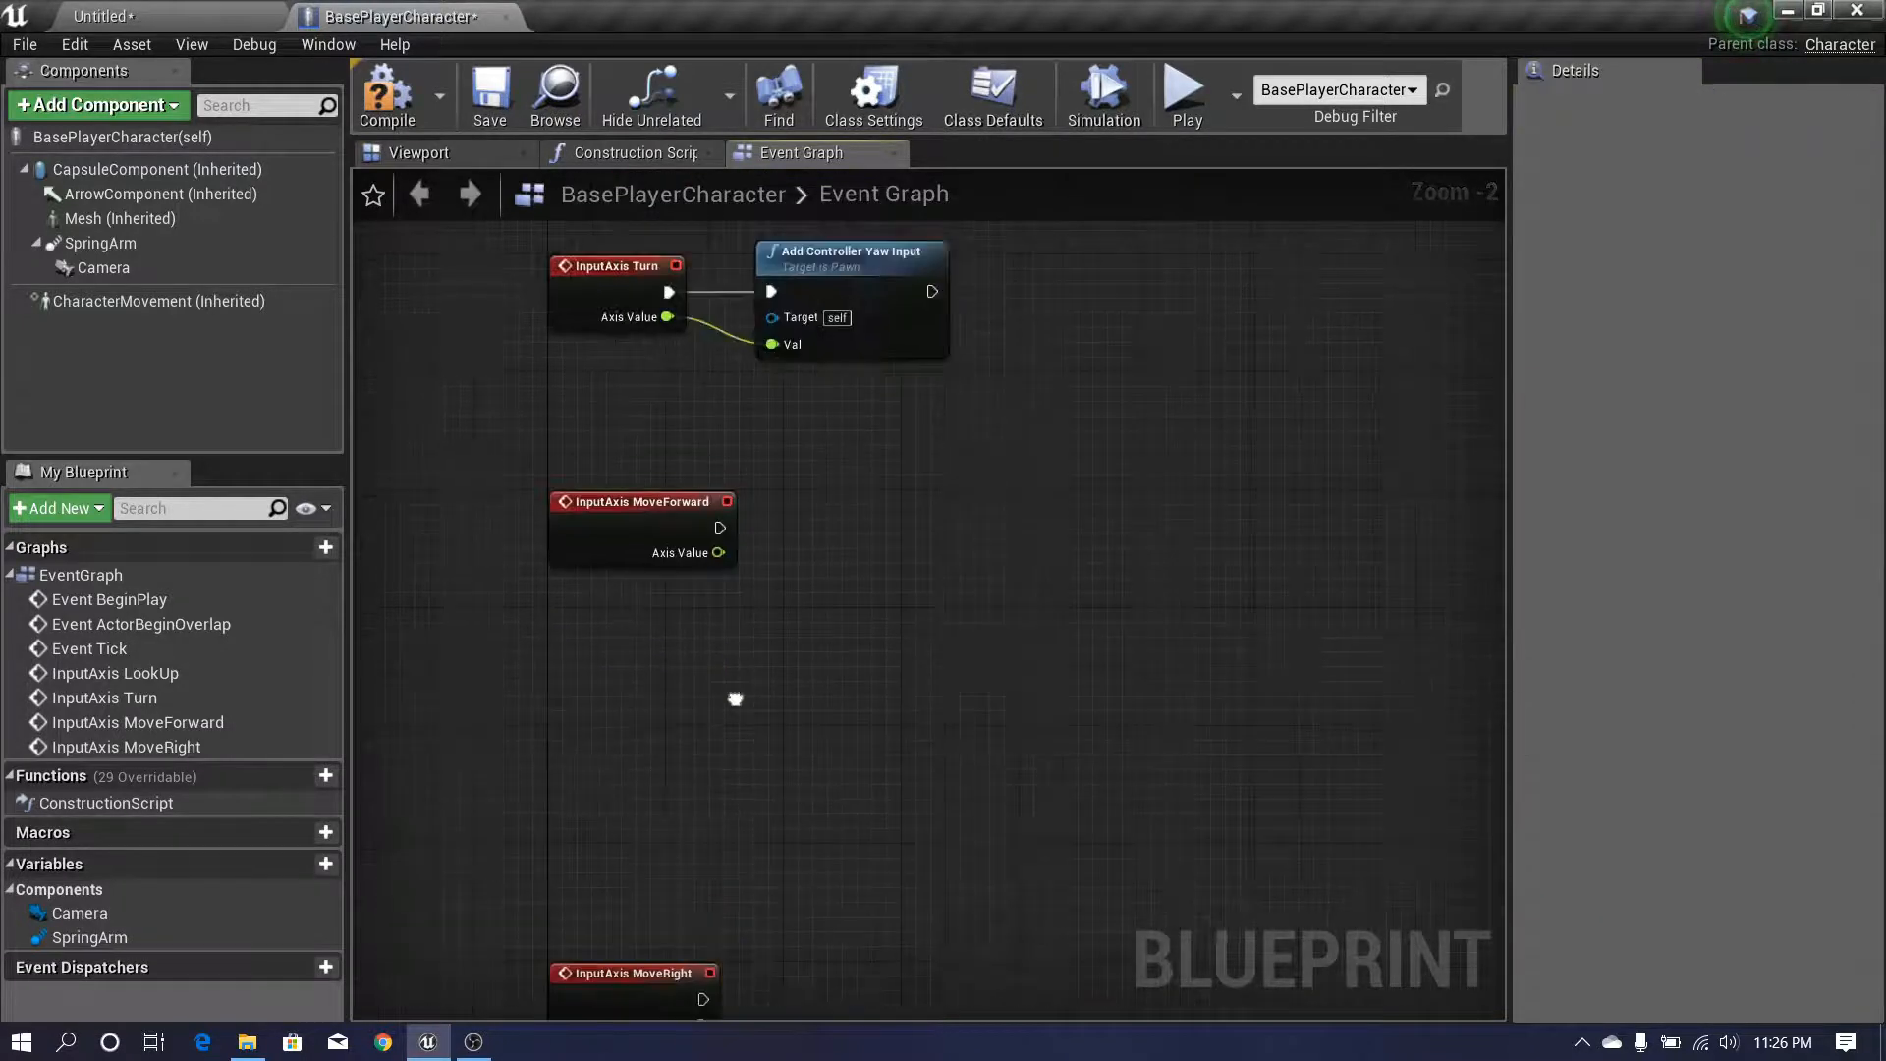
pyautogui.scroll(3, 718, 532)
pyautogui.moveTo(731, 531); pyautogui.dragTo(1054, 523)
pyautogui.click(975, 578)
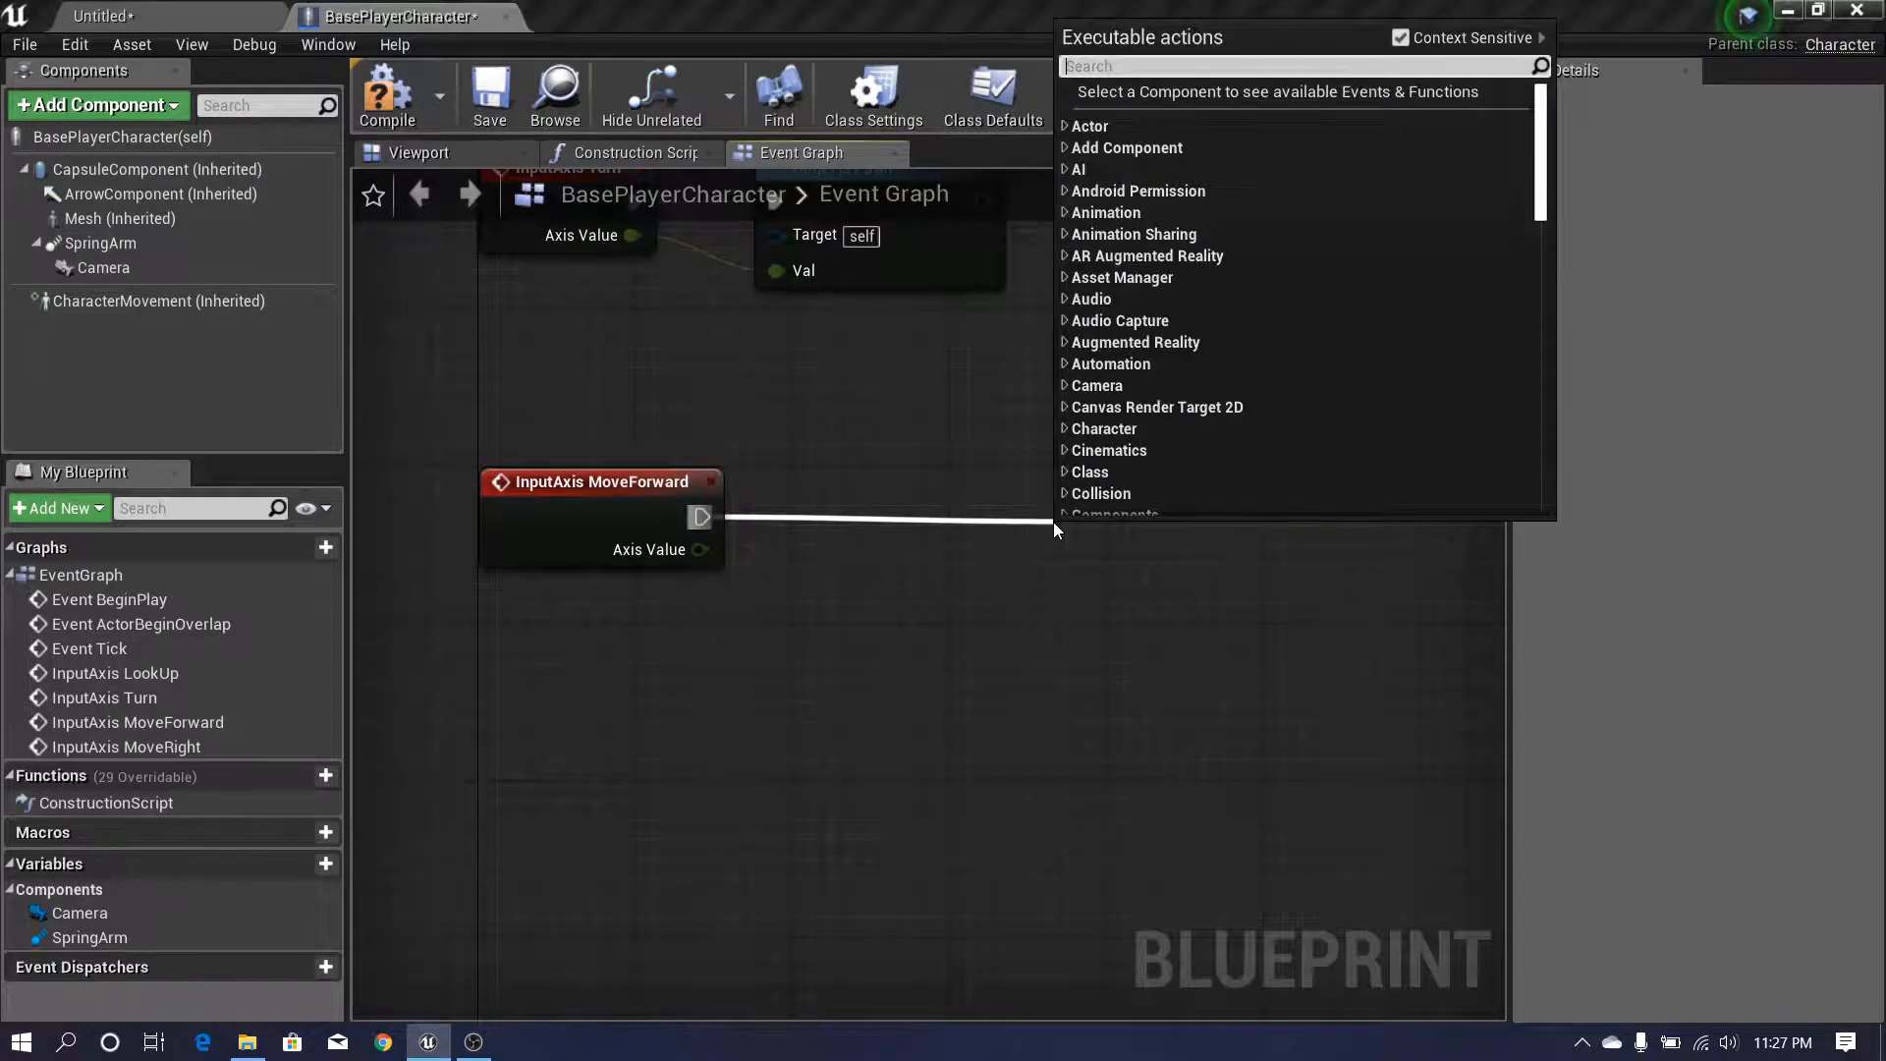
pyautogui.write('movemen')
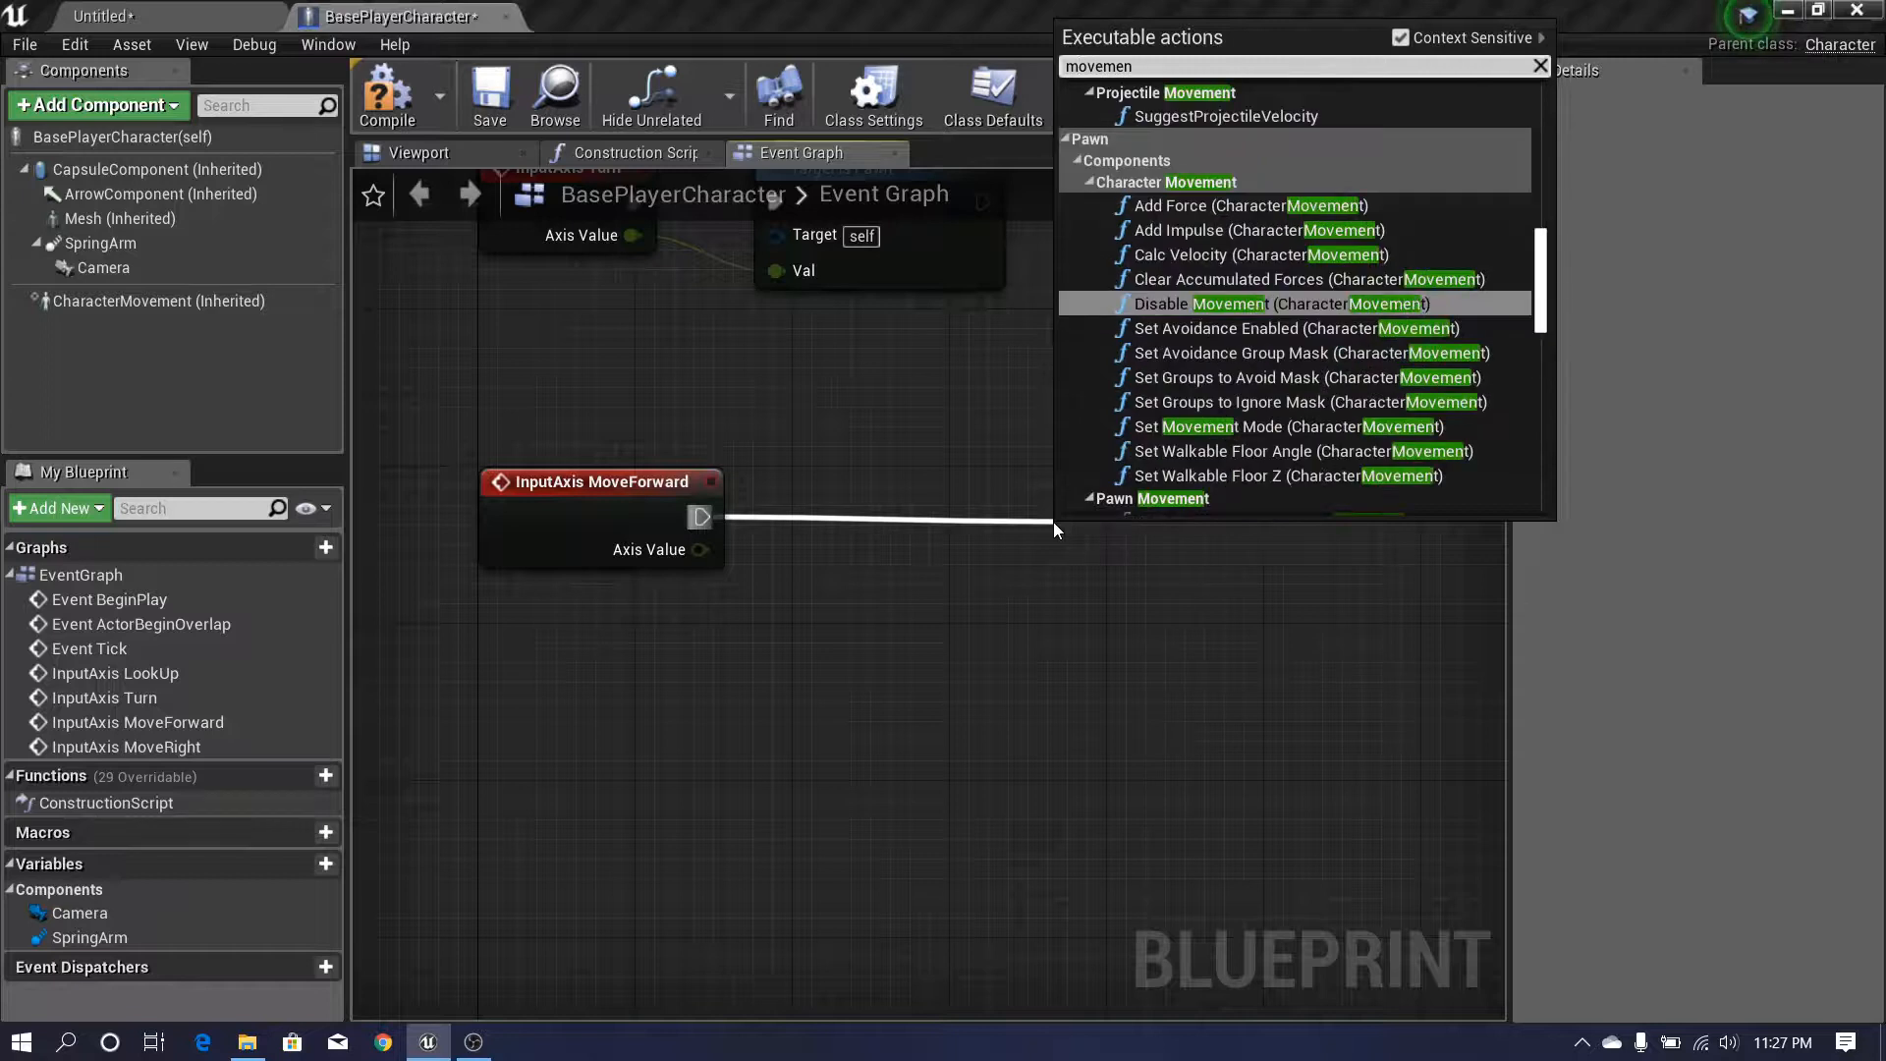
pyautogui.write('t in')
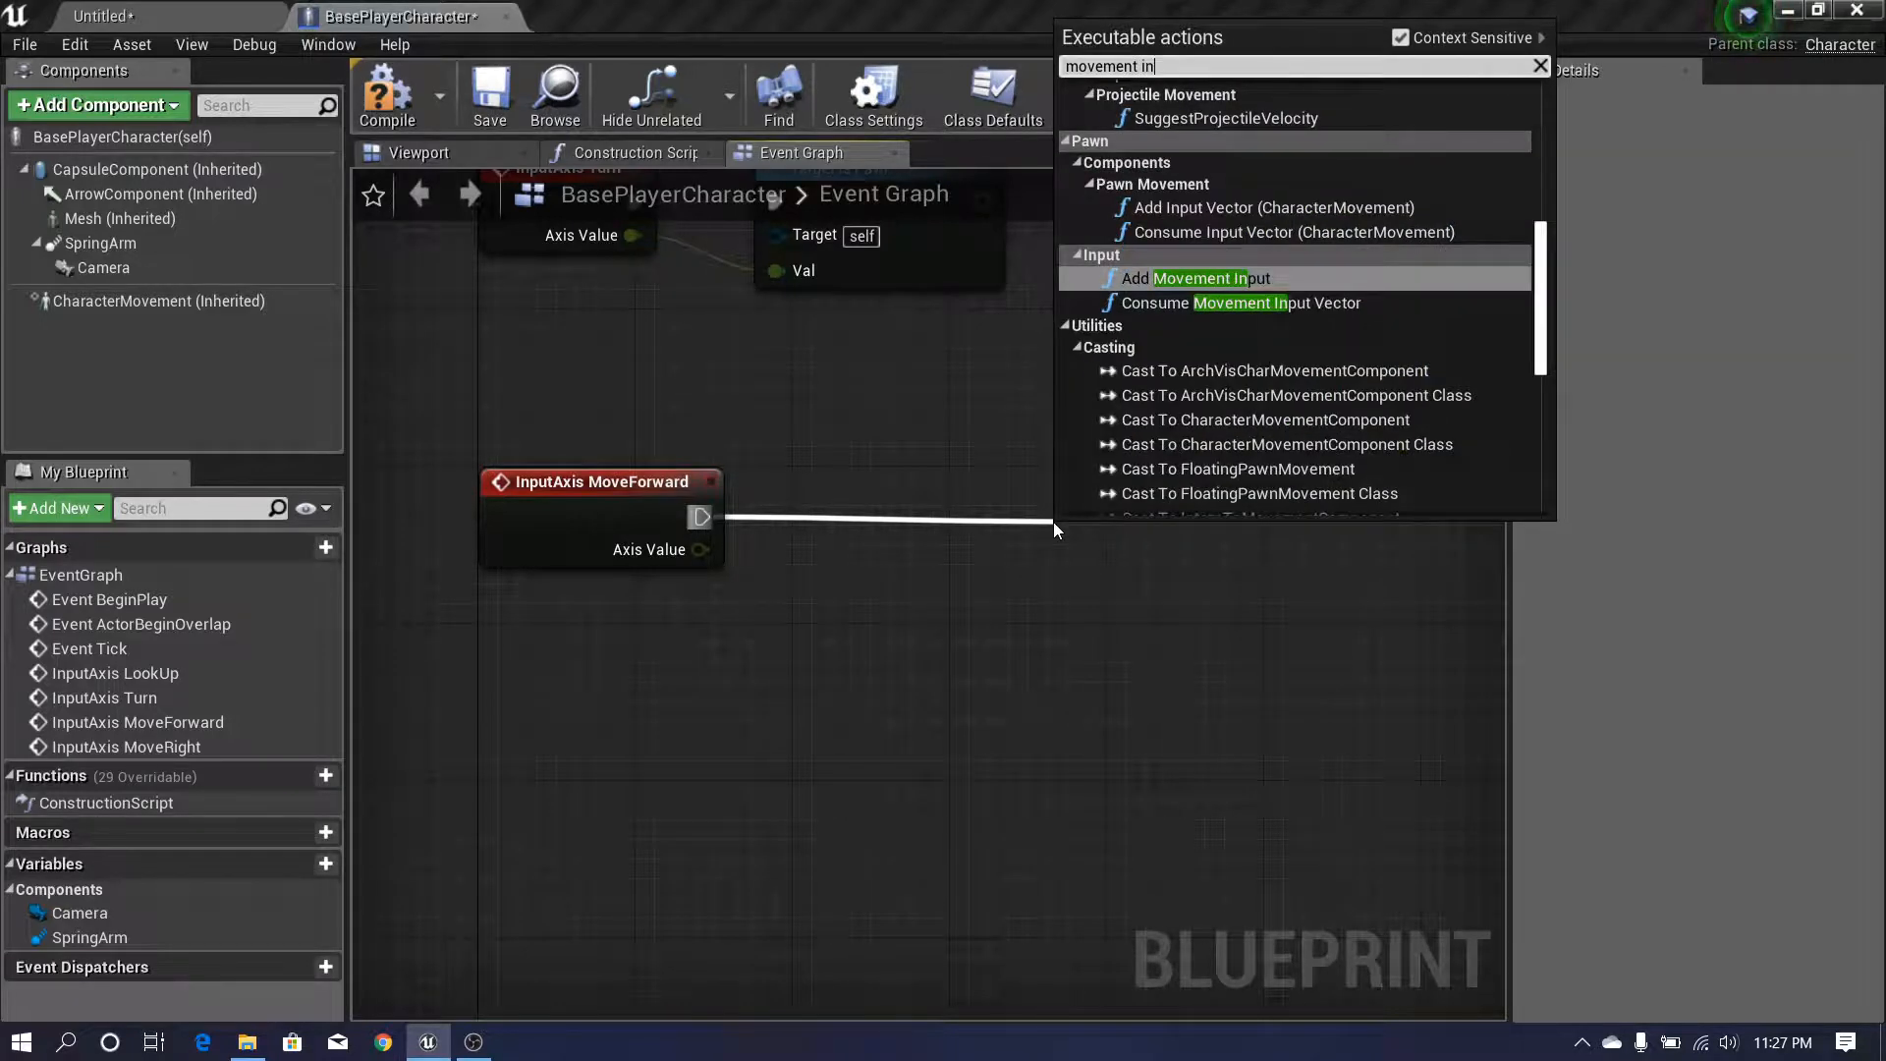
pyautogui.click(1210, 281)
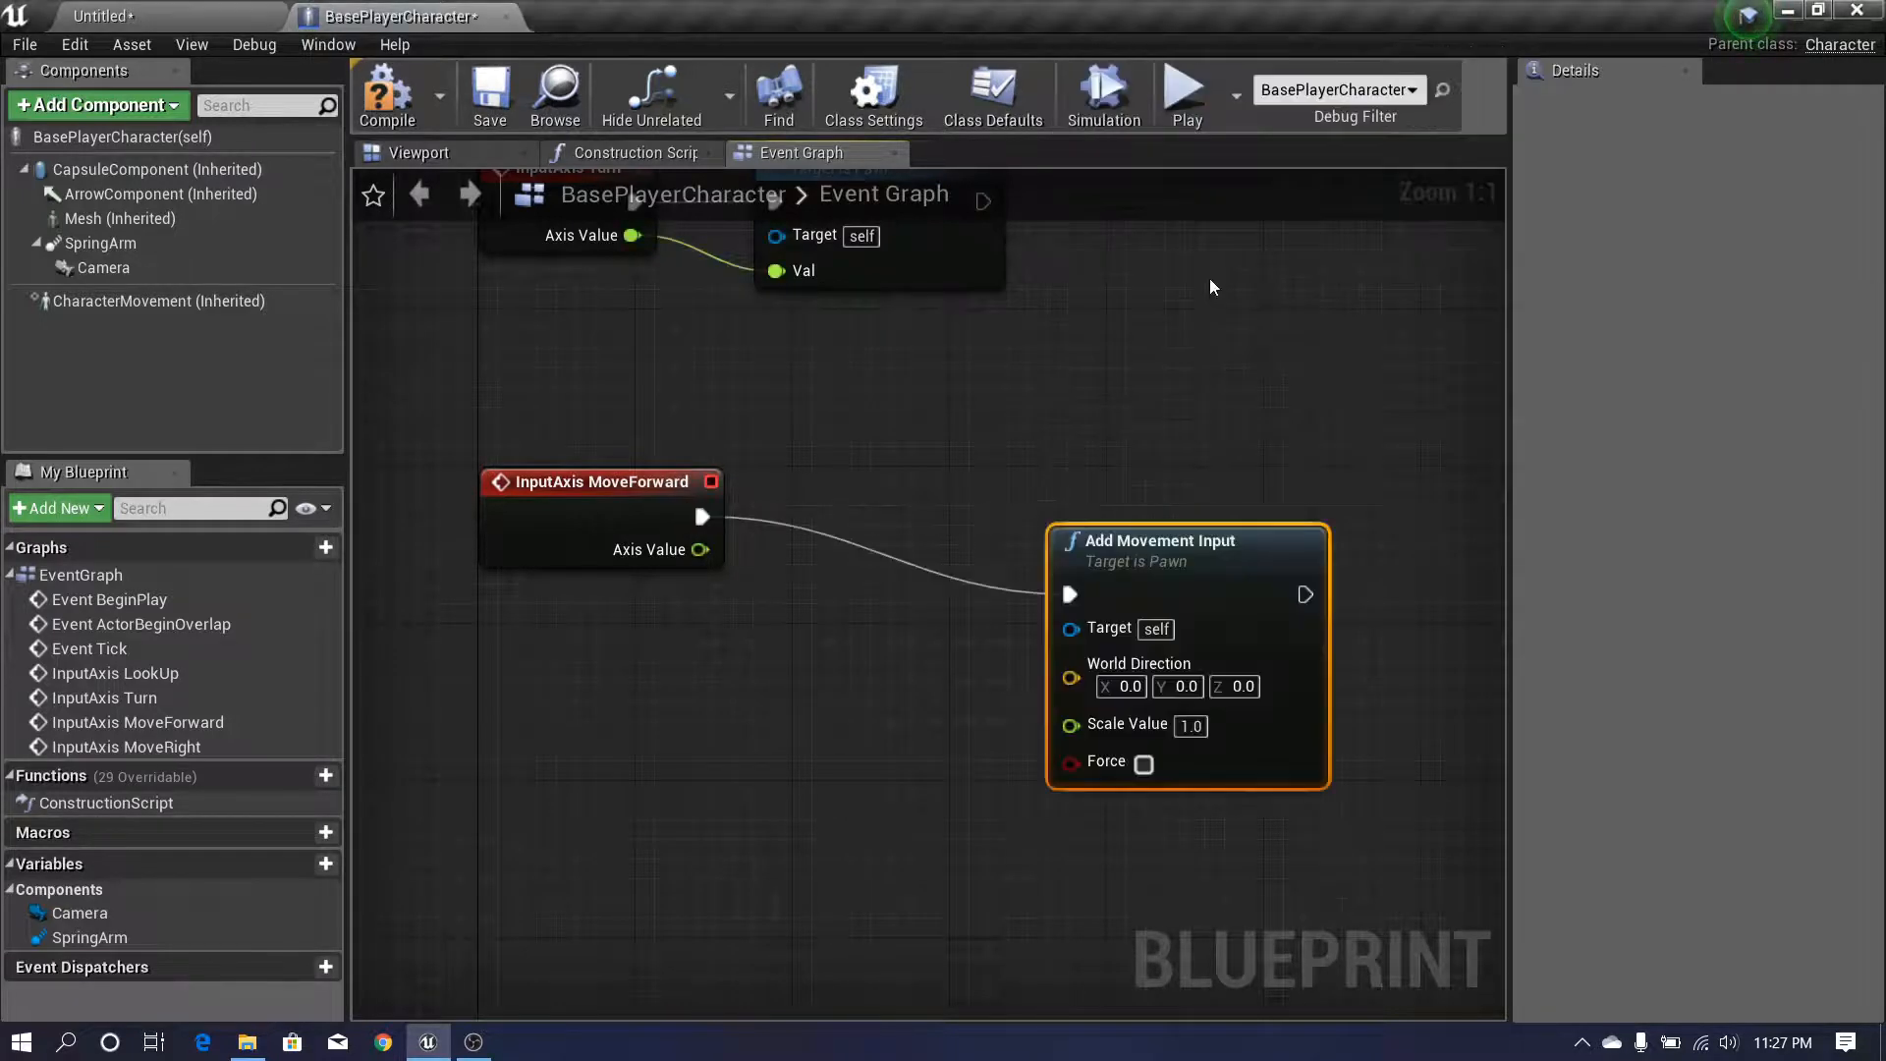
pyautogui.moveTo(1166, 591); pyautogui.dragTo(1073, 569, button='right')
pyautogui.moveTo(1072, 570); pyautogui.dragTo(1301, 504)
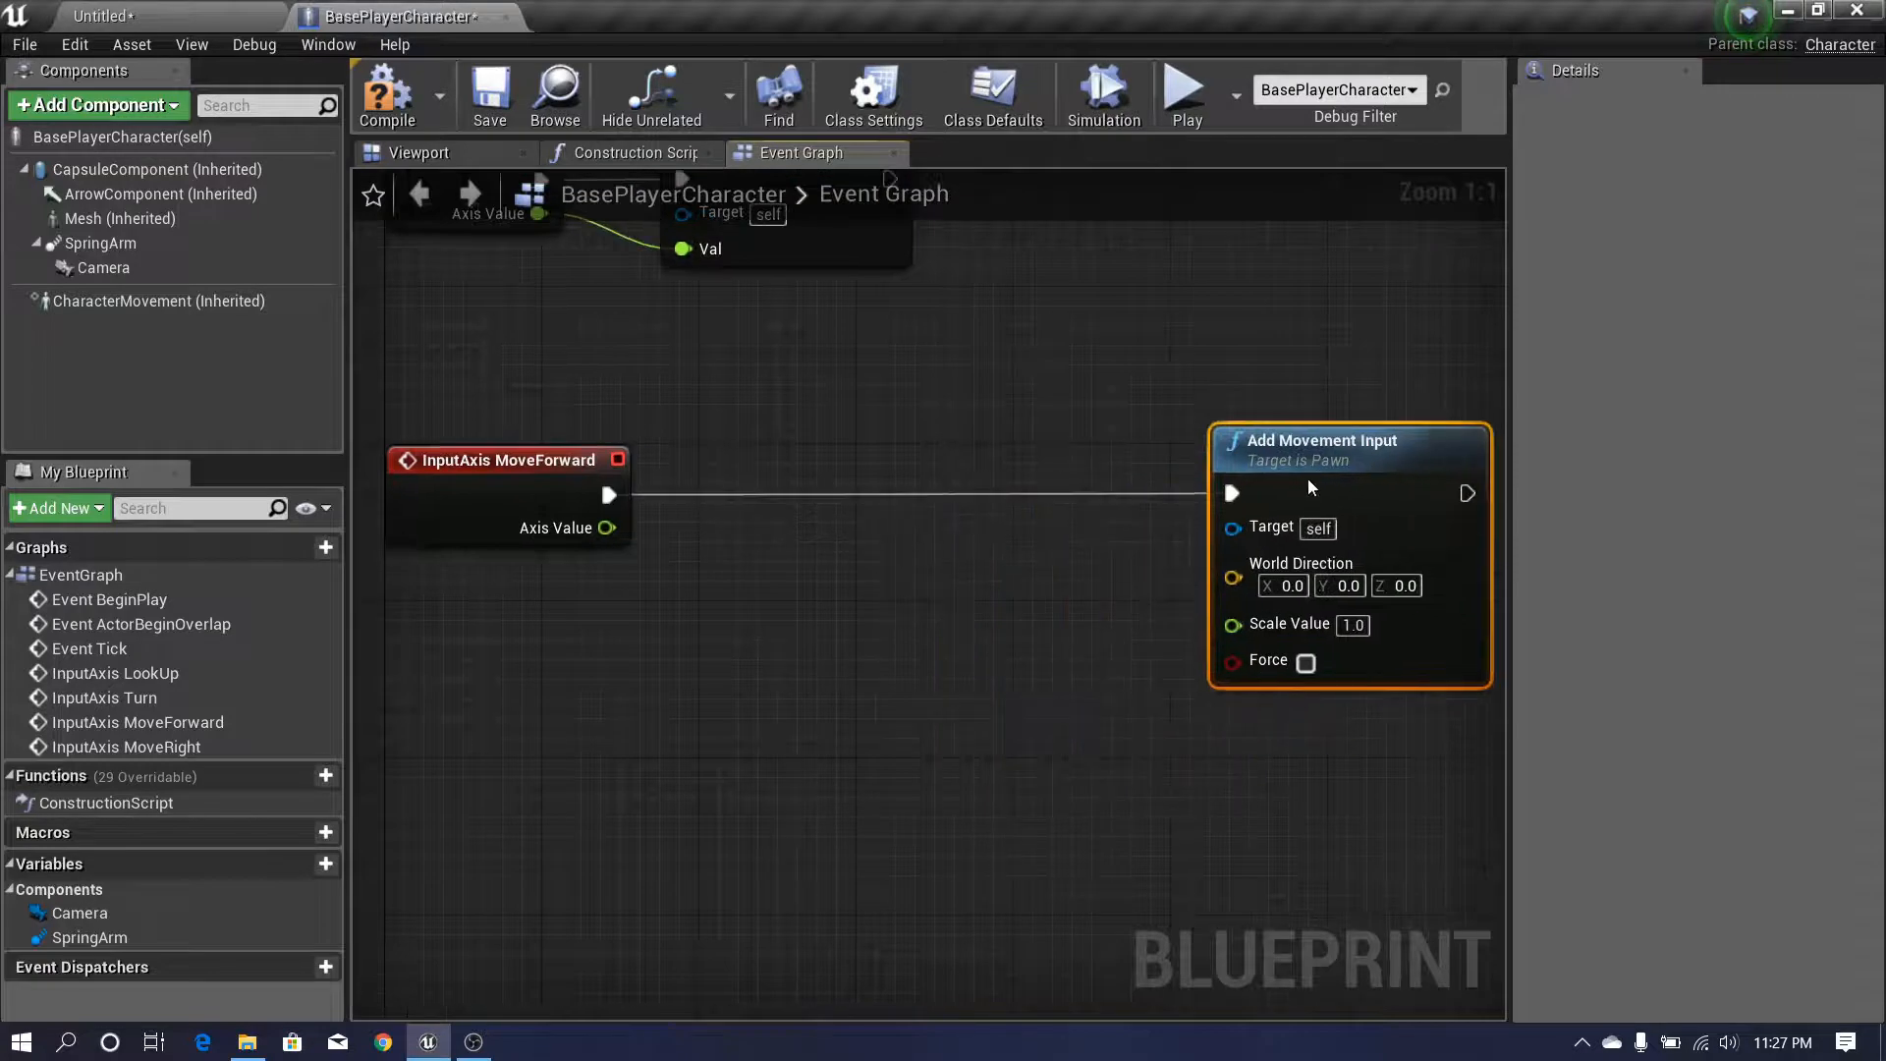
# - Duplicate the Add Movement Input node beside the MoveRight event, connect its execution input to the event, and align it
pyautogui.scroll(-2, 1027, 745)
pyautogui.scroll(1, 1028, 756)
pyautogui.hotkey('ctrl', 'c')
pyautogui.hotkey('ctrl', 'v')
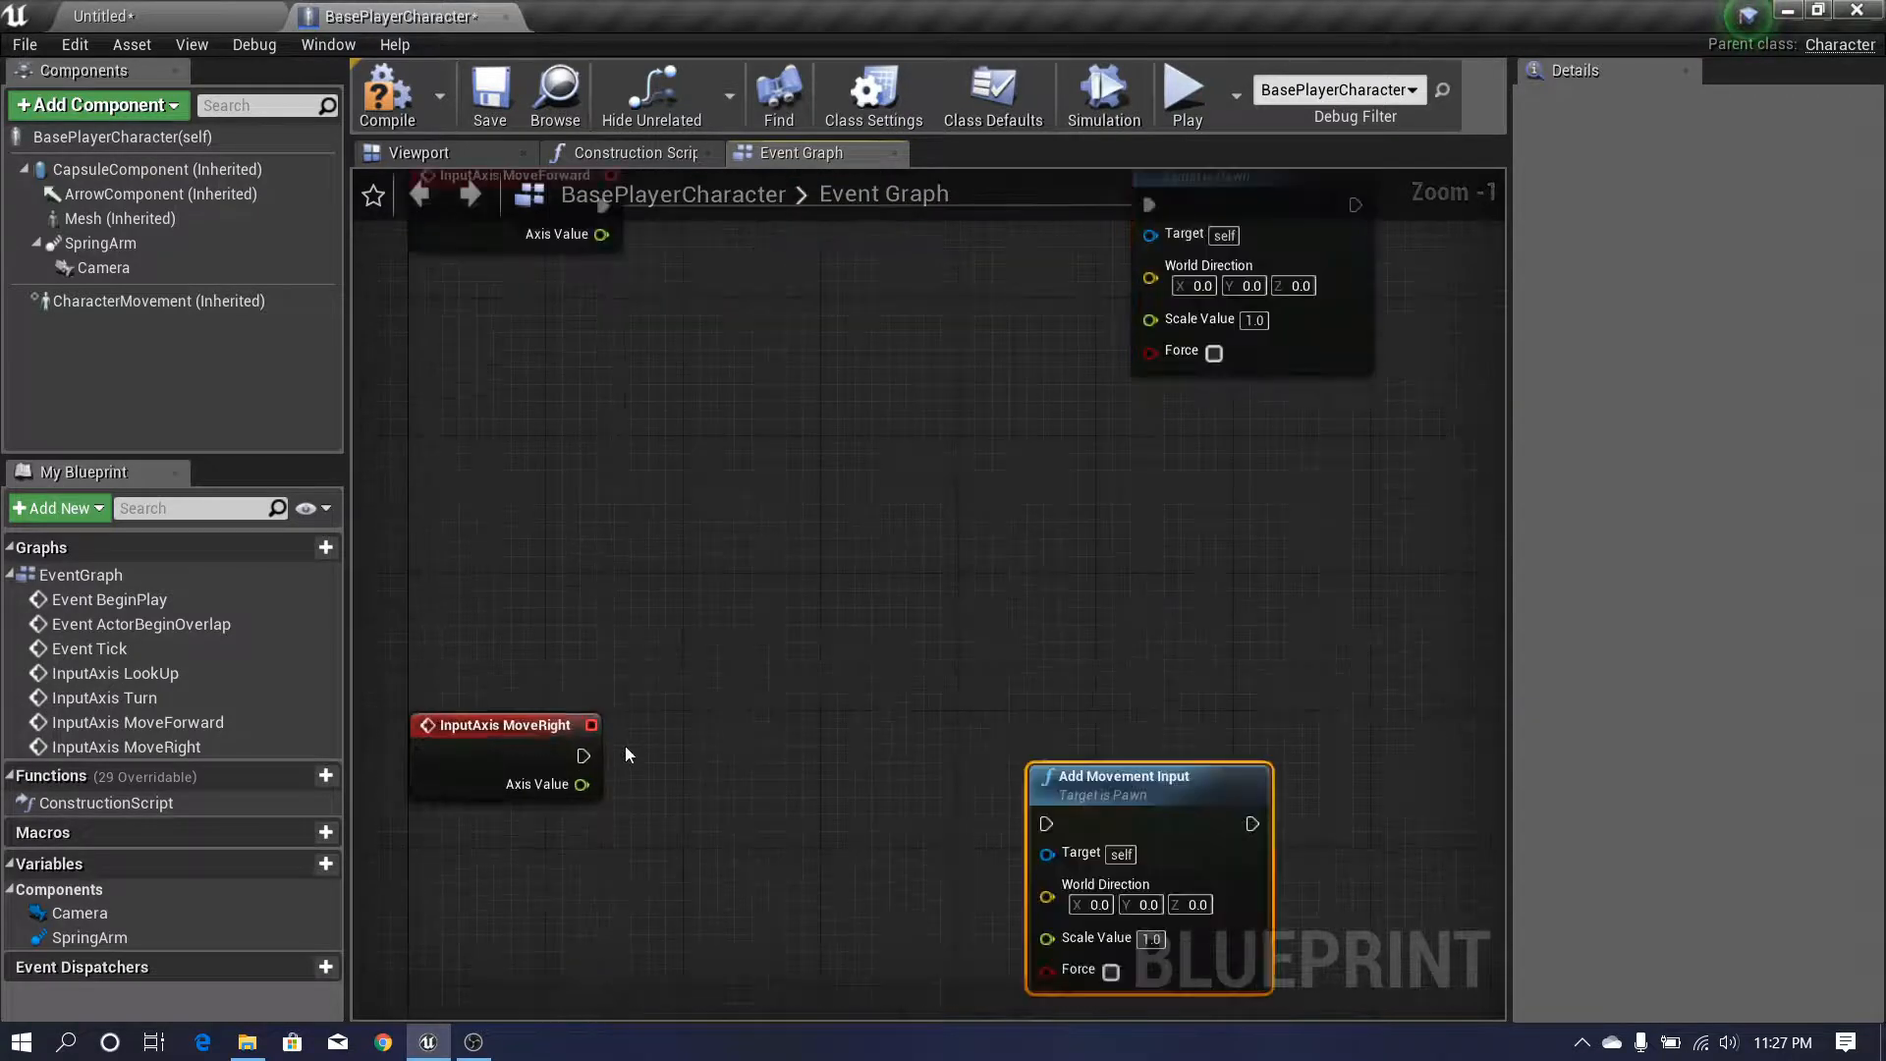
pyautogui.moveTo(1036, 828); pyautogui.dragTo(1041, 823)
pyautogui.moveTo(1130, 783); pyautogui.dragTo(1277, 737)
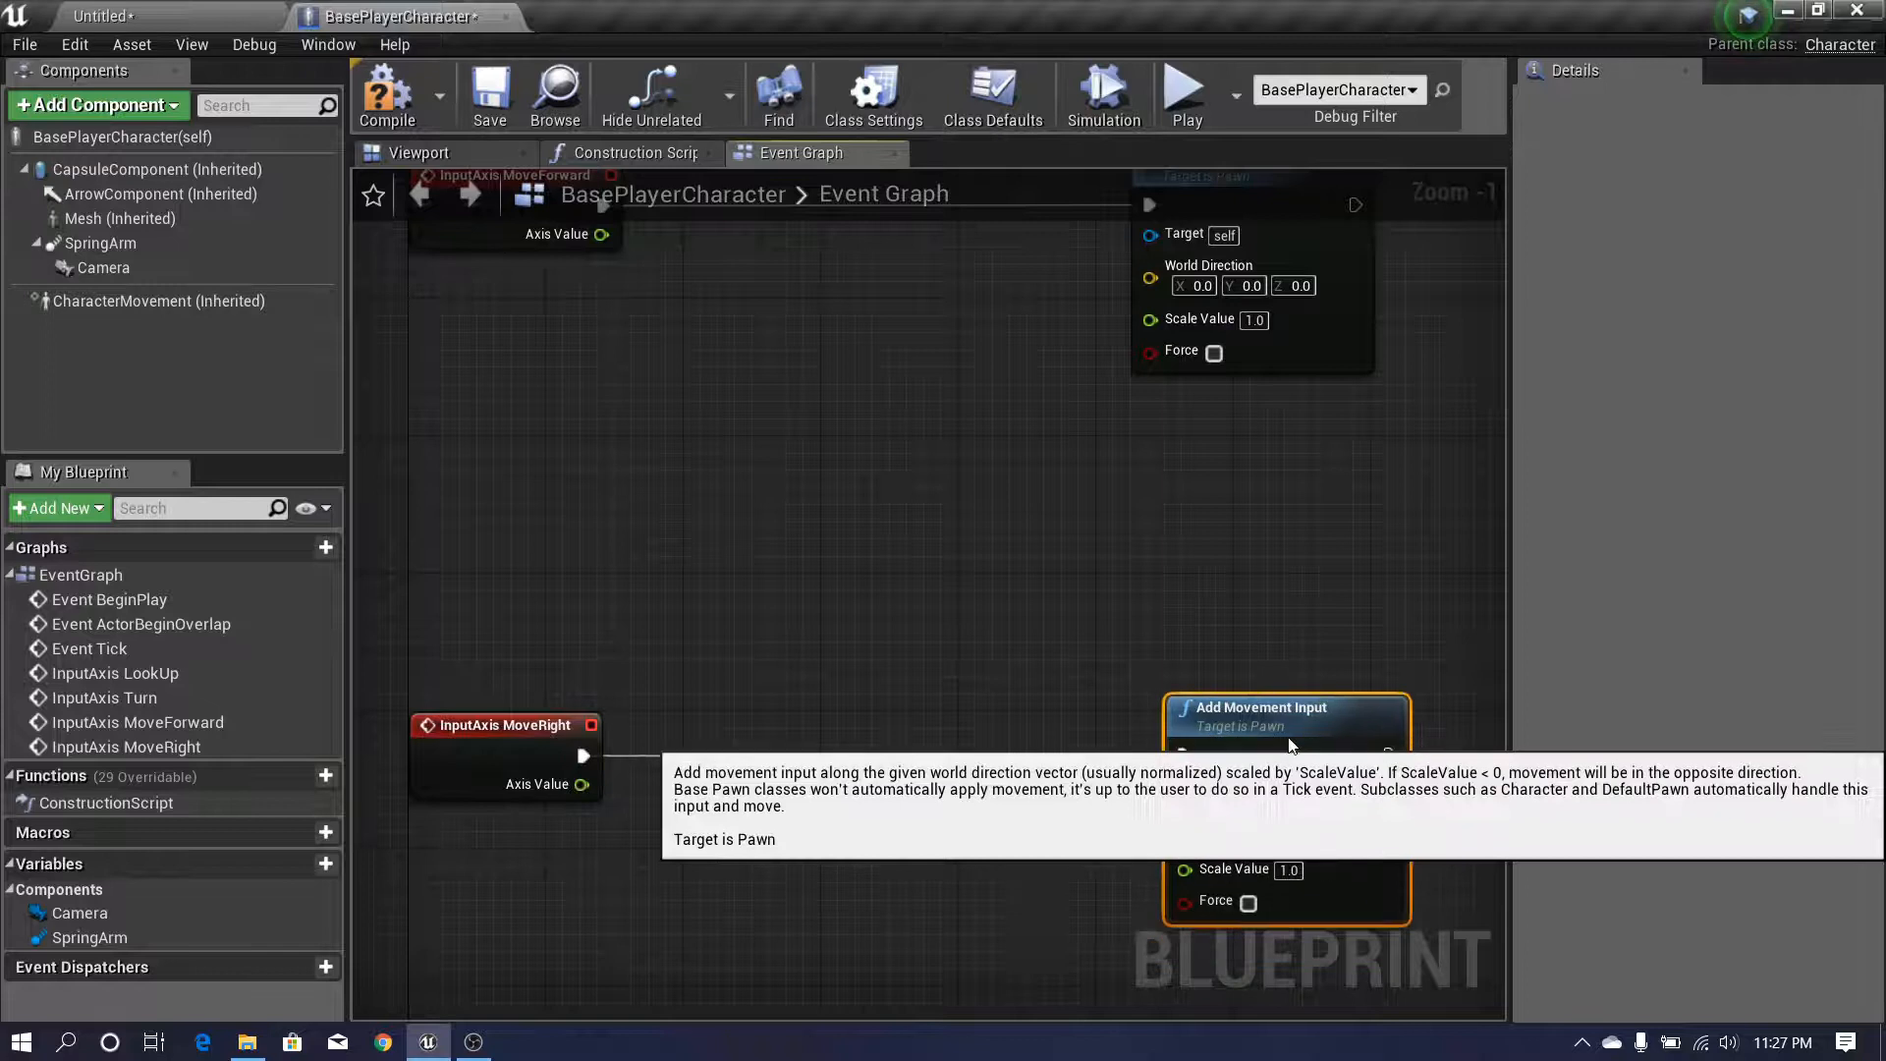
pyautogui.press('q')
pyautogui.click(1095, 673)
# - Connect the Axis Value of both MoveForward and MoveRight to the Scale Value of their Add Movement Input nodes
pyautogui.moveTo(610, 275); pyautogui.dragTo(636, 567, button='right')
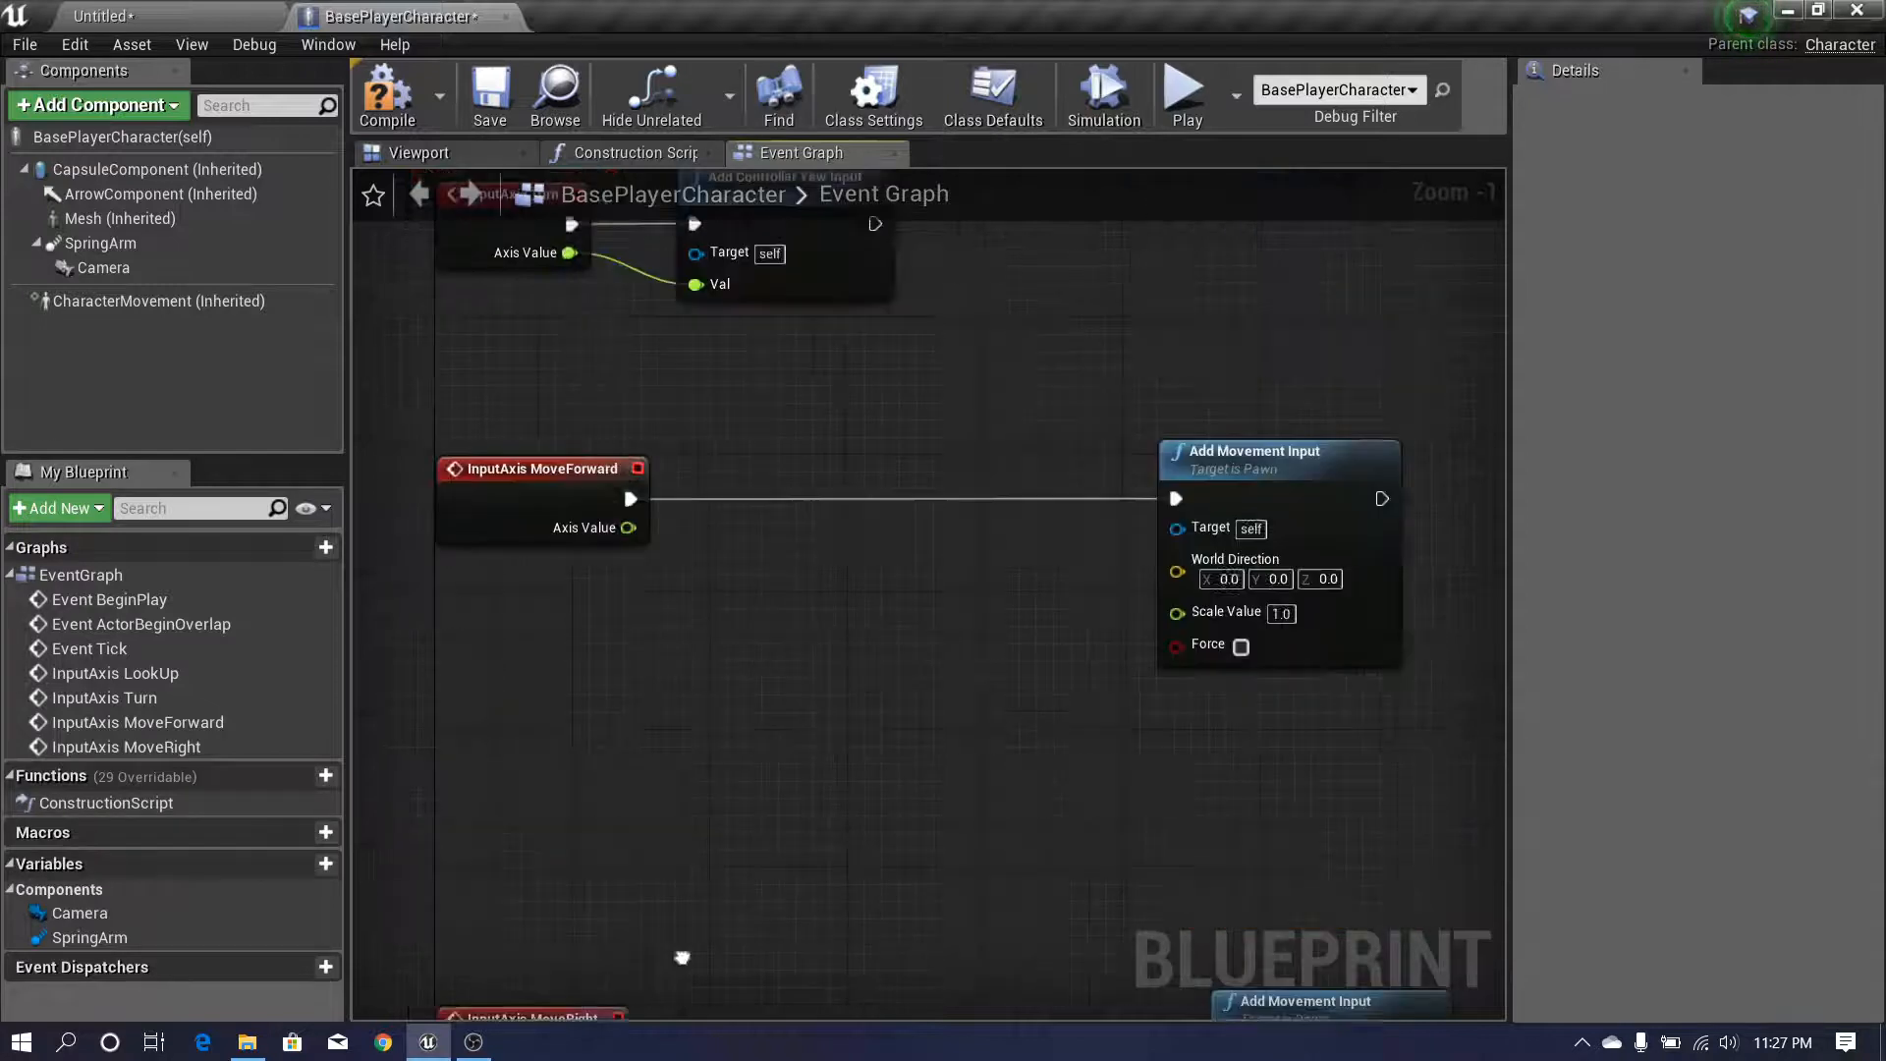
pyautogui.moveTo(1214, 617); pyautogui.dragTo(1214, 617)
pyautogui.moveTo(1214, 617); pyautogui.dragTo(1206, 351, button='right')
pyautogui.moveTo(577, 813); pyautogui.dragTo(1179, 896)
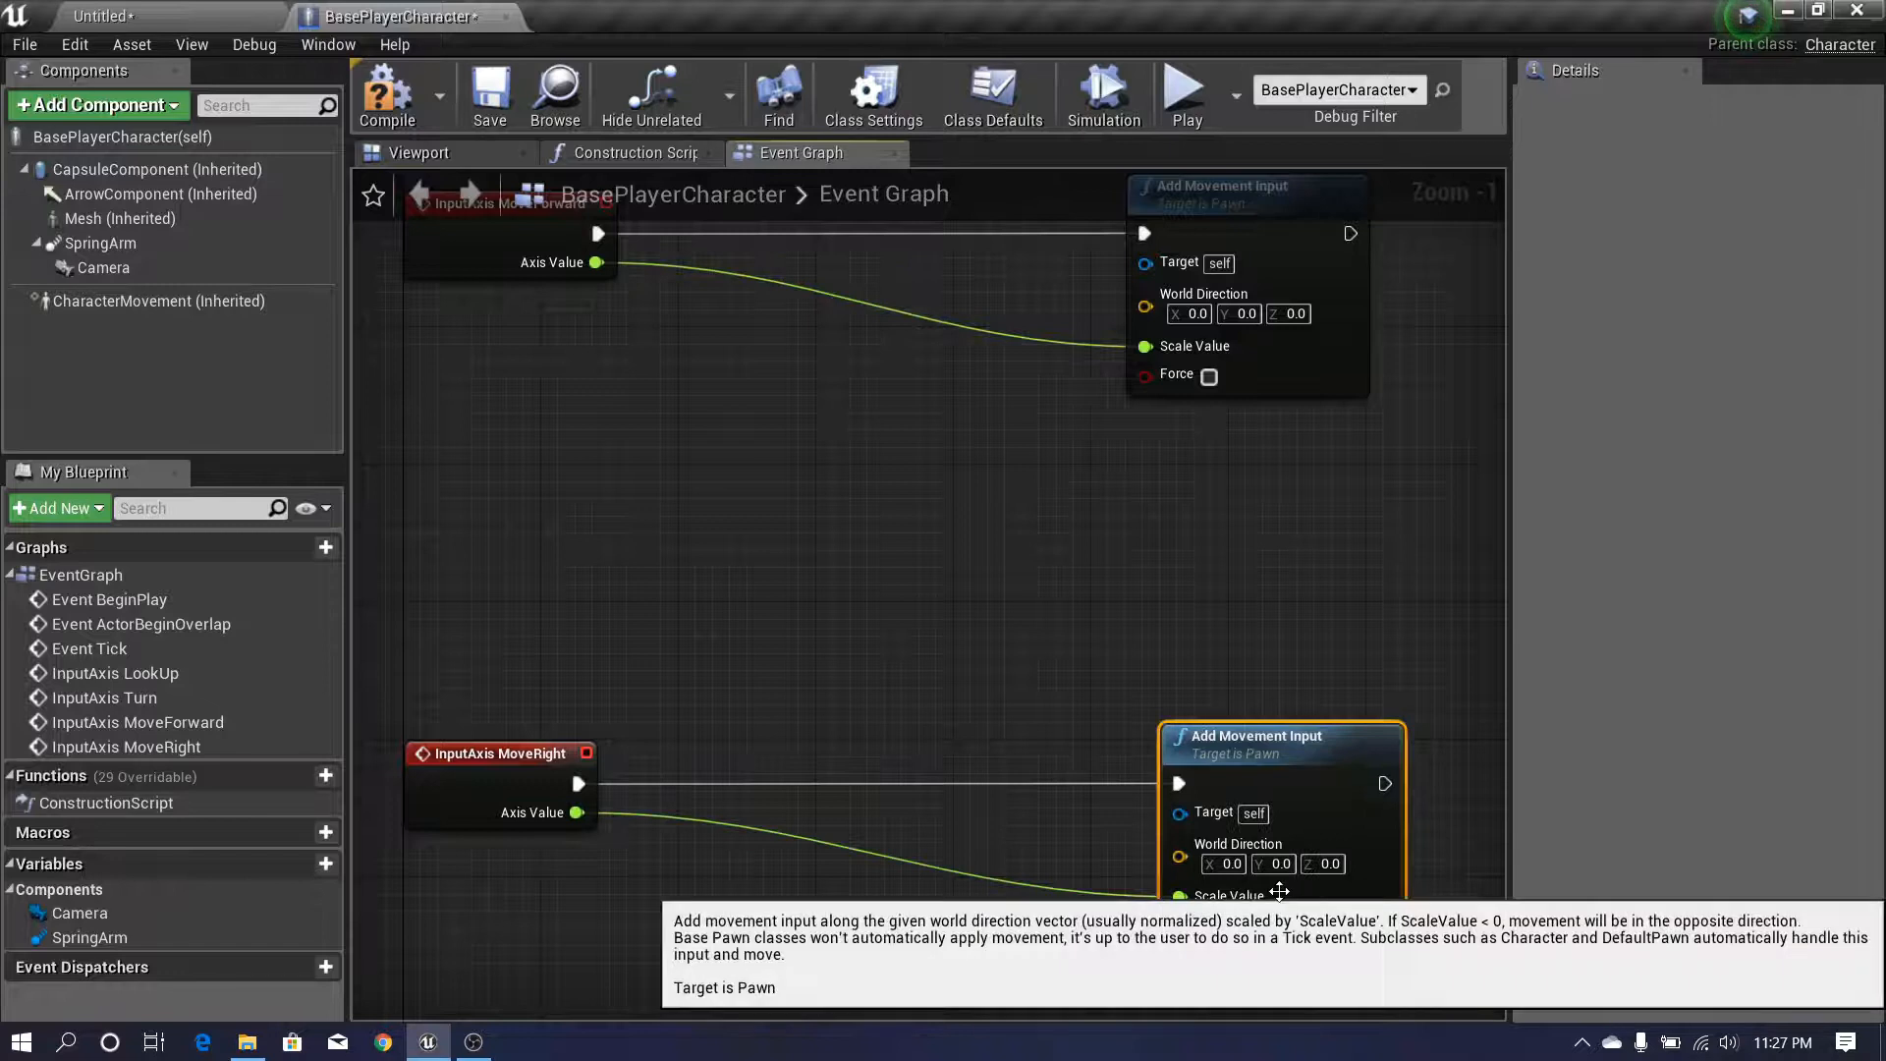
pyautogui.click(1058, 710)
# - Review the LookUp, Turn, MoveForward and MoveRight node chains in the event graph
pyautogui.scroll(-2, 1058, 710)
pyautogui.moveTo(992, 615); pyautogui.dragTo(966, 1009, button='right')
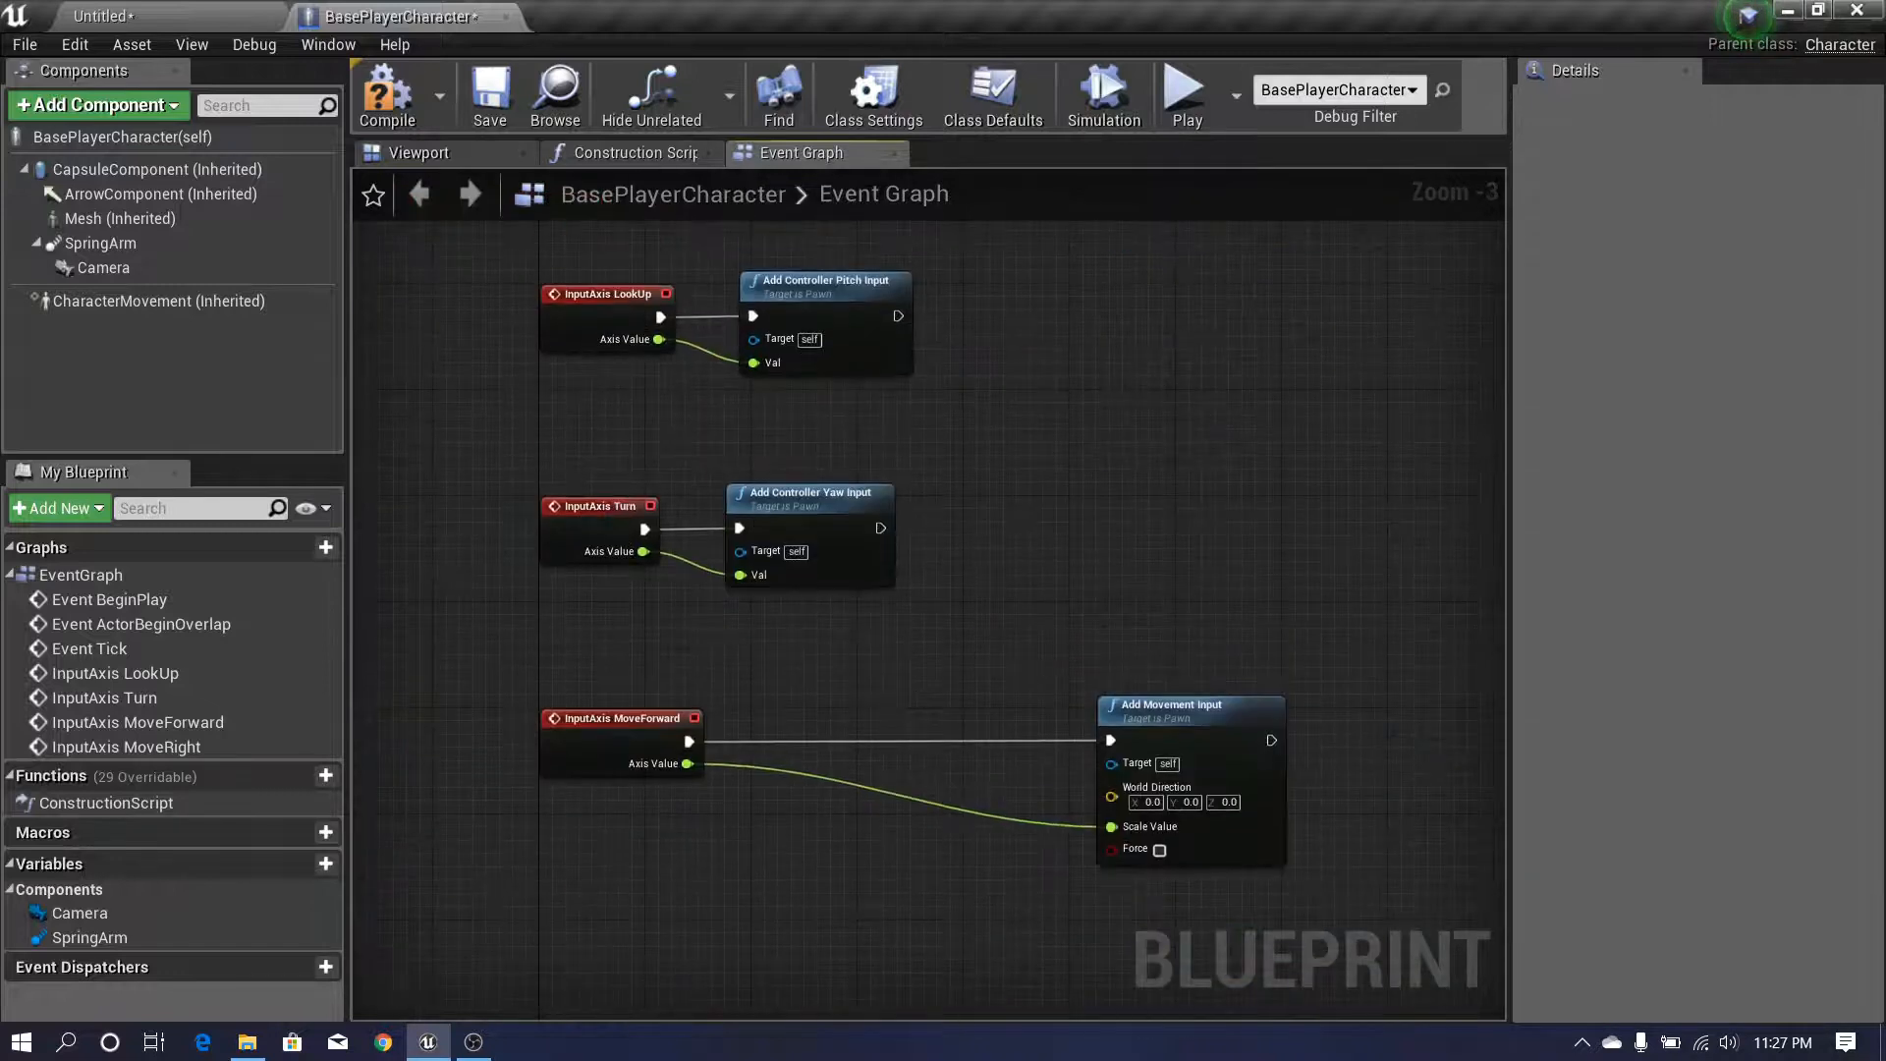
pyautogui.moveTo(931, 687)
pyautogui.mouseDown(button='right')
pyautogui.moveTo(932, 941)
pyautogui.moveTo(931, 705)
pyautogui.mouseUp(button='right')
pyautogui.scroll(1, 934, 706)
pyautogui.scroll(-3, 933, 705)
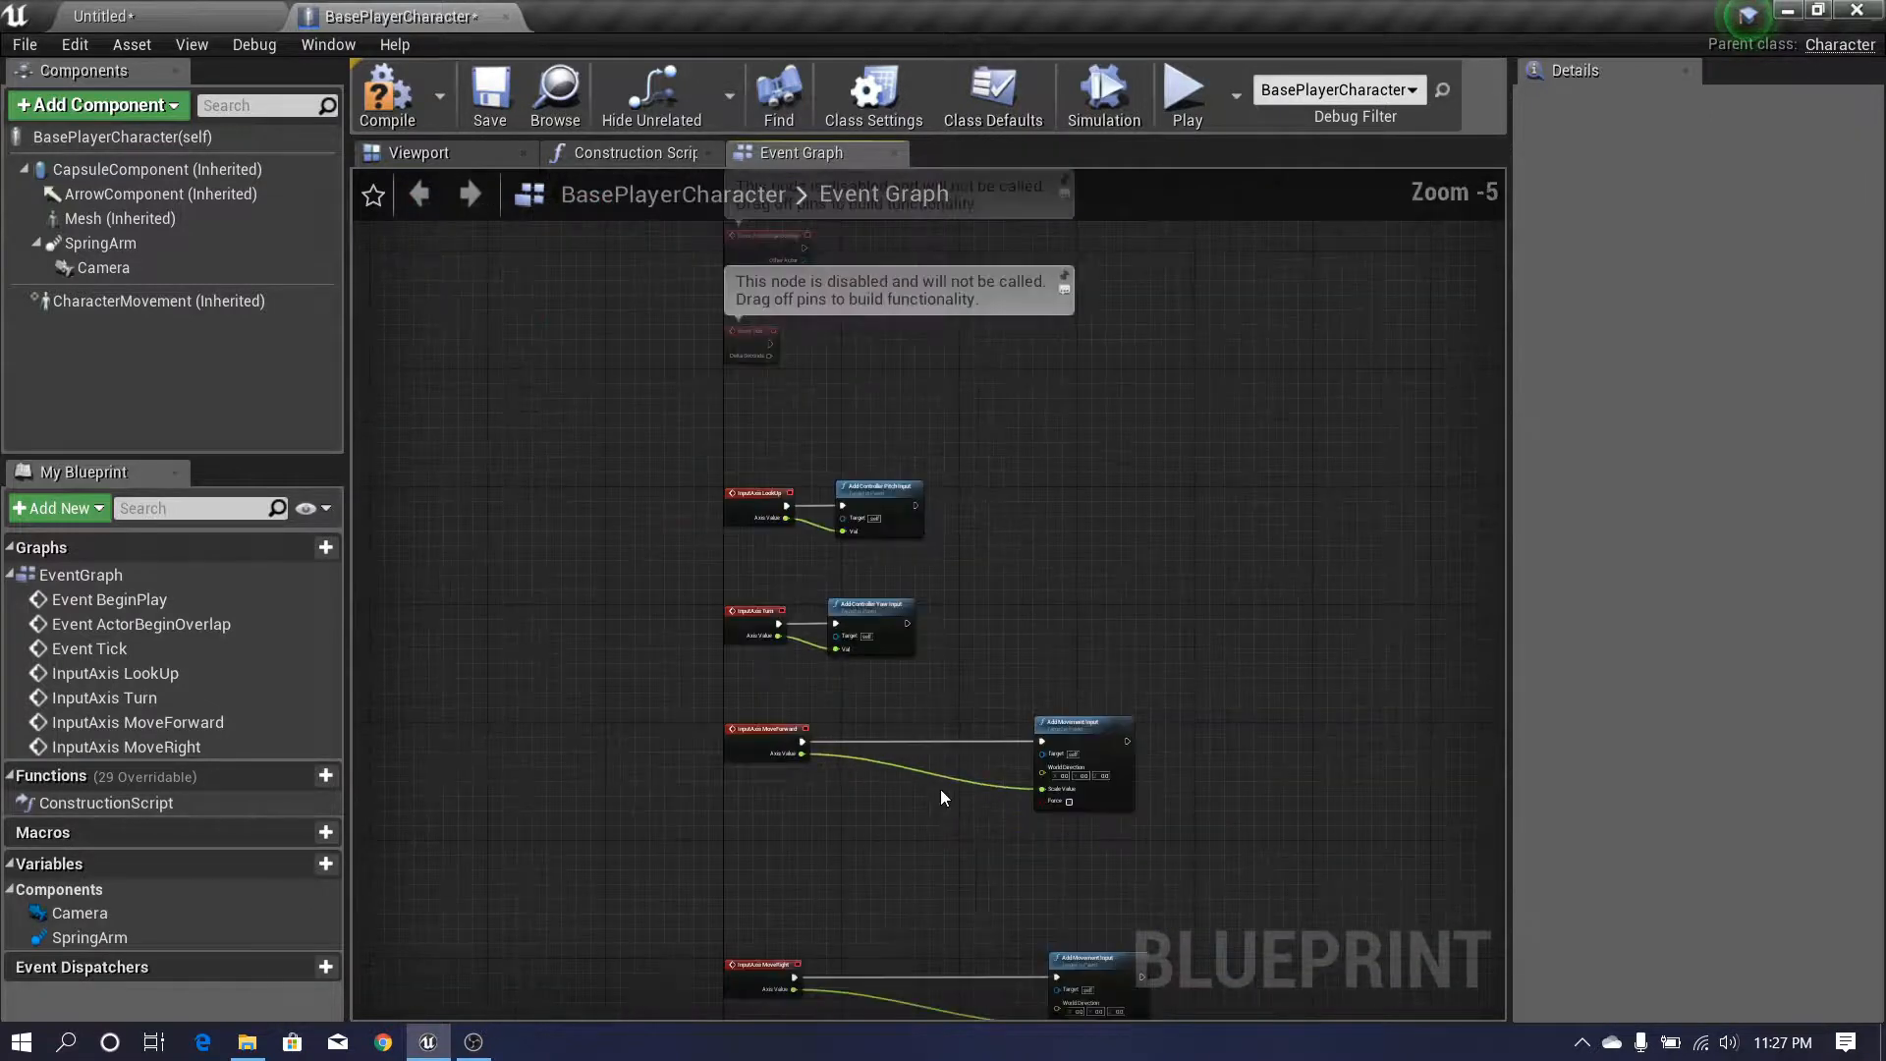
pyautogui.moveTo(940, 796); pyautogui.dragTo(905, 527, button='right')
pyautogui.scroll(3, 876, 632)
pyautogui.scroll(-2, 875, 632)
pyautogui.moveTo(875, 632); pyautogui.dragTo(877, 1018, button='right')
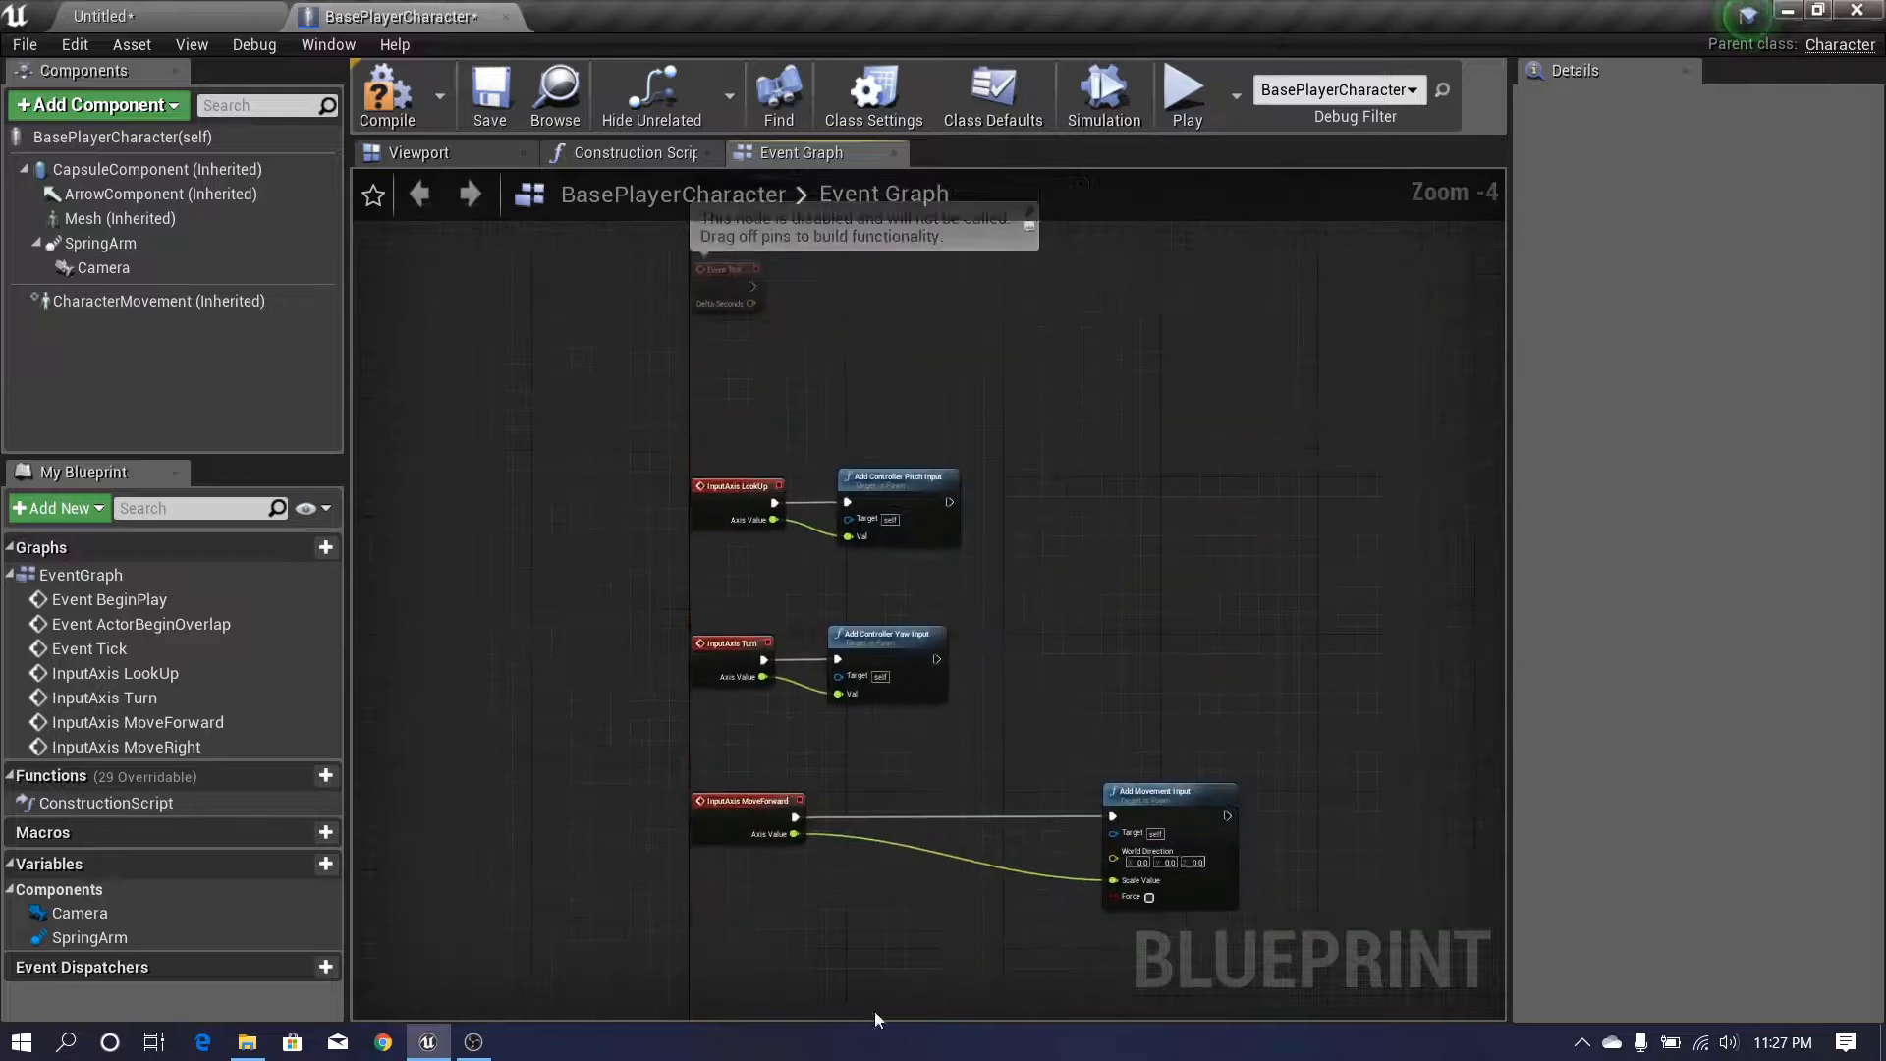
# - Compile the blueprint, play the level in full screen to check the camera rotation, and leave the full-screen session
pyautogui.click(369, 118)
pyautogui.click(113, 12)
pyautogui.click(1206, 98)
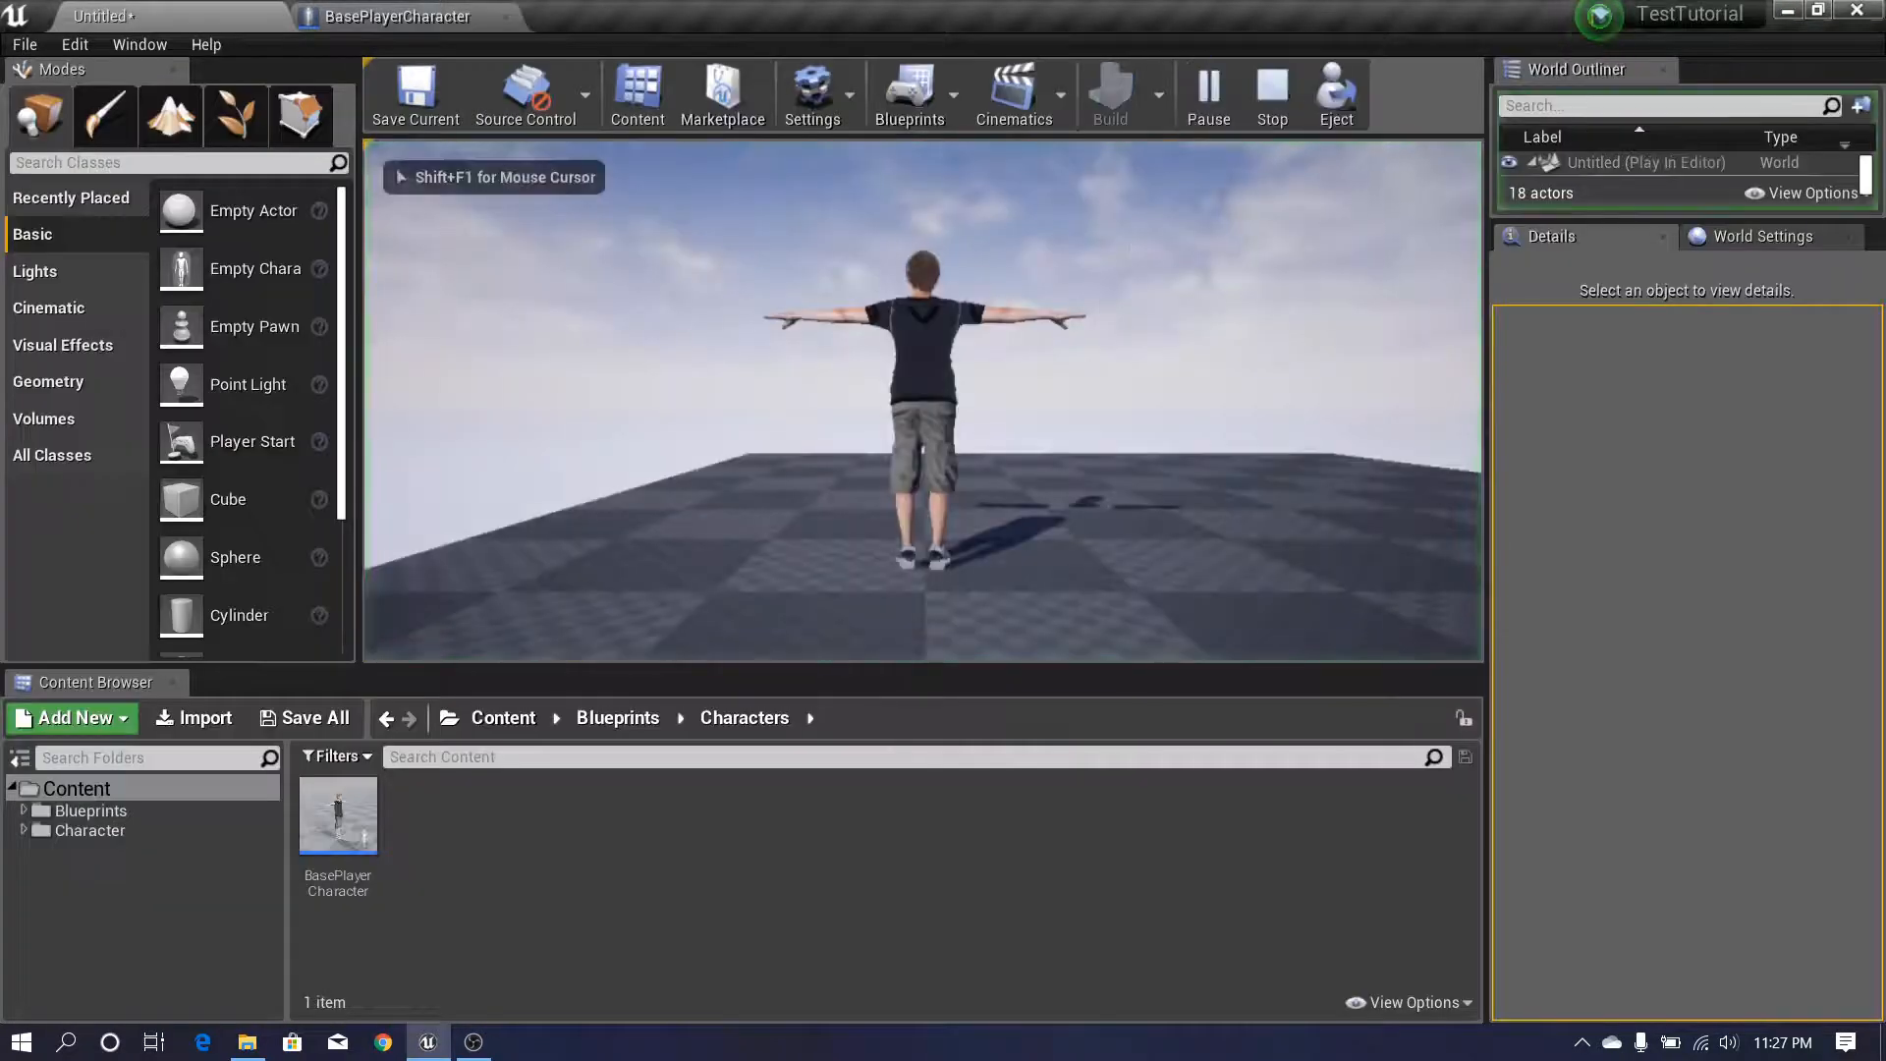
pyautogui.press('F11')
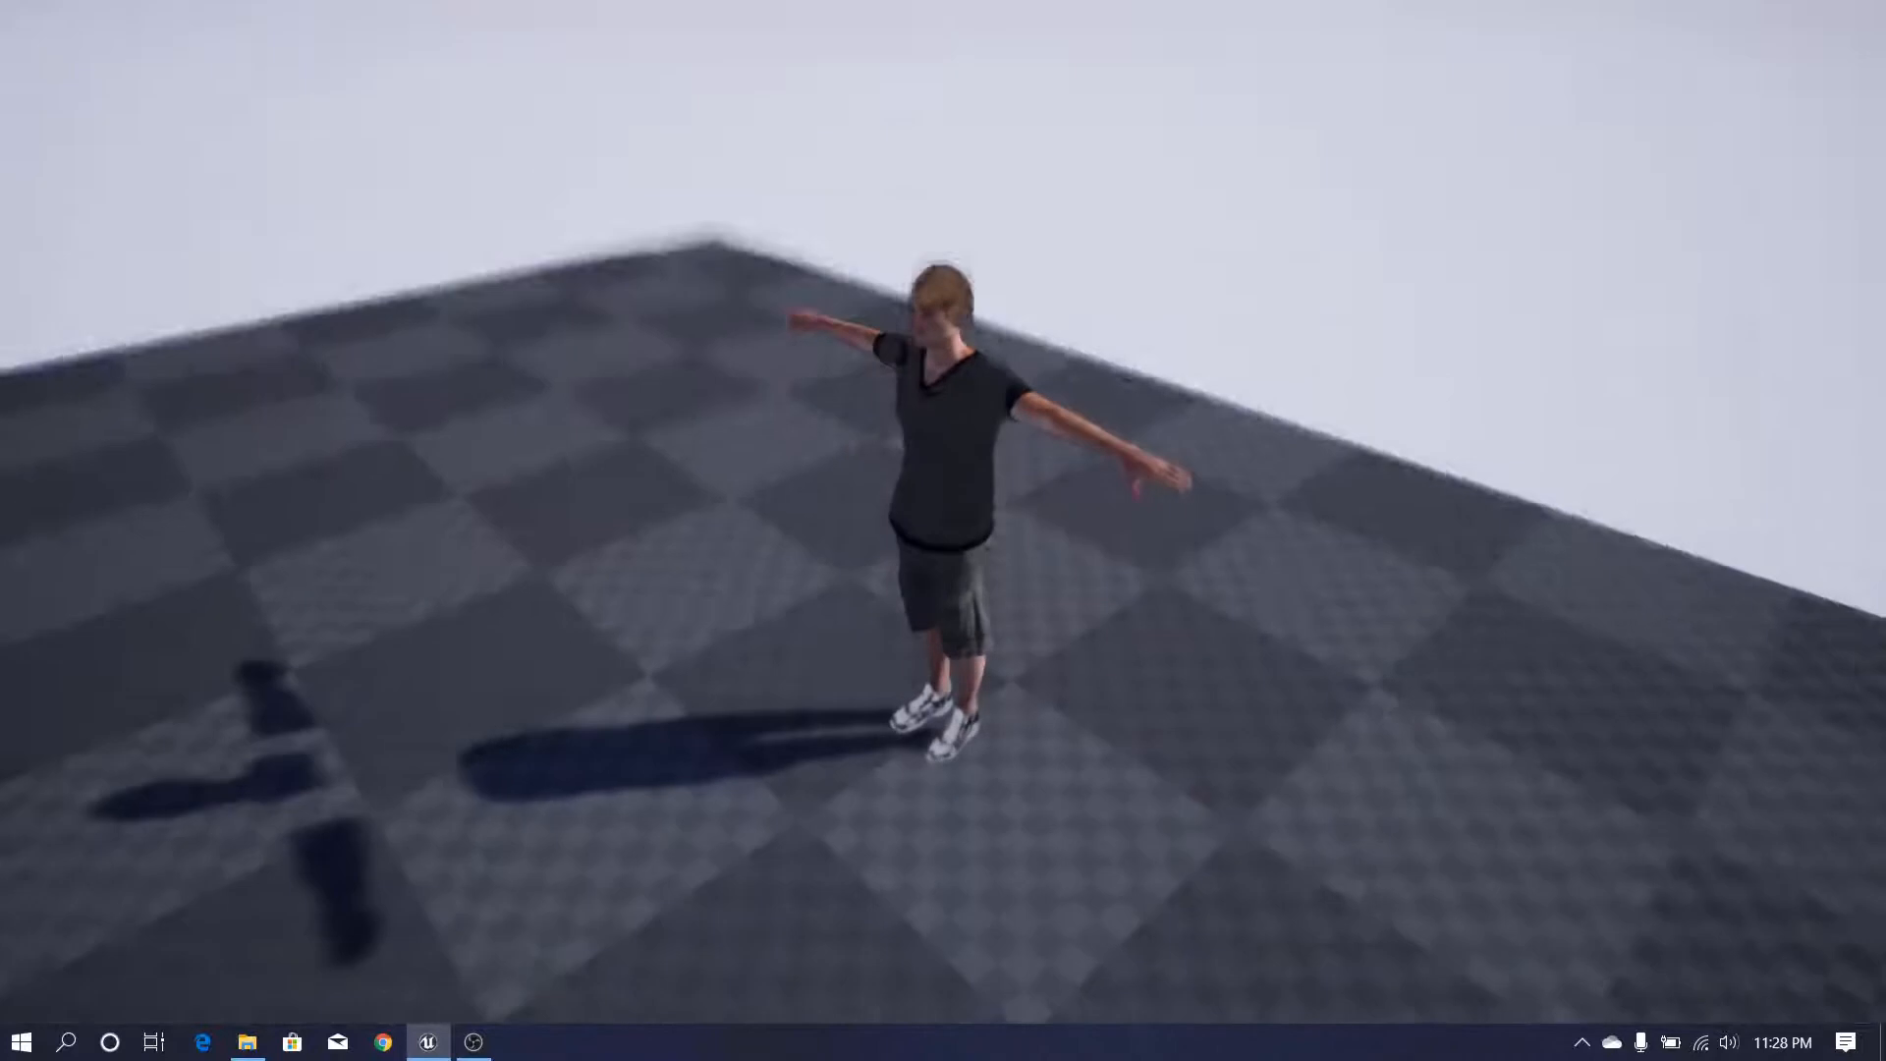
pyautogui.press('Escape')
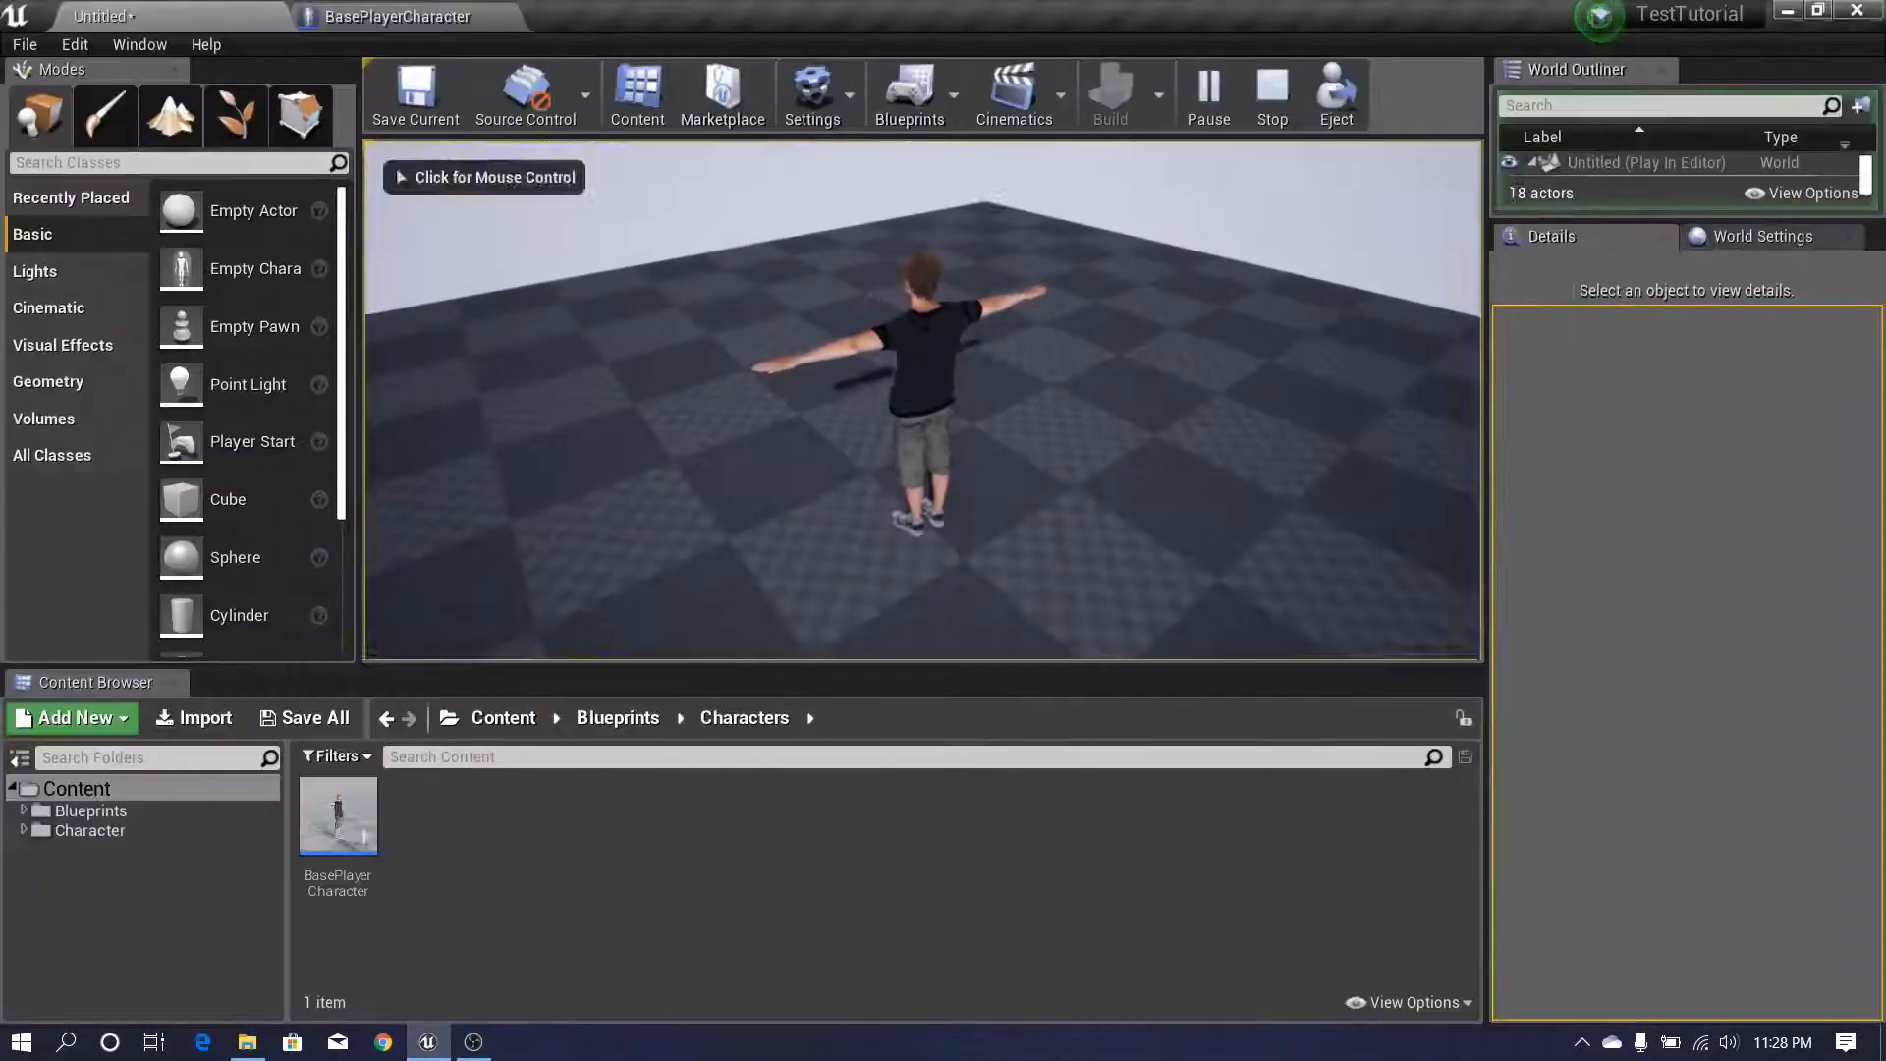
# - Set the scale of the LookUp axis mapping's Mouse Y to -1.0 in the project's Input settings and close the settings
pyautogui.click(76, 44)
pyautogui.click(126, 391)
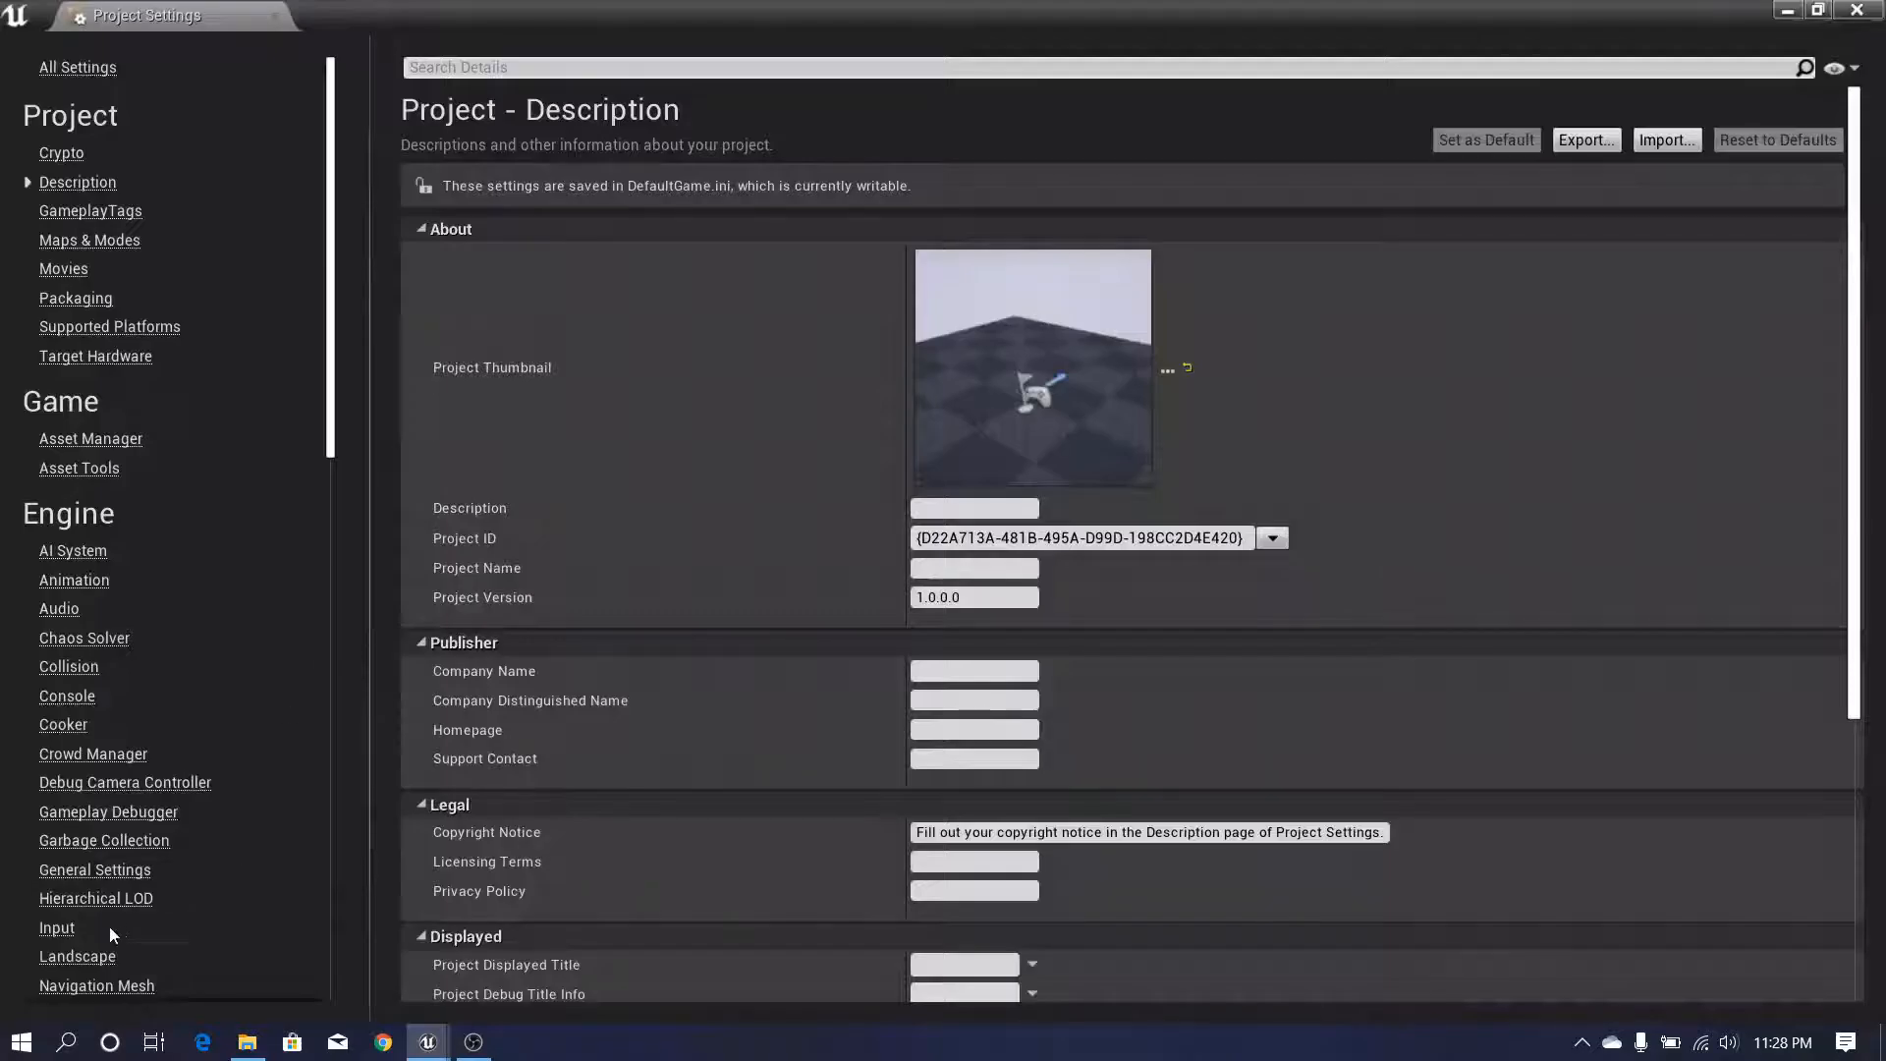
pyautogui.click(57, 928)
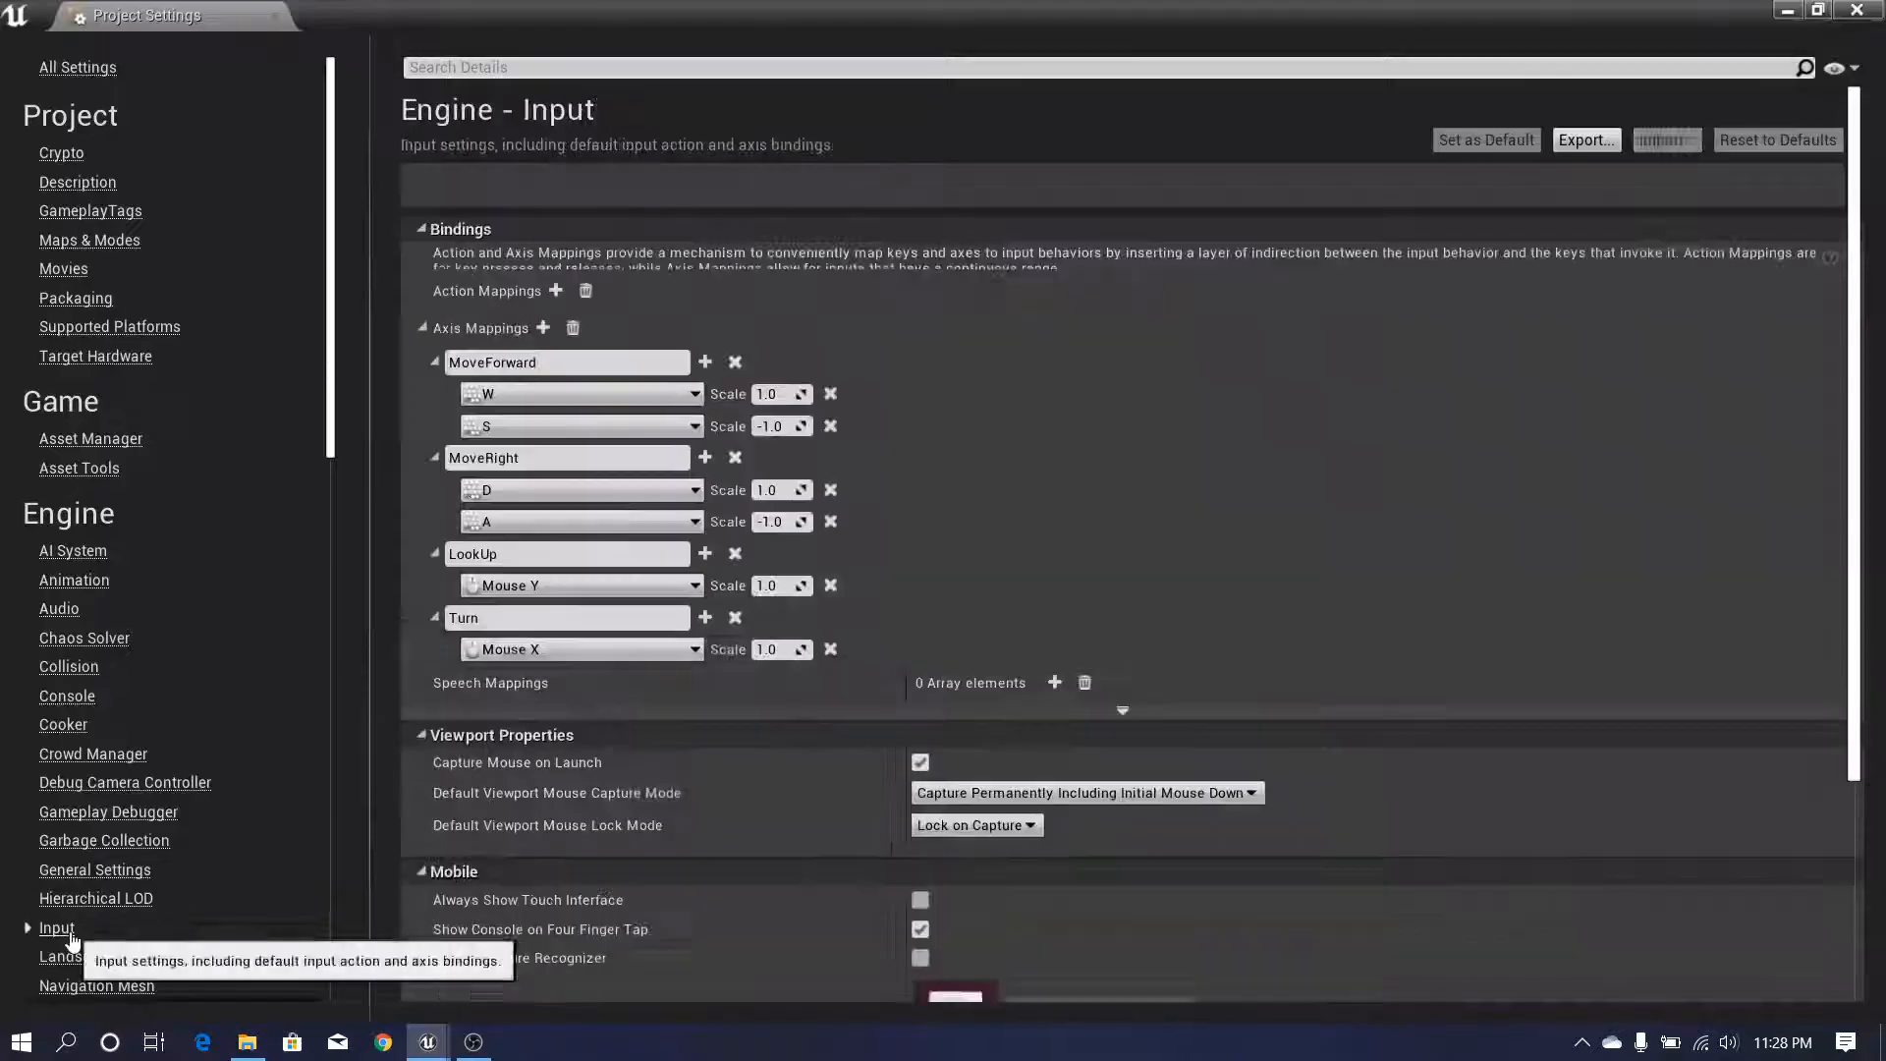
pyautogui.scroll(-2, 687, 531)
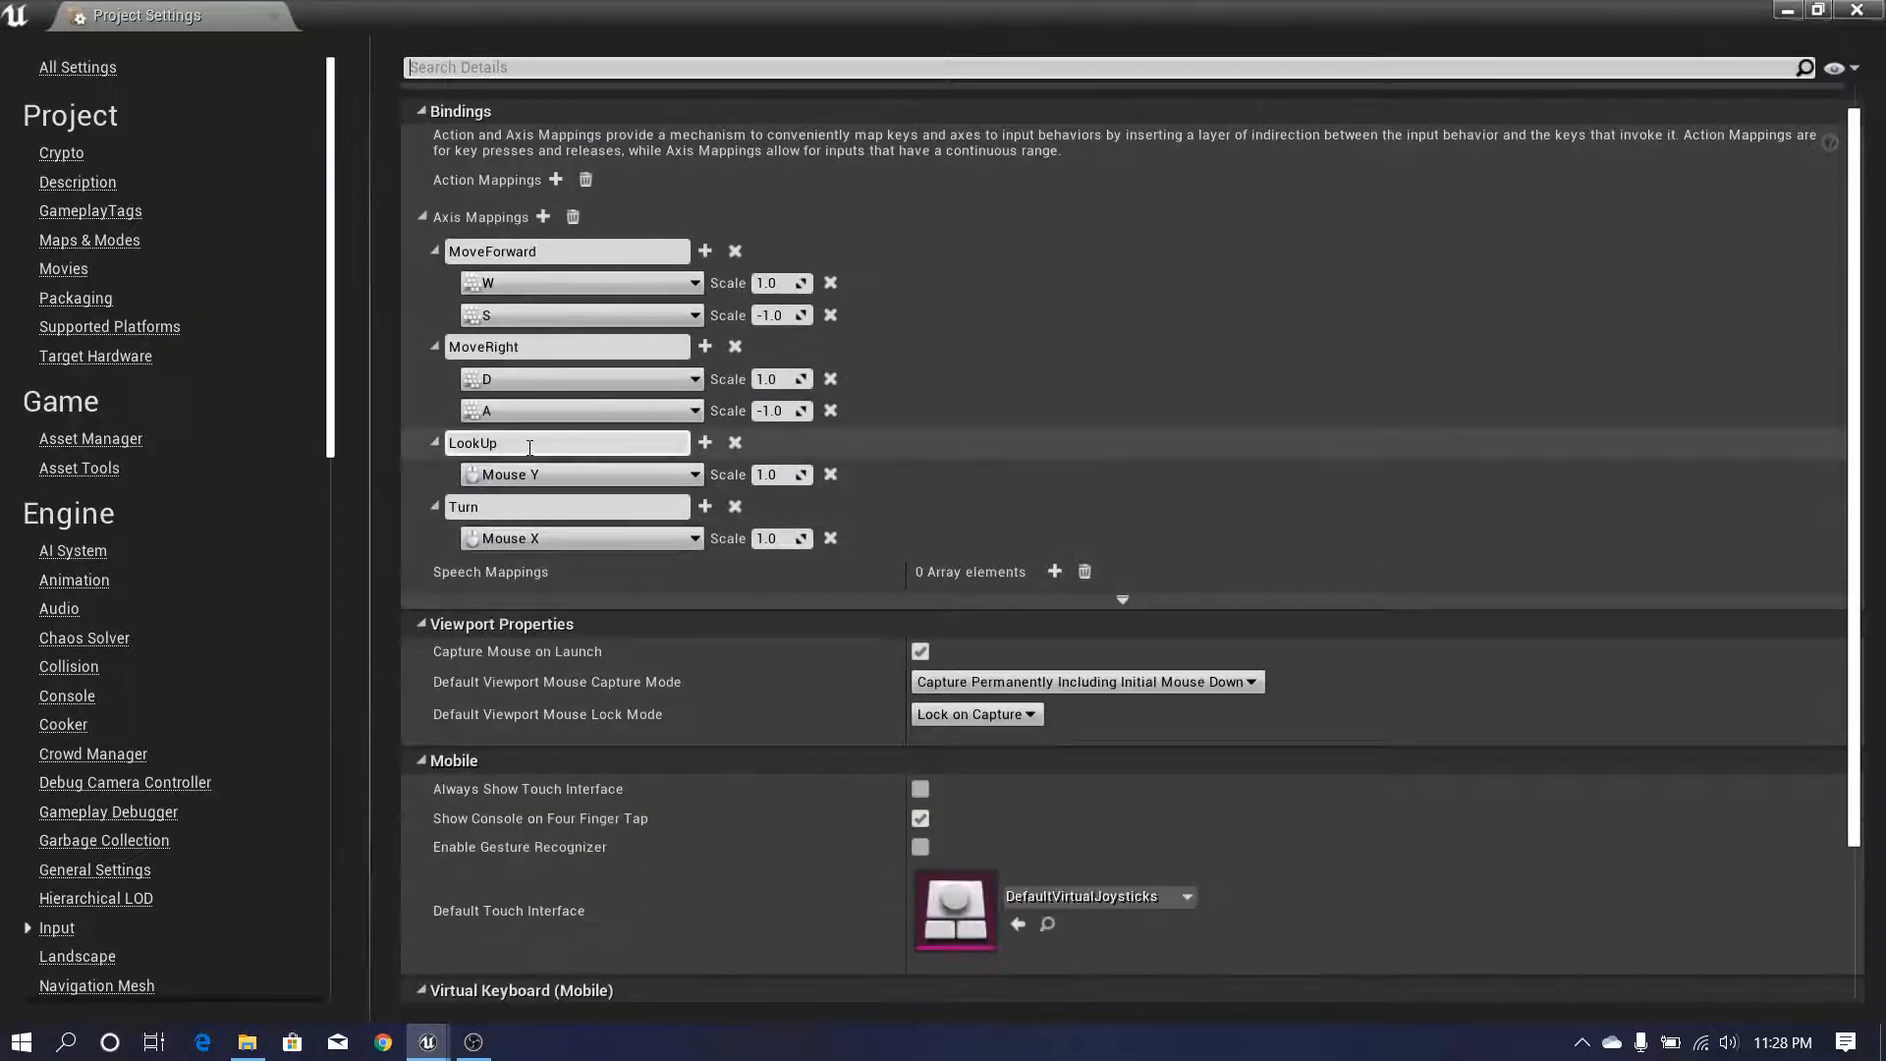
pyautogui.click(769, 475)
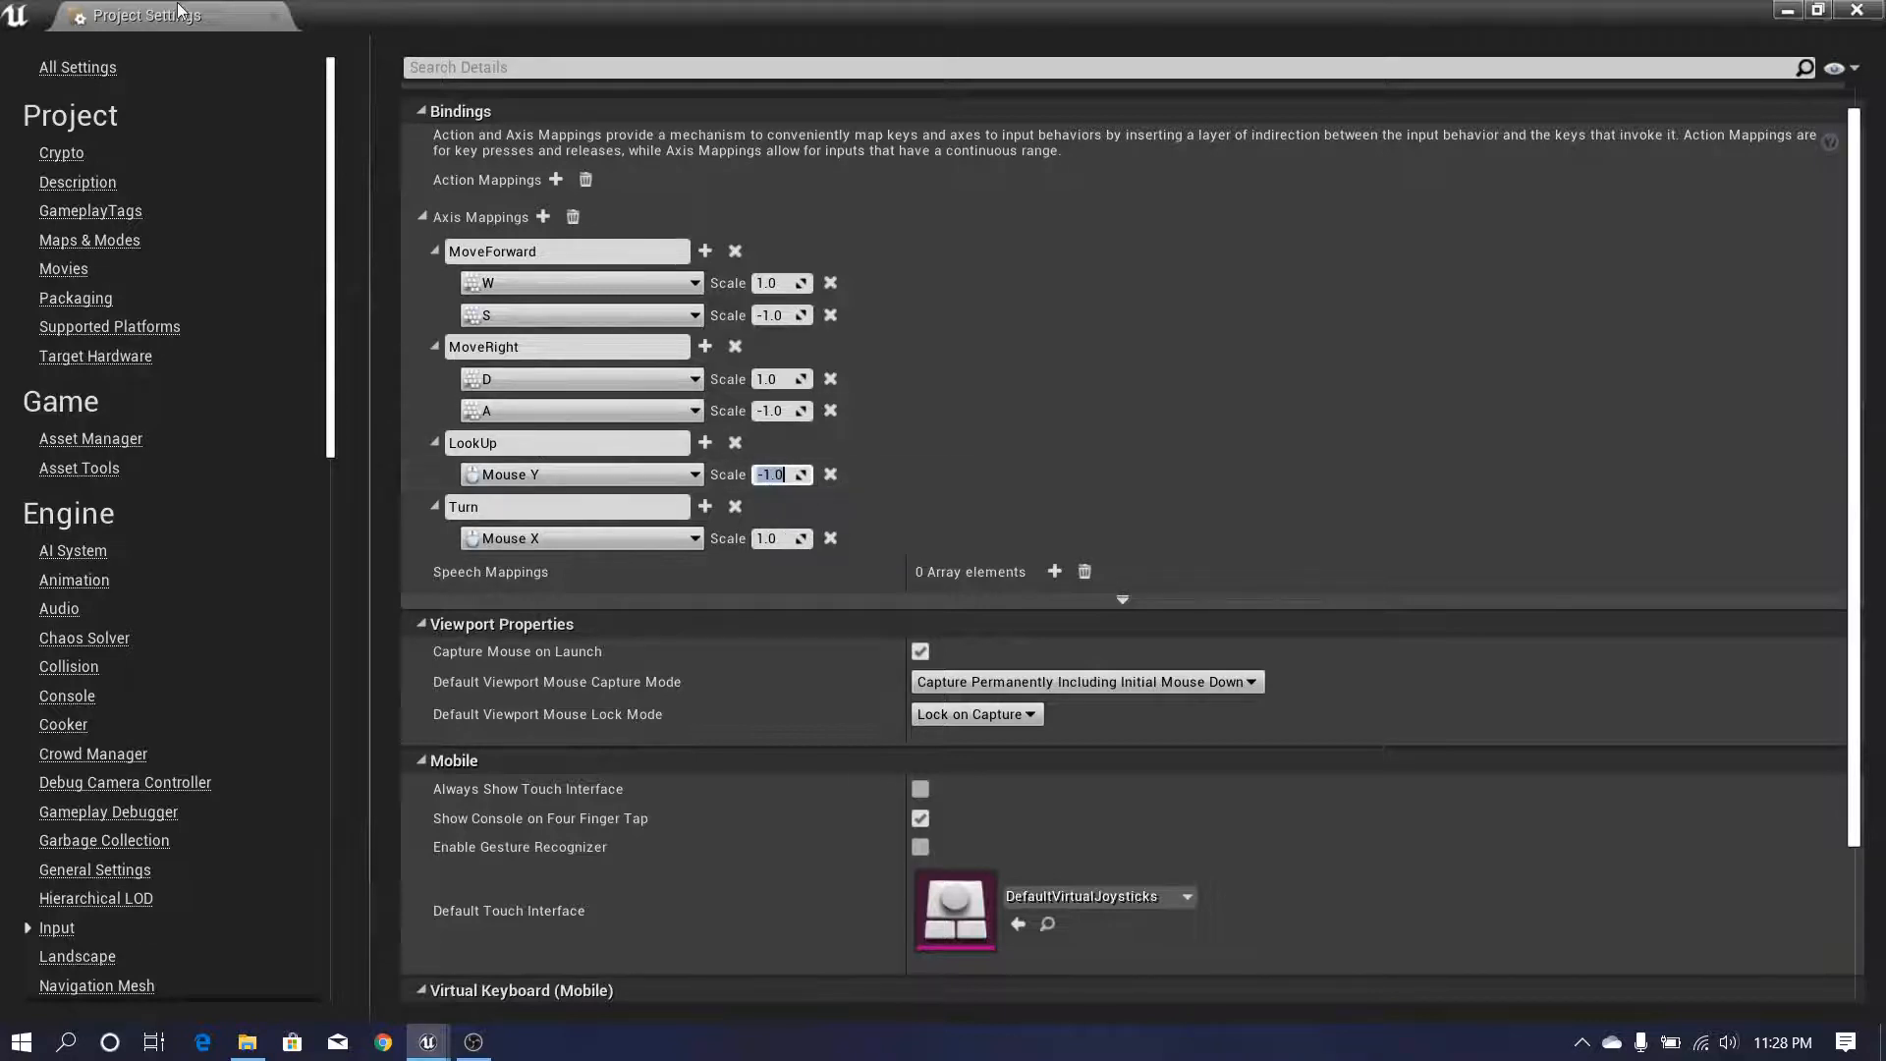
pyautogui.click(276, 11)
# - Play the level in full screen, look around to check the camera's vertical direction, and stop the session
pyautogui.click(1209, 93)
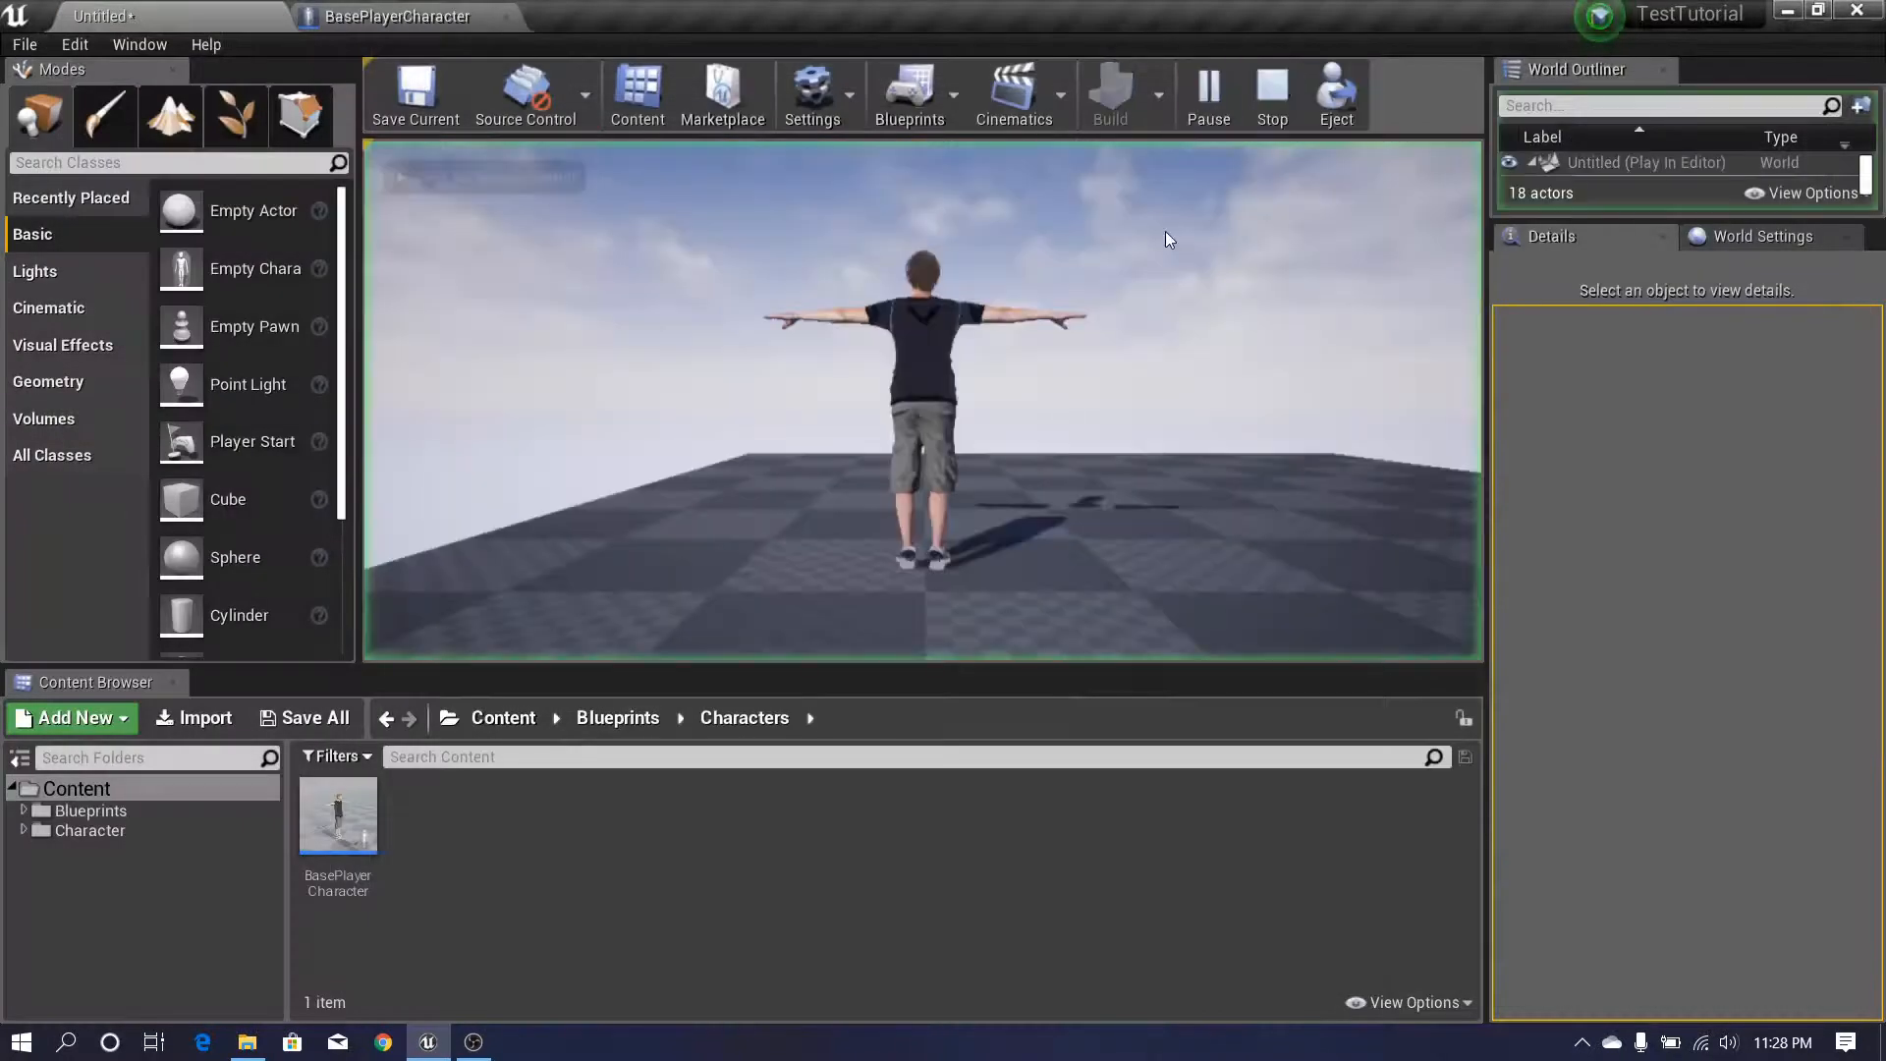
pyautogui.press('F11')
pyautogui.click(1065, 411)
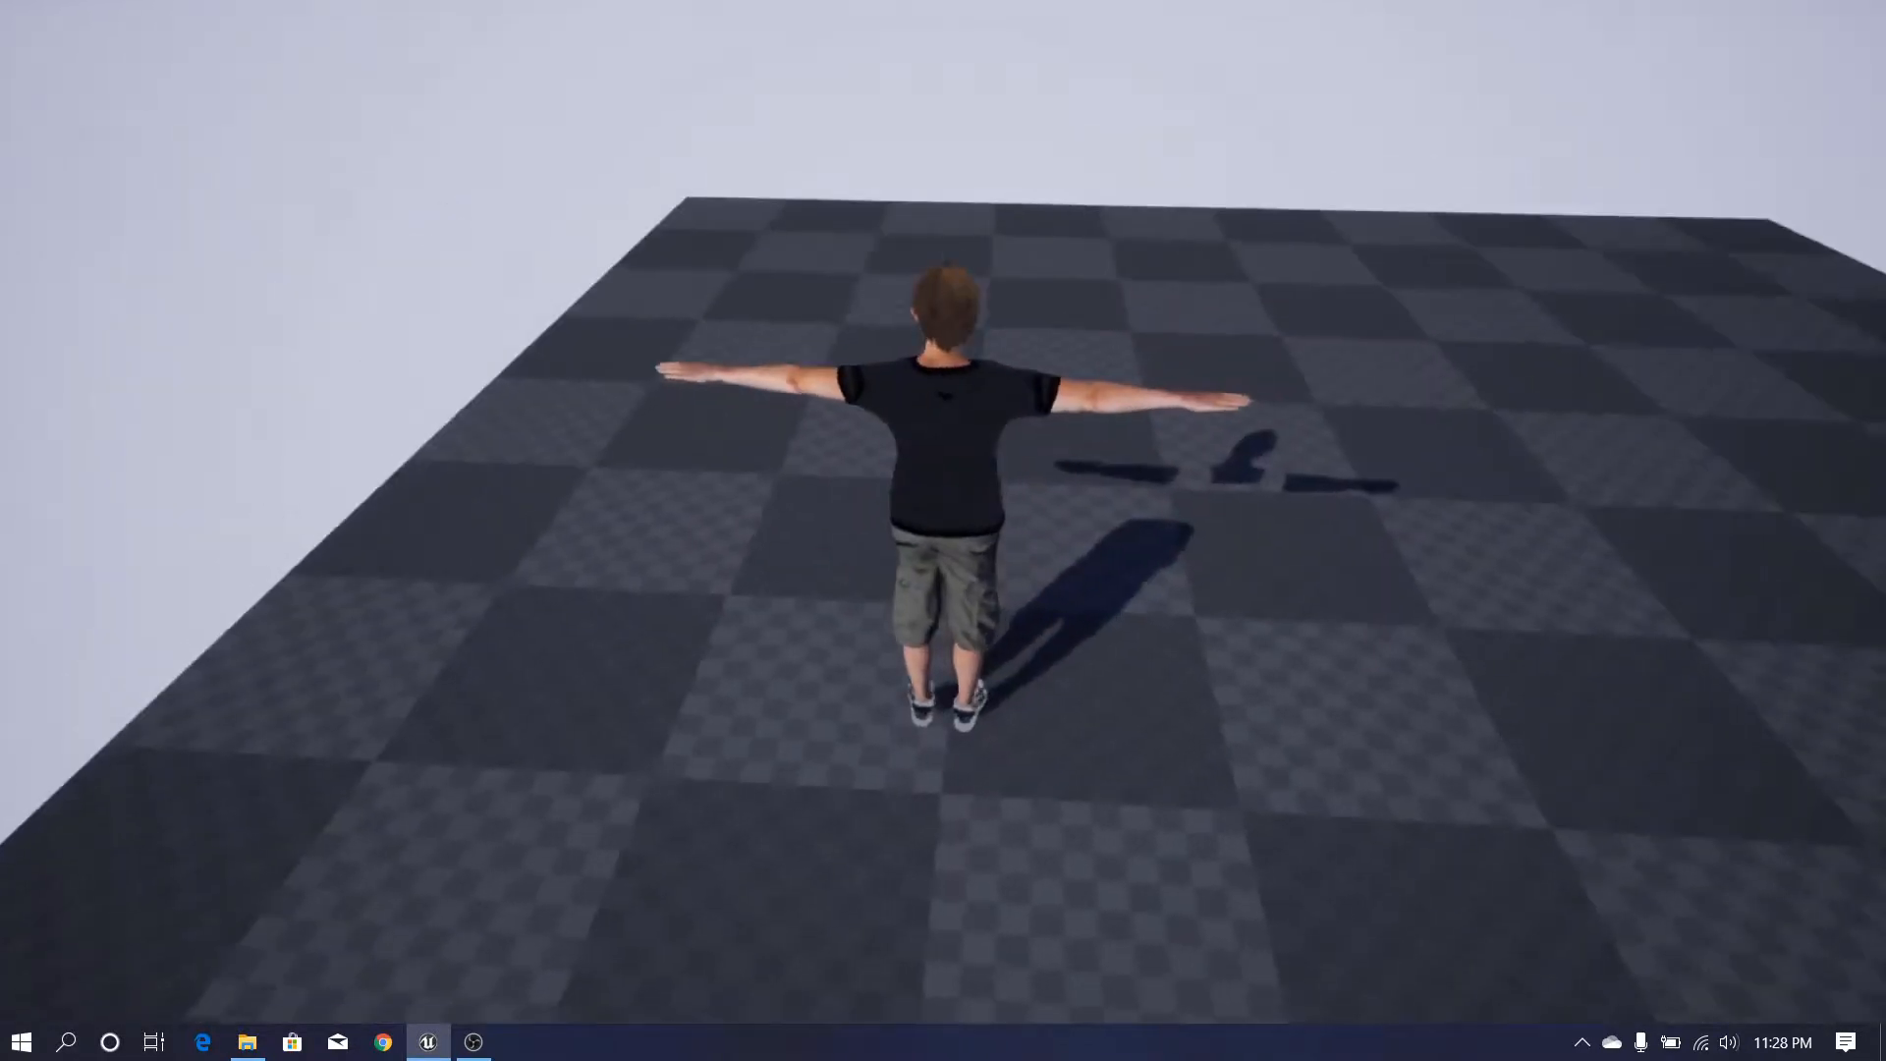
pyautogui.press('Escape')
# - Add a Get Control Rotation node between the MoveForward and MoveRight events in the BasePlayerCharacter event graph
pyautogui.click(395, 14)
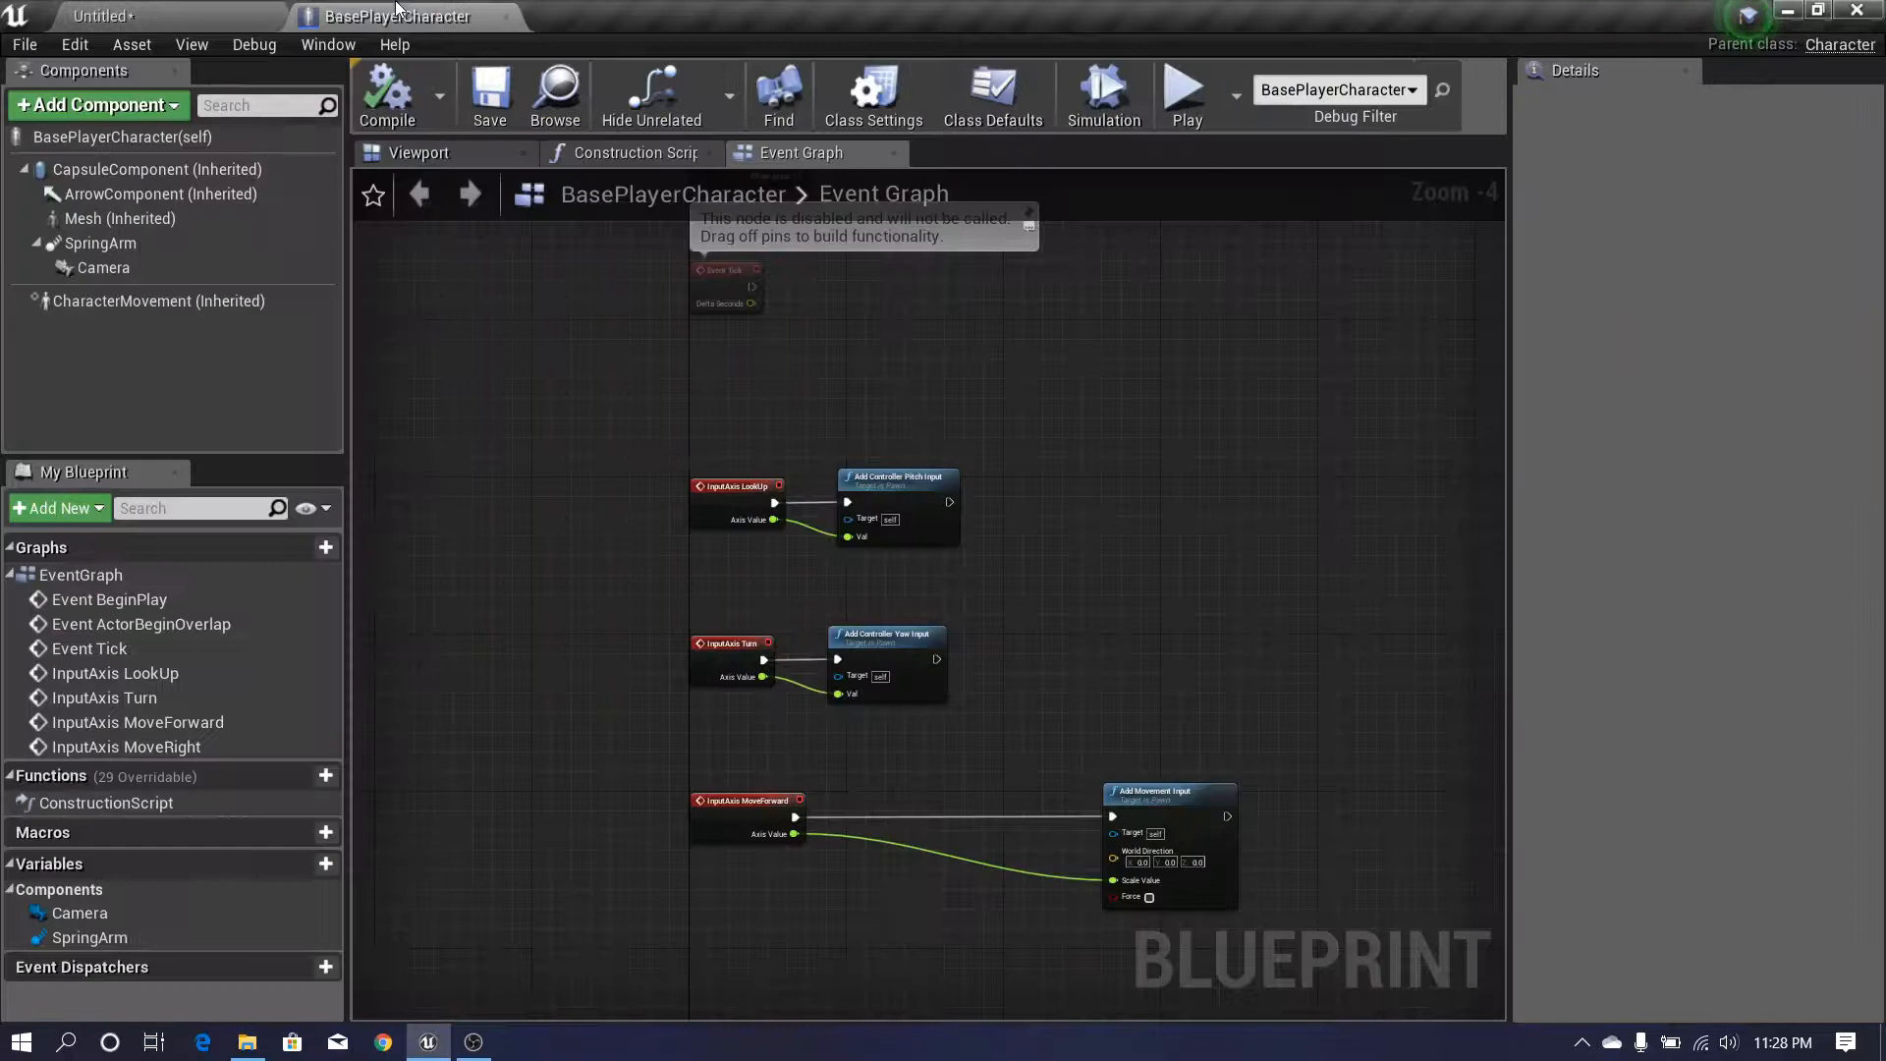
pyautogui.moveTo(621, 631); pyautogui.dragTo(668, 568, button='right')
pyautogui.scroll(3, 772, 473)
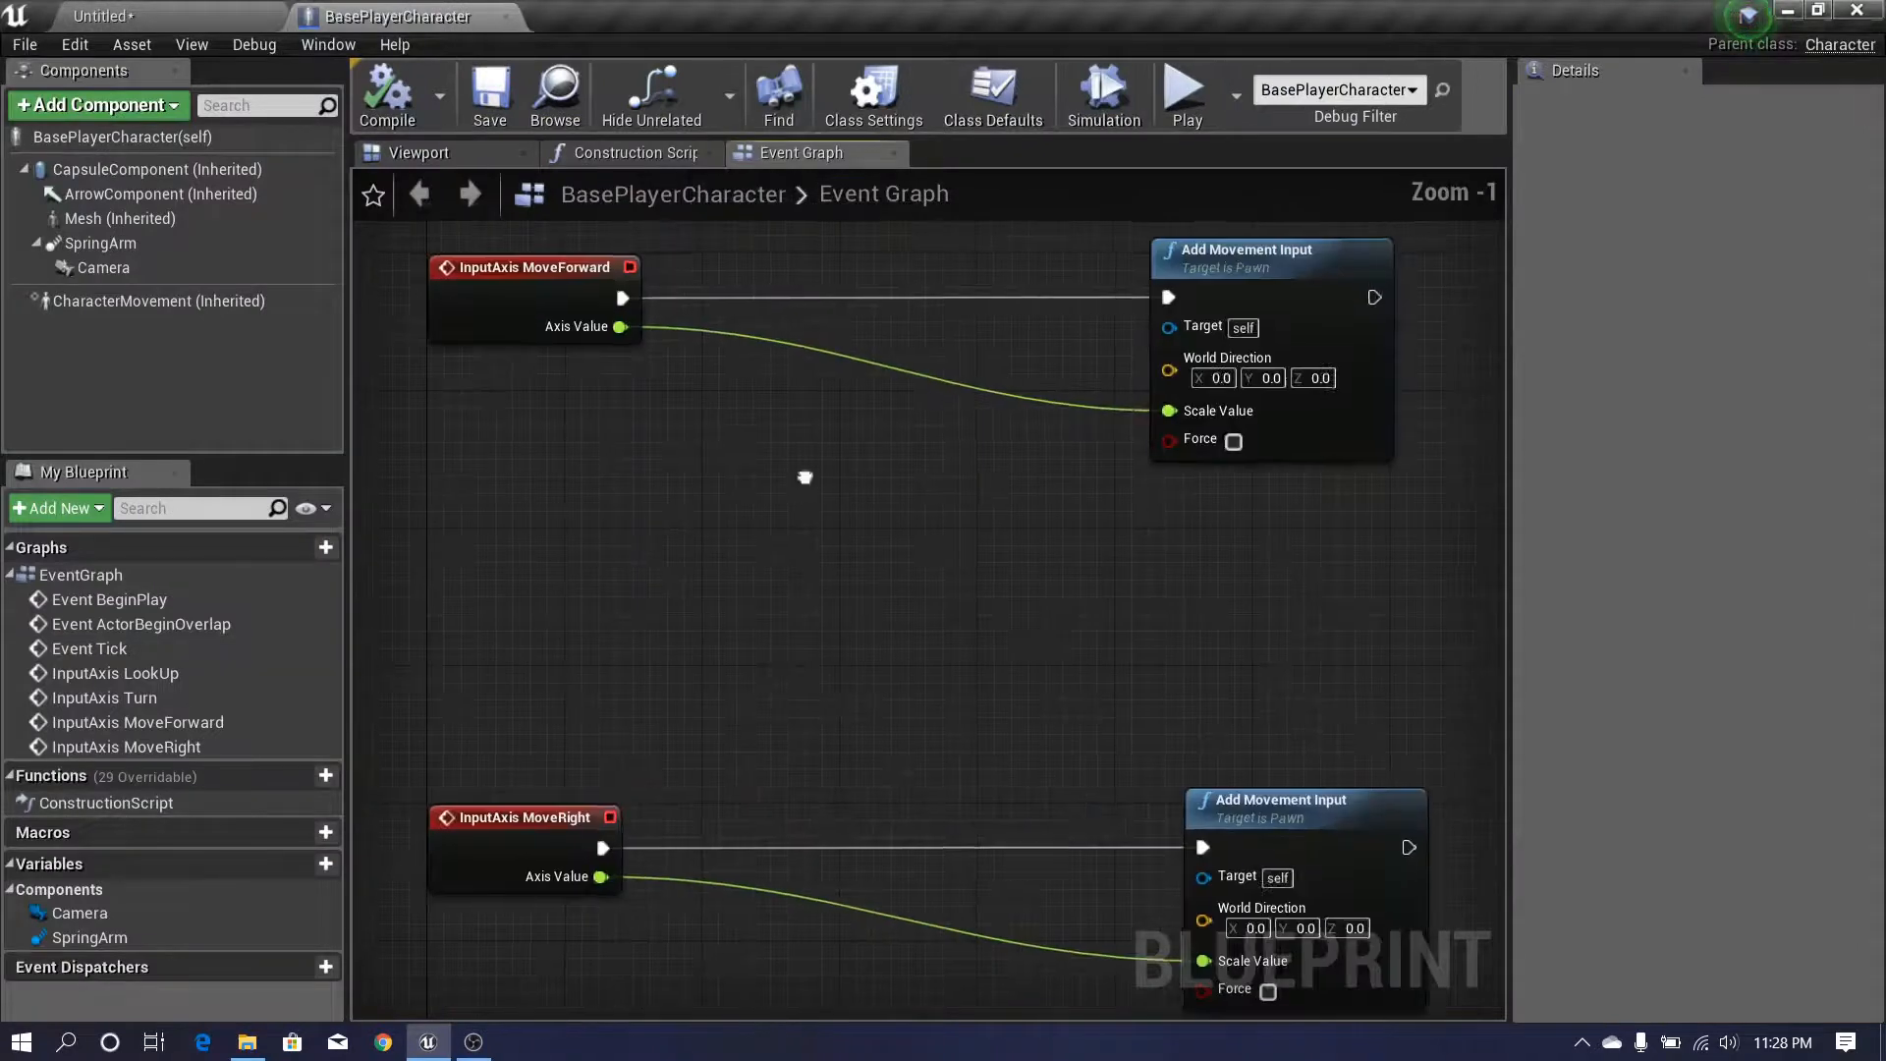
pyautogui.moveTo(804, 472); pyautogui.dragTo(699, 343, button='right')
pyautogui.moveTo(894, 381); pyautogui.dragTo(874, 342, button='right')
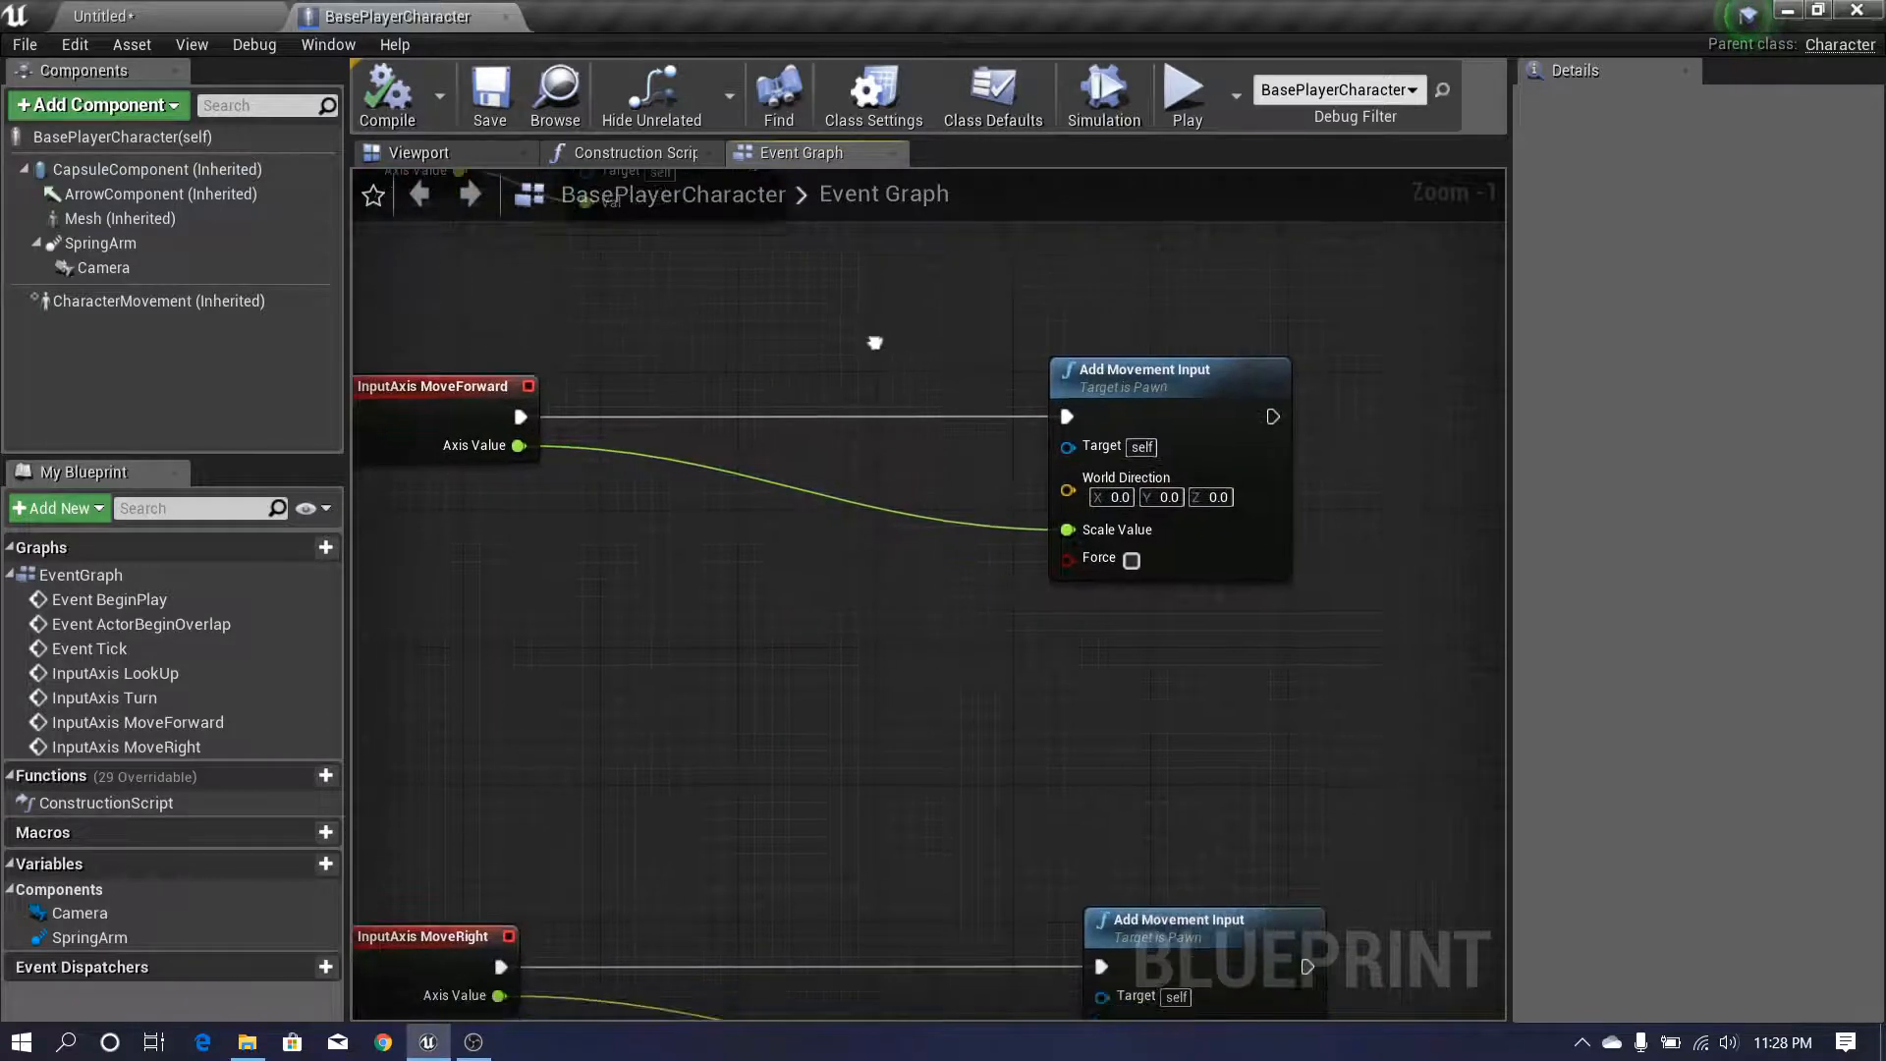
pyautogui.moveTo(739, 542); pyautogui.dragTo(762, 491, button='right')
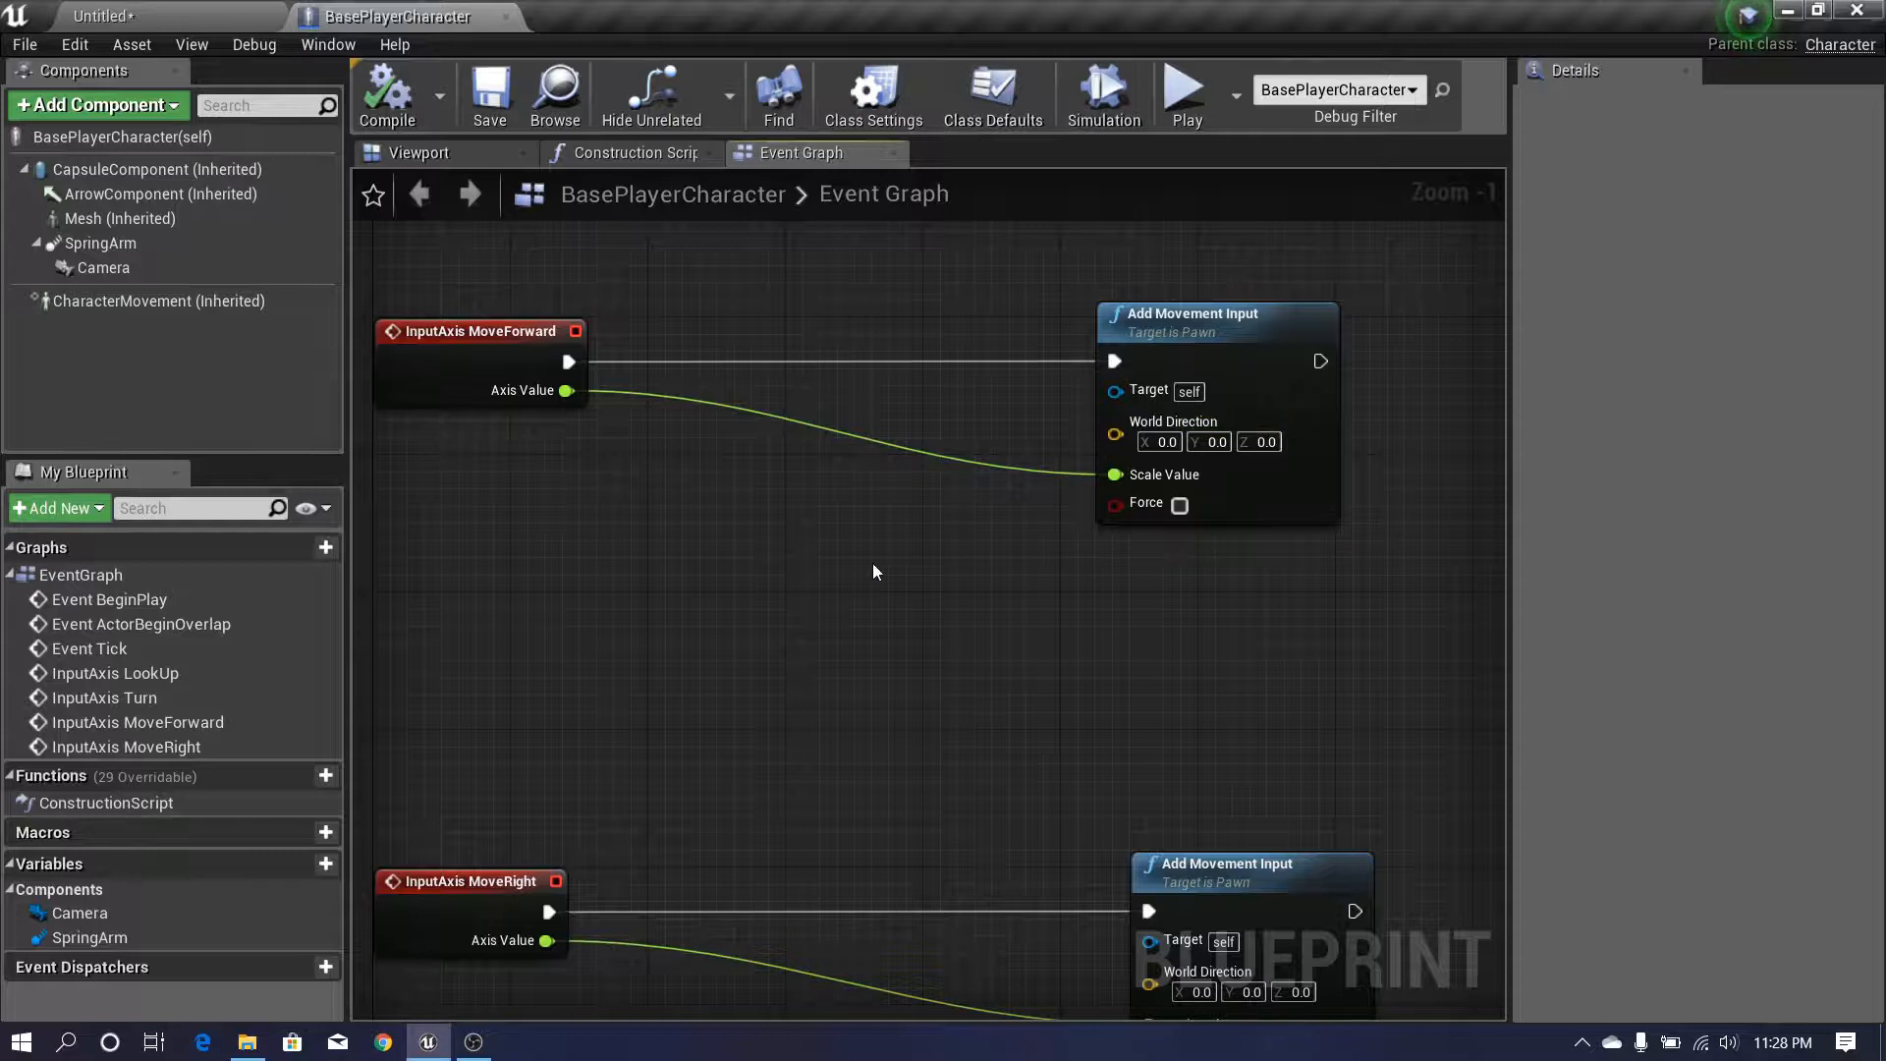
pyautogui.moveTo(868, 557); pyautogui.dragTo(960, 554, button='right')
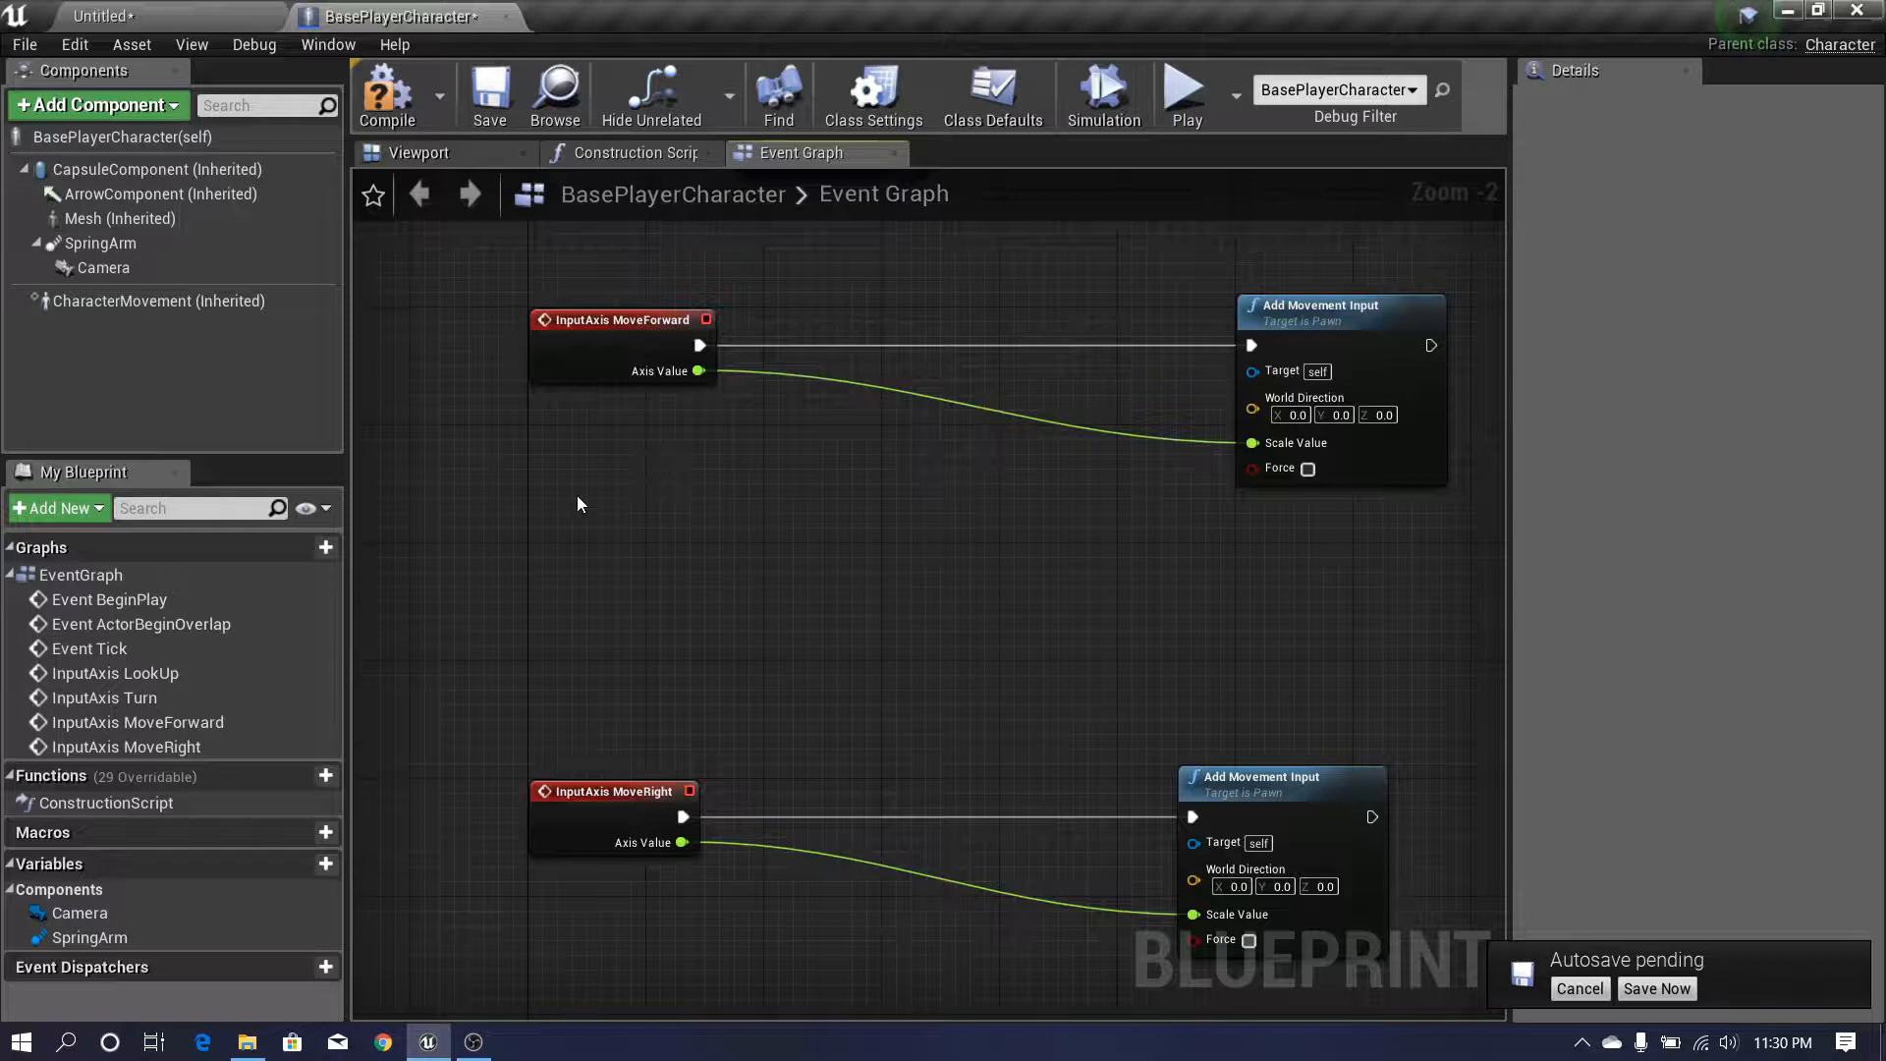
pyautogui.rightClick(577, 497)
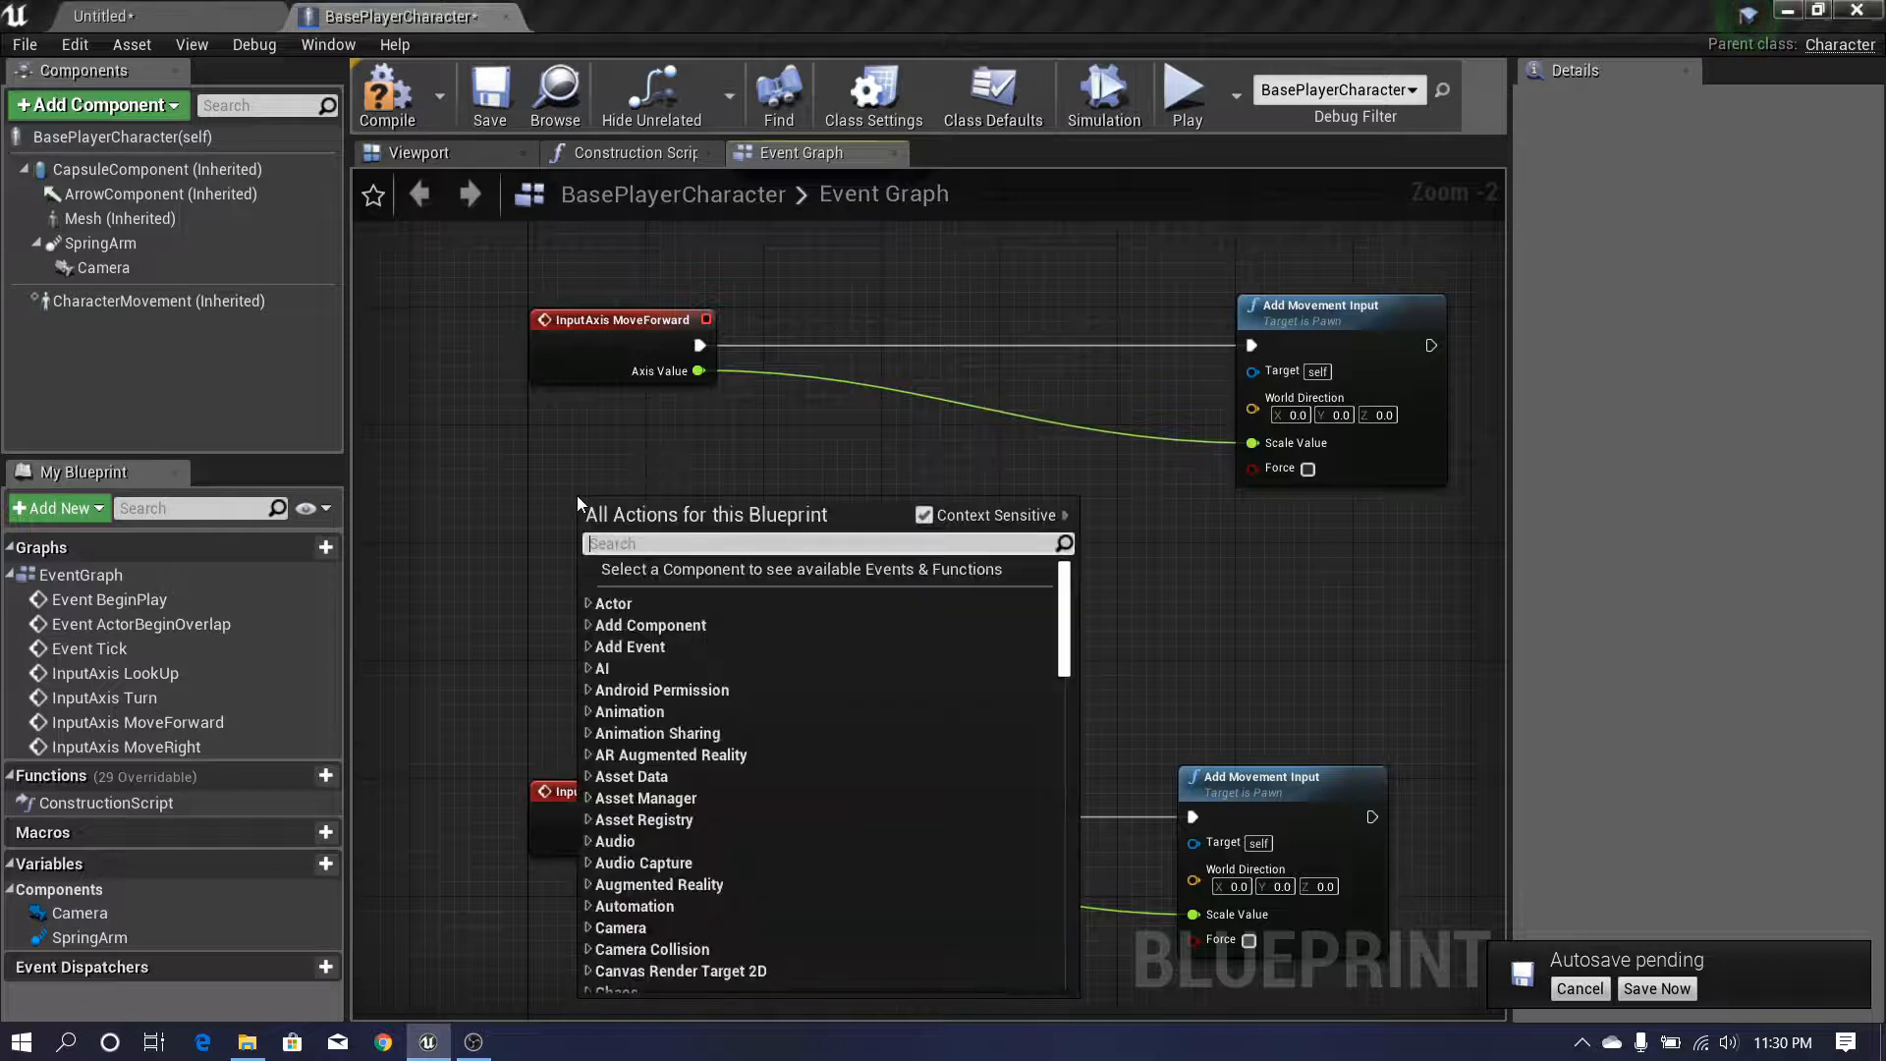
pyautogui.write('get control ro')
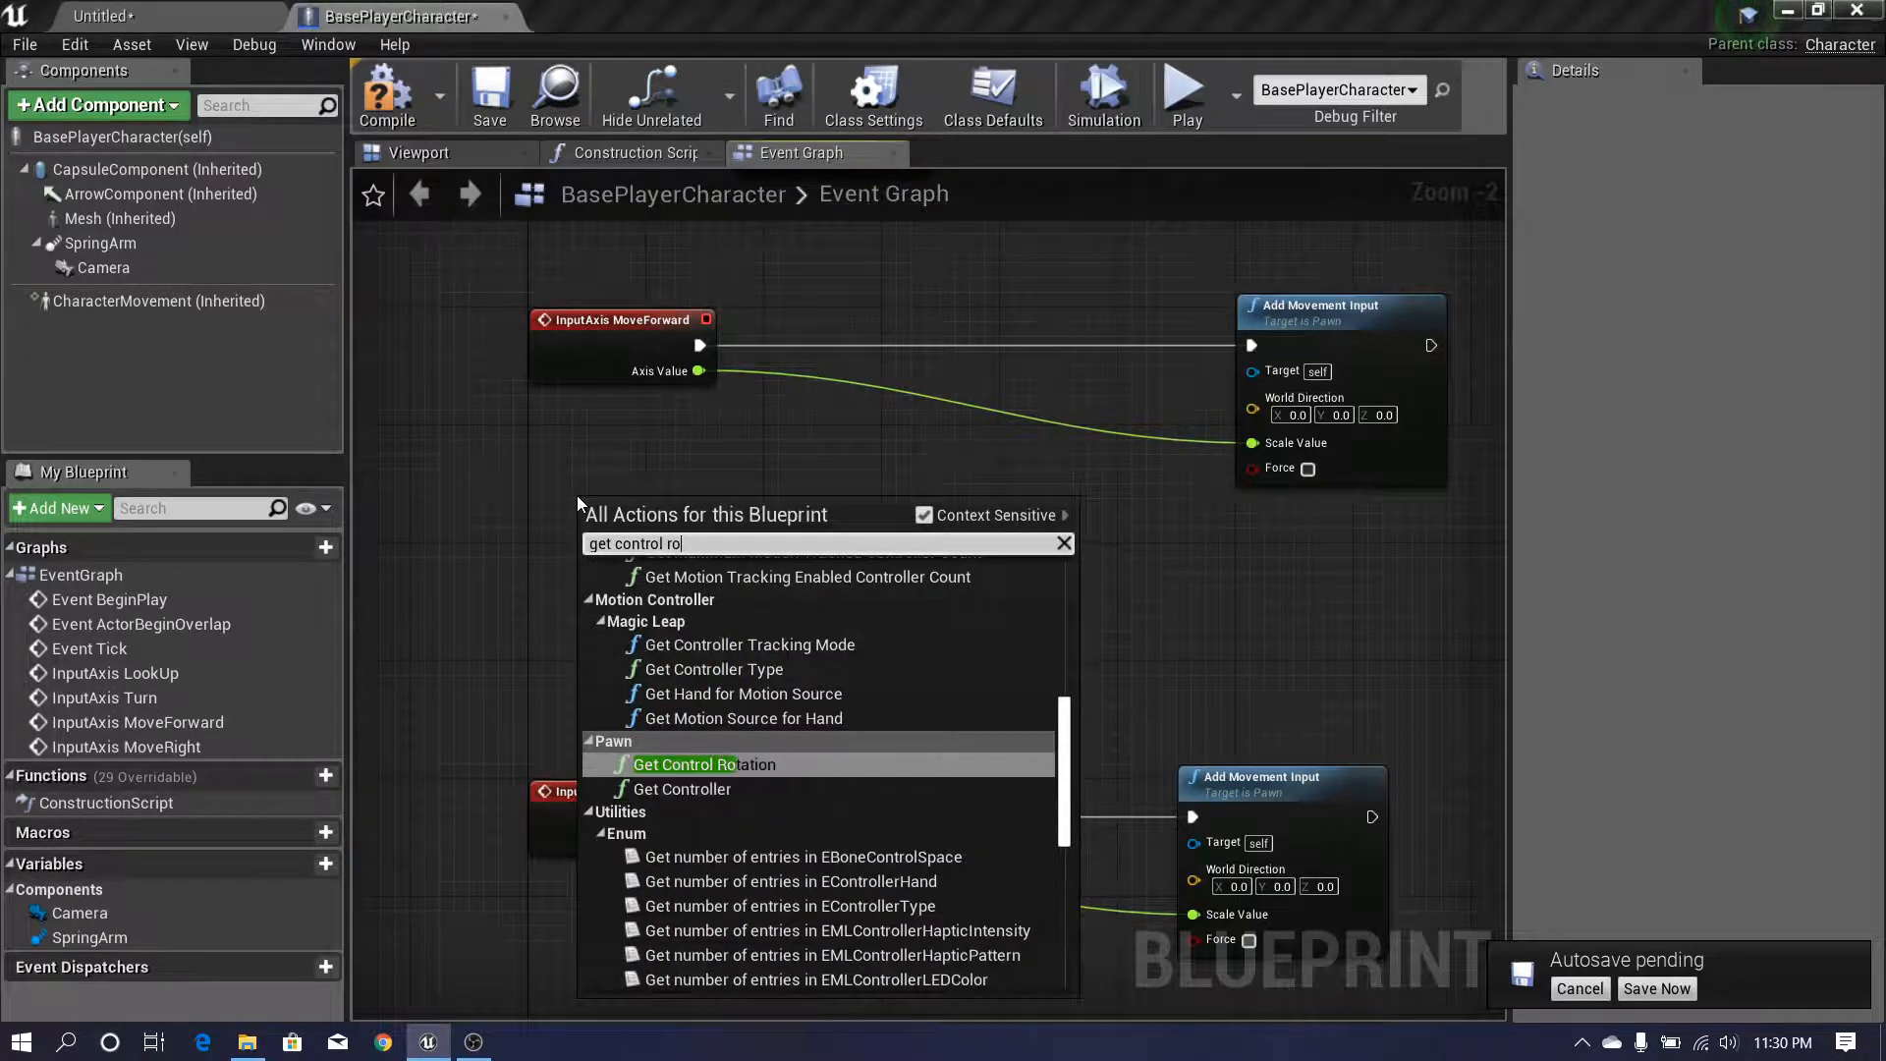
pyautogui.press('Return')
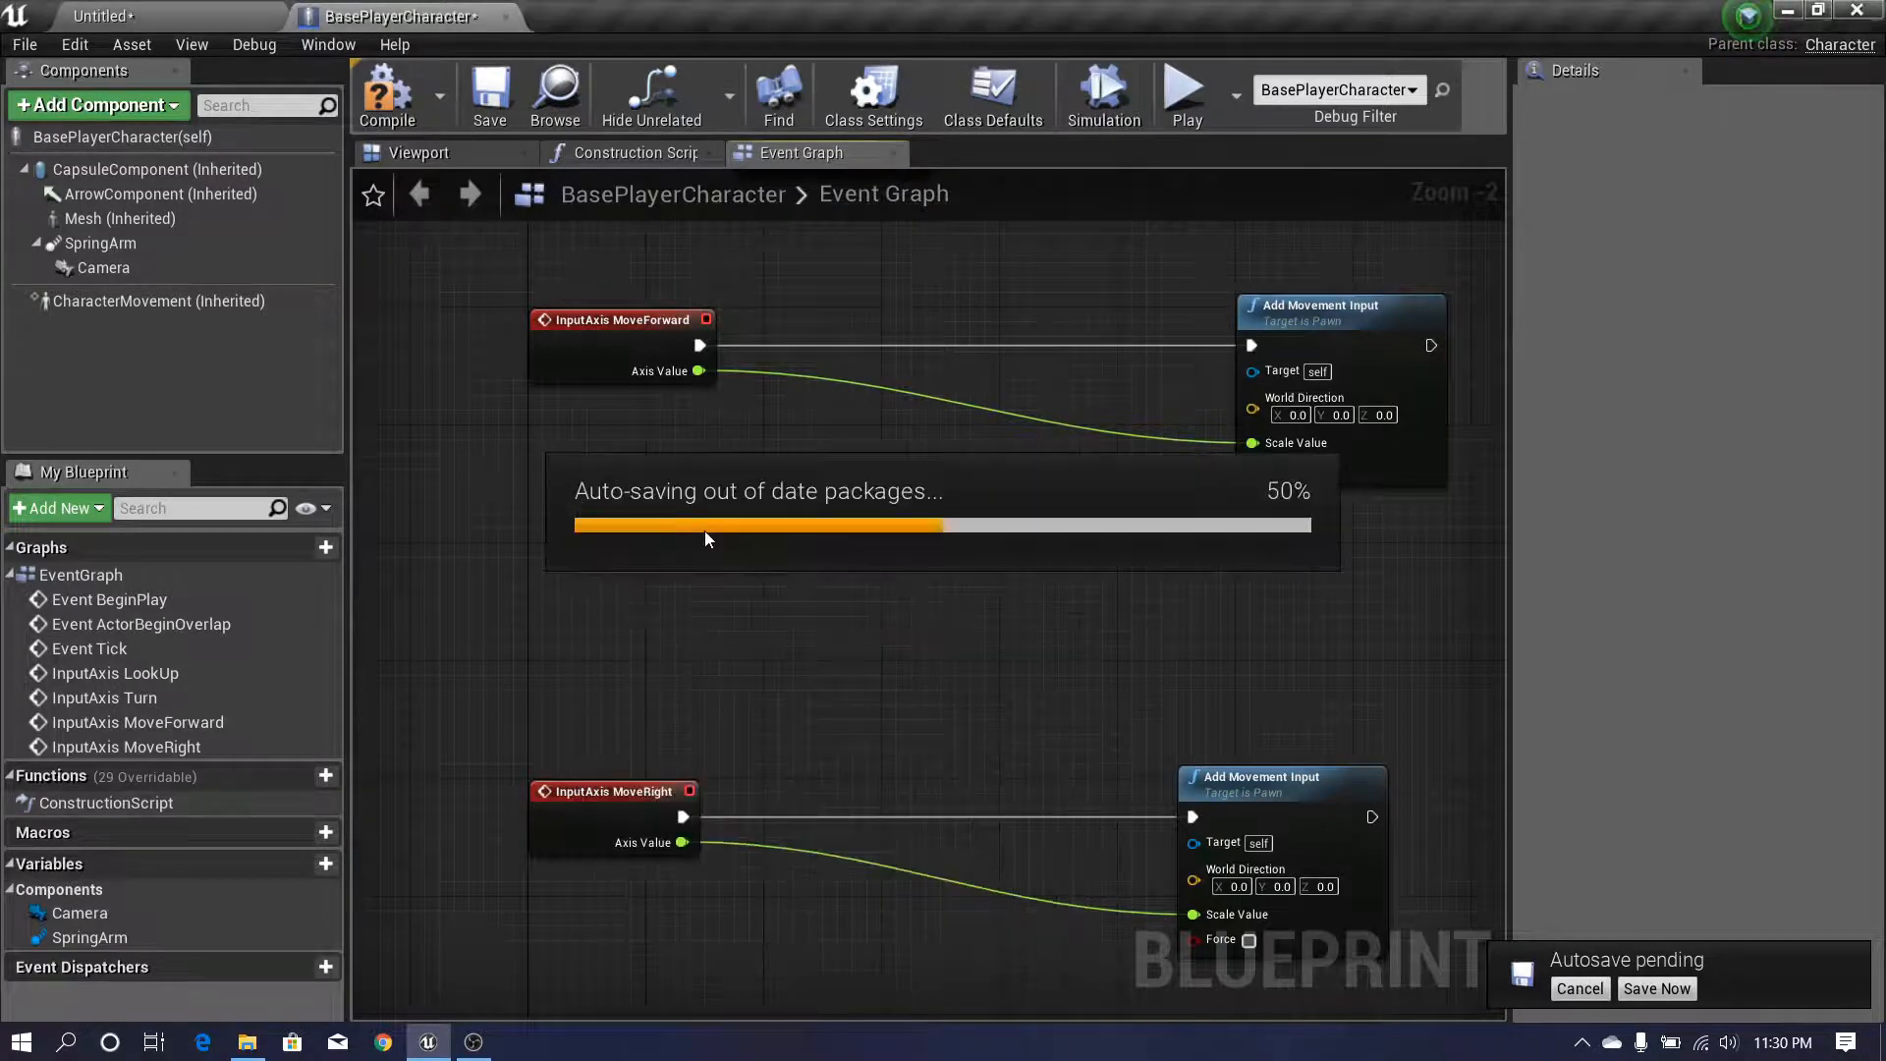
# - Add a Break Rotator node from Get Control Rotation's Return Value and line it up beside that node
pyautogui.moveTo(605, 522); pyautogui.dragTo(508, 459, button='right')
pyautogui.scroll(2, 615, 487)
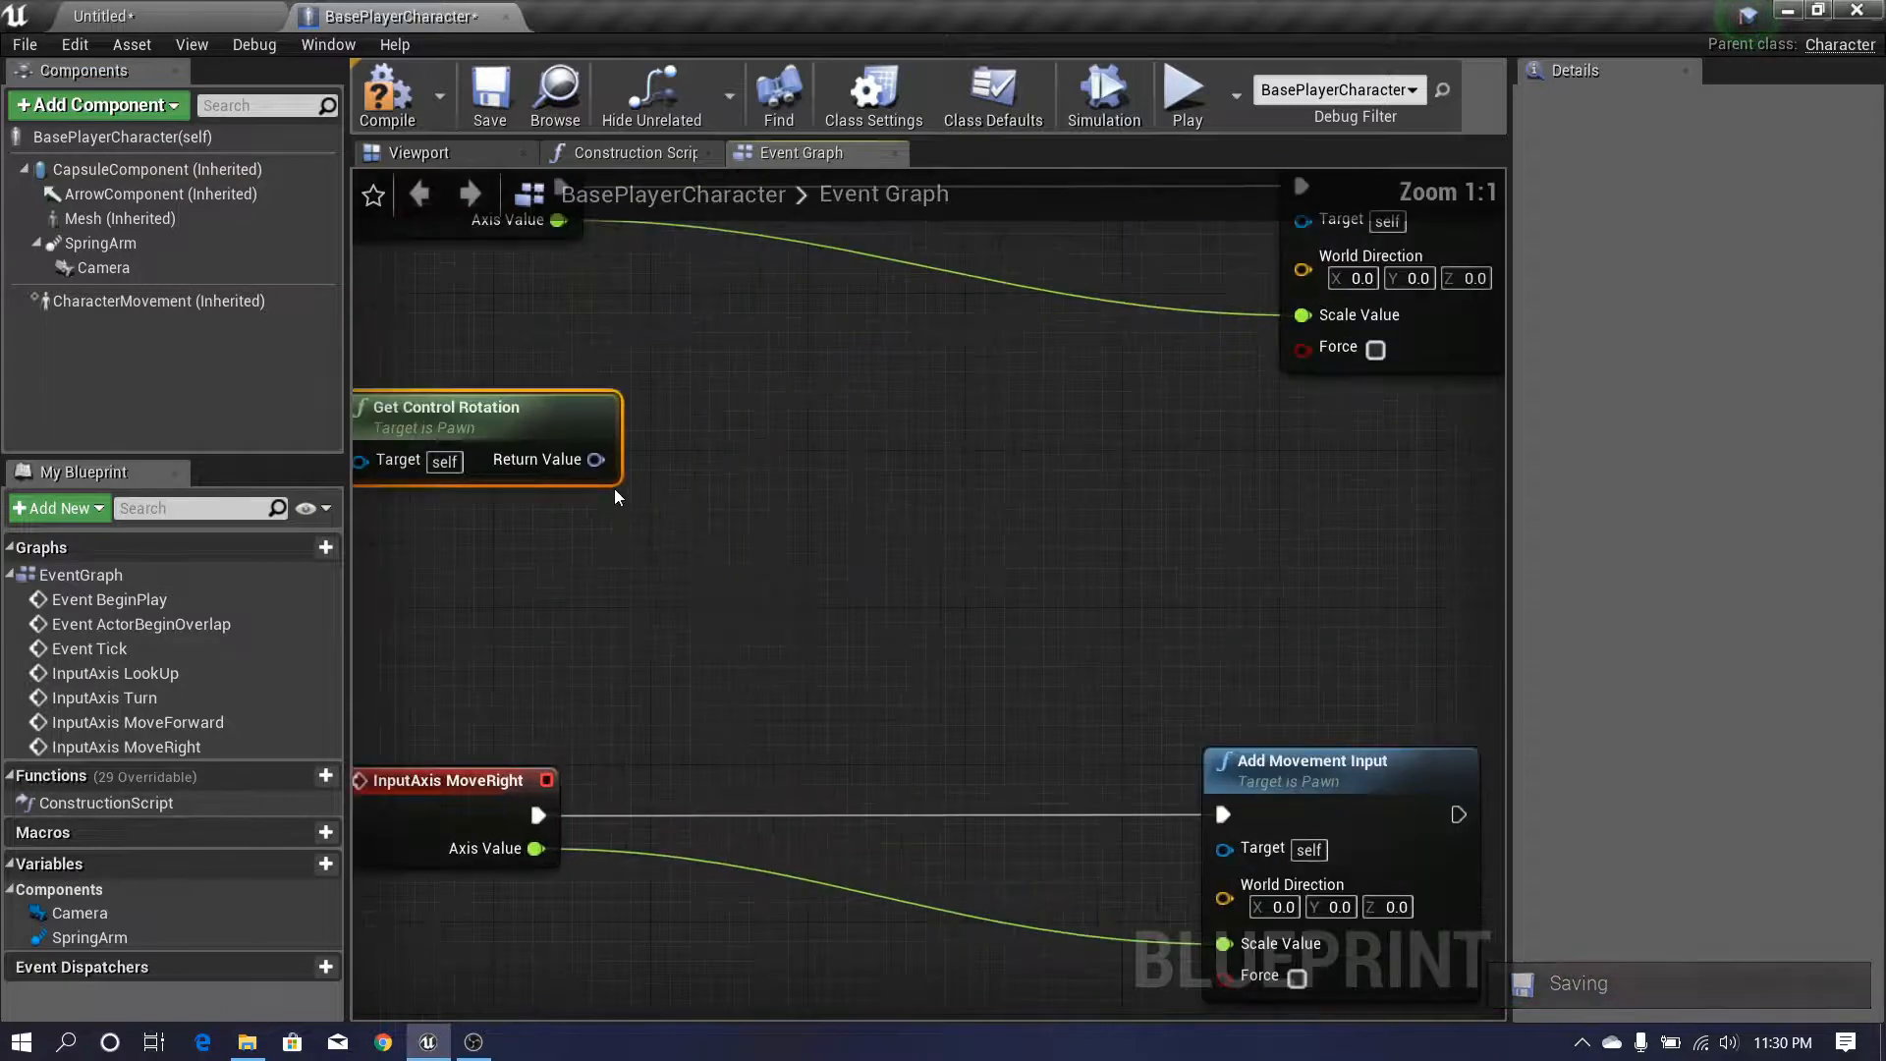
pyautogui.moveTo(596, 459); pyautogui.dragTo(684, 515)
pyautogui.write('break')
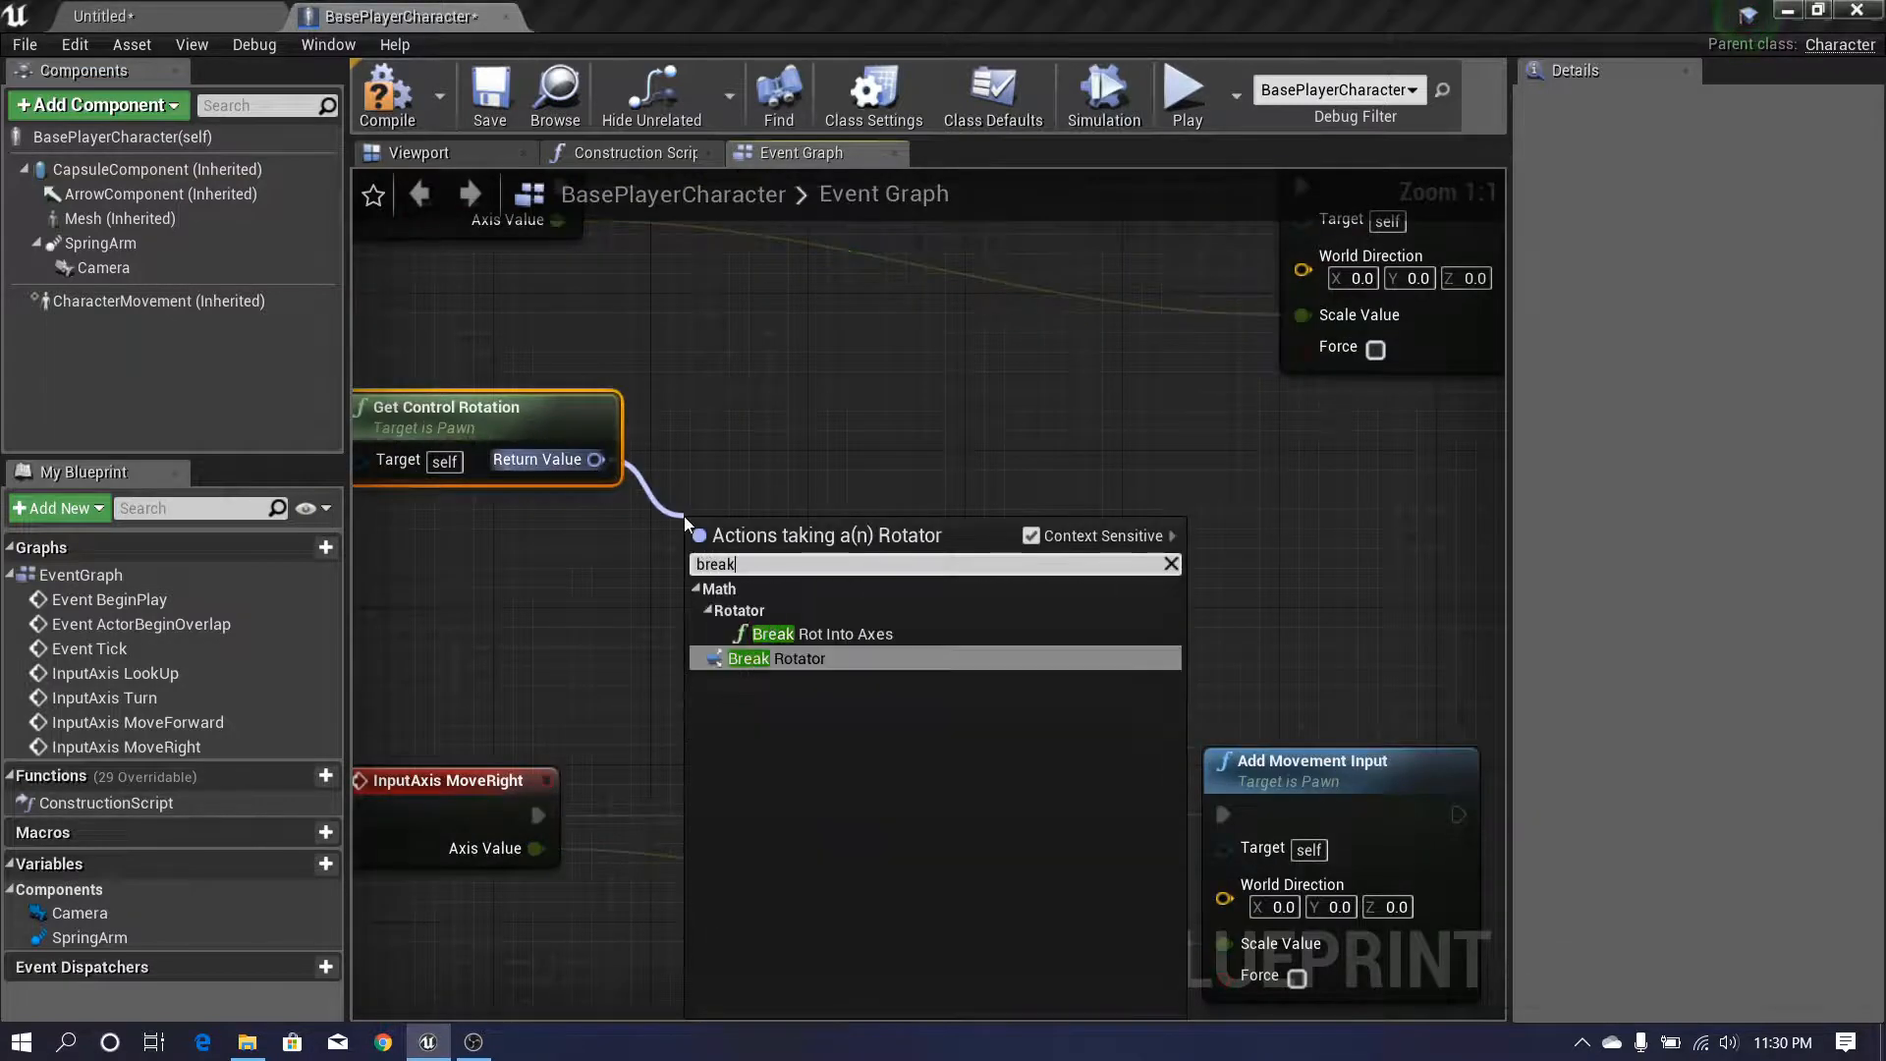
pyautogui.press('Return')
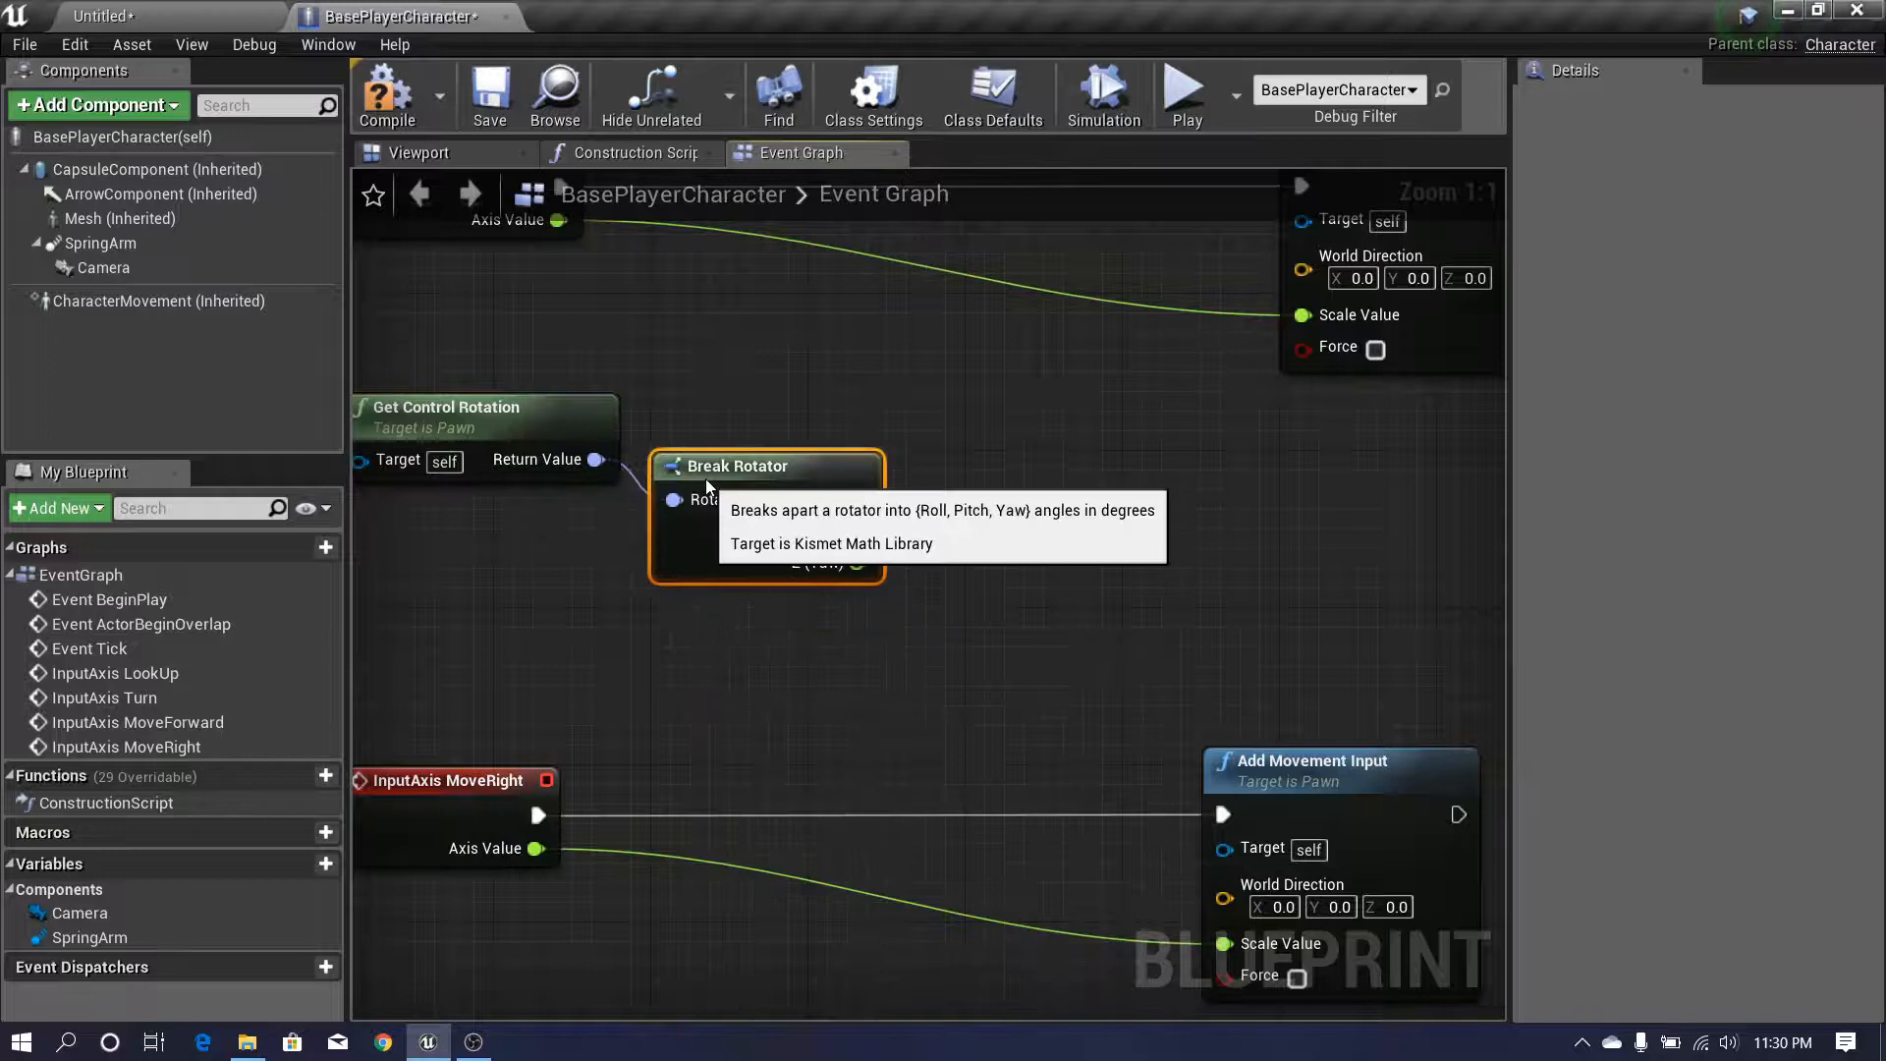
pyautogui.moveTo(739, 536); pyautogui.dragTo(700, 457)
# - Add a Make Rotator node beside Break Rotator and connect Break Rotator's Z (Yaw) to its Z (Yaw) input
pyautogui.moveTo(750, 387); pyautogui.dragTo(577, 443, button='right')
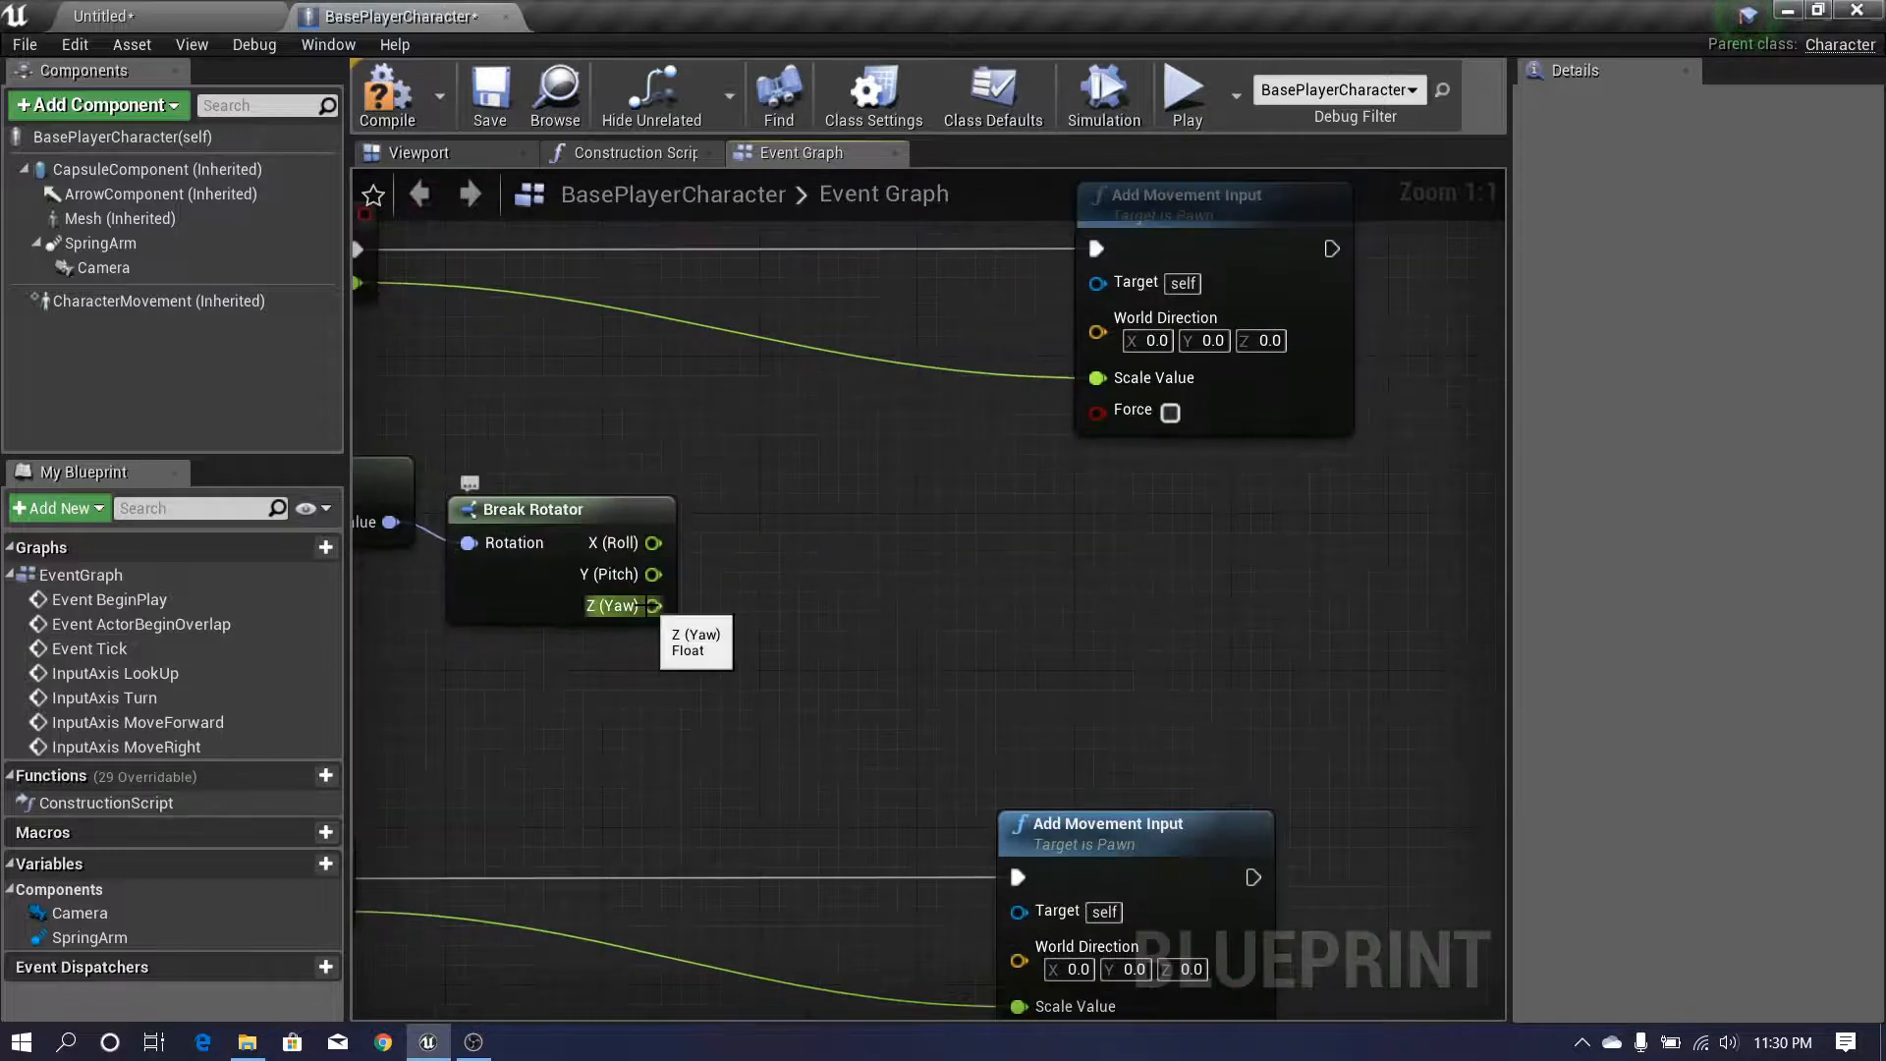
pyautogui.rightClick(768, 550)
pyautogui.write('make rota')
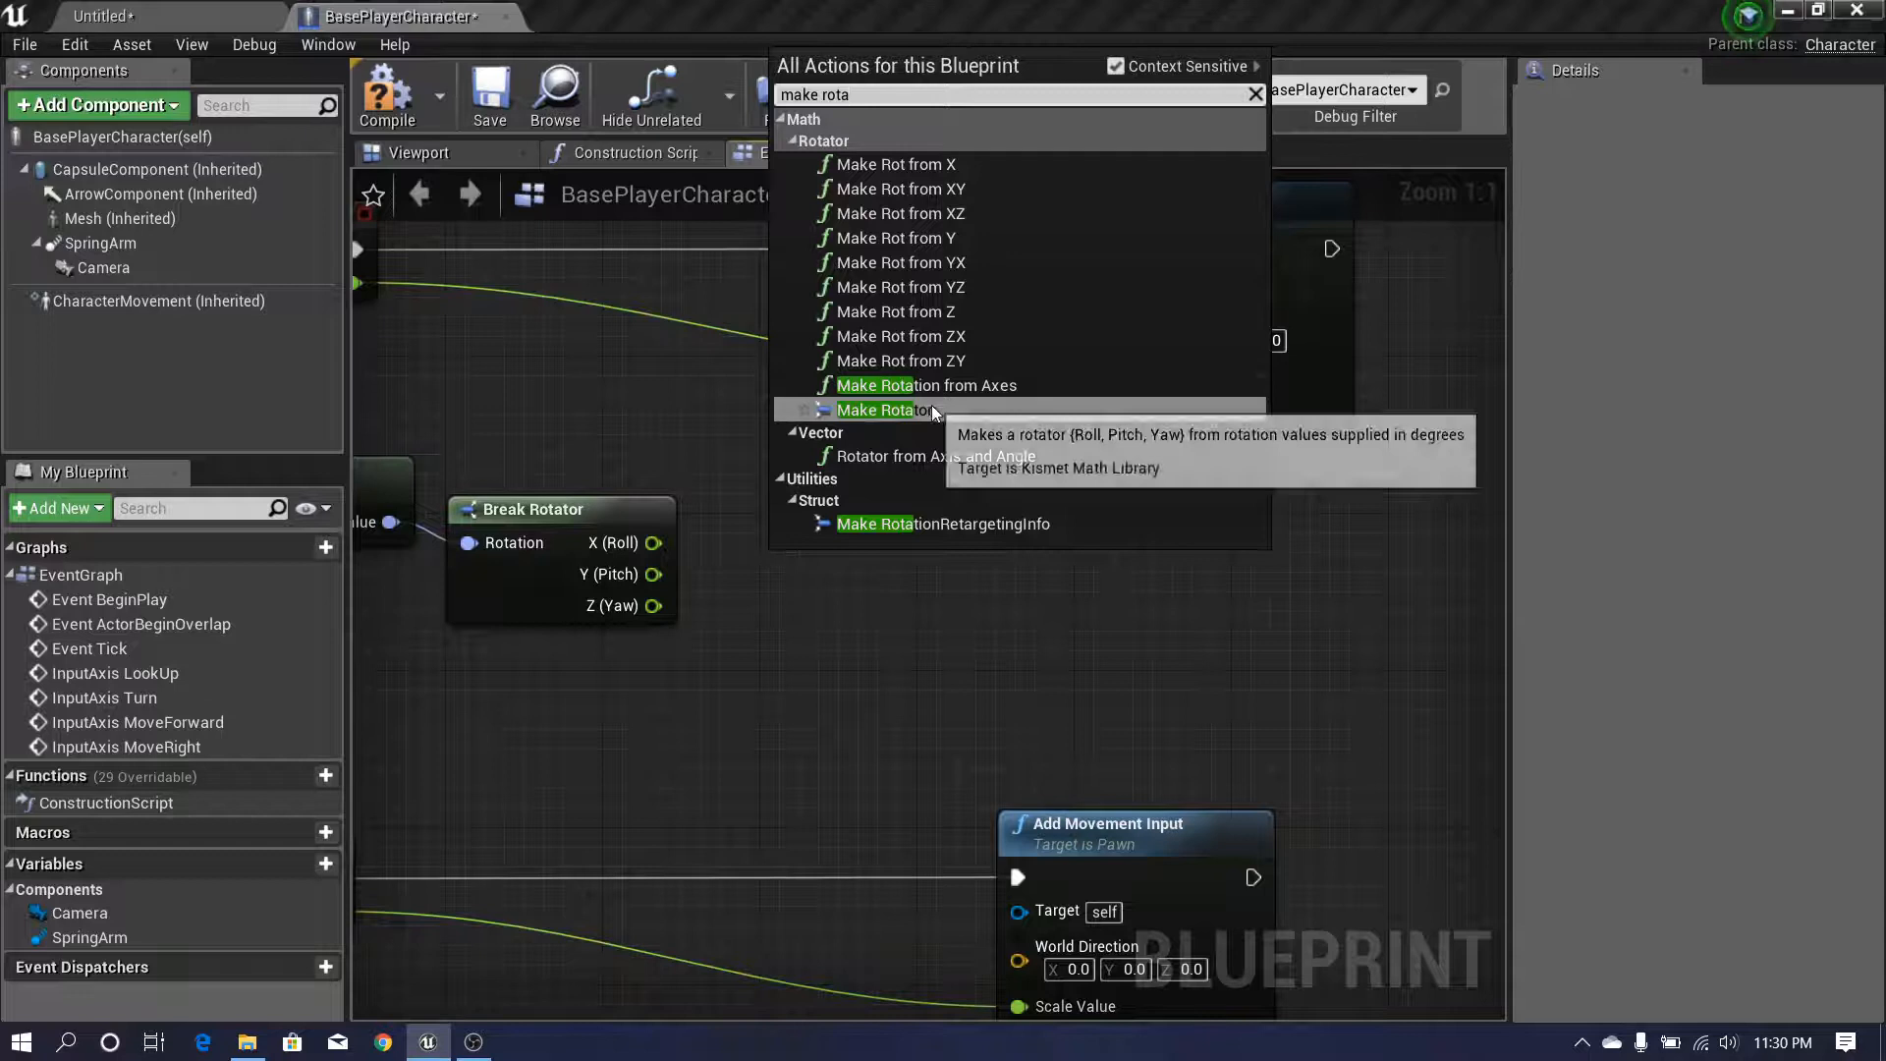
pyautogui.click(884, 409)
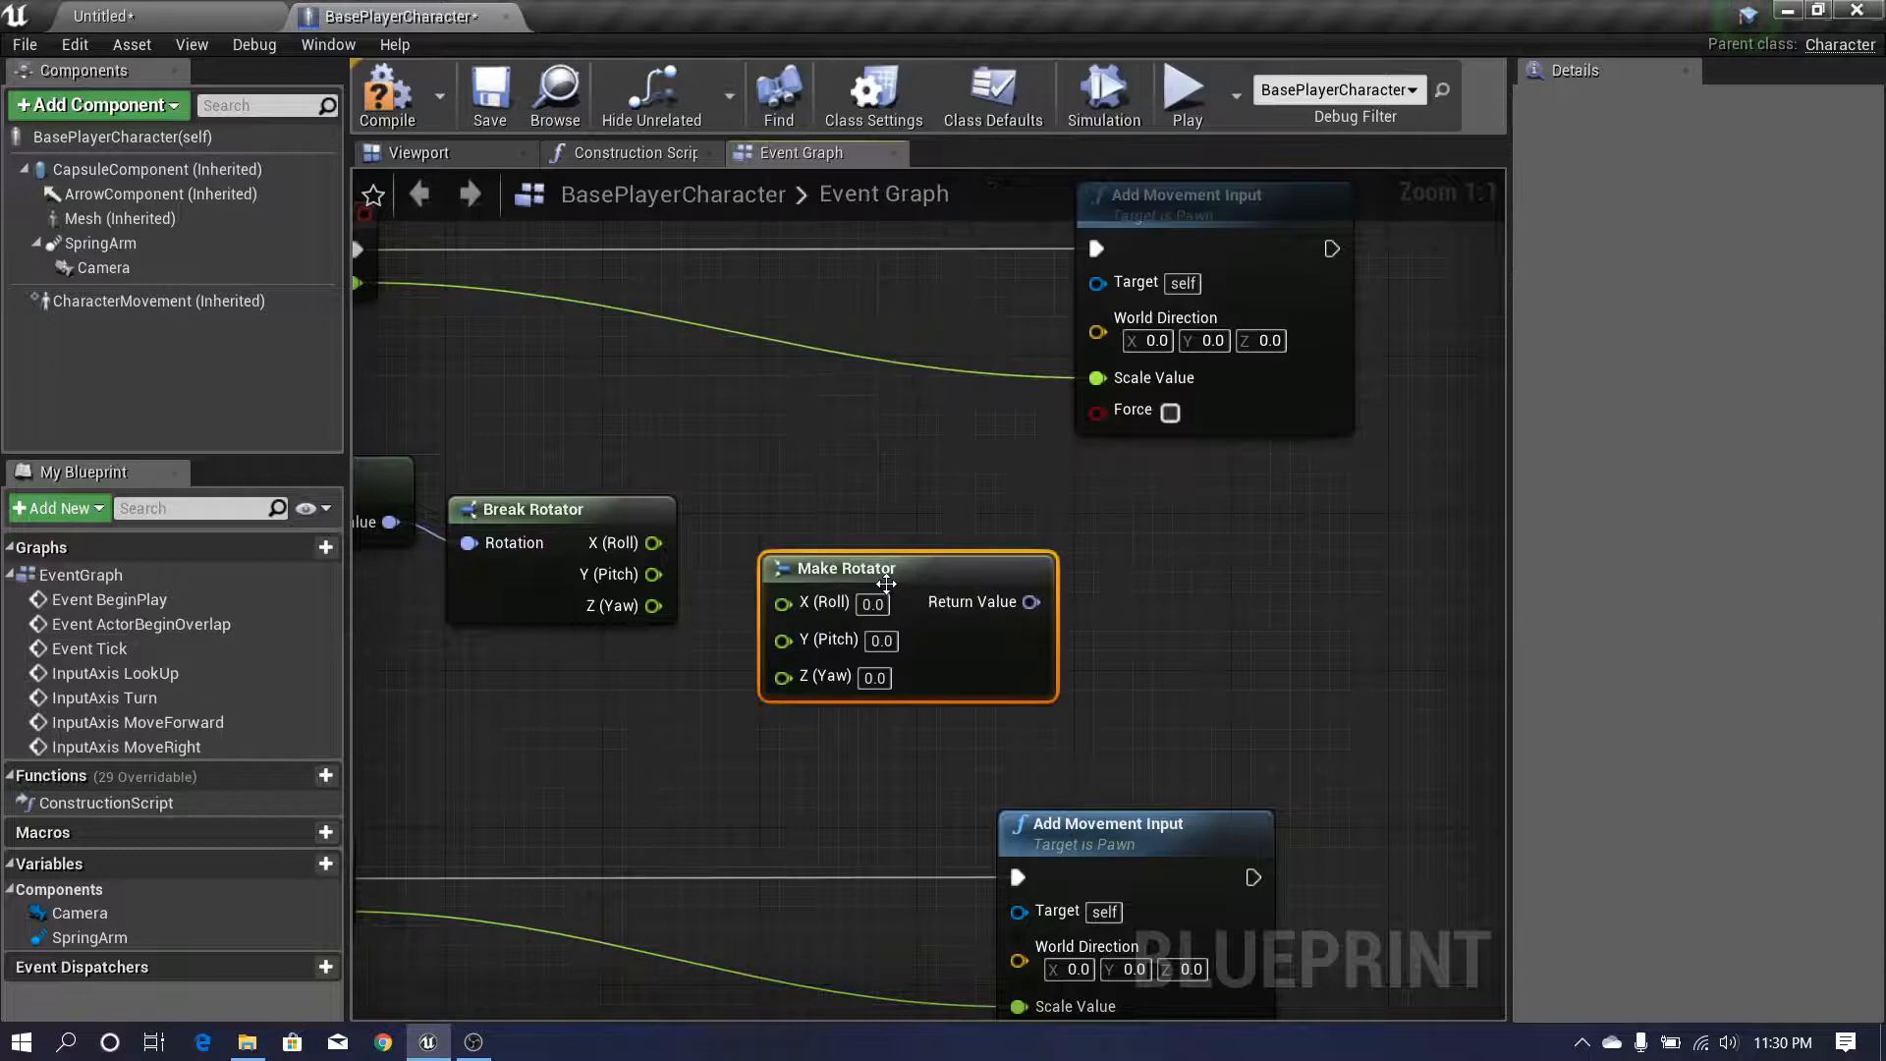
pyautogui.moveTo(886, 584); pyautogui.dragTo(873, 528)
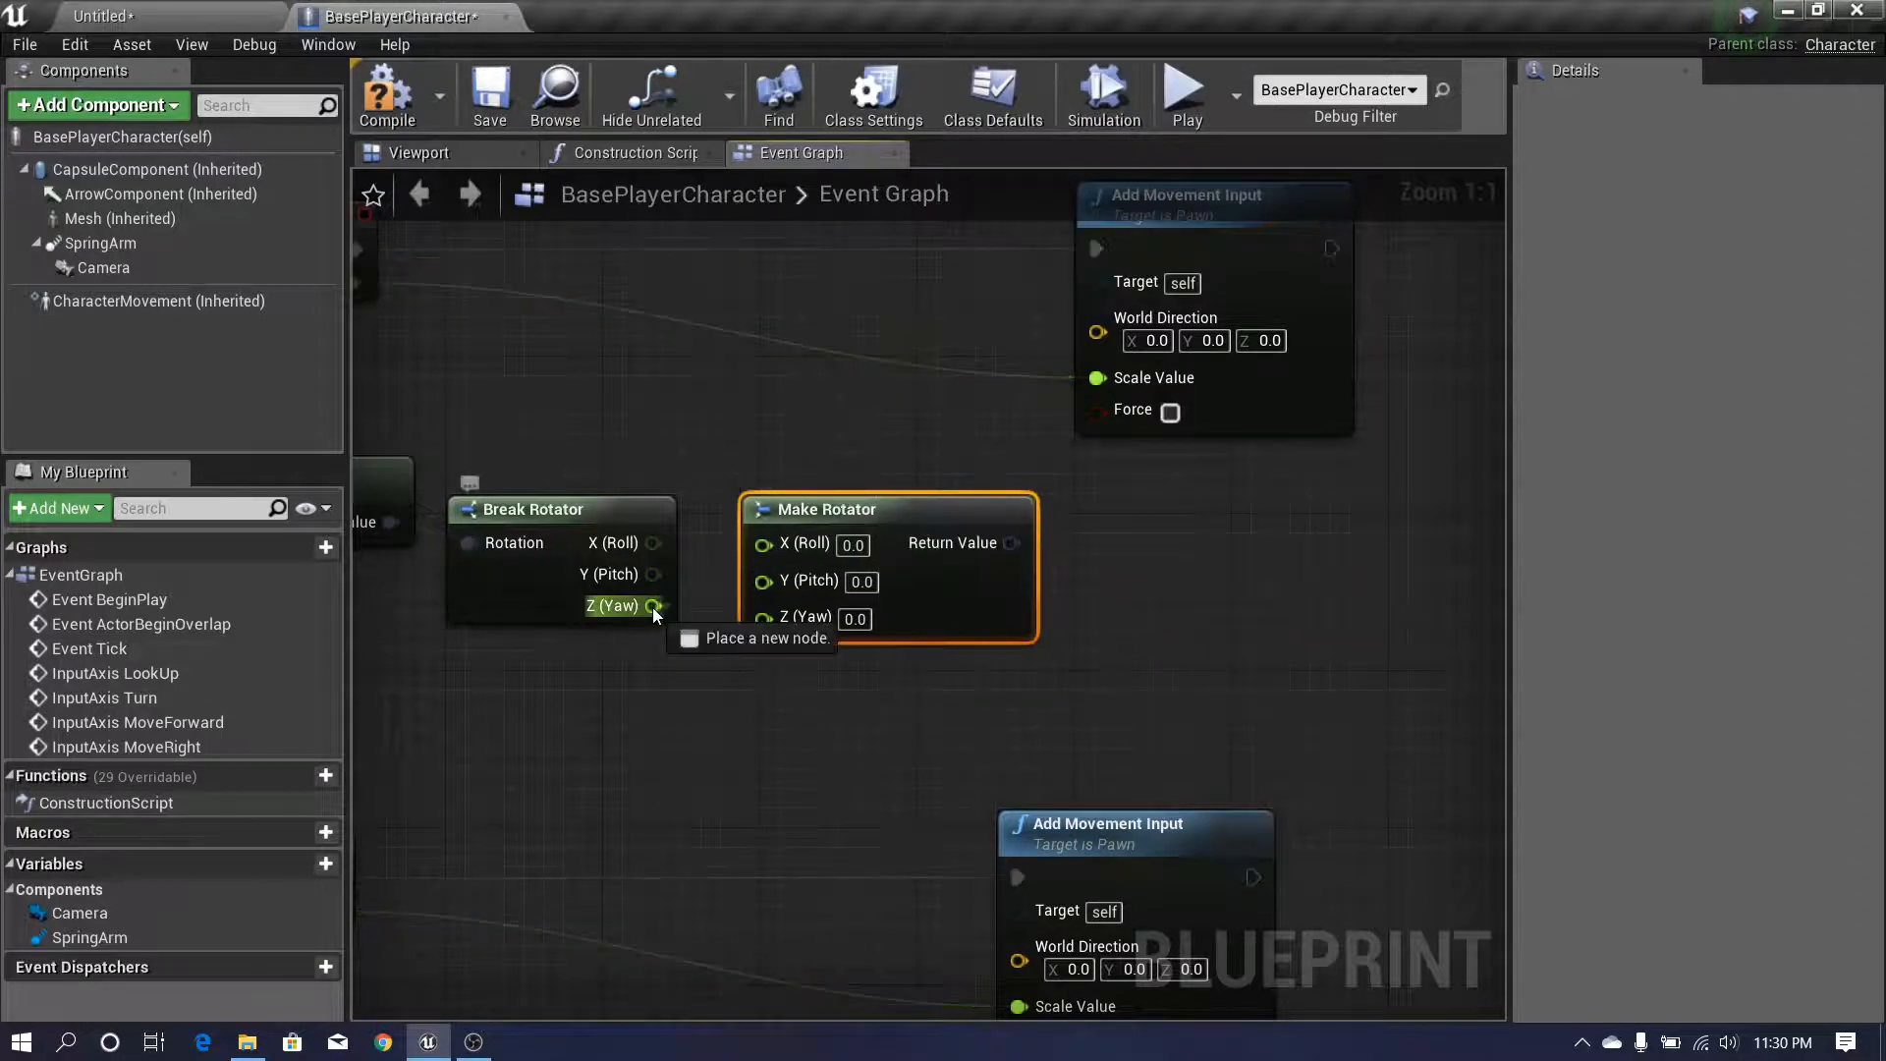
pyautogui.moveTo(737, 435); pyautogui.dragTo(572, 455, button='right')
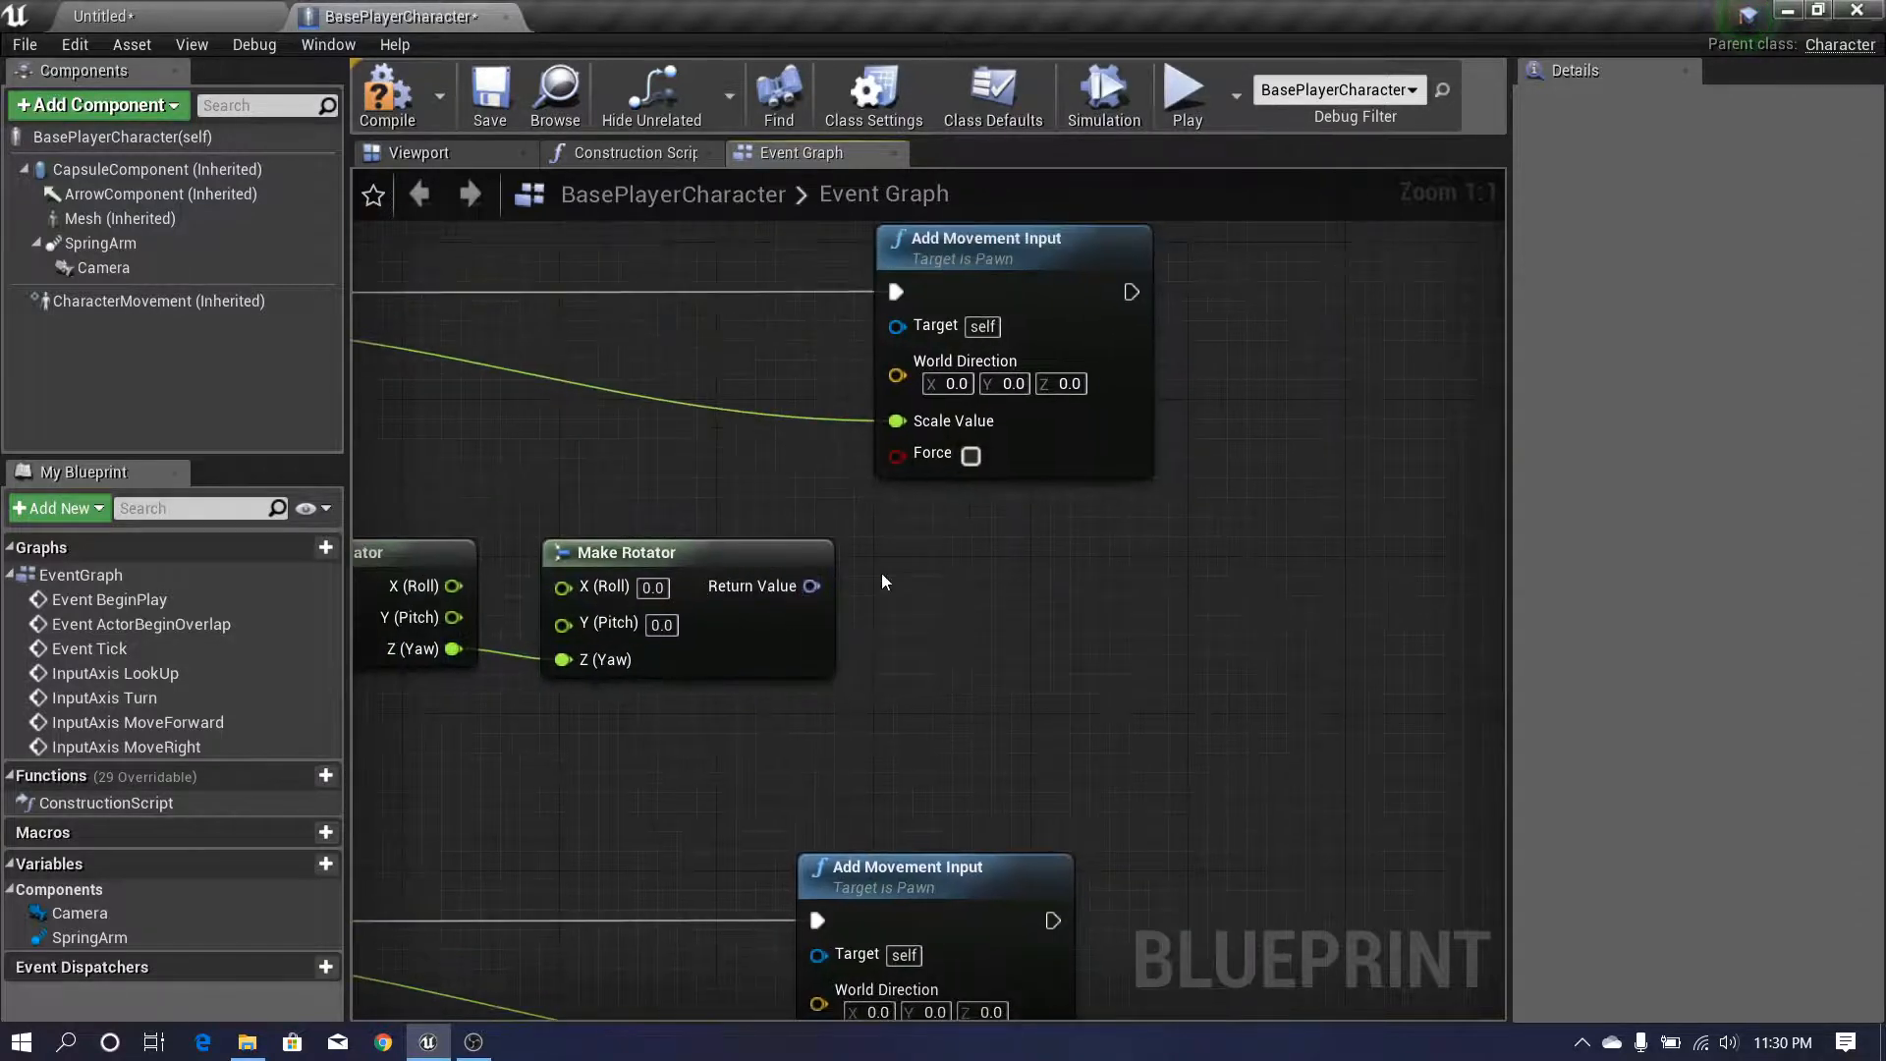
# - Move both Add Movement Input nodes further away from Make Rotator to free space for more nodes
pyautogui.scroll(-3, 884, 582)
pyautogui.moveTo(823, 894); pyautogui.dragTo(823, 896)
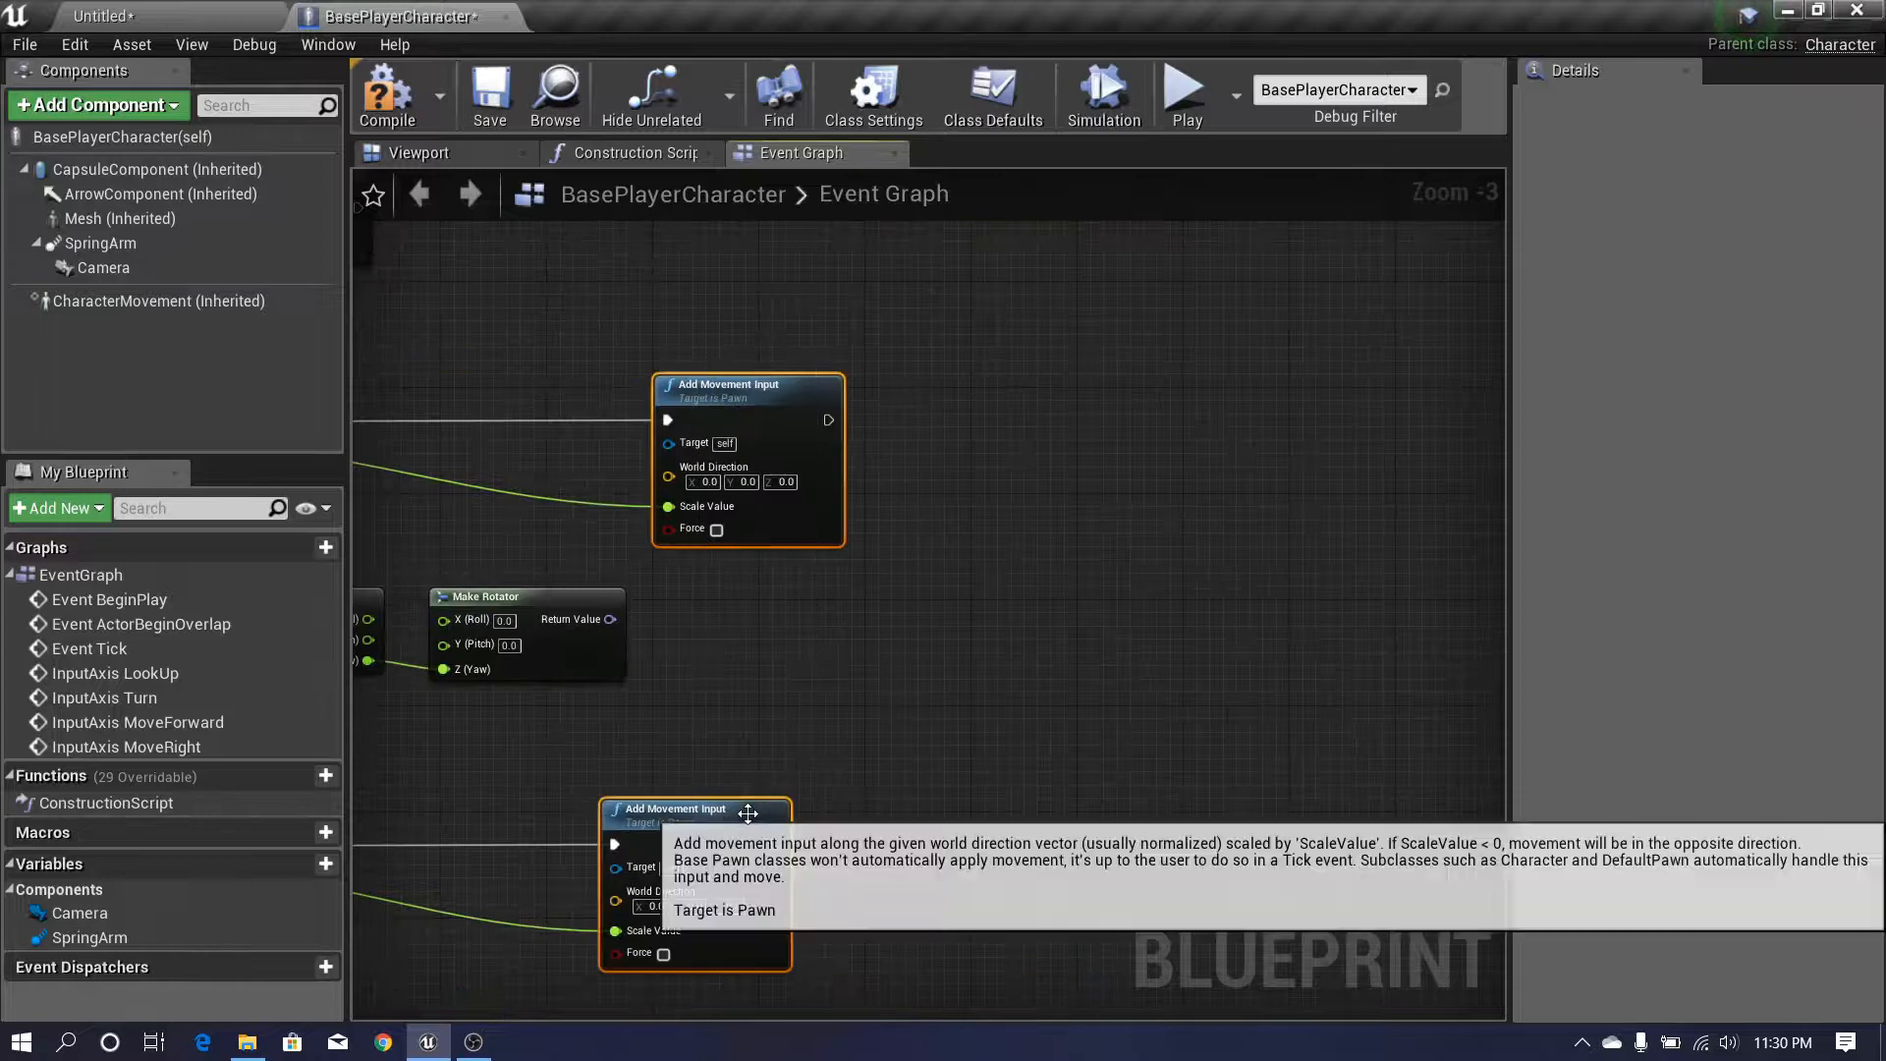
pyautogui.moveTo(749, 811); pyautogui.dragTo(961, 813)
pyautogui.scroll(2, 676, 670)
pyautogui.moveTo(678, 671); pyautogui.dragTo(856, 682, button='right')
pyautogui.click(994, 692)
# - Add a Get Forward Vector node from Make Rotator's Return Value and connect it to World Direction of MoveForward's Add Movement Input
pyautogui.moveTo(786, 652); pyautogui.dragTo(891, 626)
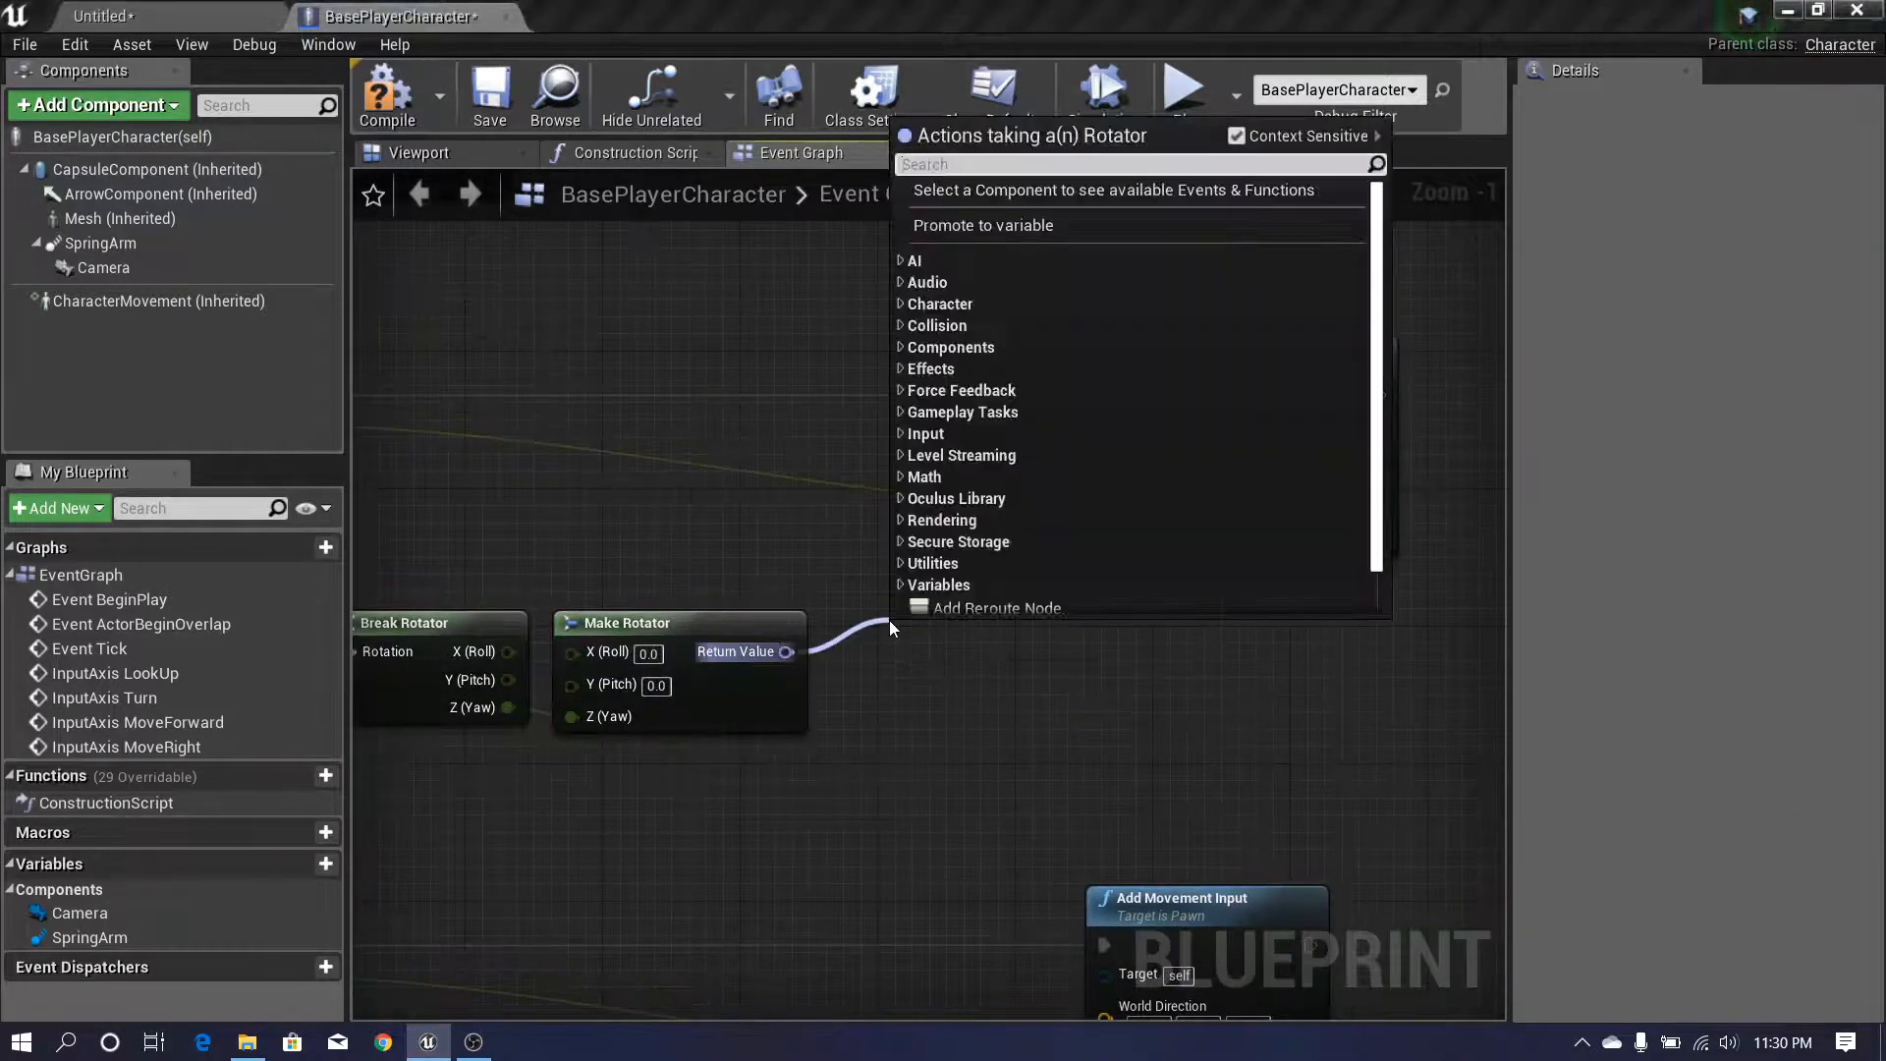
pyautogui.write('get for')
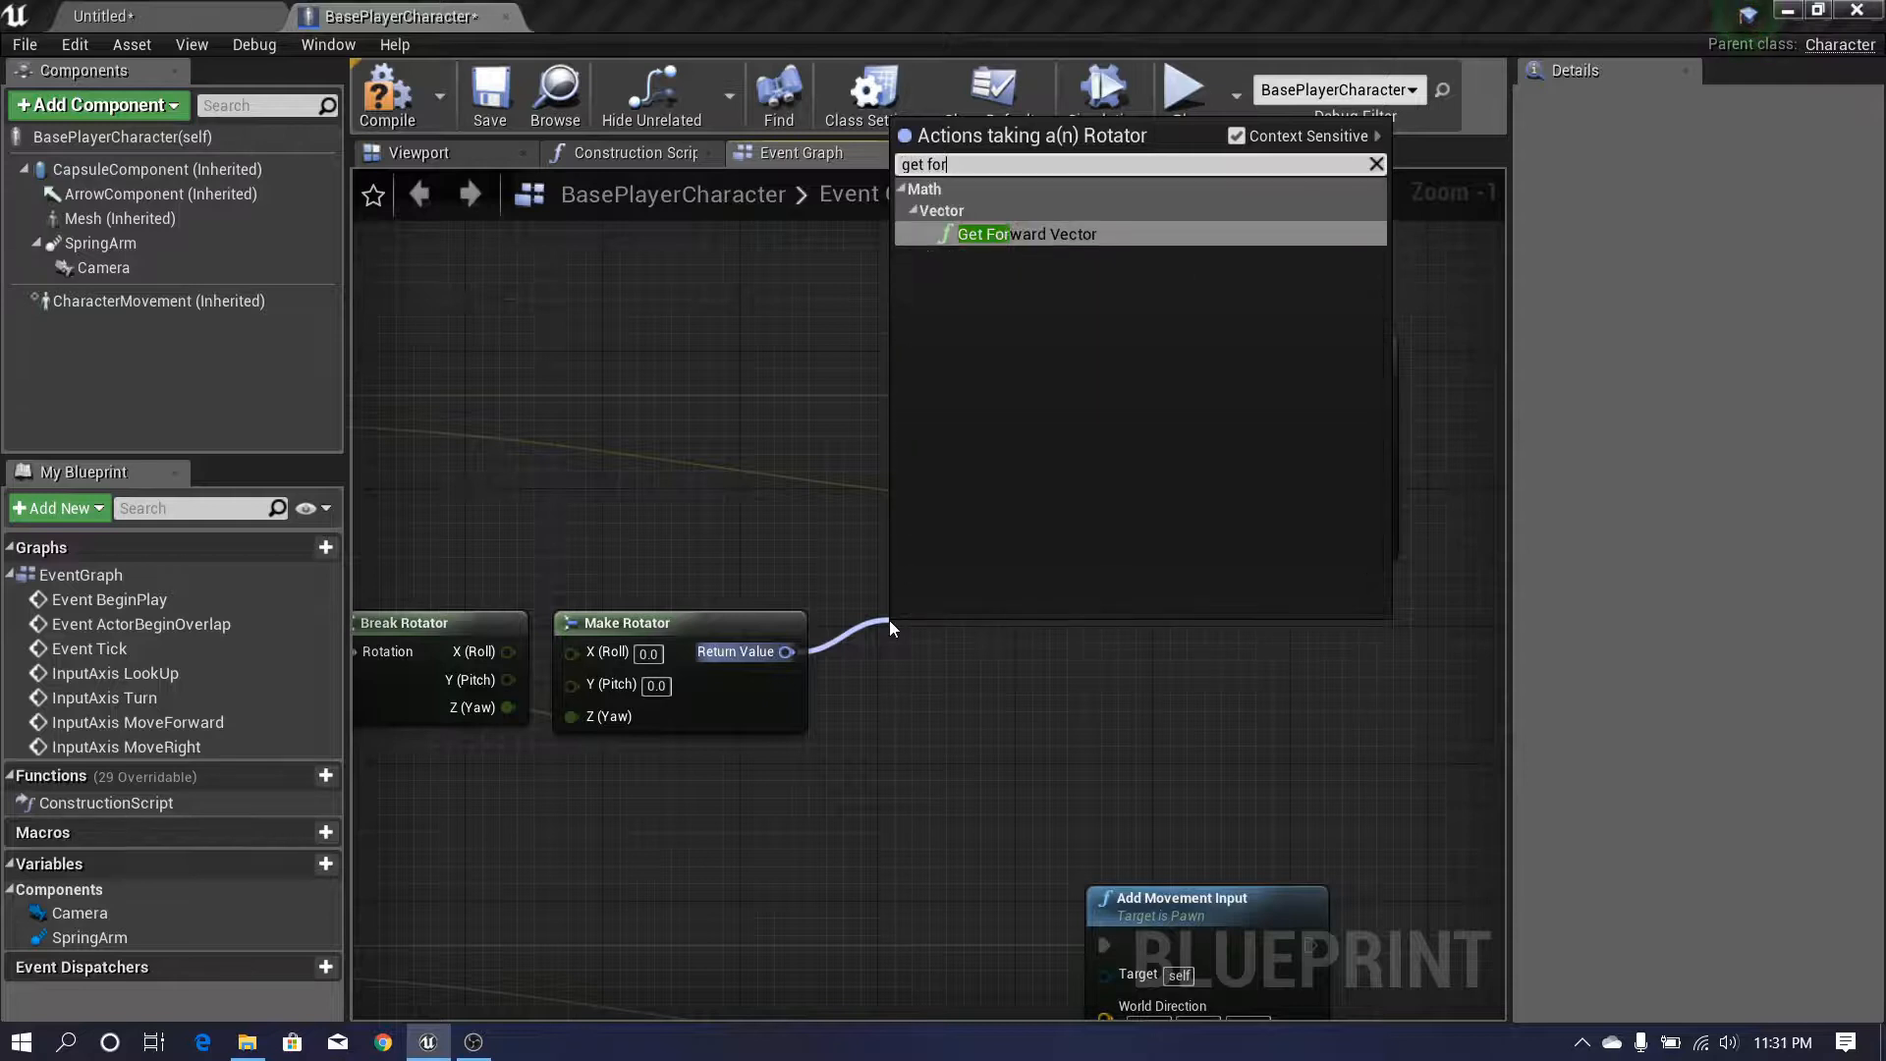
pyautogui.press('Return')
pyautogui.moveTo(1080, 656); pyautogui.dragTo(1029, 557)
pyautogui.moveTo(1028, 557); pyautogui.dragTo(958, 680, button='right')
pyautogui.moveTo(1093, 639); pyautogui.dragTo(875, 595, button='right')
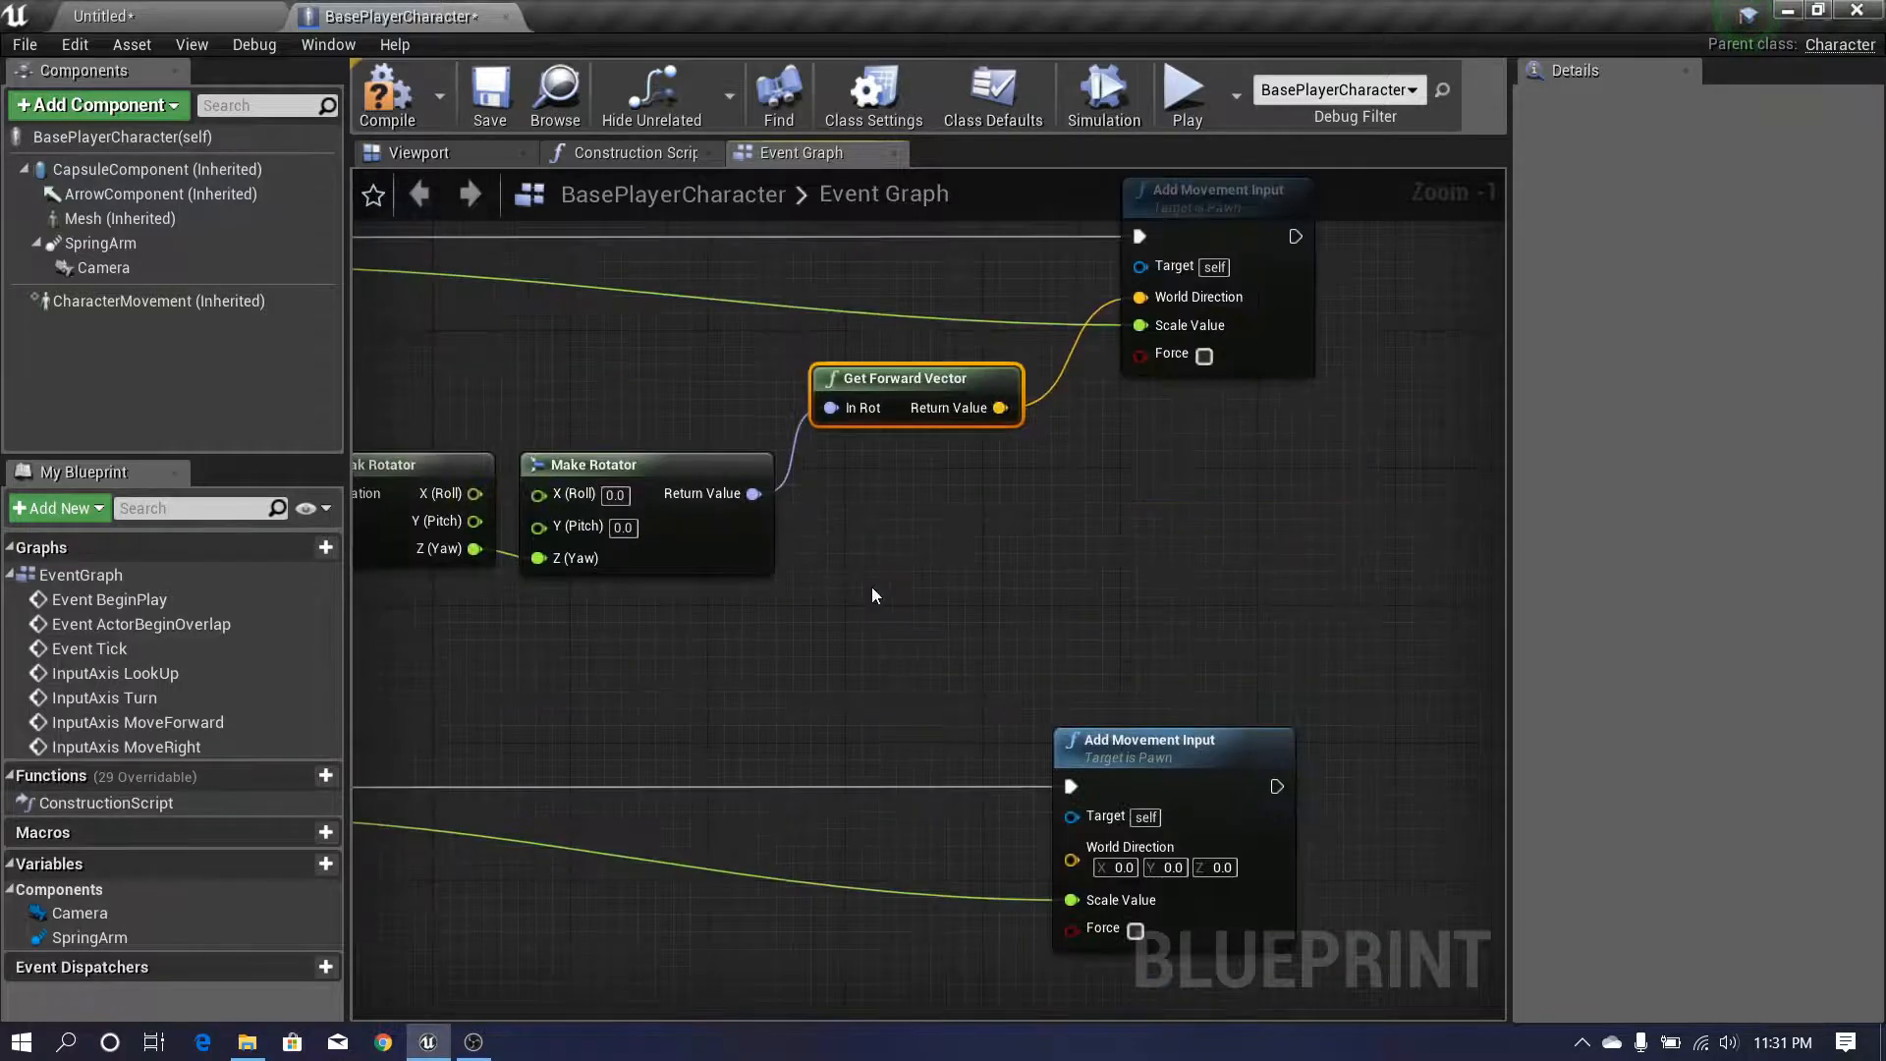
# - Add a Get Right Vector node from Make Rotator's Return Value and connect it to World Direction of MoveRight's Add Movement Input
pyautogui.moveTo(753, 493); pyautogui.dragTo(814, 587)
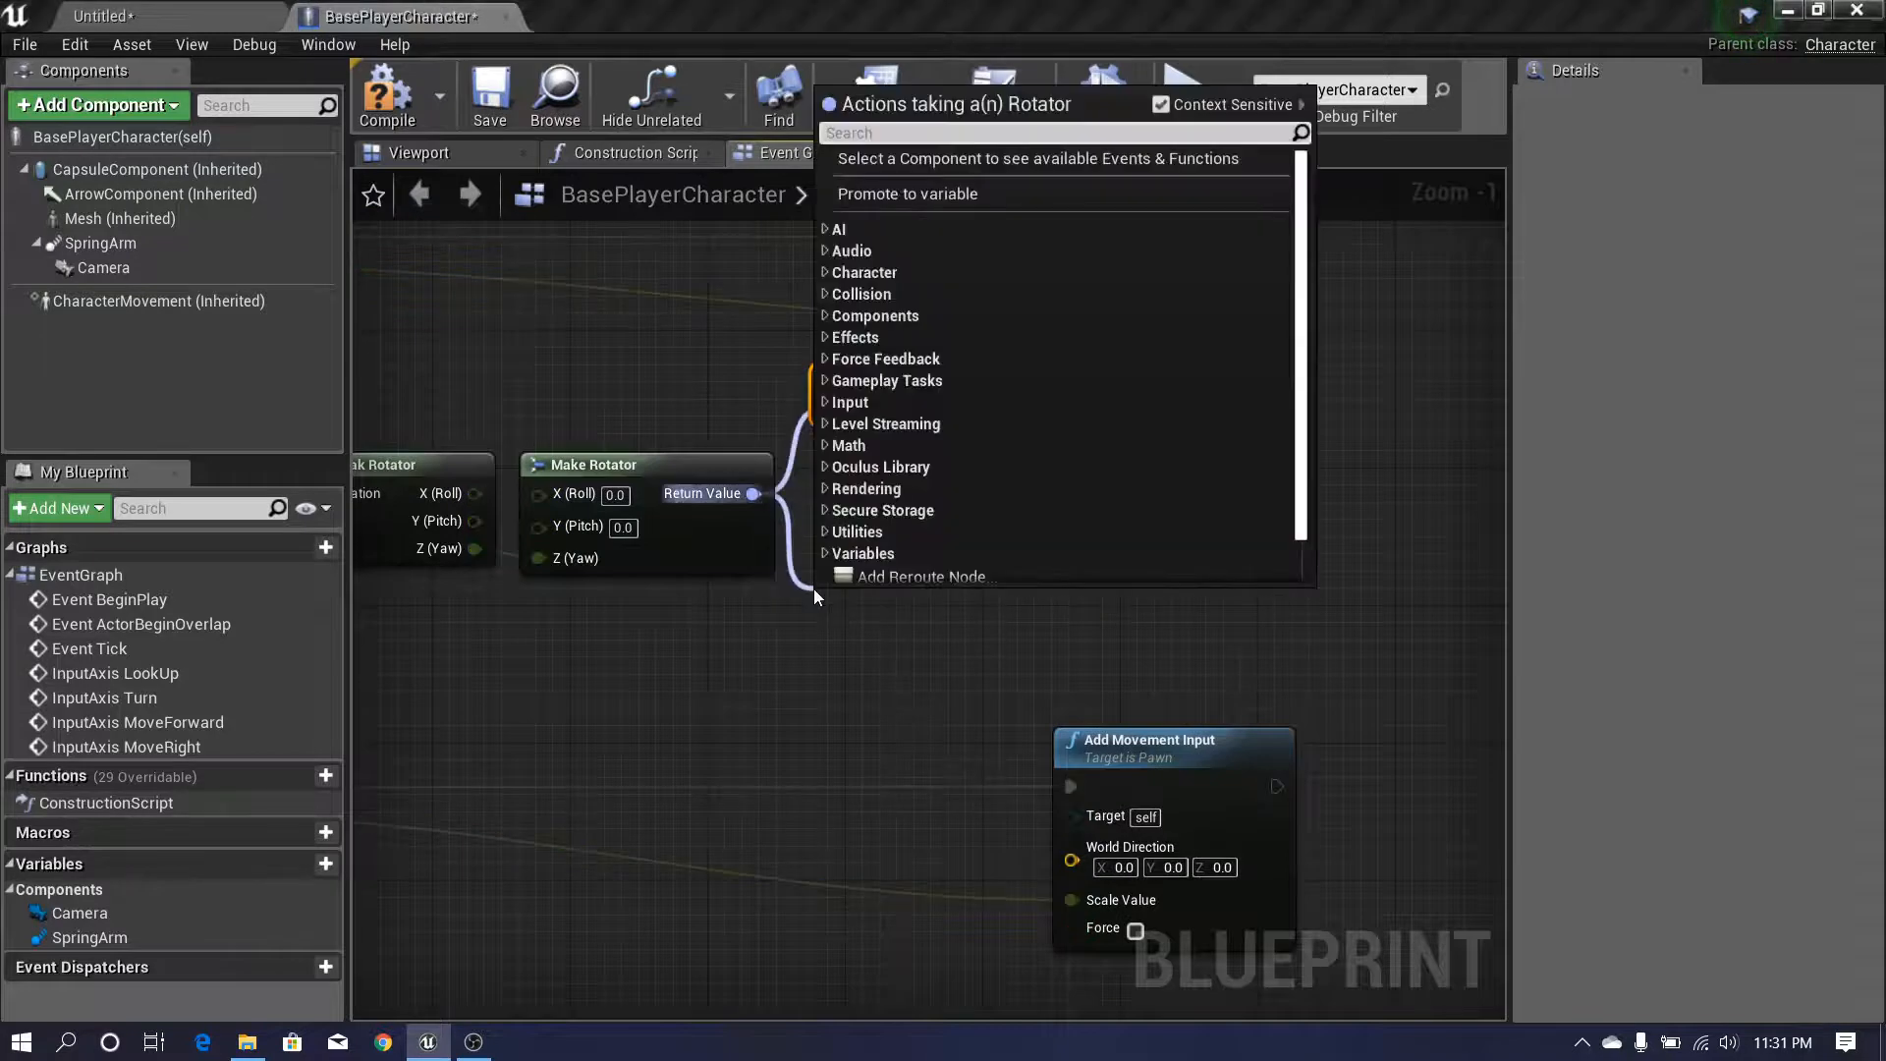
pyautogui.write('getright')
pyautogui.press('Return')
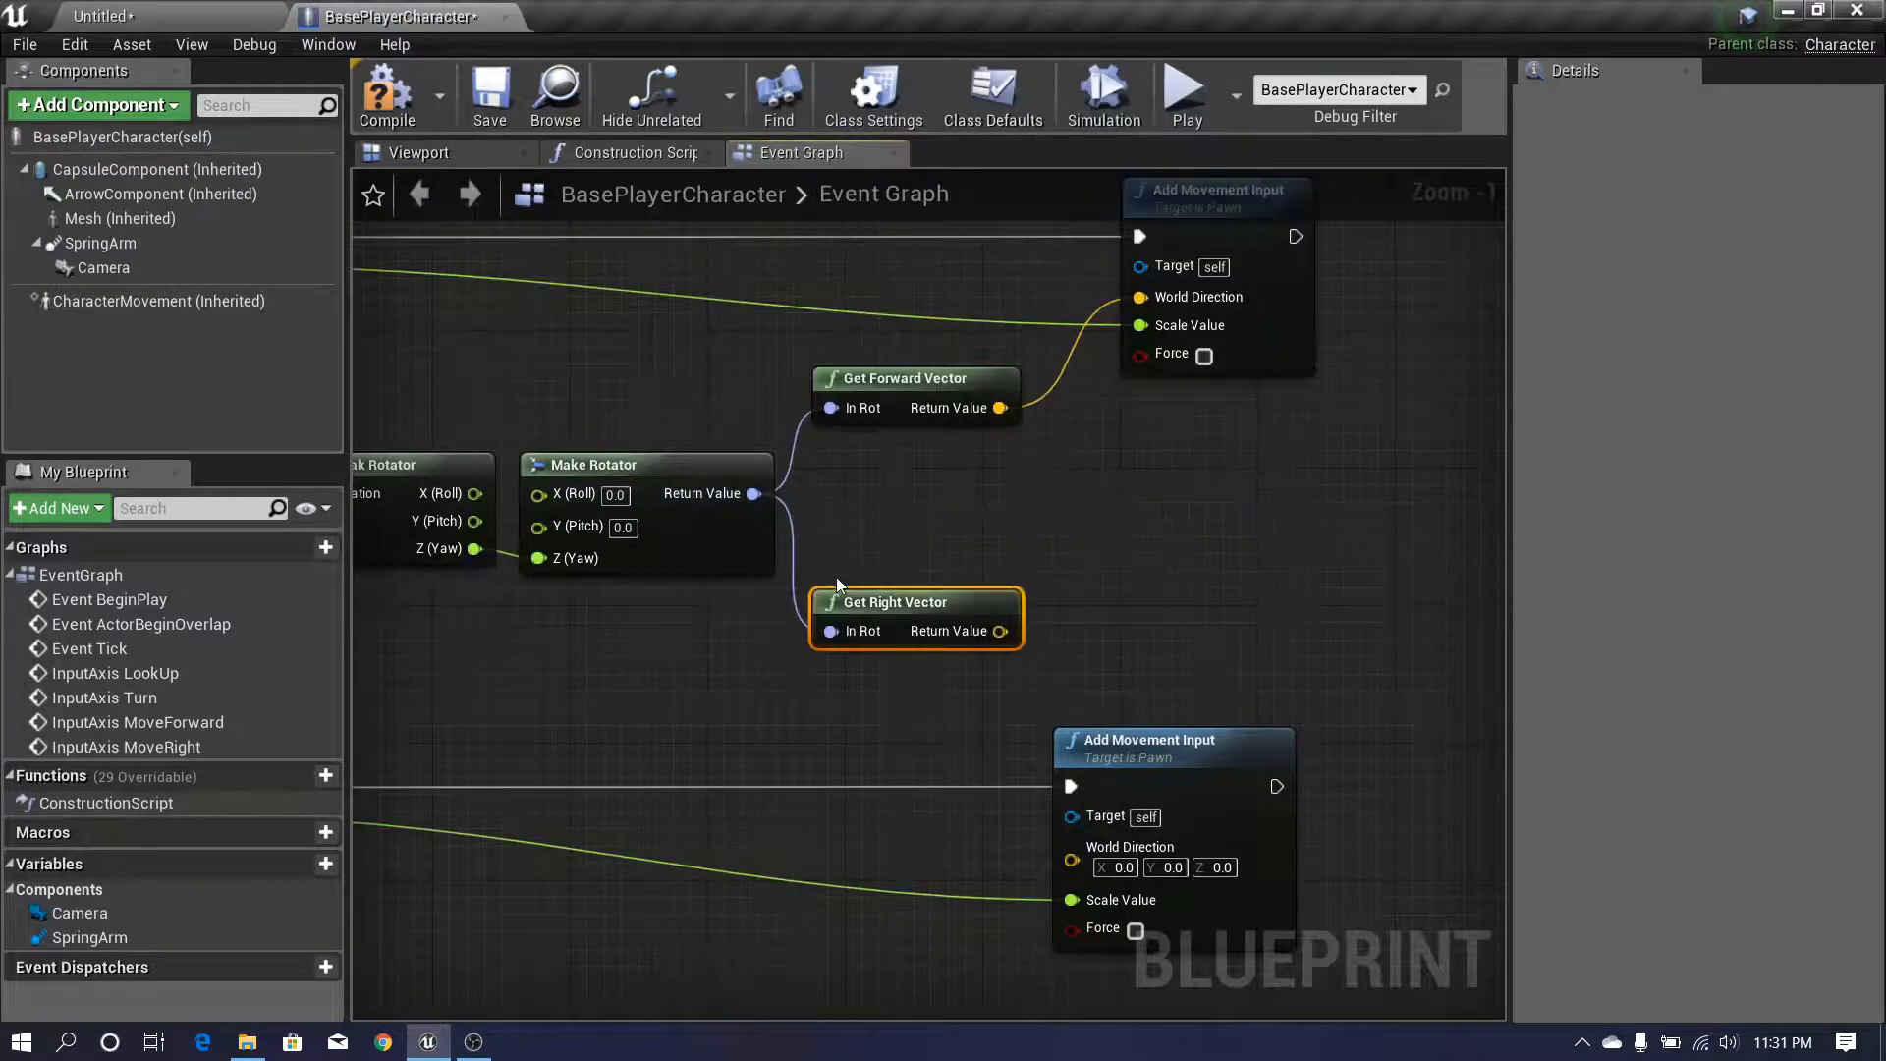
pyautogui.moveTo(982, 648); pyautogui.dragTo(916, 529, button='right')
pyautogui.moveTo(929, 514); pyautogui.dragTo(1004, 759)
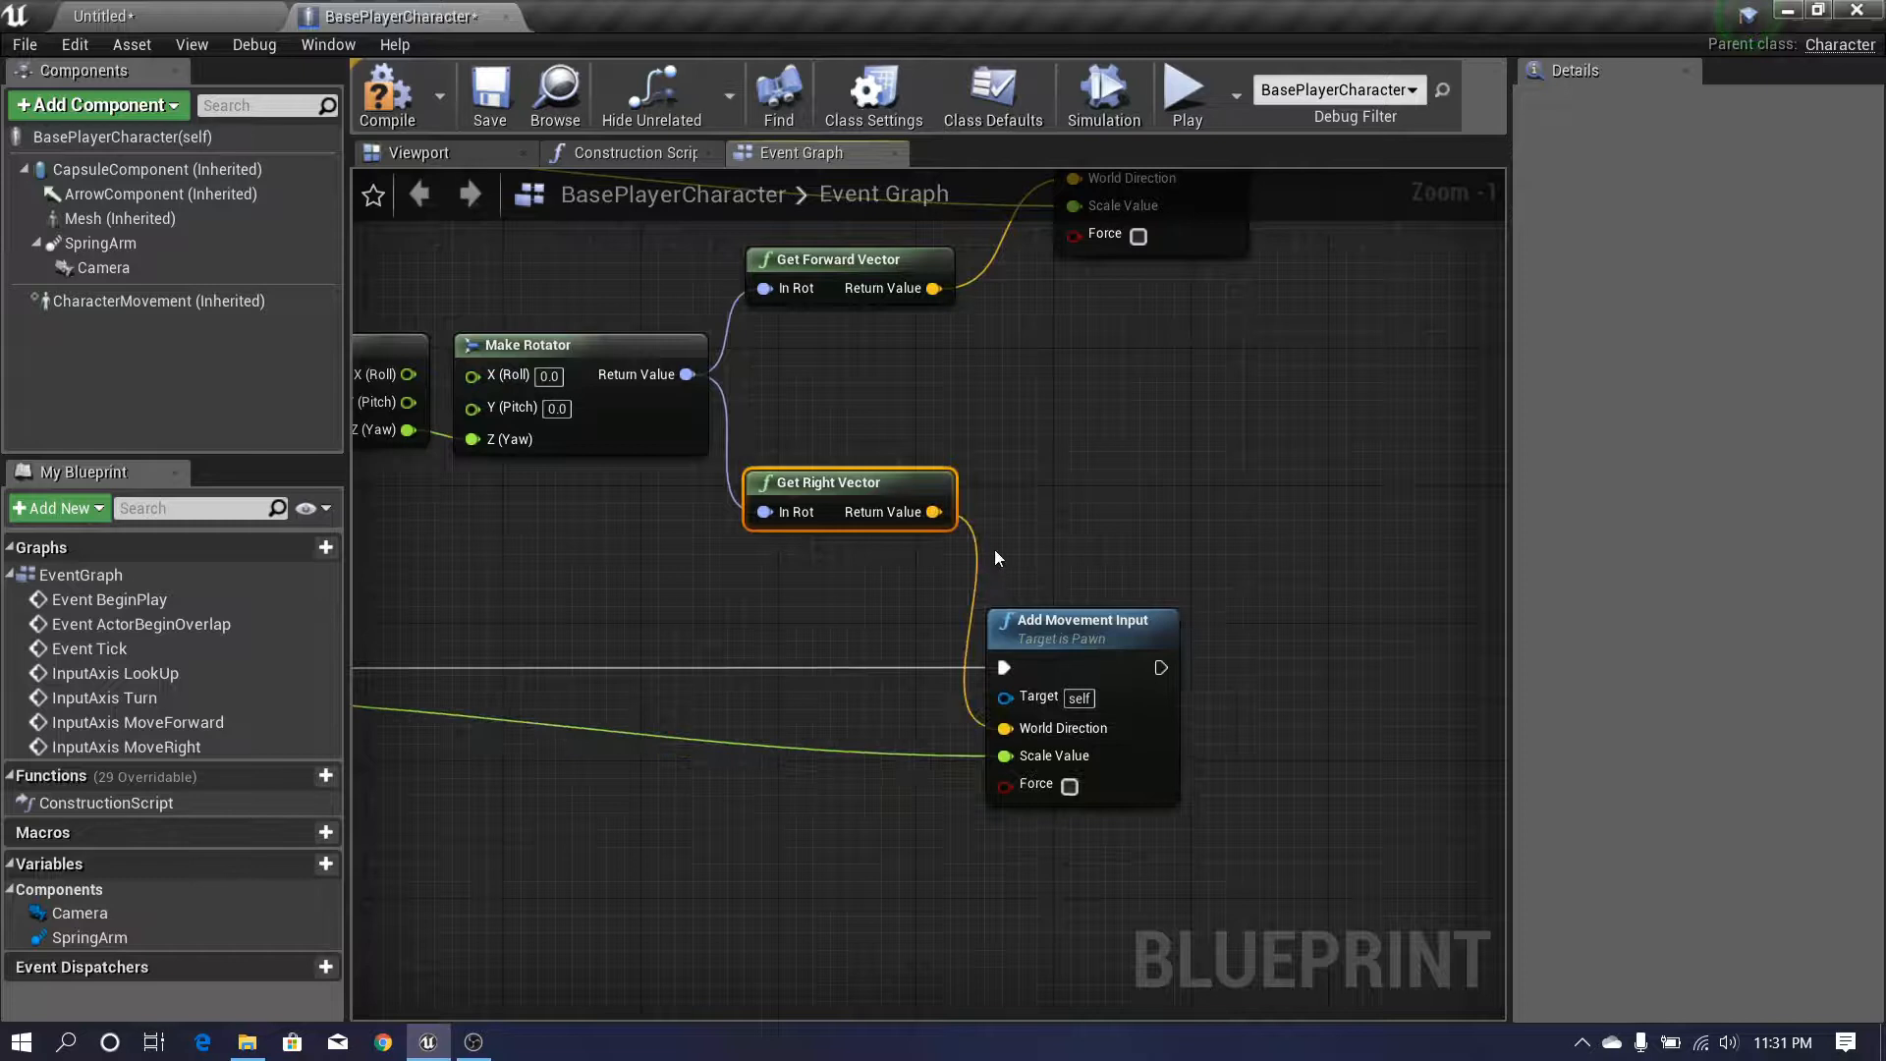
# - Compile the BasePlayerCharacter blueprint, test the character's movement by playing the level in full screen, and stop the session
pyautogui.scroll(-3, 996, 558)
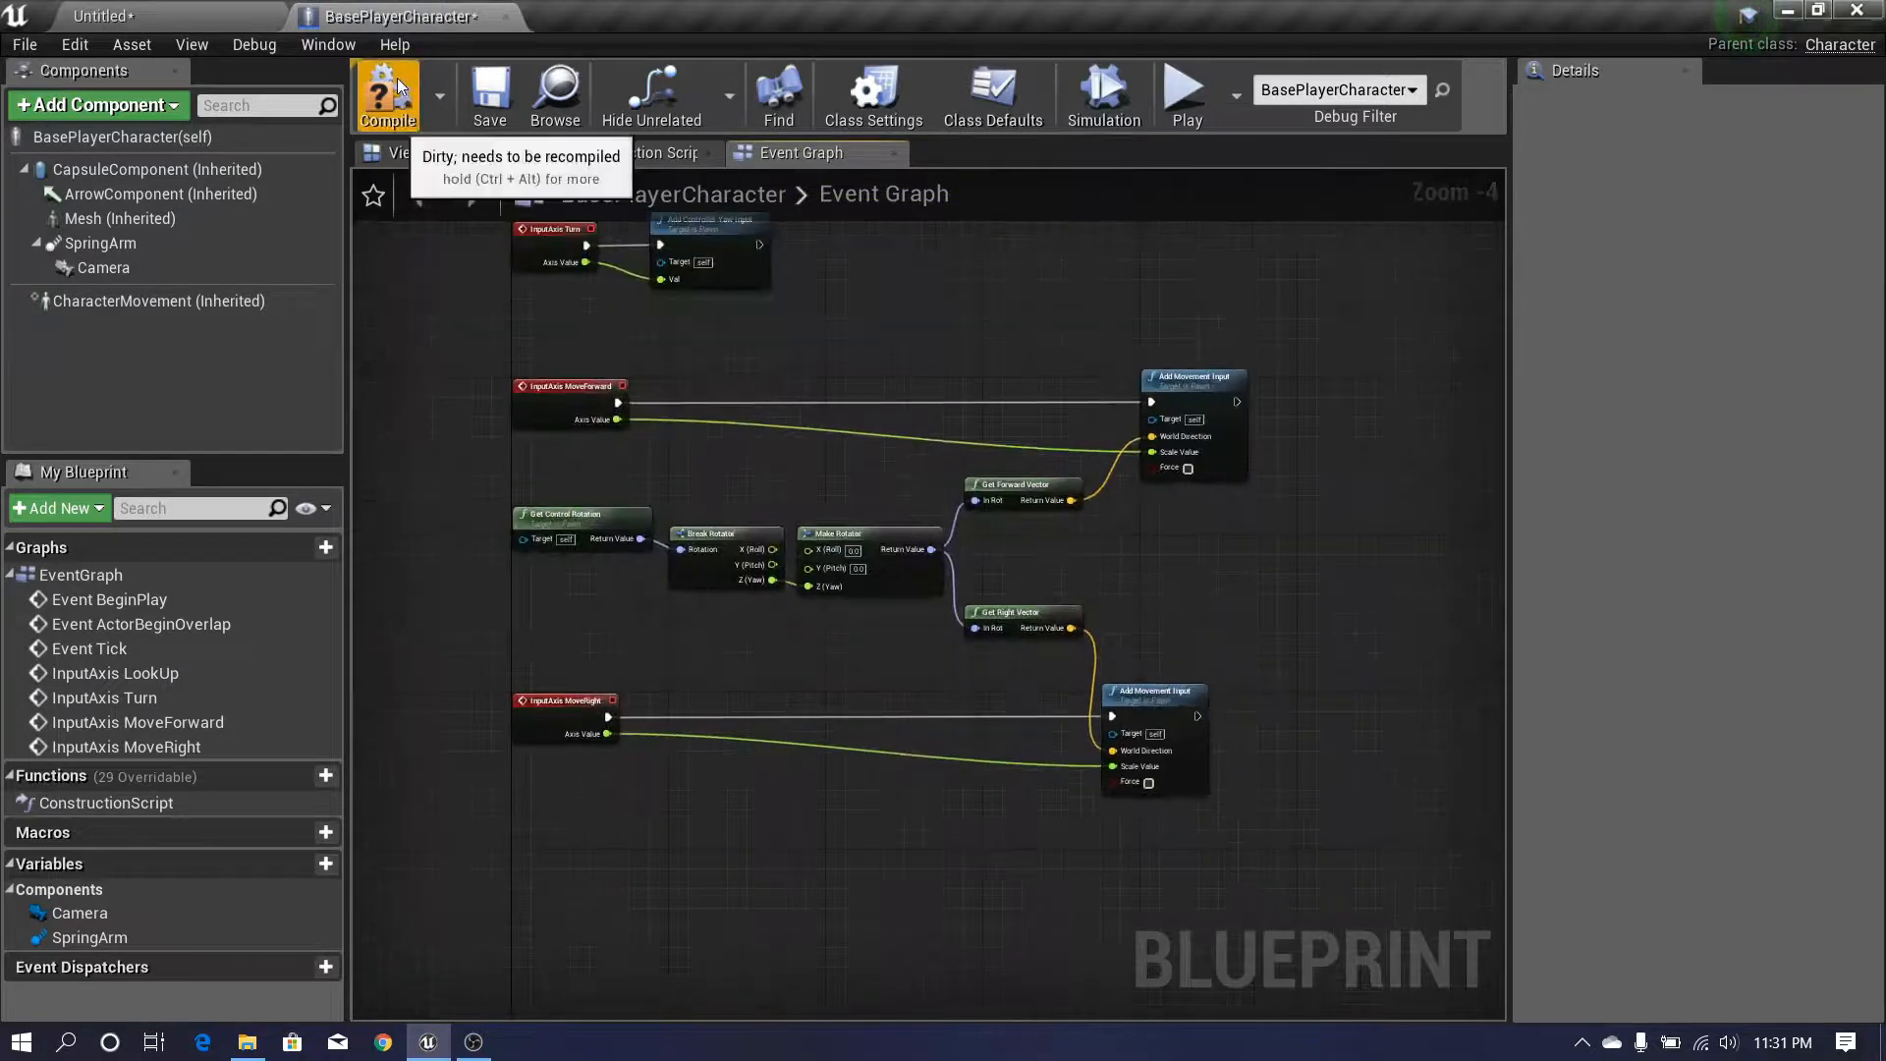
pyautogui.click(222, 12)
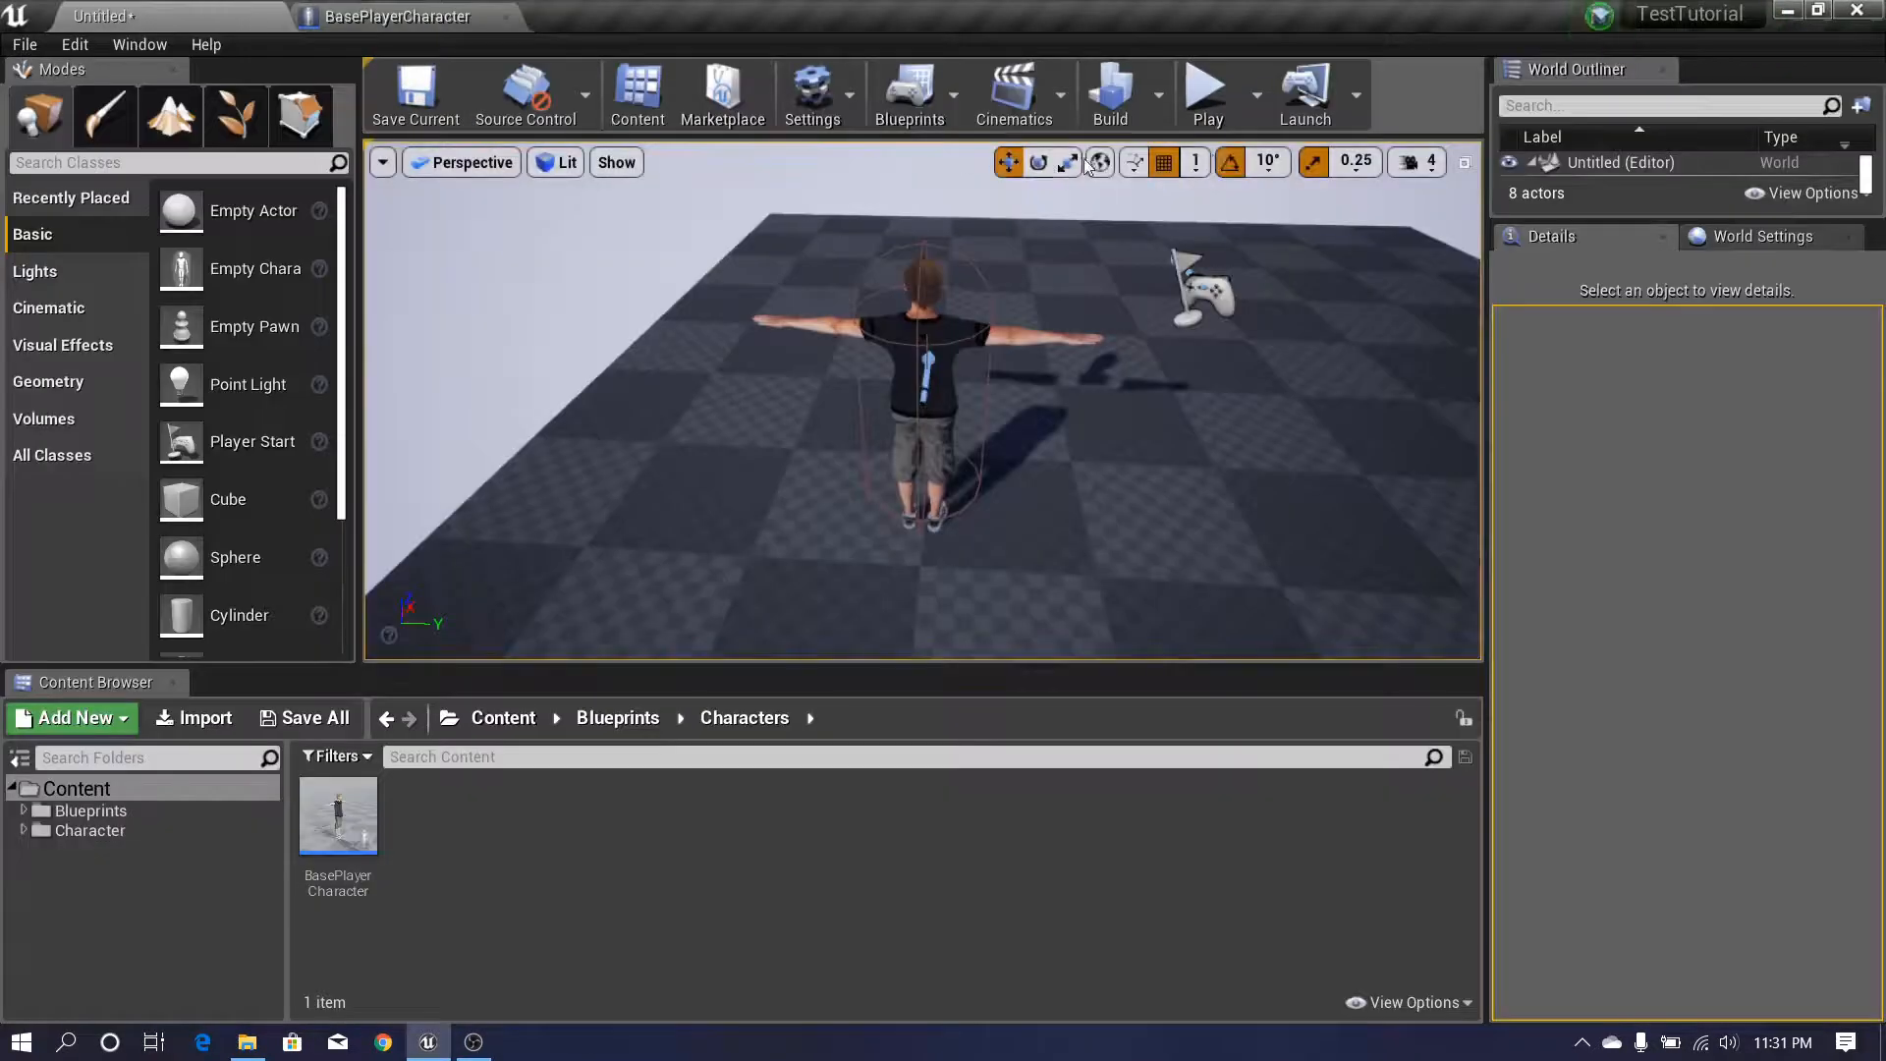
pyautogui.click(1209, 96)
pyautogui.press('F11')
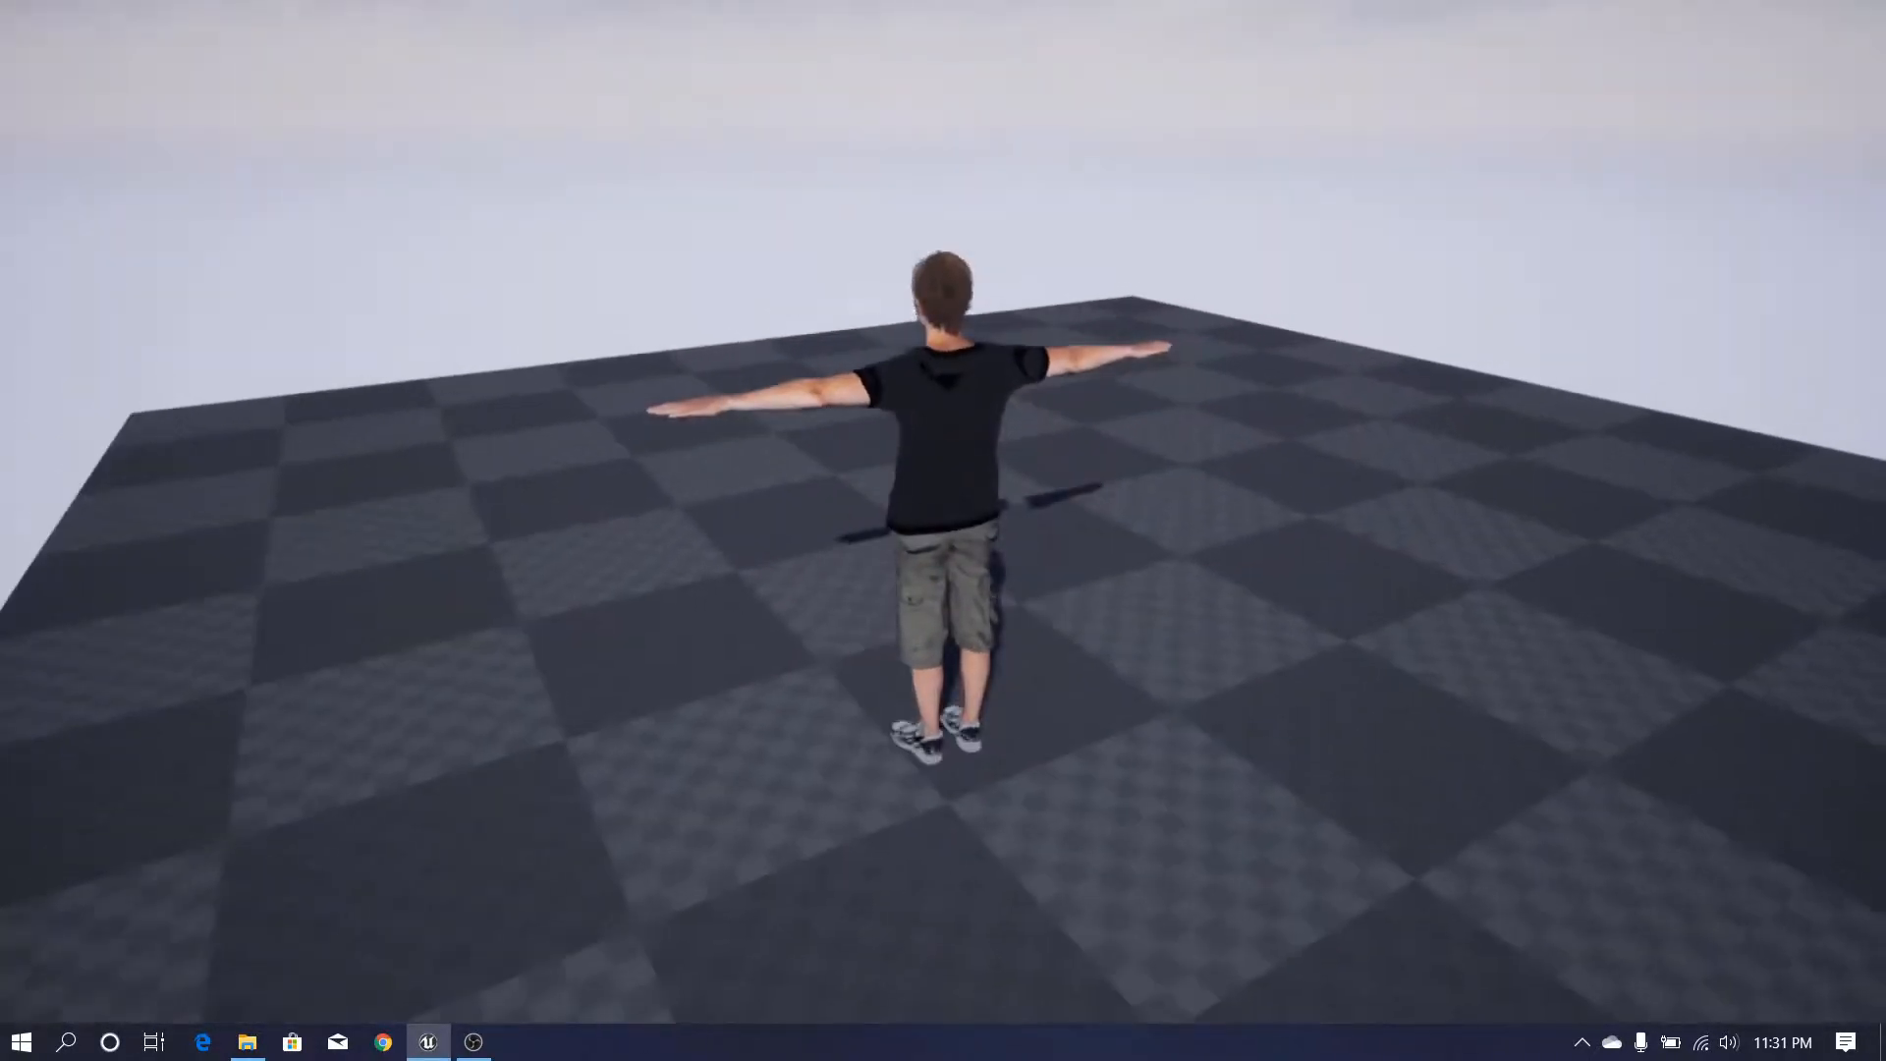
pyautogui.press('Escape')
# - Select the Floor in the level, clear the property search filter, and enlarge the World Outliner
pyautogui.scroll(-10, 1129, 428)
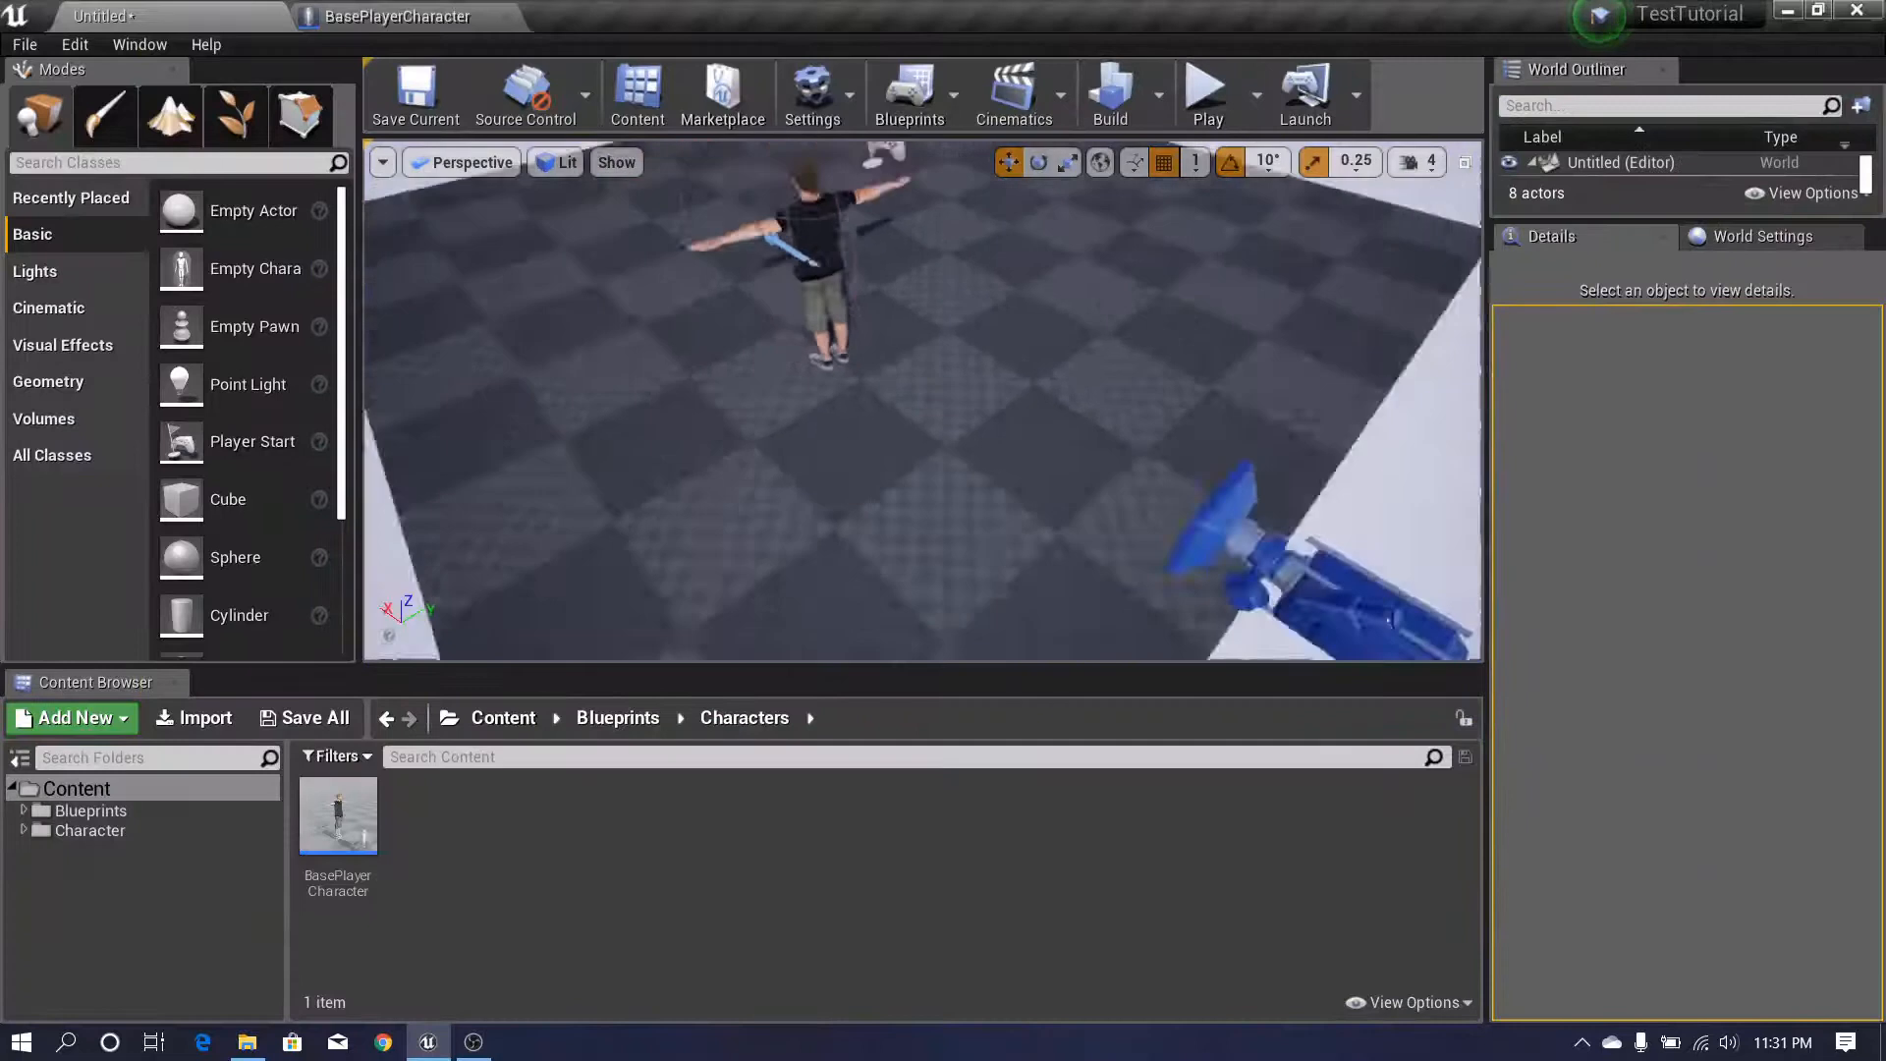
pyautogui.click(1056, 403)
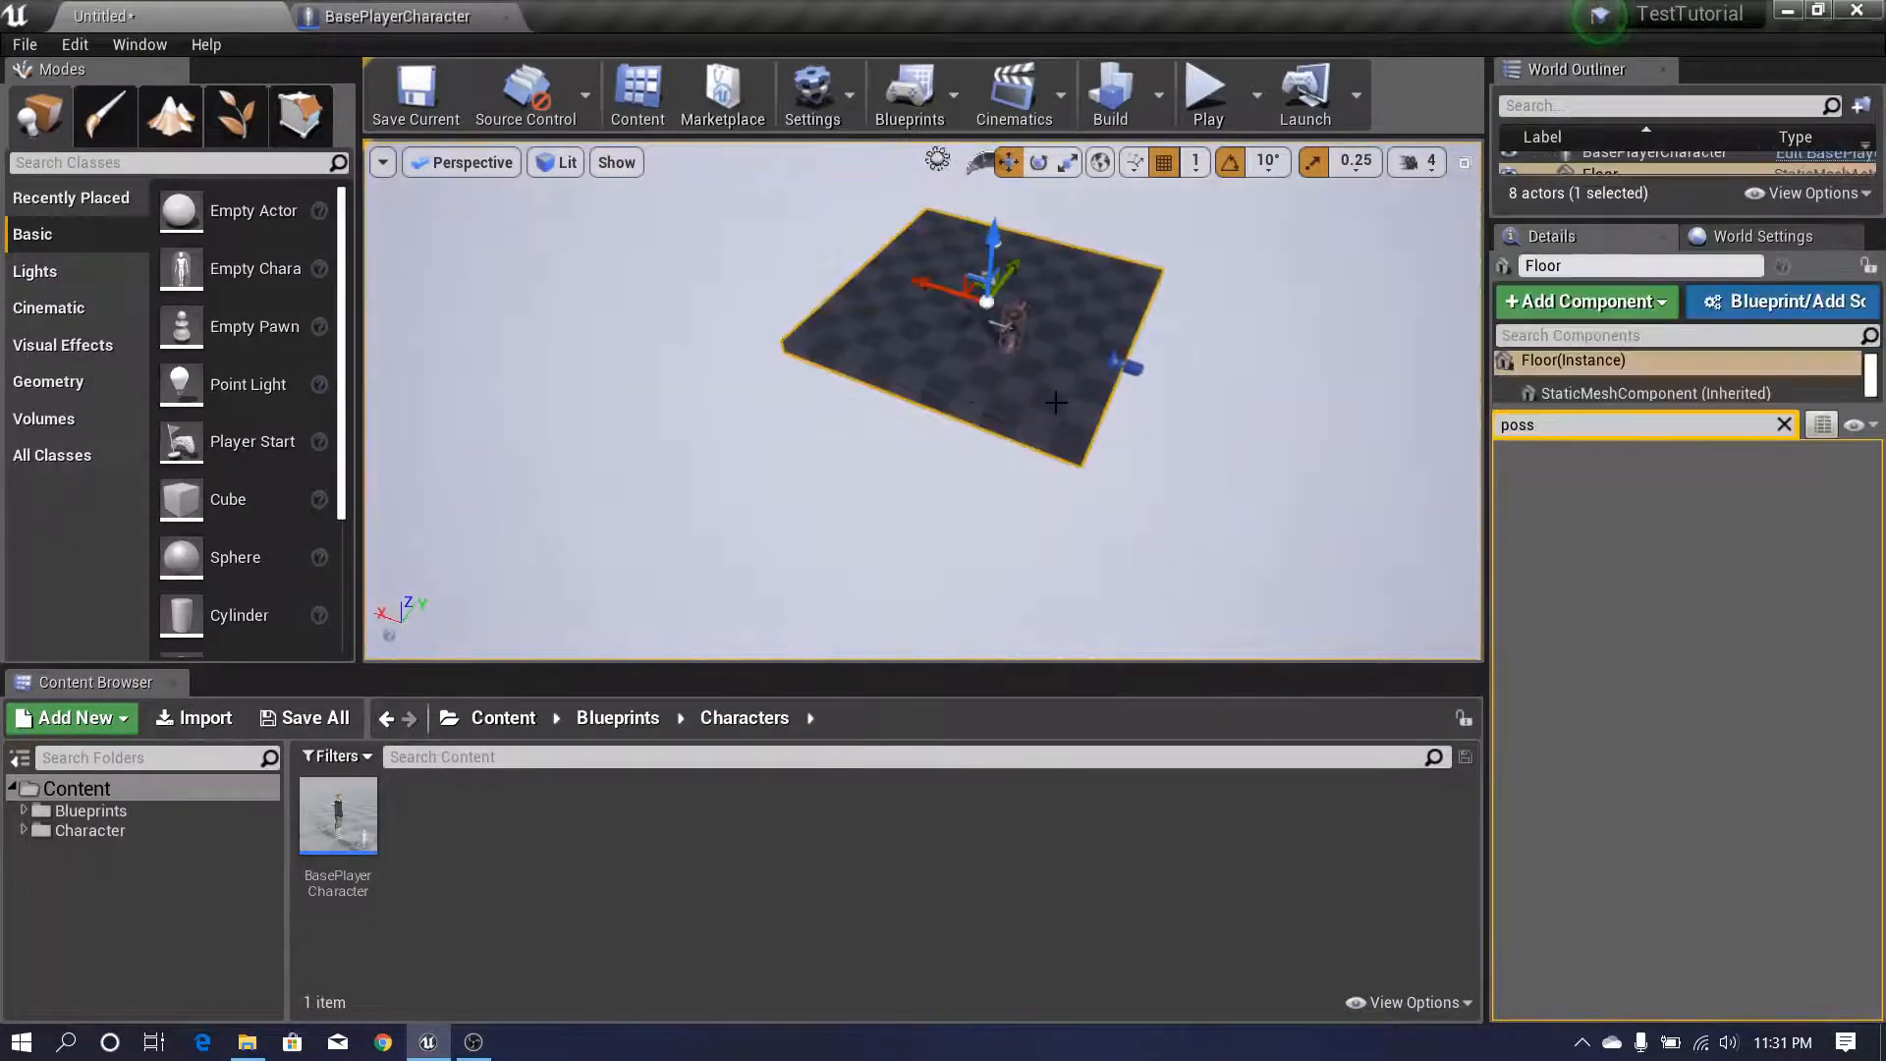
pyautogui.click(1785, 425)
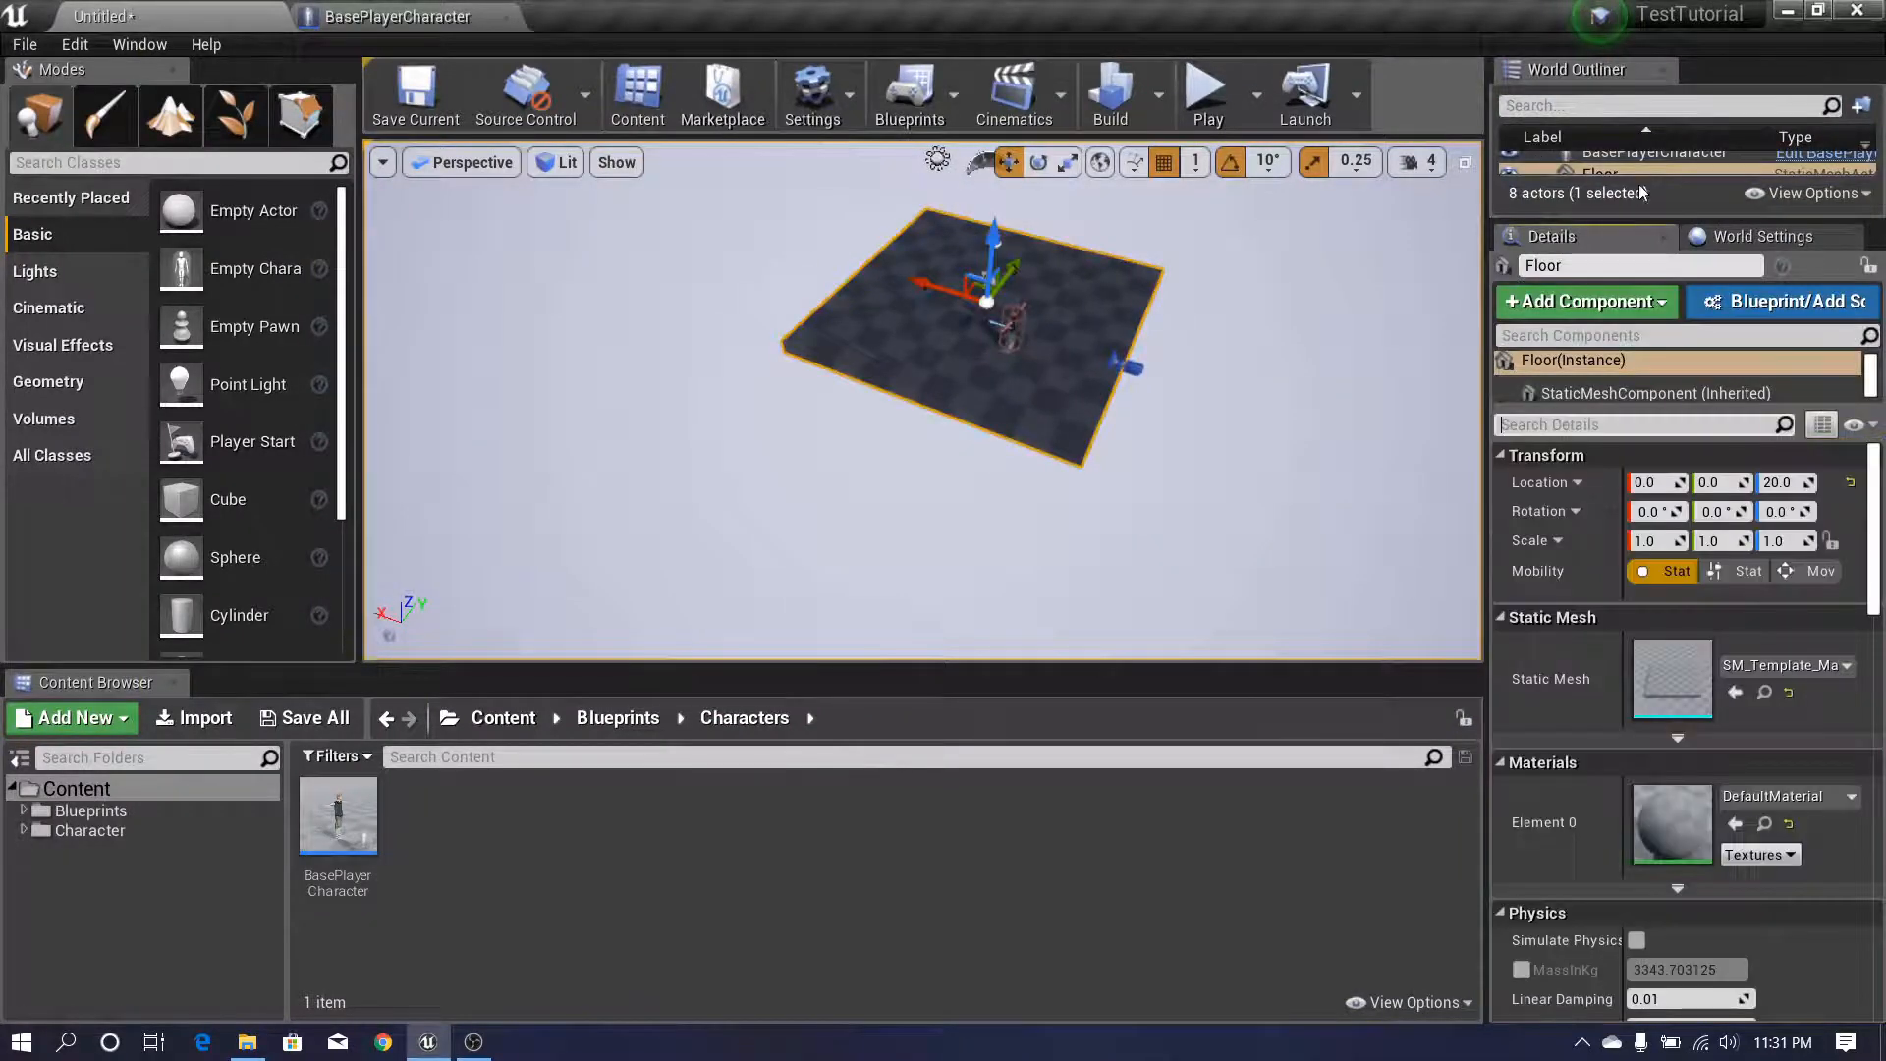
pyautogui.moveTo(1658, 225); pyautogui.dragTo(1660, 444)
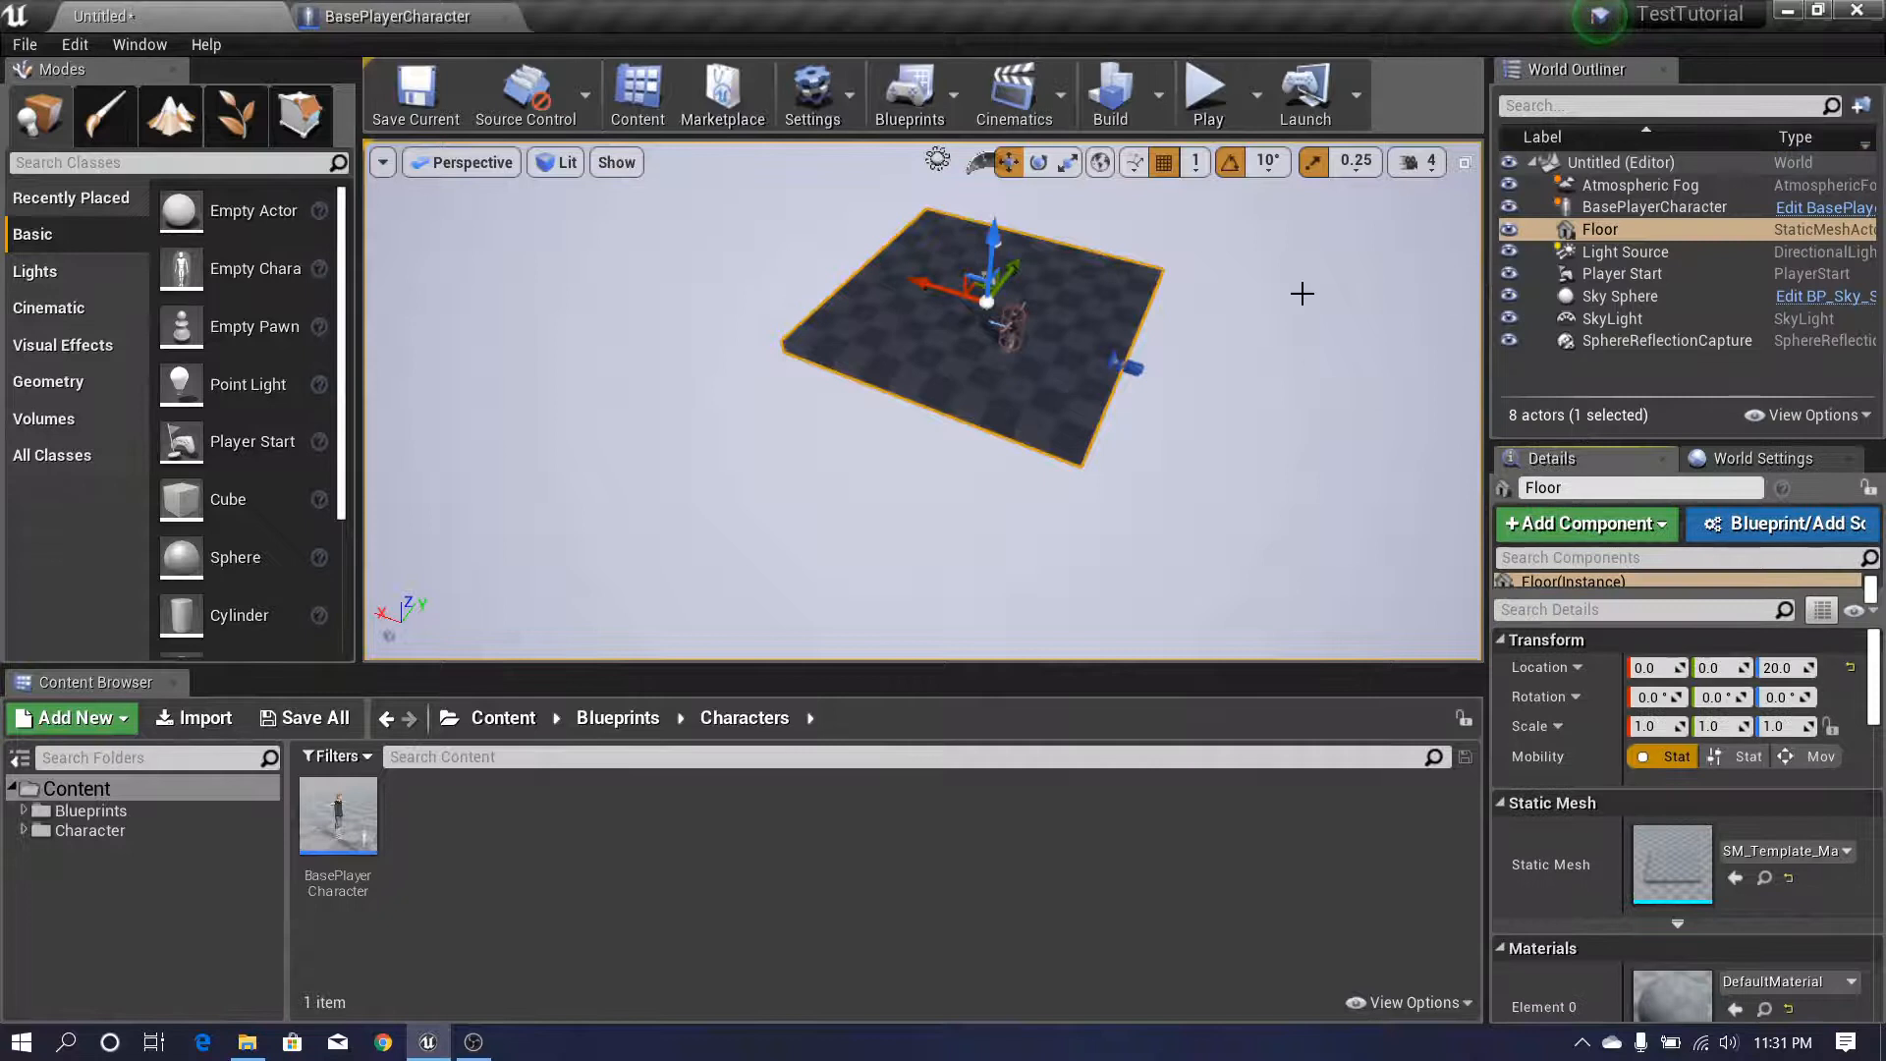
# - Set the Floor's X and Y scale to 50
pyautogui.click(1656, 728)
pyautogui.write('50')
pyautogui.press('Return')
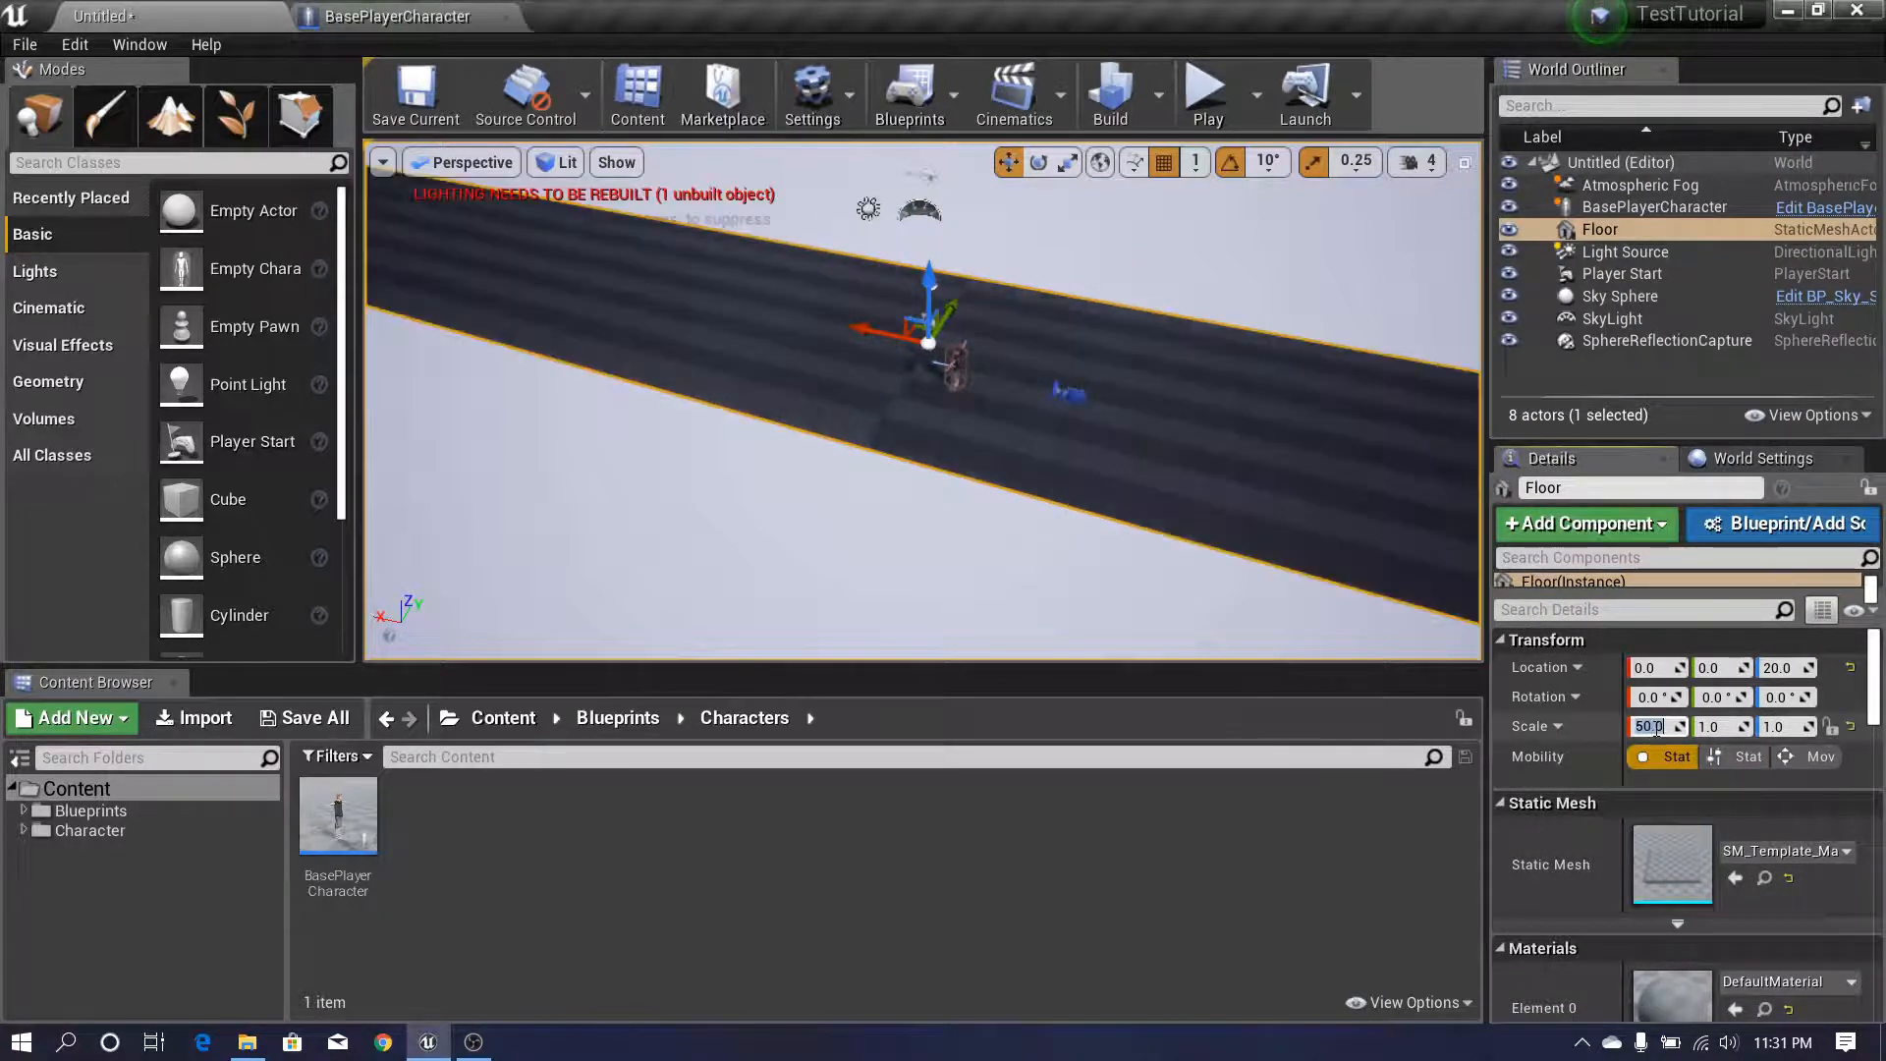
pyautogui.click(1709, 728)
pyautogui.write('50')
pyautogui.press('Return')
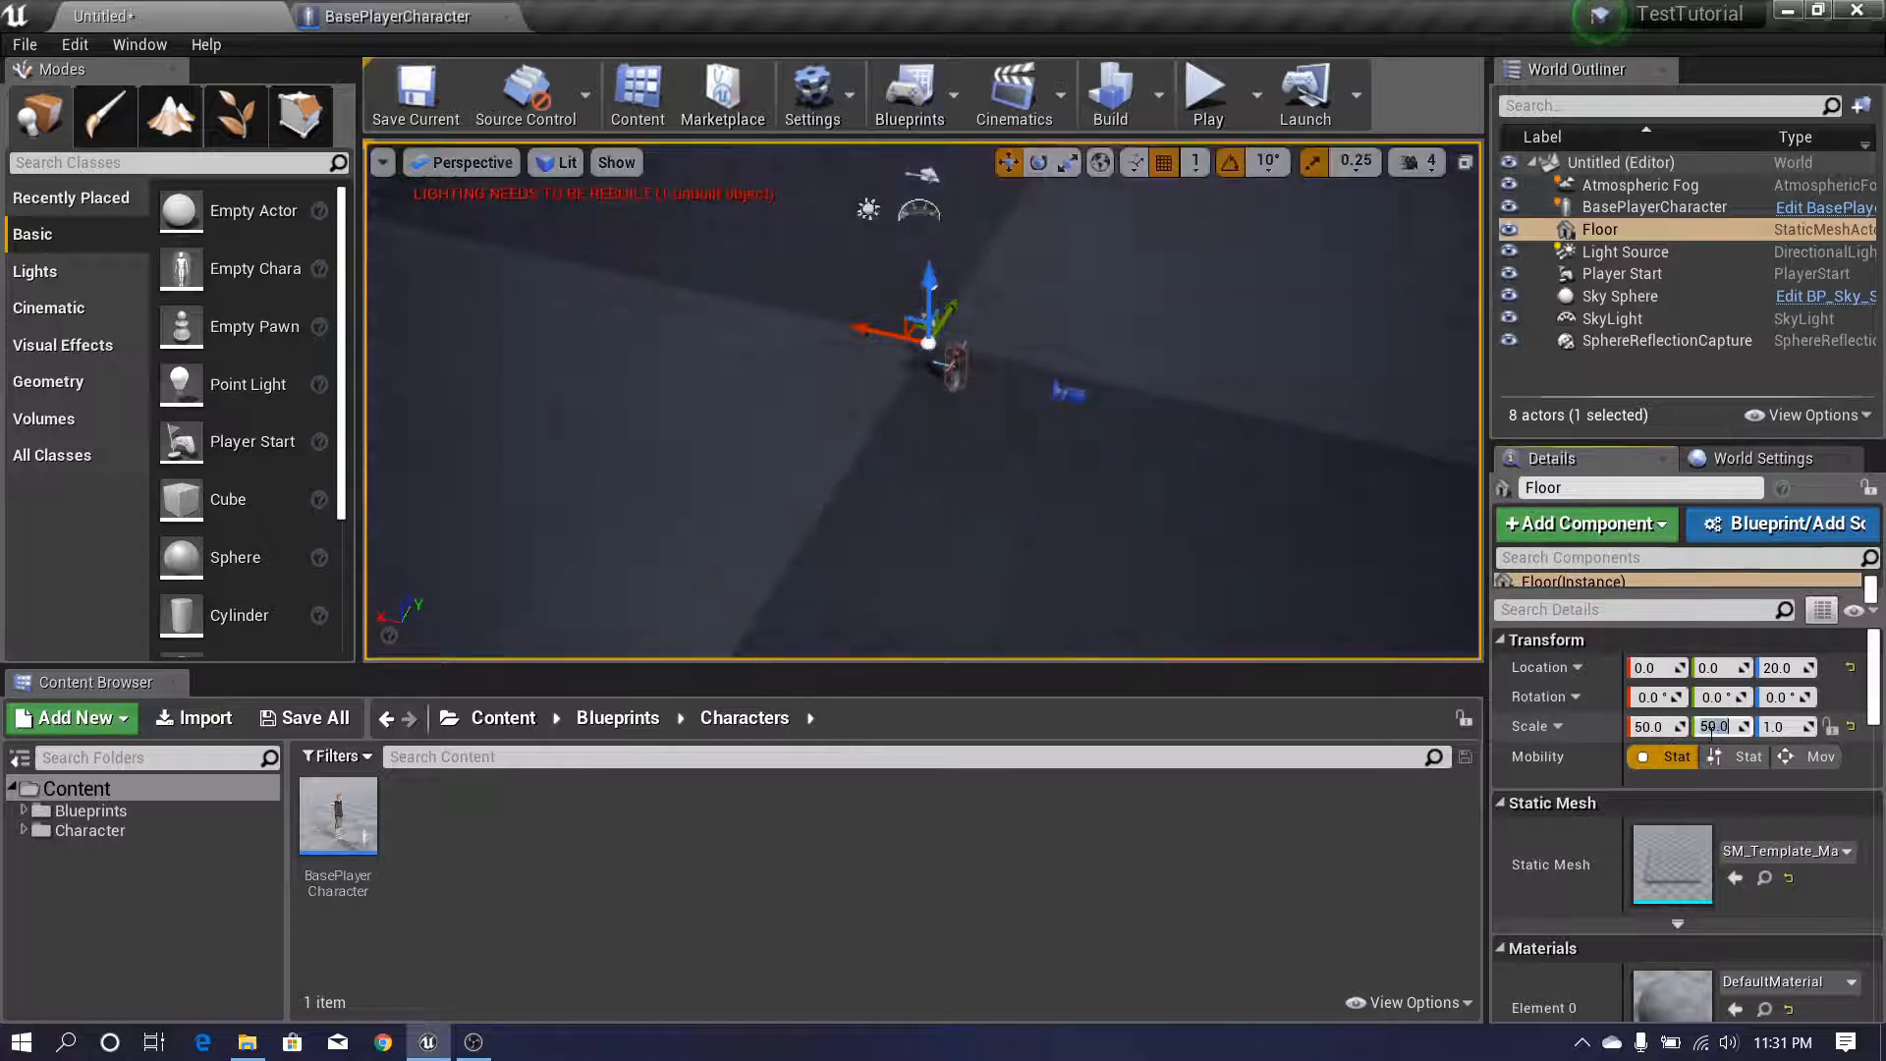
# - Play the level in full screen to try the character on the enlarged floor, and stop the session
pyautogui.click(1181, 78)
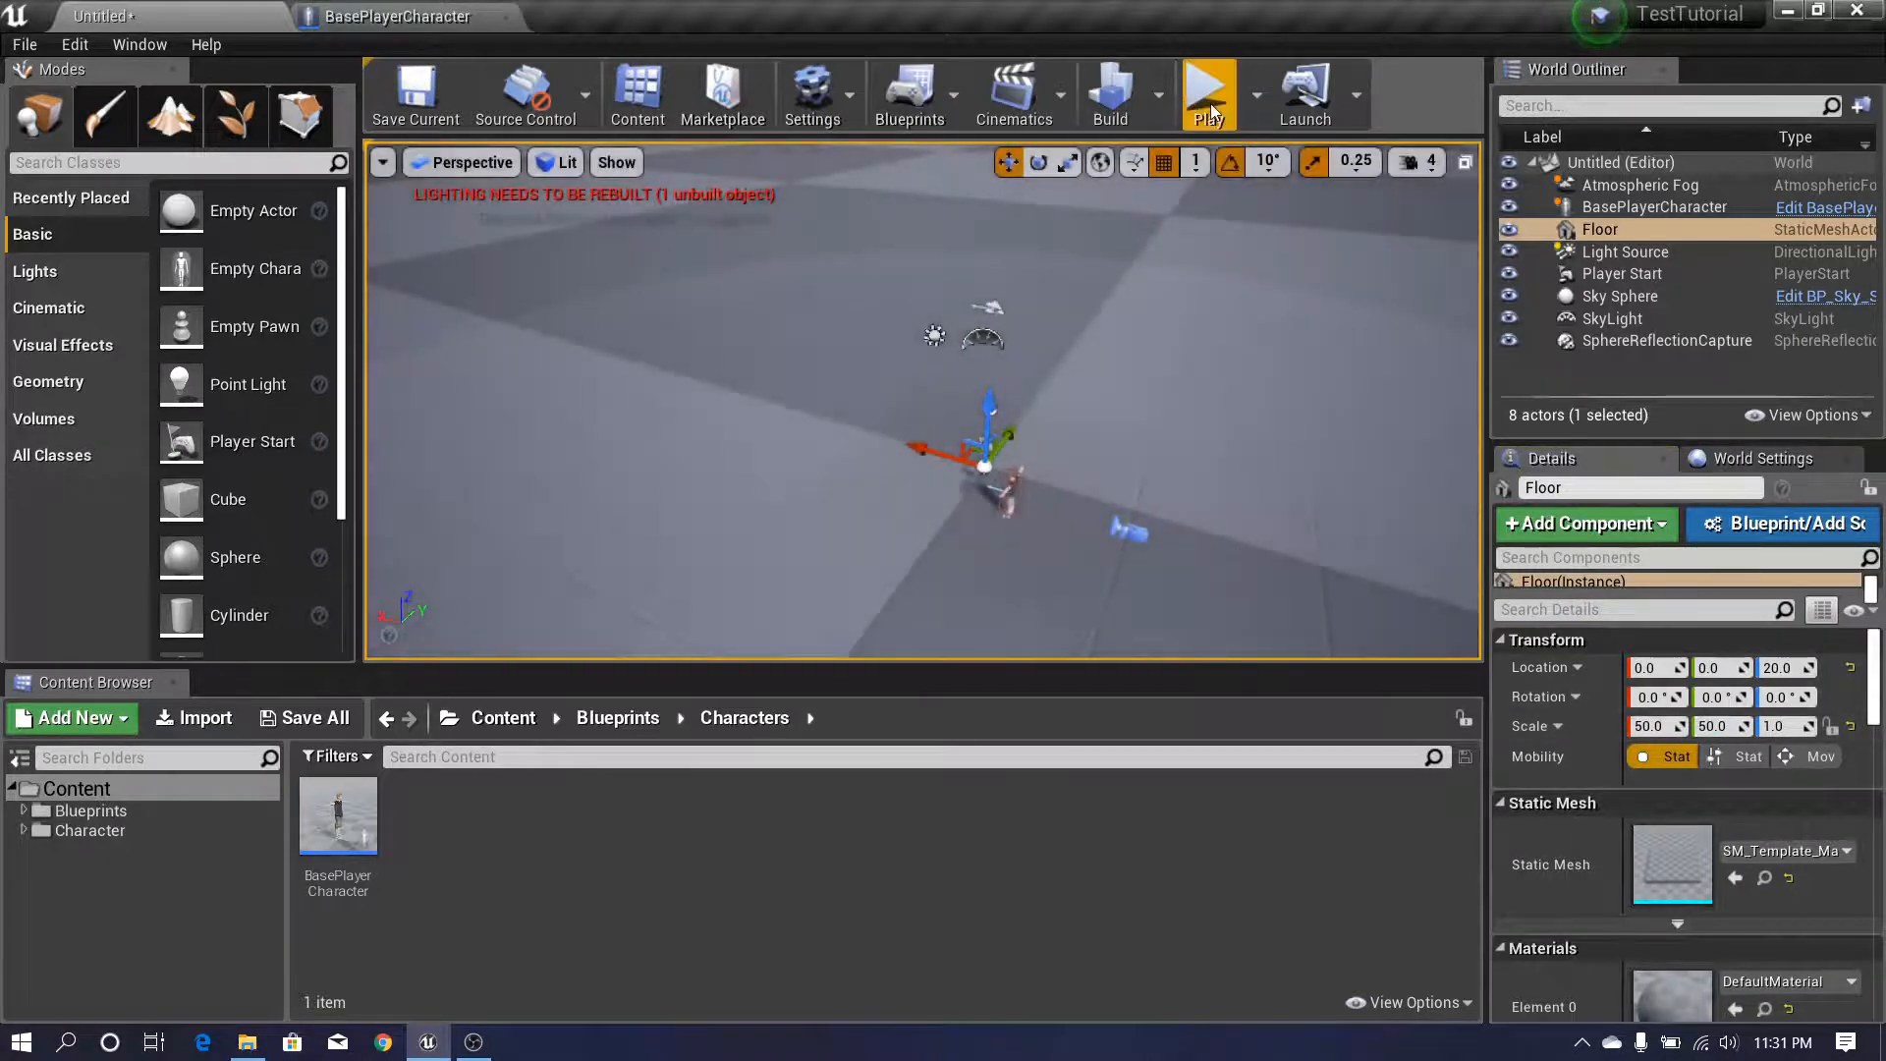
pyautogui.press('F11')
pyautogui.press('space')
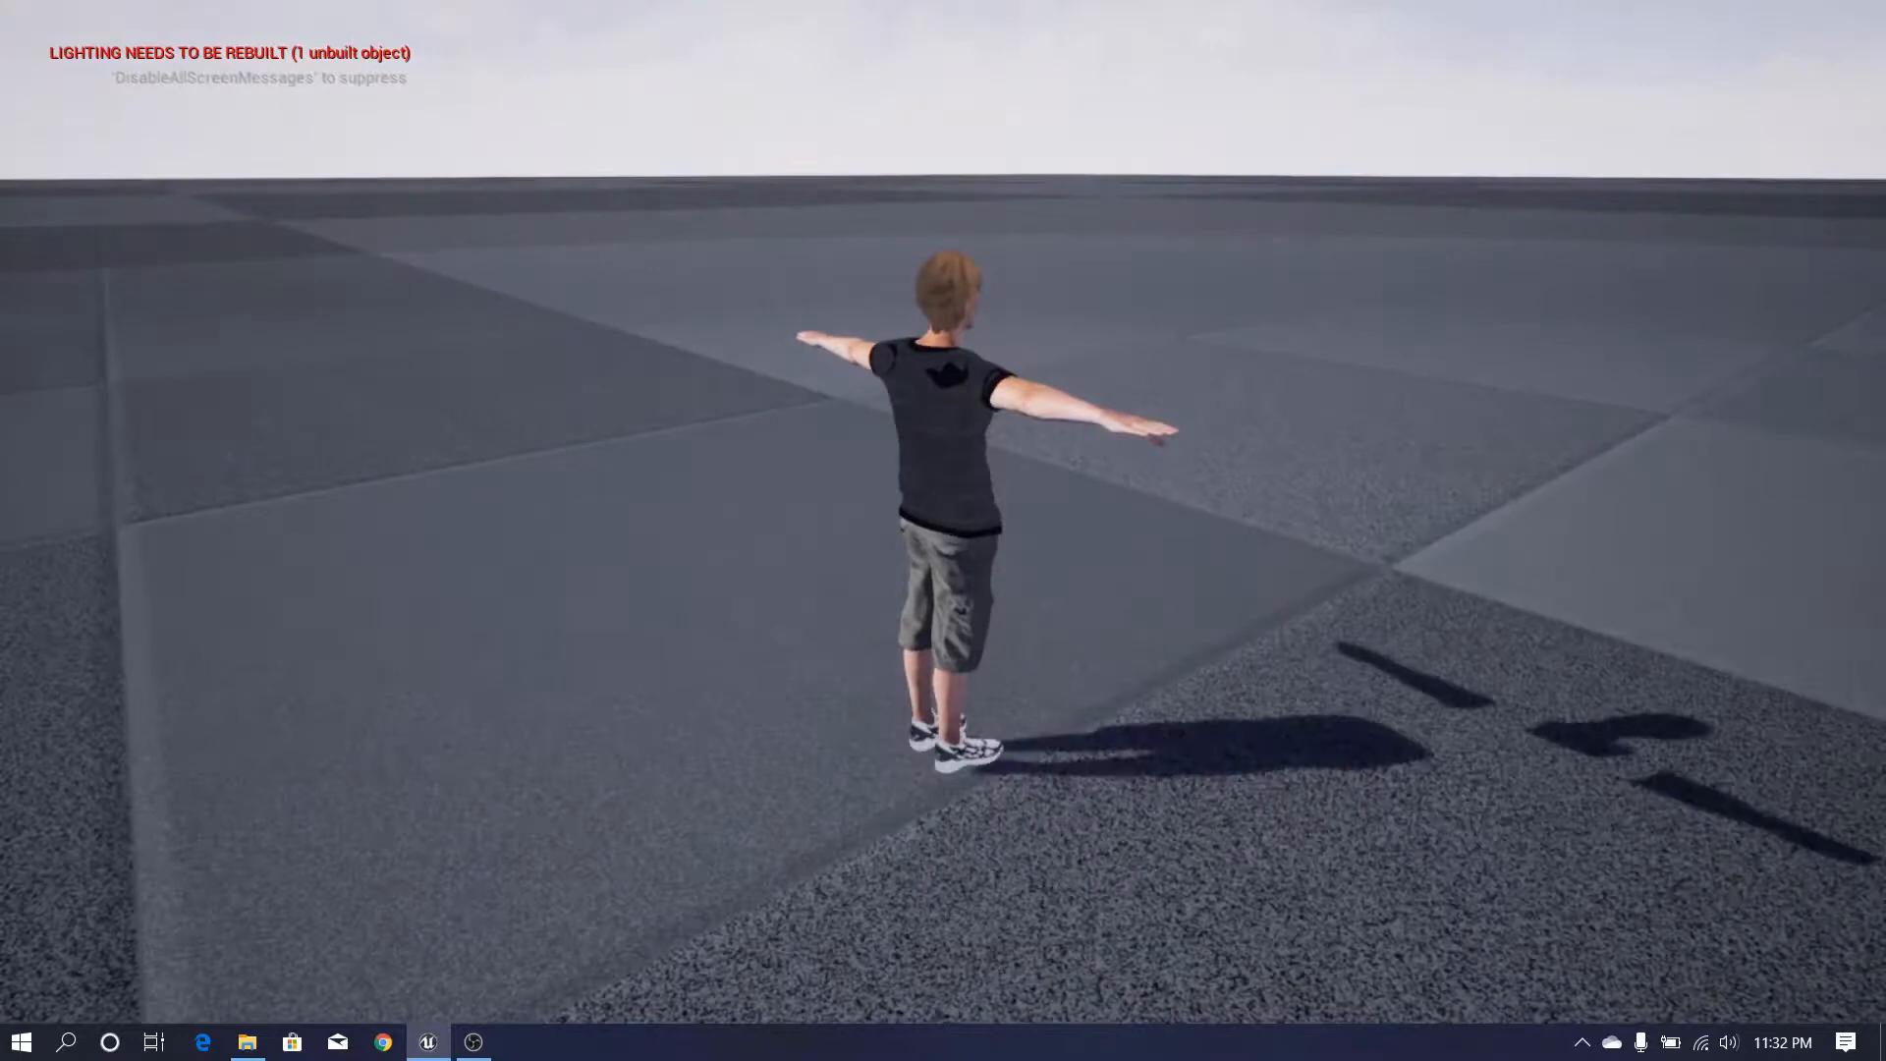
pyautogui.press('Escape')
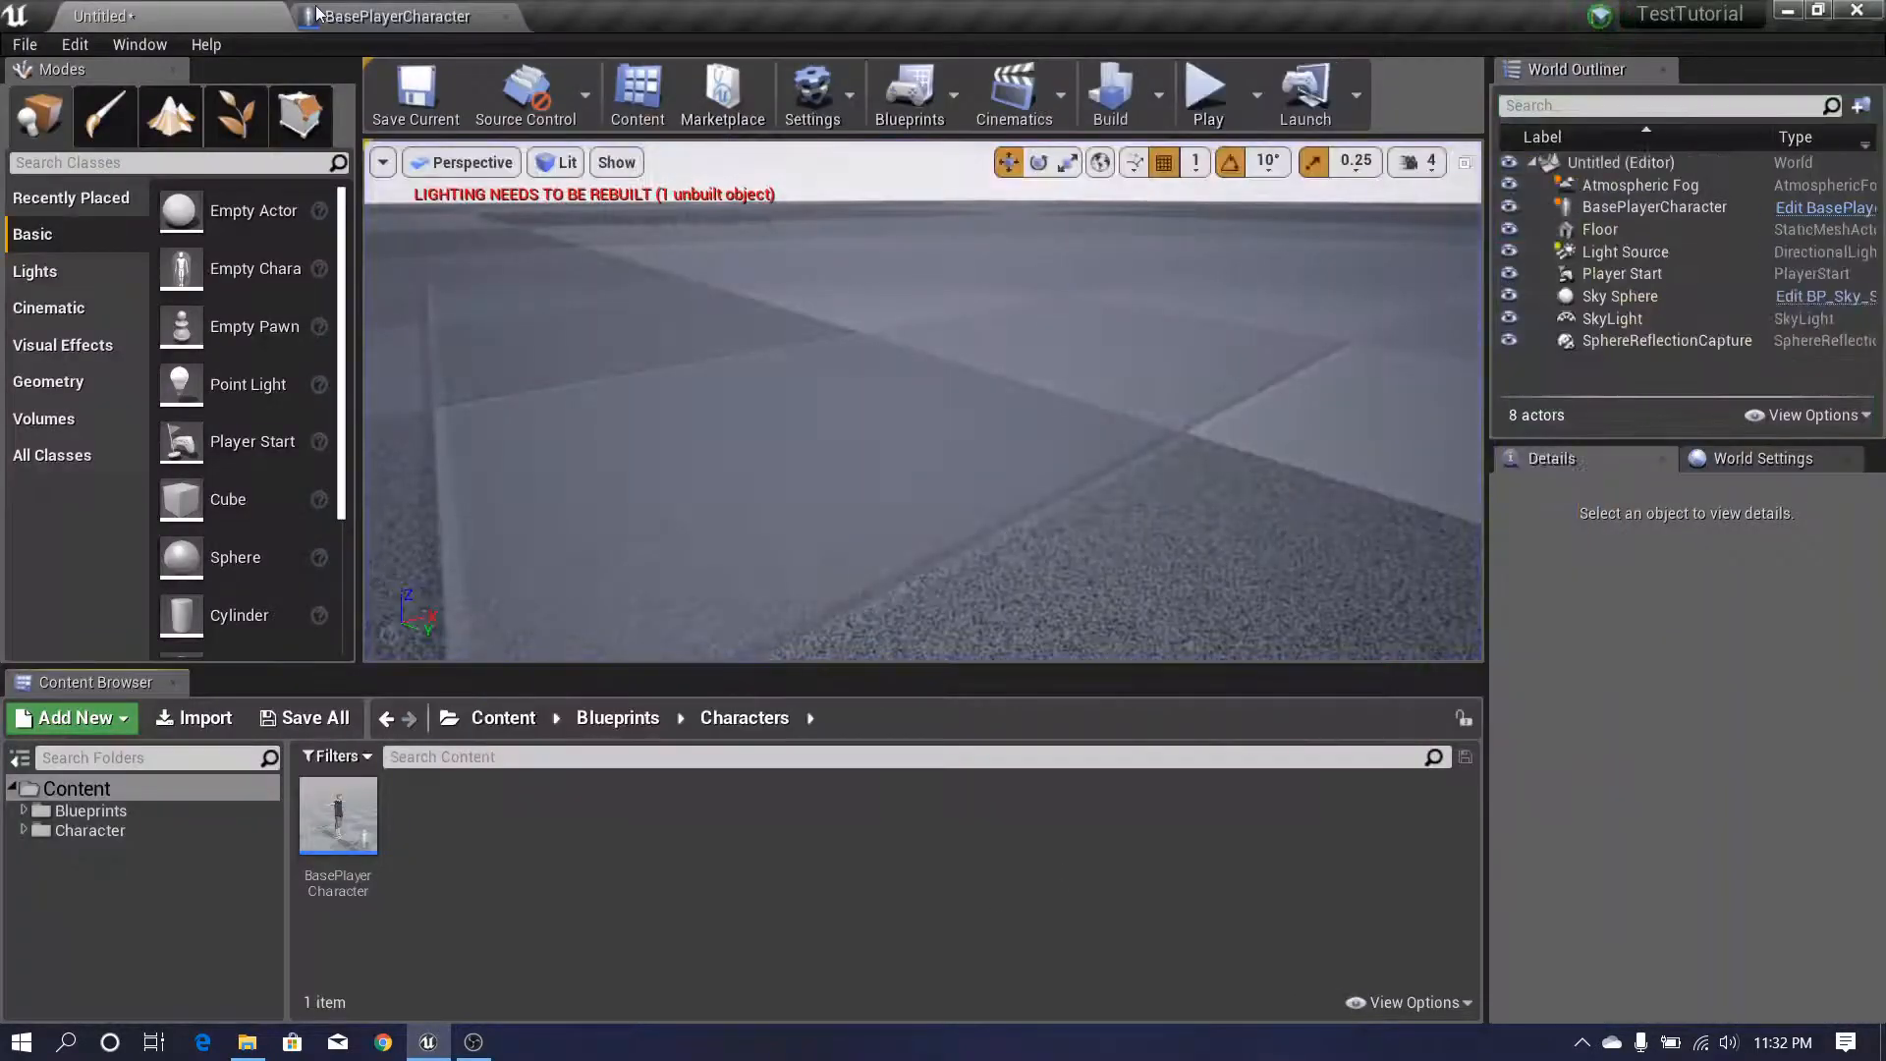
pyautogui.click(393, 16)
pyautogui.moveTo(391, 266); pyautogui.dragTo(475, 657, button='right')
pyautogui.scroll(-2, 421, 400)
pyautogui.scroll(1, 430, 385)
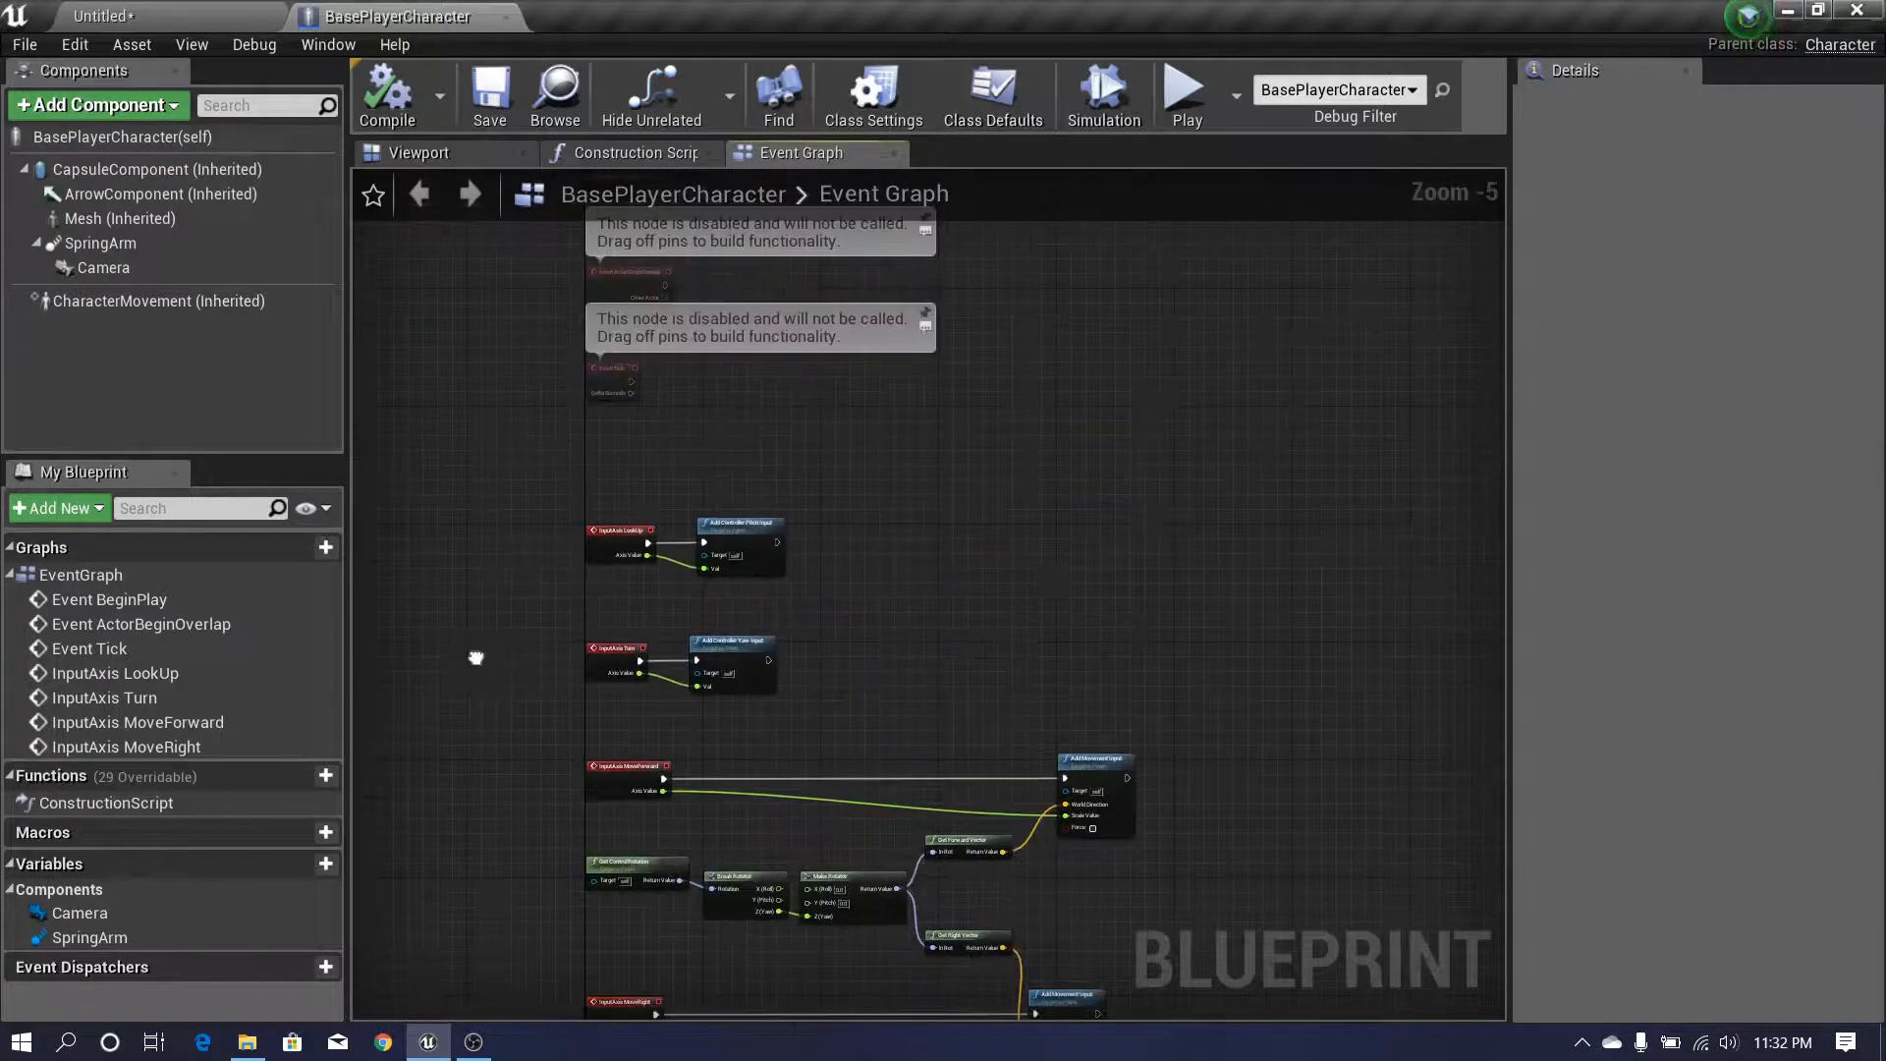
pyautogui.click(264, 13)
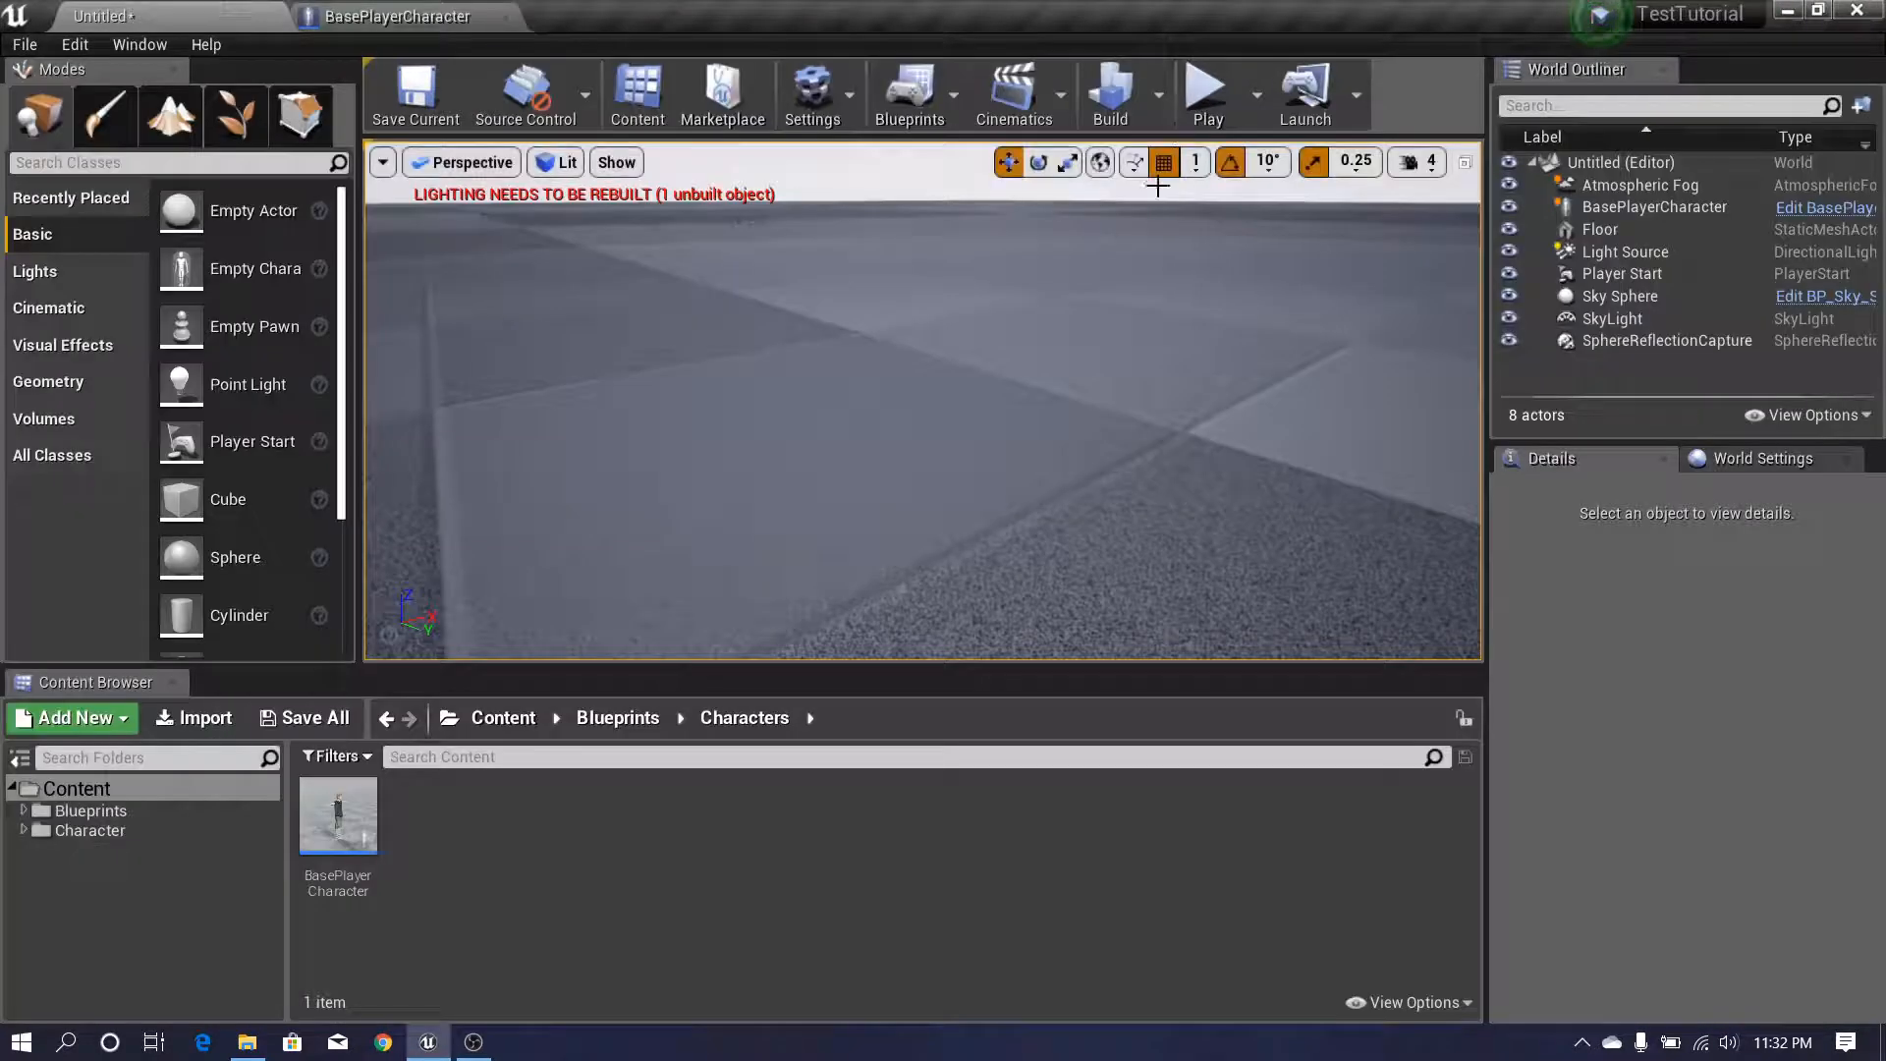
# - Play the level in full screen, walk the character in all directions while turning the camera, stop, and return to the BasePlayerCharacter blueprint
pyautogui.click(1210, 103)
pyautogui.press('F11')
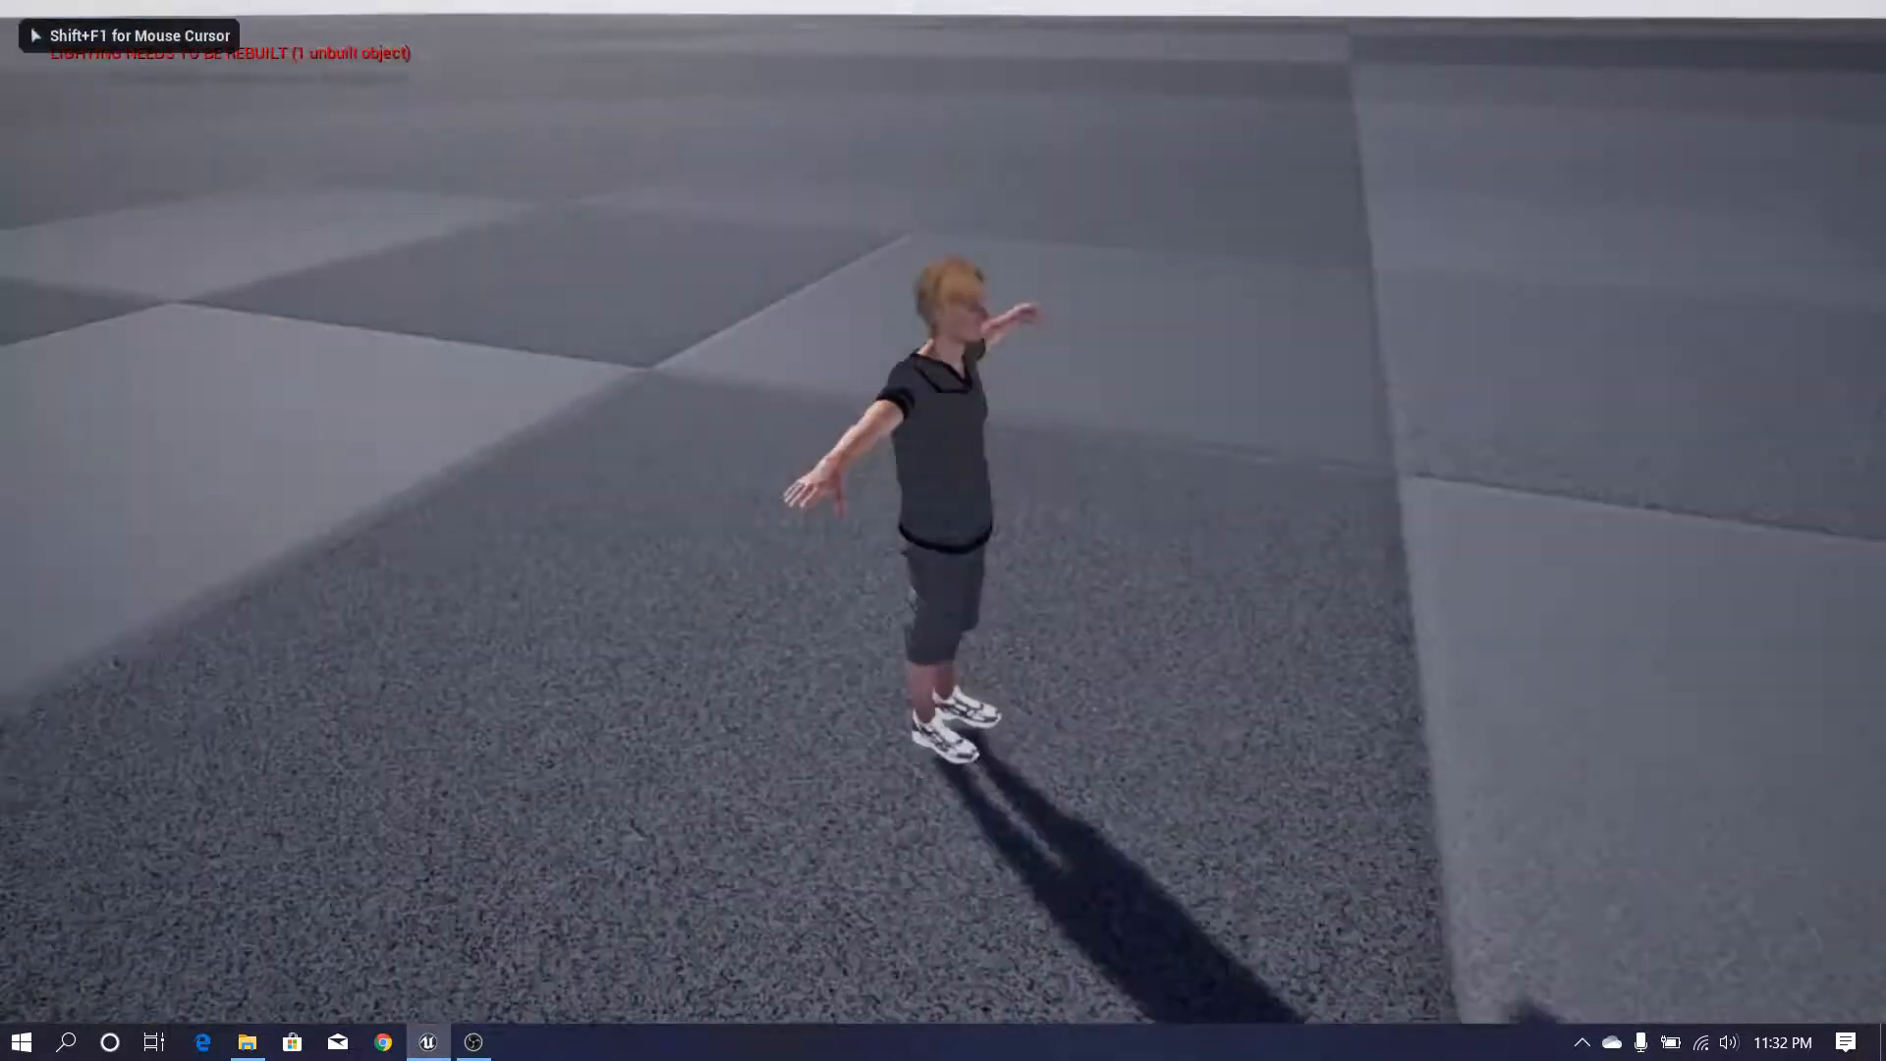
pyautogui.press('w')
pyautogui.press('d')
pyautogui.press('s')
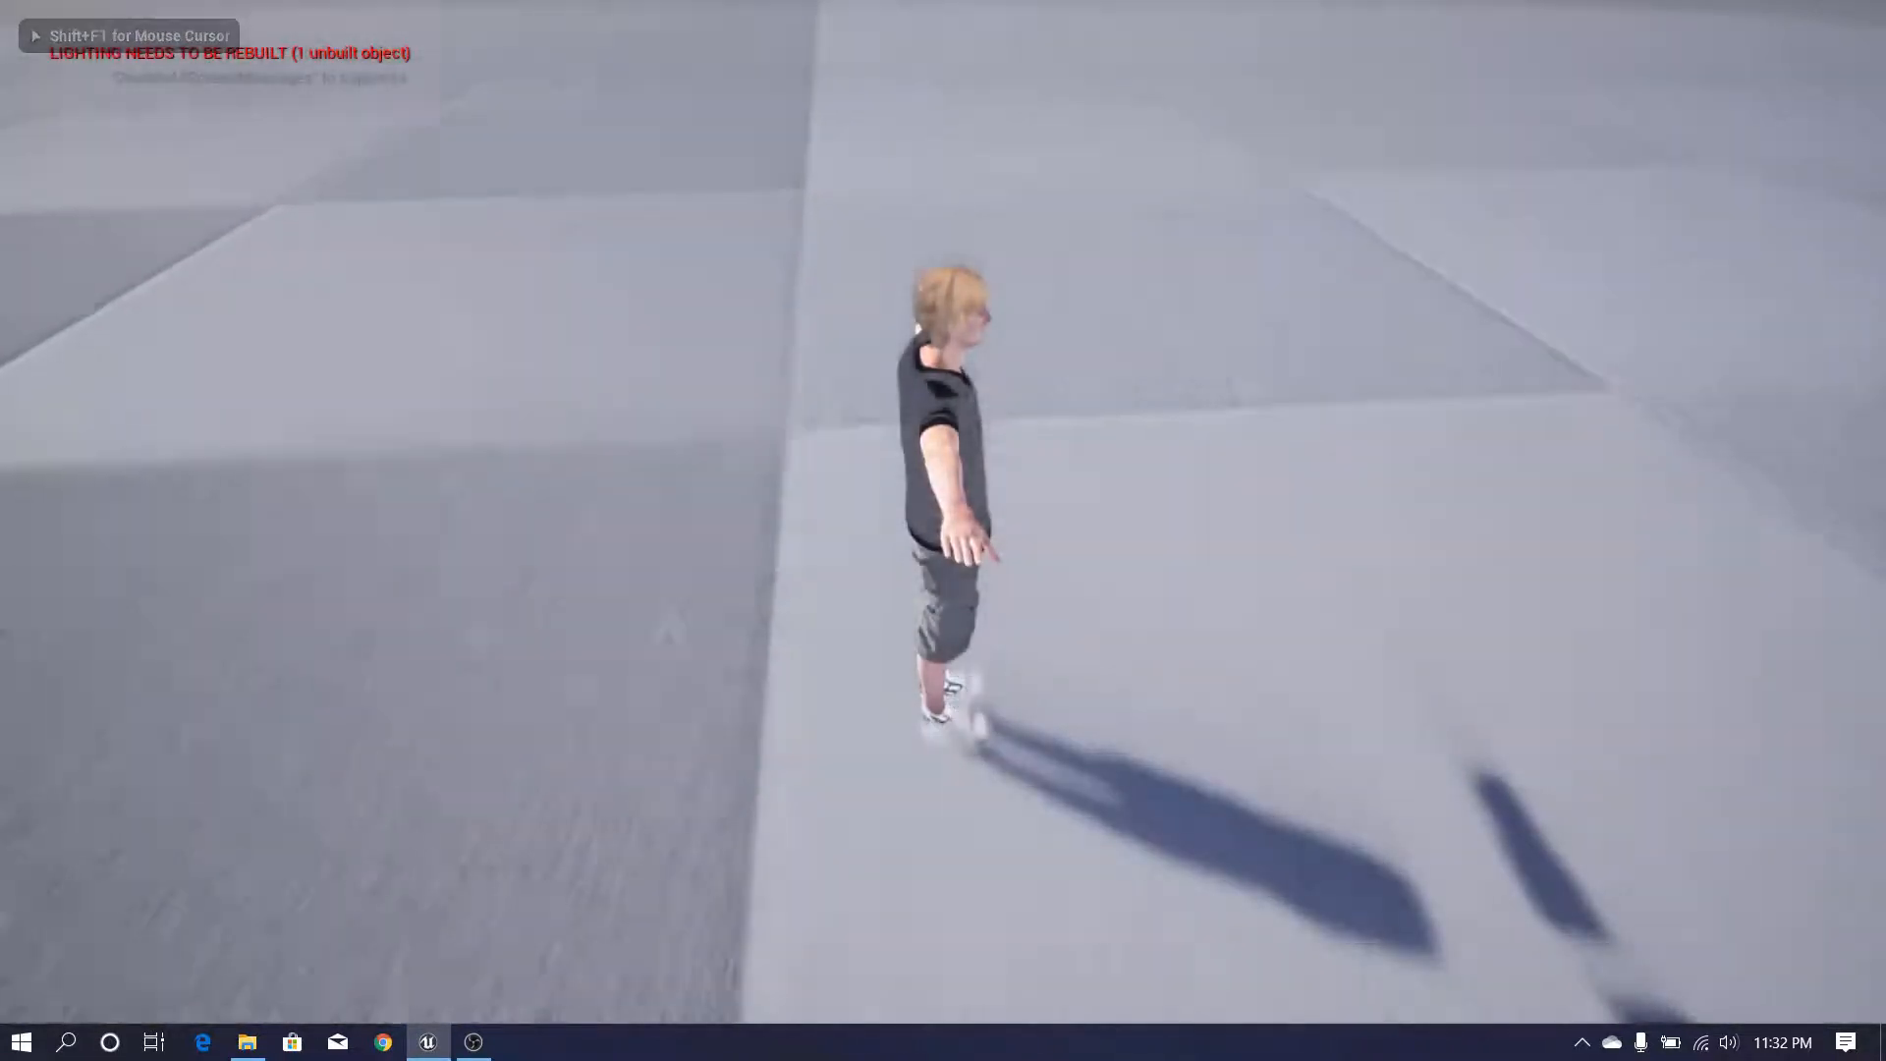
pyautogui.press('a')
pyautogui.press('w')
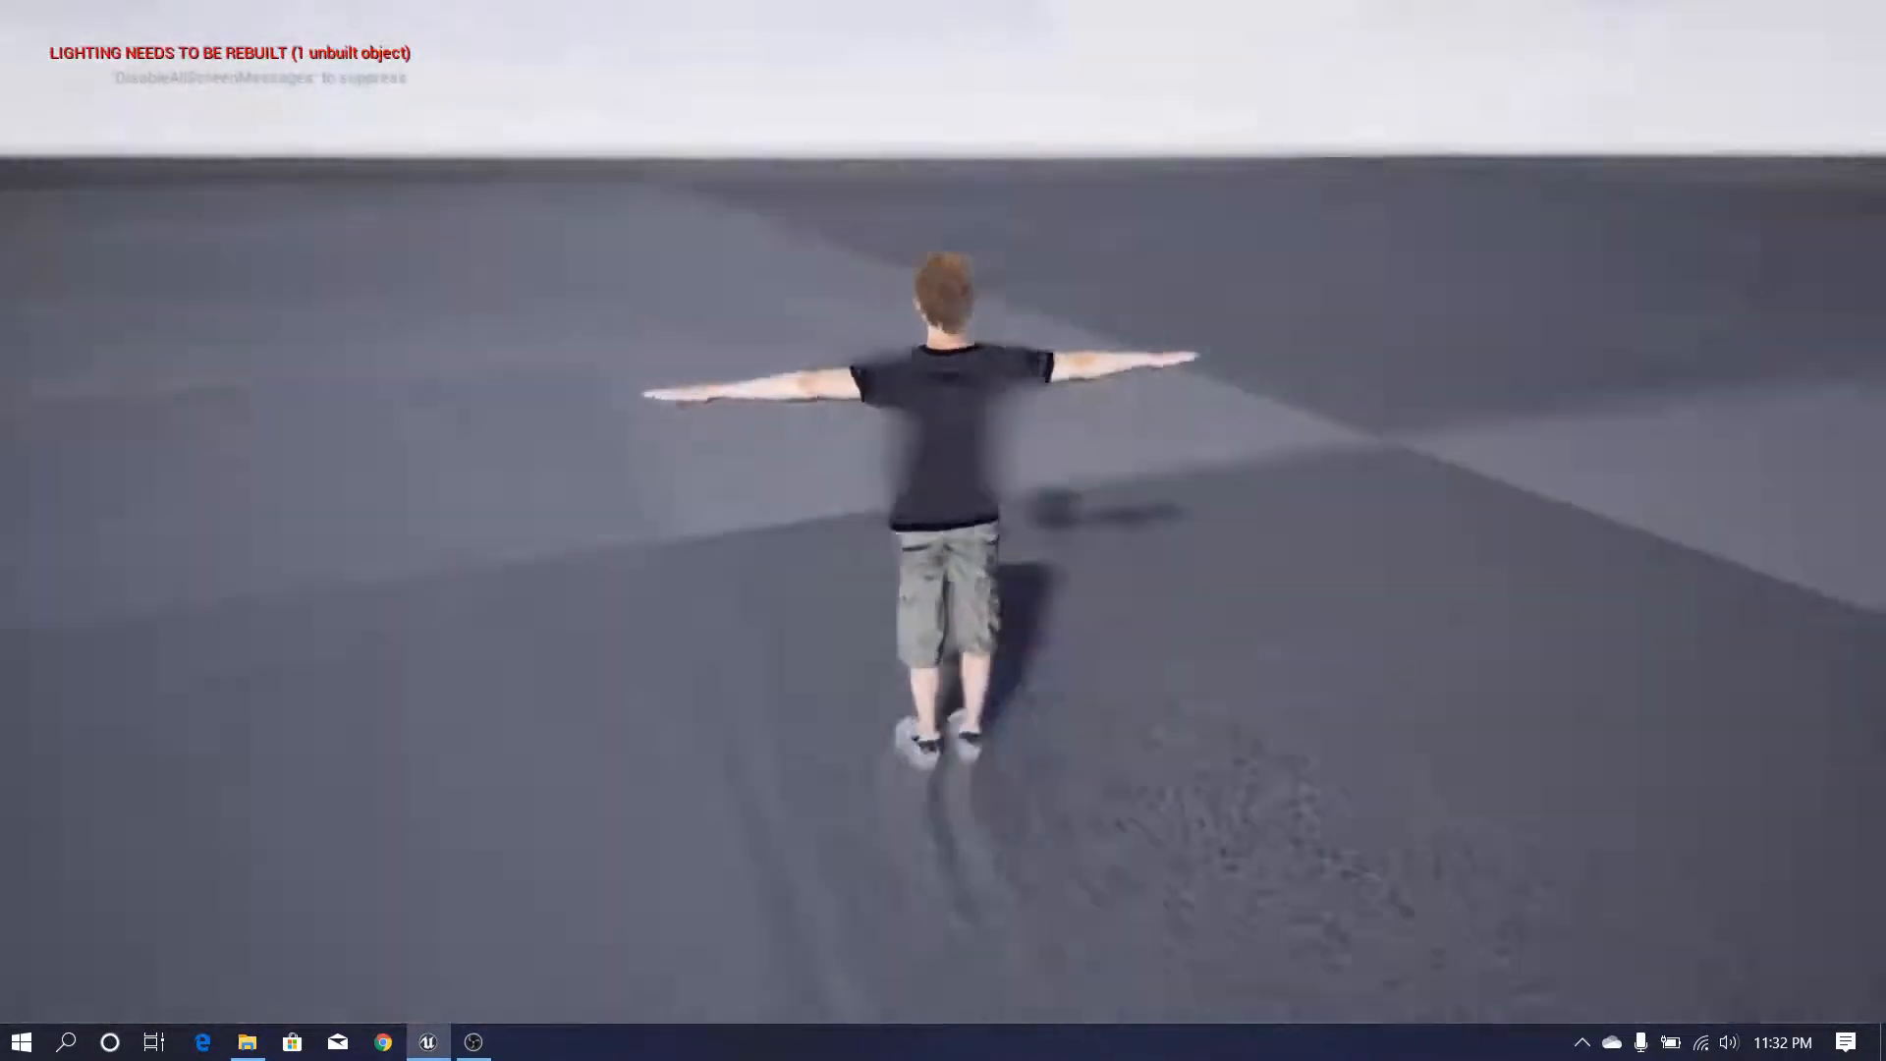
pyautogui.press('w')
pyautogui.press('a')
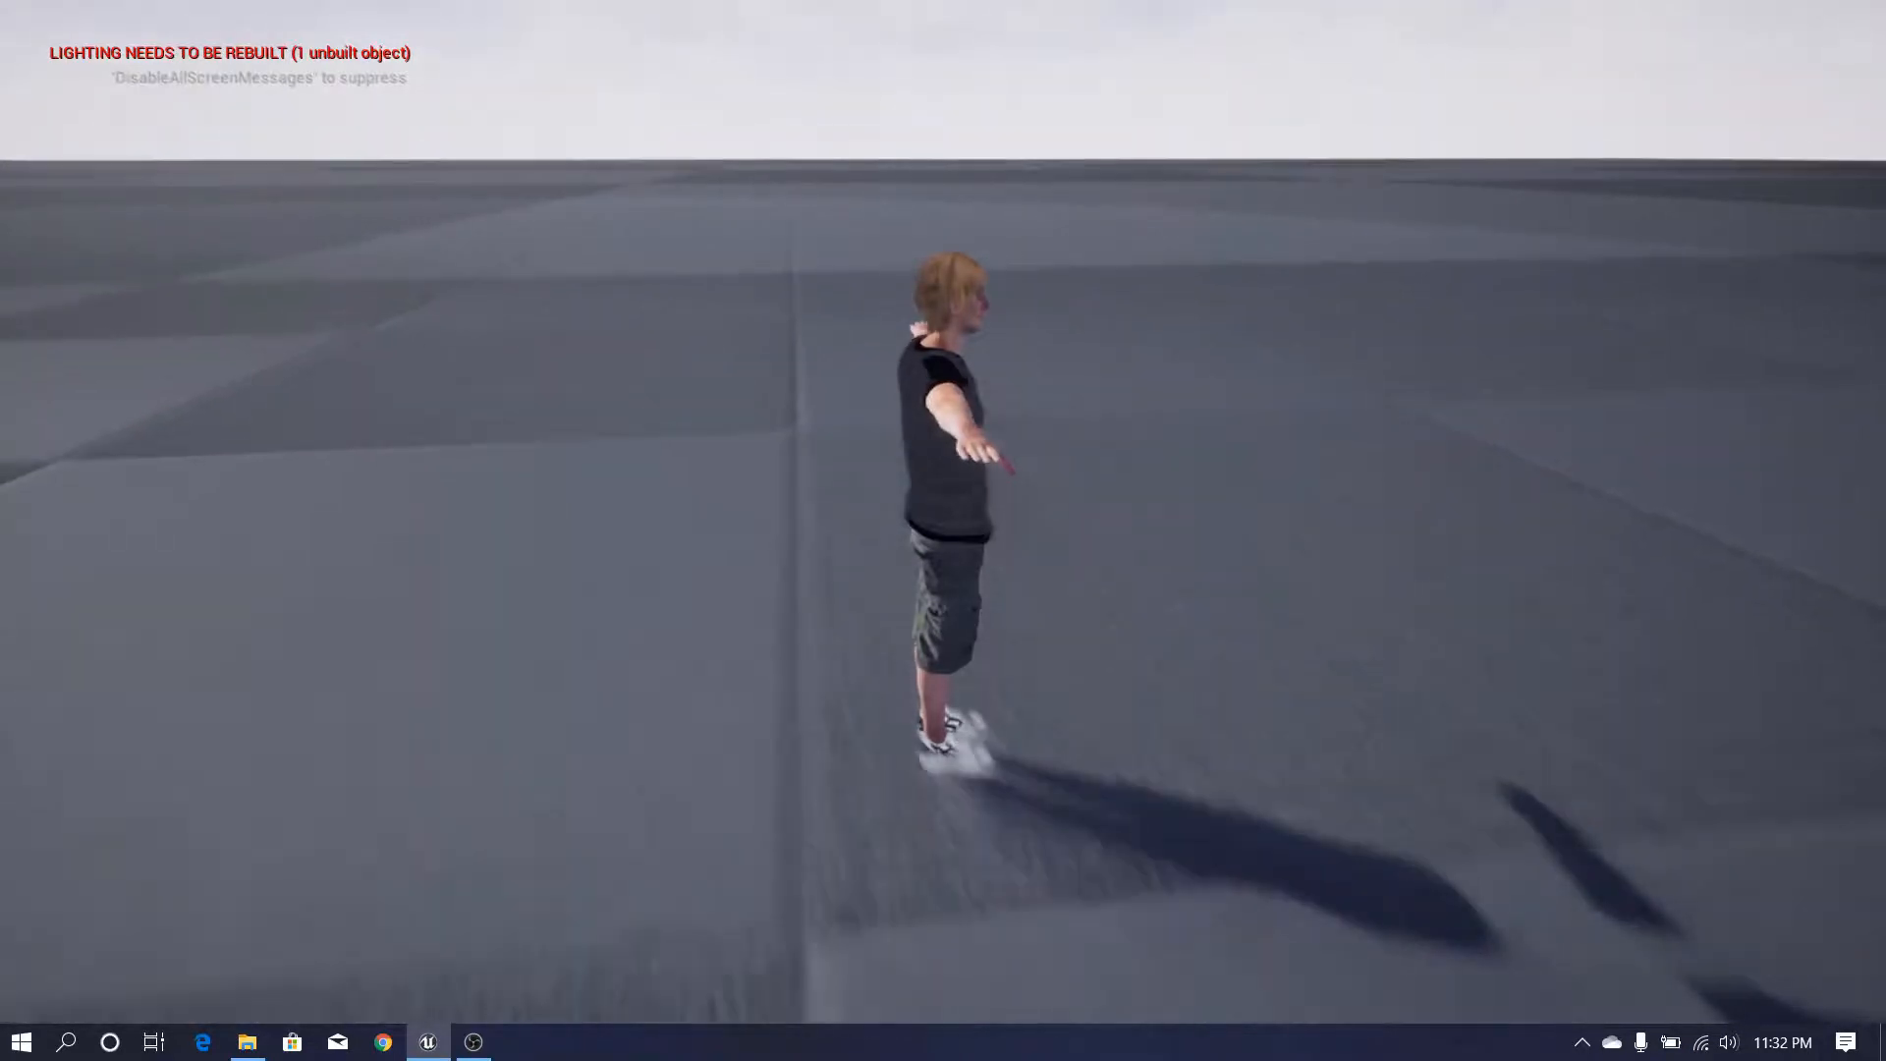
pyautogui.press('w')
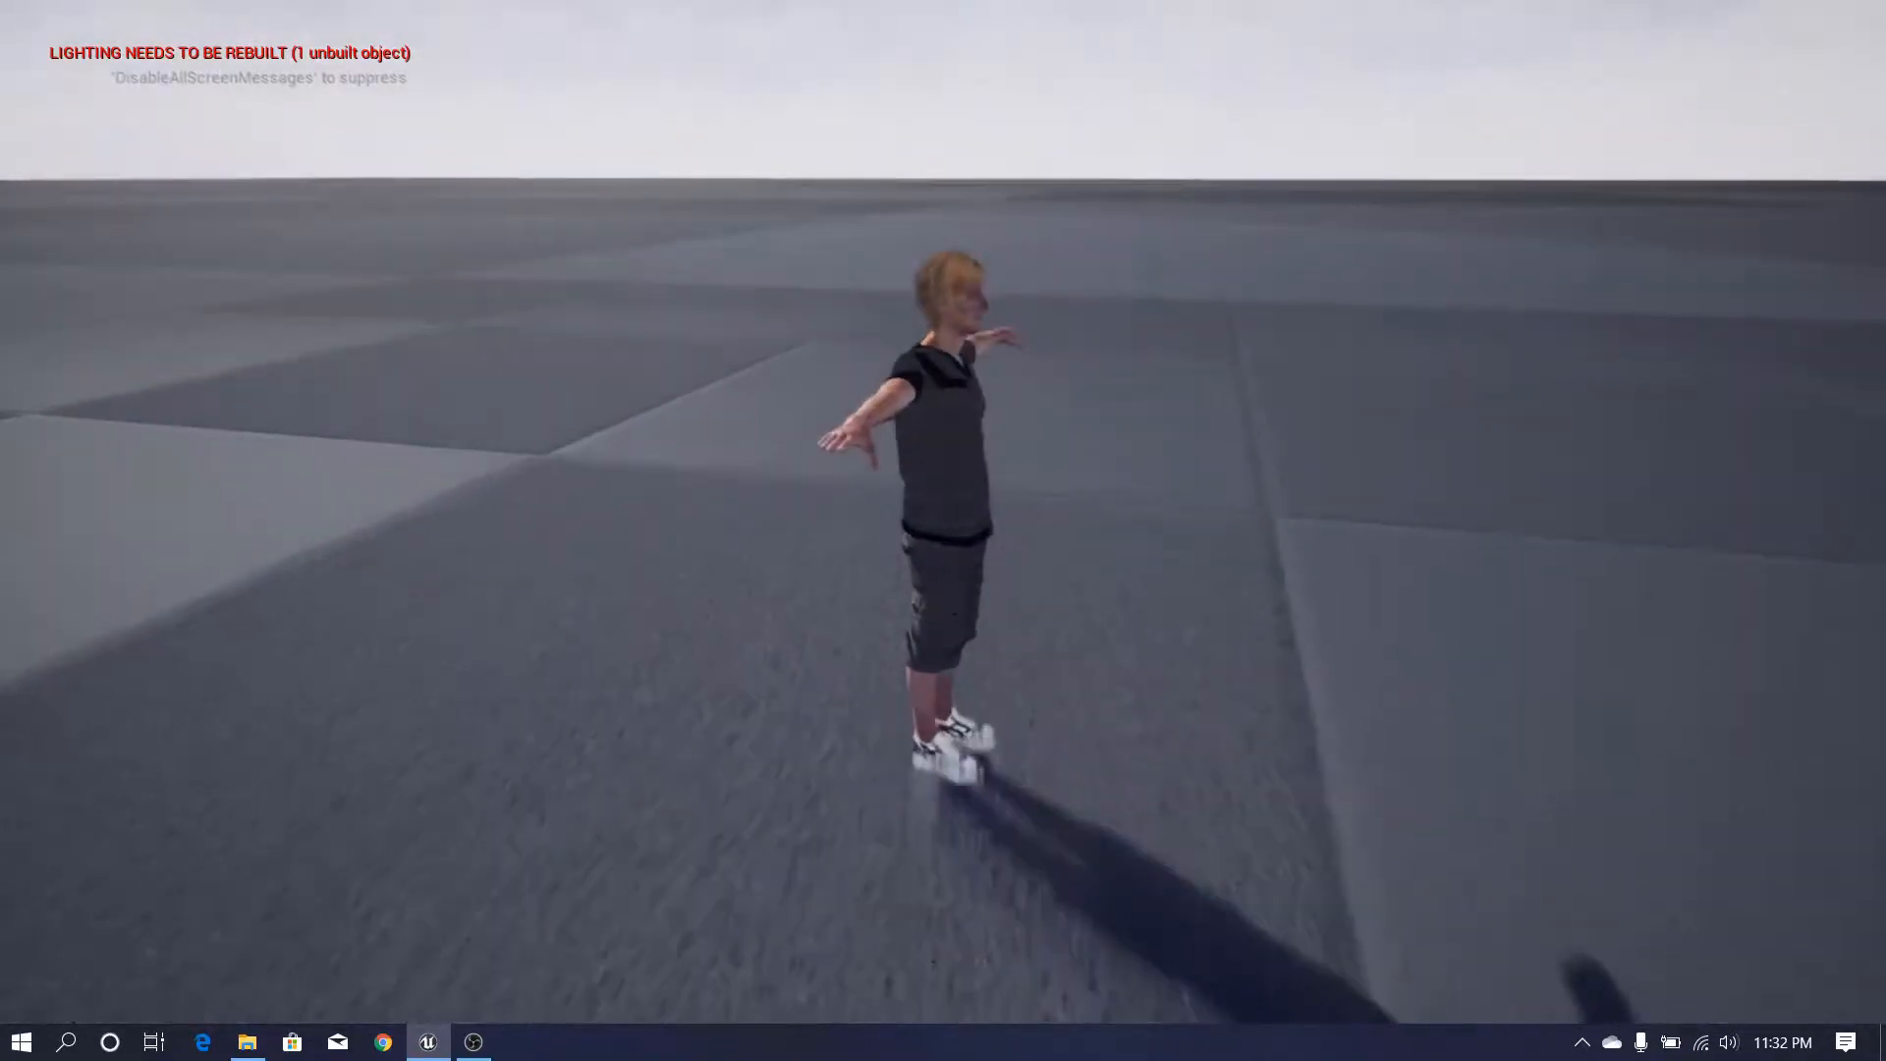
pyautogui.press('w')
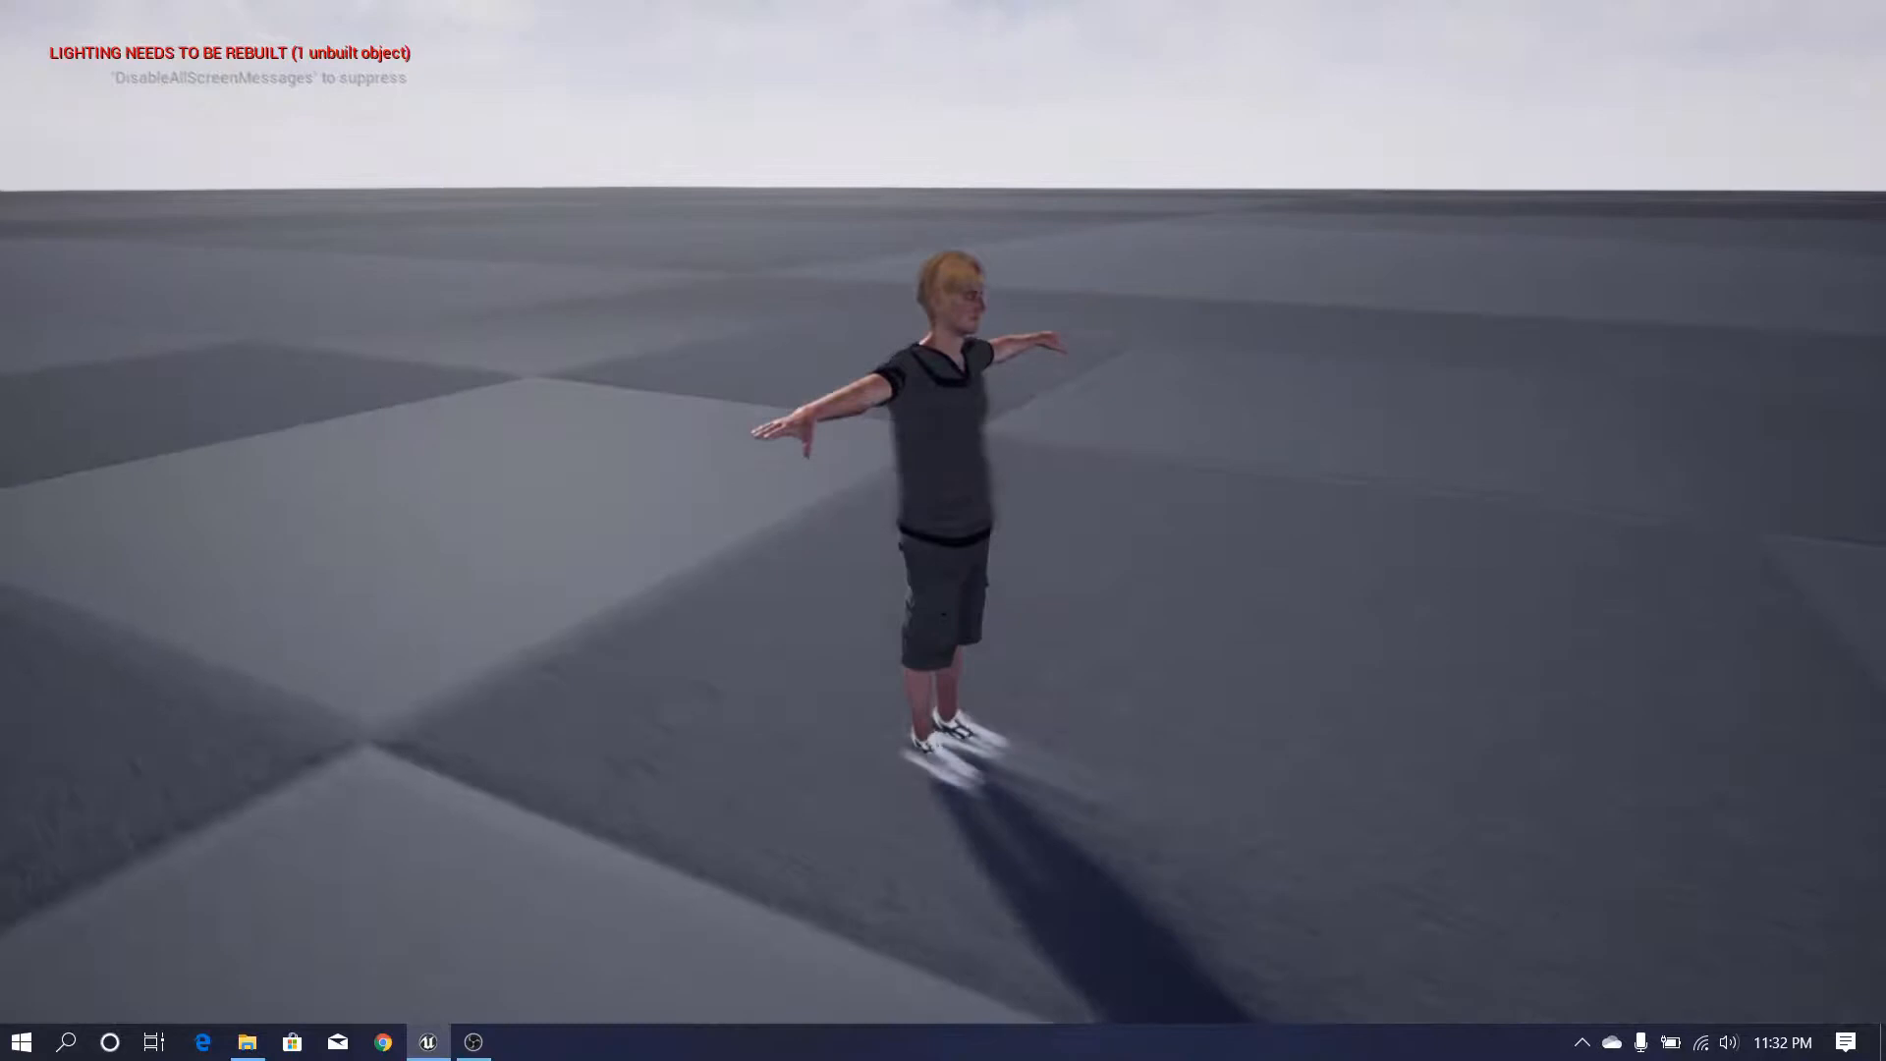
pyautogui.press('w')
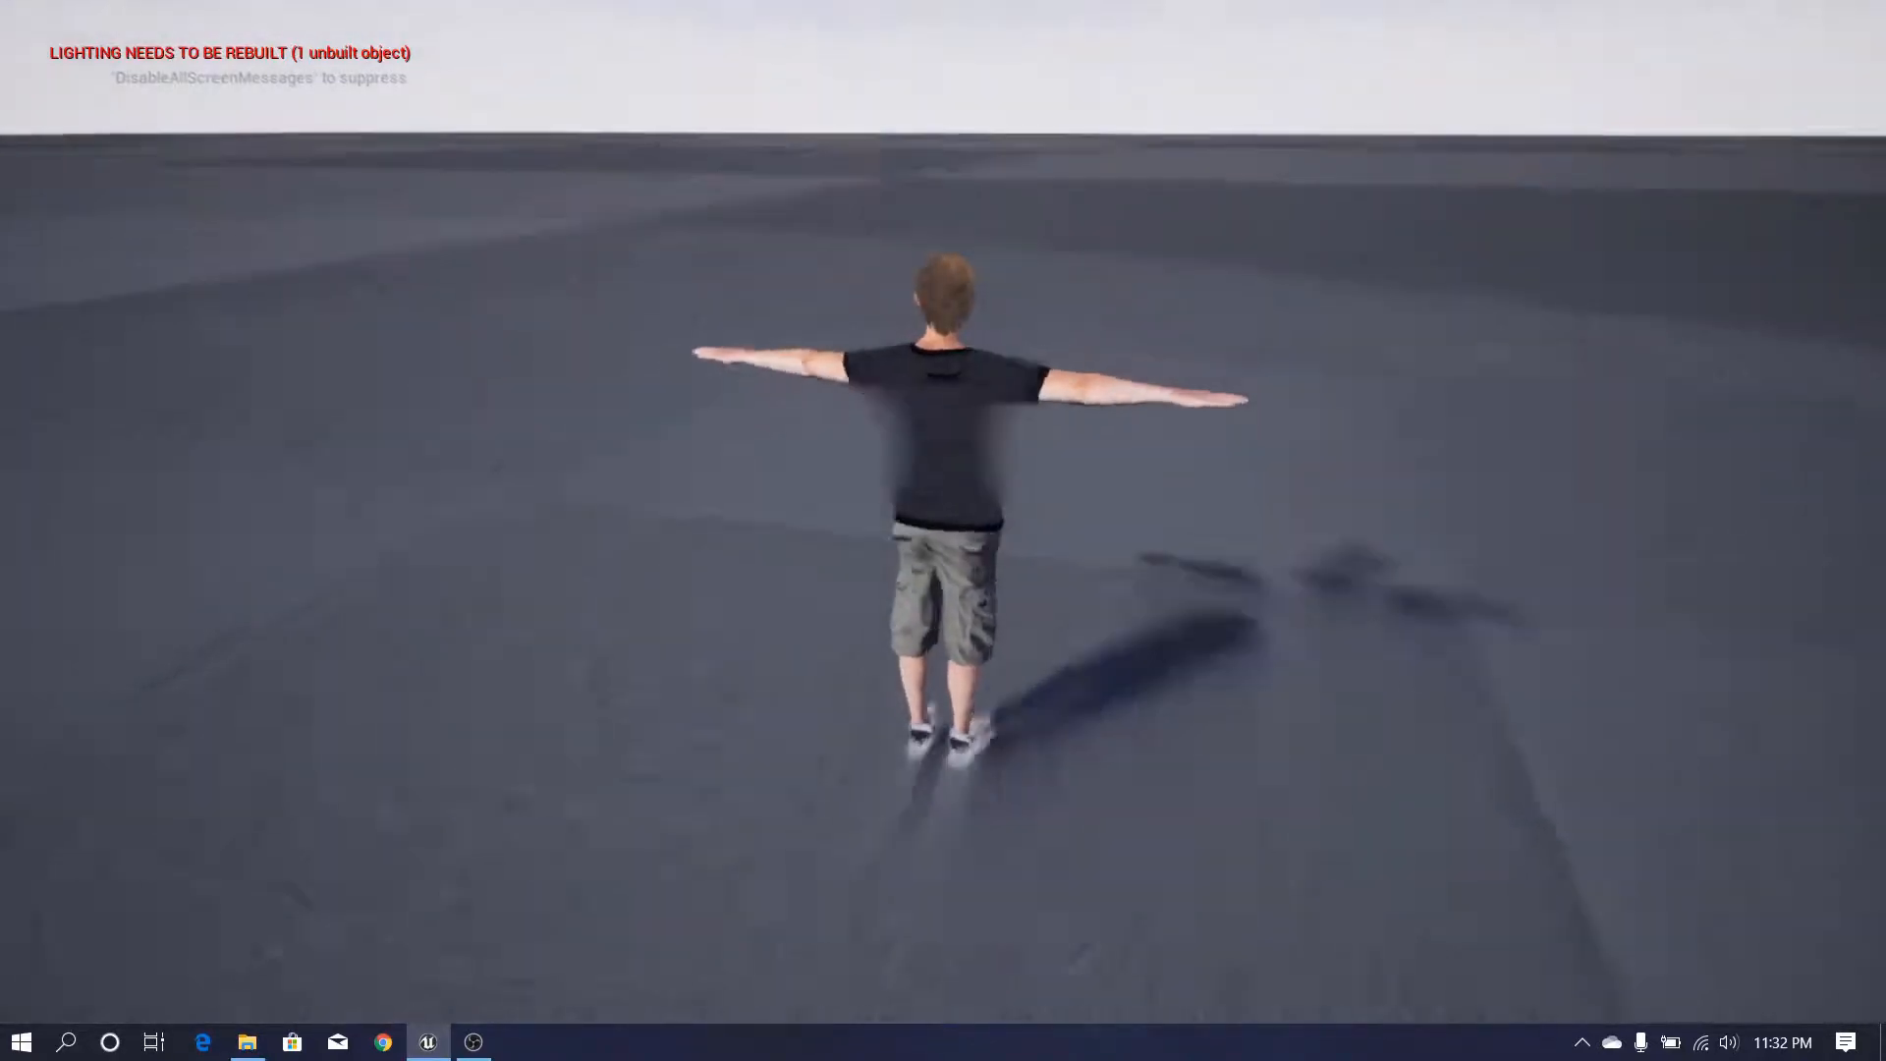
pyautogui.press('w')
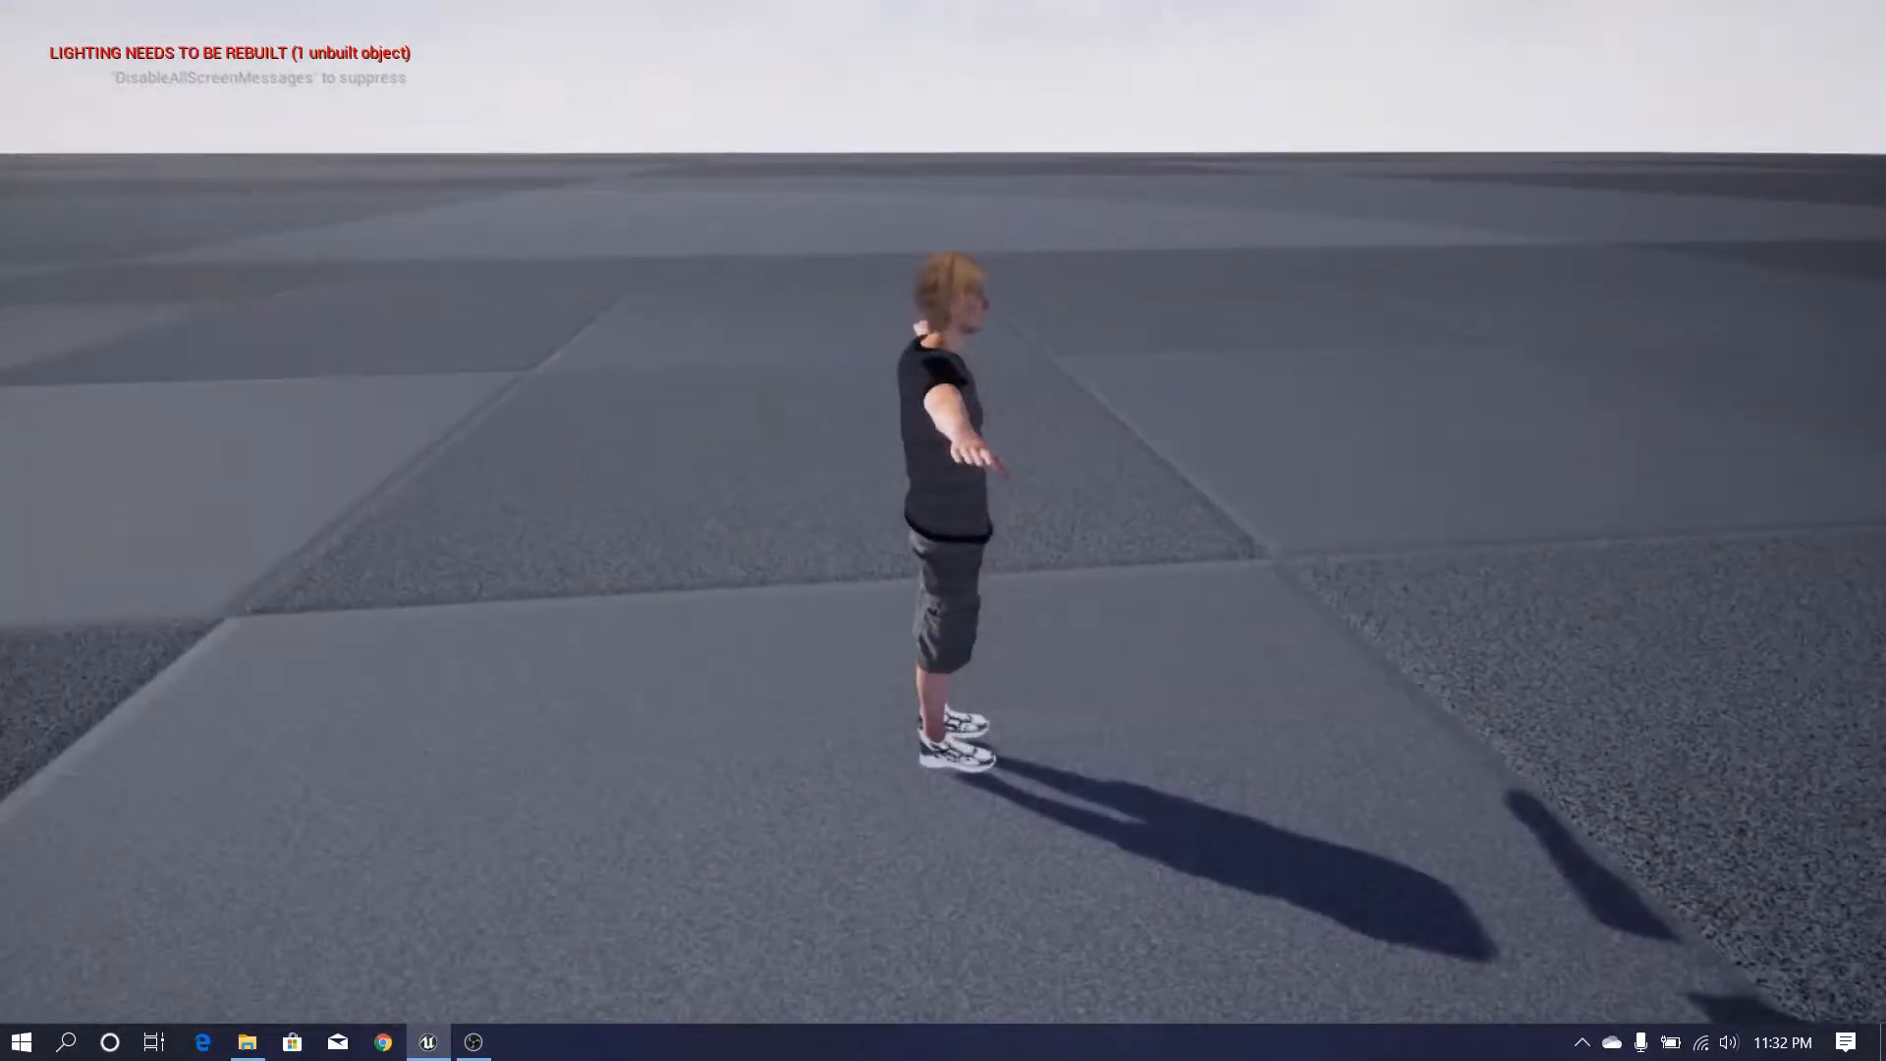
pyautogui.press('Escape')
pyautogui.click(334, 12)
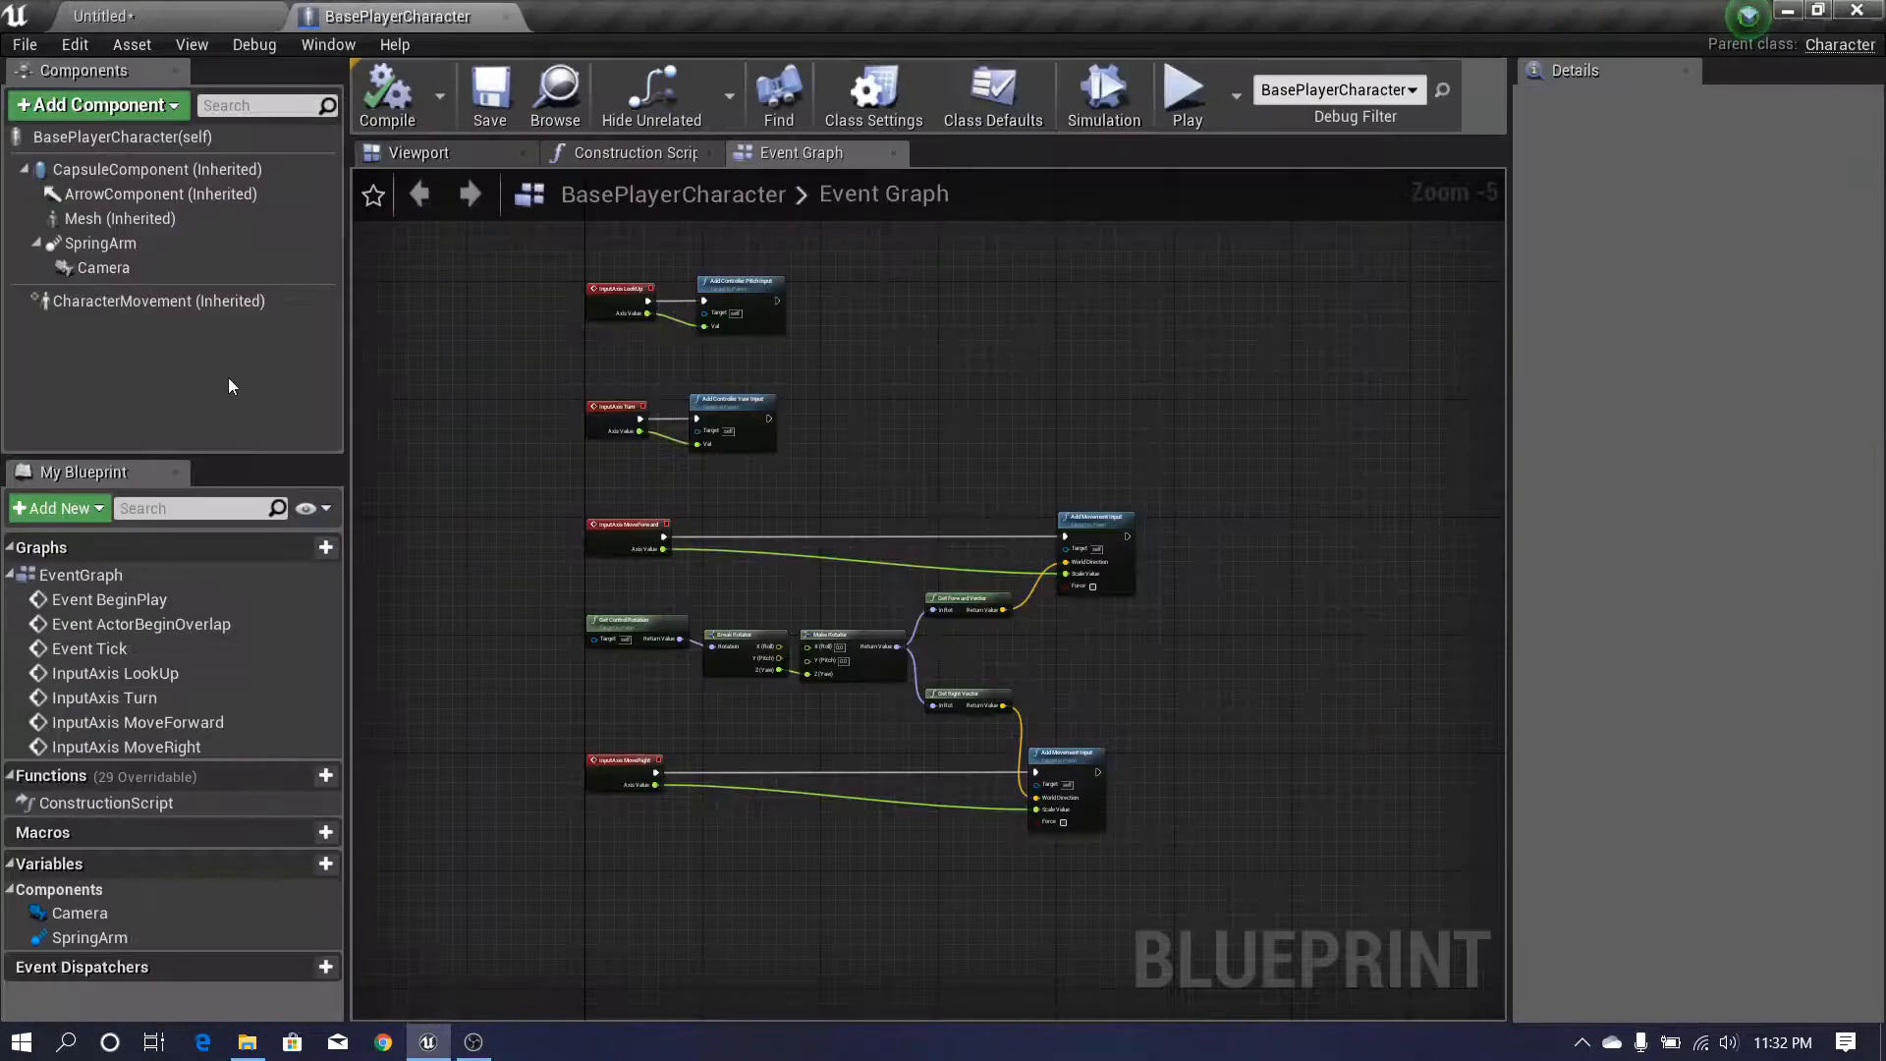
# - Select the SpringArm component, clear its property search filter, and widen the area showing its details
pyautogui.click(93, 250)
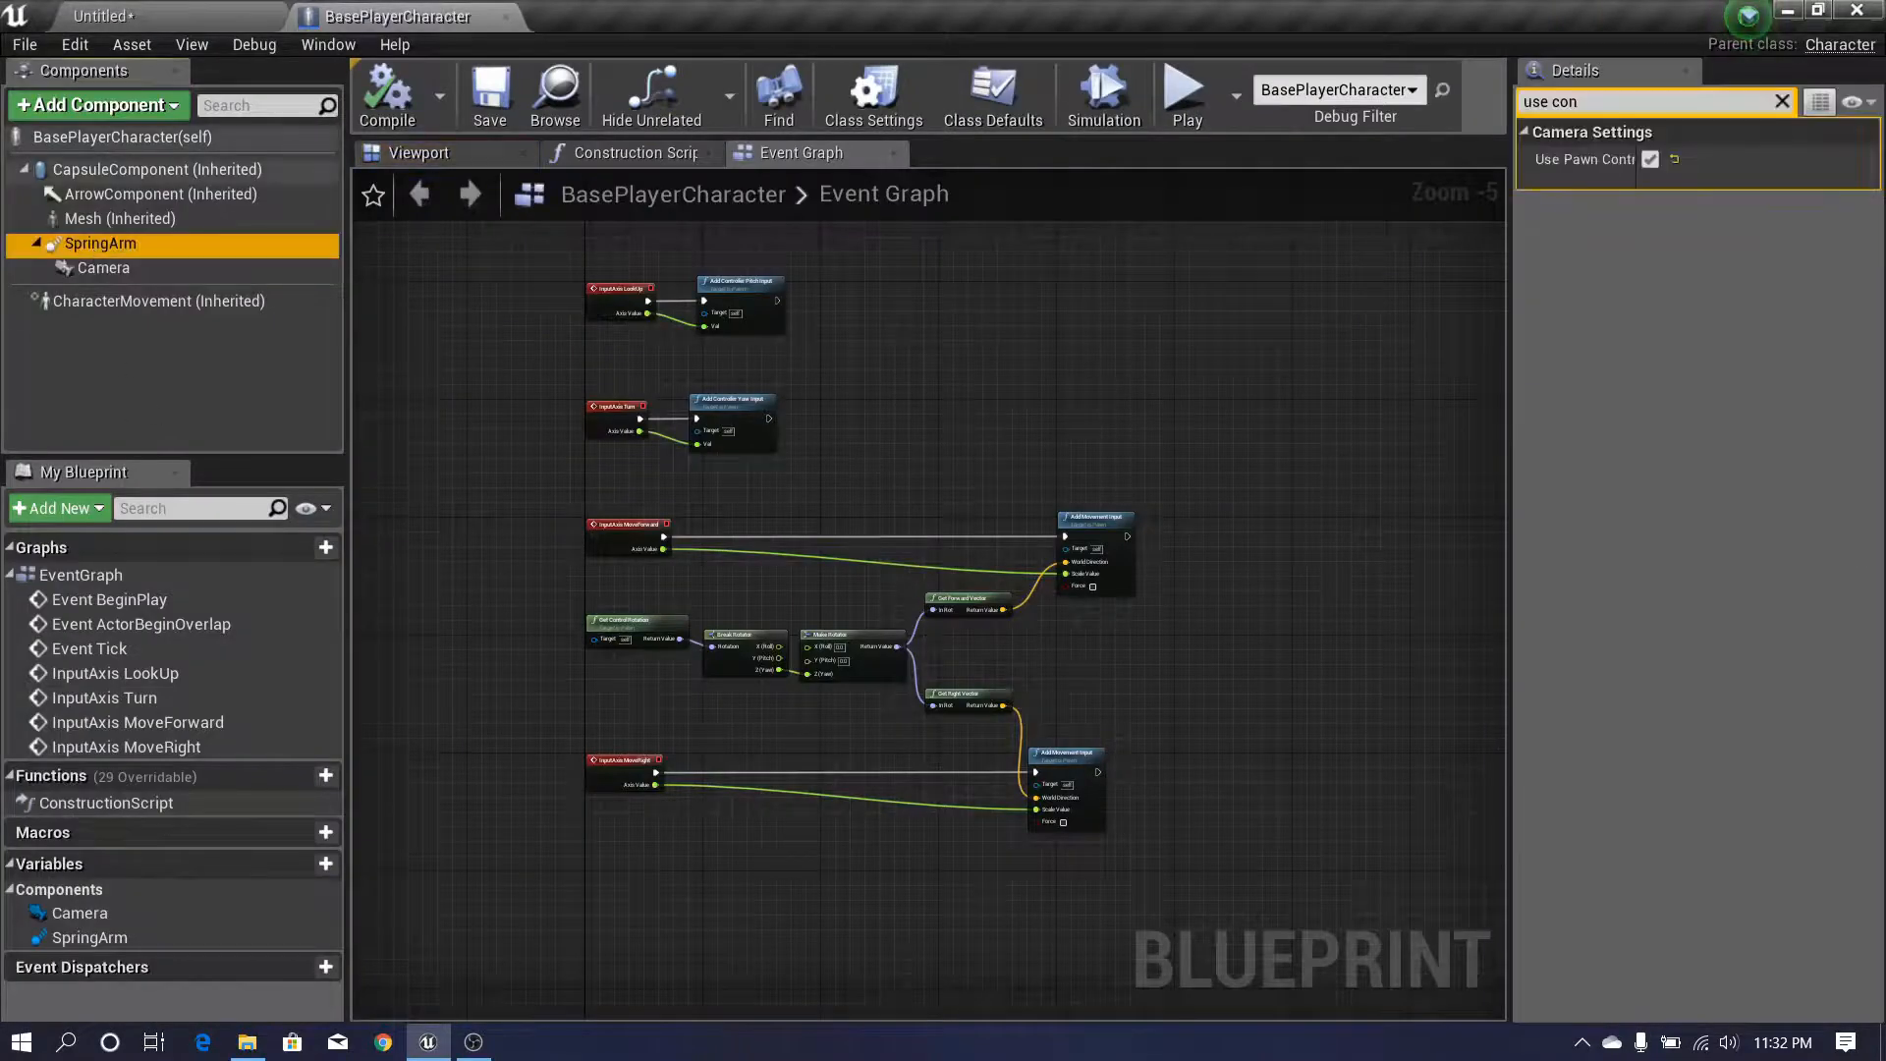
pyautogui.click(1782, 101)
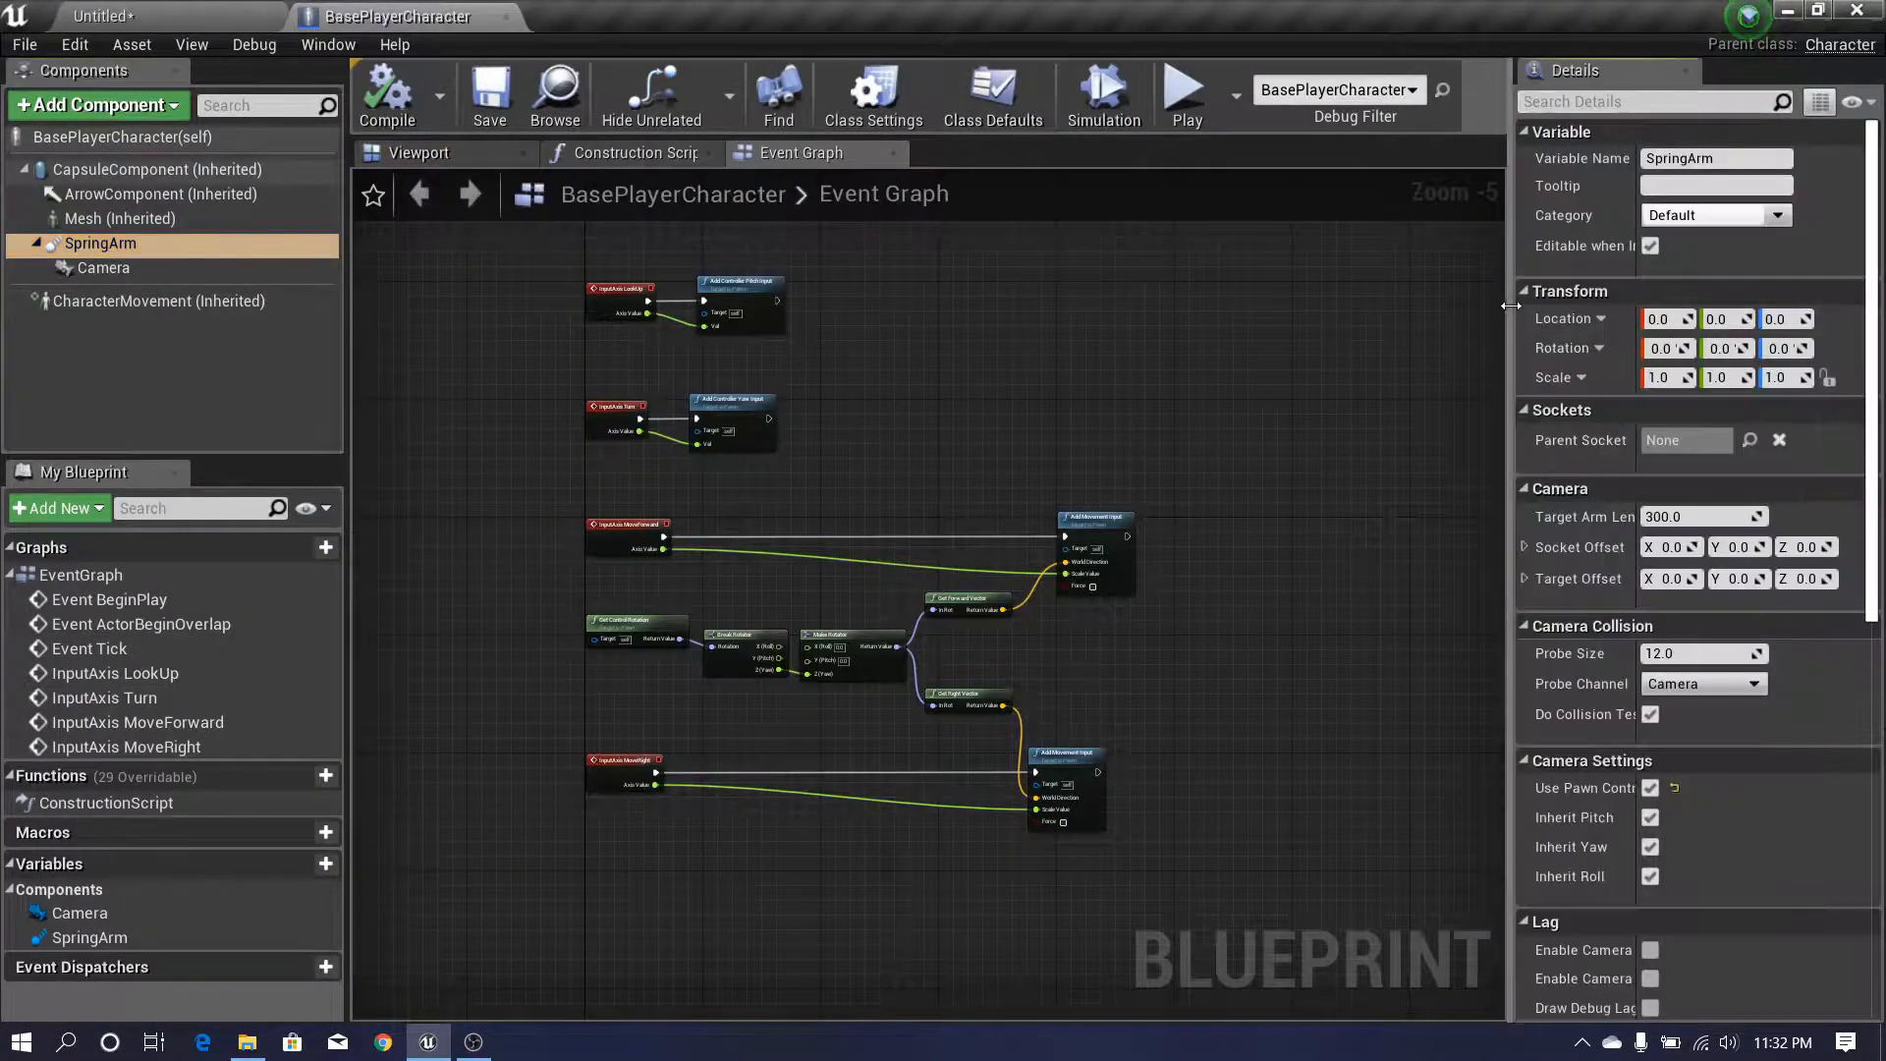
pyautogui.moveTo(1511, 305); pyautogui.dragTo(1289, 306)
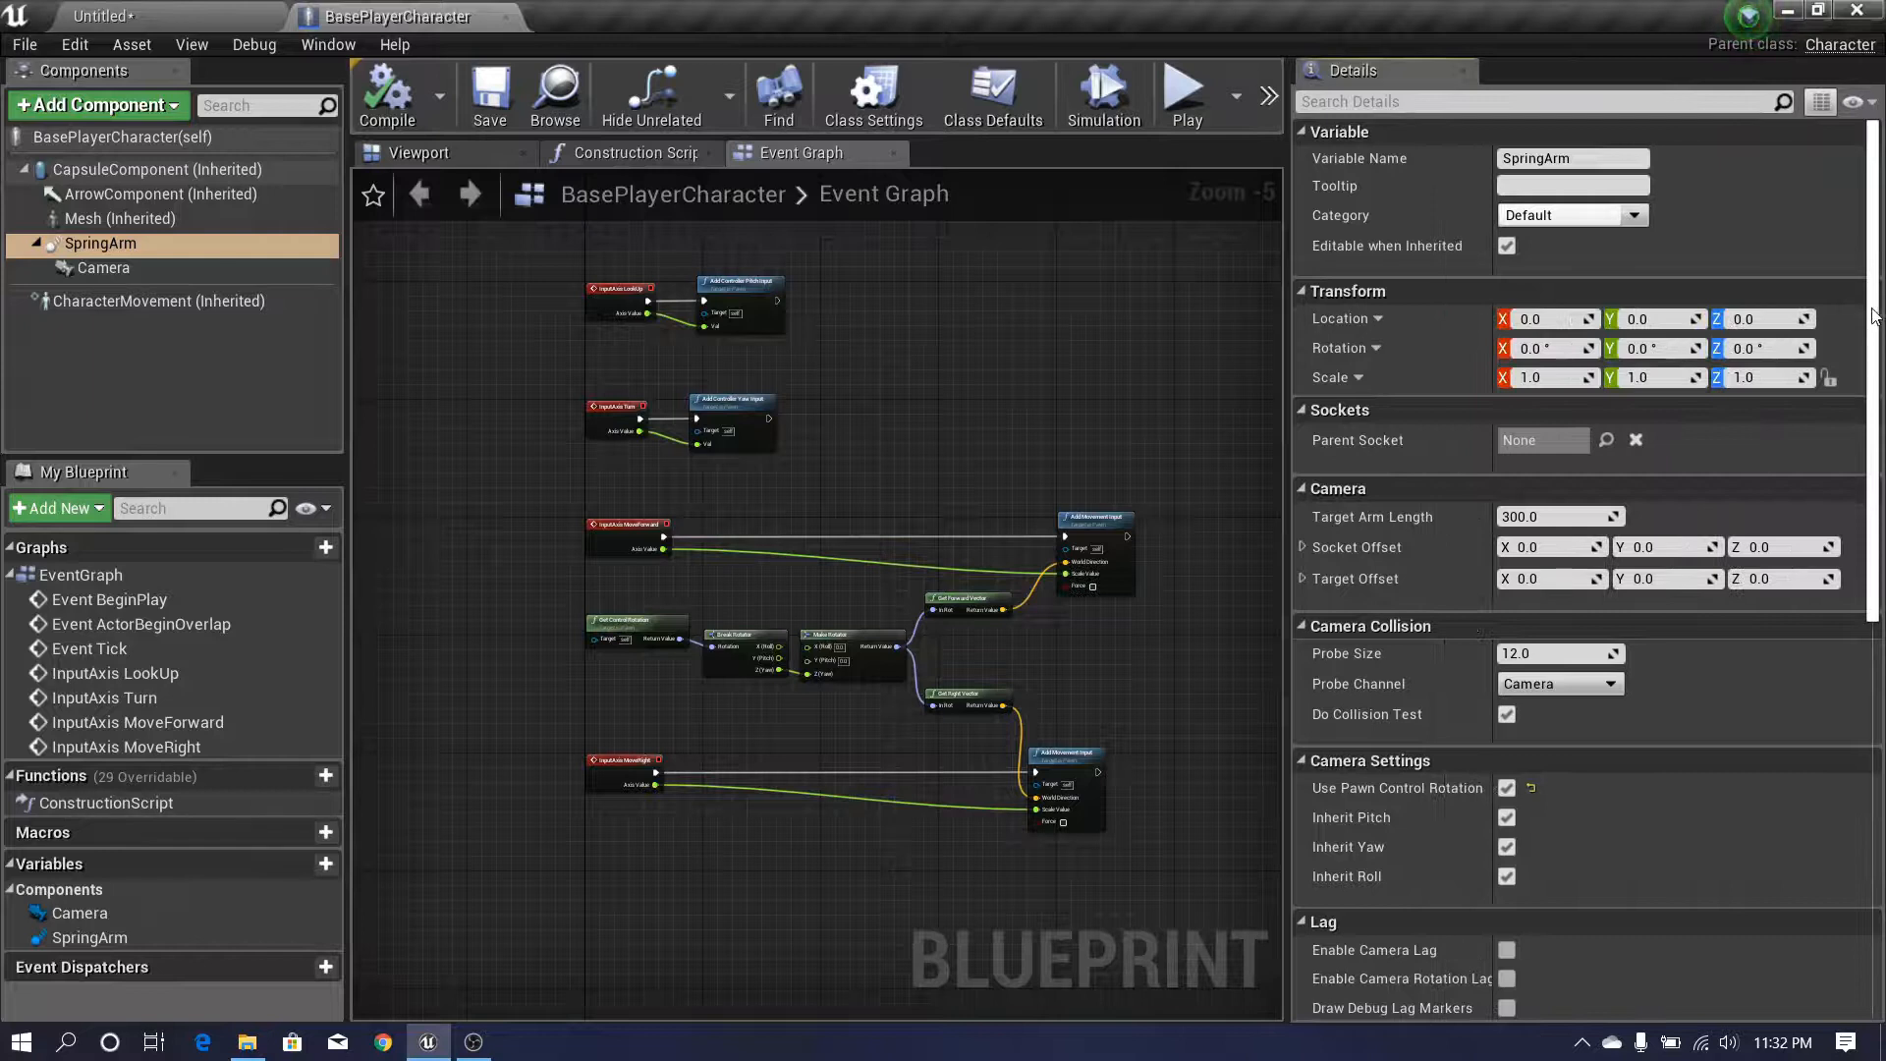
# - Filter the CharacterMovement component's properties by "rota", enable Orient Rotation to Movement, and compile the blueprint
pyautogui.click(228, 298)
pyautogui.click(1492, 101)
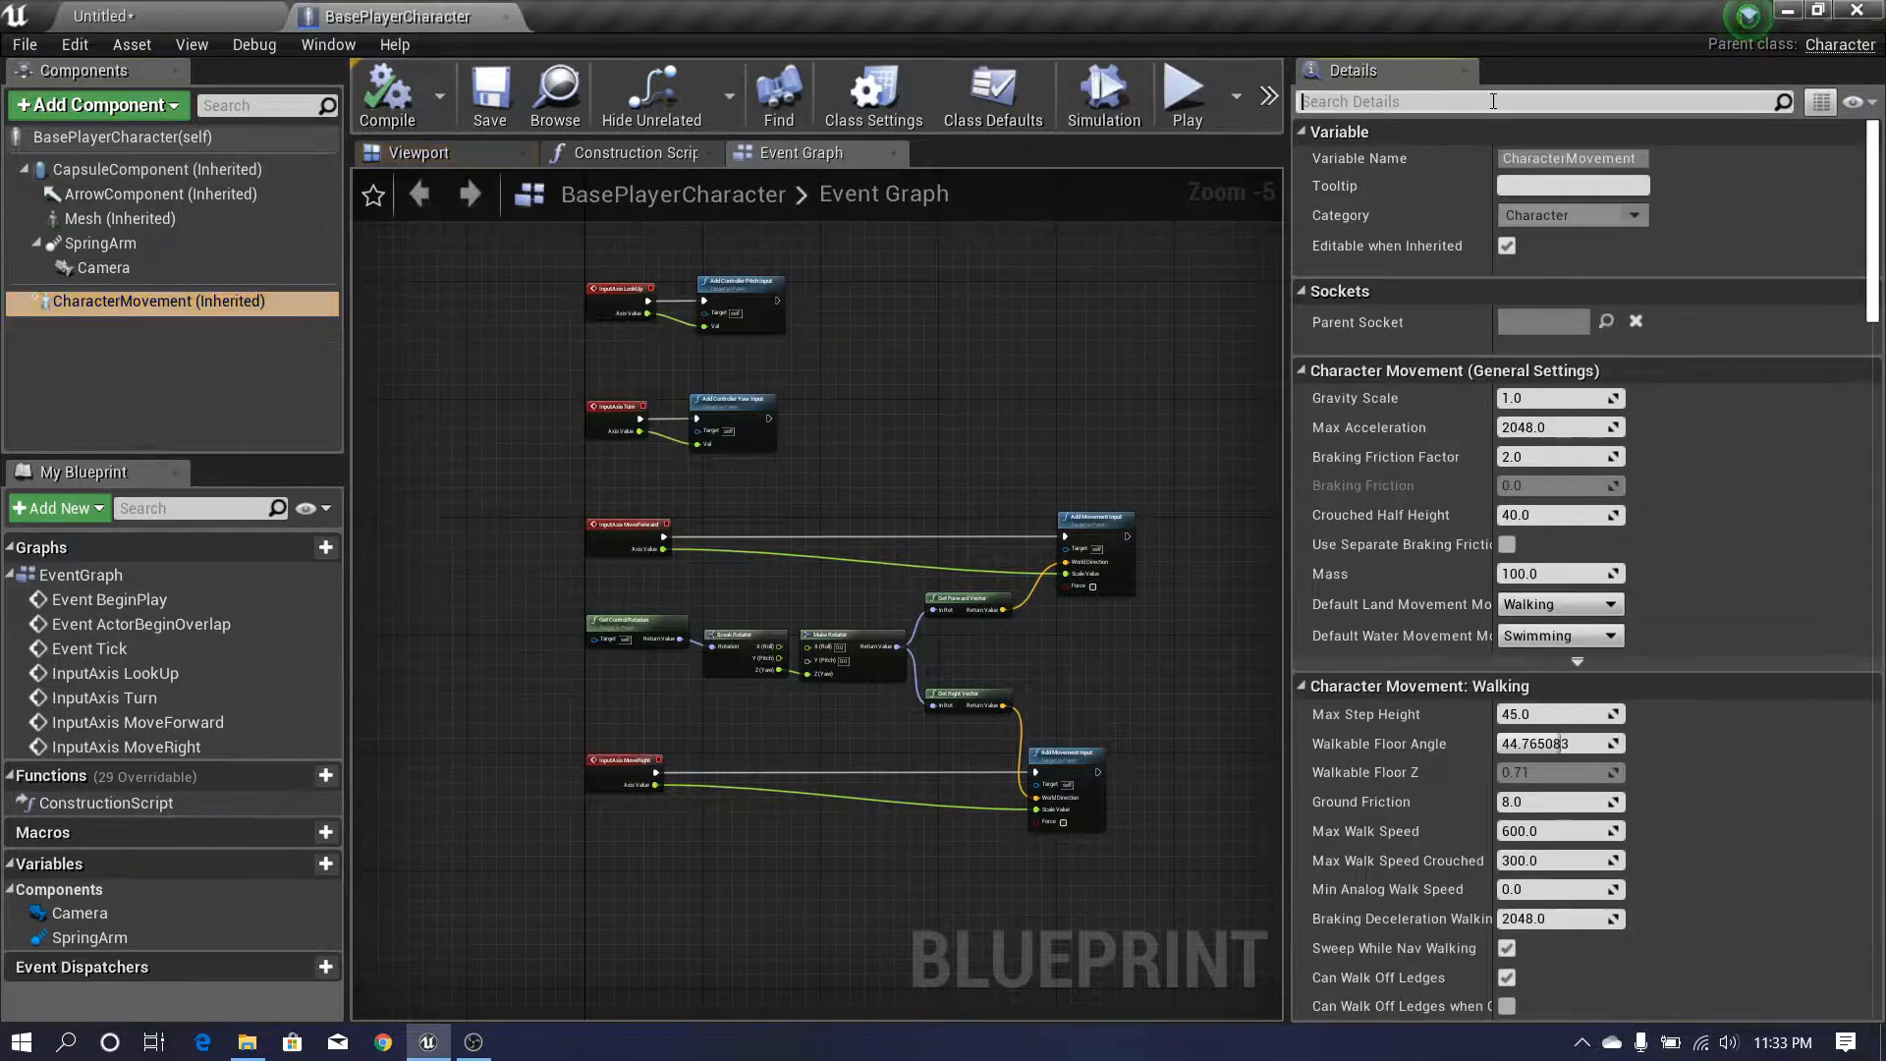
pyautogui.write('rota')
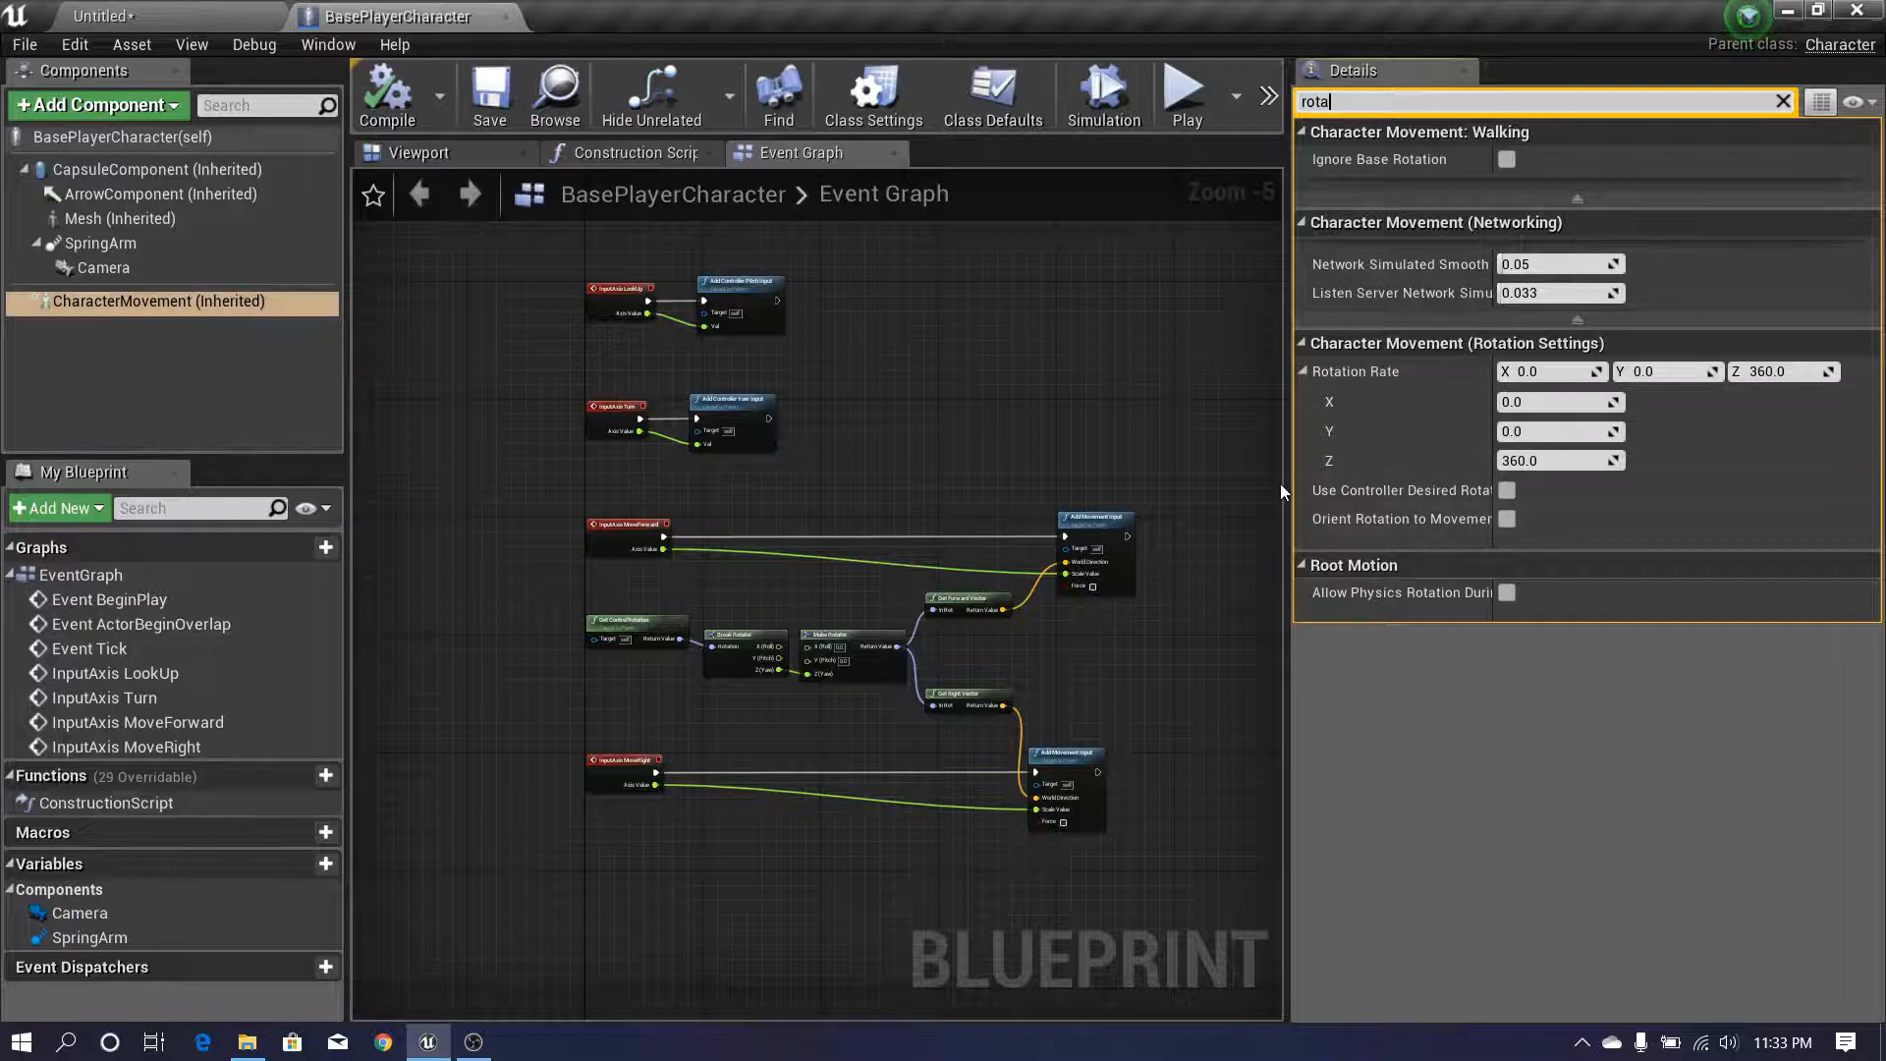
pyautogui.moveTo(1284, 484); pyautogui.dragTo(1260, 482)
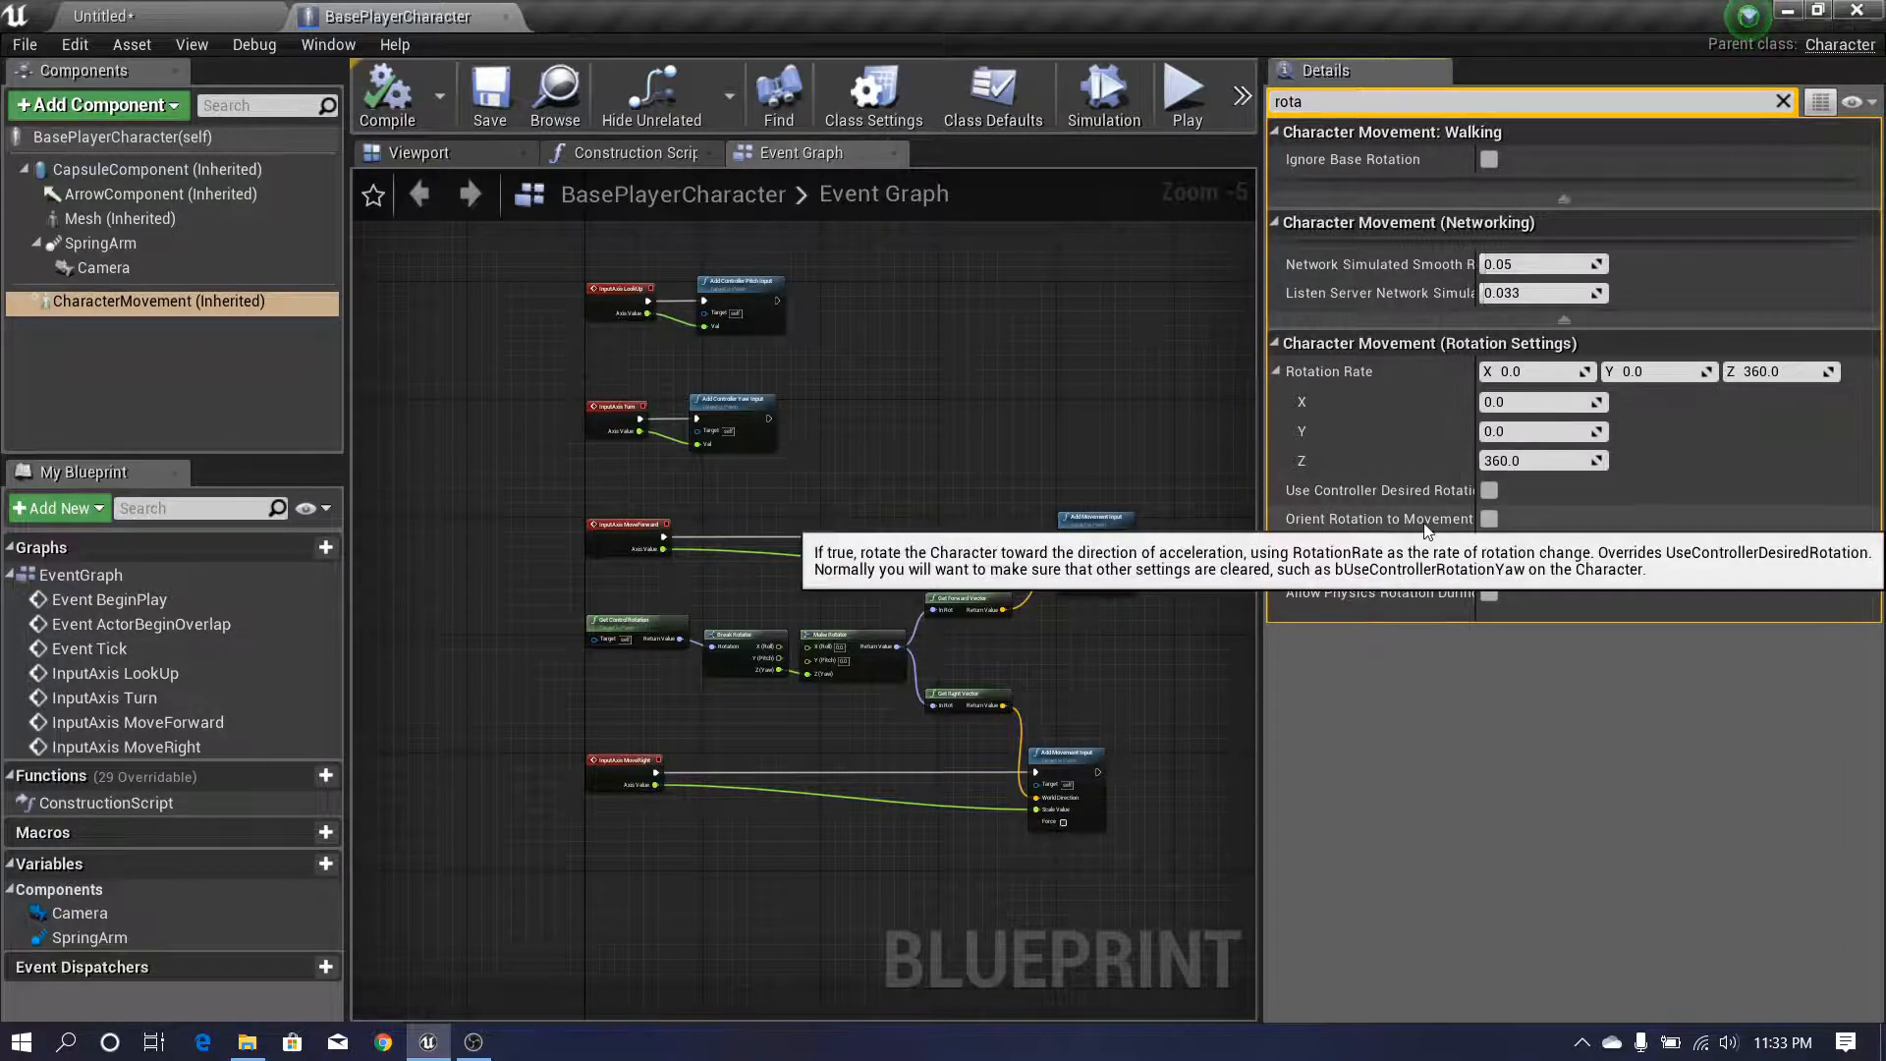
pyautogui.click(1489, 519)
pyautogui.moveTo(1262, 470); pyautogui.dragTo(1348, 470)
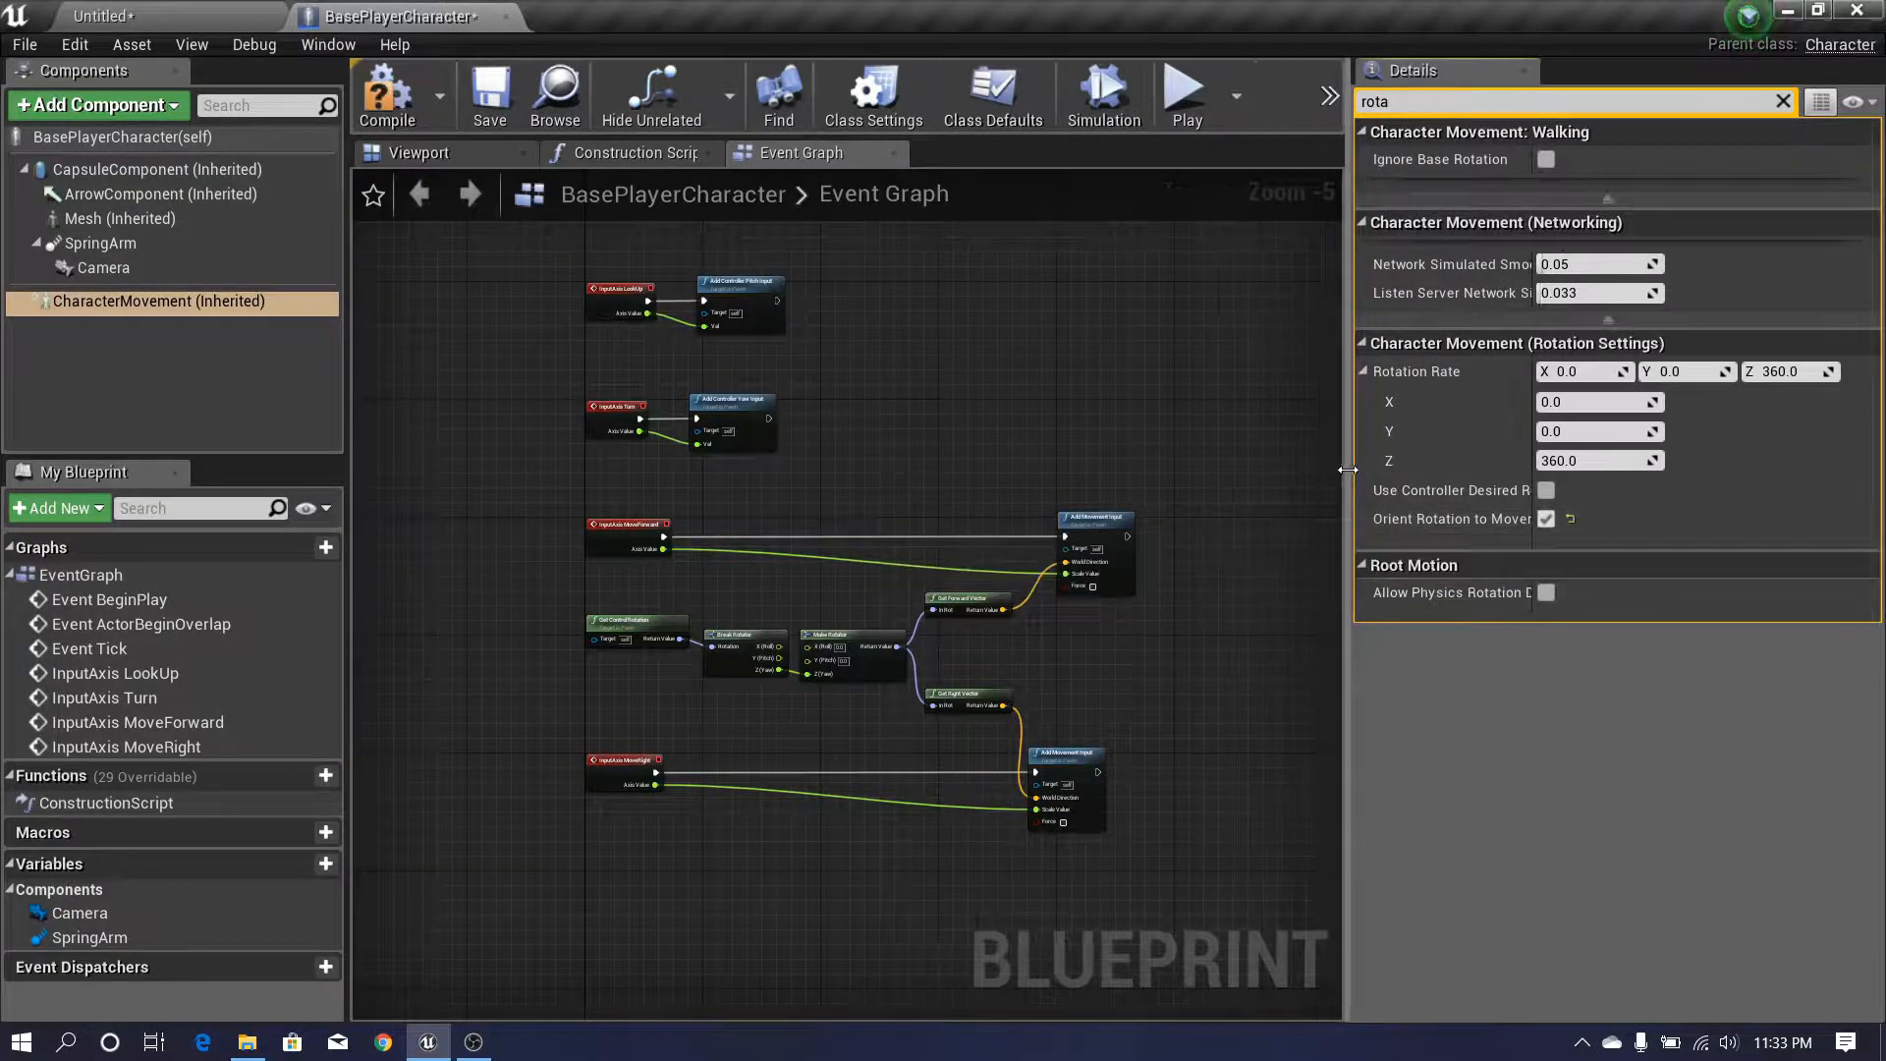
pyautogui.click(393, 99)
# - Return to the level, play it in full screen to test the character's turning toward its movement direction, and stop the session
pyautogui.click(143, 12)
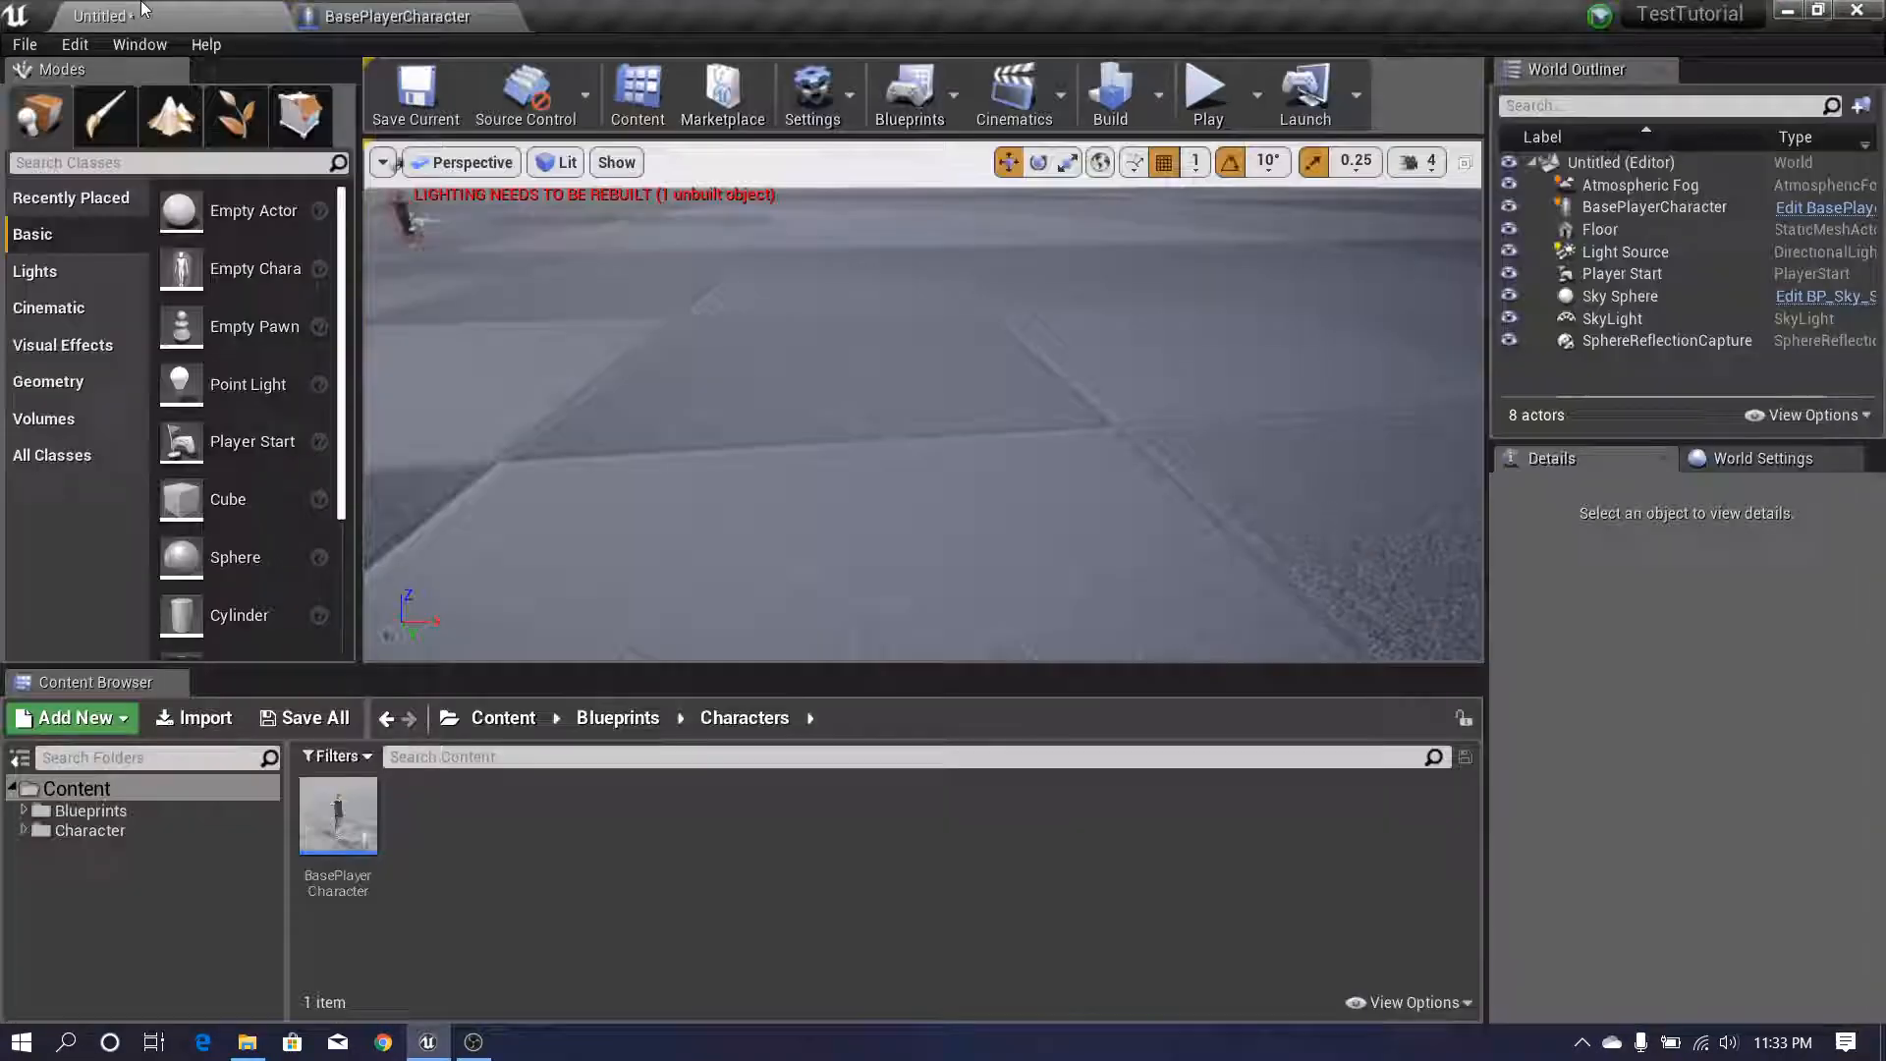
pyautogui.click(1204, 98)
pyautogui.press('F11')
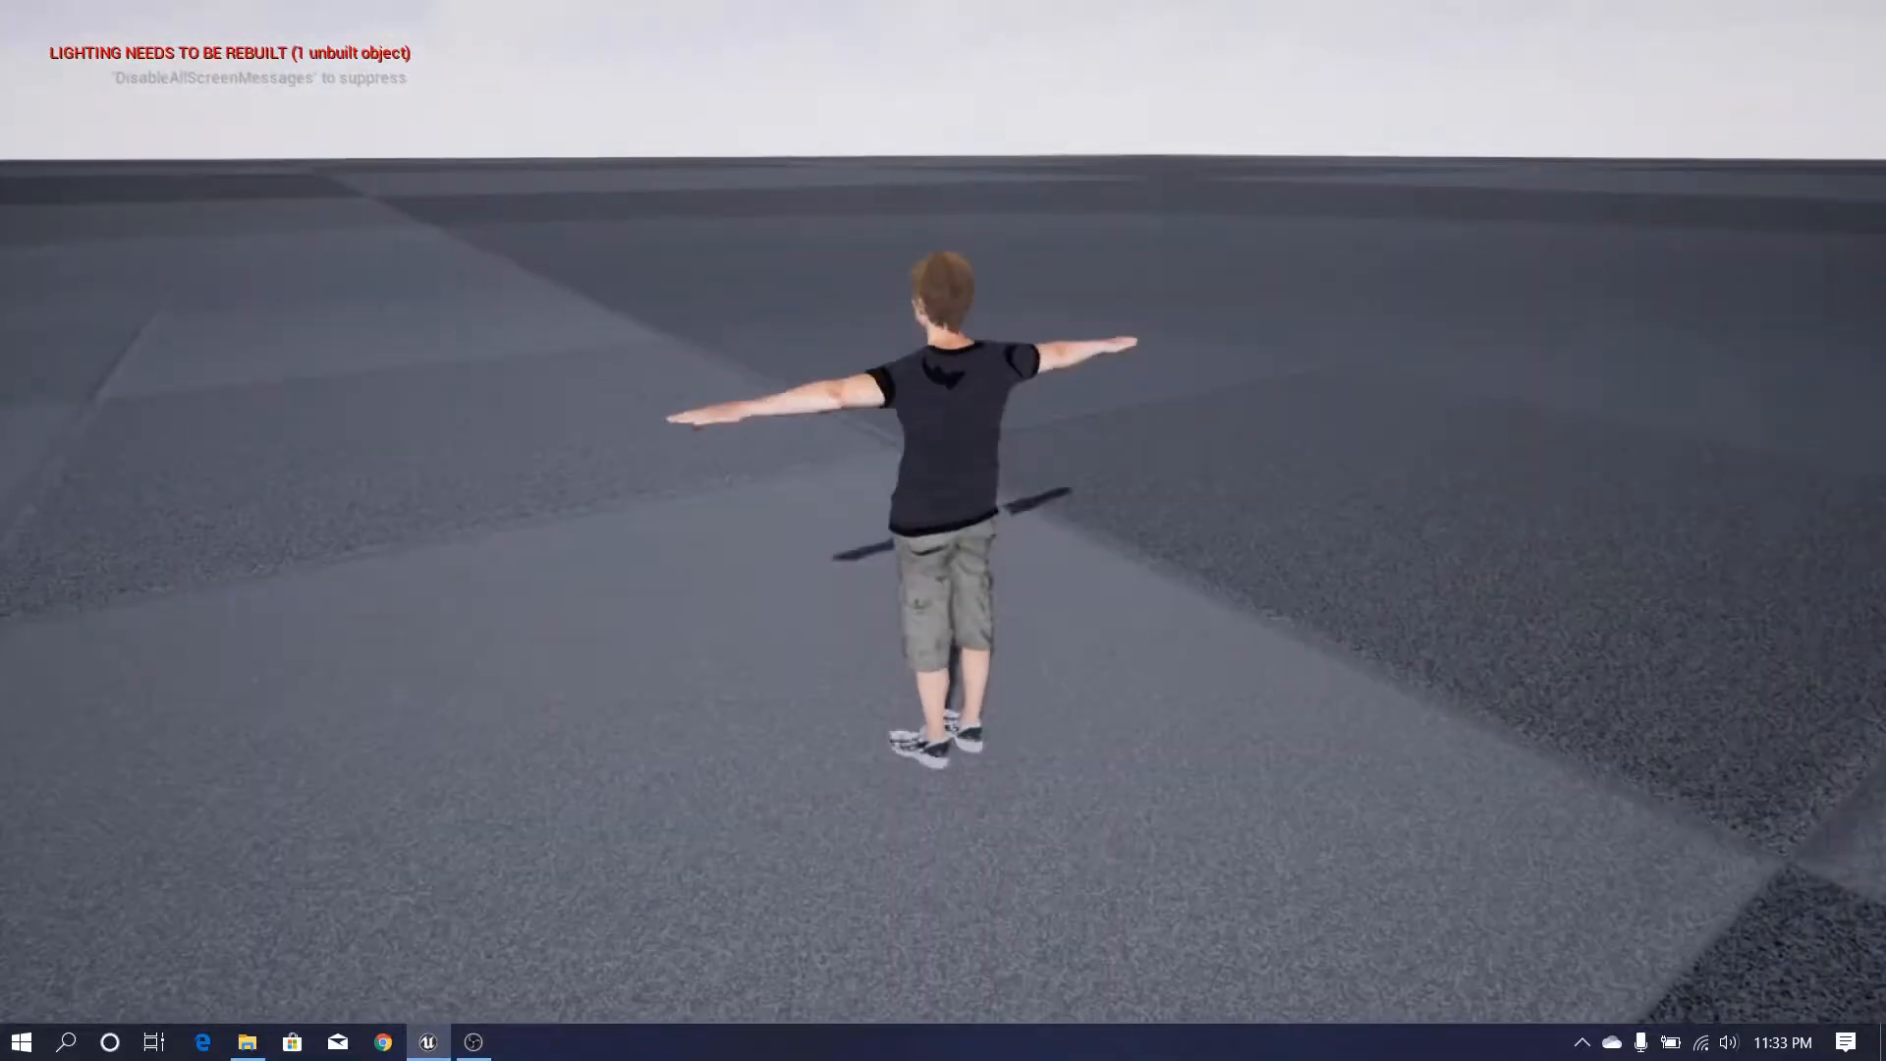
pyautogui.press('Escape')
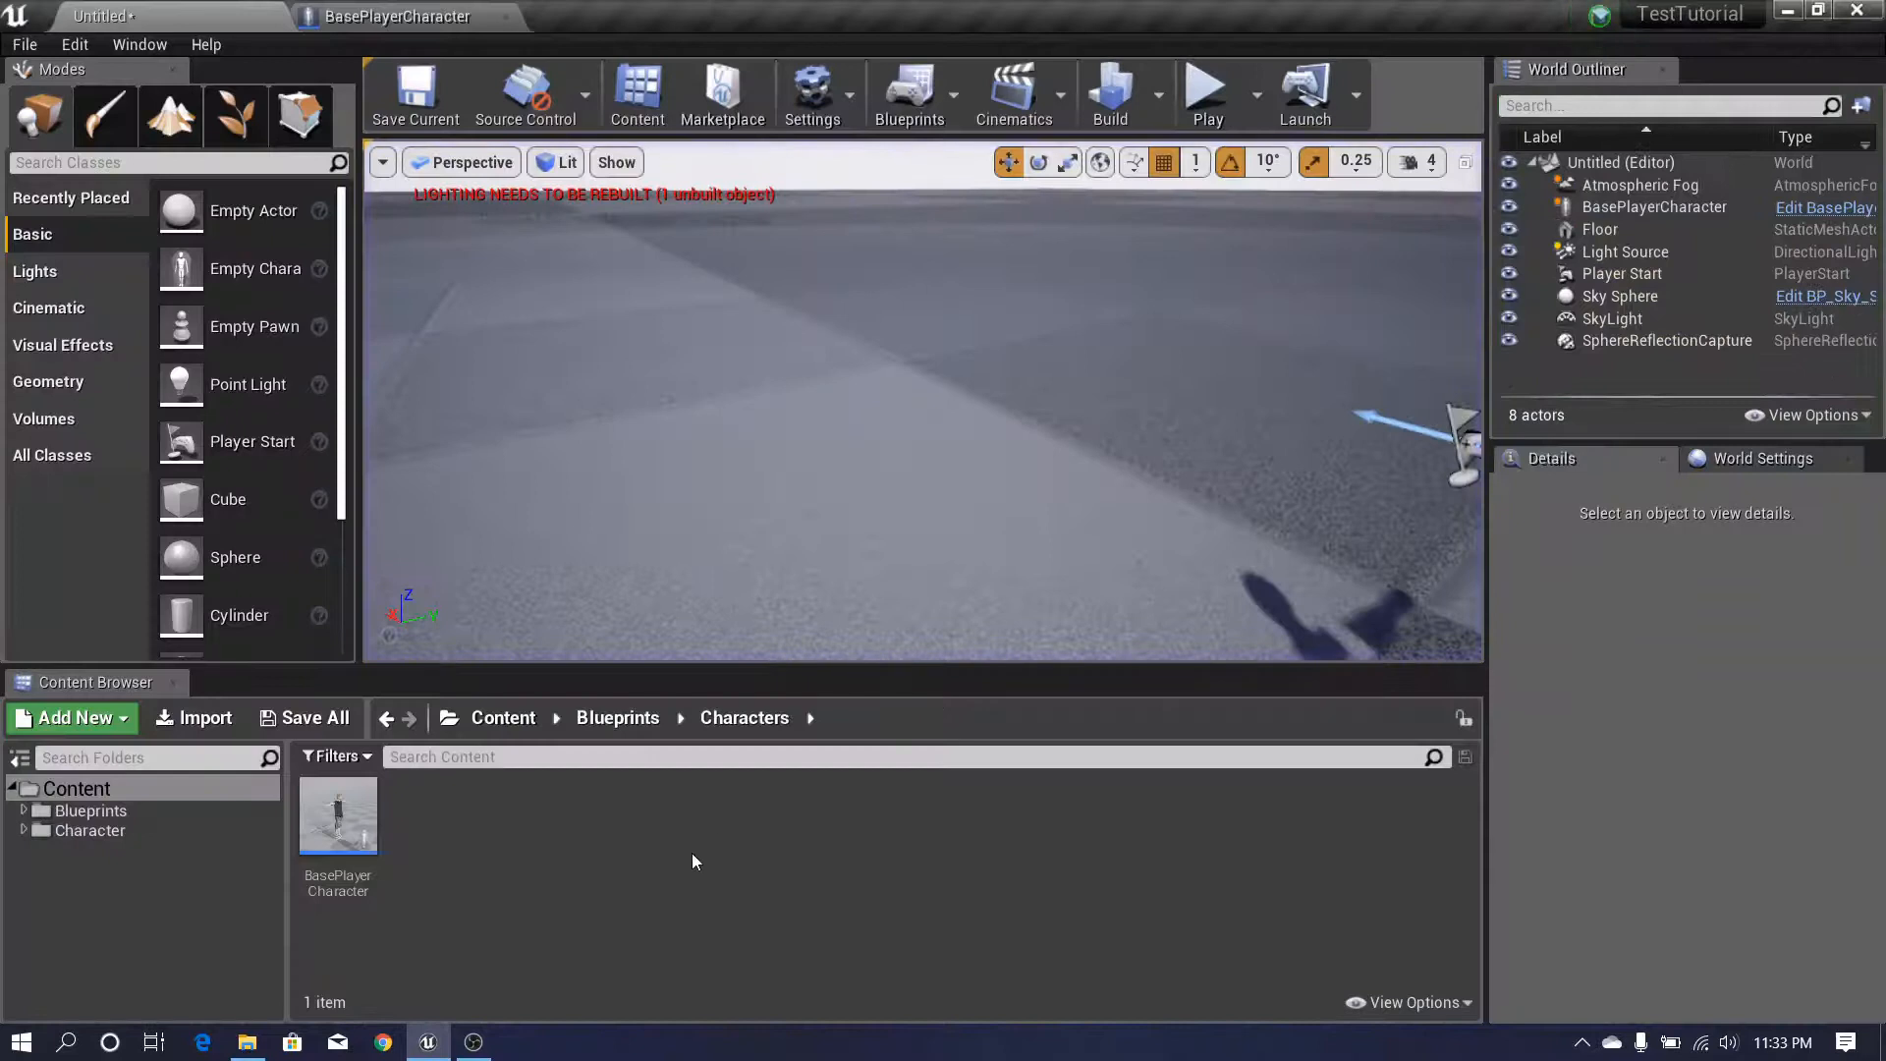
# - Open the Animations folder inside the Character content folder and enlarge the Content Browser
pyautogui.click(62, 809)
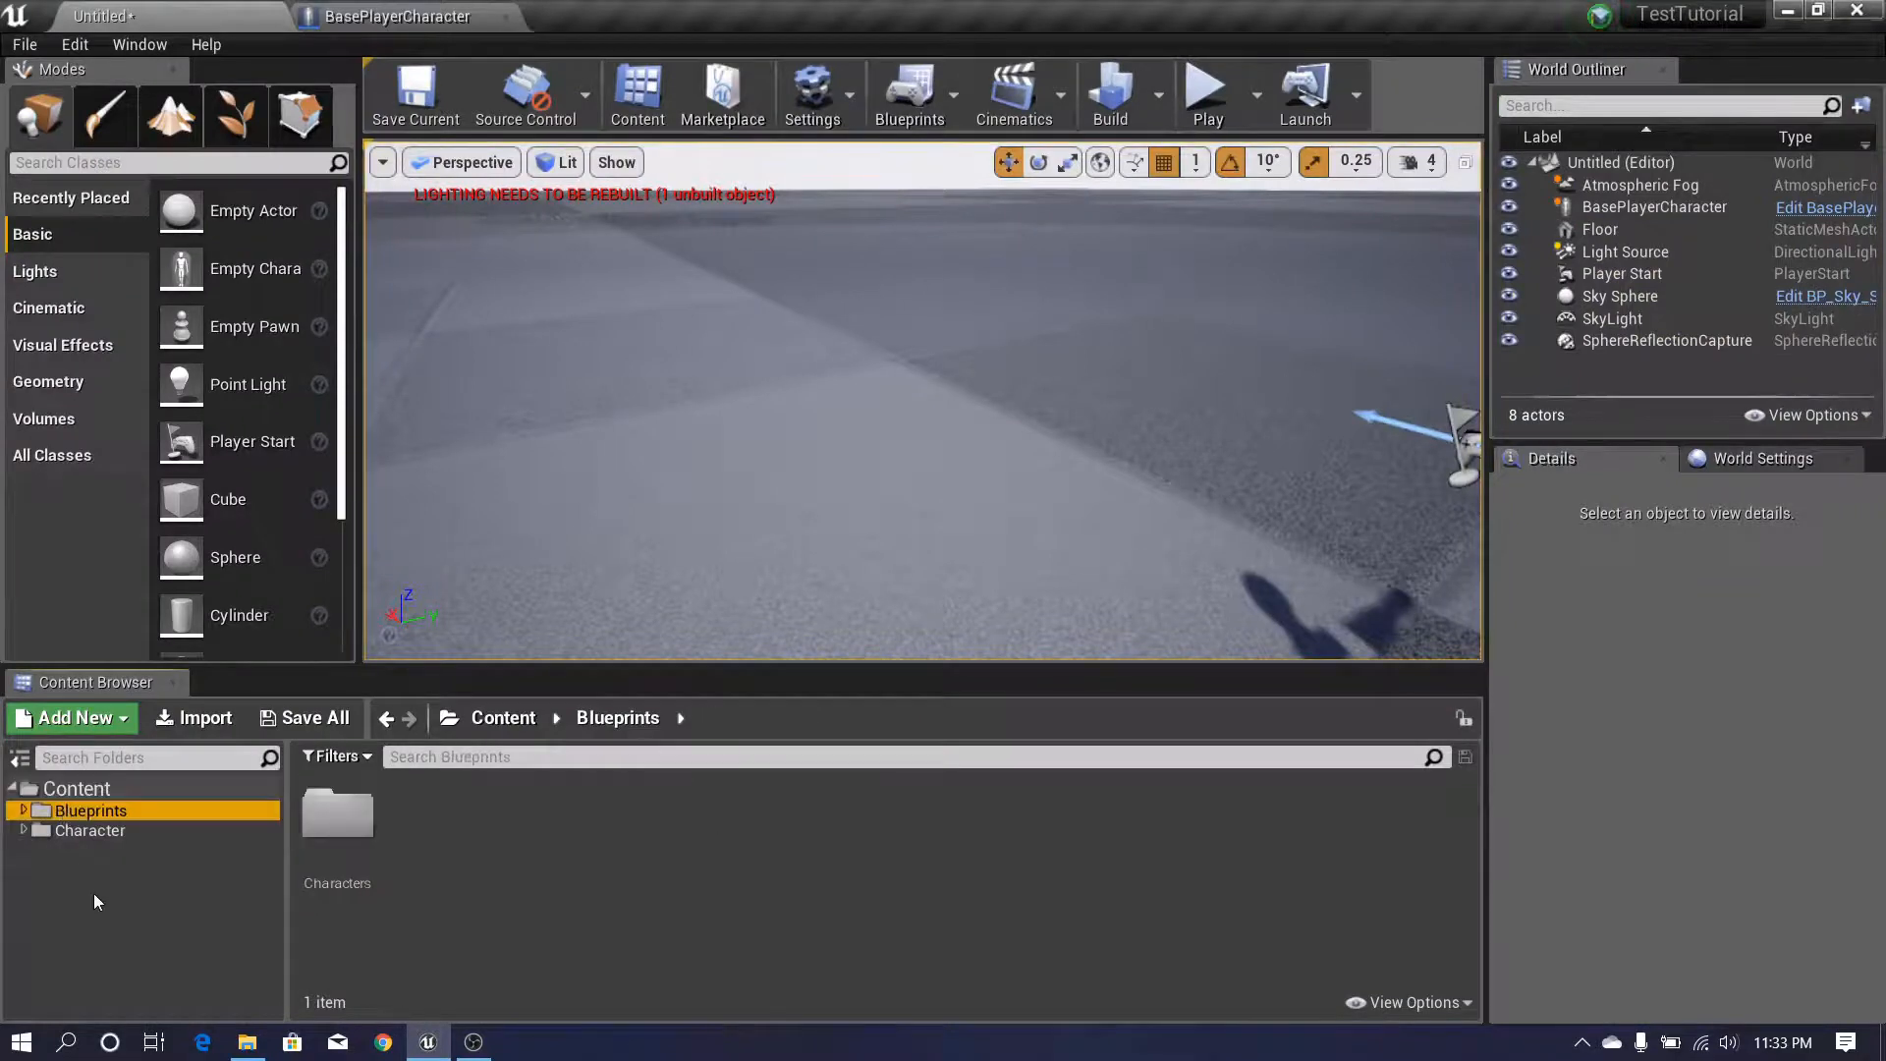
pyautogui.click(82, 832)
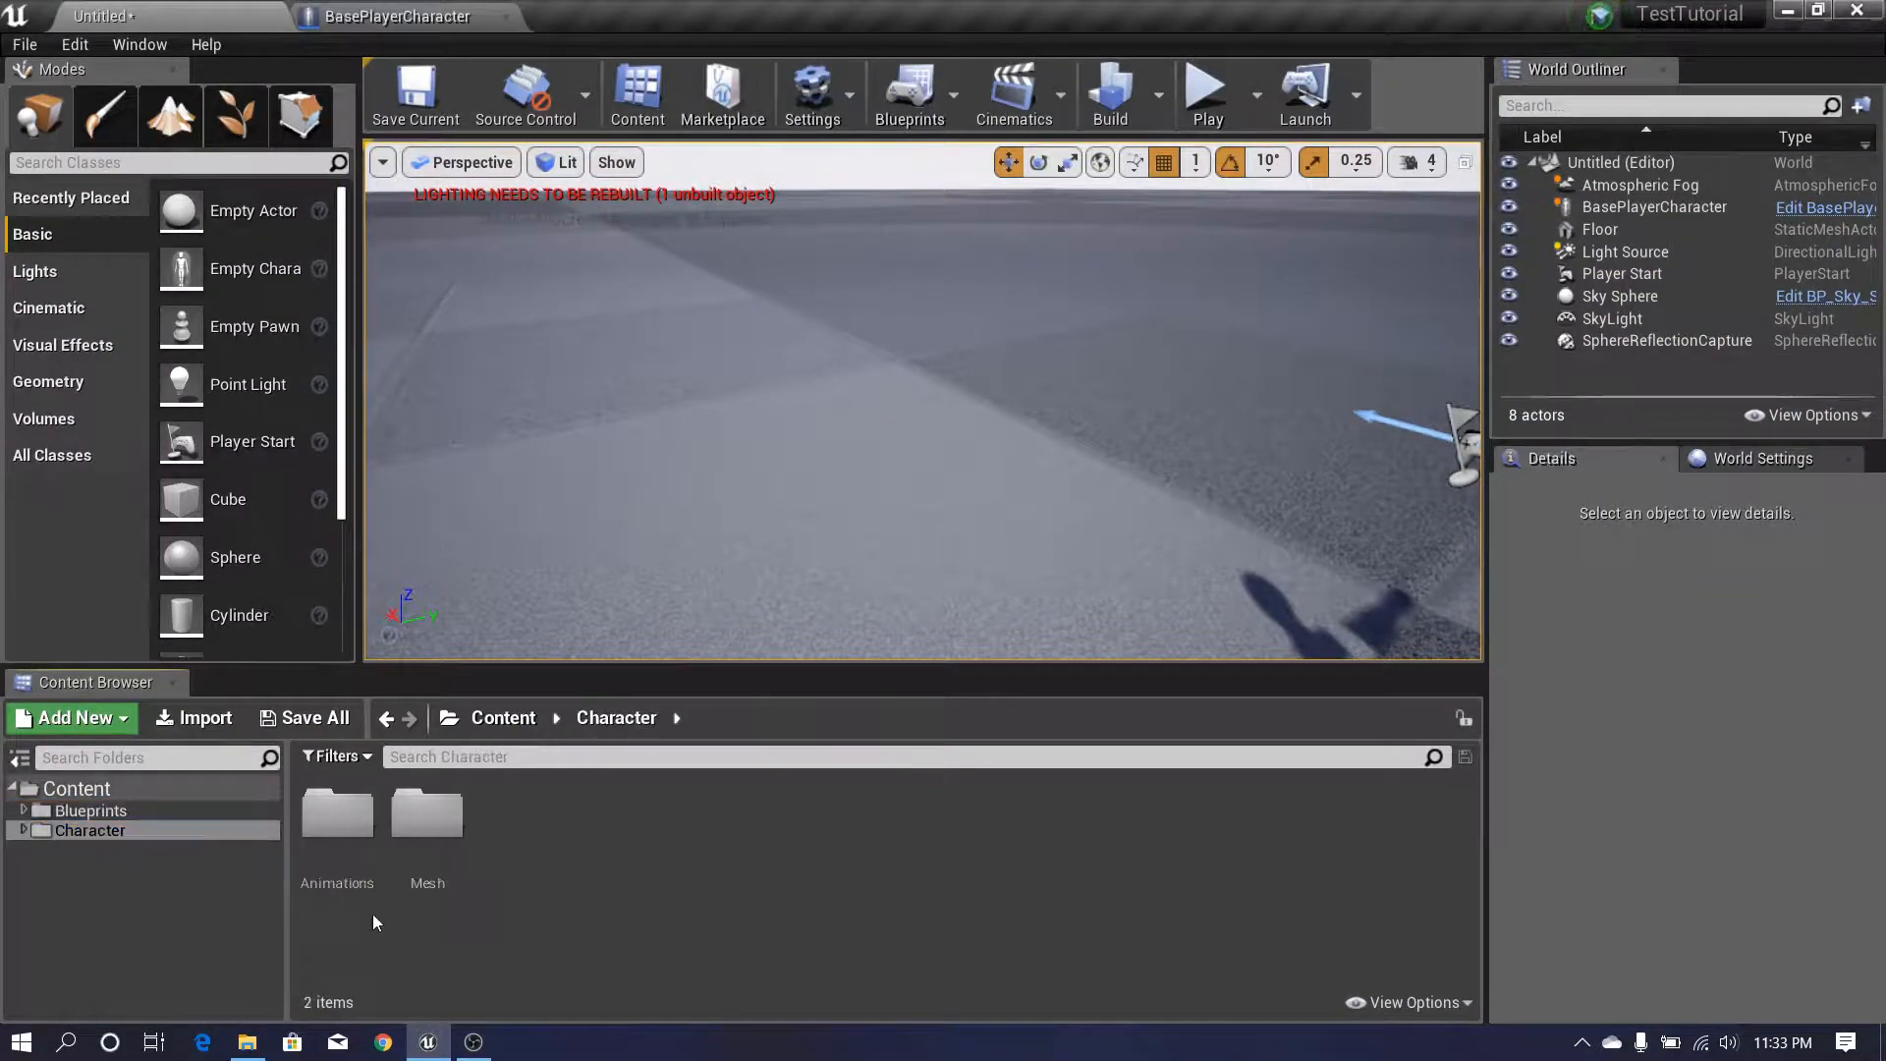
pyautogui.doubleClick(332, 835)
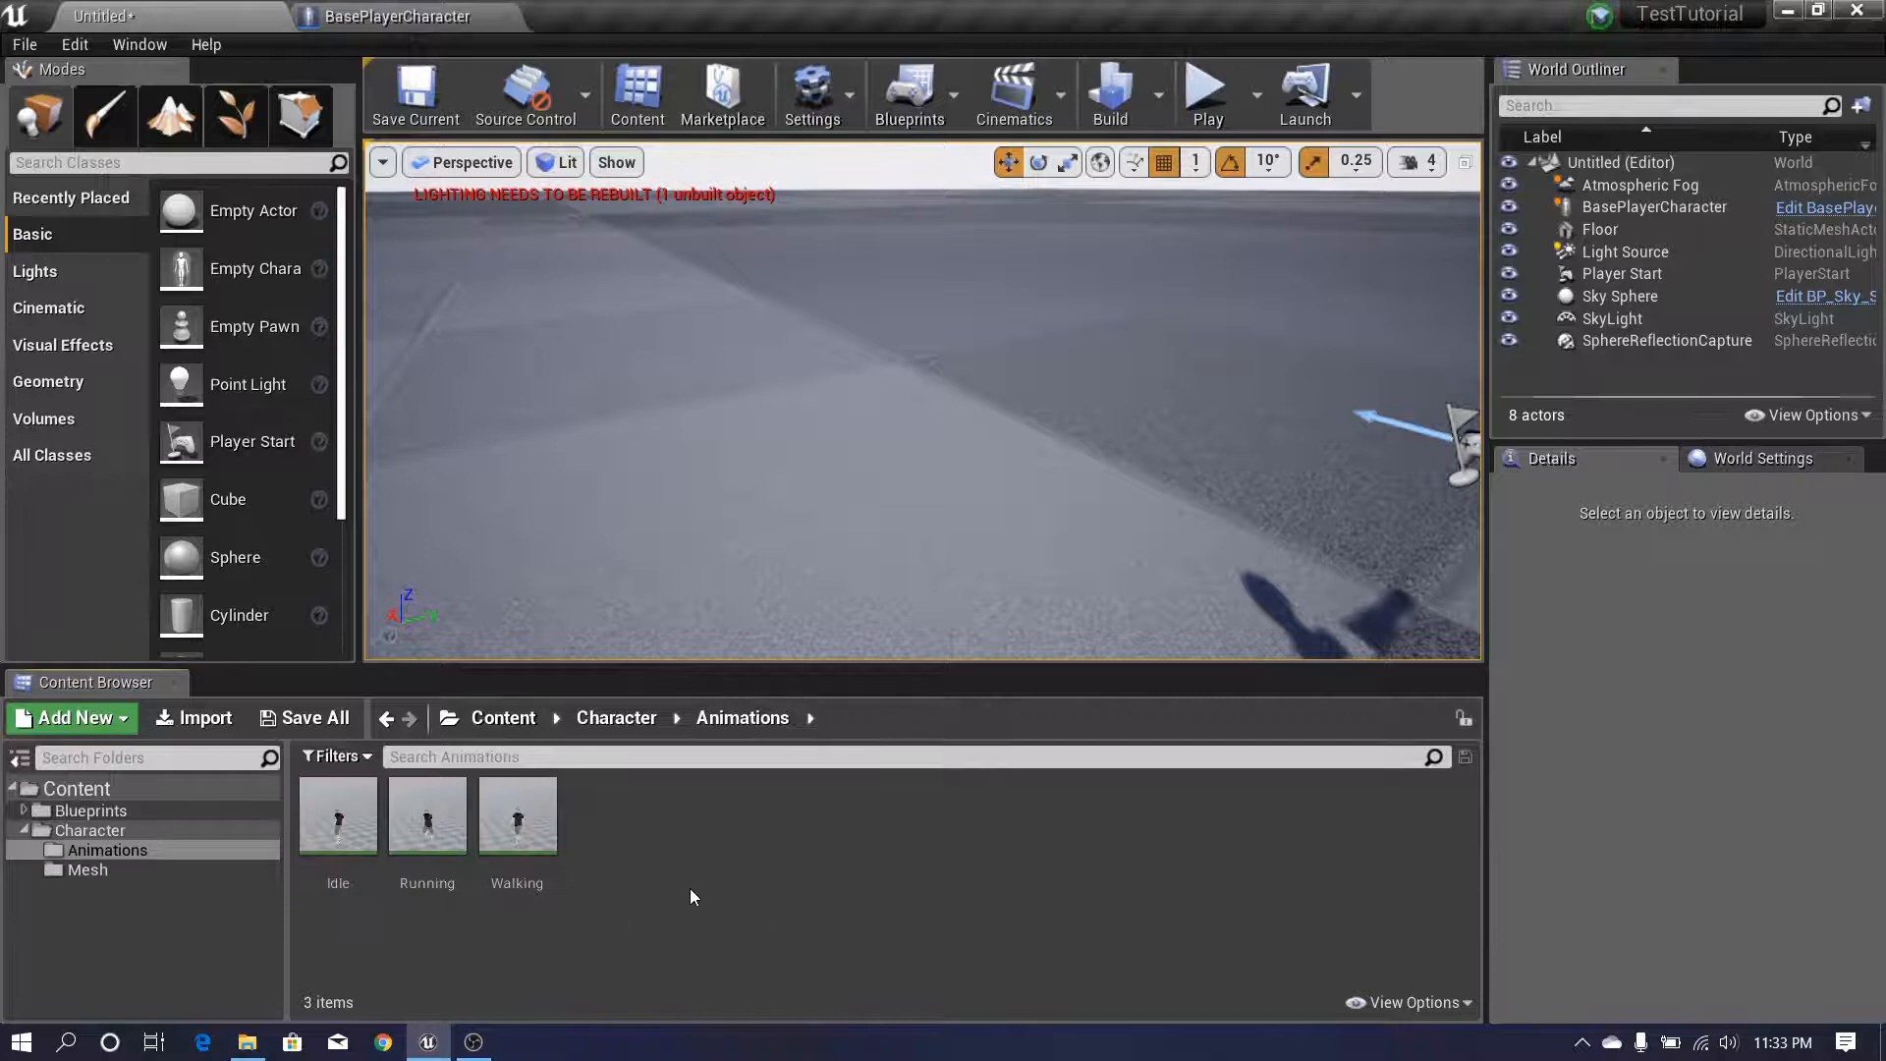
pyautogui.moveTo(830, 668); pyautogui.dragTo(833, 552)
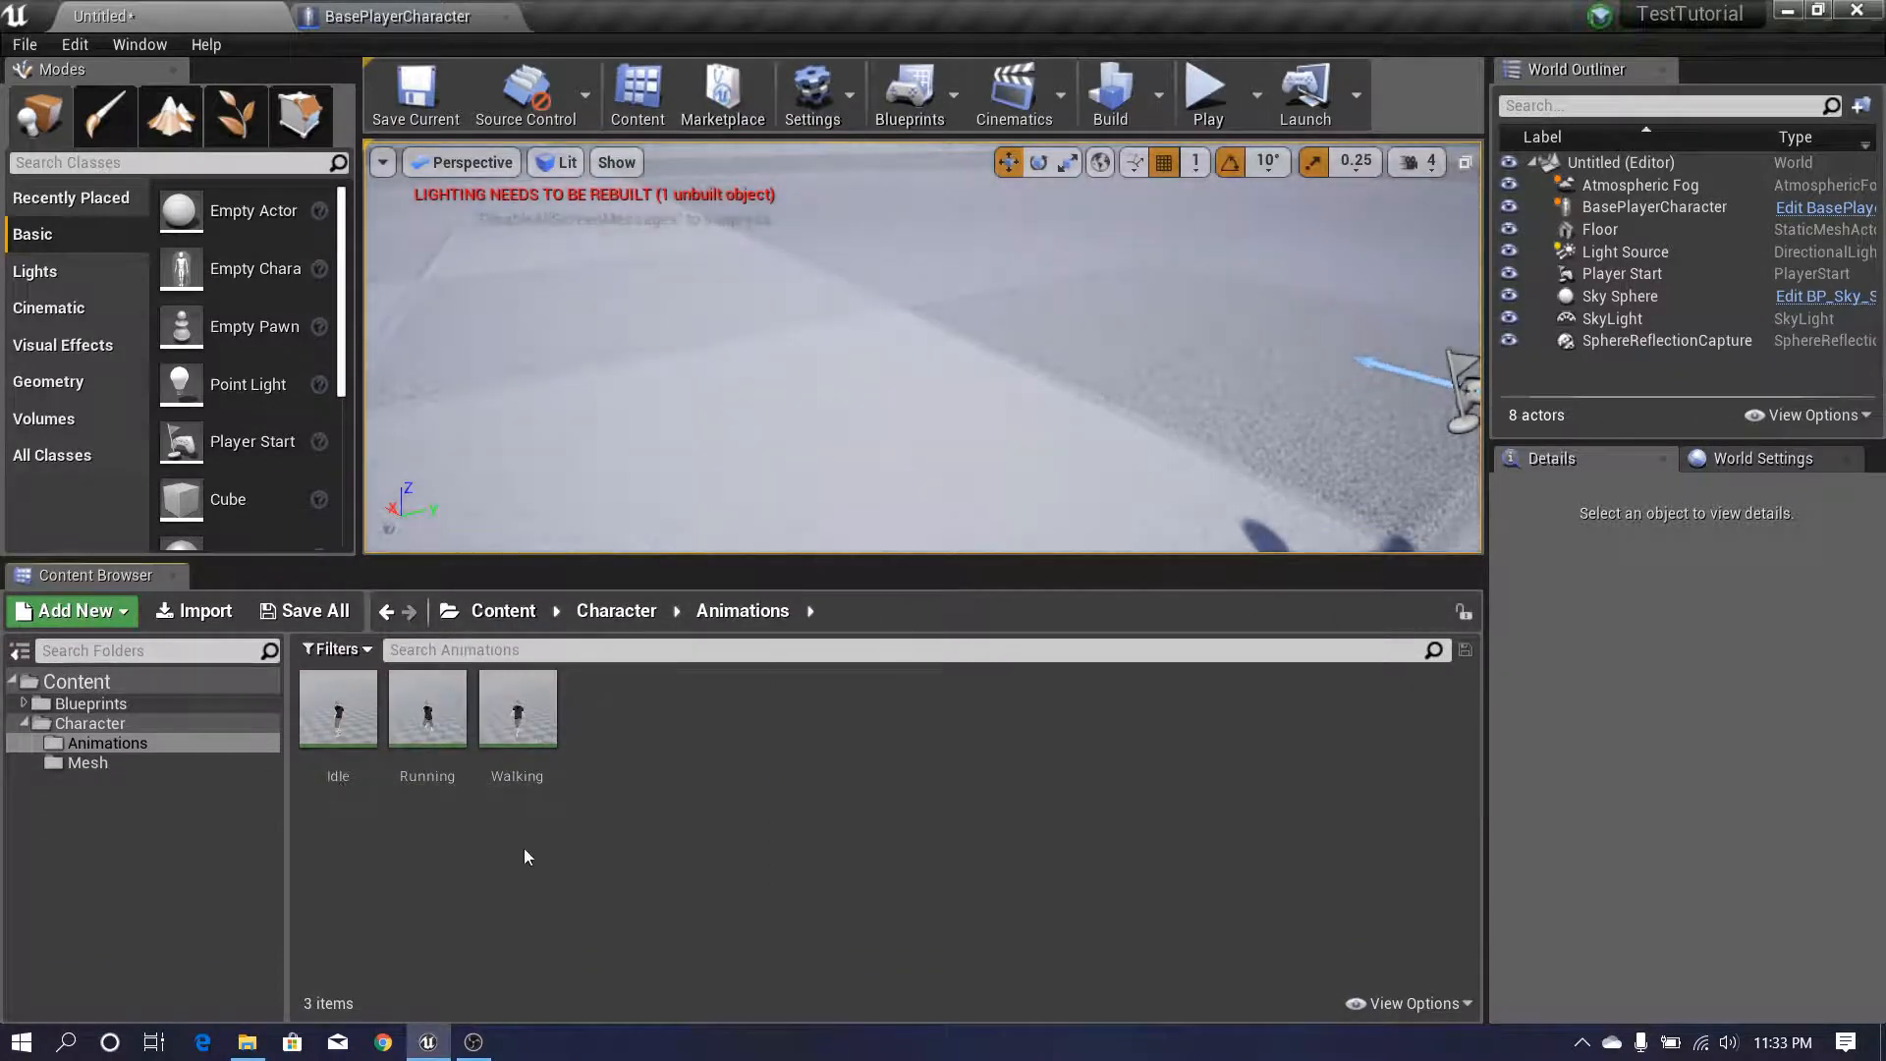
# - Create an Animation Blueprint for remy_Skeleton in the Animations folder and name it ABP_Remy
pyautogui.rightClick(567, 889)
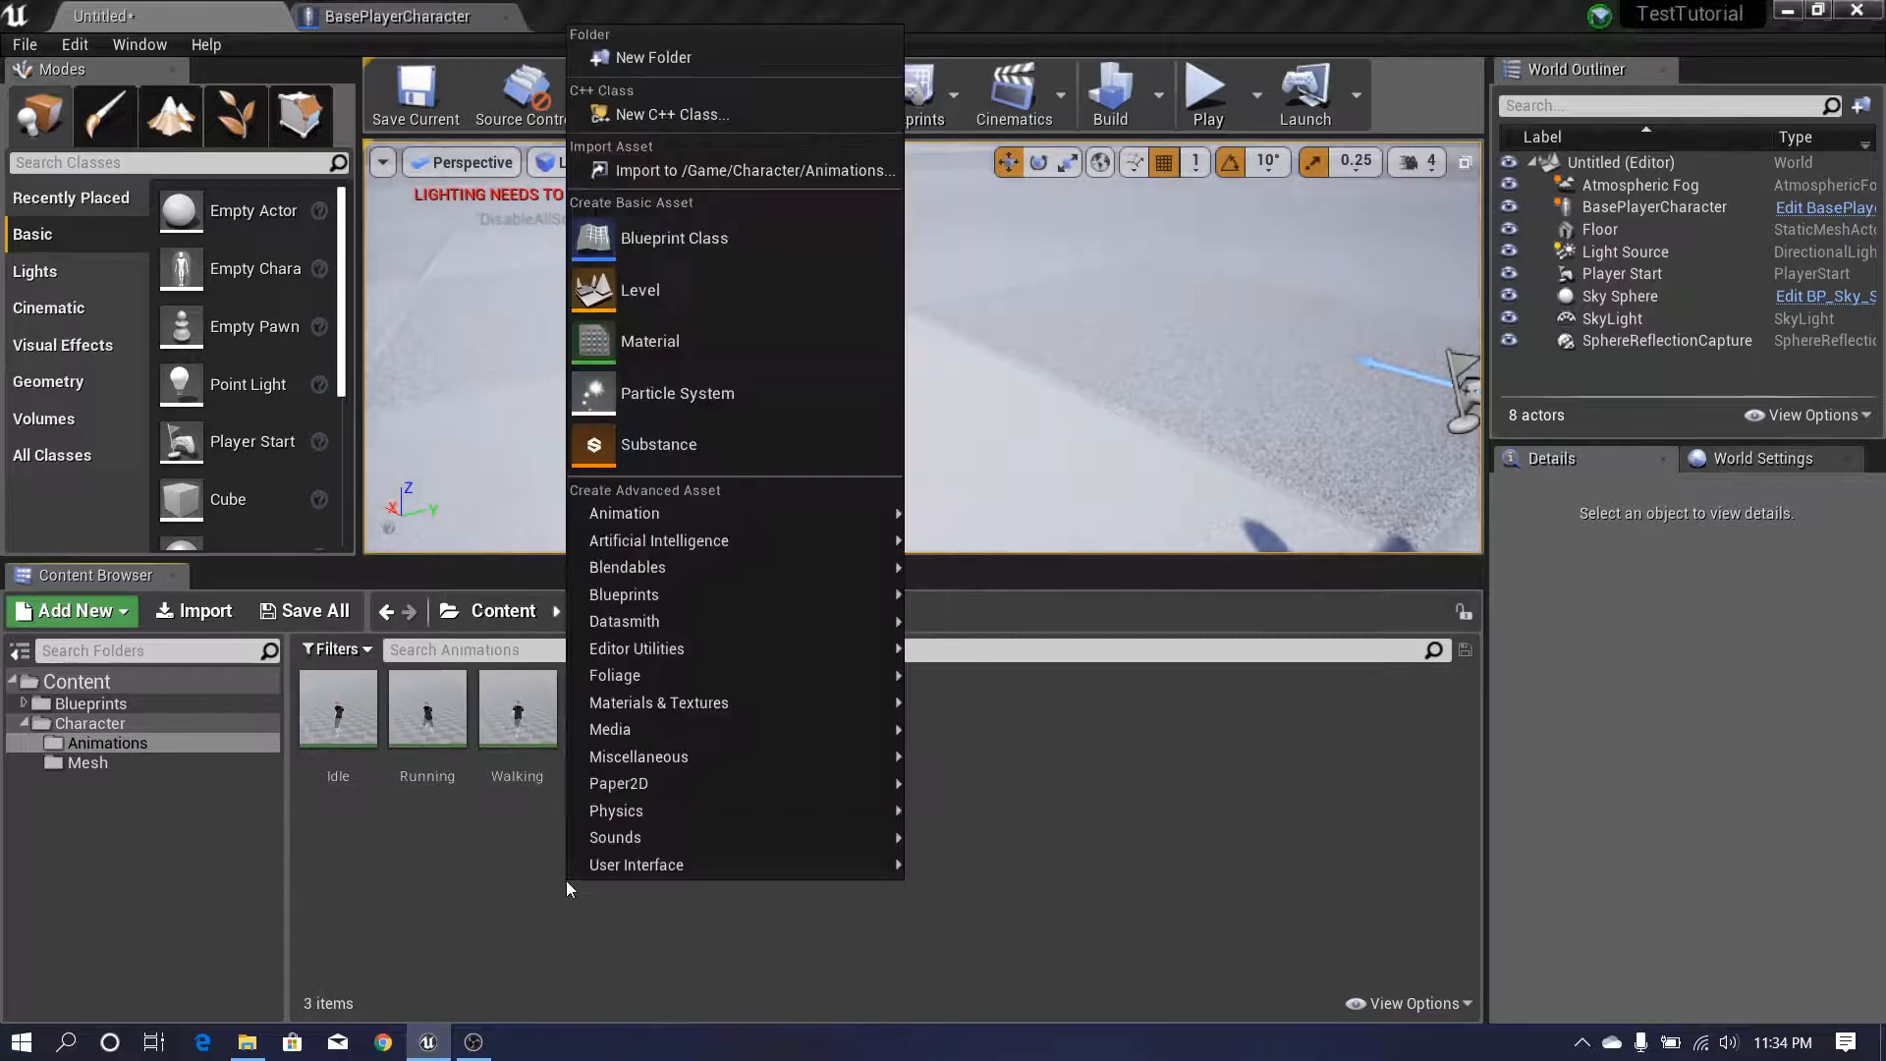
pyautogui.moveTo(733, 512)
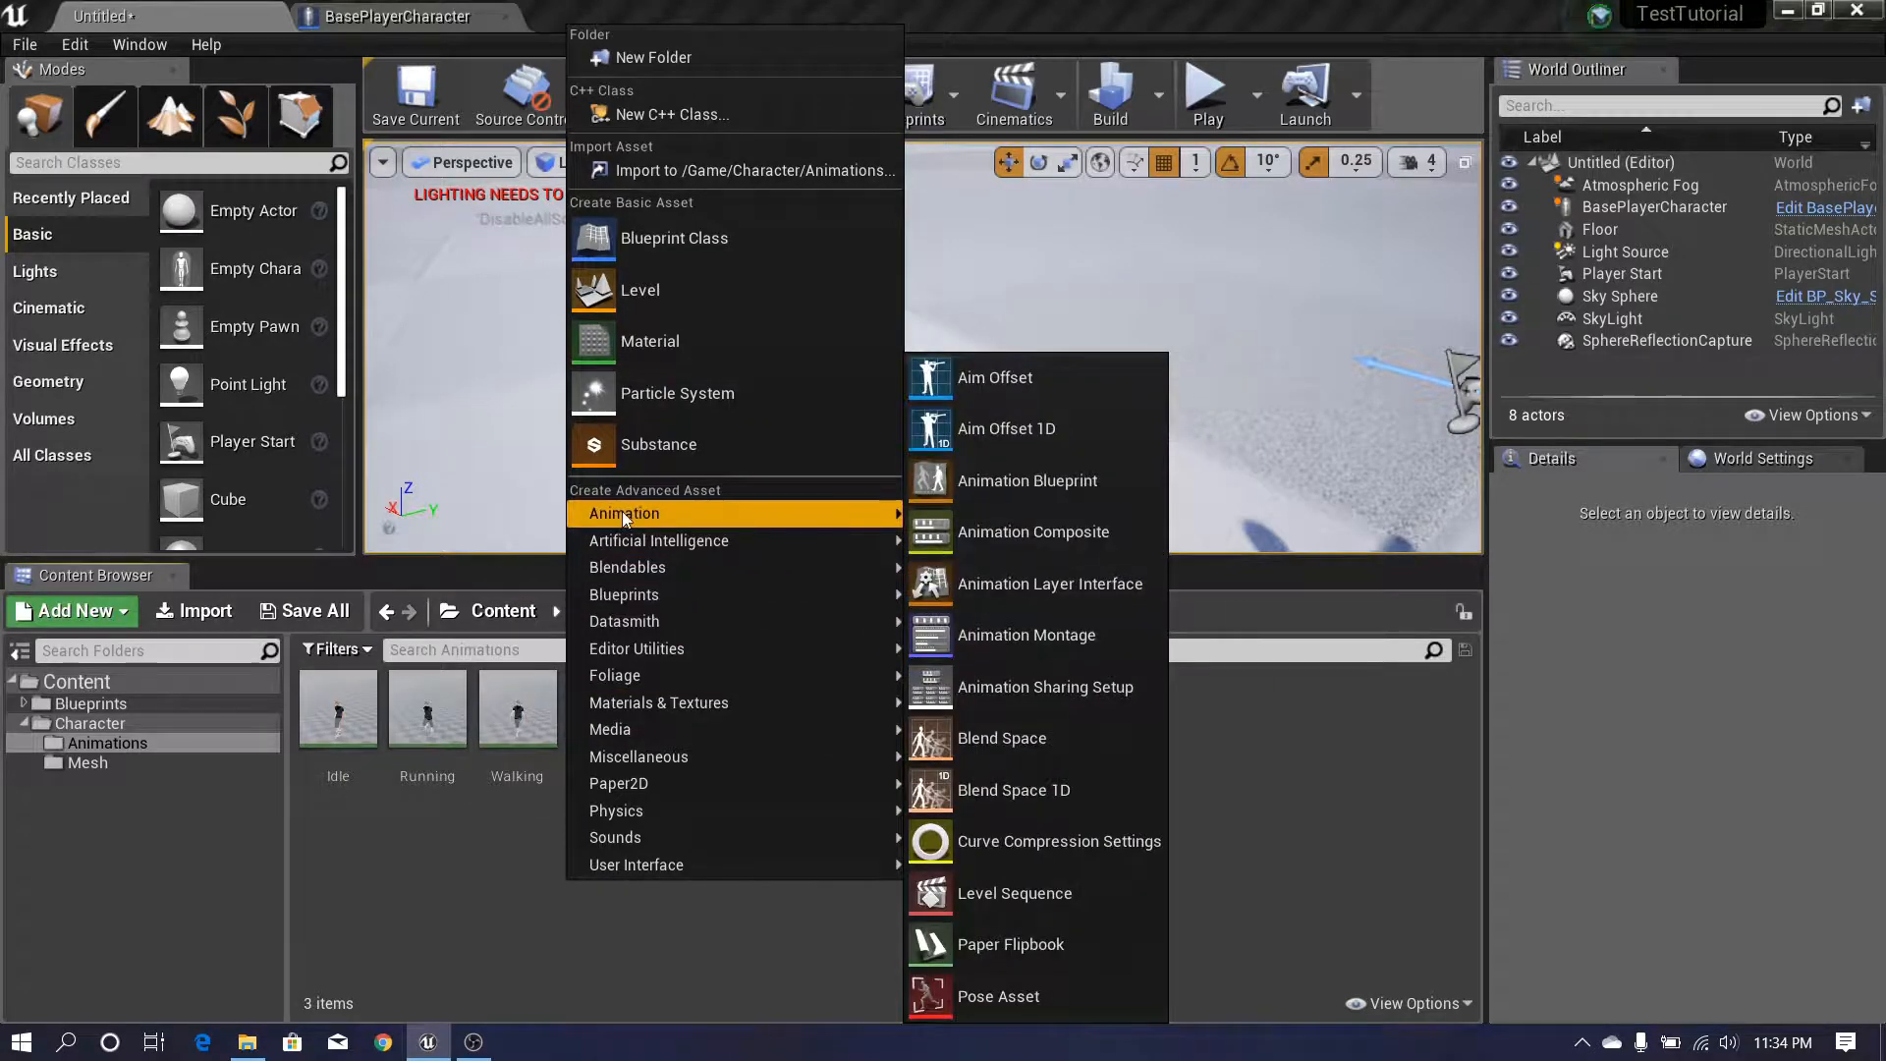
pyautogui.click(978, 488)
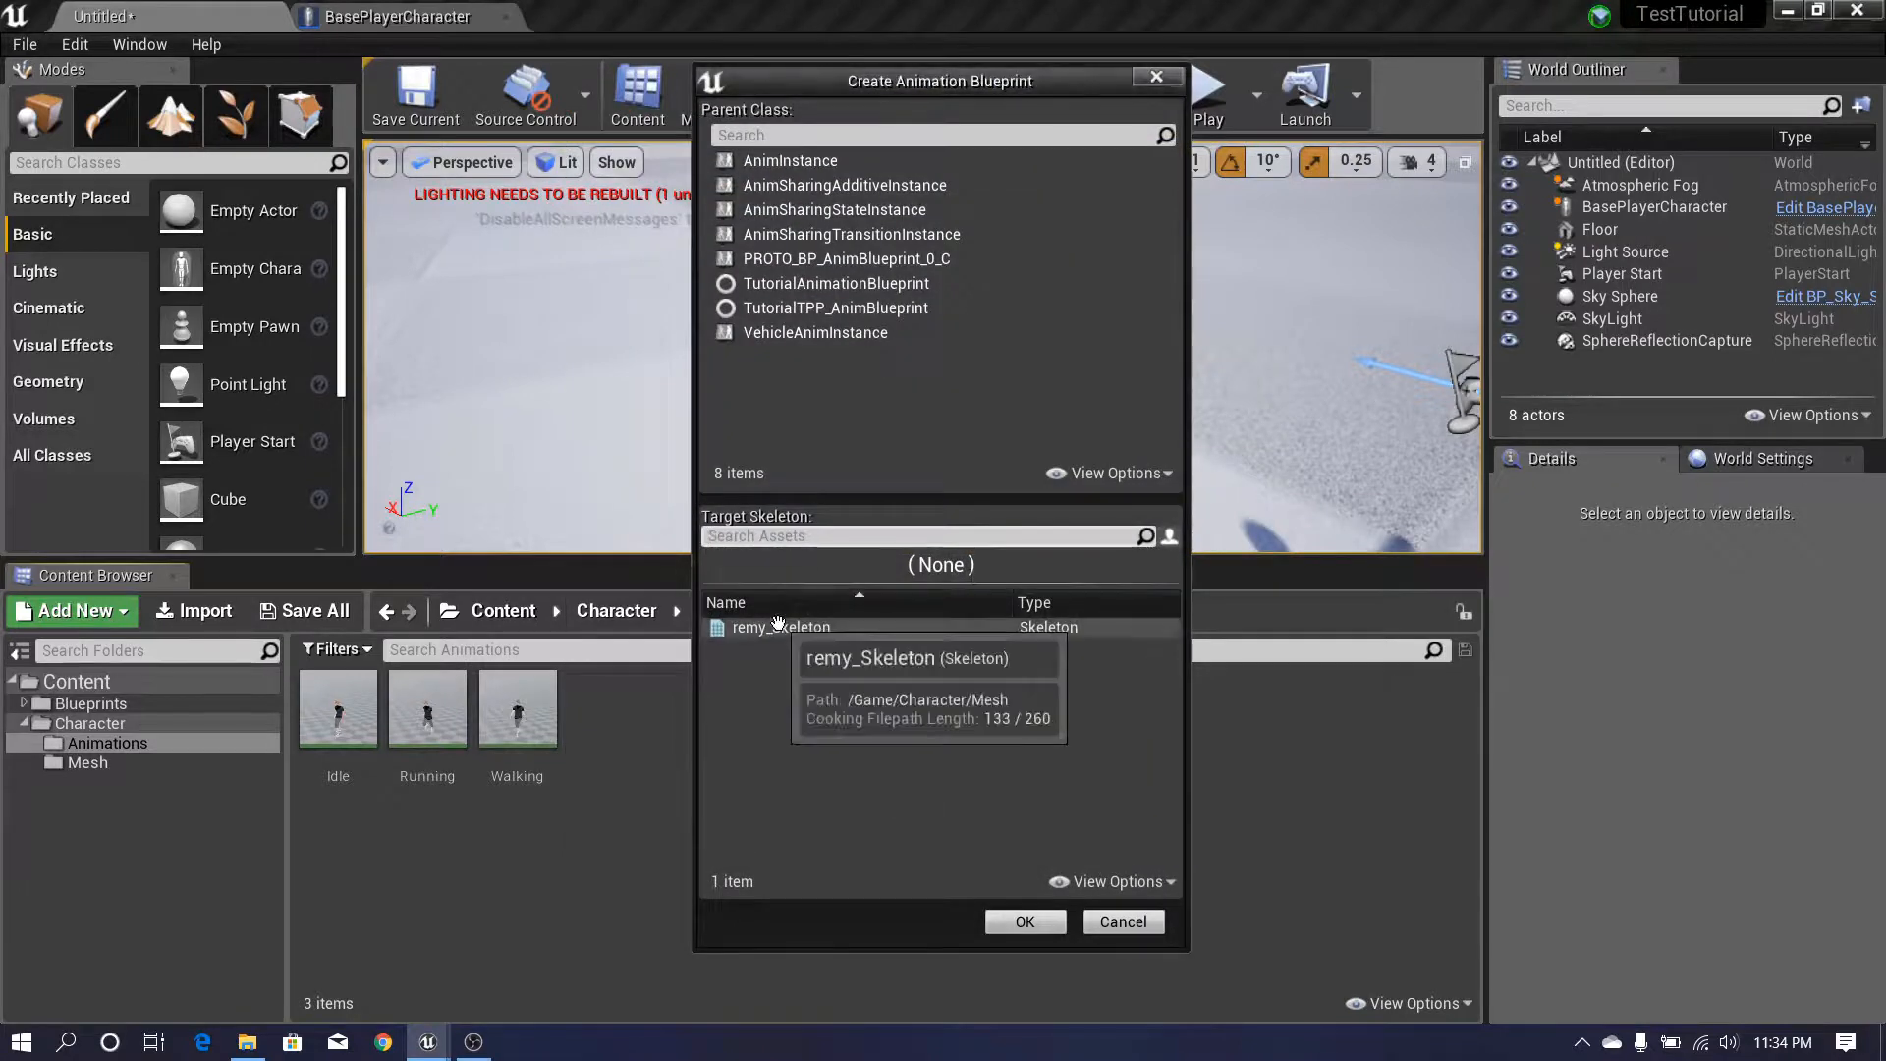
pyautogui.click(1022, 920)
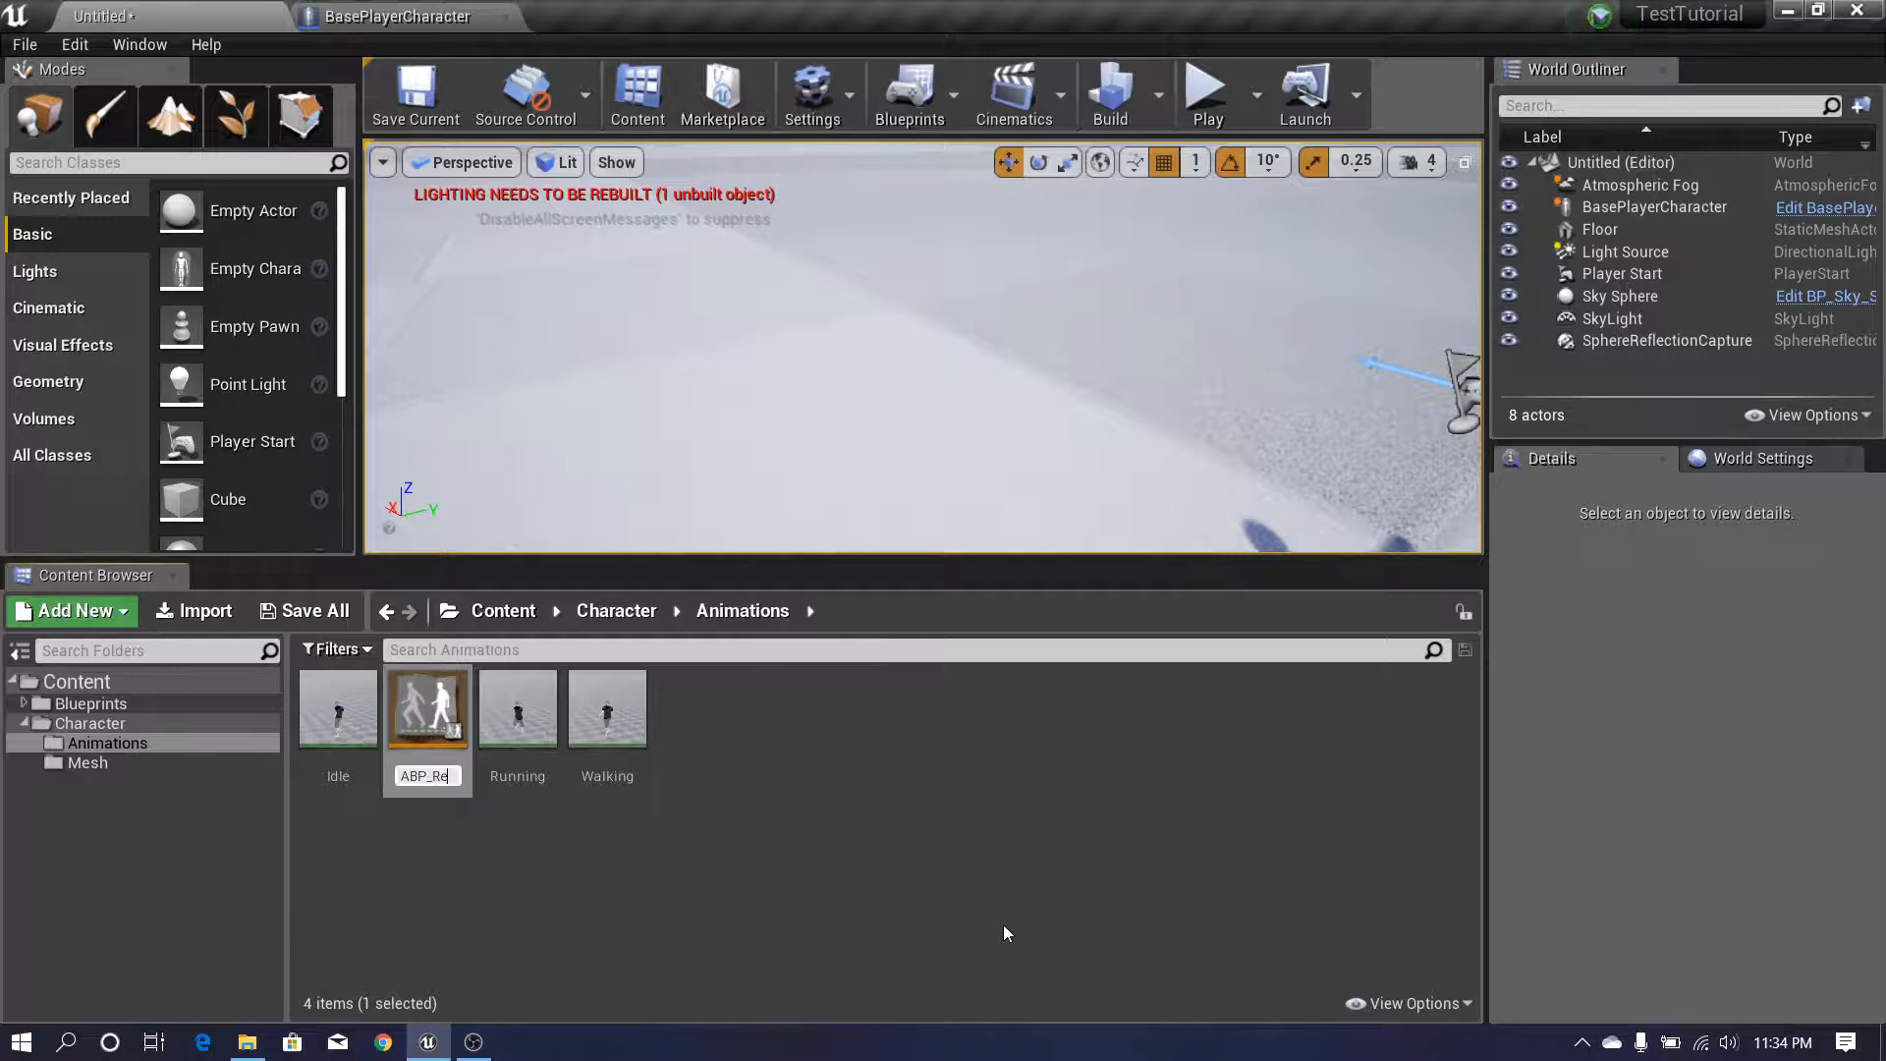
pyautogui.press('Return')
pyautogui.click(925, 931)
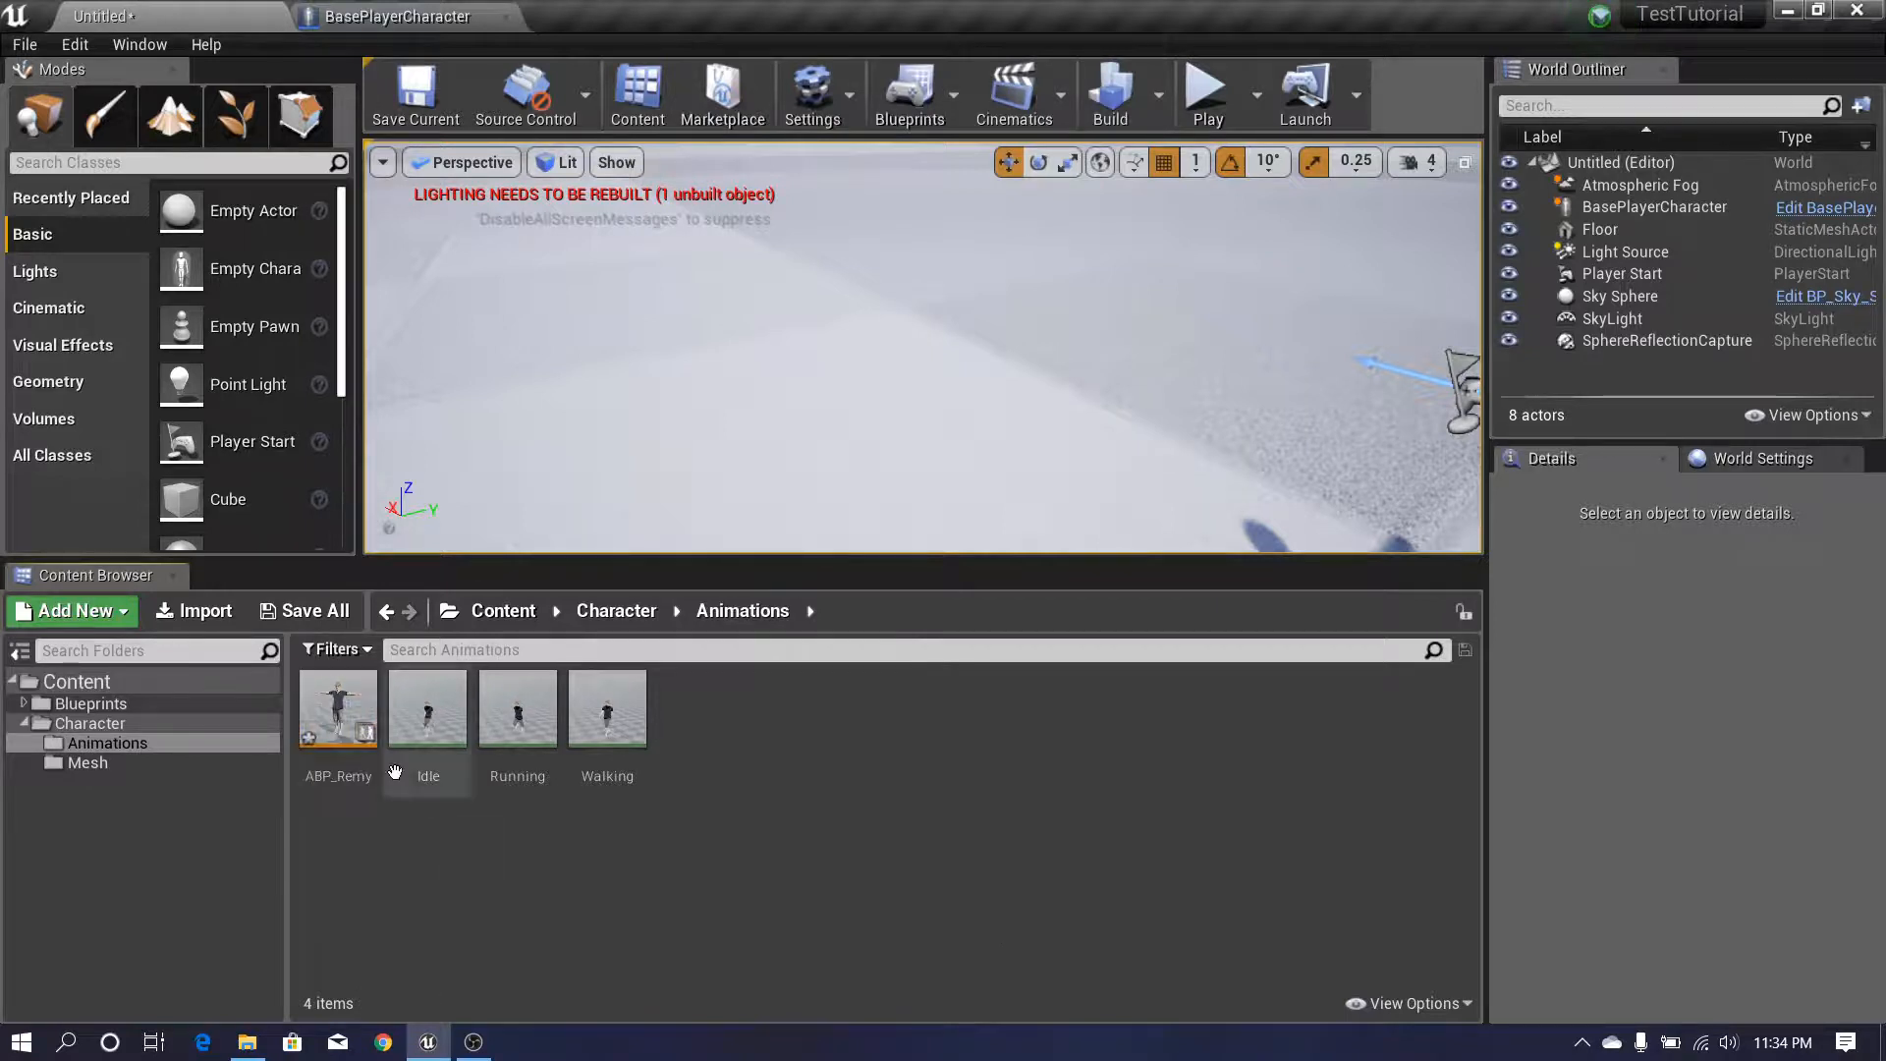
# - Open the ABP_Remy animation blueprint and close its compiler results
pyautogui.click(357, 736)
pyautogui.doubleClick(357, 737)
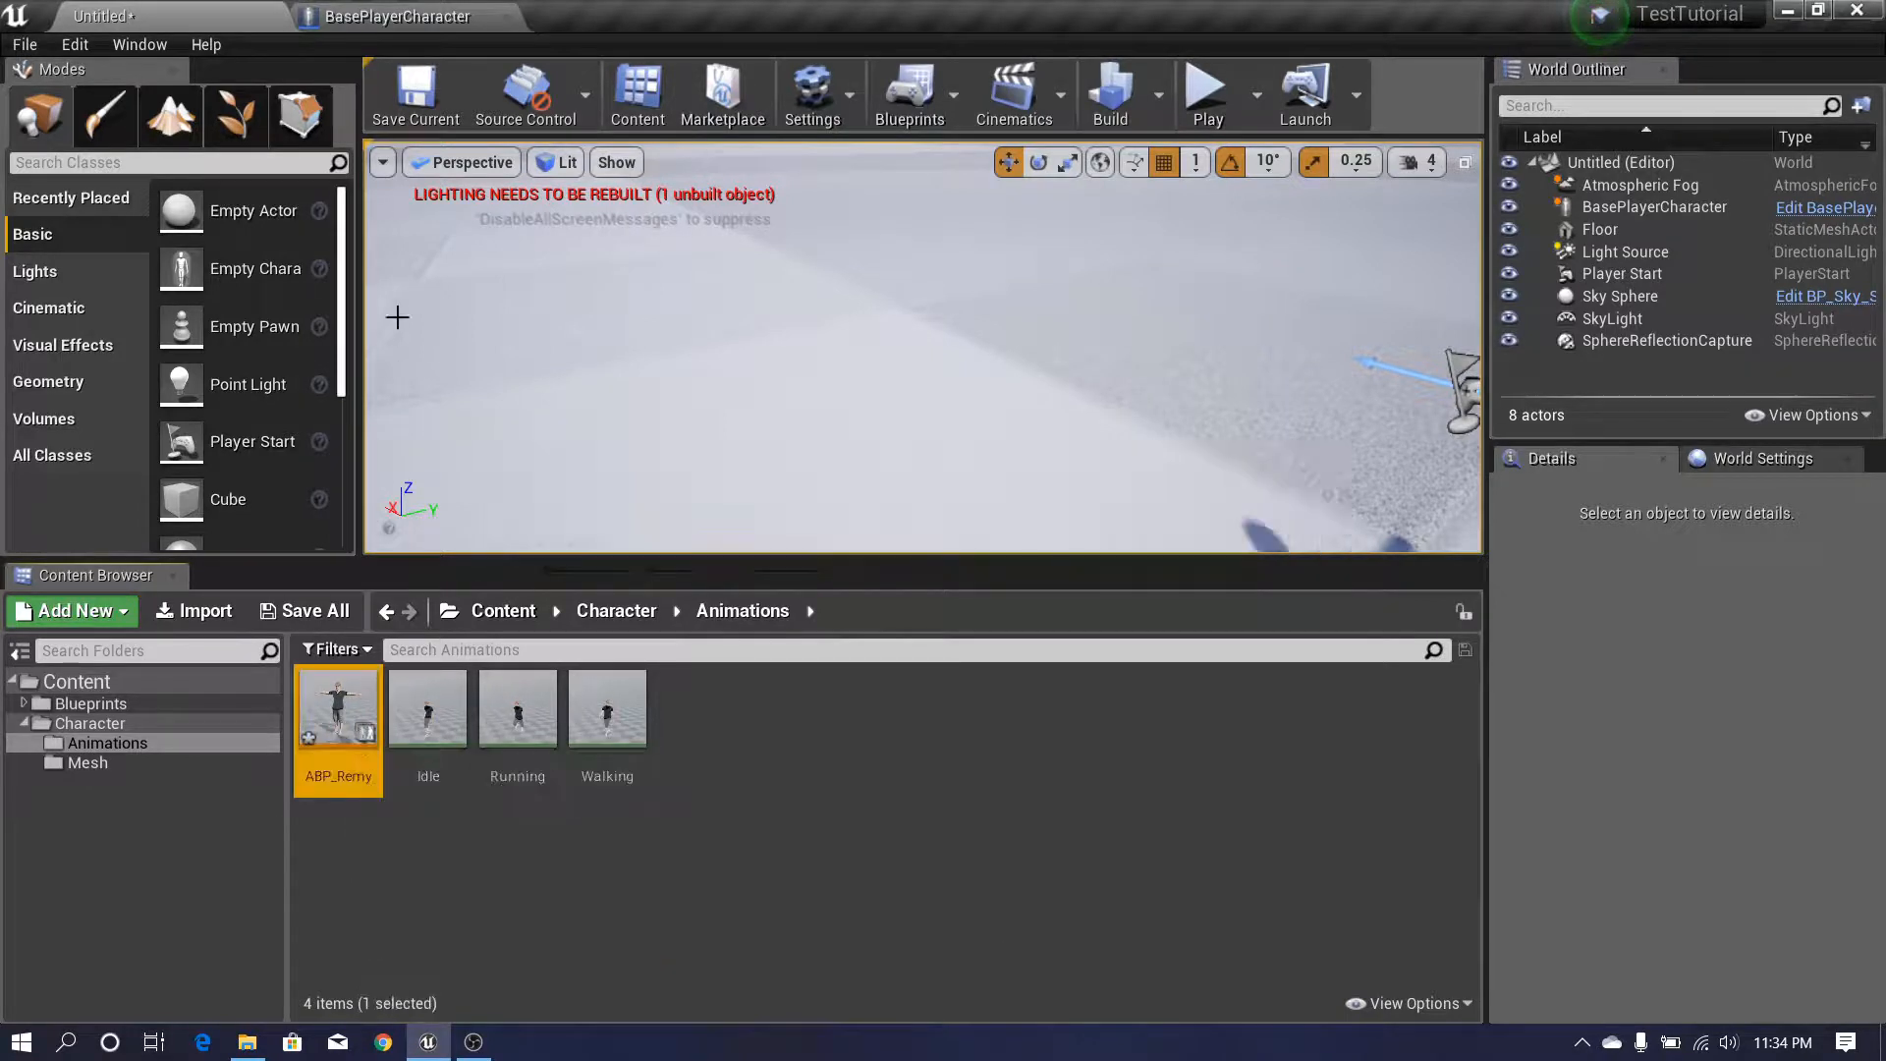
pyautogui.scroll(-6, 728, 487)
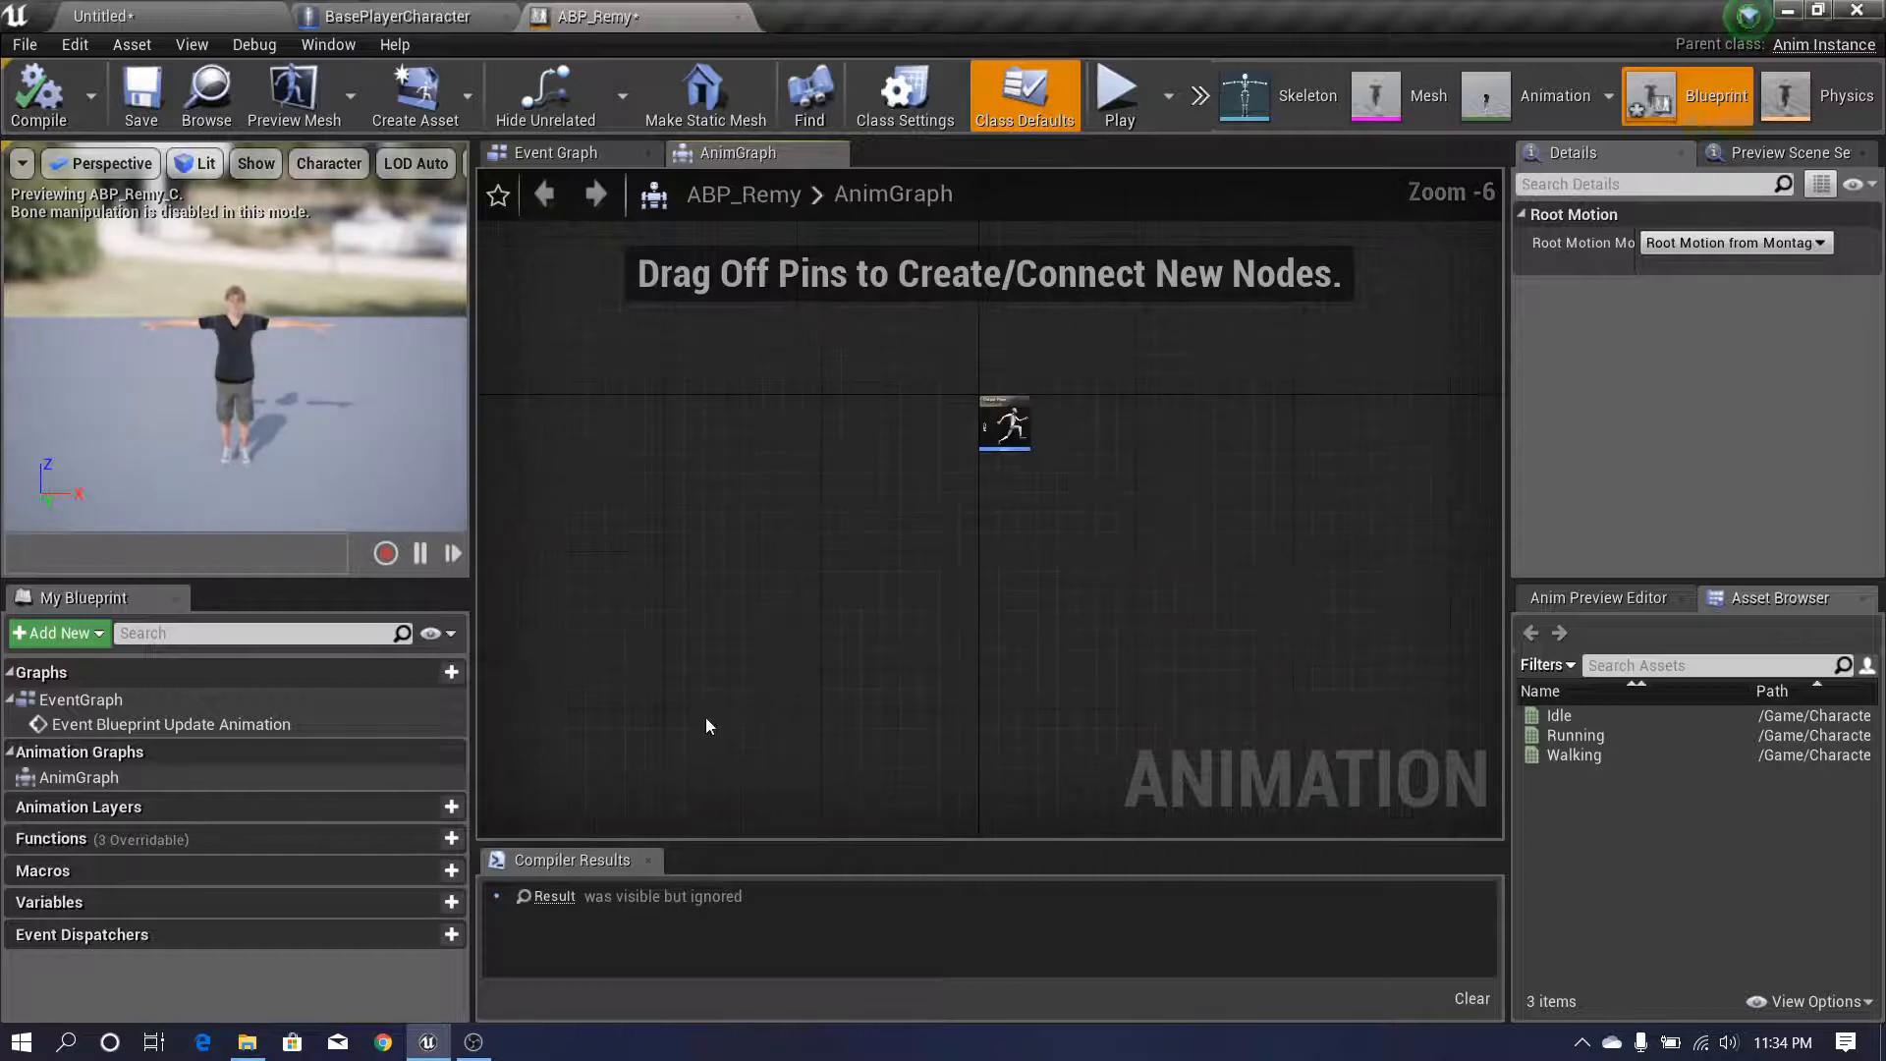
pyautogui.click(647, 861)
pyautogui.scroll(1, 736, 560)
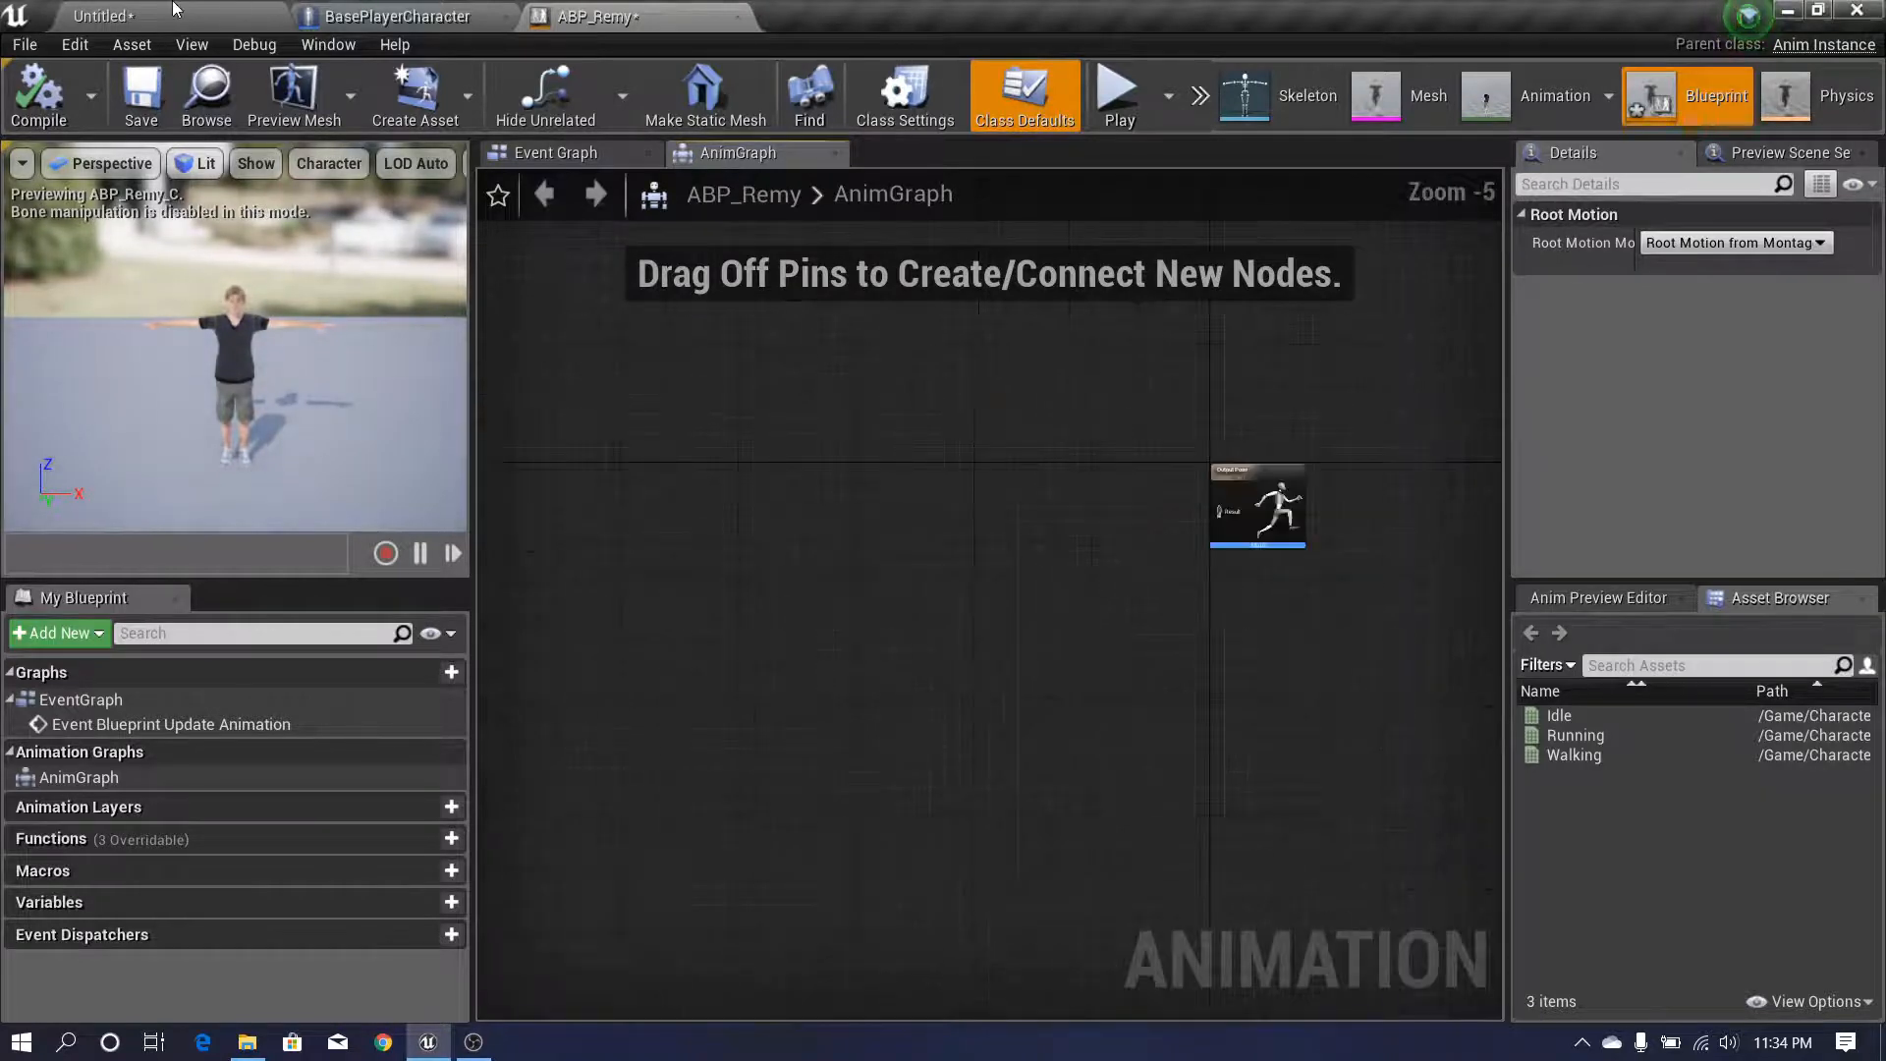
# - Return to the level's Animations folder and create a Blend Space 1D for remy_Skeleton named BSP_Movement
pyautogui.hotkey('ctrl', 'Tab')
pyautogui.click(863, 856)
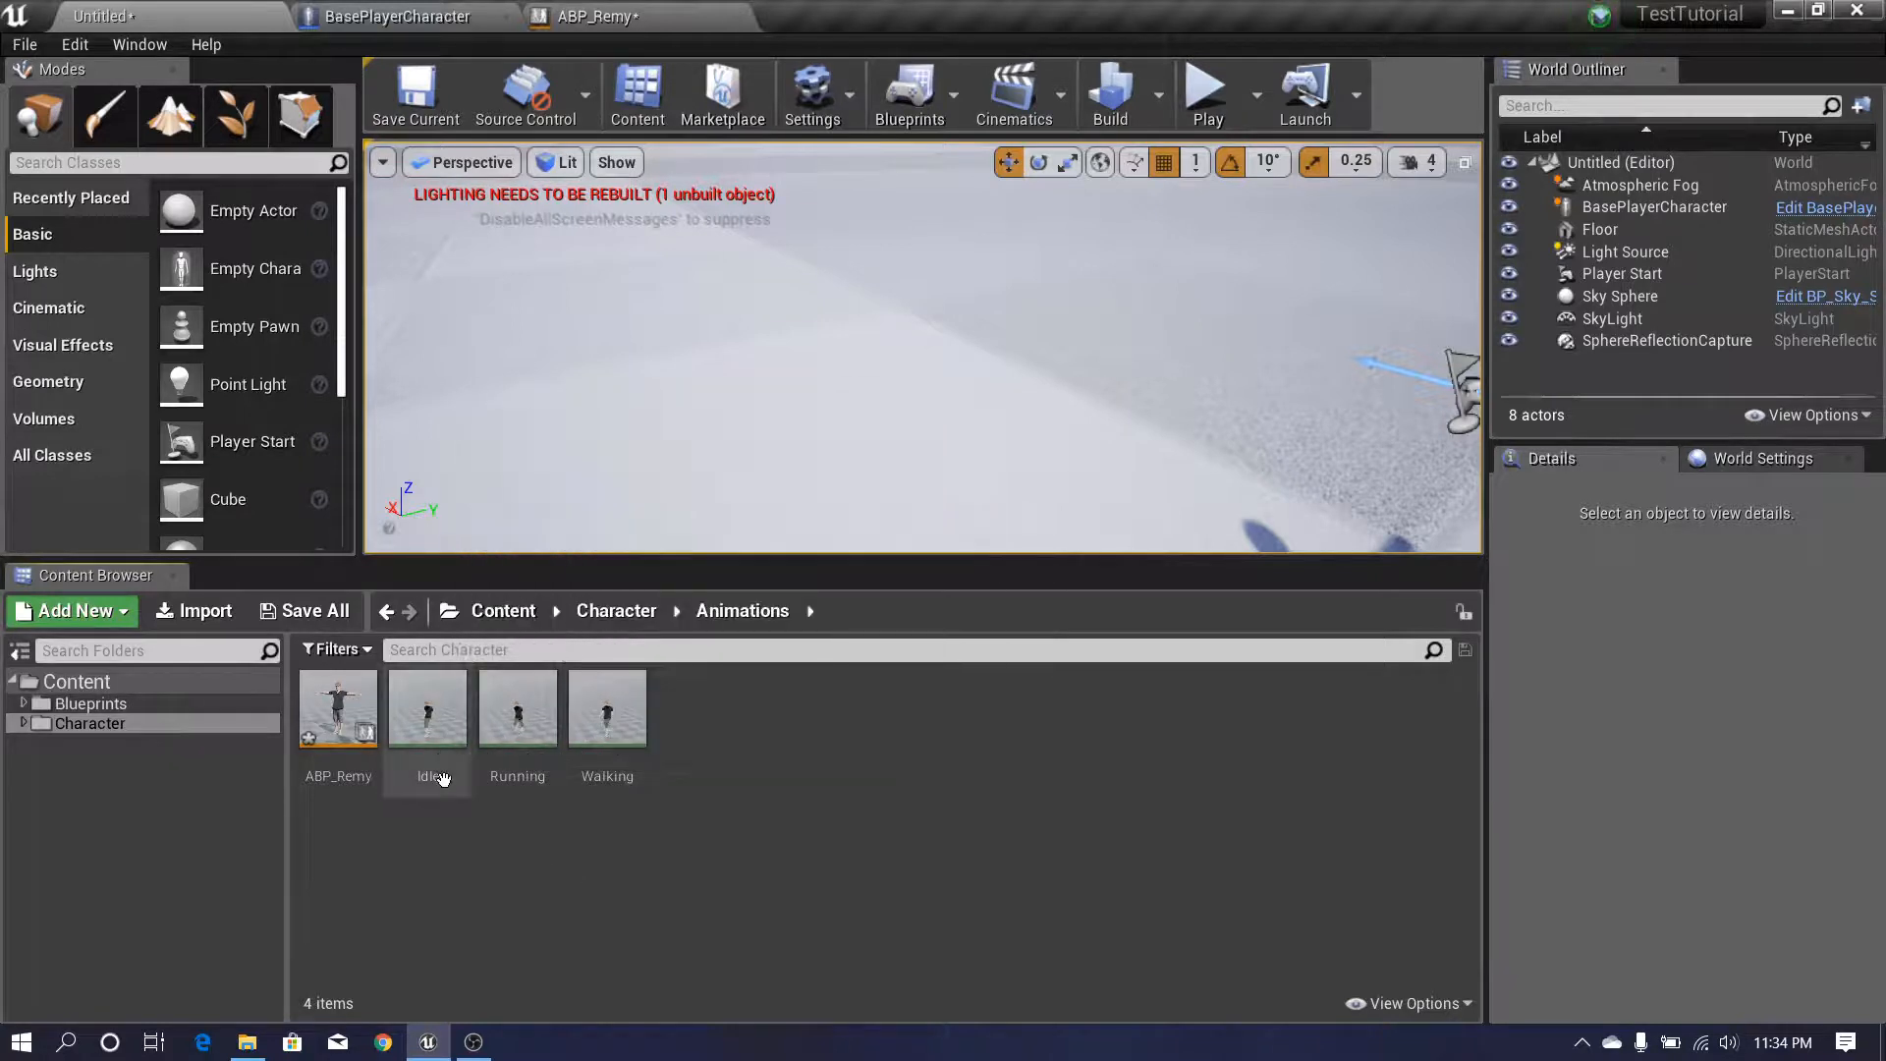
pyautogui.rightClick(734, 839)
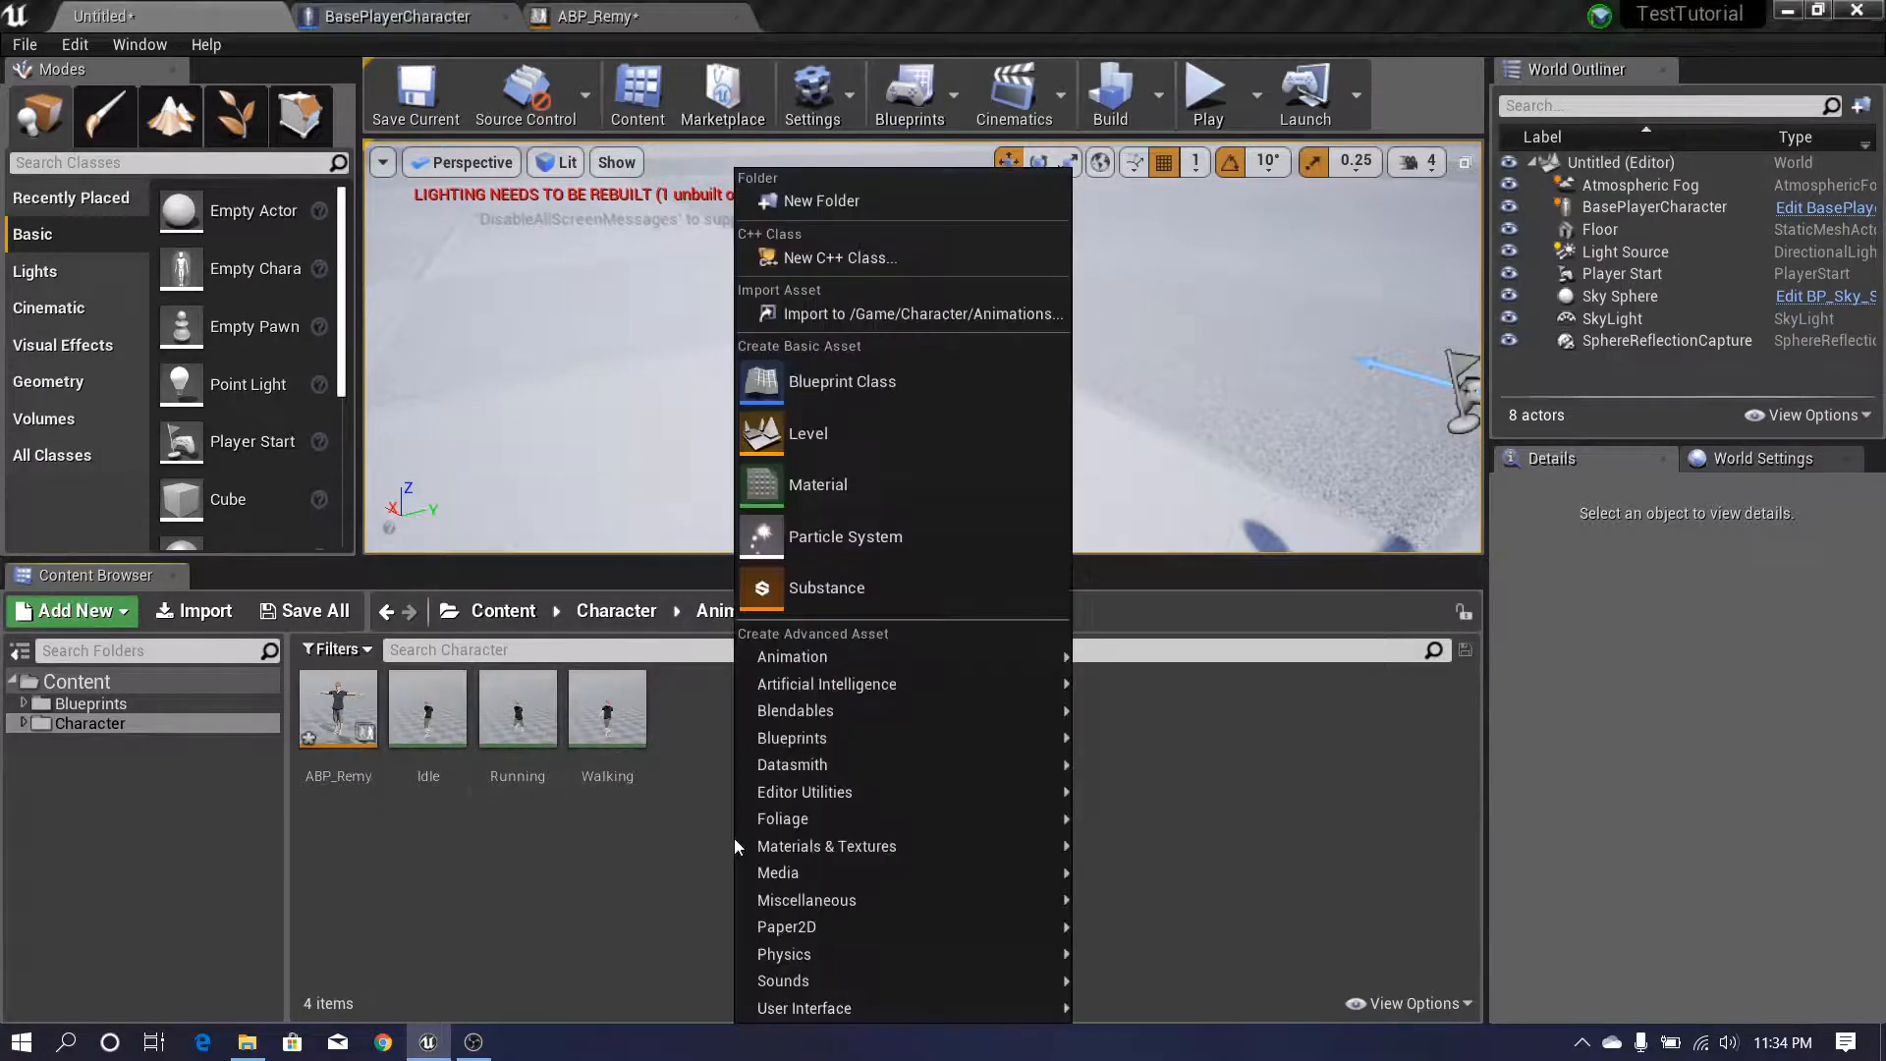
pyautogui.moveTo(883, 658)
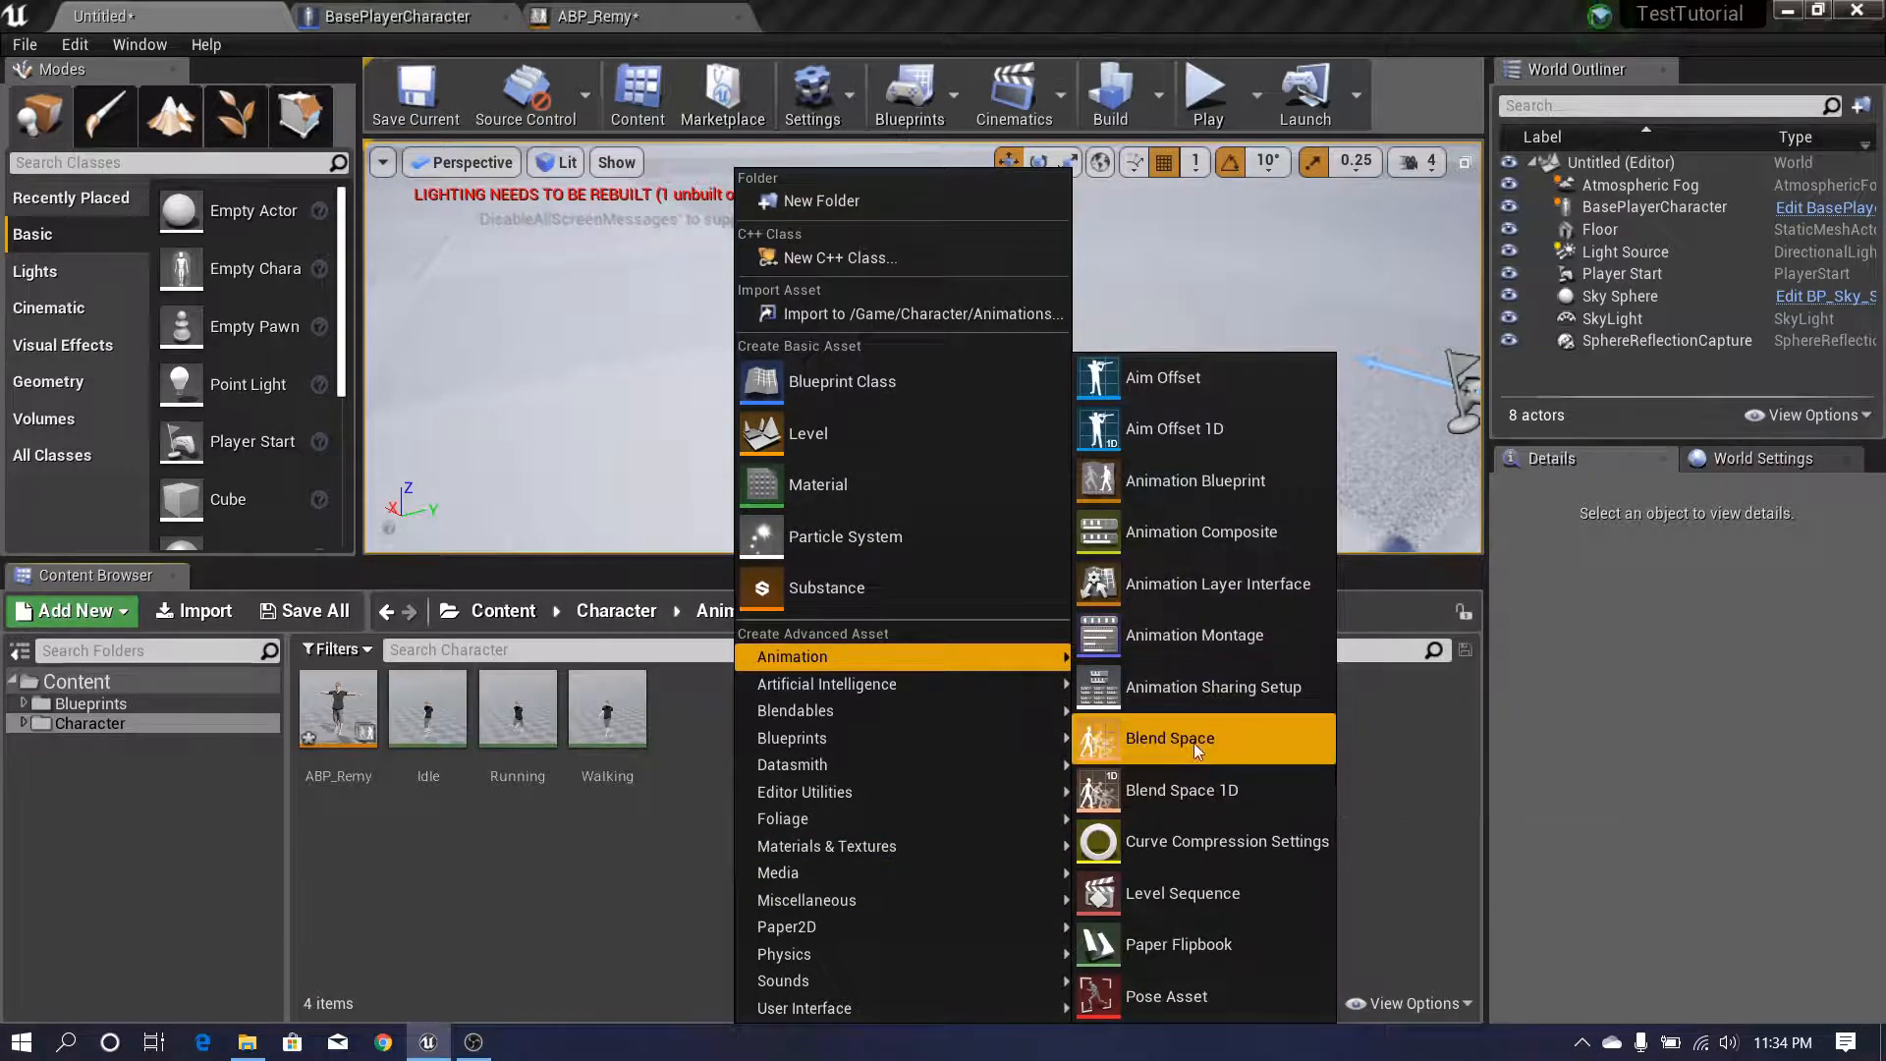
pyautogui.click(1154, 794)
pyautogui.click(703, 202)
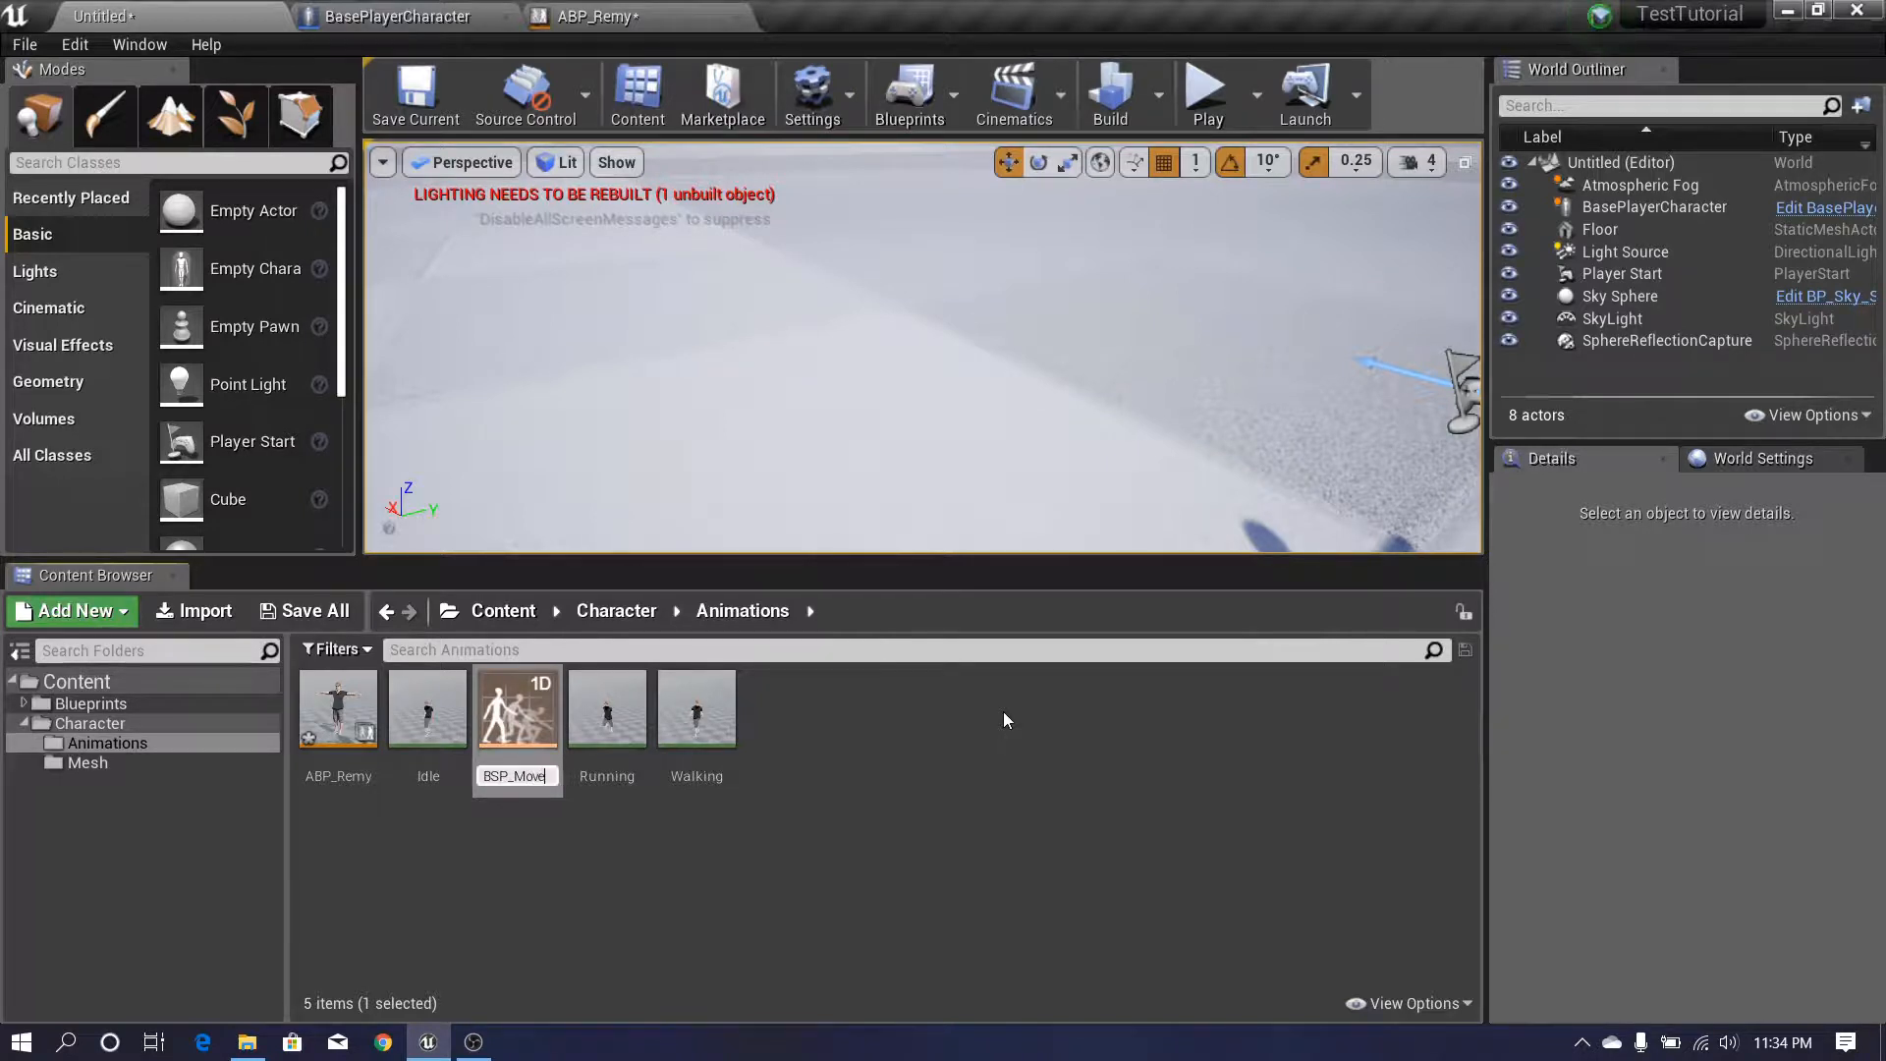
pyautogui.press('Return')
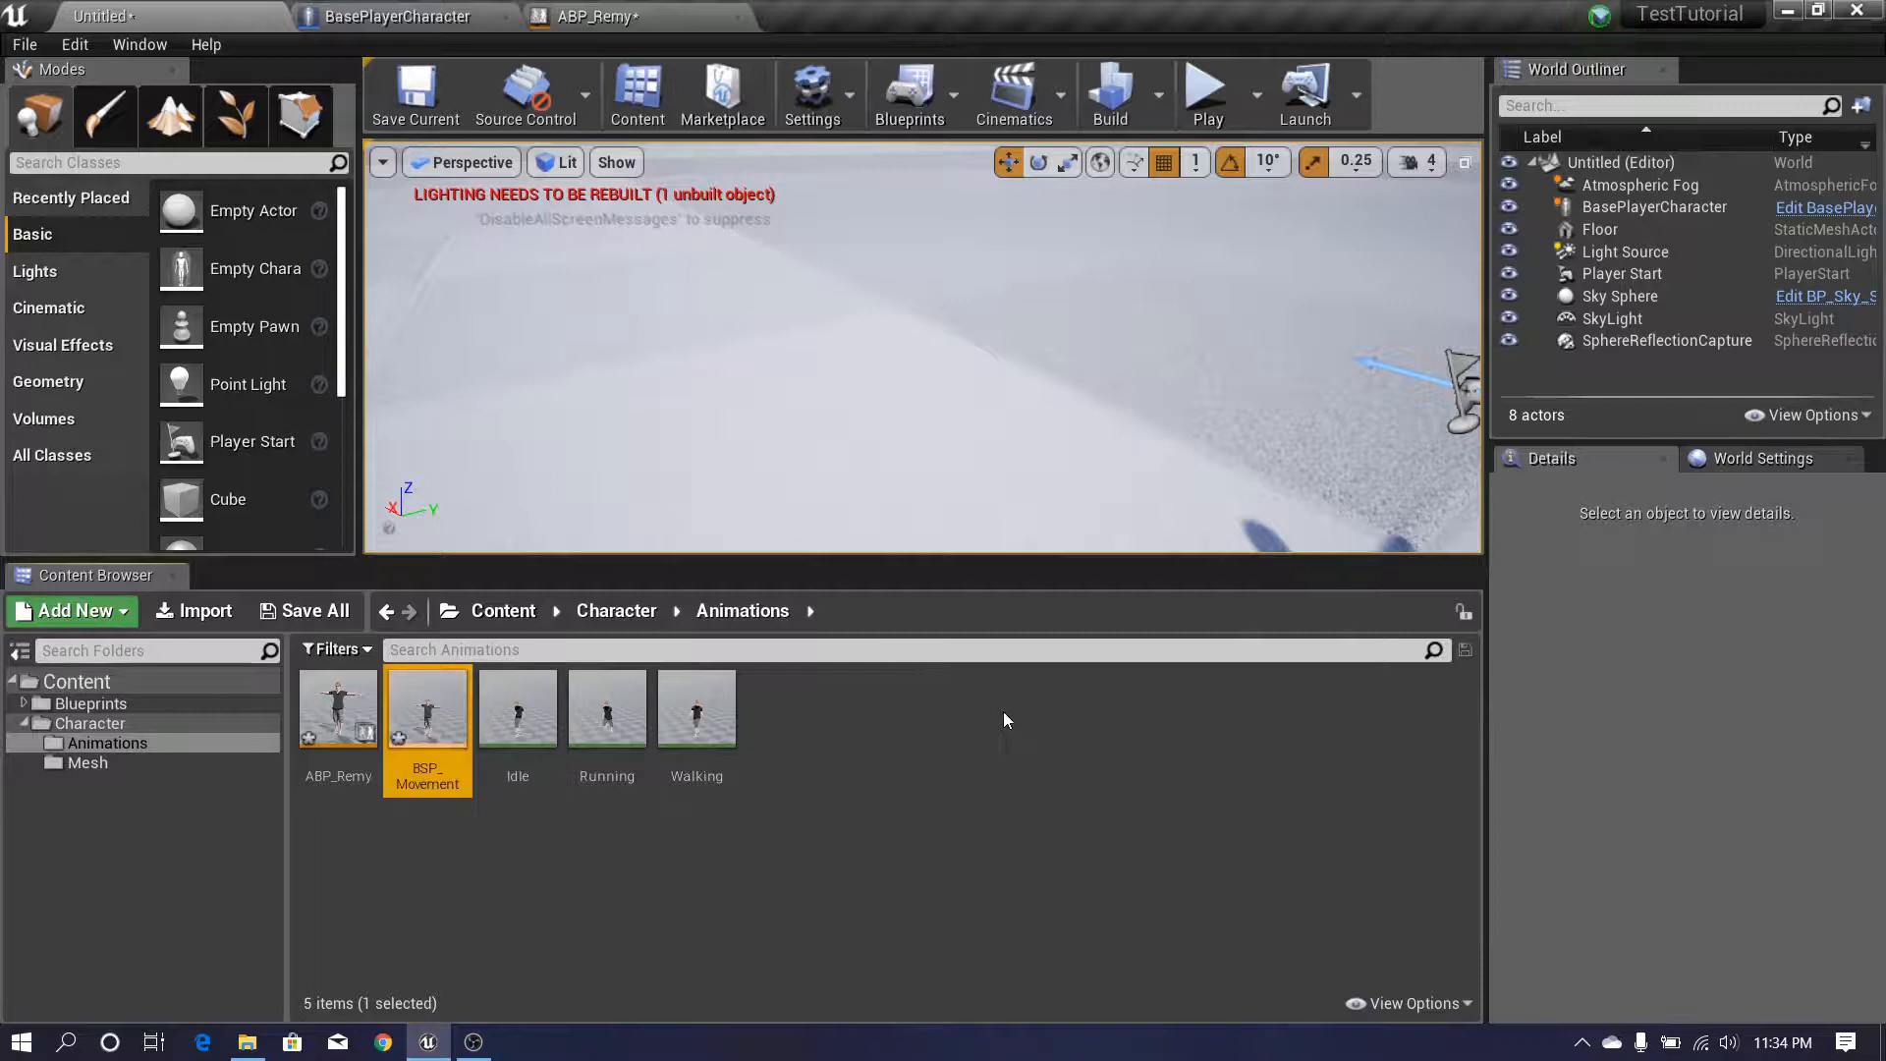
# - Open the BSP_Movement blend space and enlarge its sample graph
pyautogui.doubleClick(430, 714)
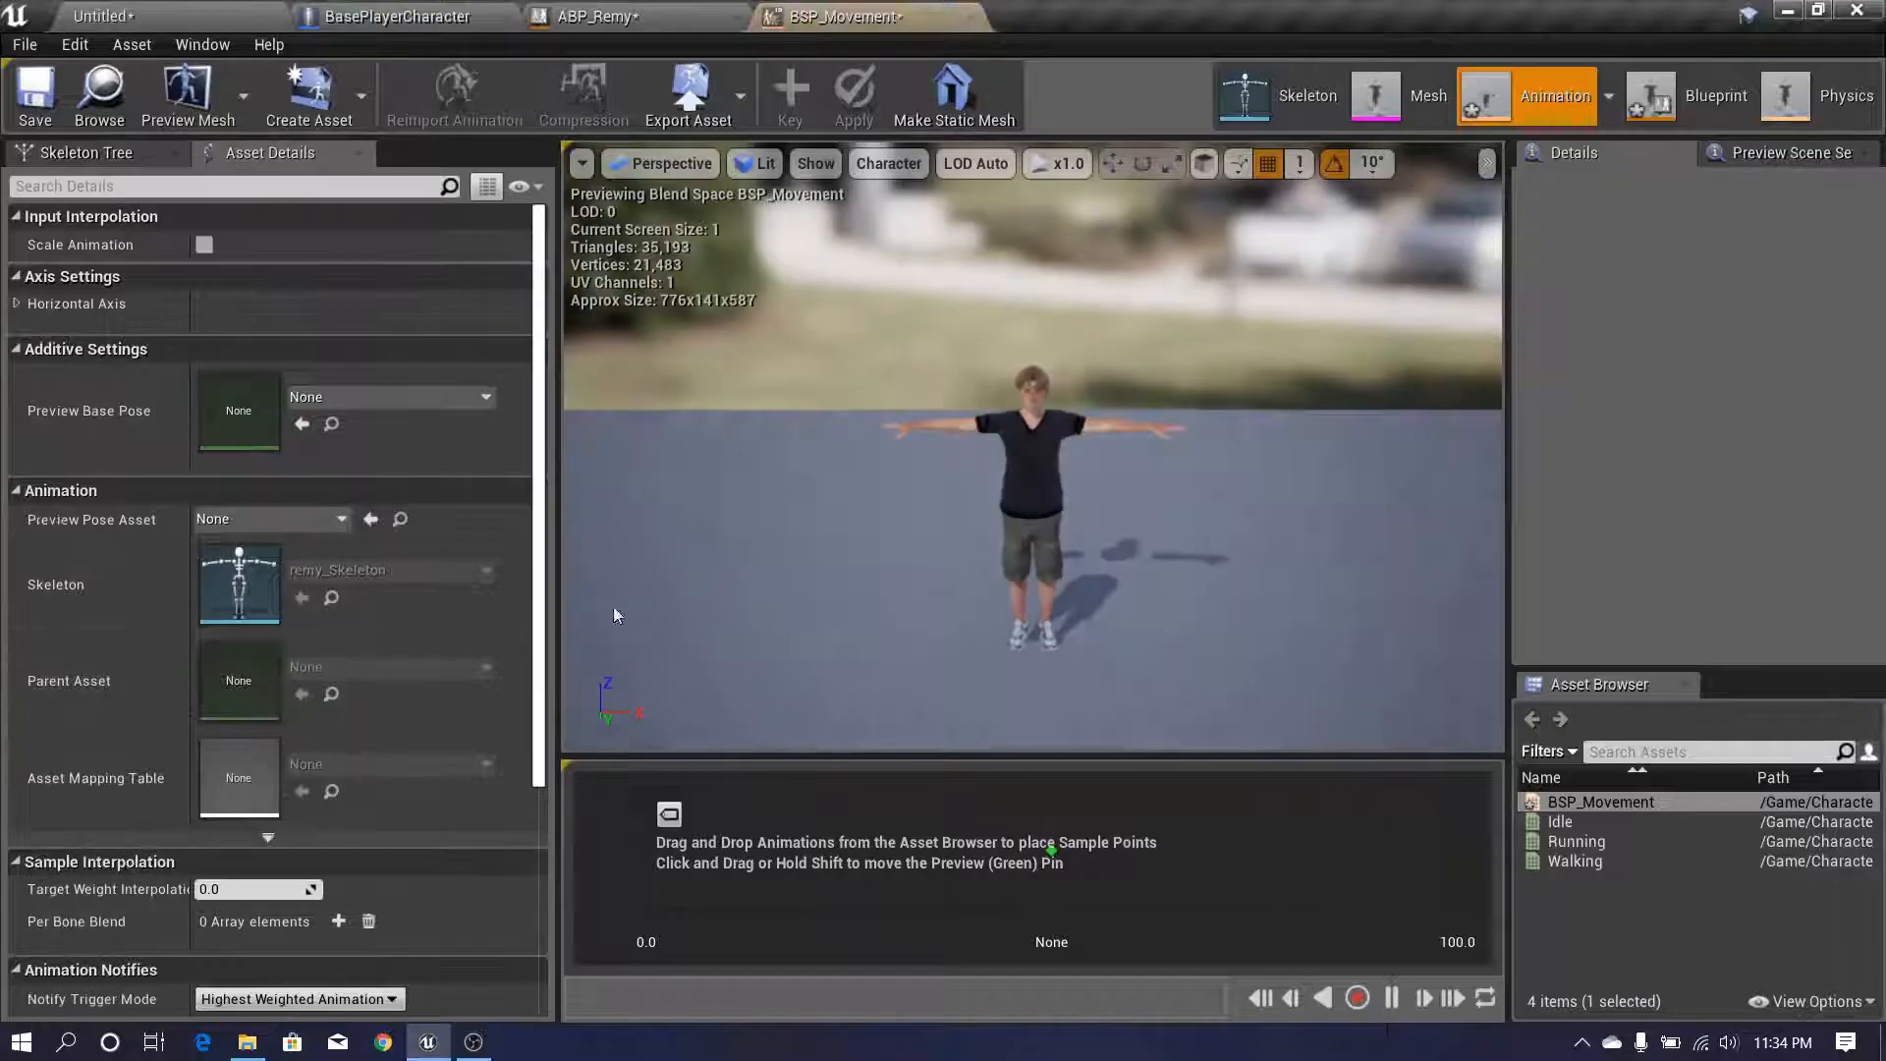
pyautogui.moveTo(536, 568); pyautogui.dragTo(481, 567)
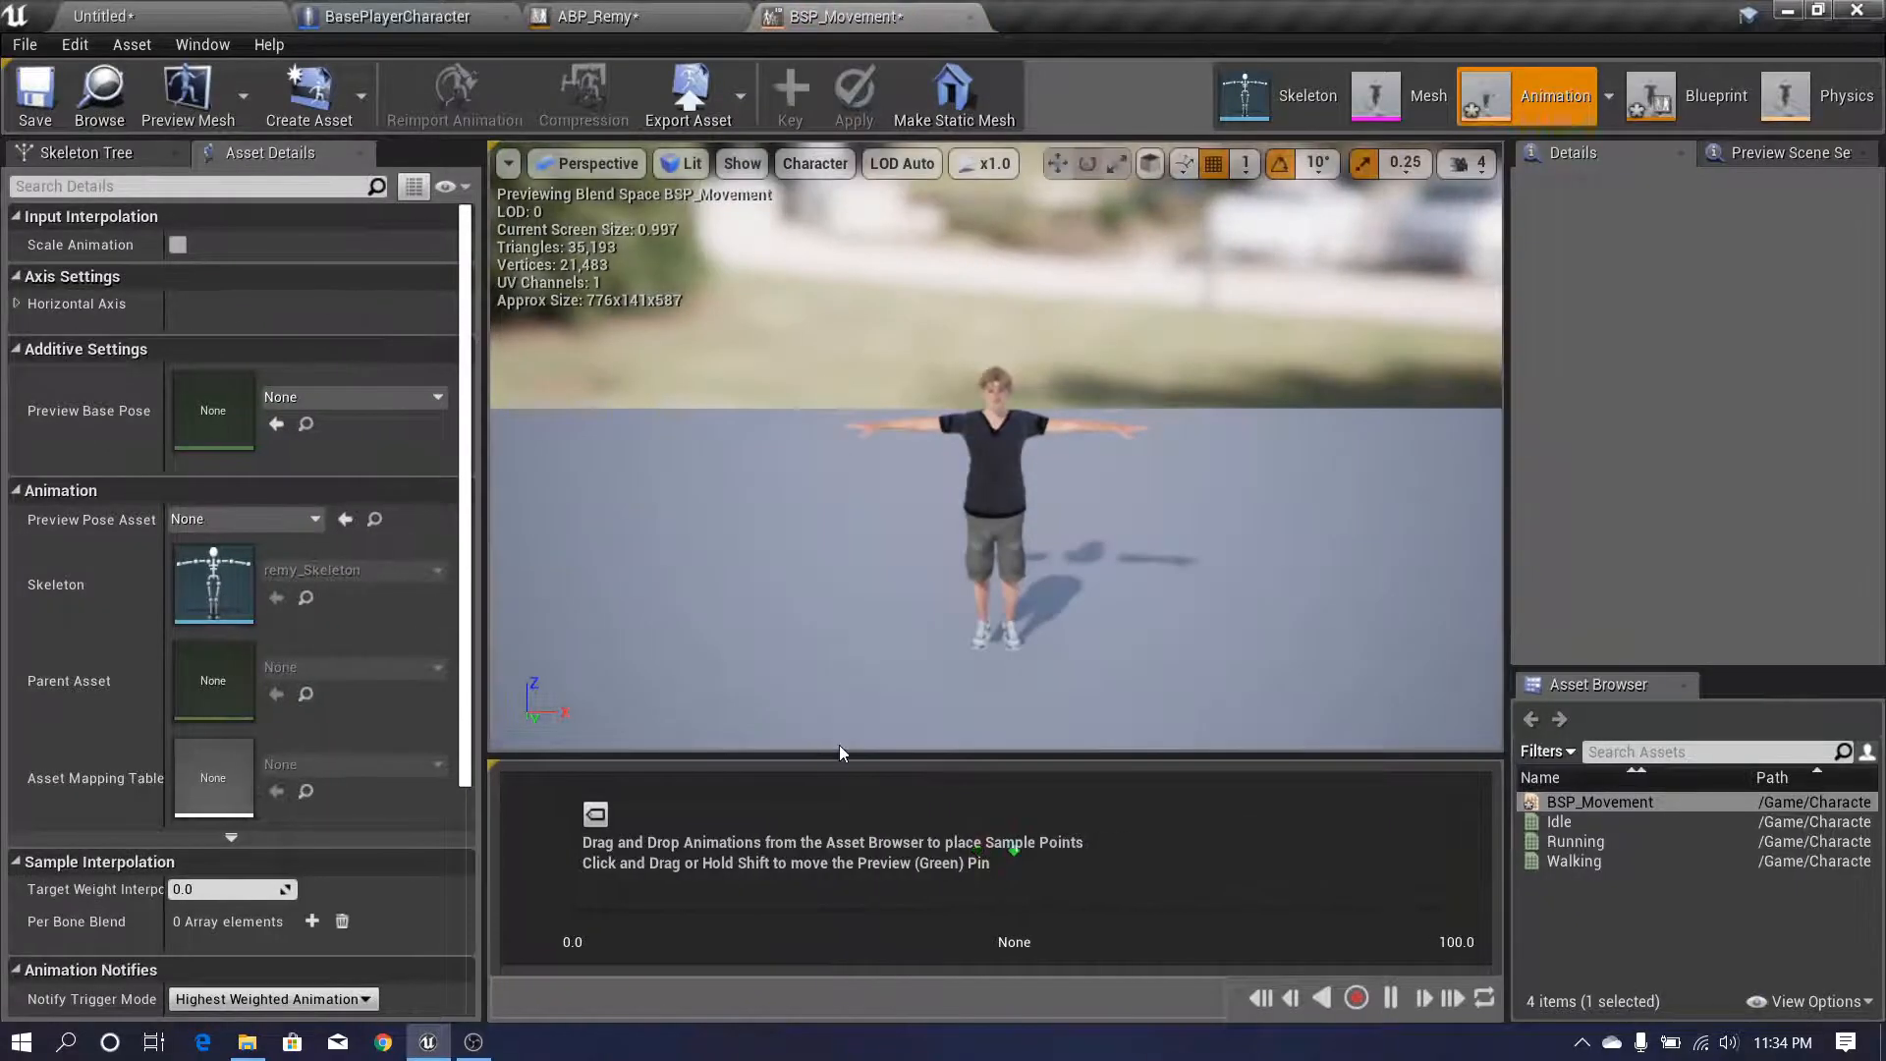
pyautogui.moveTo(850, 756); pyautogui.dragTo(849, 508)
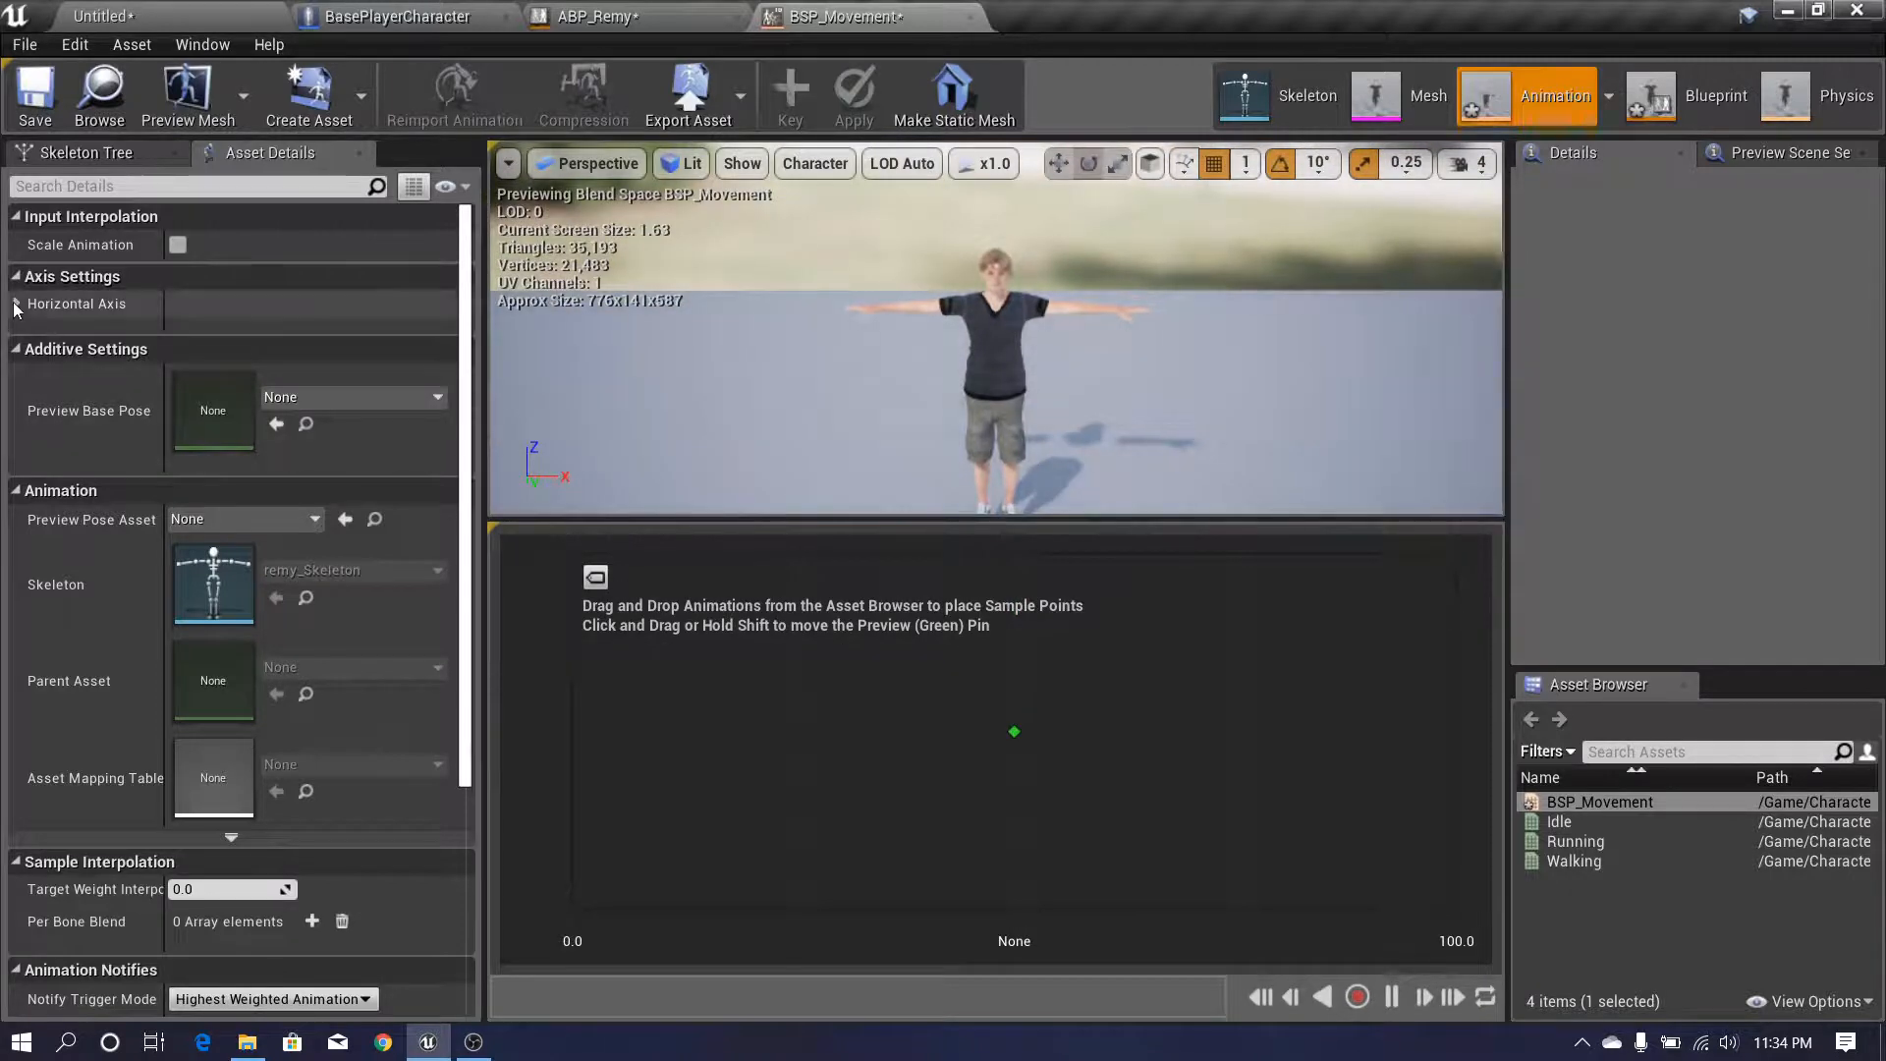
# - Name the blend space's horizontal axis Speed and set its maximum axis value to 600
pyautogui.click(71, 301)
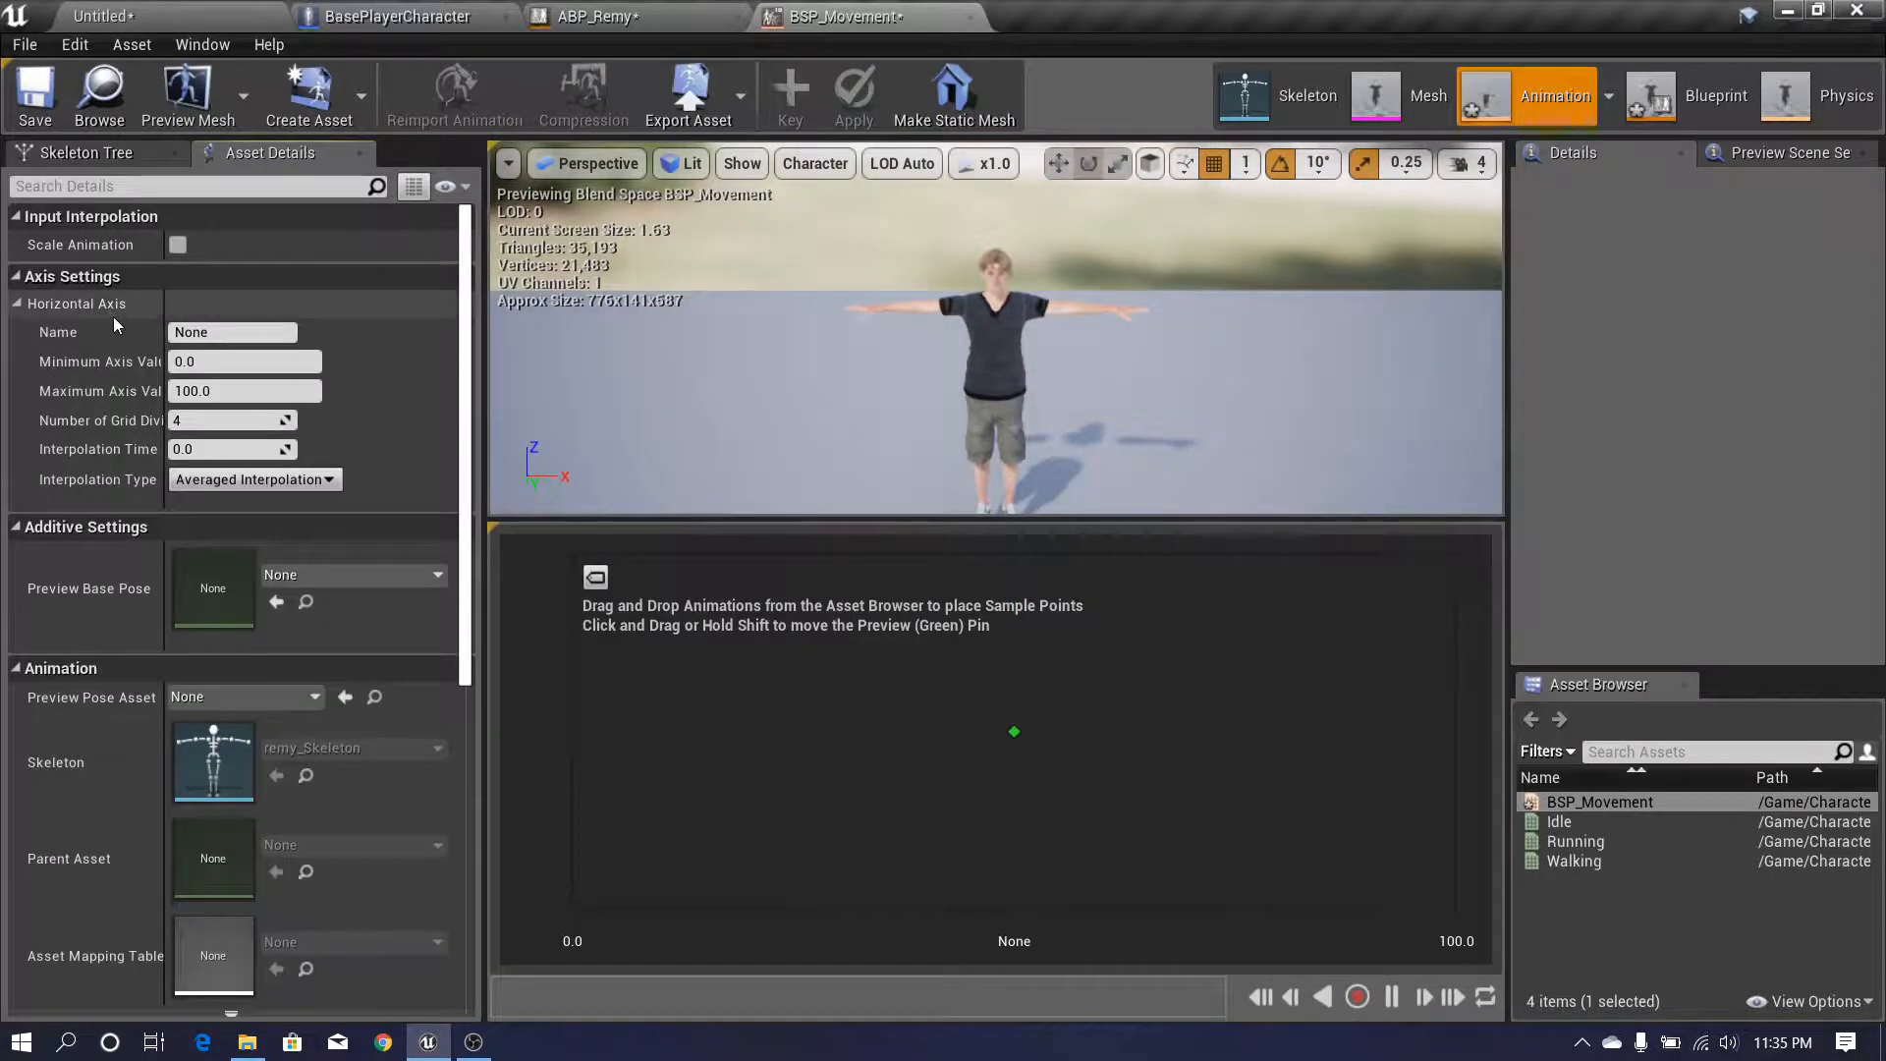
pyautogui.click(226, 332)
pyautogui.write('Spee')
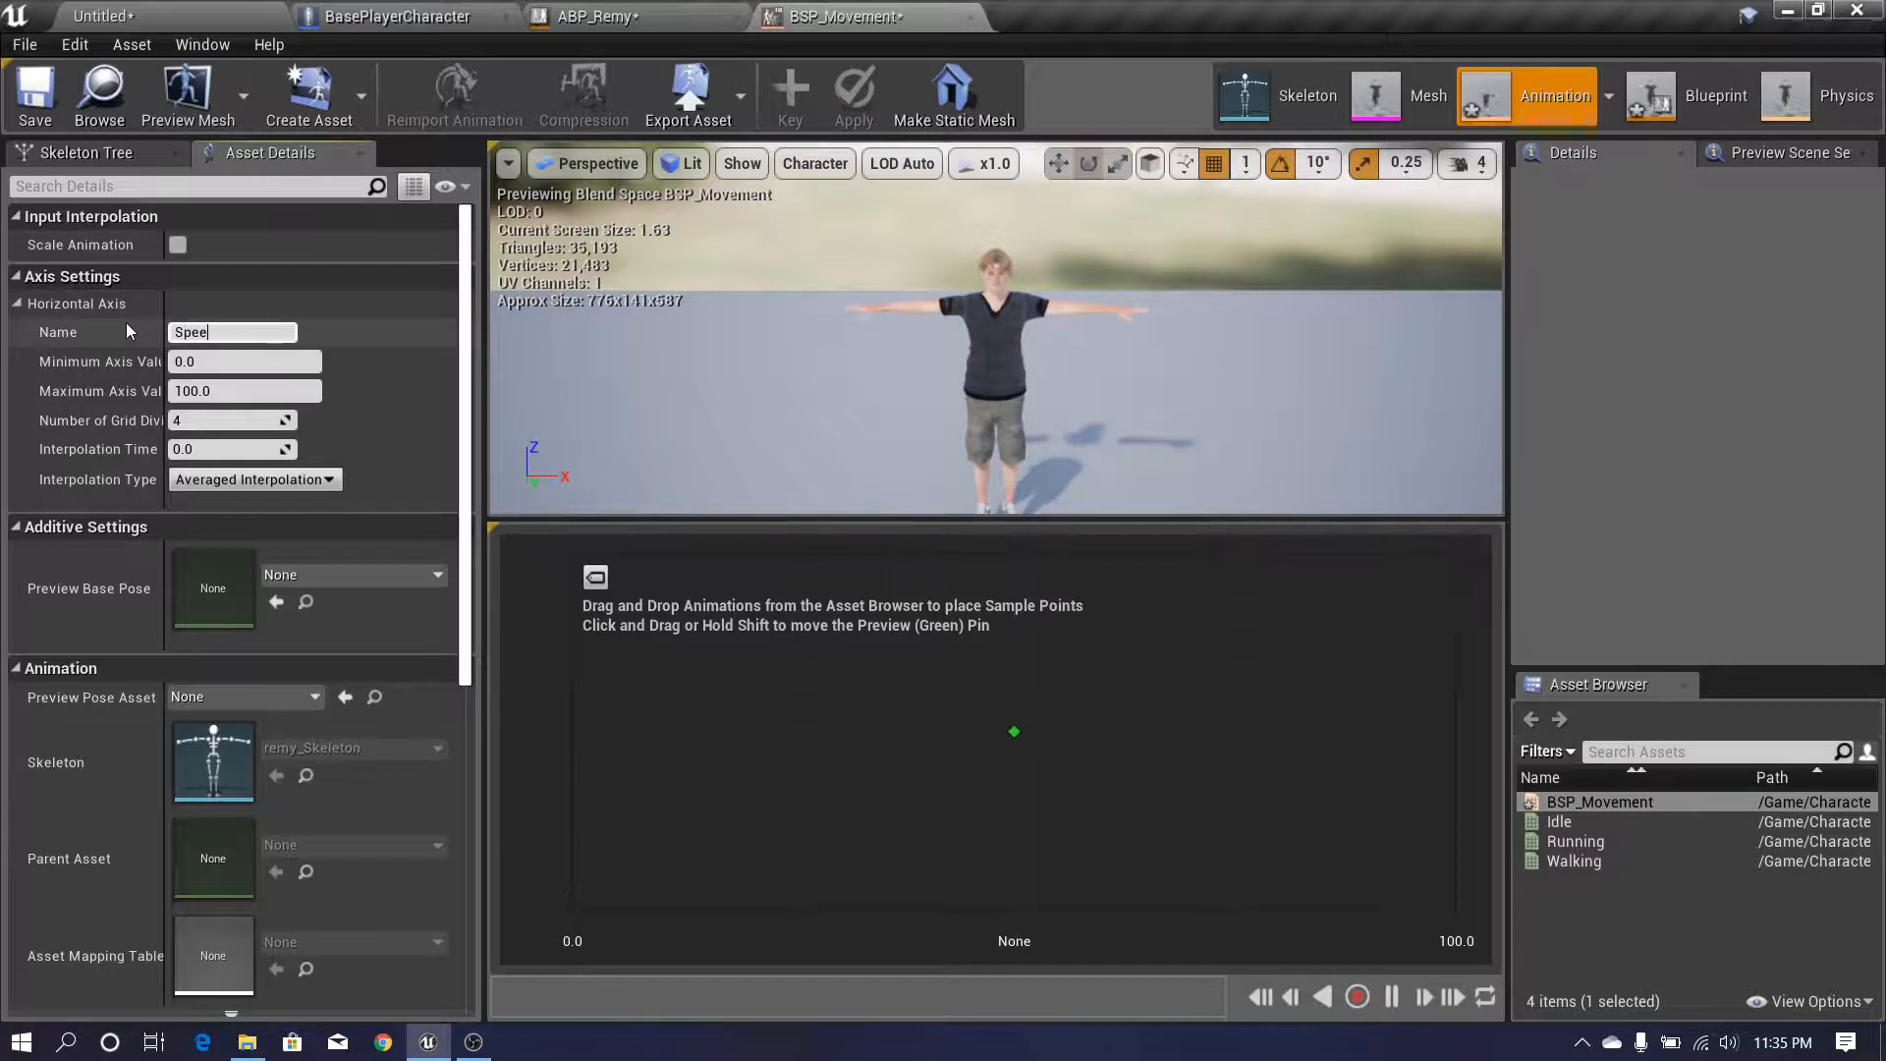
pyautogui.write('d')
pyautogui.press('Return')
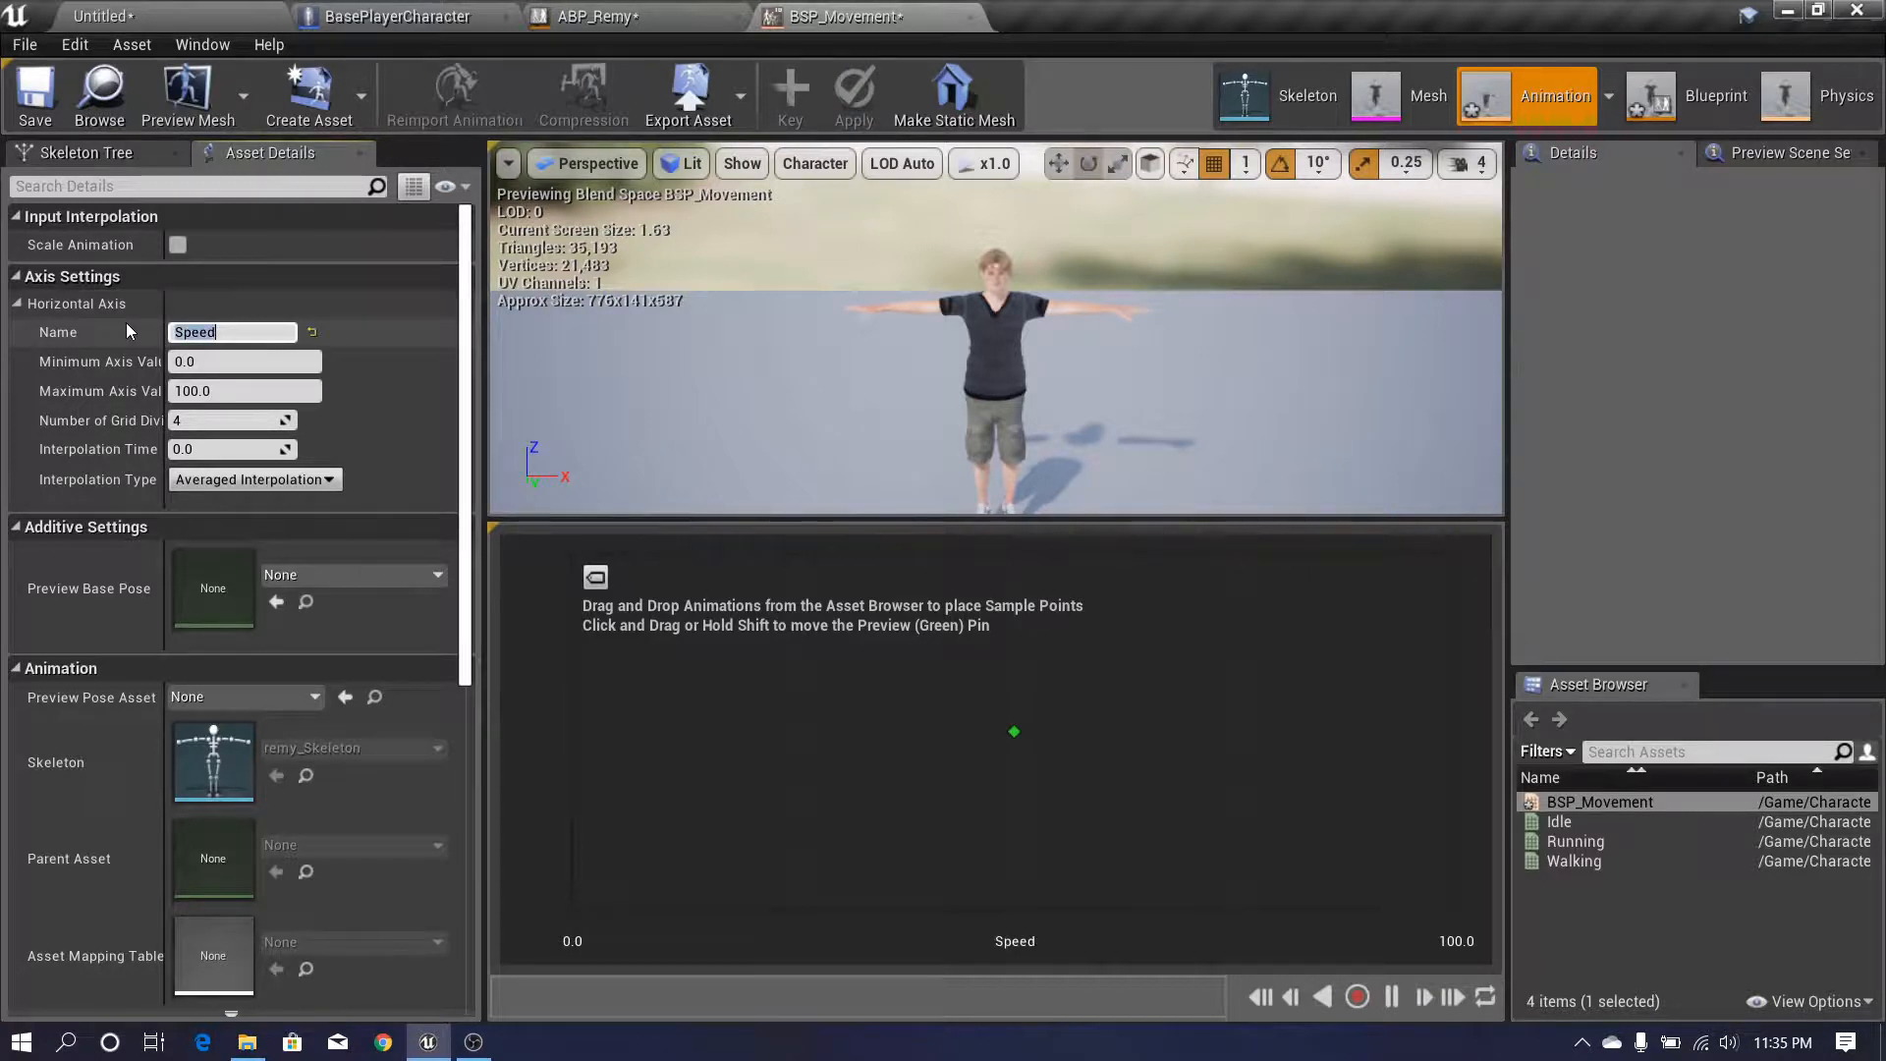
pyautogui.click(225, 384)
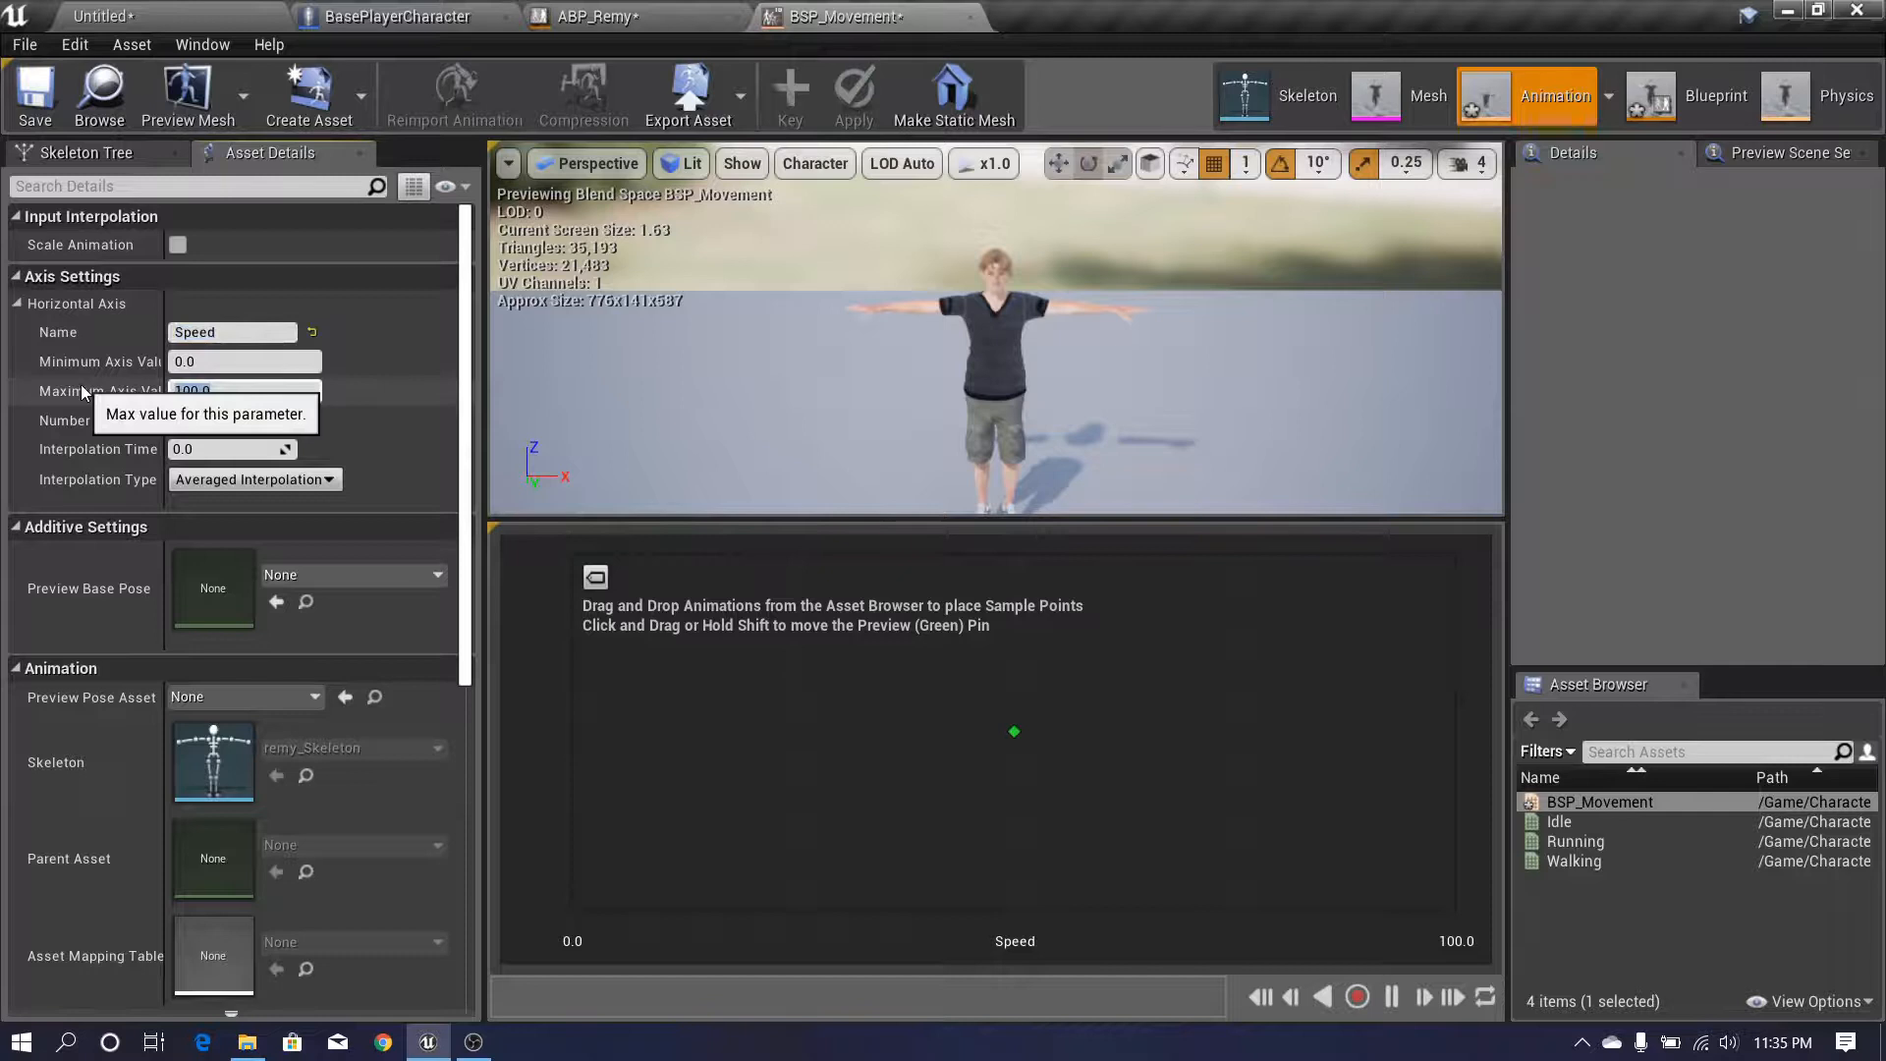
pyautogui.write('600')
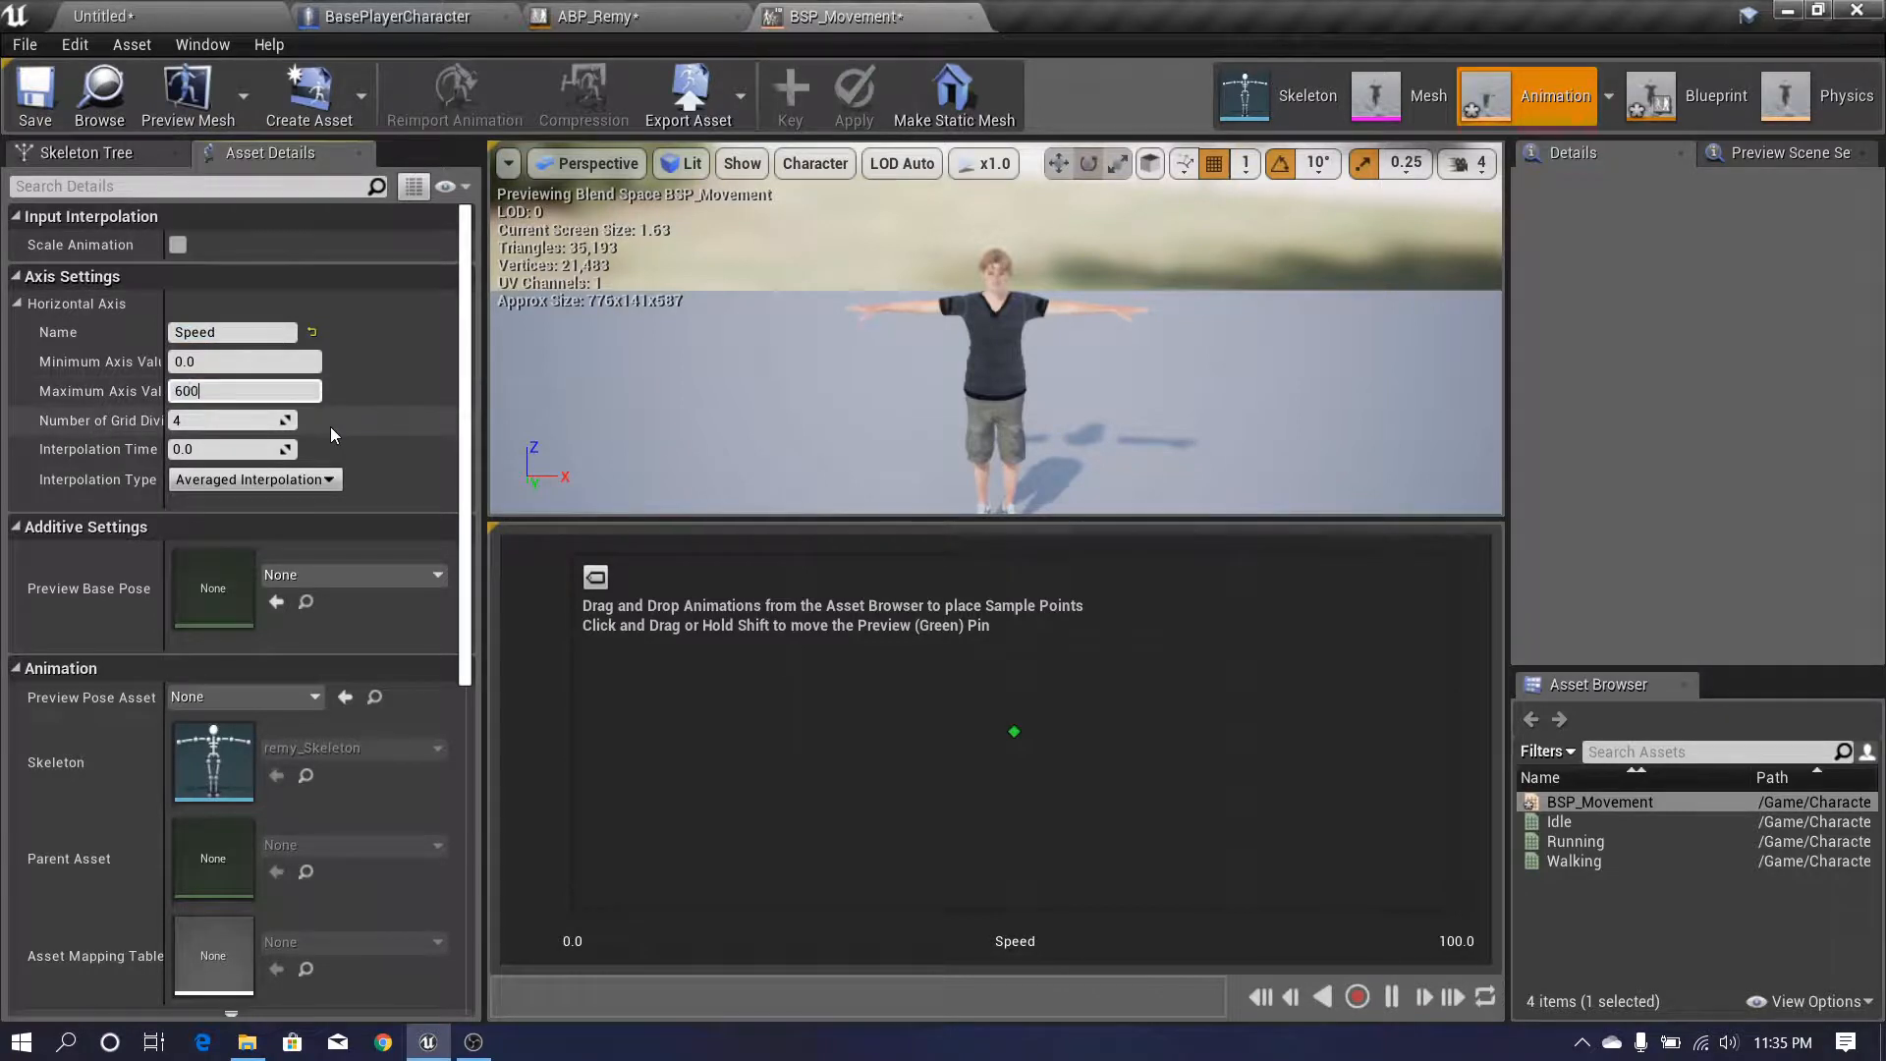
pyautogui.press('Return')
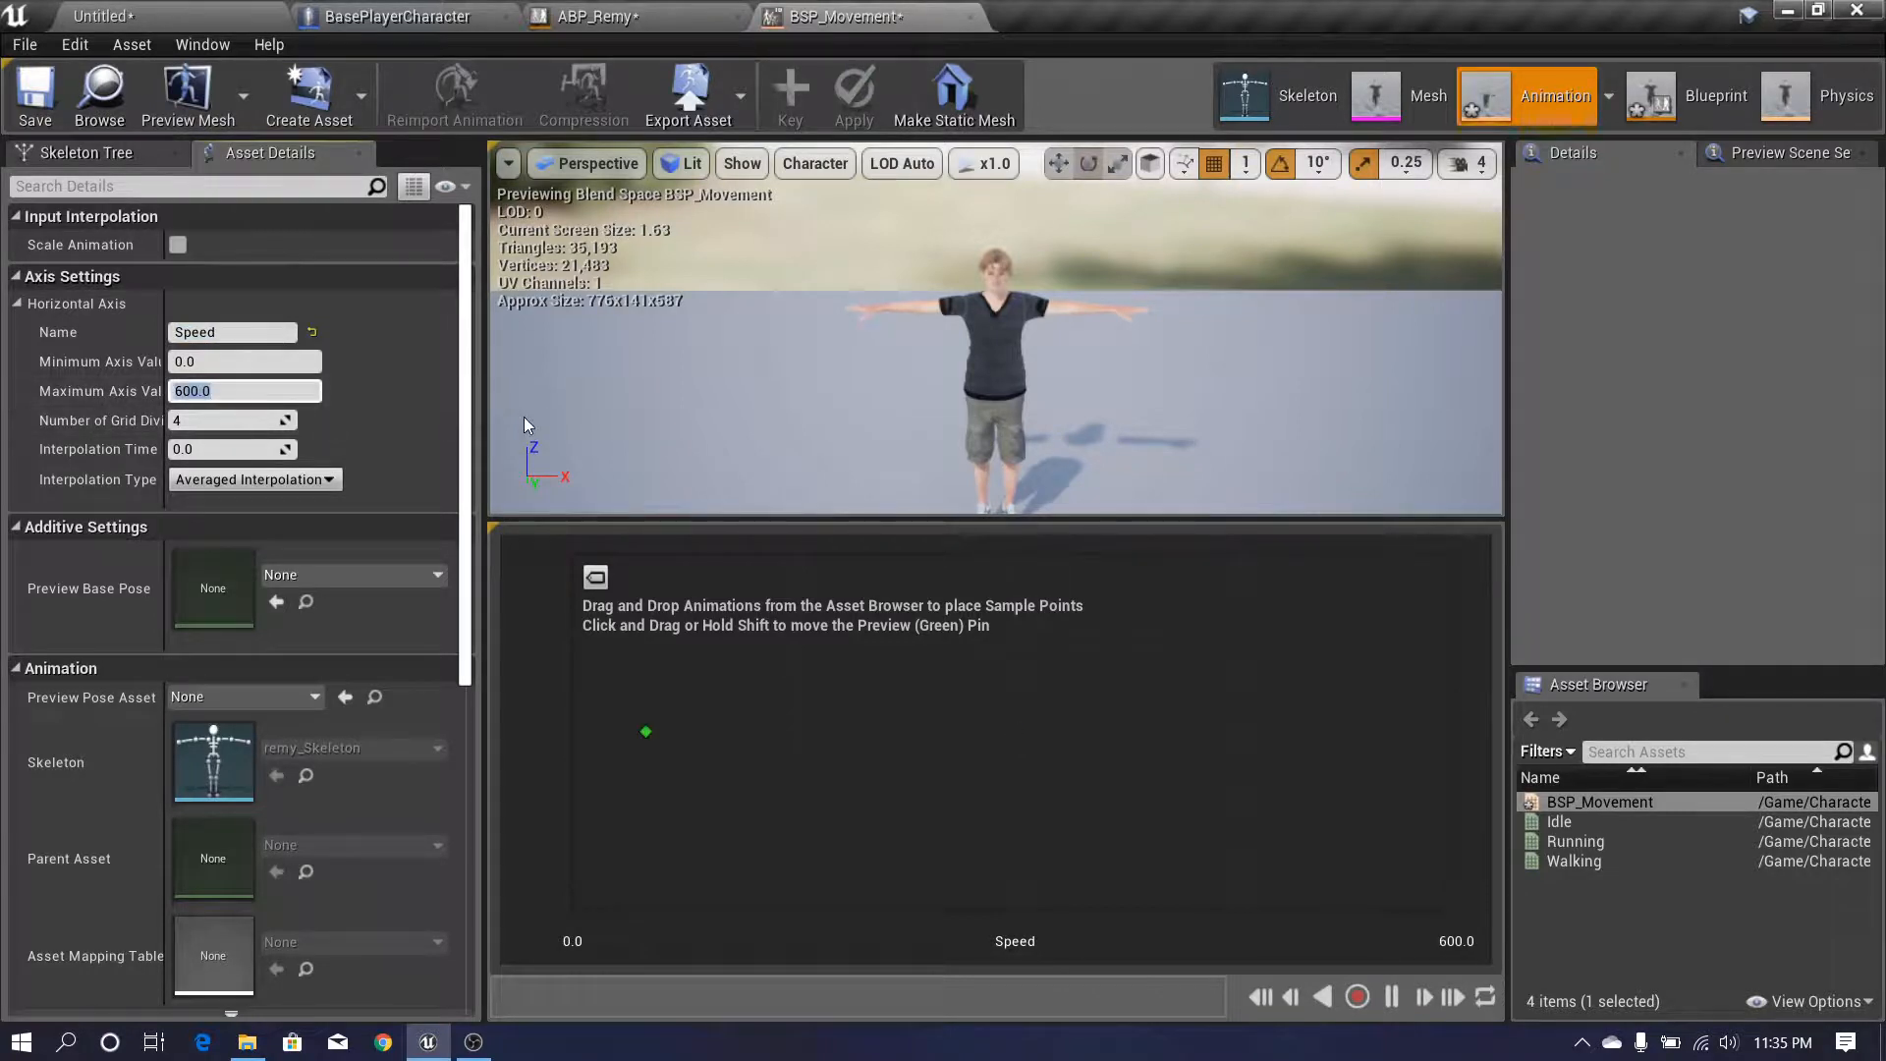
pyautogui.moveTo(479, 429); pyautogui.dragTo(472, 429)
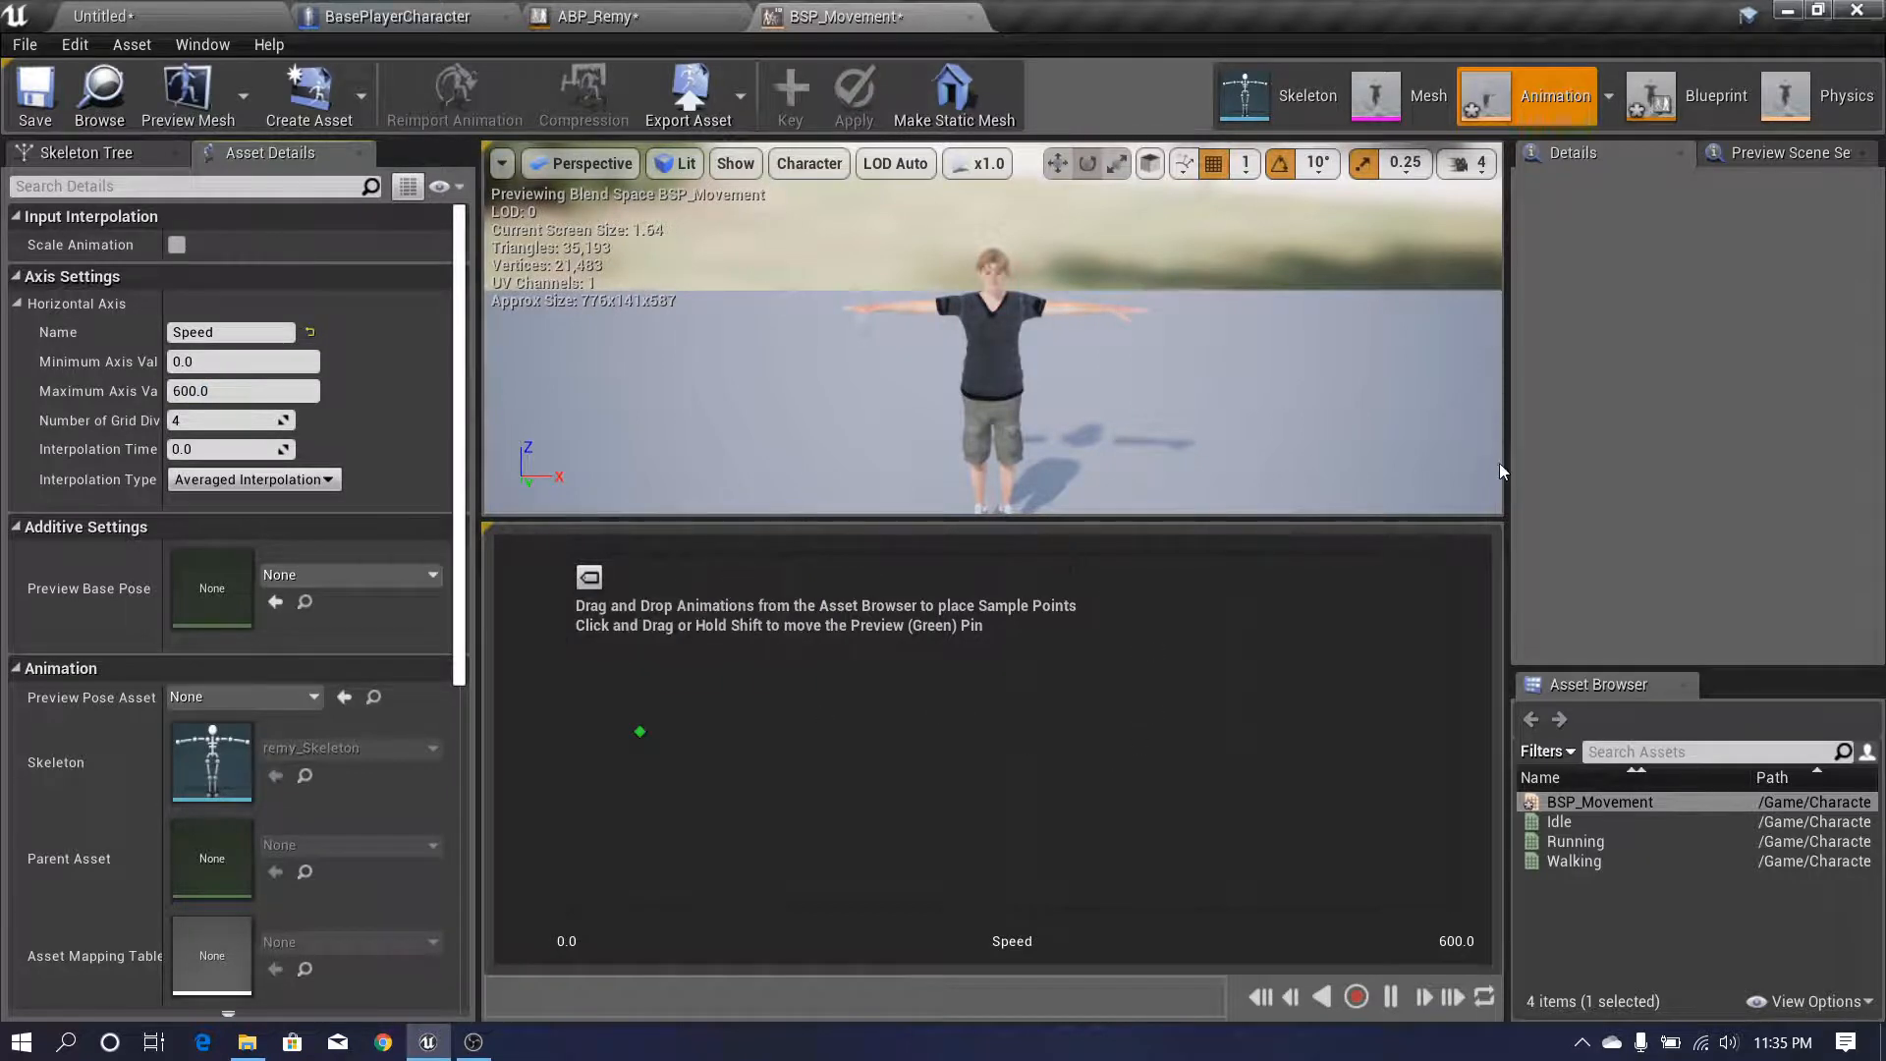
pyautogui.moveTo(1500, 471); pyautogui.dragTo(1504, 471)
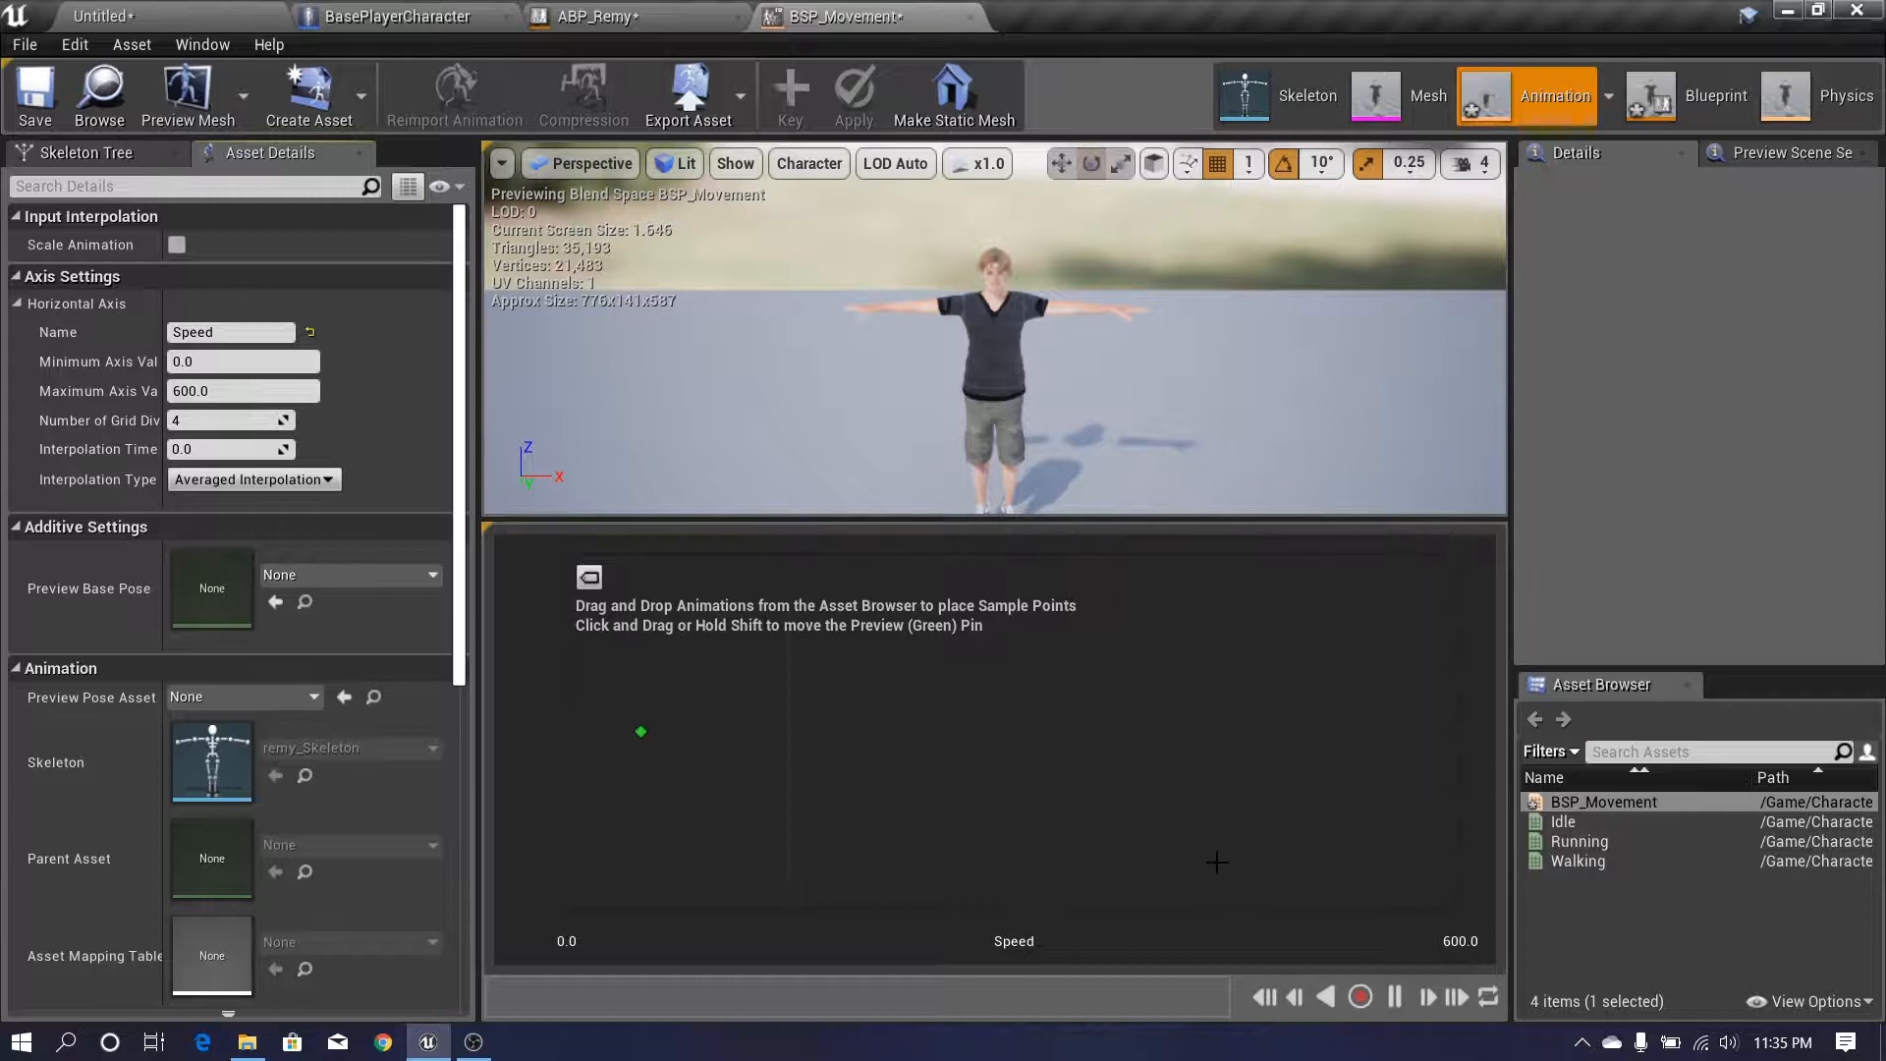
# - Place the Idle animation as a sample at speed 0 in the blend space graph
pyautogui.moveTo(684, 829); pyautogui.dragTo(566, 761)
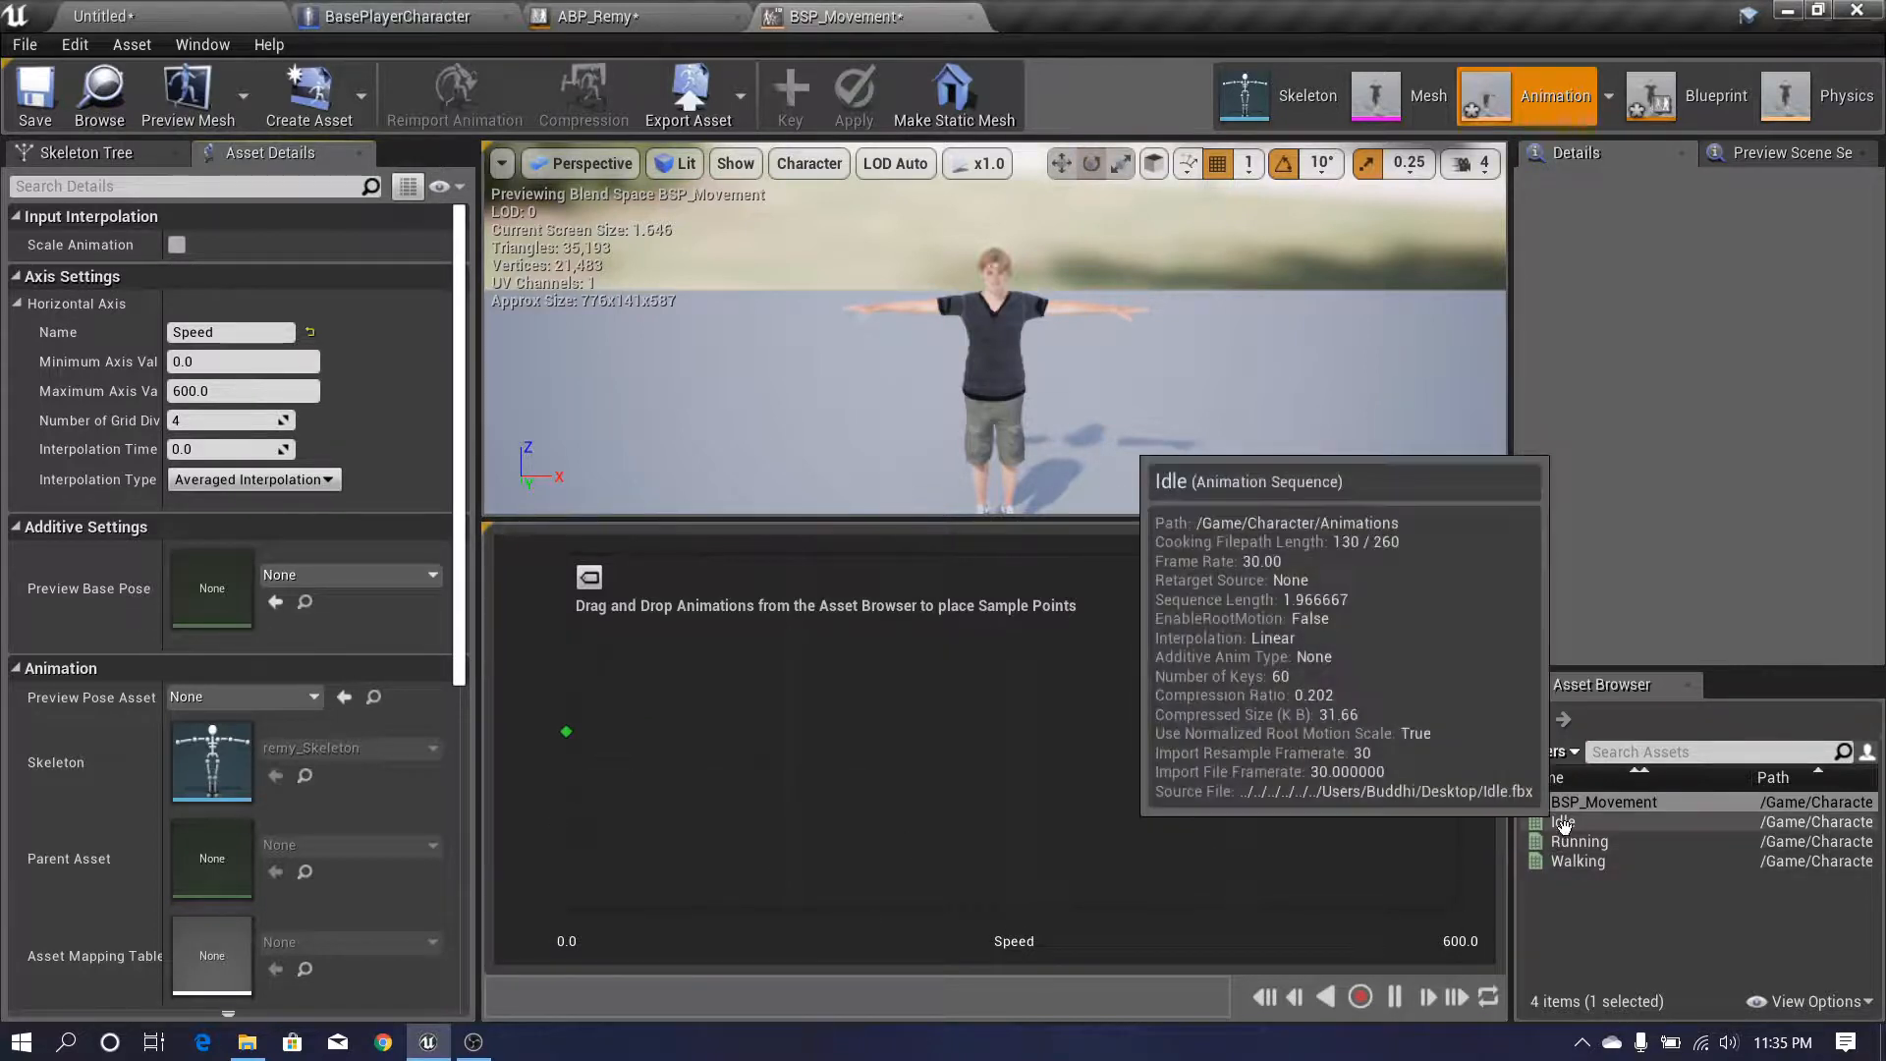
pyautogui.moveTo(1563, 822); pyautogui.dragTo(567, 754)
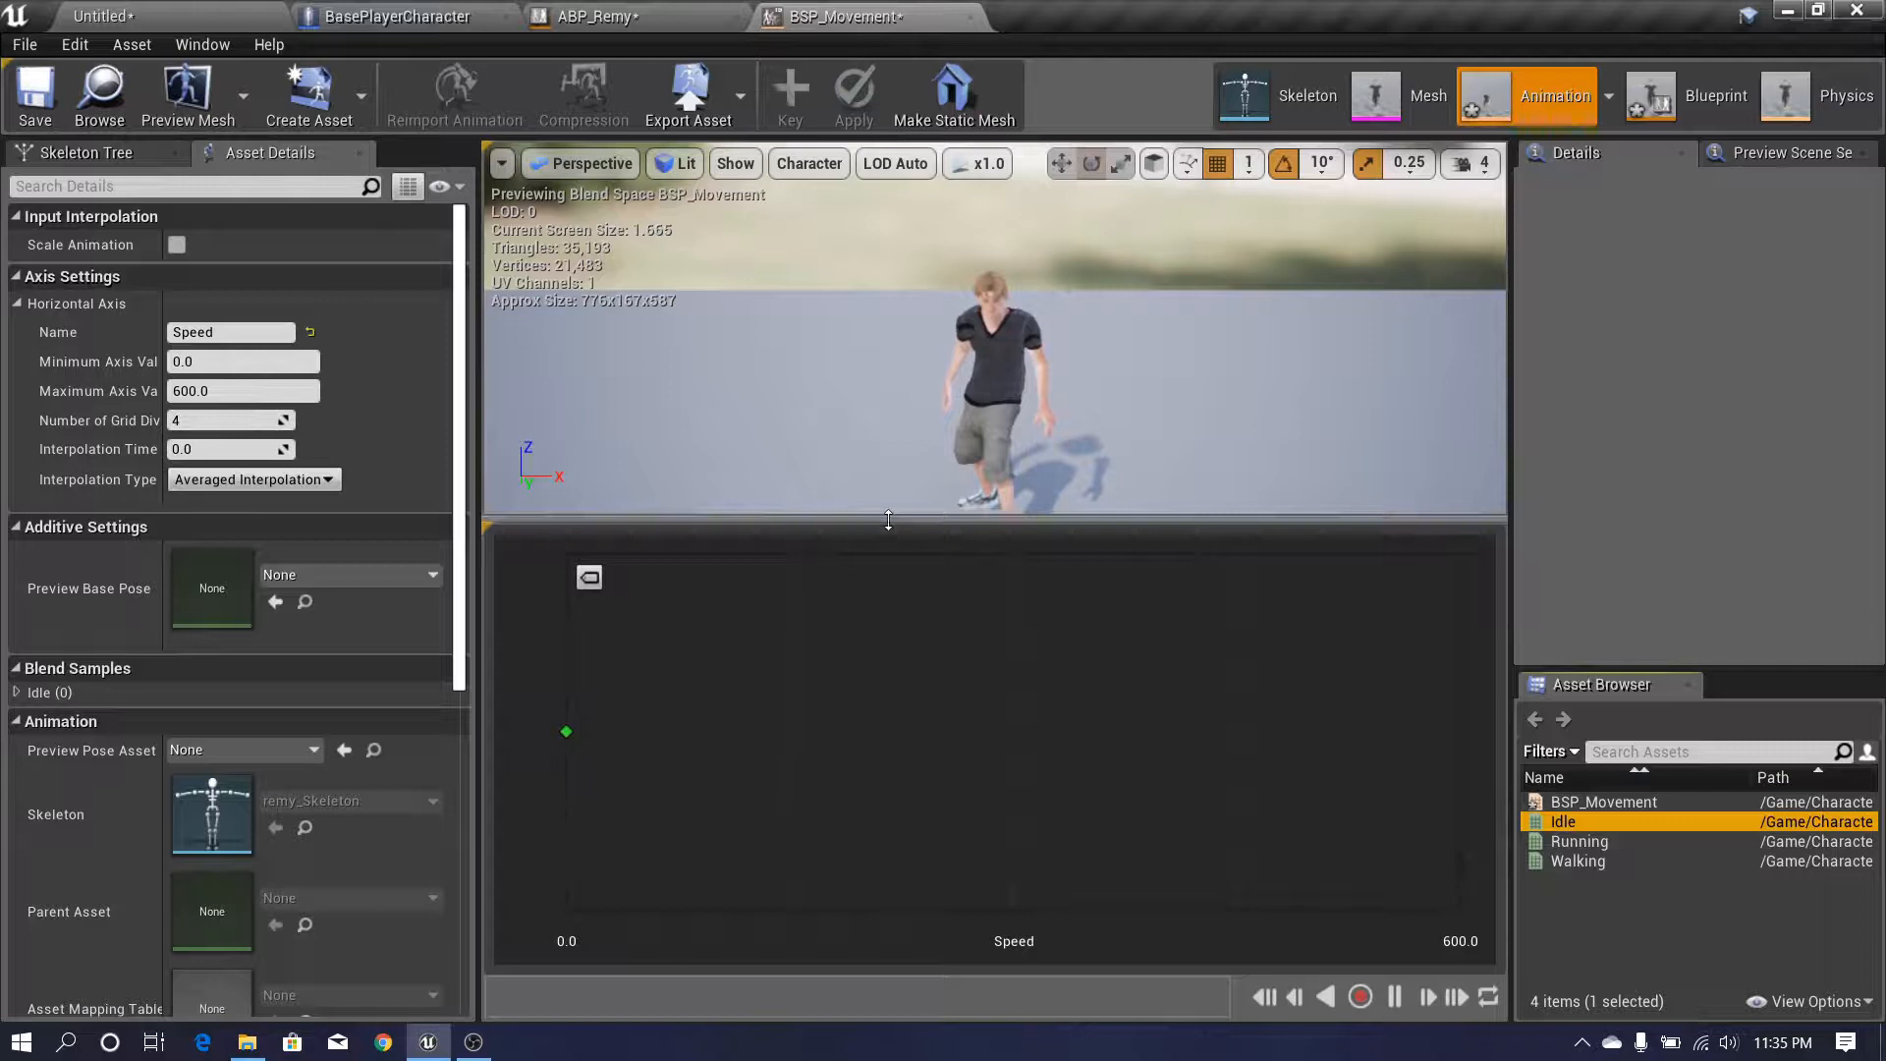
pyautogui.moveTo(886, 523); pyautogui.dragTo(887, 547)
# - Place the Walking animation on the first grid division, at about speed 150, and the Running animation at speed 600
pyautogui.moveTo(649, 766)
pyautogui.mouseDown()
pyautogui.moveTo(569, 757)
pyautogui.moveTo(606, 786)
pyautogui.moveTo(788, 786)
pyautogui.mouseUp()
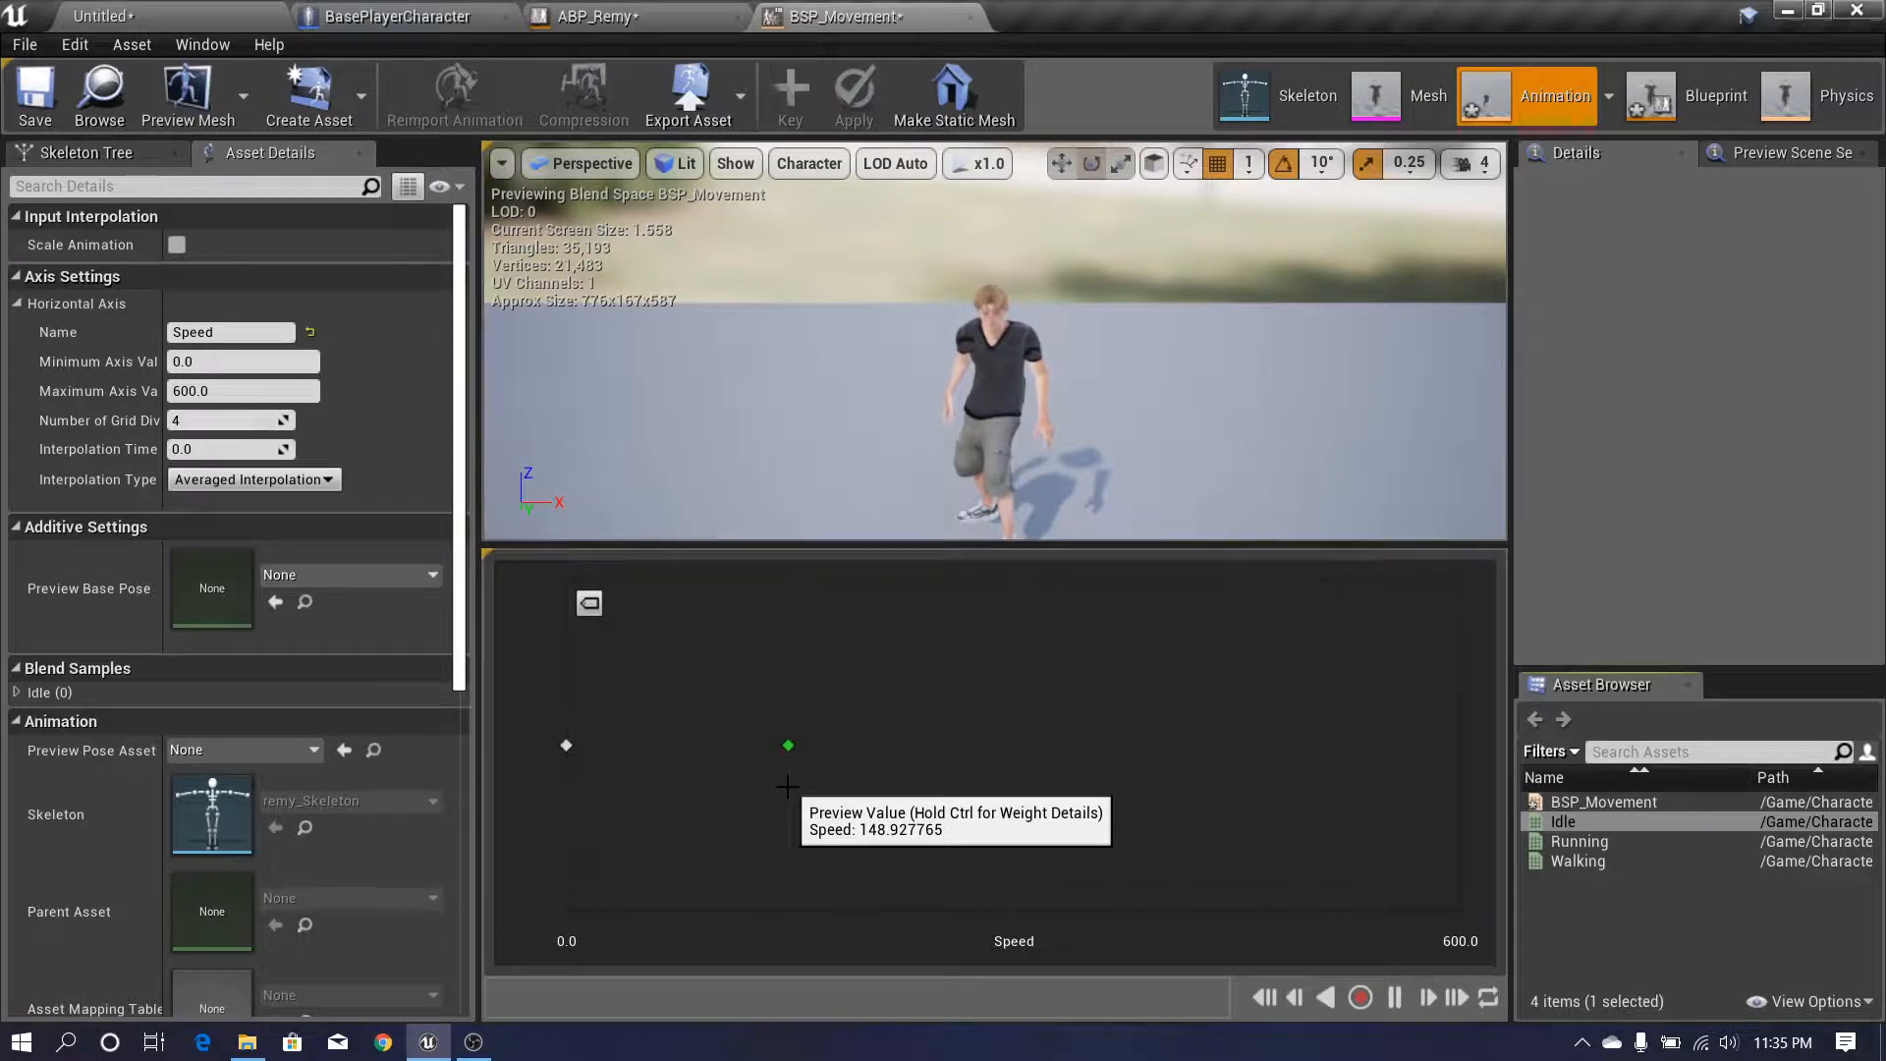
pyautogui.moveTo(787, 786); pyautogui.dragTo(807, 785)
pyautogui.moveTo(1575, 861); pyautogui.dragTo(1469, 818)
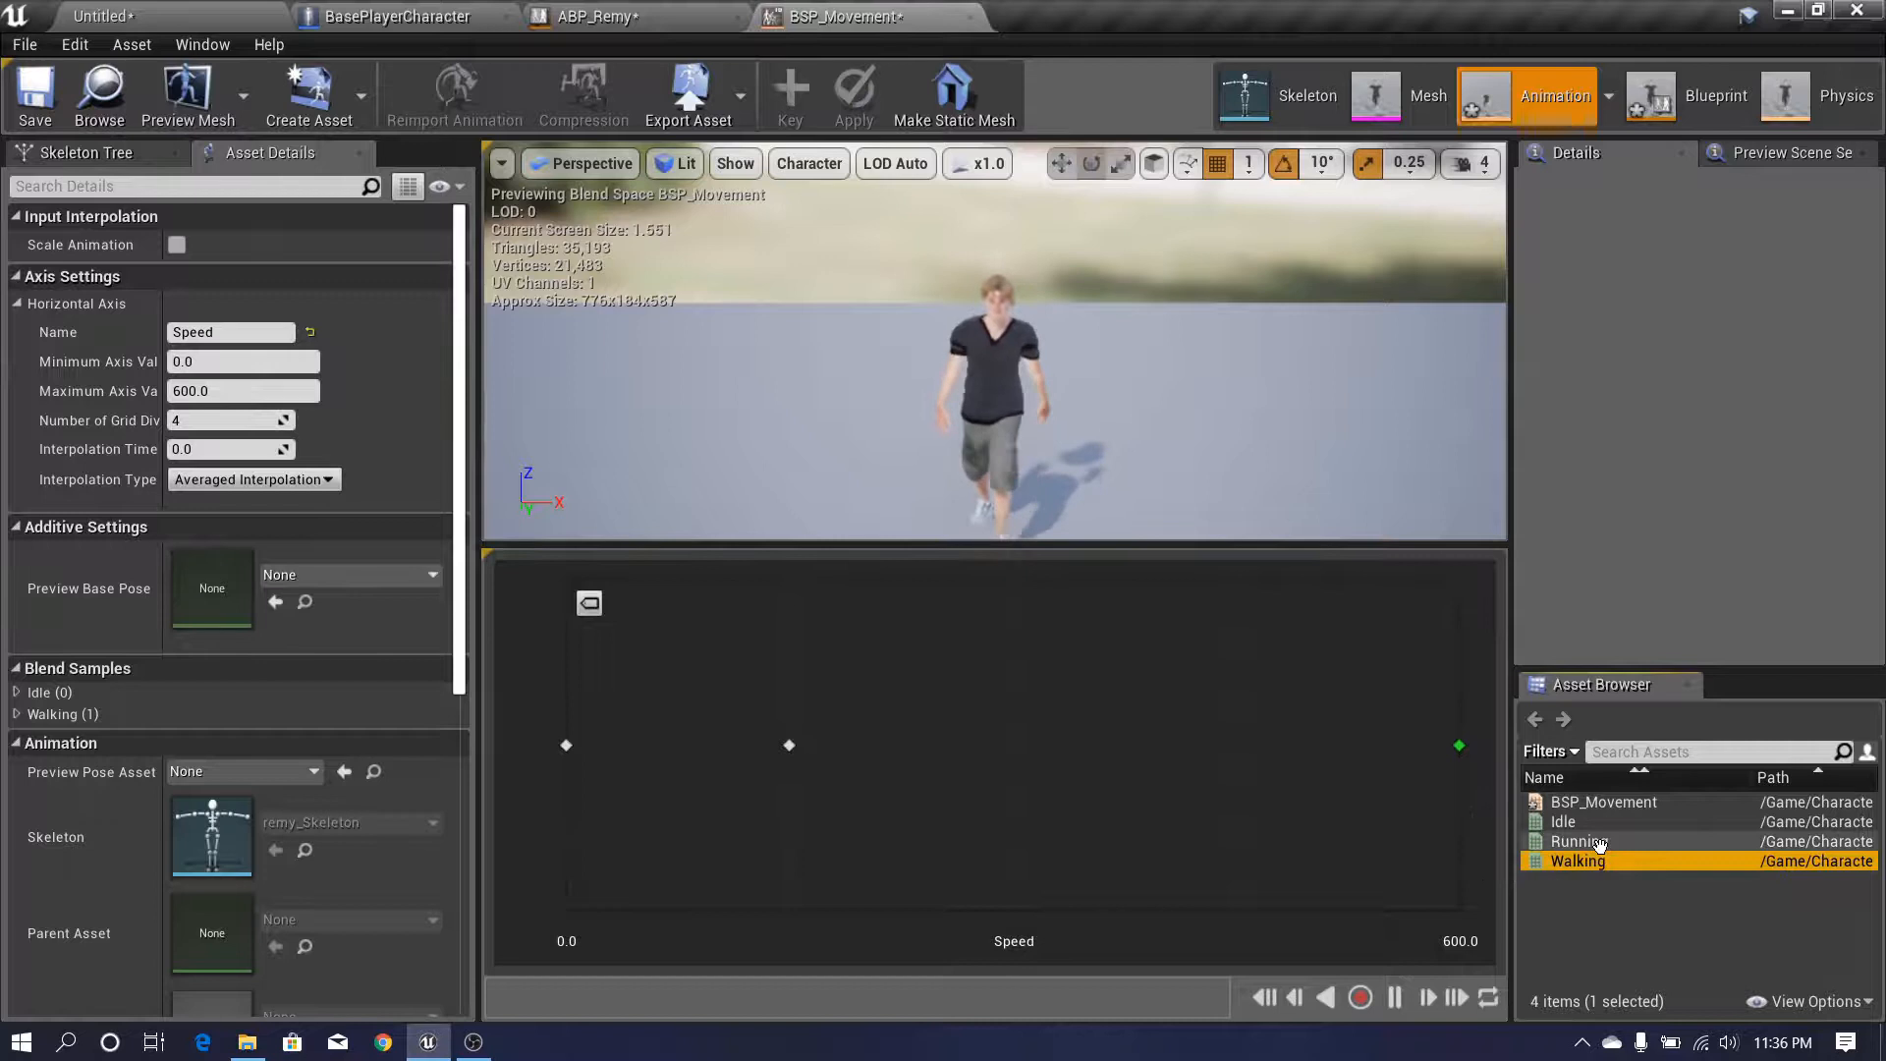
pyautogui.moveTo(1578, 841); pyautogui.dragTo(1460, 784)
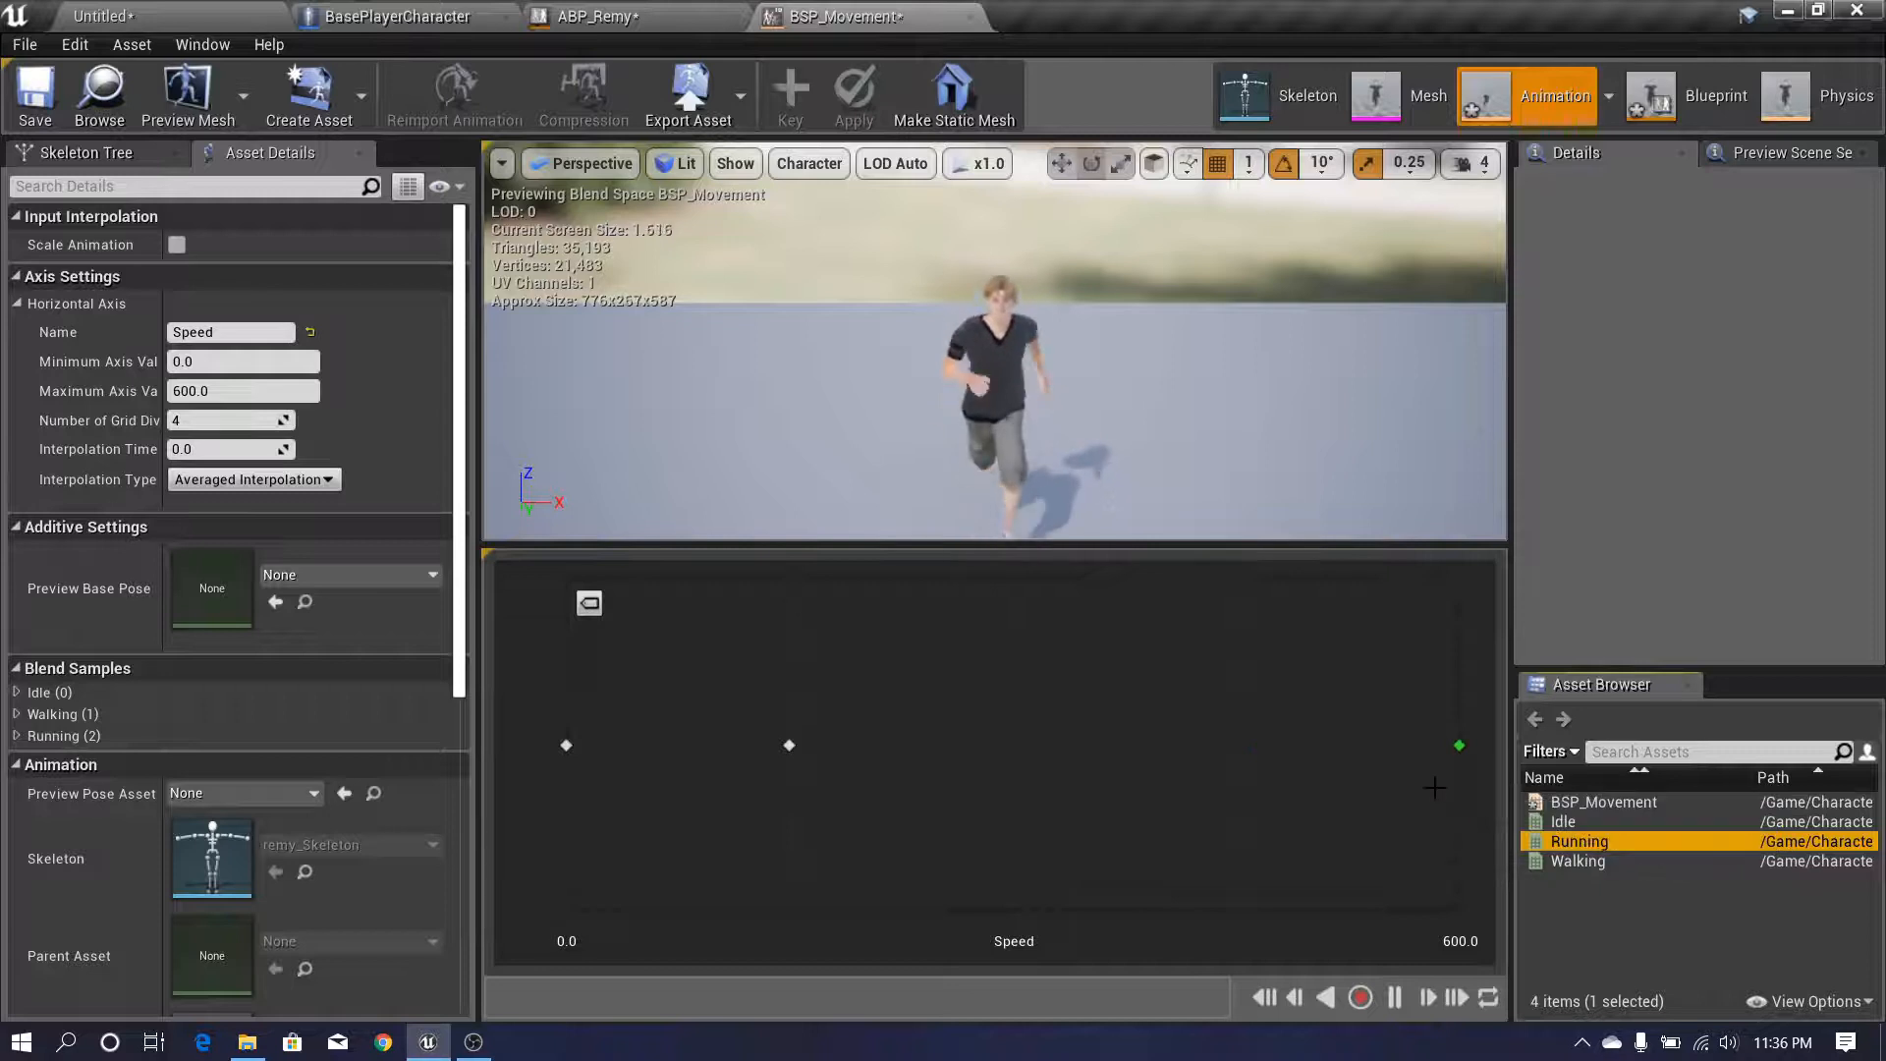
# - Save and close the BSP_Movement blend space, and open the ABP_Remy animation blueprint from the Animations folder
pyautogui.click(34, 93)
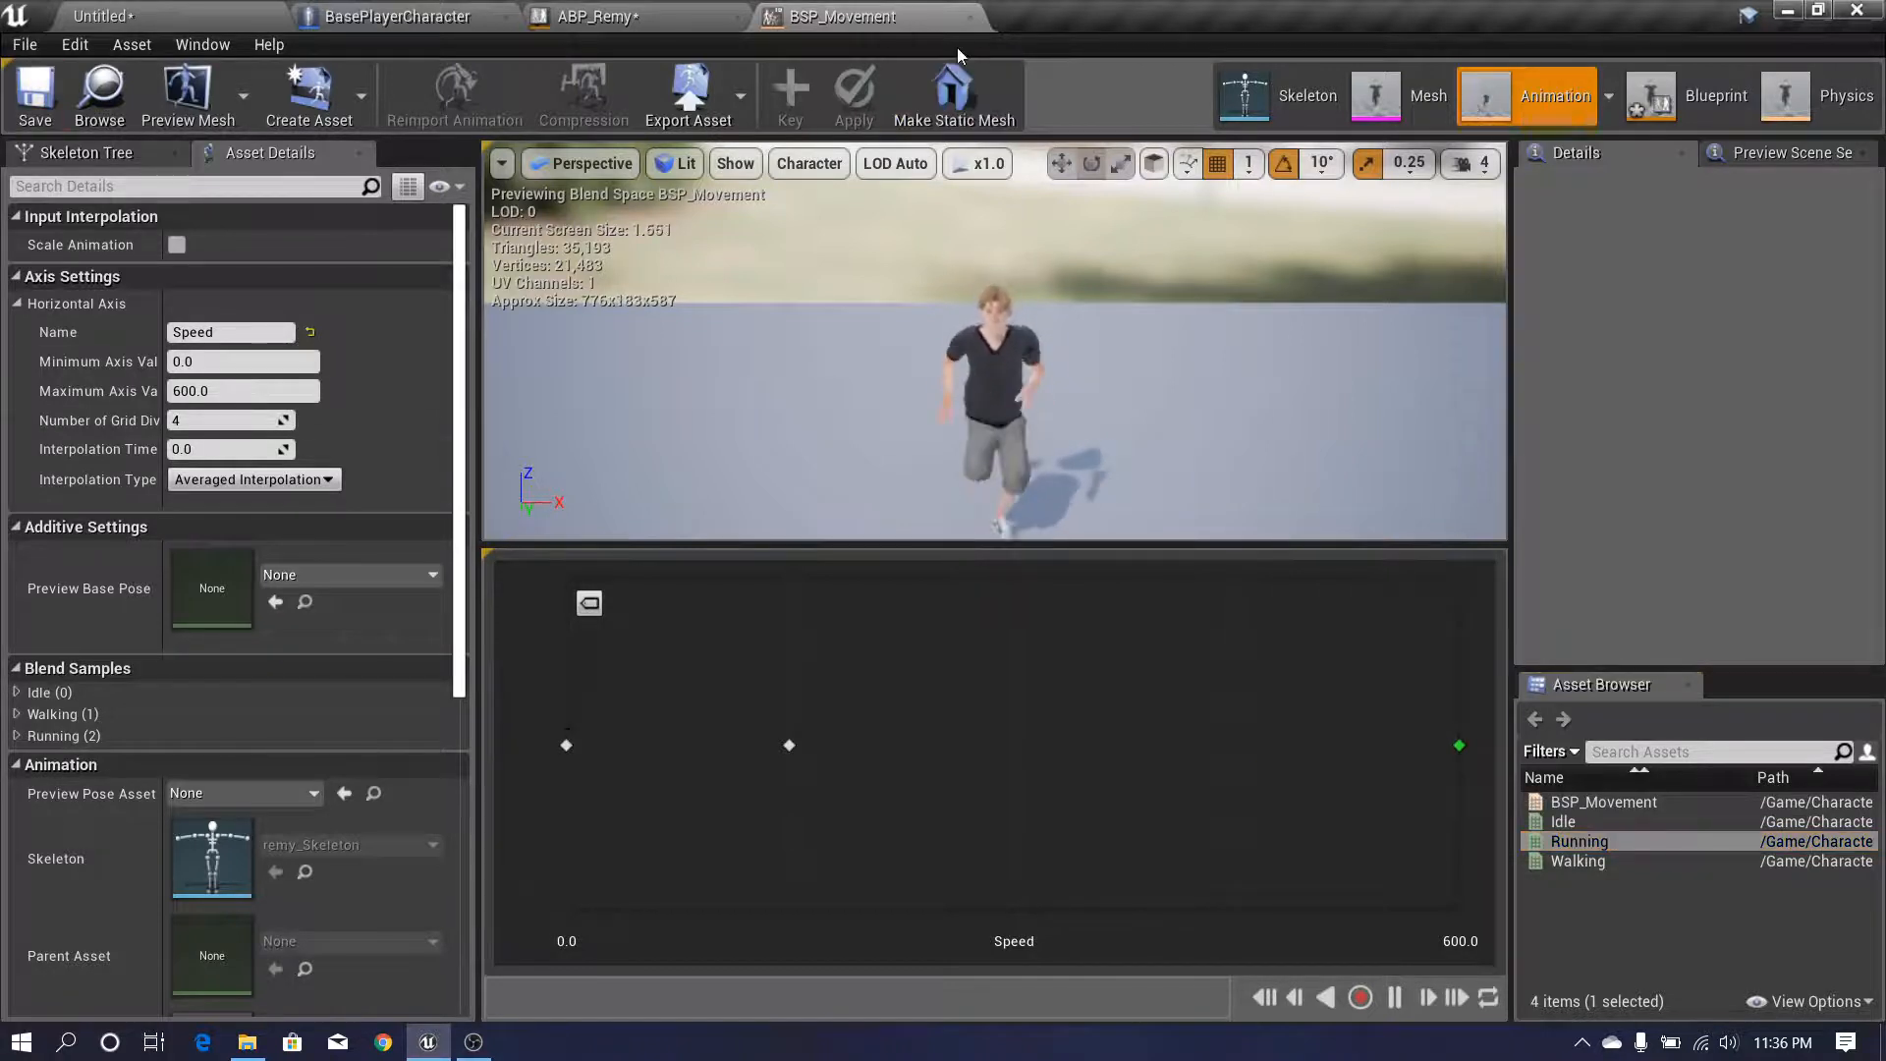
pyautogui.click(971, 20)
pyautogui.click(193, 14)
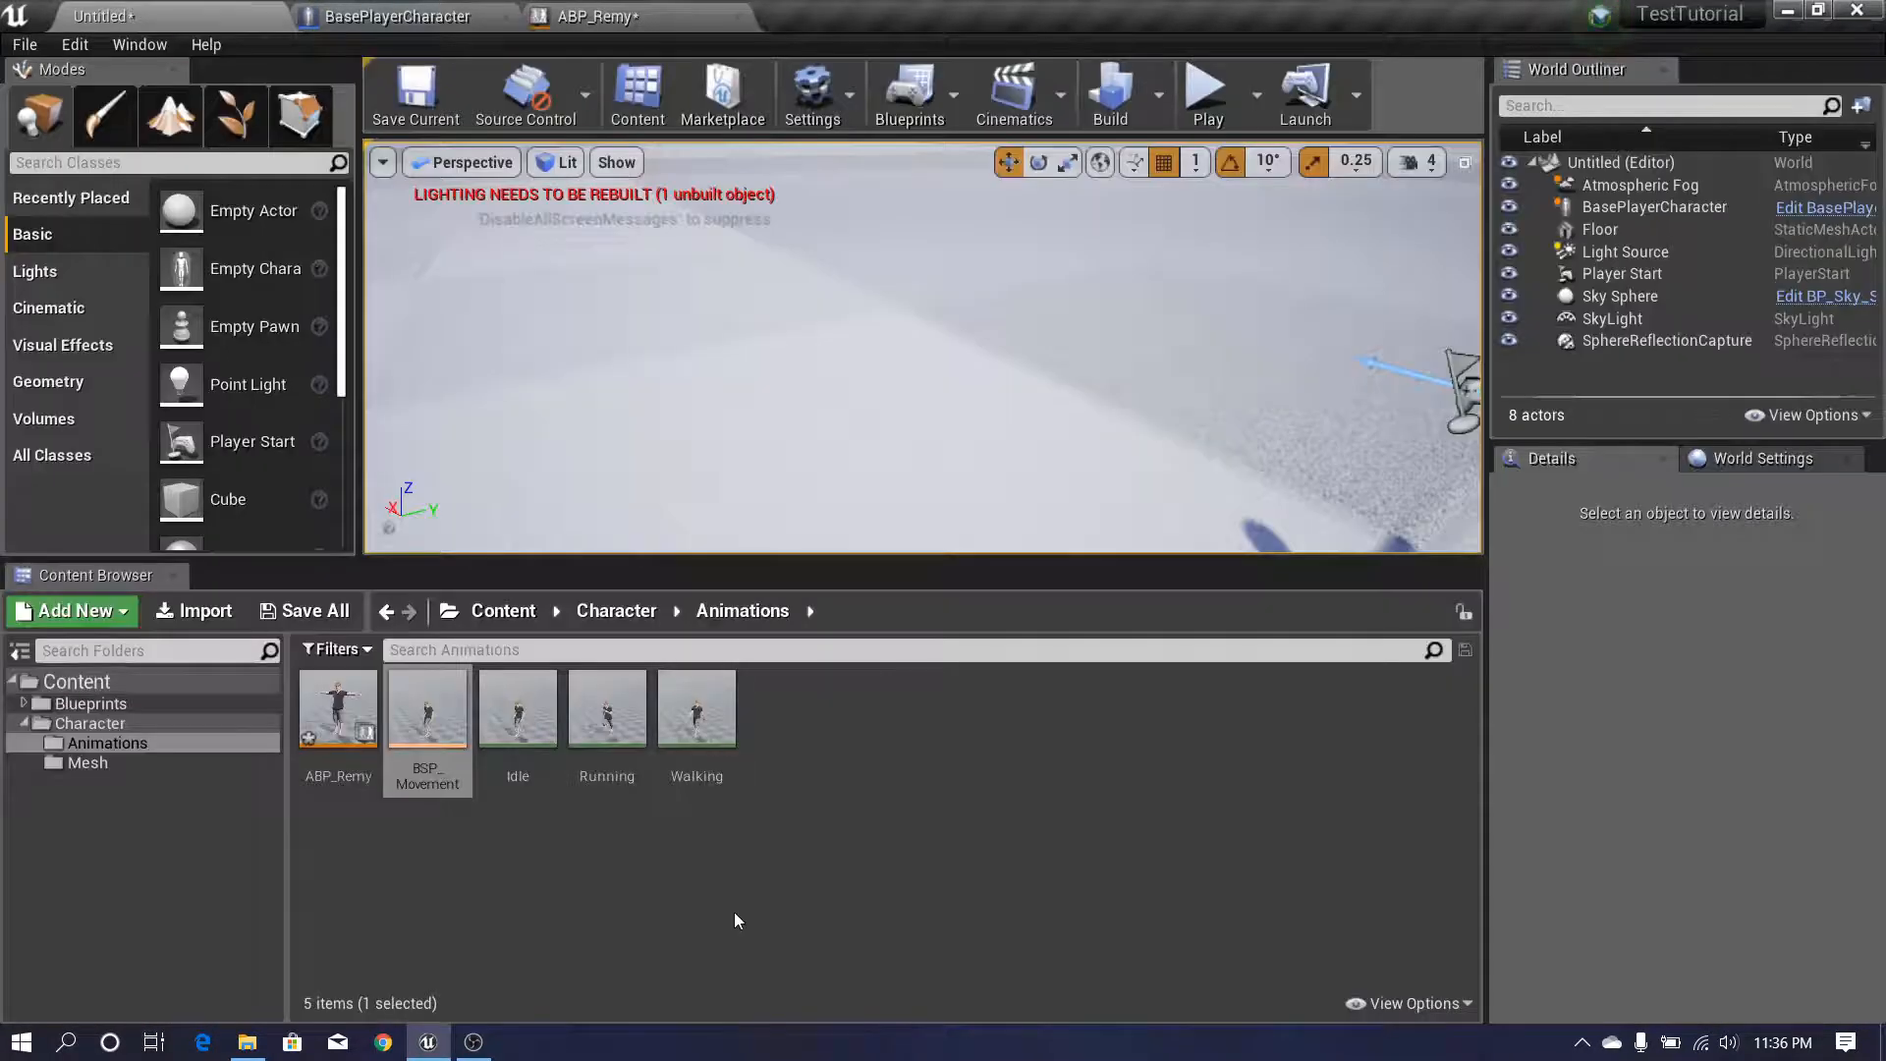
pyautogui.click(430, 696)
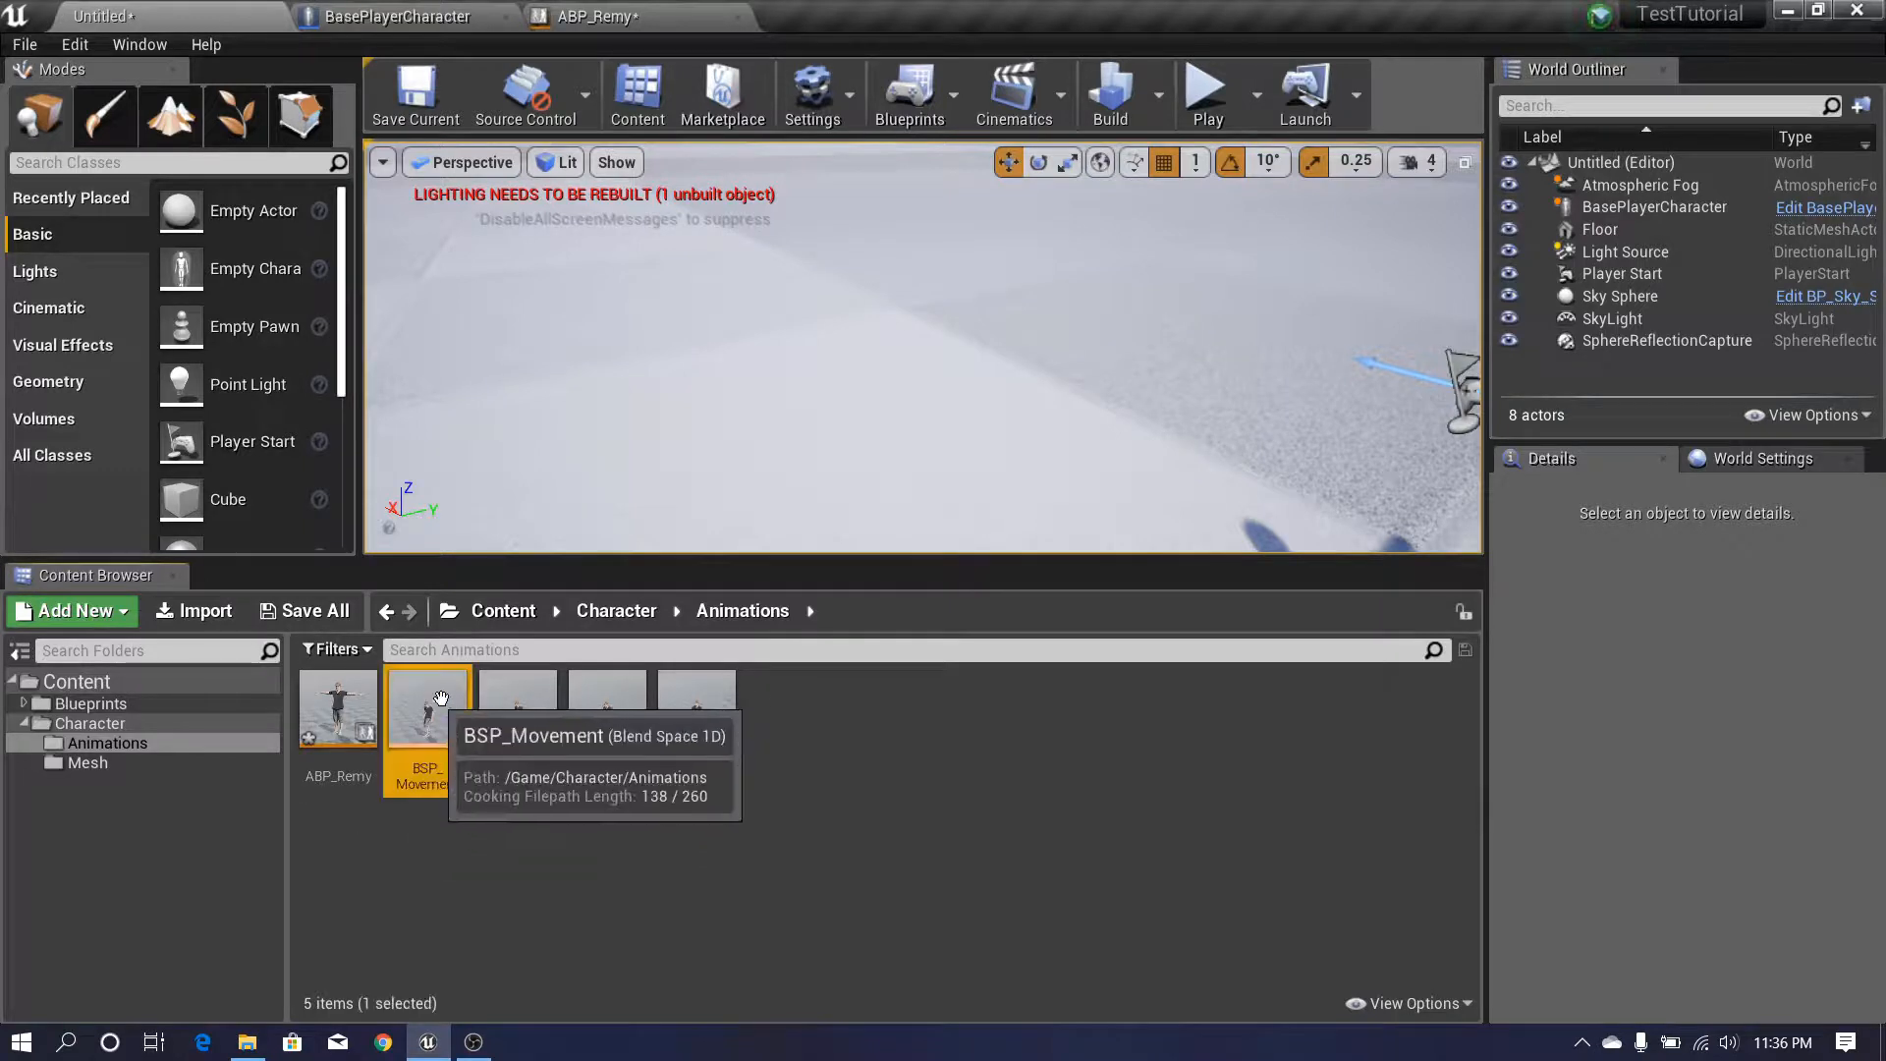
pyautogui.click(341, 714)
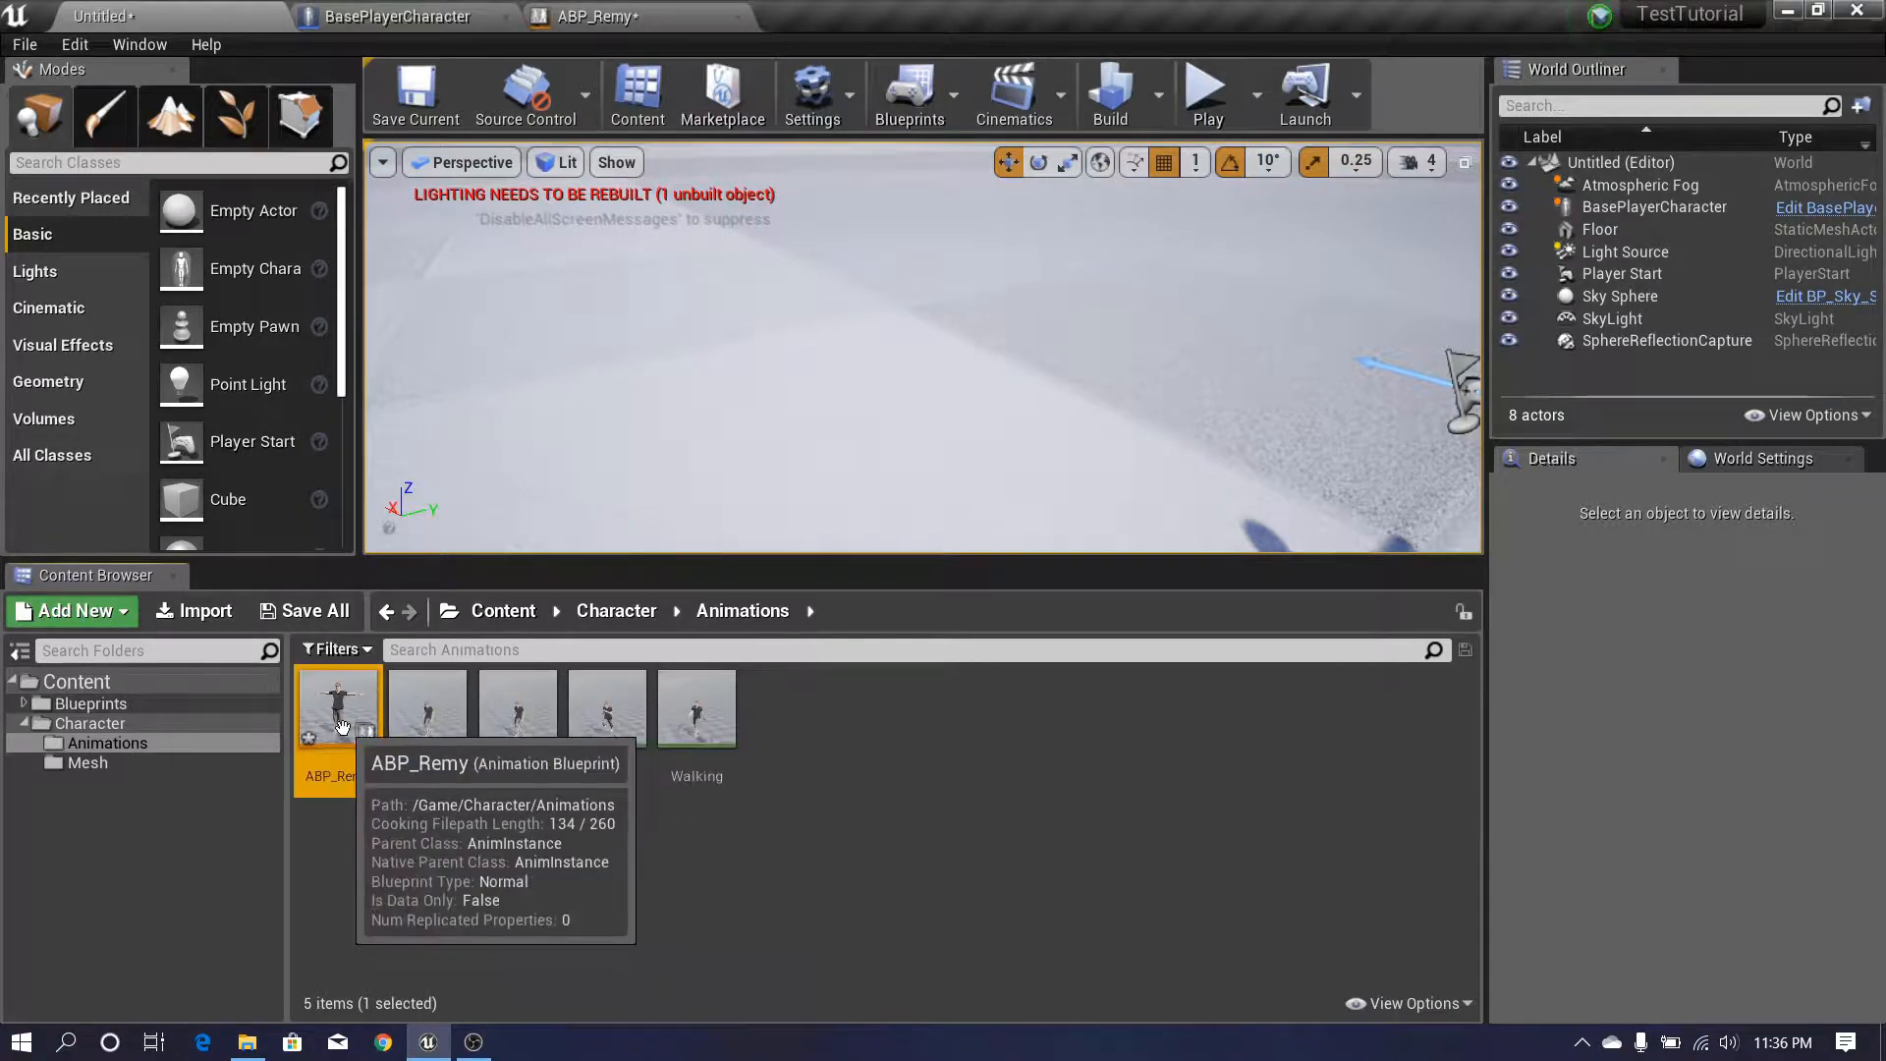
pyautogui.doubleClick(340, 714)
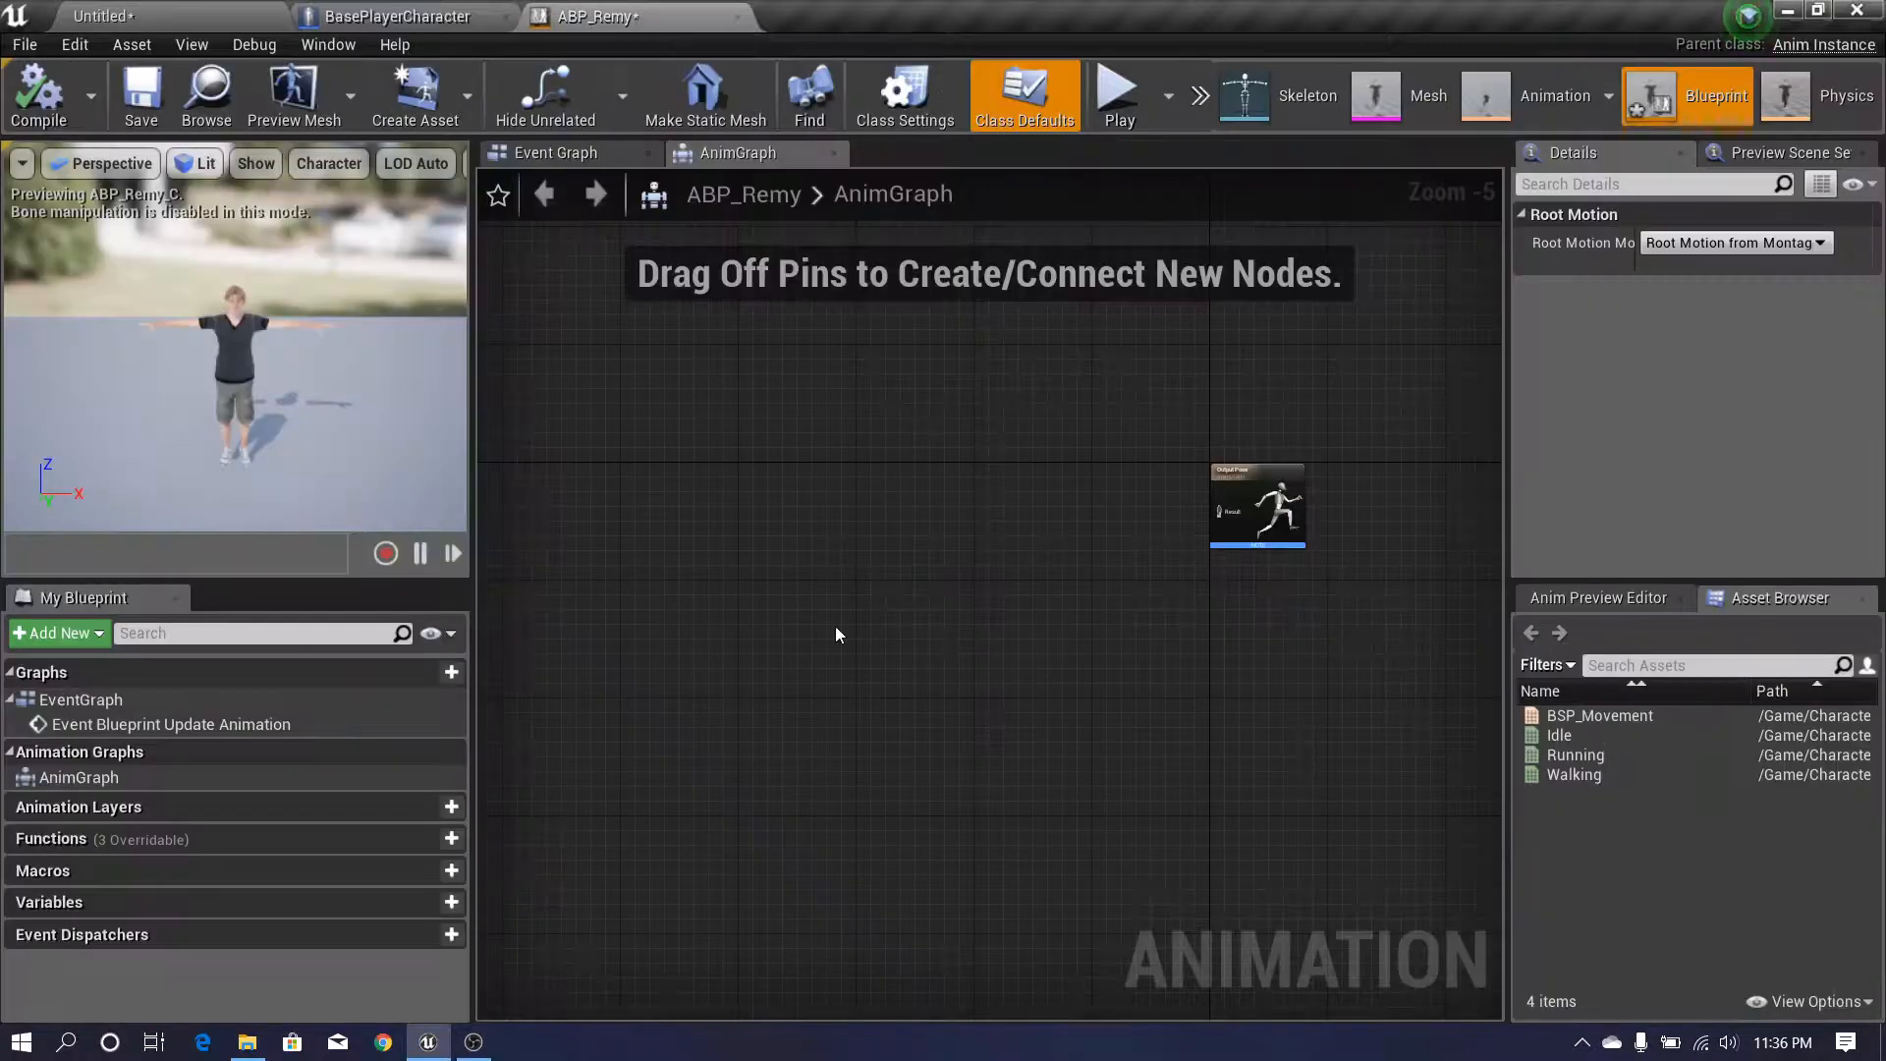
# - Add BSP_Movement as a Blendspace Player to the AnimGraph and connect its pose output to the Output Pose result
pyautogui.scroll(3, 1198, 550)
pyautogui.moveTo(1166, 636); pyautogui.dragTo(944, 595, button='right')
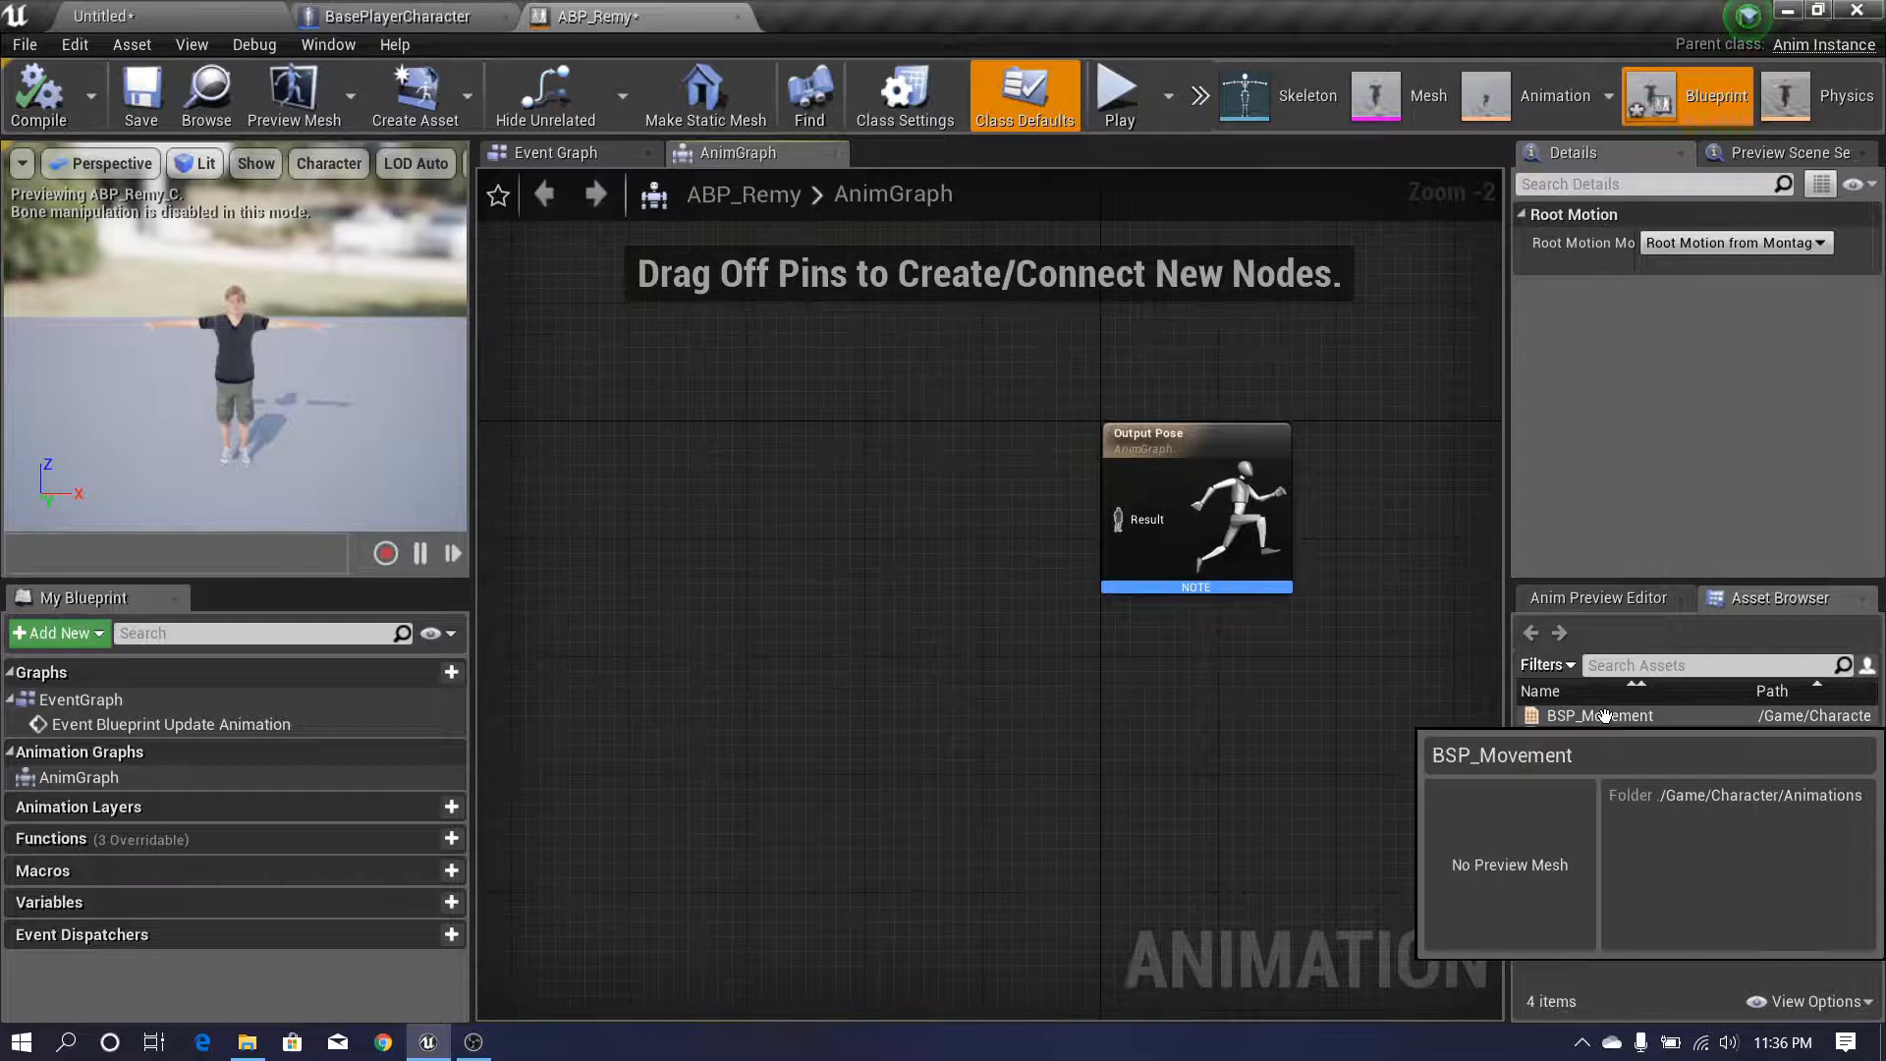
pyautogui.moveTo(1612, 715); pyautogui.dragTo(811, 481)
pyautogui.scroll(2, 844, 530)
pyautogui.moveTo(901, 395); pyautogui.dragTo(836, 499, button='right')
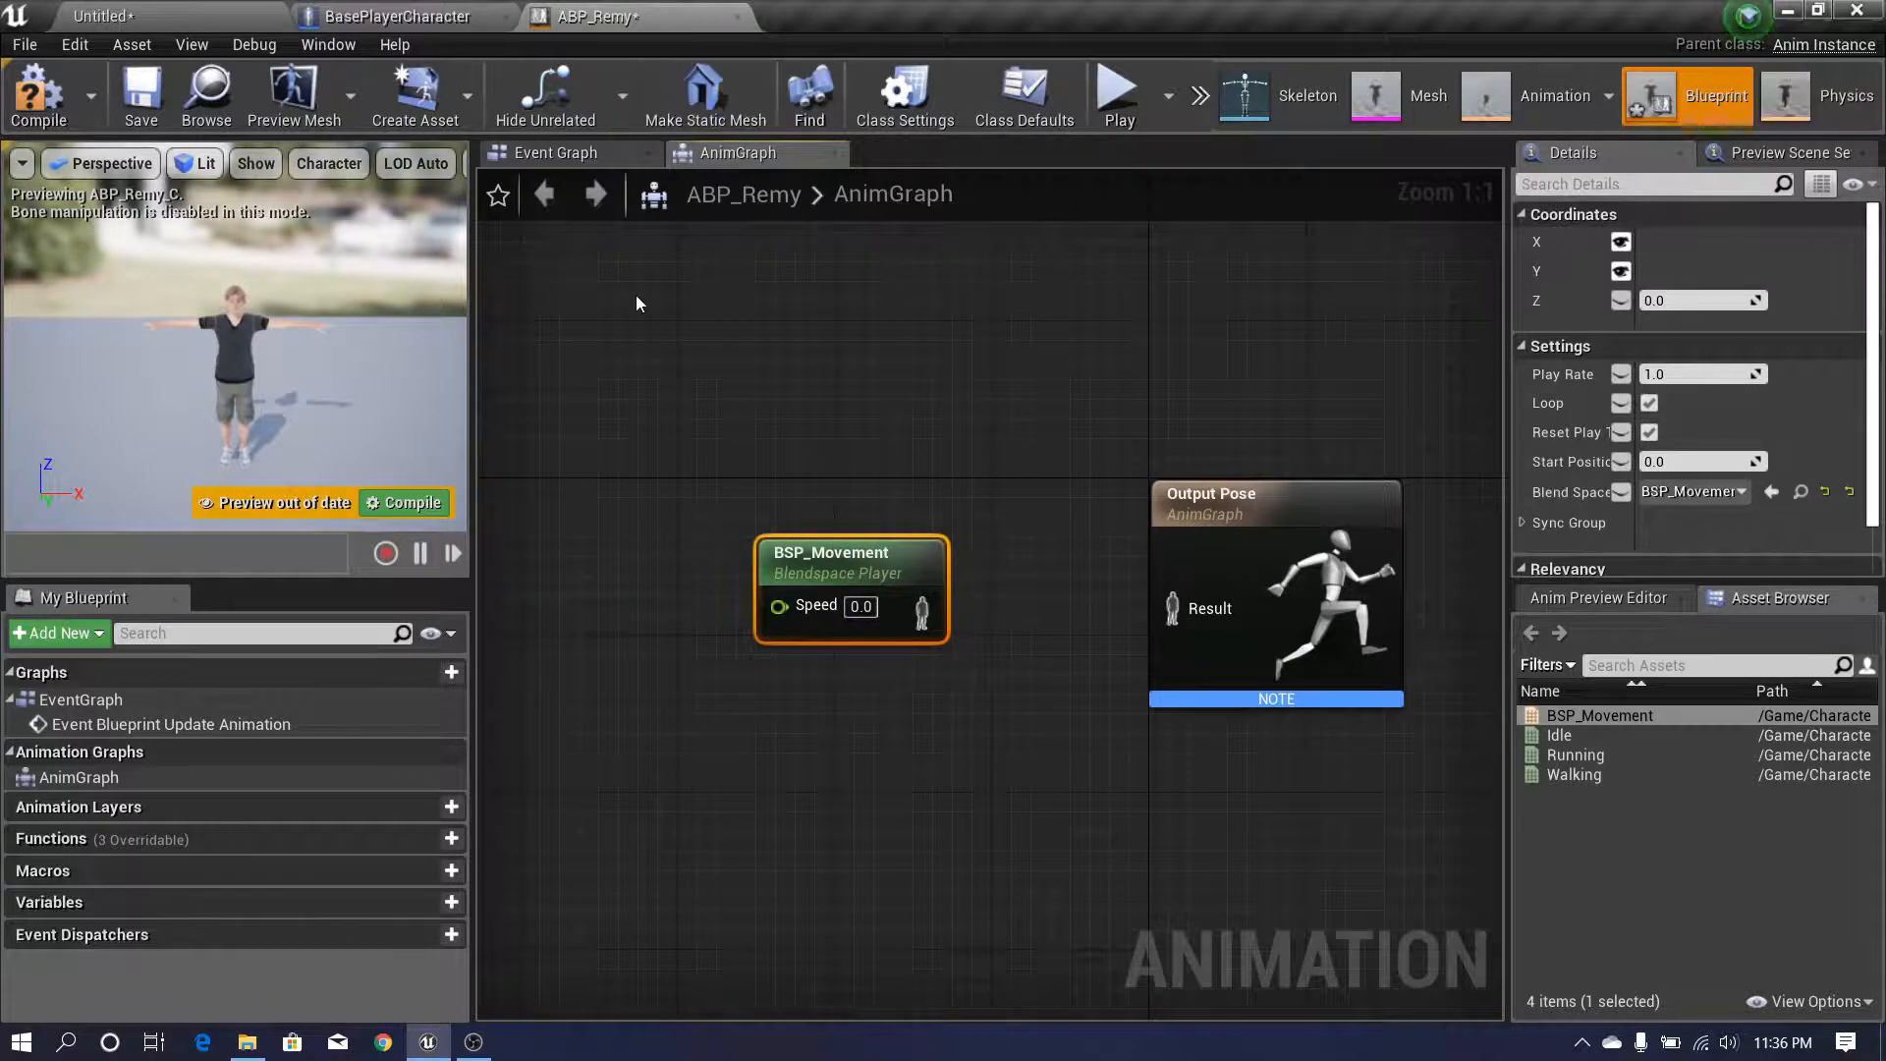
pyautogui.moveTo(634, 295); pyautogui.dragTo(665, 293, button='right')
pyautogui.moveTo(911, 484); pyautogui.dragTo(881, 416, button='right')
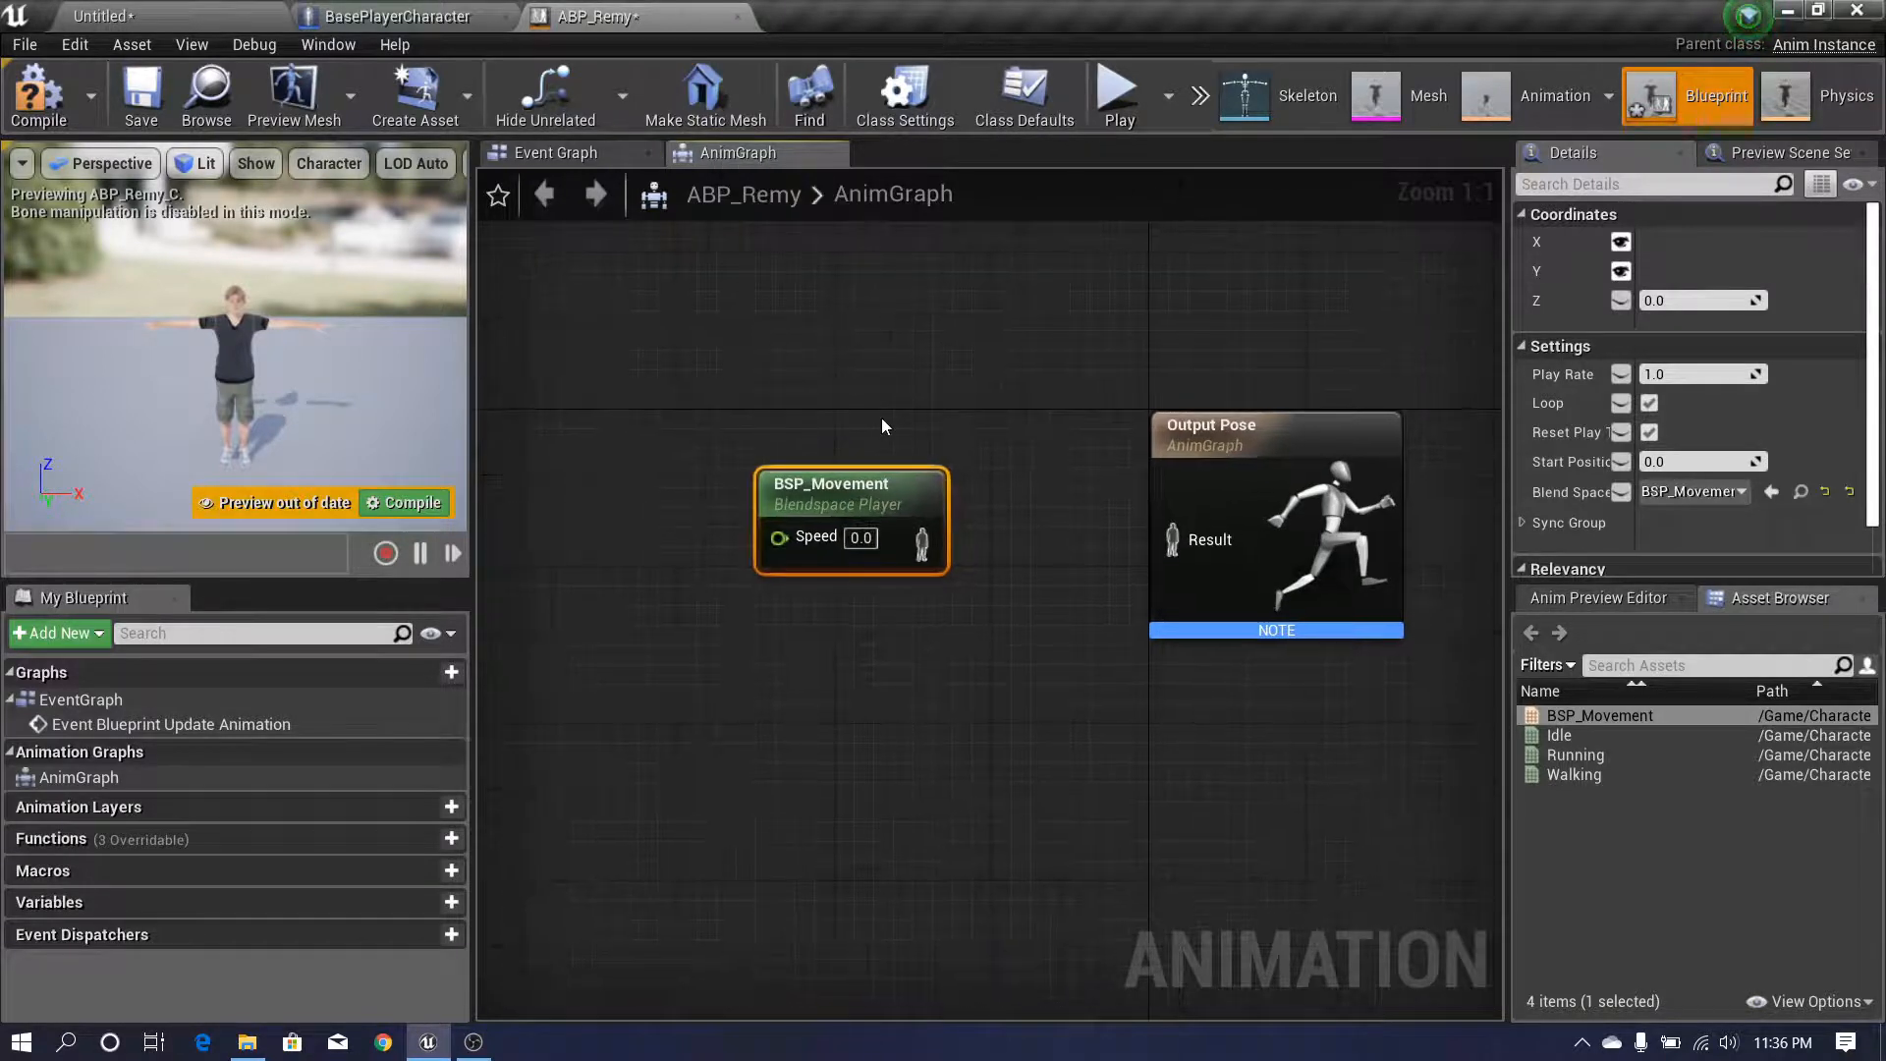
pyautogui.moveTo(917, 542); pyautogui.dragTo(1177, 541)
pyautogui.moveTo(647, 480); pyautogui.dragTo(941, 512, button='right')
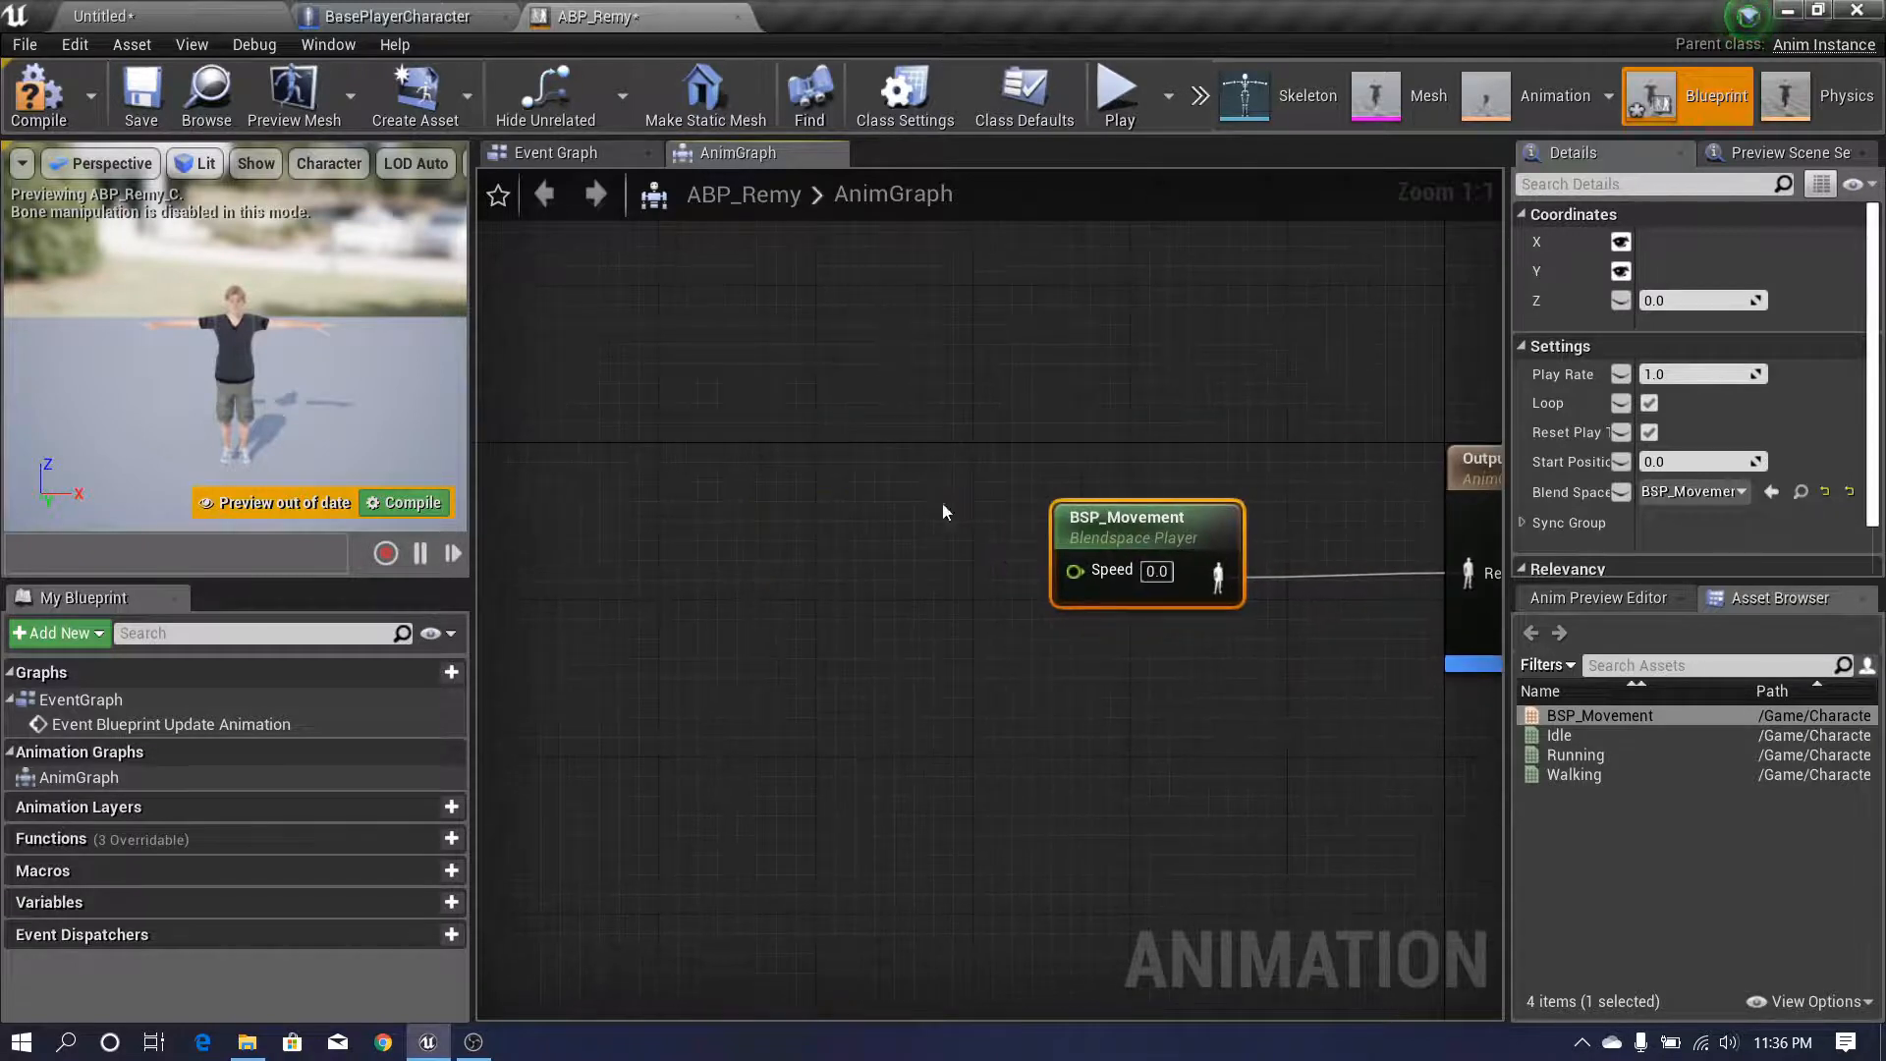
pyautogui.moveTo(946, 584); pyautogui.dragTo(973, 593, button='right')
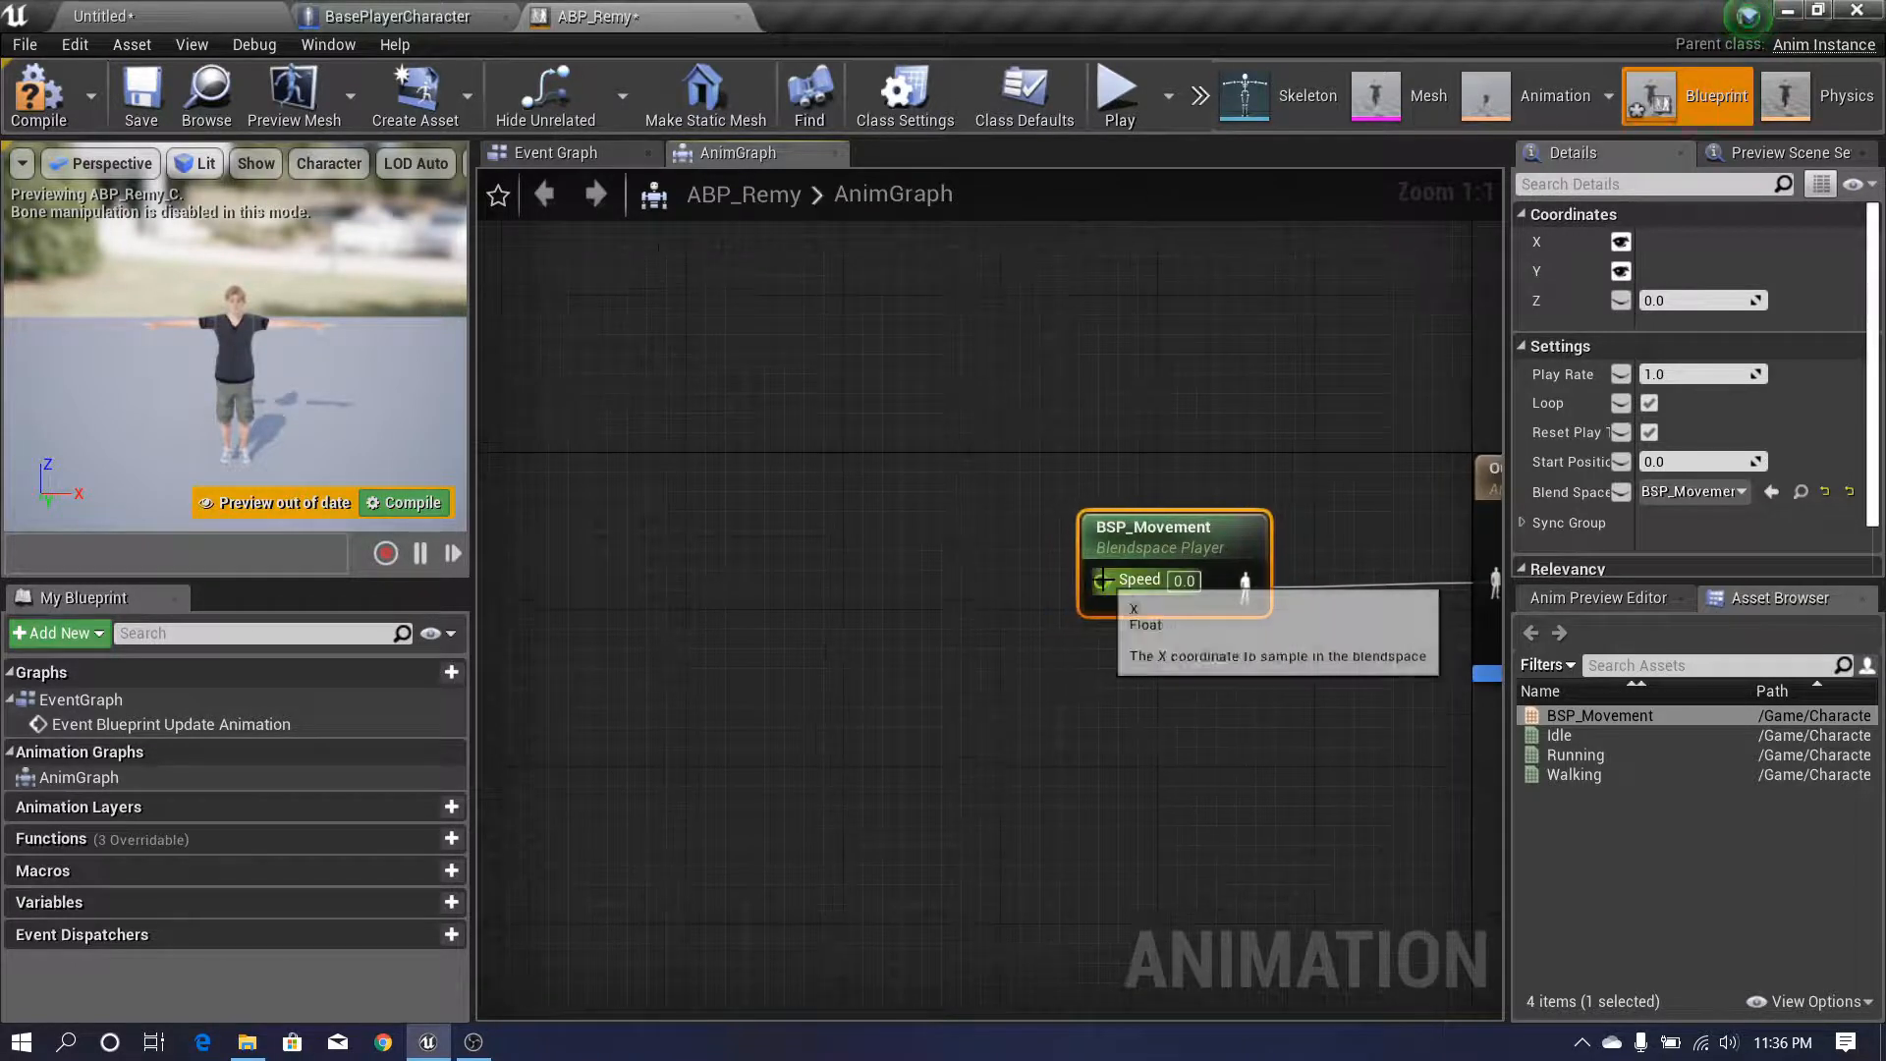
pyautogui.moveTo(1102, 580); pyautogui.dragTo(868, 694)
pyautogui.click(738, 607)
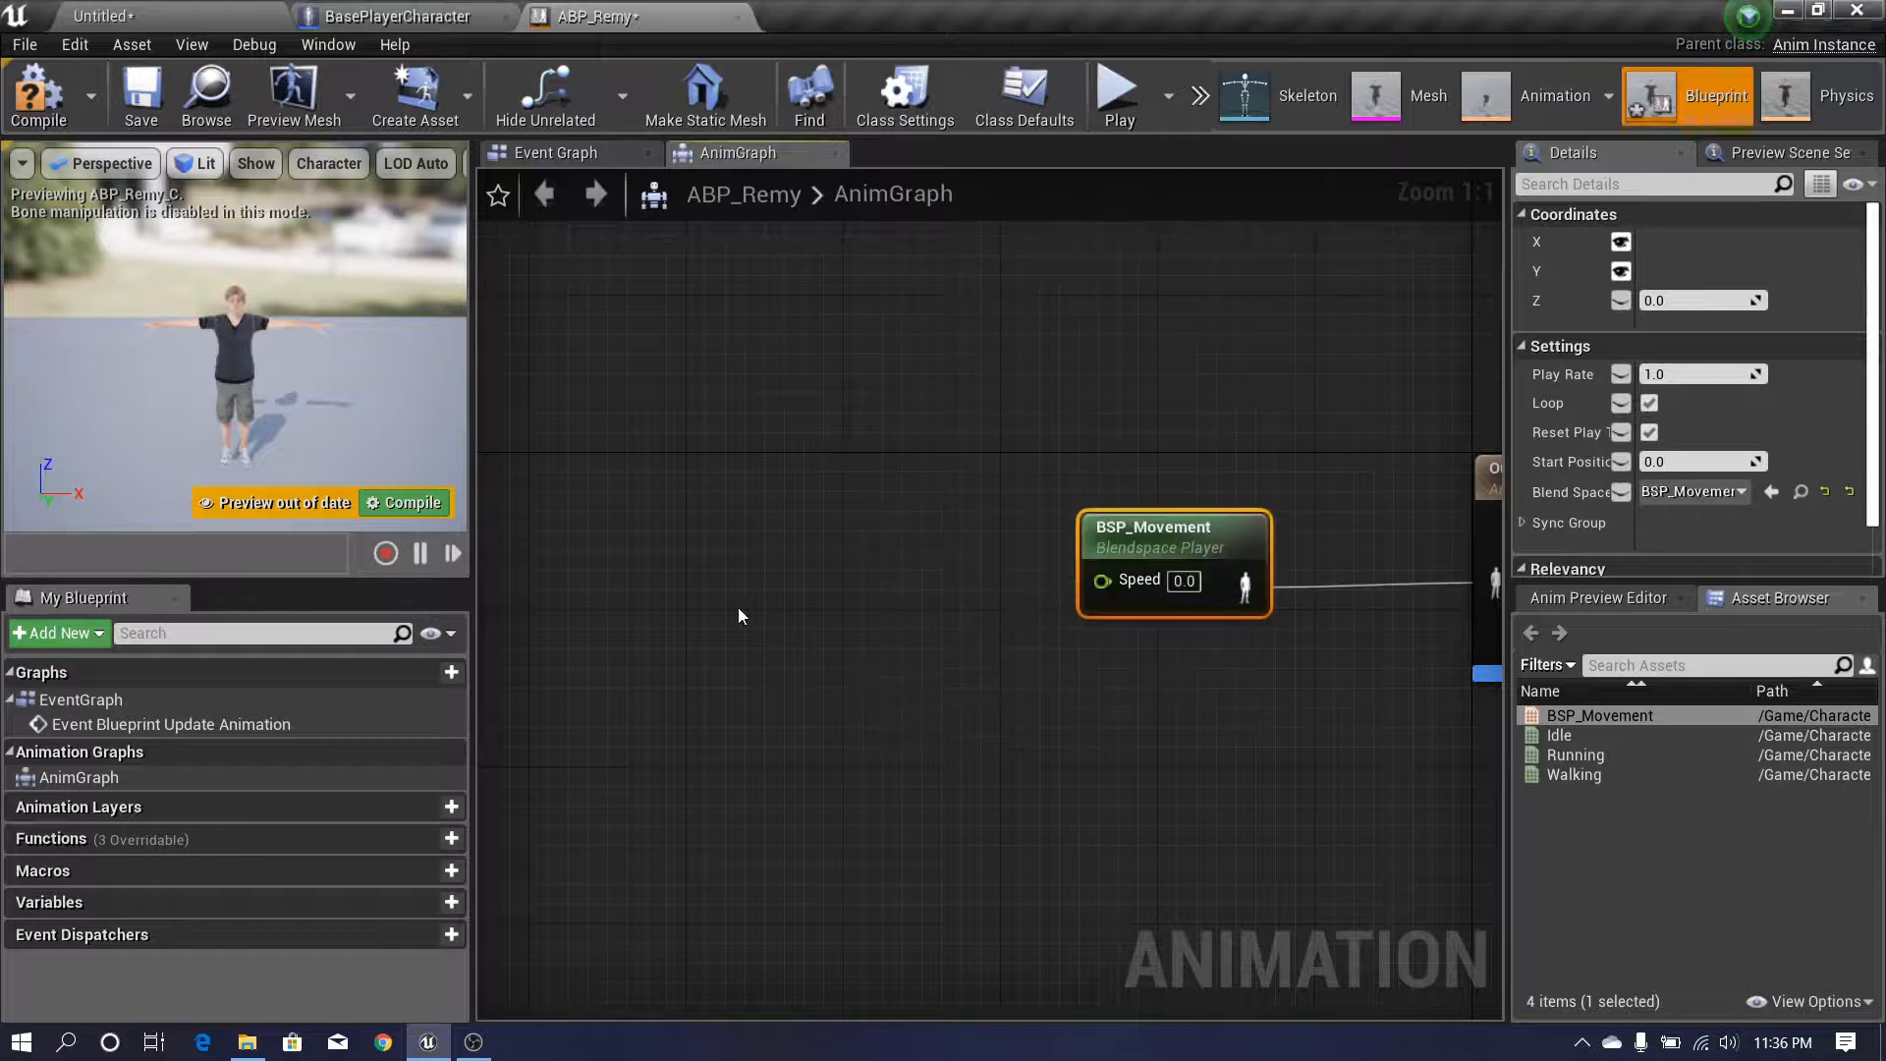
pyautogui.moveTo(1102, 581); pyautogui.dragTo(902, 700)
pyautogui.click(793, 676)
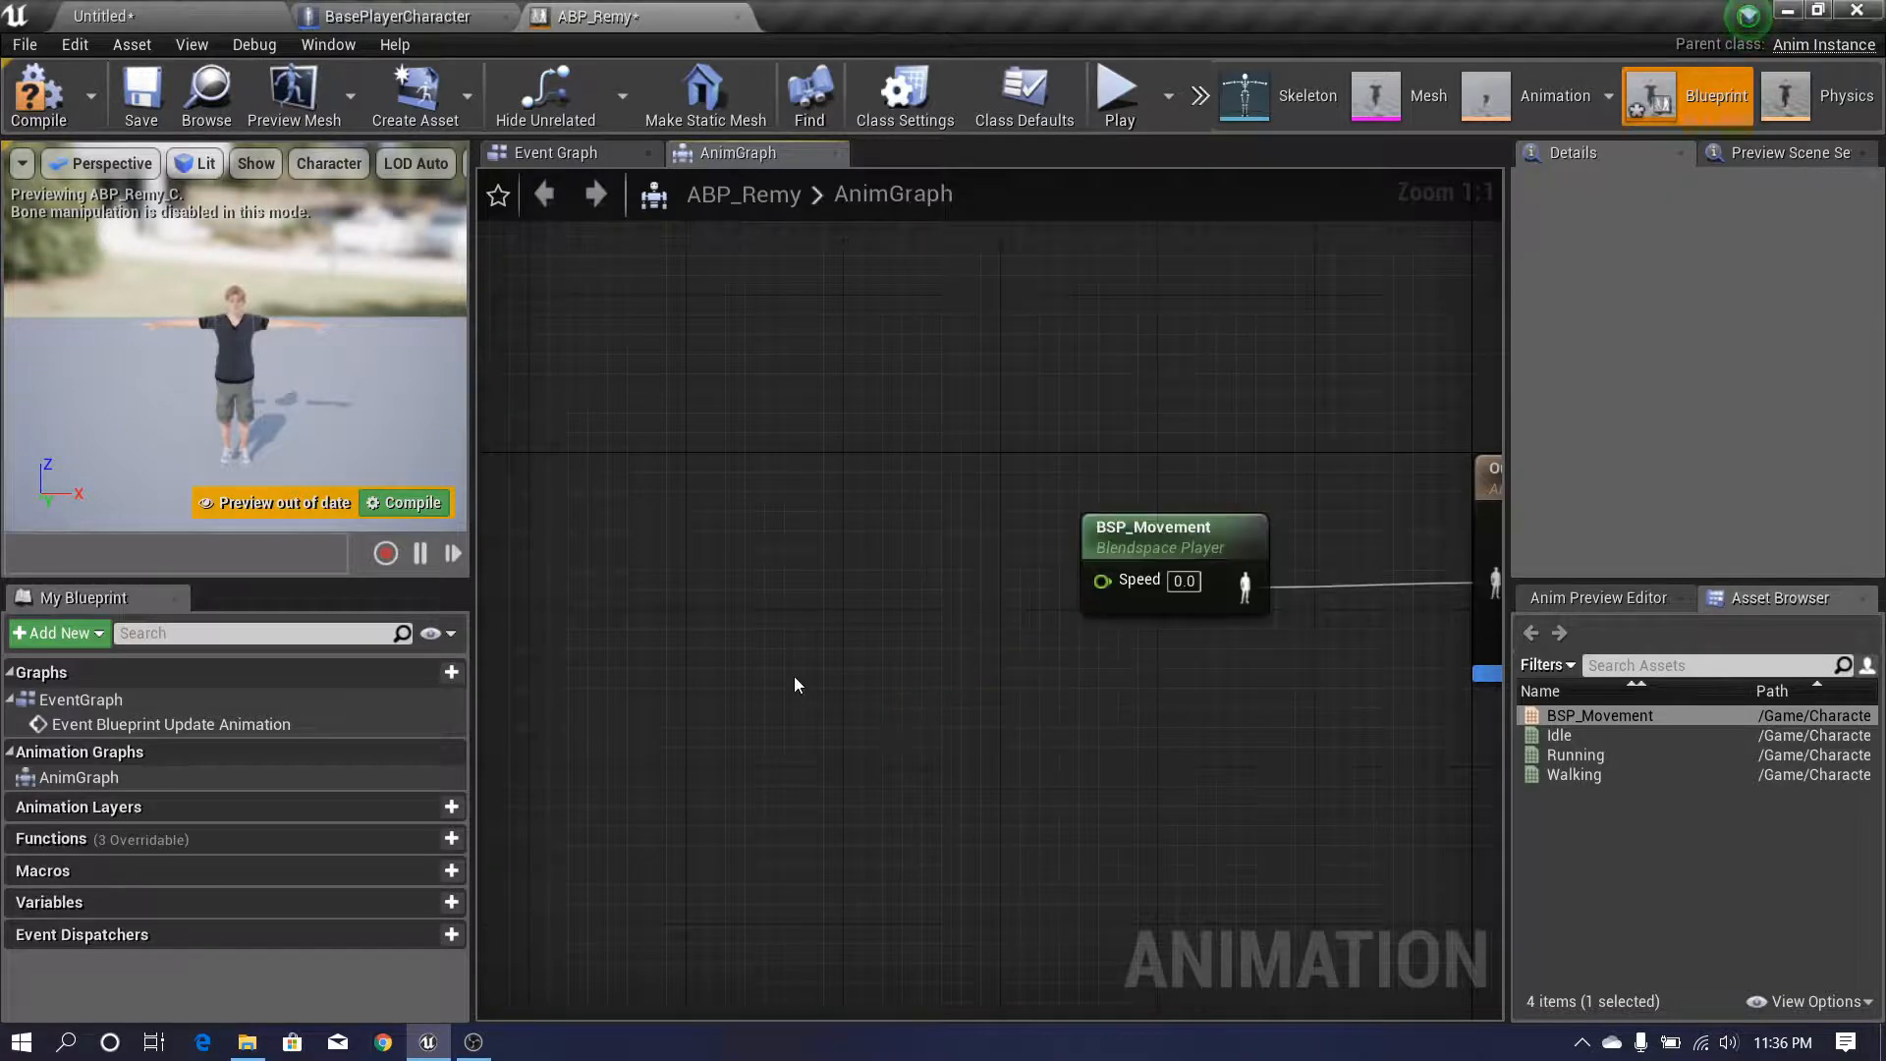
pyautogui.moveTo(1083, 589); pyautogui.dragTo(975, 641)
pyautogui.click(775, 615)
# - Set the BSP_Movement node's Speed to 150 and compile the blueprint to preview the animation
pyautogui.moveTo(1005, 609); pyautogui.dragTo(812, 609, button='right')
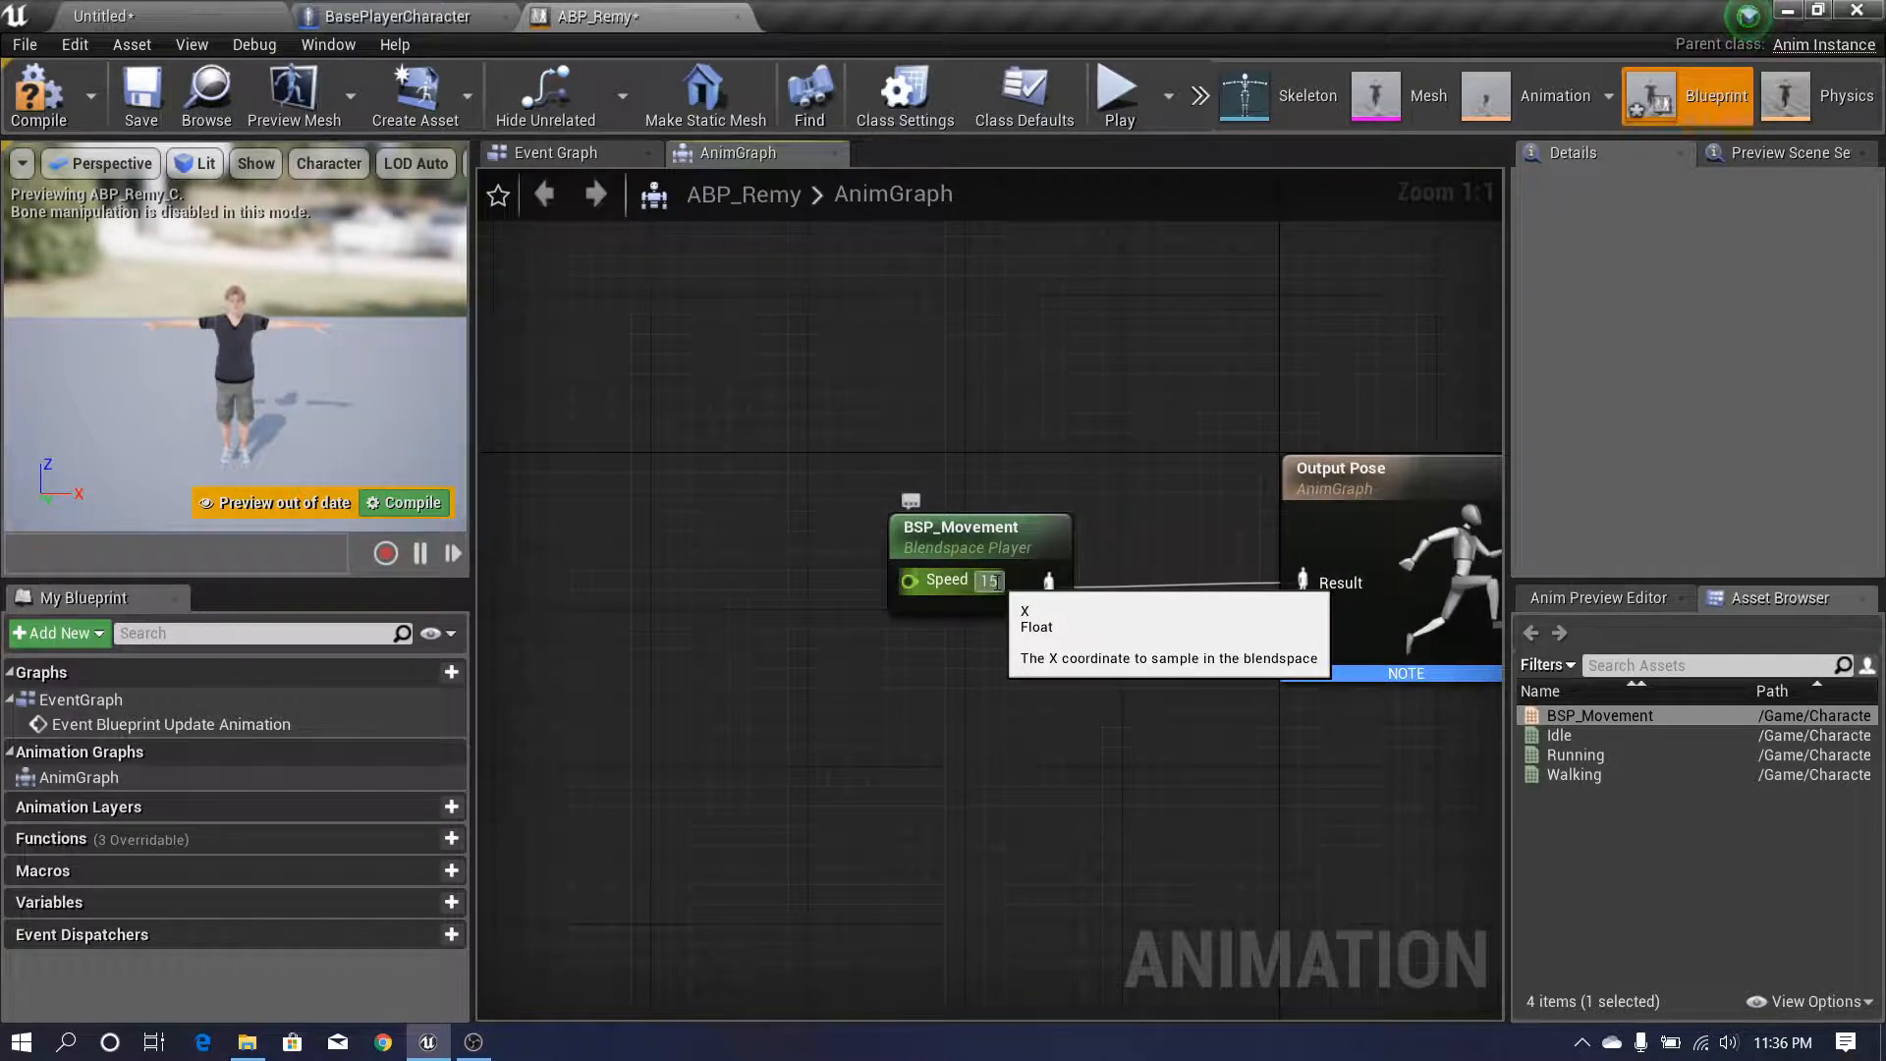
pyautogui.write('0')
pyautogui.press('Return')
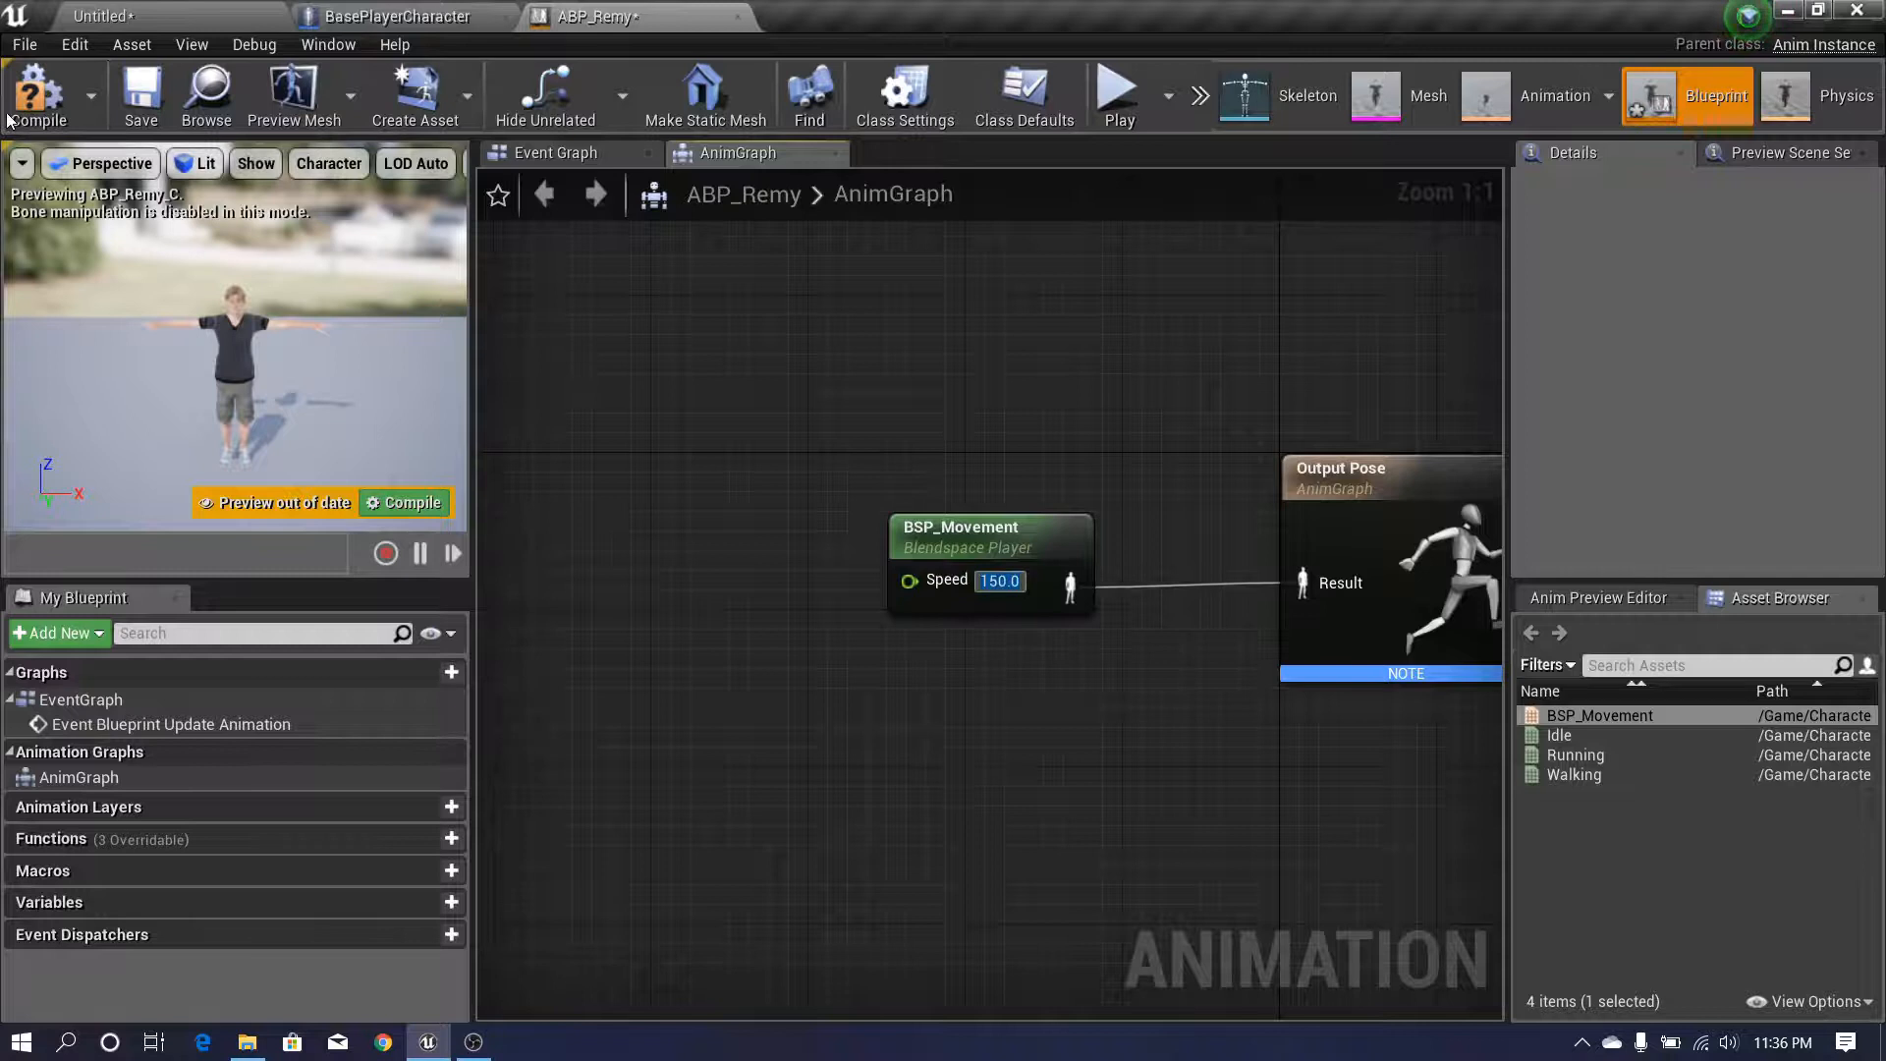
pyautogui.click(38, 94)
pyautogui.moveTo(143, 354); pyautogui.dragTo(98, 342, button='right')
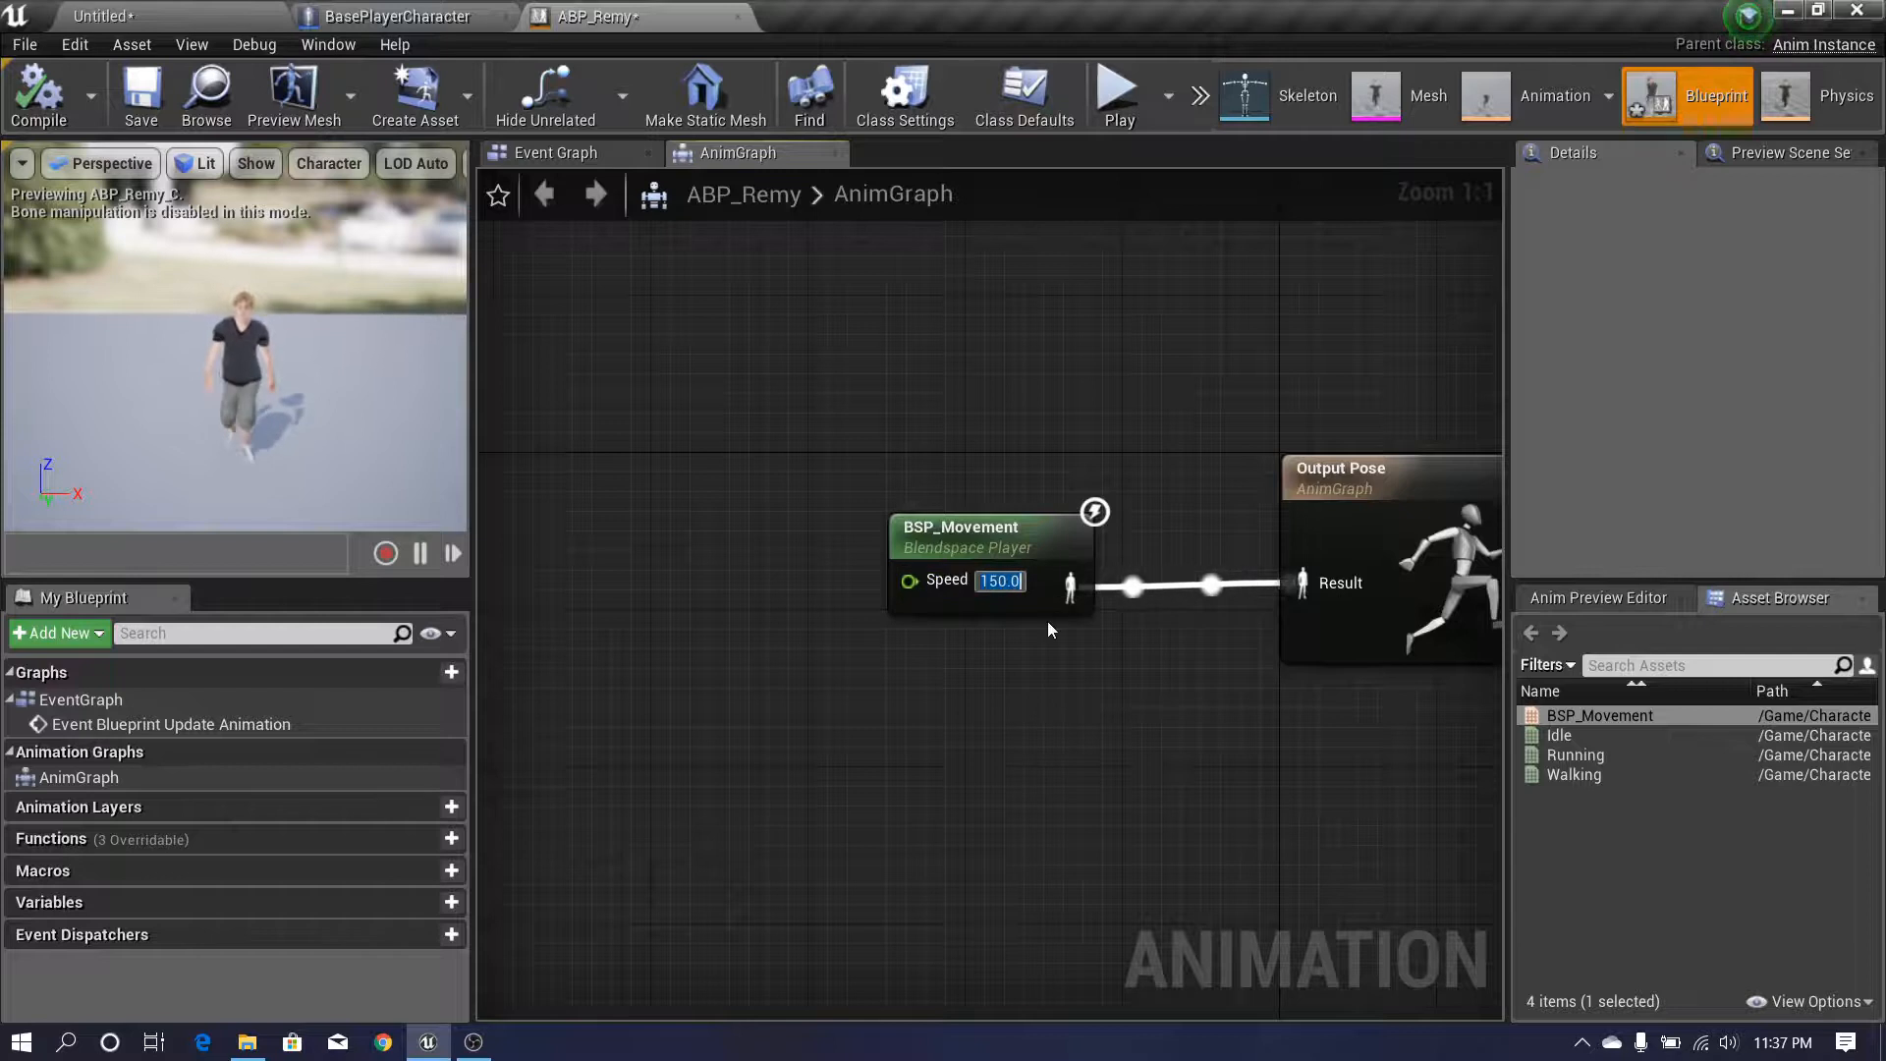
# - Set the BSP_Movement node's Speed to 500 and recompile the blueprint
pyautogui.write('500')
pyautogui.press('Return')
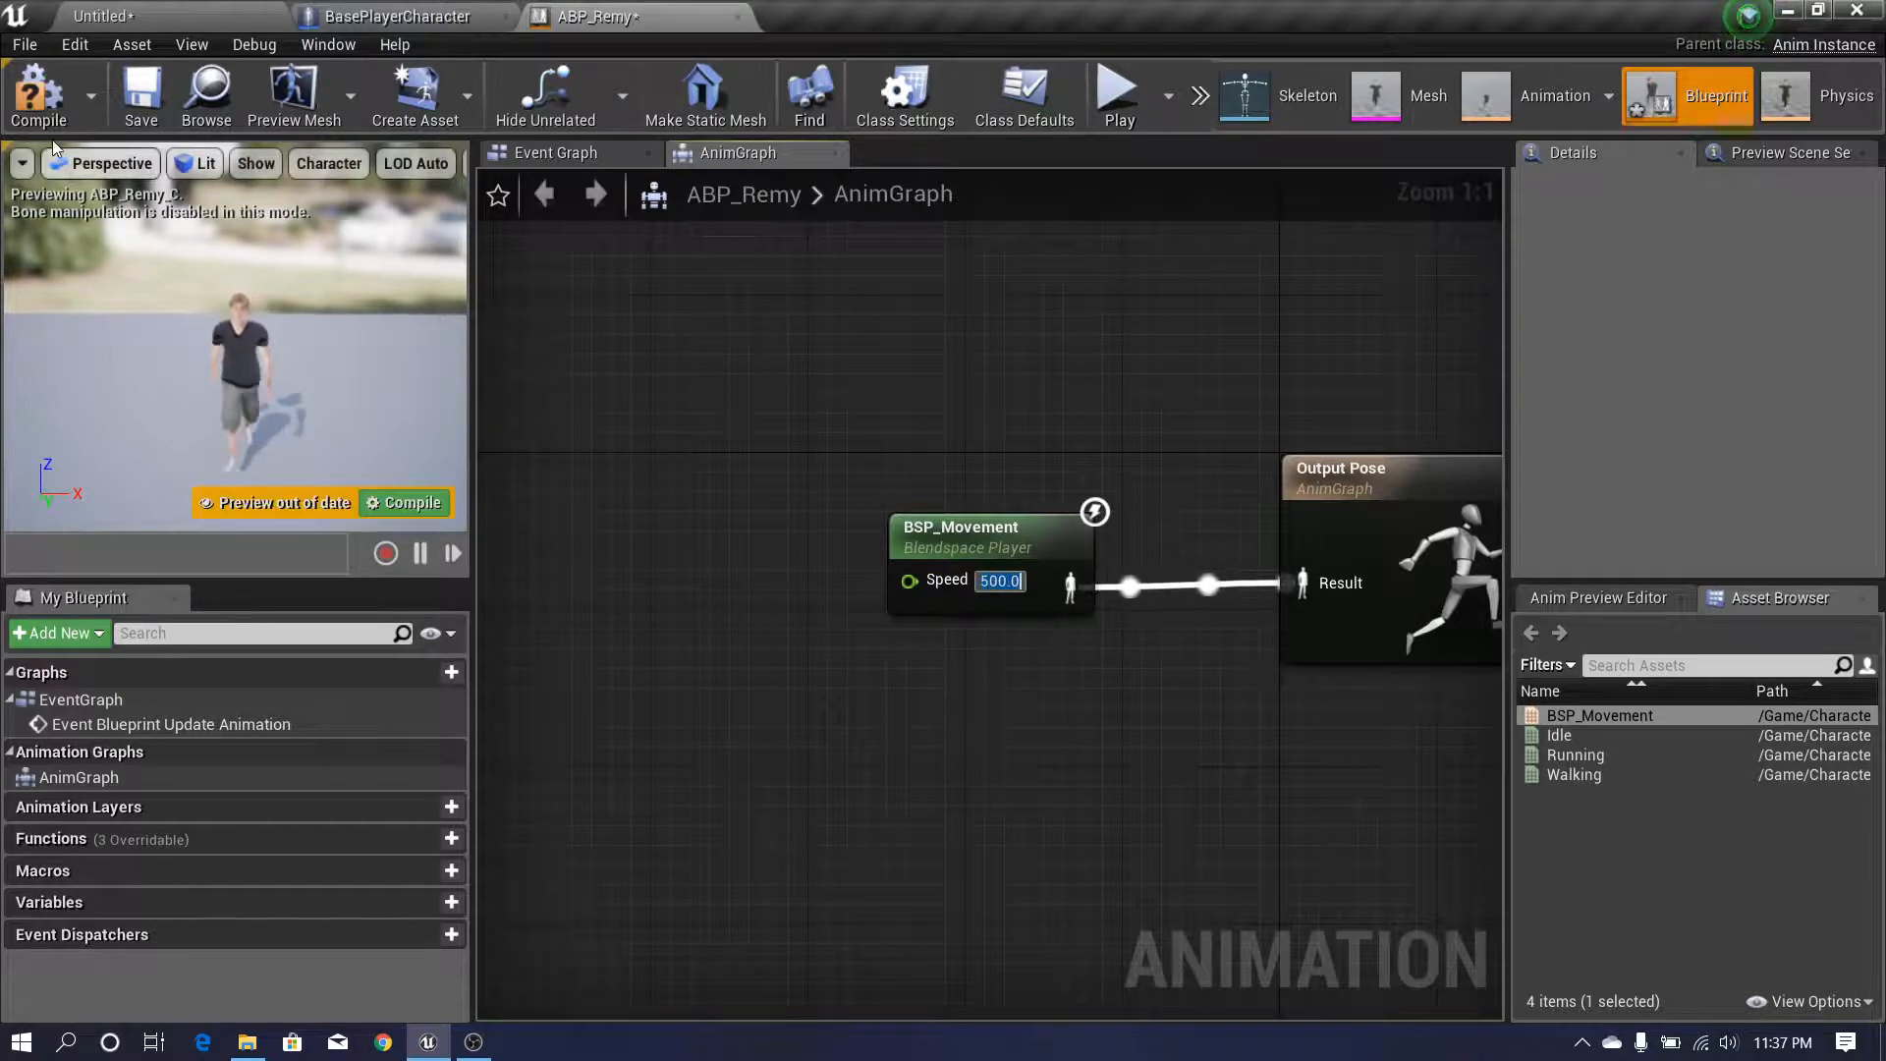
pyautogui.click(37, 93)
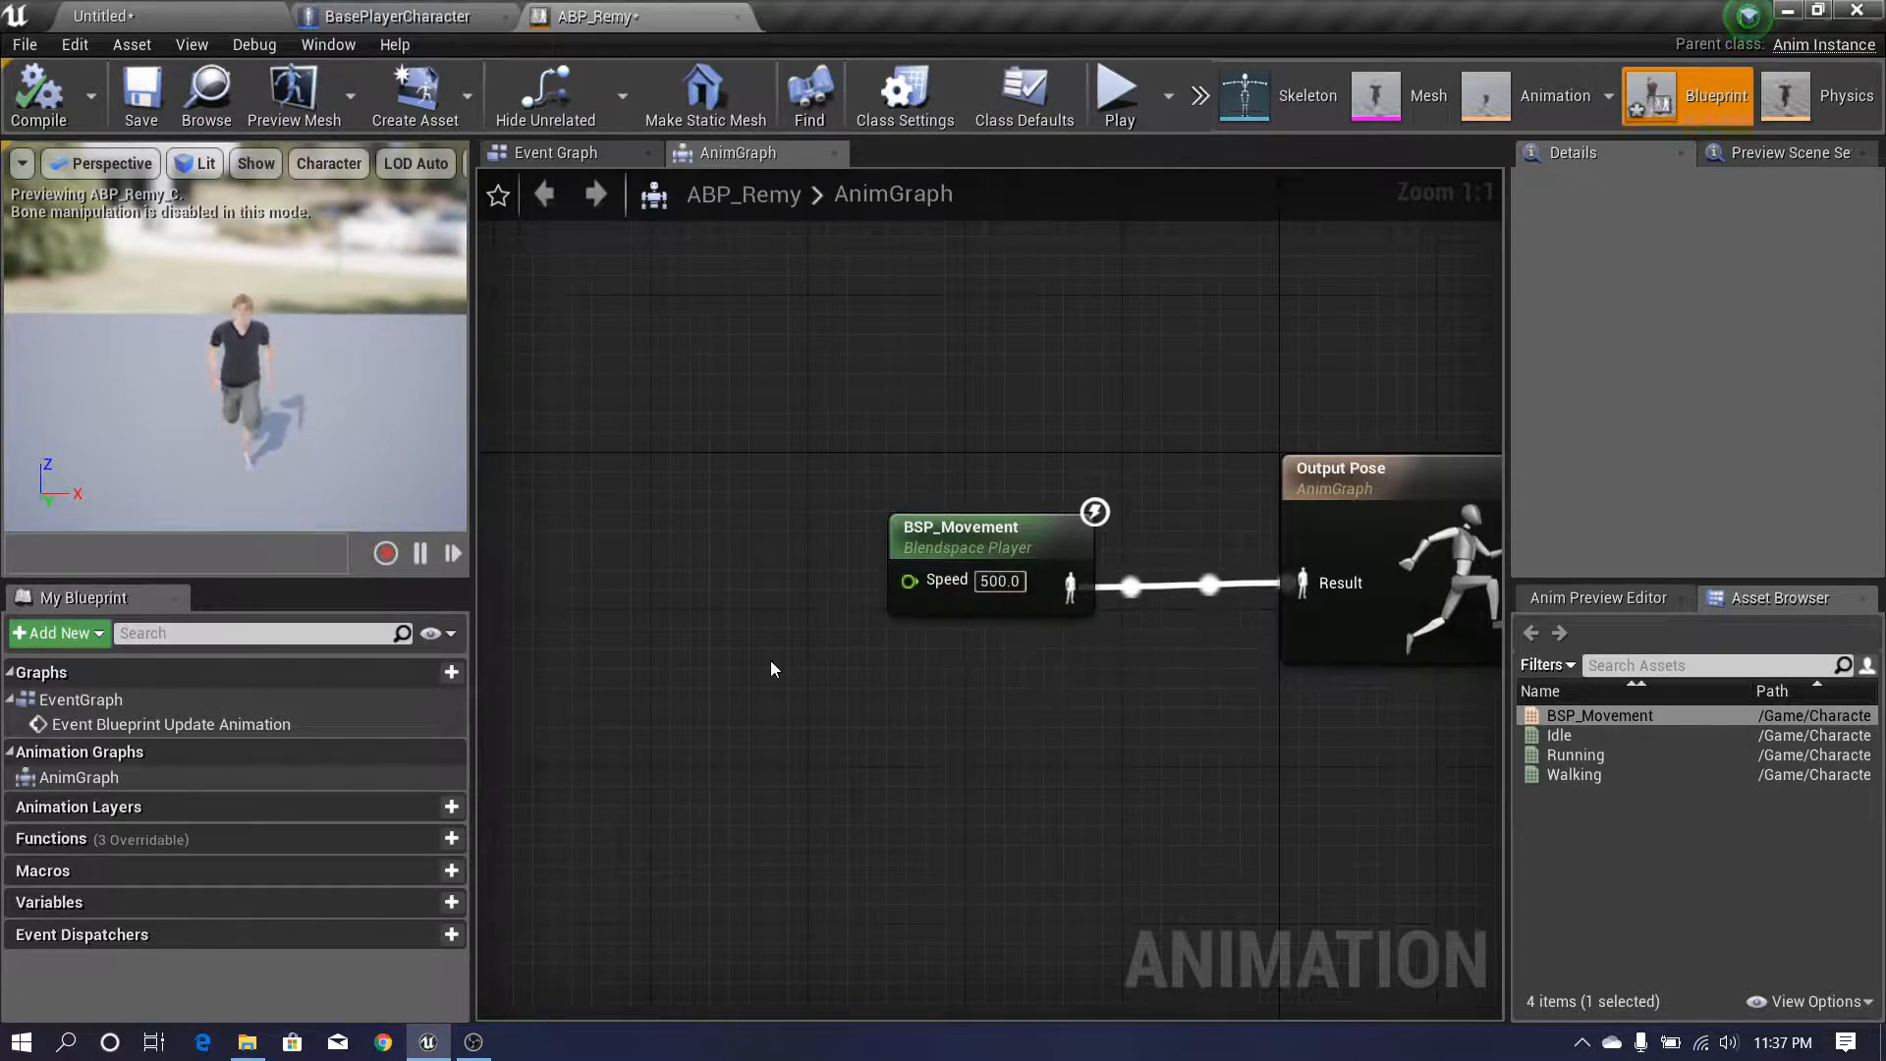
pyautogui.moveTo(798, 584); pyautogui.dragTo(851, 612, button='right')
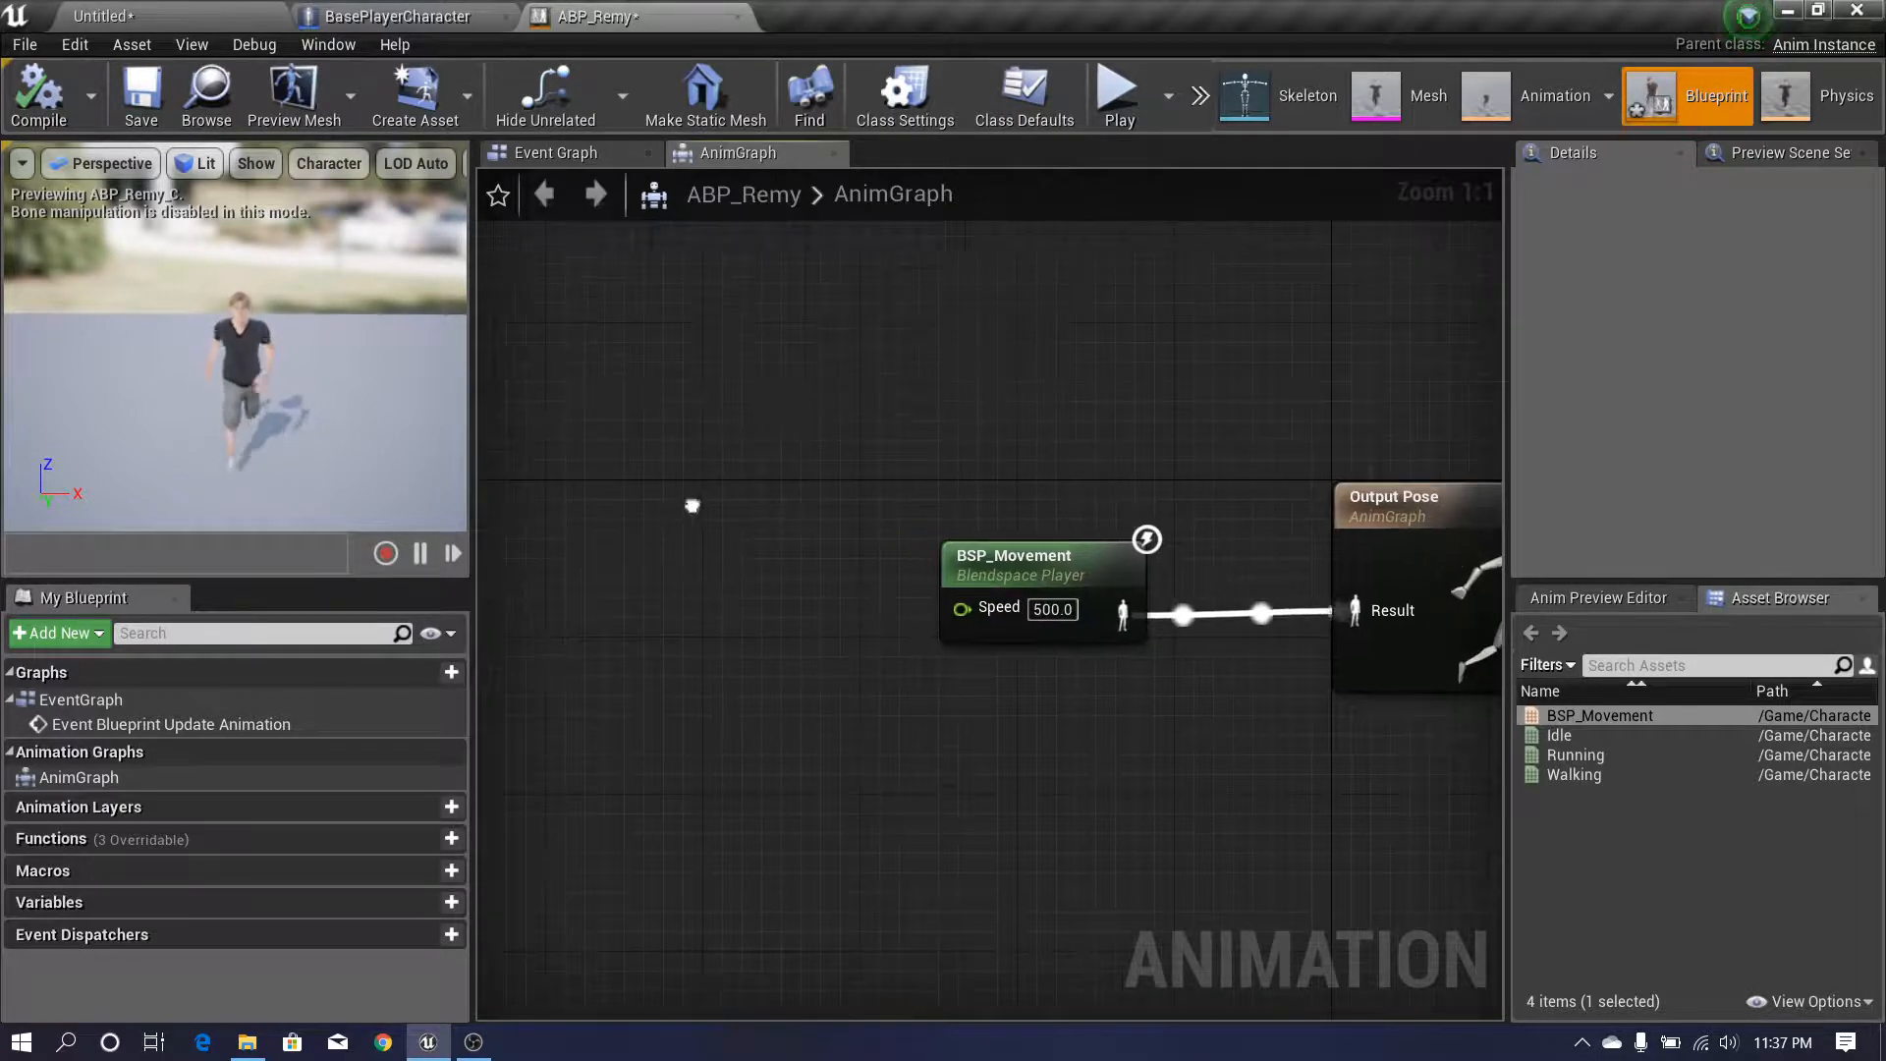
pyautogui.click(558, 157)
pyautogui.moveTo(1329, 688); pyautogui.dragTo(965, 687, button='right')
pyautogui.moveTo(1037, 600); pyautogui.dragTo(928, 558, button='right')
pyautogui.click(737, 153)
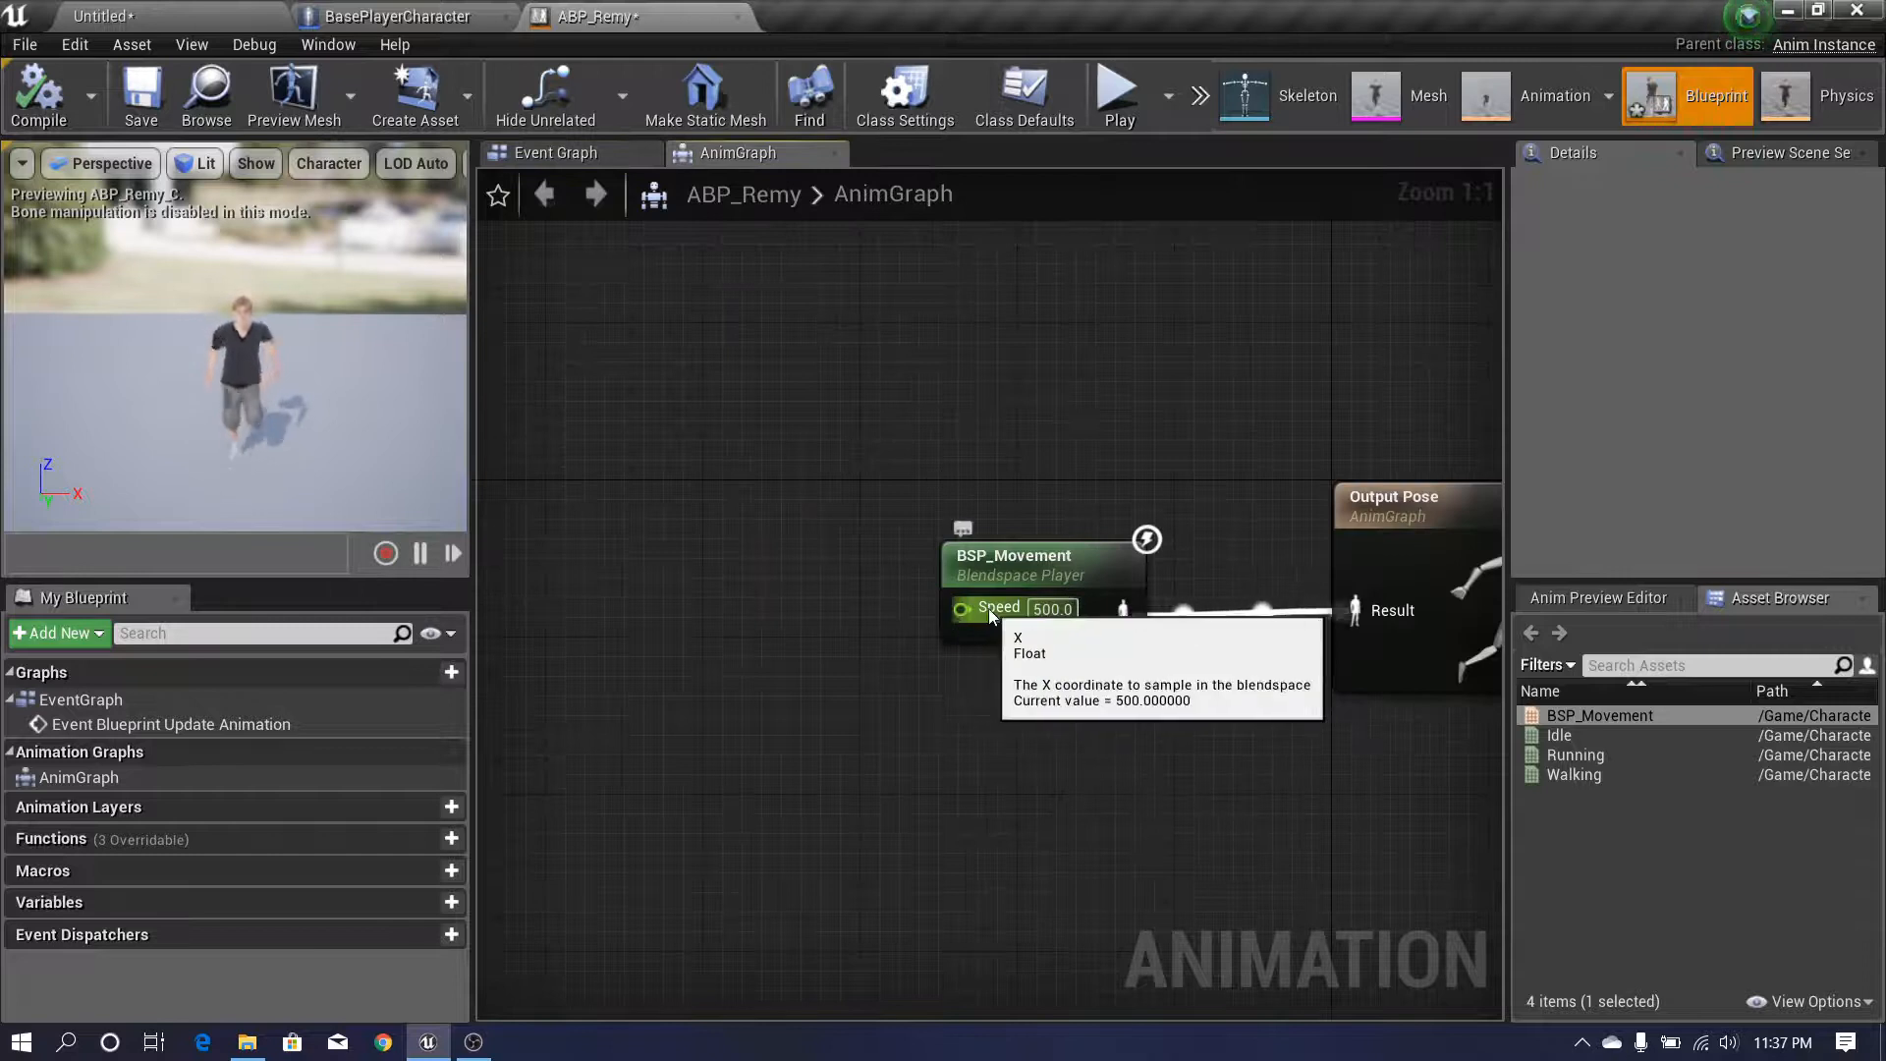
# - In the Event Graph, add the Is Valid node with execution pins from Try Get Pawn Owner's return value
pyautogui.click(556, 153)
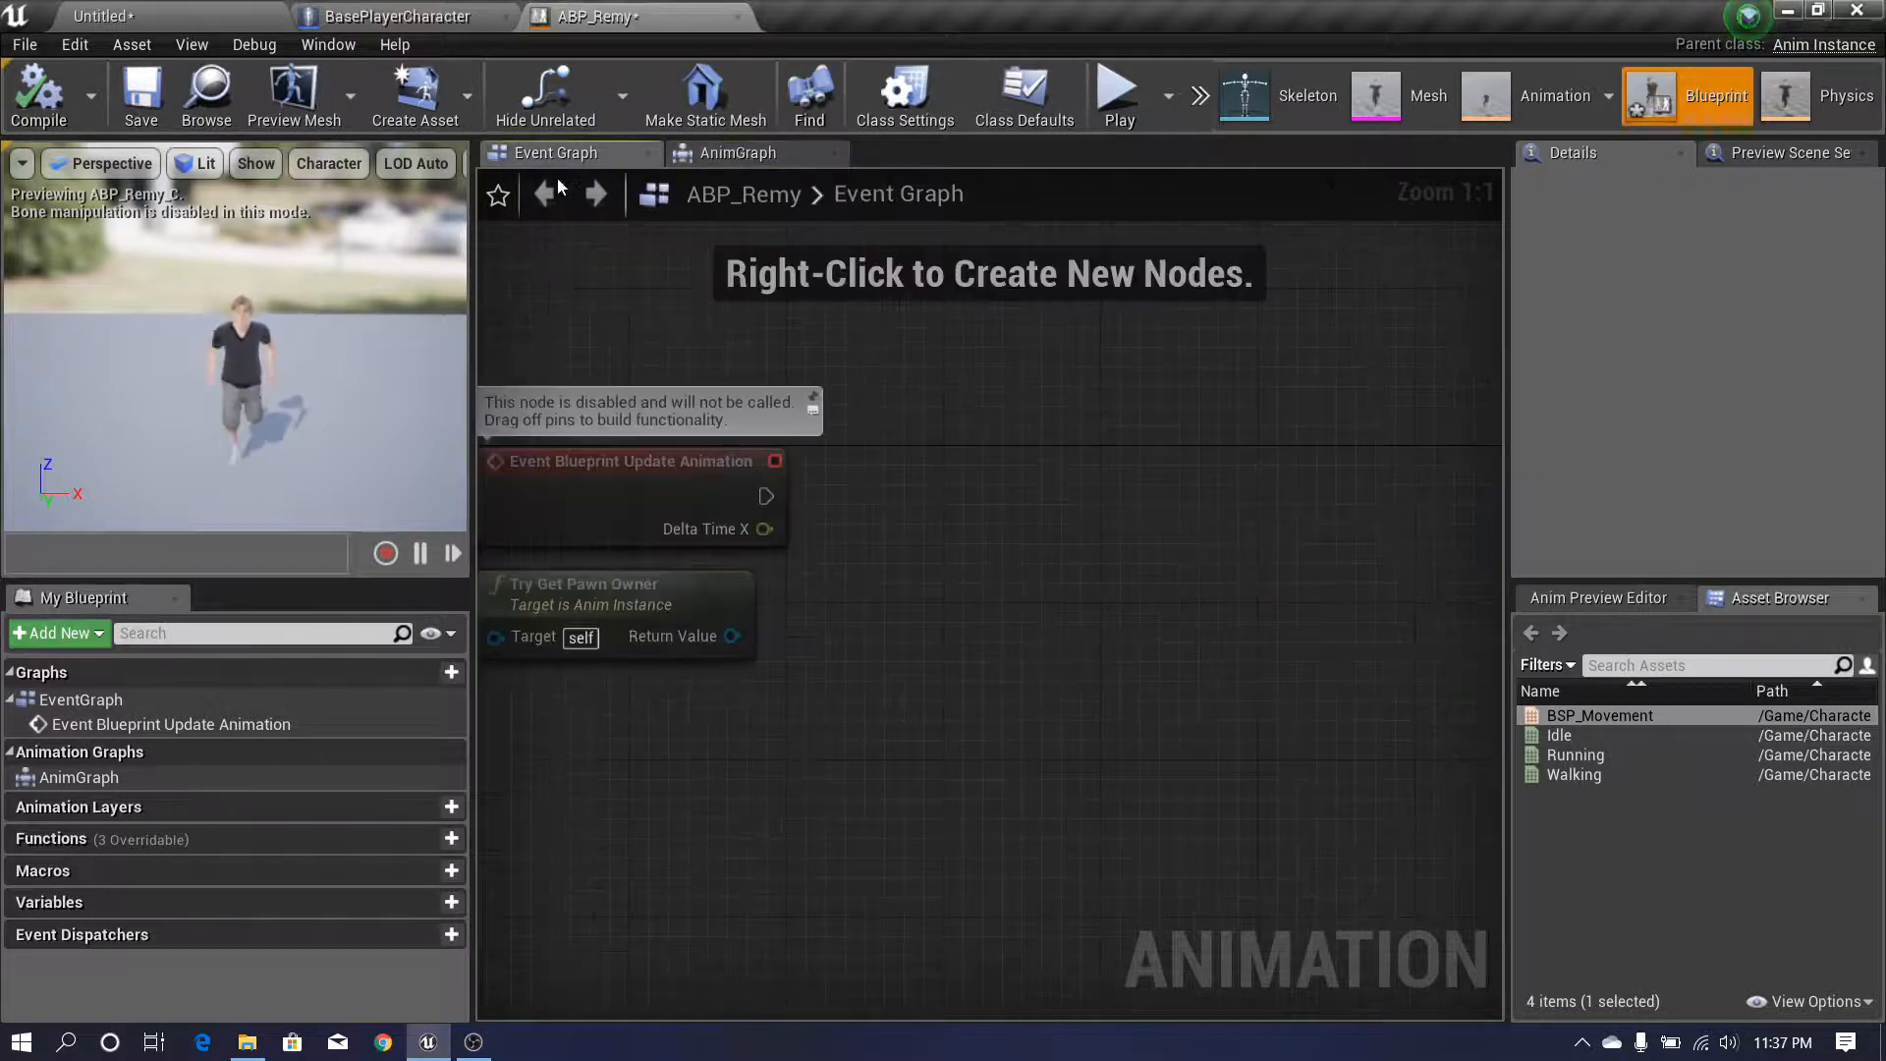
pyautogui.moveTo(1140, 541); pyautogui.dragTo(1005, 521, button='right')
pyautogui.moveTo(681, 618); pyautogui.dragTo(850, 537)
pyautogui.write('isva')
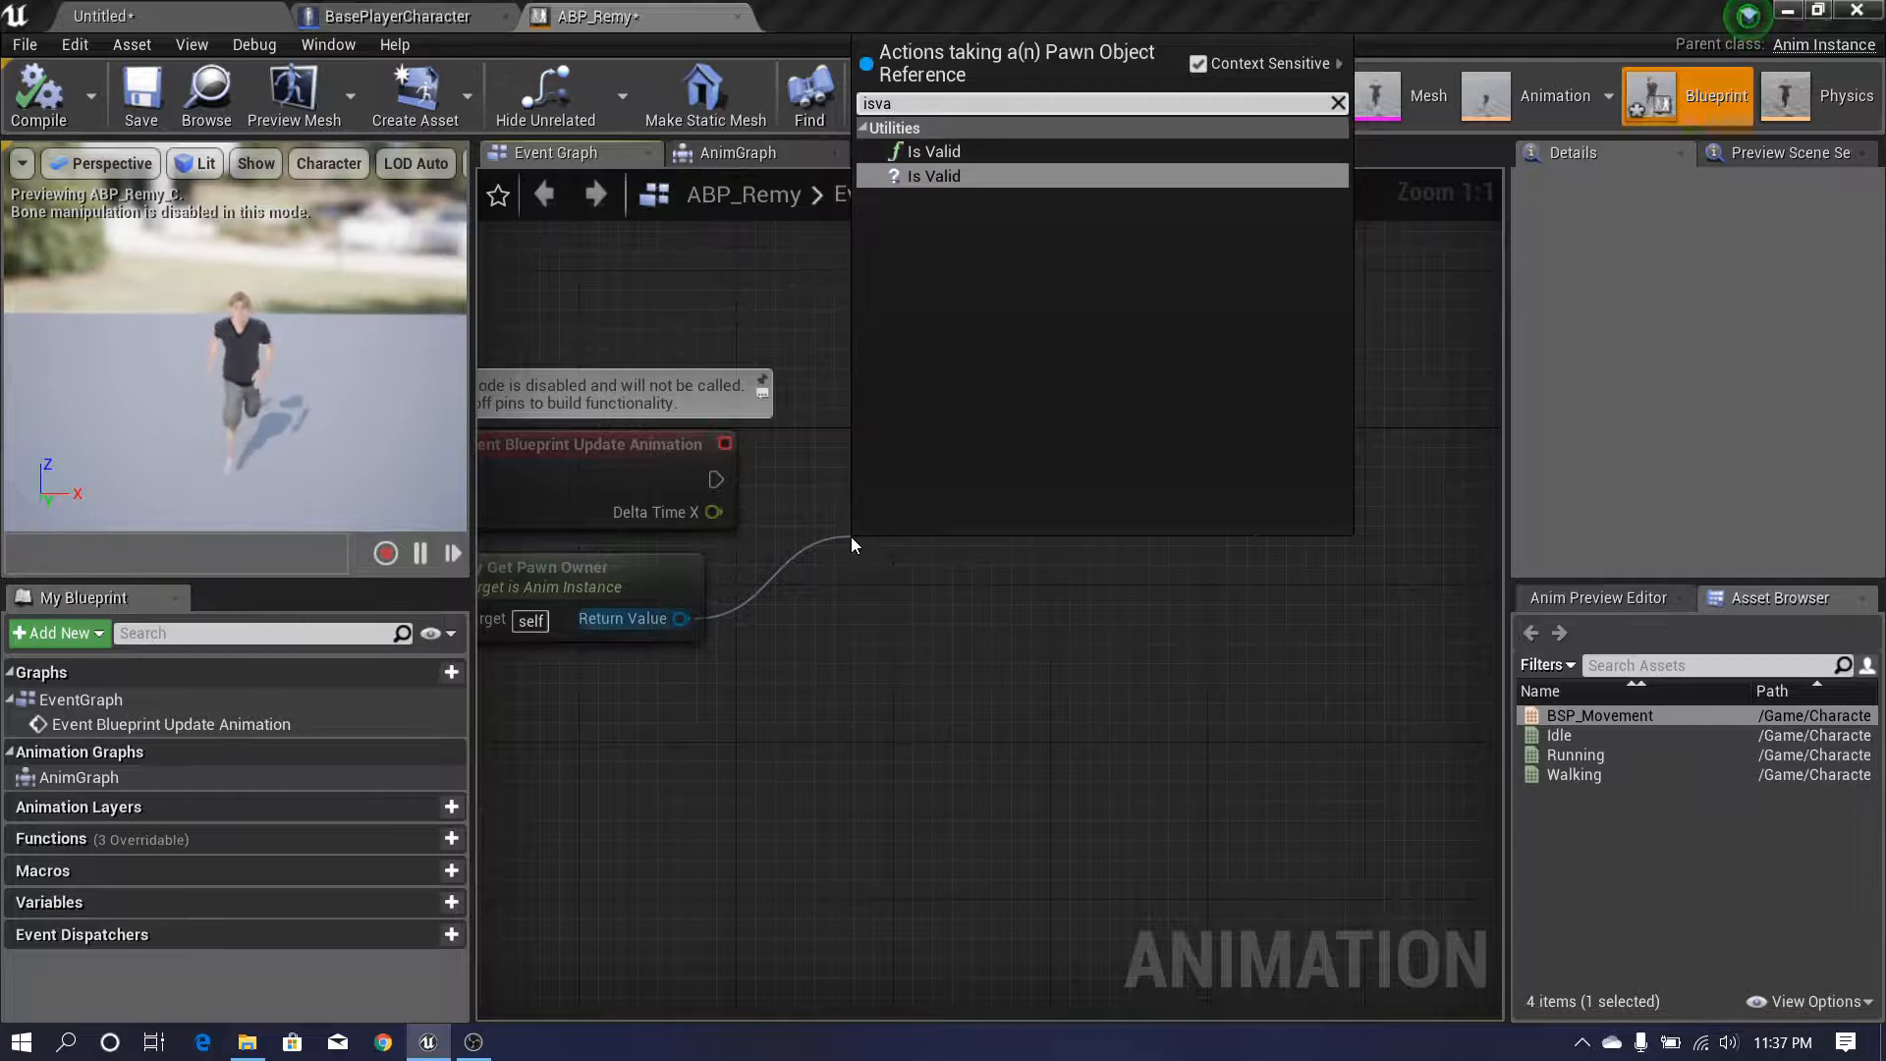
pyautogui.press('Return')
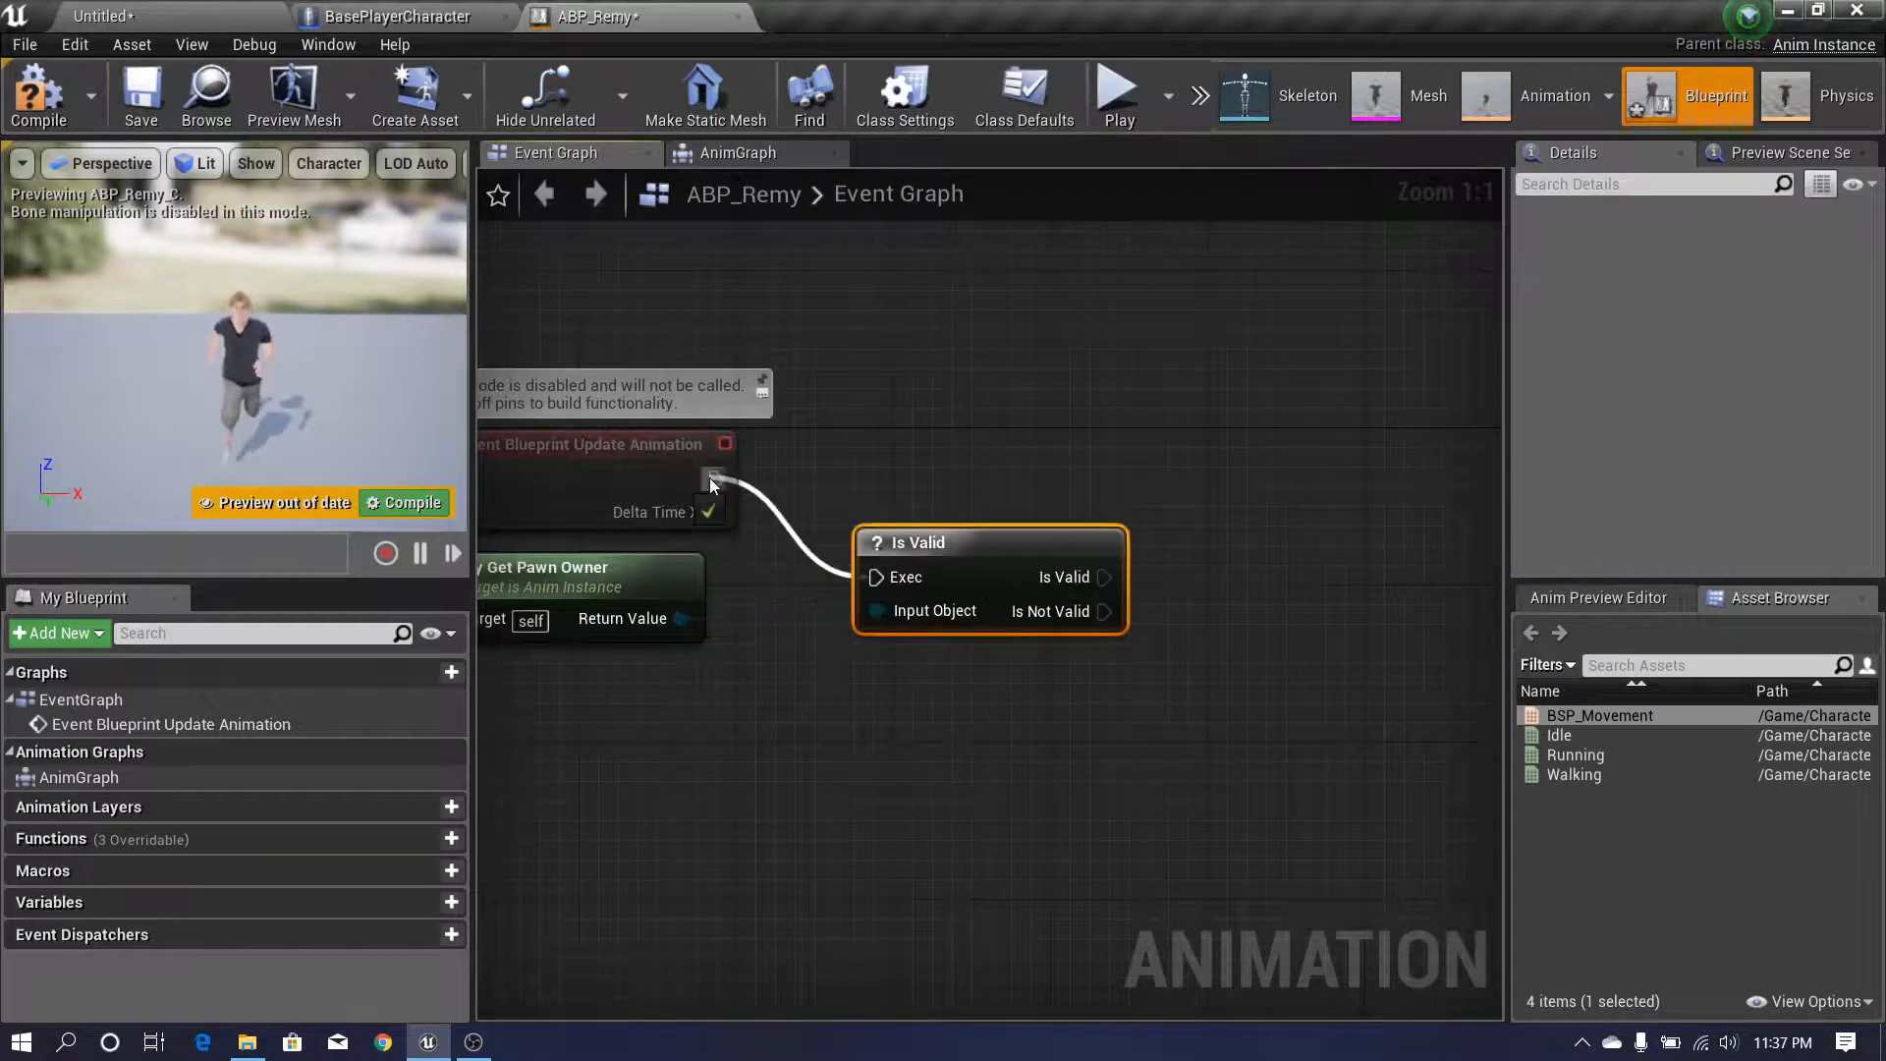
# - Connect Event Blueprint Update Animation's execution output to the Is Valid node and align the node beside the event
pyautogui.moveTo(711, 483); pyautogui.dragTo(712, 481)
pyautogui.moveTo(960, 568); pyautogui.dragTo(931, 471)
pyautogui.click(1119, 570)
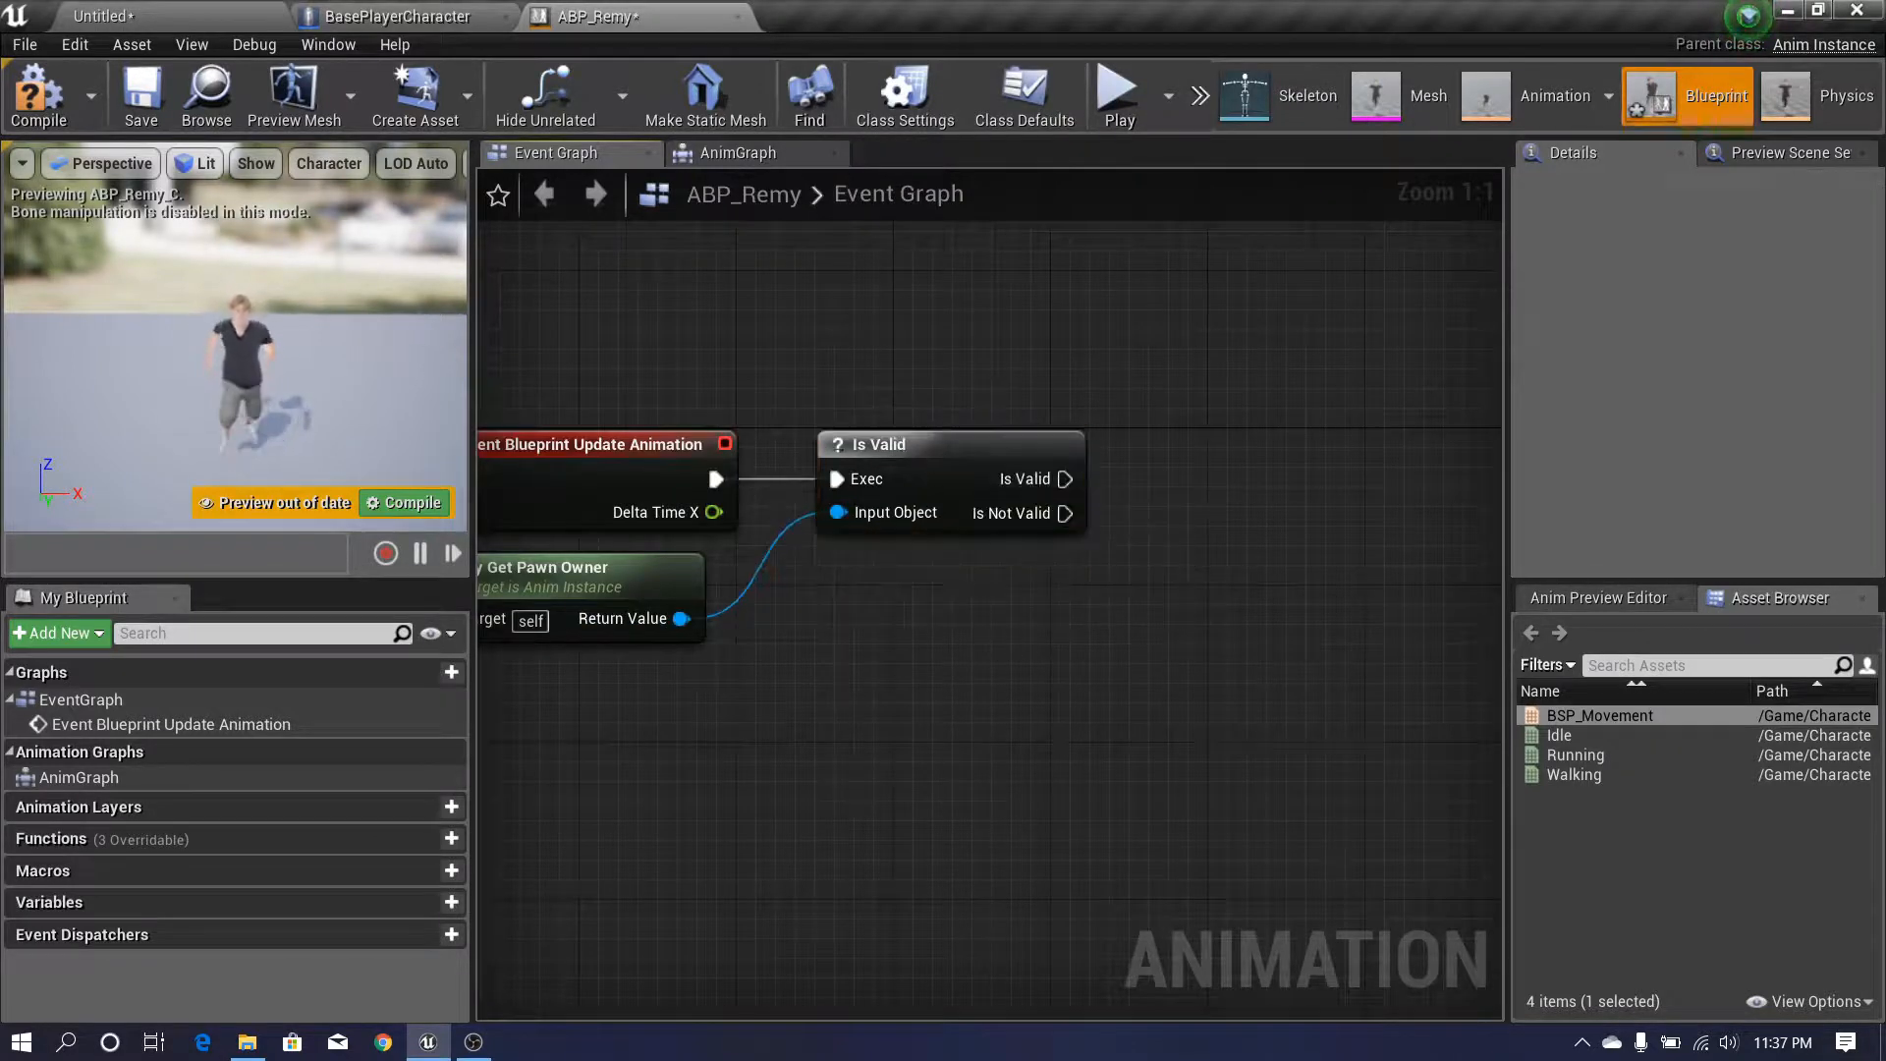
# - Add a Get Velocity node from Try Get Pawn Owner's return value and place it below Is Valid
pyautogui.moveTo(714, 632); pyautogui.dragTo(664, 623, button='right')
pyautogui.moveTo(792, 701); pyautogui.dragTo(843, 747)
pyautogui.write('get')
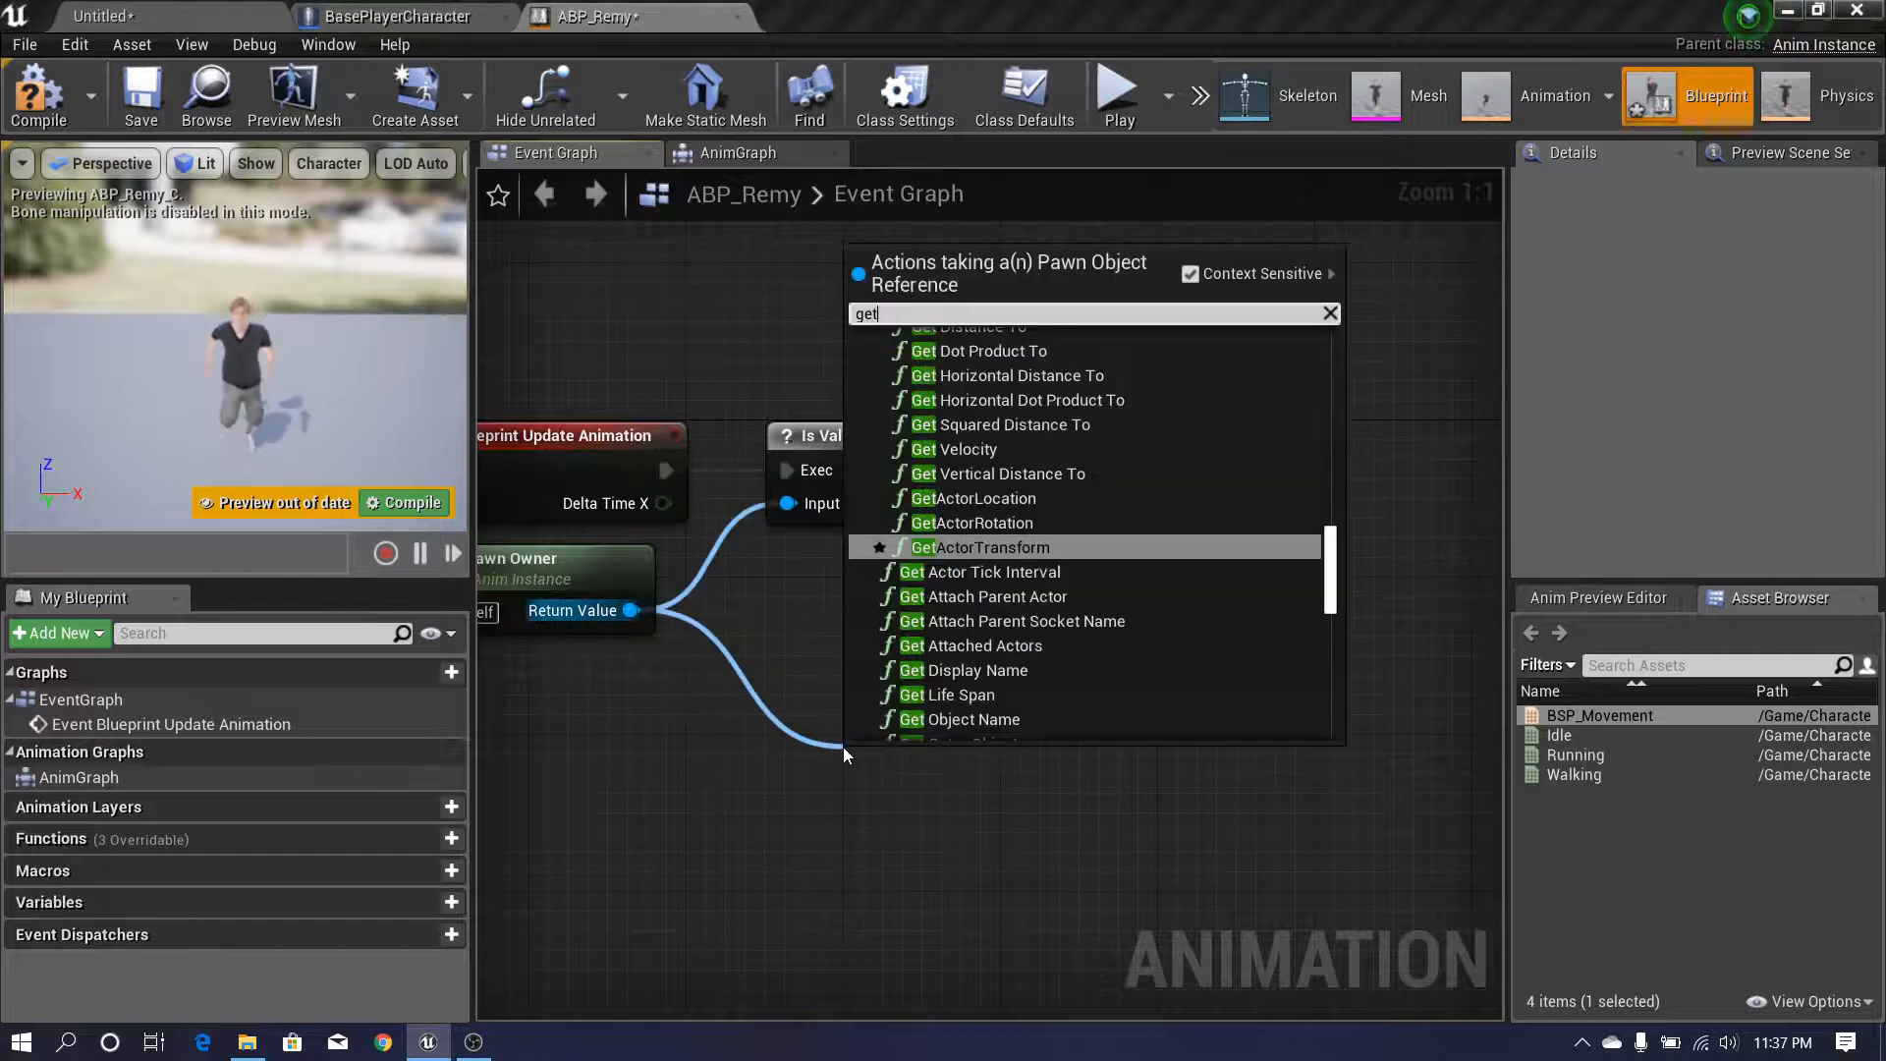
pyautogui.write(' veloc')
pyautogui.press('Return')
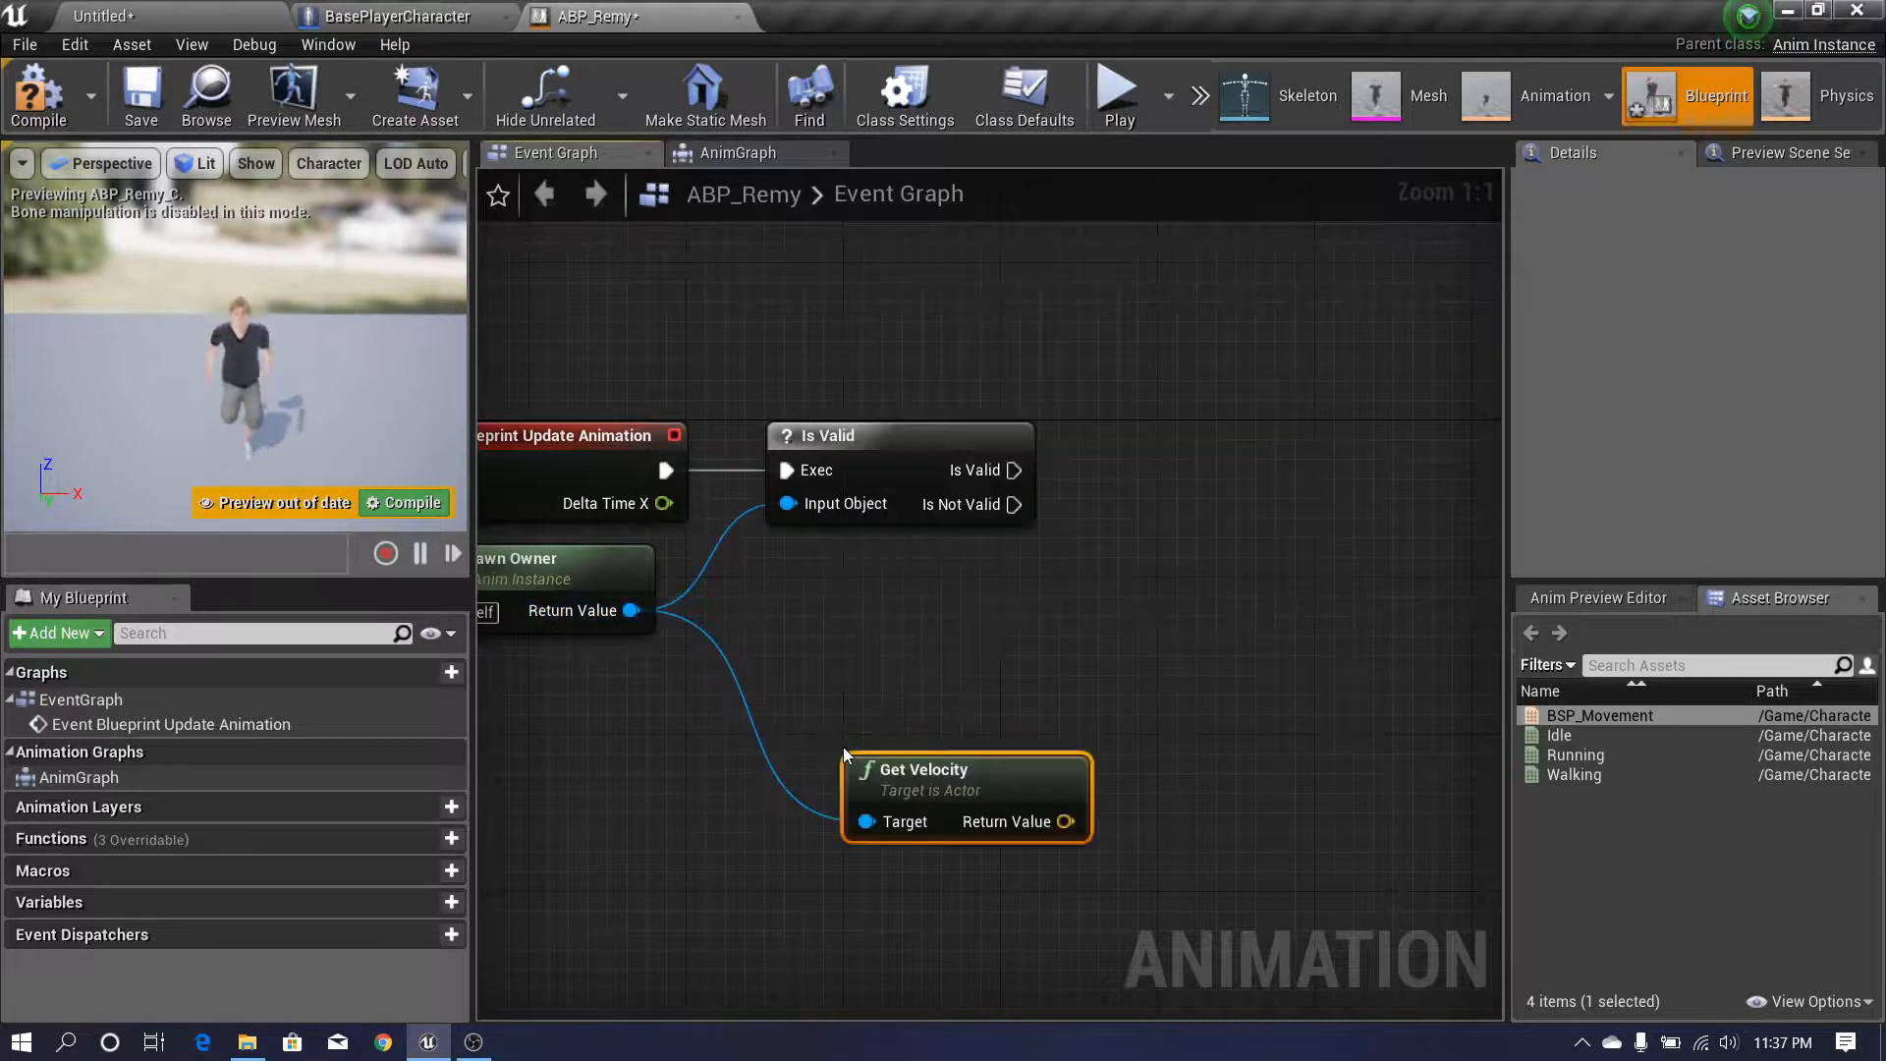
pyautogui.moveTo(508, 660); pyautogui.dragTo(714, 699, button='right')
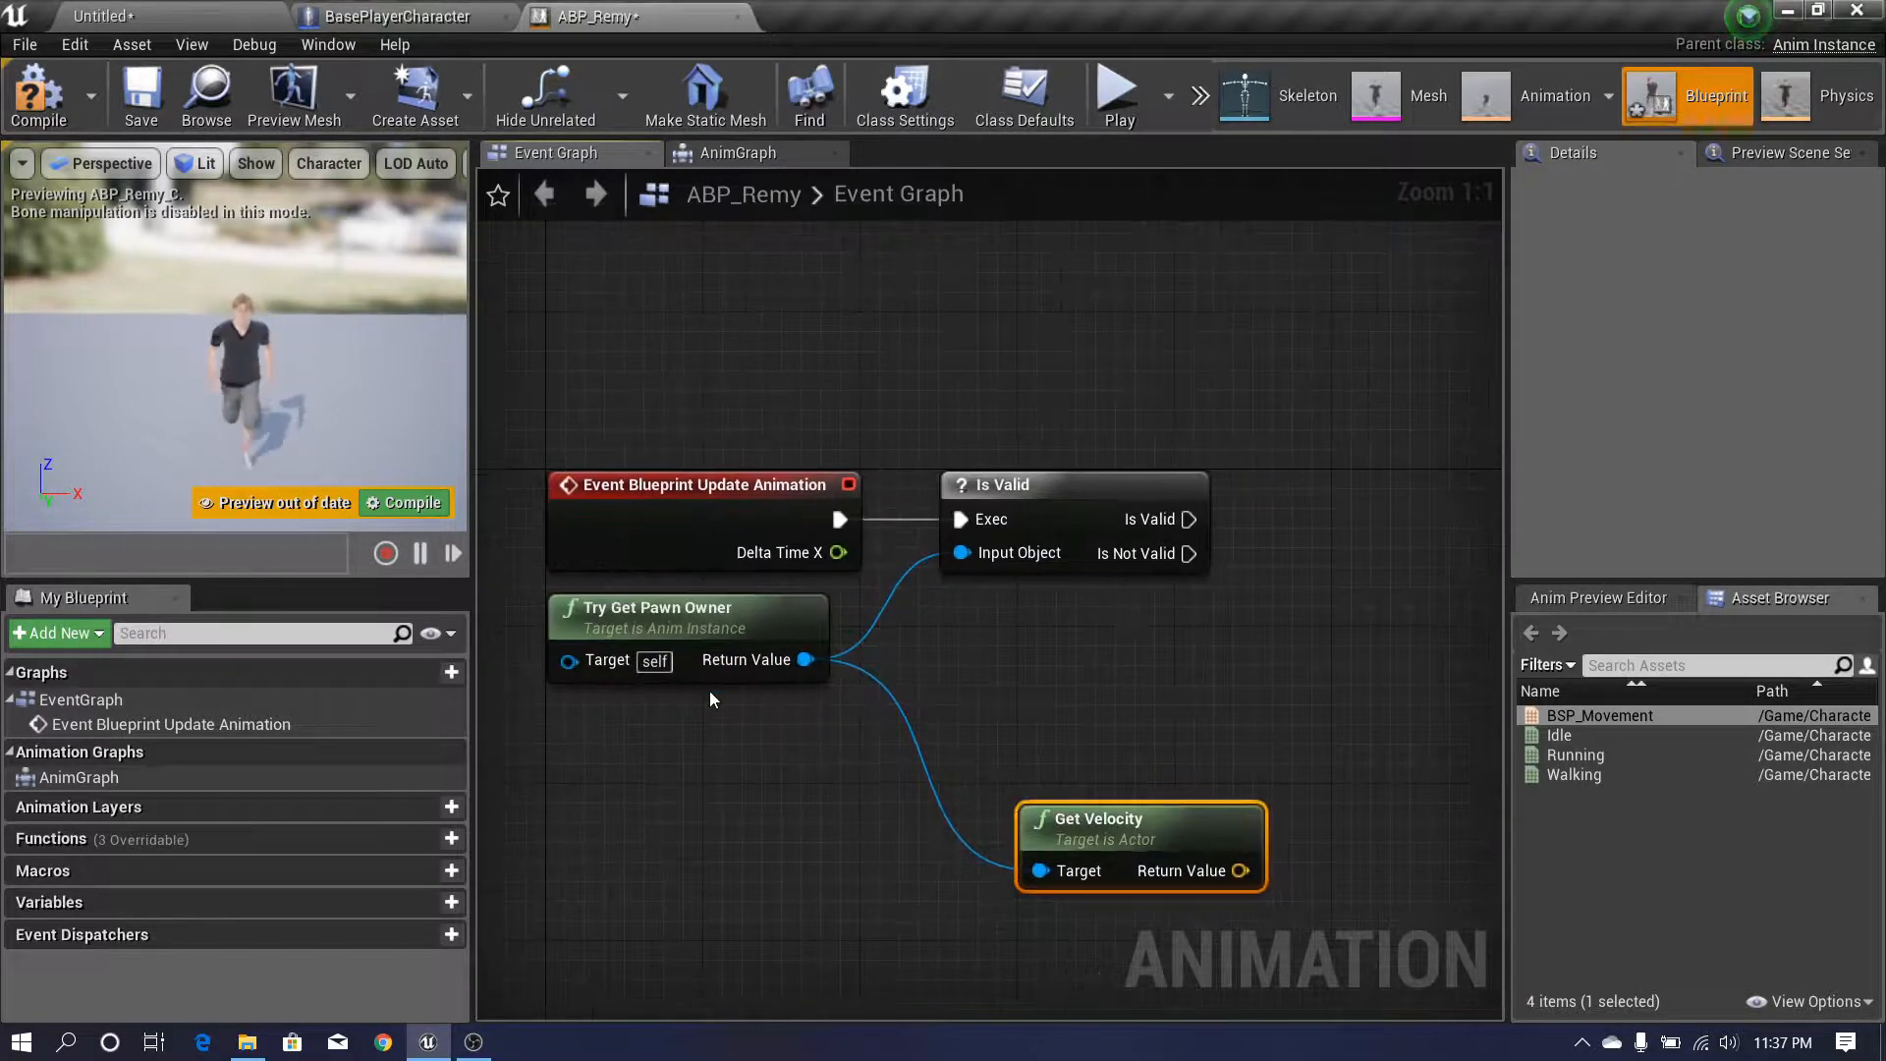
pyautogui.moveTo(1015, 699); pyautogui.dragTo(955, 704, button='right')
pyautogui.moveTo(1116, 844); pyautogui.dragTo(1018, 725)
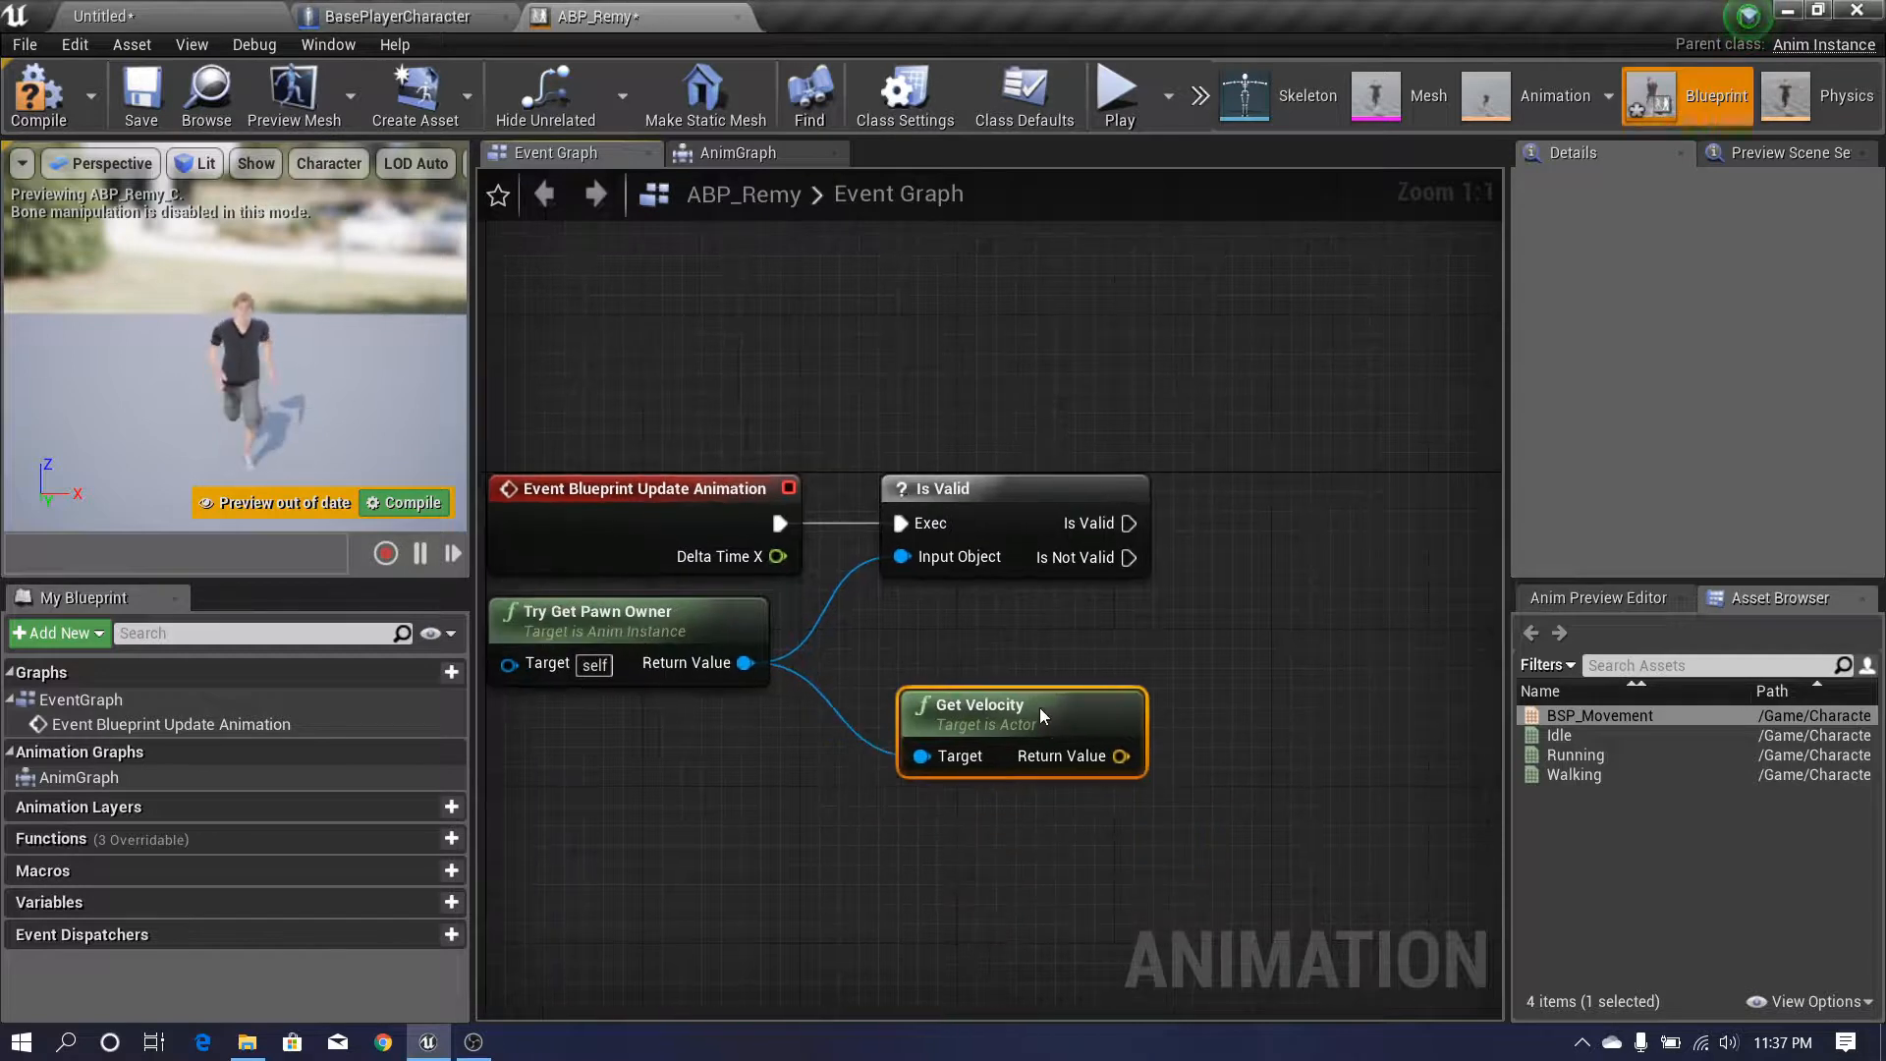
# - Add a VectorLength node from Get Velocity's return value and place it directly beside Get Velocity
pyautogui.moveTo(1158, 641); pyautogui.dragTo(899, 634, button='right')
pyautogui.moveTo(861, 750); pyautogui.dragTo(1033, 734)
pyautogui.write('vectorl')
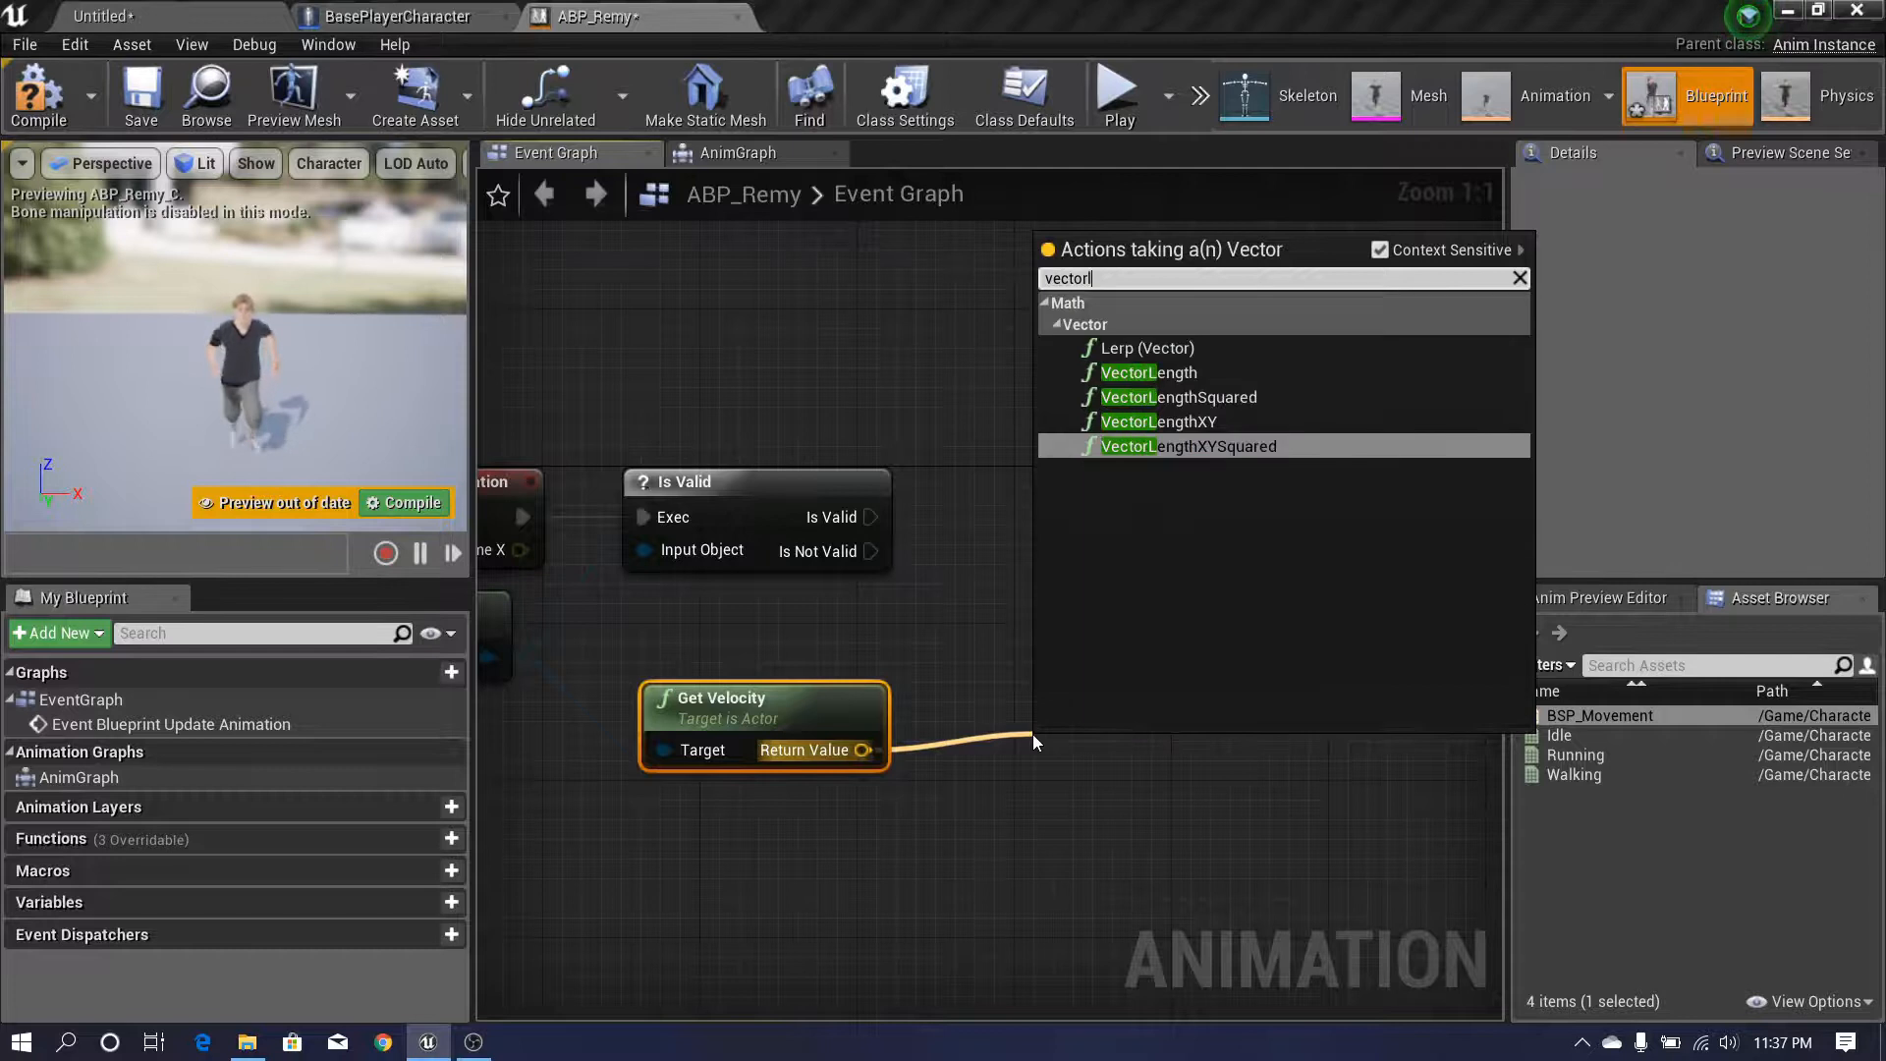
pyautogui.write('e')
pyautogui.click(1149, 373)
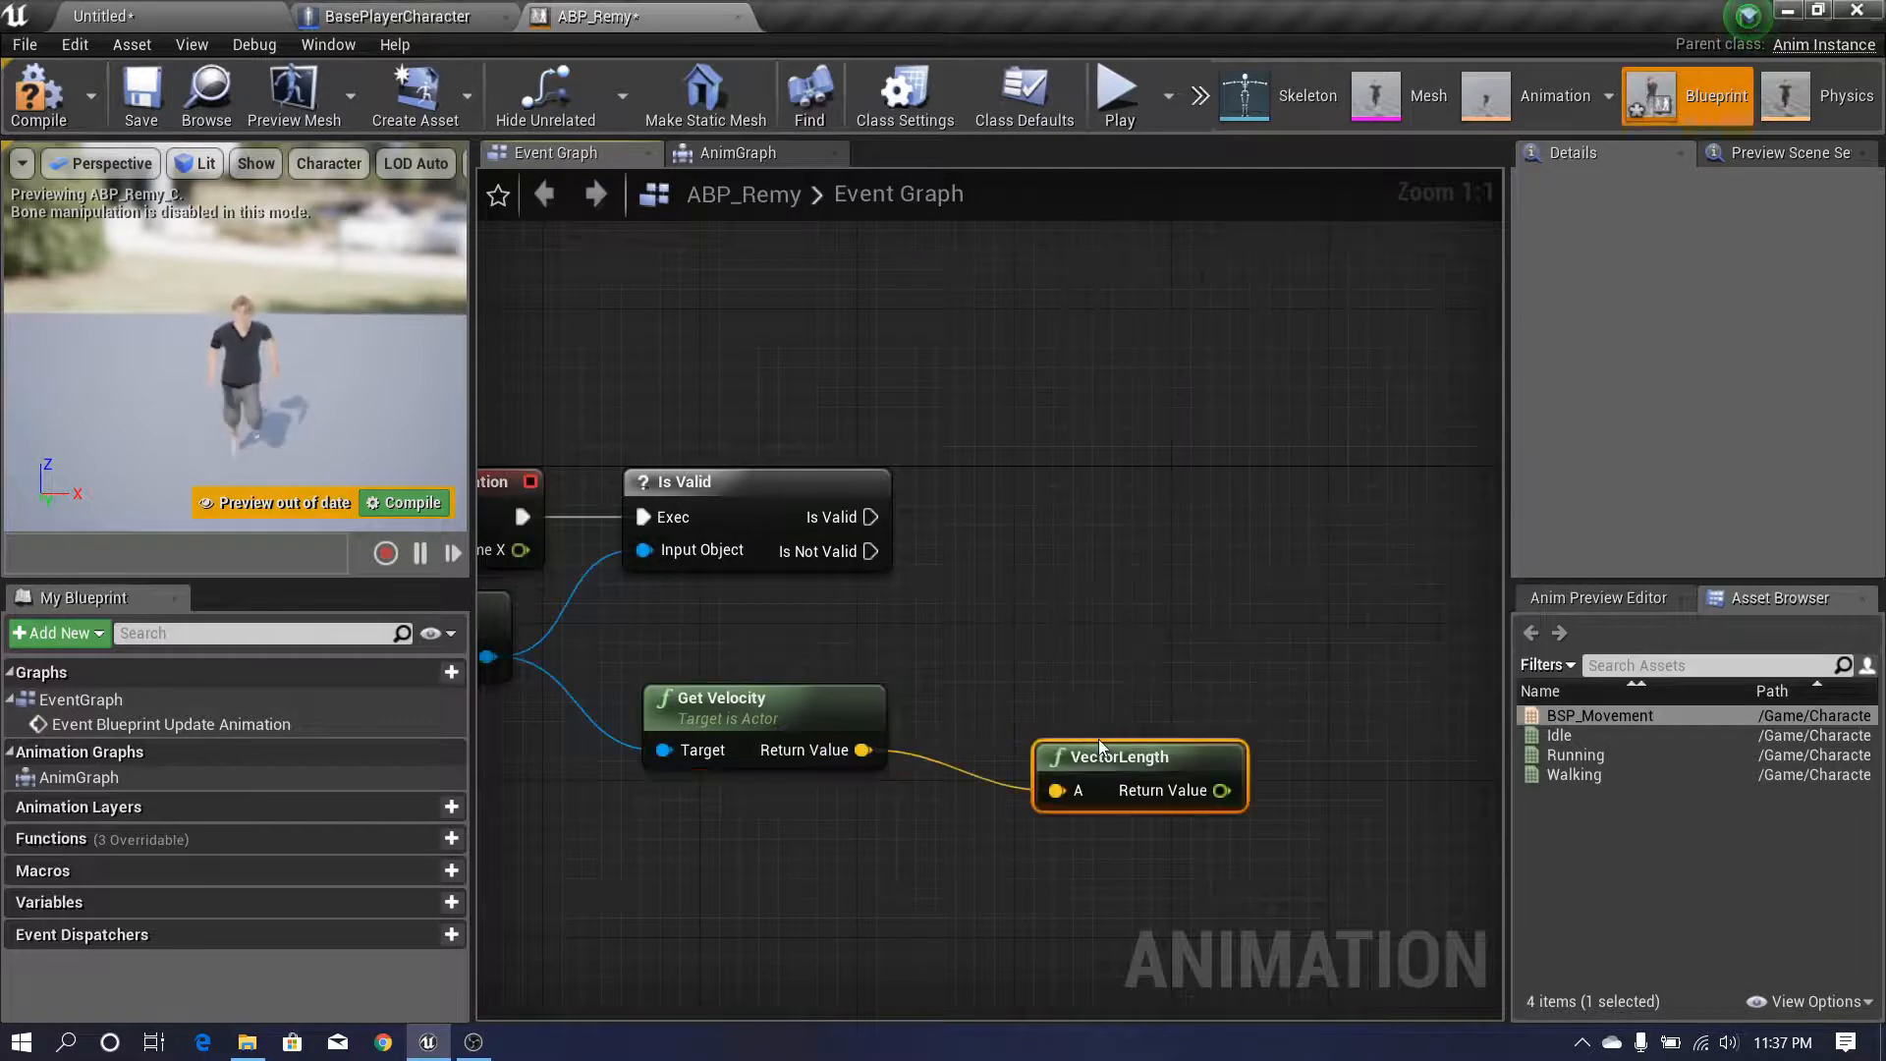
pyautogui.moveTo(1105, 762); pyautogui.dragTo(988, 724)
pyautogui.click(998, 653)
# - Promote VectorLength's return value to a new variable named Speed
pyautogui.moveTo(998, 653); pyautogui.dragTo(807, 692, button='right')
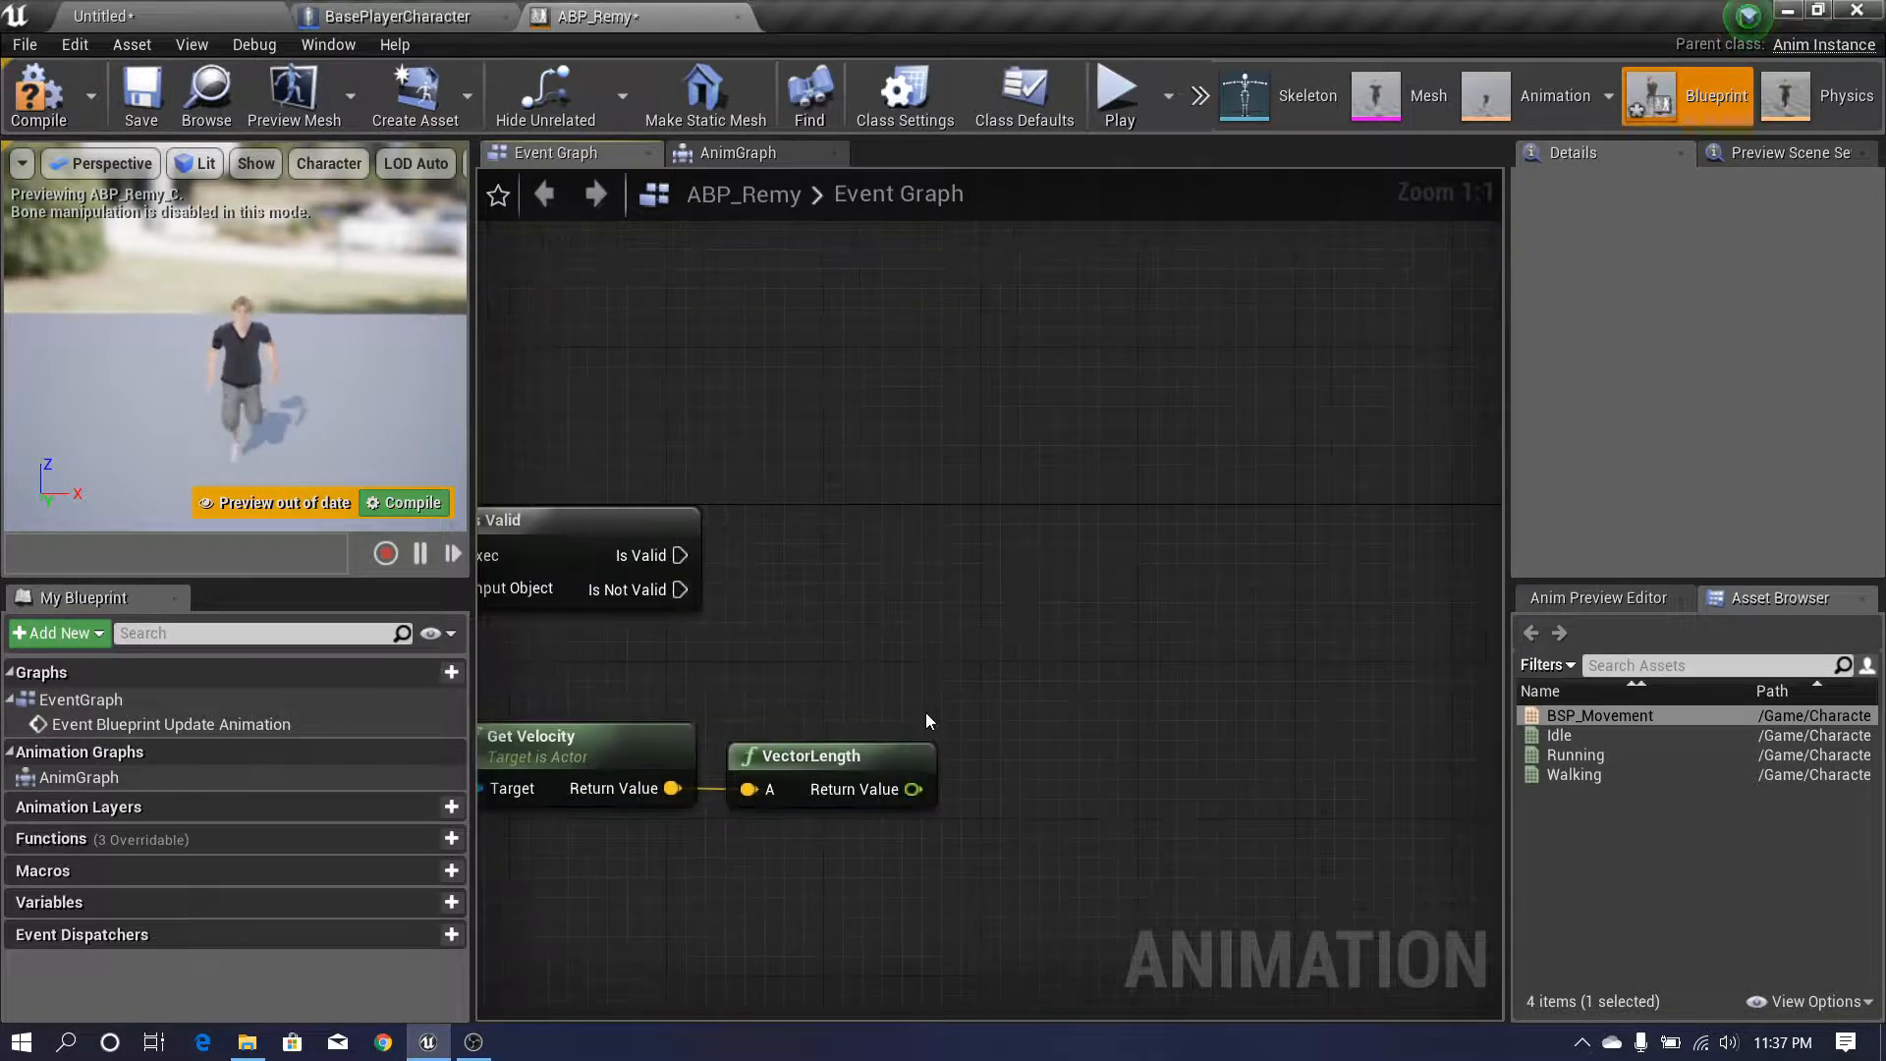
pyautogui.rightClick(905, 791)
pyautogui.click(949, 827)
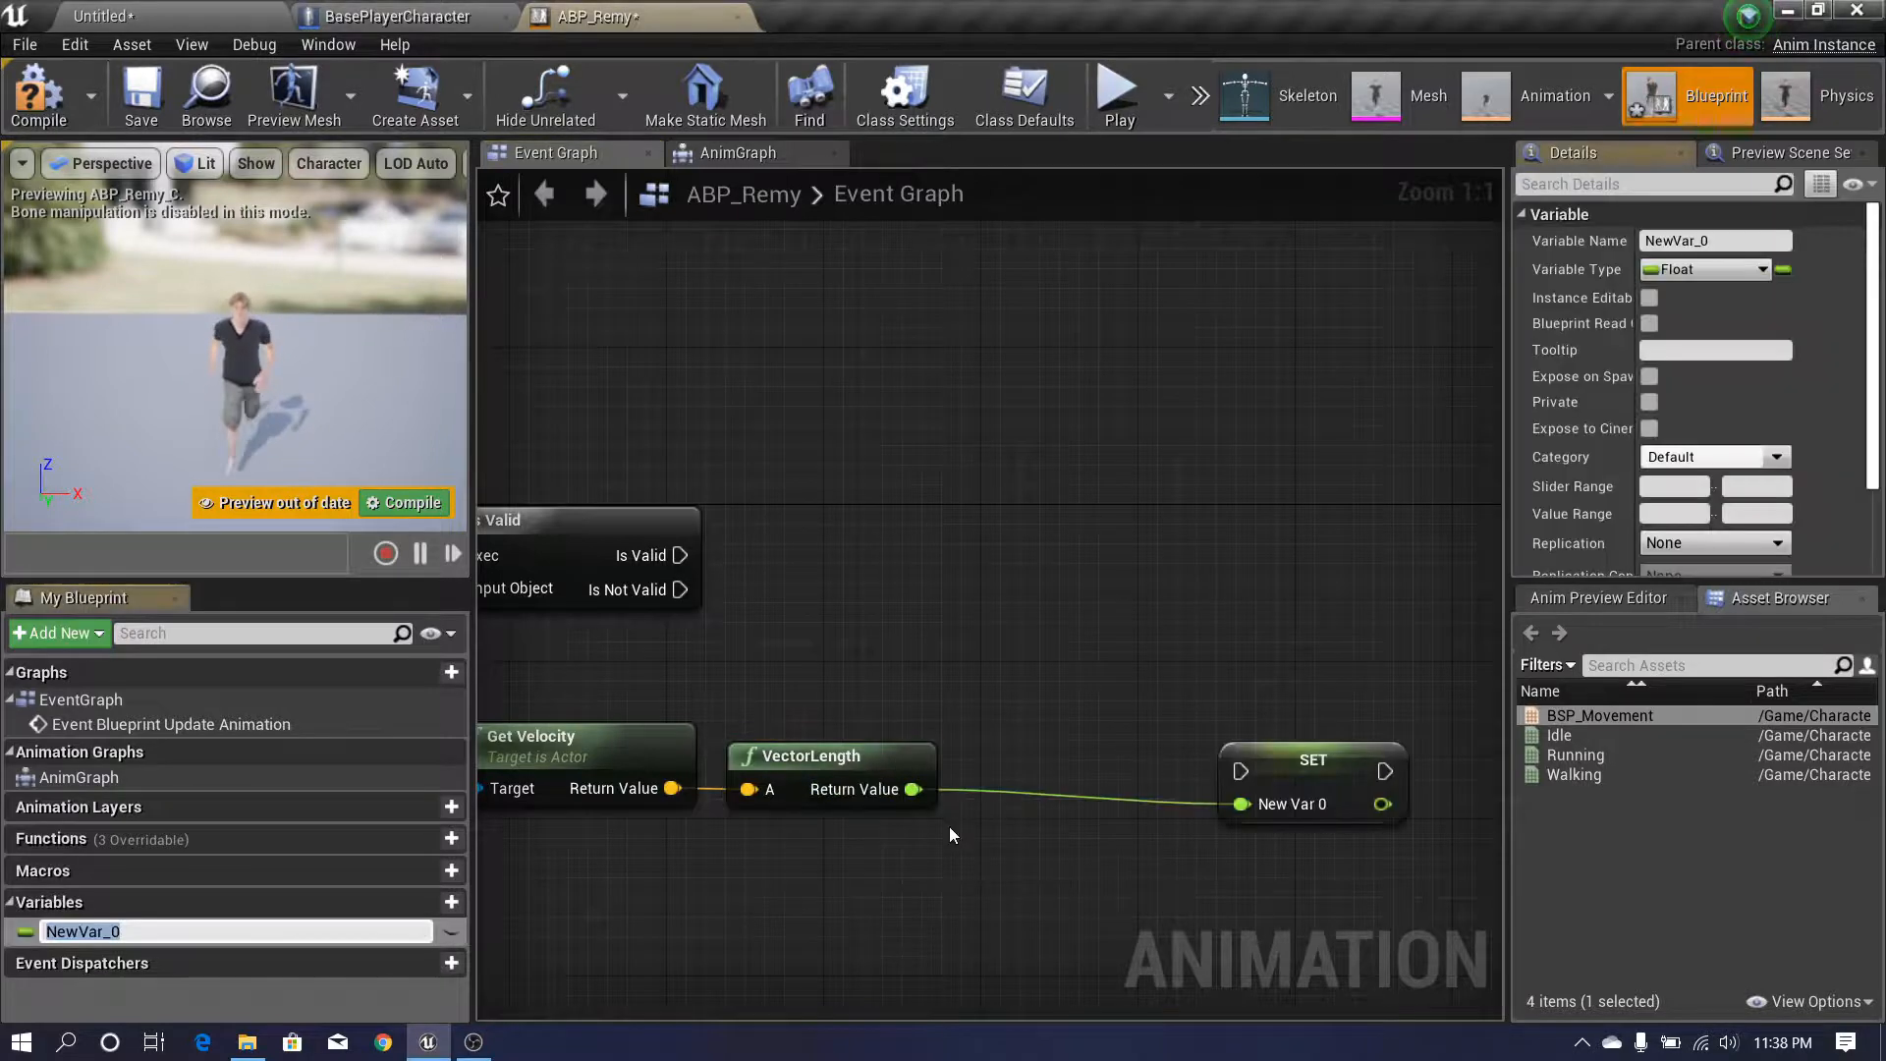
pyautogui.write('Speed')
pyautogui.press('Return')
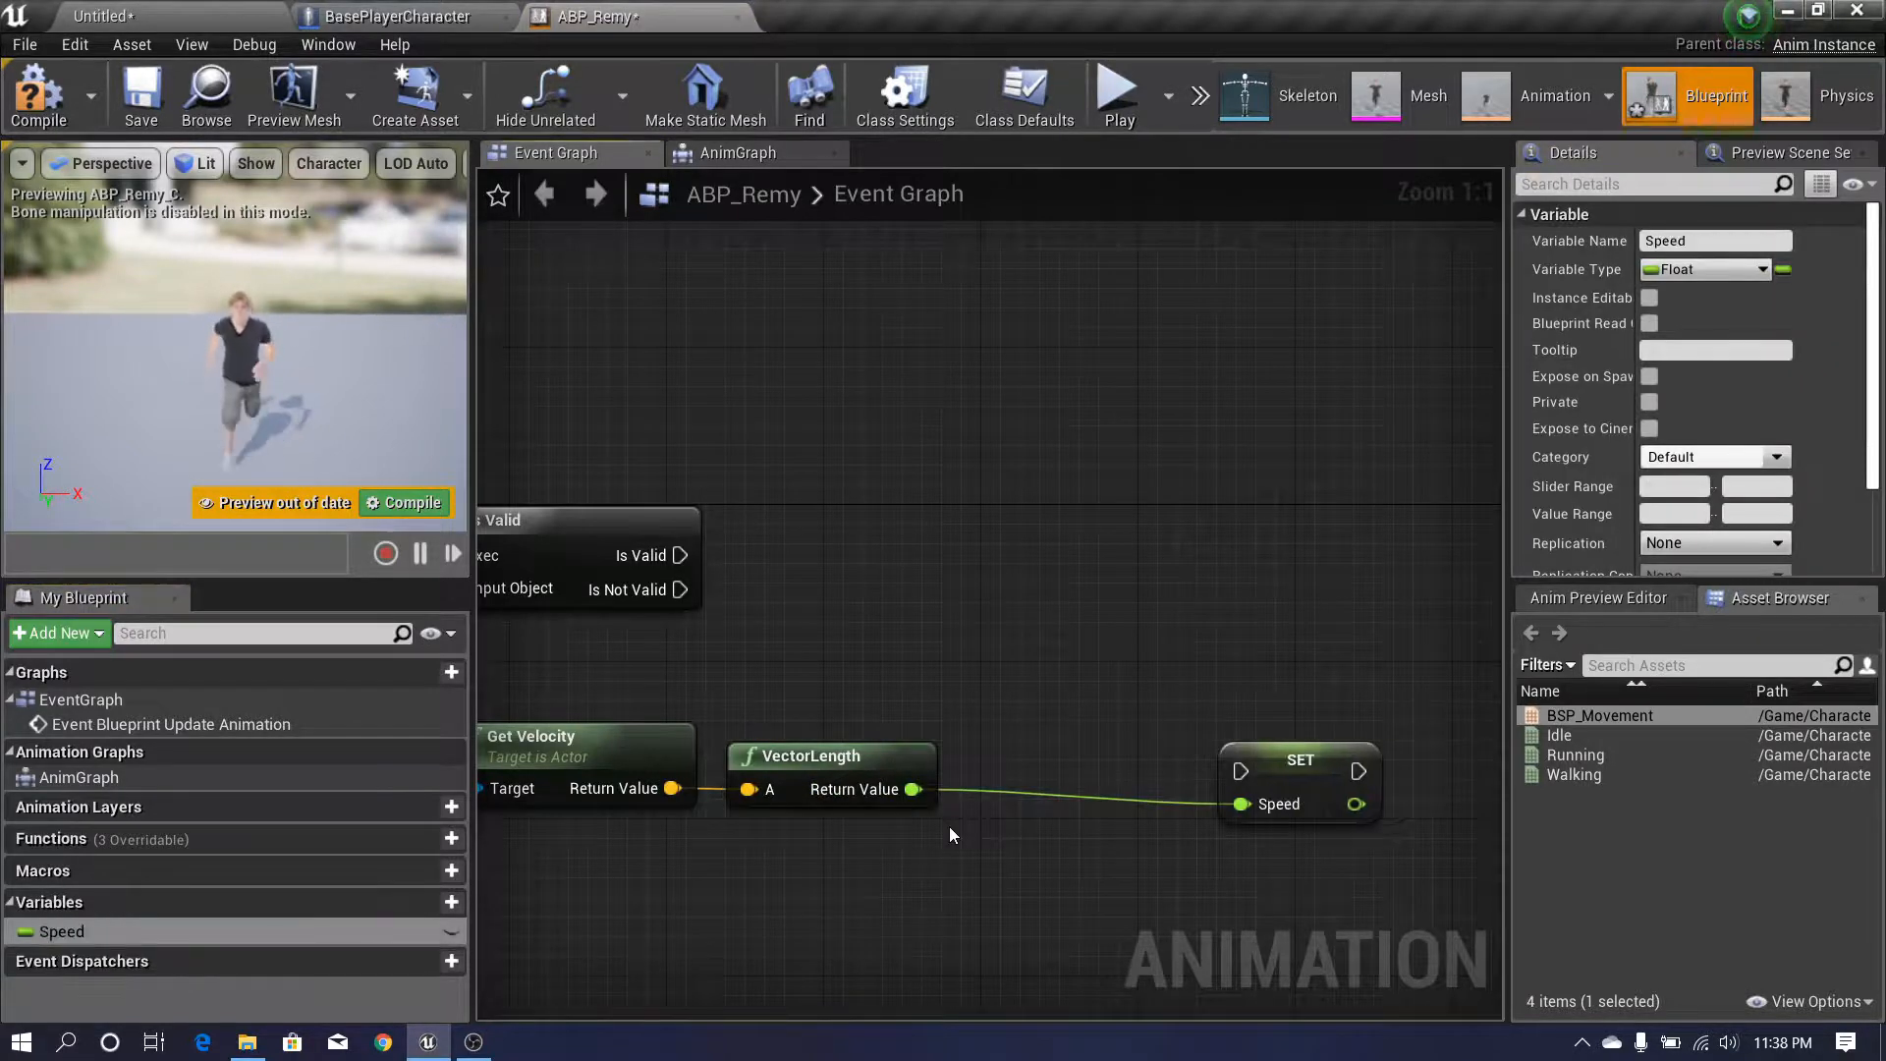
# - Connect the Is Valid execution output to the SET Speed node and align that node with the execution line
pyautogui.moveTo(1240, 772); pyautogui.dragTo(660, 555)
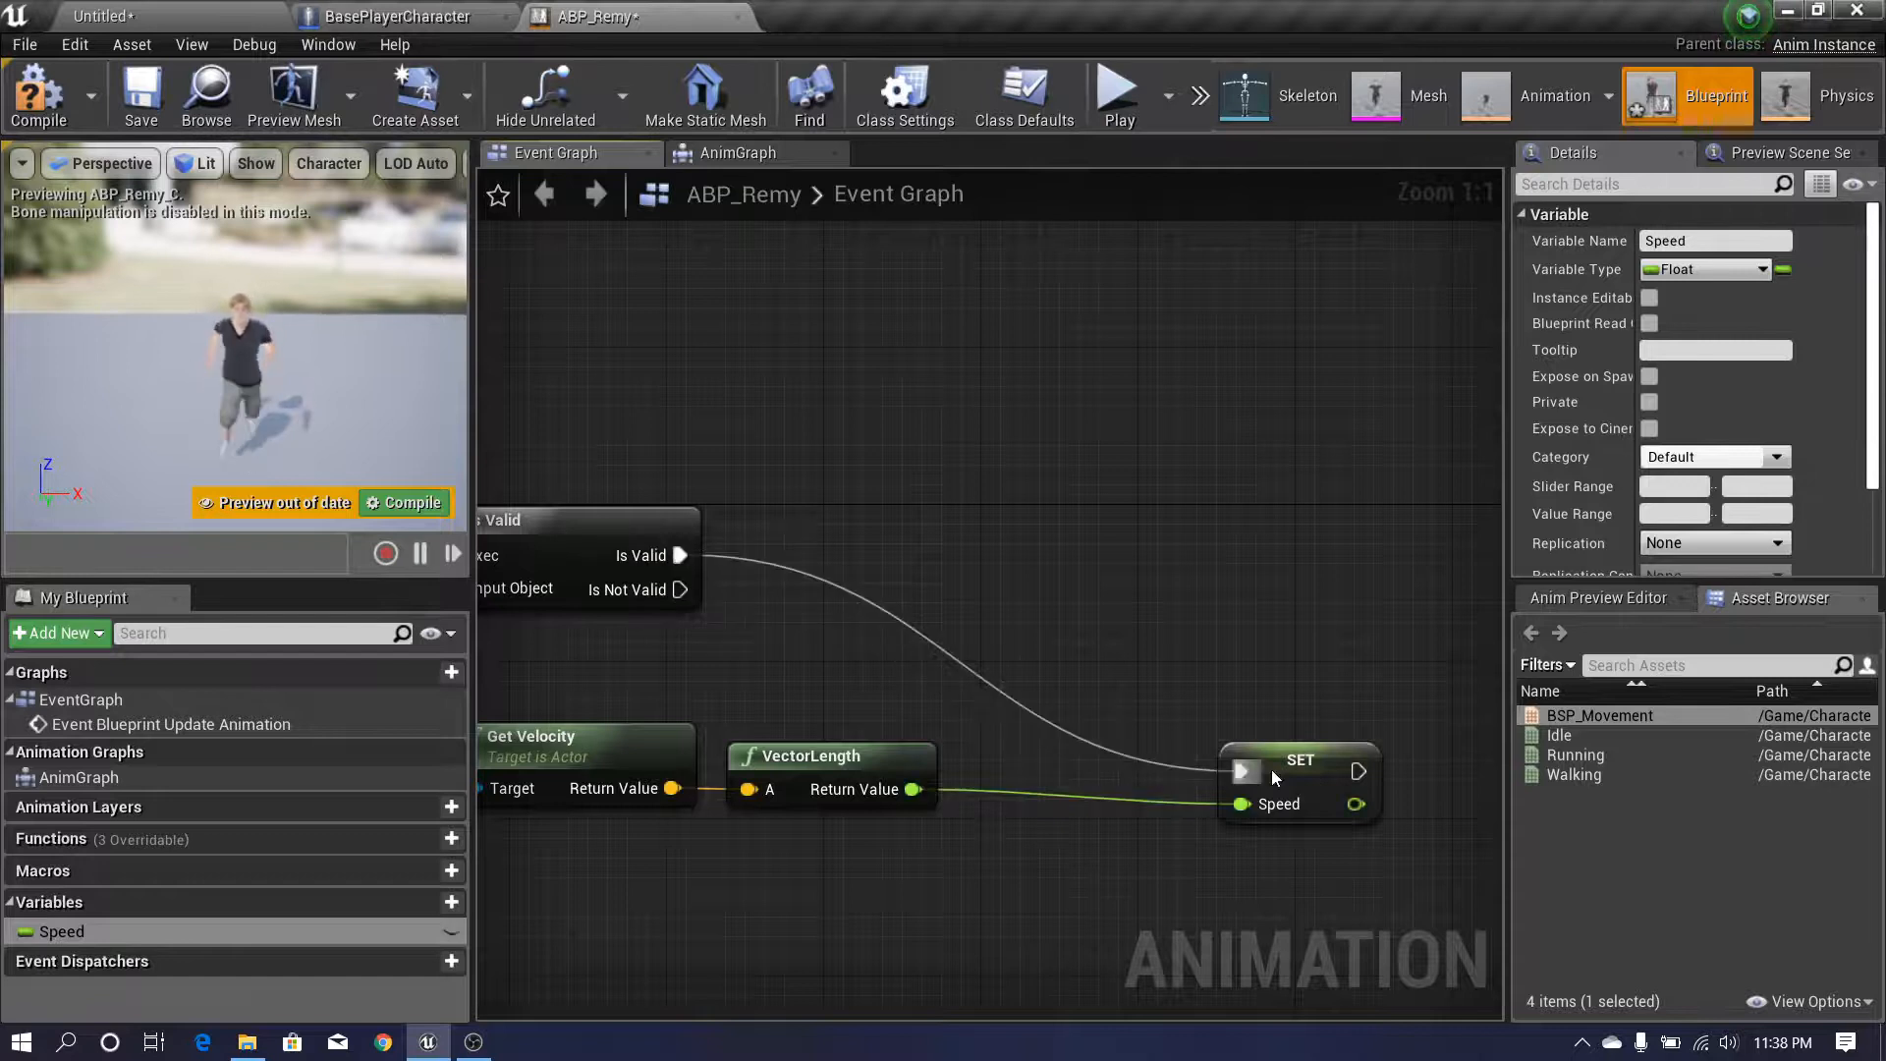
pyautogui.moveTo(1274, 776); pyautogui.dragTo(1117, 558)
pyautogui.click(992, 482)
pyautogui.moveTo(983, 491)
pyautogui.mouseDown(button='right')
pyautogui.moveTo(1100, 565)
pyautogui.moveTo(976, 503)
pyautogui.mouseUp(button='right')
pyautogui.moveTo(1080, 530); pyautogui.dragTo(1131, 441, button='right')
pyautogui.moveTo(798, 246); pyautogui.dragTo(831, 297, button='right')
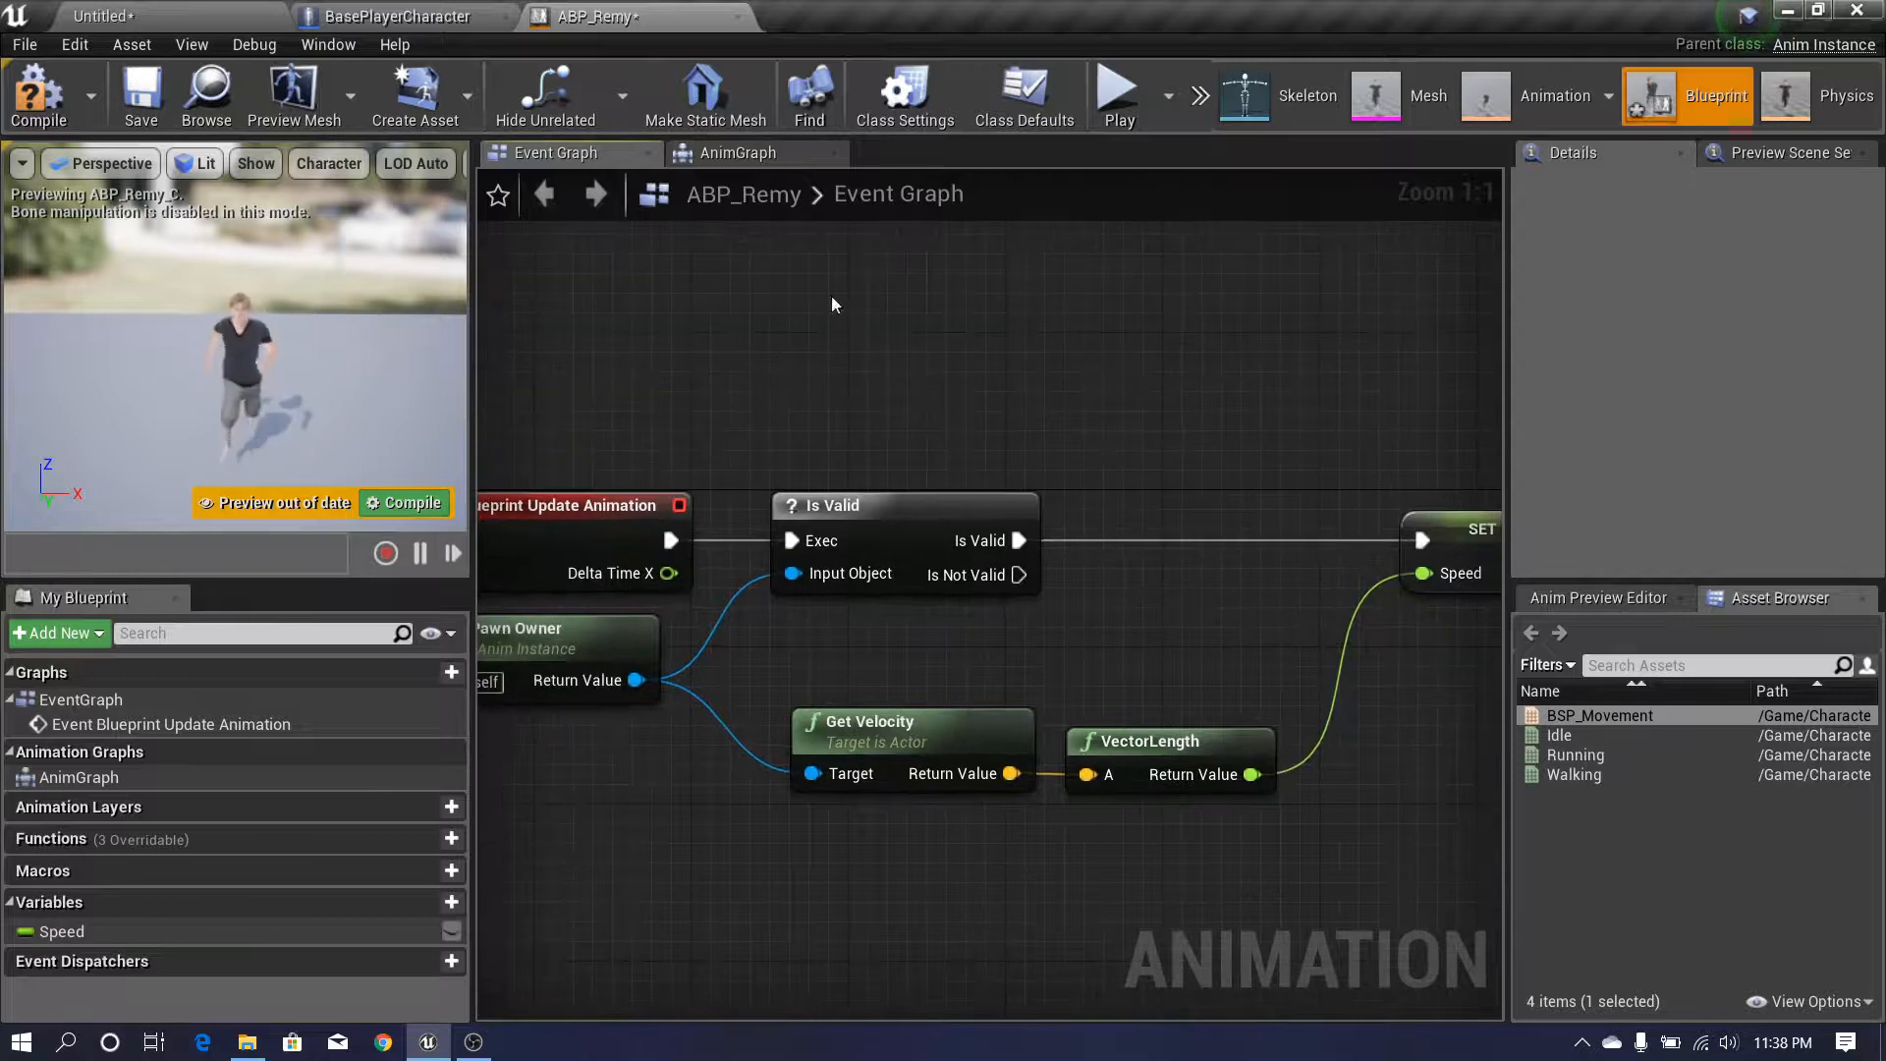
# - In the AnimGraph, feed the Speed variable into the BSP_Movement node's Speed input
pyautogui.click(773, 164)
pyautogui.moveTo(167, 931); pyautogui.dragTo(582, 673)
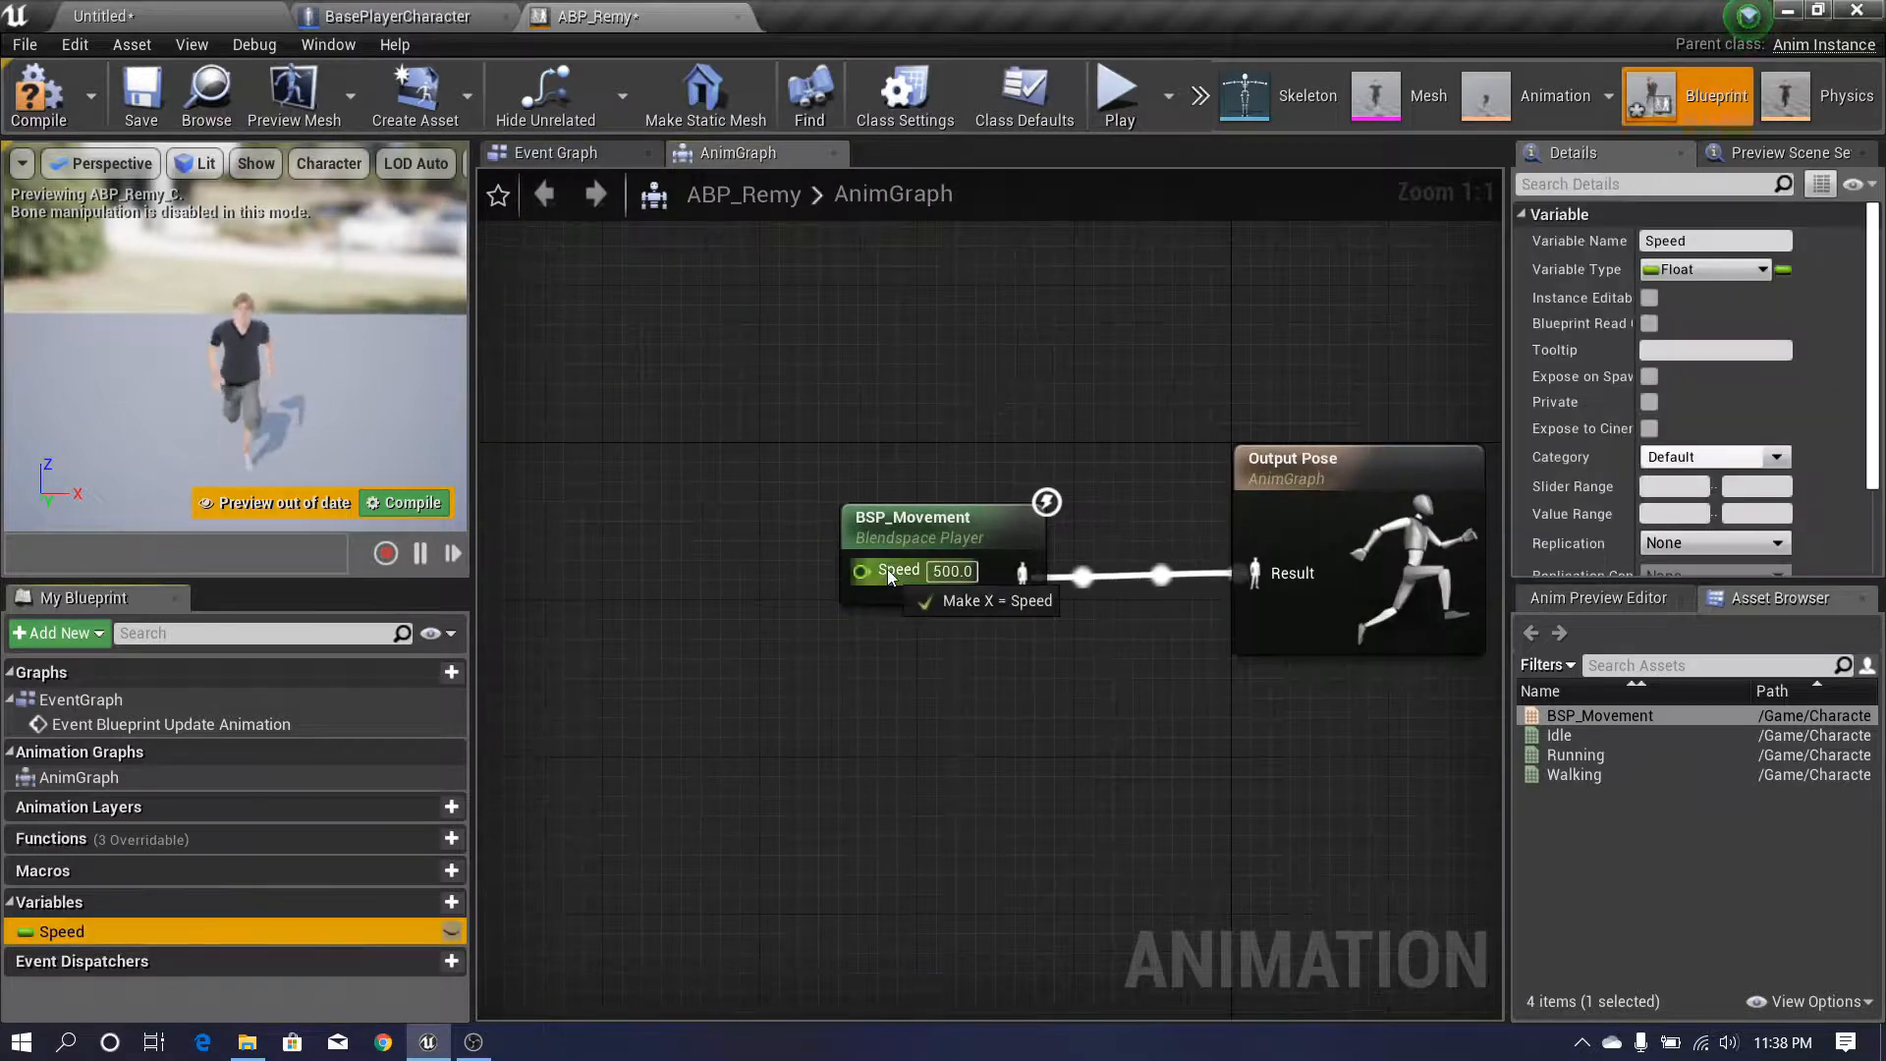
pyautogui.moveTo(888, 568); pyautogui.dragTo(889, 571)
pyautogui.moveTo(678, 629); pyautogui.dragTo(782, 661, button='right')
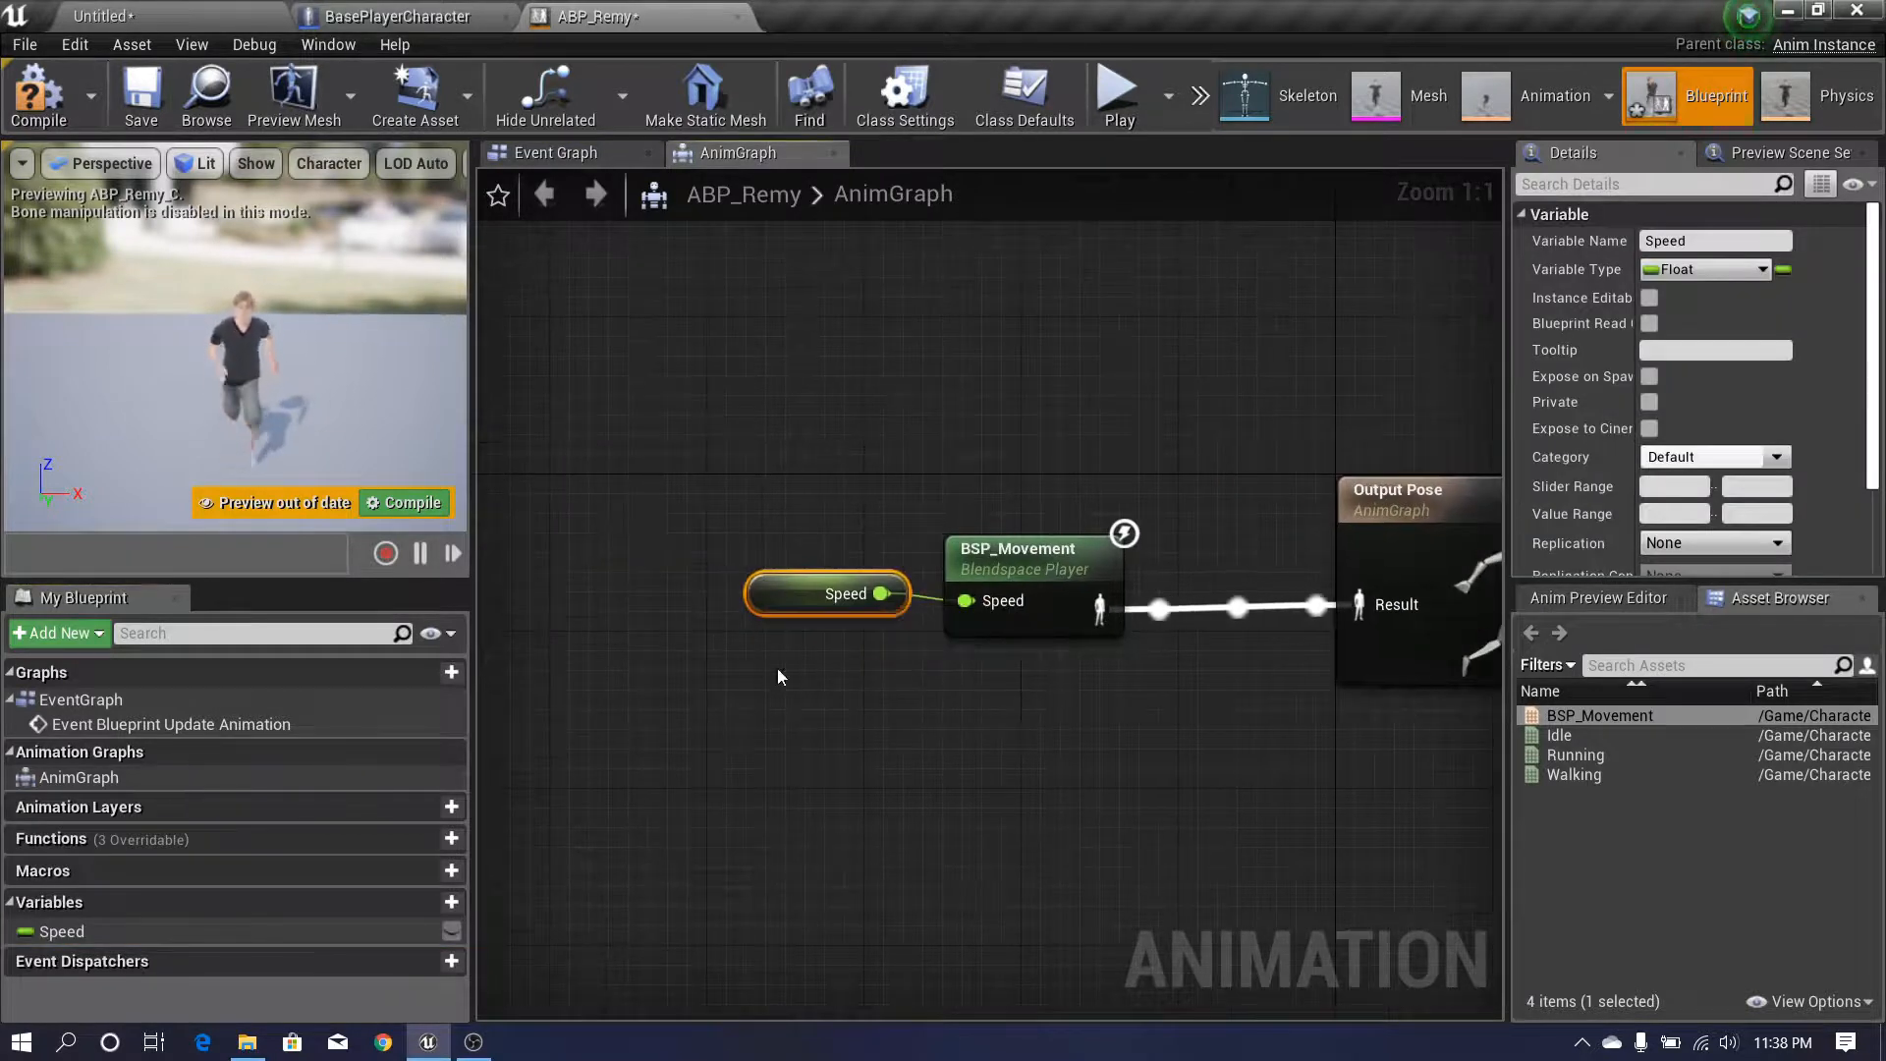
# - Compile and save the ABP_Remy animation blueprint
pyautogui.click(779, 676)
pyautogui.click(37, 95)
pyautogui.click(142, 93)
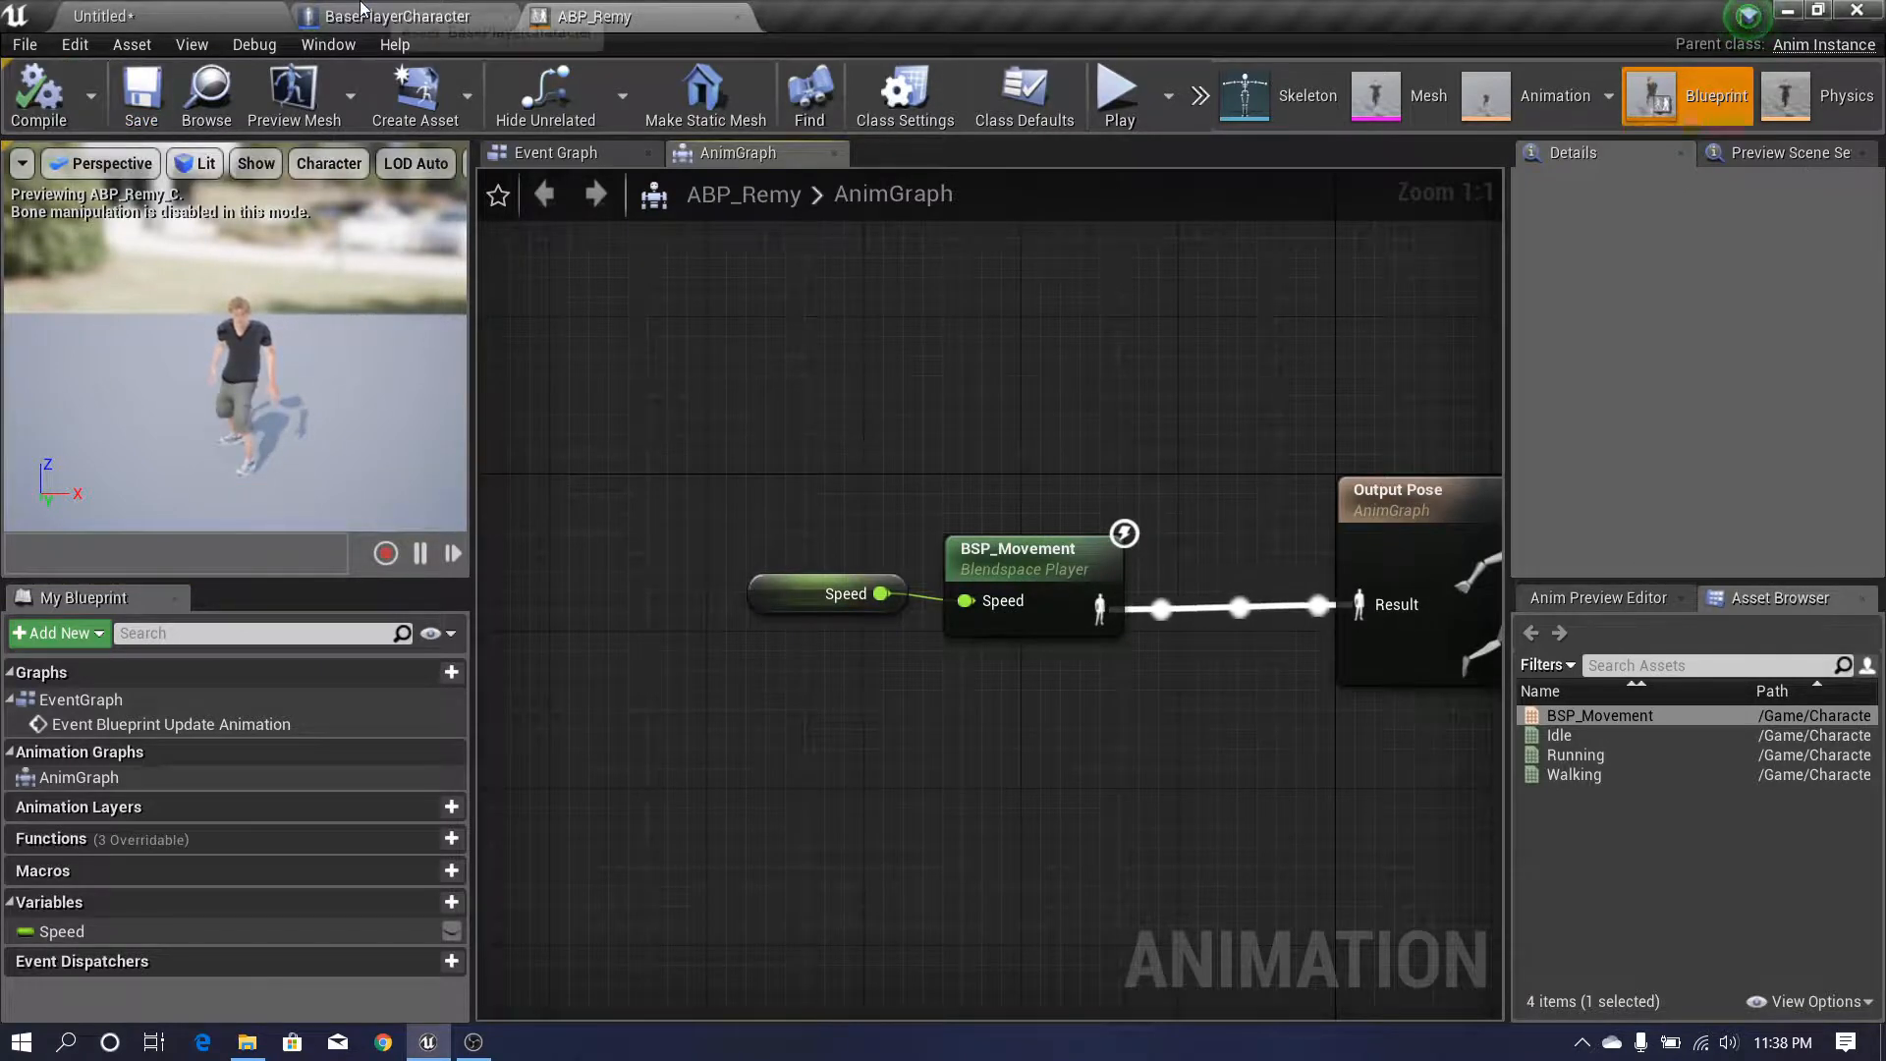
# - In the BasePlayerCharacter blueprint, set the inherited Mesh component's Anim Class to ABP_Remy
pyautogui.click(395, 17)
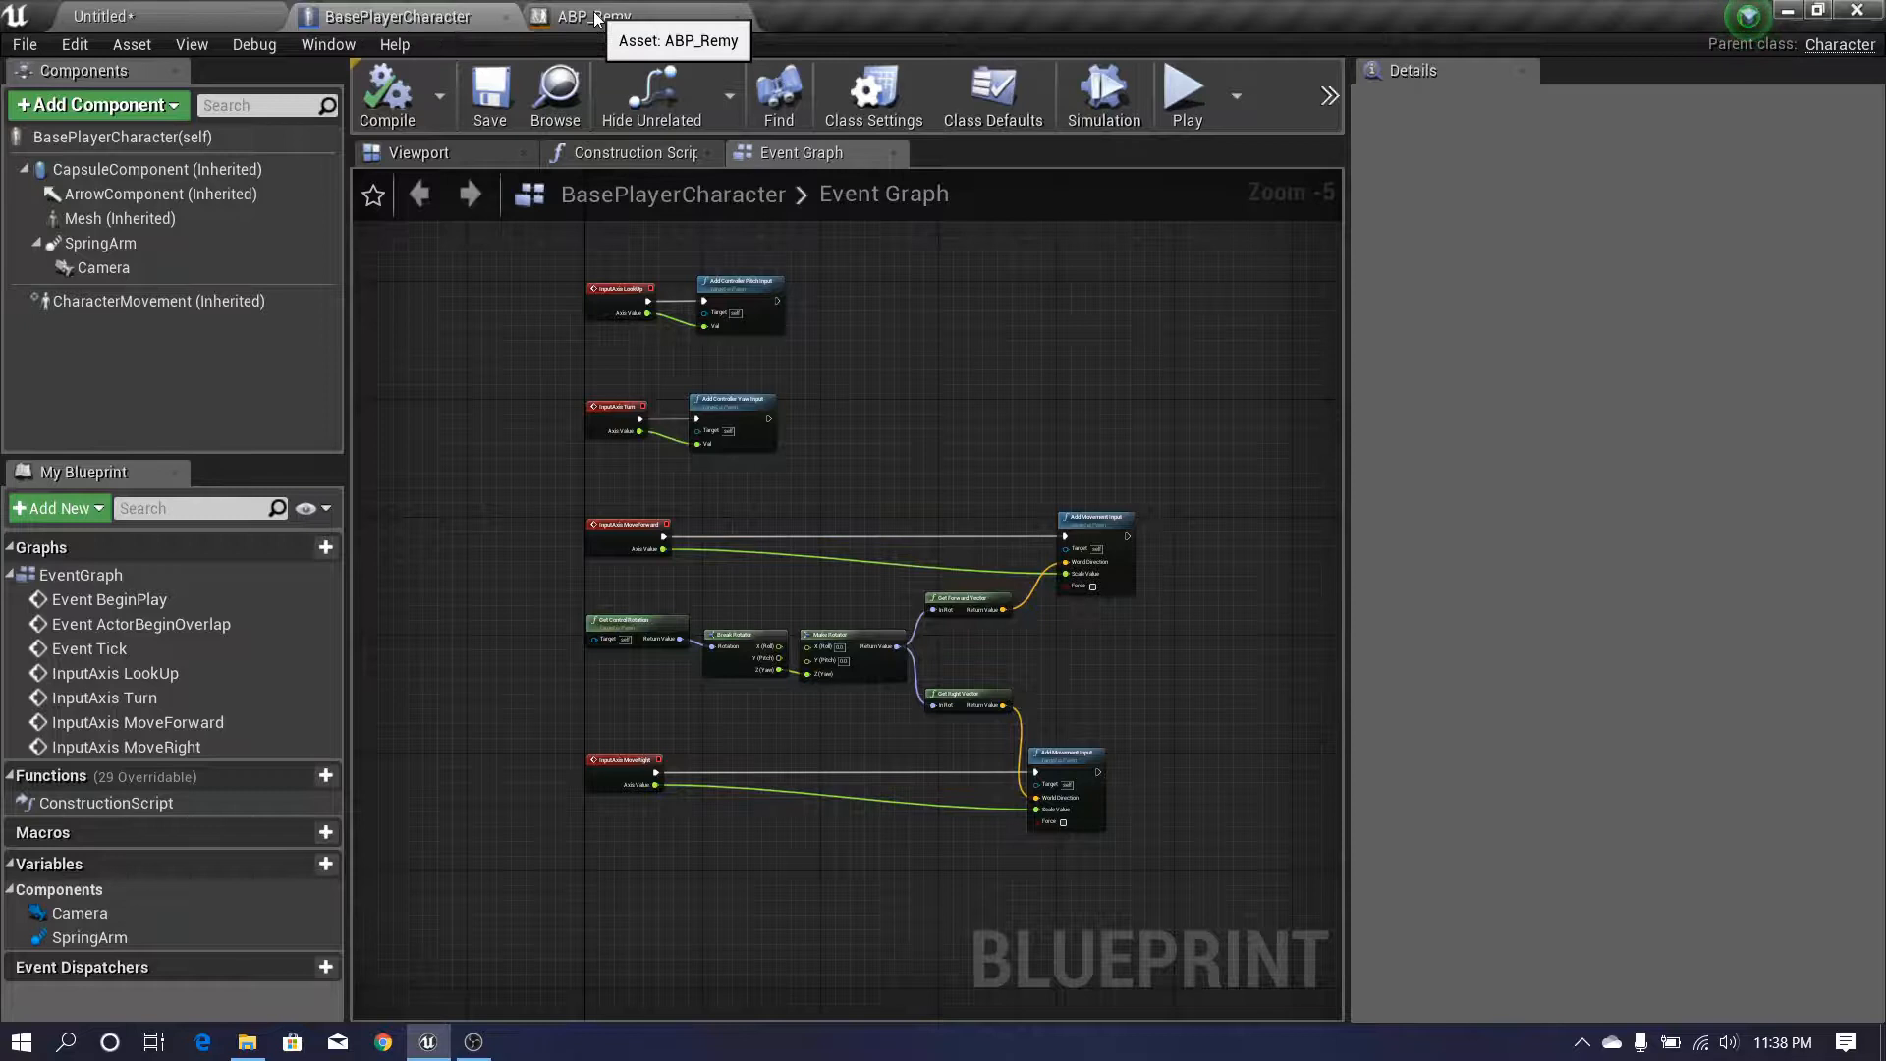
pyautogui.click(425, 152)
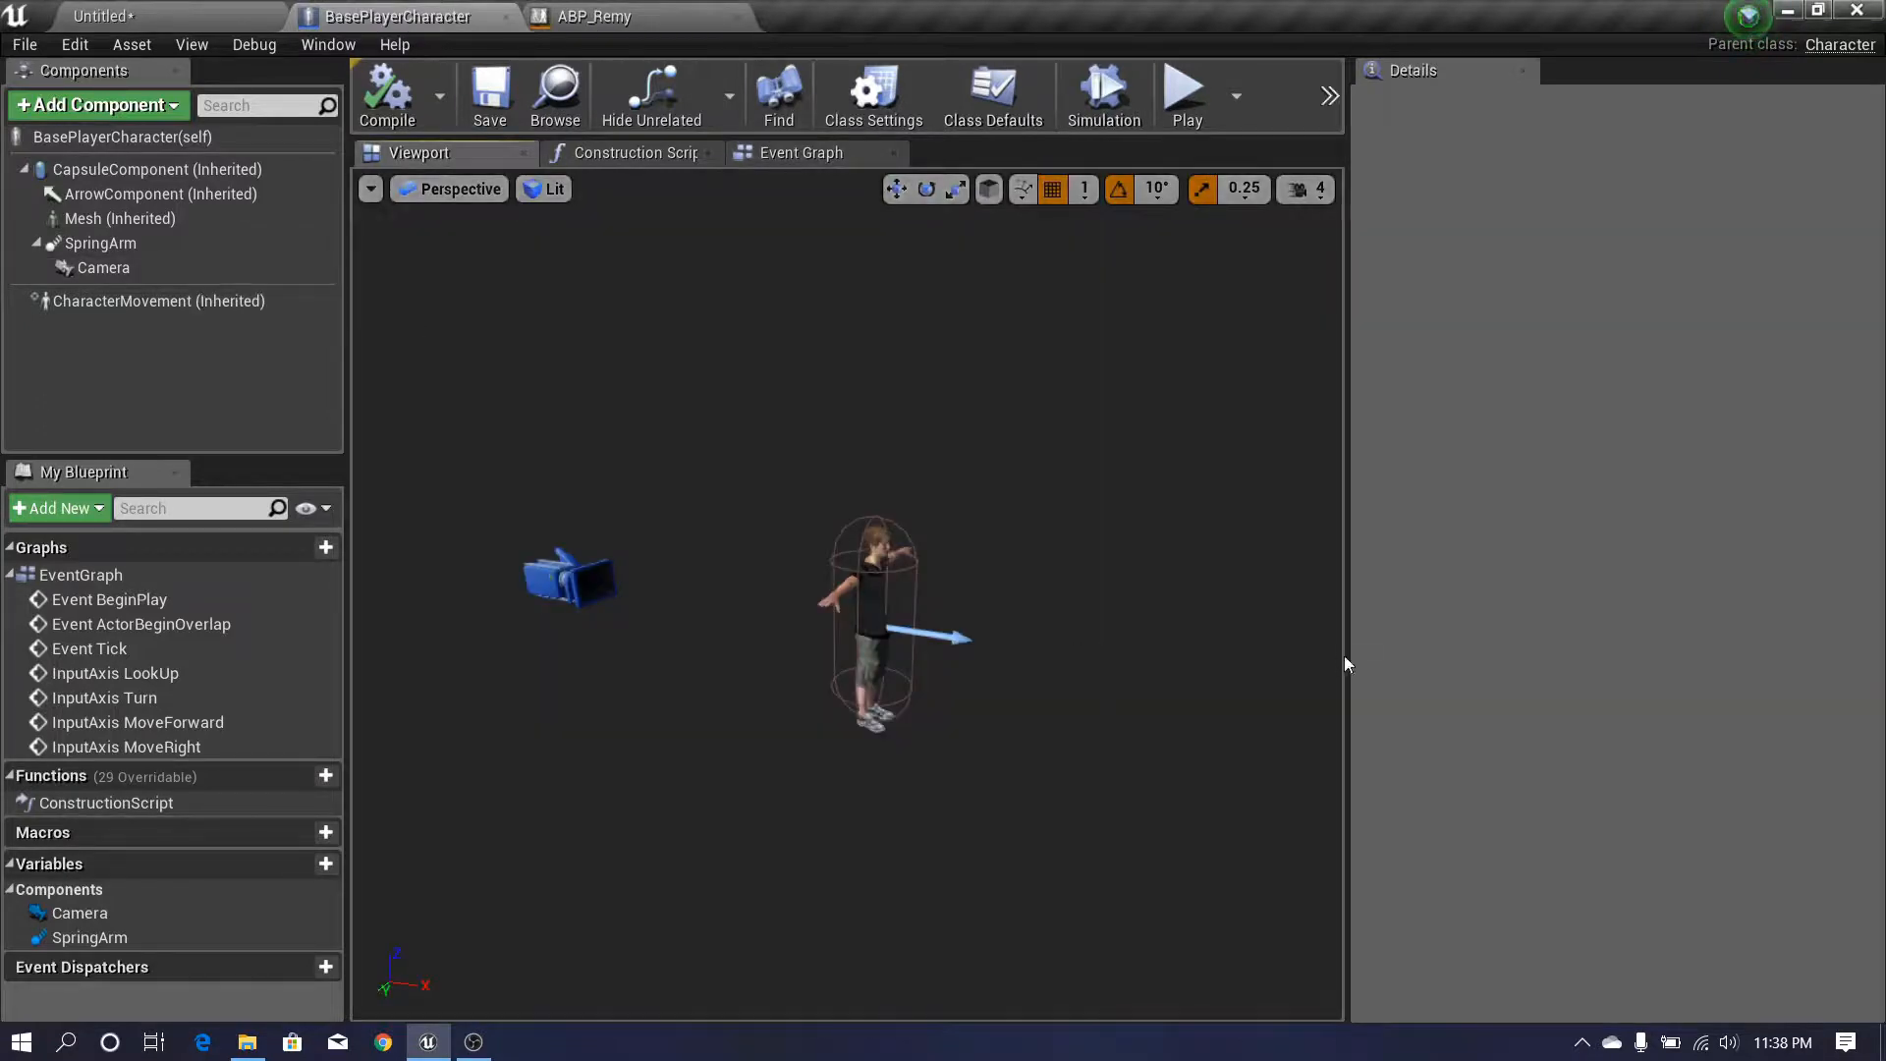
pyautogui.moveTo(1348, 664); pyautogui.dragTo(1357, 656)
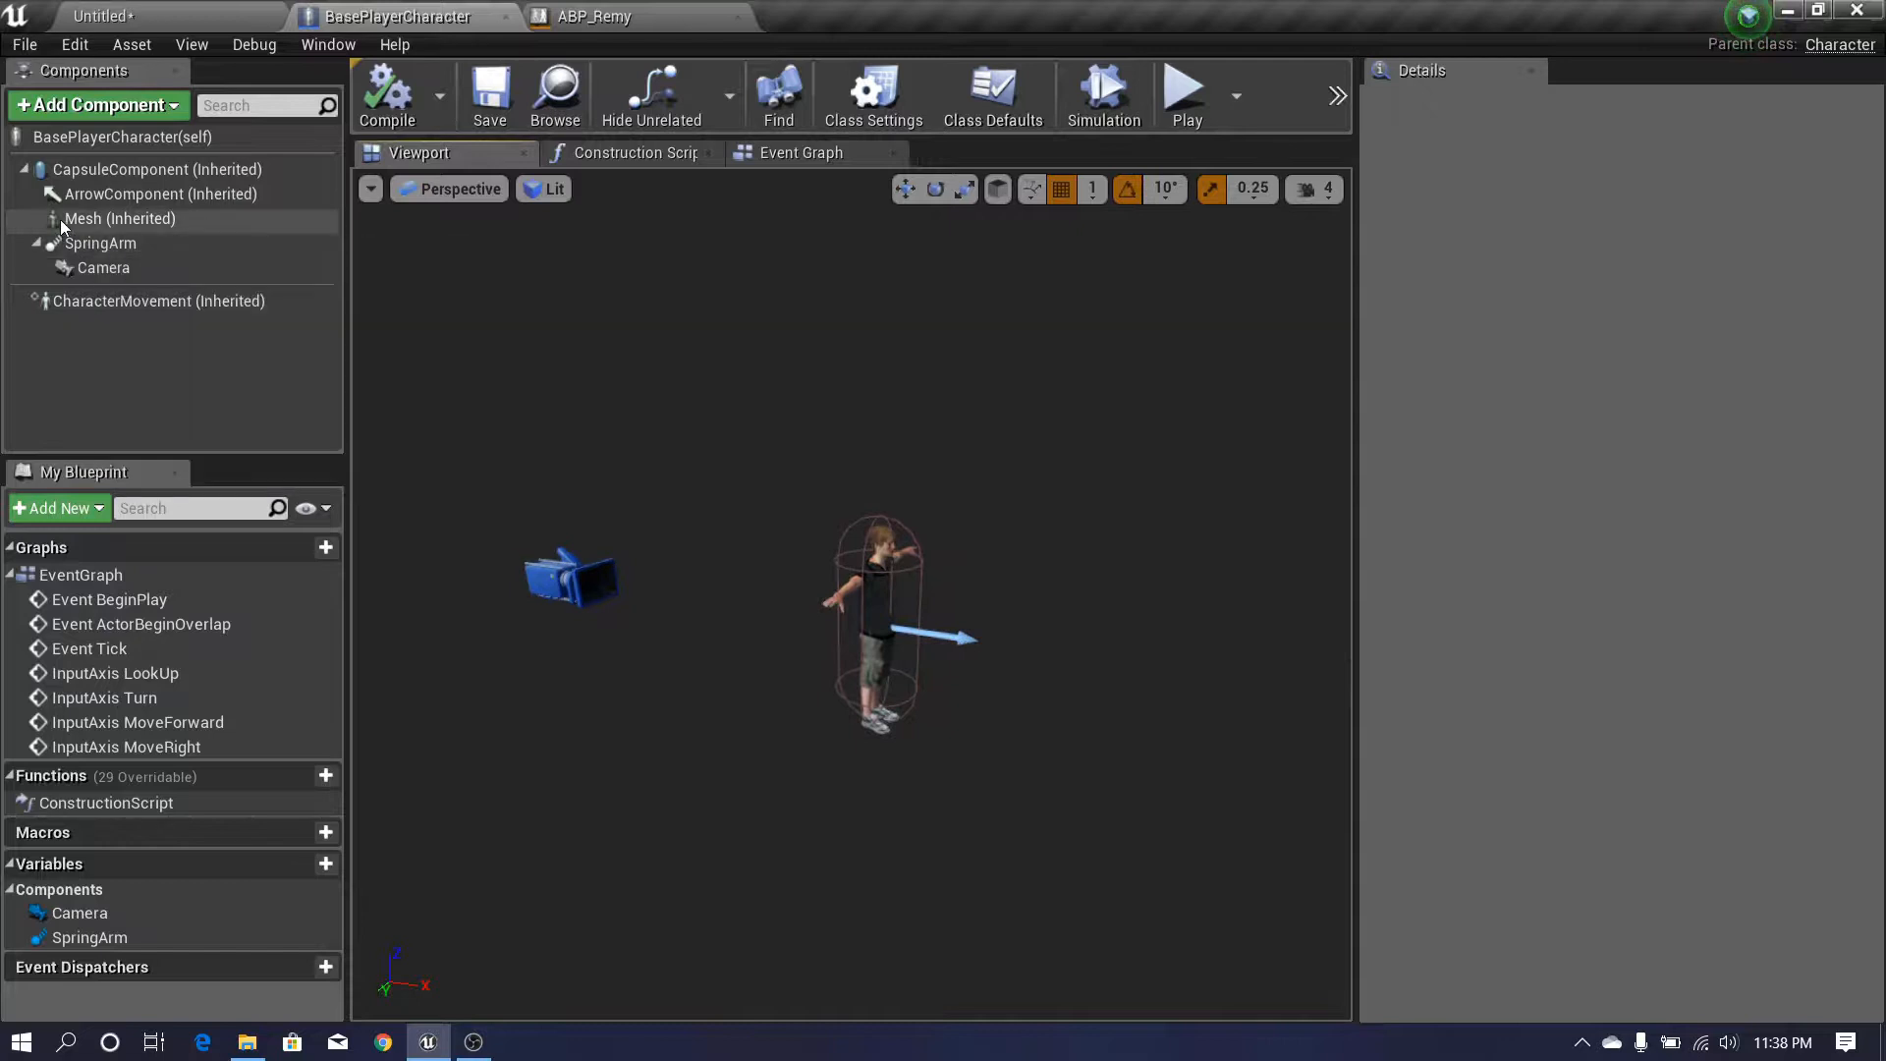
pyautogui.click(108, 219)
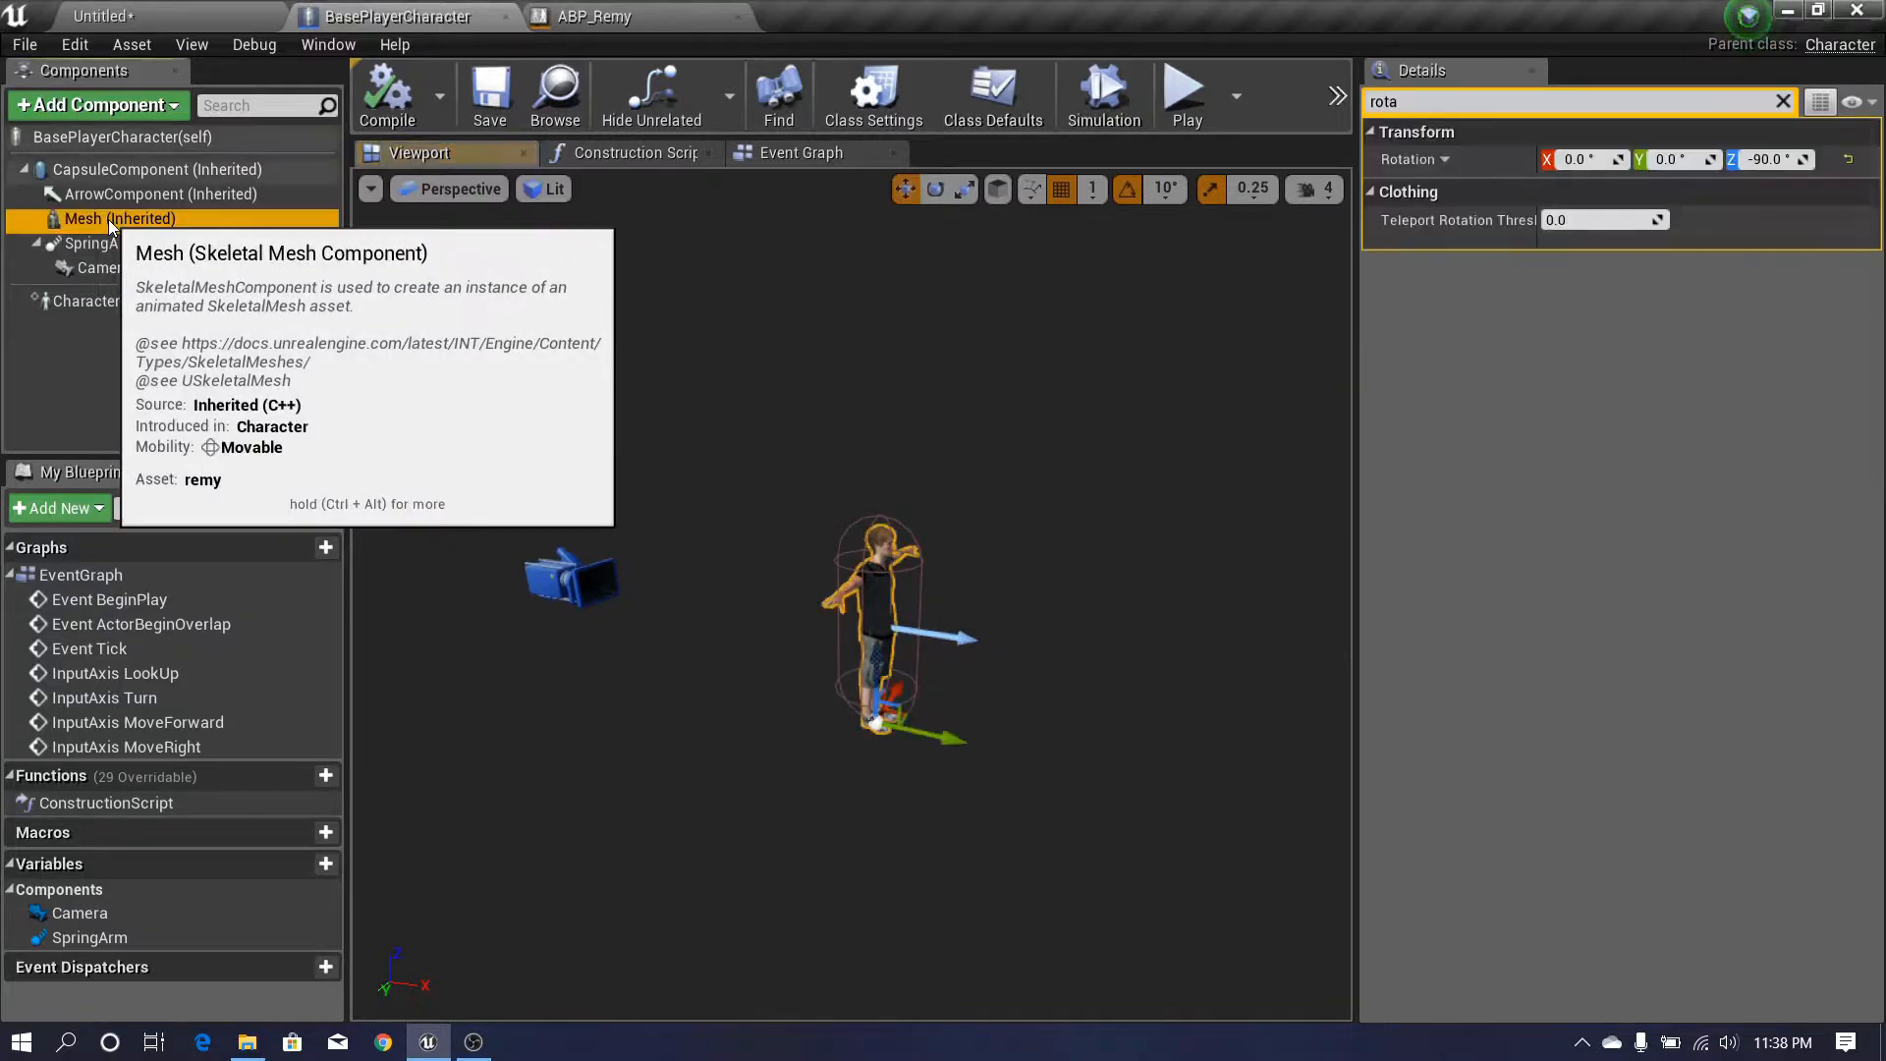
pyautogui.click(1784, 102)
pyautogui.scroll(-3, 1790, 339)
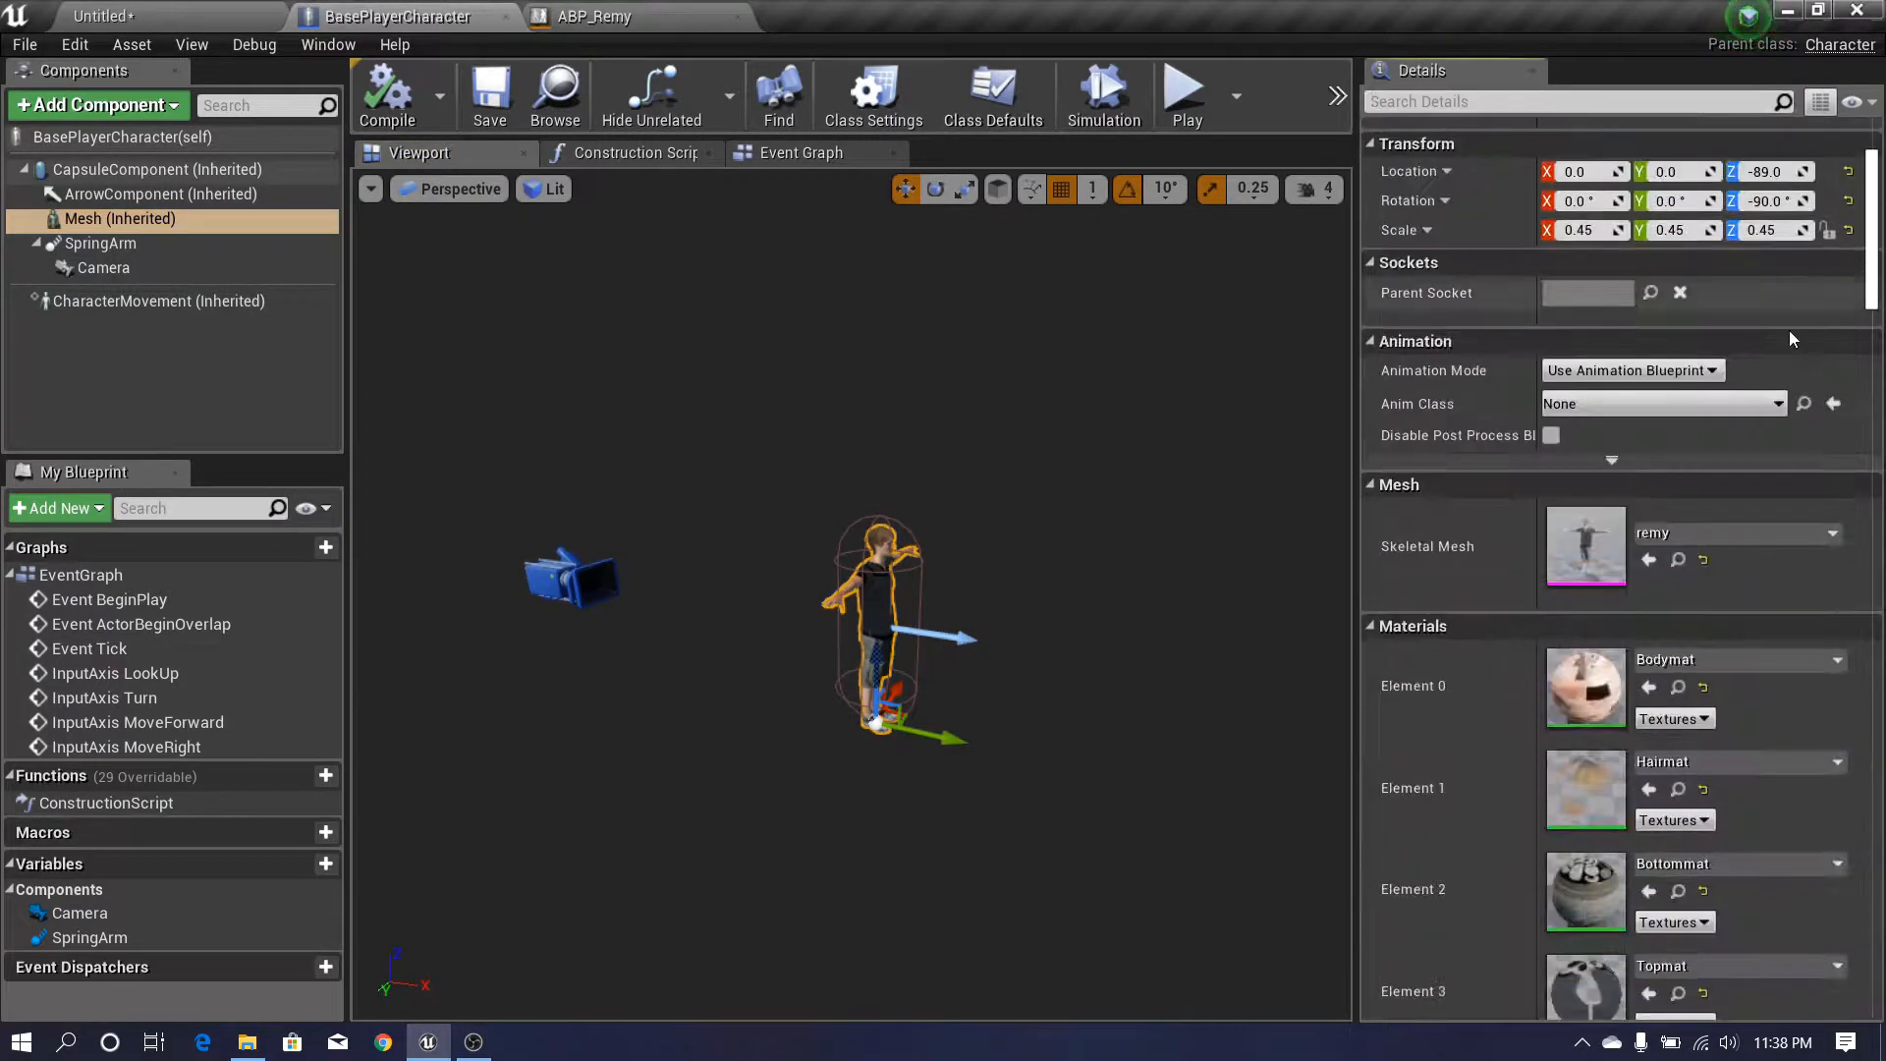
pyautogui.moveTo(1356, 393); pyautogui.dragTo(1325, 366)
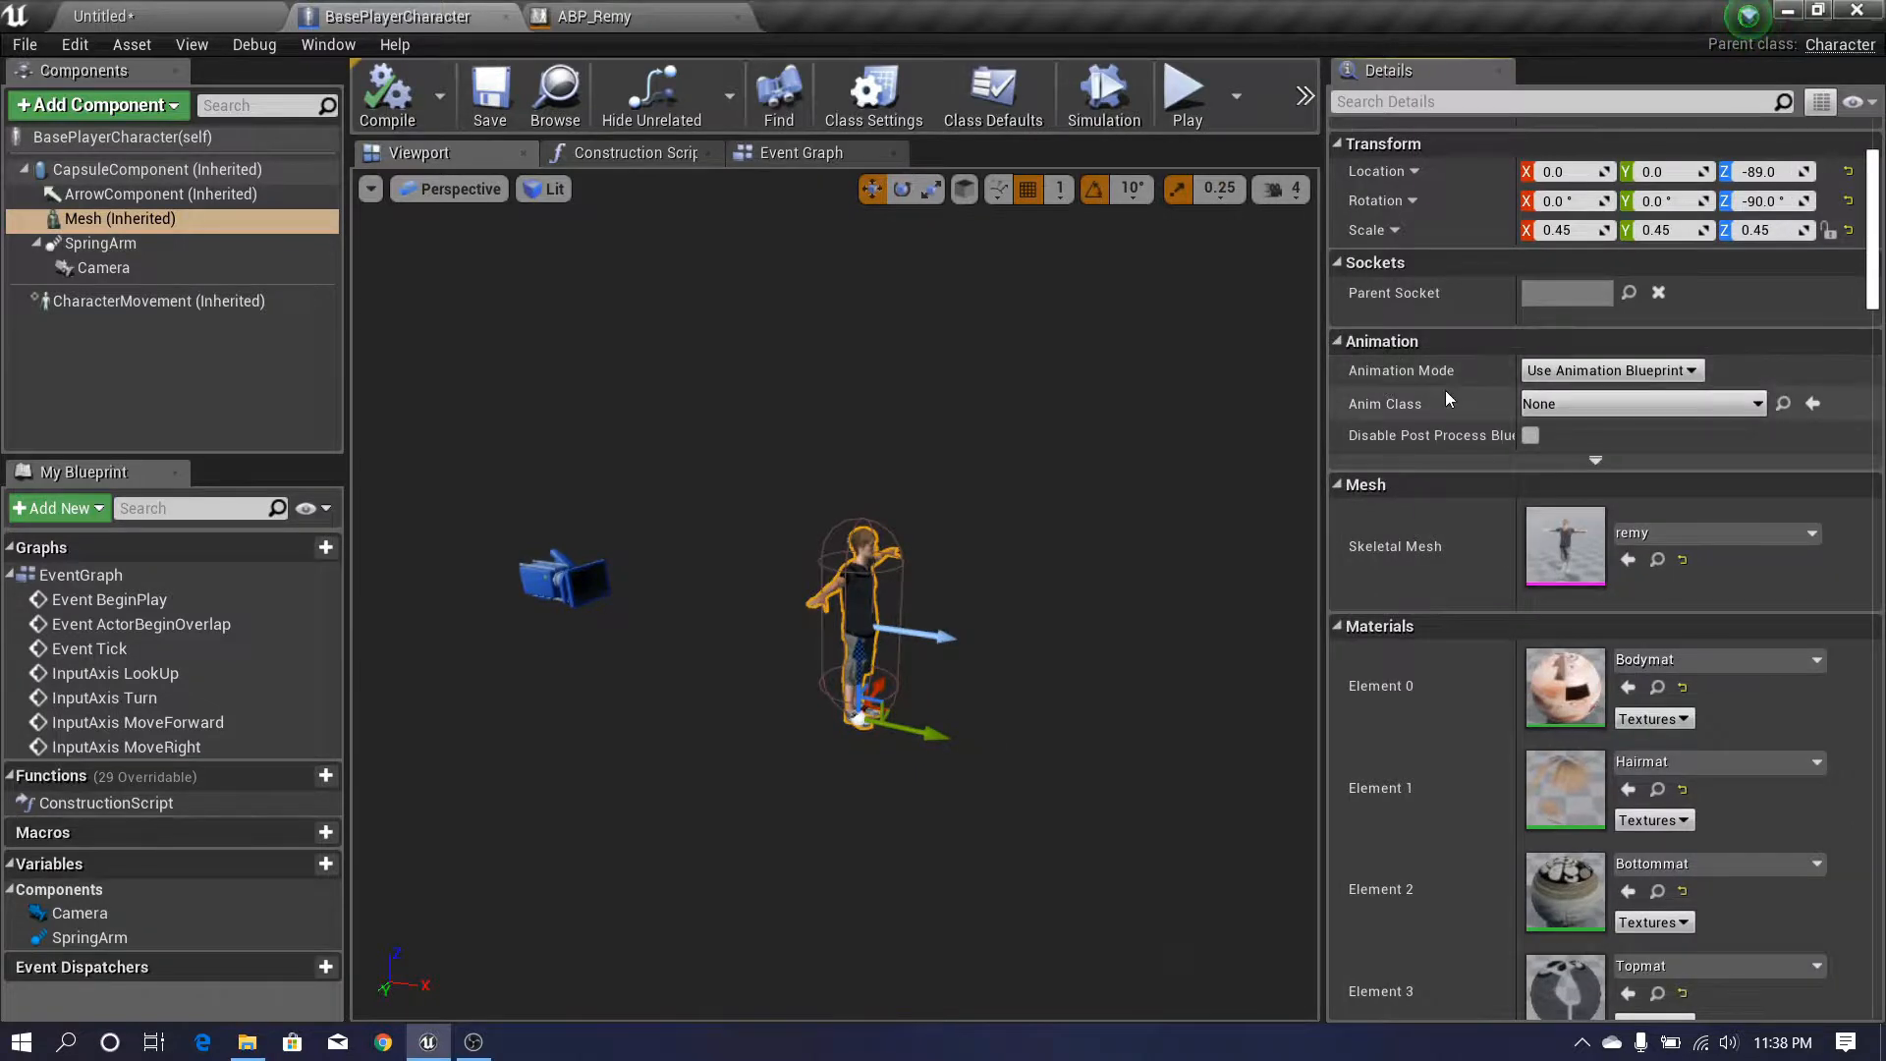
pyautogui.click(1754, 415)
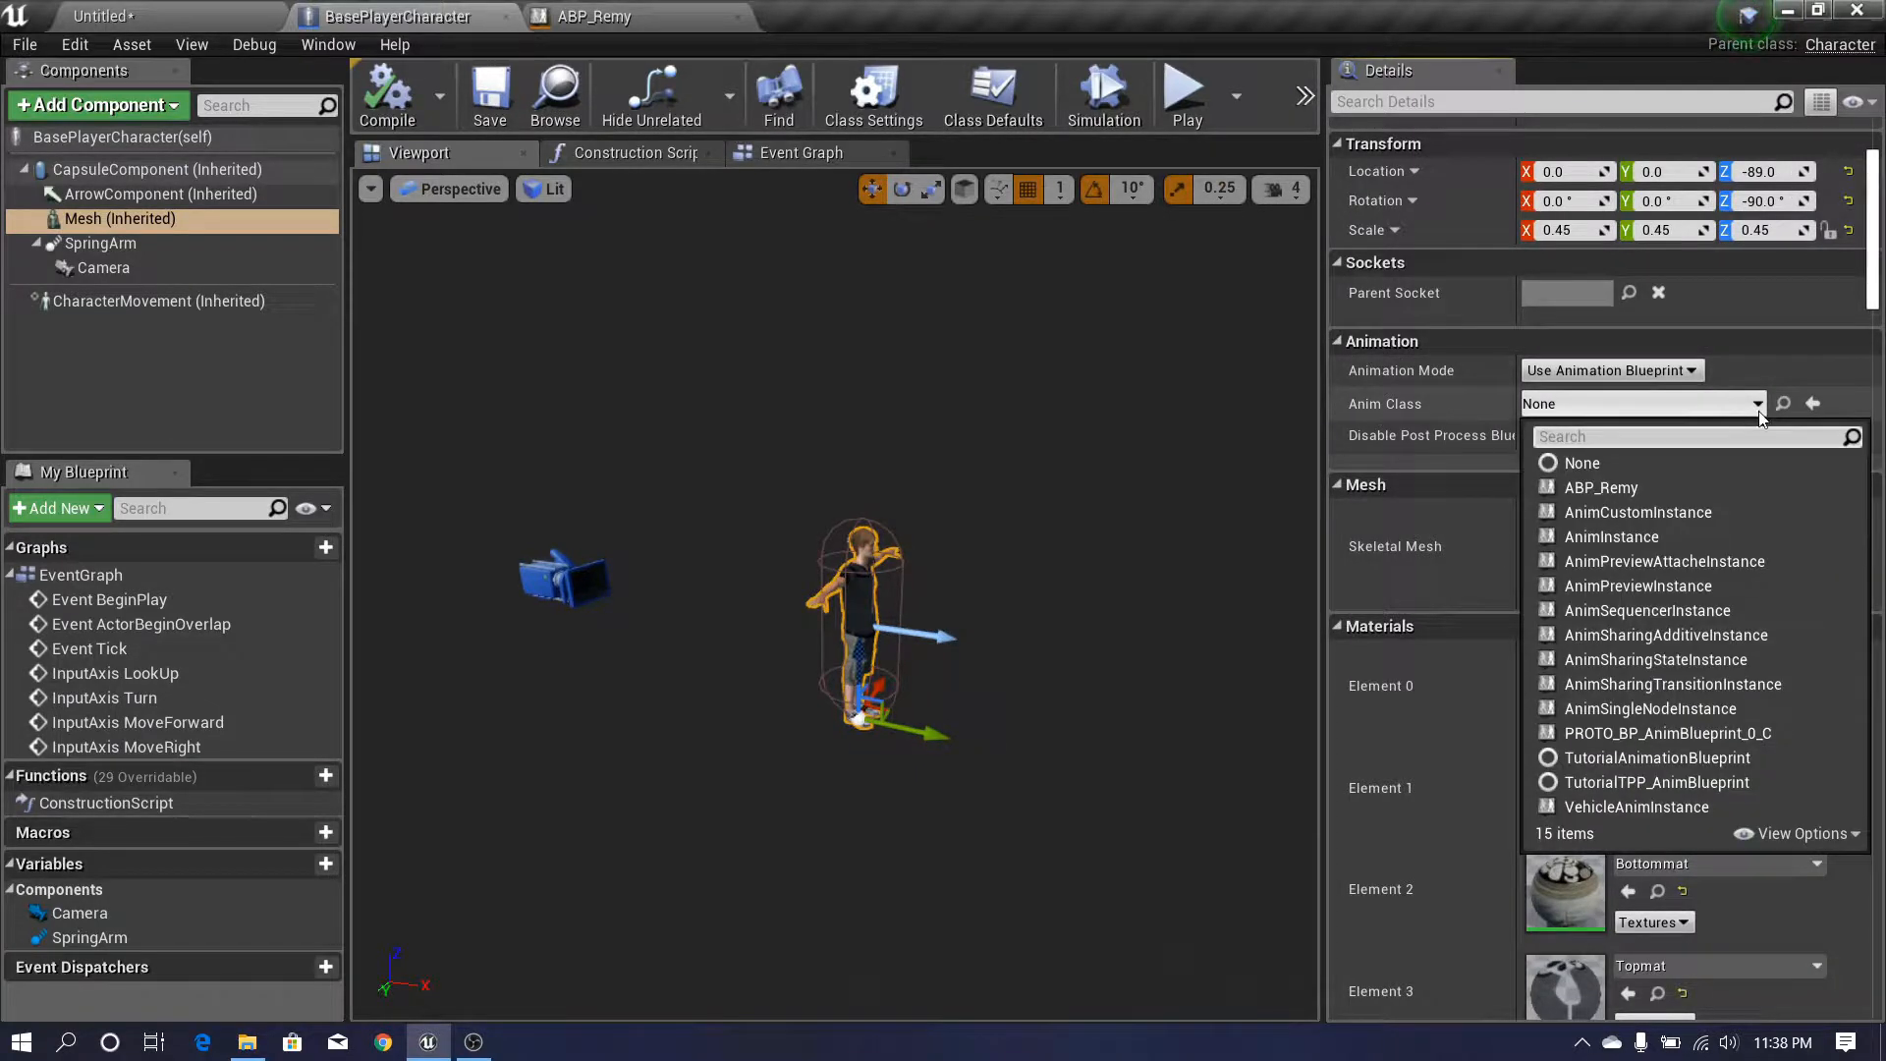
pyautogui.click(1639, 486)
# - Inspect the animated character up close in the viewport and compile the BasePlayerCharacter blueprint
pyautogui.moveTo(1326, 441); pyautogui.dragTo(1370, 441)
pyautogui.moveTo(1021, 659); pyautogui.dragTo(1061, 560)
pyautogui.press('s')
pyautogui.moveTo(1060, 560)
pyautogui.mouseDown(button='right')
pyautogui.moveTo(1011, 560)
pyautogui.moveTo(1047, 555)
pyautogui.mouseUp(button='right')
pyautogui.press('w')
pyautogui.press('s')
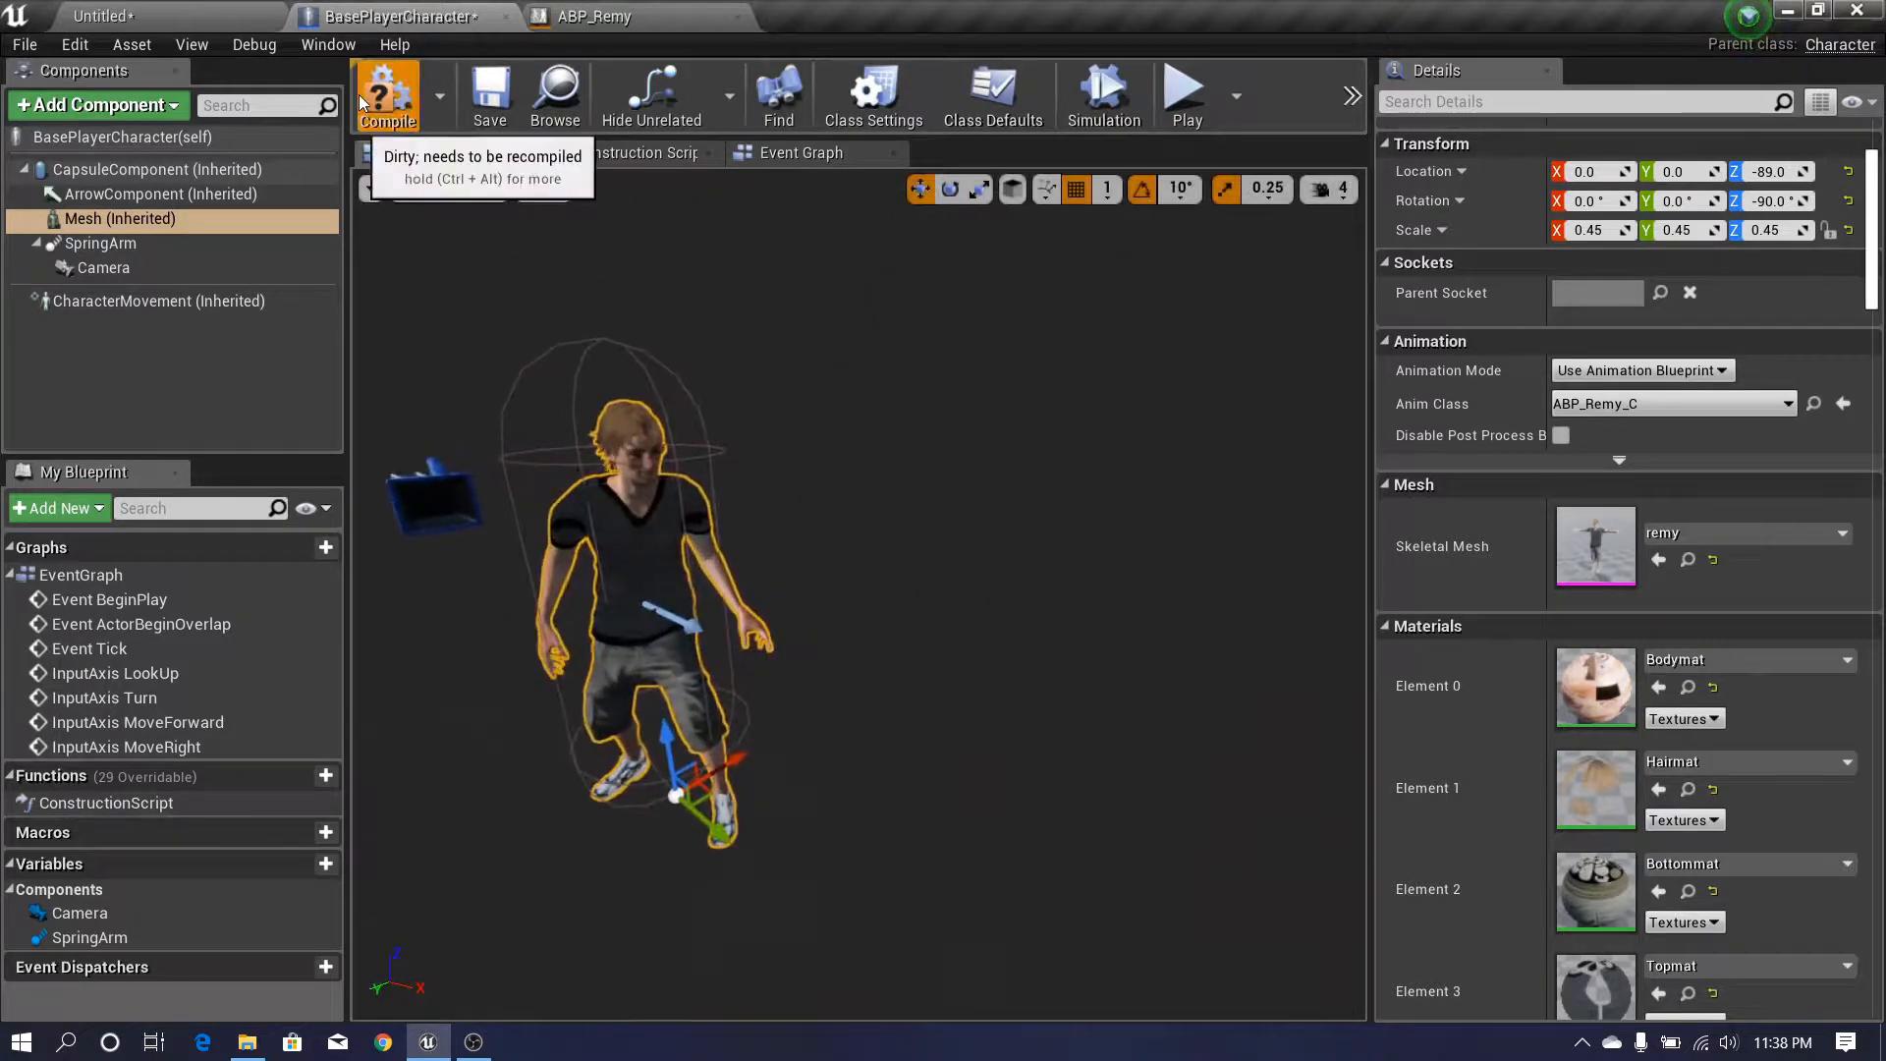
pyautogui.click(387, 98)
# - Play the level full screen and run the character in all directions to check the idle and running animations
pyautogui.click(190, 8)
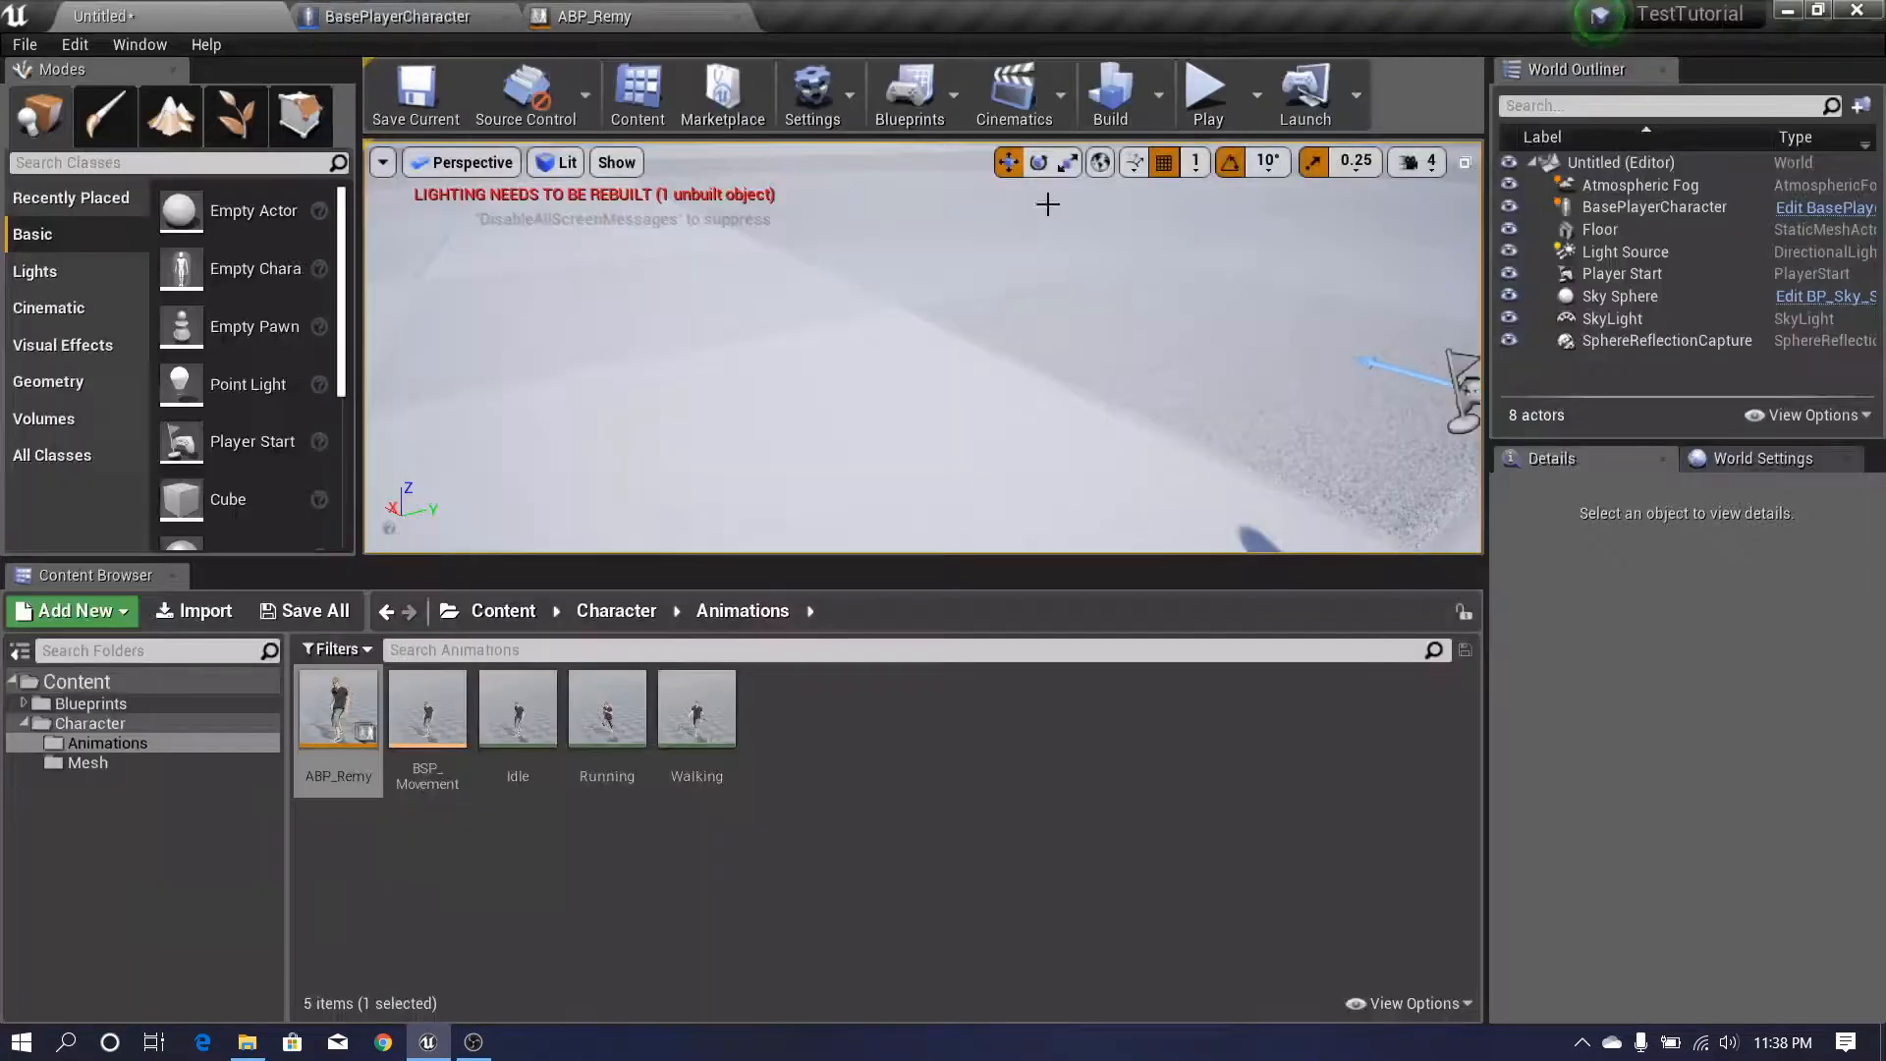
pyautogui.click(1208, 94)
pyautogui.press('F11')
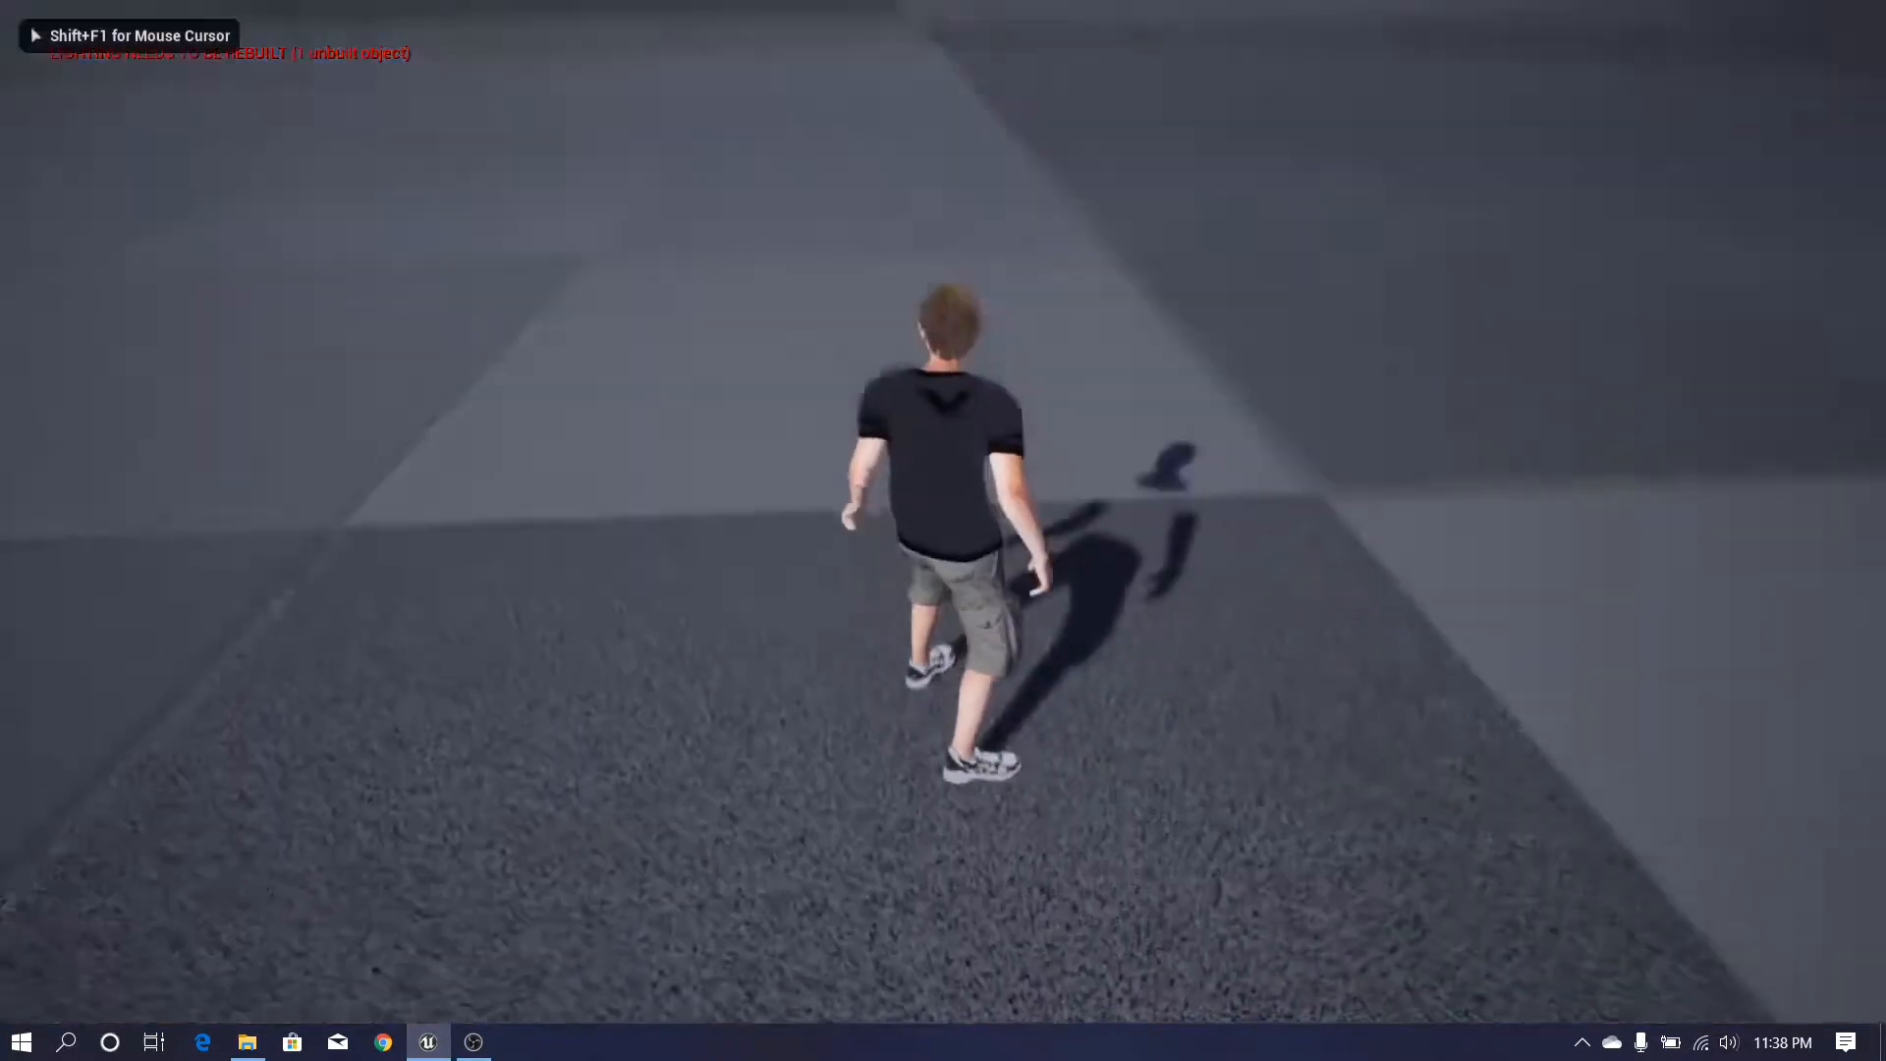
pyautogui.press('a')
pyautogui.press('w')
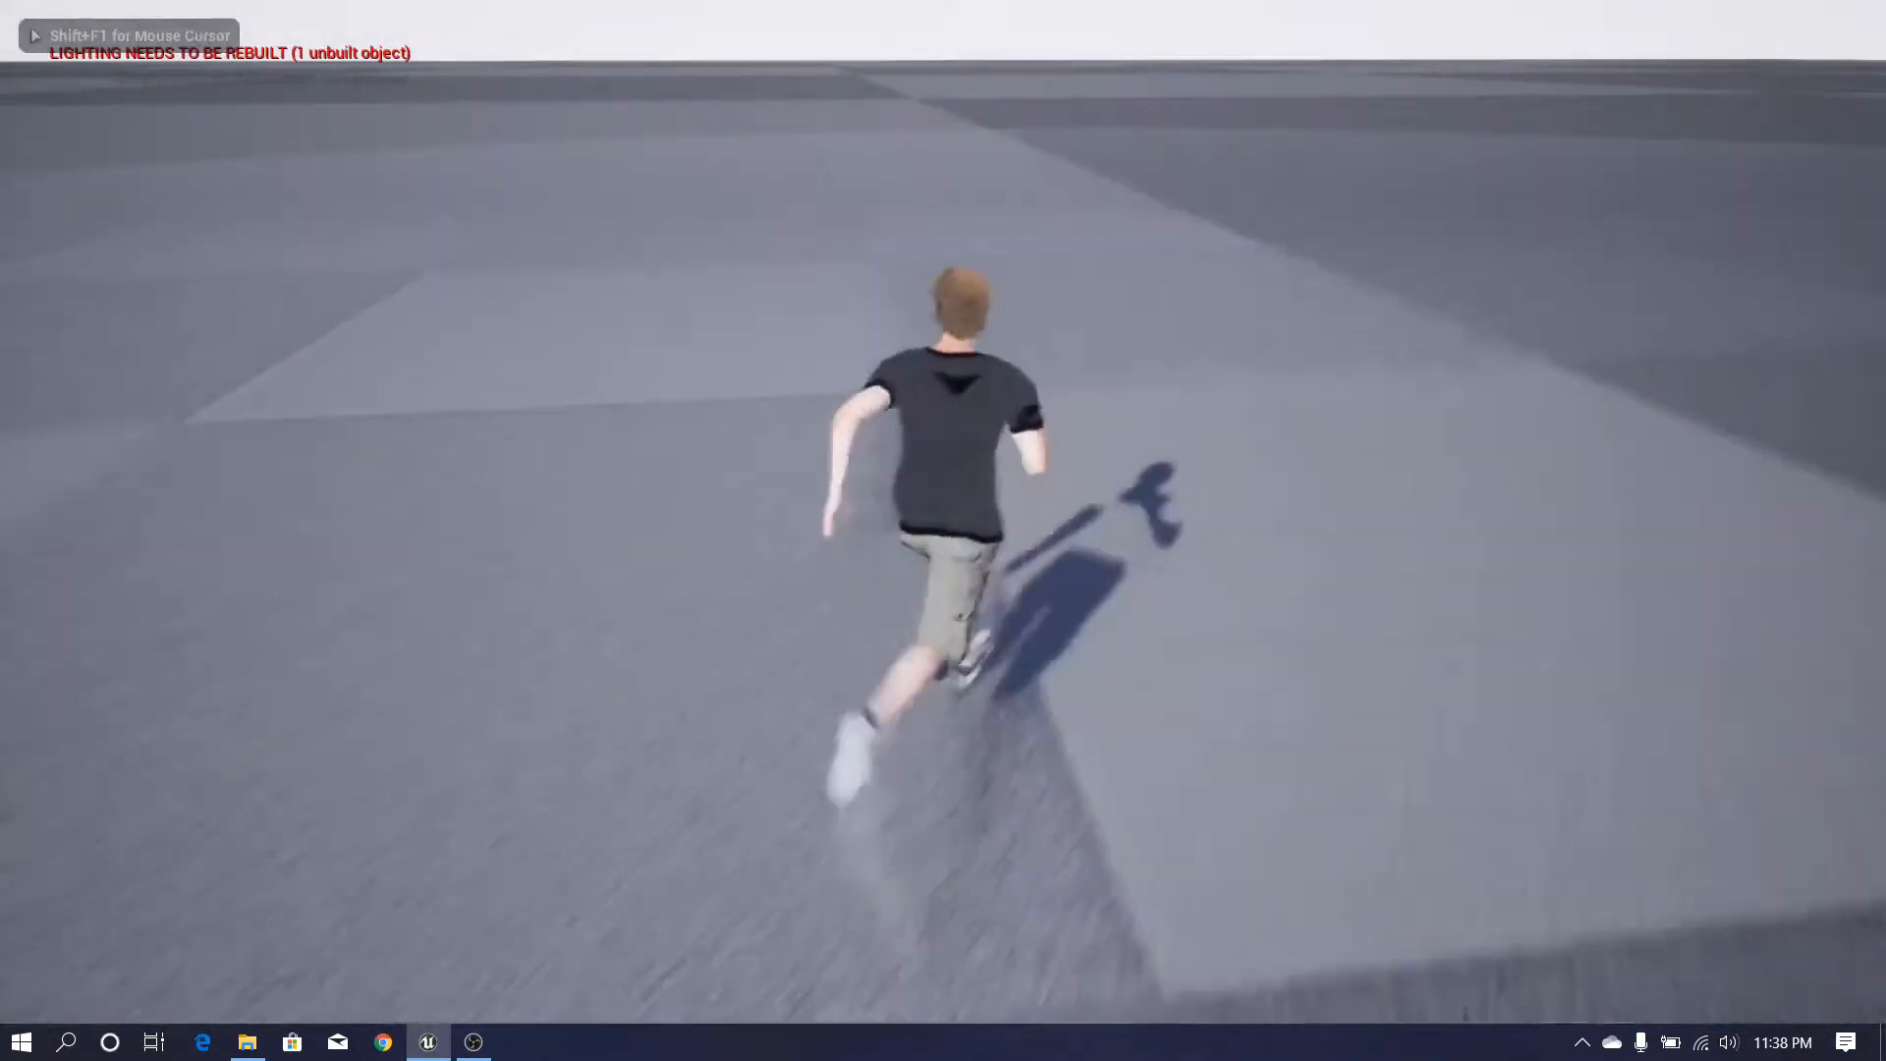
pyautogui.press('d')
pyautogui.press('s')
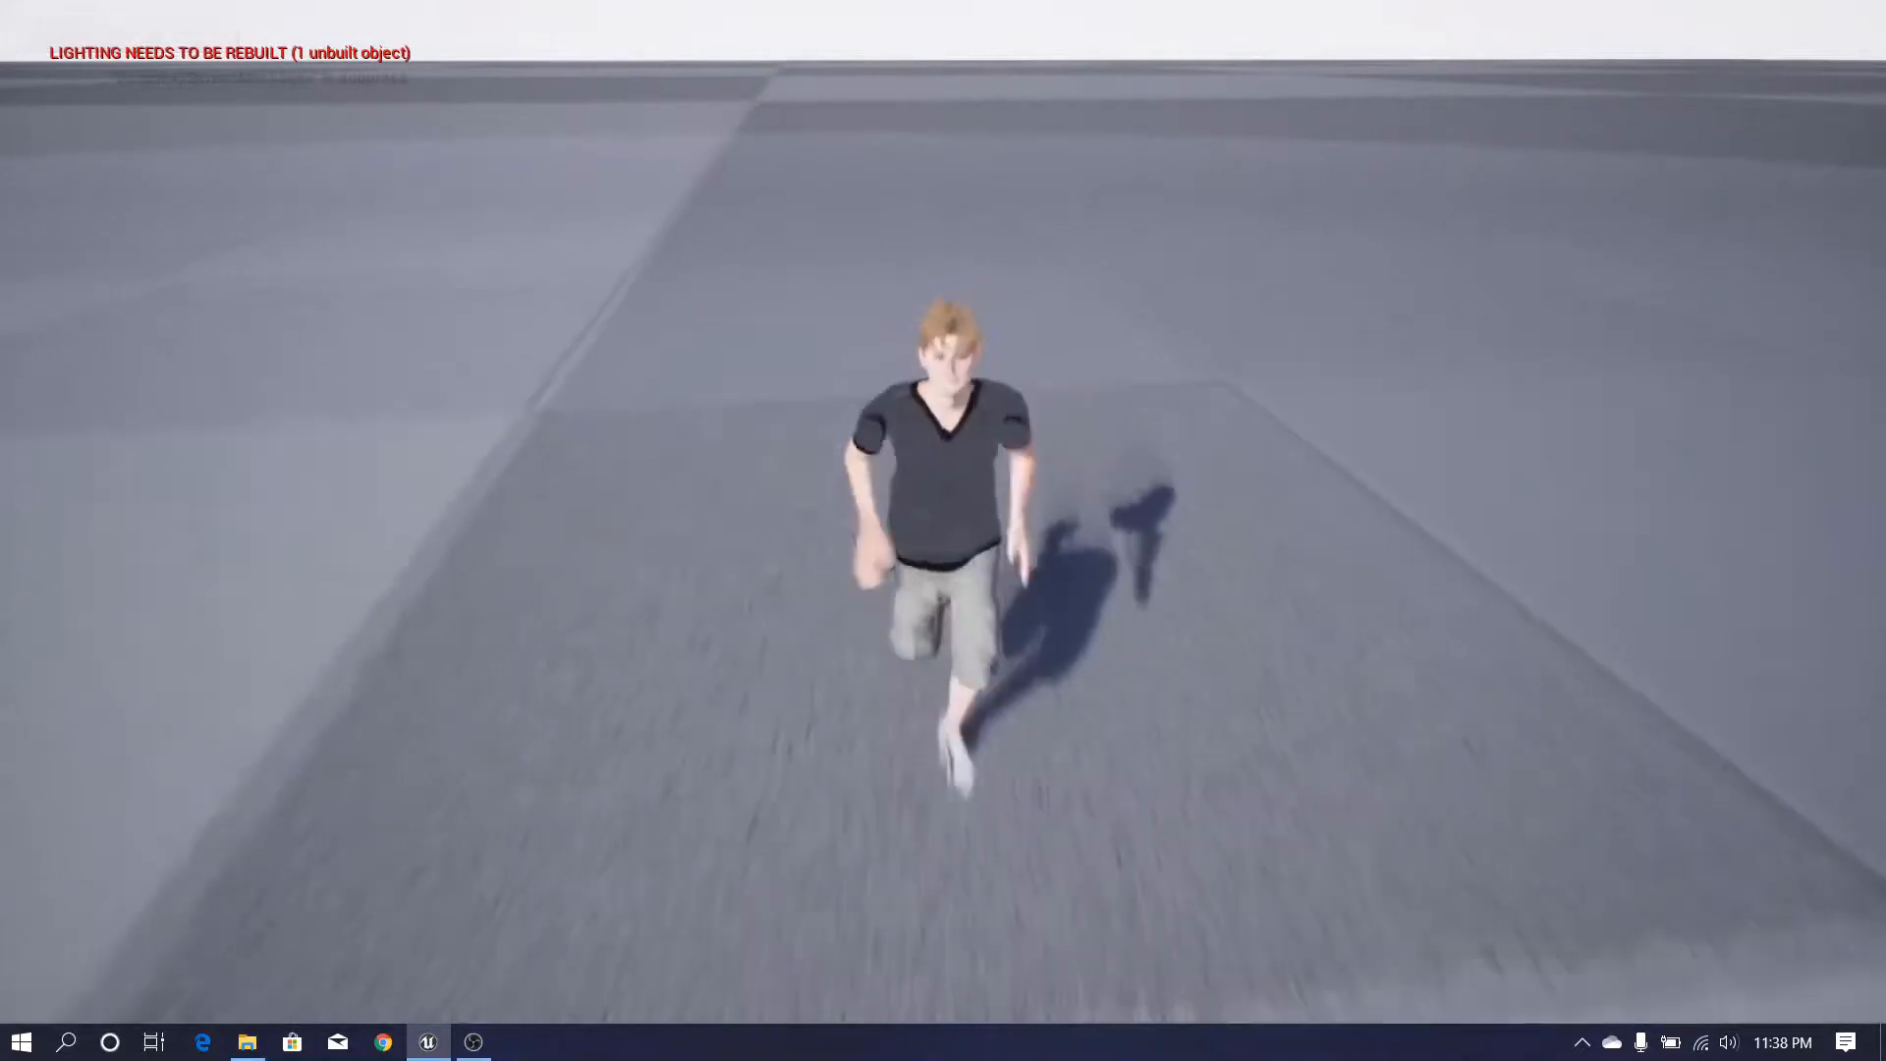
pyautogui.press('a')
pyautogui.press('w')
pyautogui.press('d')
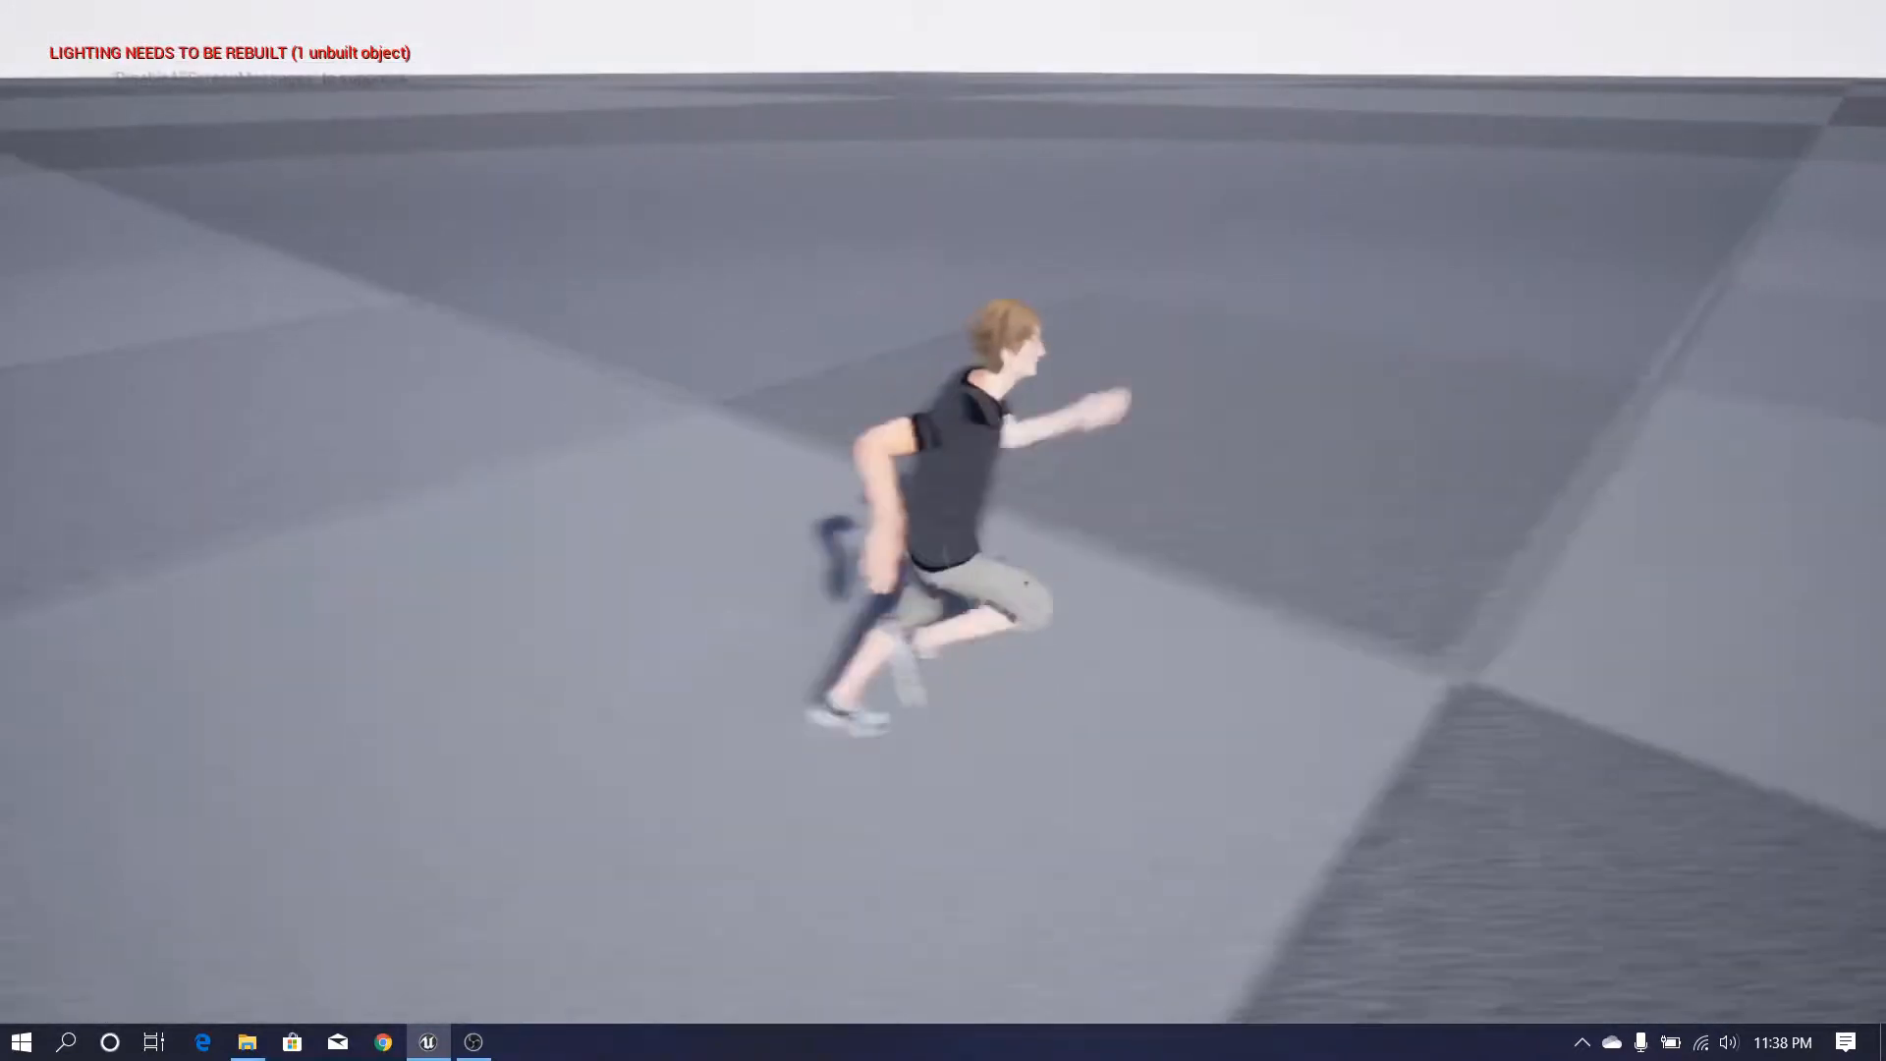
pyautogui.press('w')
pyautogui.press('d')
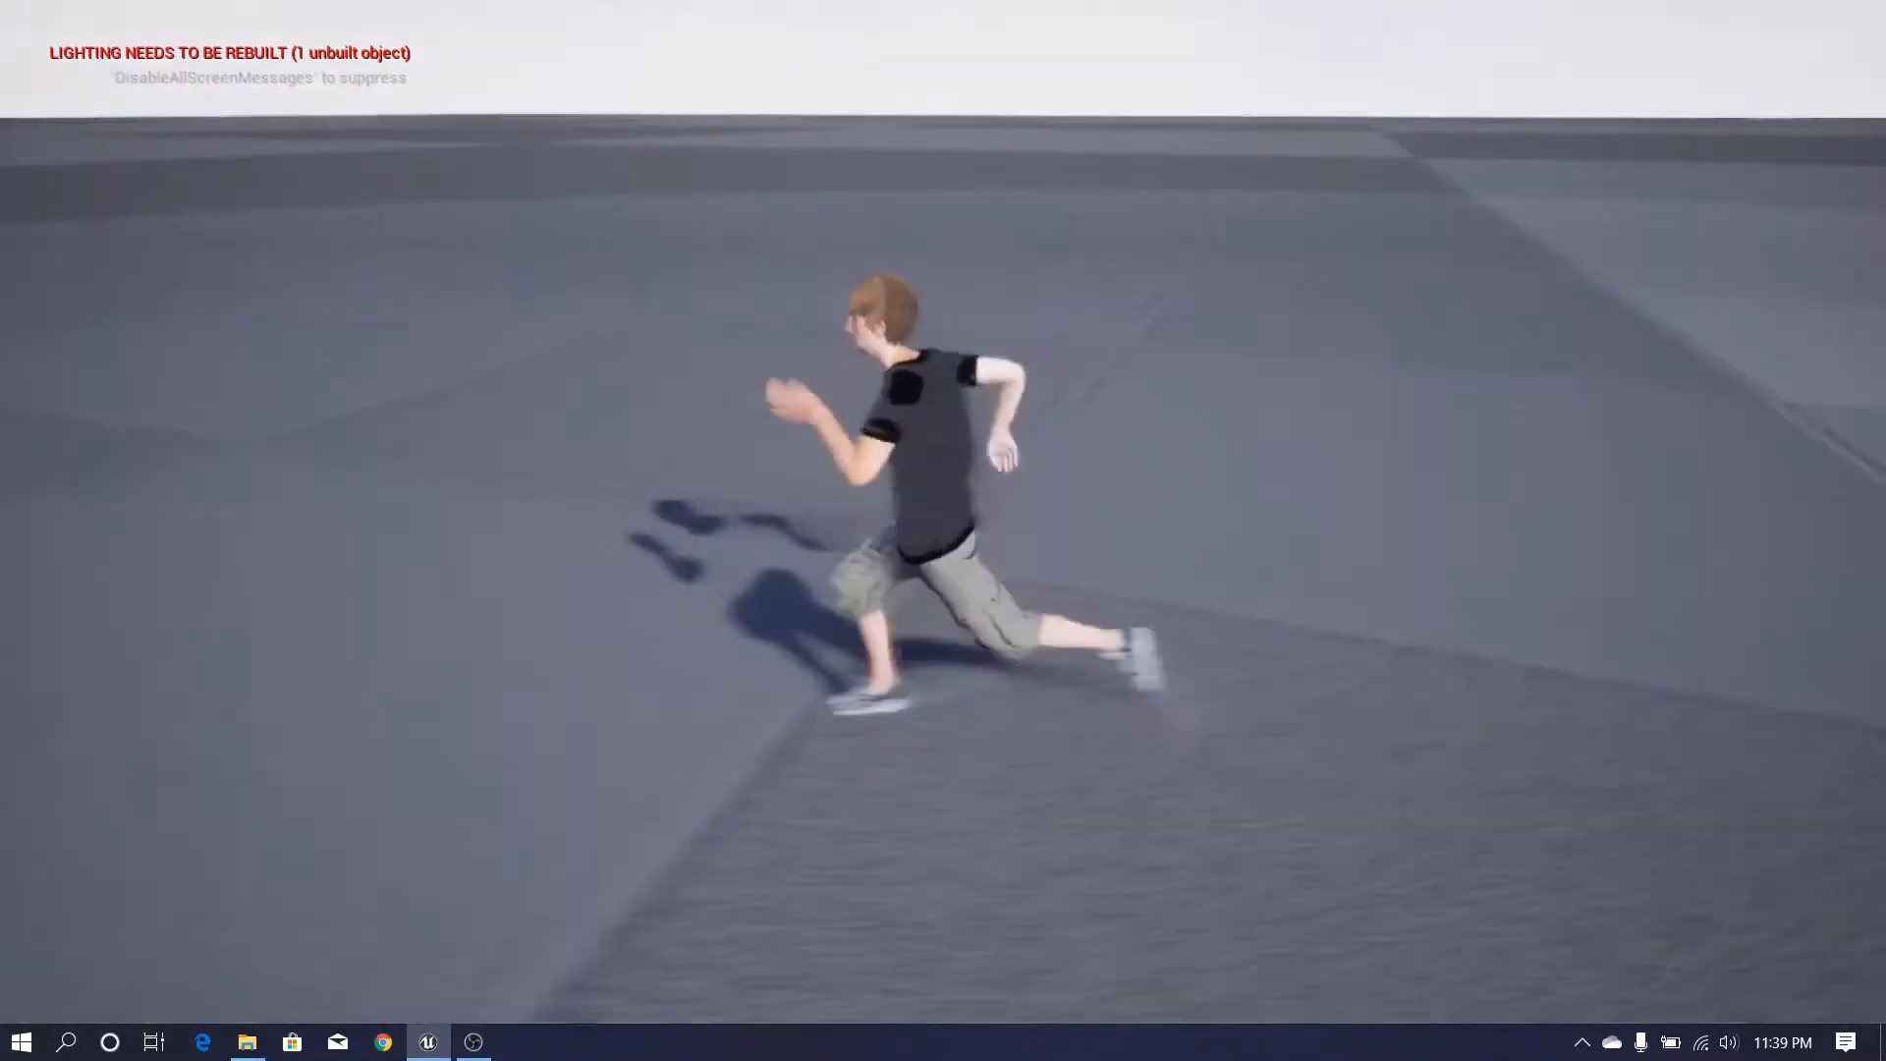
pyautogui.press('s')
pyautogui.press('d')
pyautogui.press('w')
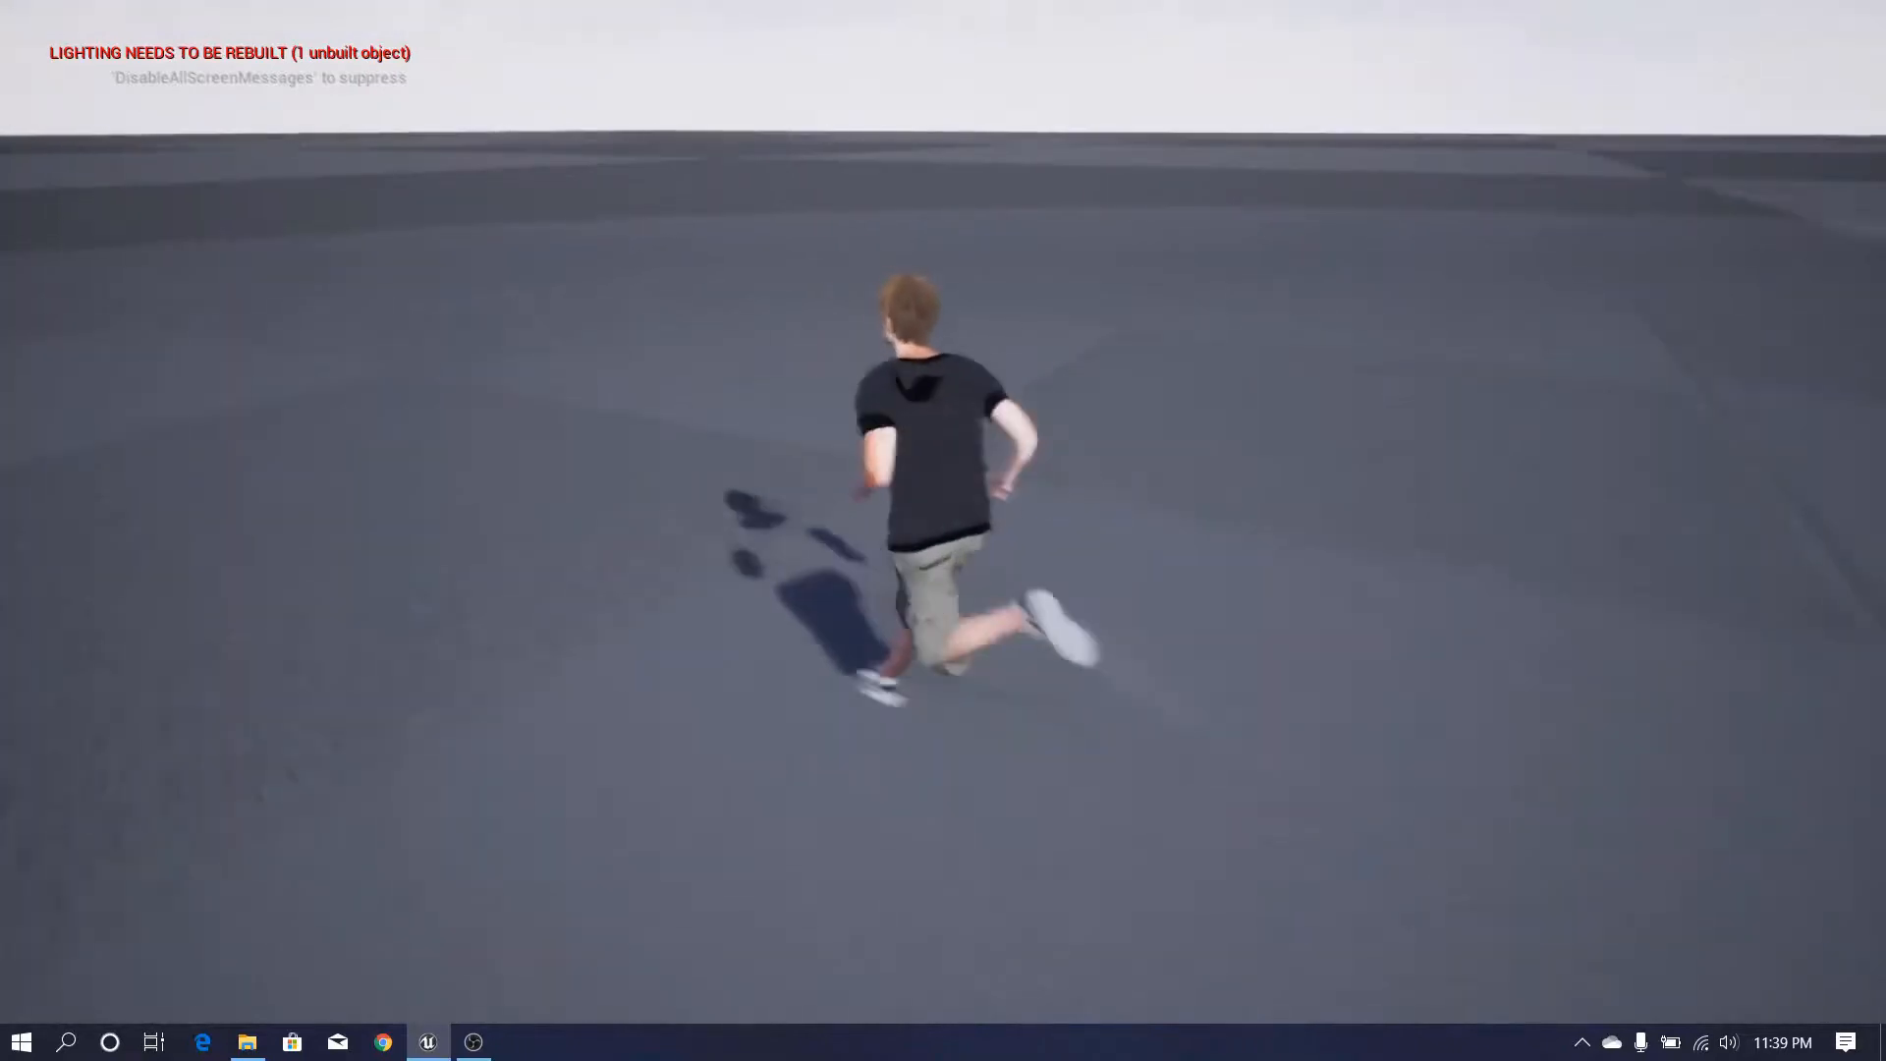
pyautogui.press('d')
pyautogui.press('s')
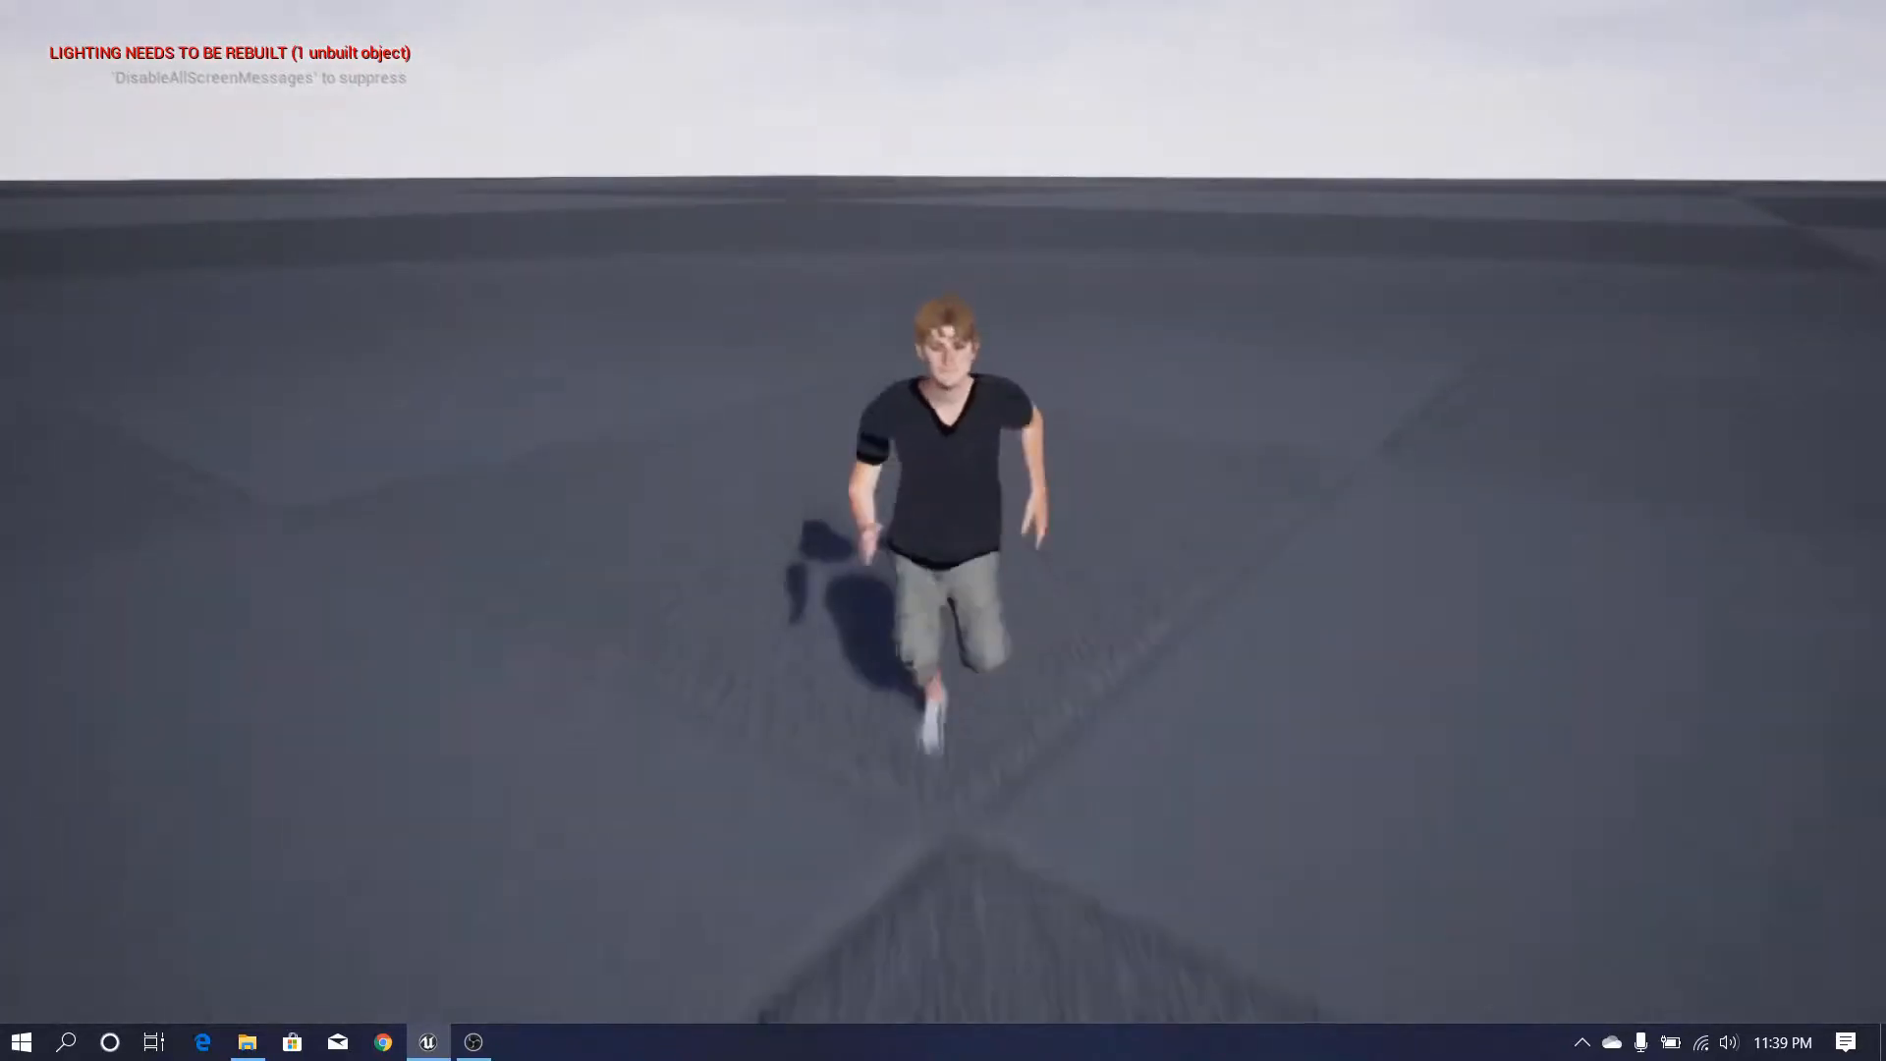
pyautogui.press('d')
pyautogui.press('w')
pyautogui.press('d')
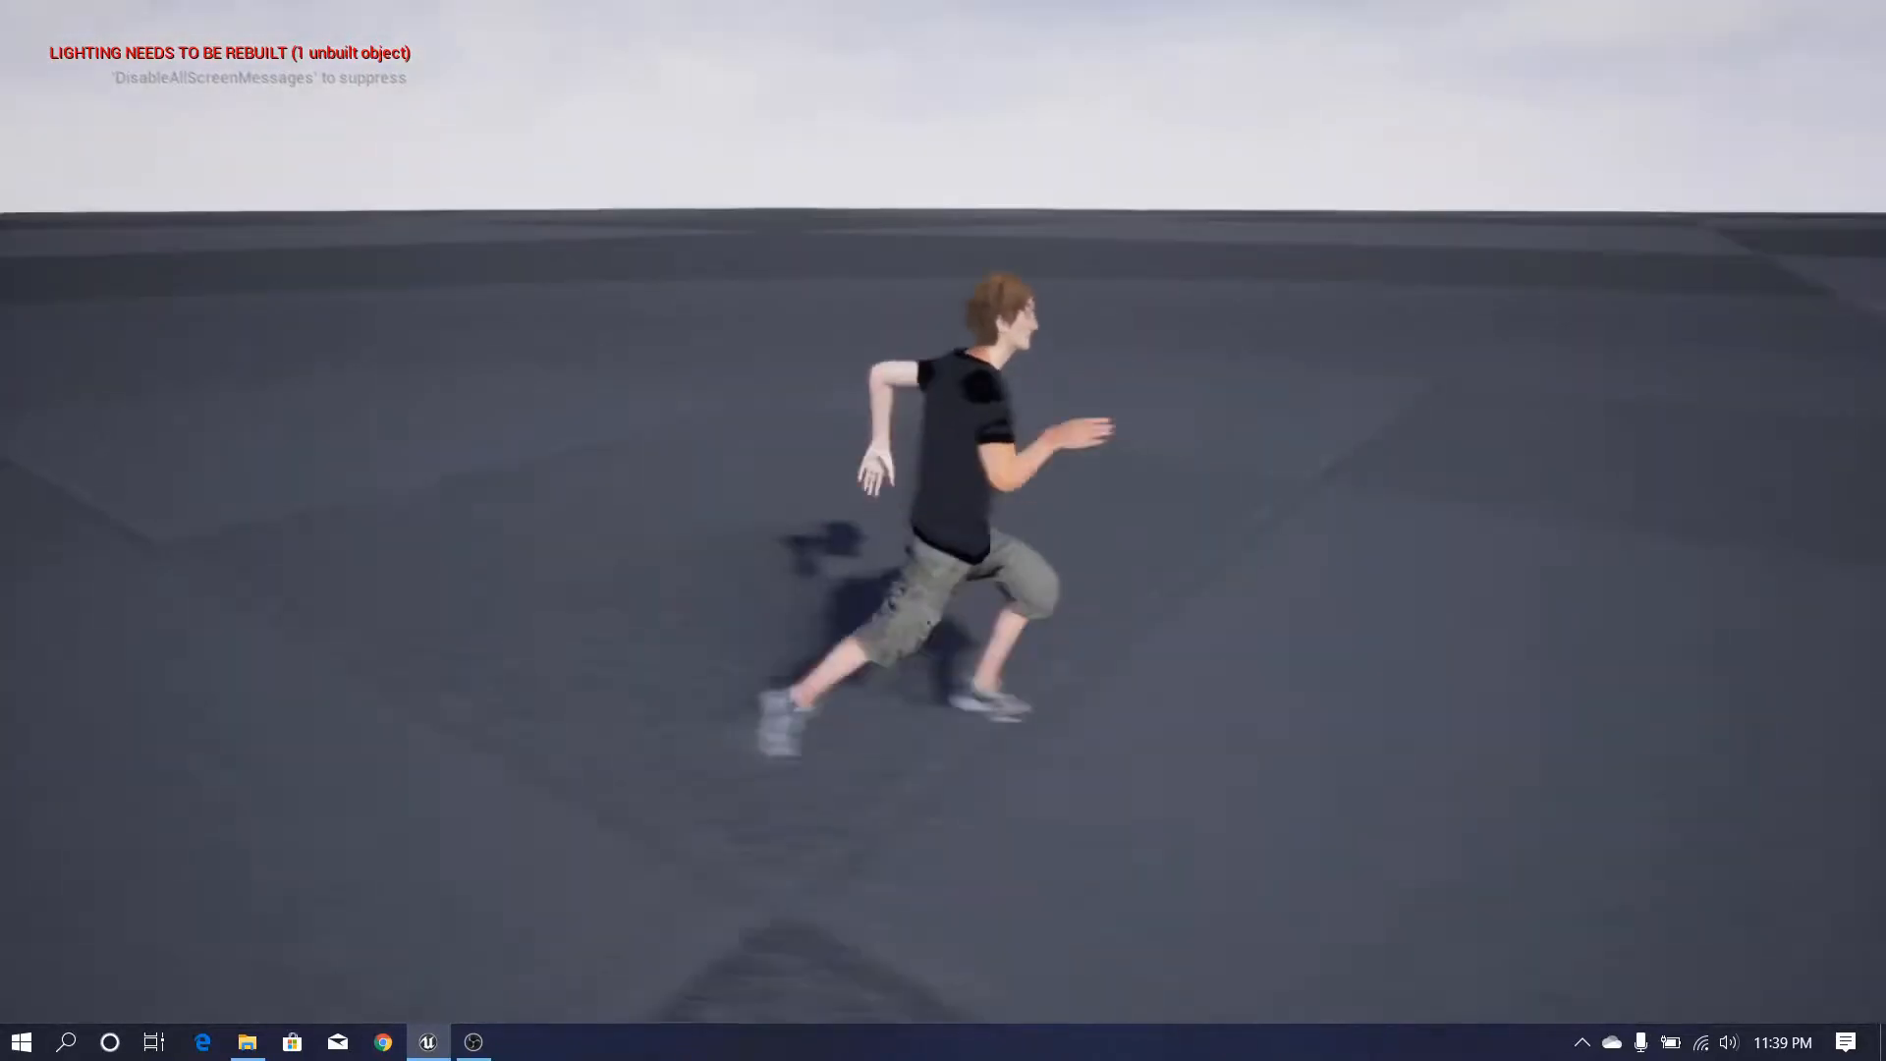
pyautogui.press('s')
pyautogui.press('a')
pyautogui.press('w')
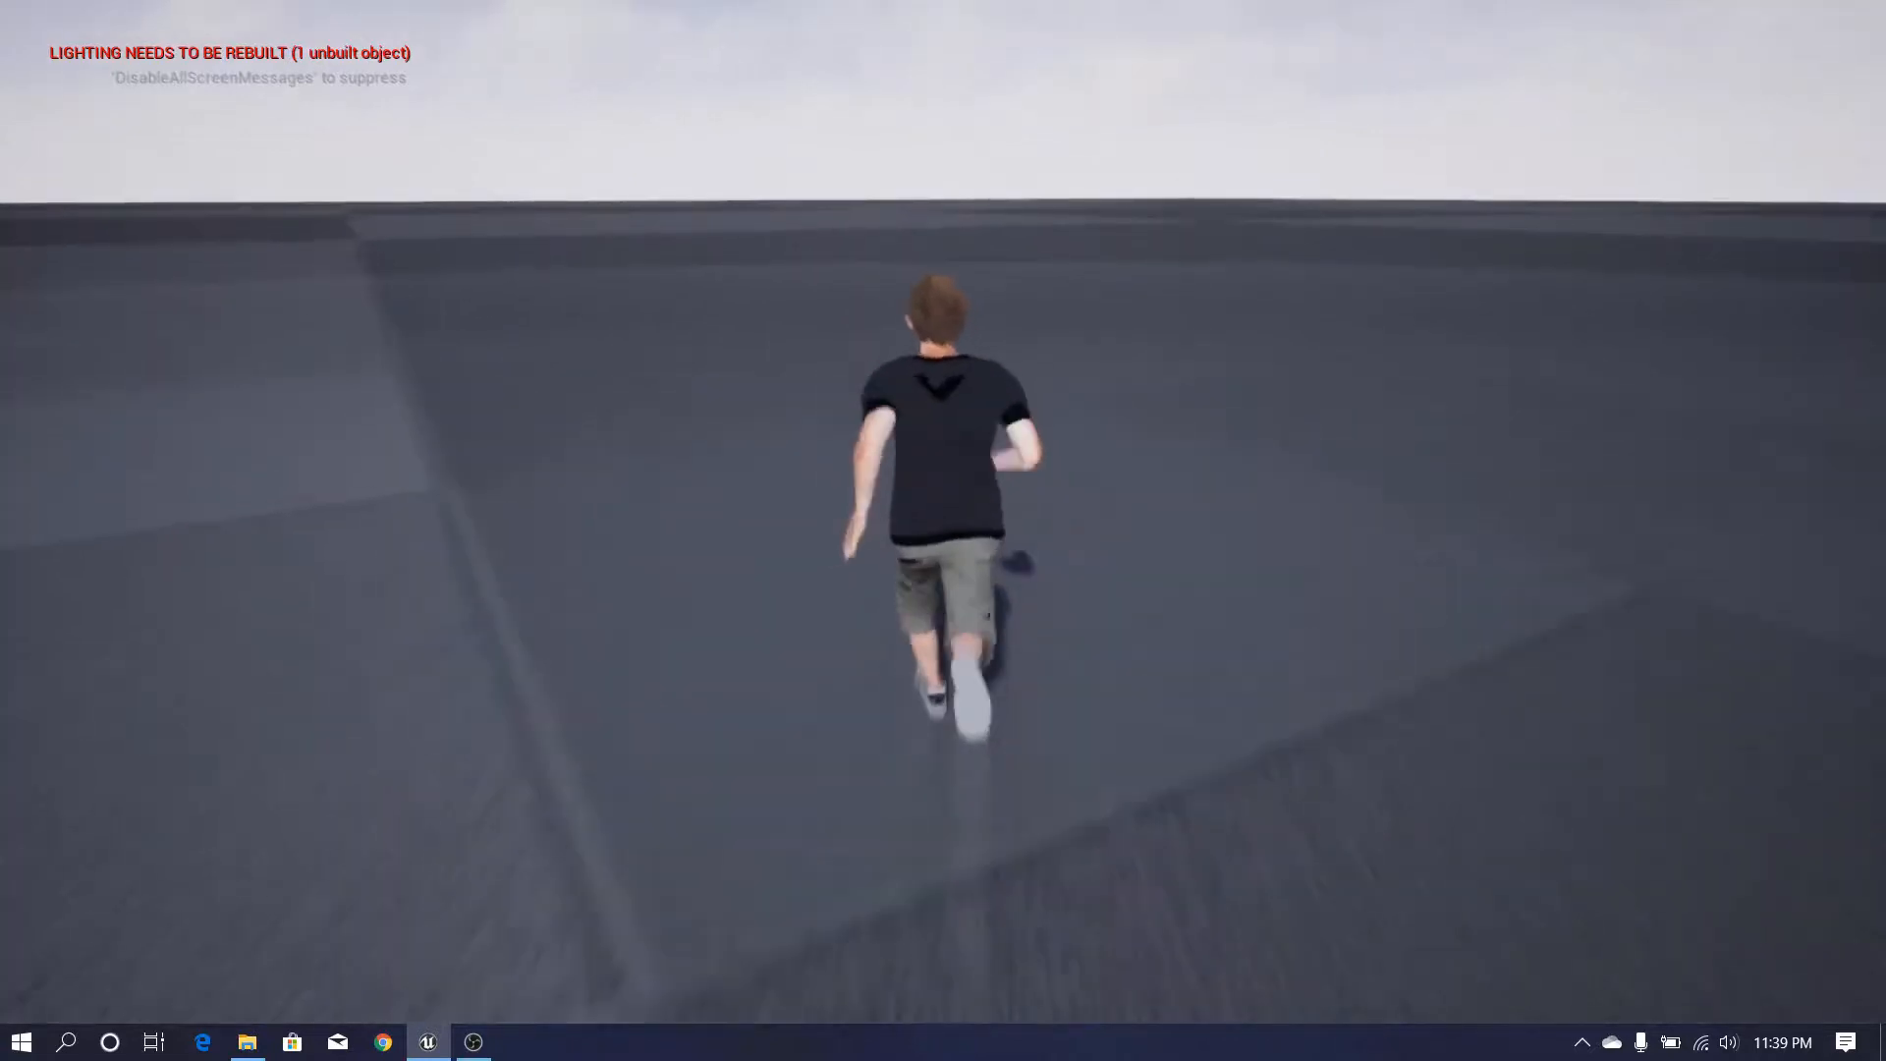
# - End the play session and return to the BasePlayerCharacter blueprint
pyautogui.hotkey('shift', 'F1')
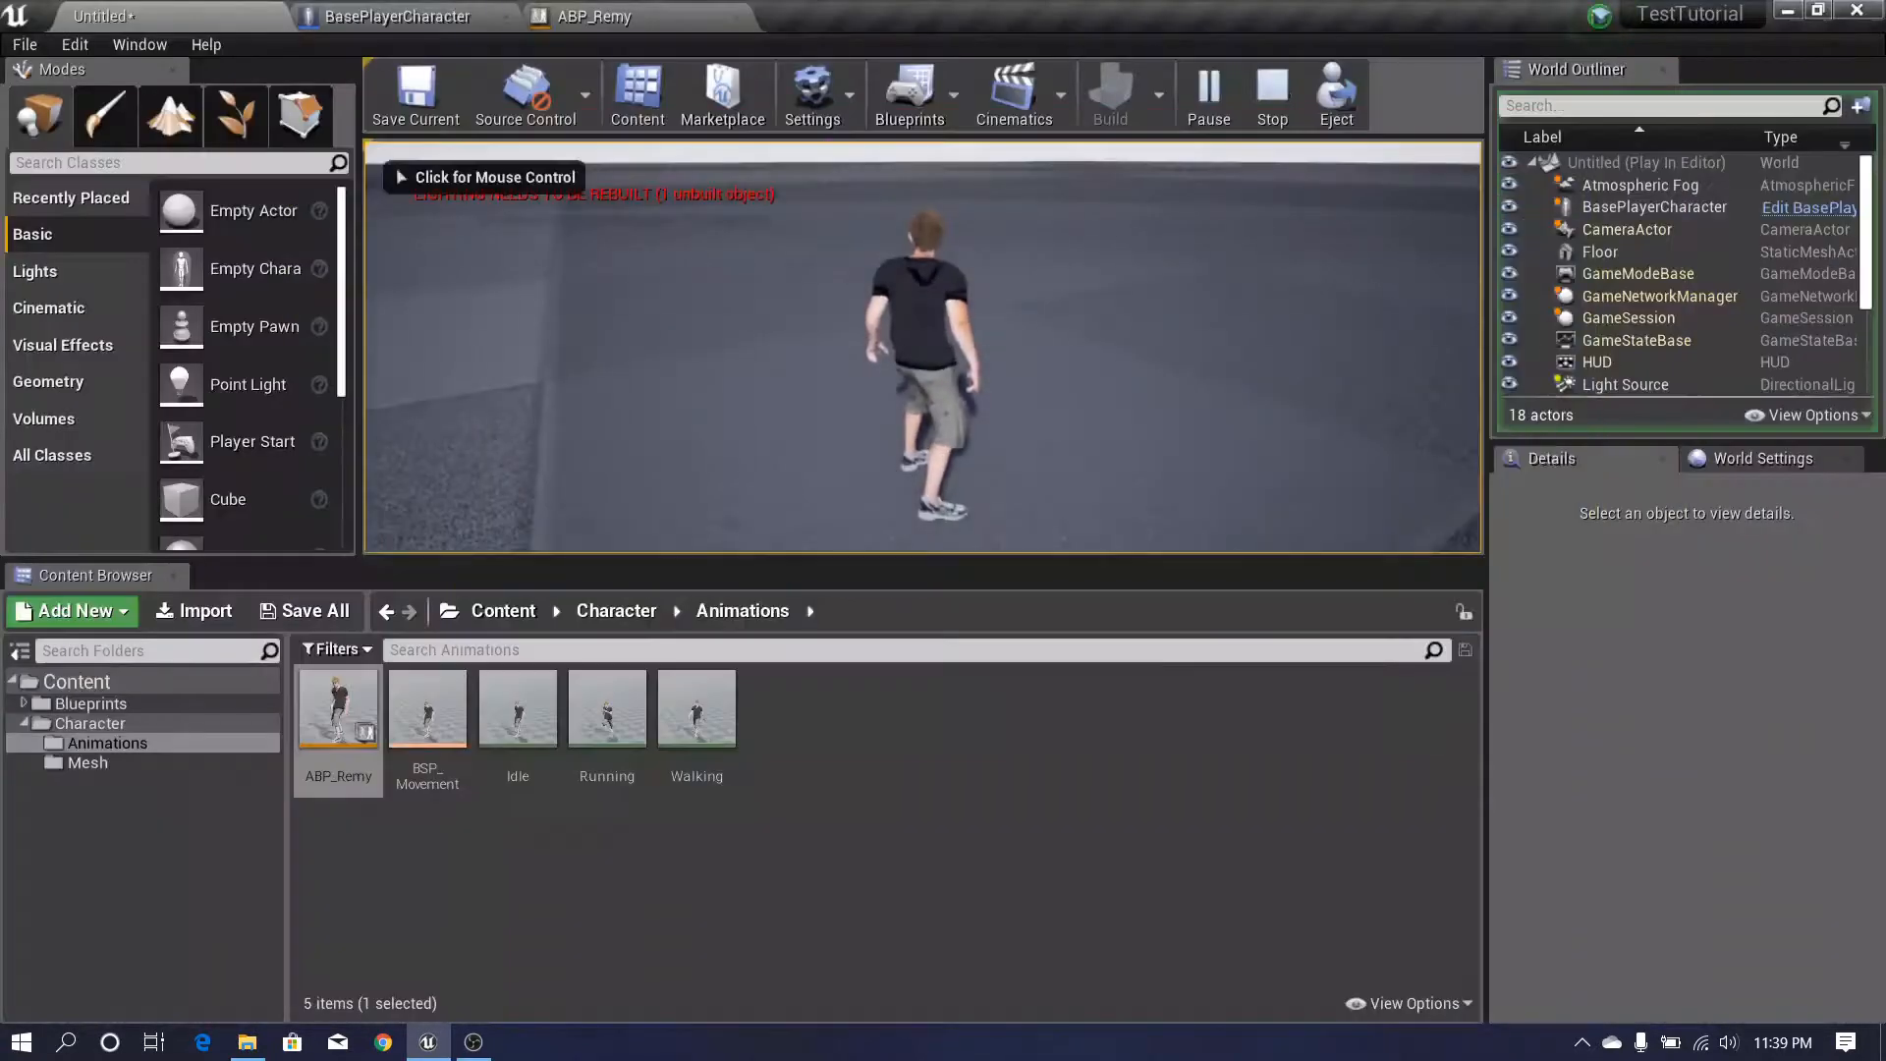
pyautogui.press('Escape')
pyautogui.click(439, 23)
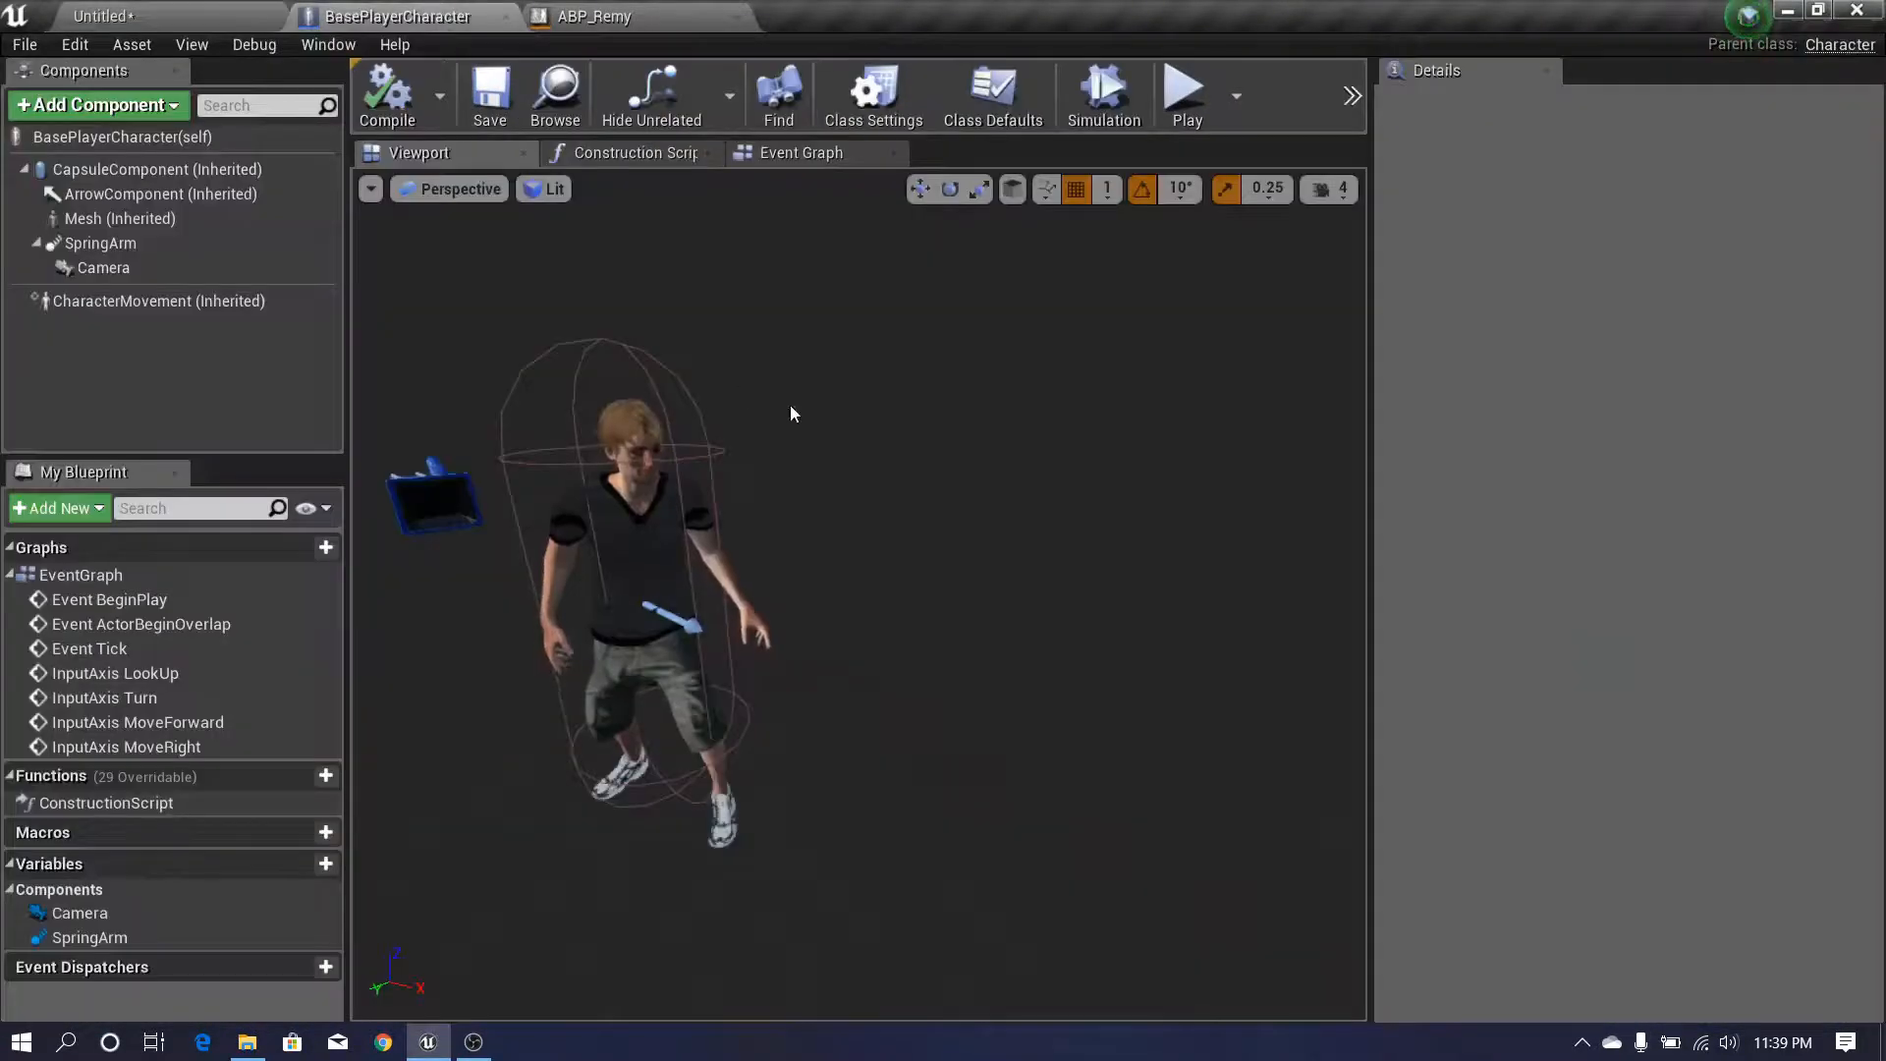
# - Set the CharacterMovement component's Max Walk Speed to 150 and save the BasePlayerCharacter blueprint
pyautogui.moveTo(792, 411); pyautogui.dragTo(744, 393, button='right')
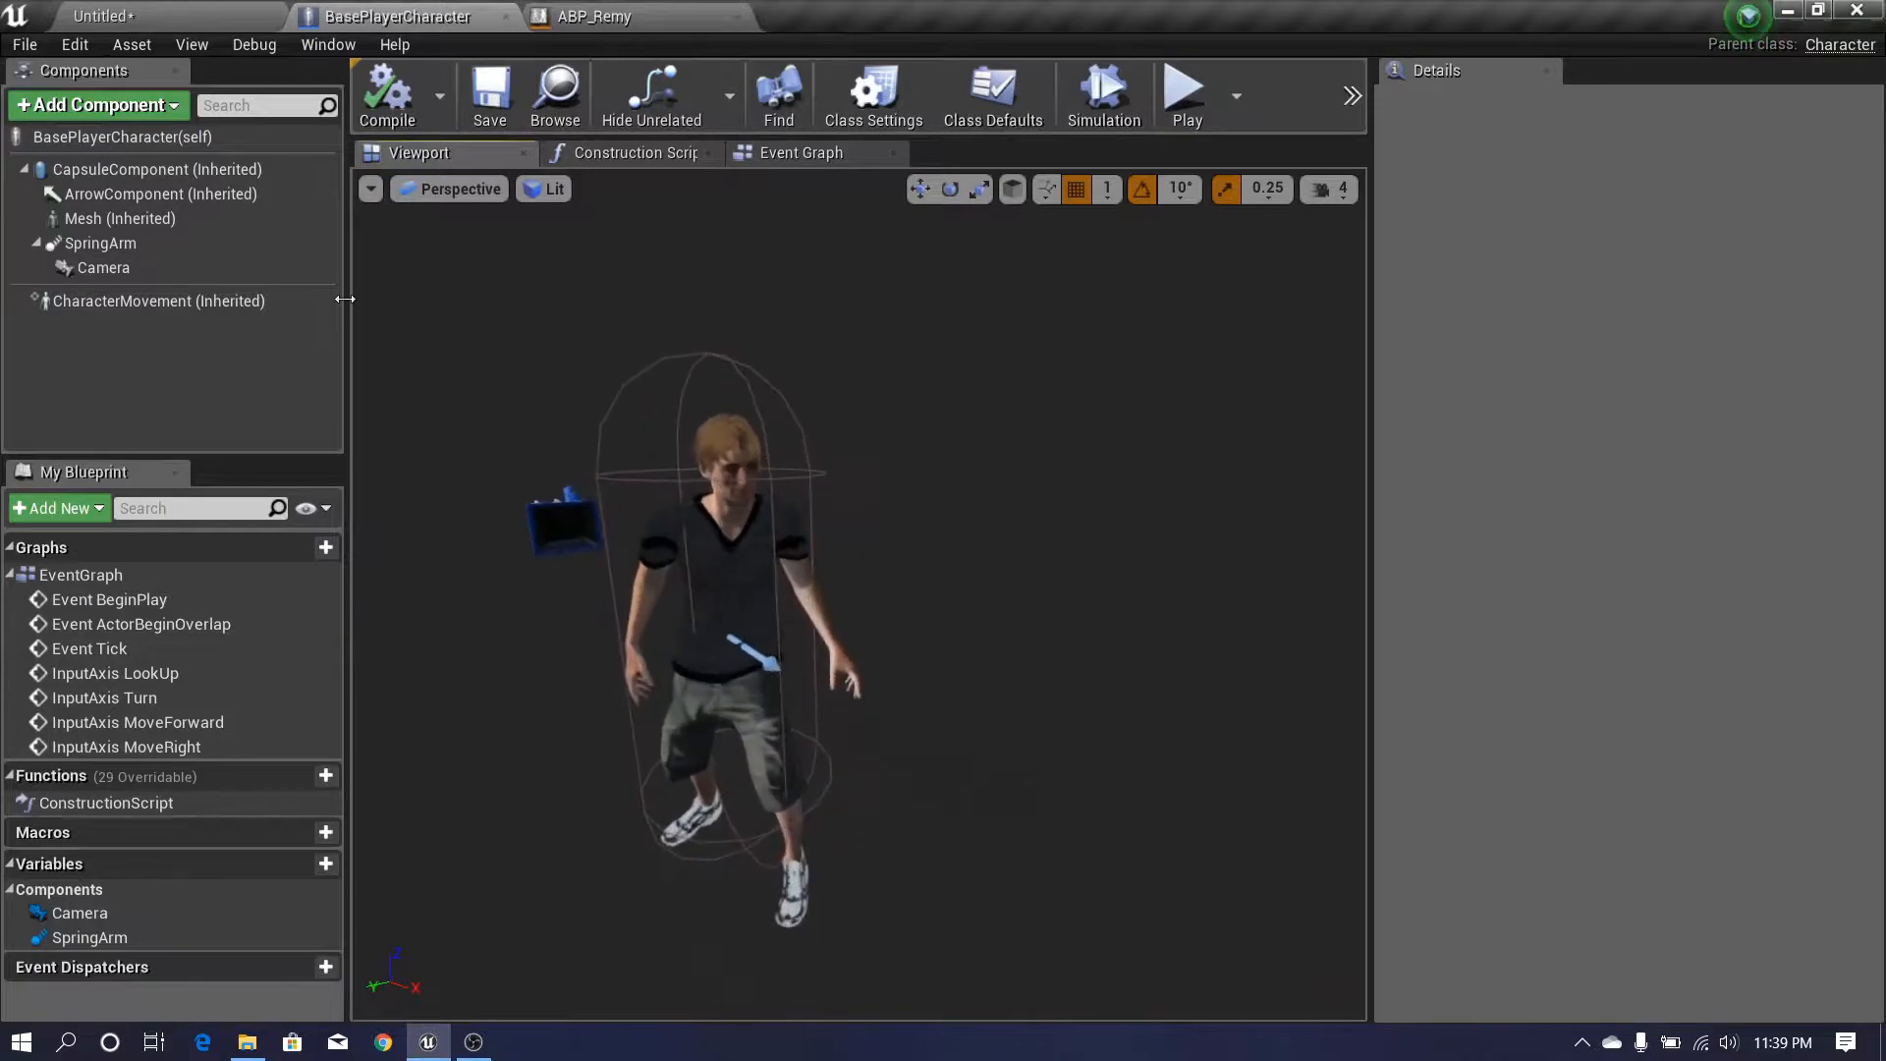
pyautogui.click(289, 298)
pyautogui.moveTo(1869, 264); pyautogui.dragTo(1880, 216)
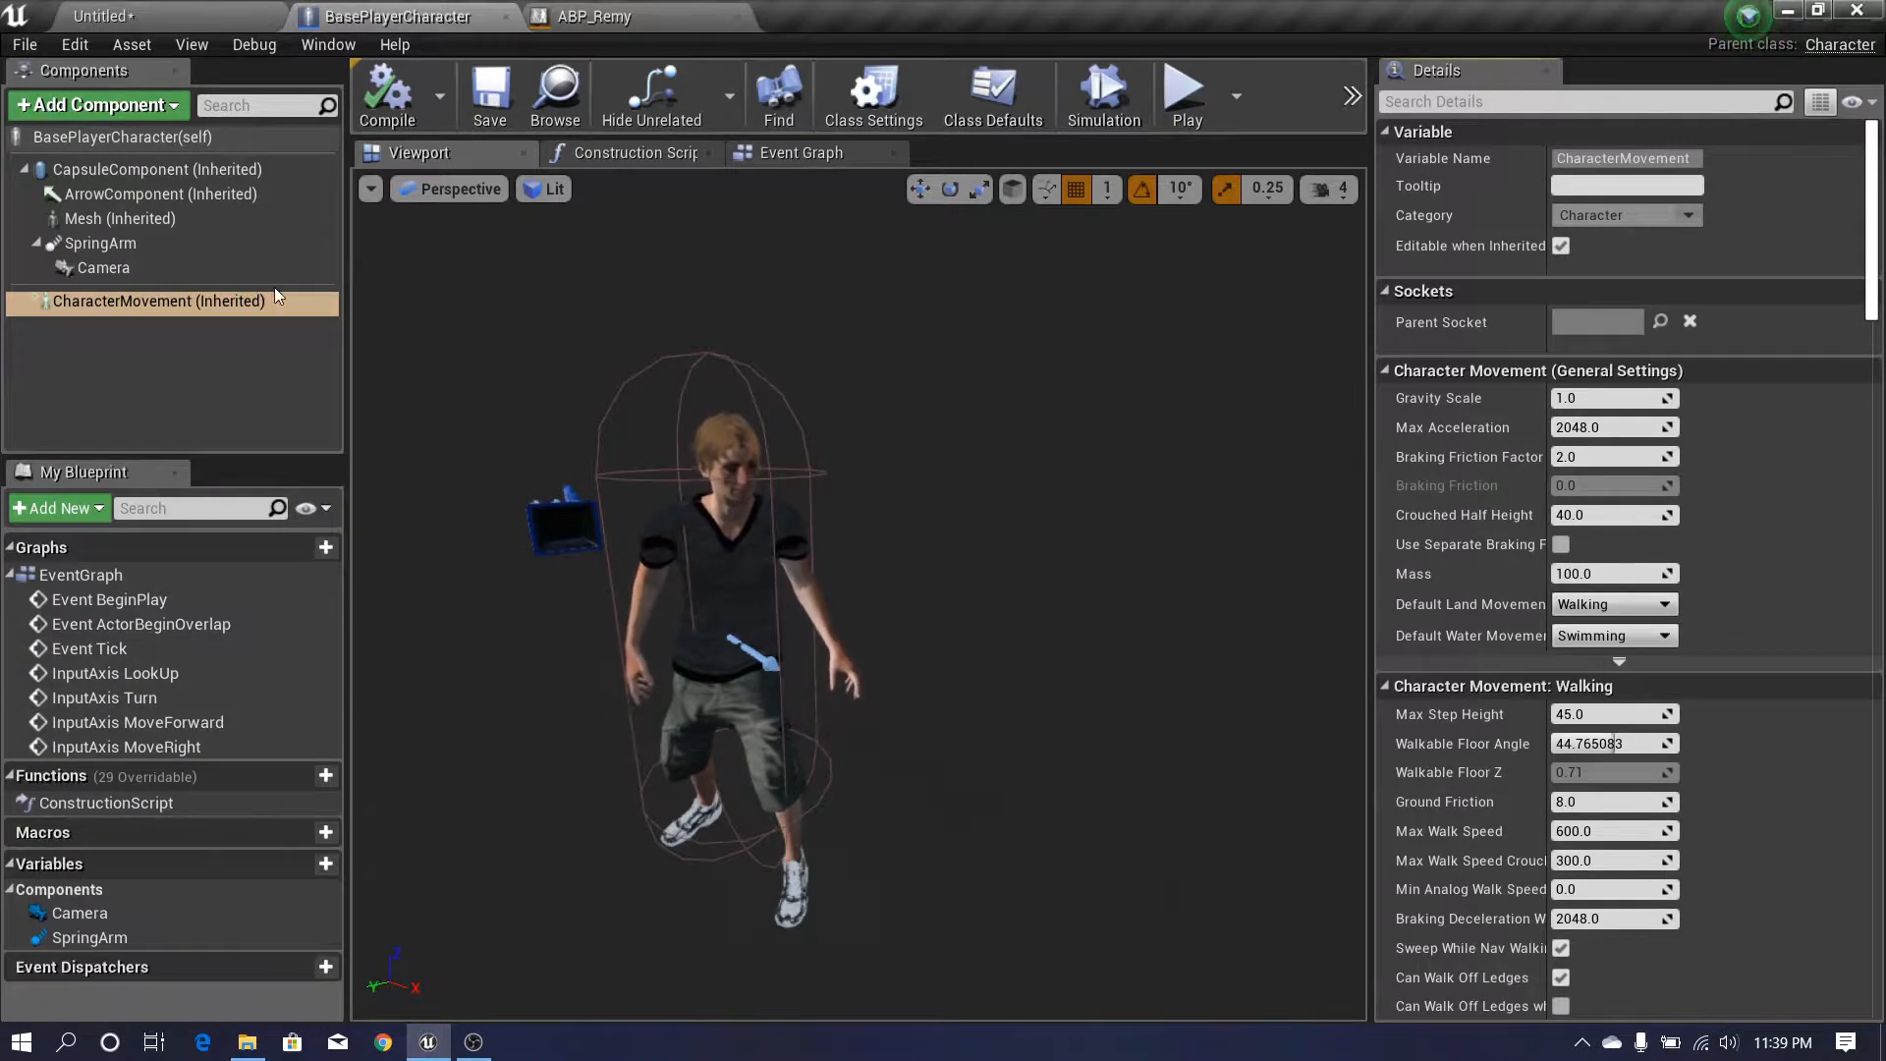
pyautogui.click(204, 335)
pyautogui.click(101, 302)
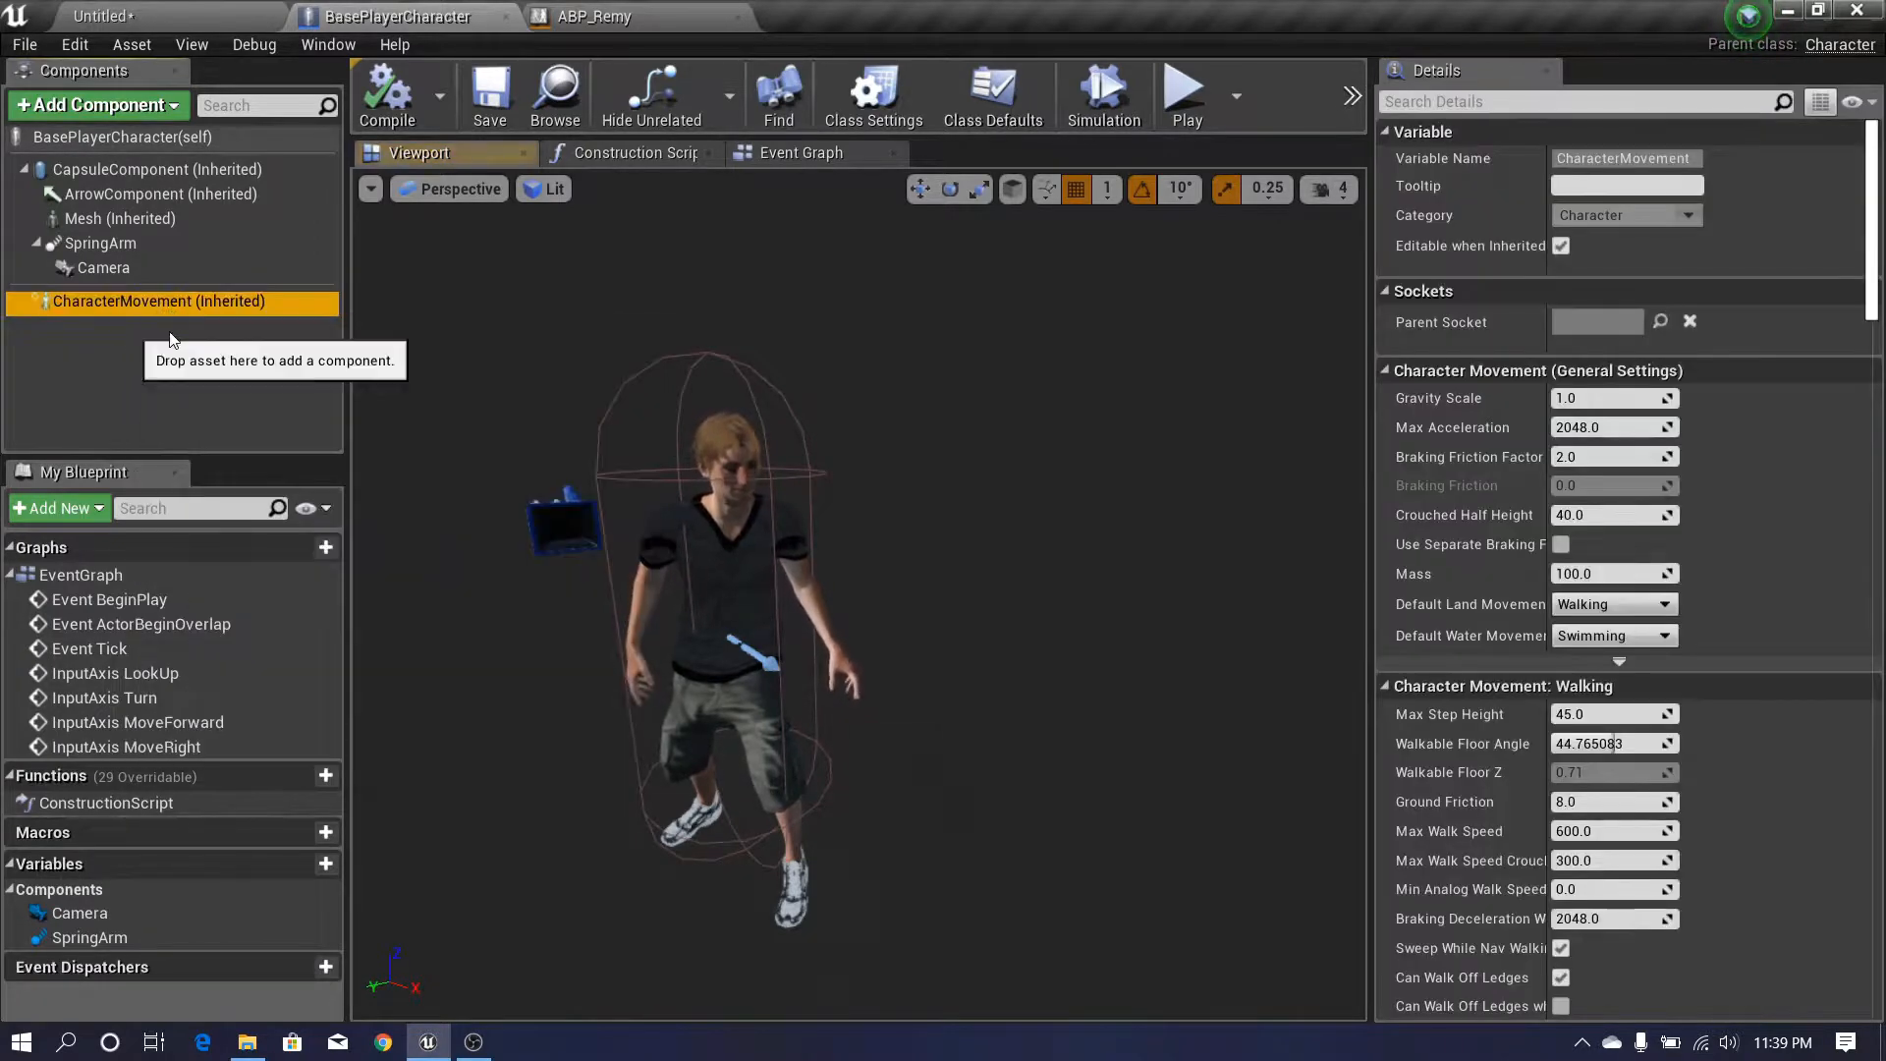
pyautogui.moveTo(1875, 277); pyautogui.dragTo(1878, 354)
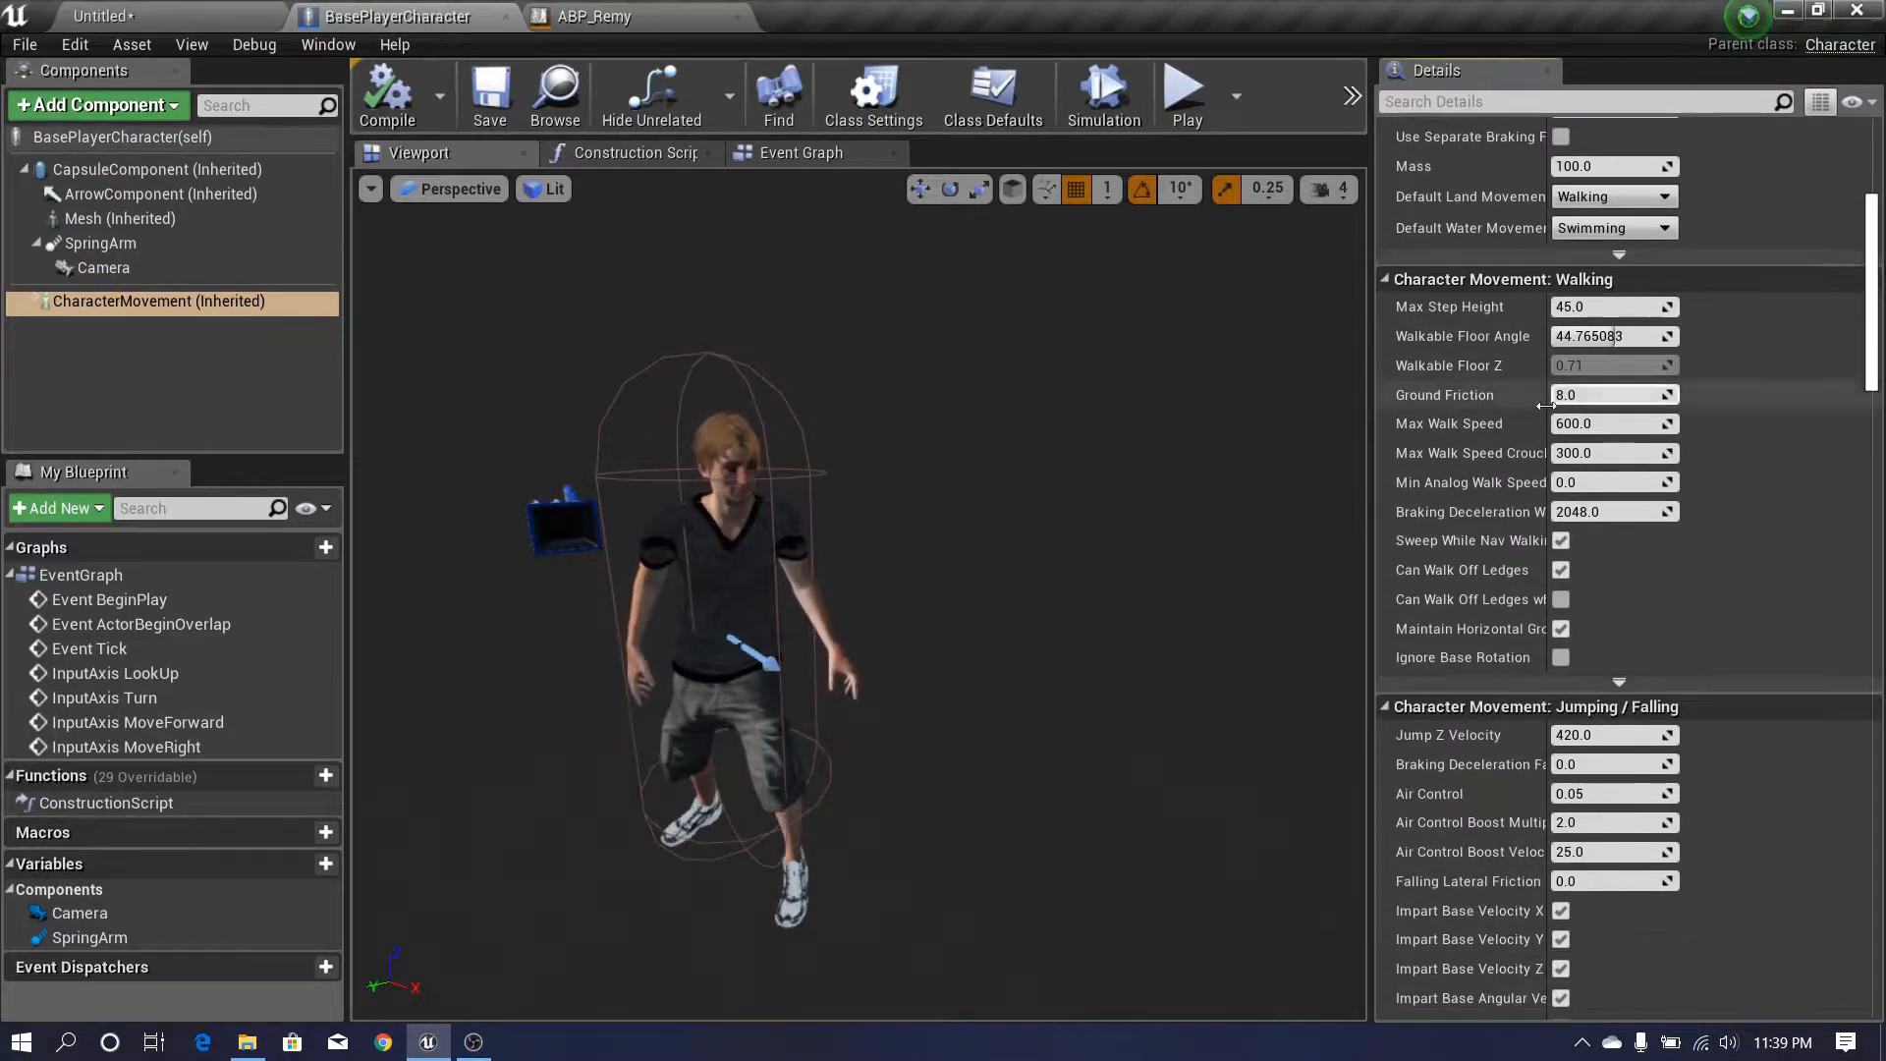
pyautogui.moveTo(1372, 420); pyautogui.dragTo(1358, 421)
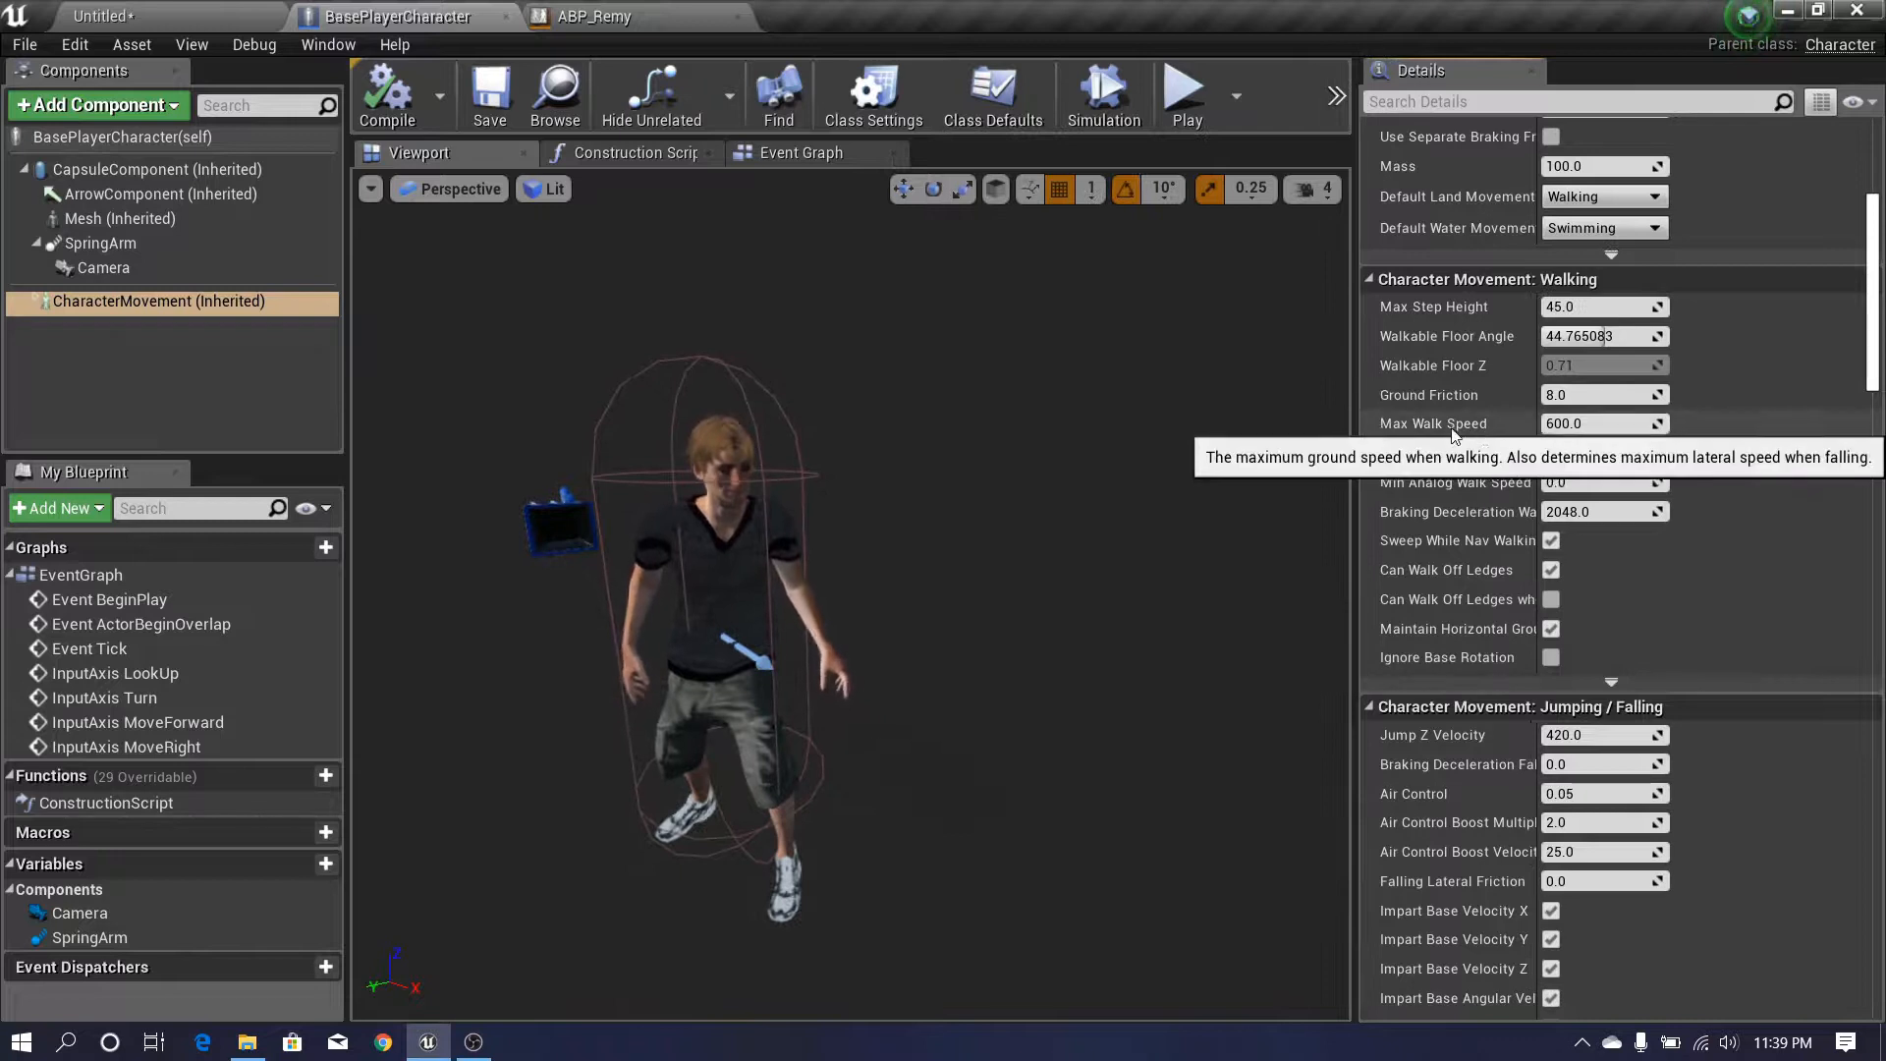
pyautogui.moveTo(1346, 431); pyautogui.dragTo(1344, 431)
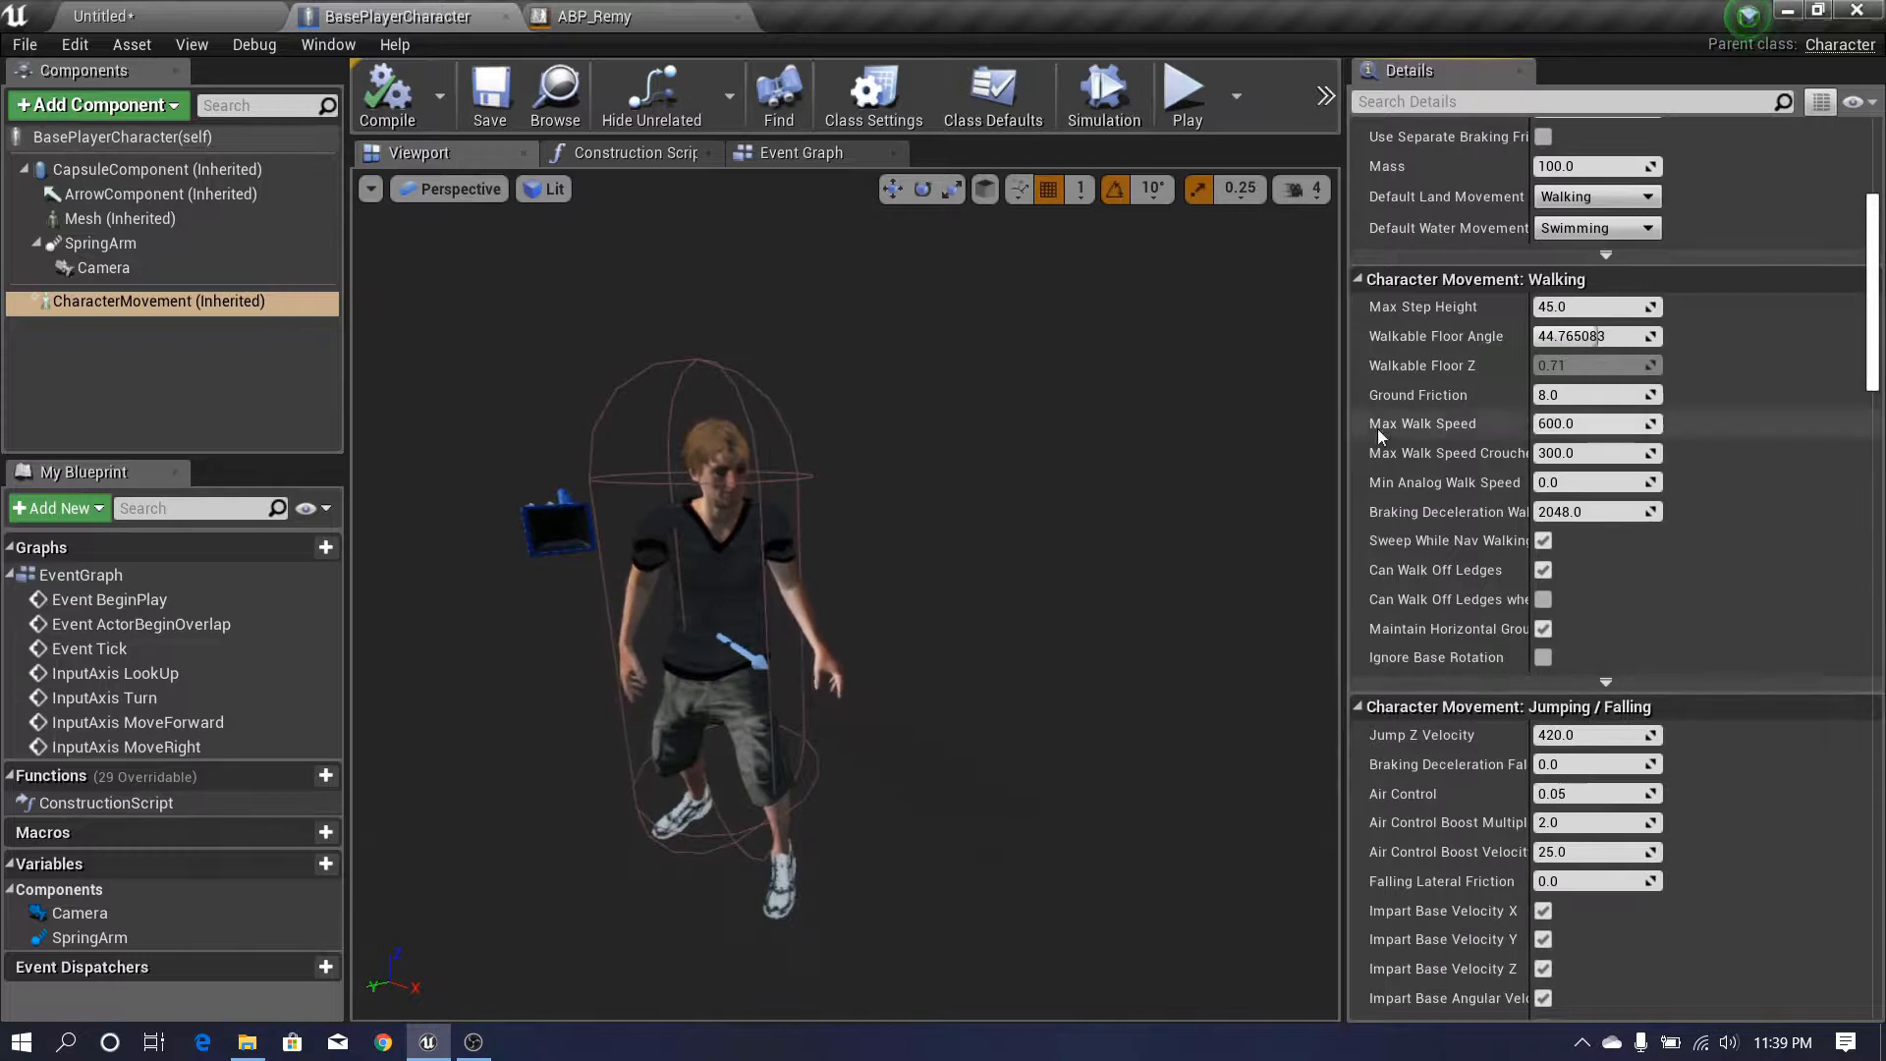
pyautogui.click(1590, 425)
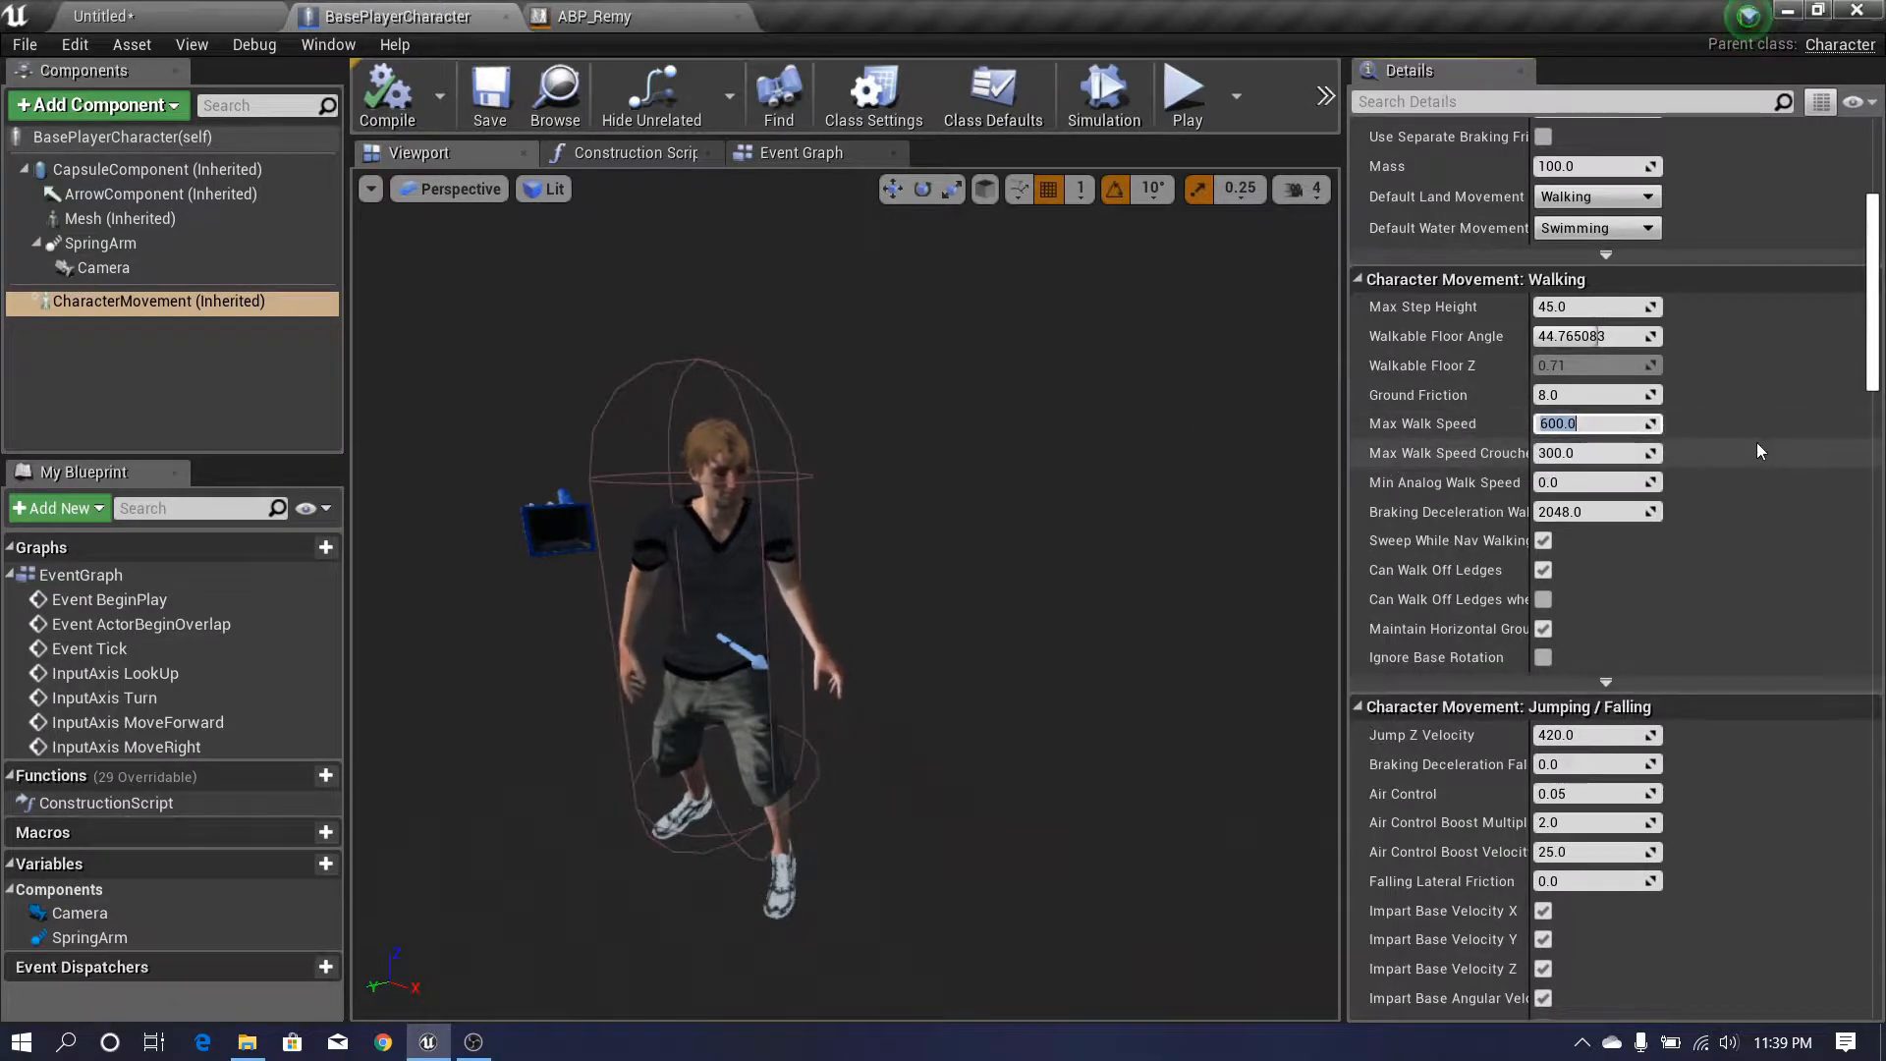
pyautogui.write('150')
pyautogui.press('Return')
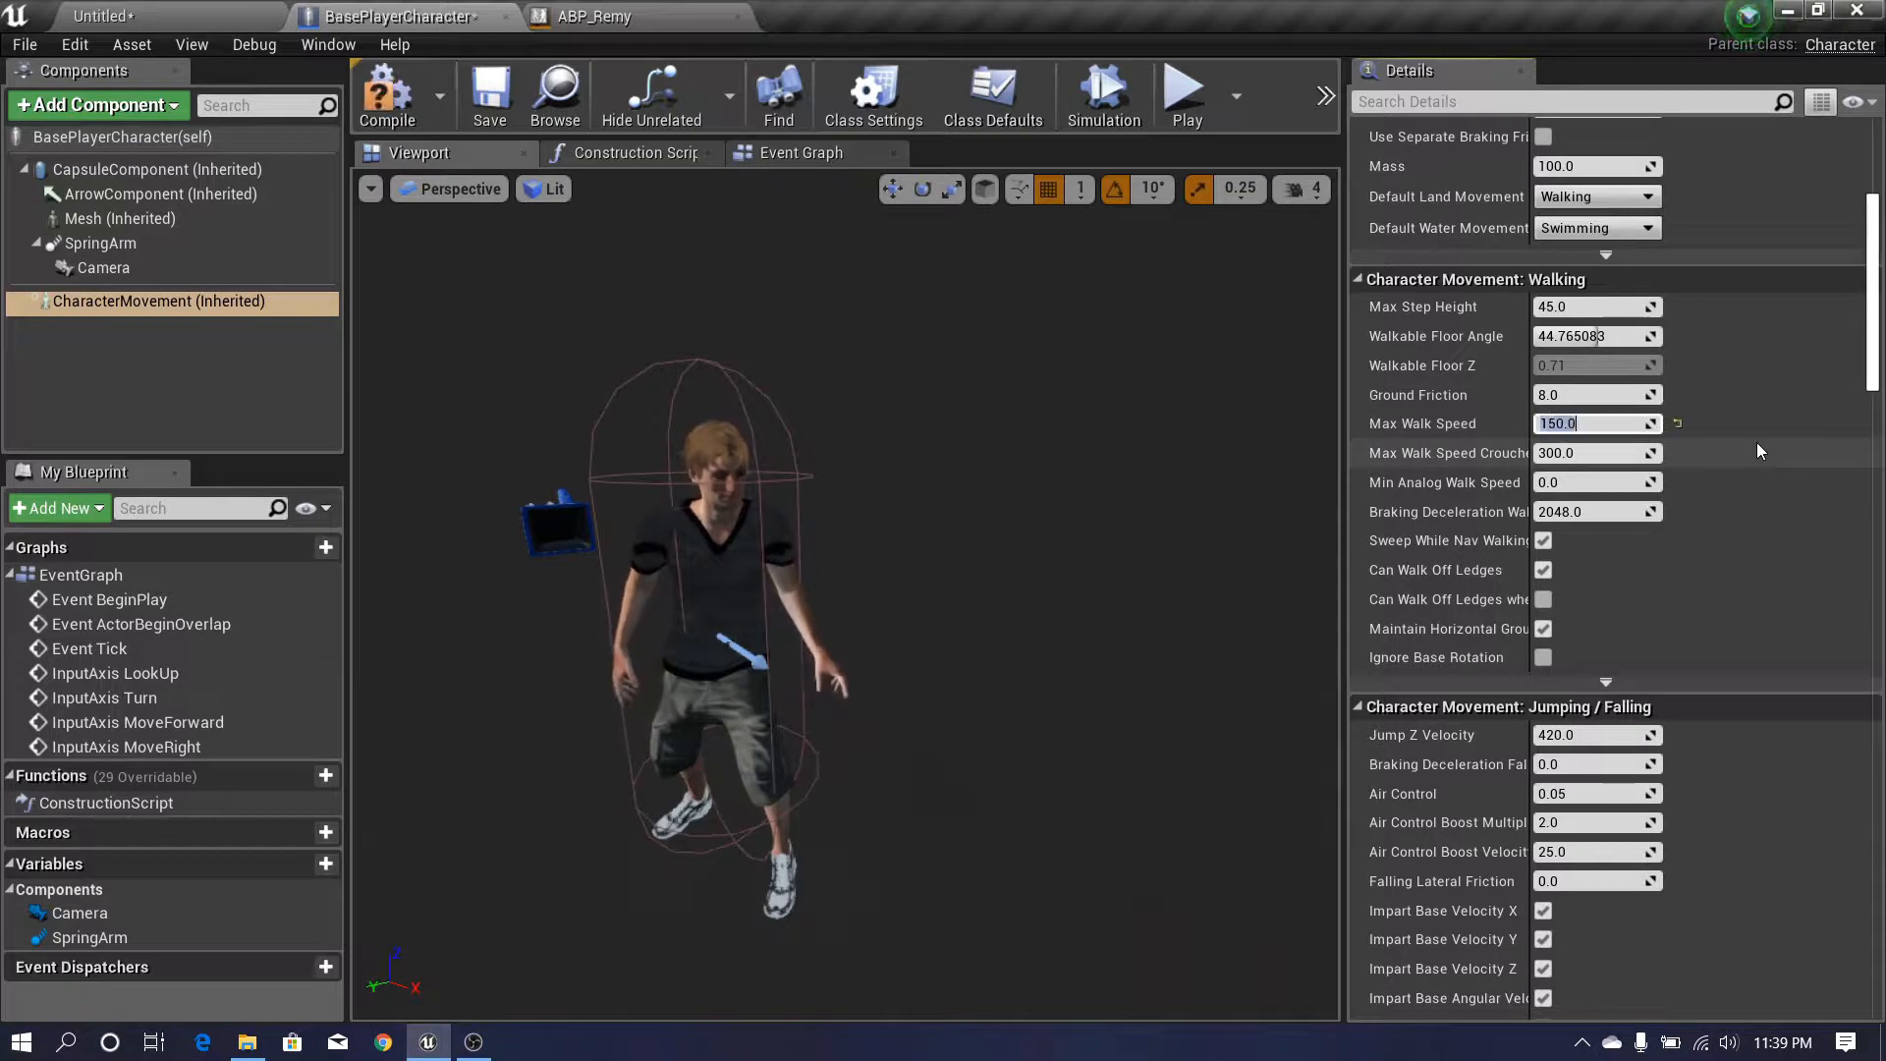
pyautogui.click(499, 106)
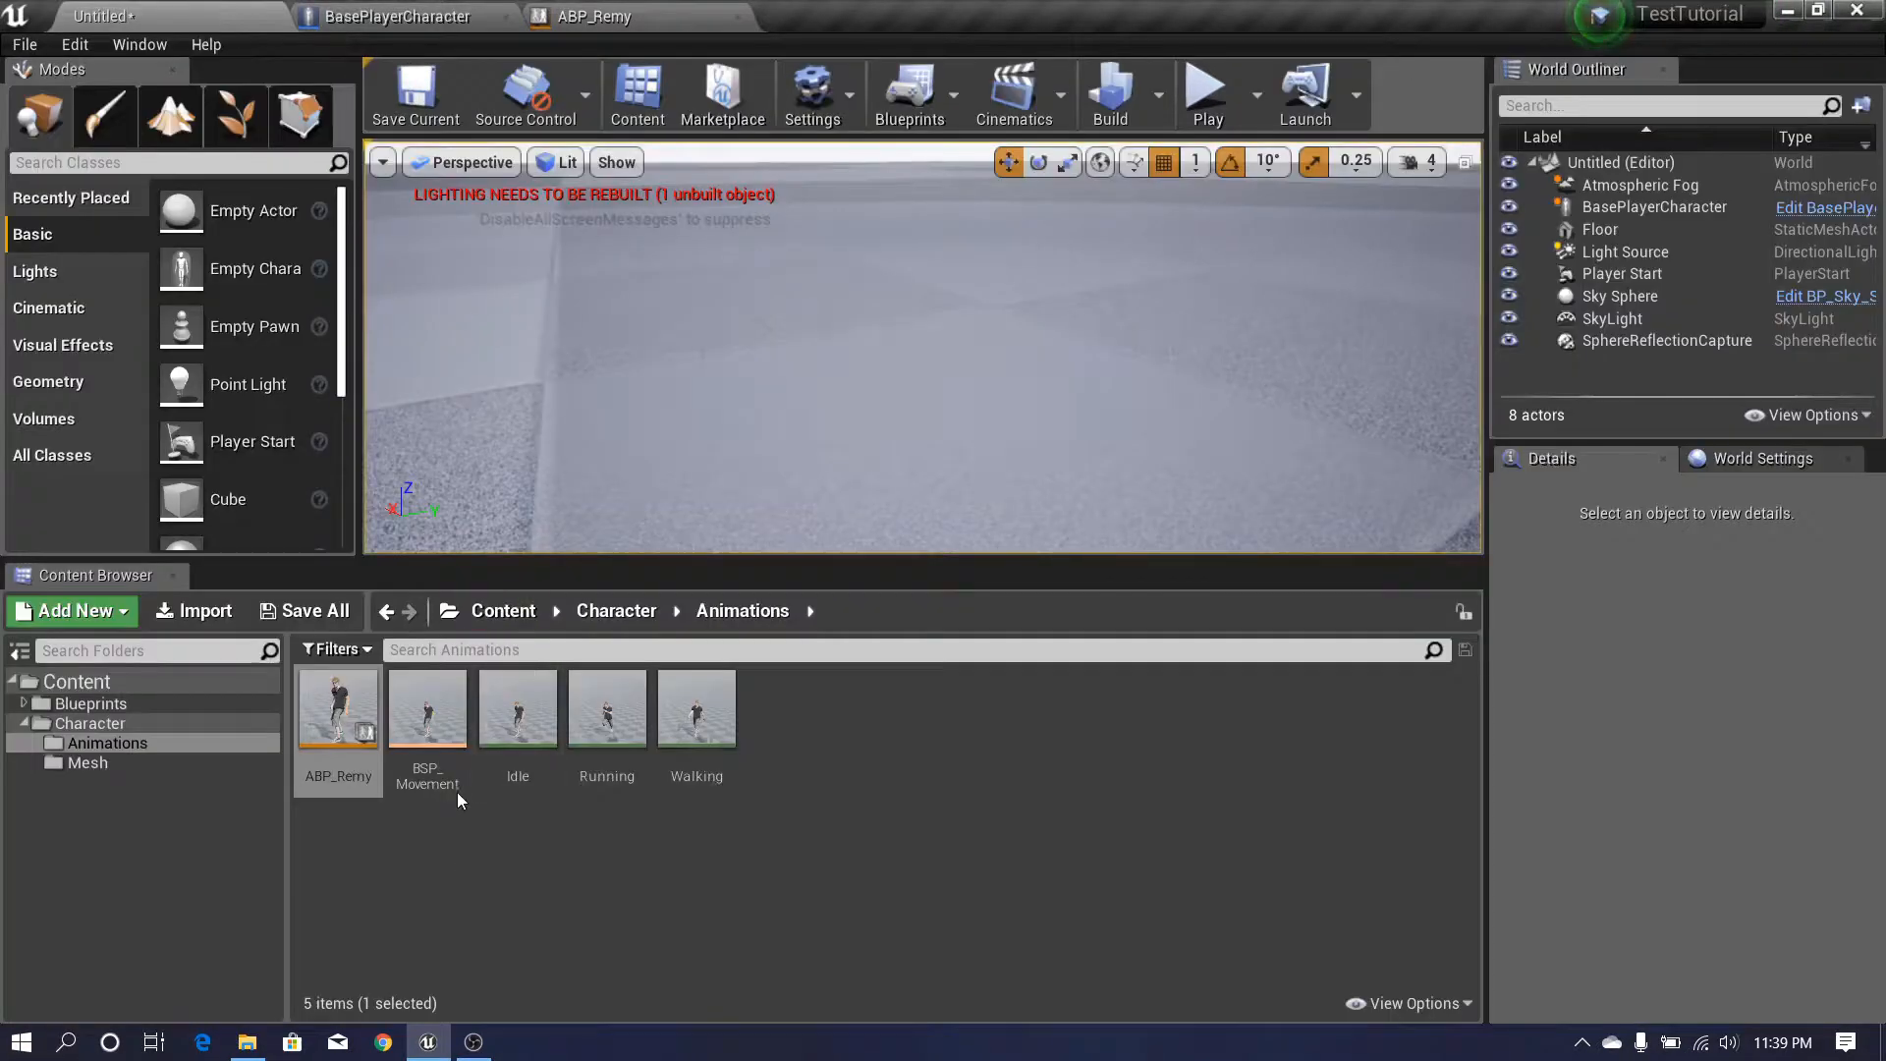
# - Check the Walking sample's speed in the BSP_Movement blend space and return to BasePlayerCharacter's CharacterMovement settings
pyautogui.doubleClick(457, 792)
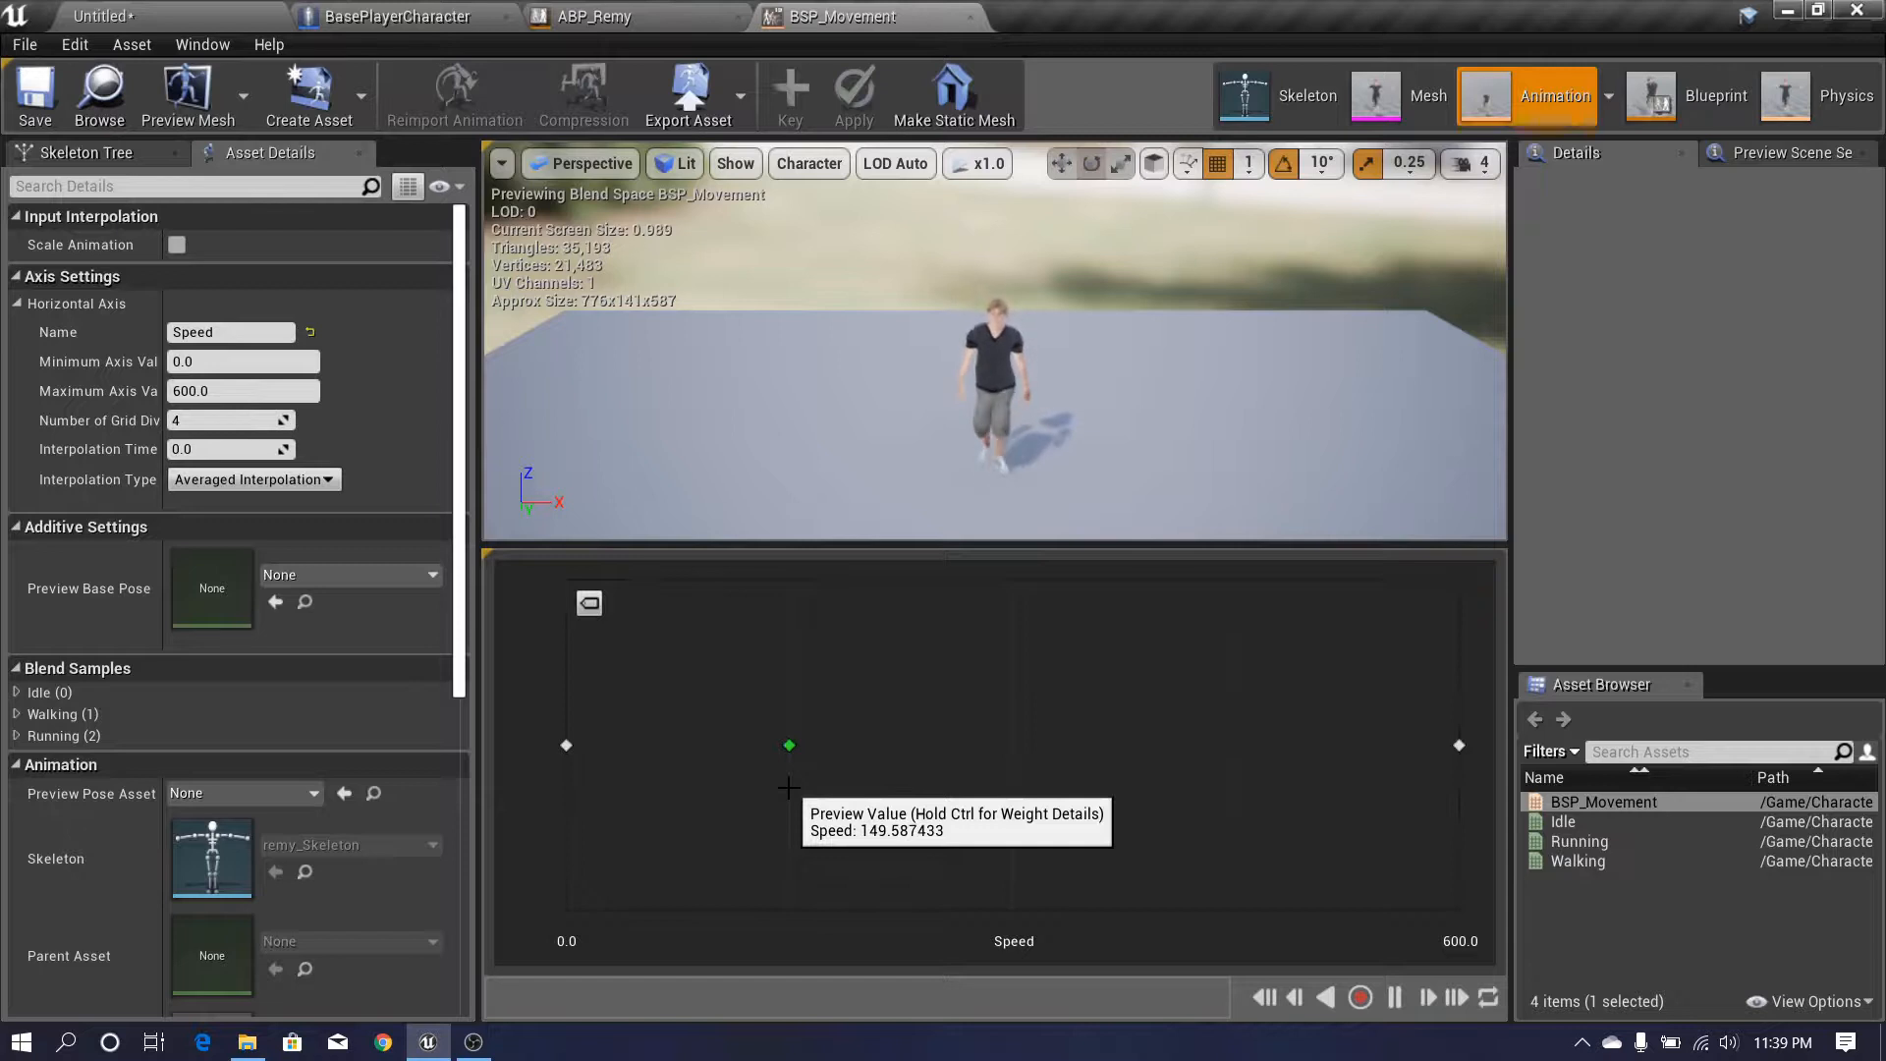
pyautogui.click(445, 12)
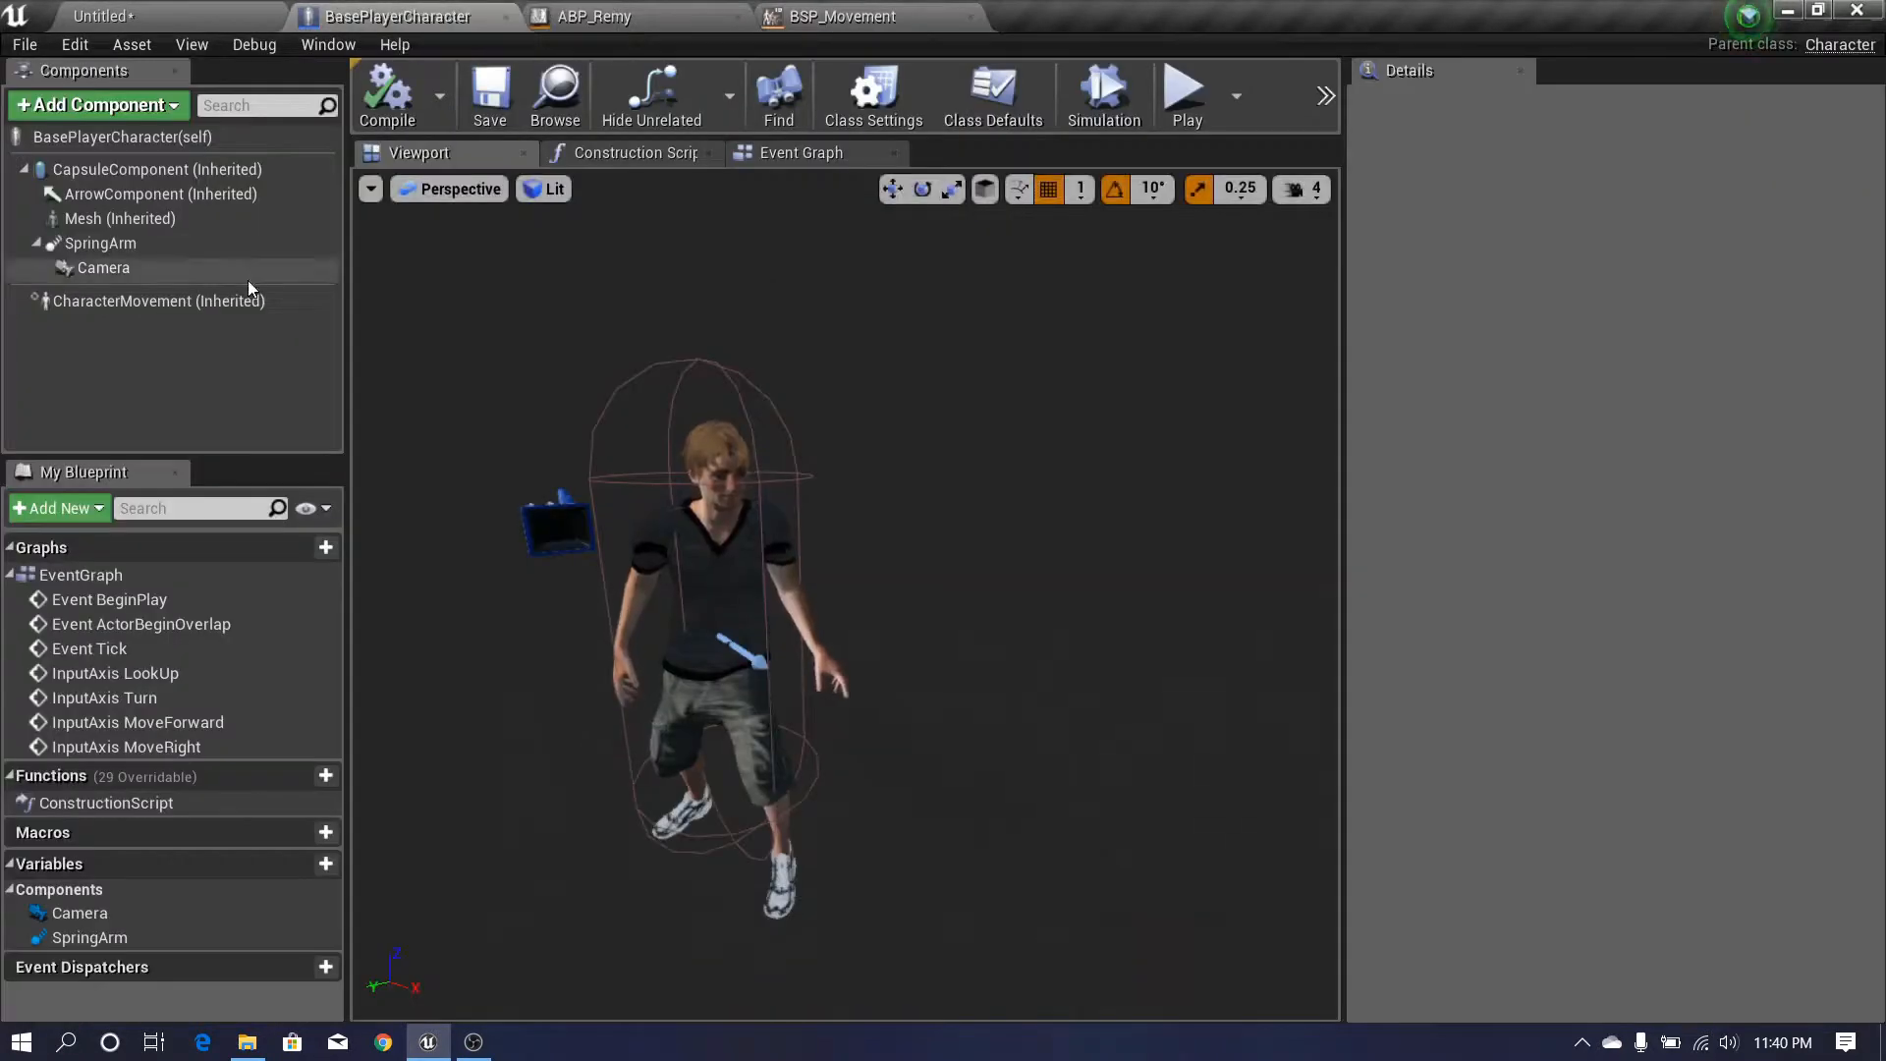
pyautogui.click(196, 300)
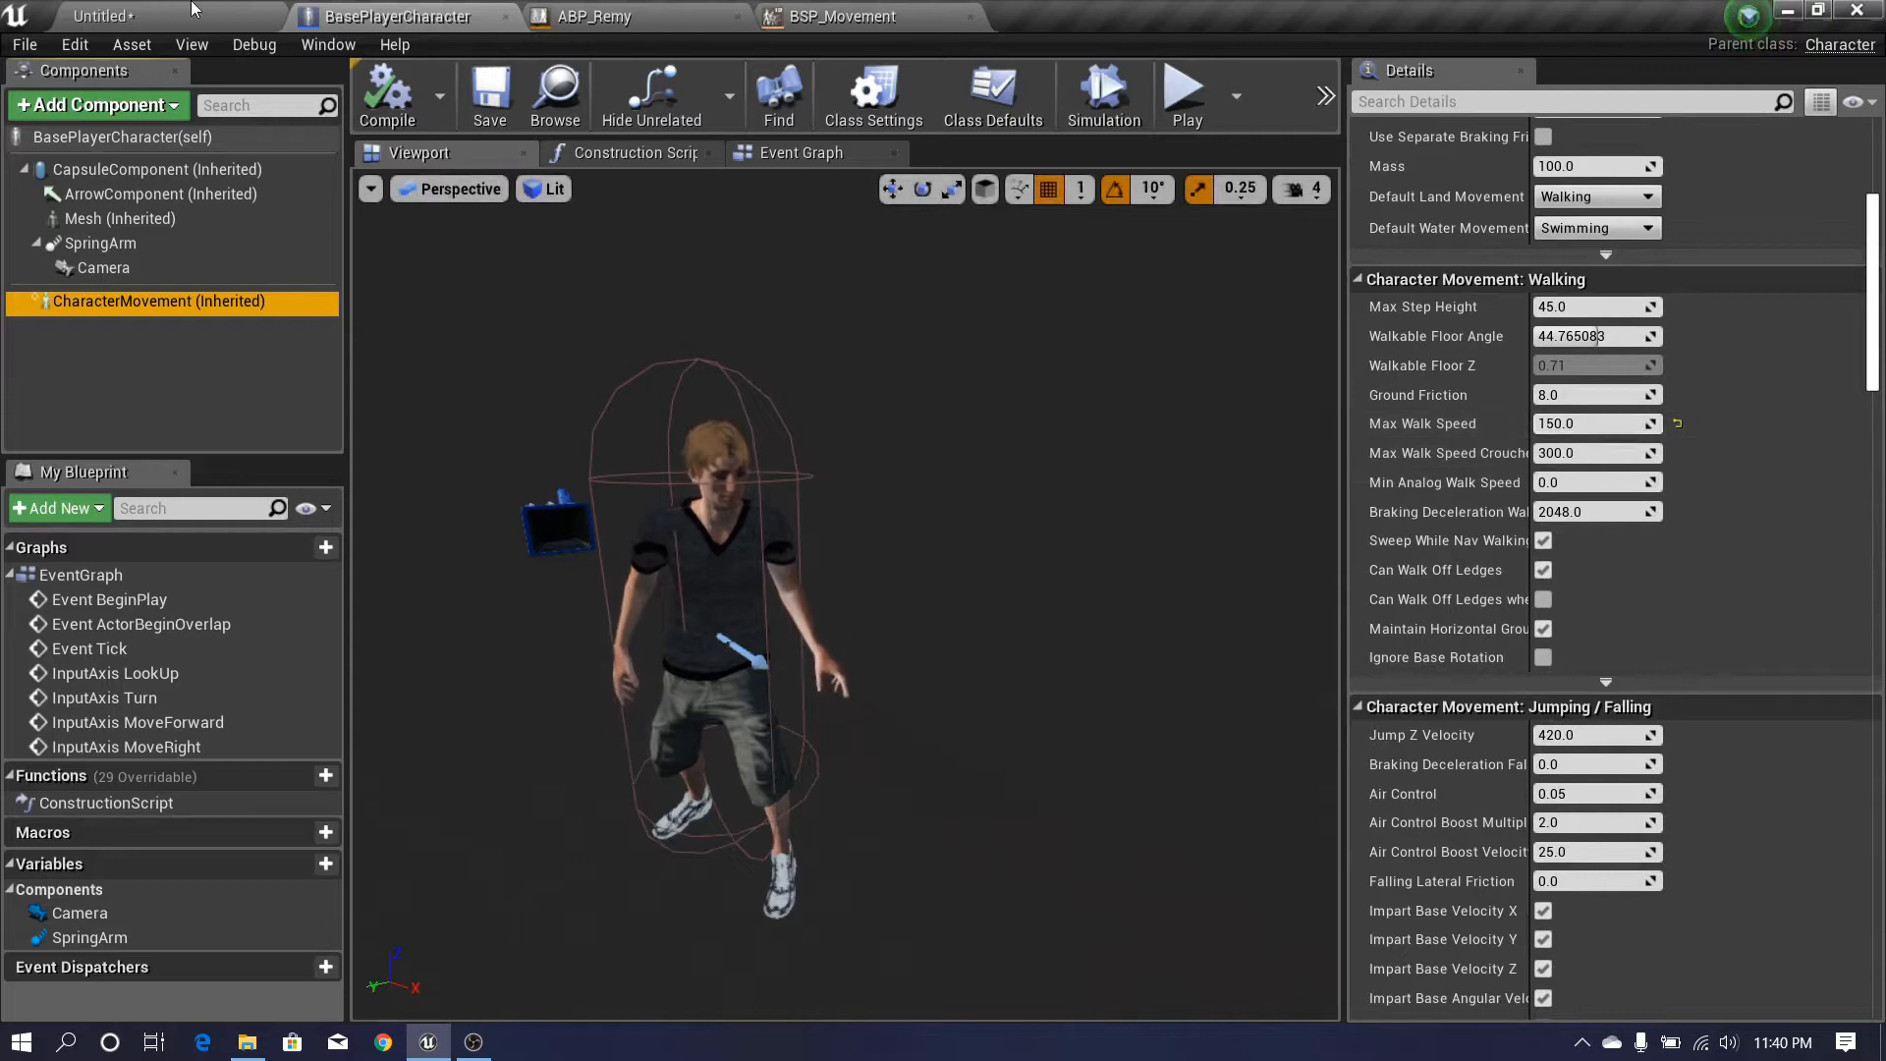
# - Play the level full screen, move the character in all directions to check the walking animation, and end the session
pyautogui.click(106, 15)
pyautogui.click(1200, 103)
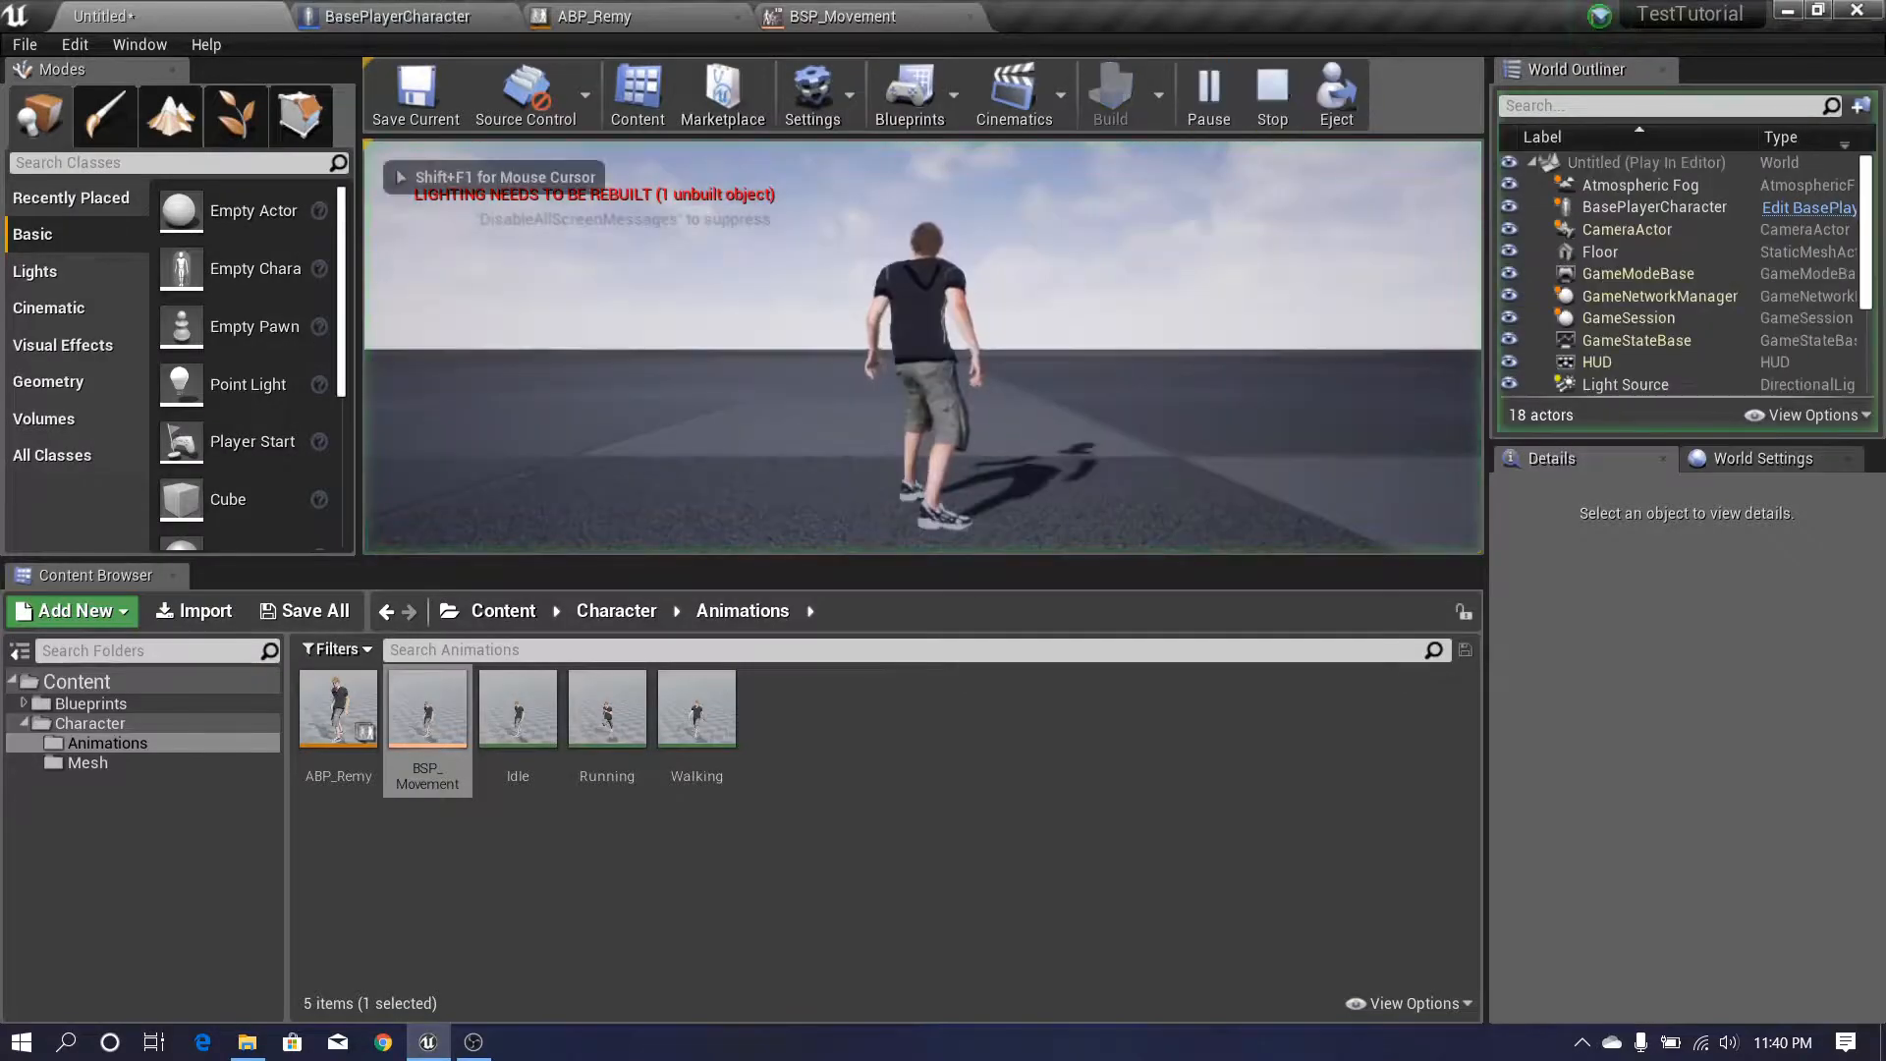
pyautogui.press('F11')
pyautogui.click(1118, 369)
pyautogui.press('w')
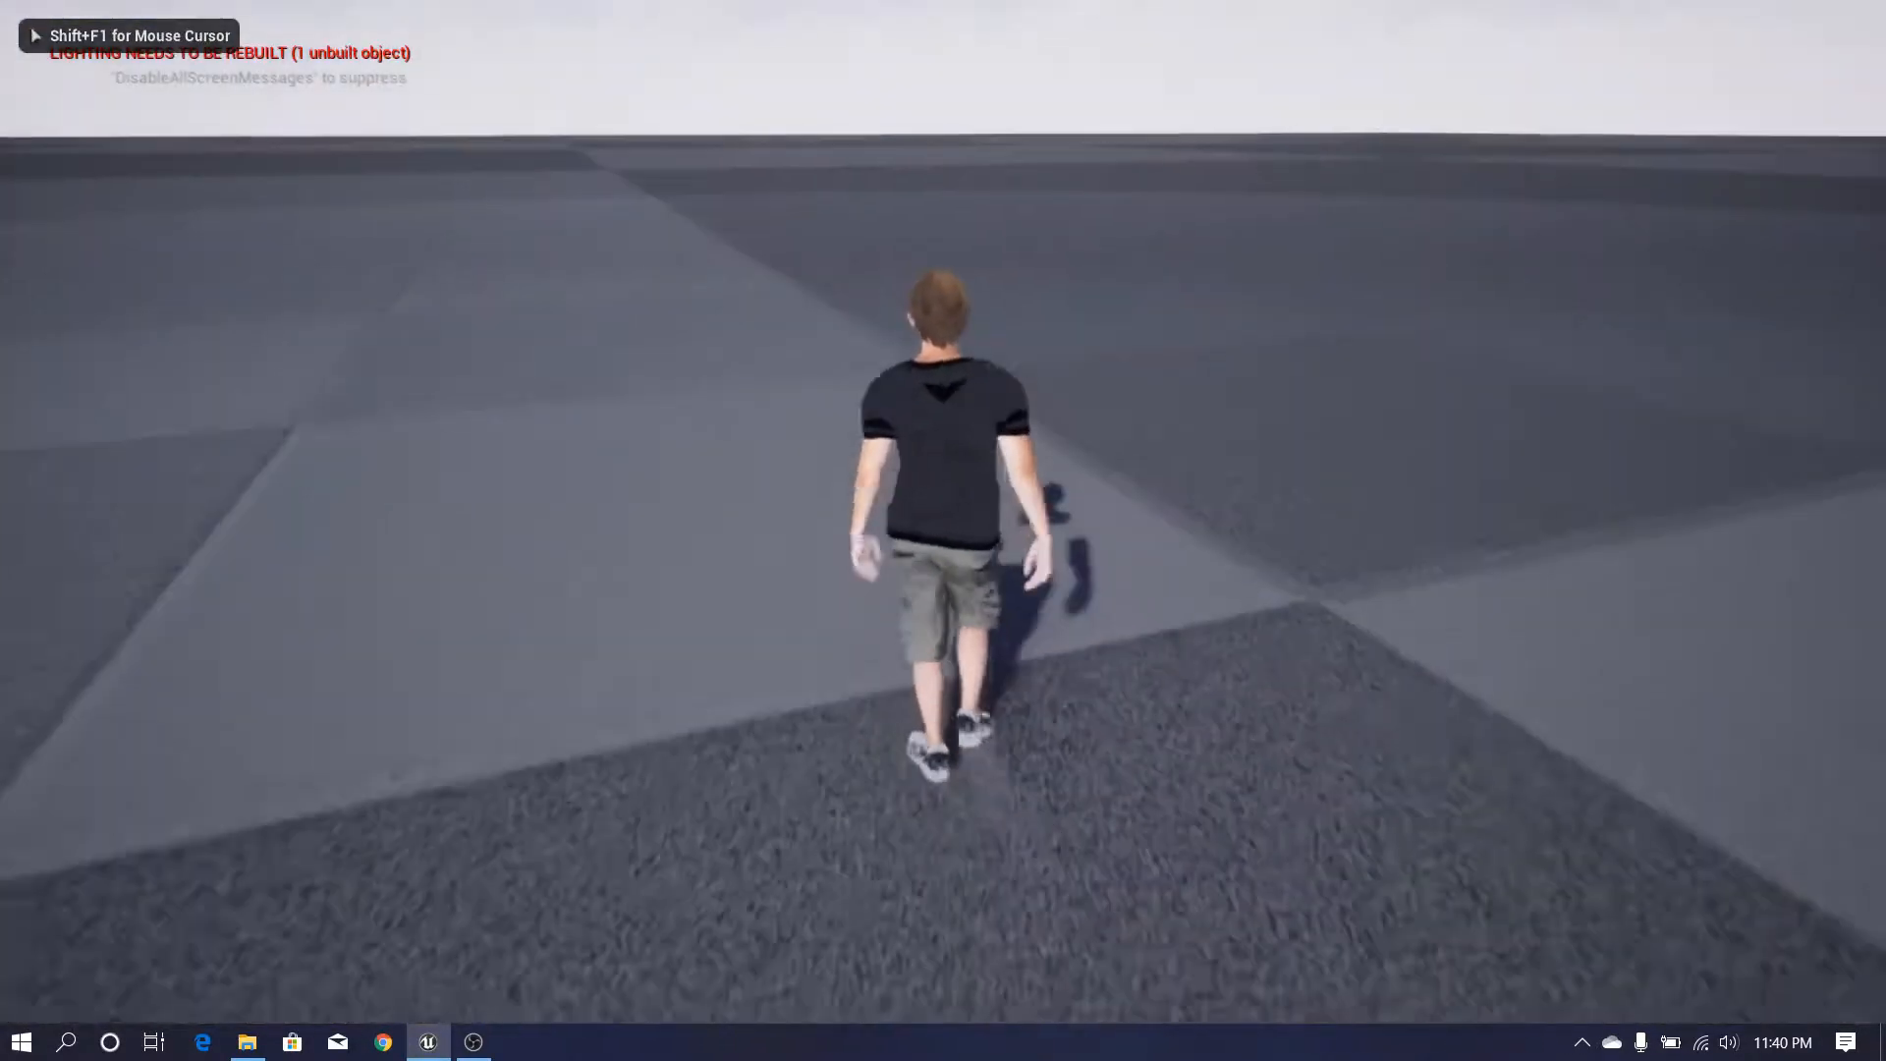
pyautogui.press('d')
pyautogui.press('s')
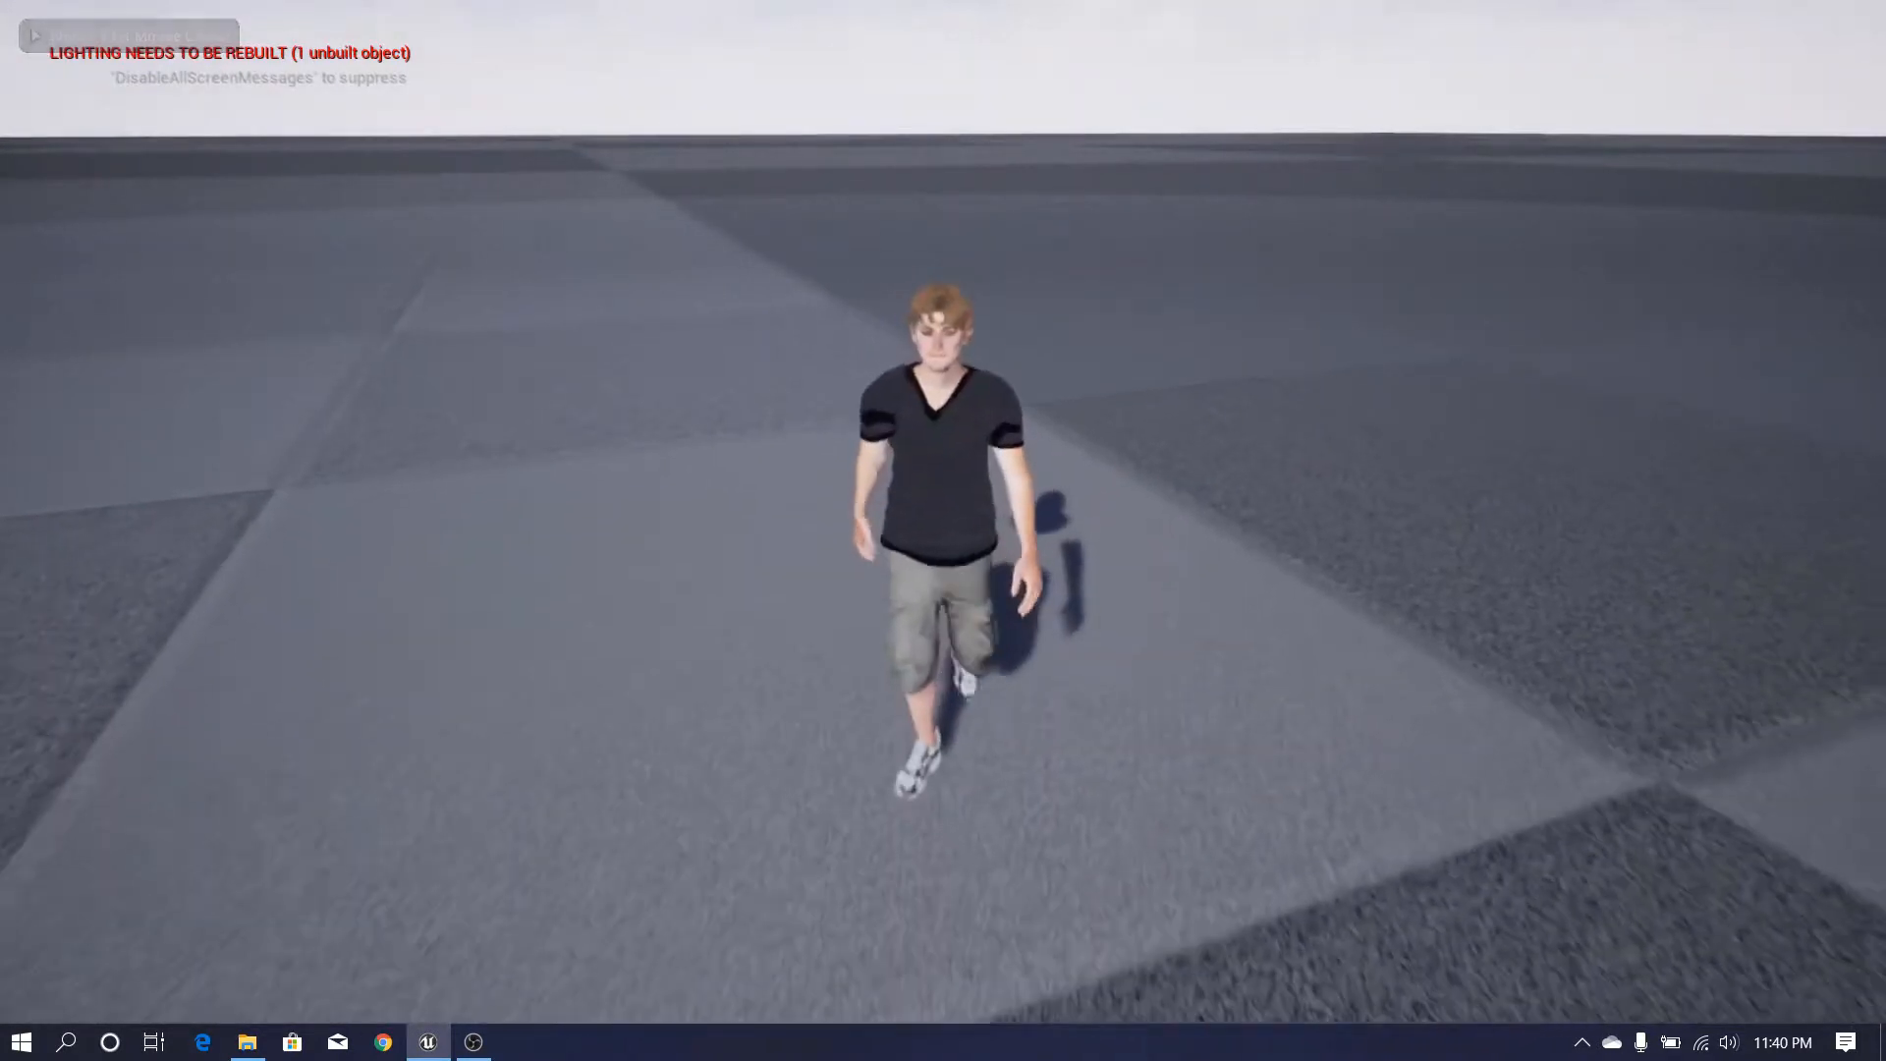
pyautogui.press('a')
pyautogui.press('w')
pyautogui.press('w')
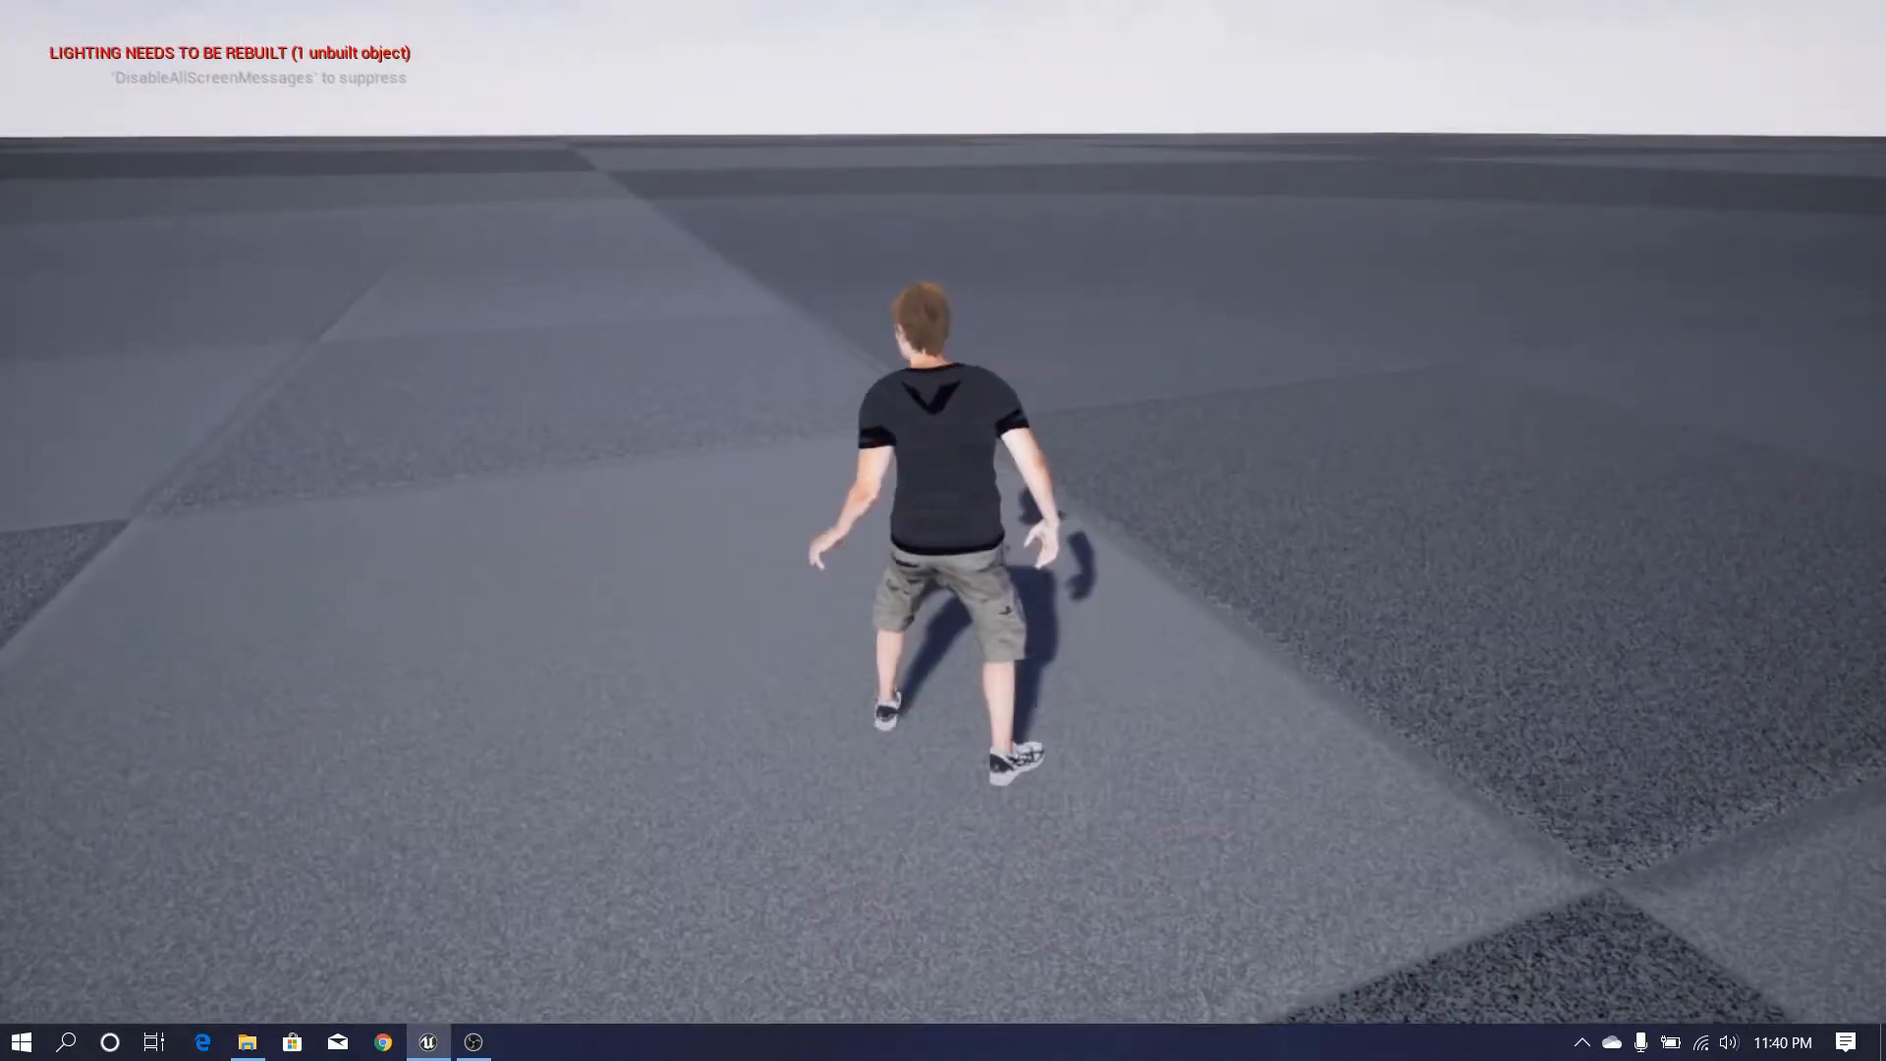
pyautogui.press('Escape')
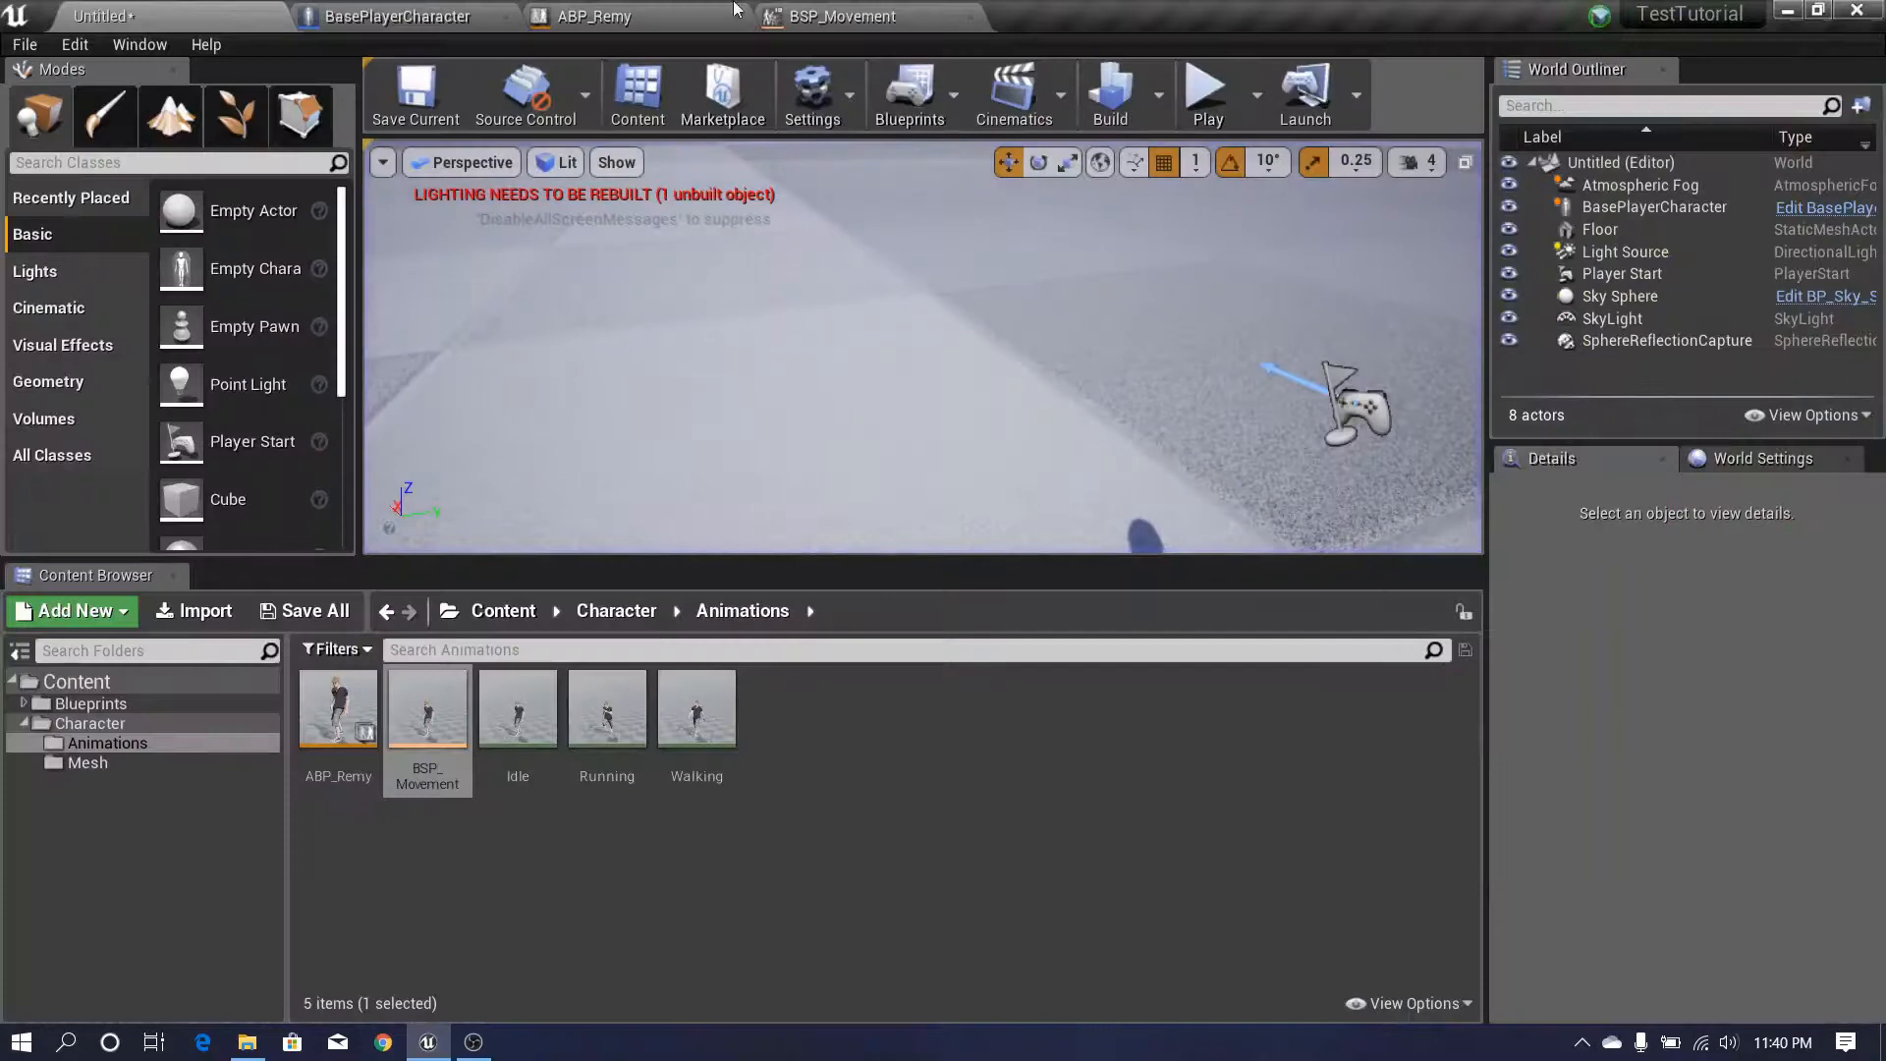
# - Restore the faster movement speed in BasePlayerCharacter, play the level full screen to check running in all directions, and end the session
pyautogui.click(393, 16)
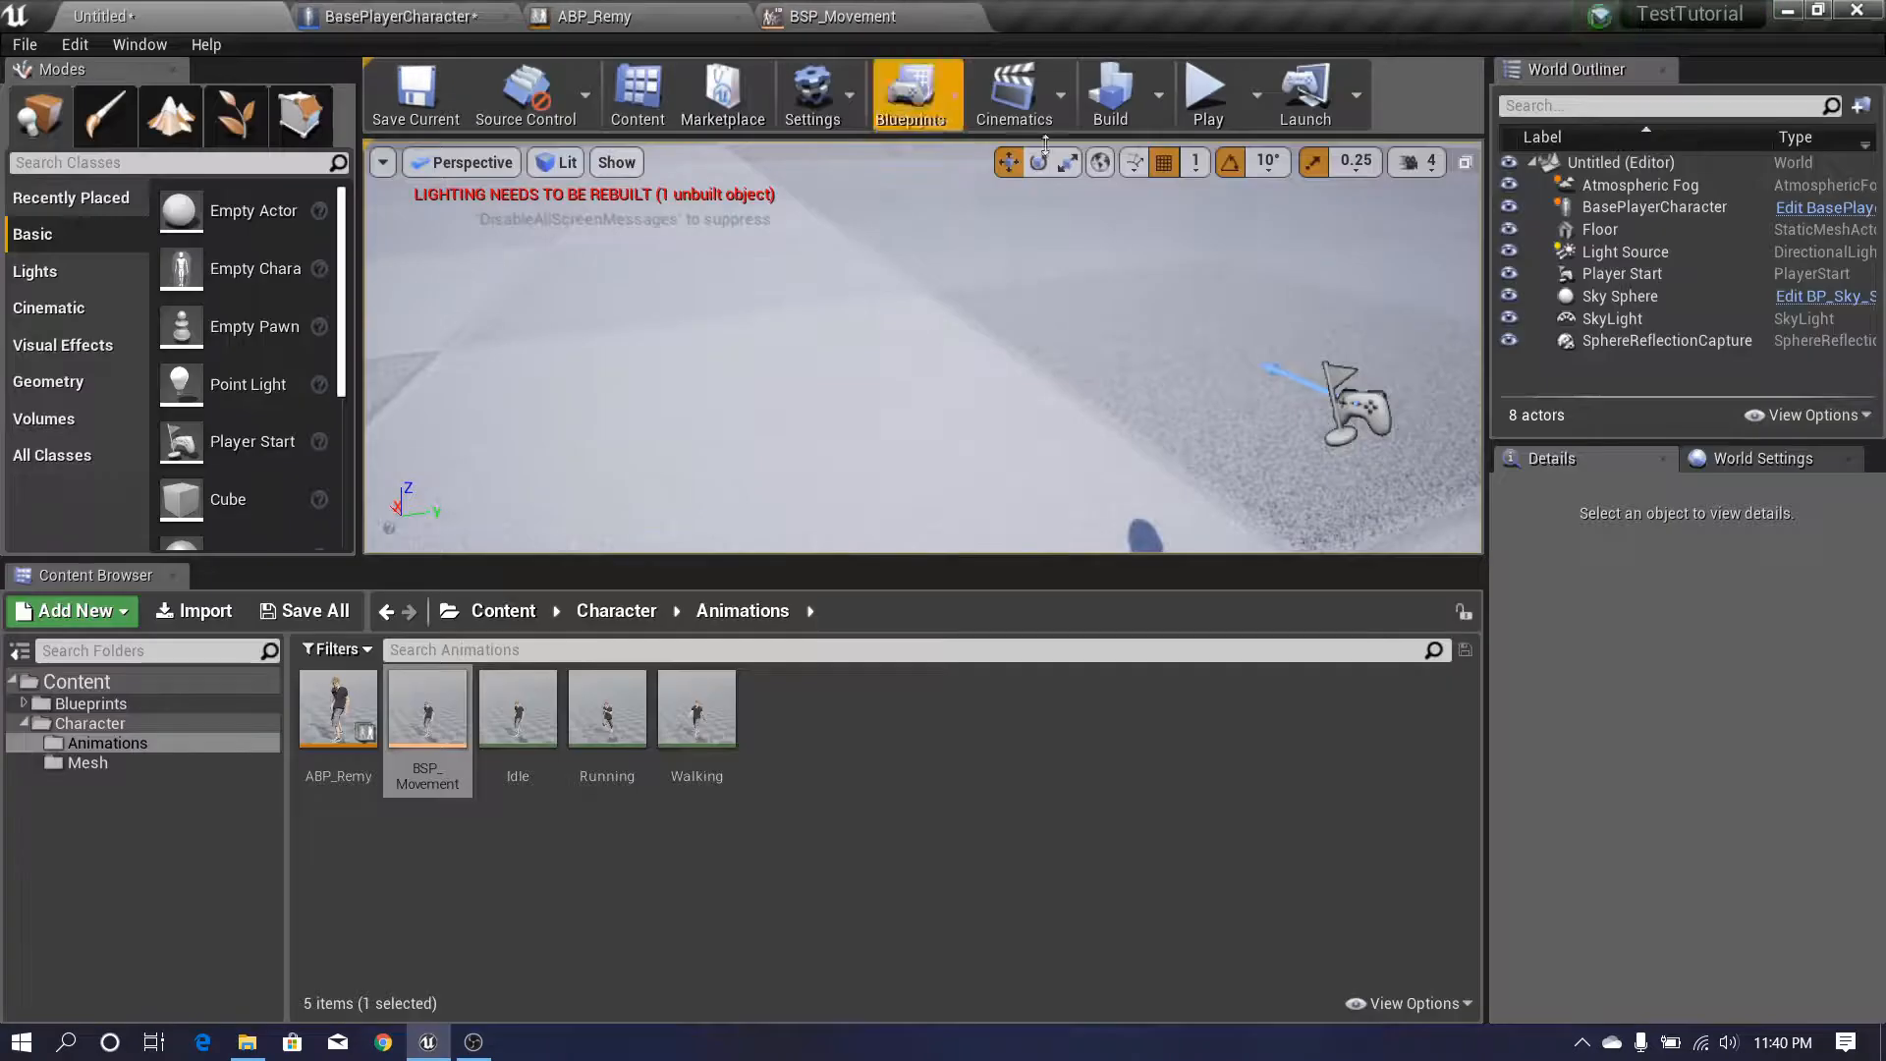
pyautogui.click(1206, 93)
pyautogui.press('F11')
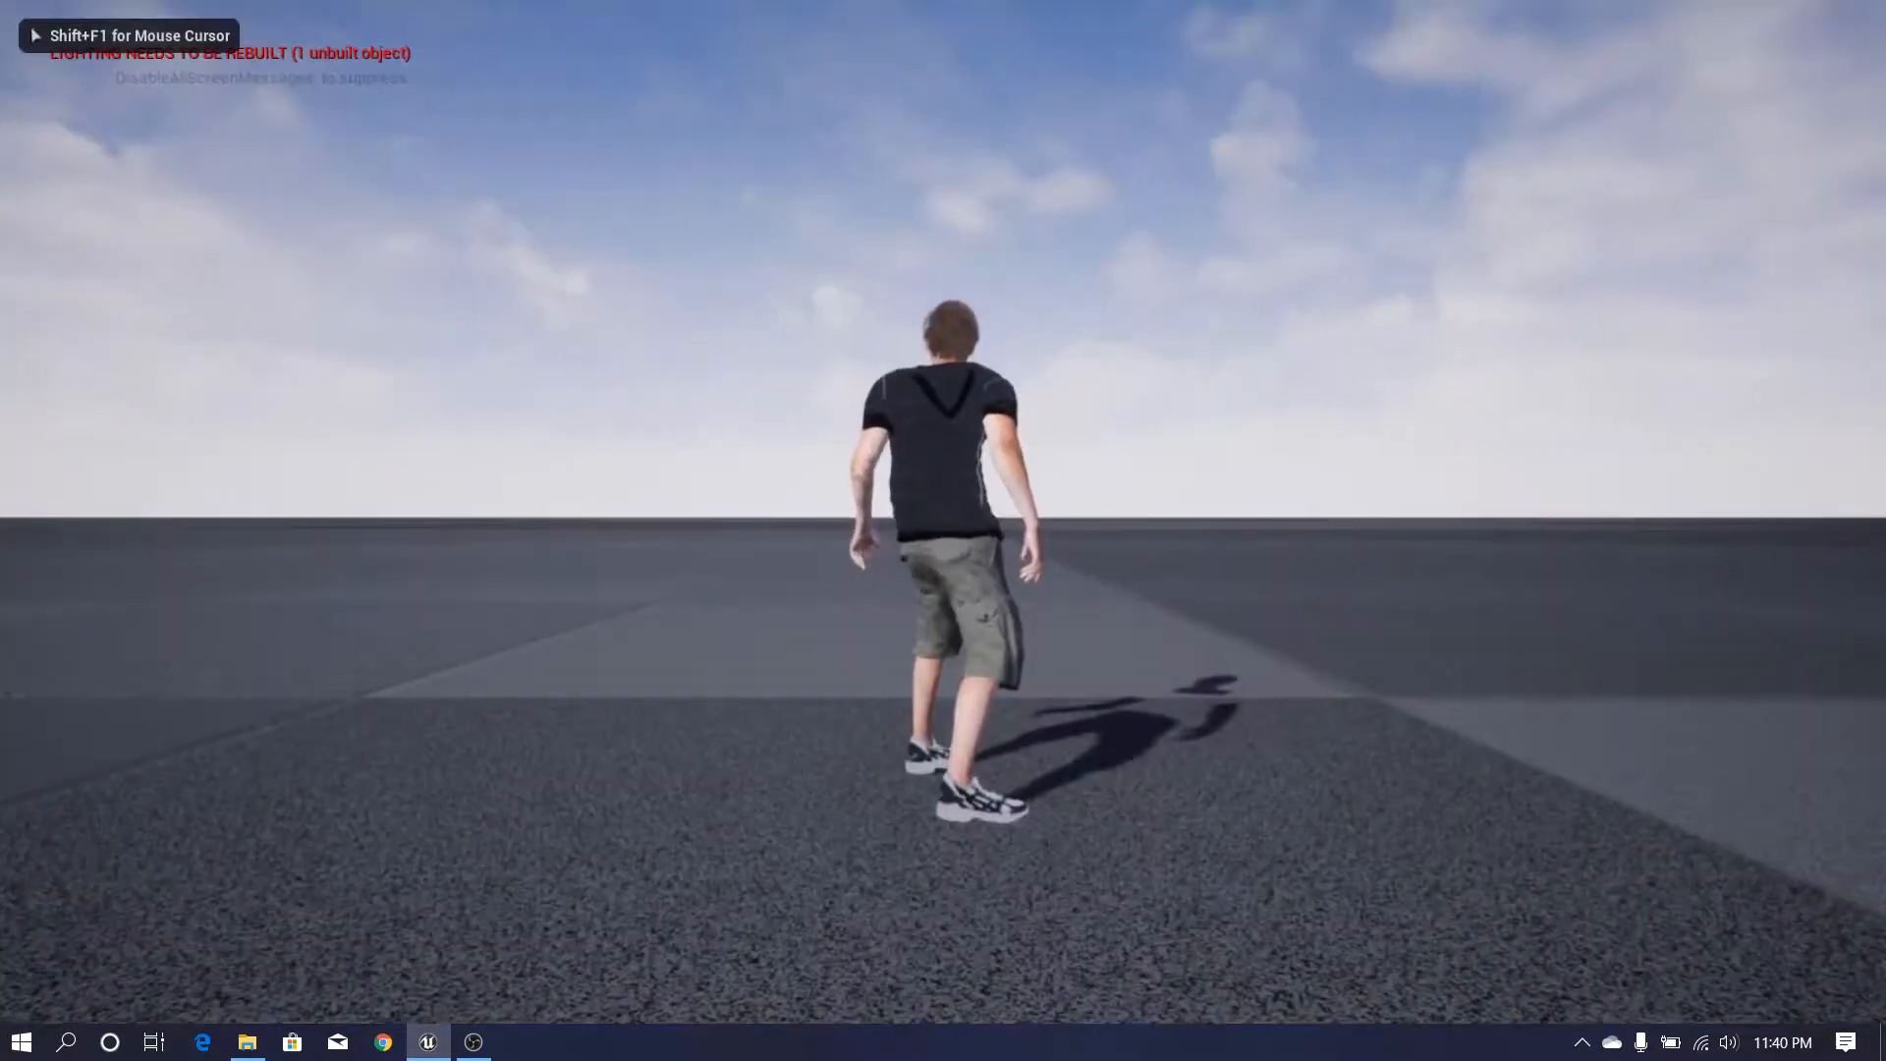
pyautogui.press('w')
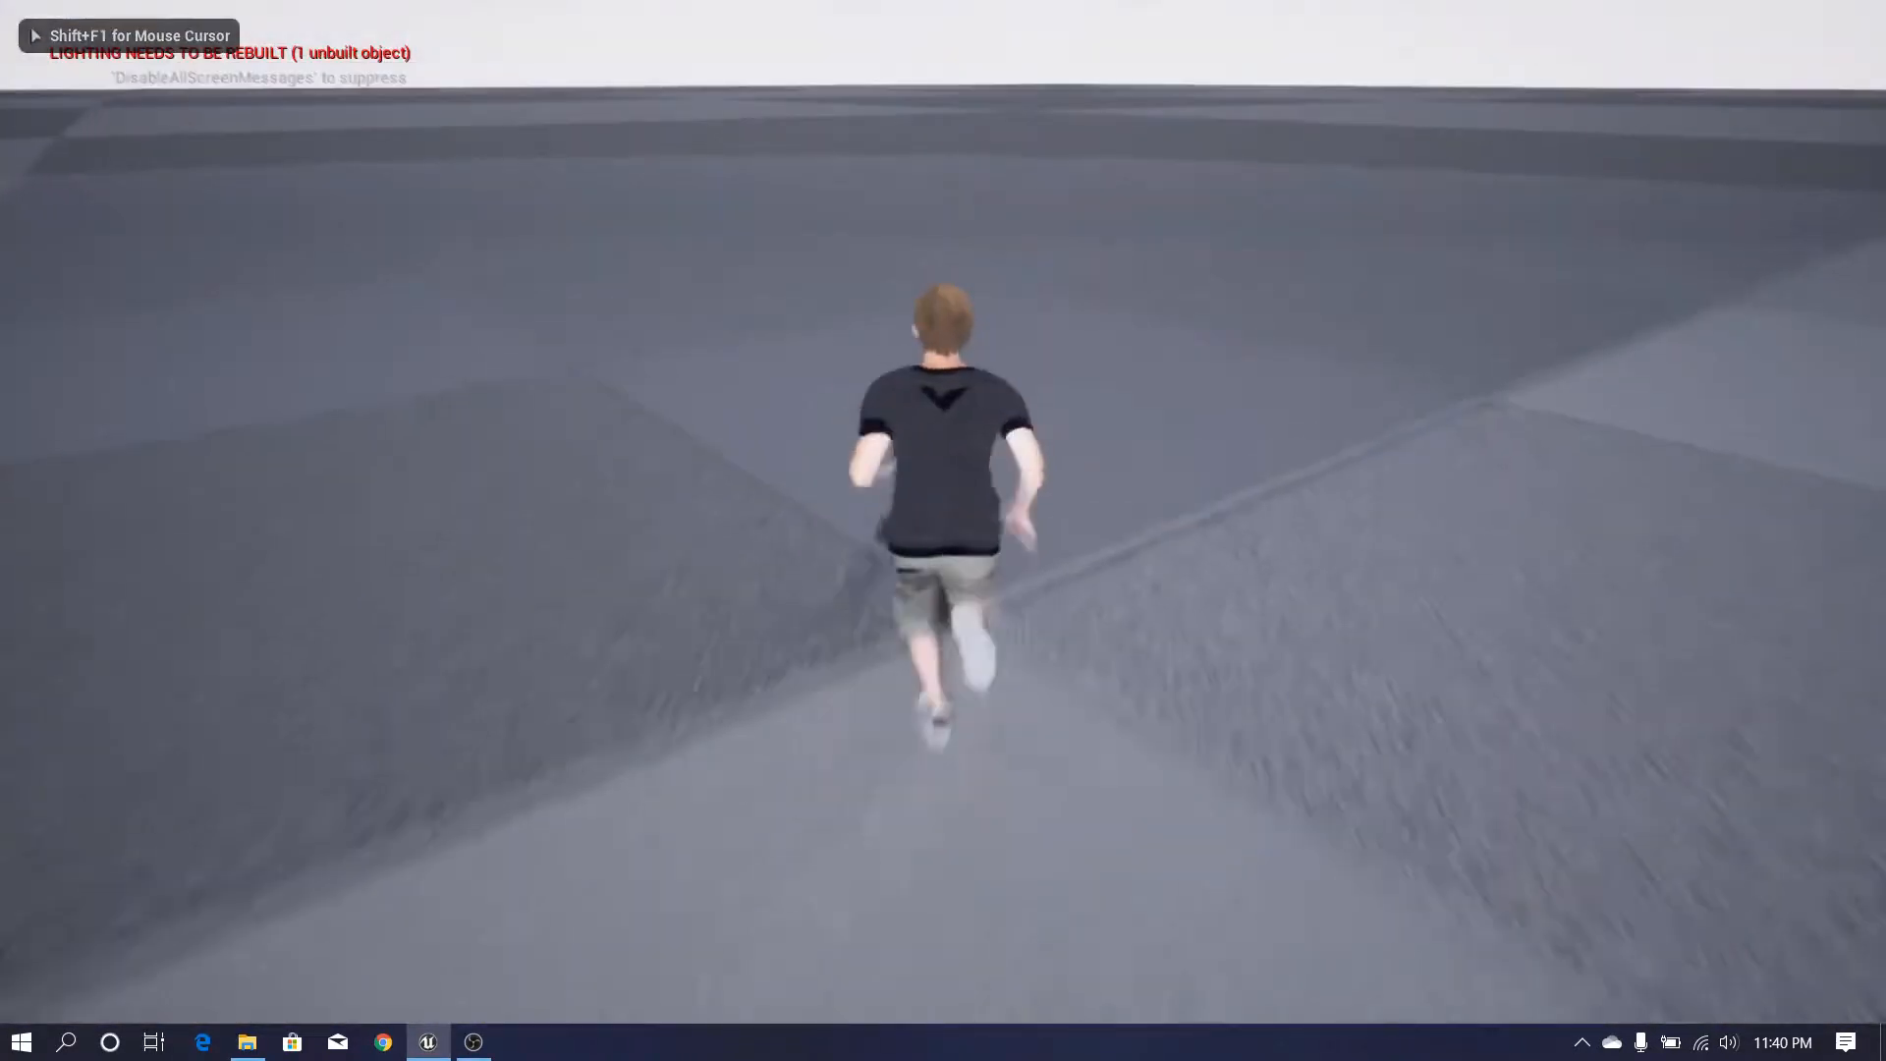
pyautogui.press('a')
pyautogui.press('d')
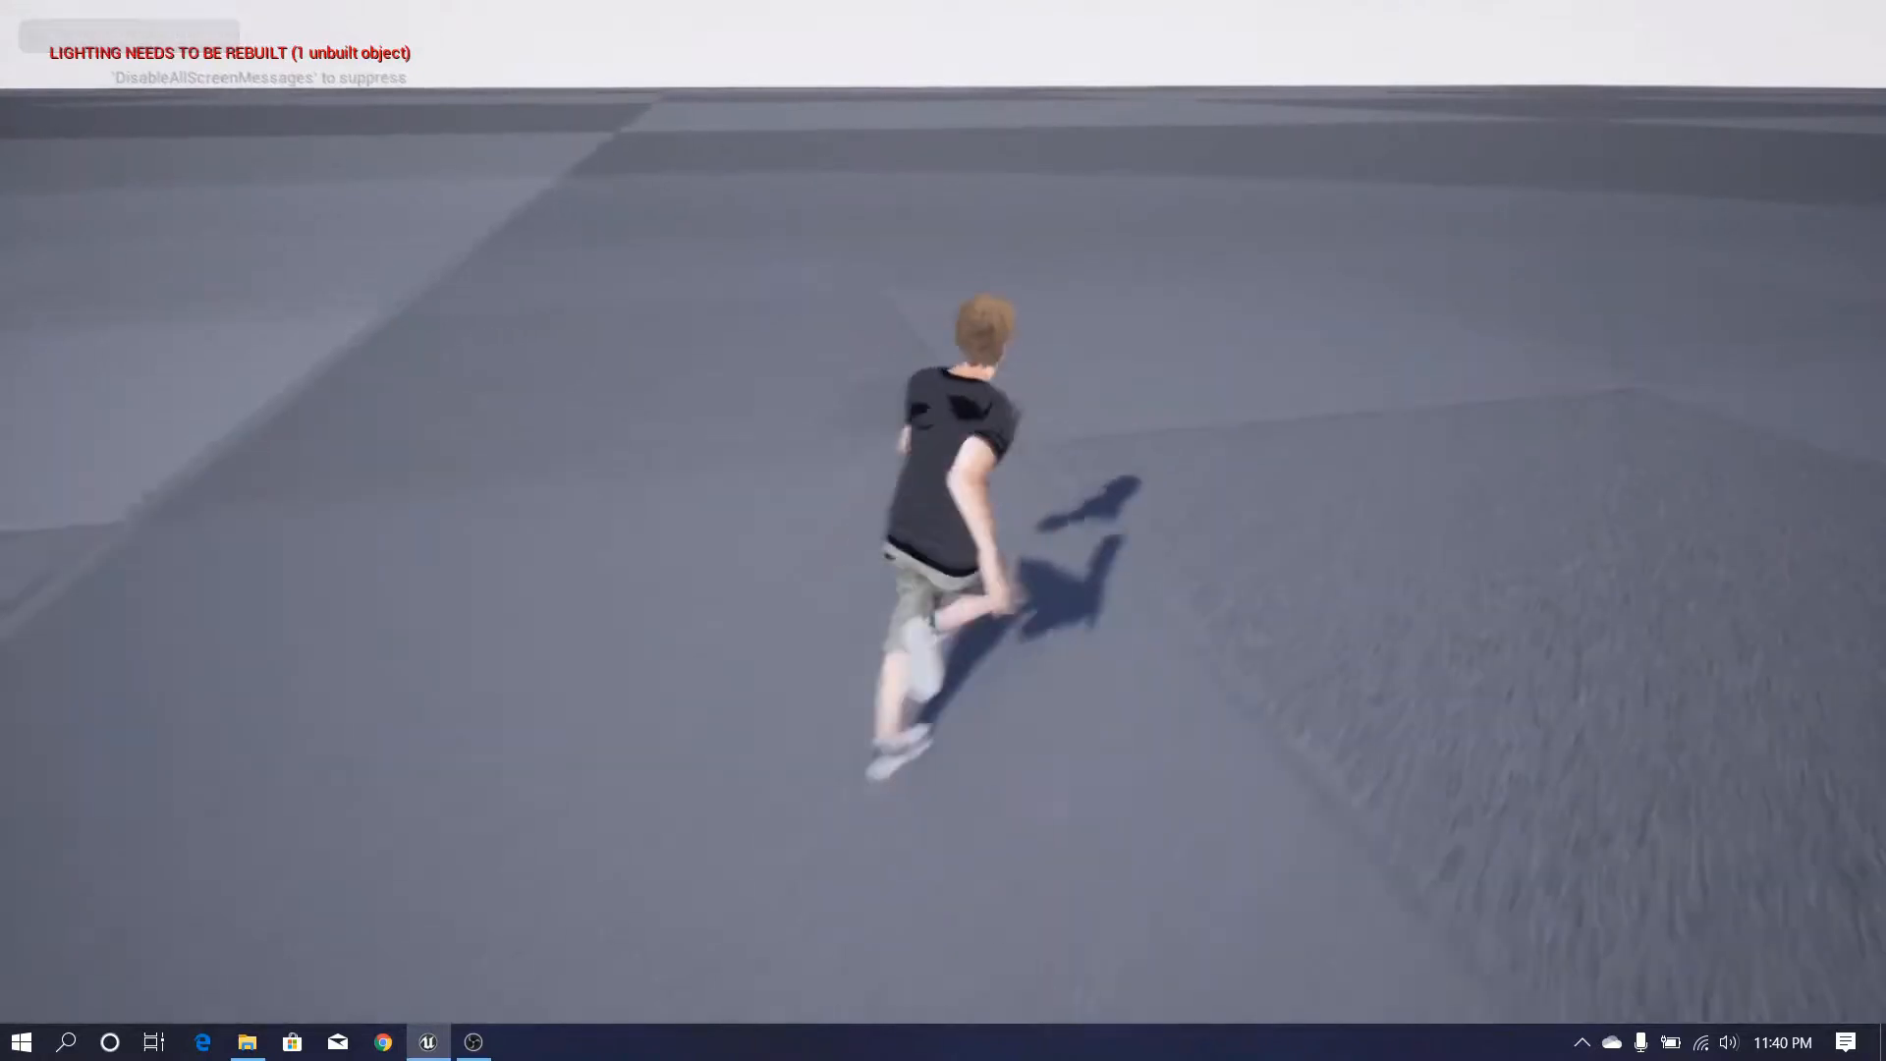
pyautogui.press('s')
pyautogui.press('a')
pyautogui.press('w')
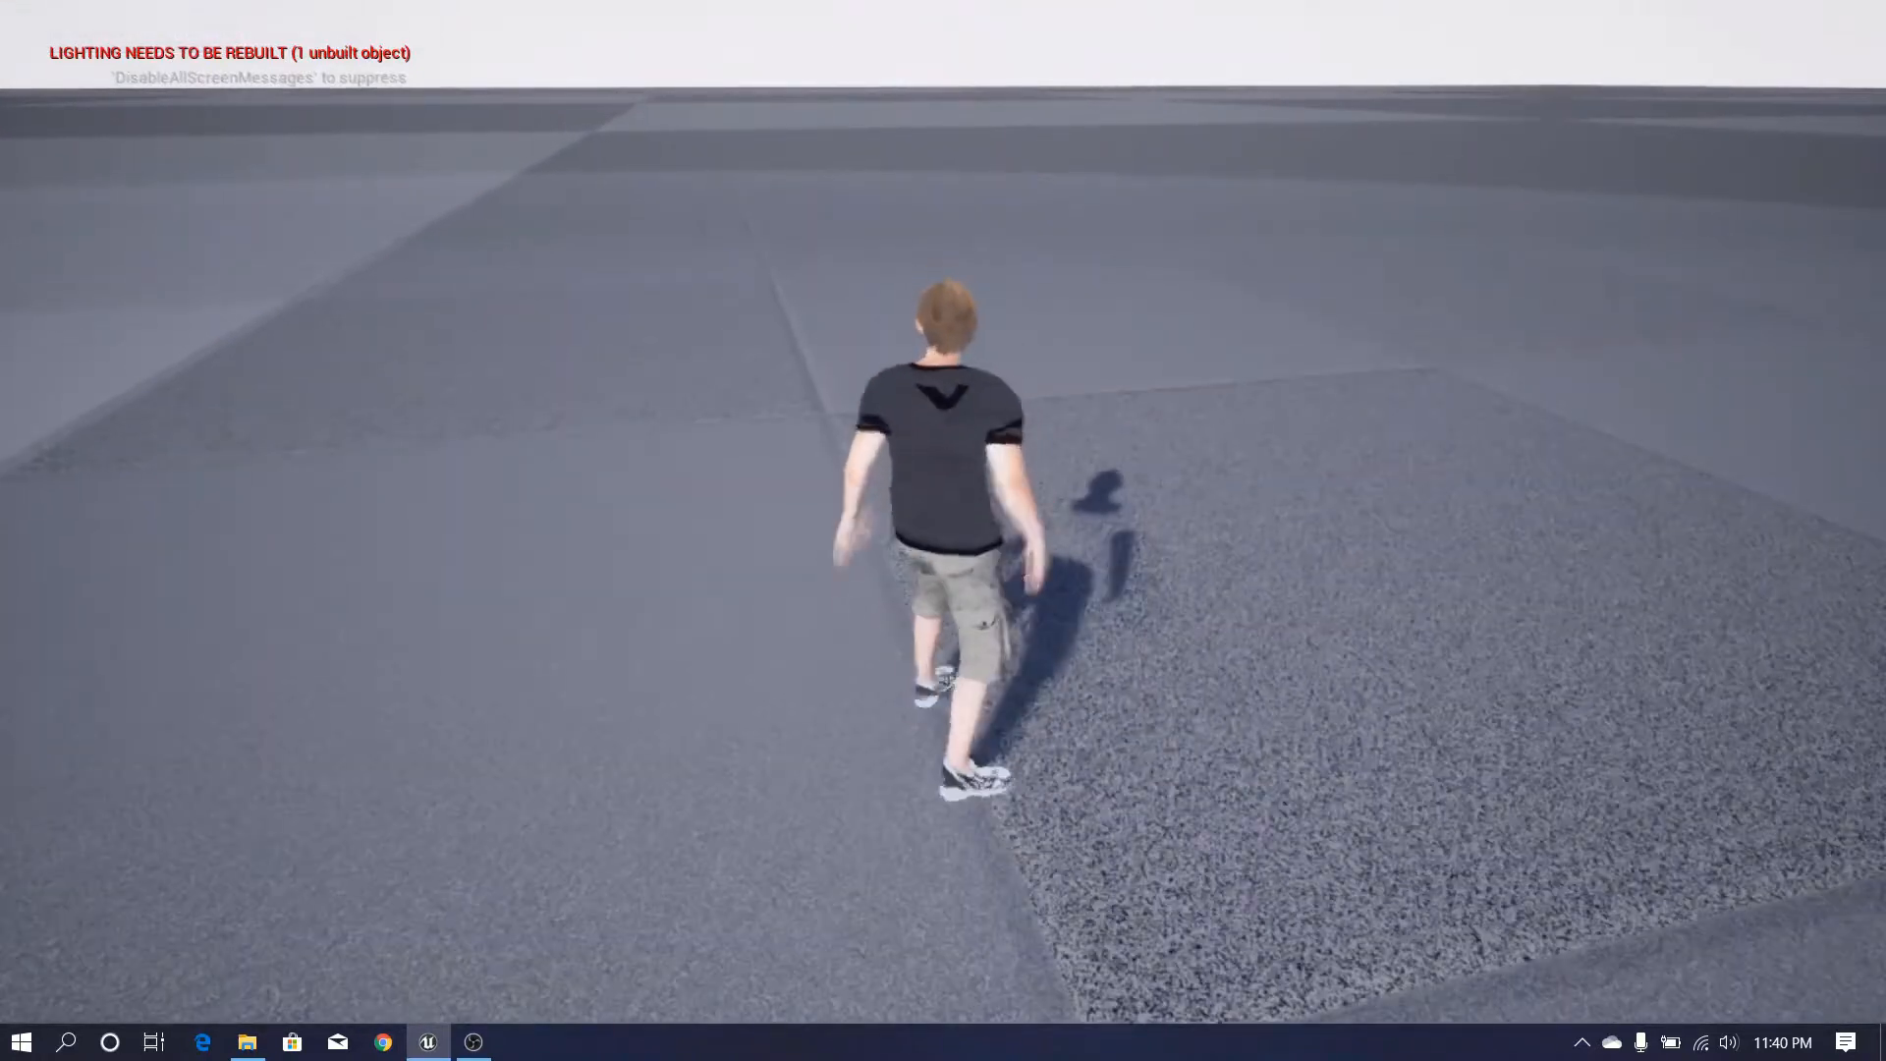
pyautogui.press('s')
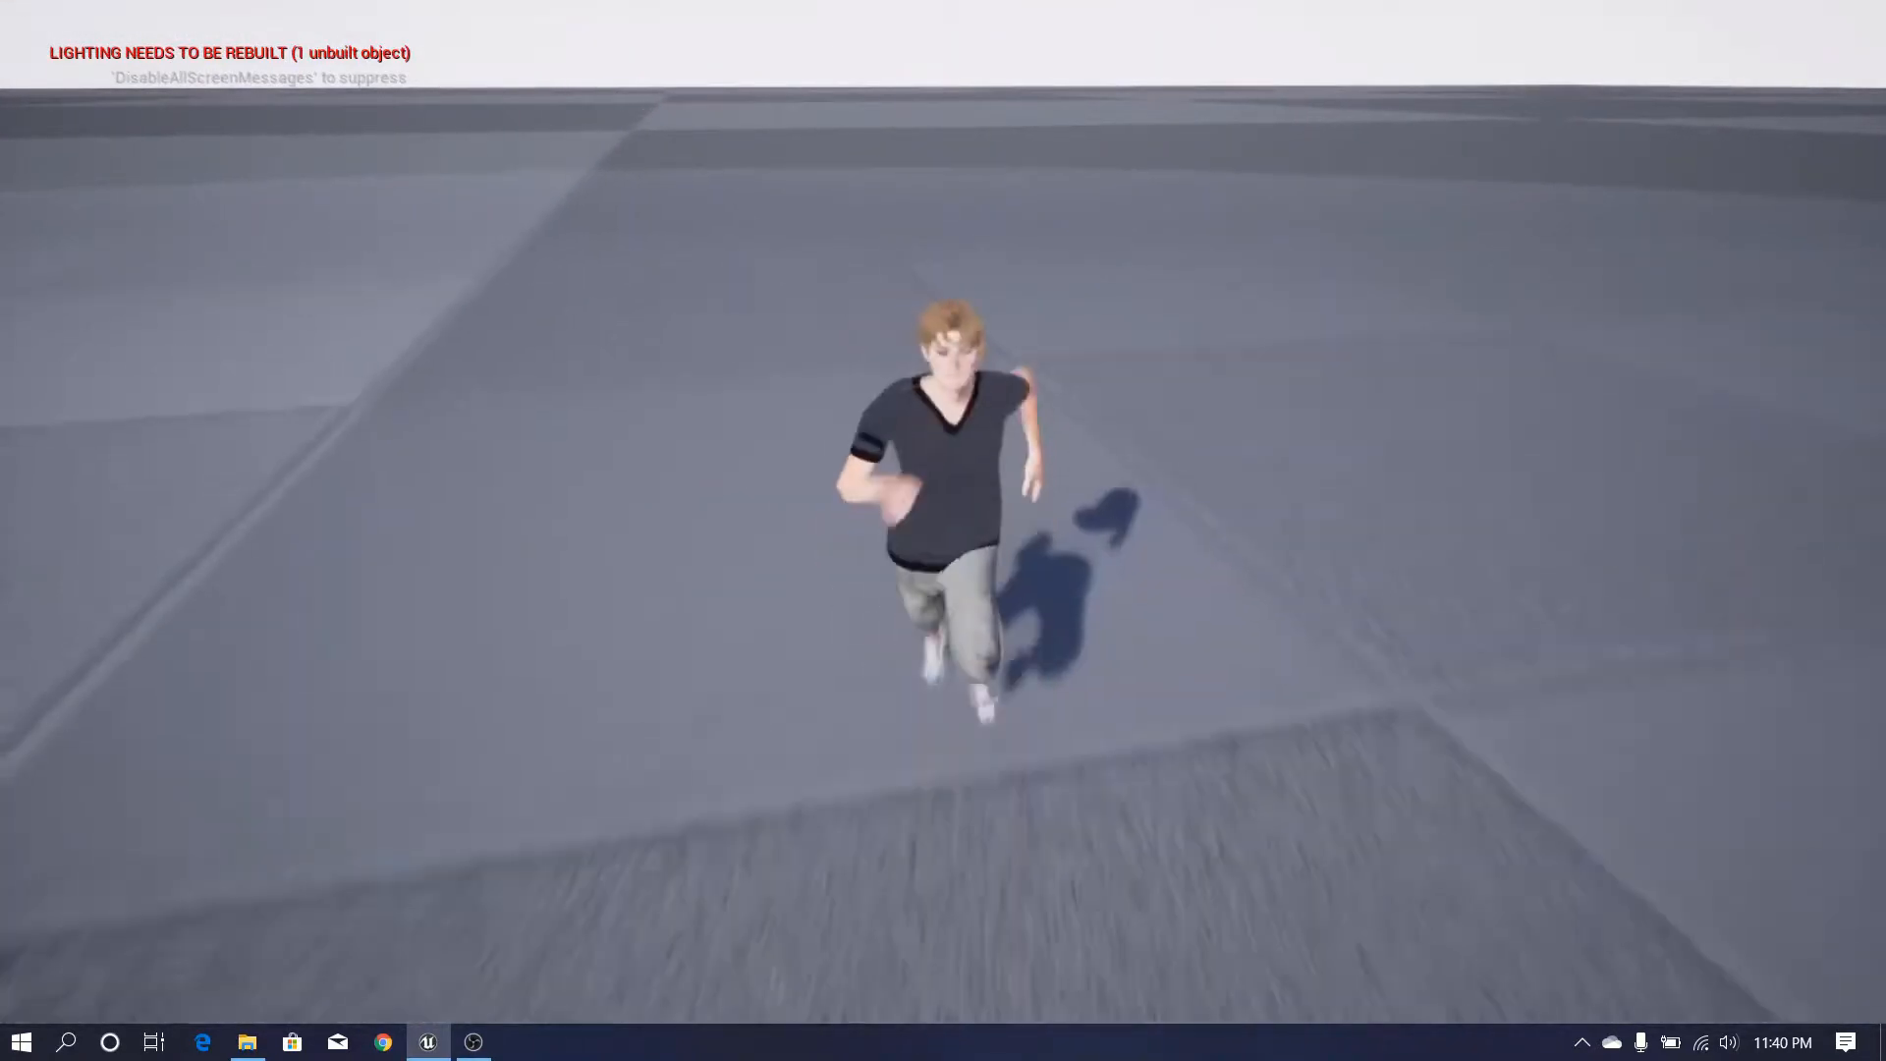
pyautogui.press('a')
pyautogui.press('w')
pyautogui.press('F11')
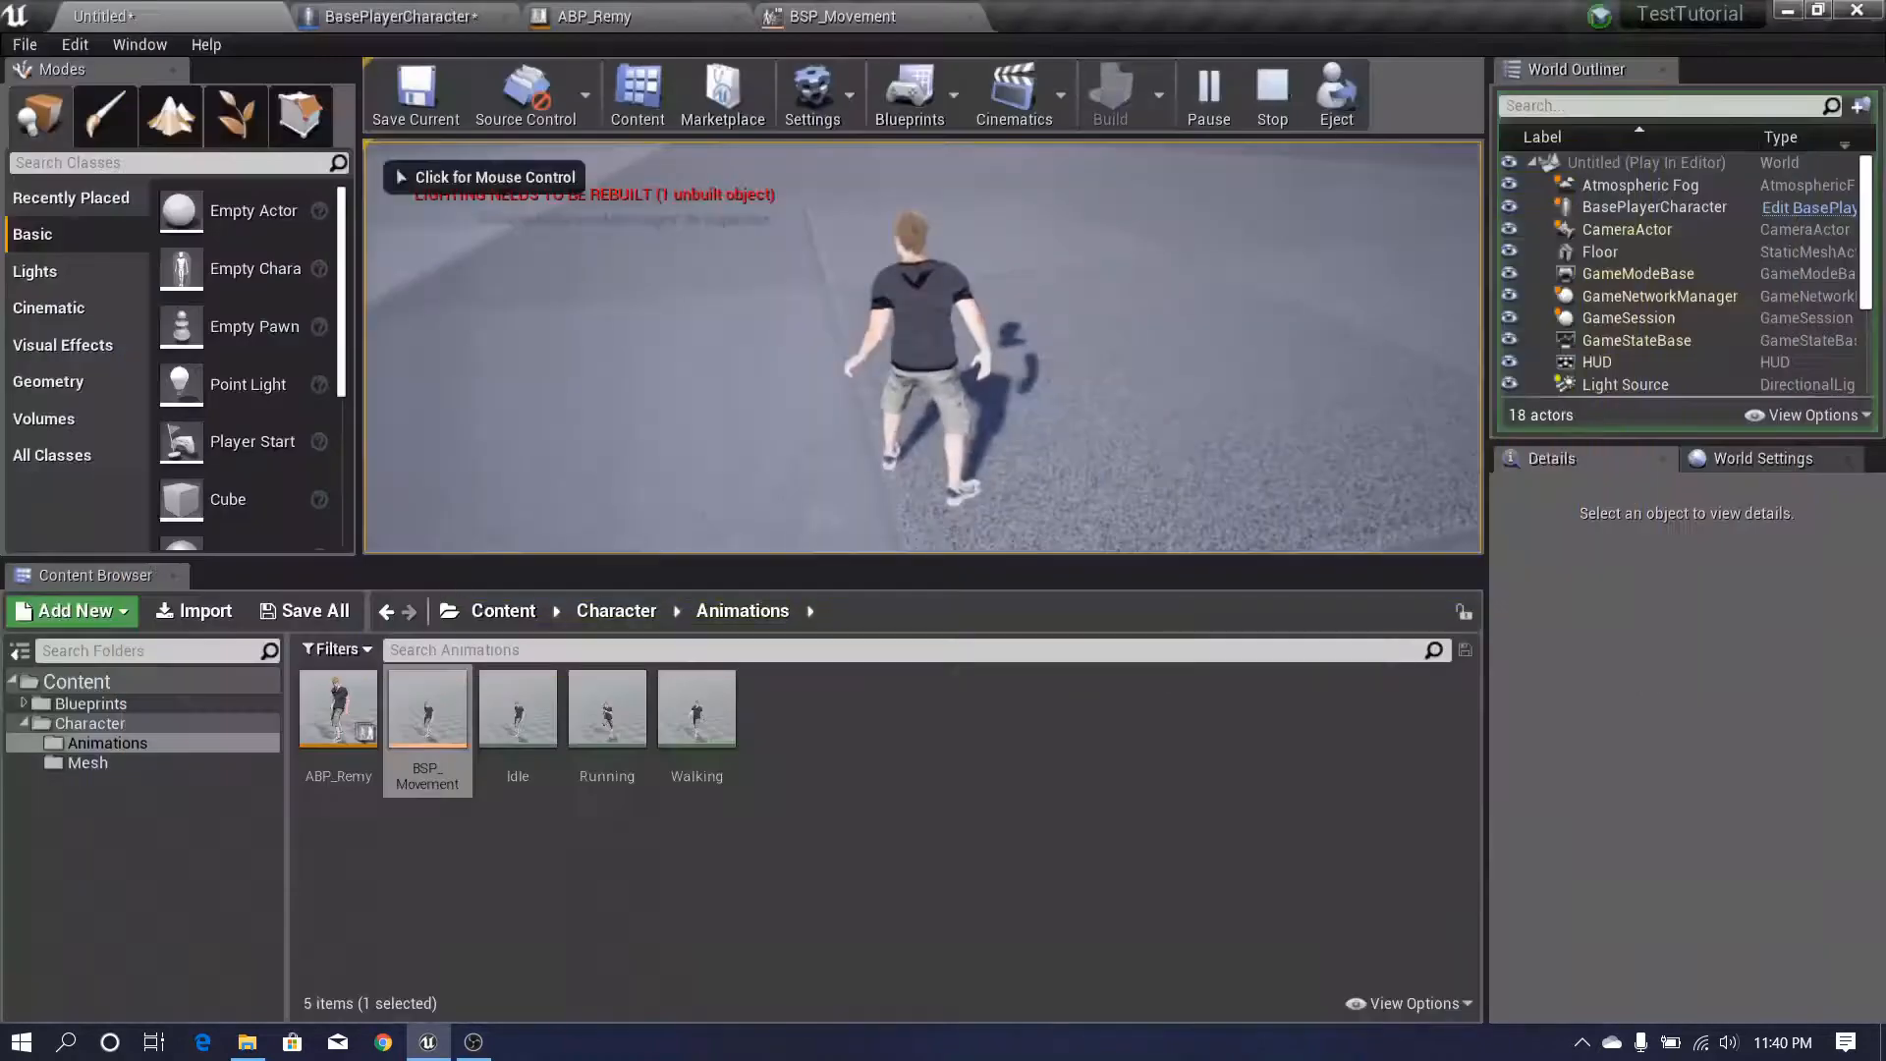
pyautogui.press('Escape')
# - Save the modified BasePlayerCharacter blueprint and skip saving the untitled level
pyautogui.click(309, 613)
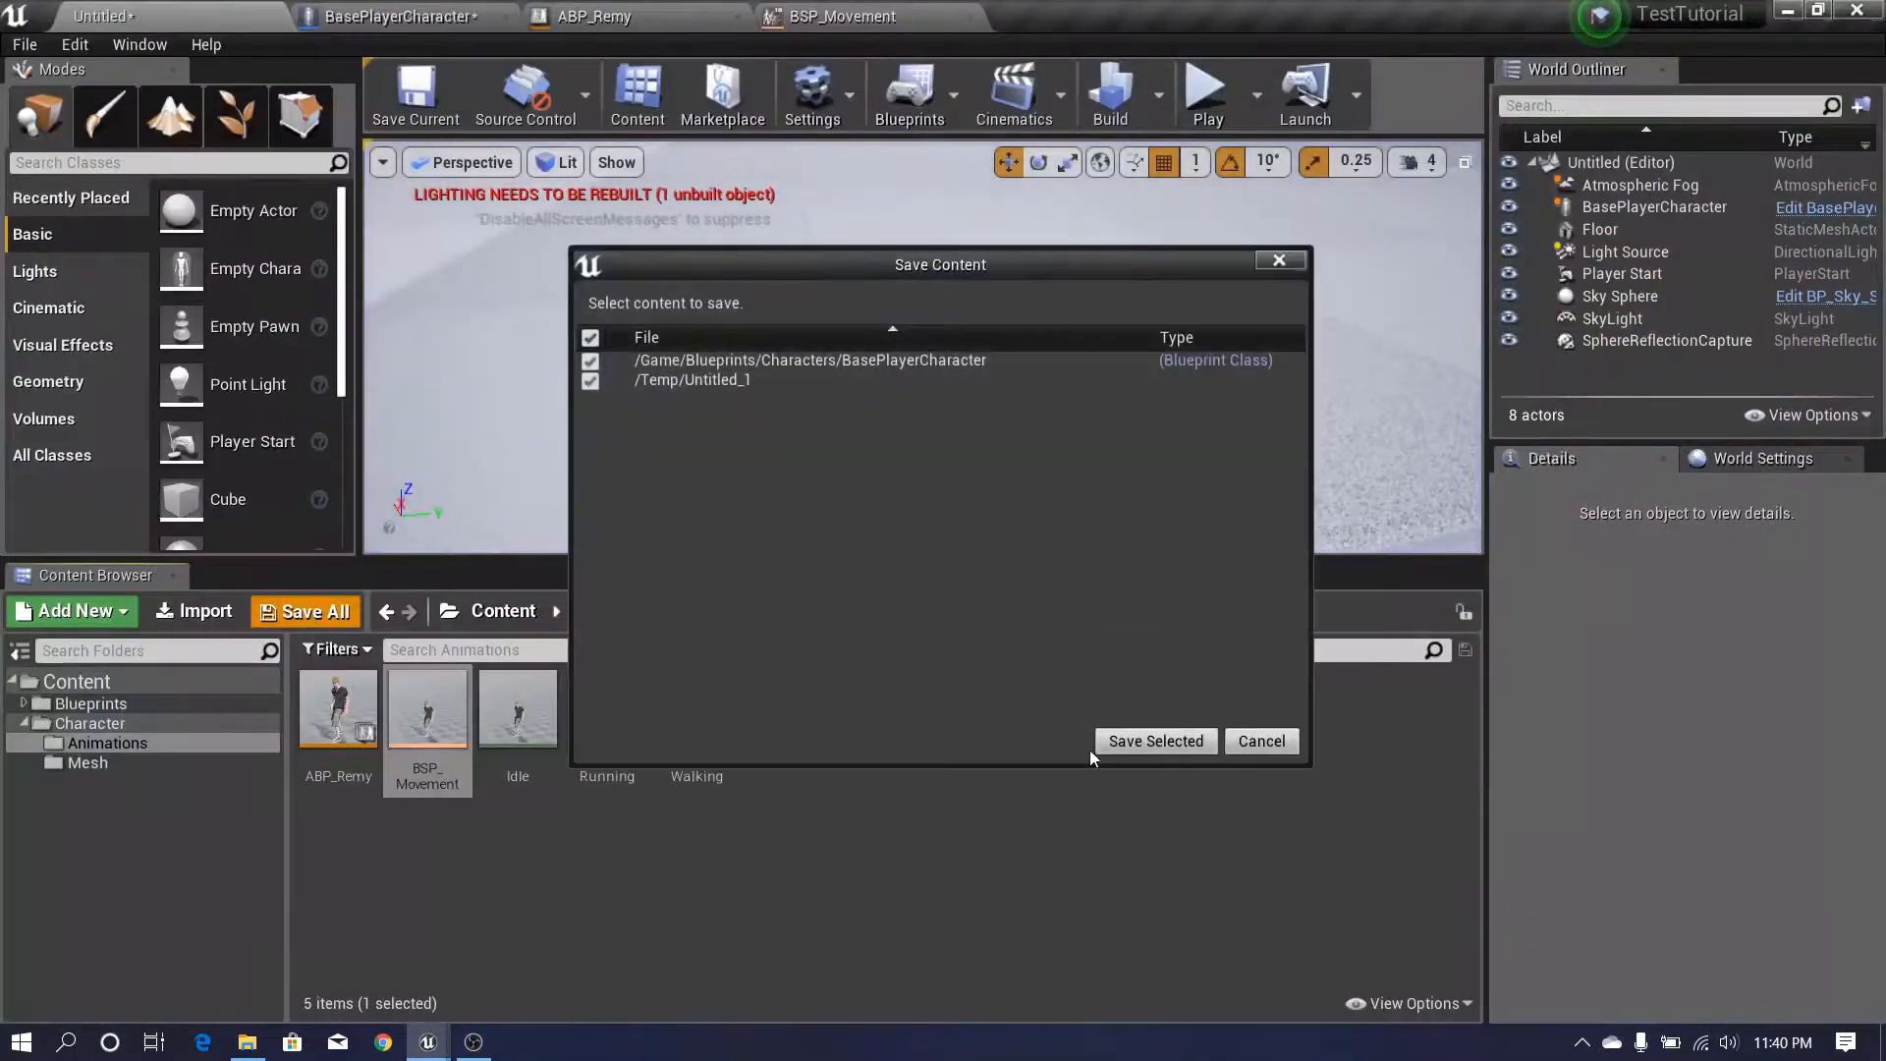
pyautogui.click(1098, 752)
pyautogui.click(1616, 896)
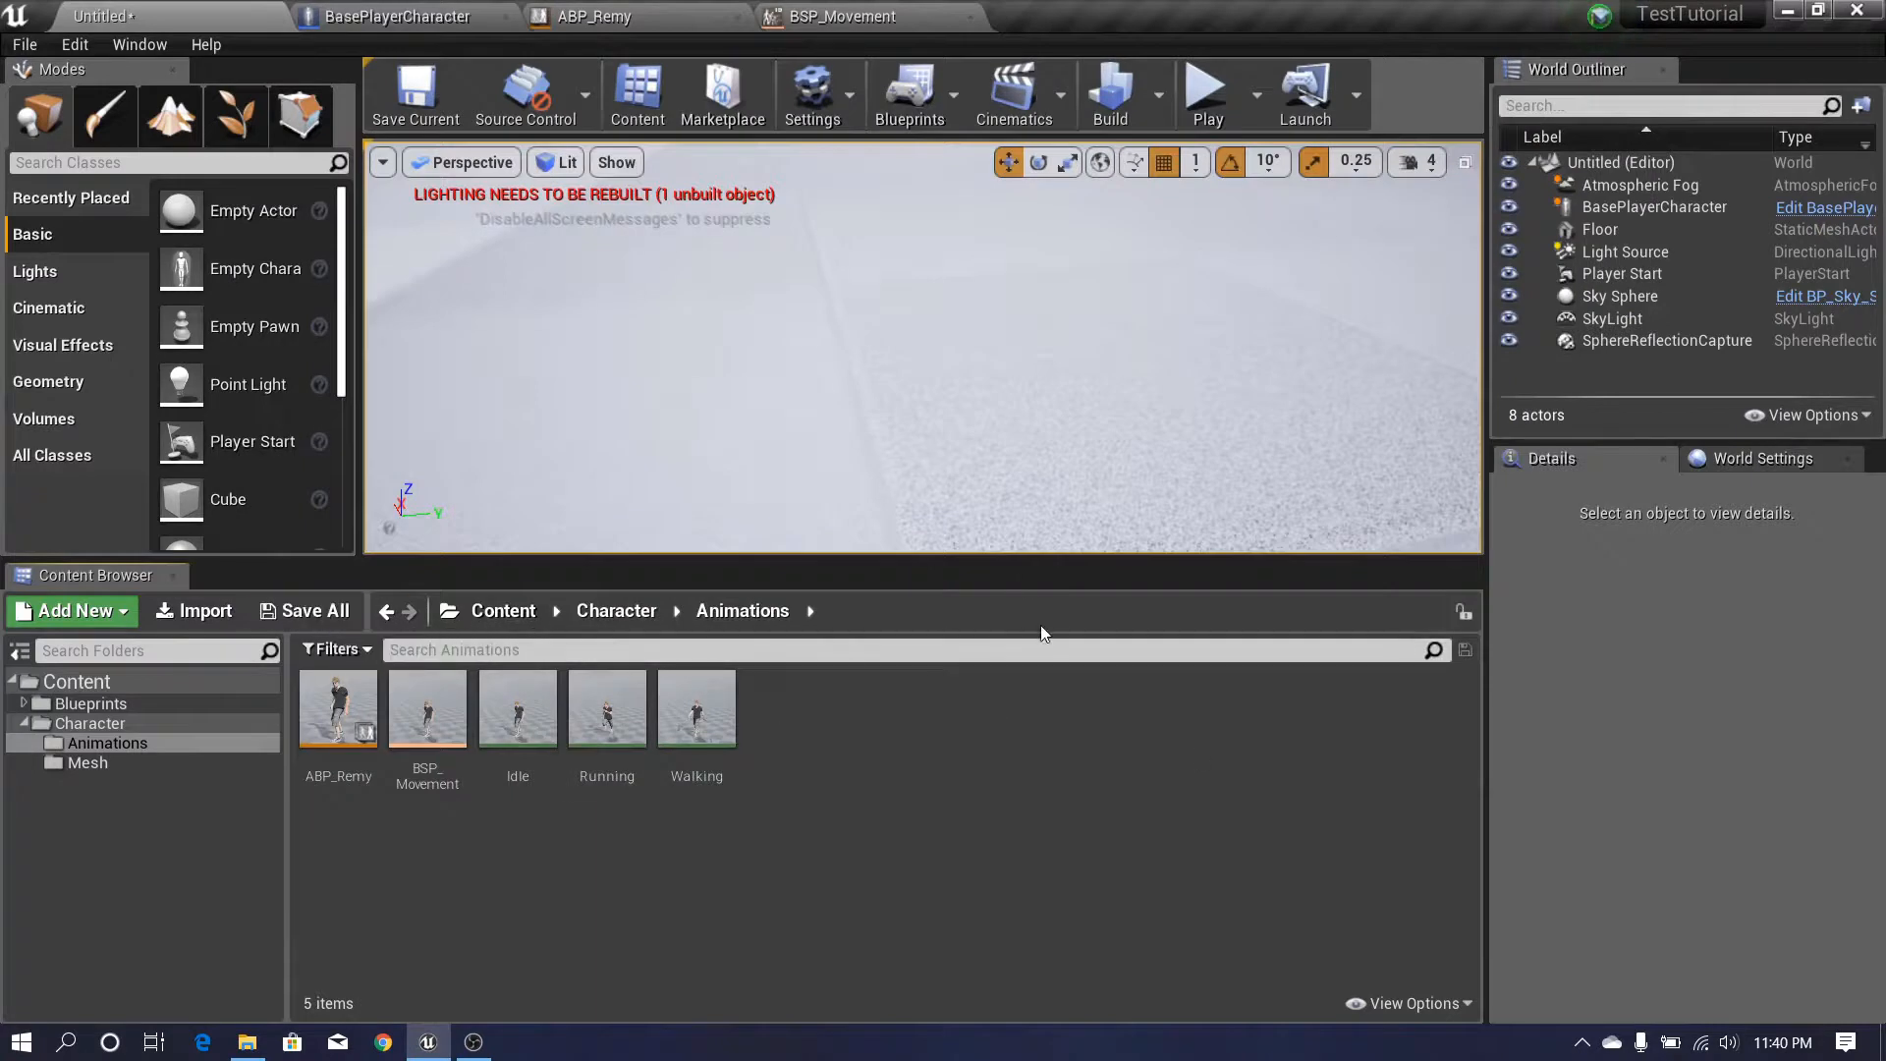
pyautogui.moveTo(1021, 562); pyautogui.dragTo(1020, 541)
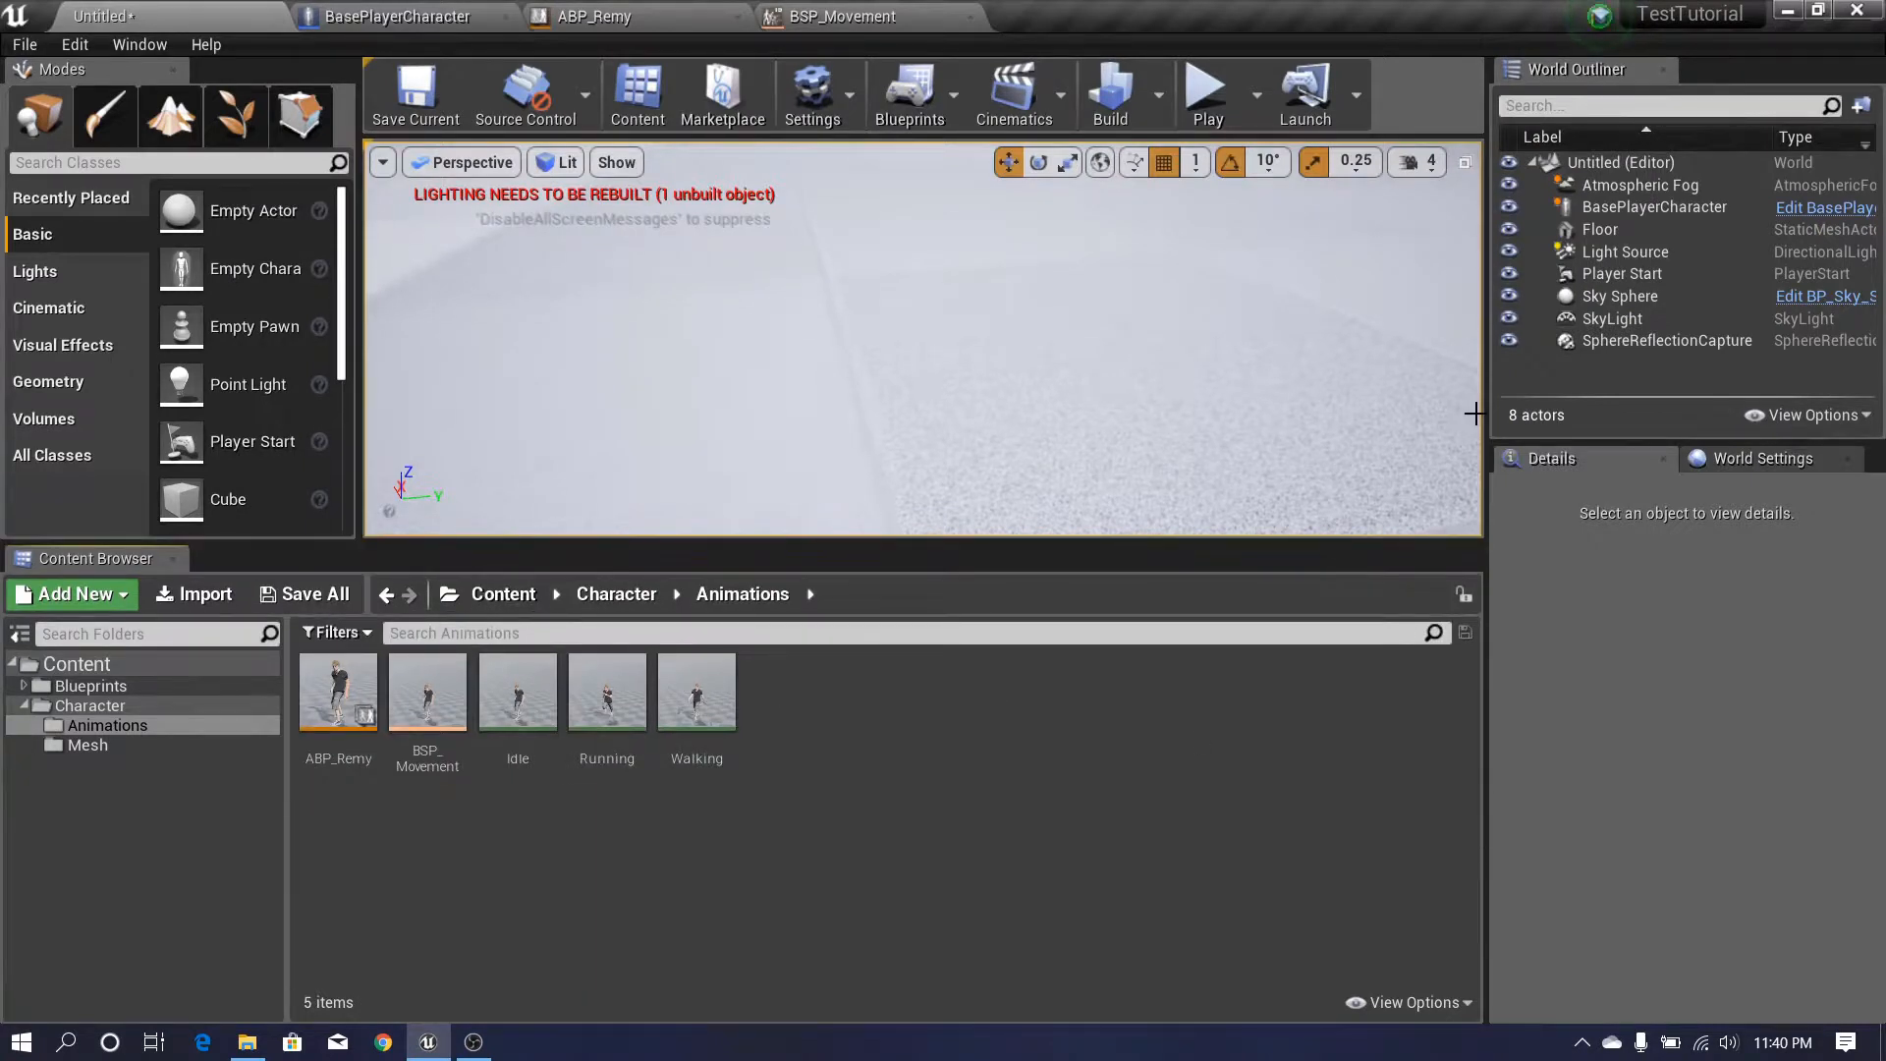
pyautogui.moveTo(1483, 415); pyautogui.dragTo(1493, 415)
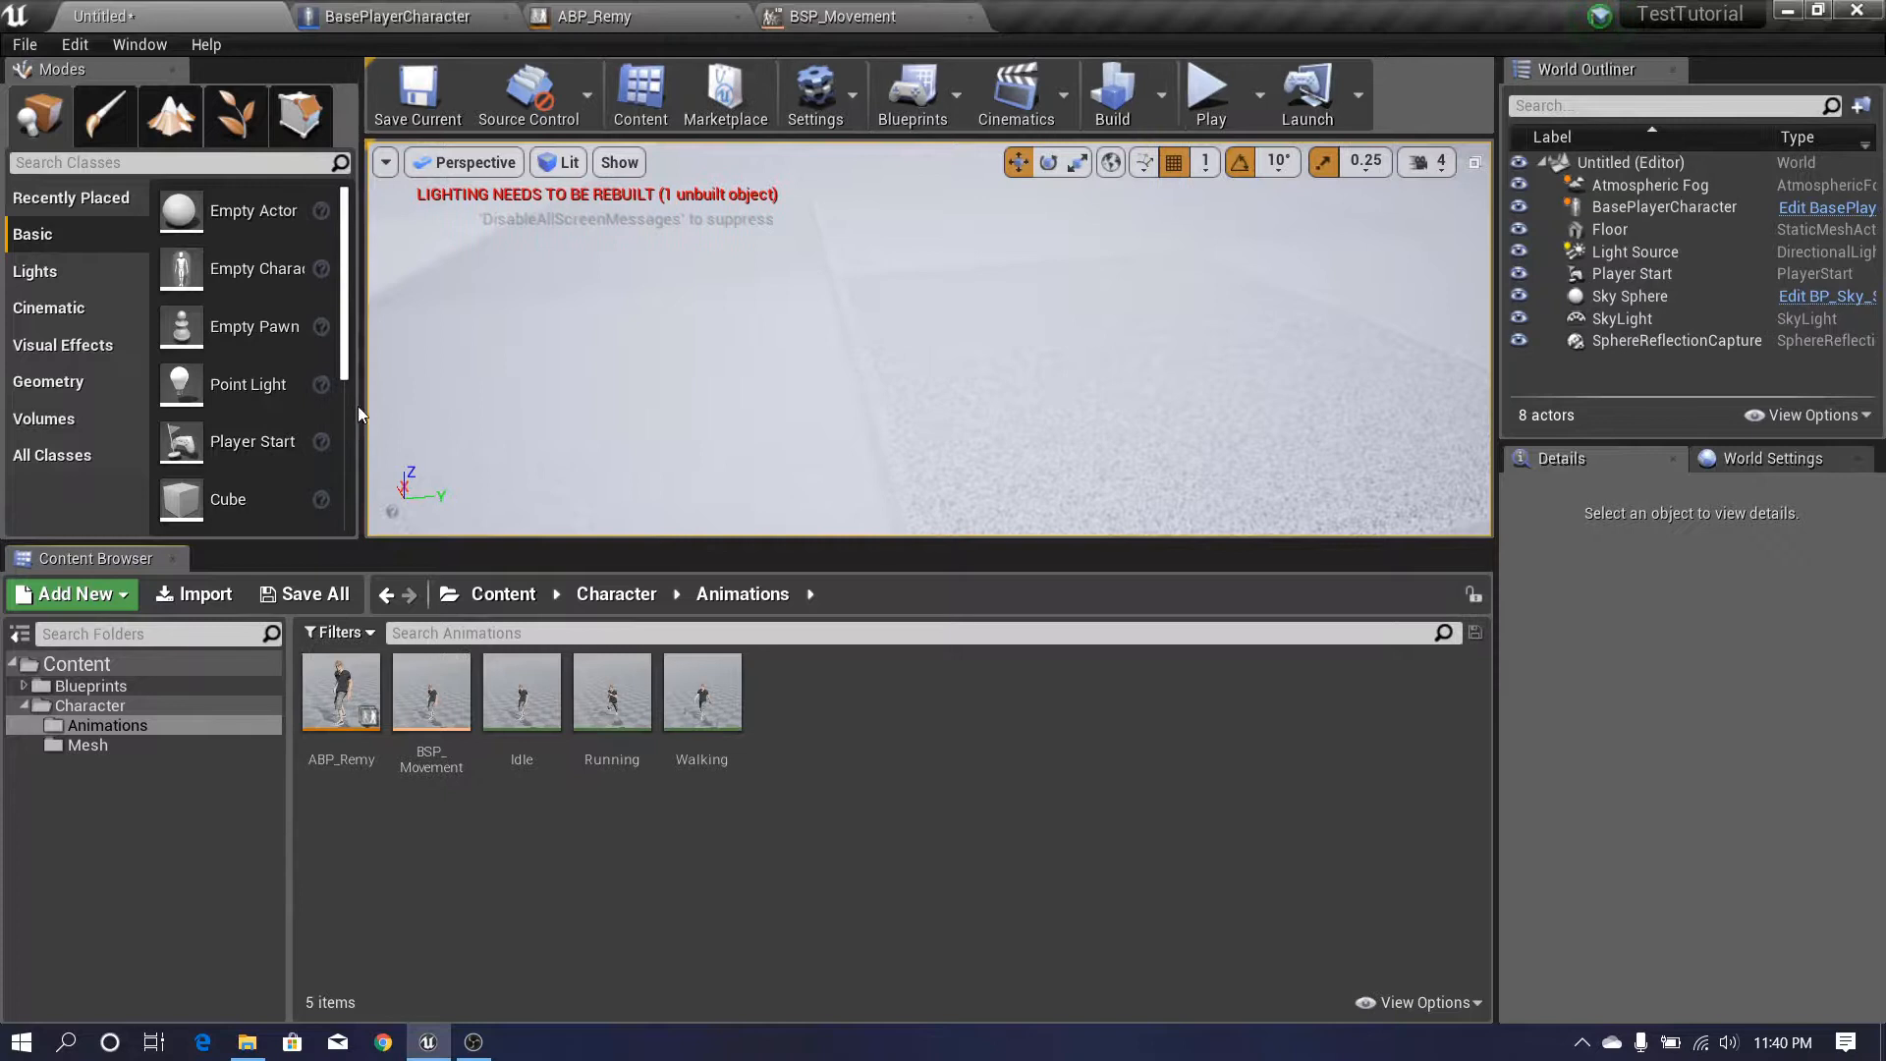
pyautogui.moveTo(360, 413); pyautogui.dragTo(373, 413)
pyautogui.moveTo(705, 542); pyautogui.dragTo(710, 563)
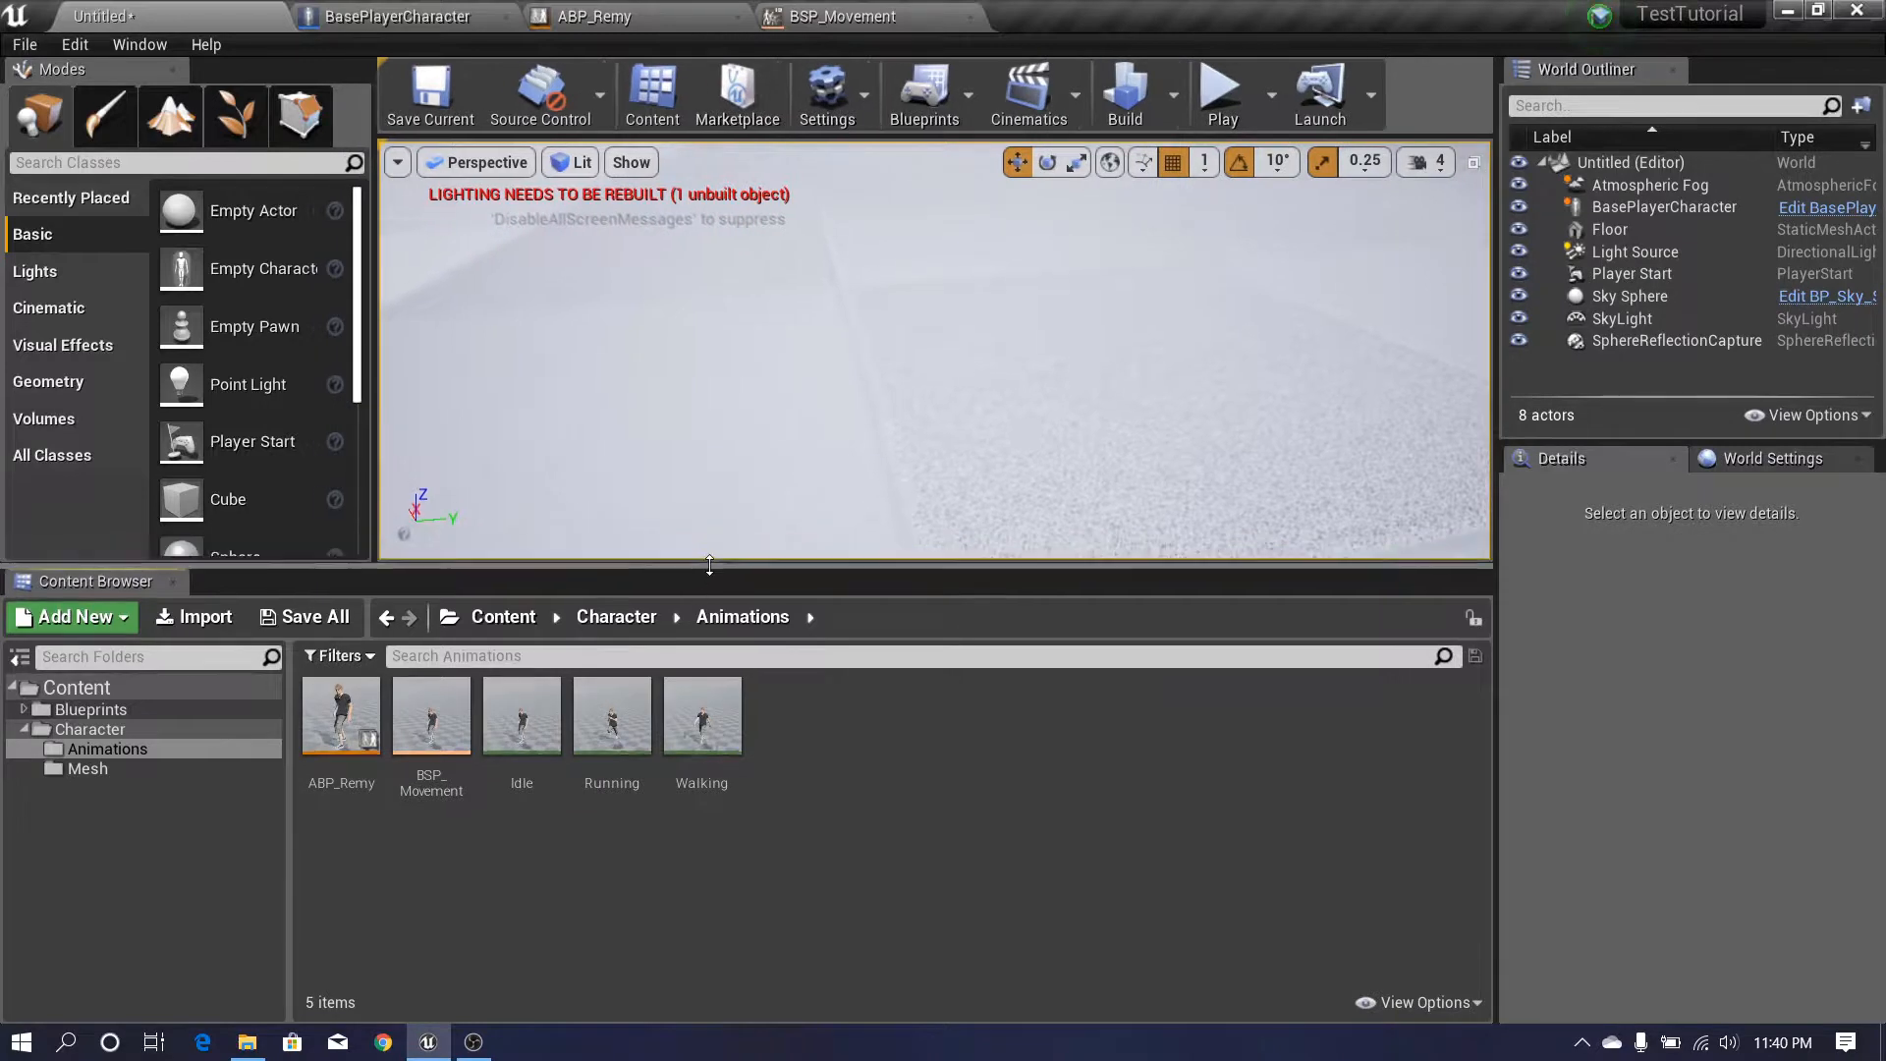
# - Review the look, turn and movement input nodes in the BasePlayerCharacter Event Graph
pyautogui.click(397, 16)
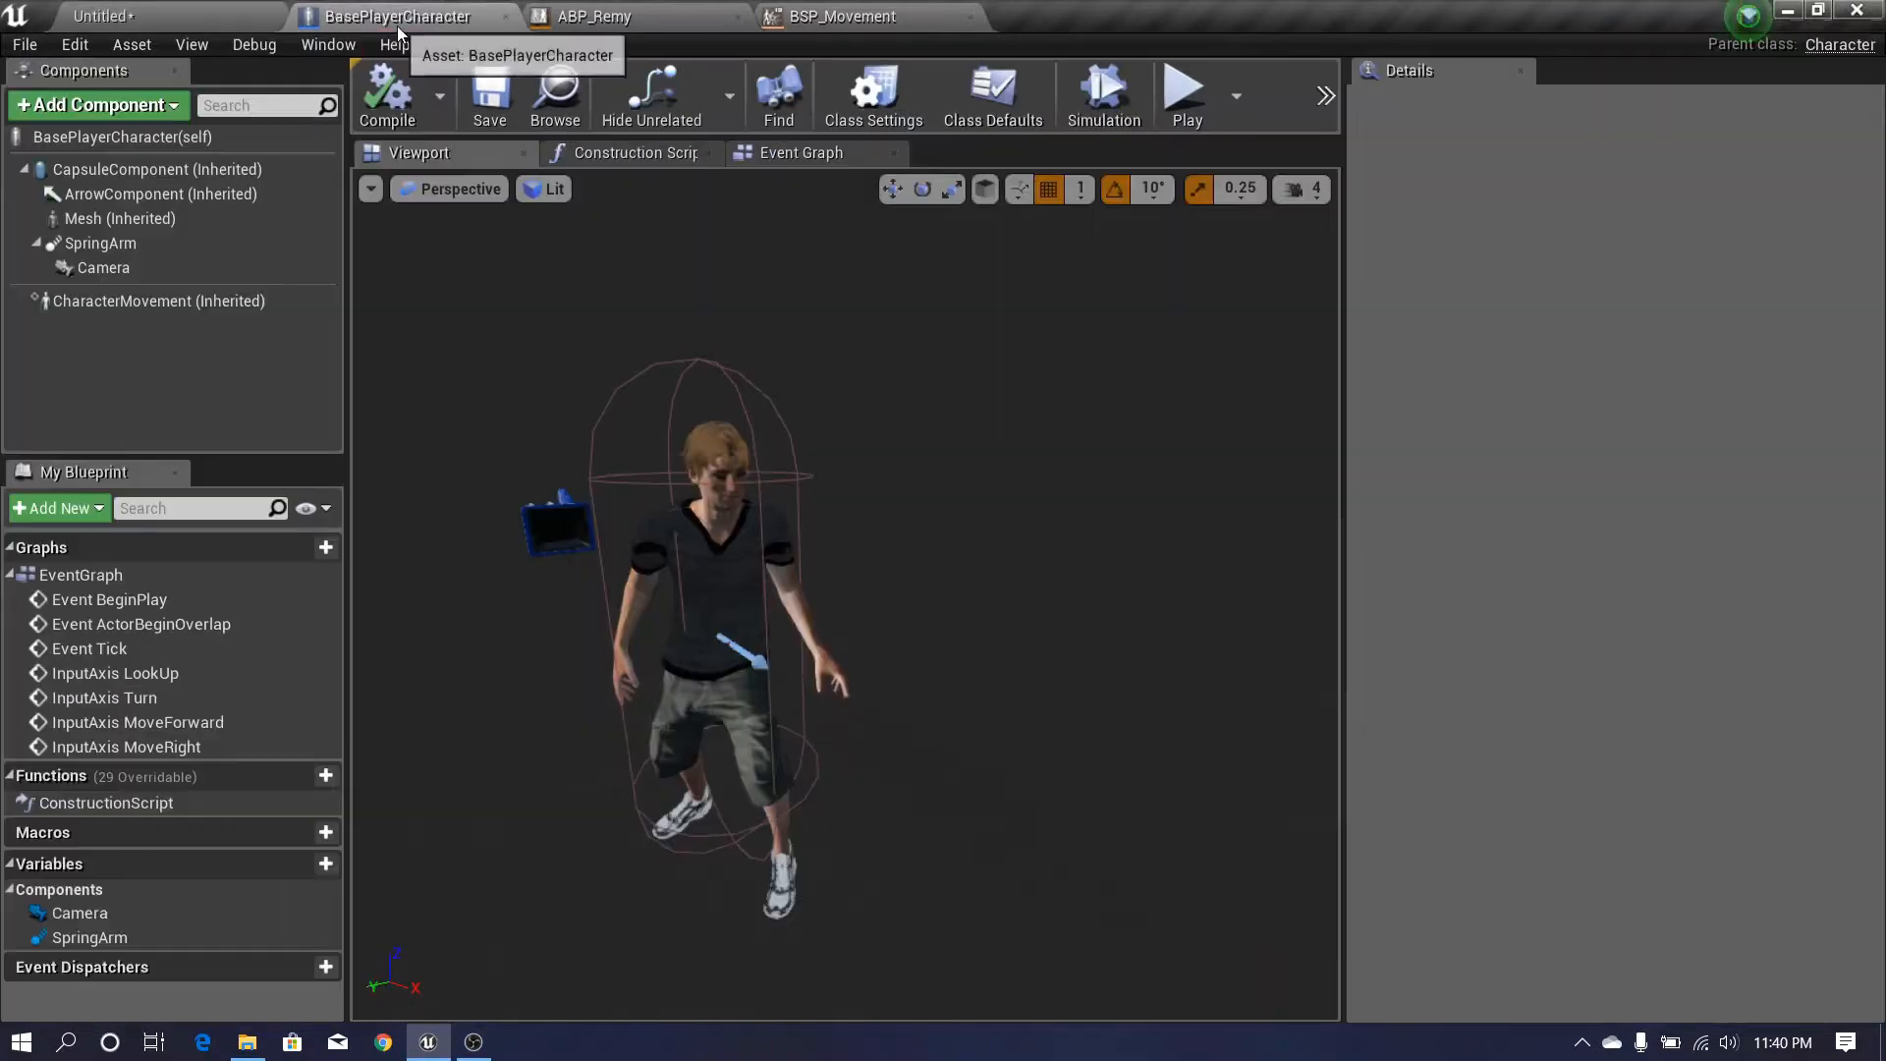
pyautogui.click(772, 154)
pyautogui.scroll(4, 957, 596)
pyautogui.moveTo(957, 596); pyautogui.dragTo(873, 788, button='right')
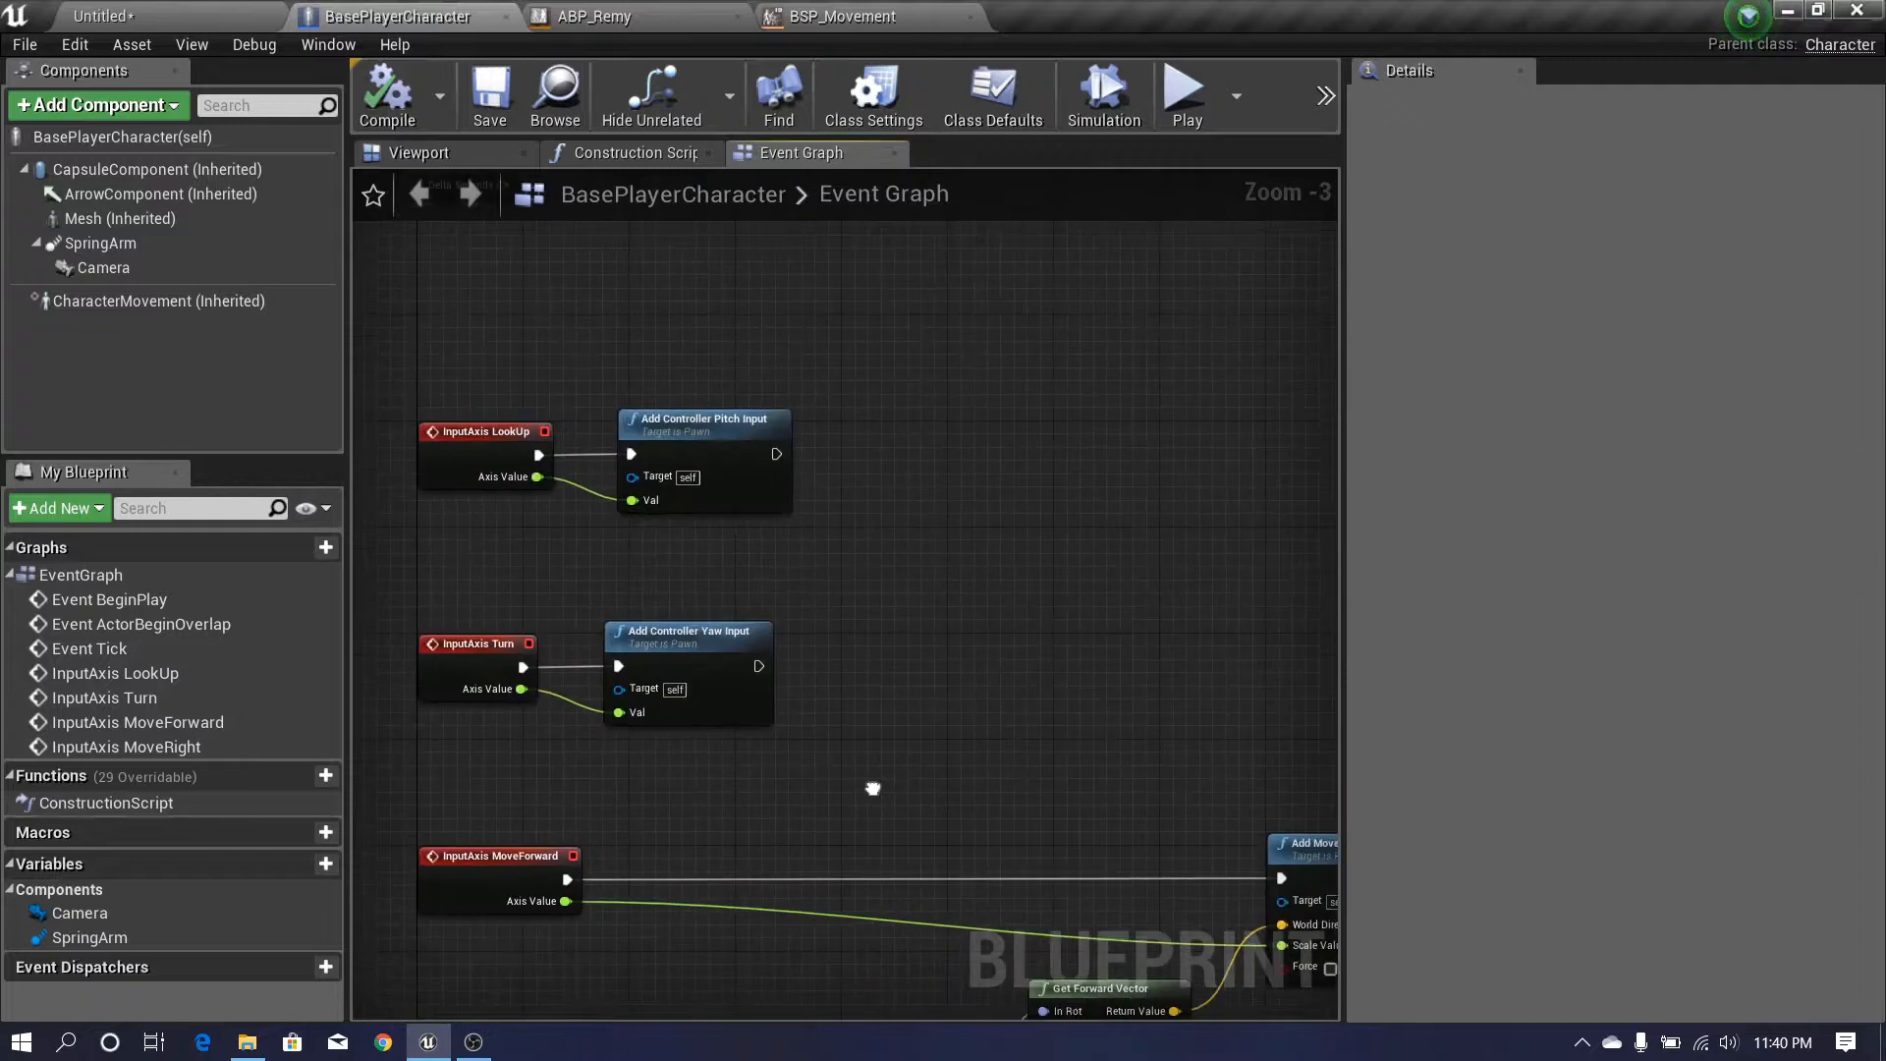
pyautogui.scroll(-3, 968, 589)
pyautogui.moveTo(1342, 543); pyautogui.dragTo(1390, 543)
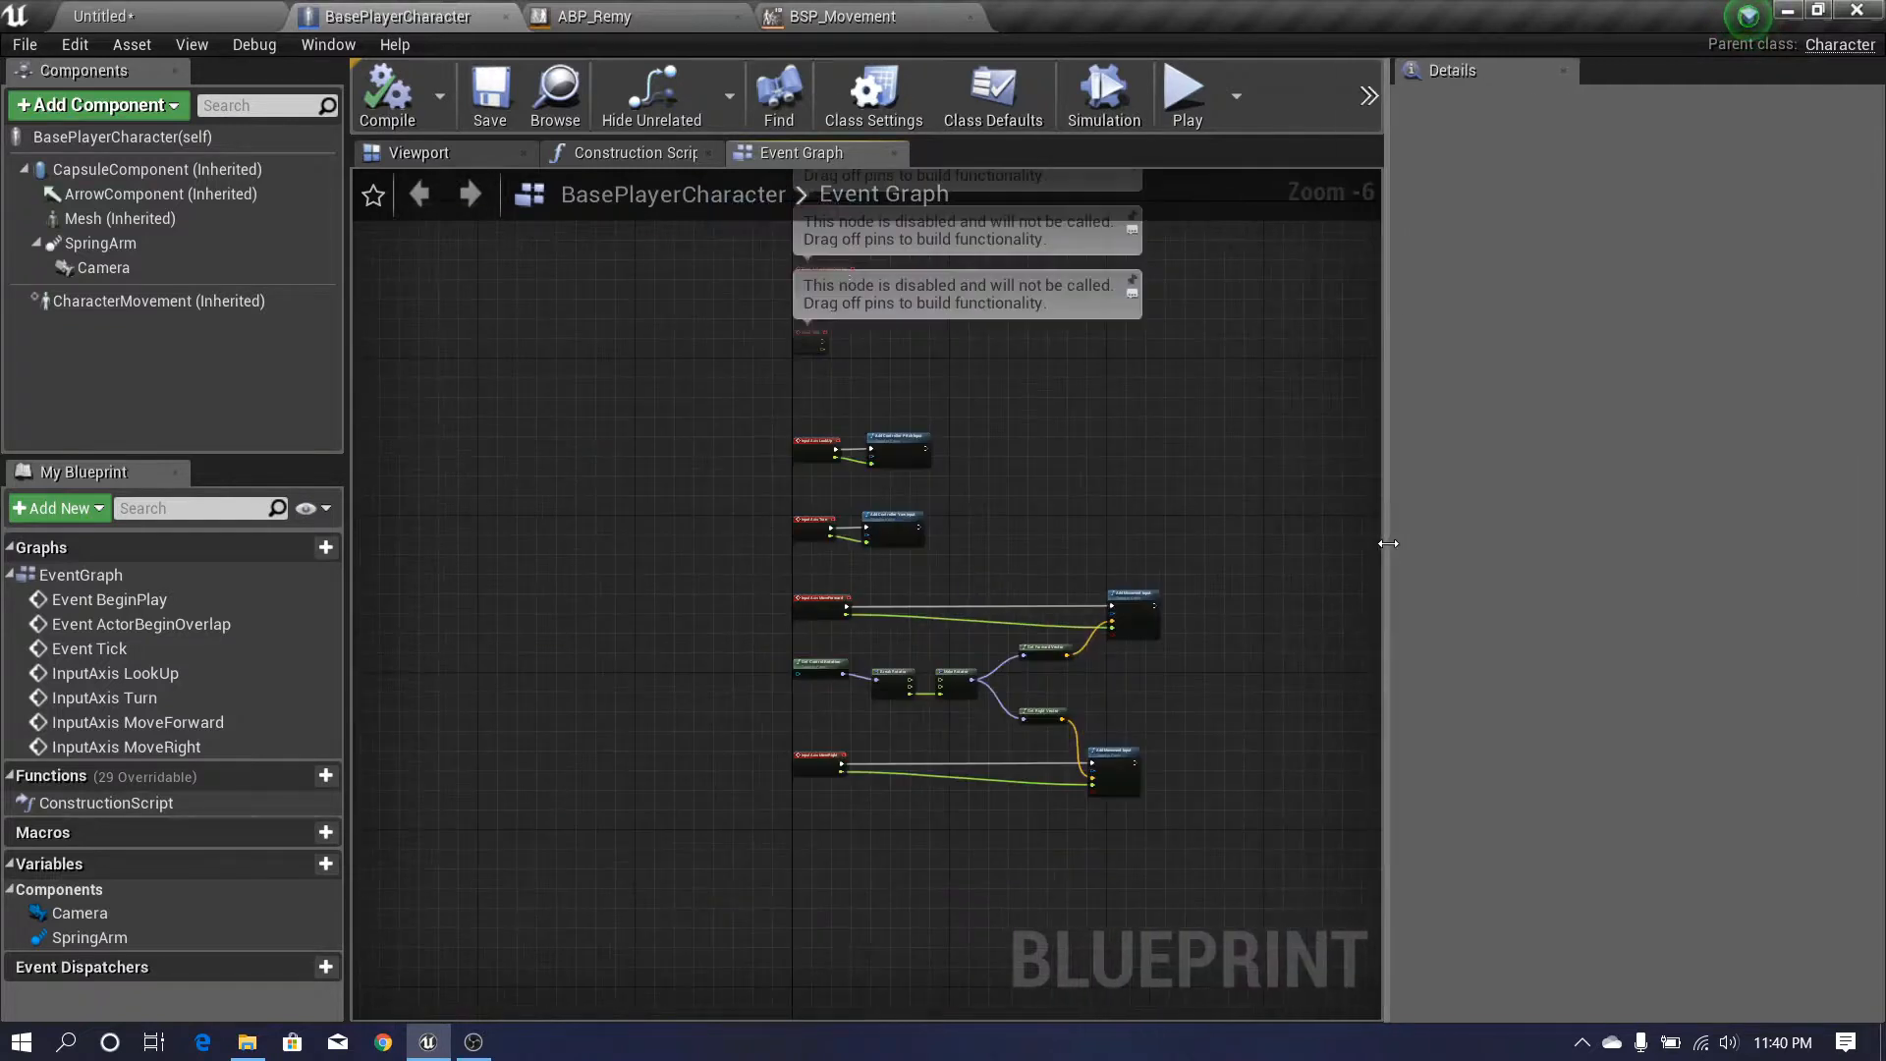
pyautogui.moveTo(1212, 645); pyautogui.dragTo(1083, 509, button='right')
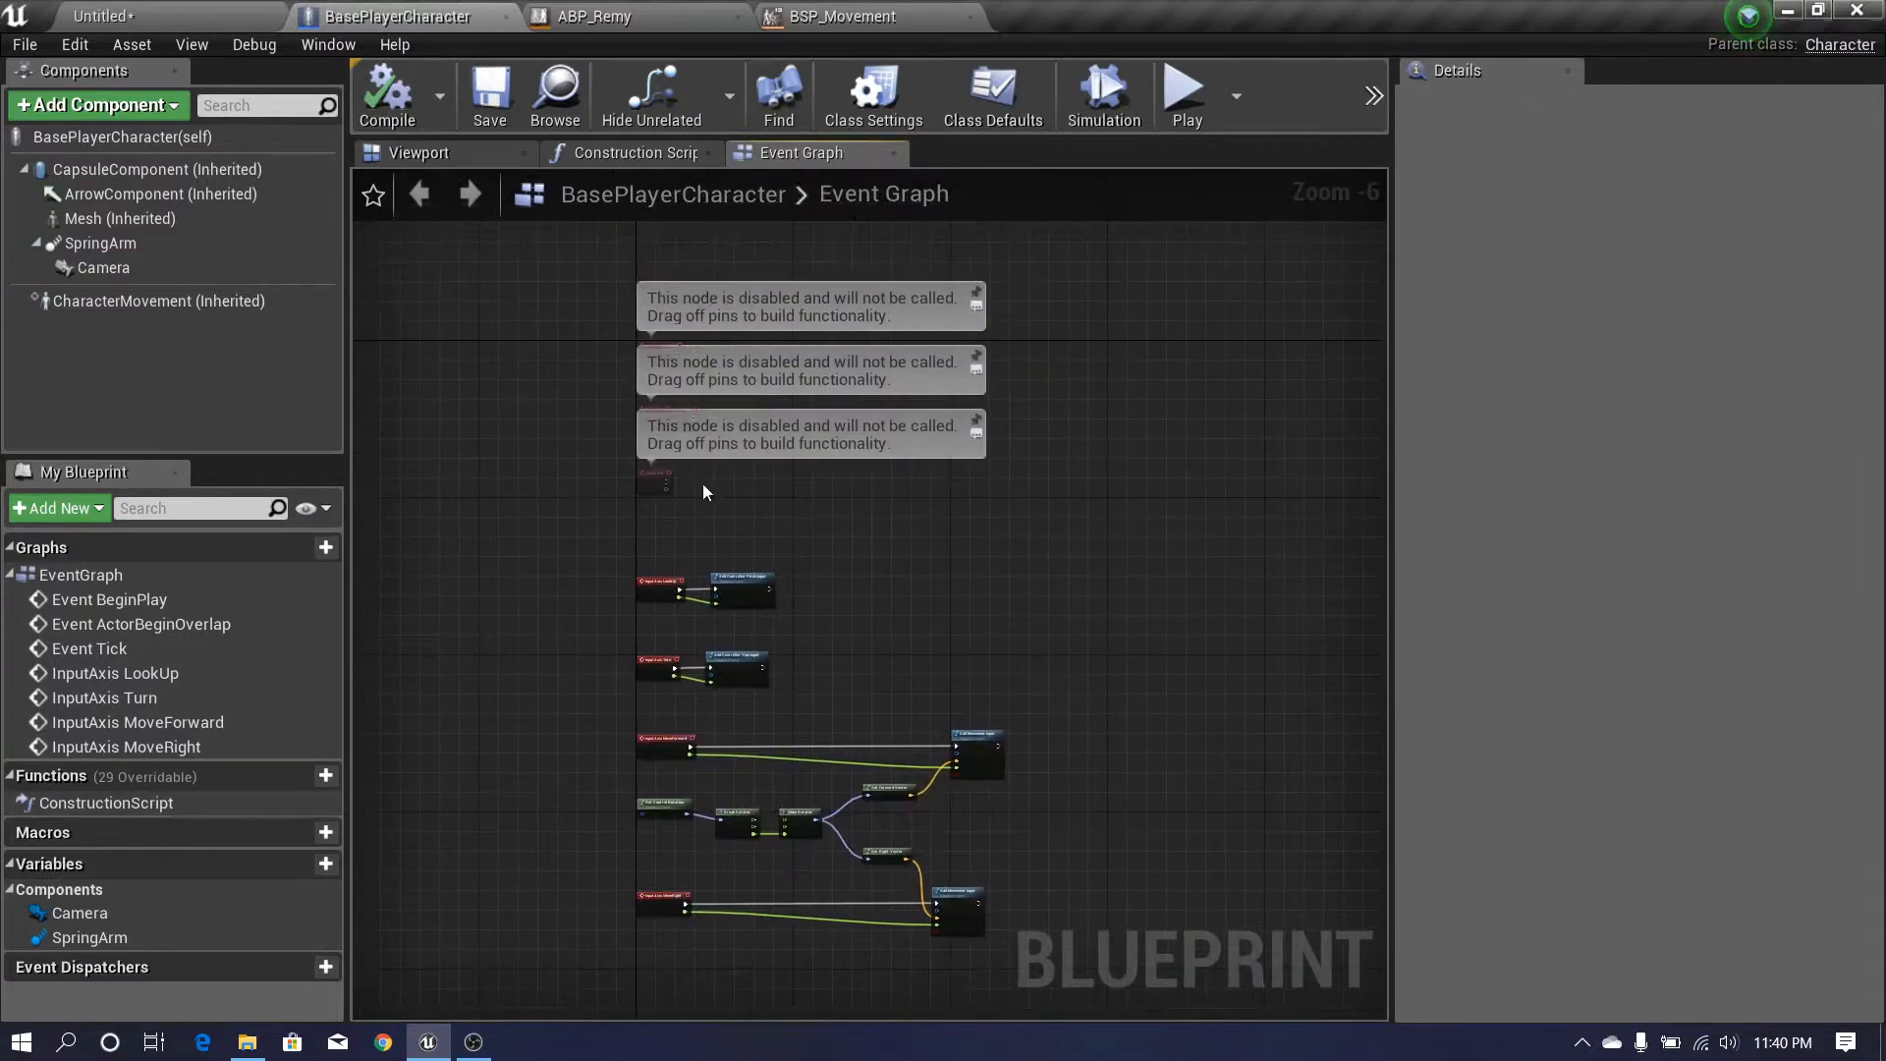
pyautogui.scroll(3, 644, 488)
pyautogui.scroll(-3, 644, 488)
pyautogui.moveTo(859, 546); pyautogui.dragTo(893, 453, button='right')
pyautogui.scroll(2, 825, 582)
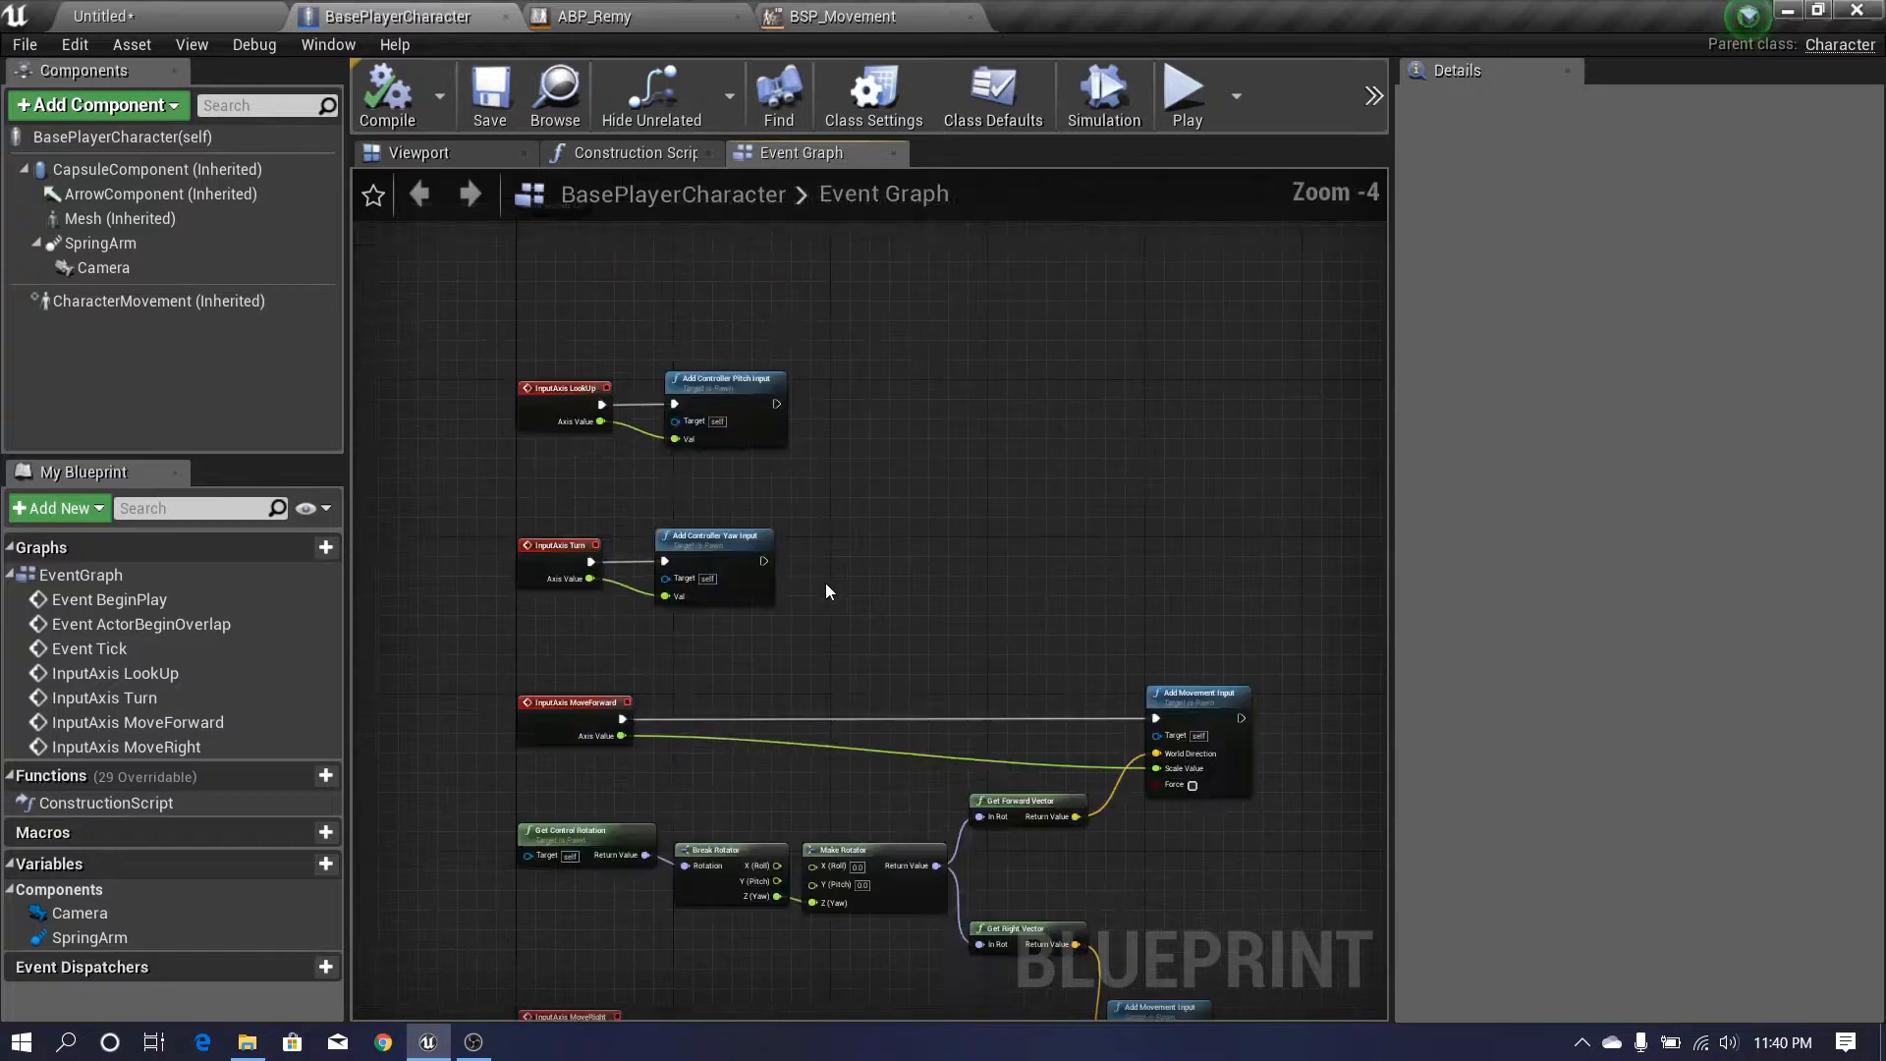
pyautogui.scroll(-1, 859, 599)
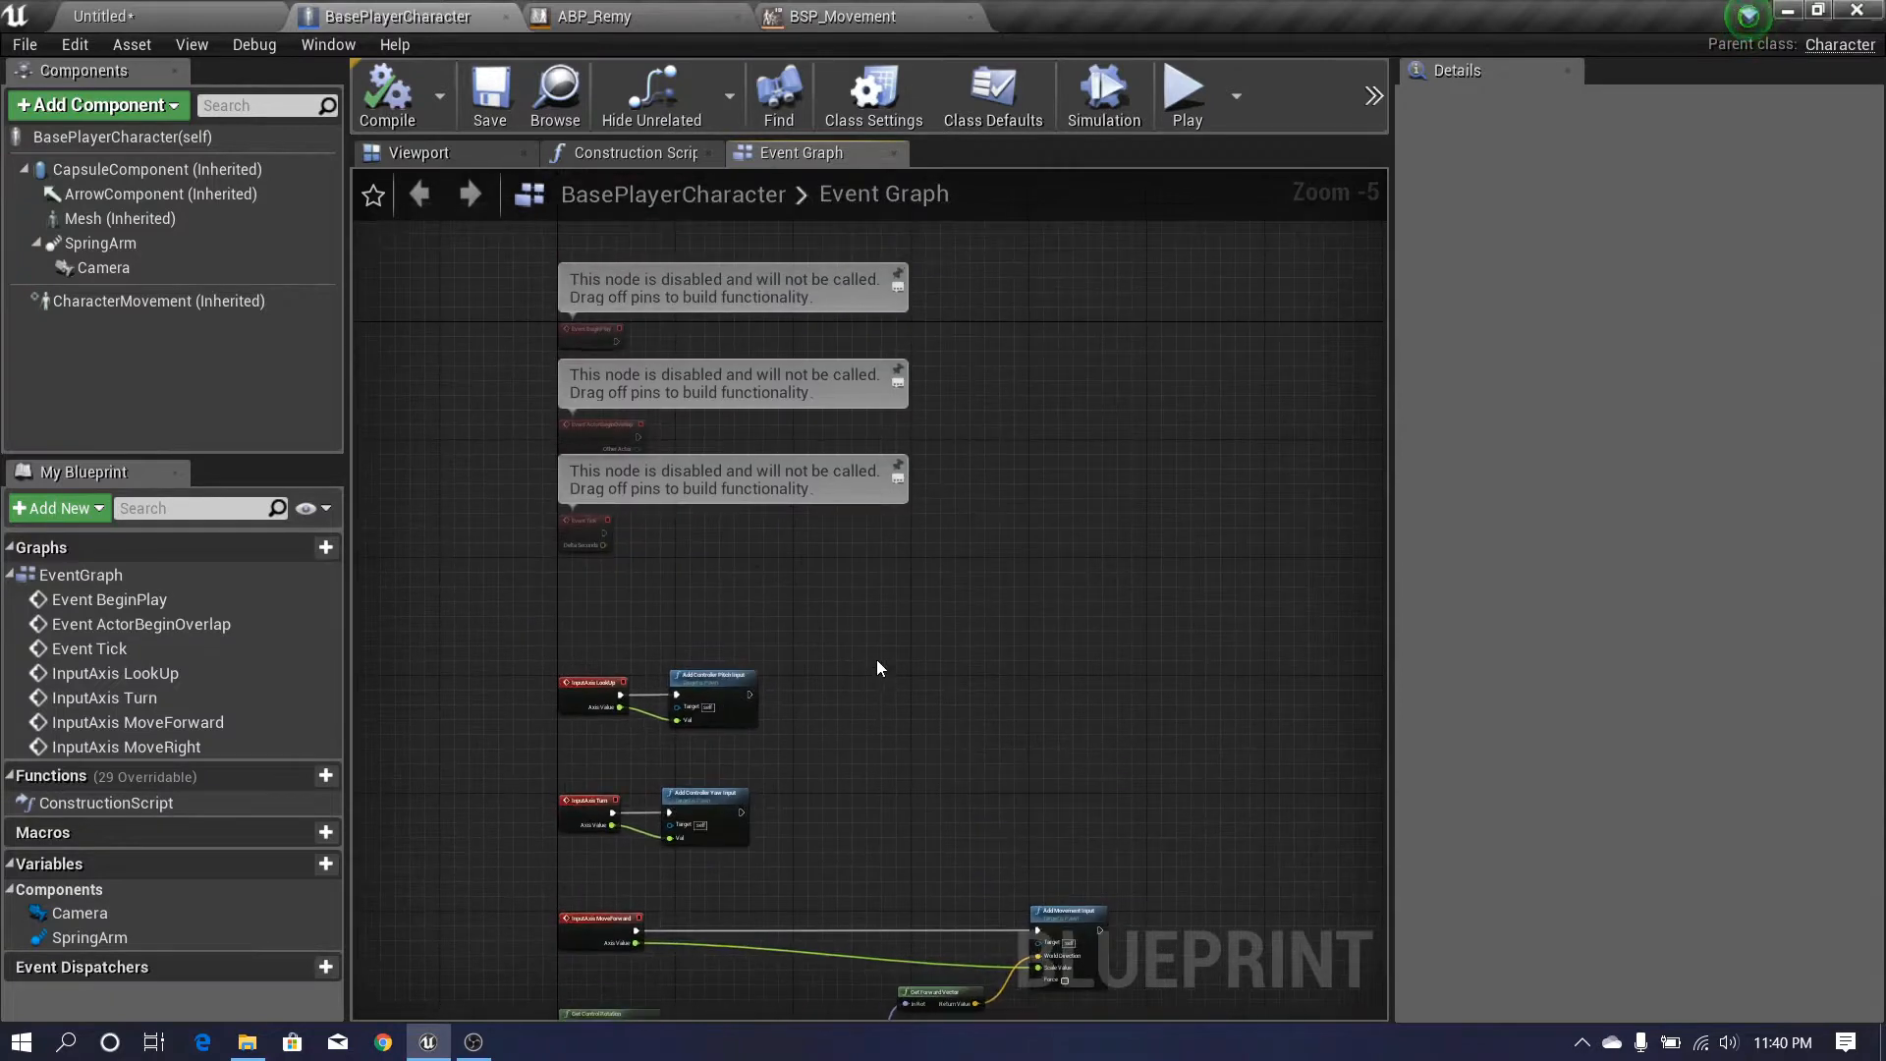
# - Return to the level, enlarge its viewport and view the placed character from behind its camera
pyautogui.click(224, 12)
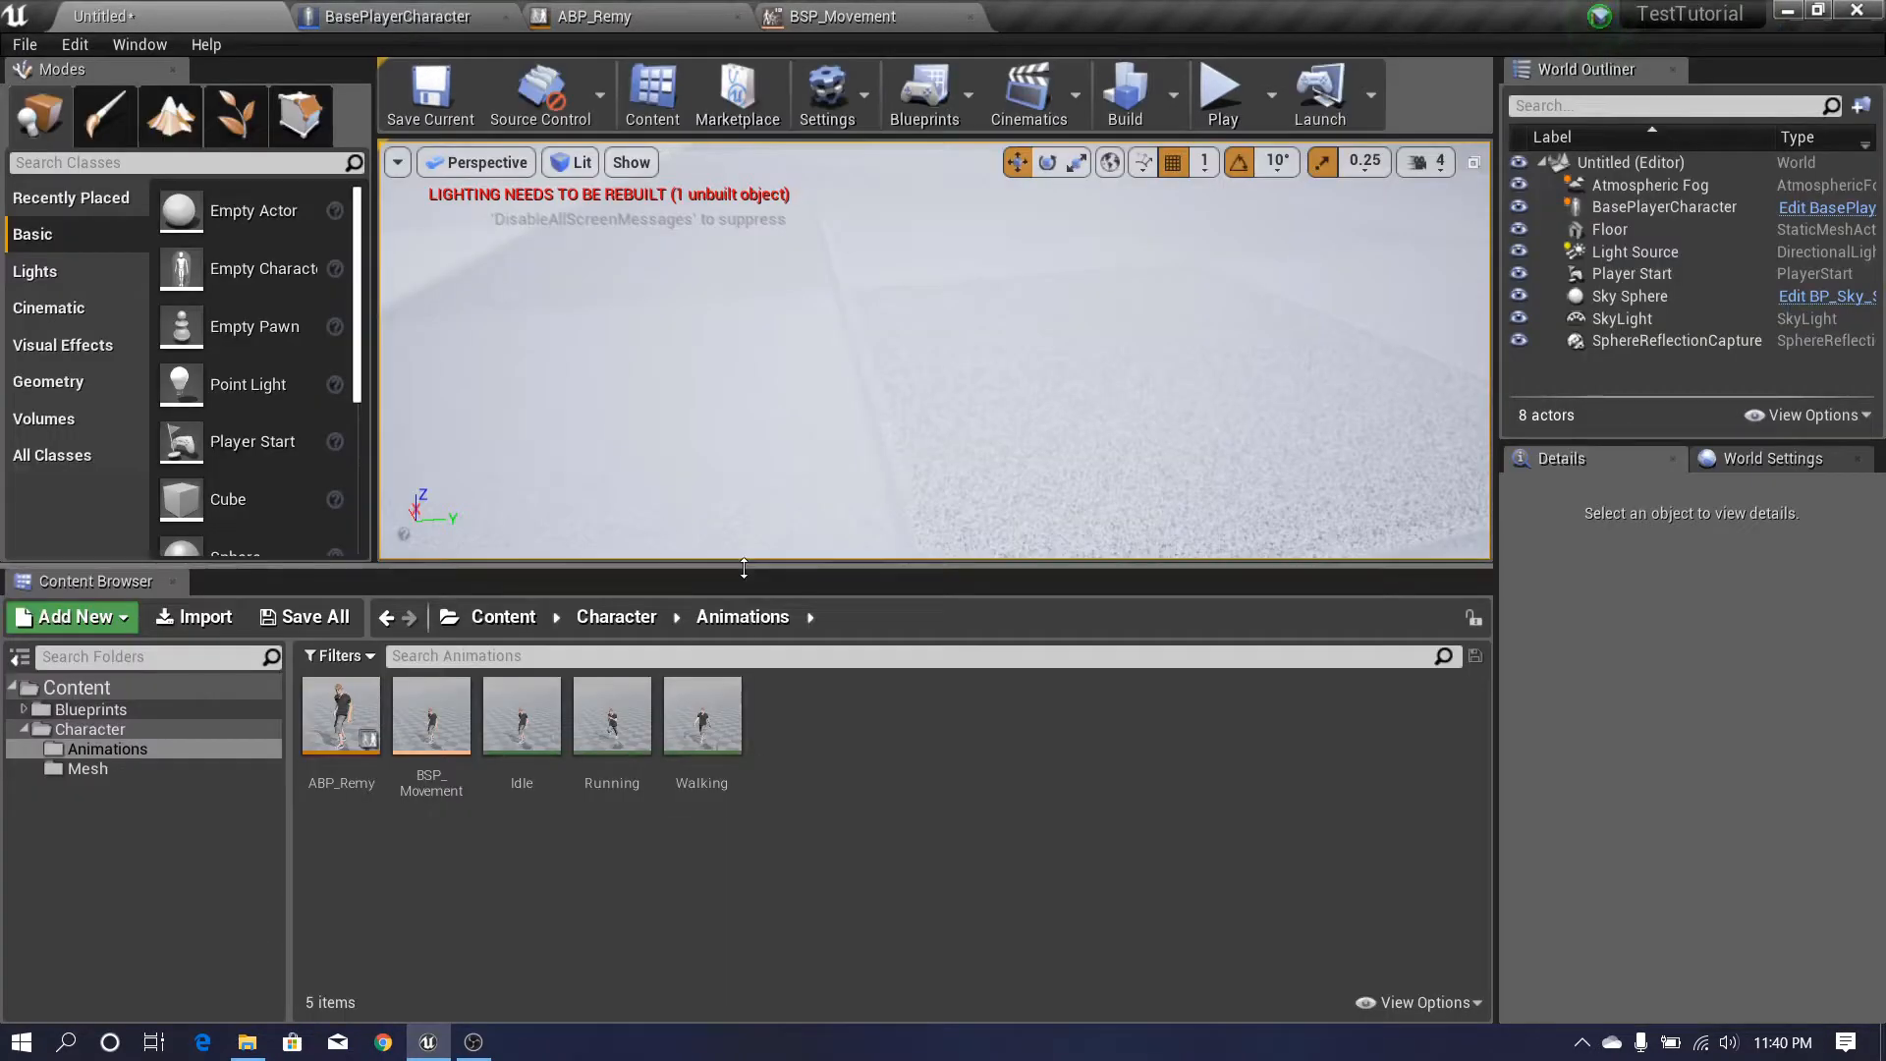
pyautogui.moveTo(743, 568); pyautogui.dragTo(748, 674)
pyautogui.moveTo(933, 442); pyautogui.dragTo(703, 560, button='right')
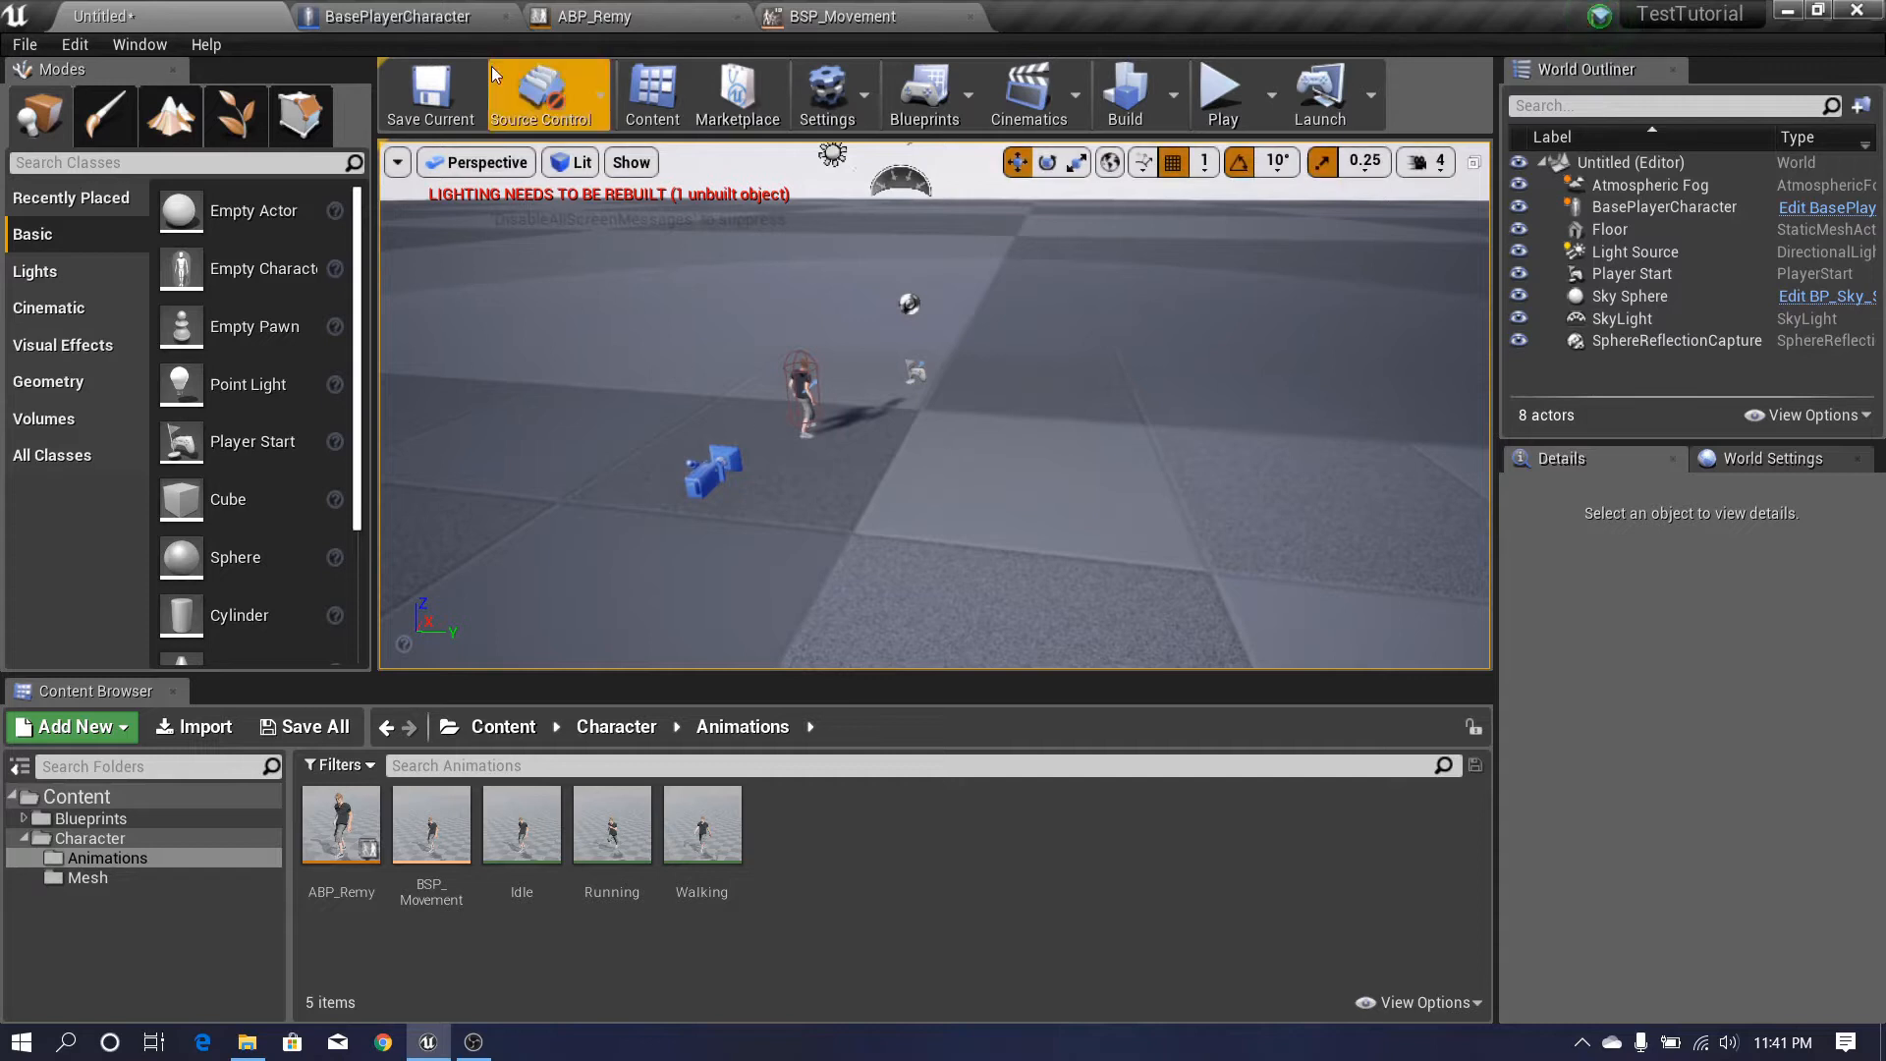
pyautogui.moveTo(893, 468)
pyautogui.mouseDown(button='right')
pyautogui.moveTo(851, 488)
pyautogui.moveTo(868, 462)
pyautogui.mouseUp(button='right')
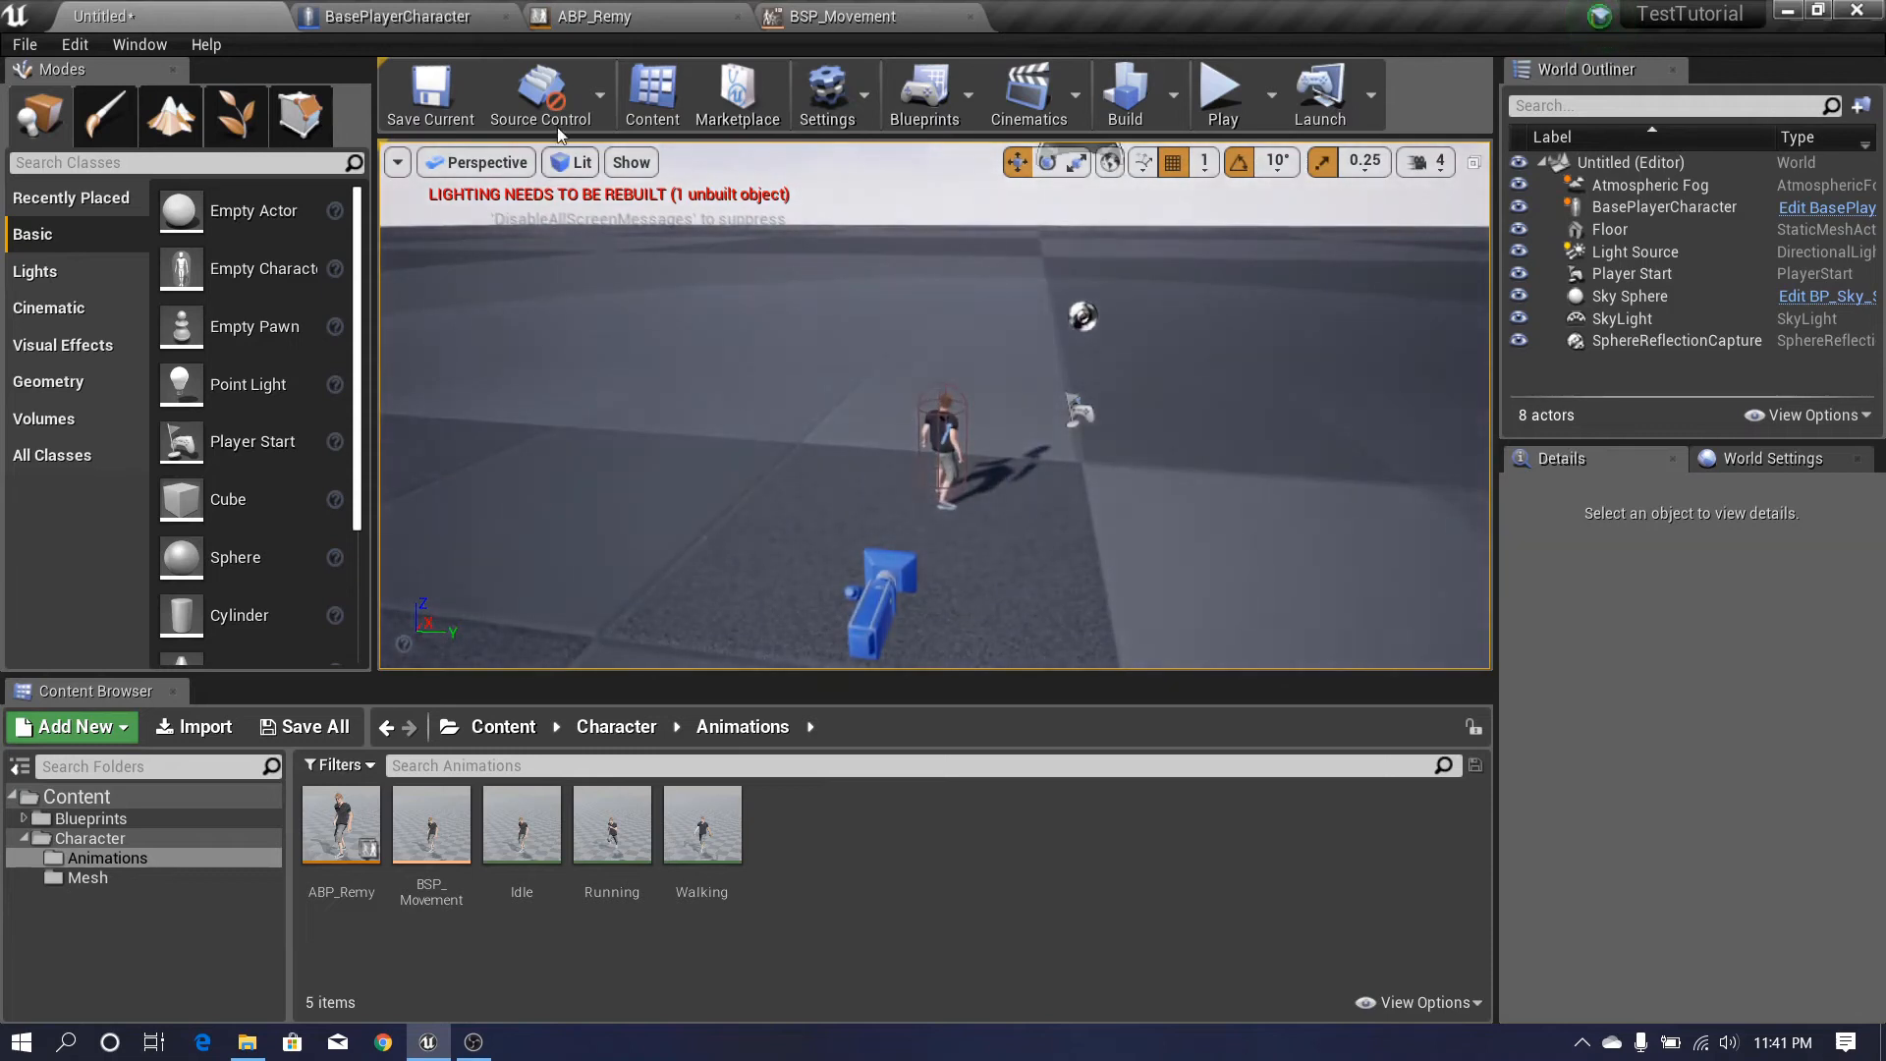